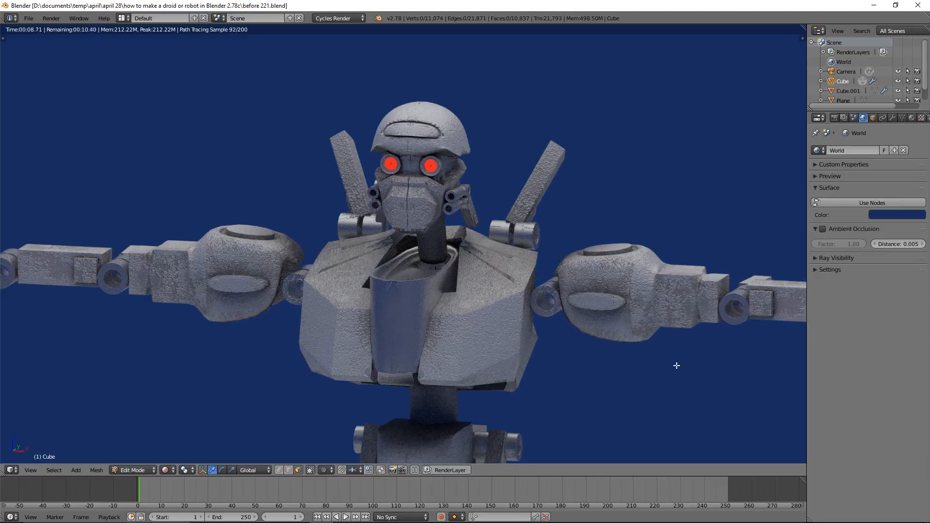
pyautogui.moveTo(704, 343); pyautogui.dragTo(629, 312, button='middle')
pyautogui.scroll(-3, 635, 378)
pyautogui.moveTo(666, 412); pyautogui.dragTo(691, 370, button='middle')
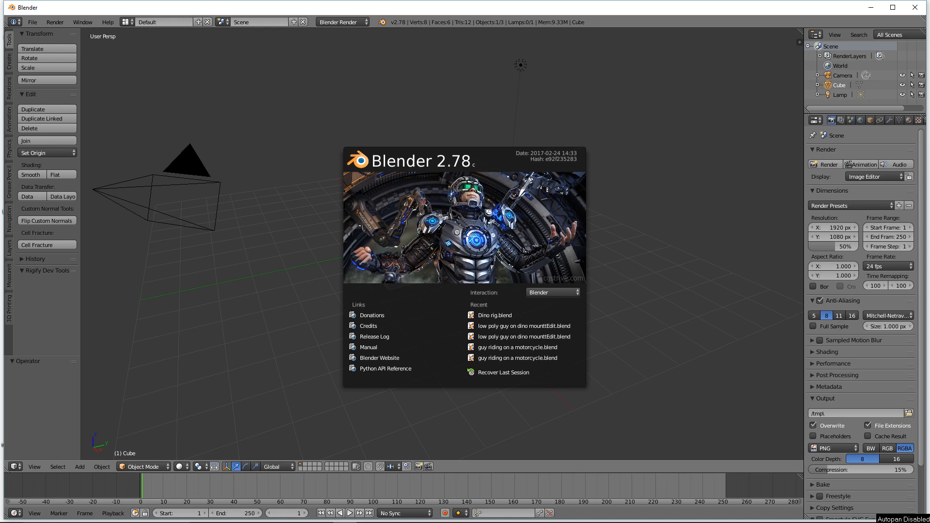
# Step: Maximize the program window and dismiss the splash screen to reach the default scene
pyautogui.doubleClick(599, 8)
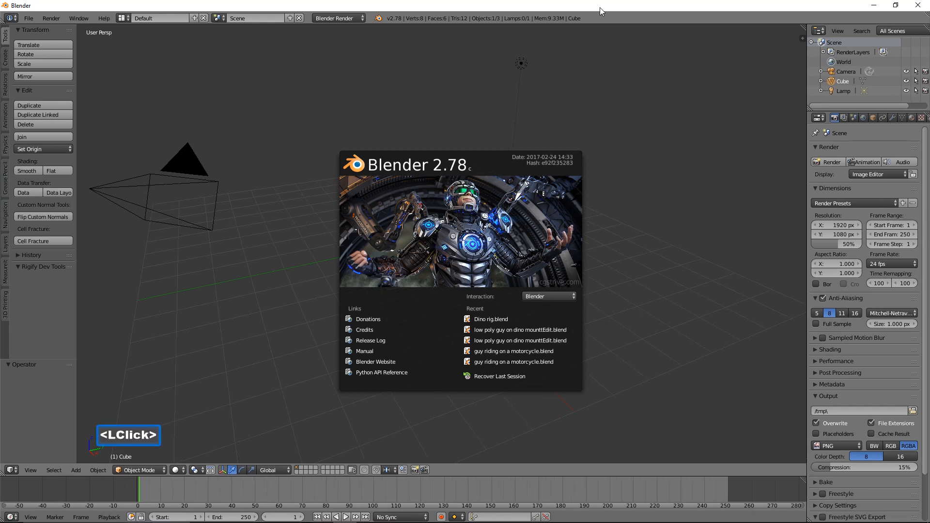
pyautogui.click(140, 56)
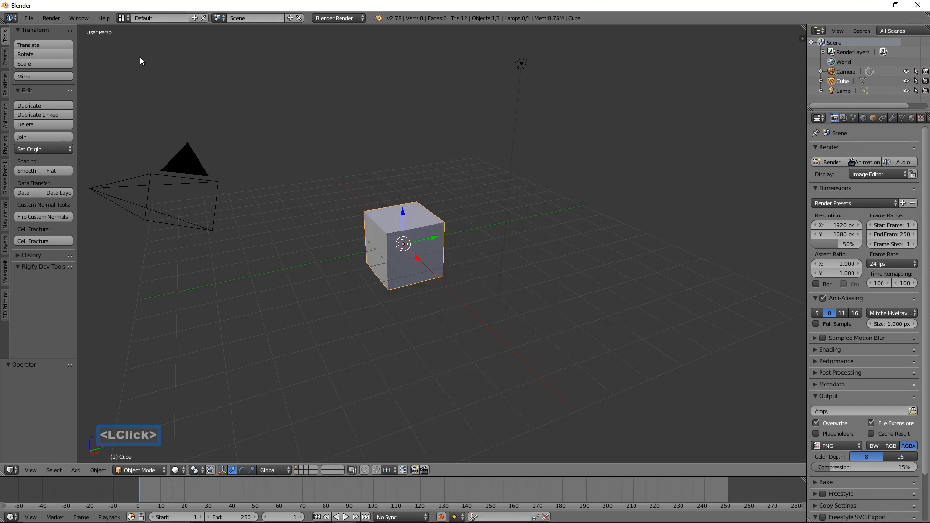
# Step: Review the mouse input settings and the list of enabled add-ons in the user preferences, and close them
pyautogui.click(30, 19)
pyautogui.click(65, 124)
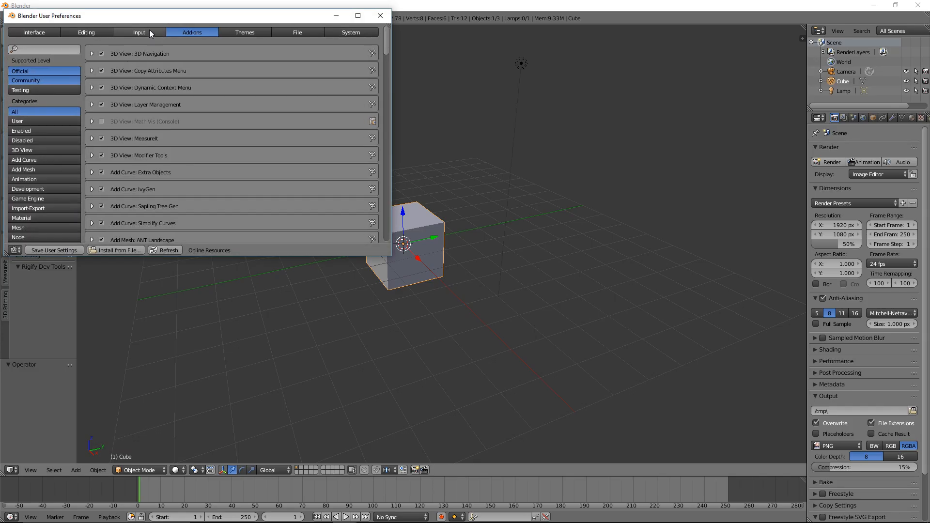
pyautogui.click(148, 31)
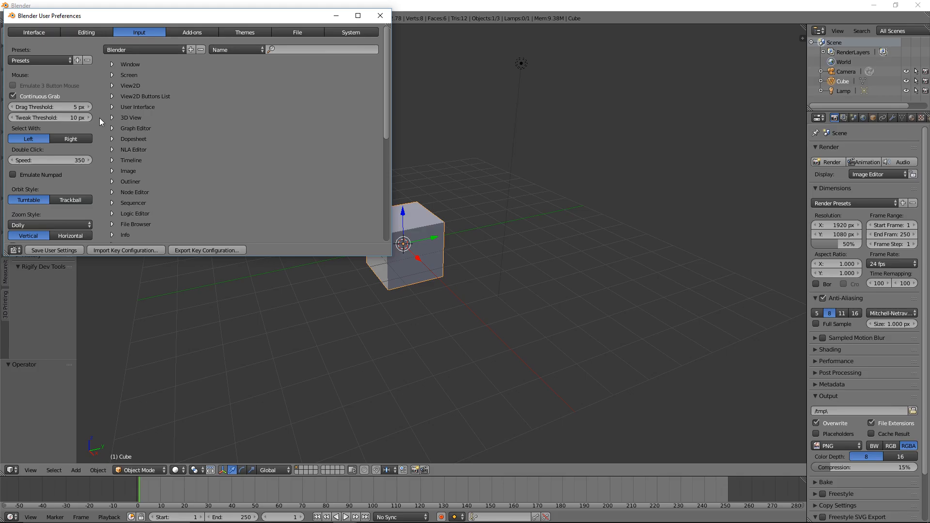
pyautogui.click(274, 19)
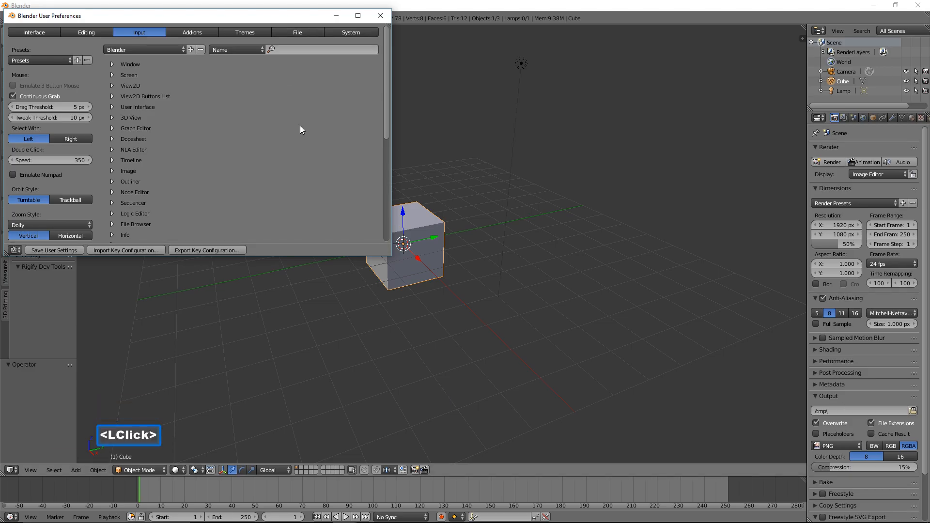
pyautogui.click(203, 31)
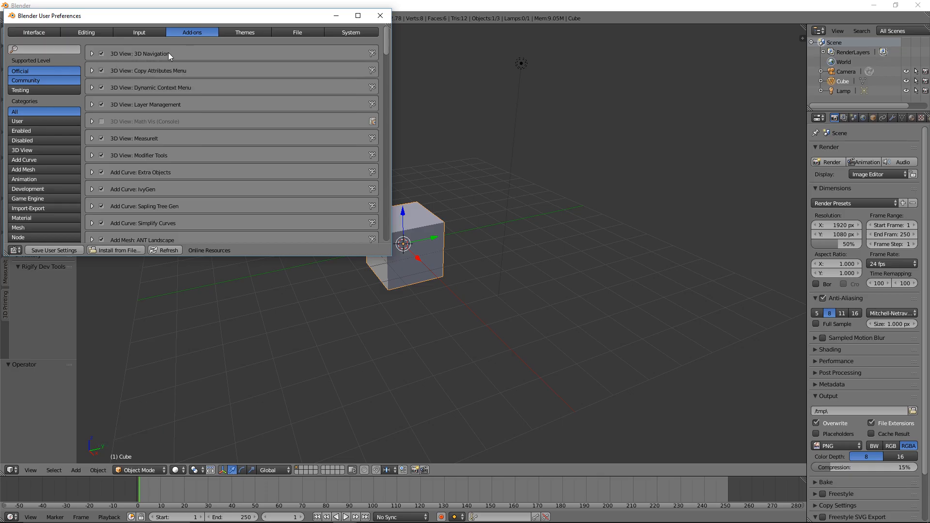
pyautogui.moveTo(386, 38); pyautogui.dragTo(366, 173)
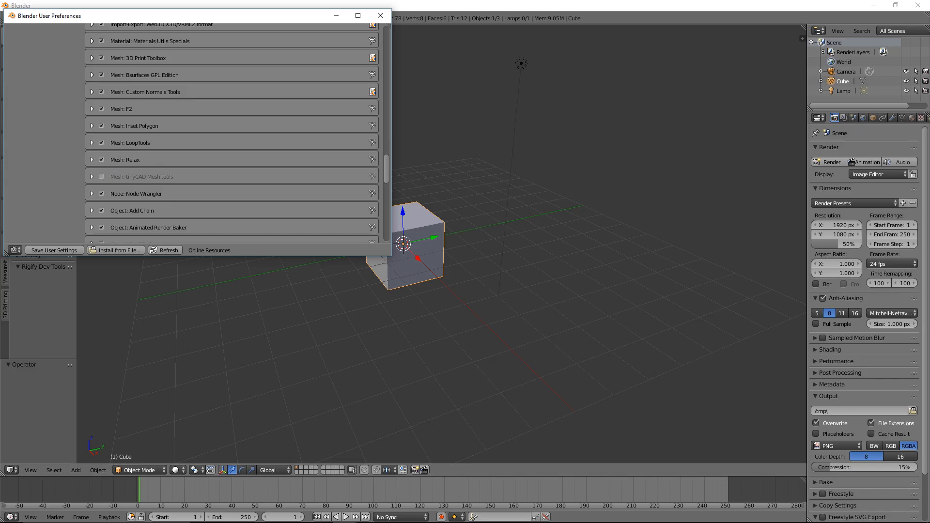
pyautogui.moveTo(386, 161)
pyautogui.mouseDown()
pyautogui.moveTo(401, 236)
pyautogui.moveTo(395, 220)
pyautogui.mouseUp()
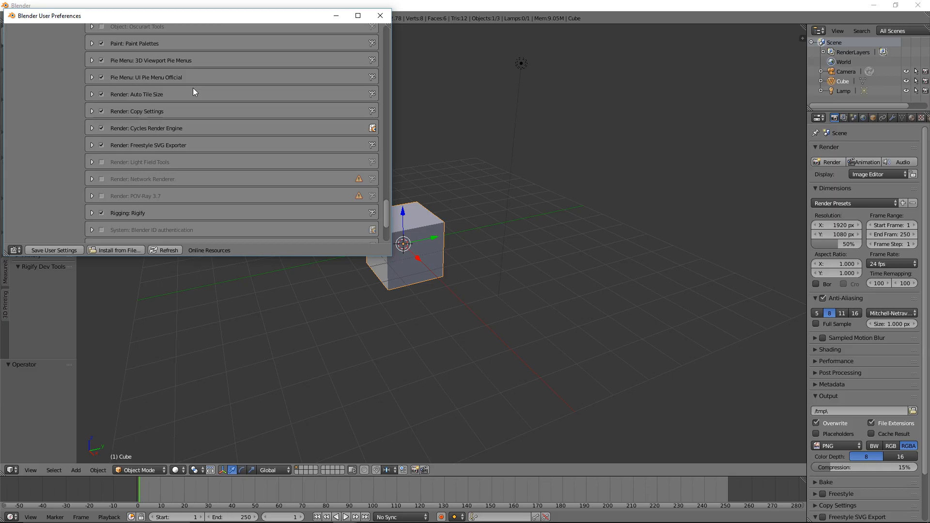
pyautogui.click(381, 16)
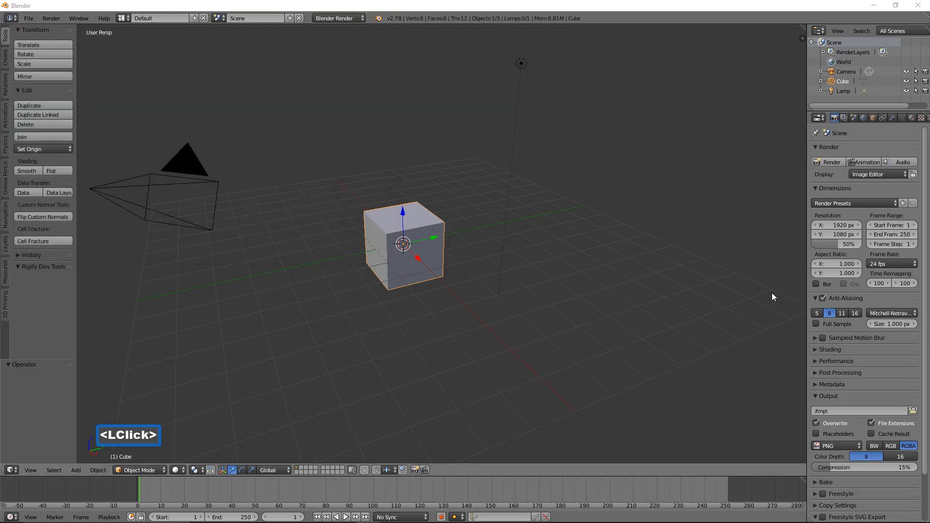
pyautogui.click(564, 6)
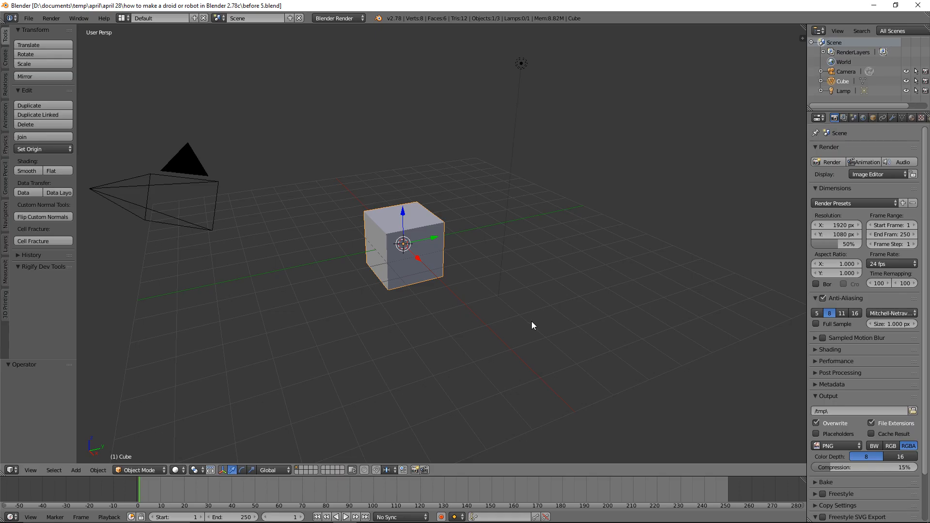
# Step: Look at the cube from the front, top, left, back and right views, finishing in the front view
pyautogui.click(6, 214)
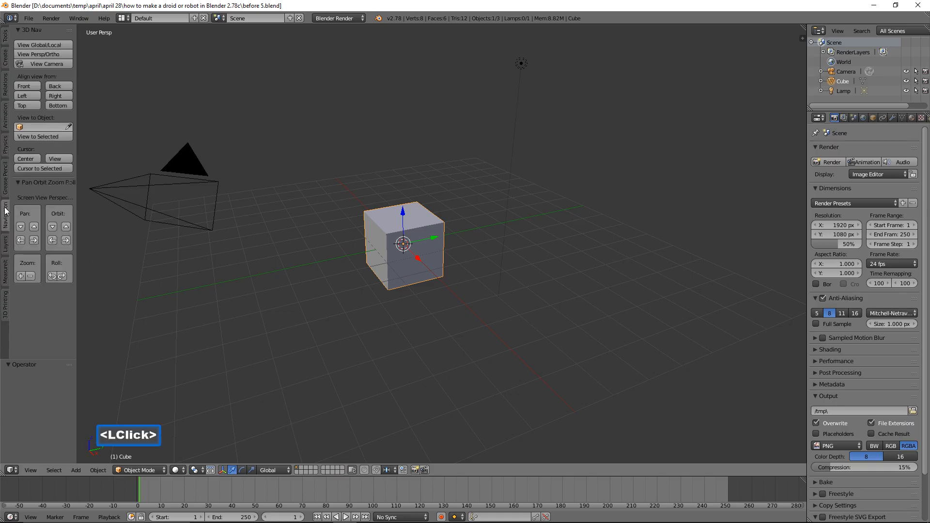
pyautogui.click(25, 84)
pyautogui.doubleClick(25, 106)
pyautogui.click(27, 97)
pyautogui.doubleClick(55, 86)
pyautogui.doubleClick(68, 99)
pyautogui.click(34, 86)
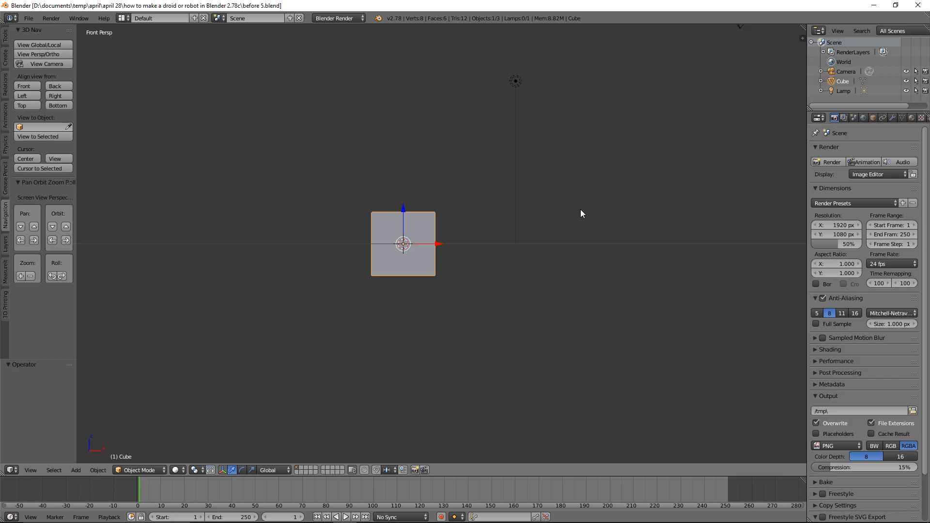
# Step: Try out orbiting around the cube and zooming in and out of the scene
pyautogui.moveTo(616, 173); pyautogui.dragTo(626, 204, button='middle')
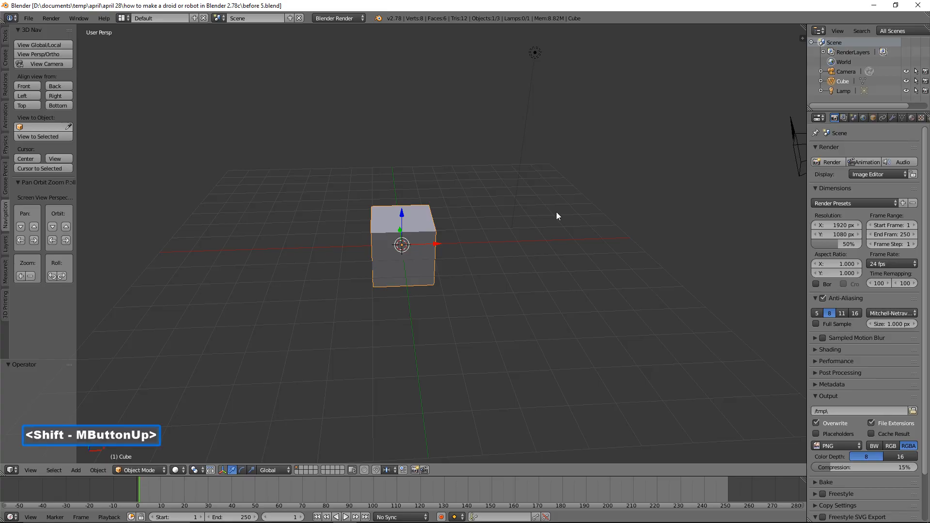
pyautogui.scroll(2, 545, 219)
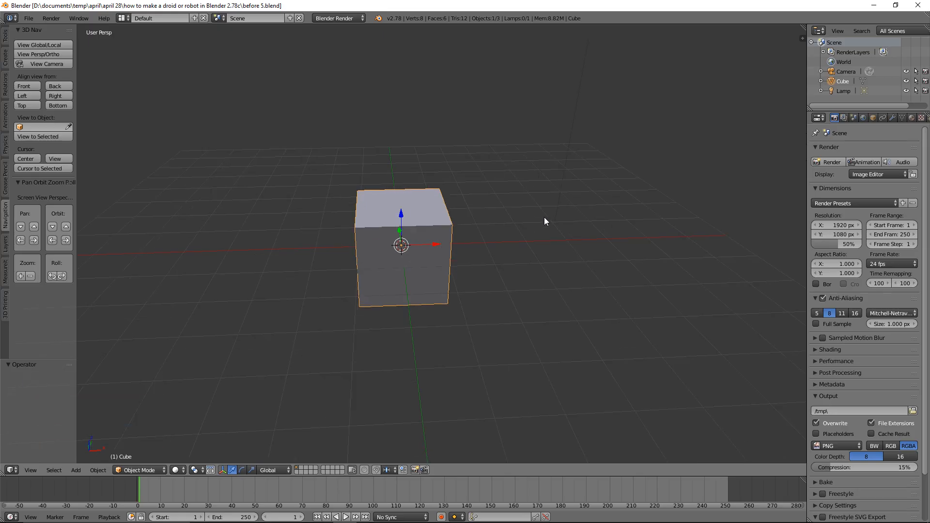
pyautogui.scroll(-2, 544, 222)
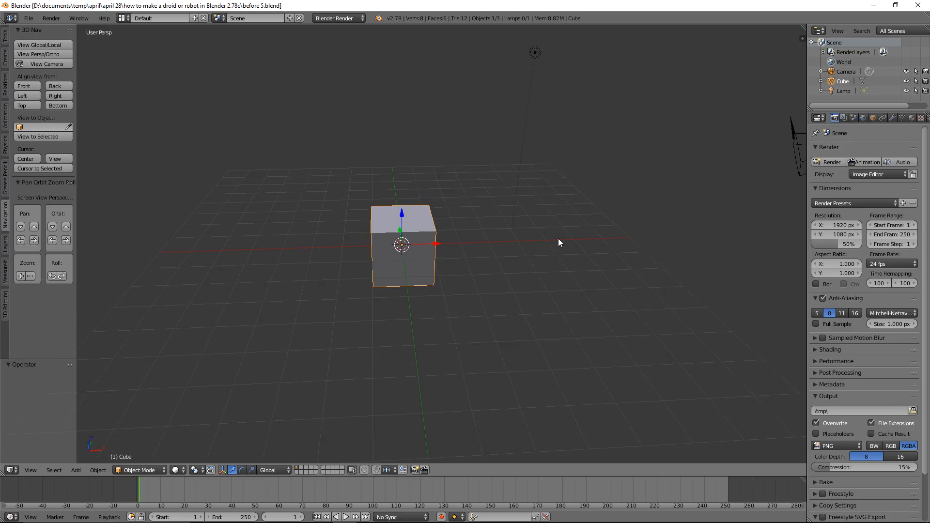
pyautogui.press('ctrl')
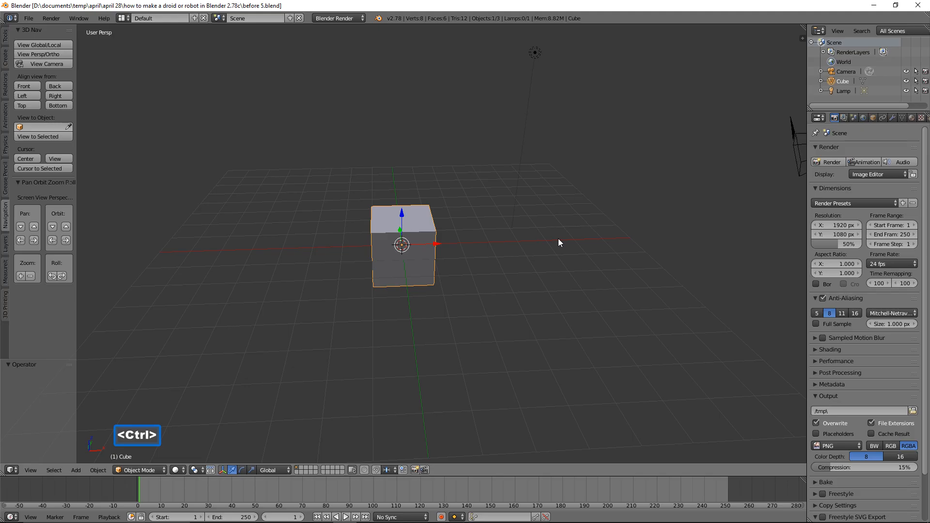
pyautogui.moveTo(558, 238)
pyautogui.keyDown('ctrl'); pyautogui.mouseDown(button='middle')
pyautogui.moveTo(566, 191)
pyautogui.moveTo(573, 233)
pyautogui.mouseUp(button='middle'); pyautogui.keyUp('ctrl')
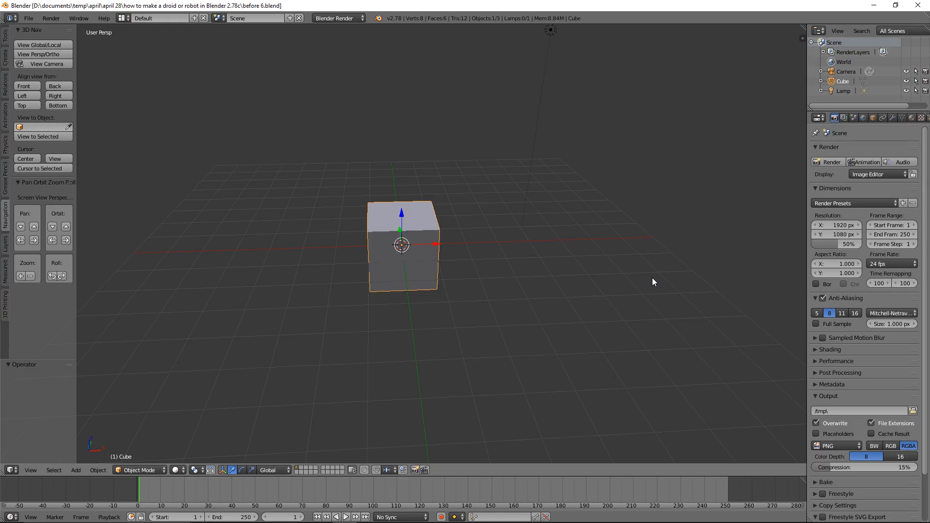
# Step: Put the cube in Edit Mode and show it in the front orthographic view
pyautogui.click(164, 469)
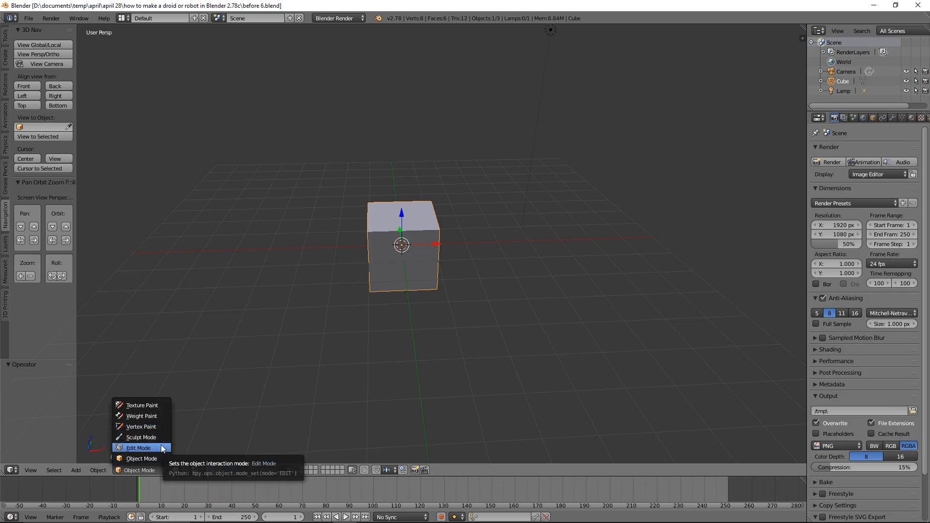
pyautogui.click(162, 448)
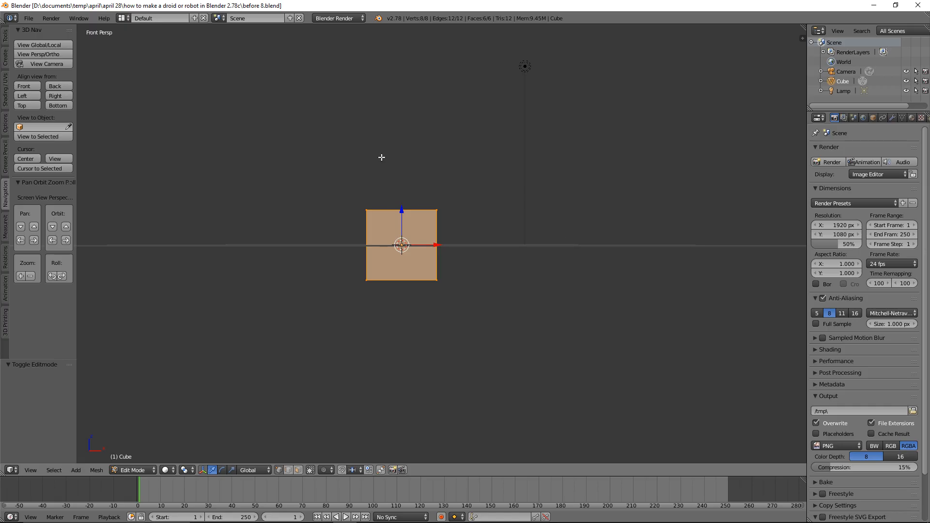
pyautogui.click(63, 54)
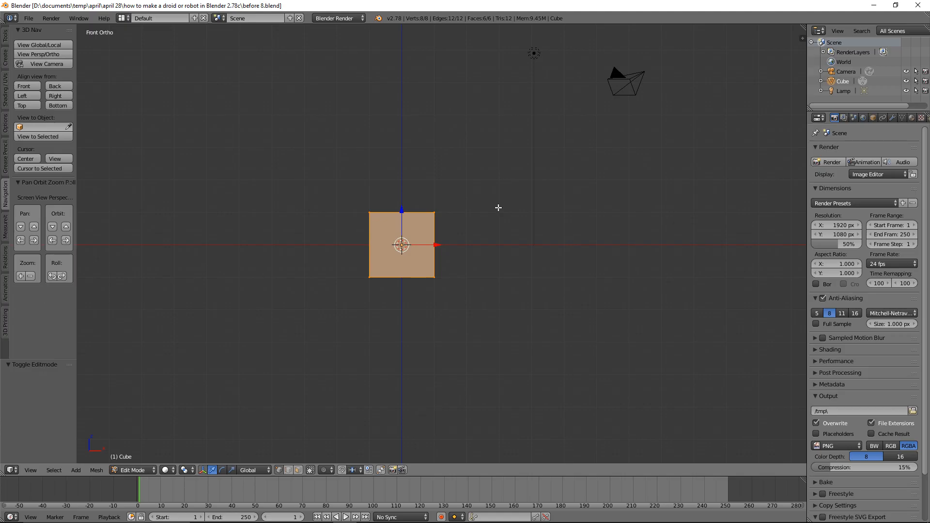
pyautogui.moveTo(558, 200); pyautogui.dragTo(535, 216, button='middle')
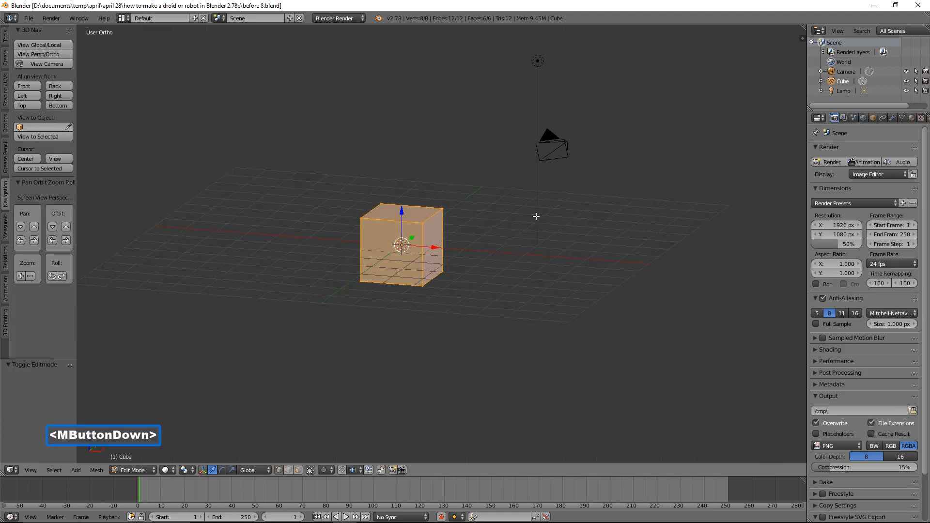
pyautogui.click(37, 84)
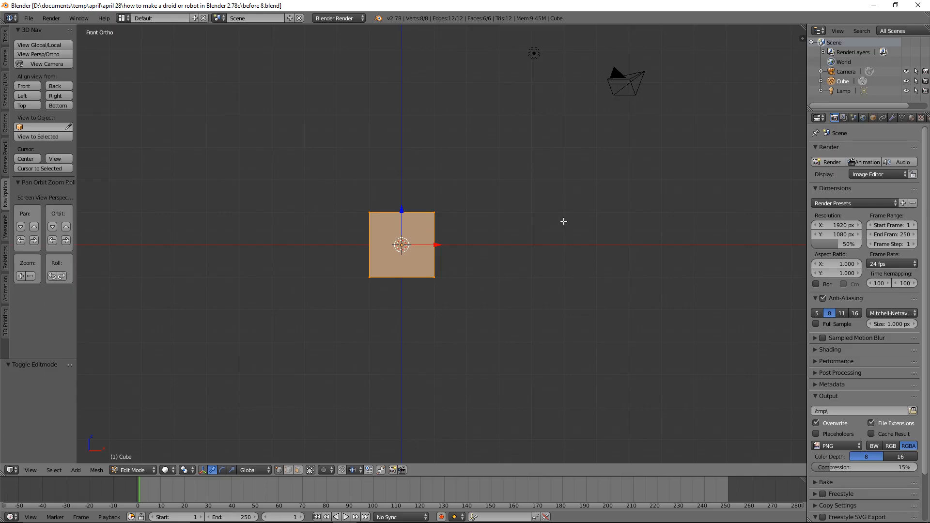
# Step: Apply Subdivide Smooth to the whole cube with 3 cuts to round it into a sphere
pyautogui.press('w')
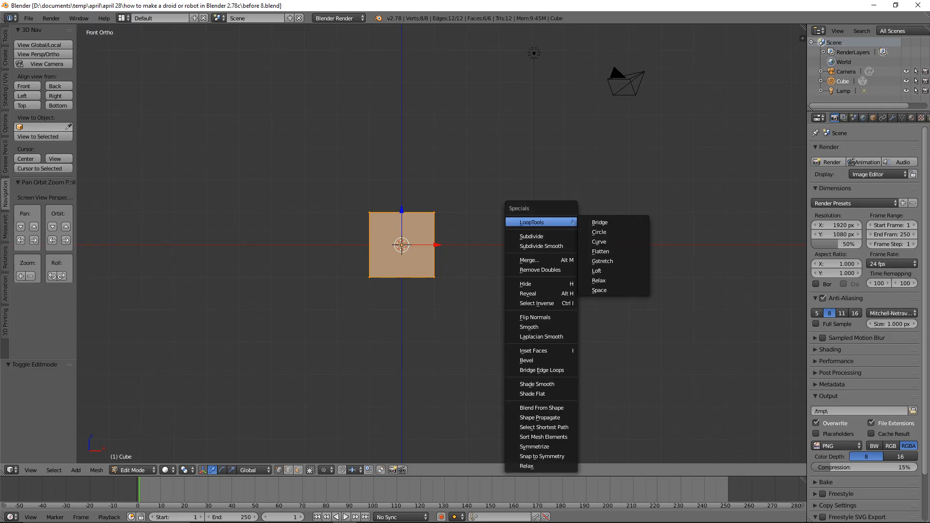
pyautogui.click(560, 246)
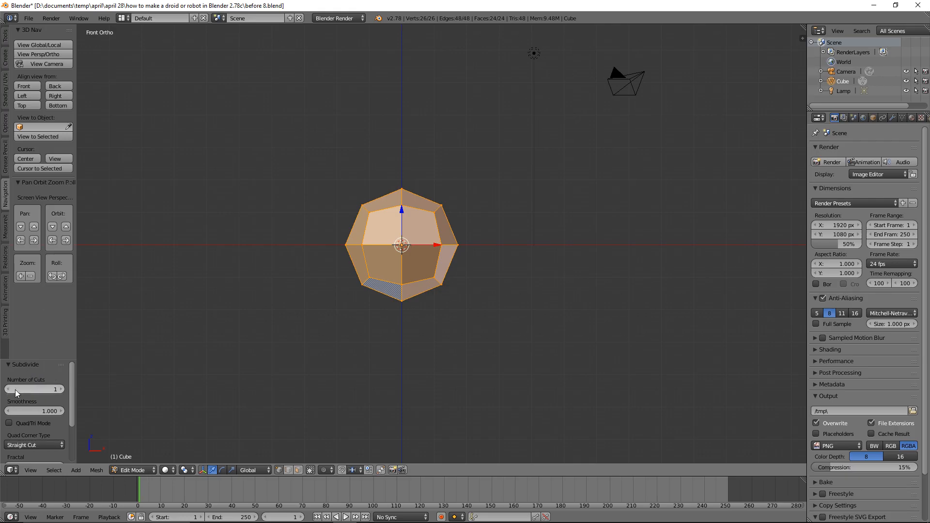
pyautogui.click(63, 388)
pyautogui.click(63, 389)
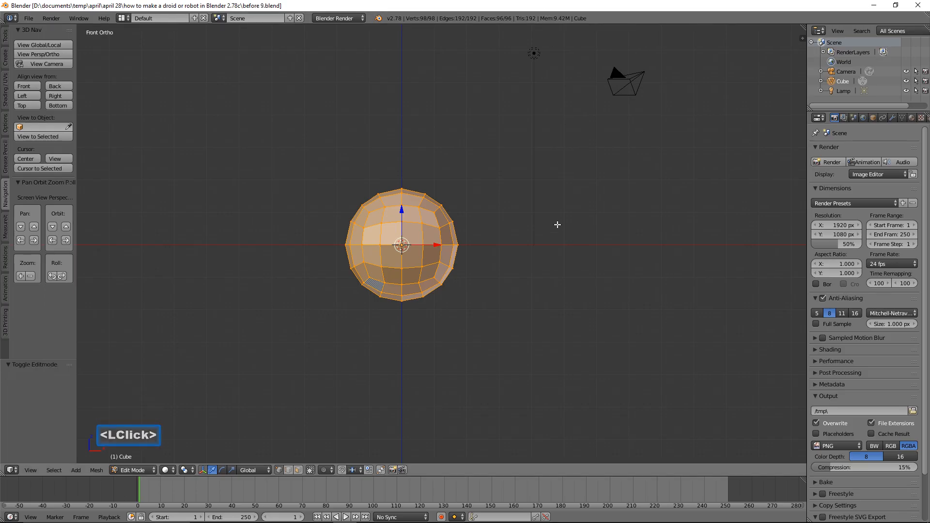
# Step: In the right view, pull three adjacent lower front vertices of the sphere down about 1.51 using smooth proportional editing at size 1.46
pyautogui.press('a')
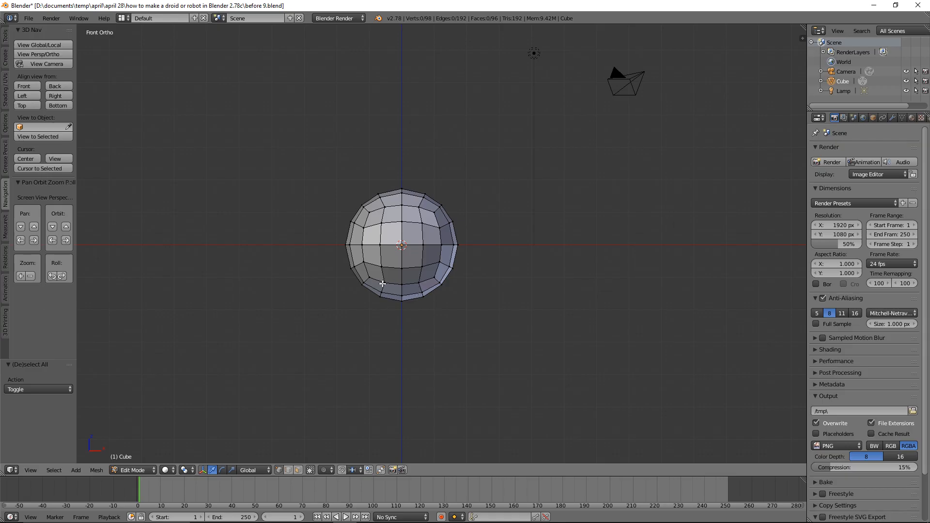
pyautogui.click(419, 283)
pyautogui.keyDown('shift'); pyautogui.click(402, 283); pyautogui.keyUp('shift')
pyautogui.keyDown('shift'); pyautogui.click(386, 281); pyautogui.keyUp('shift')
pyautogui.click(66, 95)
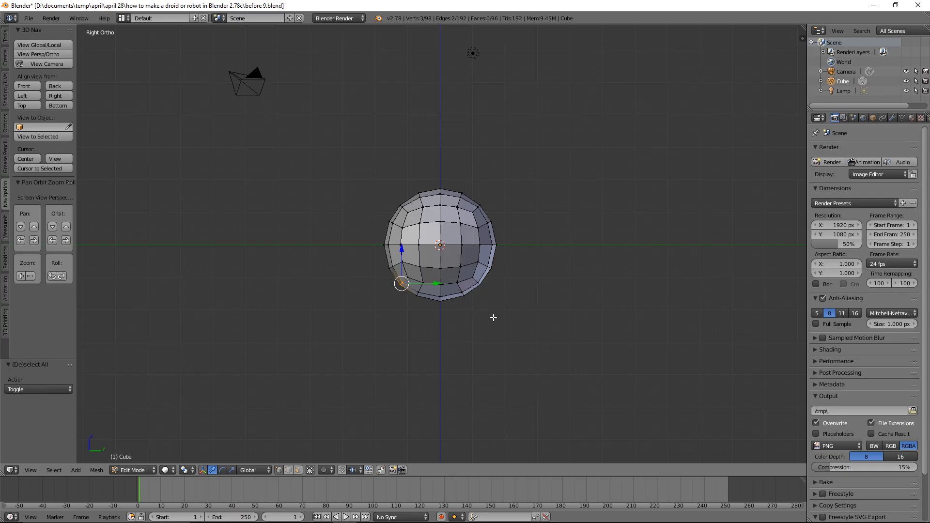
pyautogui.press('o')
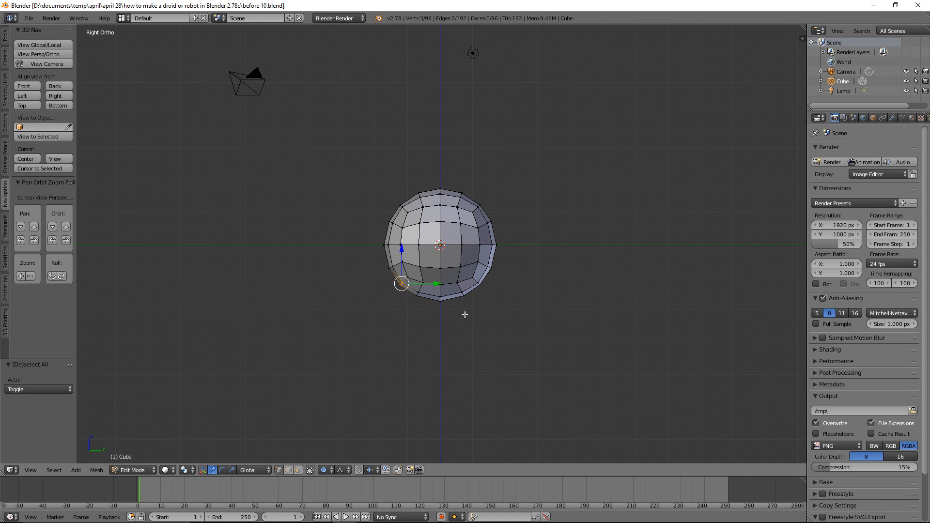
pyautogui.press('g')
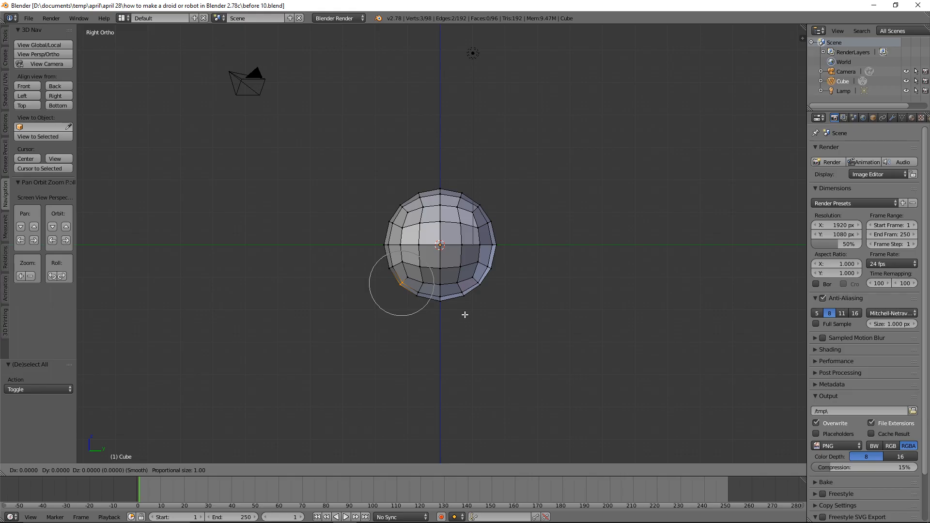
pyautogui.scroll(3, 465, 314)
pyautogui.scroll(-6, 465, 315)
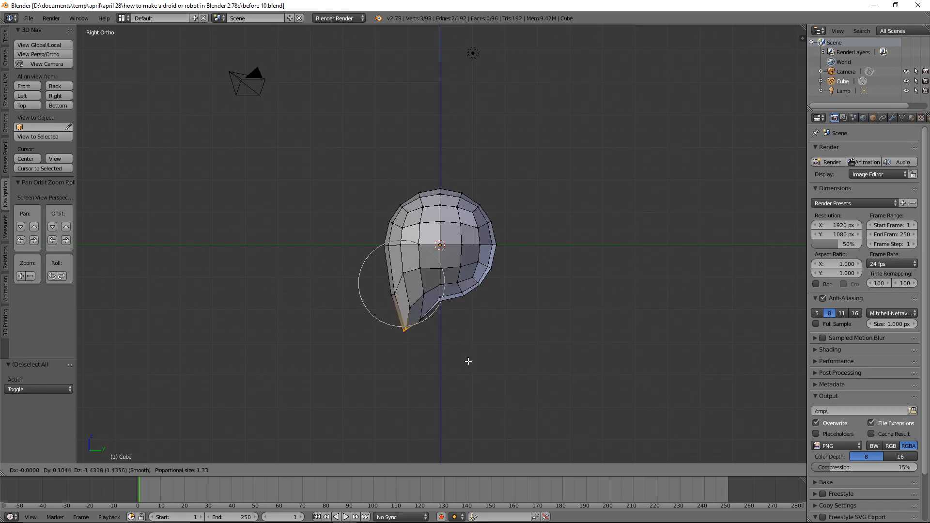
pyautogui.scroll(-1, 469, 361)
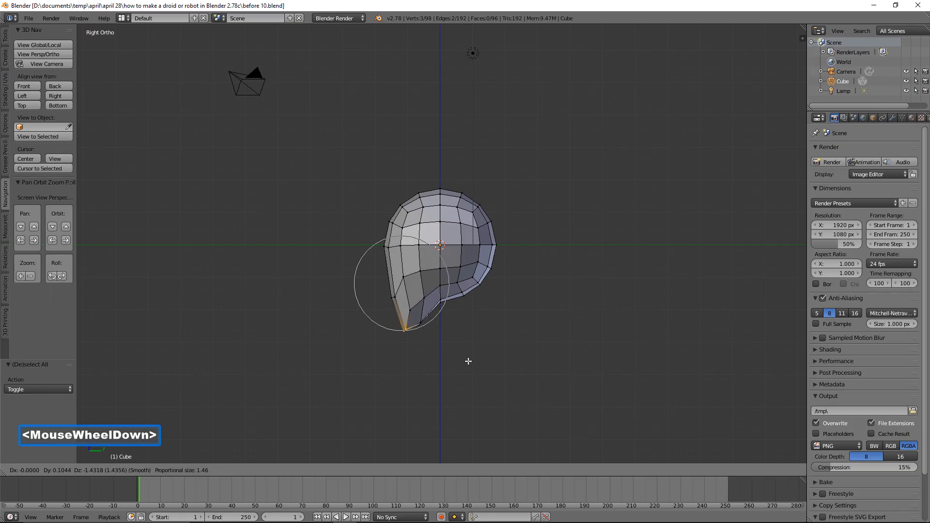
pyautogui.scroll(-1, 468, 360)
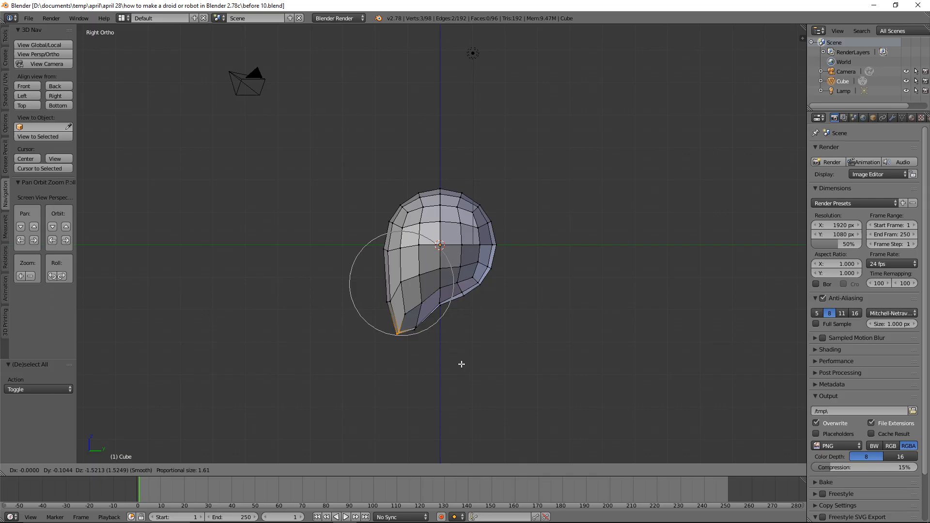
pyautogui.scroll(1, 461, 363)
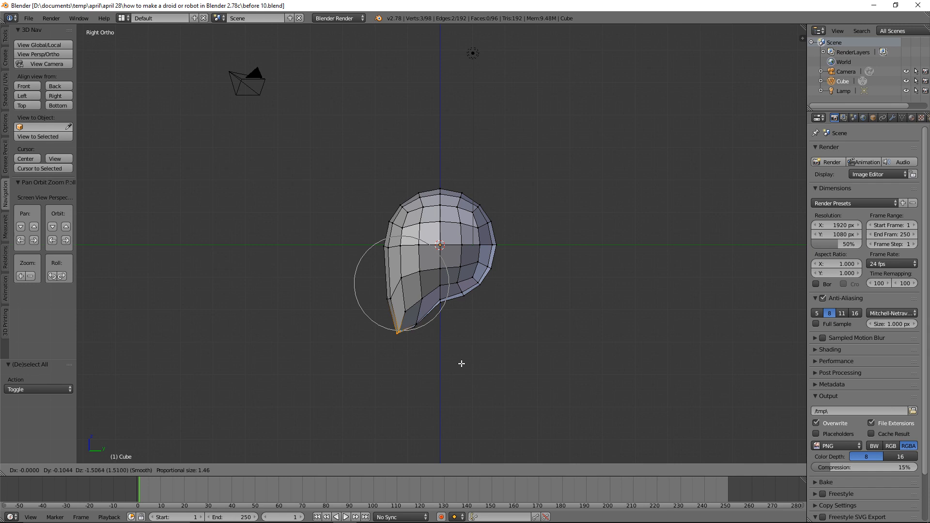
pyautogui.click(461, 364)
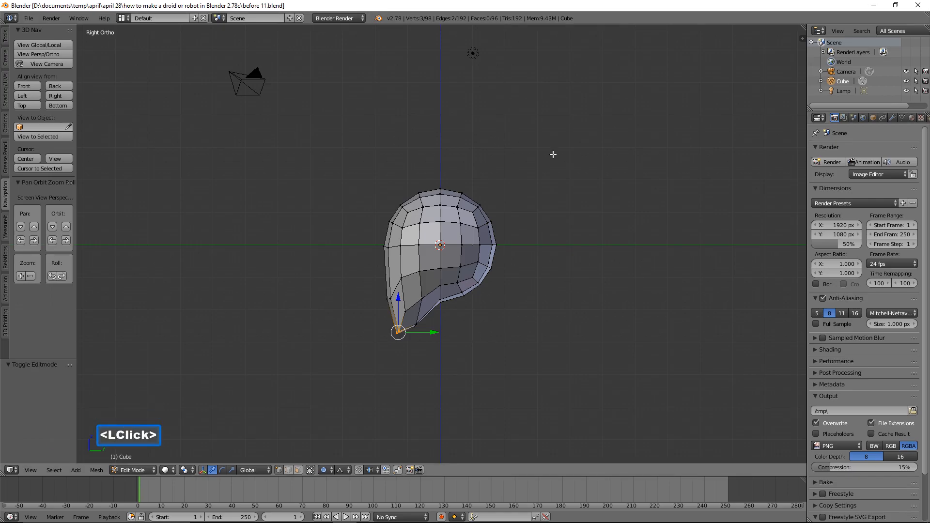
# Step: Clear the vertex selection, switch to face selection, and turn proportional editing off with the head's underside in view
pyautogui.press('a')
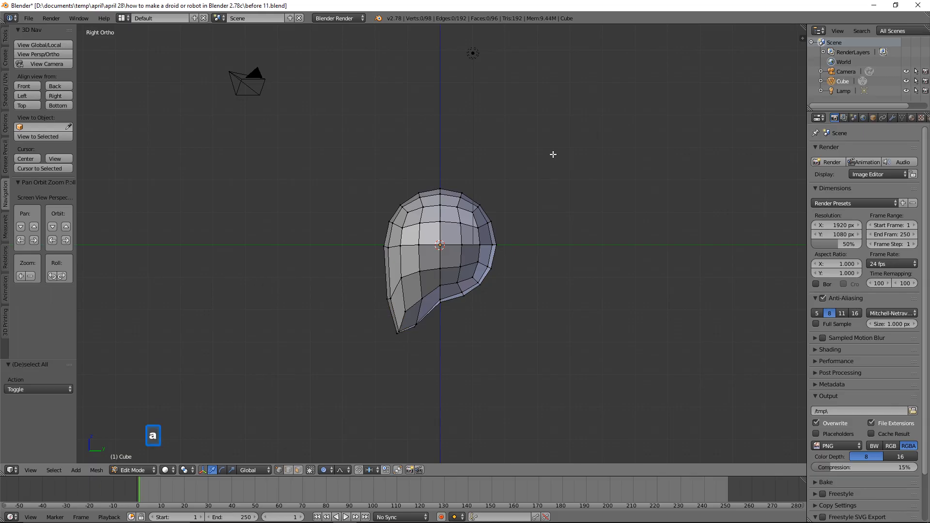
pyautogui.moveTo(650, 296); pyautogui.dragTo(573, 257, button='middle')
pyautogui.click(299, 472)
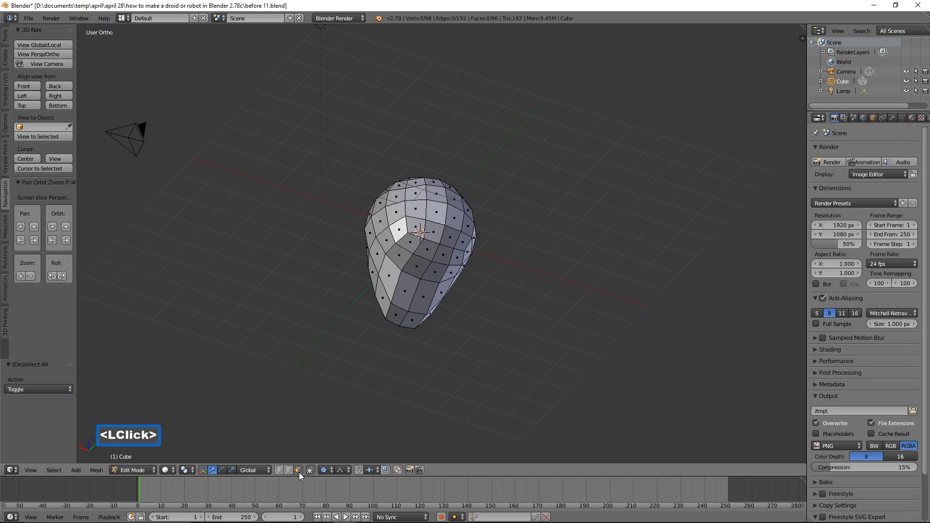
pyautogui.scroll(2, 525, 347)
pyautogui.scroll(1, 525, 347)
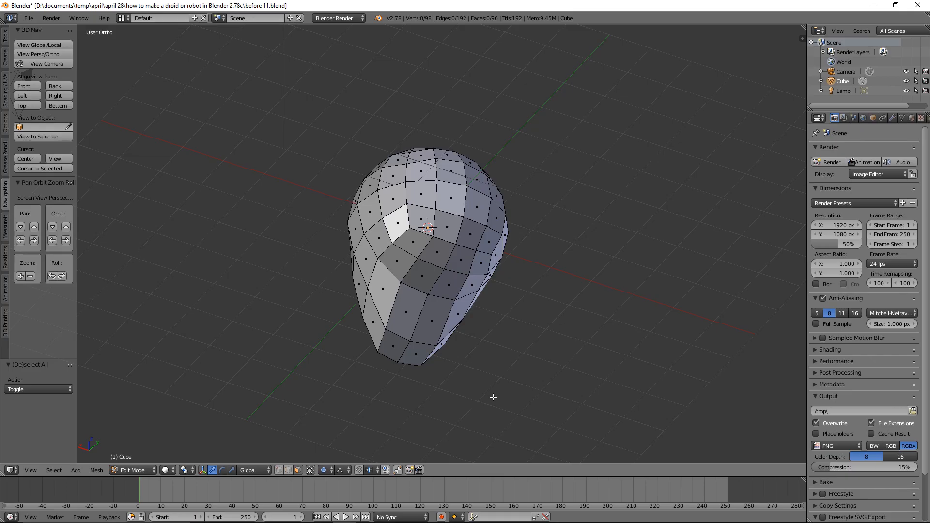
pyautogui.press('o')
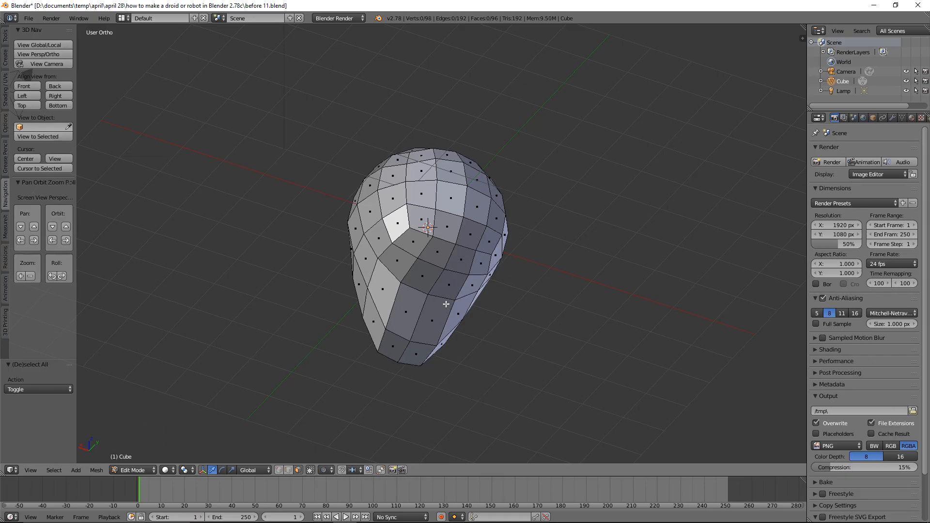
# Step: Circle-select the eight faces on the head's underside behind the chin, and save the file as before 12.blend
pyautogui.press('c')
pyautogui.click(420, 257)
pyautogui.moveTo(423, 259); pyautogui.dragTo(455, 270)
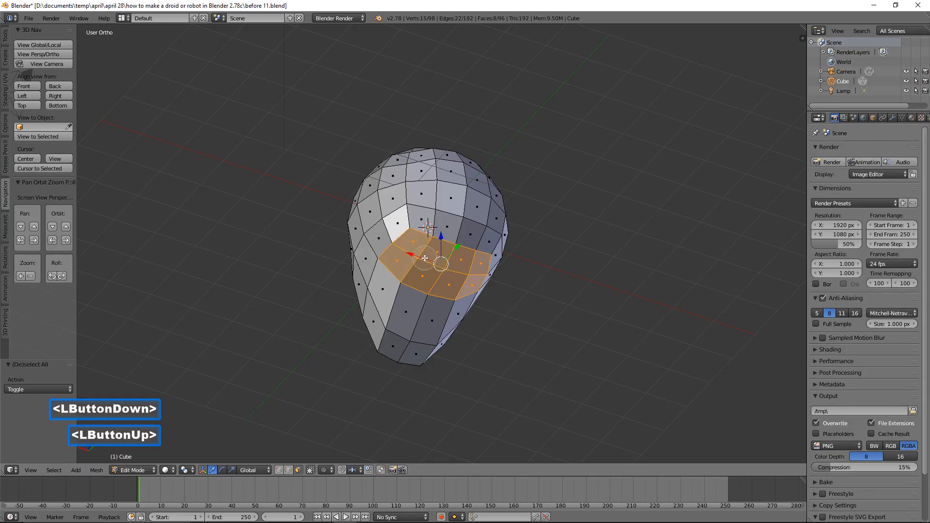
pyautogui.rightClick(454, 270)
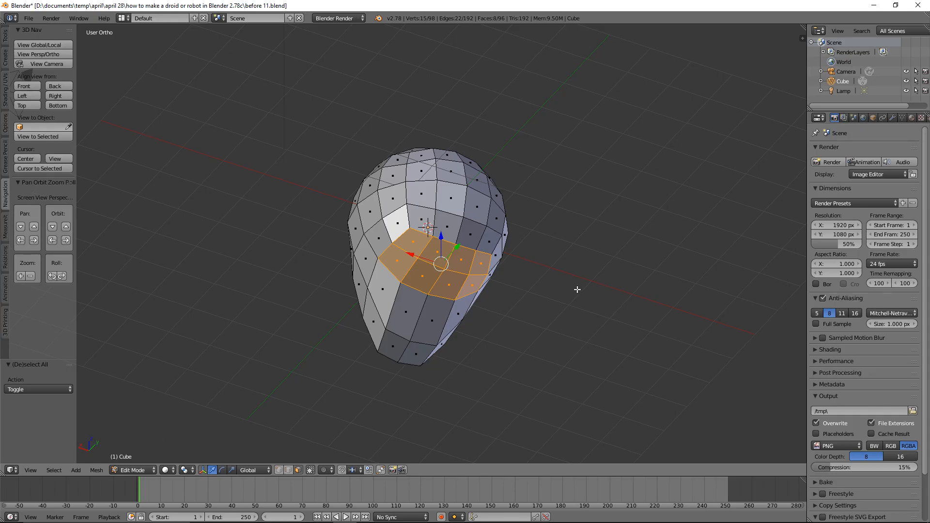
pyautogui.click(28, 18)
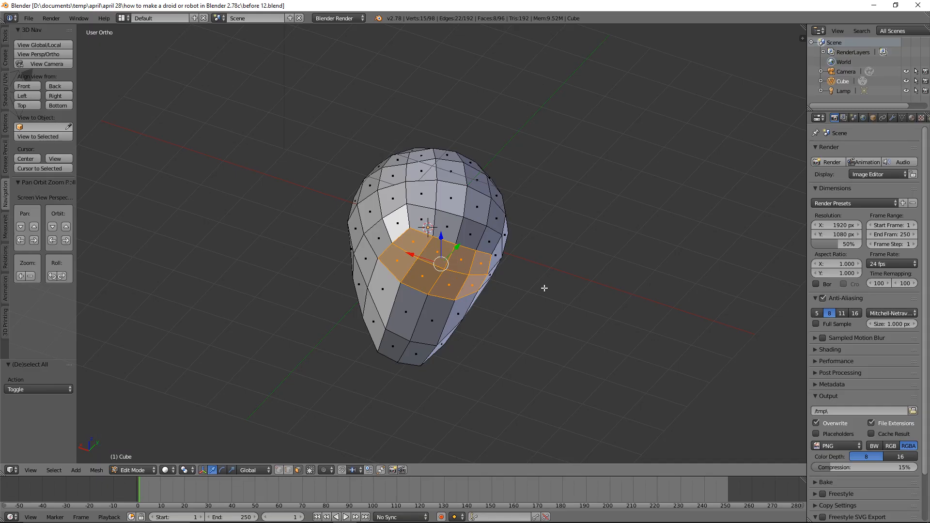
# Step: In the right view, extrude the eight underside faces about 2.888 along their normal to form the neck
pyautogui.click(66, 95)
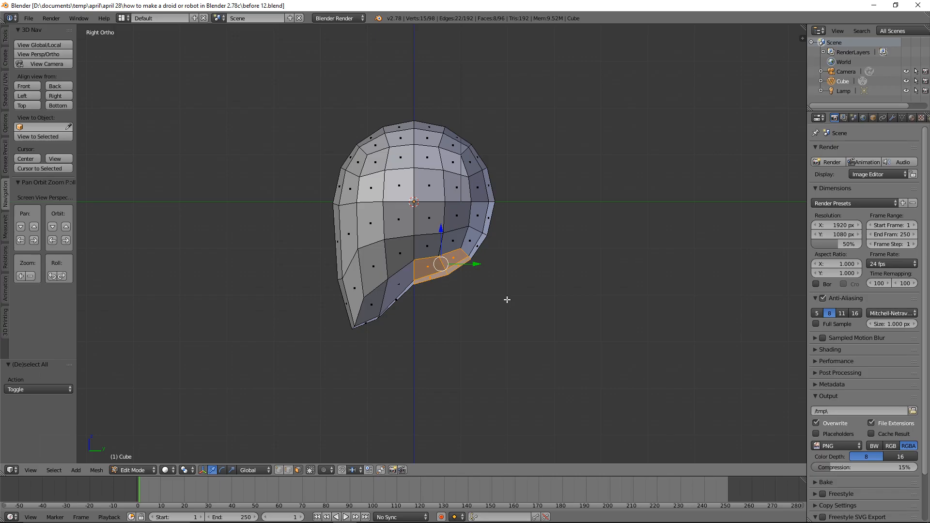
pyautogui.press('ctrl')
pyautogui.keyDown('ctrl'); pyautogui.moveTo(565, 202); pyautogui.dragTo(559, 264, button='middle'); pyautogui.keyUp('ctrl')
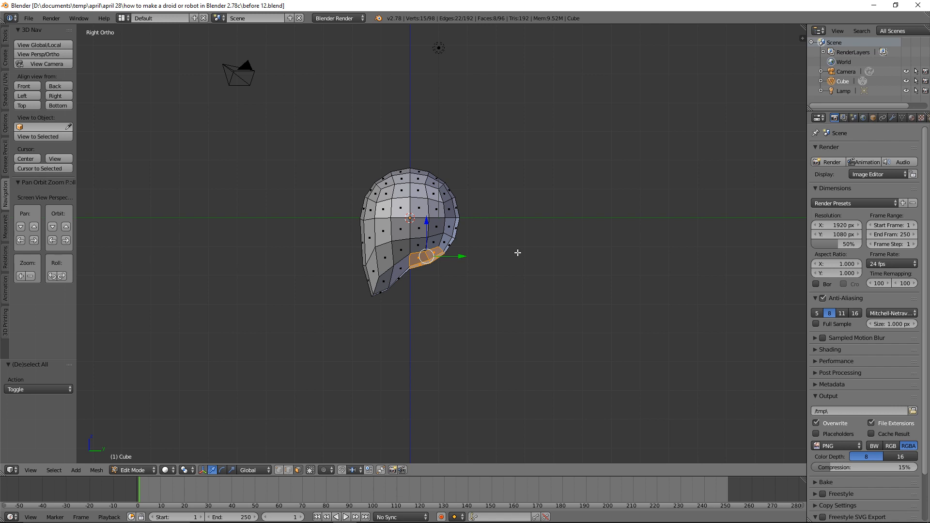
pyautogui.press('e')
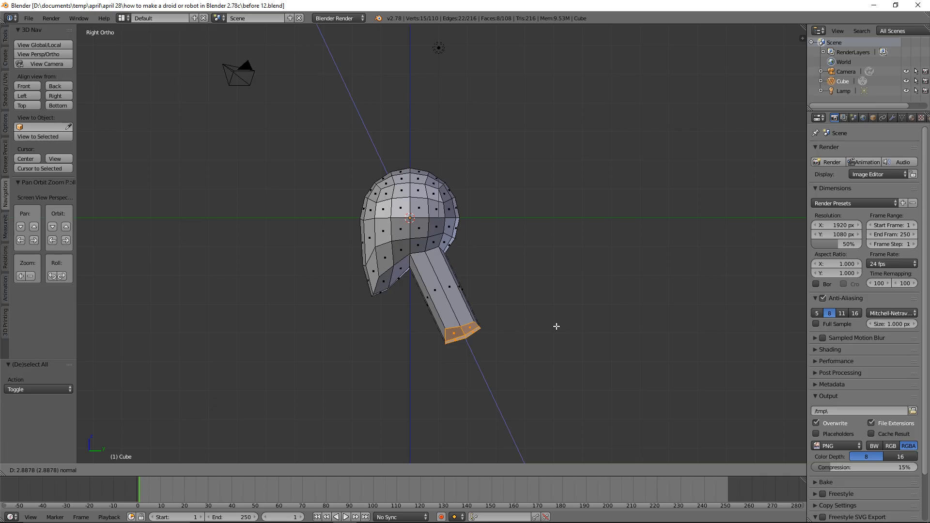
pyautogui.click(556, 327)
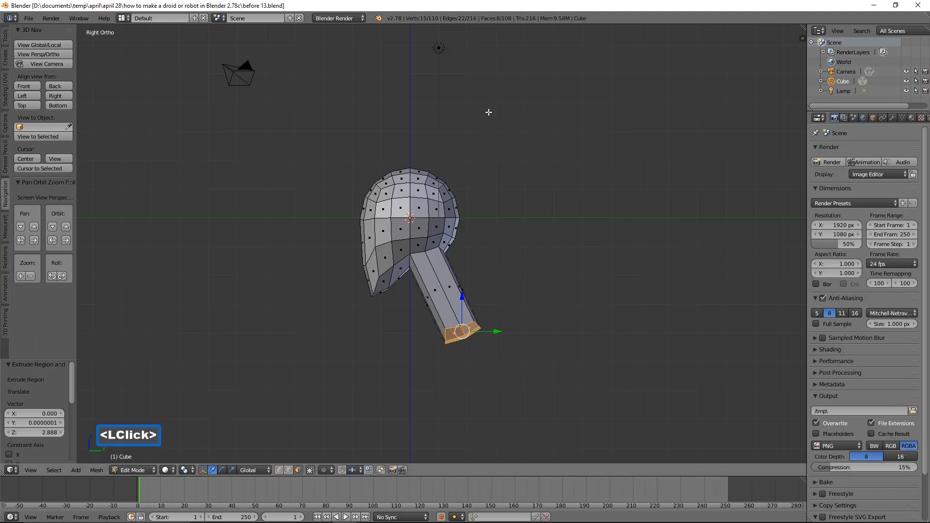
# Step: Scale the neck's end faces by about 2.111 in X and Y only to flare the base, and clear the selection
pyautogui.moveTo(488, 111); pyautogui.dragTo(573, 115, button='middle')
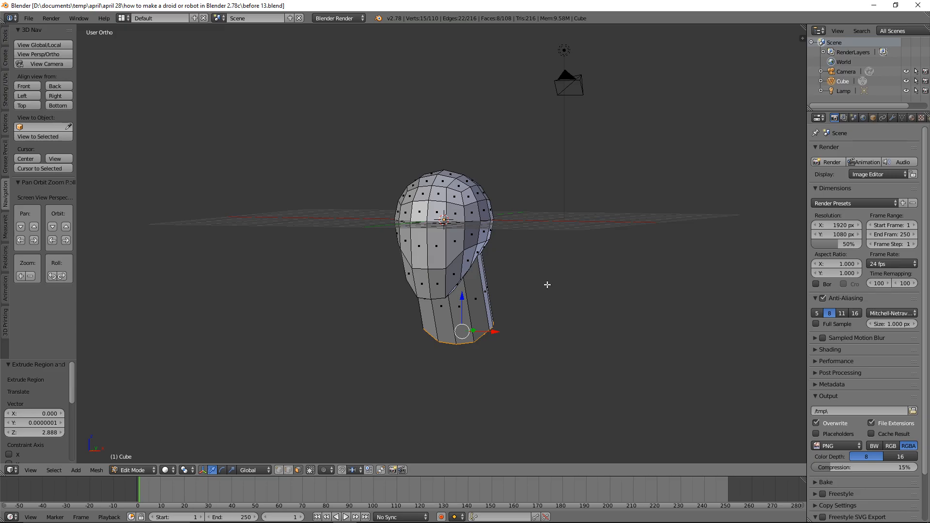
pyautogui.press('s')
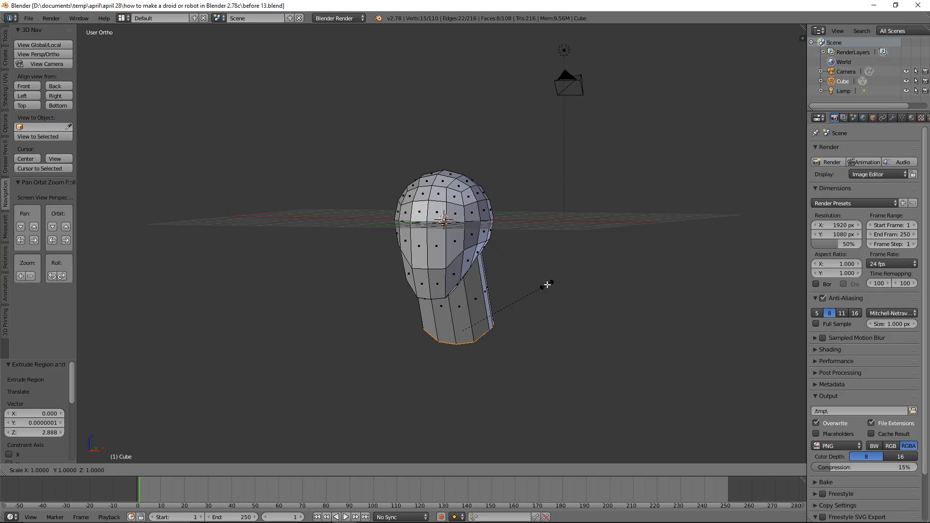
pyautogui.press('z')
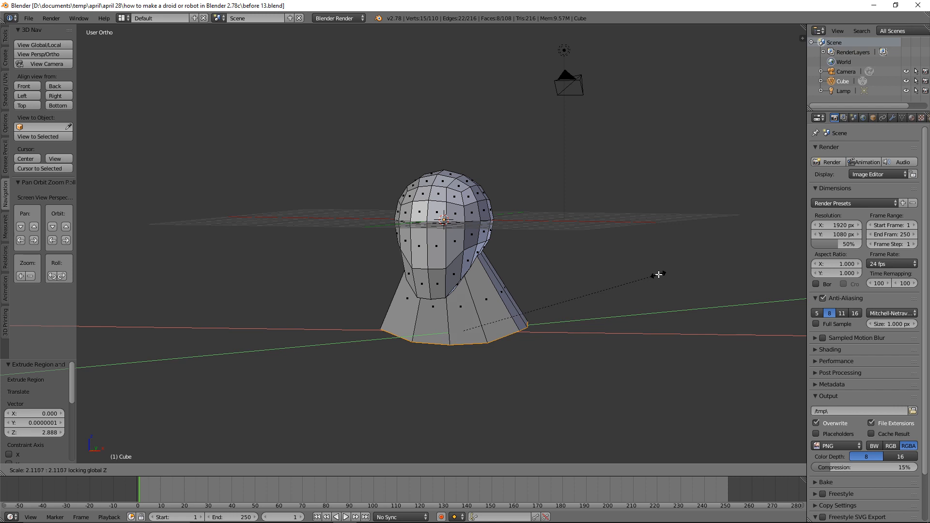
pyautogui.click(658, 275)
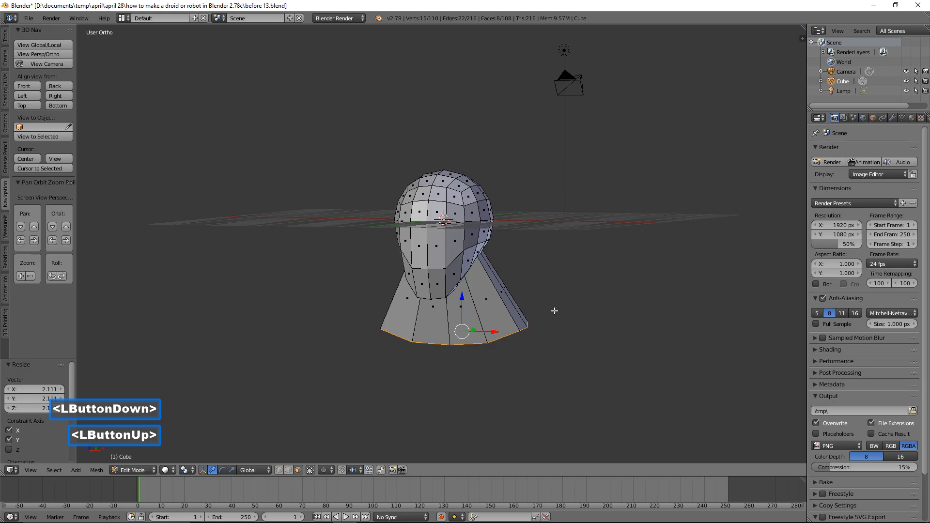
pyautogui.press('a')
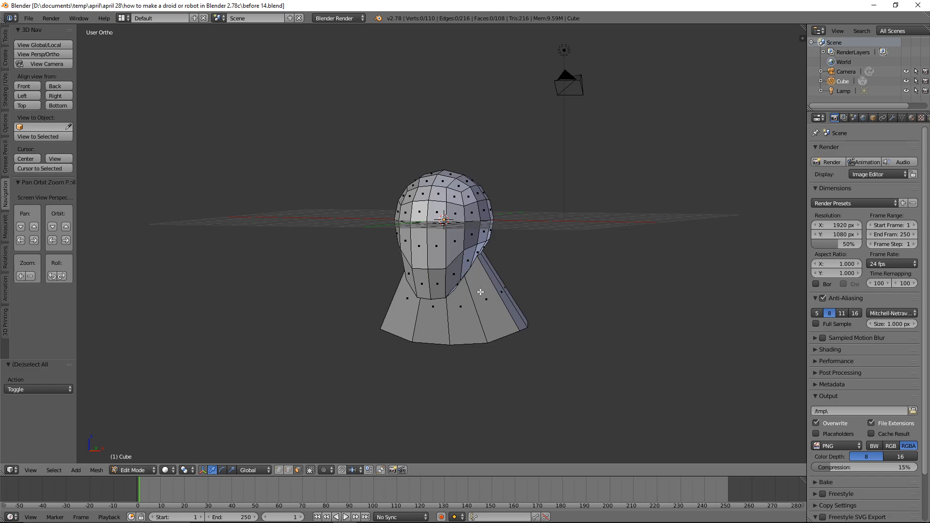
# Step: Add a loop cut with 2 cuts around the neck and slide the loops slightly down toward its base
pyautogui.press('ctrl')
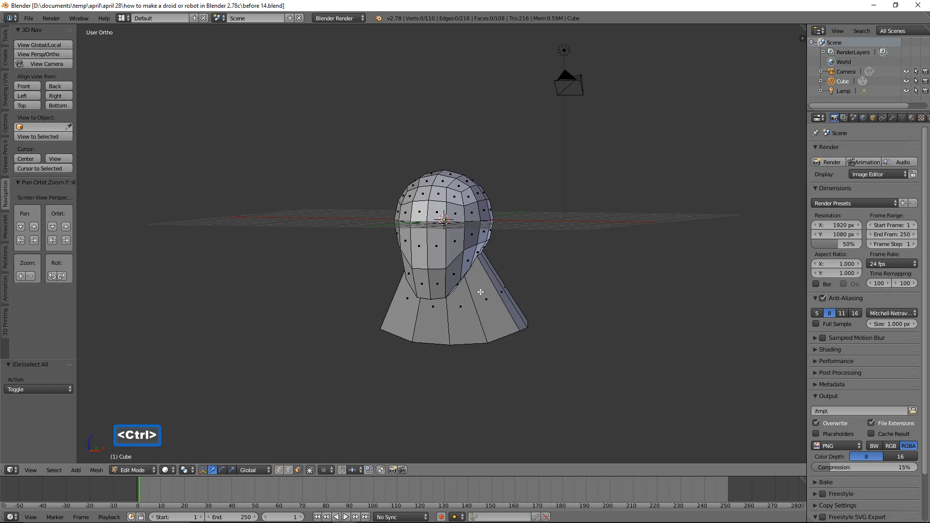
pyautogui.hotkey('ctrl', 'r')
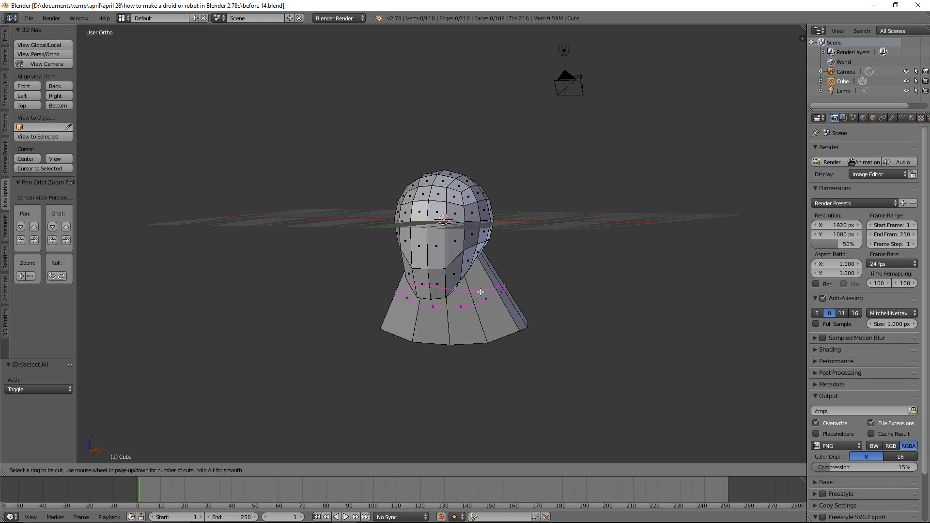
pyautogui.scroll(1, 481, 292)
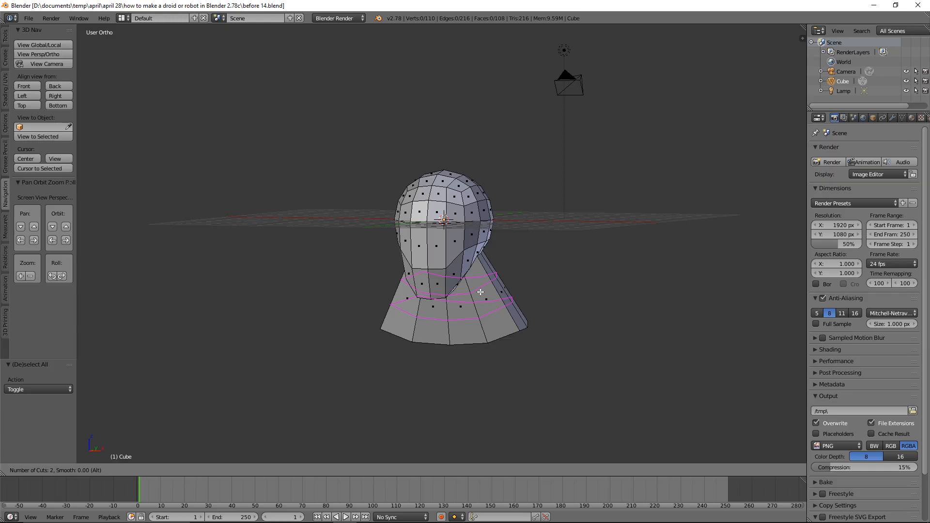
pyautogui.click(481, 292)
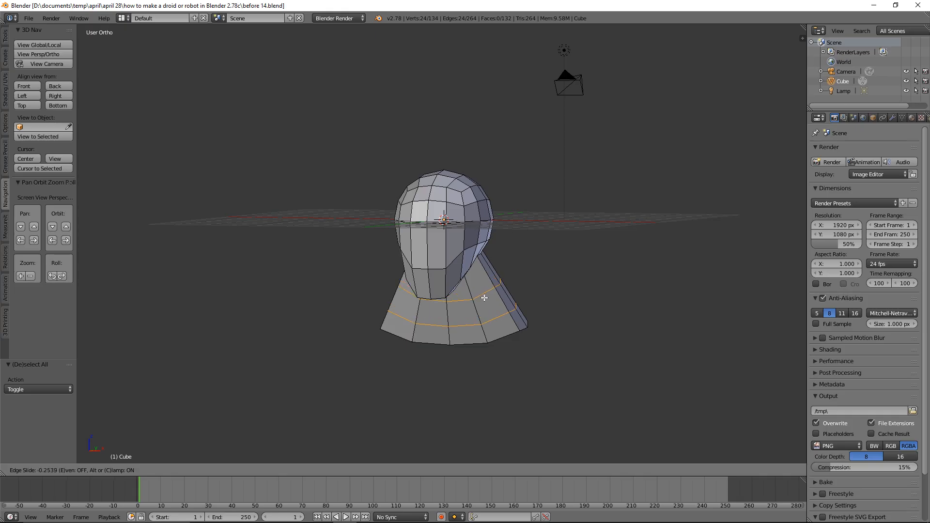
pyautogui.click(485, 298)
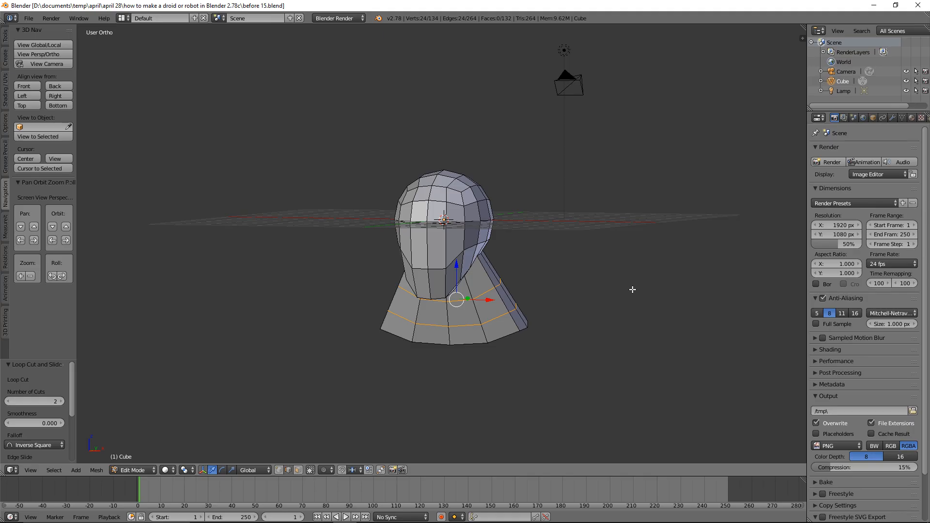
# Step: Scale the two neck loops to about 0.584 in X and Y only, deselect everything, and save as before 16.blend
pyautogui.press('s')
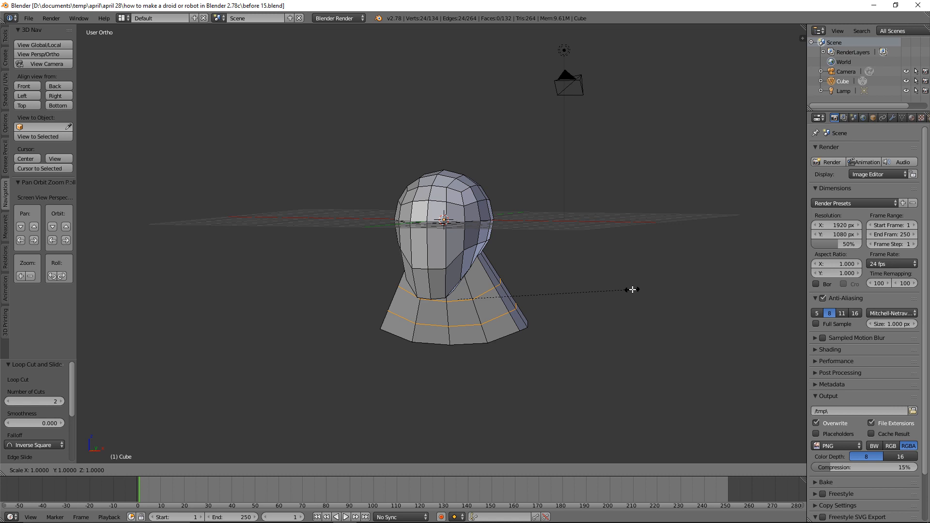
pyautogui.hotkey('shift', 'z')
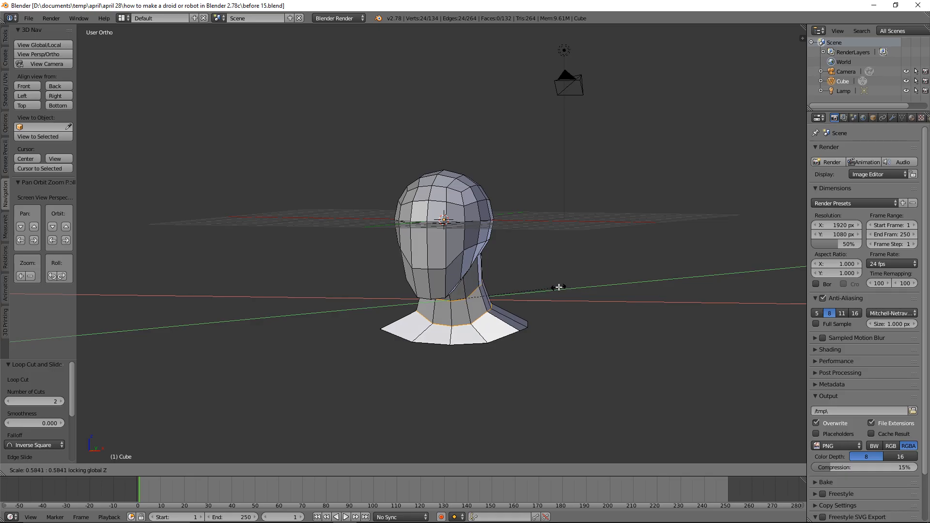
pyautogui.click(559, 287)
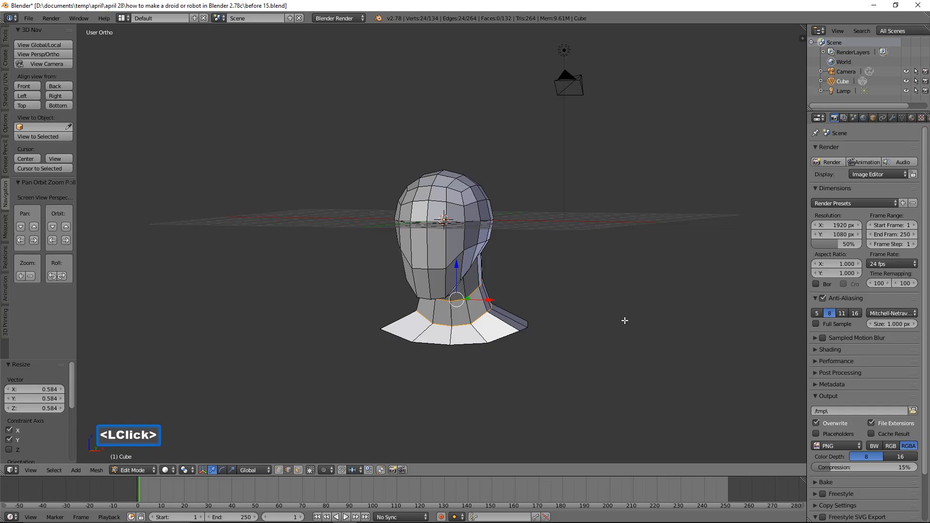
pyautogui.press('a')
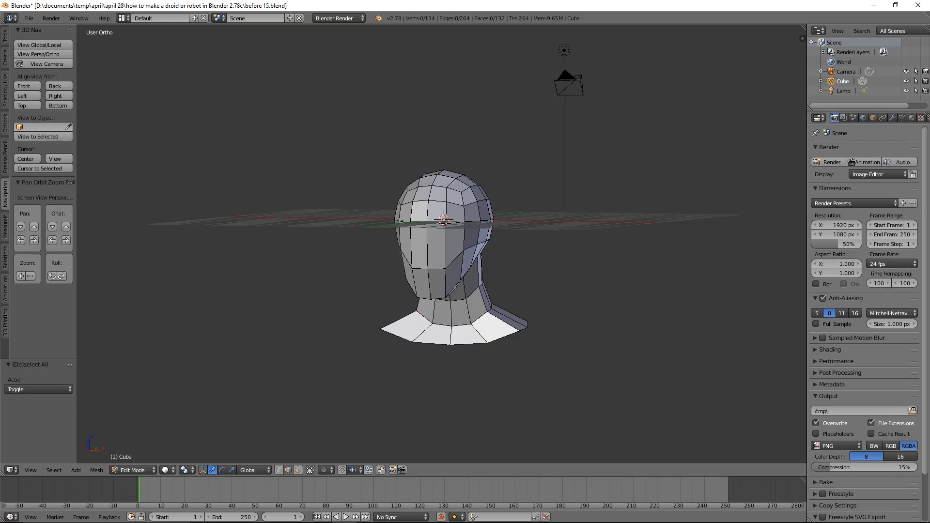
pyautogui.click(741, 84)
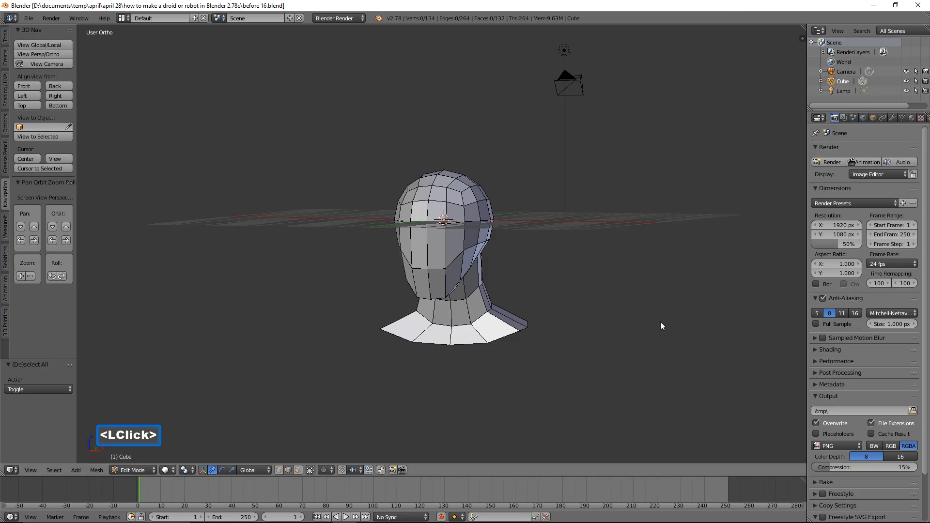
# Step: In face selection, circle-select the eight faces on the underside of the flared neck base
pyautogui.moveTo(502, 391); pyautogui.dragTo(518, 330, button='middle')
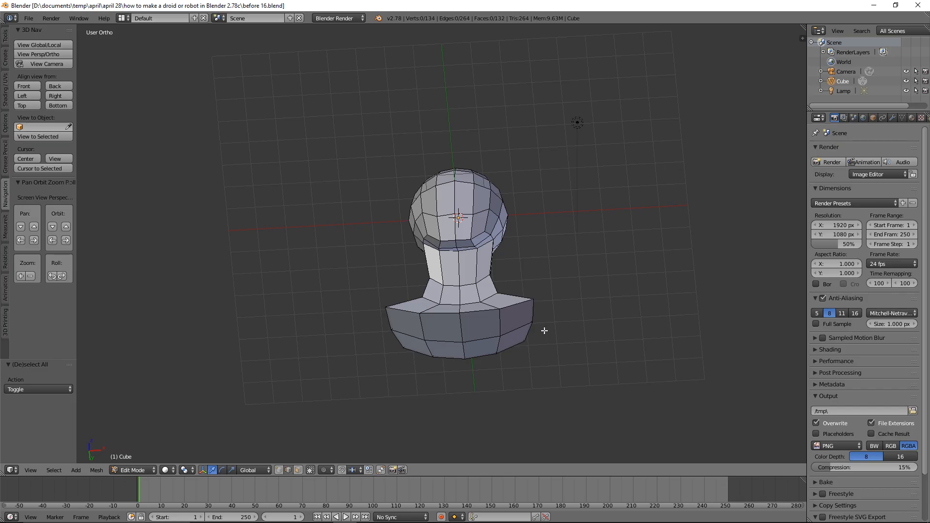
pyautogui.click(297, 469)
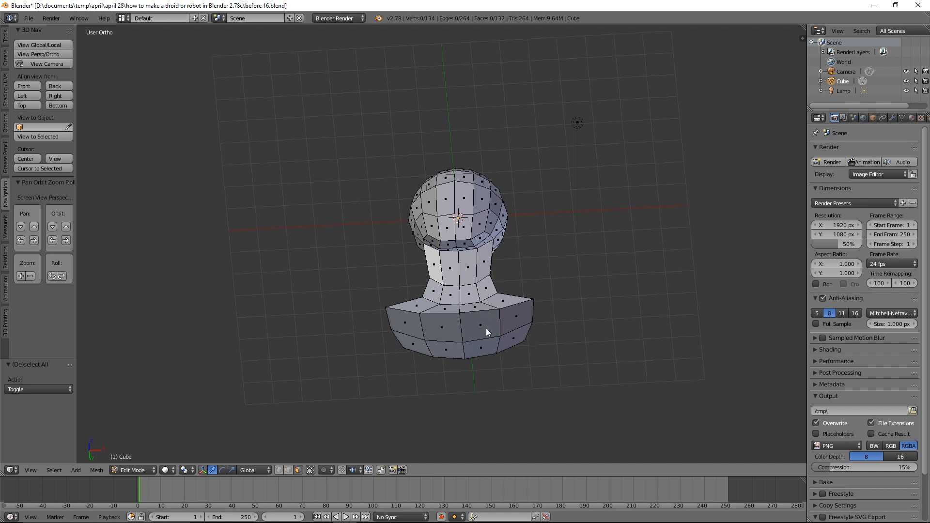
pyautogui.press('c')
pyautogui.moveTo(486, 328); pyautogui.dragTo(430, 336)
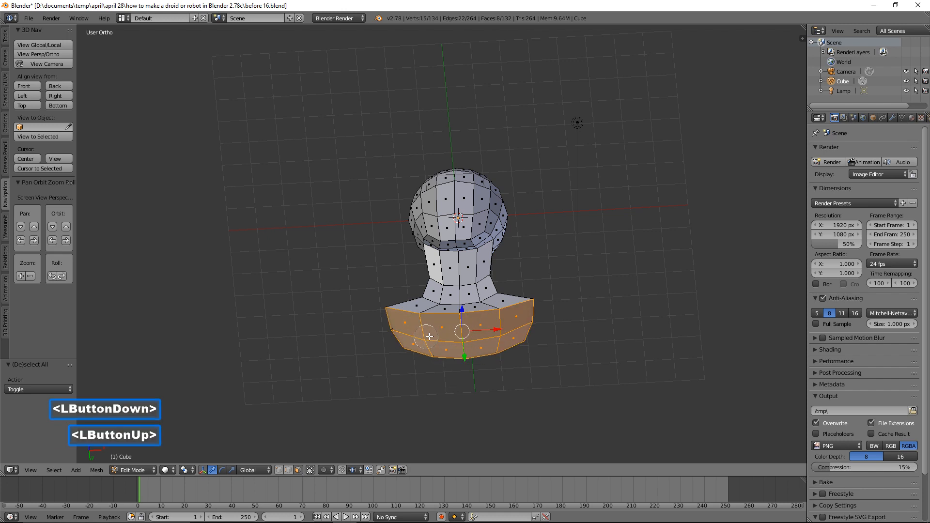
pyautogui.rightClick(608, 329)
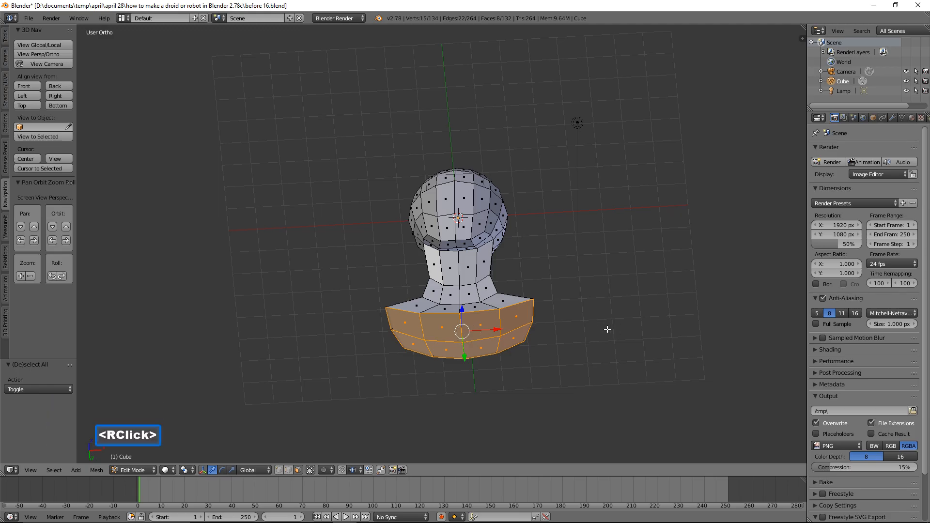
# Step: In the front view, flatten the neck's bottom faces by scaling them to 0 along Z, and clear the selection
pyautogui.click(29, 86)
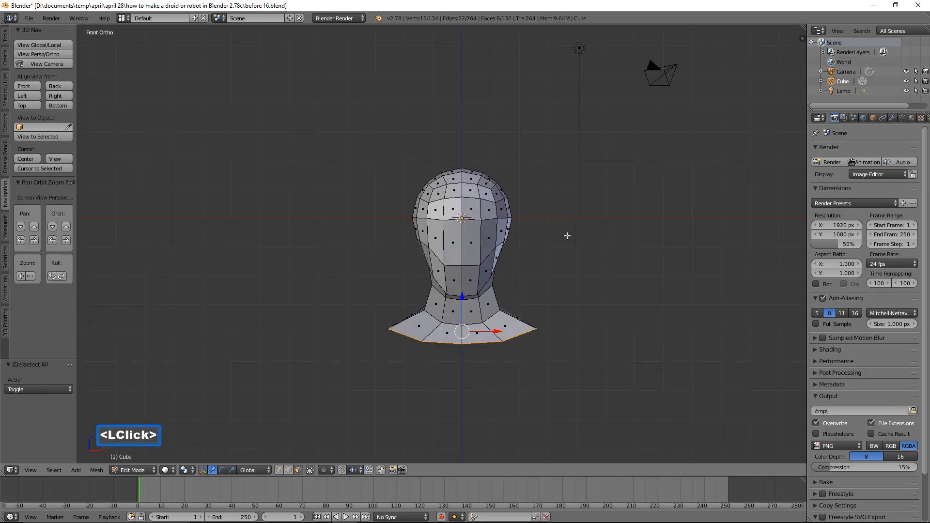
pyautogui.press('s')
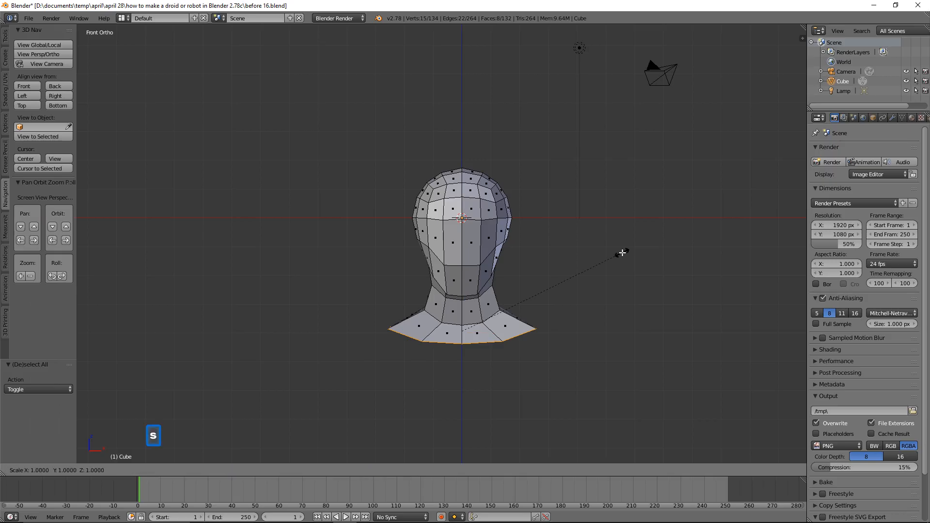
pyautogui.press('z')
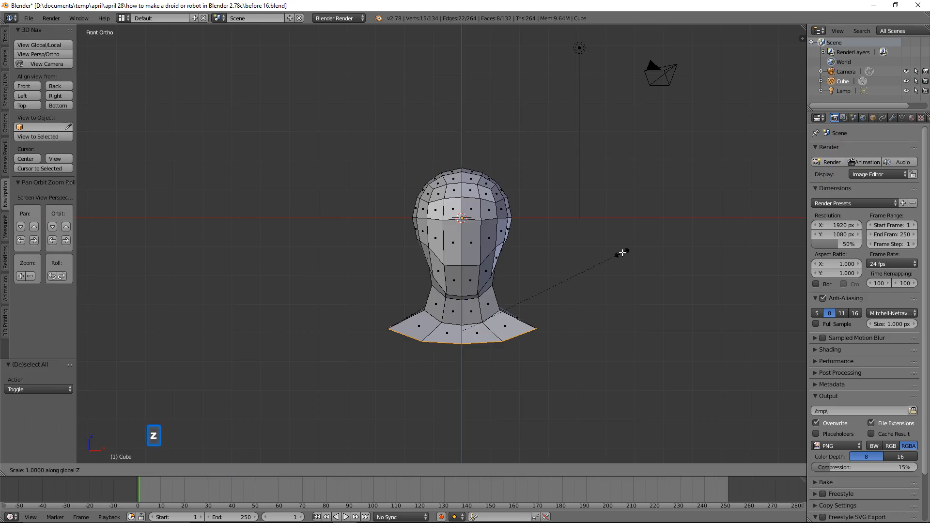
pyautogui.press('0')
pyautogui.click(622, 253)
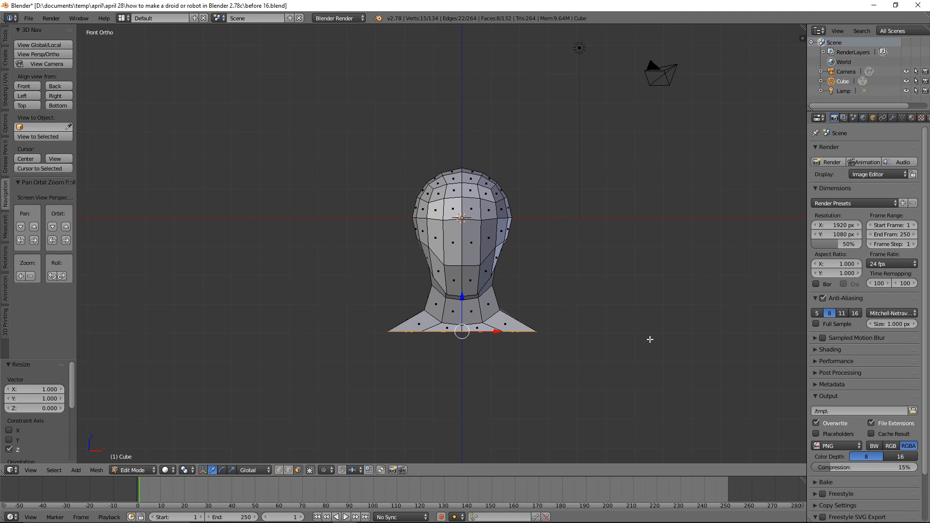
pyautogui.press('a')
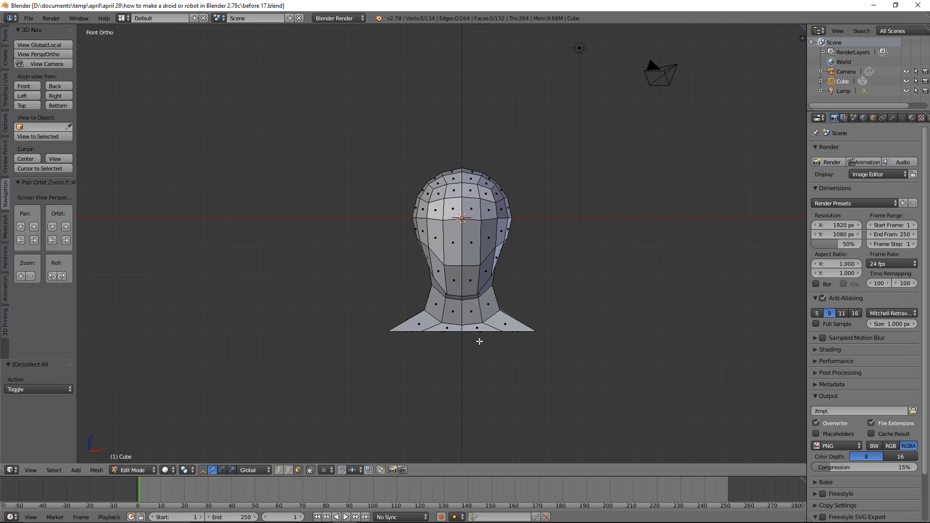
# Step: In wireframe shading, box-select every face on the negative X half of the head and neck mesh and delete the faces
pyautogui.press('z')
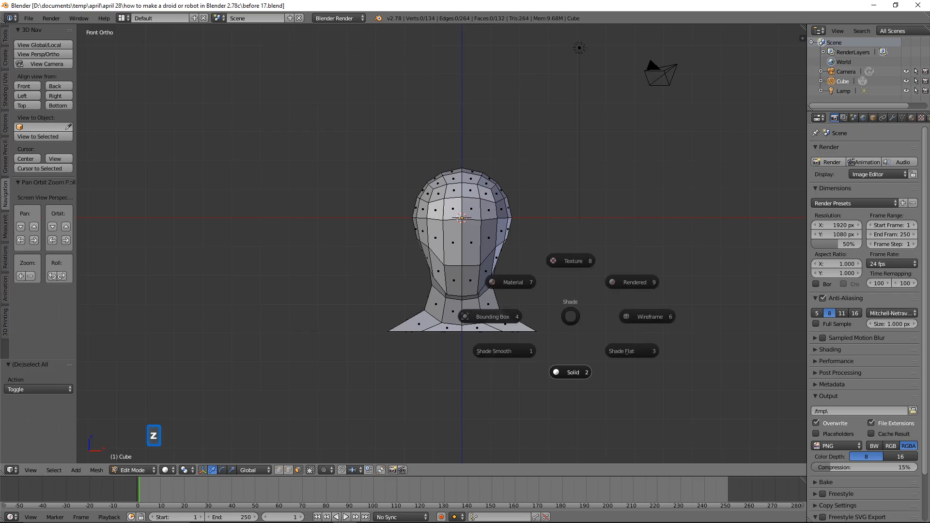
pyautogui.click(644, 316)
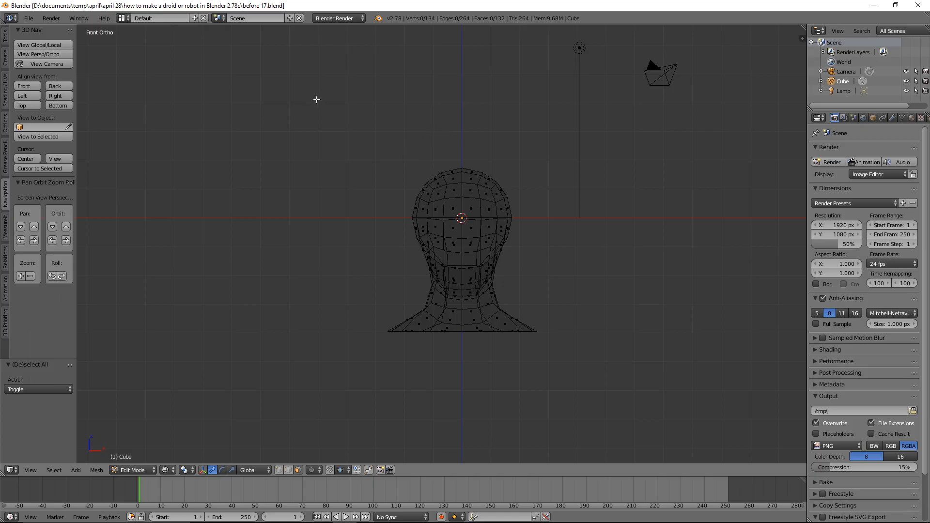
pyautogui.press('b')
pyautogui.moveTo(317, 100); pyautogui.dragTo(464, 358)
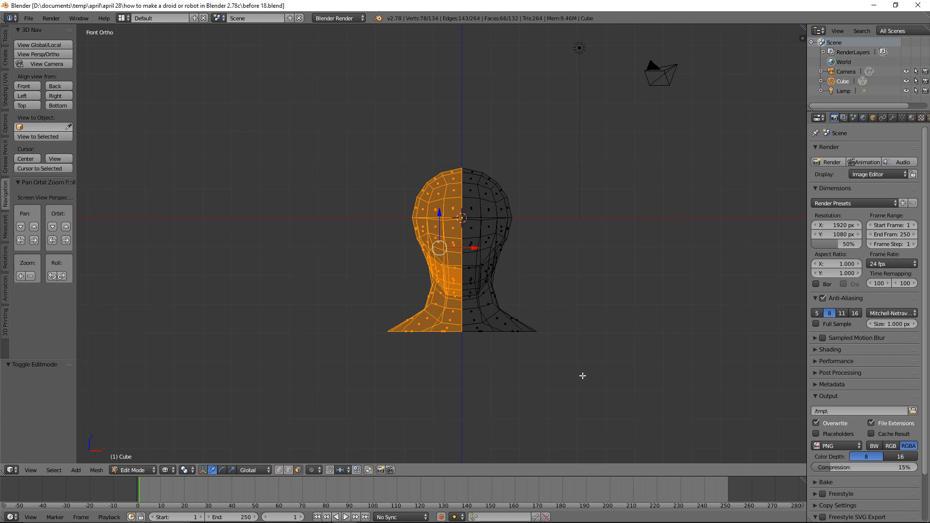
pyautogui.press('x')
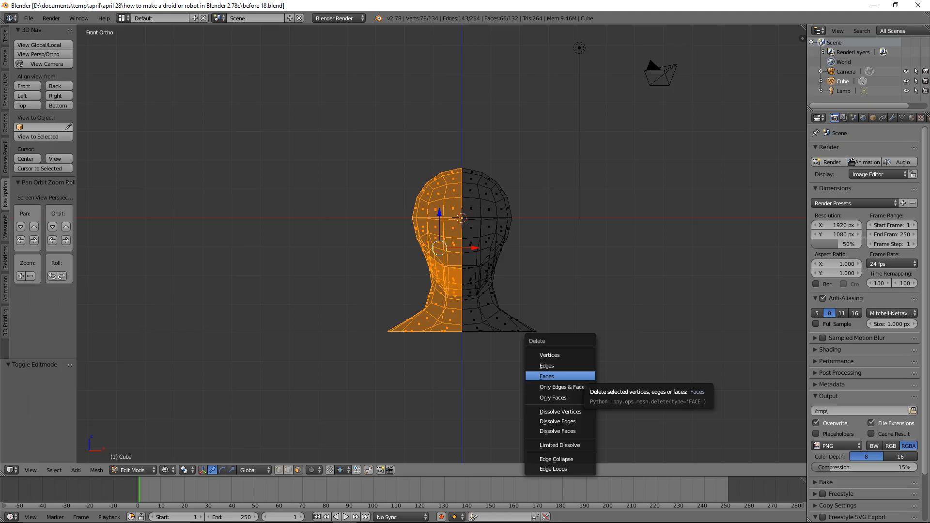
pyautogui.click(557, 377)
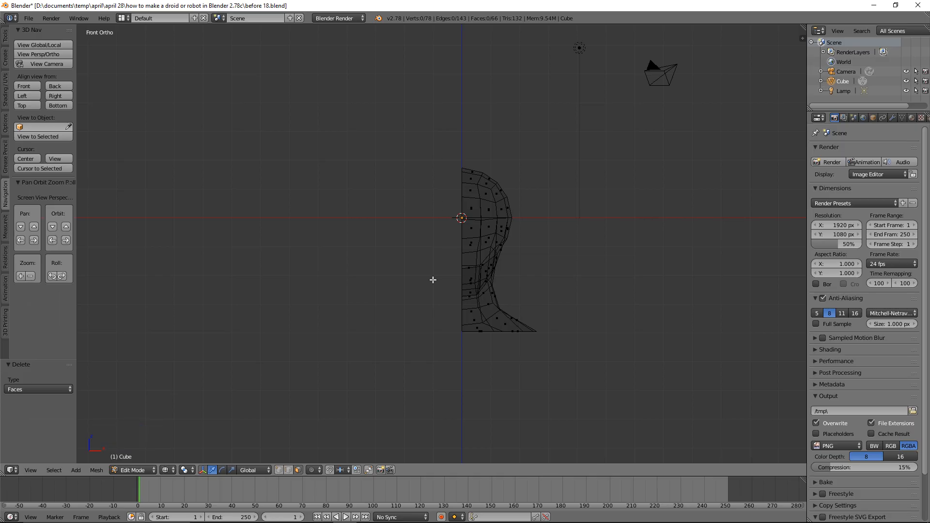
# Step: Add a Mirror modifier on the X axis, adjust the edit cage to the modifier result, and enable Clipping
pyautogui.click(893, 118)
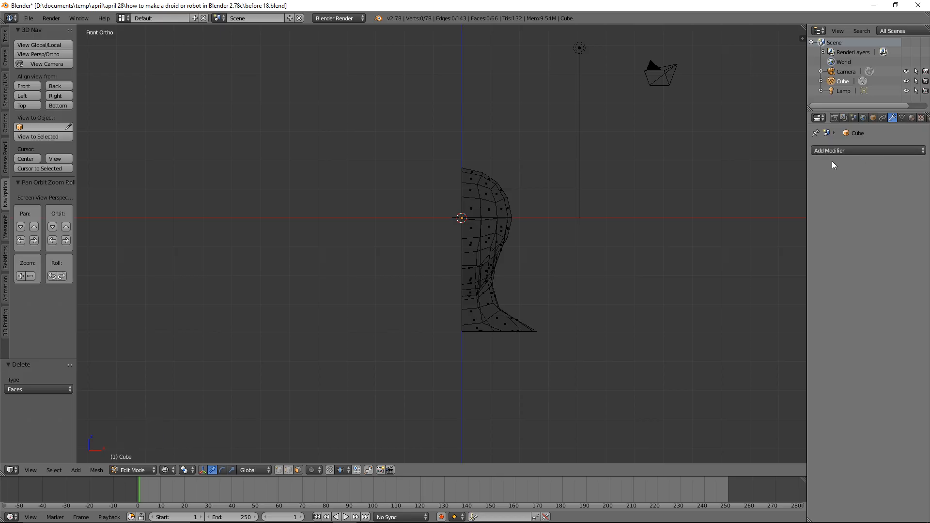
pyautogui.click(924, 152)
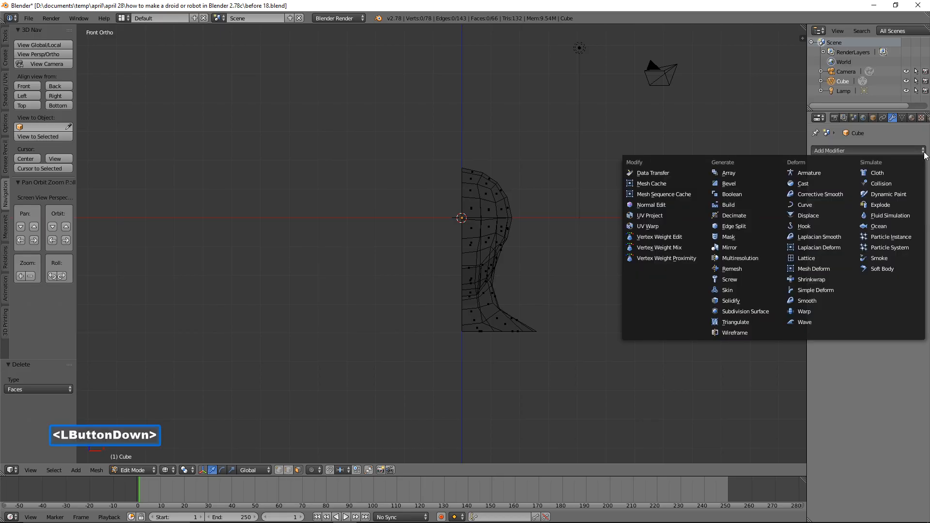
pyautogui.click(742, 247)
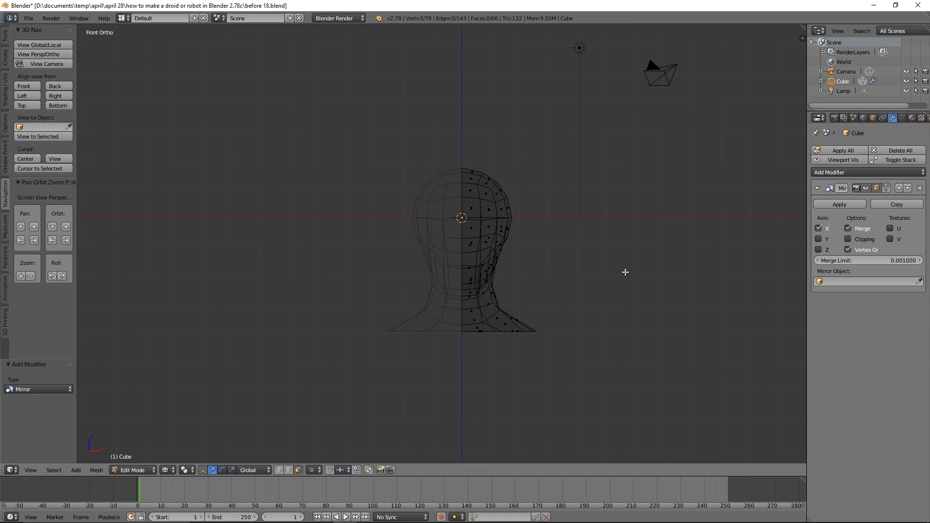
pyautogui.click(886, 188)
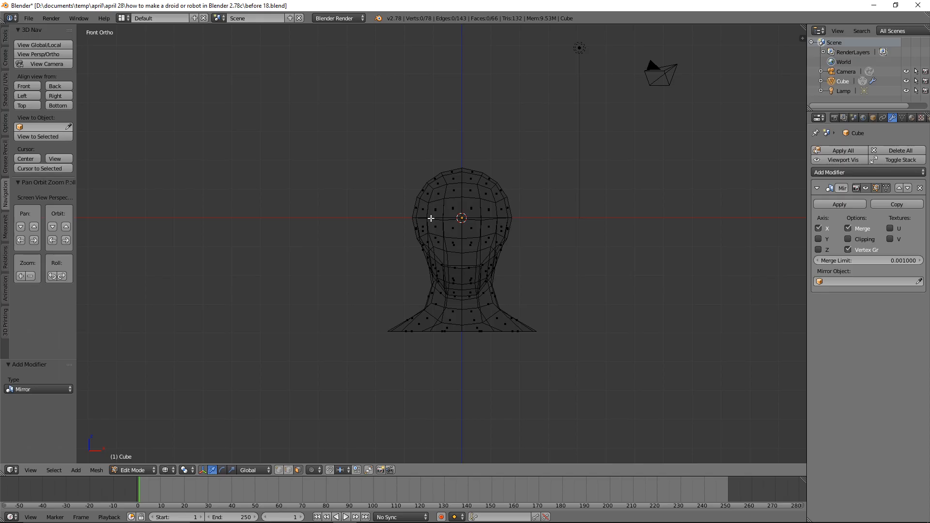
pyautogui.click(847, 240)
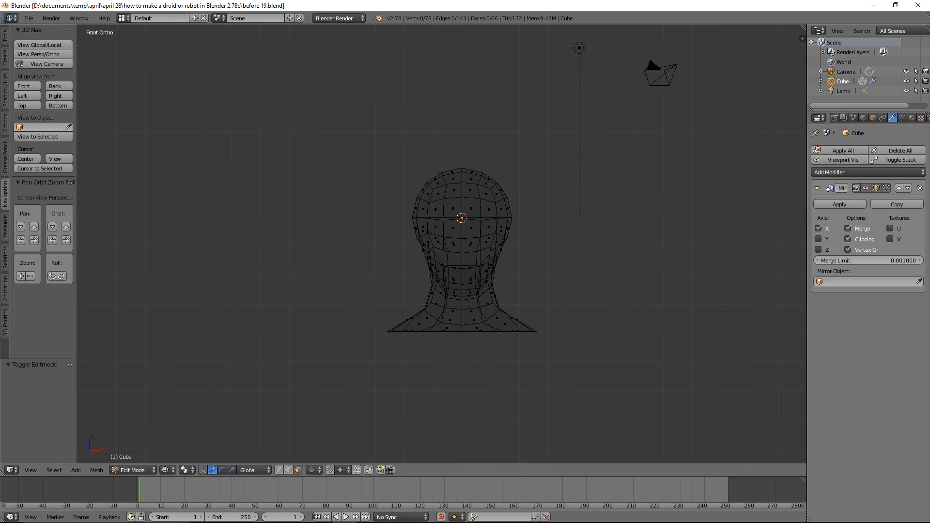
pyautogui.click(567, 8)
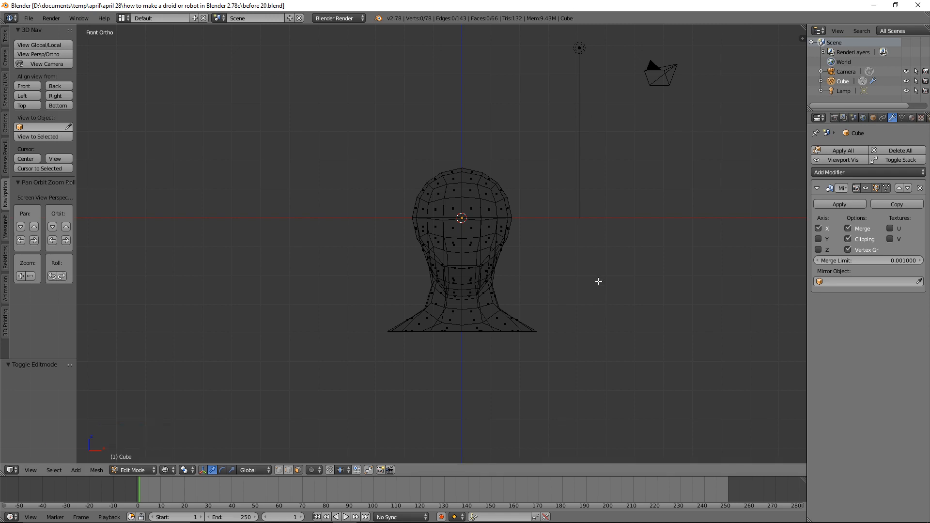
# Step: Return to solid shading and circle-select the faces on the flat underside of the shoulder base
pyautogui.press('z')
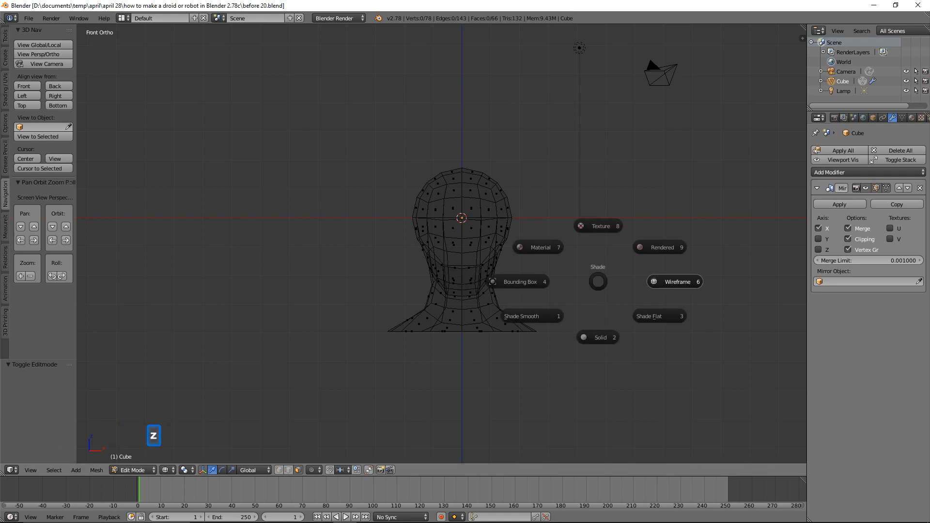
pyautogui.click(614, 339)
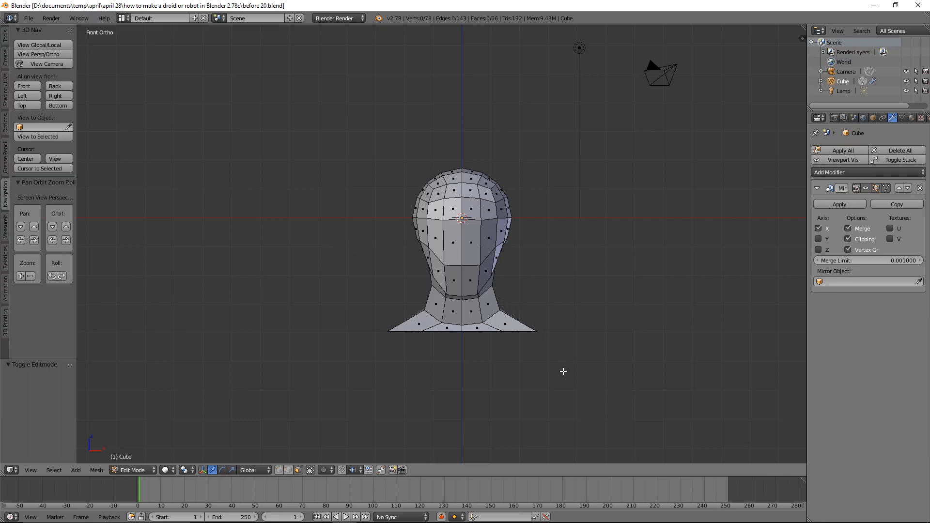
pyautogui.moveTo(546, 382); pyautogui.dragTo(558, 330, button='middle')
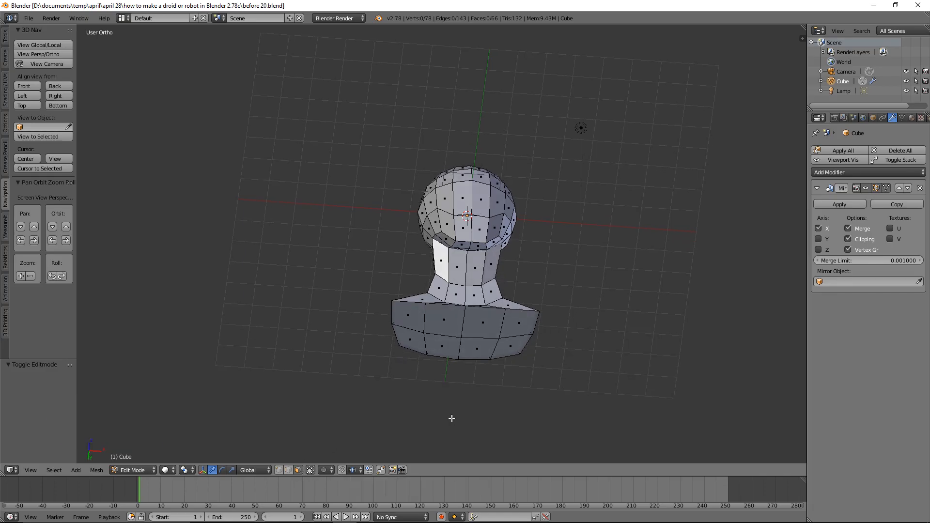
pyautogui.press('c')
pyautogui.click(414, 328)
pyautogui.moveTo(414, 327); pyautogui.dragTo(486, 337)
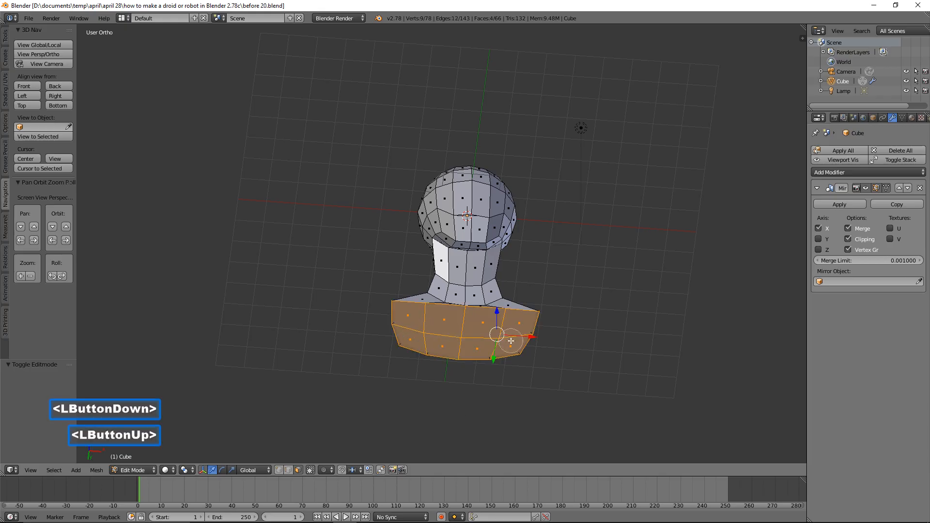
pyautogui.rightClick(583, 357)
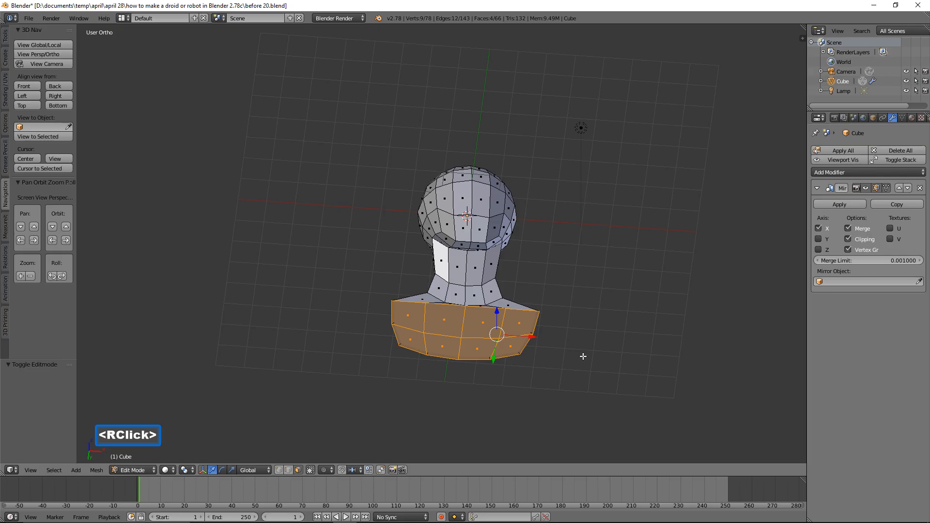
# Step: In the front view, extrude the underside faces about 8.72 units down along global Z to form the torso, and clear the selection
pyautogui.click(33, 85)
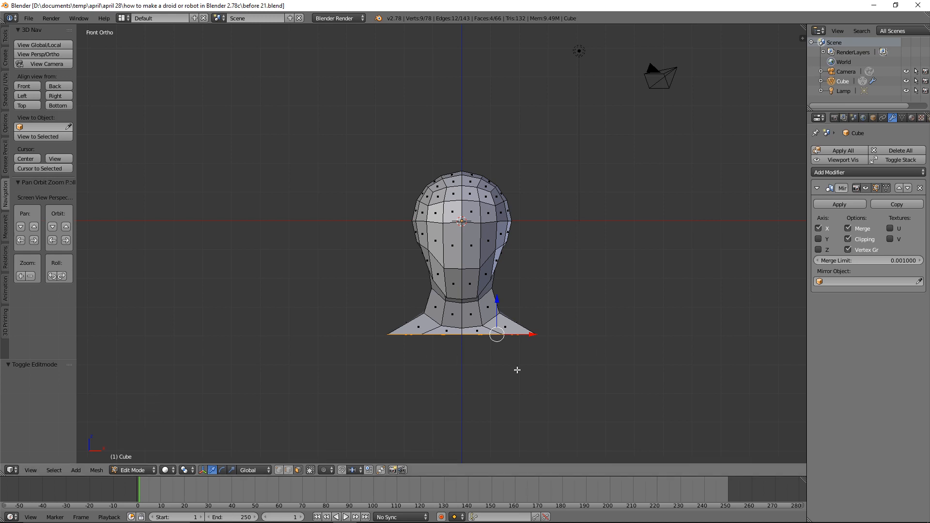
pyautogui.press('ctrl')
pyautogui.moveTo(644, 243)
pyautogui.keyDown('ctrl'); pyautogui.mouseDown(button='middle')
pyautogui.moveTo(647, 335)
pyautogui.moveTo(627, 248)
pyautogui.mouseUp(button='middle'); pyautogui.keyUp('ctrl')
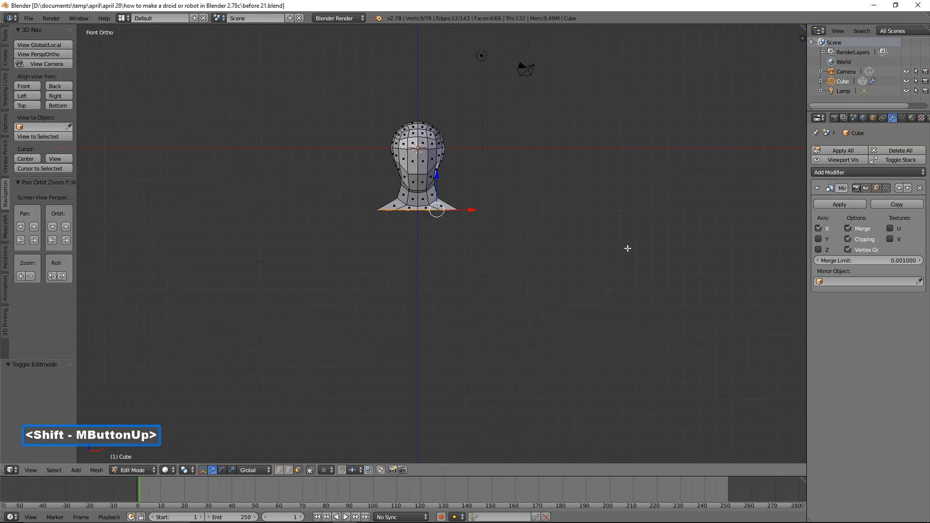
pyautogui.press('e')
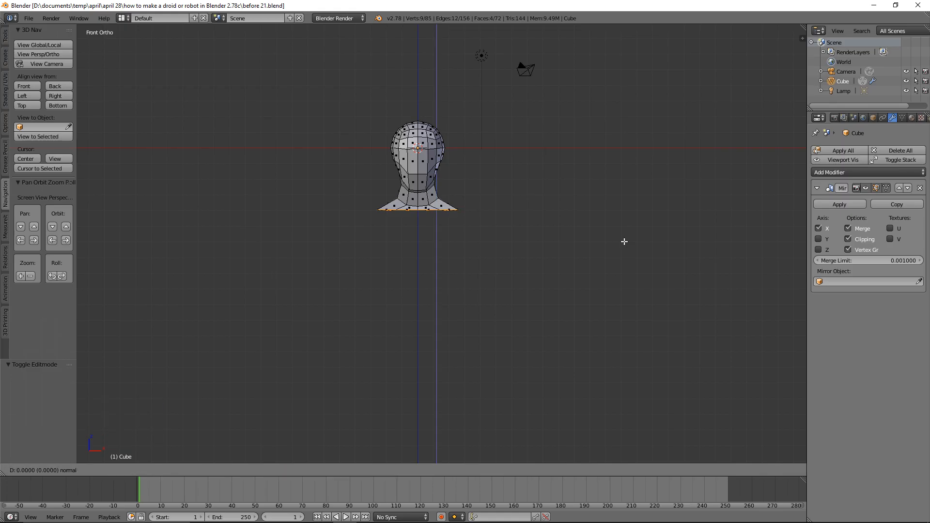
pyautogui.press('z')
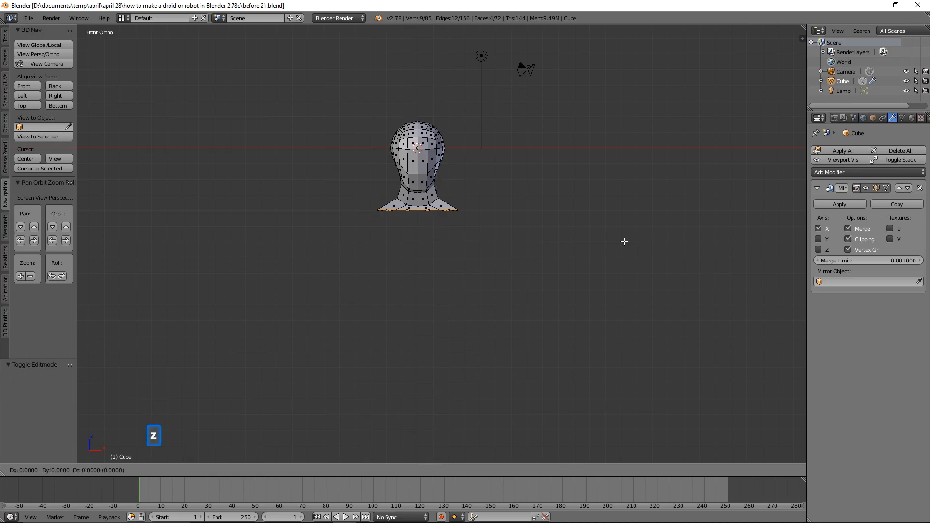
pyautogui.press('z')
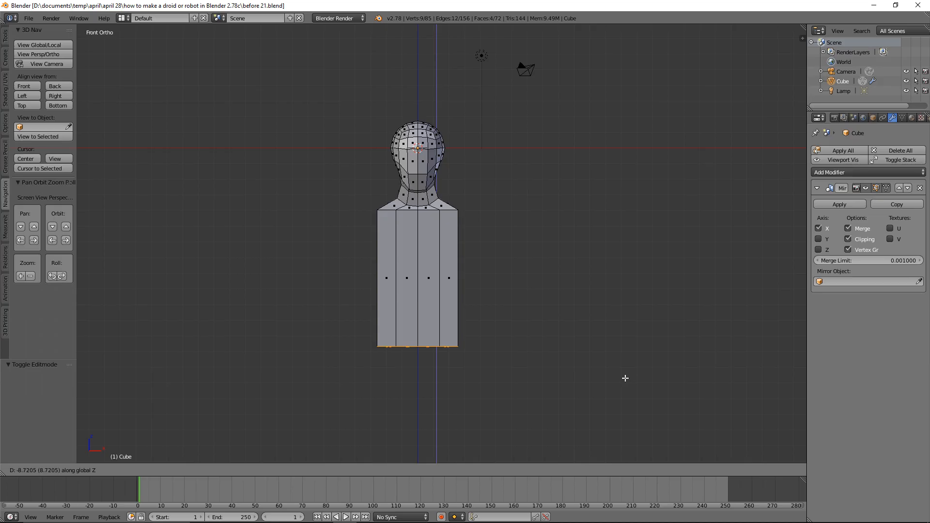
pyautogui.click(625, 378)
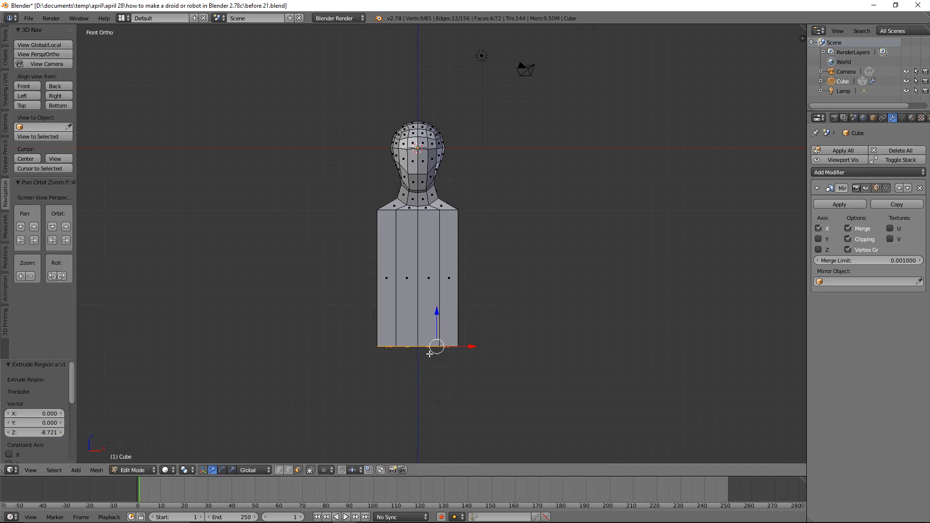
pyautogui.press('a')
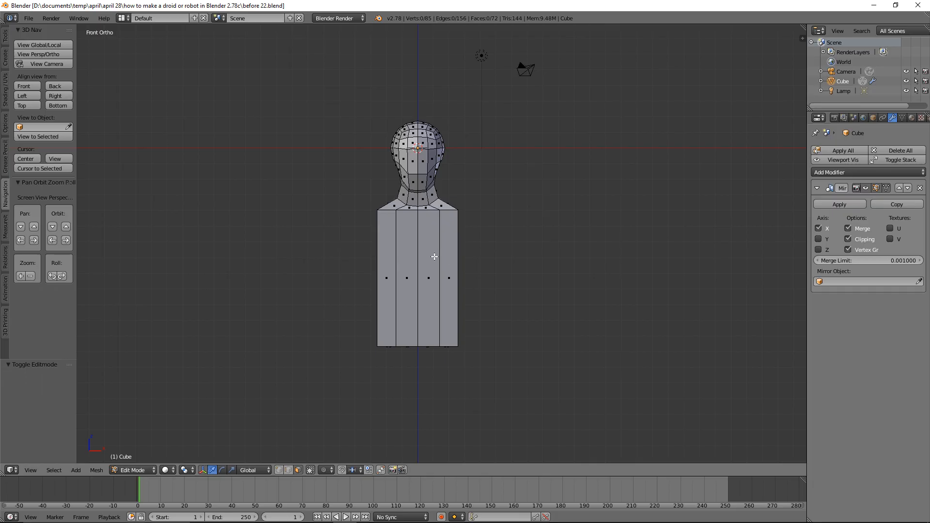
# Step: Add a loop cut with 2 cuts around the torso, slide the loops slightly upward, and deselect everything
pyautogui.press('ctrl')
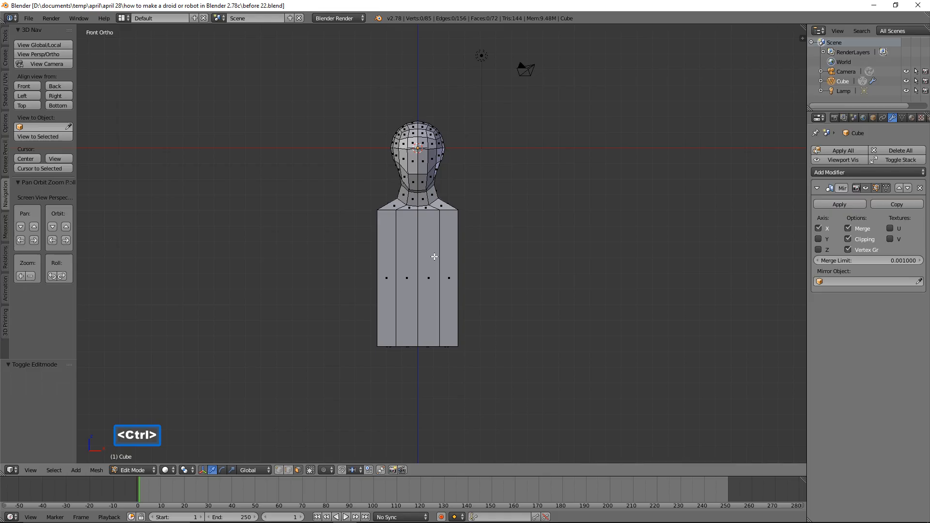
pyautogui.hotkey('ctrl', 'r')
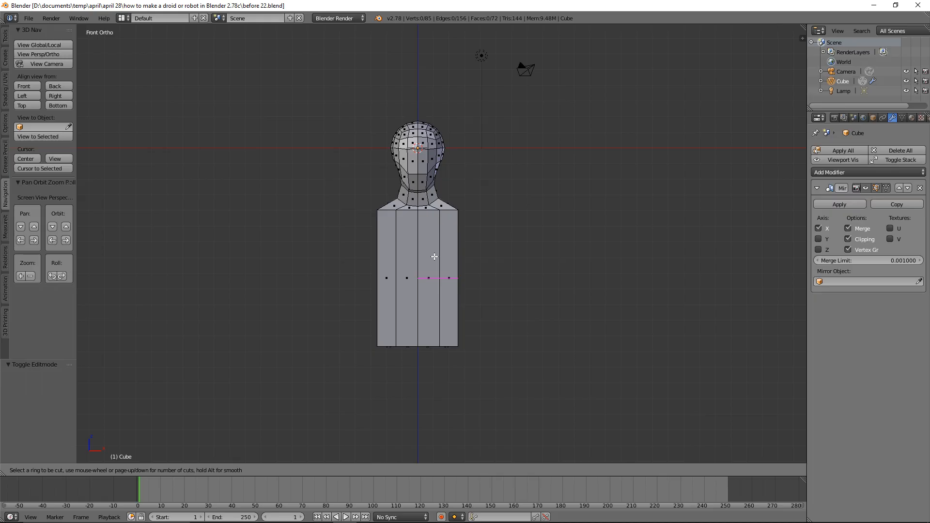
pyautogui.scroll(1, 434, 257)
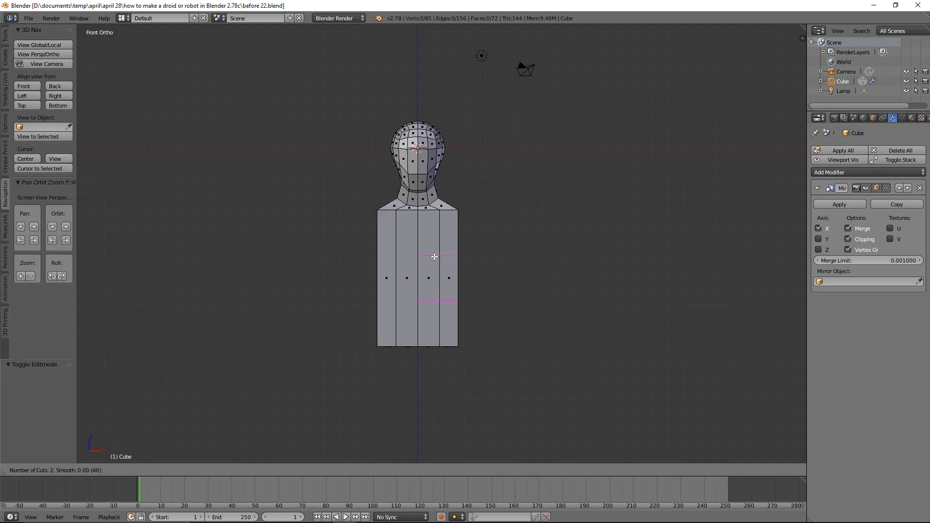
pyautogui.click(434, 256)
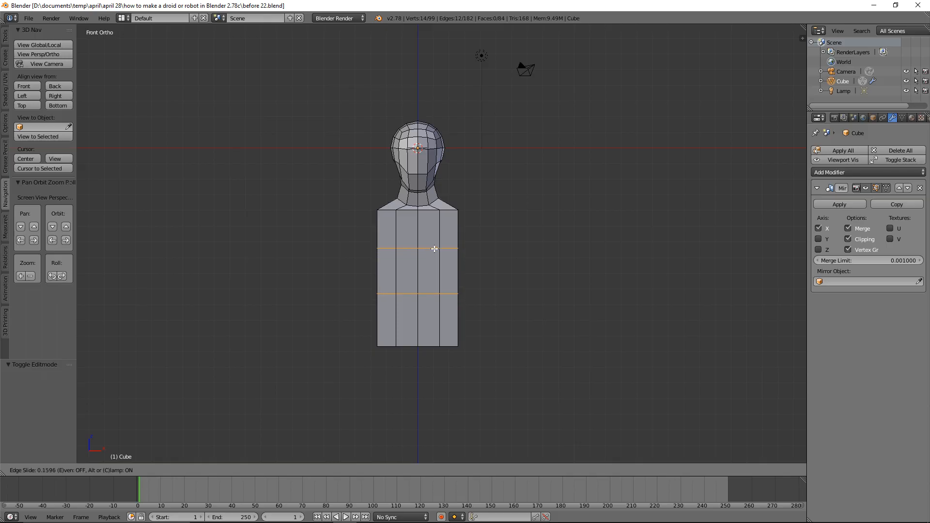
pyautogui.click(434, 247)
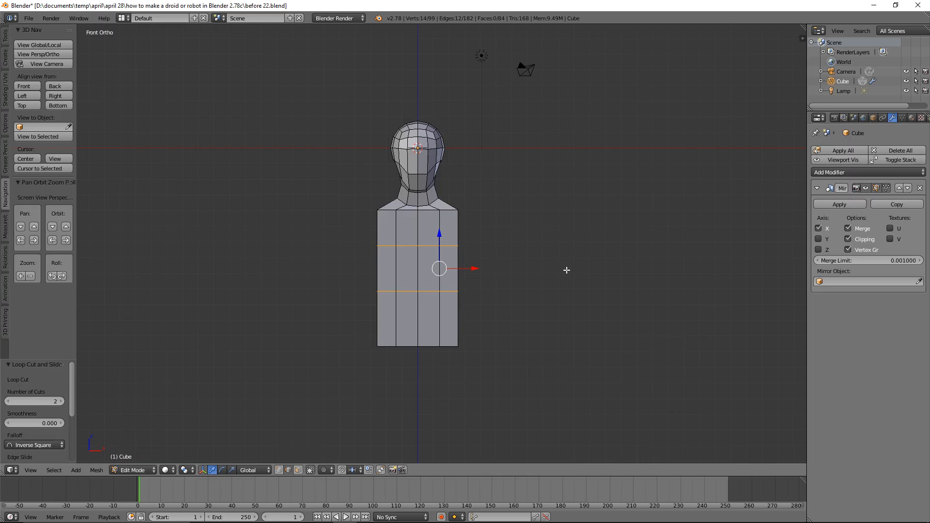
pyautogui.press('a')
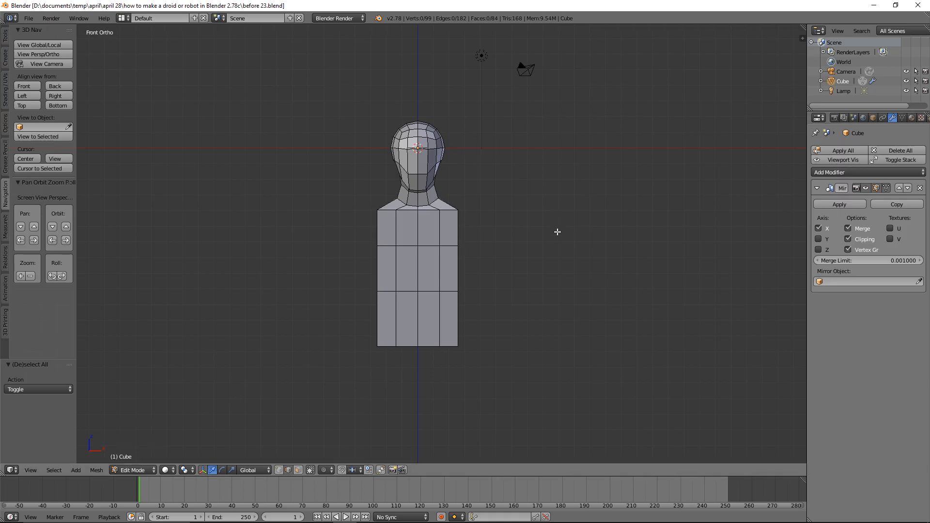
# Step: In face selection, select the two side faces of the torso's uppermost section, move them 1.270 outward along X, and deselect everything
pyautogui.click(299, 471)
pyautogui.moveTo(593, 240); pyautogui.dragTo(506, 247, button='middle')
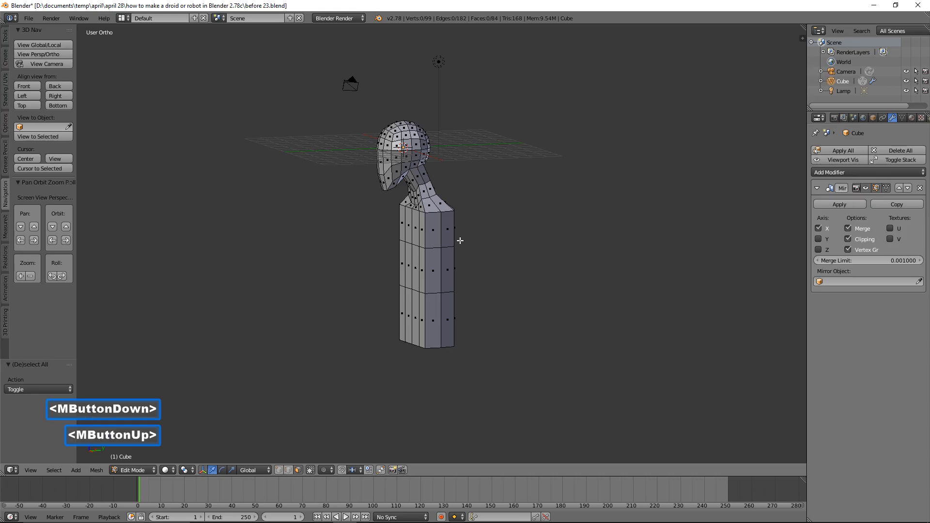
pyautogui.click(430, 238)
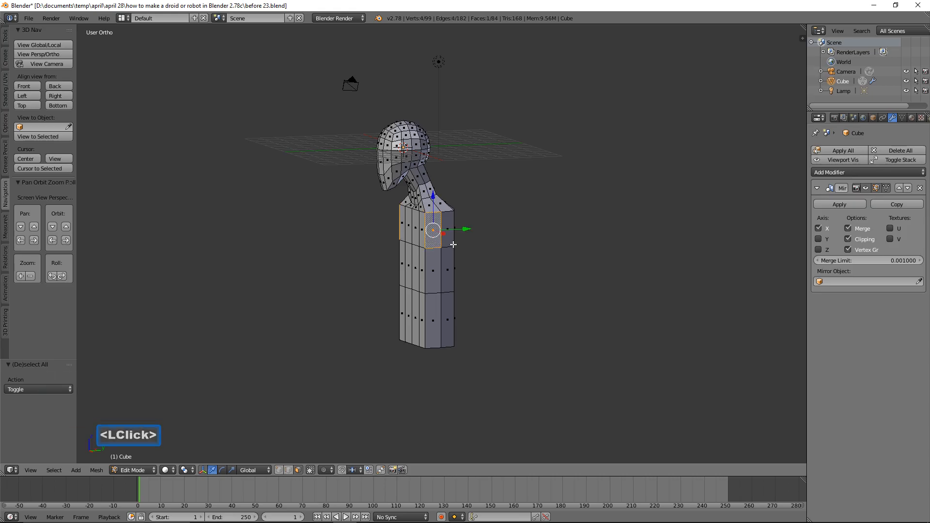
pyautogui.keyDown('shift'); pyautogui.click(448, 241); pyautogui.keyUp('shift')
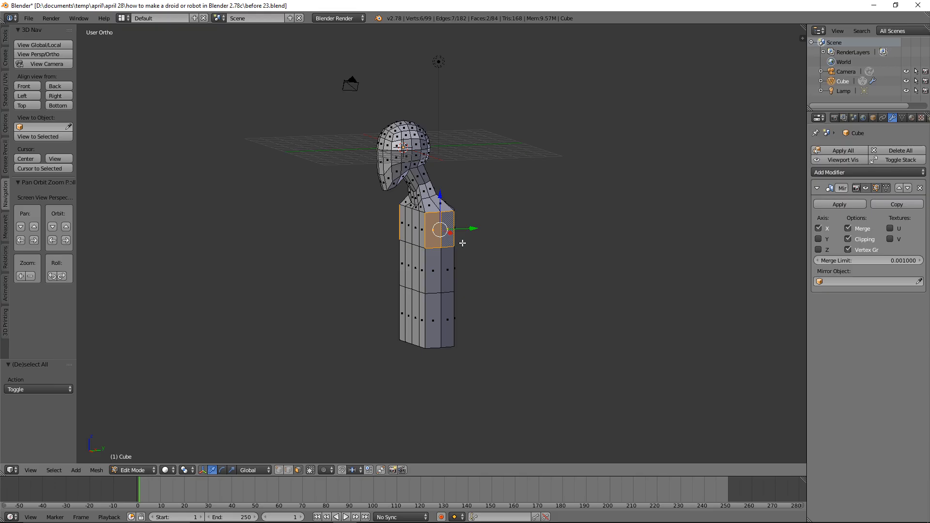
pyautogui.moveTo(331, 278); pyautogui.dragTo(411, 276, button='middle')
pyautogui.moveTo(474, 231); pyautogui.dragTo(494, 231)
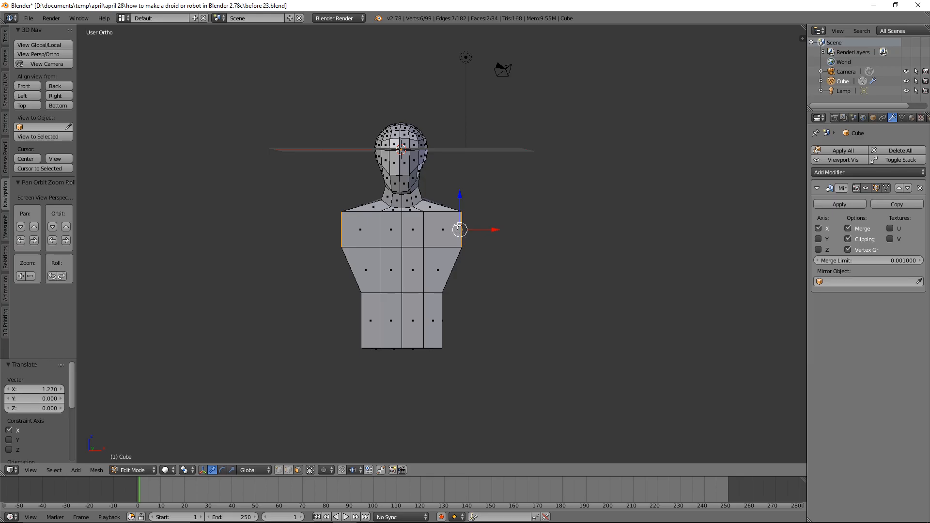
pyautogui.moveTo(517, 251); pyautogui.dragTo(468, 259, button='middle')
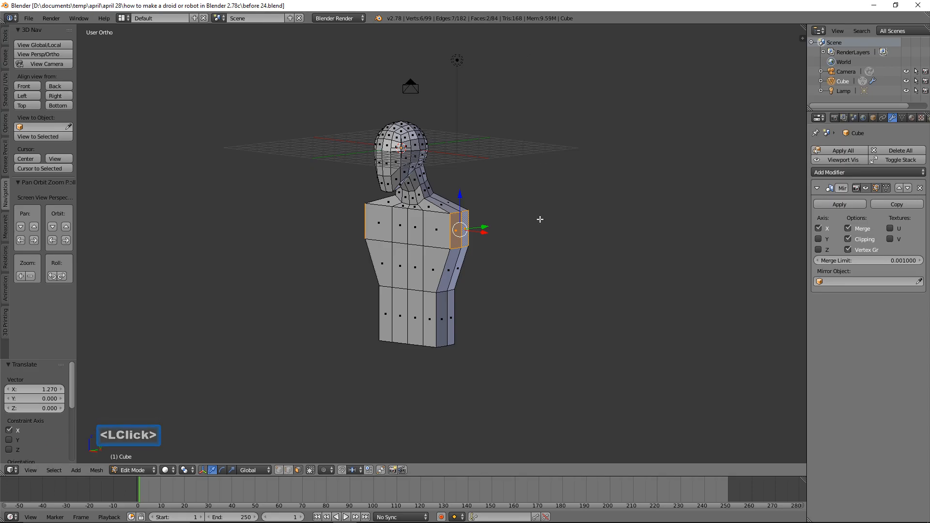
pyautogui.press('a')
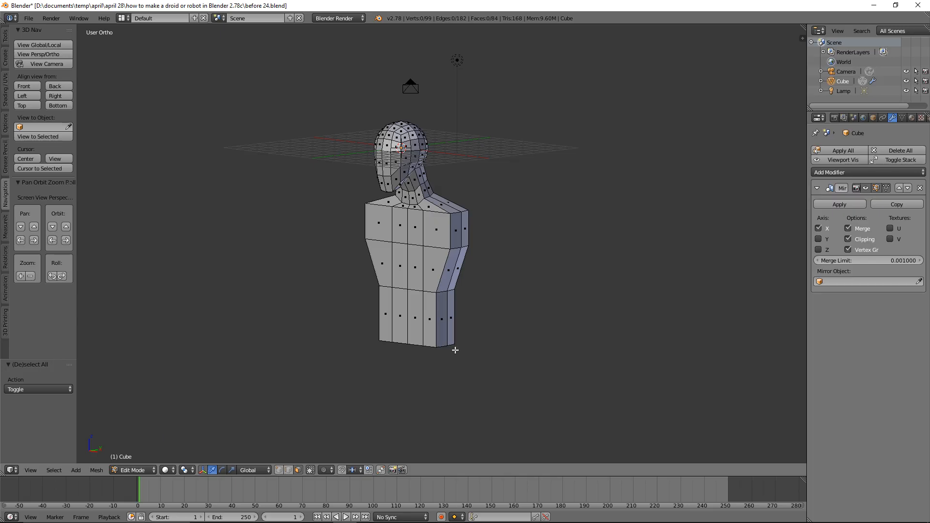
# Step: Select the front faces of the torso's middle section, move them about 0.8 forward along negative Y, and deselect everything
pyautogui.keyDown('shift'); pyautogui.click(416, 274); pyautogui.keyUp('shift')
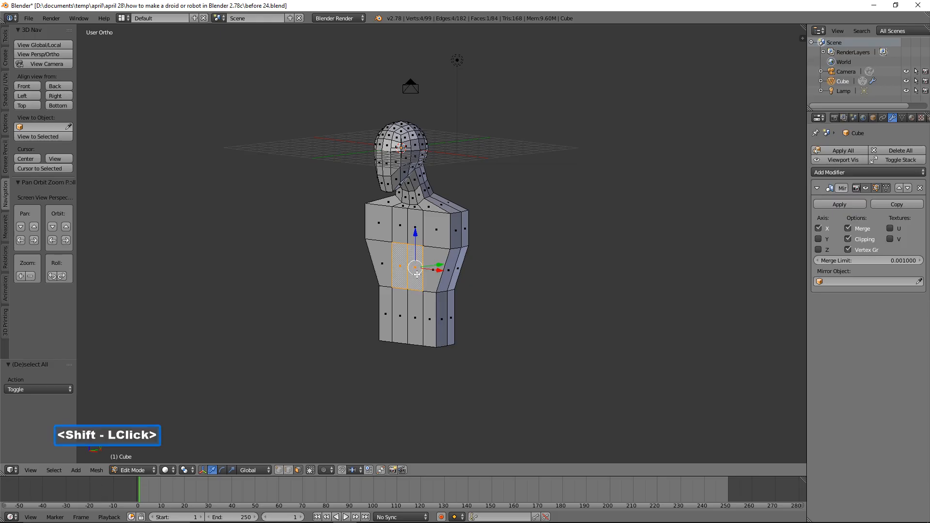
pyautogui.keyDown('shift'); pyautogui.click(433, 289); pyautogui.keyUp('shift')
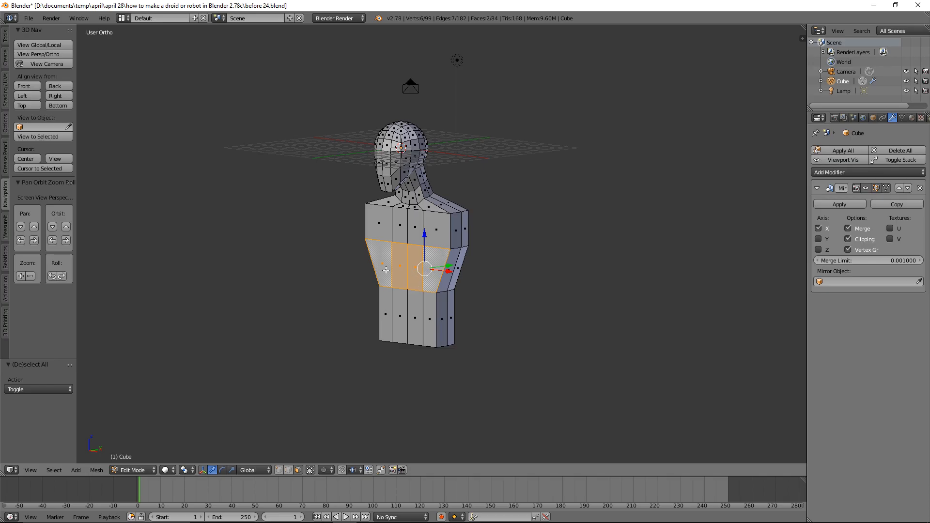
pyautogui.moveTo(548, 281); pyautogui.dragTo(479, 295, button='middle')
pyautogui.moveTo(460, 269); pyautogui.dragTo(446, 269)
pyautogui.moveTo(410, 293); pyautogui.dragTo(467, 291, button='middle')
pyautogui.moveTo(523, 292)
pyautogui.mouseDown(button='middle')
pyautogui.moveTo(455, 307)
pyautogui.moveTo(406, 275)
pyautogui.mouseUp(button='middle')
pyautogui.moveTo(521, 281); pyautogui.dragTo(453, 286, button='middle')
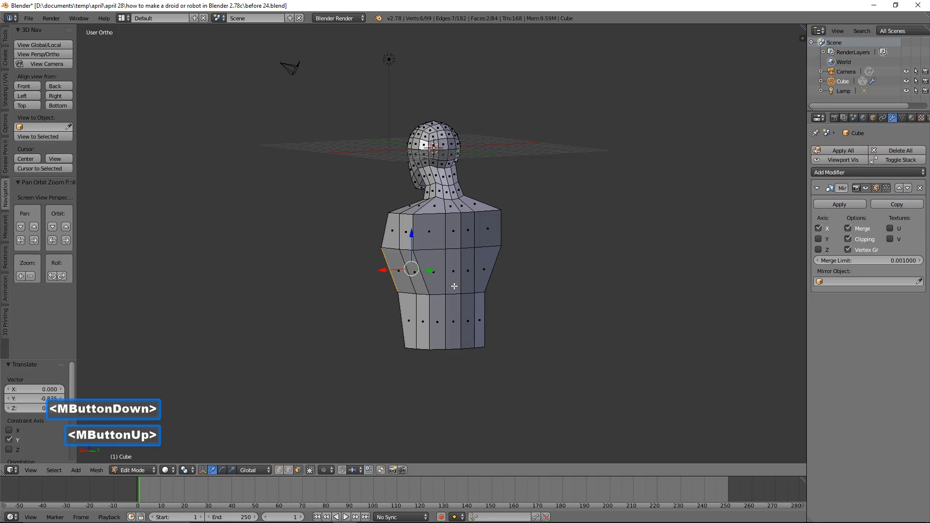
pyautogui.press('a')
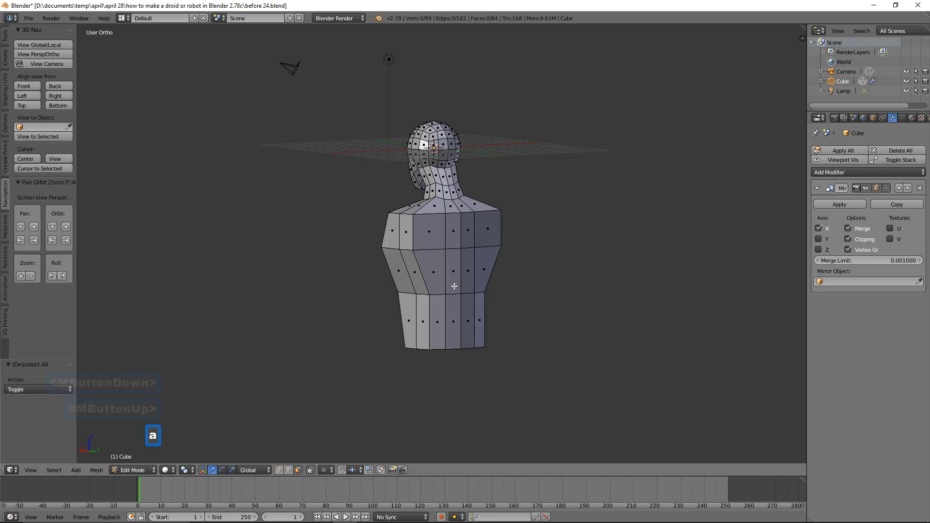
# Step: In edge selection, select the back edges of the lower torso loop, save as "before 25", move them -0.559 along Y, and clear the selection
pyautogui.click(292, 471)
pyautogui.click(437, 293)
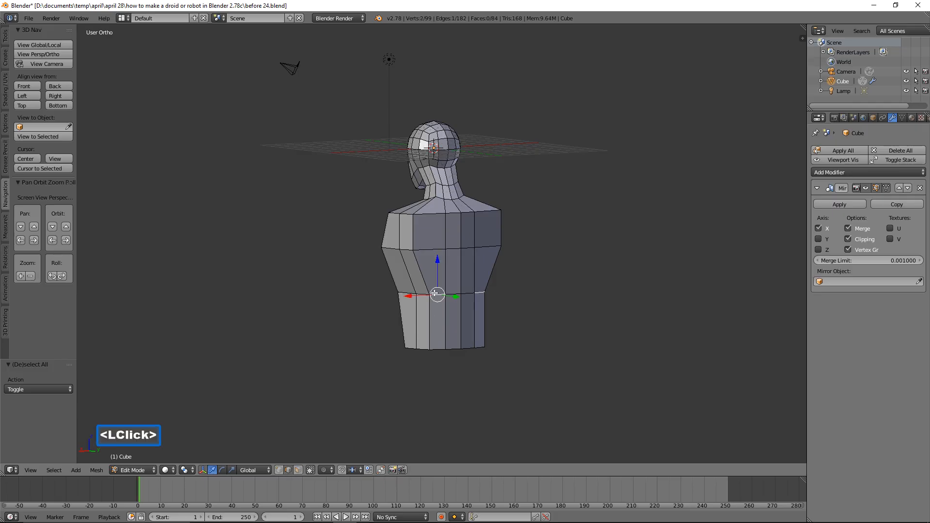
pyautogui.moveTo(543, 291); pyautogui.dragTo(525, 317, button='middle')
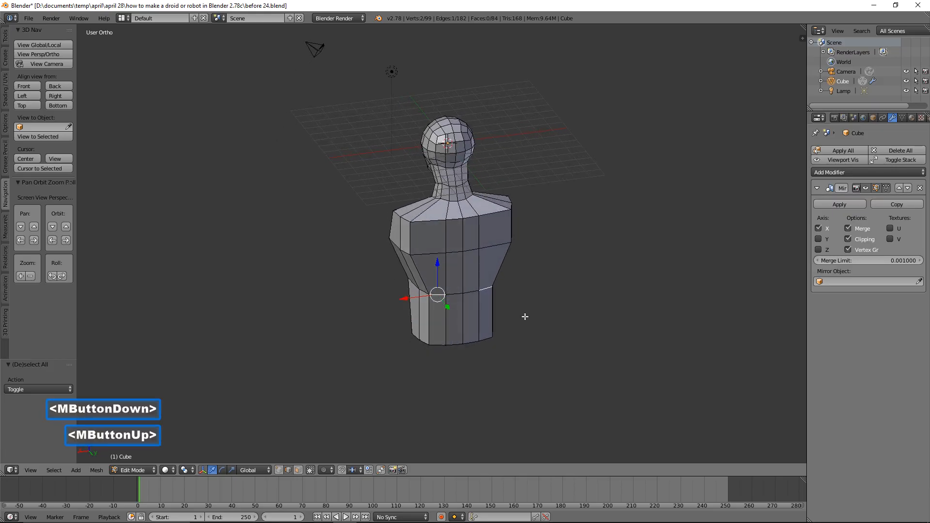
pyautogui.keyDown('shift'); pyautogui.click(455, 293); pyautogui.keyUp('shift')
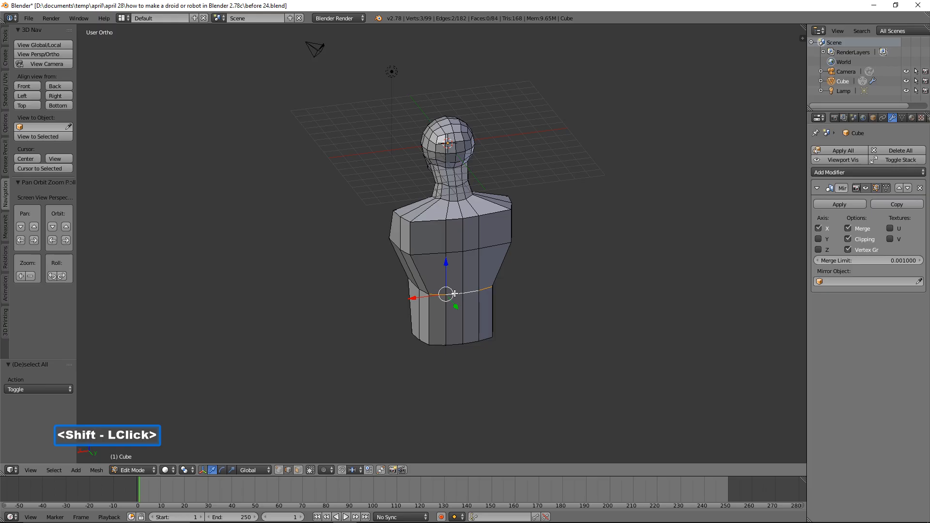
pyautogui.moveTo(407, 355); pyautogui.dragTo(497, 334, button='middle')
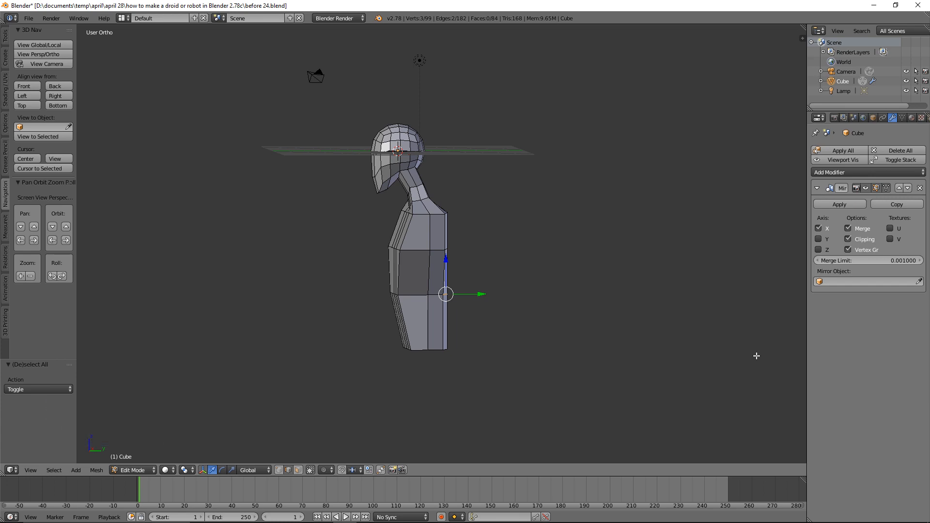
pyautogui.click(567, 154)
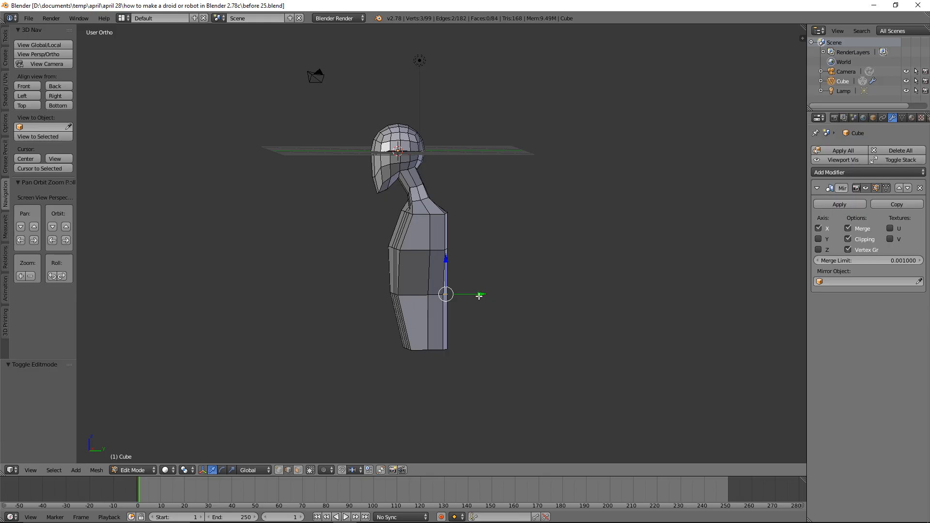
pyautogui.moveTo(483, 295); pyautogui.dragTo(476, 294)
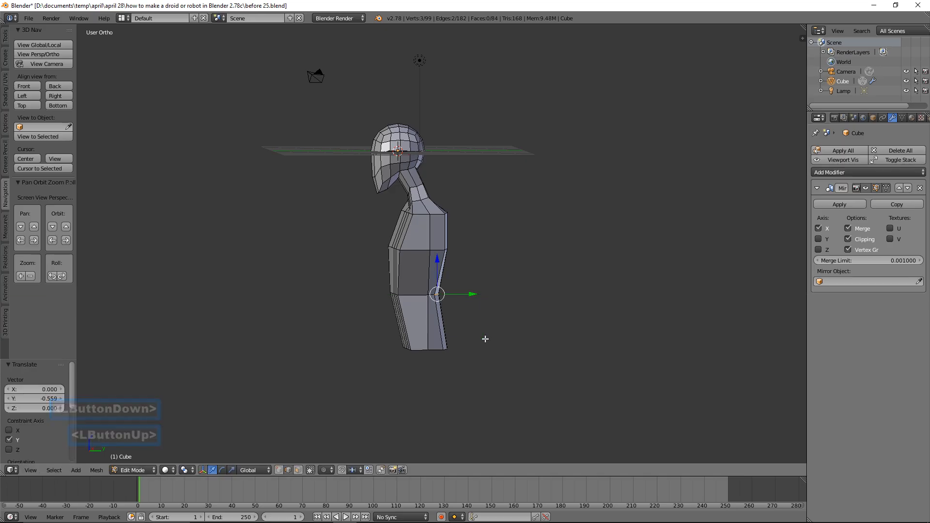
pyautogui.press('a')
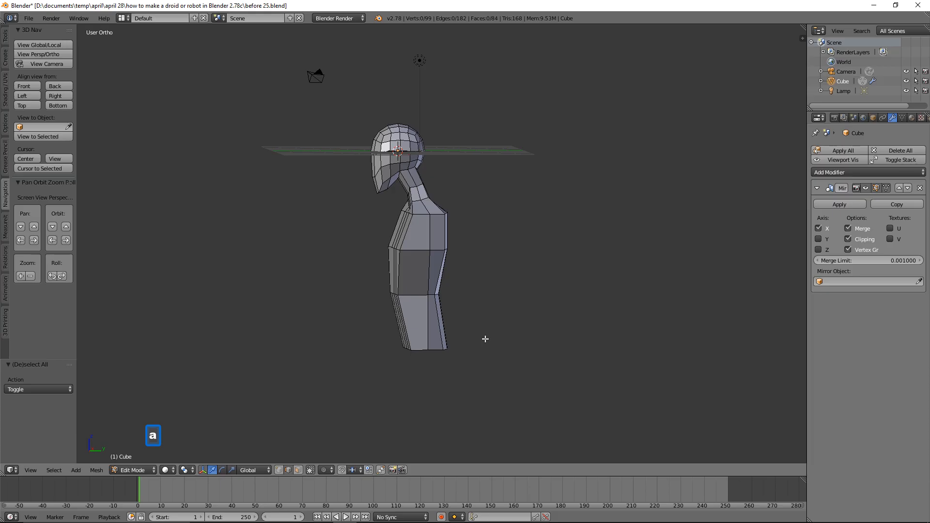
# Step: In vertex selection, move the side vertex on the lower torso loop -0.745 along Y, saving the file as "before 26" and "before 27"
pyautogui.click(279, 471)
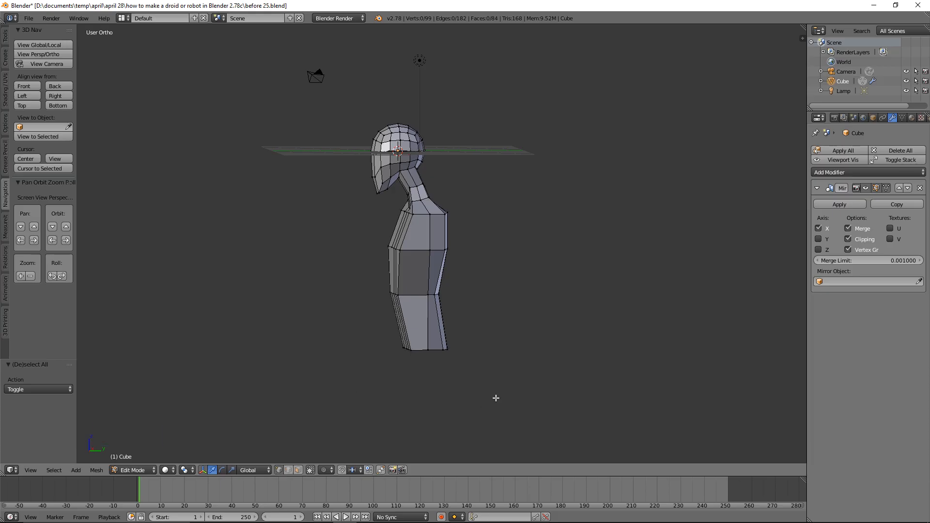
pyautogui.click(502, 37)
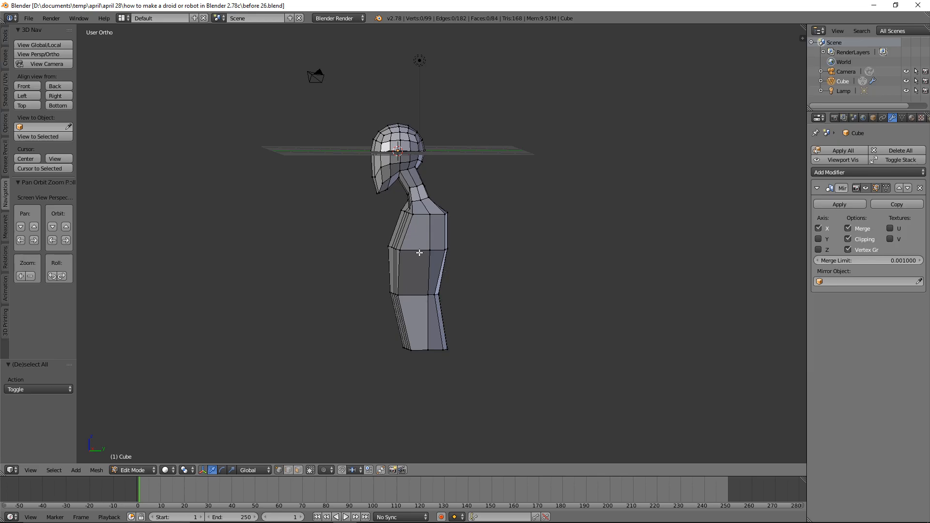
pyautogui.click(427, 295)
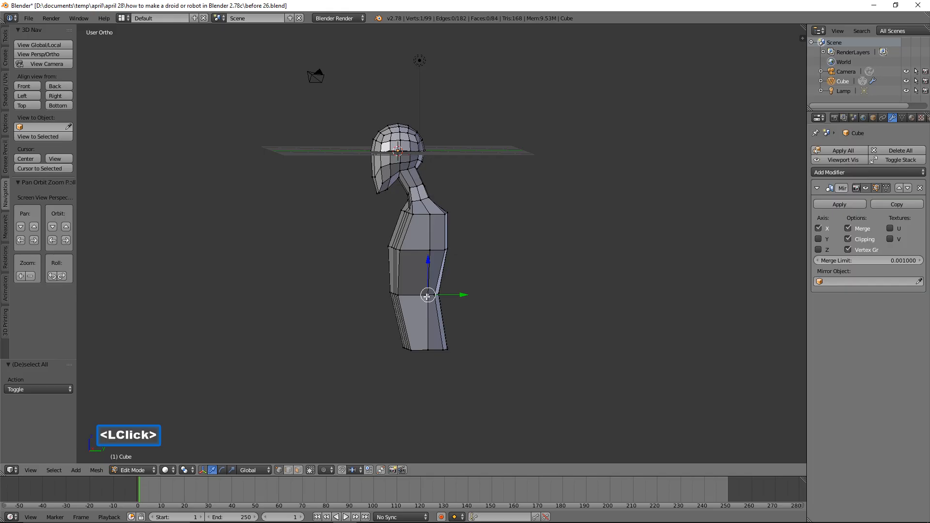
pyautogui.moveTo(460, 295); pyautogui.dragTo(450, 293)
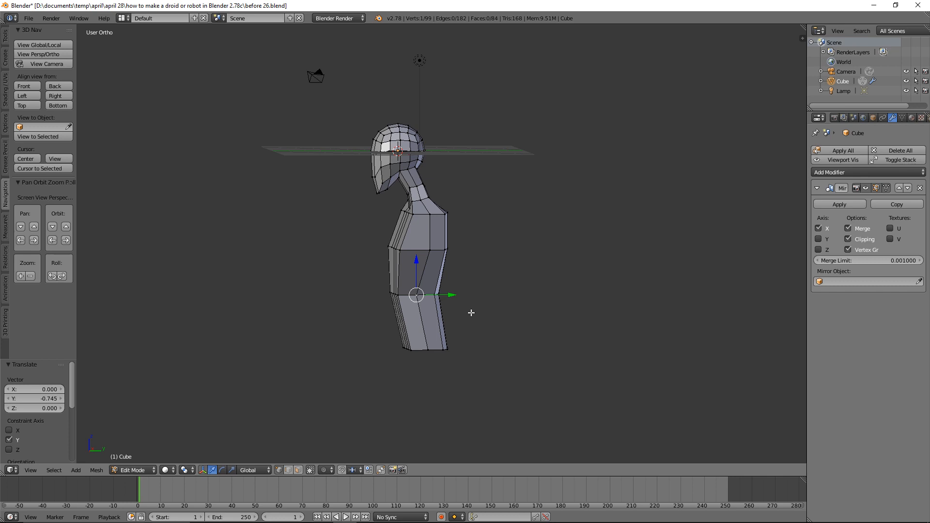
pyautogui.press('a')
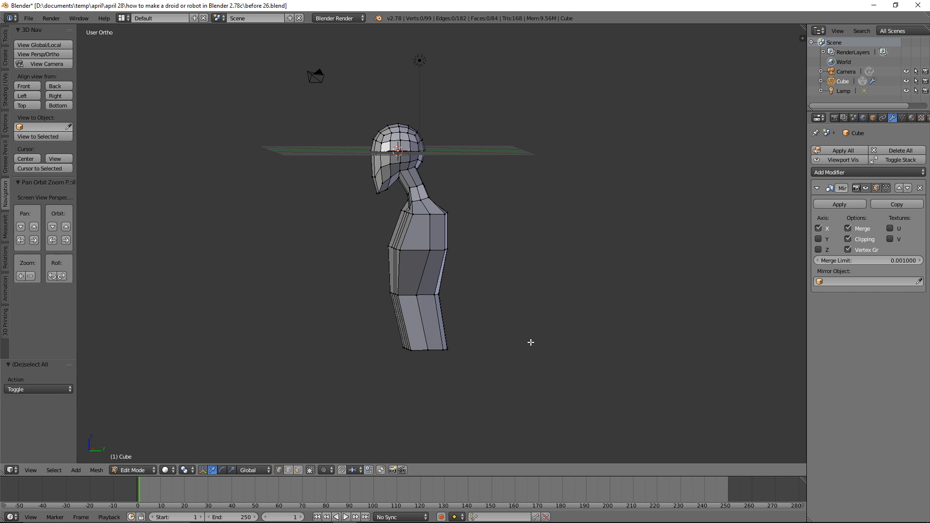
pyautogui.click(529, 7)
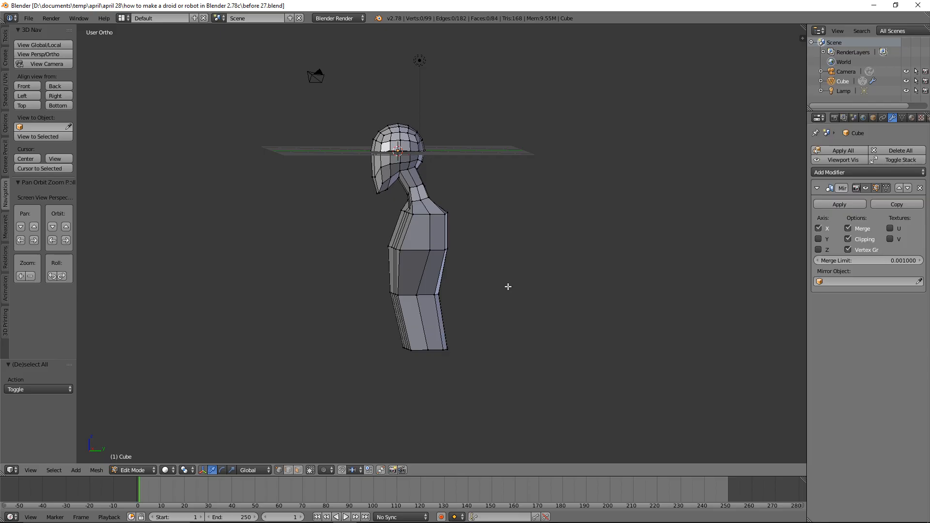
# Step: In face selection, circle-select the side faces of all three torso sections, scale them to 0.612 along Y, and deselect everything
pyautogui.click(298, 470)
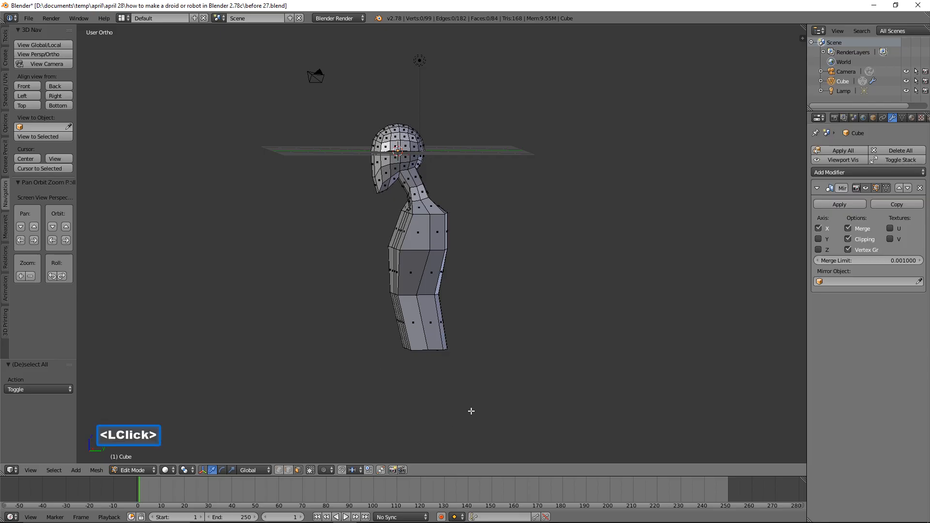
pyautogui.press('c')
pyautogui.click(425, 242)
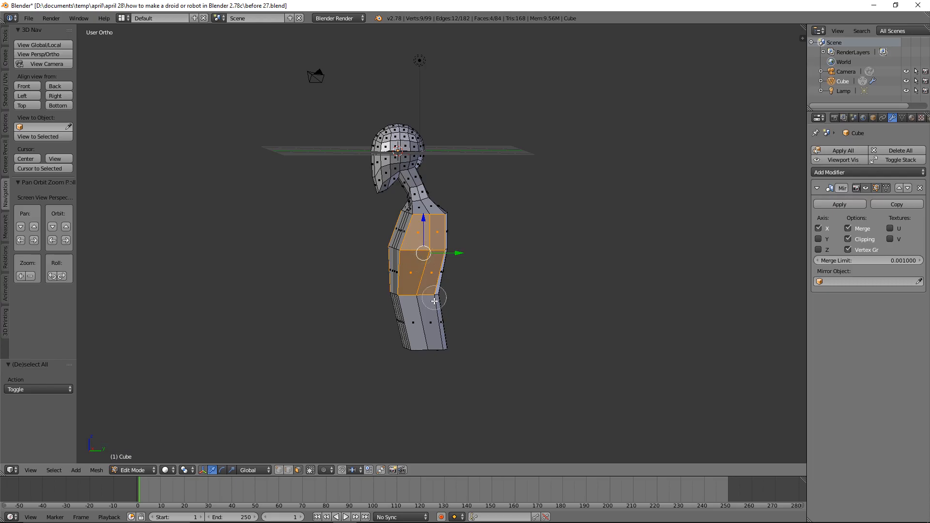
pyautogui.click(426, 315)
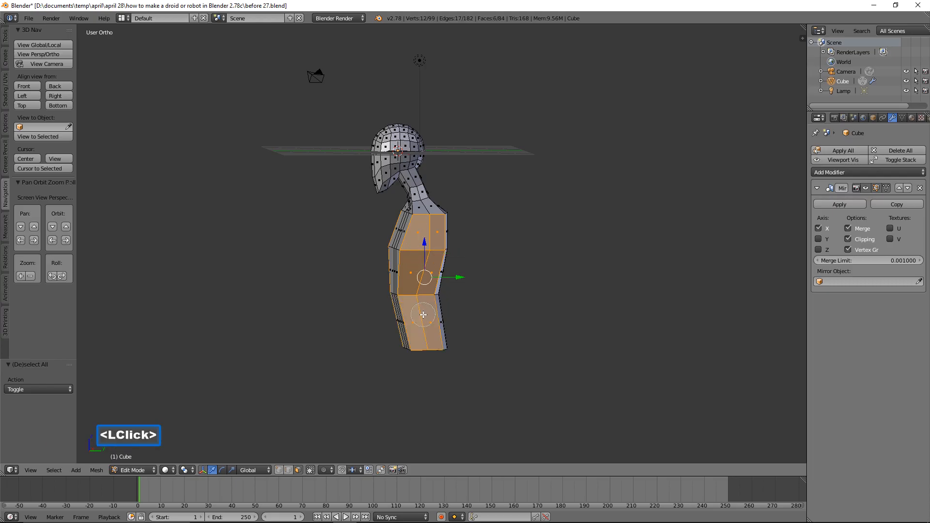
pyautogui.rightClick(513, 313)
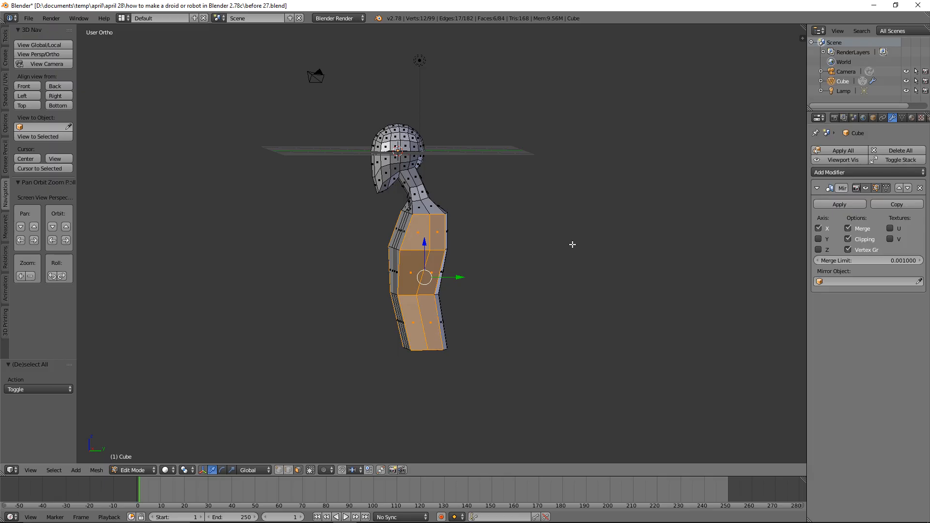
pyautogui.press('s')
pyautogui.press('y')
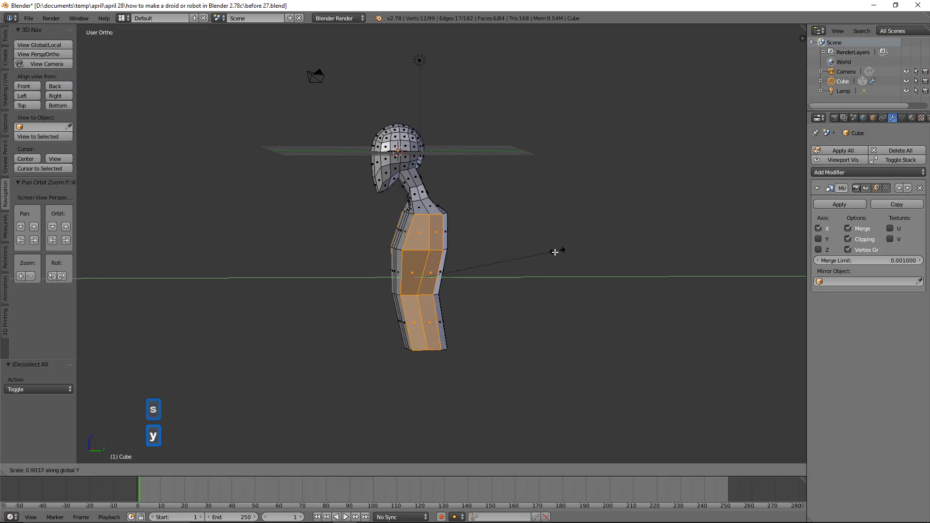
pyautogui.click(516, 266)
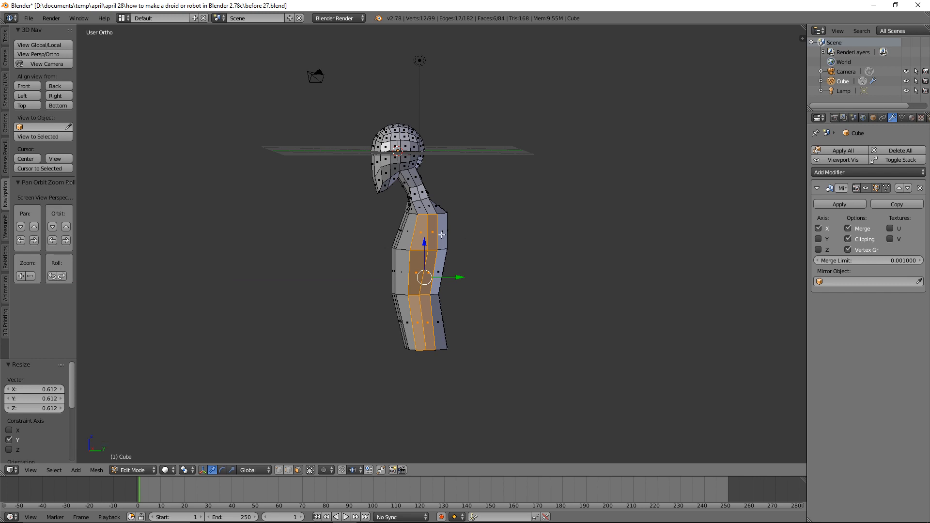
pyautogui.moveTo(408, 326); pyautogui.dragTo(430, 338, button='middle')
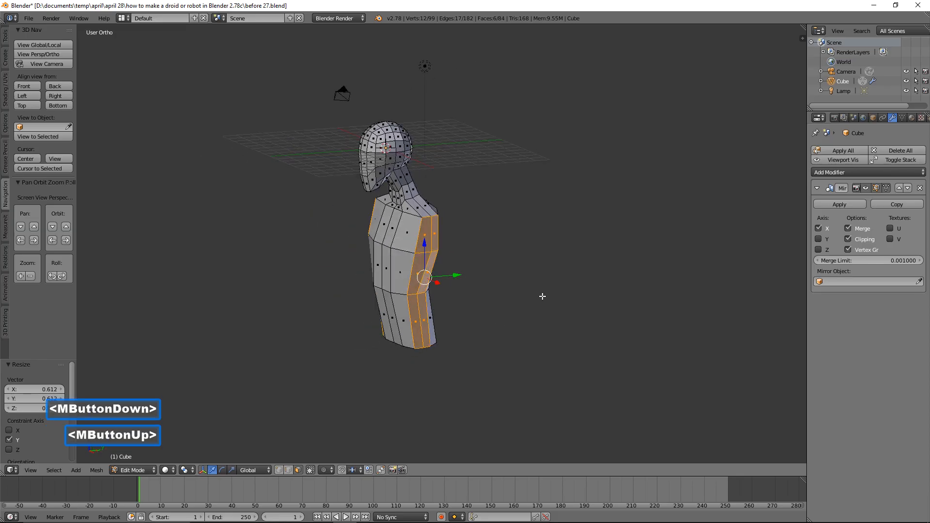
pyautogui.press('a')
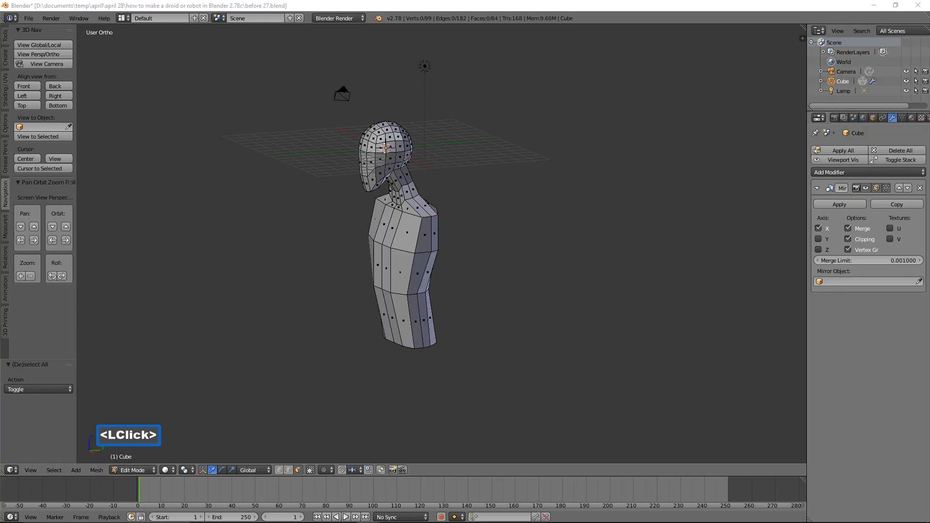
# Step: In vertex selection, raise the middle vertex atop the shoulder's side about 0.28 along Z, lower the one beneath it slightly, and deselect everything
pyautogui.keyDown('ctrl'); pyautogui.moveTo(505, 297); pyautogui.dragTo(508, 230, button='middle'); pyautogui.keyUp('ctrl')
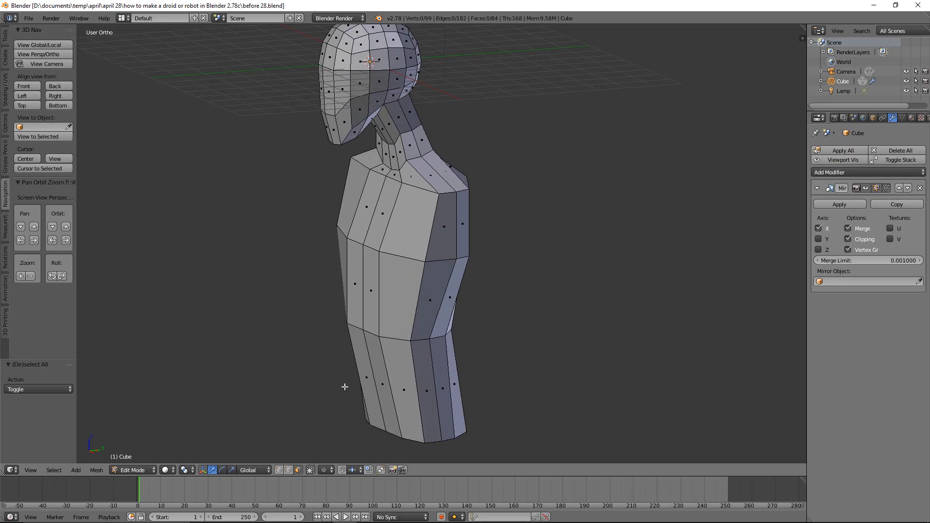
pyautogui.click(279, 470)
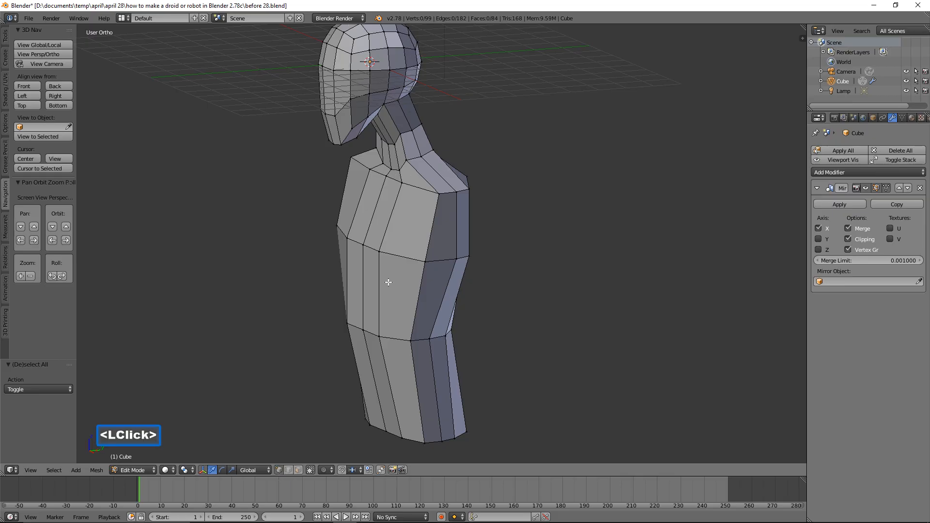
pyautogui.click(456, 191)
pyautogui.moveTo(458, 161); pyautogui.dragTo(454, 153)
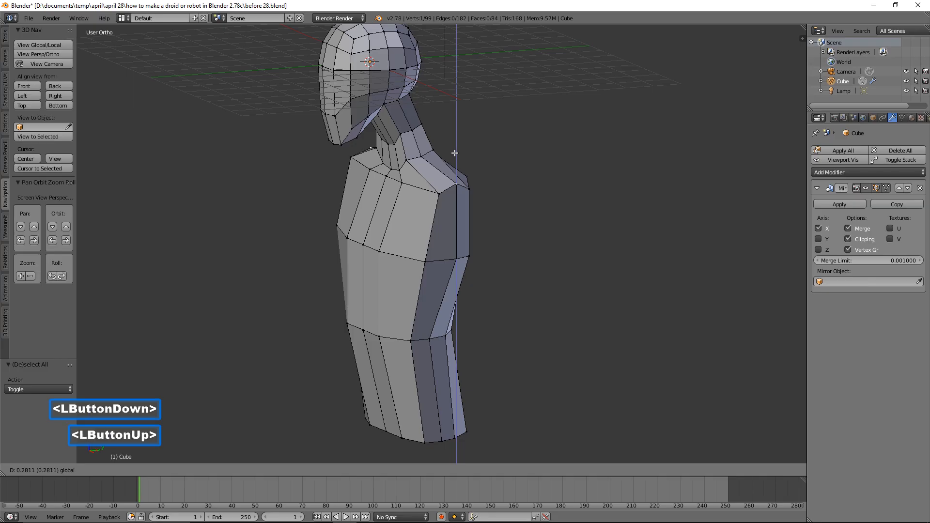
pyautogui.click(454, 260)
pyautogui.moveTo(456, 225); pyautogui.dragTo(456, 236)
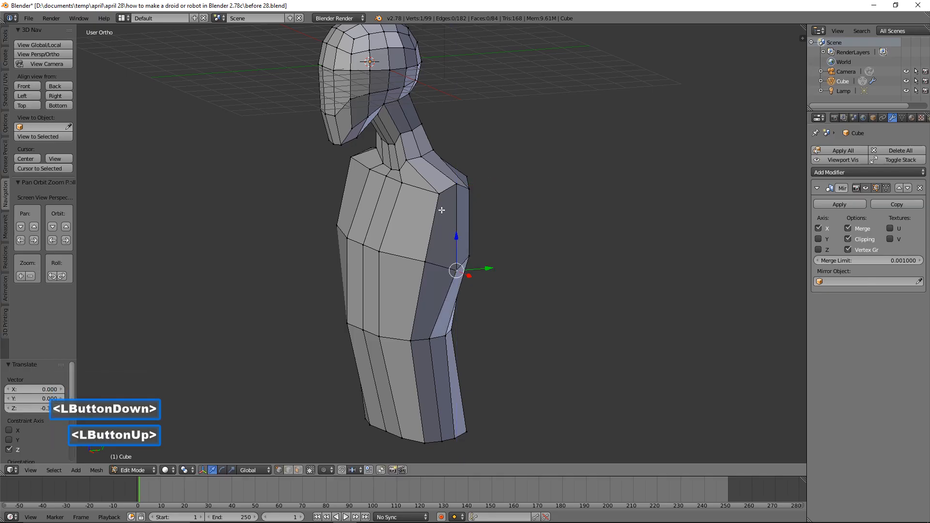
pyautogui.moveTo(534, 242)
pyautogui.mouseDown(button='middle')
pyautogui.moveTo(498, 235)
pyautogui.moveTo(502, 247)
pyautogui.moveTo(544, 239)
pyautogui.mouseUp(button='middle')
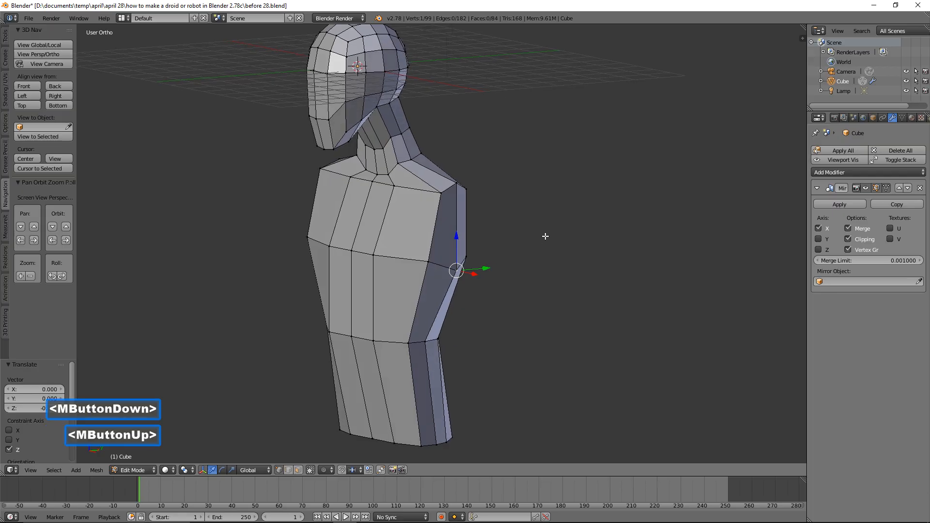
pyautogui.press('a')
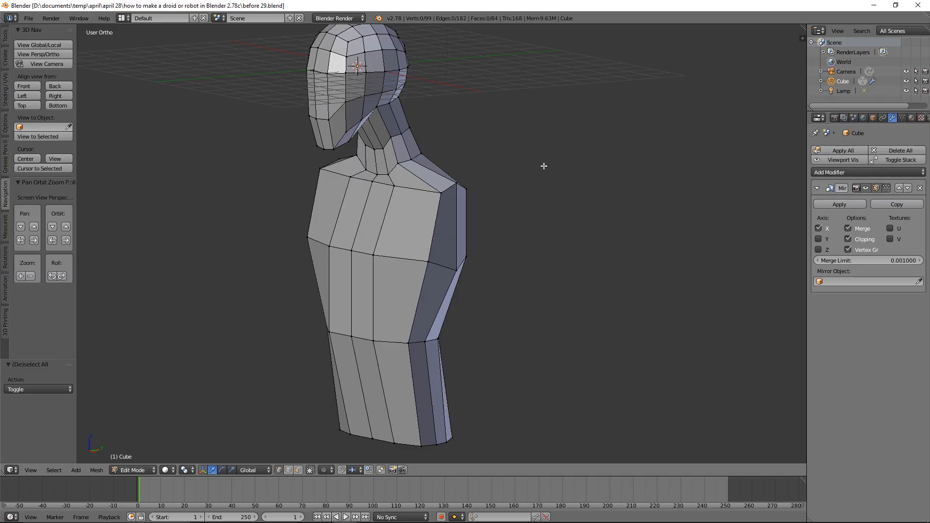
# Step: Move the side vertex on the torso's bottom edge 0.706 along Y, then deselect everything
pyautogui.keyDown('ctrl'); pyautogui.moveTo(546, 133); pyautogui.dragTo(546, 218, button='middle'); pyautogui.keyUp('ctrl')
pyautogui.keyDown('shift'); pyautogui.moveTo(513, 263); pyautogui.dragTo(539, 199, button='middle'); pyautogui.keyUp('shift')
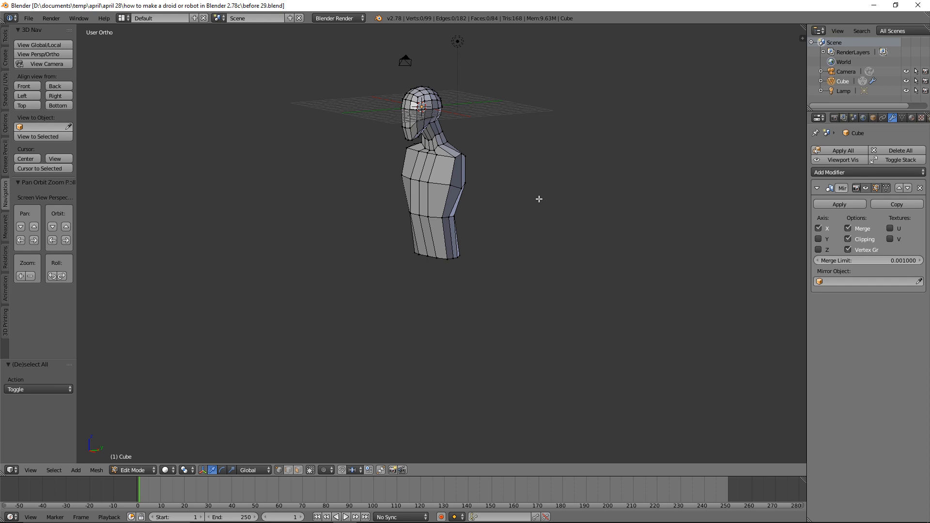
pyautogui.moveTo(421, 297); pyautogui.dragTo(486, 231, button='middle')
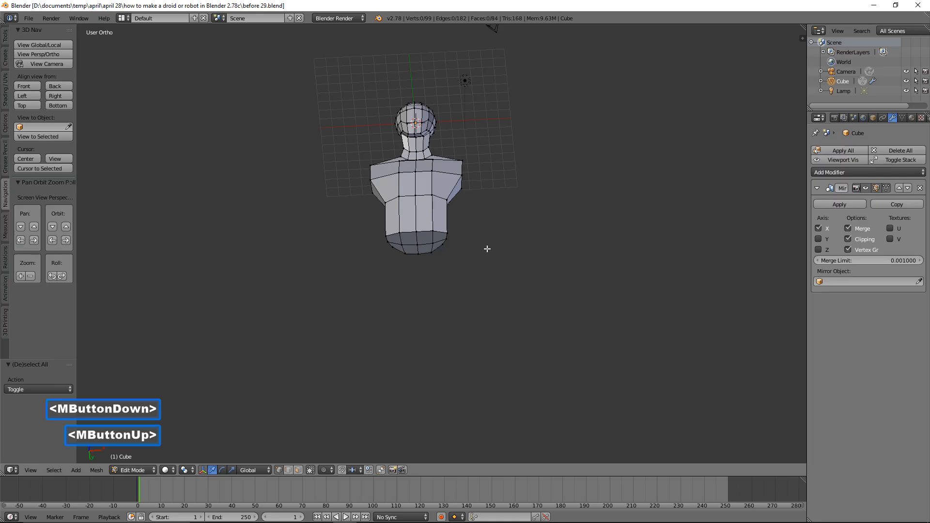
pyautogui.scroll(2, 513, 243)
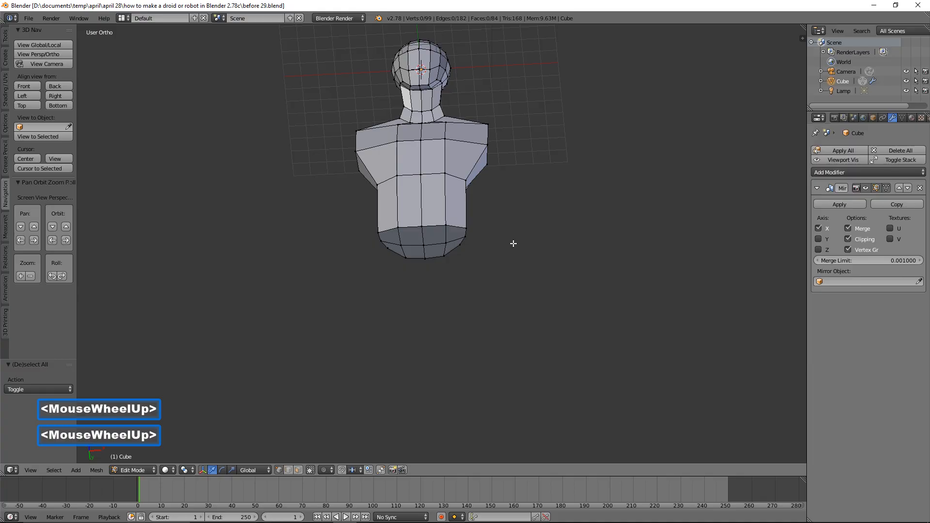
pyautogui.scroll(1, 513, 243)
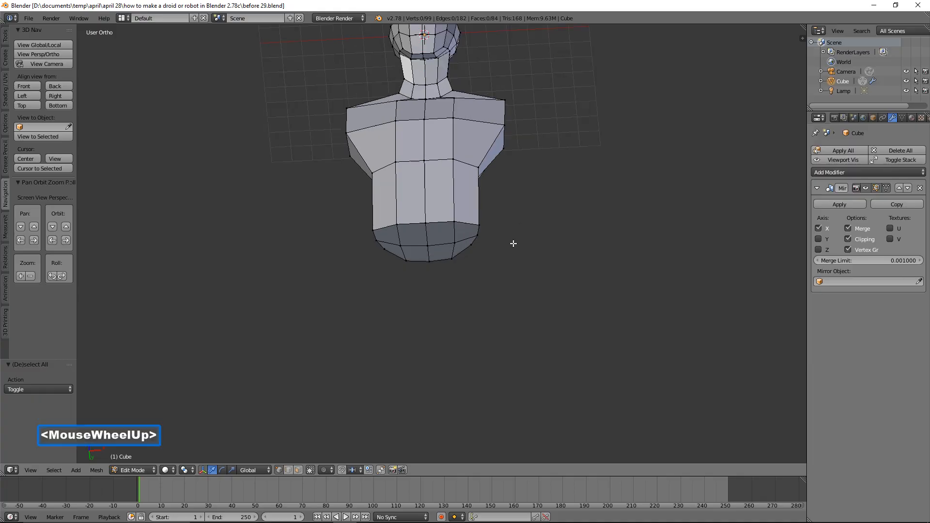
pyautogui.click(472, 244)
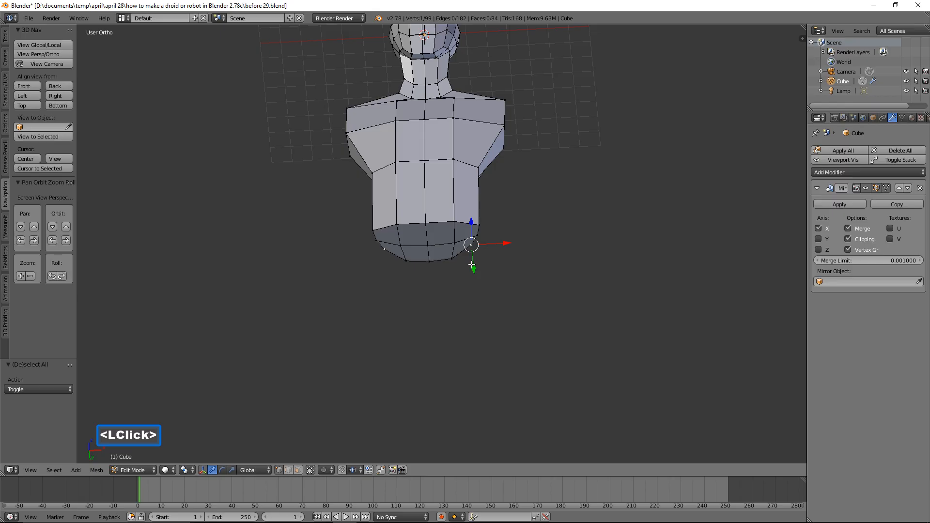
pyautogui.moveTo(478, 262); pyautogui.dragTo(497, 241, button='middle')
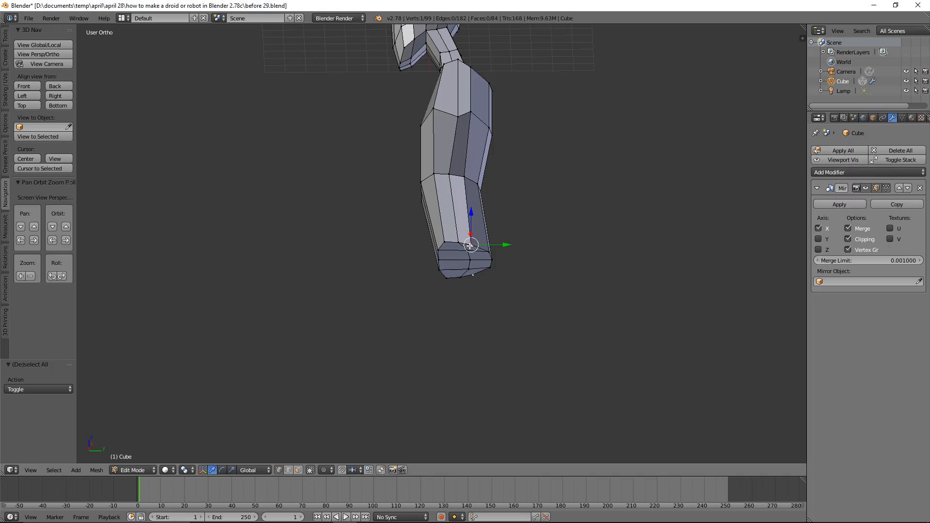
pyautogui.moveTo(504, 245); pyautogui.dragTo(516, 246)
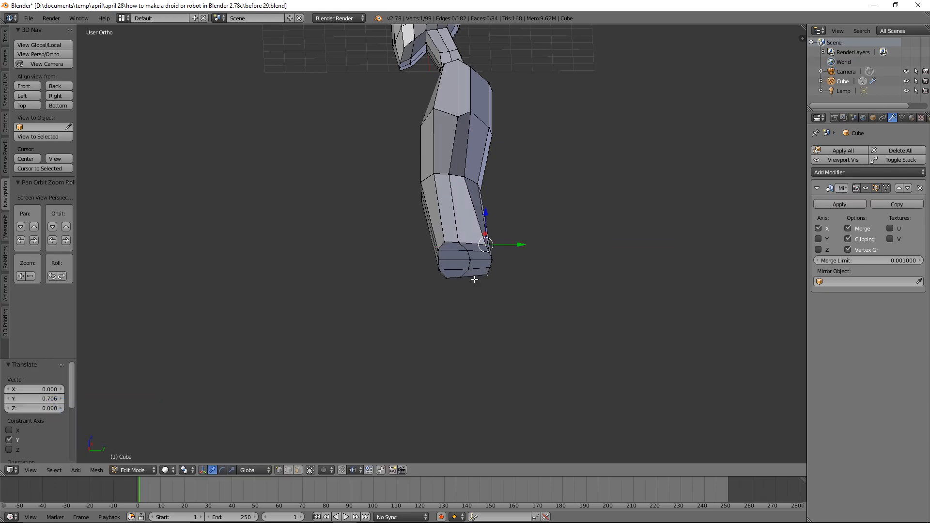
pyautogui.press('a')
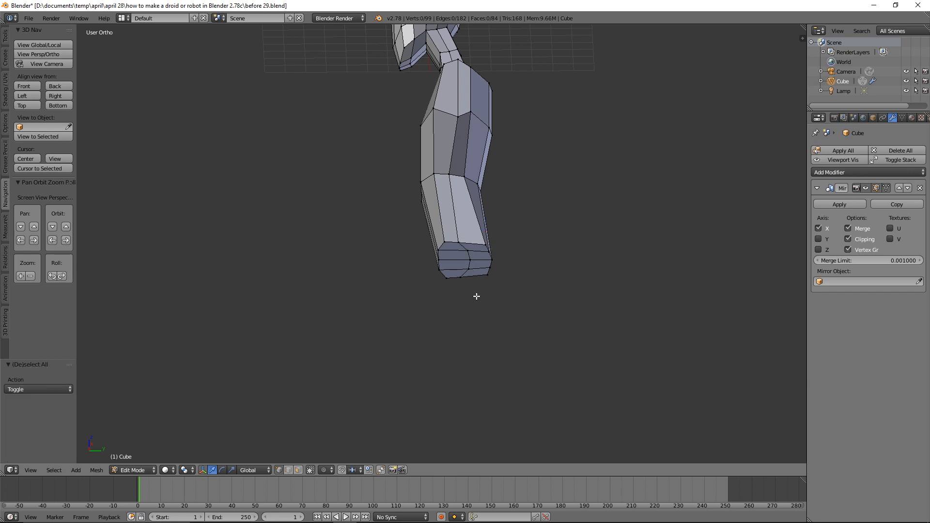
# Step: In edge selection, select the two crosswise edges under the torso, save as "before 30", flatten them with scale 0 along Y, and deselect everything
pyautogui.click(291, 467)
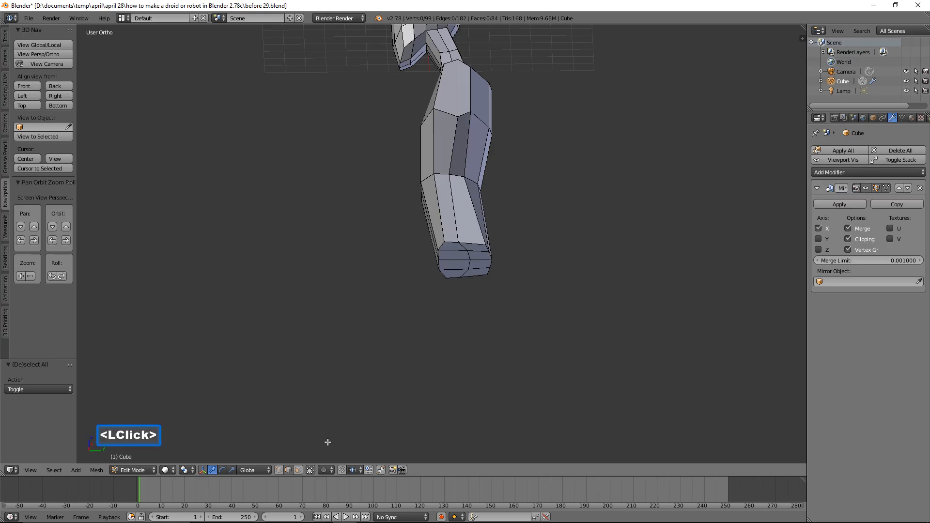
pyautogui.click(463, 247)
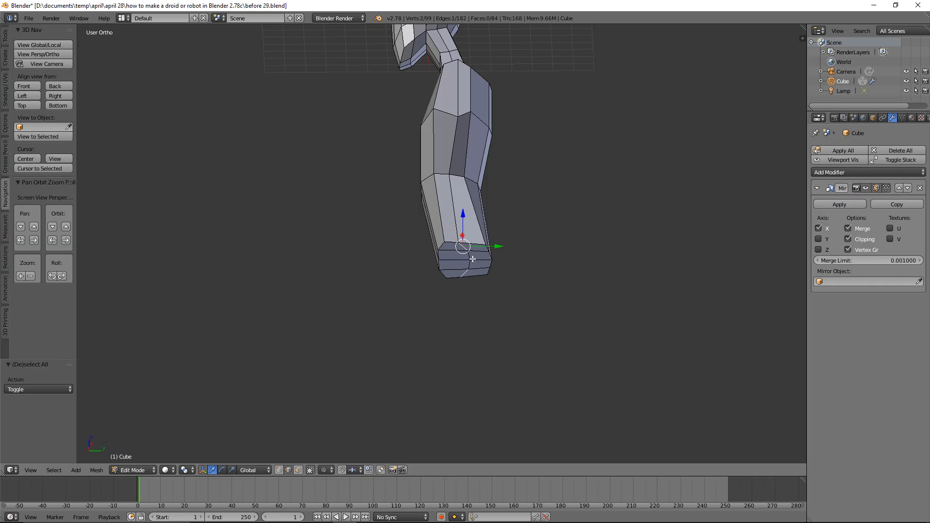
pyautogui.keyDown('shift'); pyautogui.click(470, 258); pyautogui.keyUp('shift')
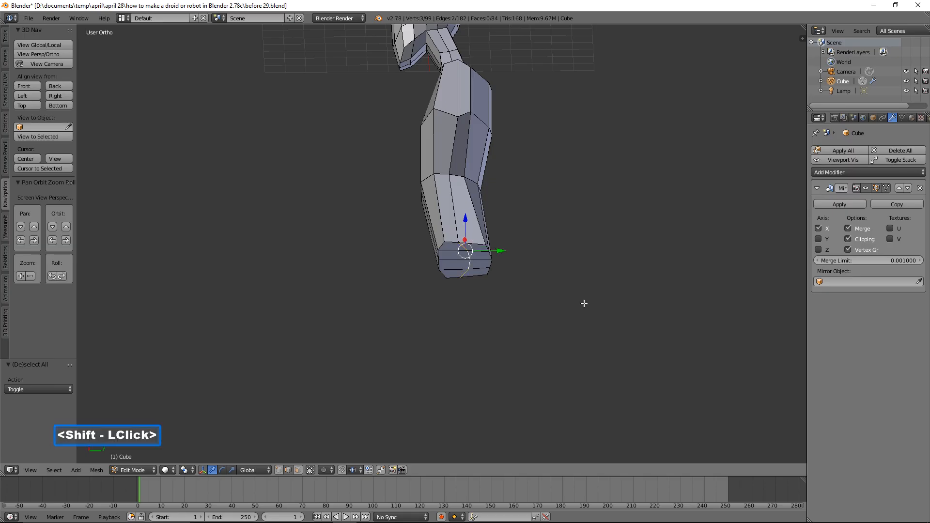
pyautogui.click(619, 6)
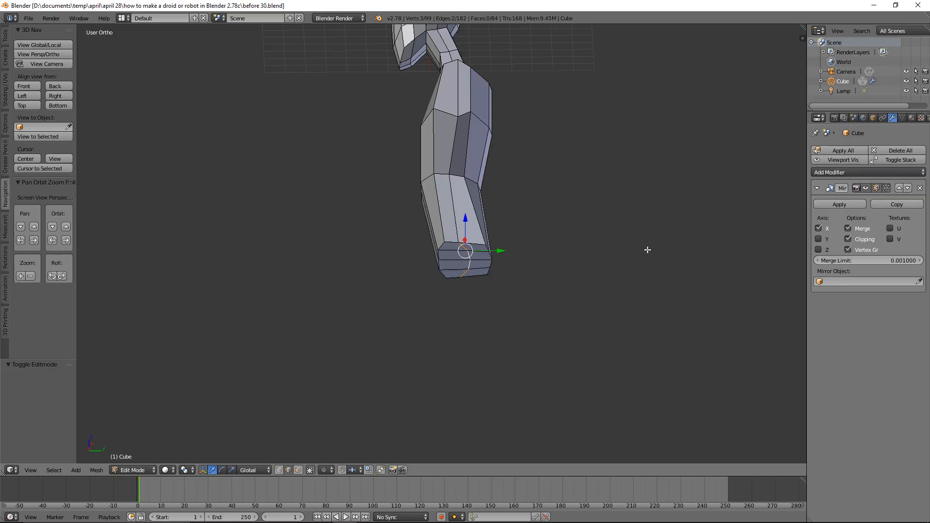
pyautogui.press('s')
pyautogui.press('y')
pyautogui.press('0')
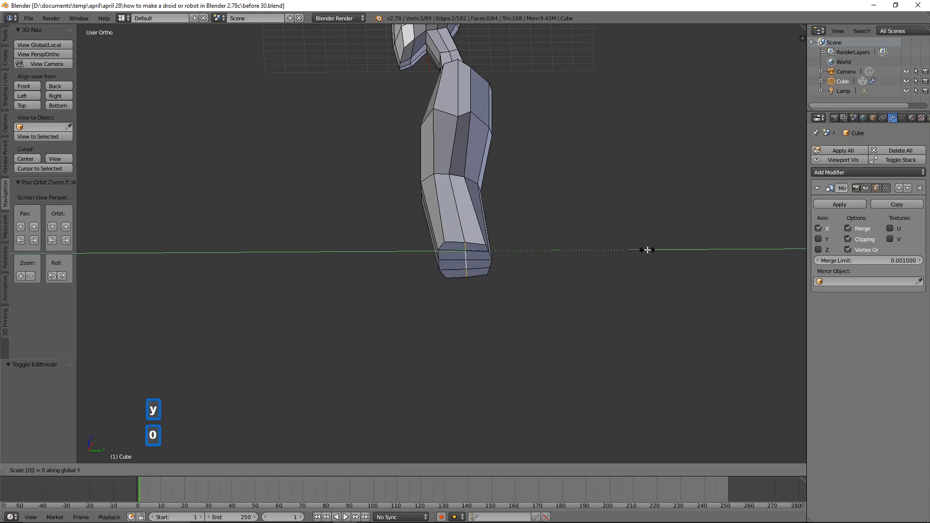
pyautogui.click(647, 250)
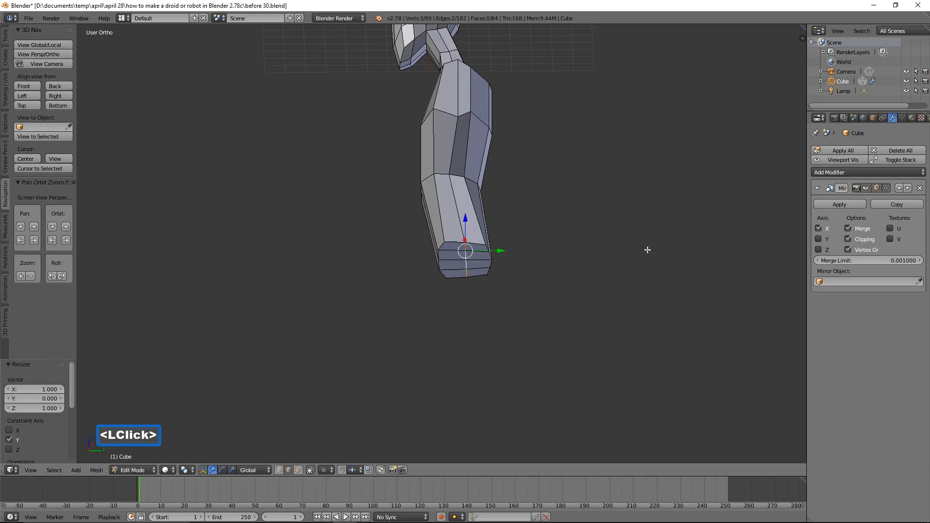
pyautogui.press('a')
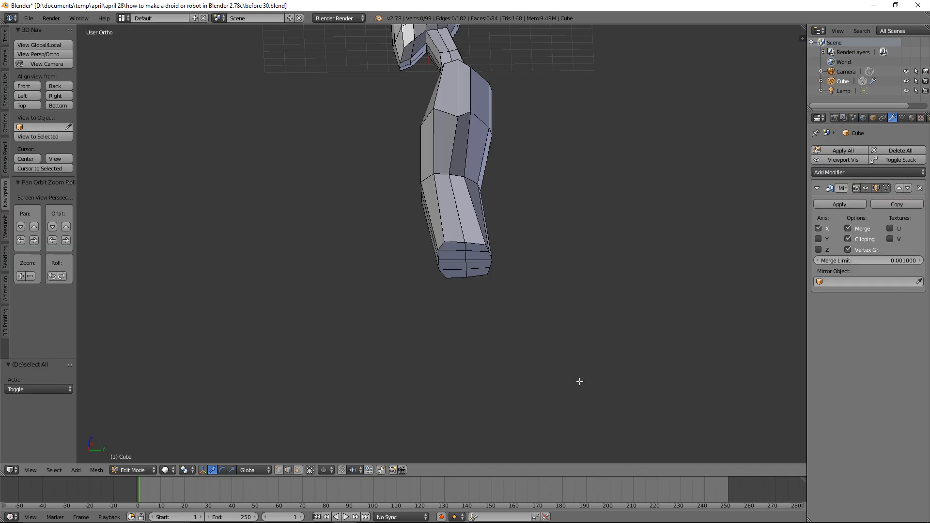
# Step: In face selection, circle-select the central faces on the torso's underside and save the file as "before 31"
pyautogui.moveTo(386, 332); pyautogui.dragTo(491, 274, button='middle')
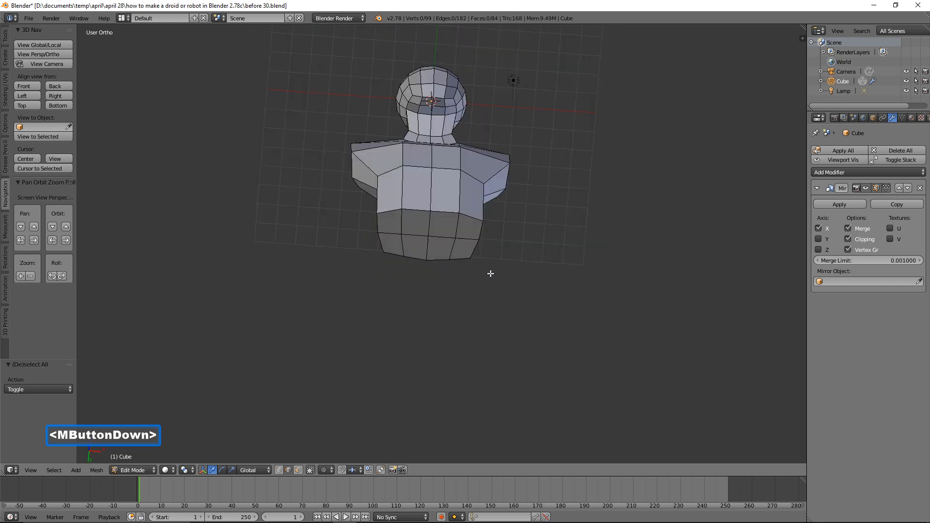
pyautogui.click(298, 470)
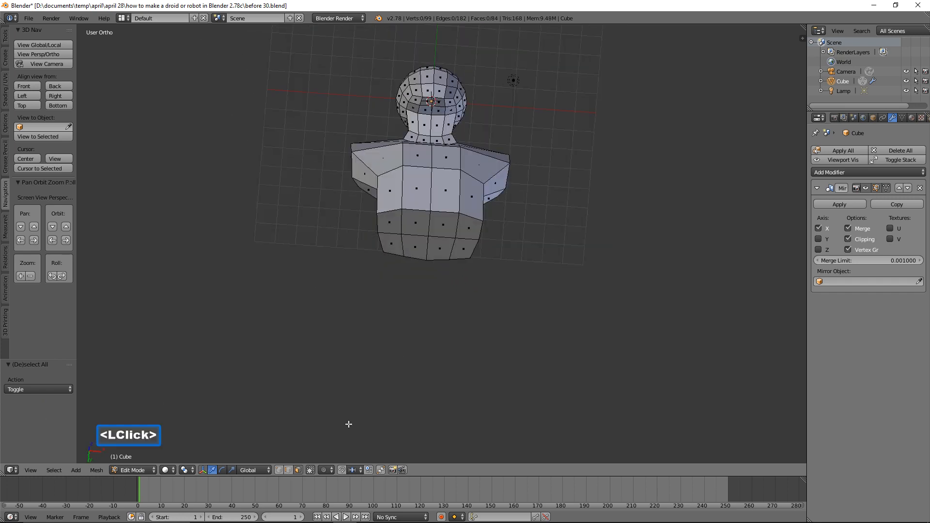
pyautogui.press('c')
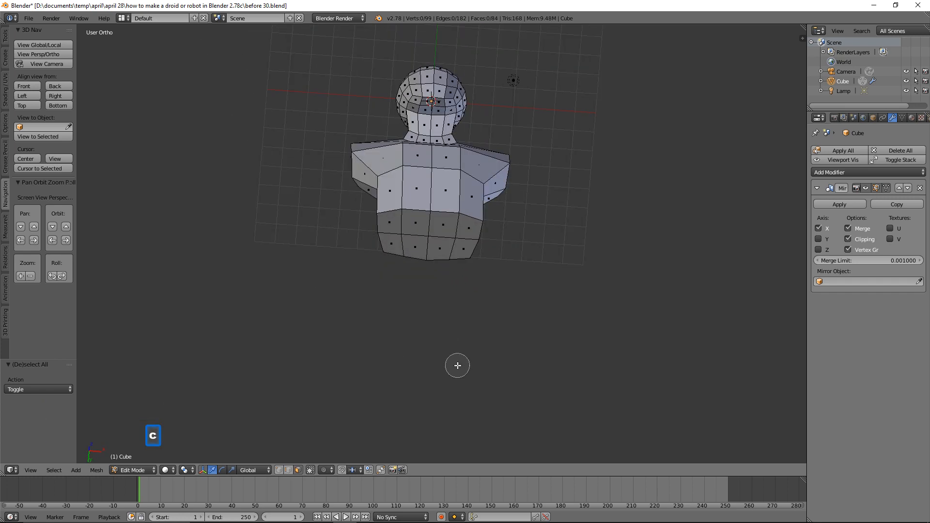
pyautogui.click(431, 238)
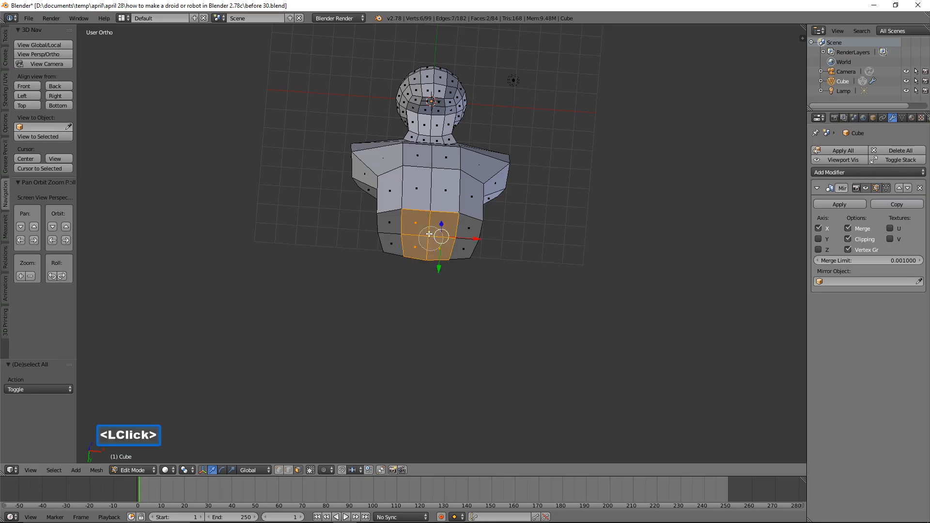
pyautogui.rightClick(563, 327)
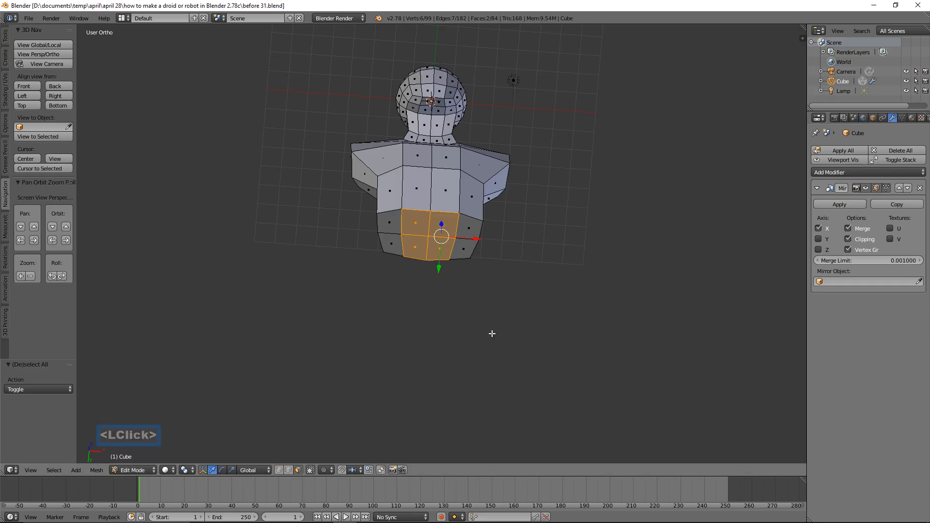
# Step: In front view, extrude the selected underside faces -2.751 along Z and save the file as "before 32"
pyautogui.click(30, 86)
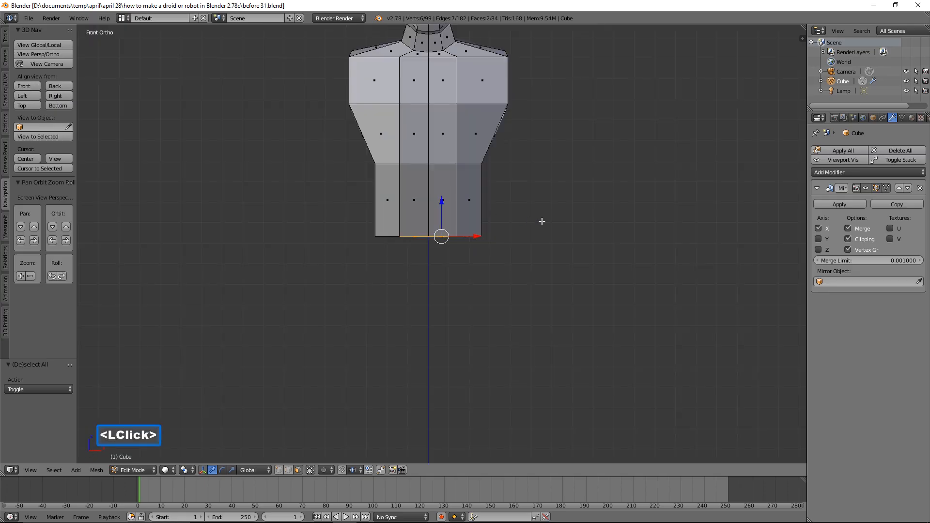
pyautogui.press('e')
pyautogui.press('z')
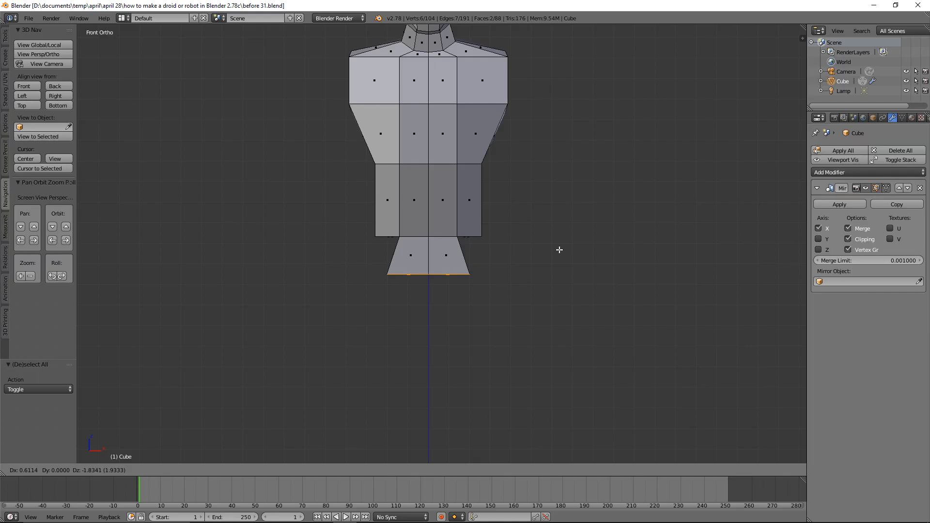
pyautogui.press('z')
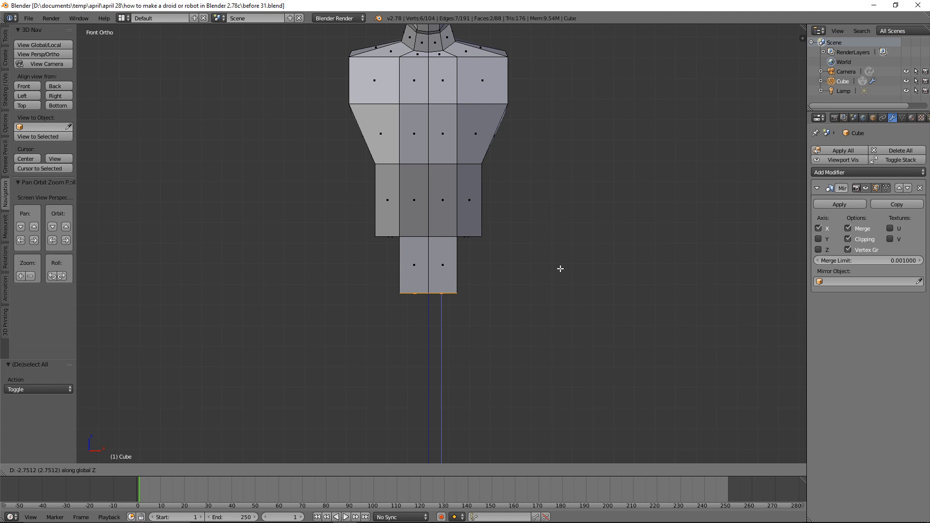
pyautogui.click(561, 268)
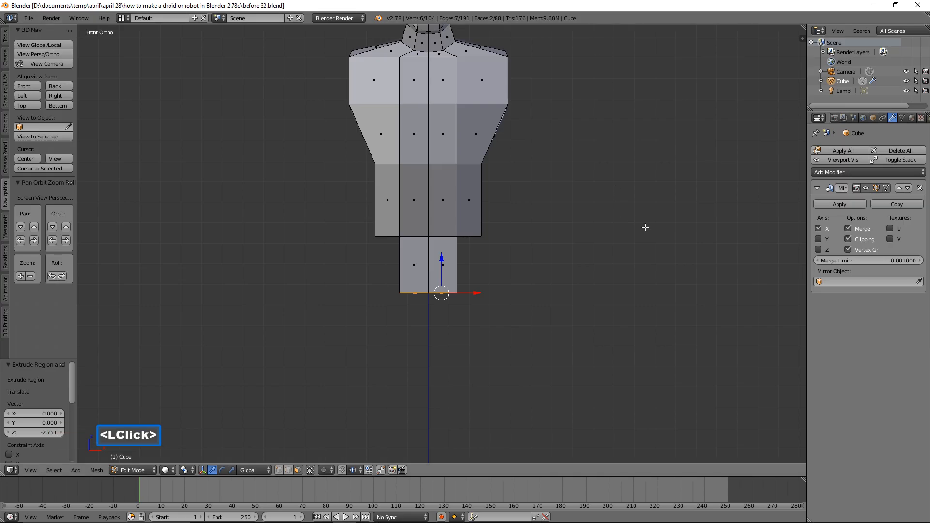
# Step: Narrow the extrusion's bottom faces along X, scaling them to 0.098 and again to 0.690
pyautogui.moveTo(643, 224); pyautogui.dragTo(538, 228, button='middle')
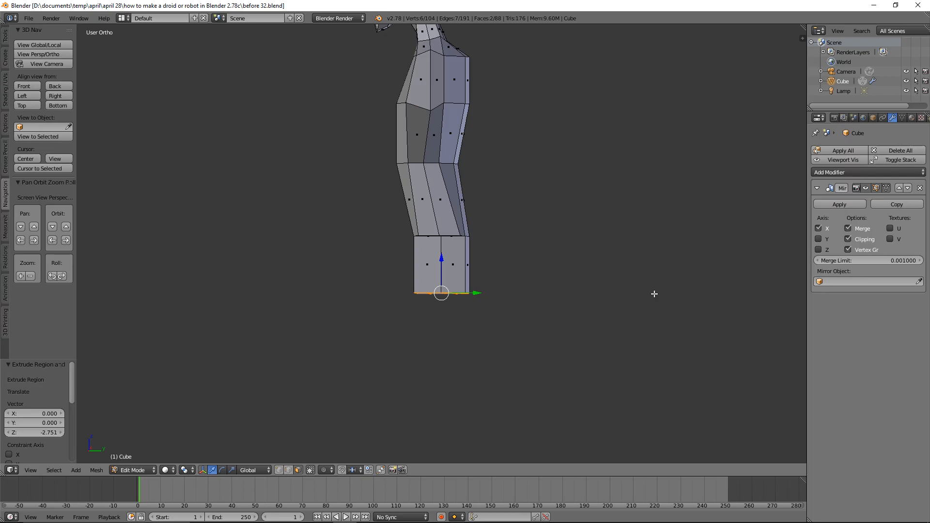
pyautogui.moveTo(369, 318); pyautogui.dragTo(489, 320, button='middle')
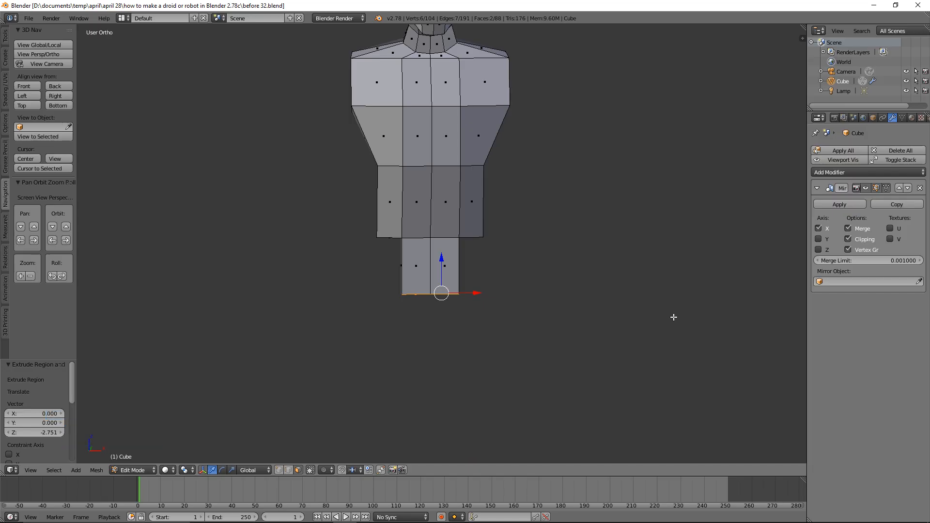
pyautogui.press('s')
pyautogui.press('x')
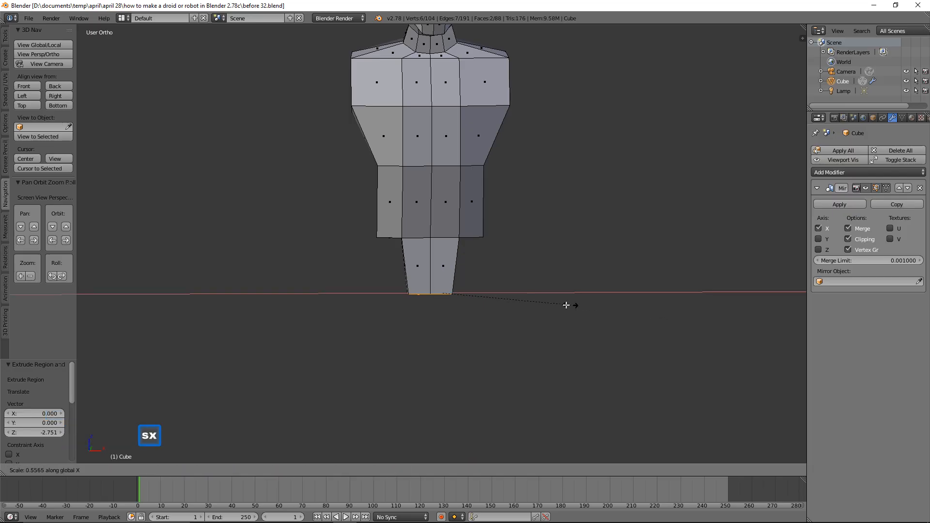
pyautogui.click(456, 311)
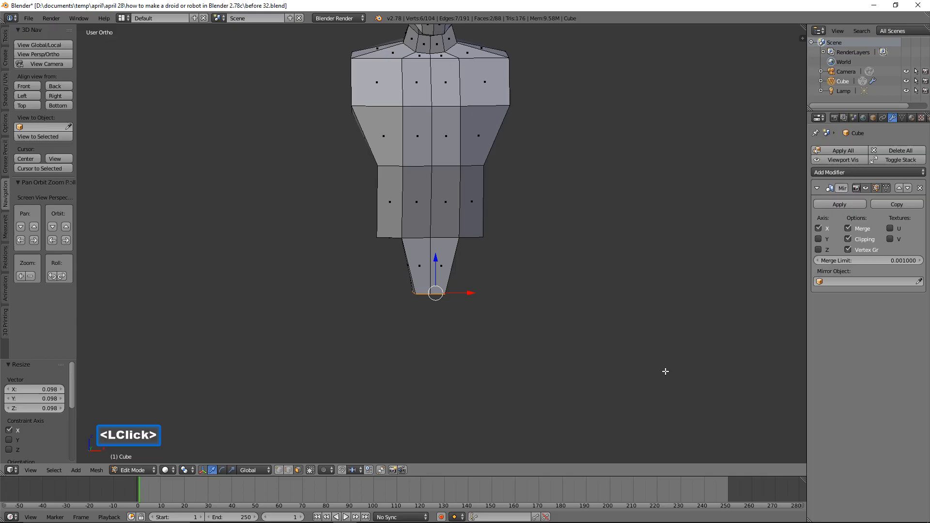
pyautogui.press('s')
pyautogui.press('x')
pyautogui.click(601, 352)
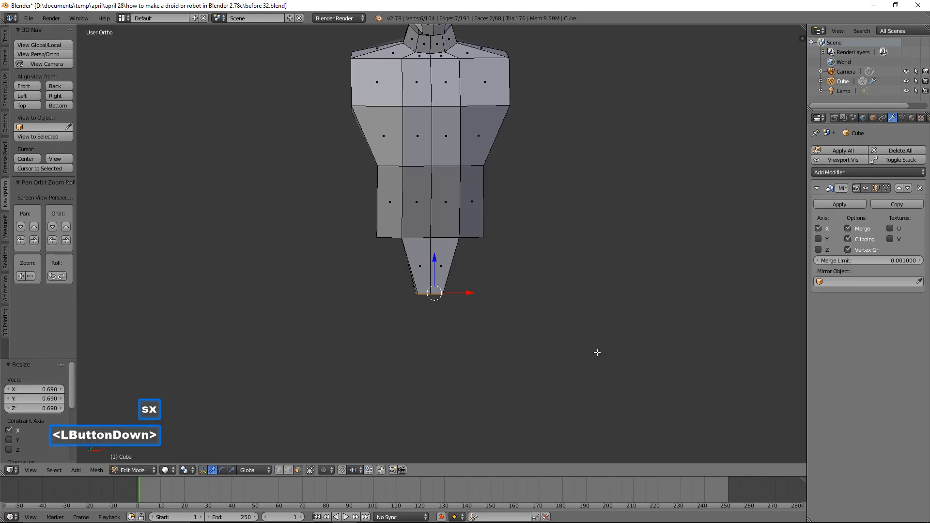
# Step: Scale the extrusion's bottom faces to 0.280 along Y, deselect everything, and save the file as "before 33"
pyautogui.moveTo(681, 259); pyautogui.dragTo(544, 270, button='middle')
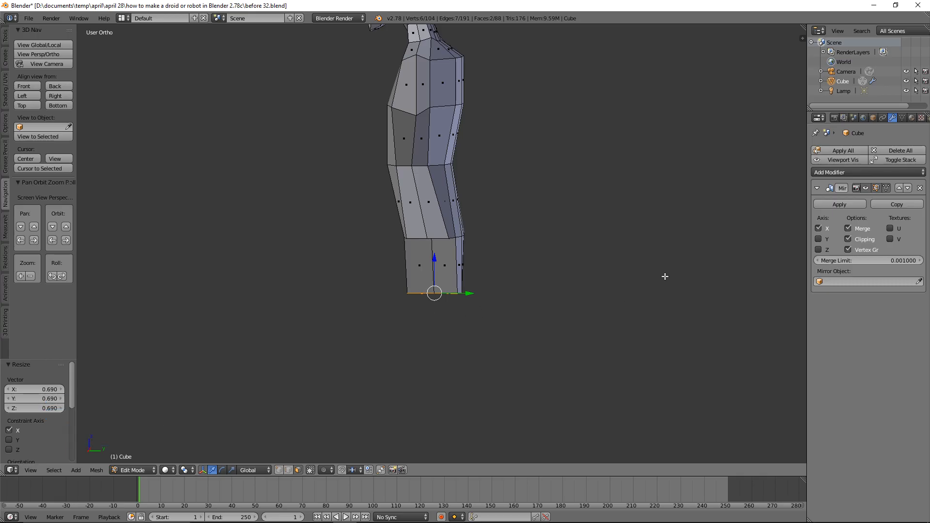
pyautogui.press('s')
pyautogui.press('y')
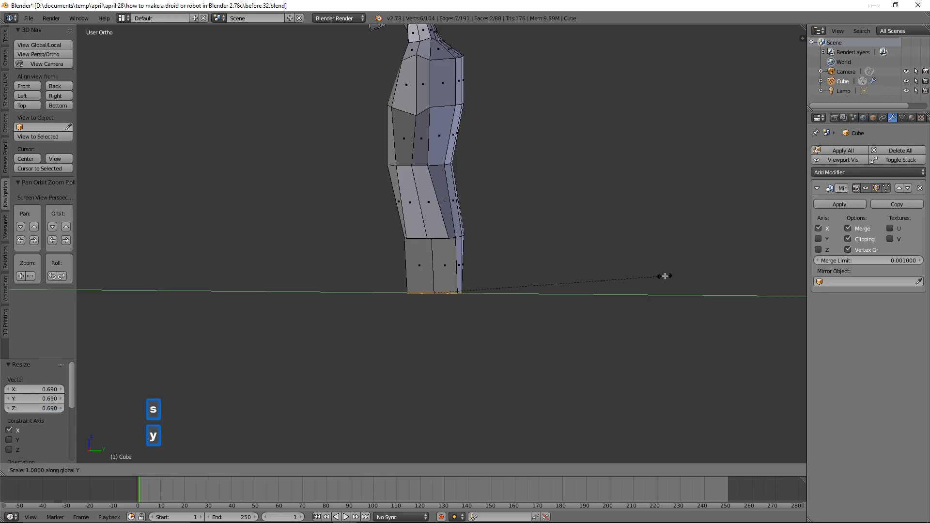
pyautogui.click(499, 288)
pyautogui.moveTo(481, 342); pyautogui.dragTo(448, 311, button='middle')
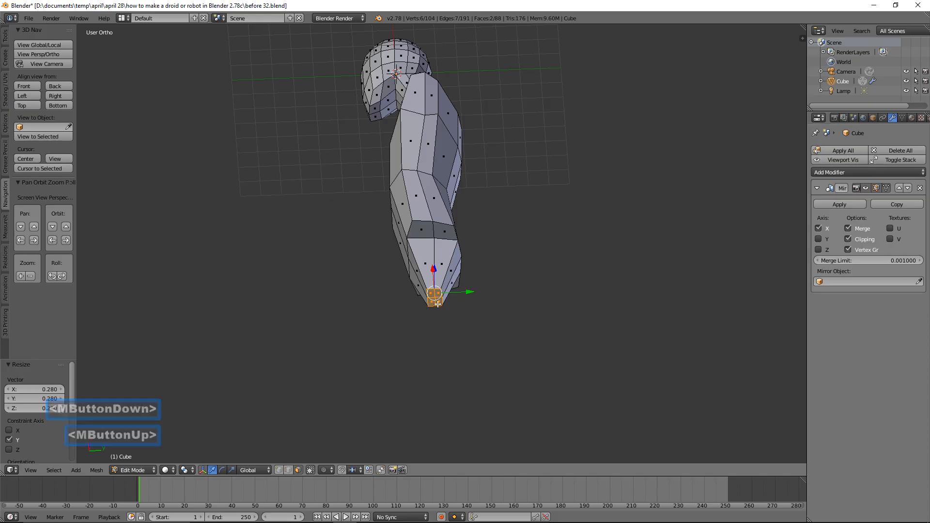
pyautogui.moveTo(556, 233); pyautogui.dragTo(556, 284, button='middle')
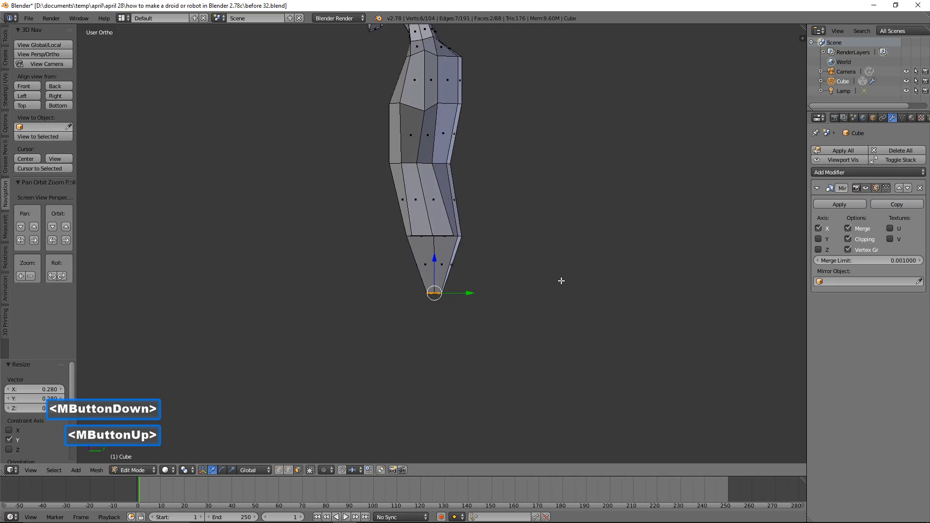
pyautogui.press('a')
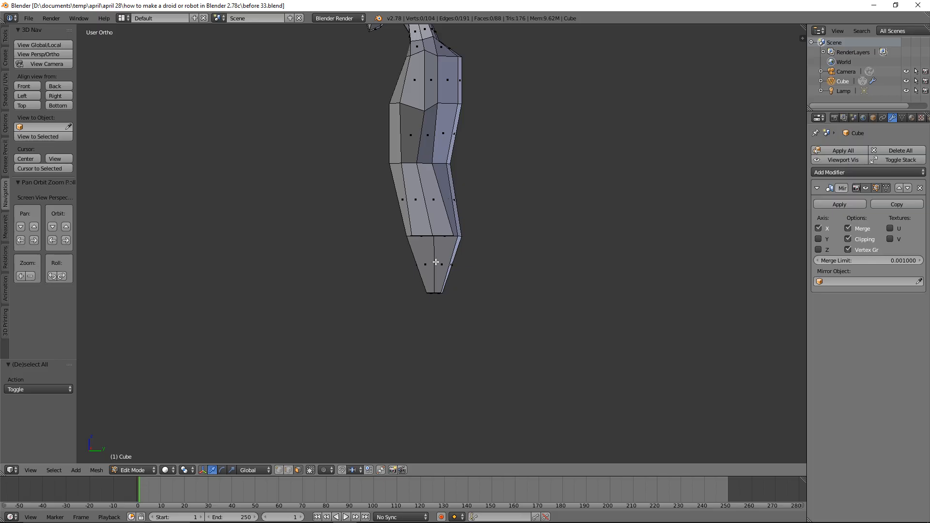
pyautogui.press('ctrl')
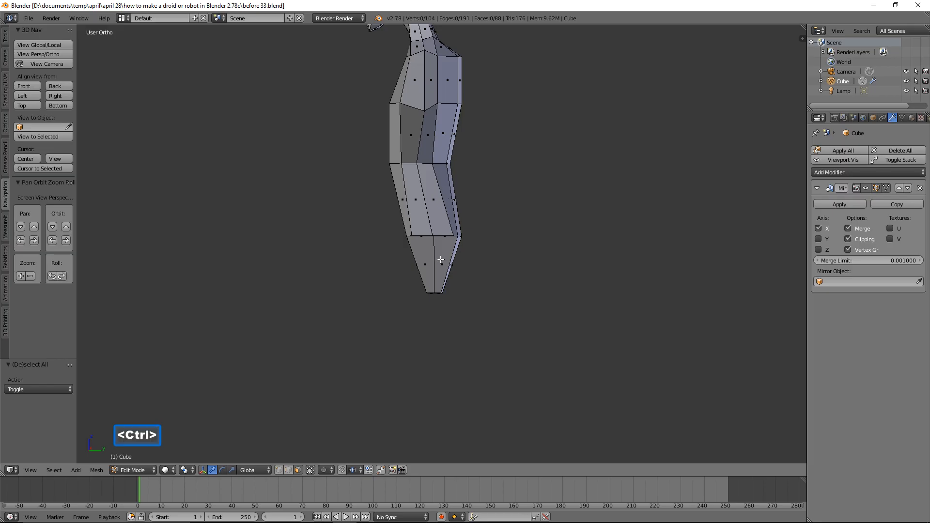
# Step: Add one loop cut around the tapered pelvis extrusion, sliding it about 0.136 toward the torso
pyautogui.hotkey('ctrl', 'r')
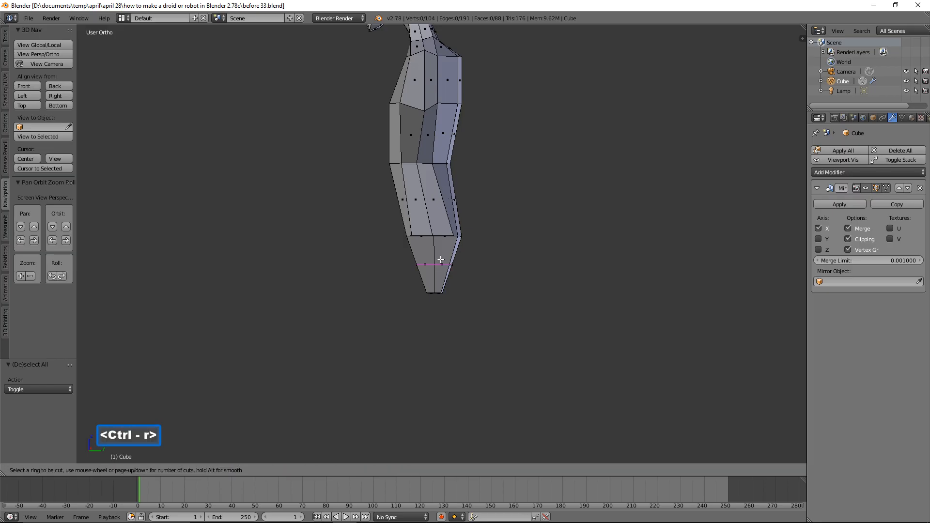
pyautogui.click(440, 260)
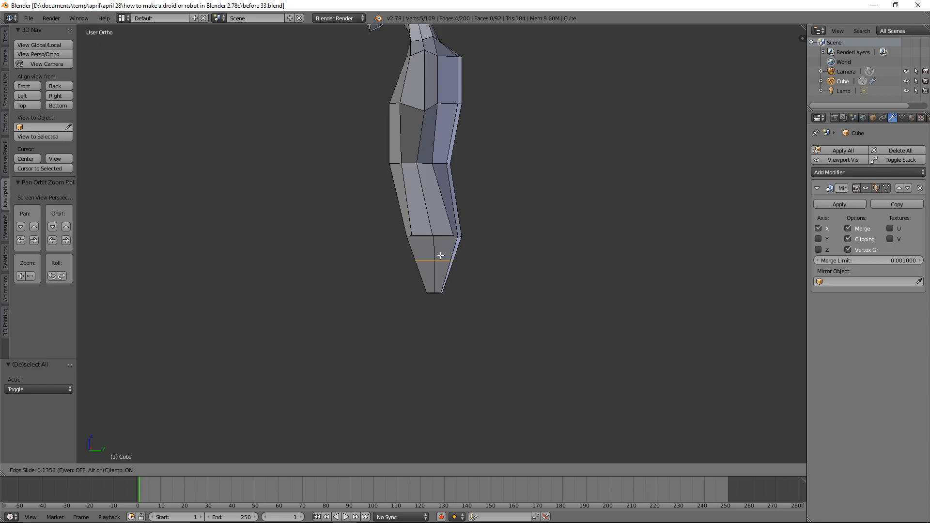
pyautogui.click(441, 255)
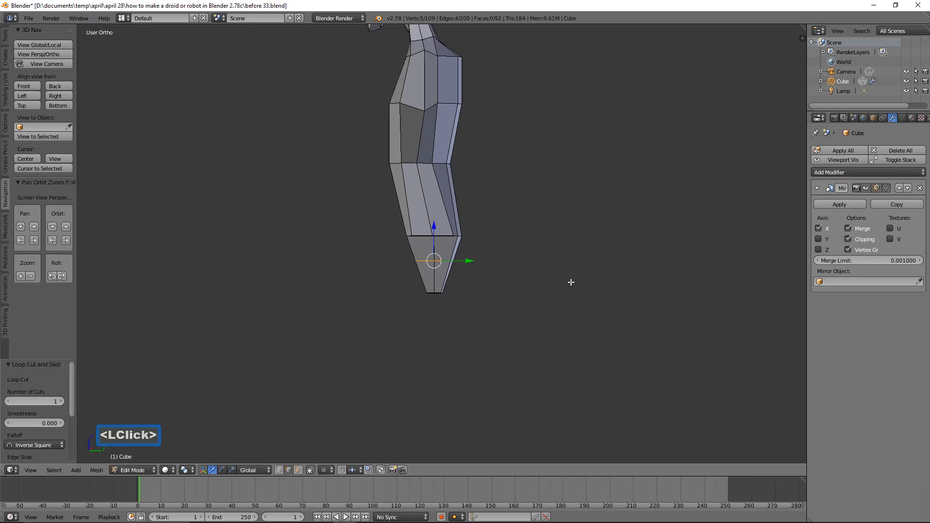
# Step: Scale the new pelvis edge loop to 1.528 along Y, deselect everything, and save the file as "before 34"
pyautogui.press('s')
pyautogui.press('y')
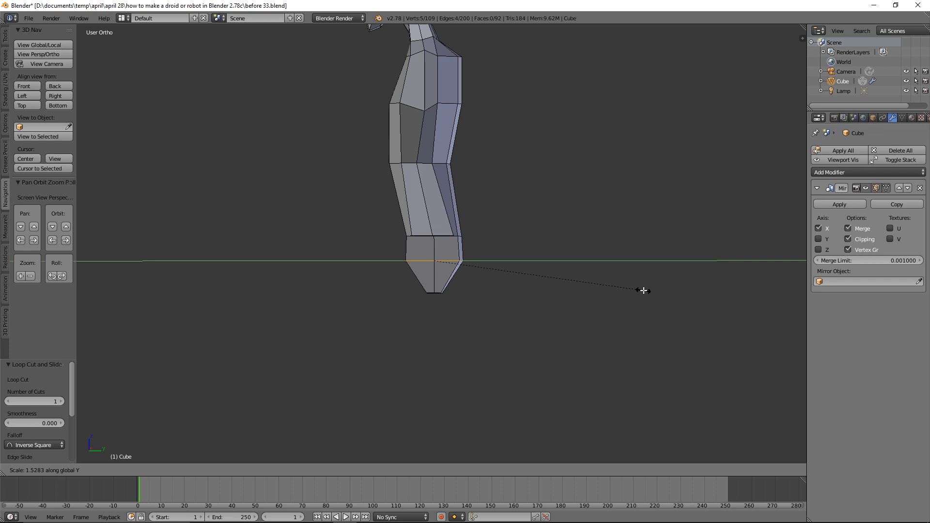
pyautogui.click(644, 290)
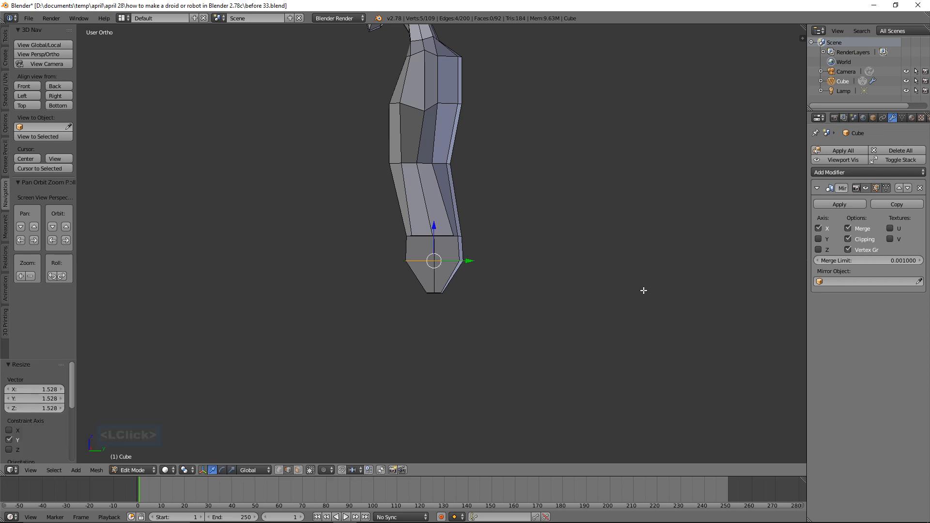
pyautogui.press('a')
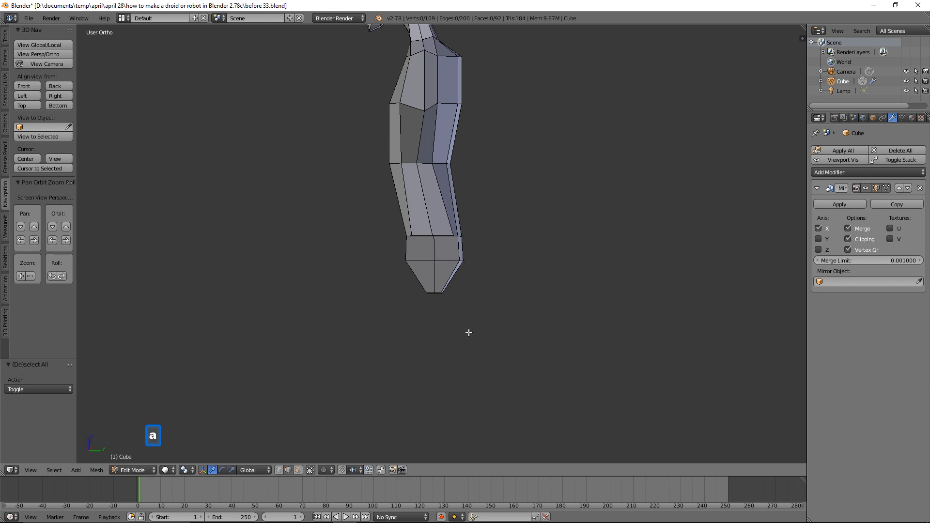
pyautogui.moveTo(350, 341); pyautogui.dragTo(397, 296, button='middle')
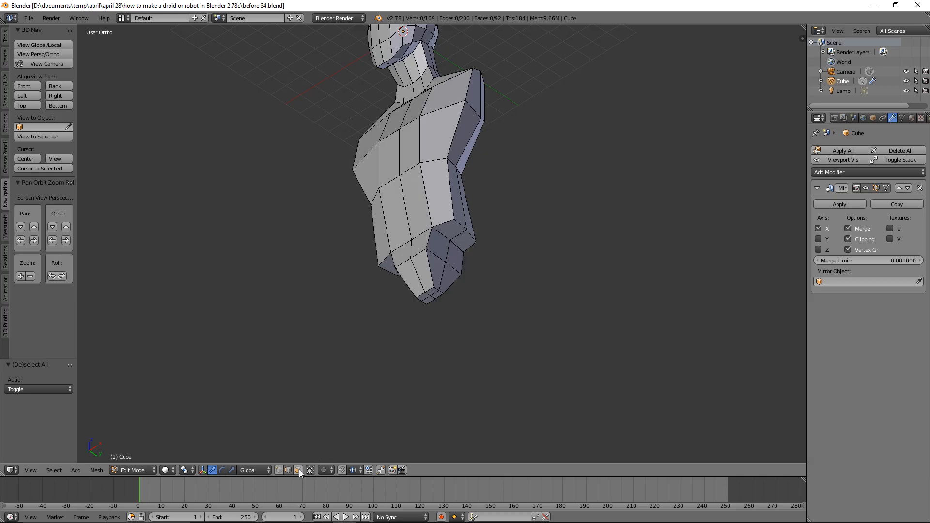
# Step: Circle-select the pelvis's side faces and the adjoining torso underside faces, save the file as "before 35", and delete those faces
pyautogui.click(299, 469)
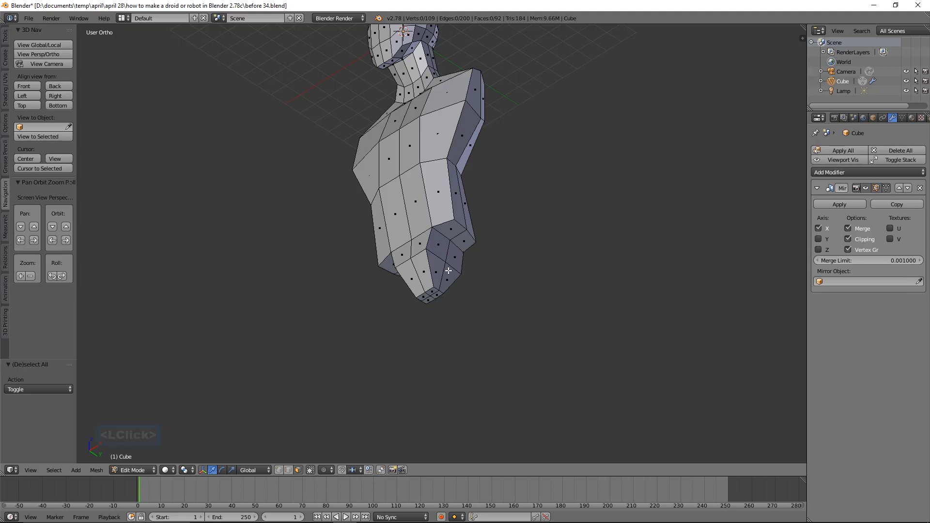
pyautogui.press('c')
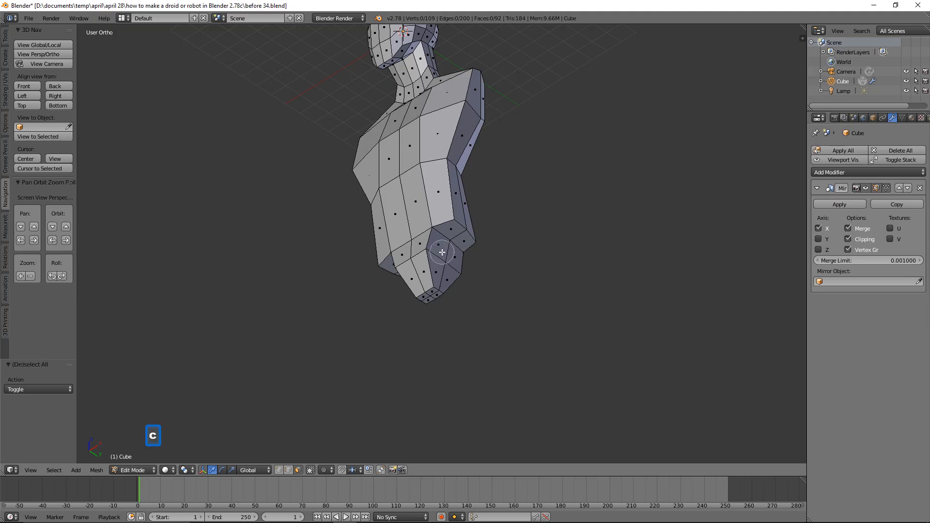
pyautogui.click(440, 254)
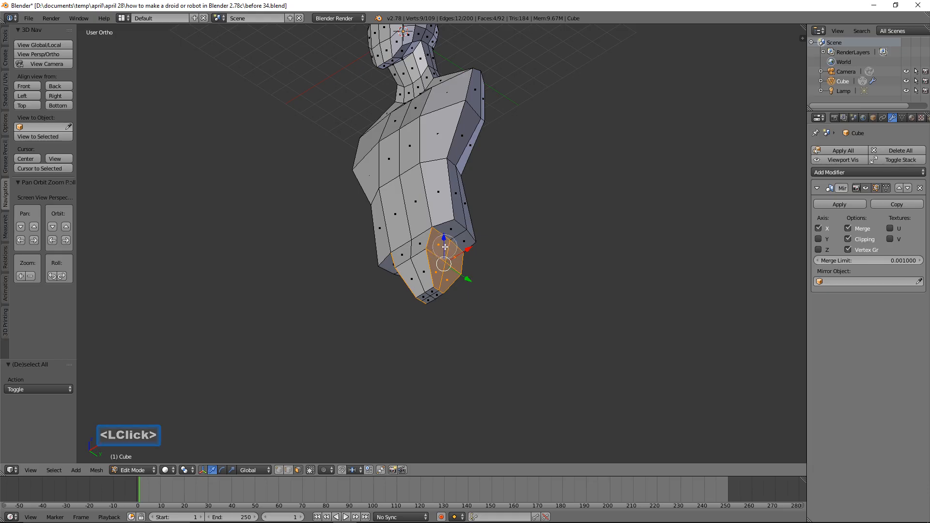
pyautogui.click(445, 249)
pyautogui.rightClick(565, 262)
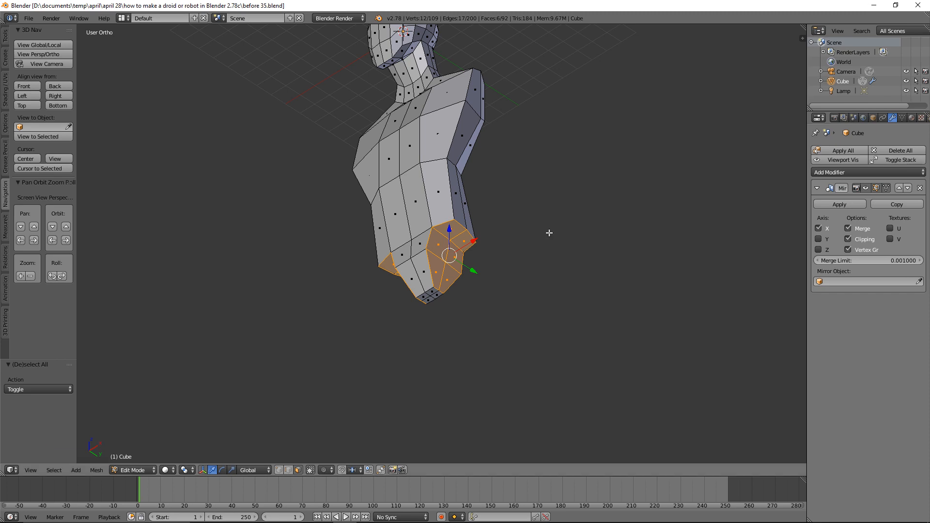
pyautogui.press('x')
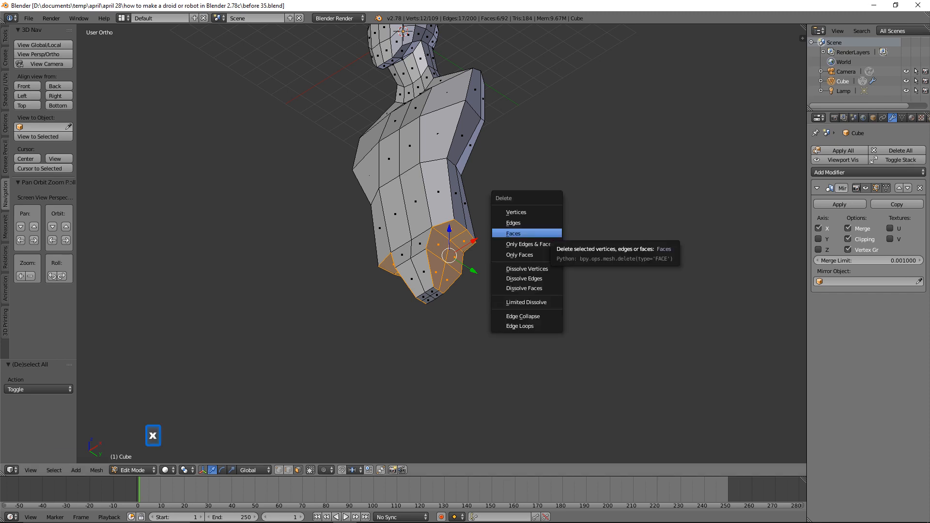
pyautogui.click(515, 234)
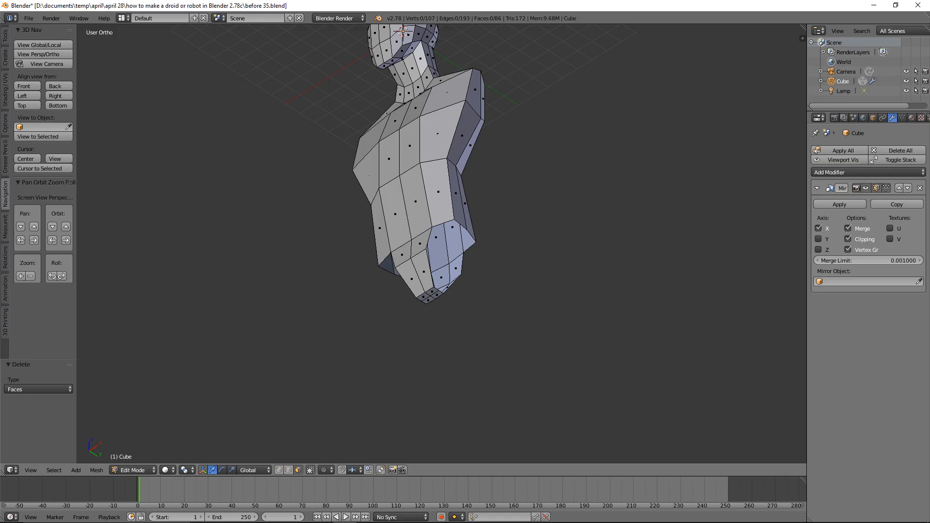
# Step: Save as "before 36" and, in front view, extrude the two bottom edges on the torso's outer side 0.699 along X and -0.649 along Z
pyautogui.click(288, 470)
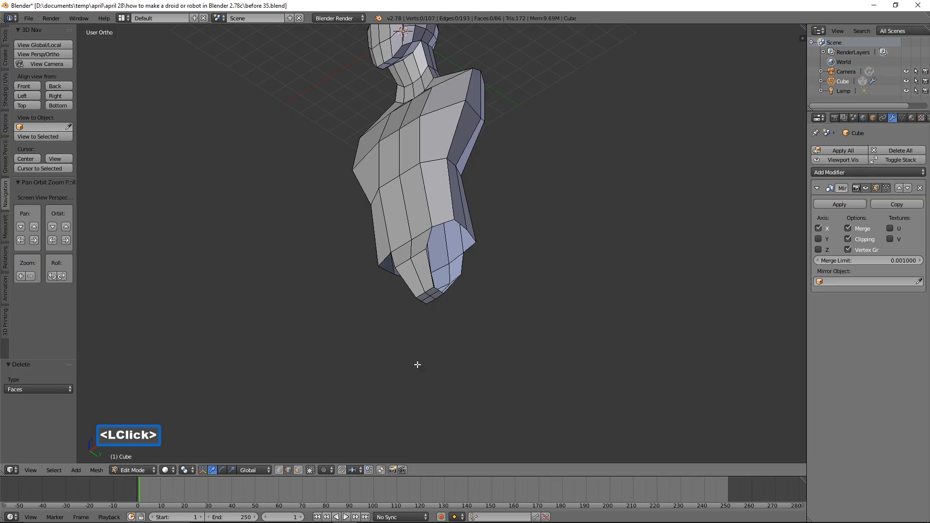
pyautogui.click(460, 223)
pyautogui.keyDown('ctrl'); pyautogui.moveTo(582, 278); pyautogui.dragTo(570, 206, button='middle'); pyautogui.keyUp('ctrl')
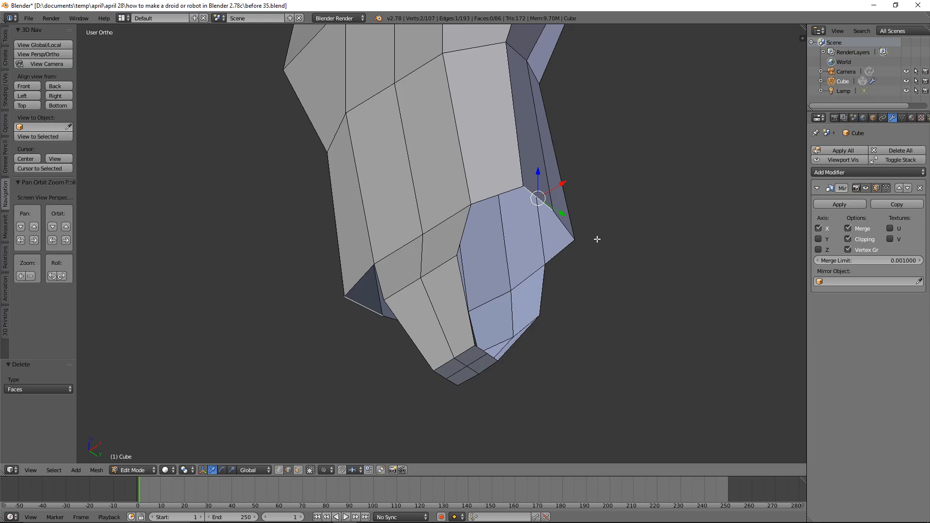
pyautogui.keyDown('shift'); pyautogui.click(565, 227); pyautogui.keyUp('shift')
pyautogui.click(201, 472)
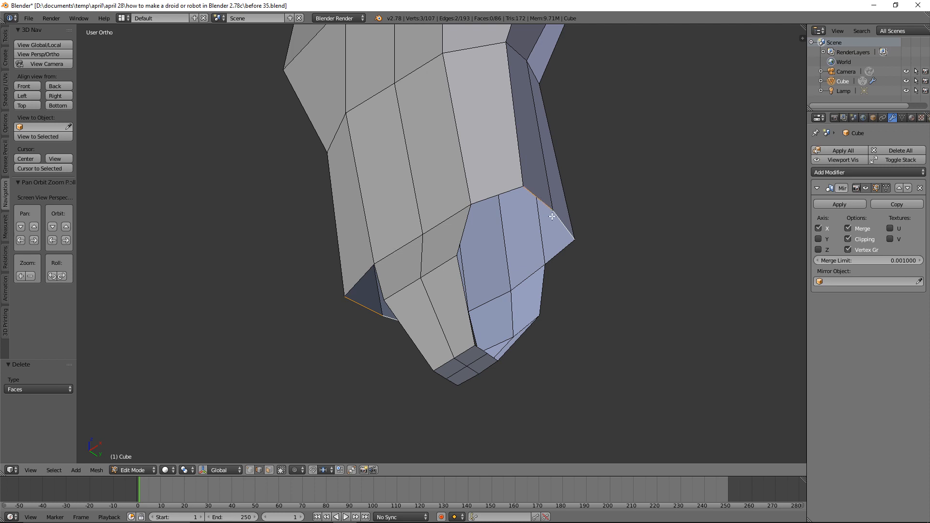
pyautogui.click(204, 470)
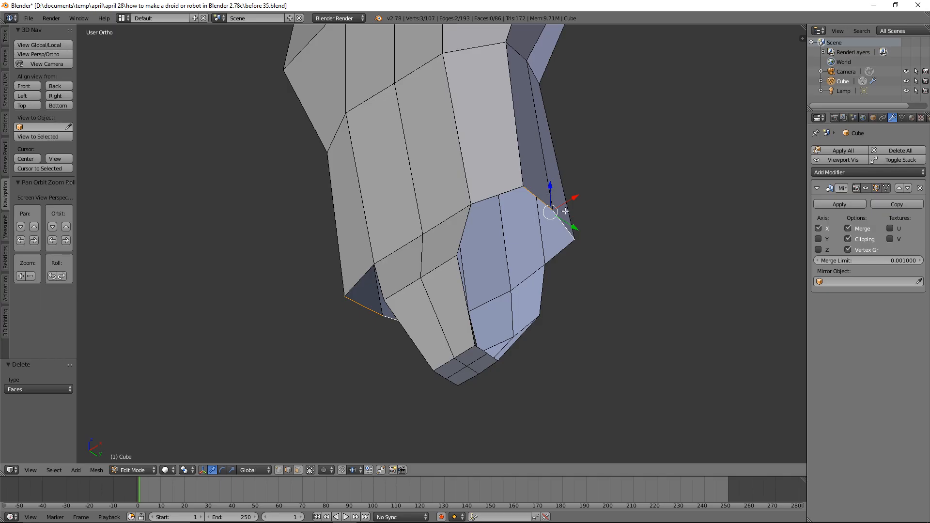
pyautogui.click(34, 87)
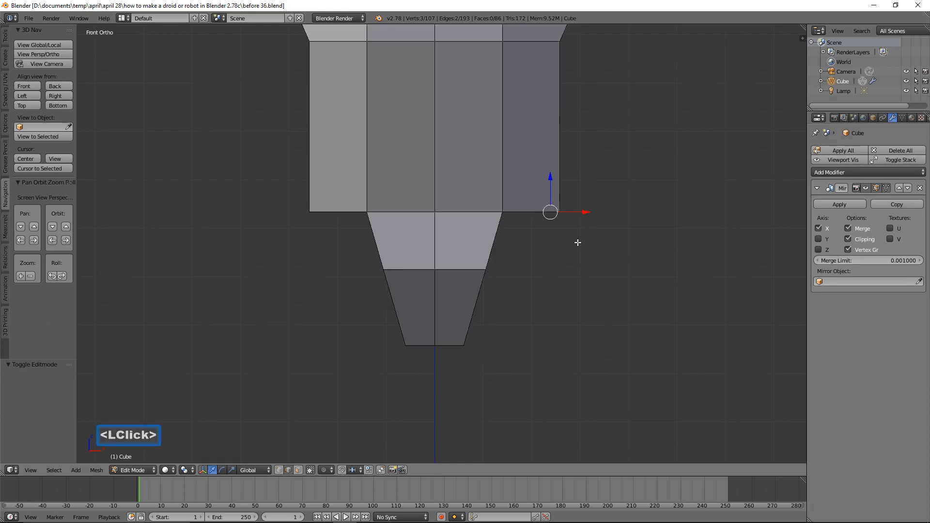
pyautogui.press('e')
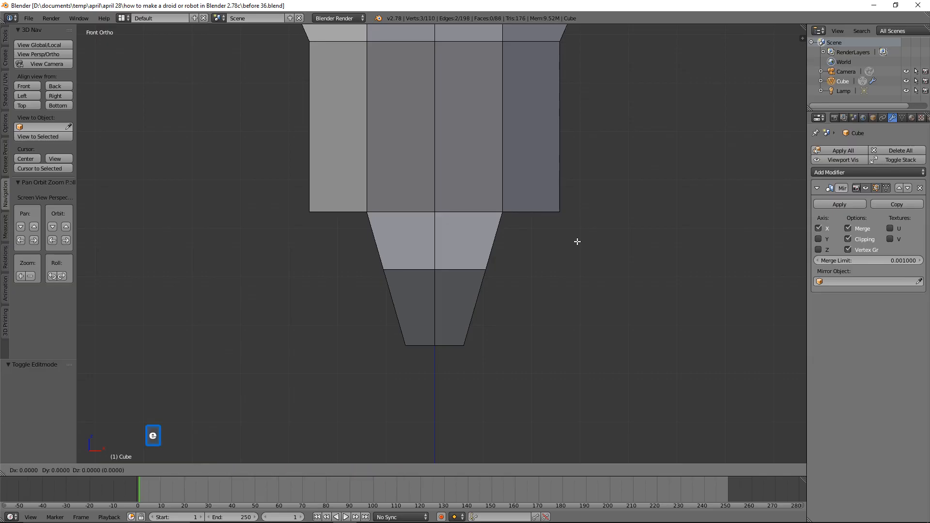
pyautogui.click(611, 273)
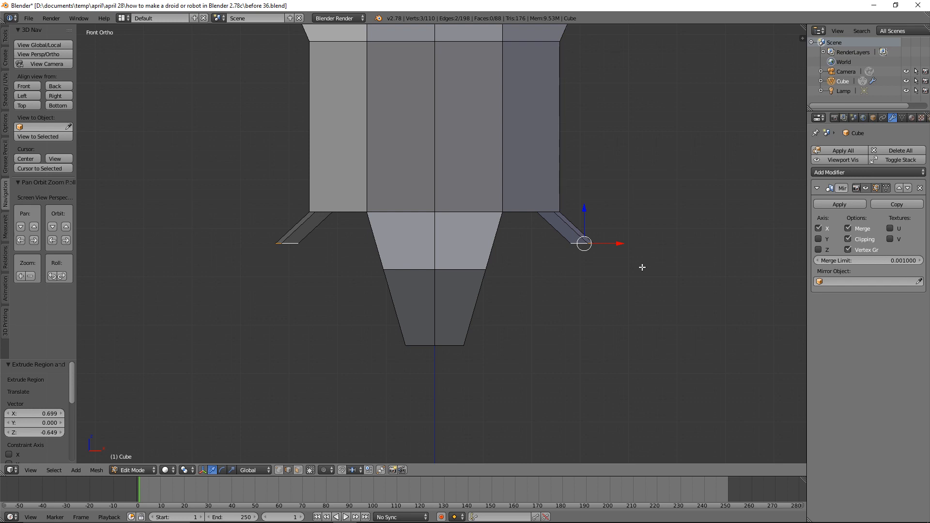
pyautogui.press('a')
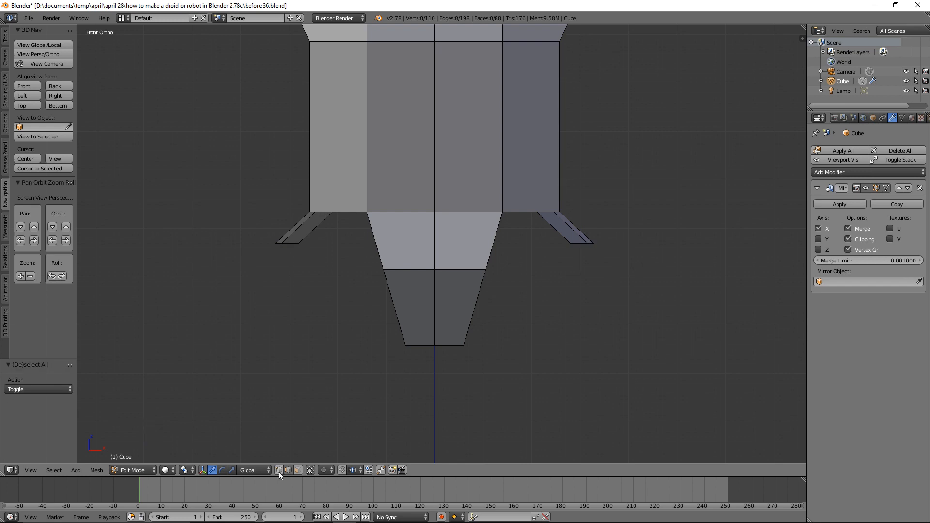
# Step: Fill the front gap between the pelvis and the hip flap with a four-vertex face, and save the file as "before 37"
pyautogui.click(502, 394)
pyautogui.click(502, 213)
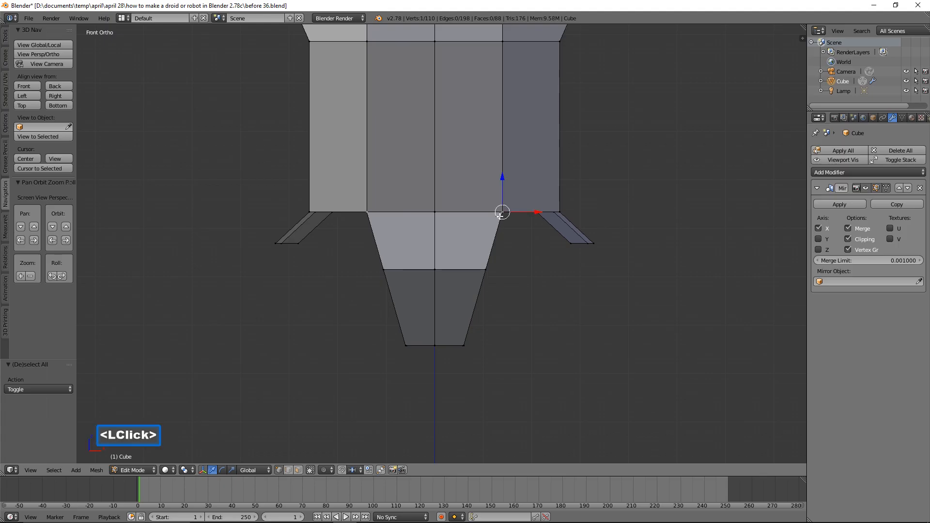
pyautogui.keyDown('shift'); pyautogui.click(485, 269); pyautogui.keyUp('shift')
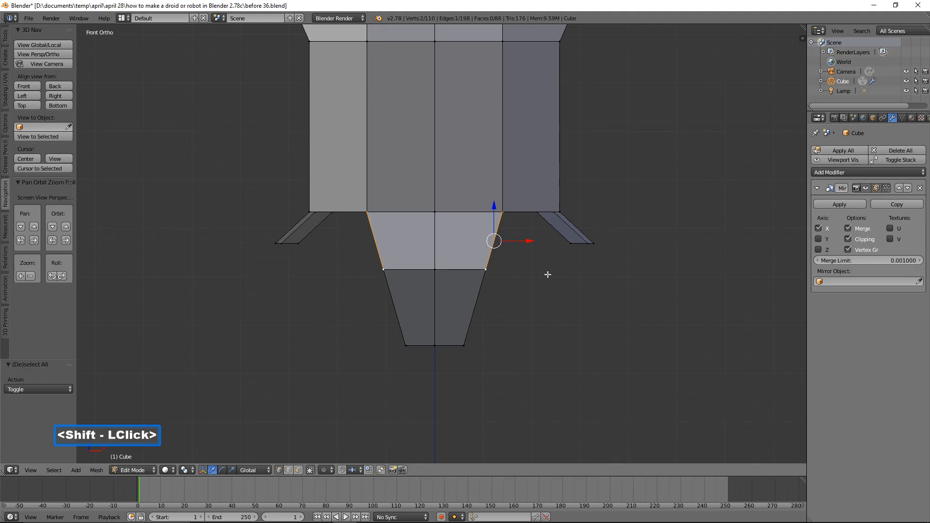
pyautogui.keyDown('shift'); pyautogui.click(593, 243); pyautogui.keyUp('shift')
pyautogui.keyDown('shift'); pyautogui.click(560, 211); pyautogui.keyUp('shift')
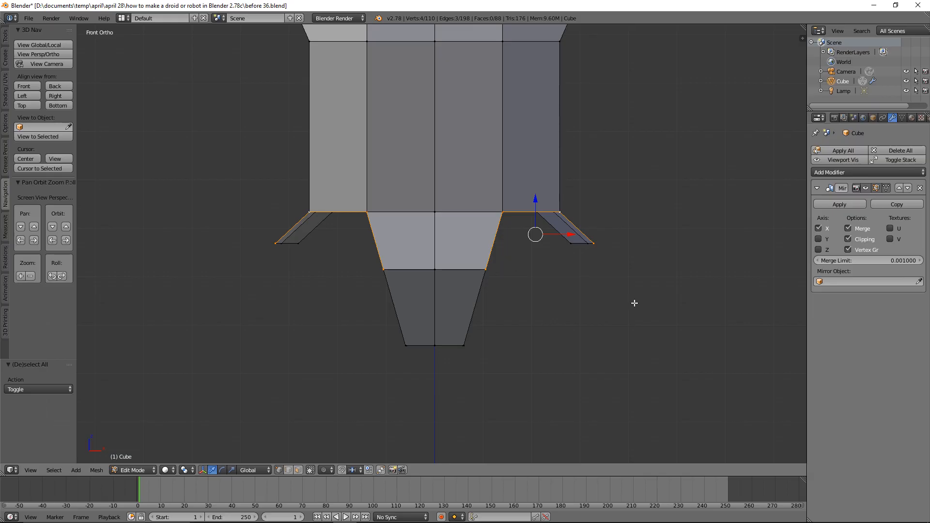
pyautogui.moveTo(712, 280); pyautogui.dragTo(676, 292, button='middle')
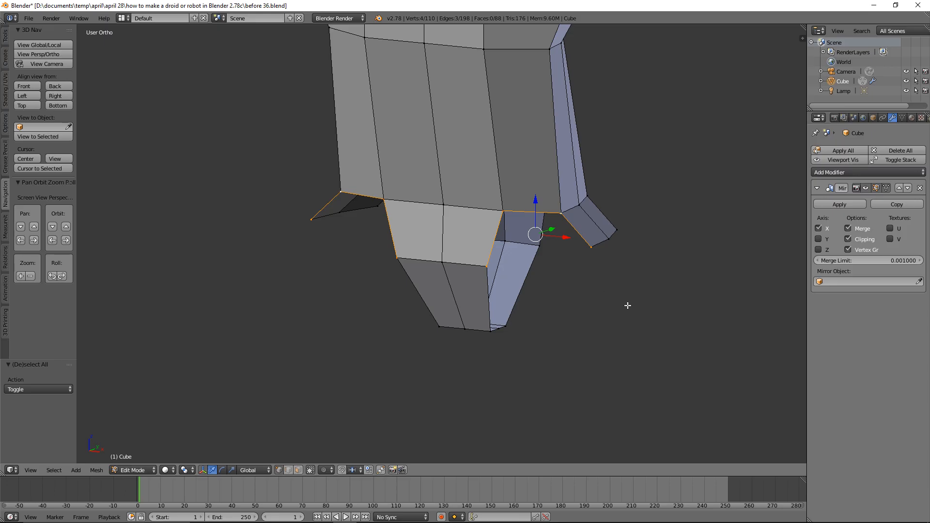
pyautogui.press('f')
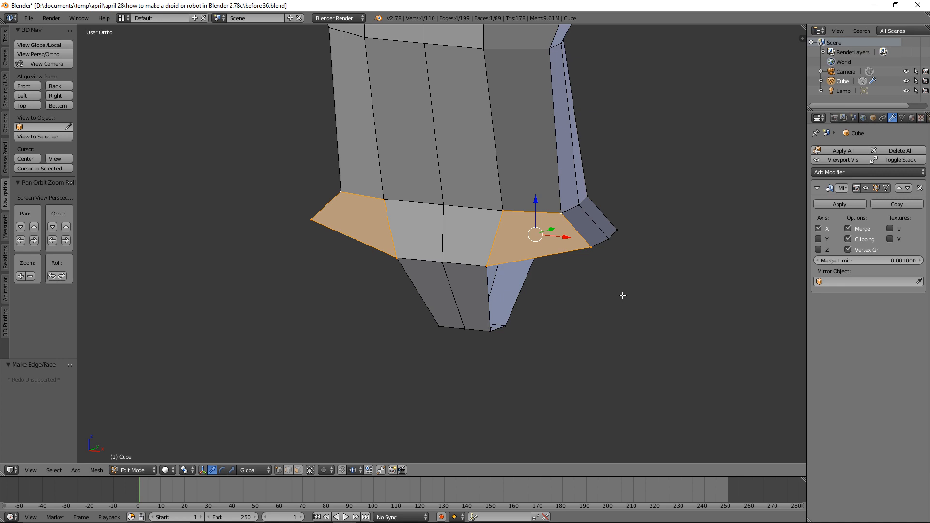
pyautogui.press('a')
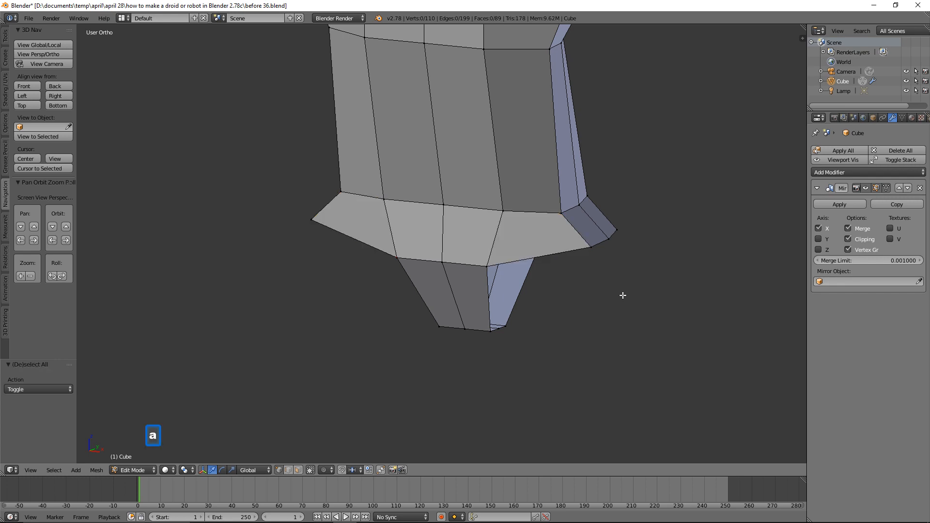
pyautogui.click(929, 370)
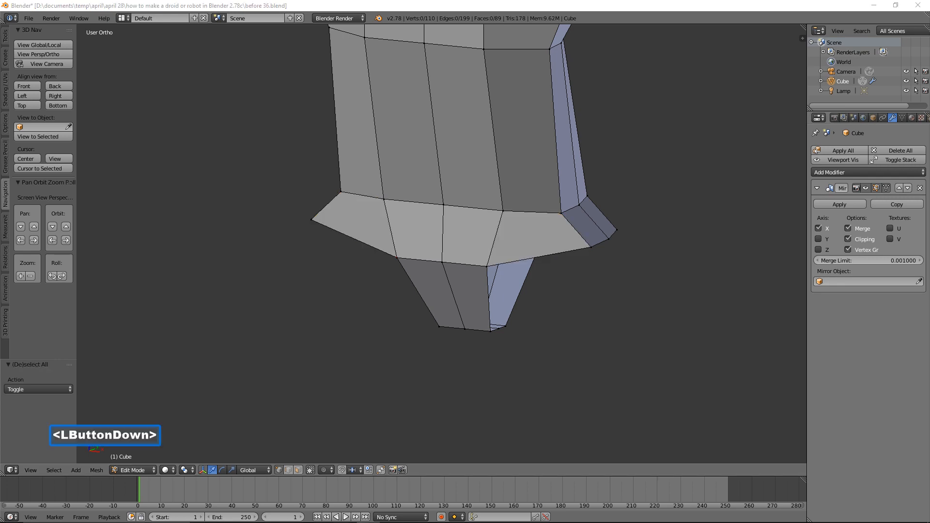
# Step: Fill the matching gap at the back between the hip flap and pelvis with a four-vertex face, and save as "before 38"
pyautogui.moveTo(722, 160); pyautogui.dragTo(584, 173, button='middle')
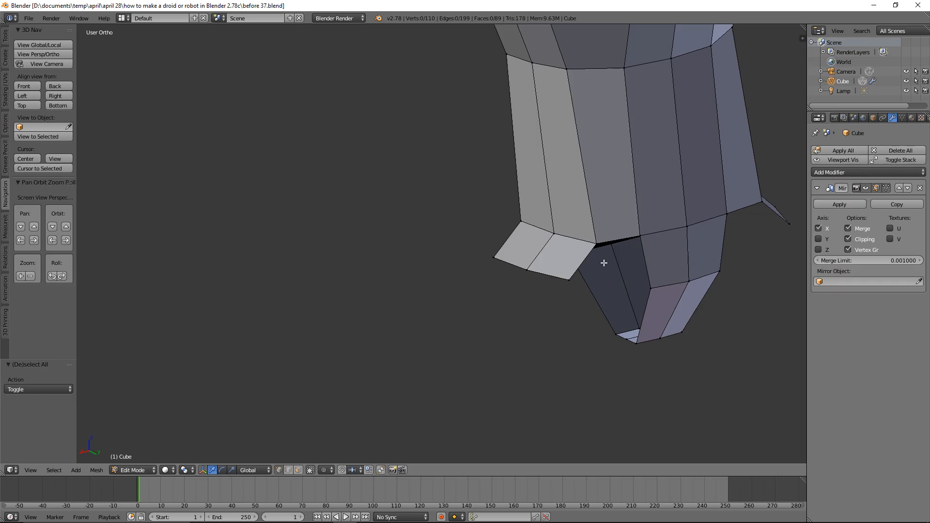
pyautogui.click(596, 244)
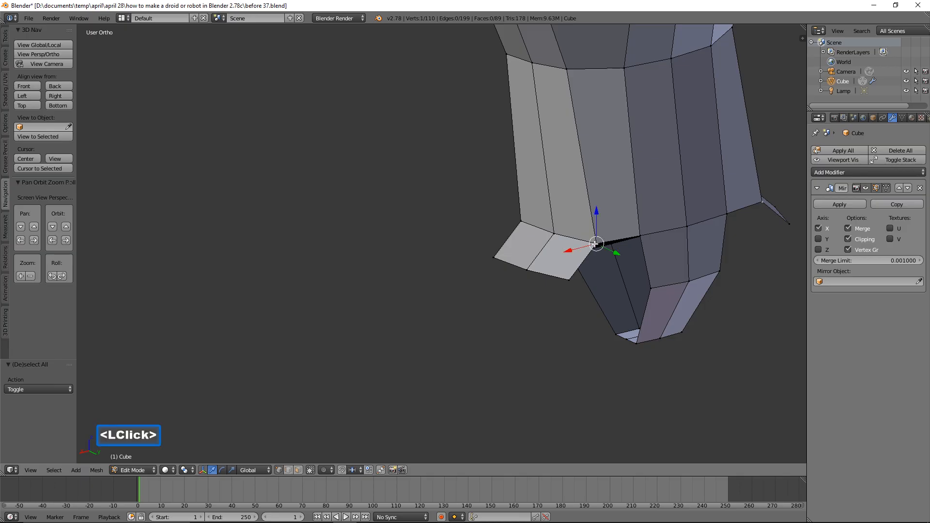
pyautogui.keyDown('shift'); pyautogui.click(568, 280); pyautogui.keyUp('shift')
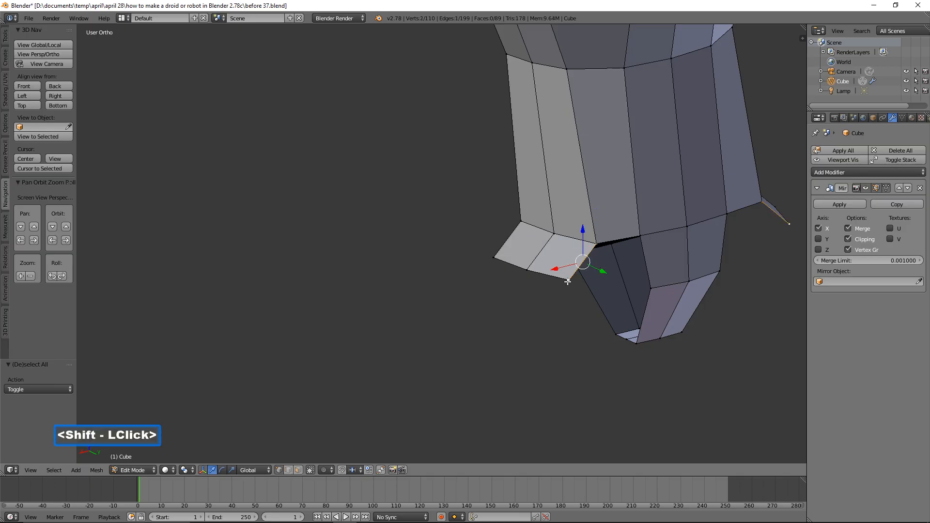
pyautogui.keyDown('shift'); pyautogui.click(651, 289); pyautogui.keyUp('shift')
pyautogui.keyDown('shift'); pyautogui.click(640, 237); pyautogui.keyUp('shift')
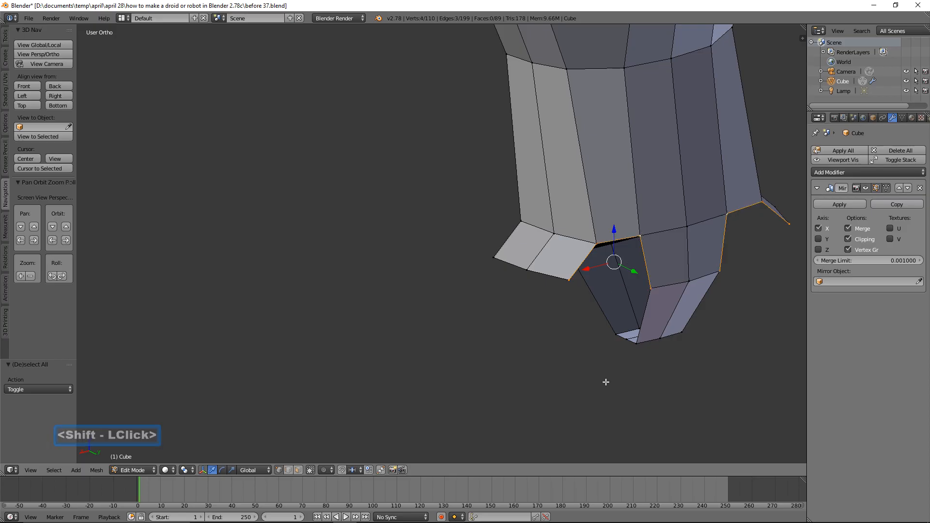
pyautogui.press('f')
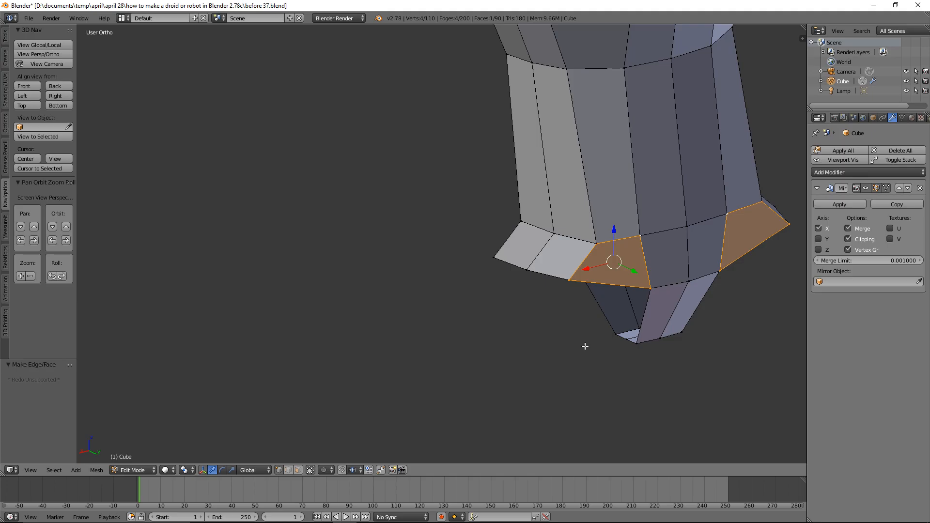
pyautogui.press('a')
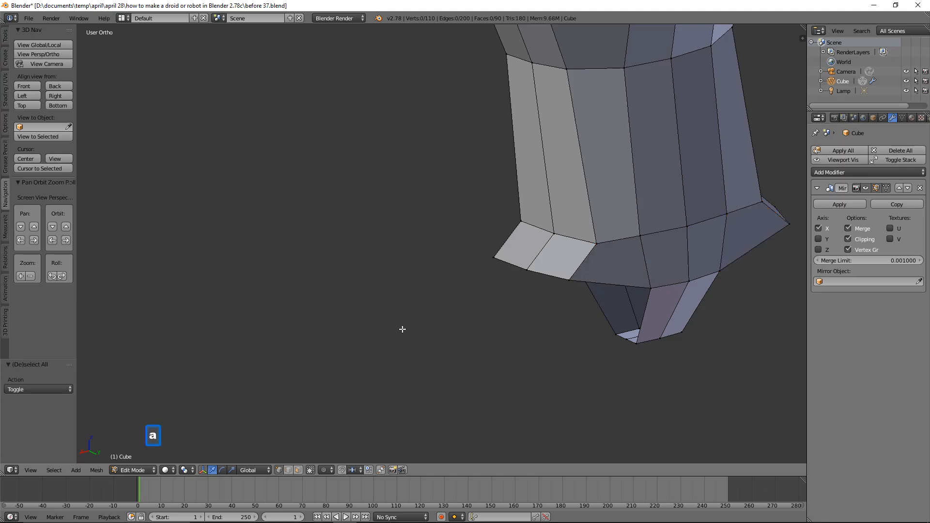
pyautogui.moveTo(334, 322); pyautogui.dragTo(501, 304, button='middle')
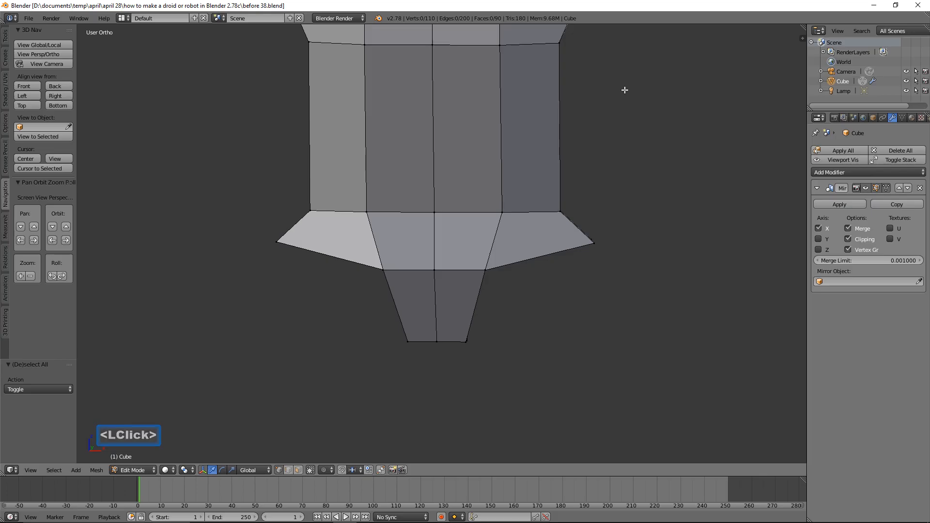
# Step: In edge select mode, select the edge loop around the leg opening, and save the file as "before 39"
pyautogui.keyDown('ctrl'); pyautogui.moveTo(641, 85); pyautogui.dragTo(600, 155, button='middle'); pyautogui.keyUp('ctrl')
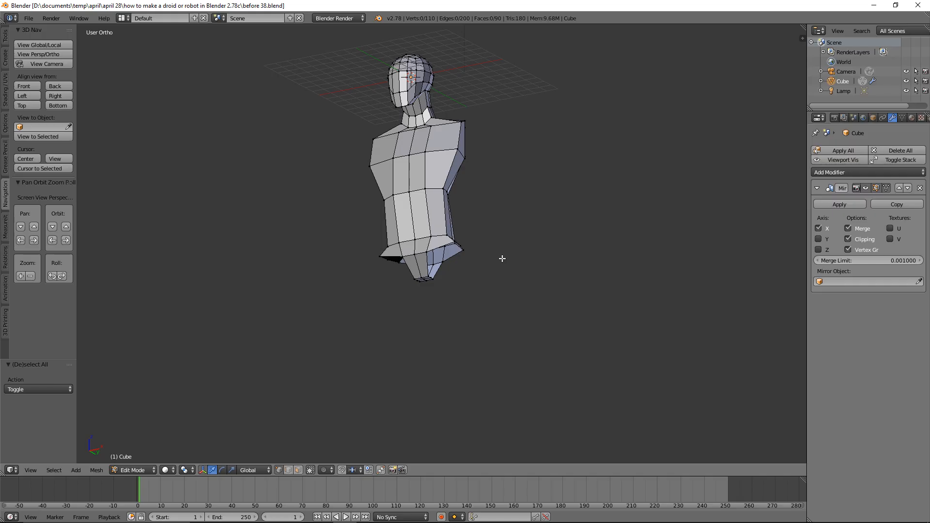
pyautogui.click(289, 470)
pyautogui.press('alt')
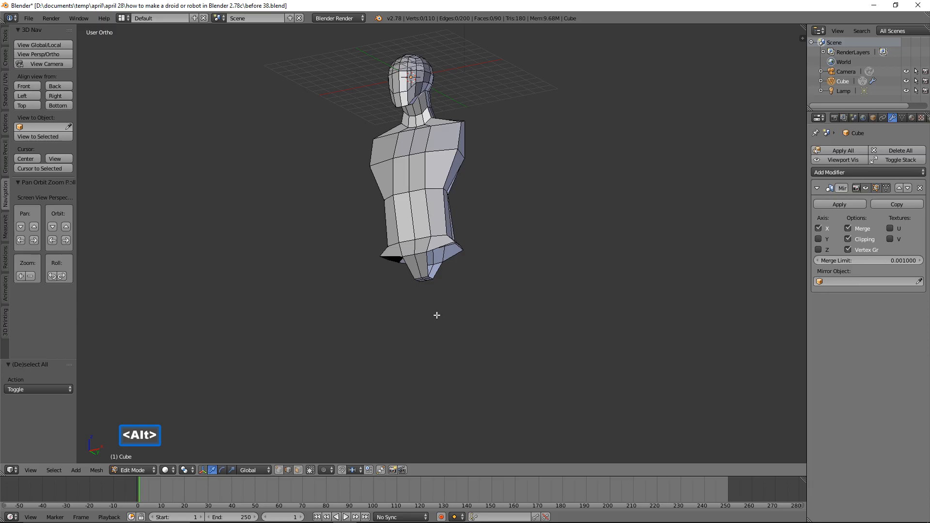
pyautogui.keyDown('alt'); pyautogui.click(430, 250); pyautogui.keyUp('alt')
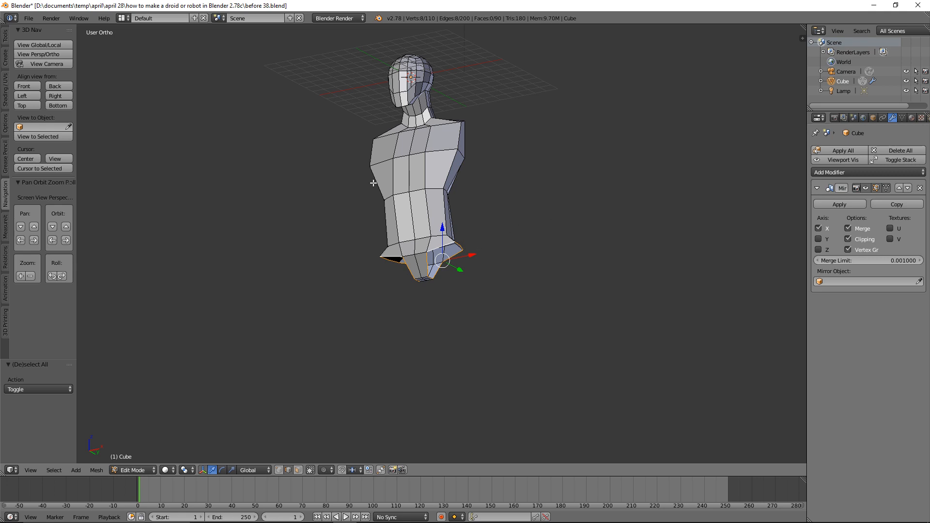
# Step: In front view, extrude the leg-opening loop -2.717 along Z and move the extruded edges 1.014 along X
pyautogui.click(31, 86)
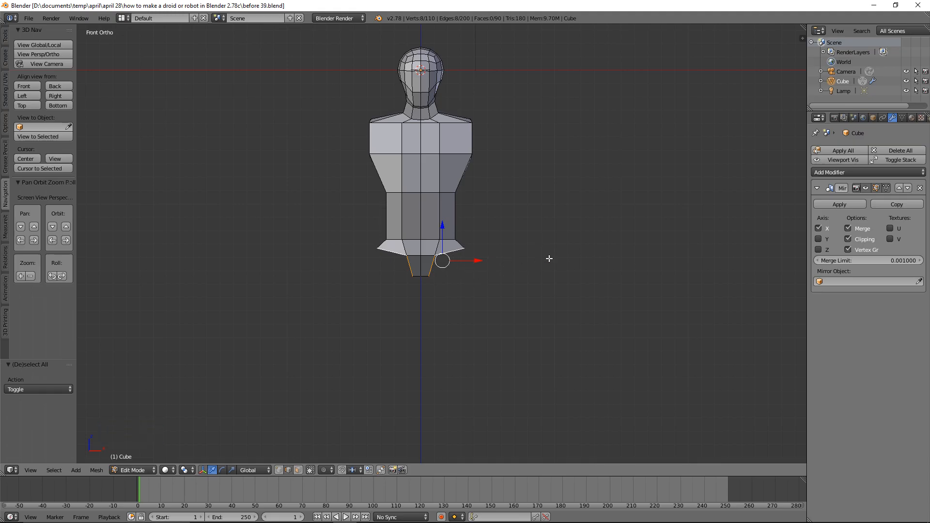
pyautogui.press('e')
pyautogui.press('z')
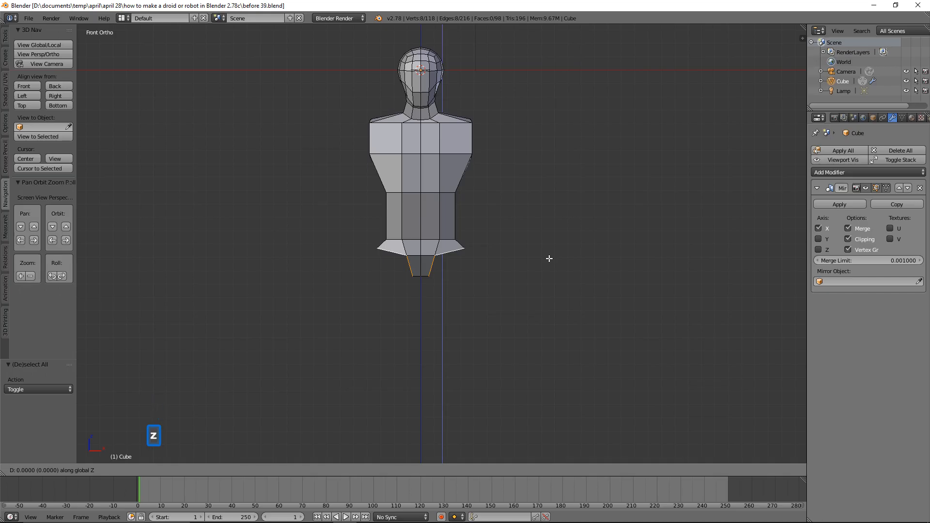
pyautogui.click(549, 295)
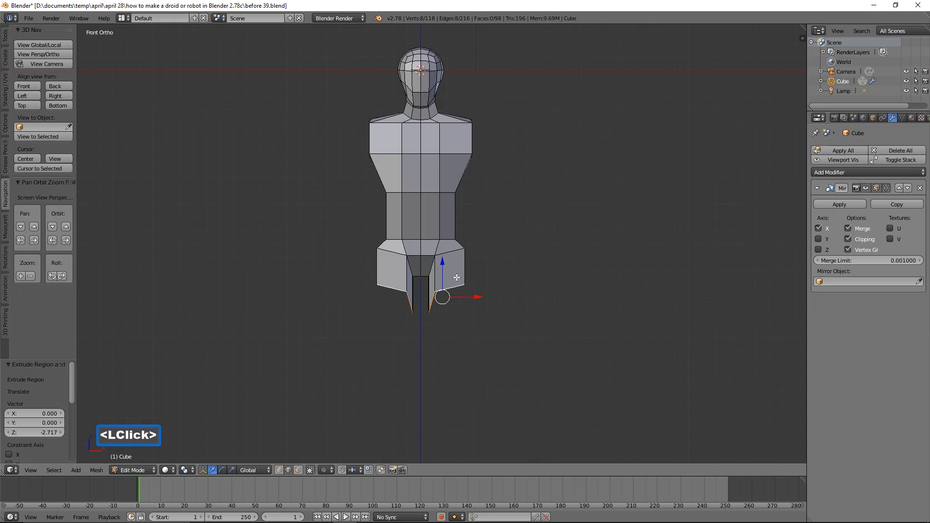
pyautogui.moveTo(478, 295); pyautogui.dragTo(491, 301)
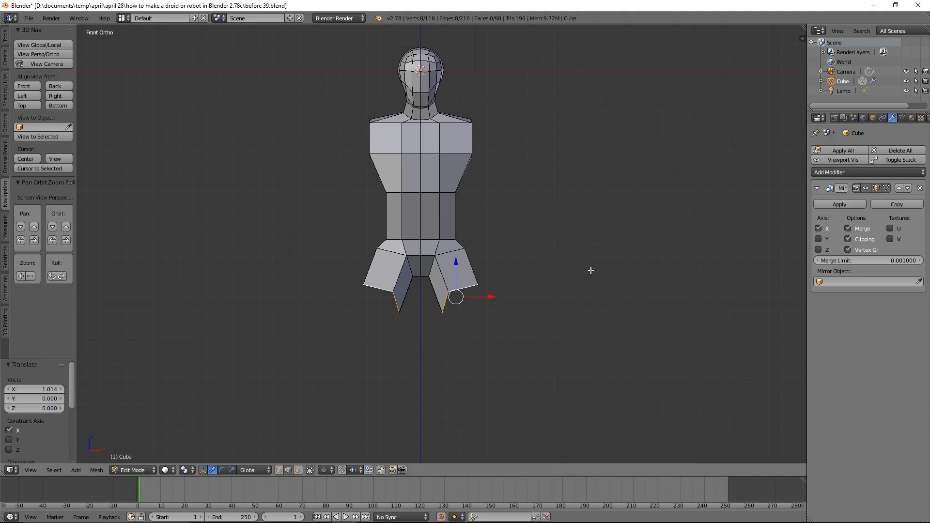
# Step: Flatten the leg's bottom edge loop by scaling it to 0 along Z, and save the file as "before 40"
pyautogui.press('s')
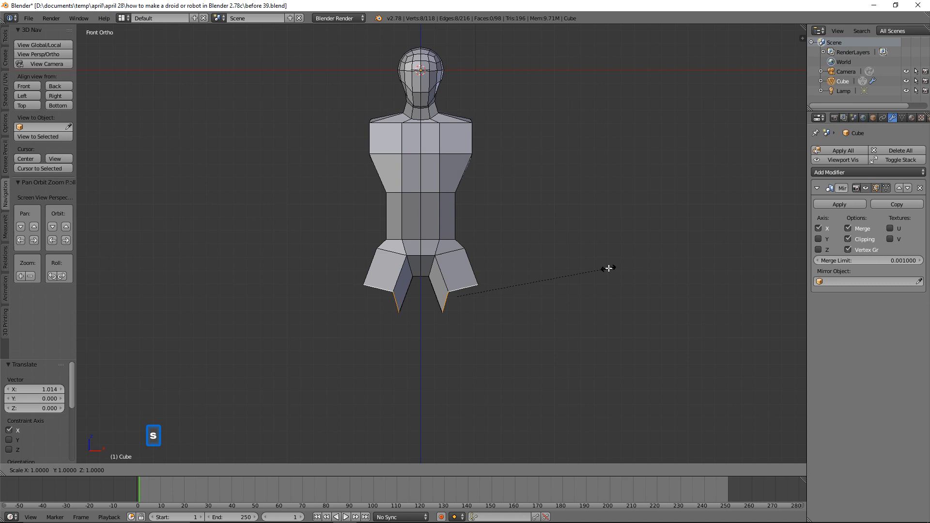
pyautogui.press('z')
pyautogui.press('0')
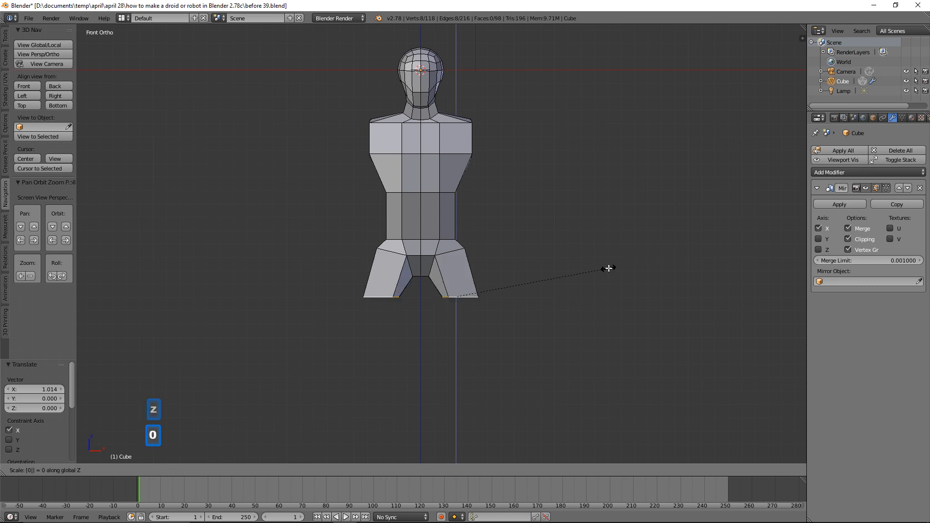
pyautogui.click(609, 268)
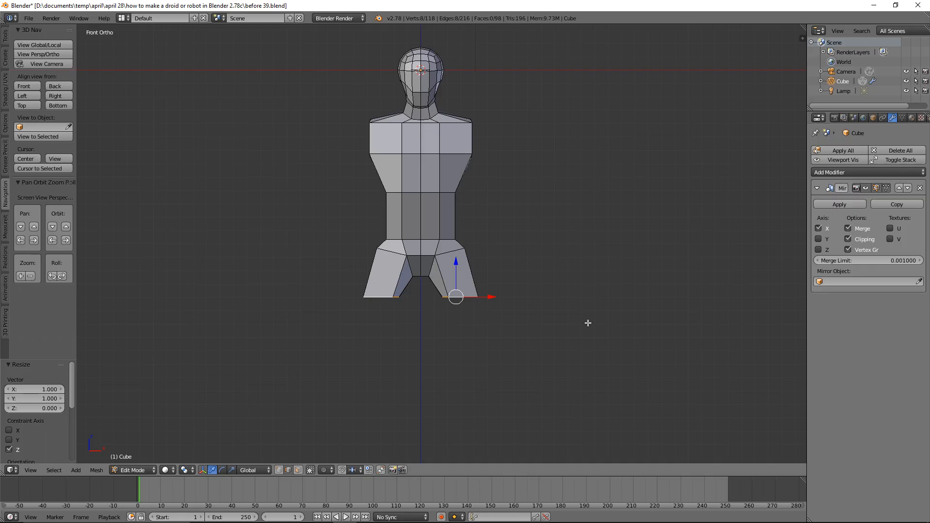
pyautogui.click(557, 204)
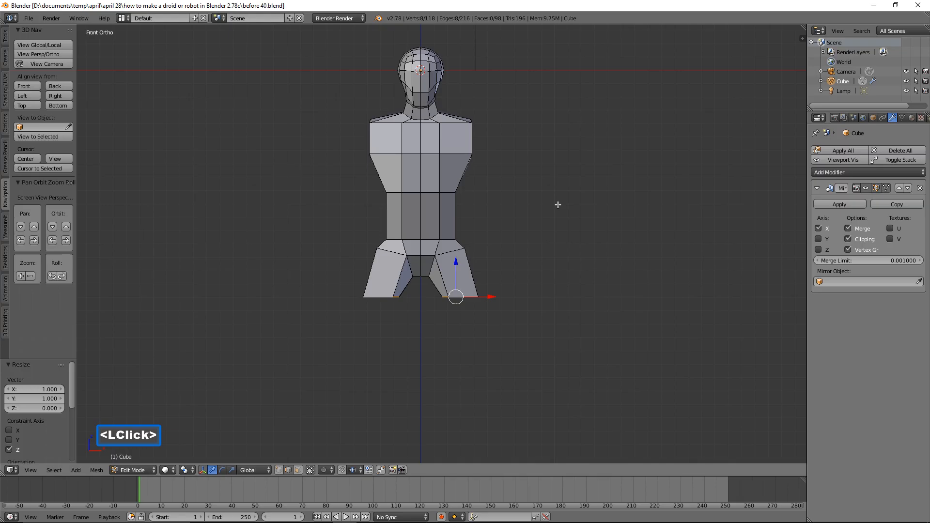
# Step: Save as "before 41" and reshape the leg's bottom edge loop into a circle with LoopTools Circle
pyautogui.moveTo(531, 359); pyautogui.dragTo(507, 298, button='middle')
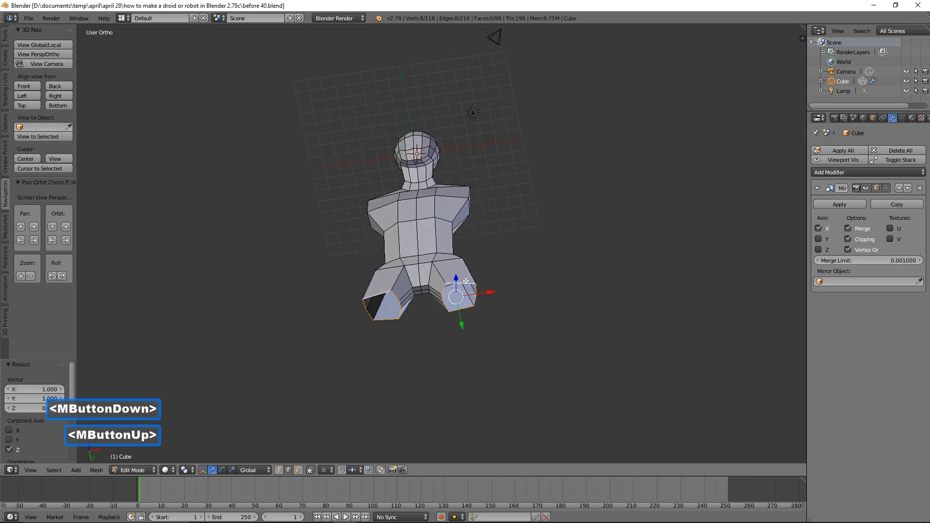
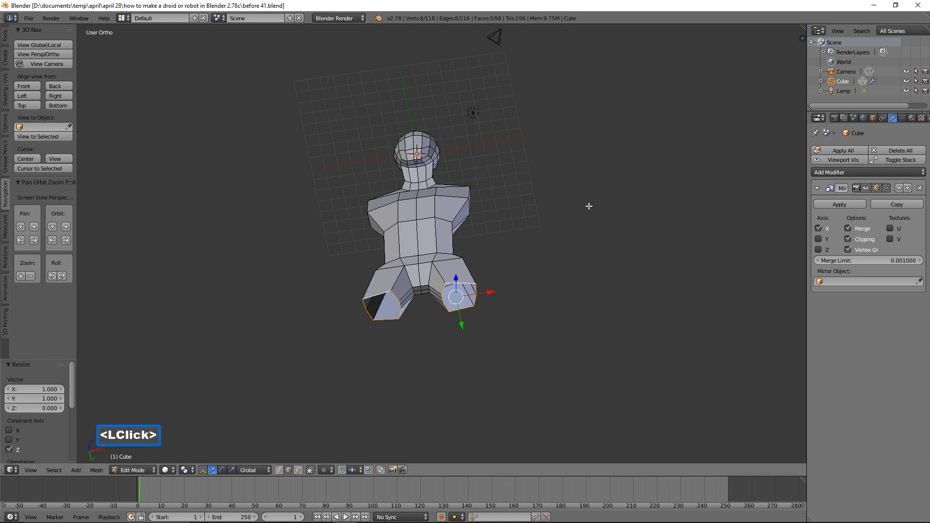
pyautogui.press('w')
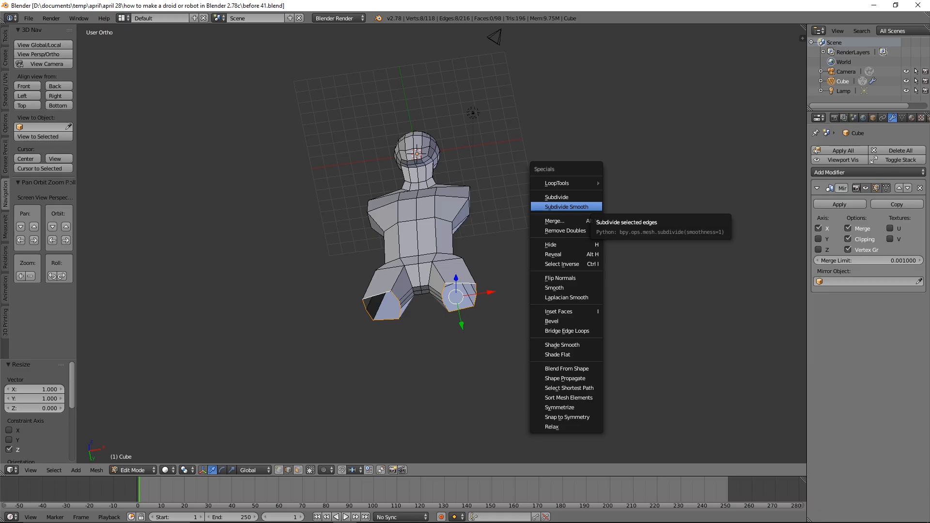
pyautogui.click(585, 182)
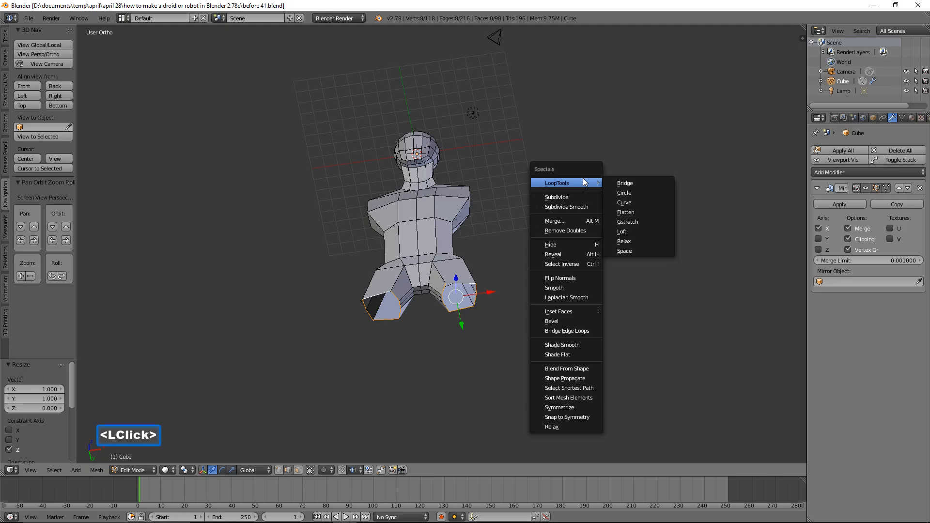
pyautogui.click(635, 193)
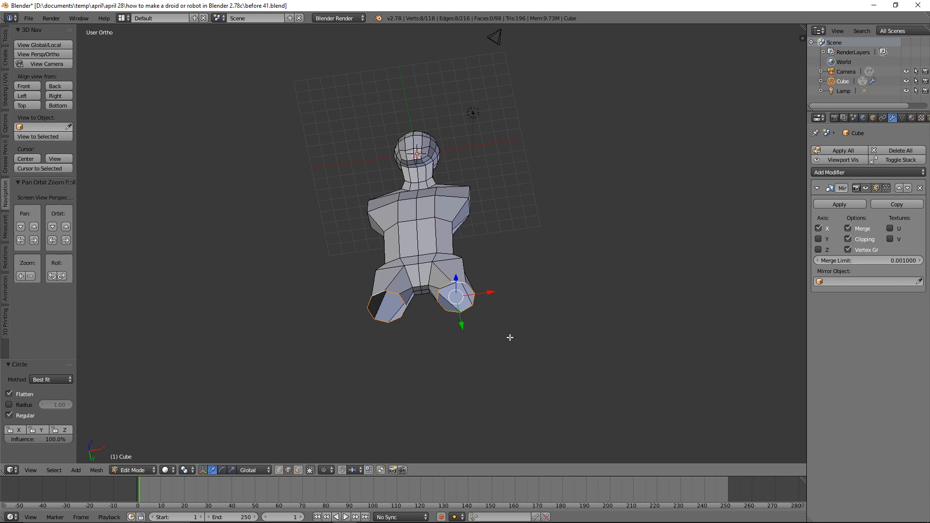
# Step: Save as "before 42" and, viewed from the side, move the circular leg loop -1.159 along Y
pyautogui.moveTo(626, 159); pyautogui.dragTo(541, 251, button='middle')
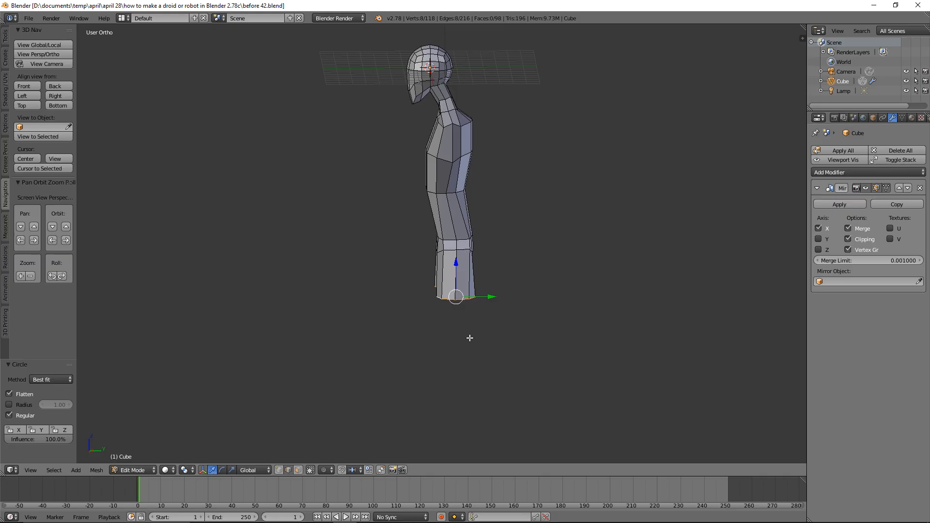
pyautogui.moveTo(496, 311)
pyautogui.mouseDown(button='middle')
pyautogui.moveTo(515, 326)
pyautogui.moveTo(550, 320)
pyautogui.moveTo(493, 318)
pyautogui.mouseUp(button='middle')
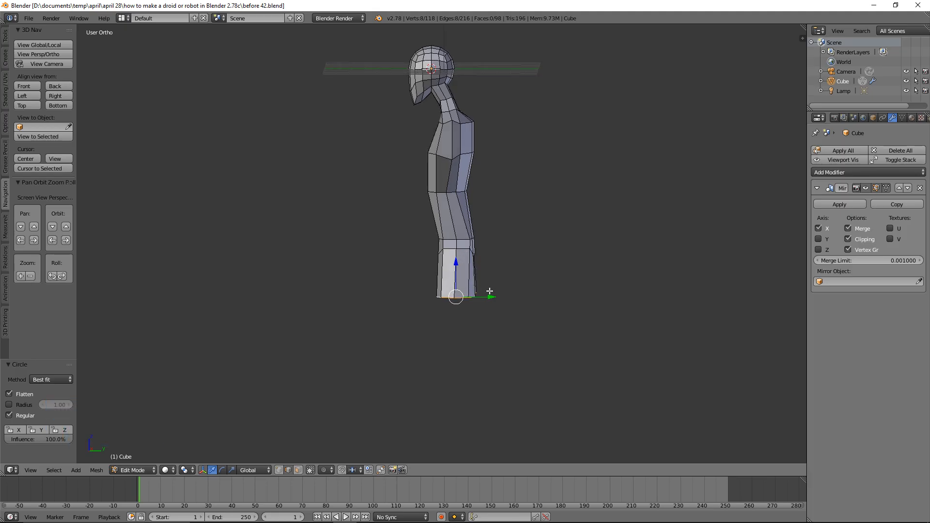
pyautogui.moveTo(490, 296); pyautogui.dragTo(475, 300)
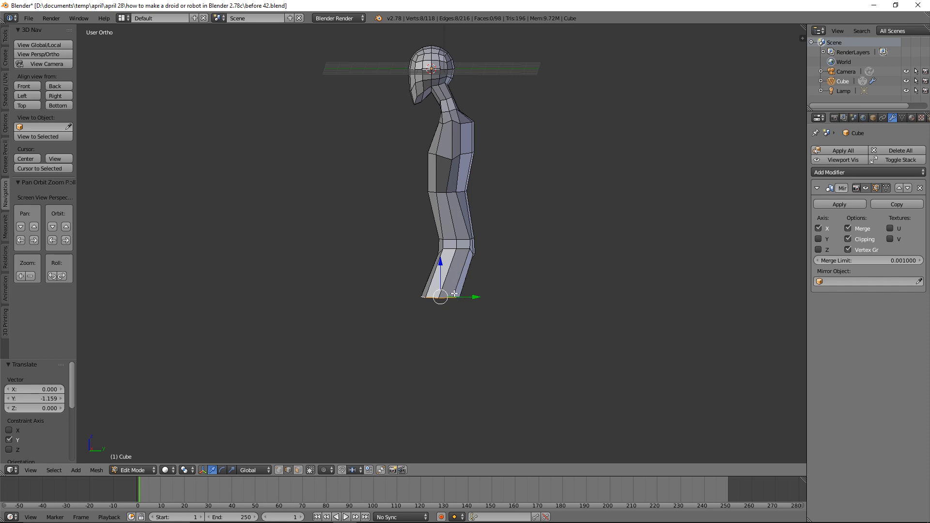
# Step: Extrude the leg's bottom loop -6.122 along Z, and save the file as "before 43"
pyautogui.moveTo(380, 311); pyautogui.dragTo(474, 312, button='middle')
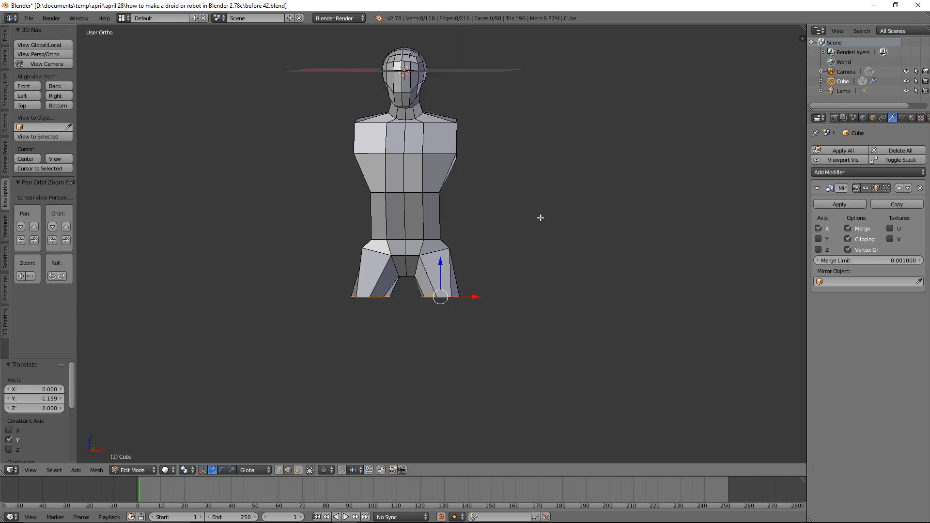
pyautogui.press('e')
pyautogui.press('z')
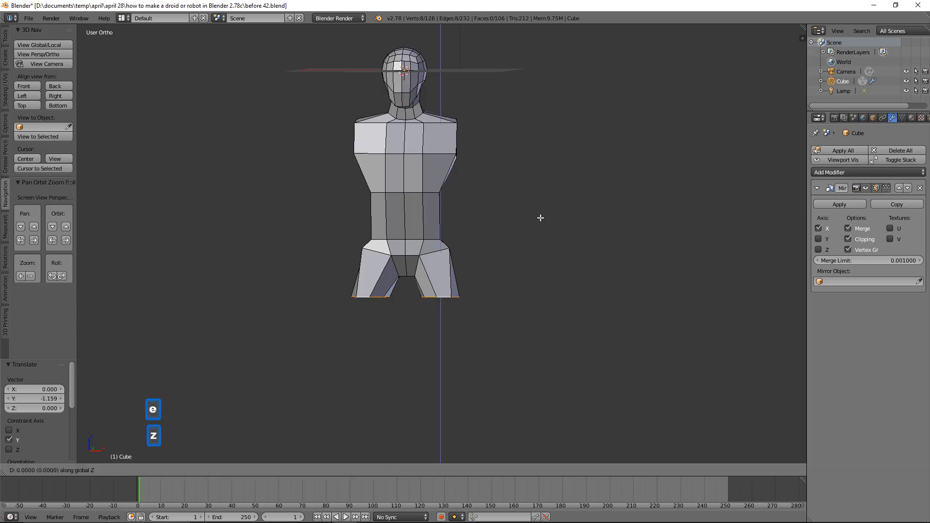
pyautogui.click(555, 300)
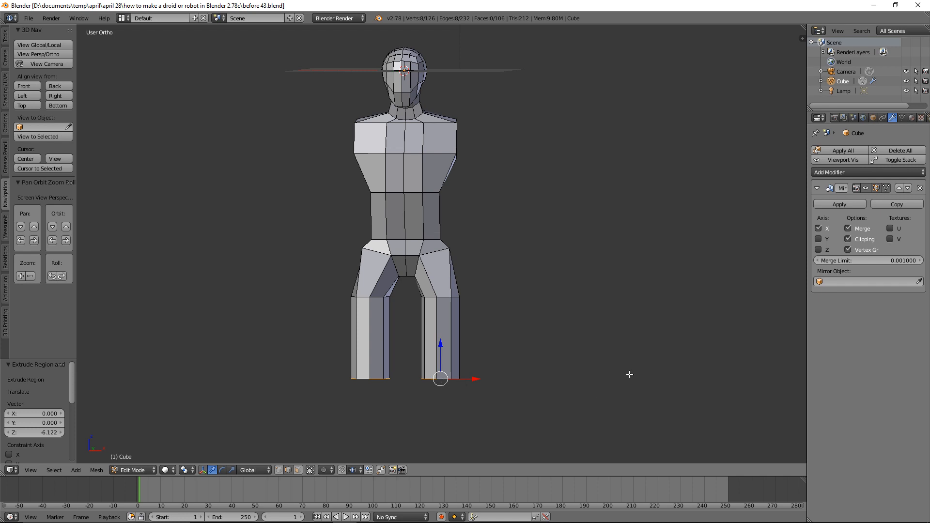
# Step: Taper the leg's bottom loop by scaling it 0.577 along X and 0.657 along Y, and move it 0.943 along Y
pyautogui.press('s')
pyautogui.press('x')
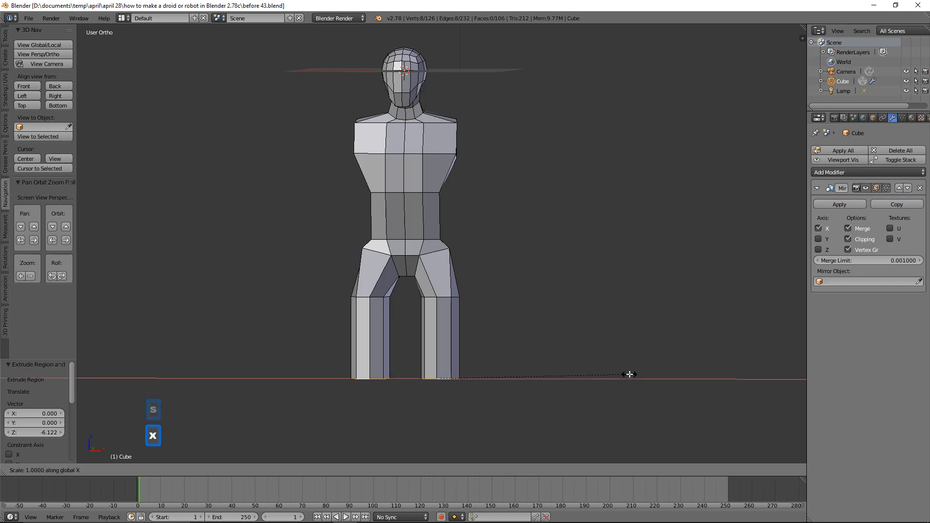
pyautogui.click(550, 377)
pyautogui.moveTo(668, 301); pyautogui.dragTo(480, 356, button='middle')
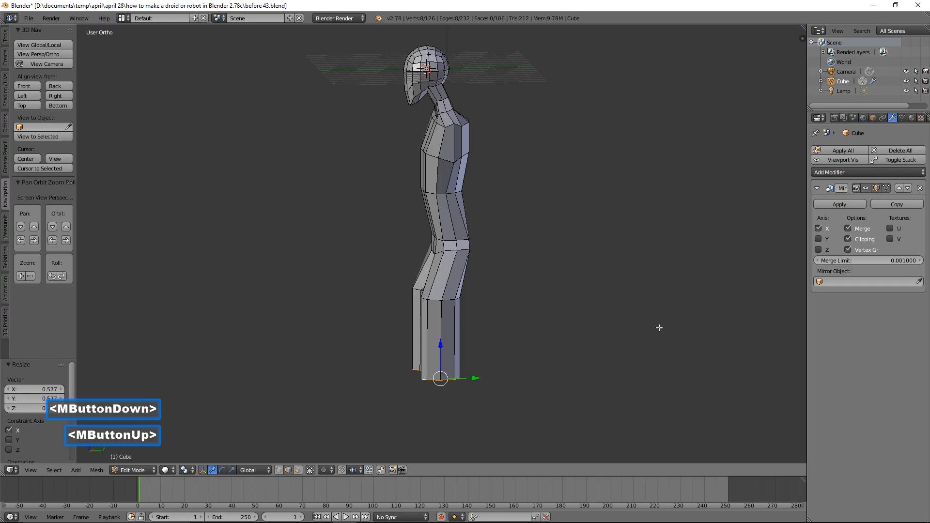
pyautogui.press('s')
pyautogui.press('y')
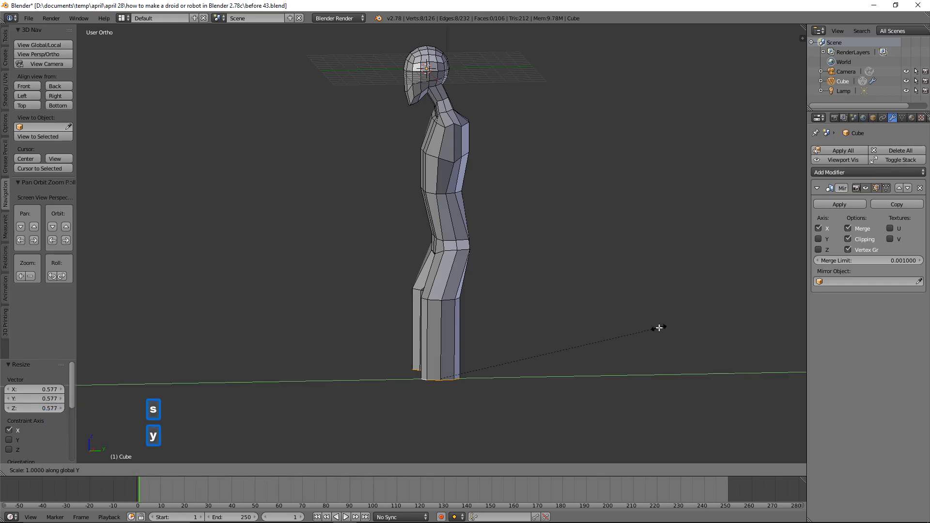
pyautogui.click(582, 338)
pyautogui.moveTo(555, 367); pyautogui.dragTo(538, 359, button='middle')
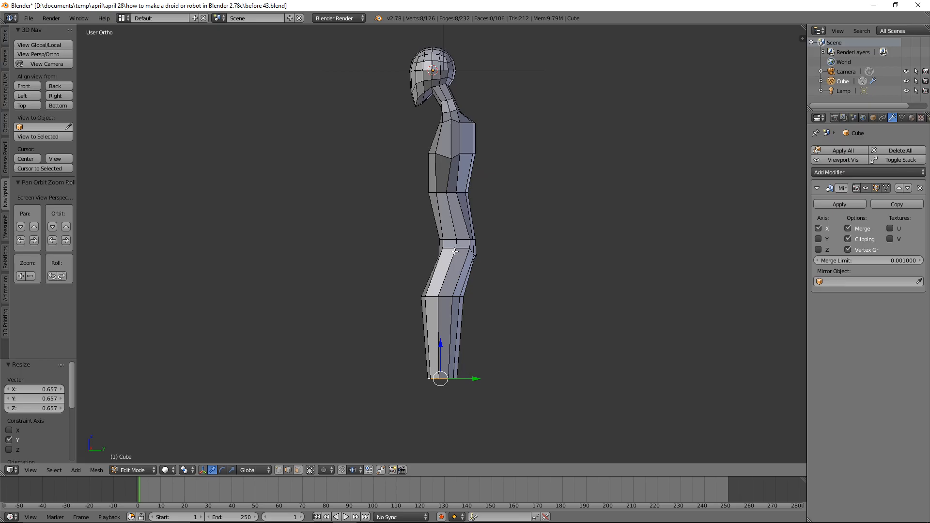
pyautogui.moveTo(474, 378); pyautogui.dragTo(484, 378)
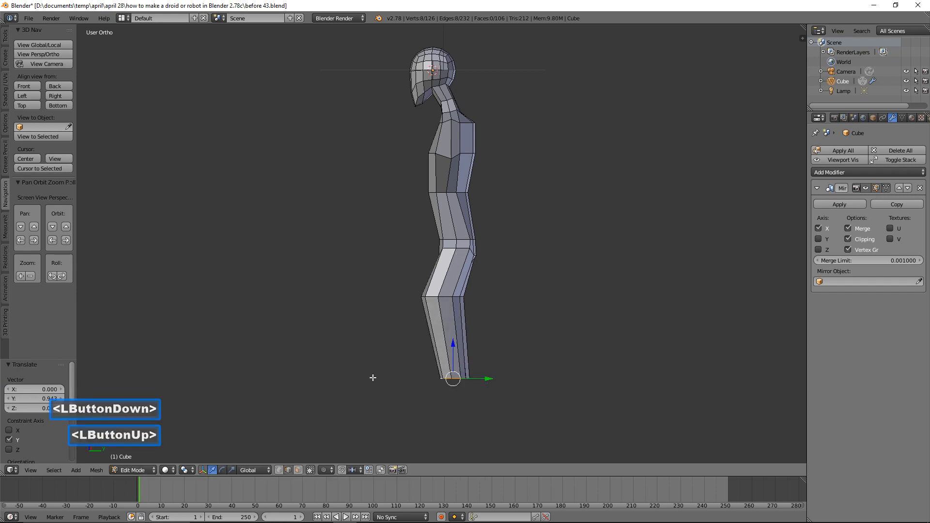
# Step: Extrude the tapered leg loop a short -1.703 along Z, and save the file as "before 44"
pyautogui.moveTo(328, 356); pyautogui.dragTo(429, 353, button='middle')
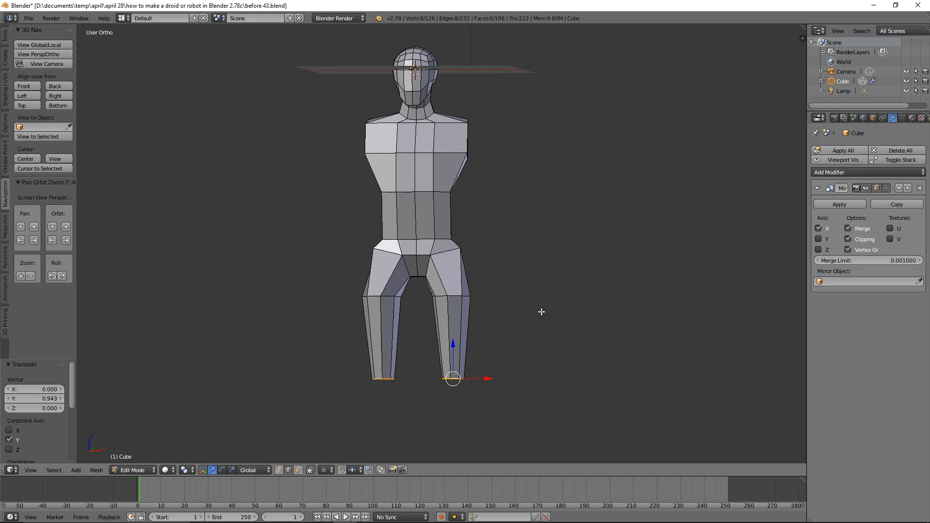
pyautogui.press('e')
pyautogui.press('z')
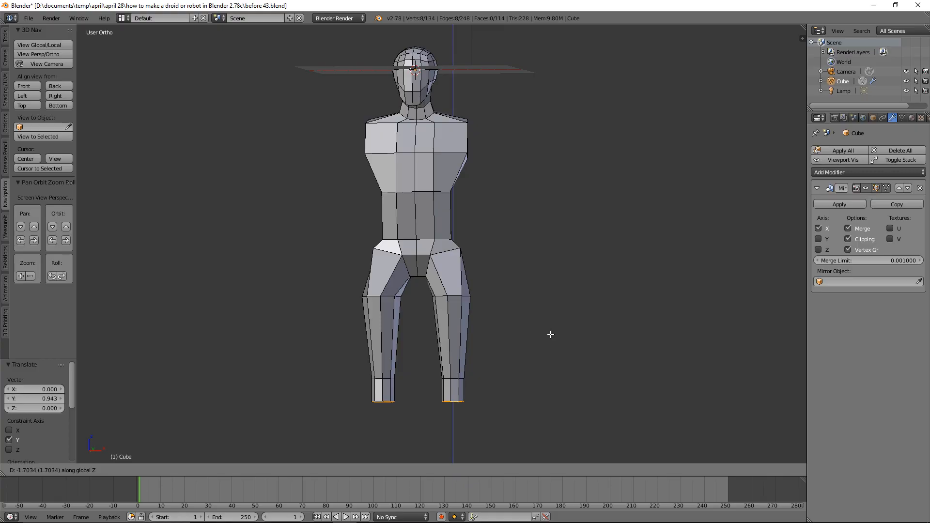
pyautogui.click(551, 335)
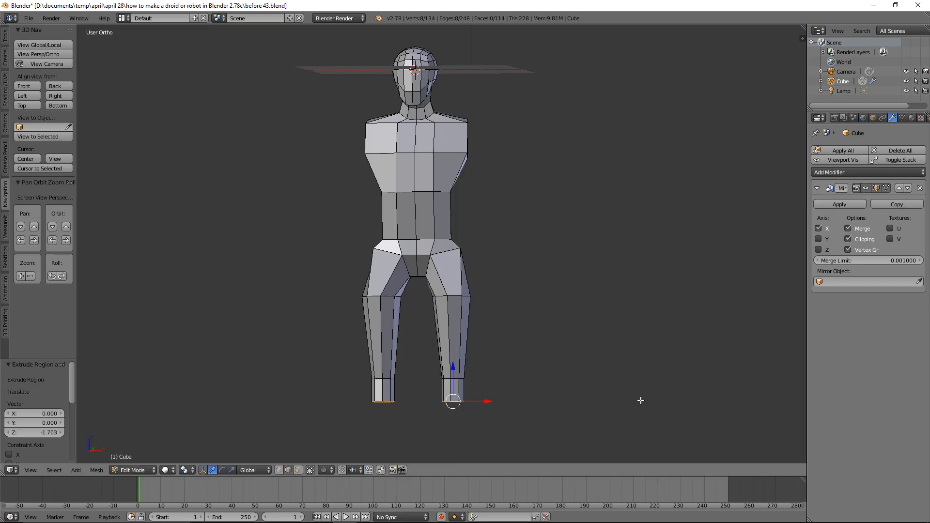
pyautogui.click(602, 252)
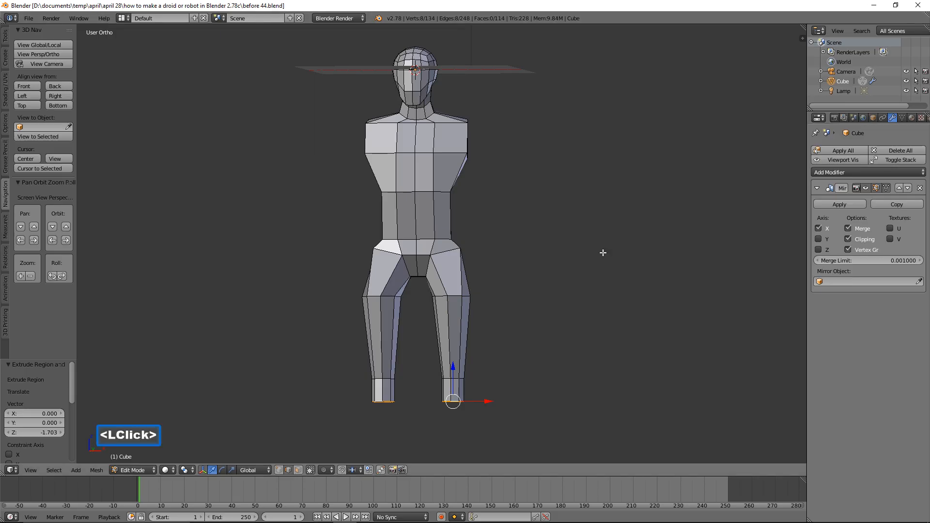
# Step: Angle the short lowest leg segment backward by moving its bottom loop 1.015 along Y
pyautogui.moveTo(635, 251); pyautogui.dragTo(545, 262, button='middle')
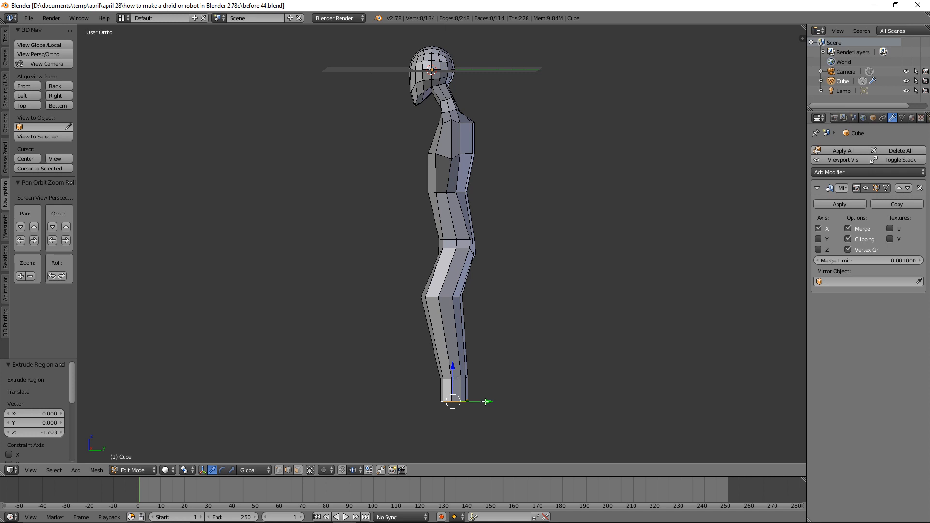
pyautogui.moveTo(489, 405); pyautogui.dragTo(503, 404)
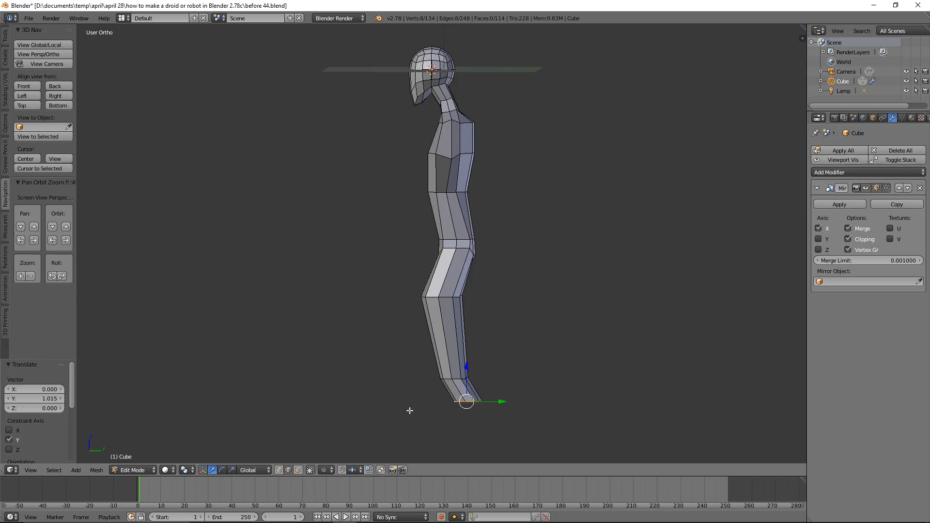
pyautogui.moveTo(296, 349); pyautogui.dragTo(402, 345, button='middle')
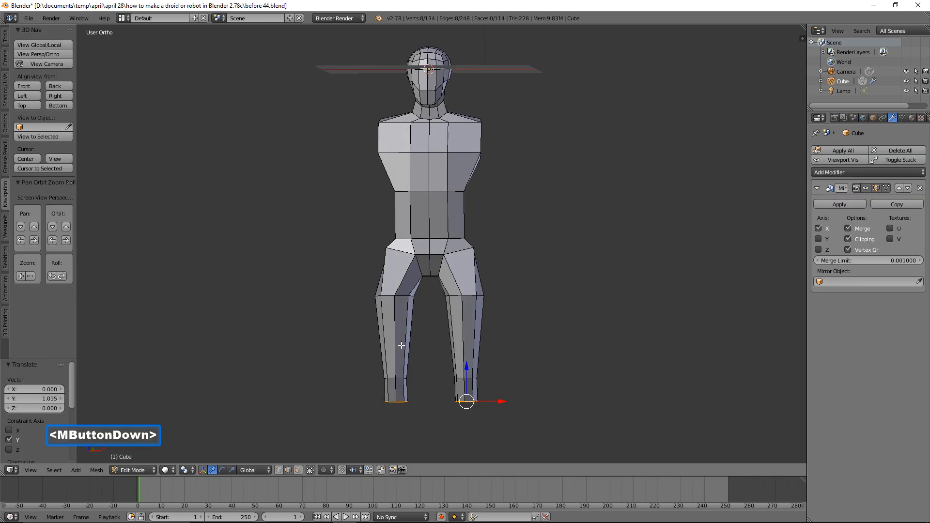
pyautogui.keyDown('ctrl'); pyautogui.moveTo(612, 388); pyautogui.dragTo(620, 365, button='middle'); pyautogui.keyUp('ctrl')
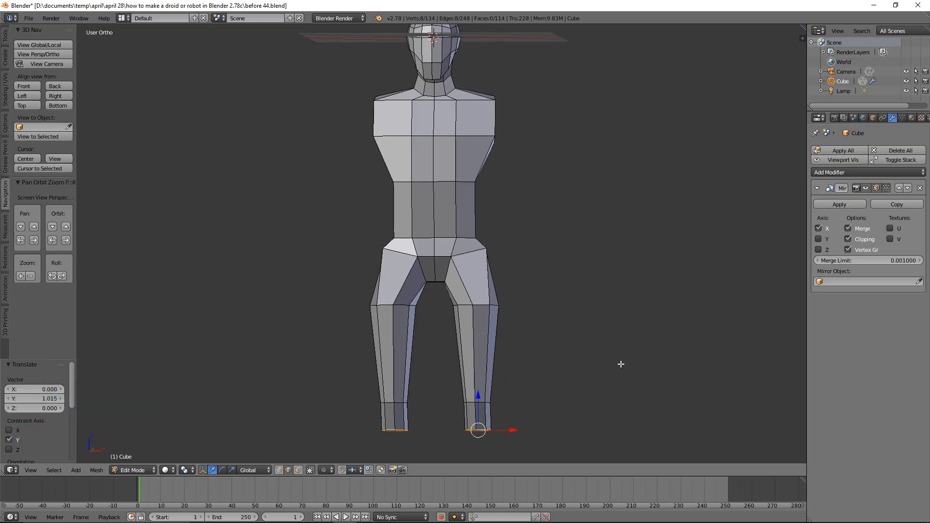
# Step: Extrude the leg's bottom loop -2.728 along Z and widen it by scaling 2.218 along X
pyautogui.keyDown('shift'); pyautogui.moveTo(620, 365); pyautogui.dragTo(624, 254, button='middle'); pyautogui.keyUp('shift')
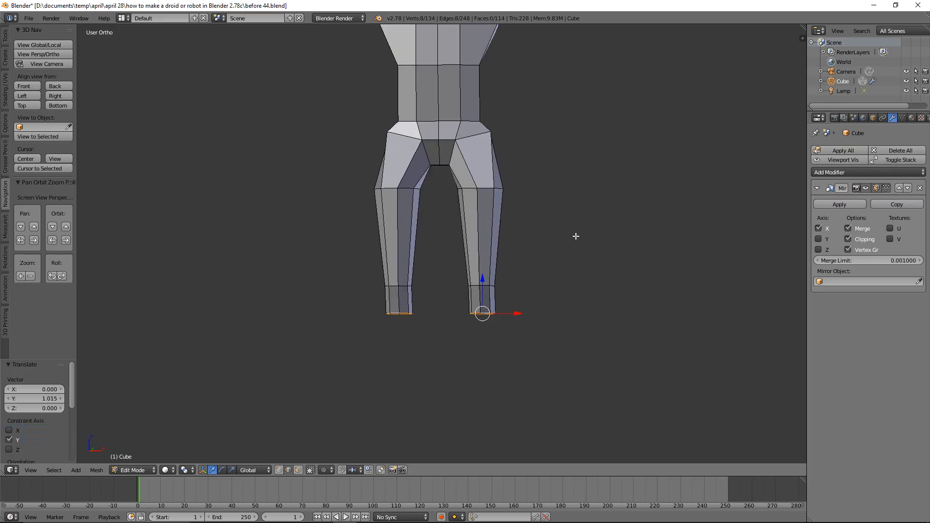
pyautogui.press('e')
pyautogui.press('z')
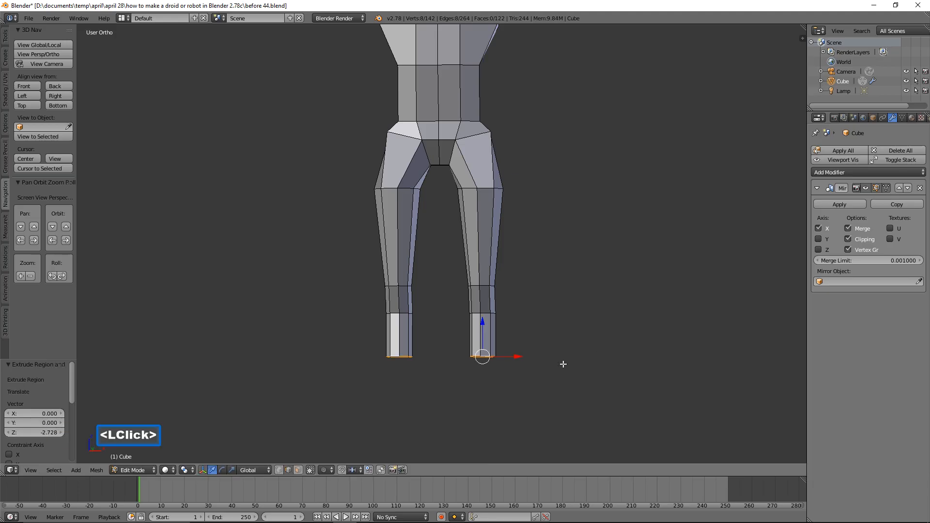
pyautogui.press('s')
pyautogui.press('x')
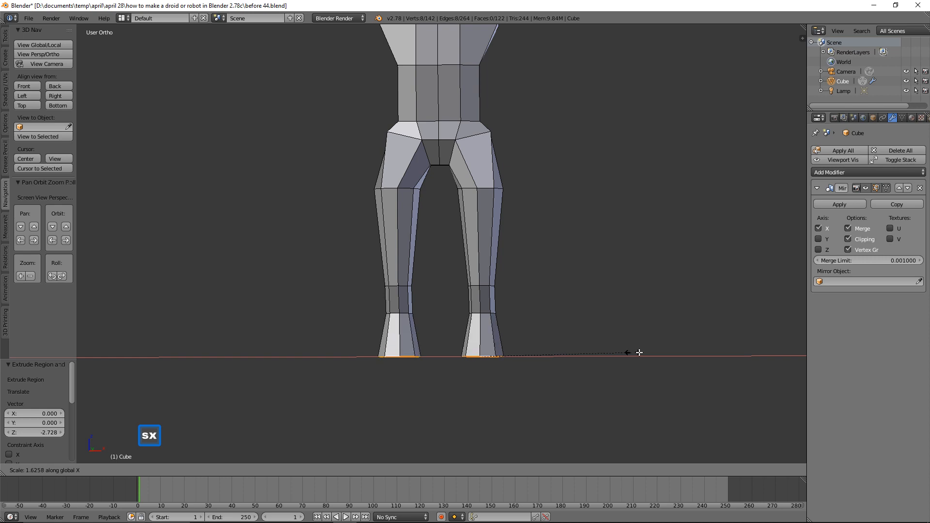
pyautogui.click(687, 356)
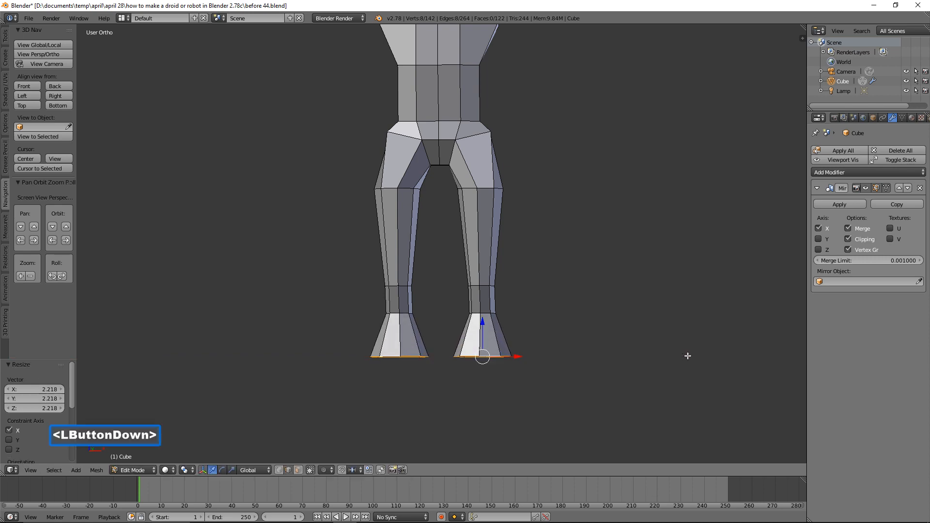
# Step: Flare the leg's bottom loop by scaling it 2.149 along Y, and move it 1.597 along Y
pyautogui.moveTo(687, 353); pyautogui.dragTo(606, 325, button='middle')
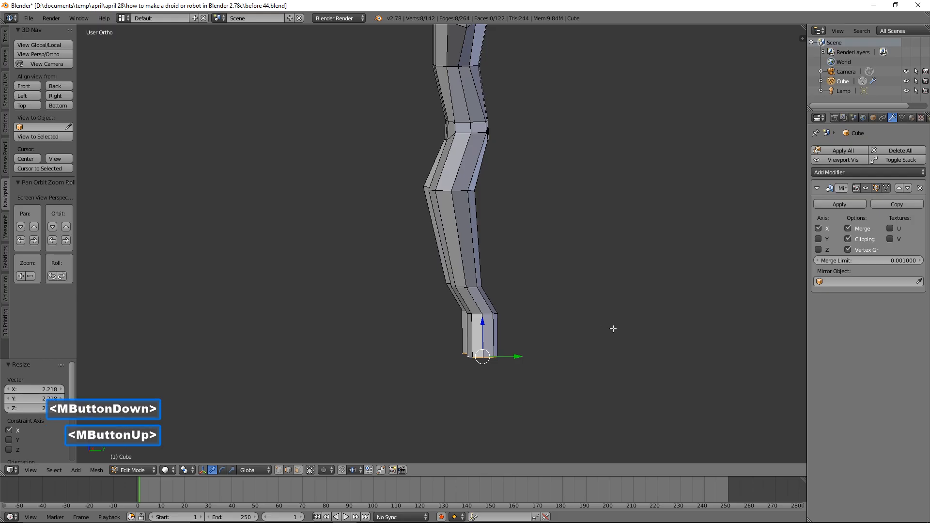
pyautogui.press('s')
pyautogui.press('y')
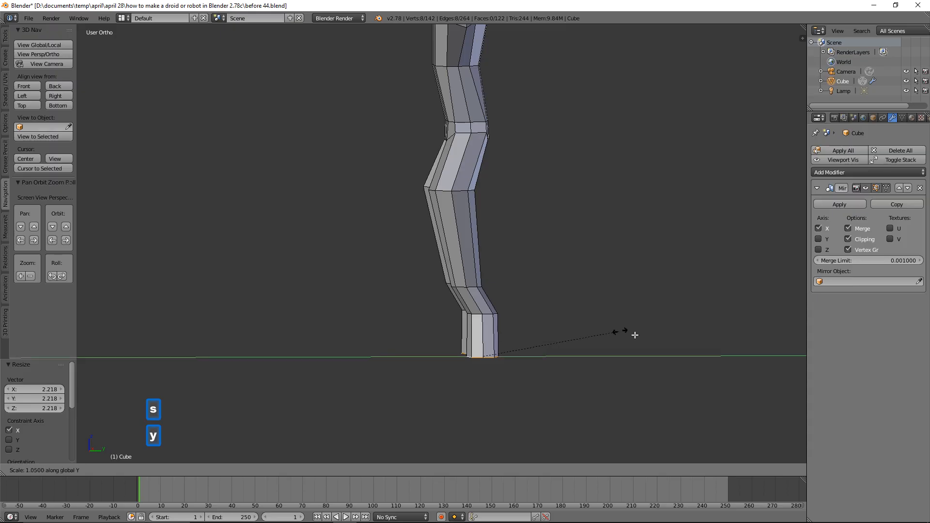
pyautogui.click(769, 340)
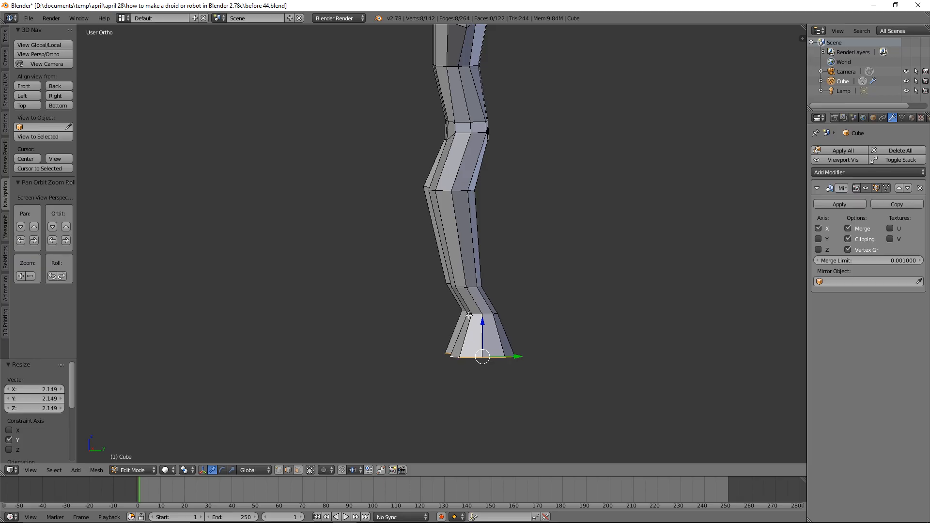
pyautogui.moveTo(521, 357); pyautogui.dragTo(544, 357)
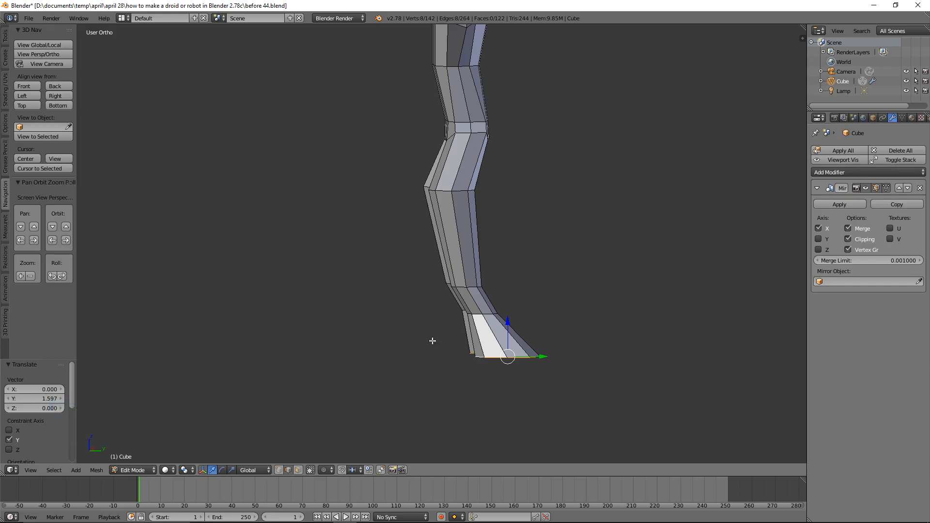
pyautogui.moveTo(374, 360); pyautogui.dragTo(461, 357, button='middle')
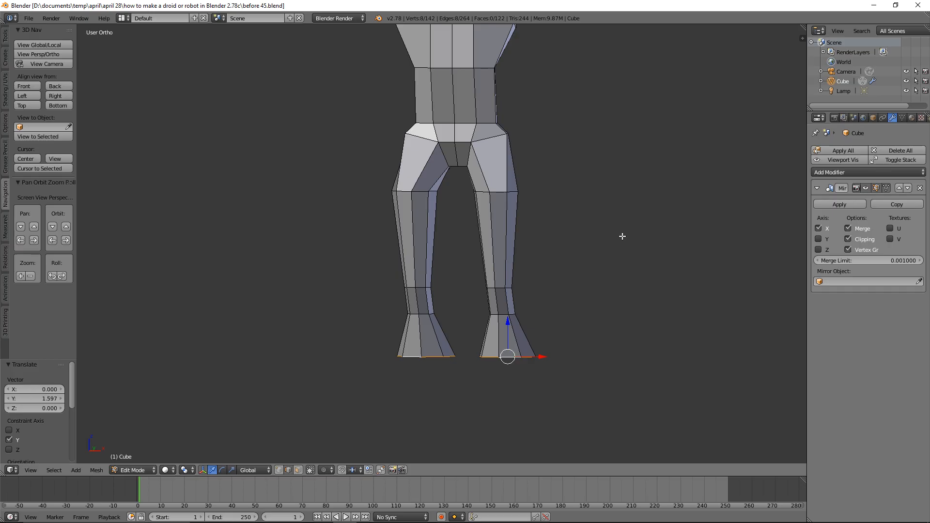
# Step: Extrude the flared bottom loop -5.281 along Z to form the lower leg
pyautogui.moveTo(575, 285); pyautogui.dragTo(584, 288, button='middle')
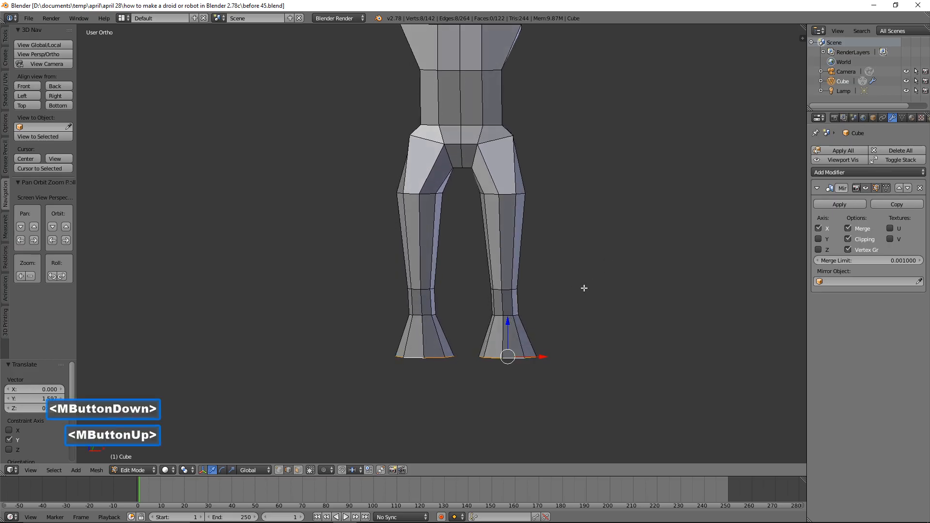
pyautogui.keyDown('ctrl'); pyautogui.moveTo(614, 237); pyautogui.dragTo(606, 266, button='middle'); pyautogui.keyUp('ctrl')
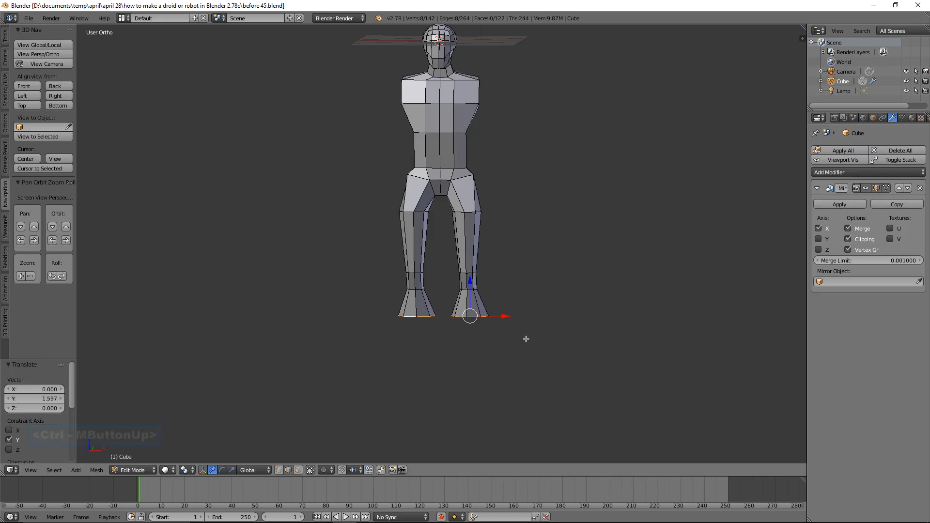
pyautogui.press('e')
pyautogui.press('z')
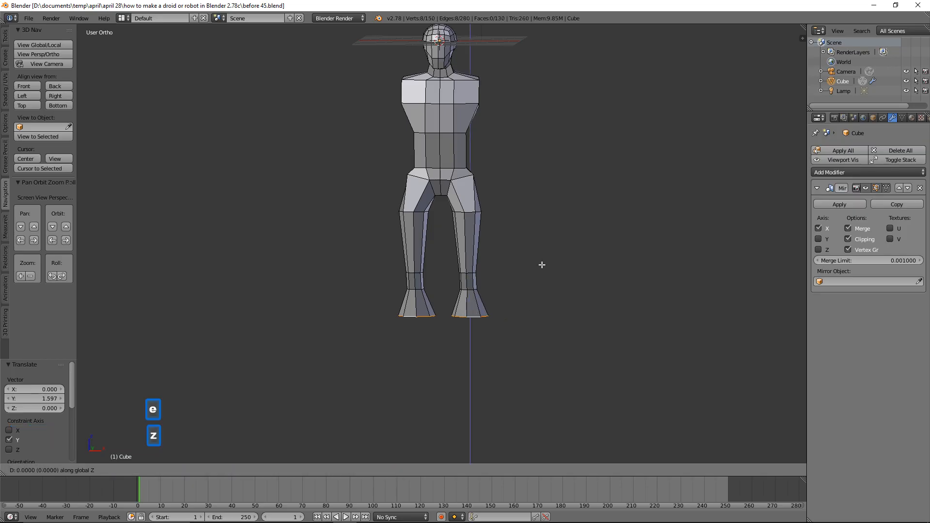
pyautogui.click(549, 317)
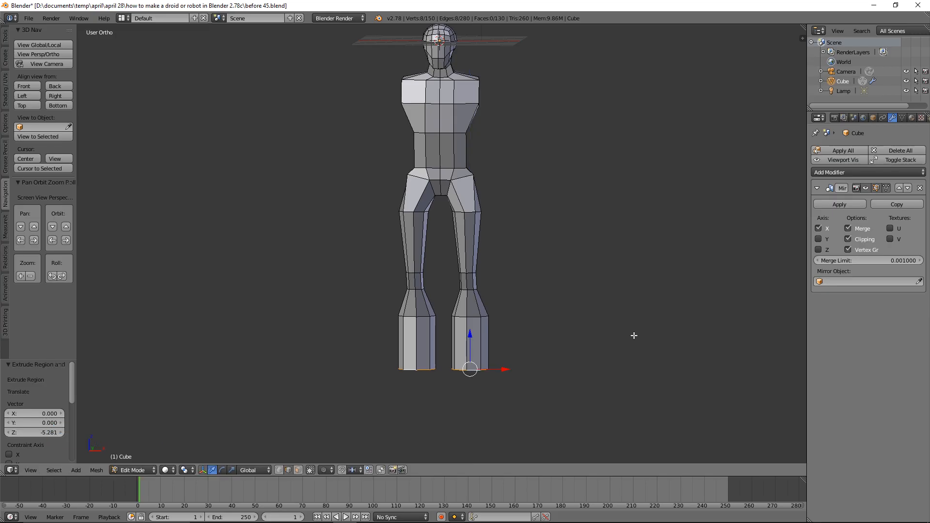
# Step: Taper the lower leg's bottom loop by scaling it 0.450 along X and 0.431 along Y, and raise it 0.960 along Z
pyautogui.press('s')
pyautogui.press('x')
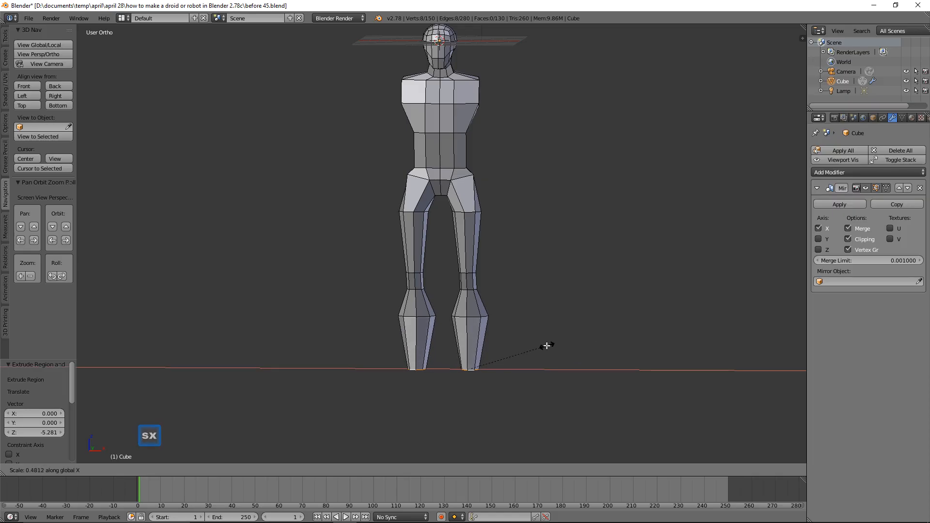
pyautogui.click(546, 345)
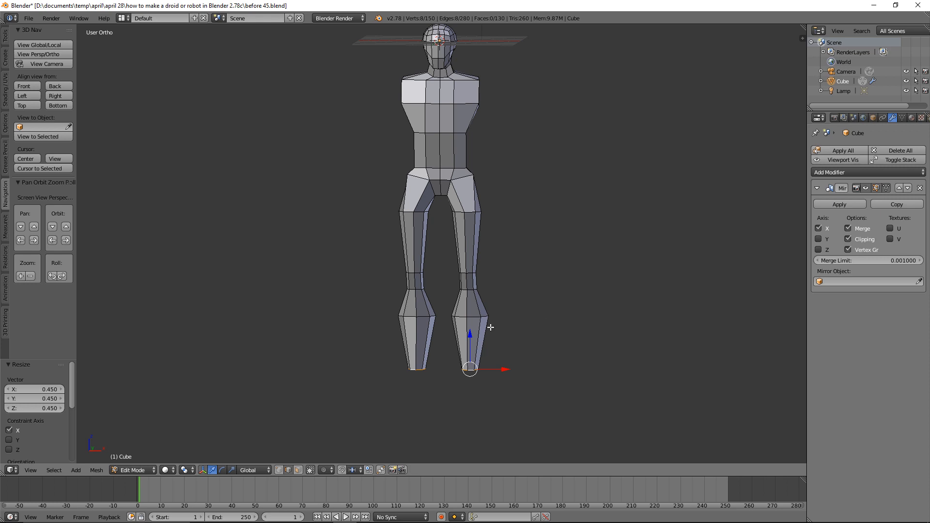
pyautogui.moveTo(468, 337); pyautogui.dragTo(464, 325)
pyautogui.moveTo(659, 251); pyautogui.dragTo(552, 264, button='middle')
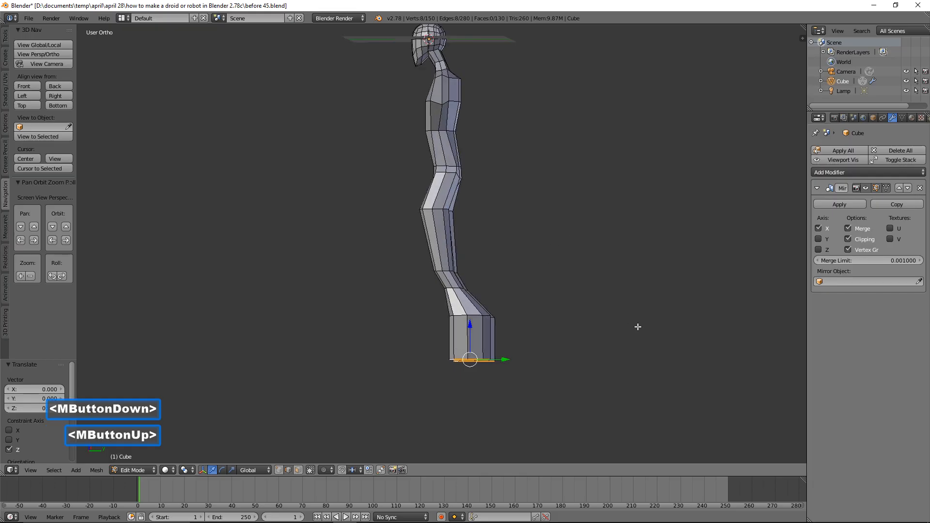
pyautogui.press('s')
pyautogui.press('y')
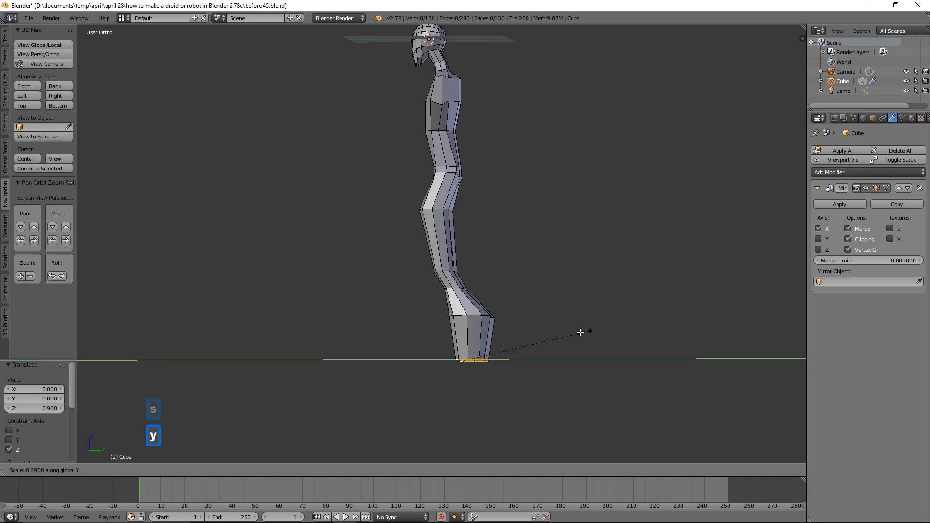
pyautogui.click(539, 334)
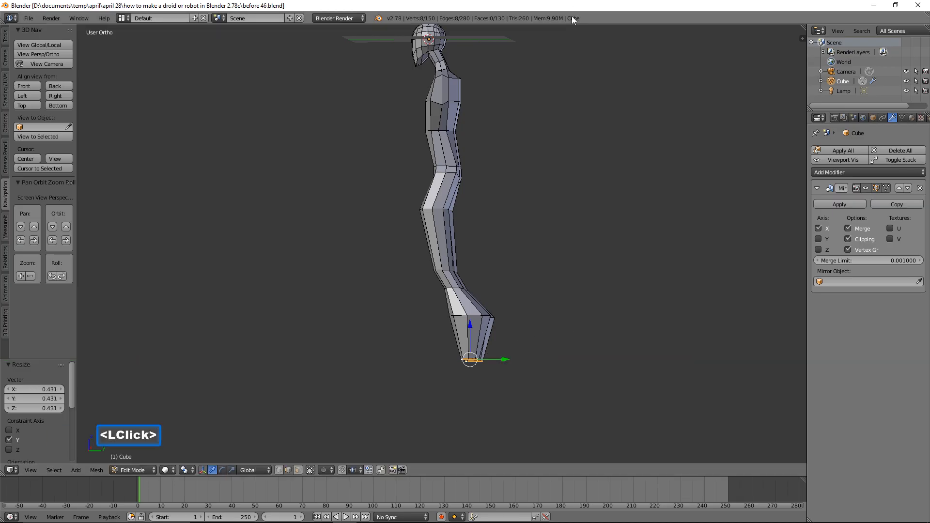
# Step: Extrude the tapered bottom loop -1.680 along Z to form a short ankle segment
pyautogui.moveTo(373, 364); pyautogui.dragTo(482, 370, button='middle')
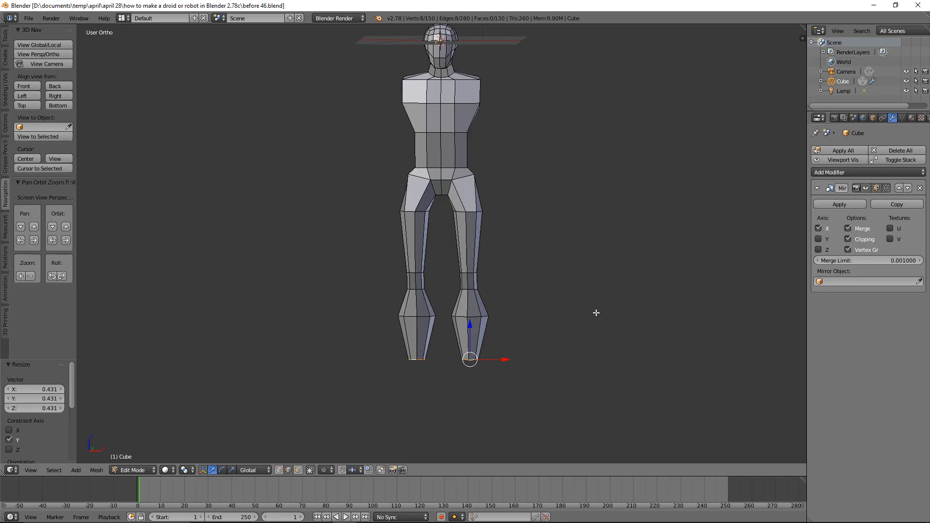
pyautogui.press('e')
pyautogui.press('z')
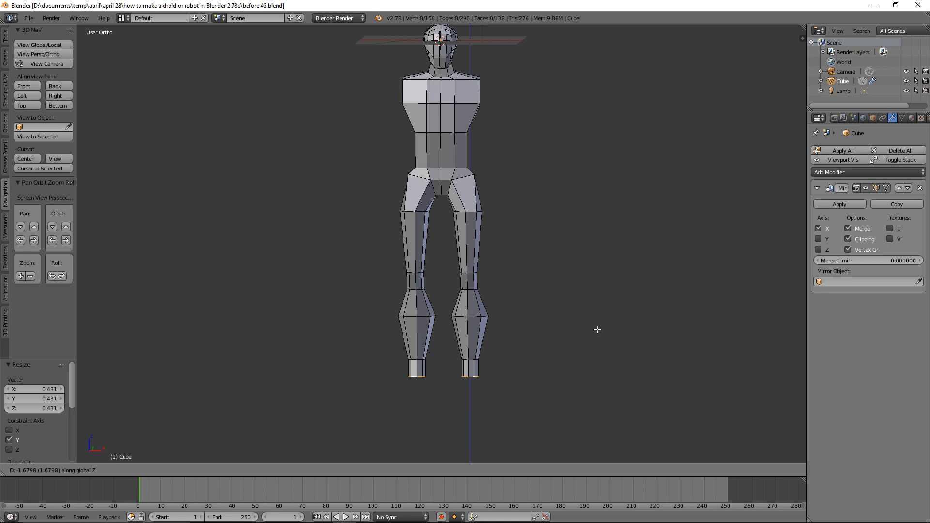
pyautogui.click(597, 330)
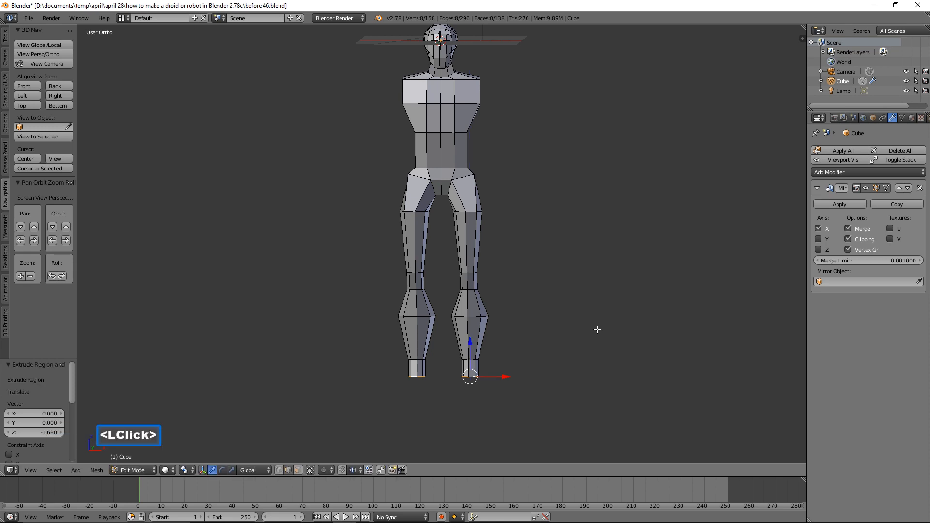
# Step: Select only the two adjacent front edges of the ankle's bottom loop, and save the file as "before 48"
pyautogui.keyDown('ctrl'); pyautogui.moveTo(588, 364); pyautogui.dragTo(582, 294, button='middle'); pyautogui.keyUp('ctrl')
pyautogui.keyDown('shift'); pyautogui.moveTo(625, 353); pyautogui.dragTo(596, 230, button='middle'); pyautogui.keyUp('shift')
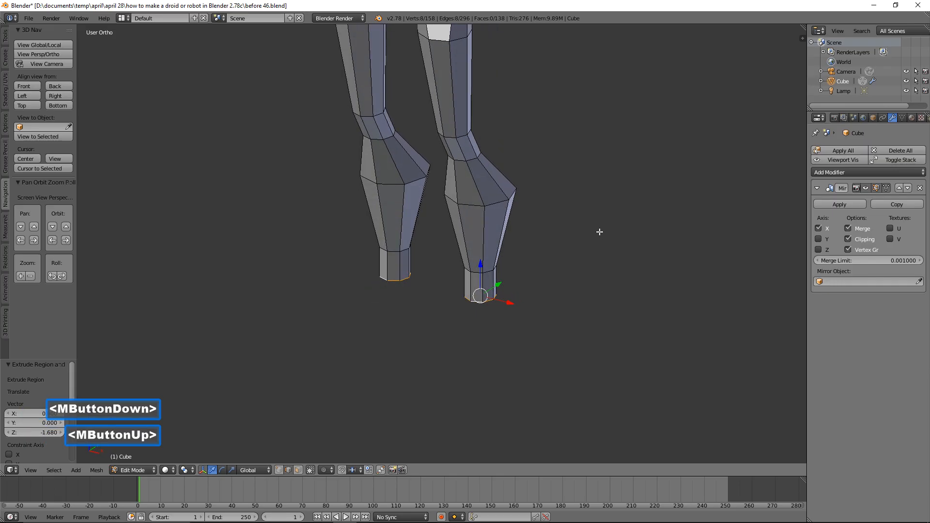
pyautogui.press('a')
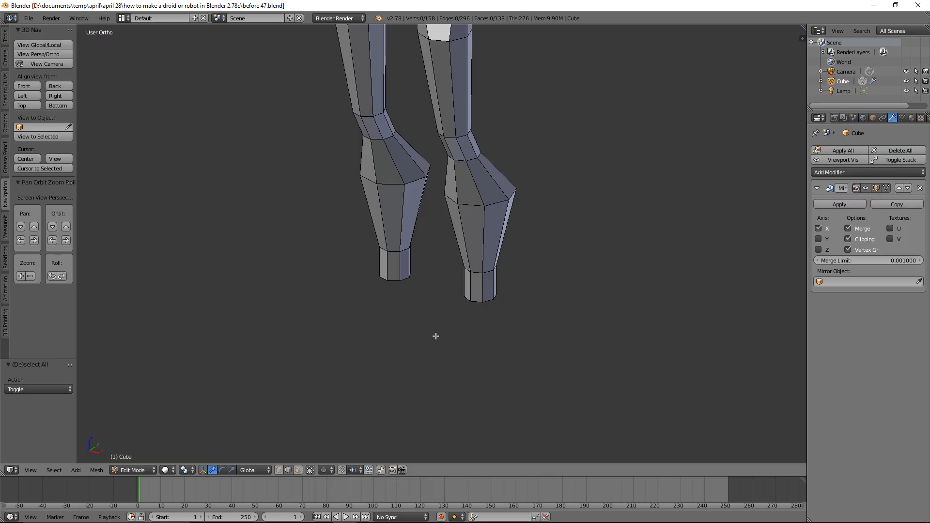
pyautogui.click(464, 295)
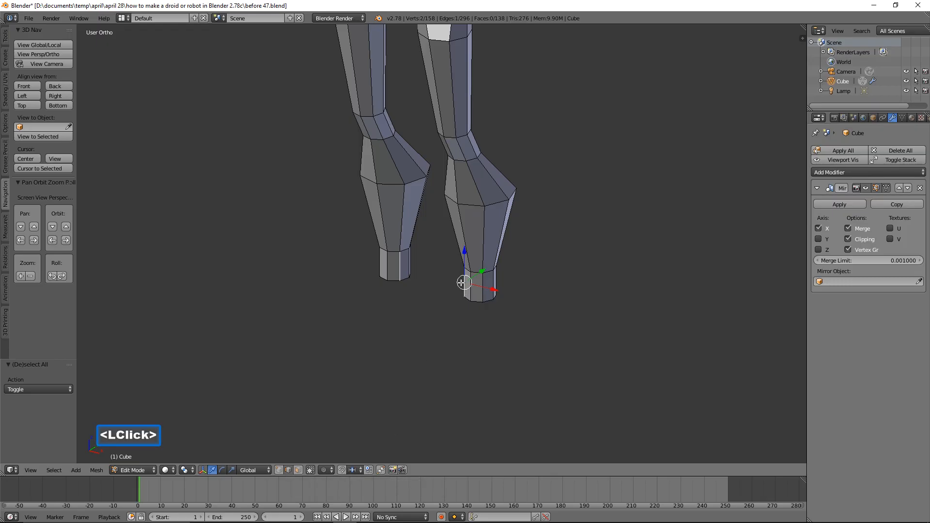
pyautogui.click(465, 295)
pyautogui.keyDown('ctrl'); pyautogui.moveTo(507, 342); pyautogui.dragTo(524, 251, button='middle'); pyautogui.keyUp('ctrl')
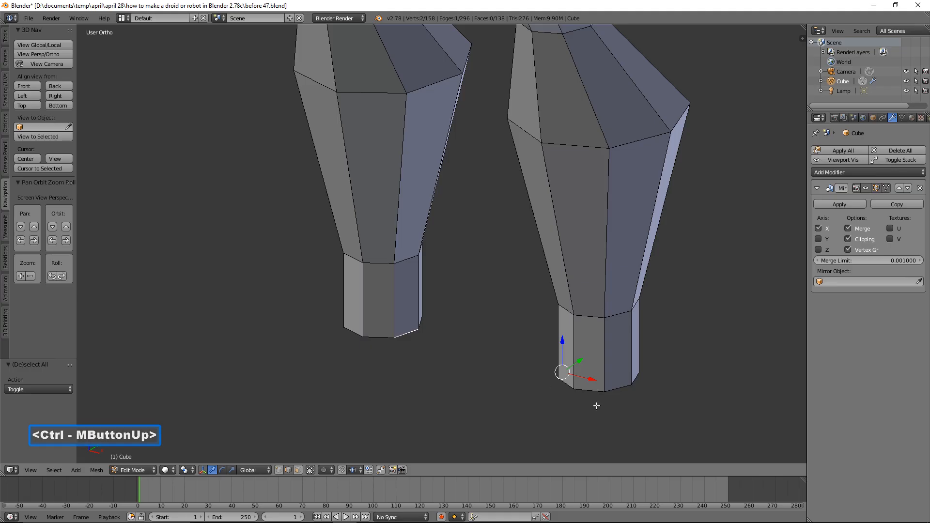
pyautogui.press('a')
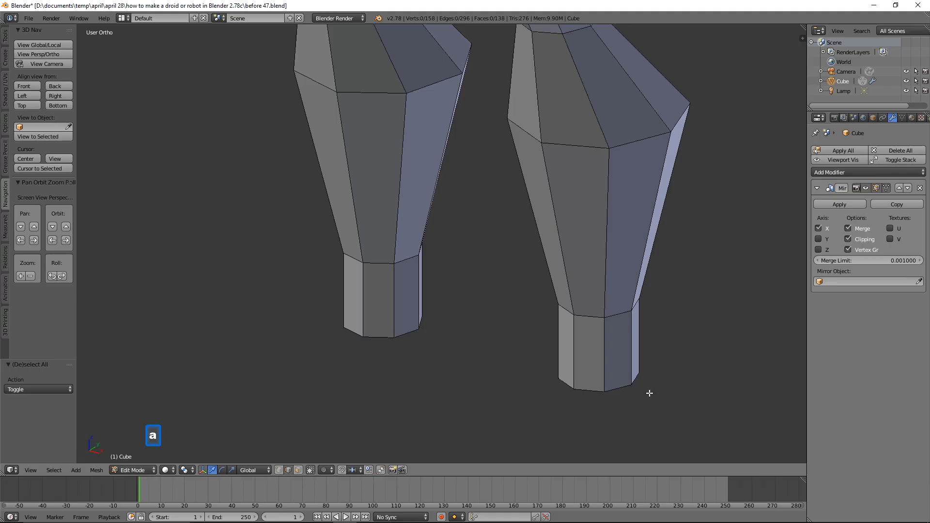
pyautogui.click(565, 382)
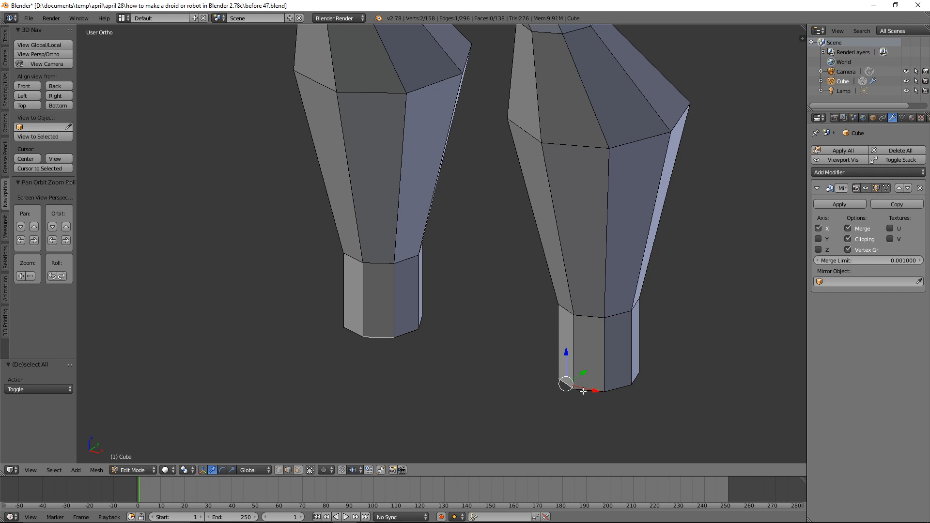
pyautogui.click(203, 470)
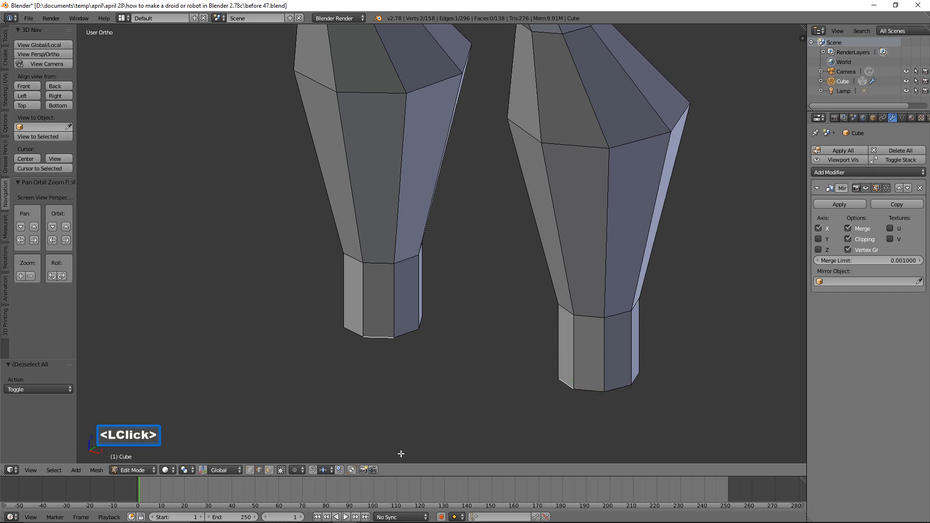
pyautogui.keyDown('shift'); pyautogui.click(589, 390); pyautogui.keyUp('shift')
pyautogui.click(202, 470)
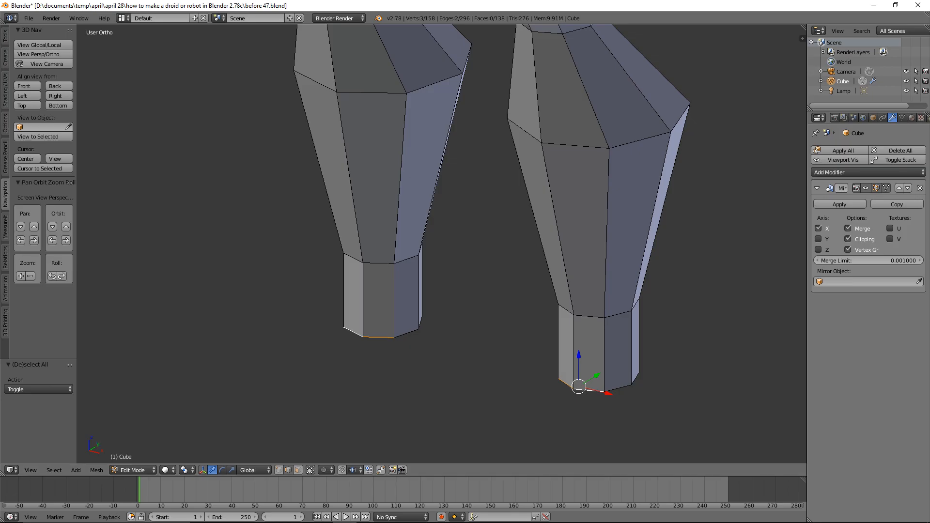
pyautogui.click(644, 311)
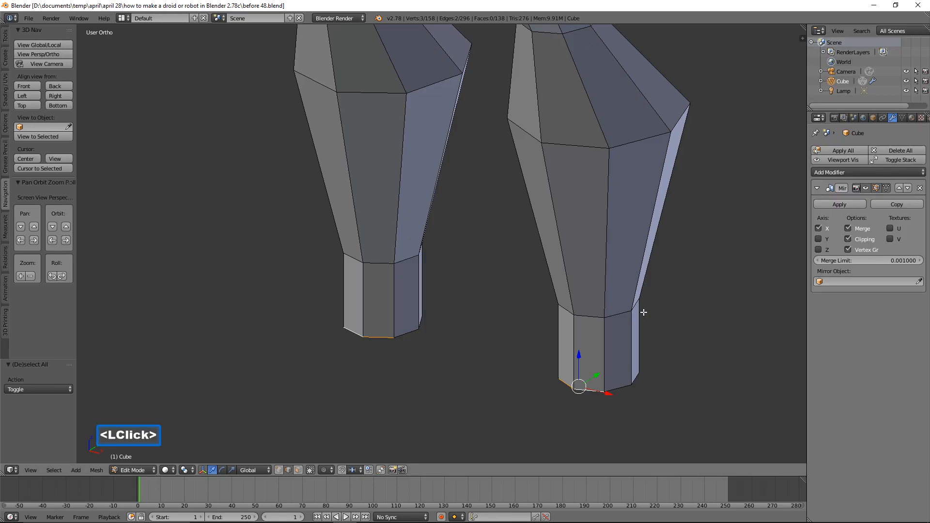
# Step: Extrude the two selected ankle edges about -3.489 along Y to start the foot
pyautogui.keyDown('ctrl'); pyautogui.moveTo(693, 242); pyautogui.dragTo(688, 381, button='middle'); pyautogui.keyUp('ctrl')
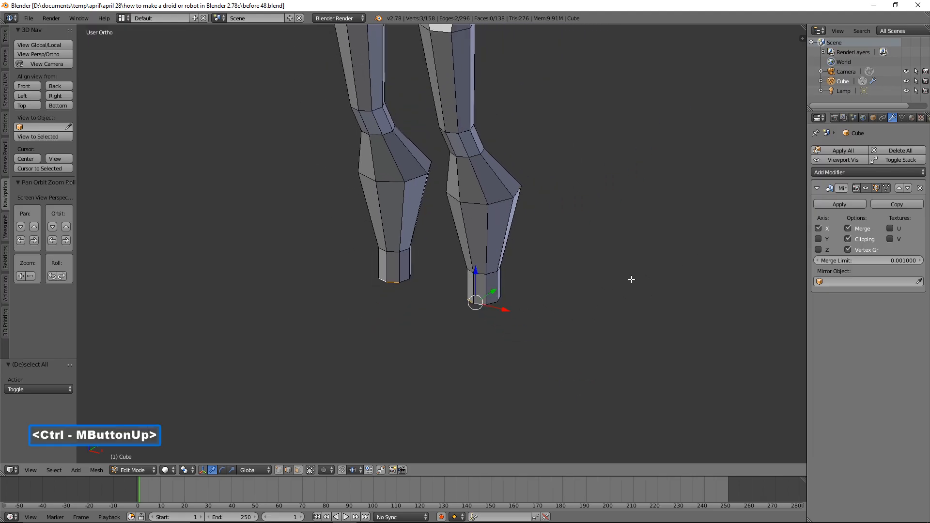
pyautogui.press('e')
pyautogui.press('y')
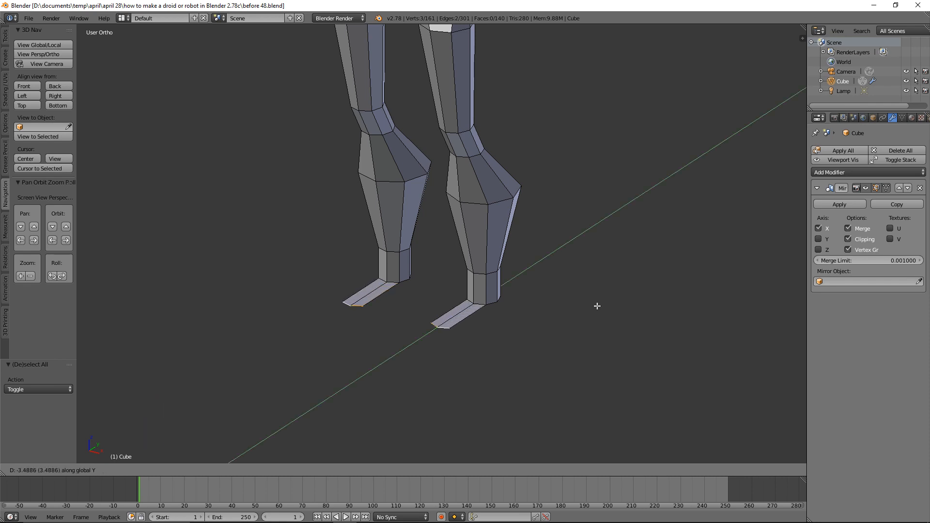
pyautogui.click(597, 306)
# Step: Slope the foot strip downward by lowering its front edges, shifting them 0.342 along Y and raising them 0.249 along Z
pyautogui.moveTo(439, 297); pyautogui.dragTo(440, 334)
pyautogui.moveTo(571, 338); pyautogui.dragTo(505, 326, button='middle')
pyautogui.moveTo(472, 353); pyautogui.dragTo(509, 355)
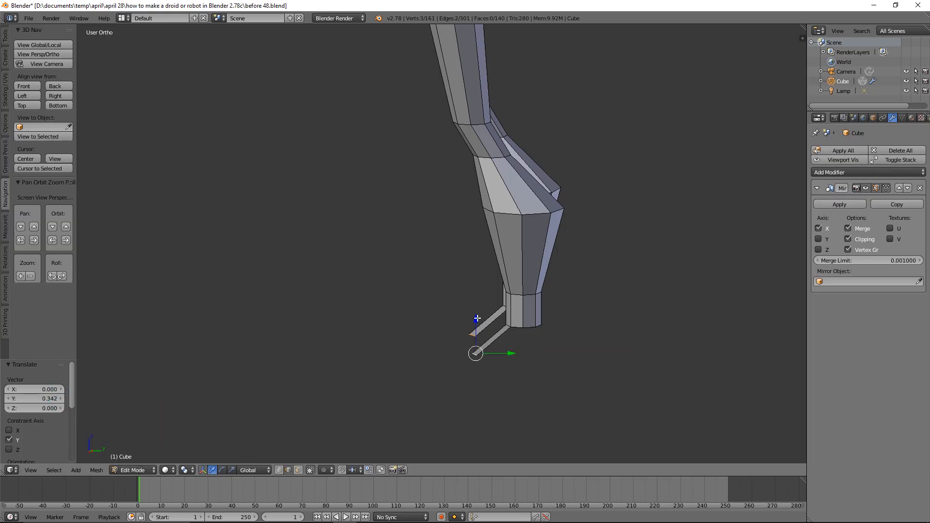
pyautogui.moveTo(476, 322); pyautogui.dragTo(476, 320)
# Step: Extrude the front edges of the foot strip about -1.397 along Z to form the toe's front wall, and save the file as "before 49"
pyautogui.moveTo(523, 340); pyautogui.dragTo(538, 363, button='middle')
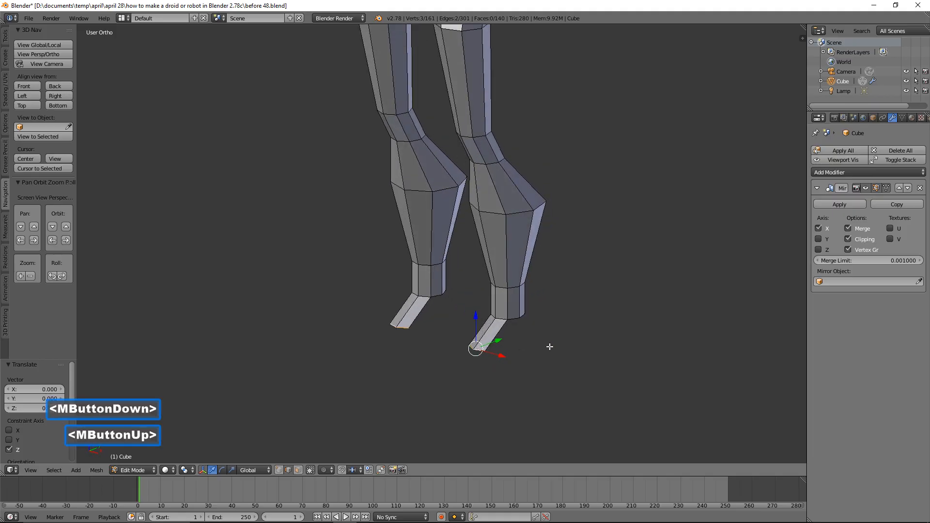
pyautogui.press('e')
pyautogui.press('z')
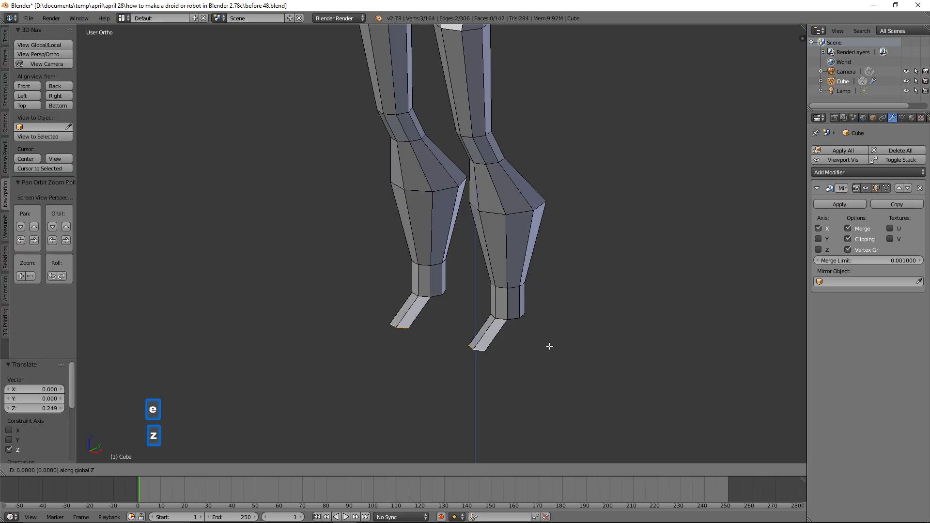
pyautogui.click(550, 372)
pyautogui.moveTo(635, 342); pyautogui.dragTo(586, 349, button='middle')
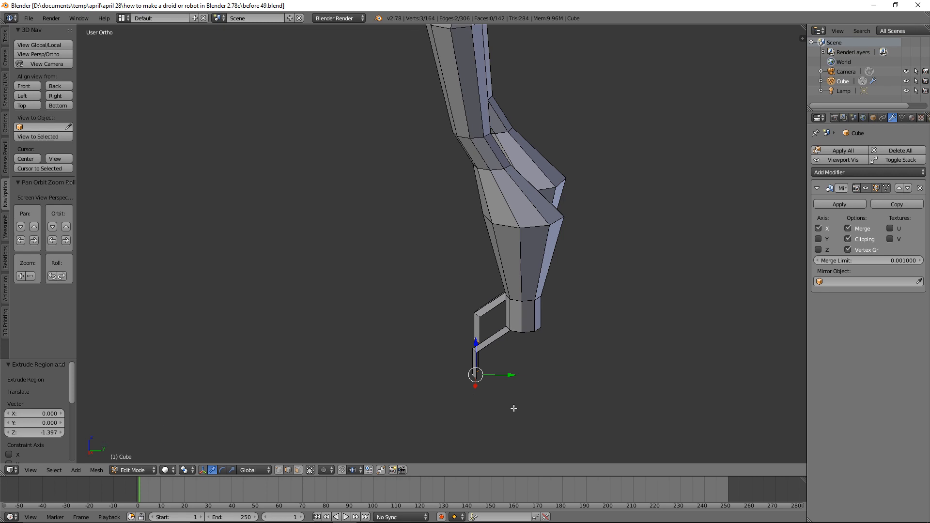
# Step: Extrude the bottom edges of the toe wall about 3.323 along Y to form the sole beneath the ankle
pyautogui.press('e')
pyautogui.press('y')
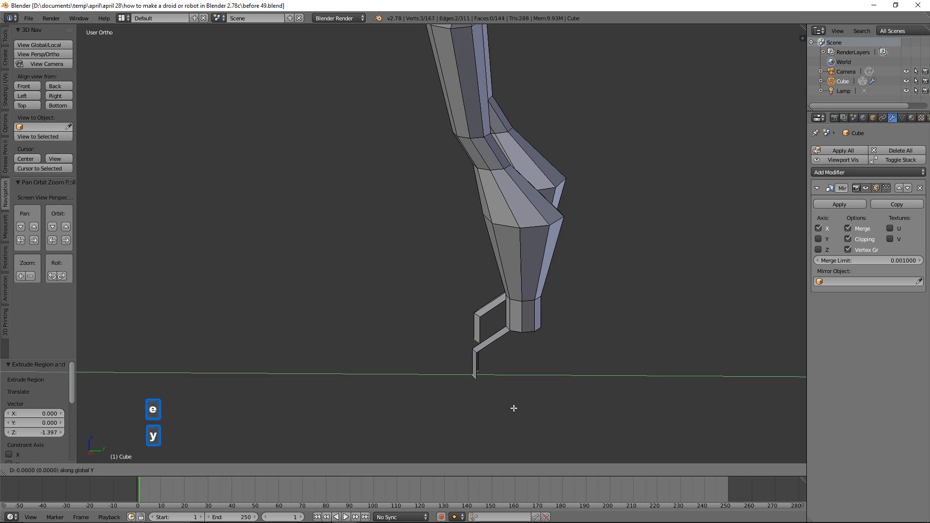
pyautogui.click(580, 414)
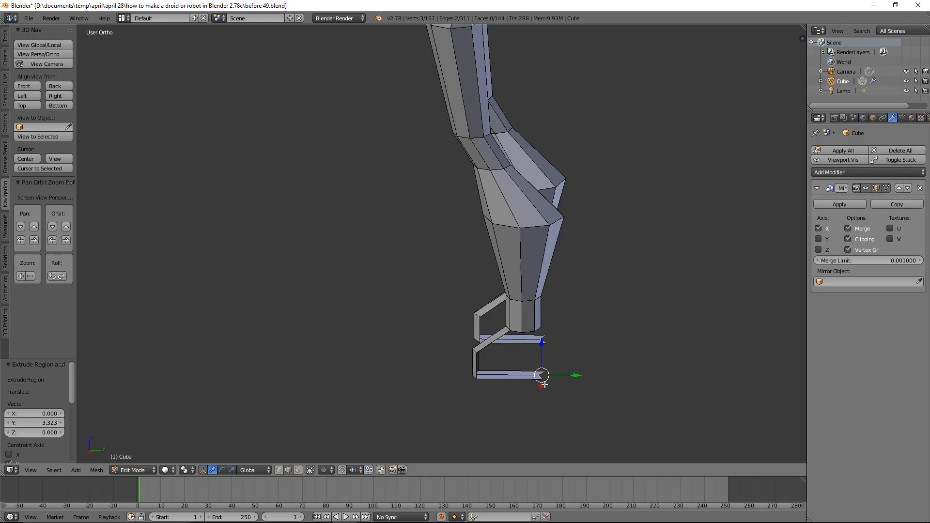
# Step: Flatten the sole's rear edges by scaling them to 0 along Y, and save the file as "before 50"
pyautogui.press('y')
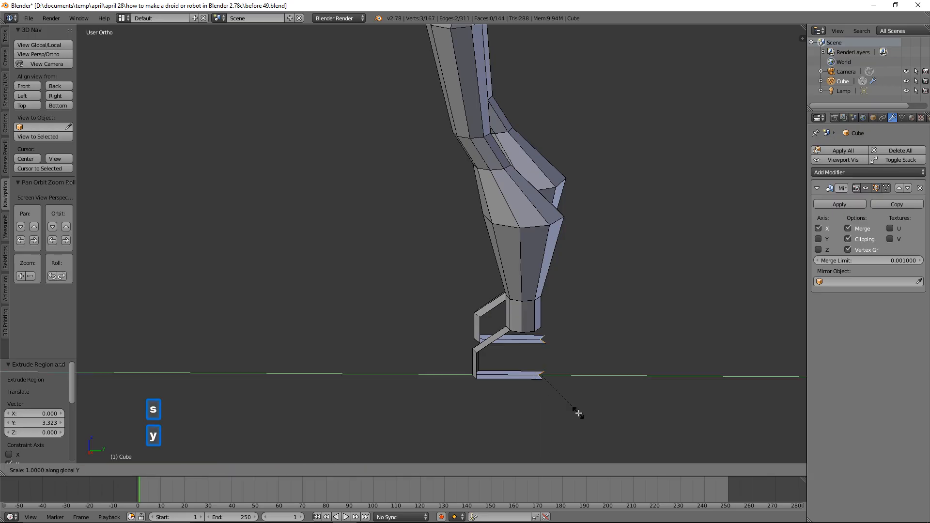
pyautogui.press('0')
pyautogui.click(578, 413)
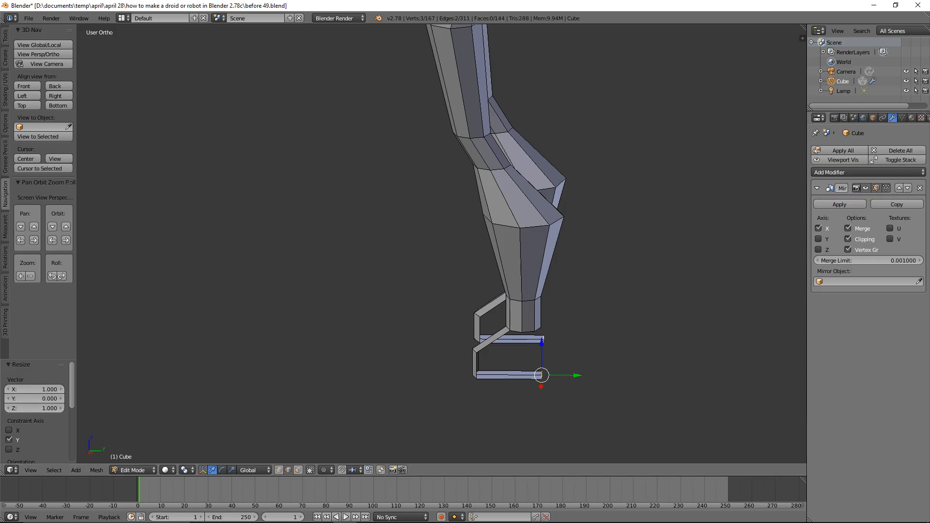
pyautogui.hotkey('ctrl', 'alt', 's')
# Step: Add the two rear bottom edges of the ankle to the selected heel edges and bridge them with Bridge Edge Loops, then deselect everything
pyautogui.moveTo(669, 224); pyautogui.dragTo(582, 380, button='middle')
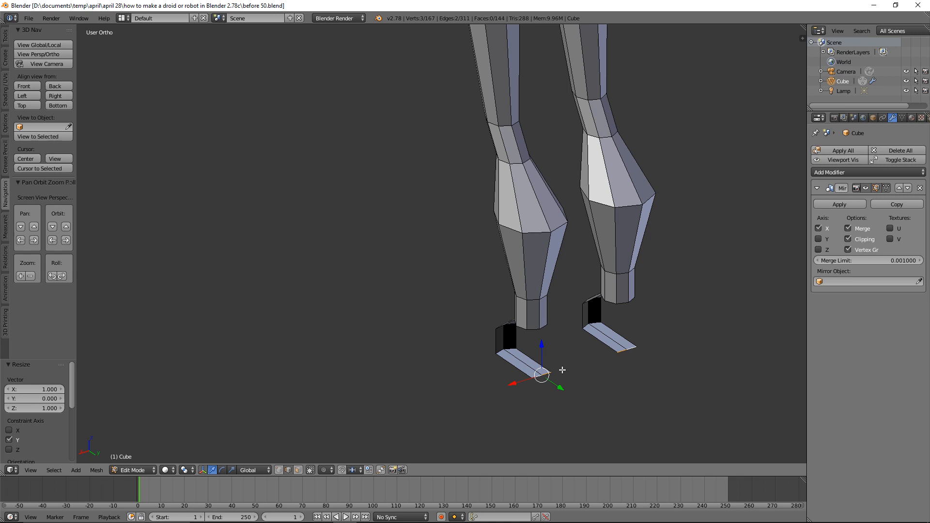
pyautogui.keyDown('shift'); pyautogui.click(533, 329); pyautogui.keyUp('shift')
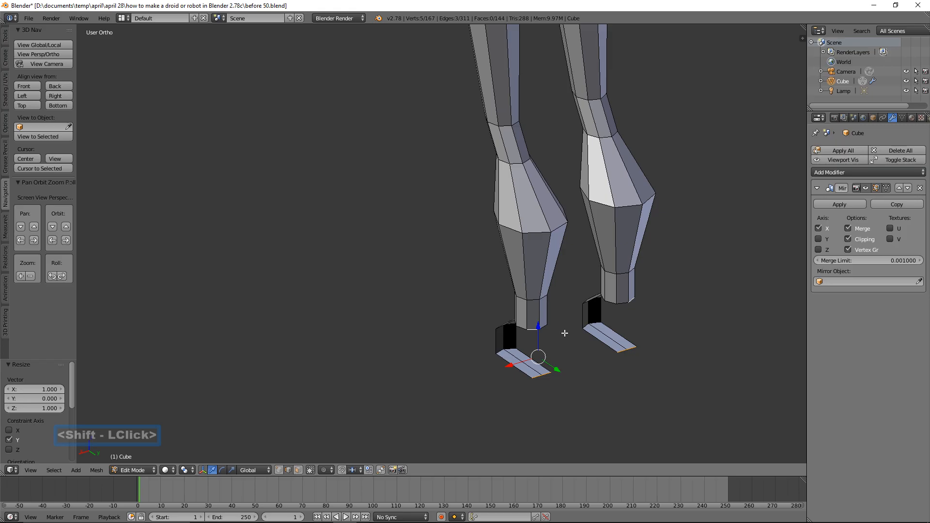
pyautogui.keyDown('shift'); pyautogui.click(543, 326); pyautogui.keyUp('shift')
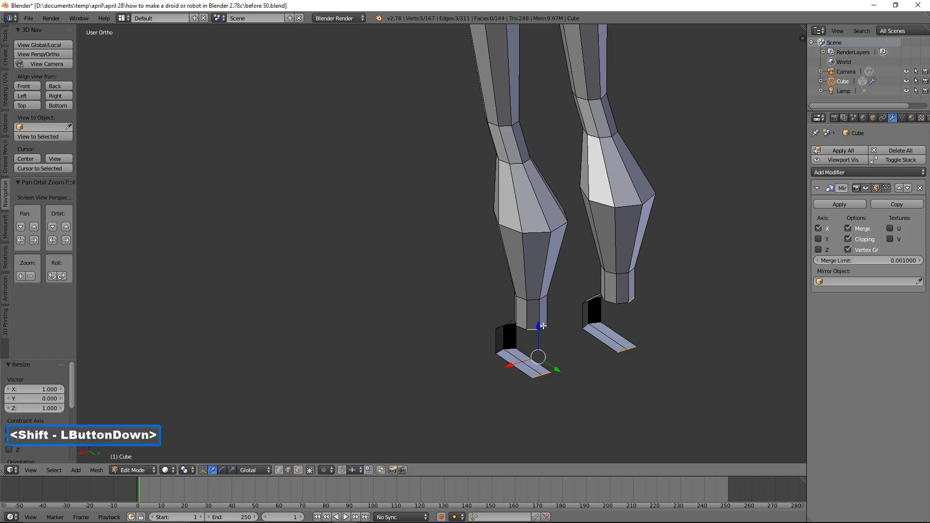
pyautogui.keyDown('shift'); pyautogui.click(545, 327); pyautogui.keyUp('shift')
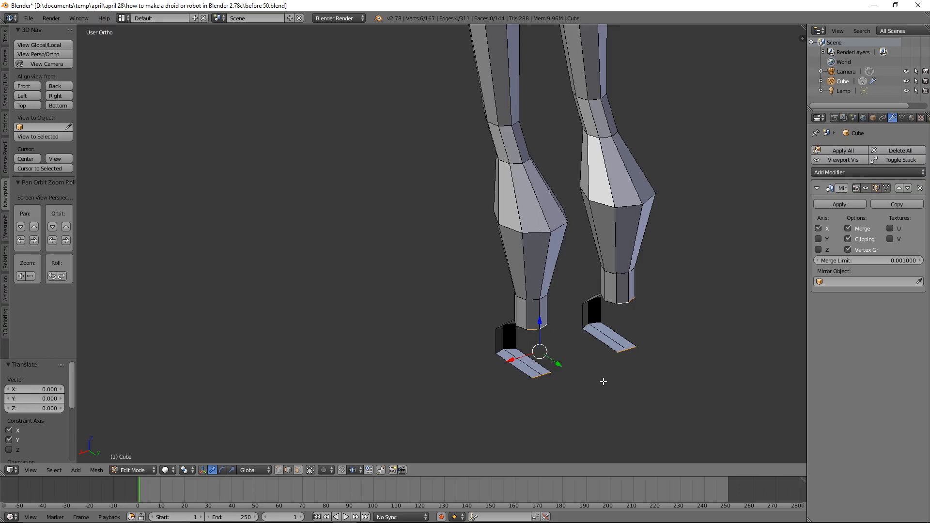
pyautogui.press('ctrl')
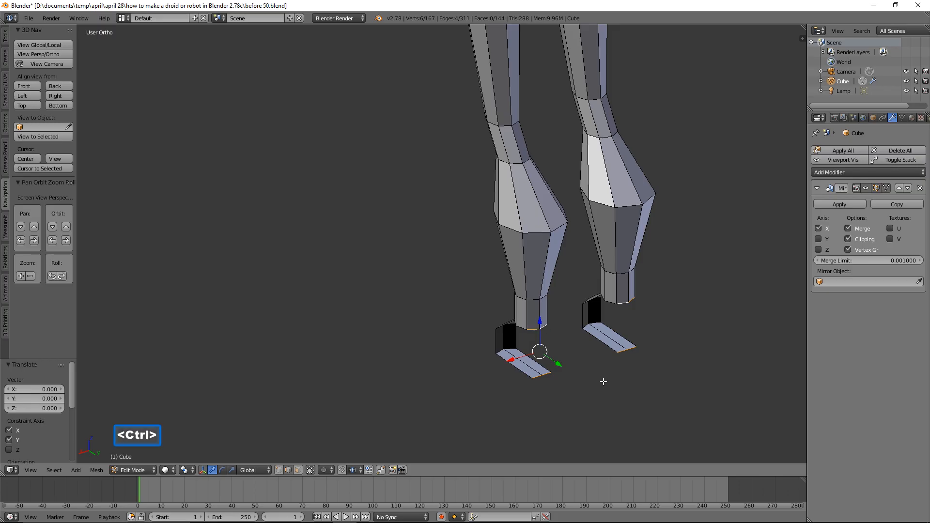
pyautogui.hotkey('ctrl', 'e')
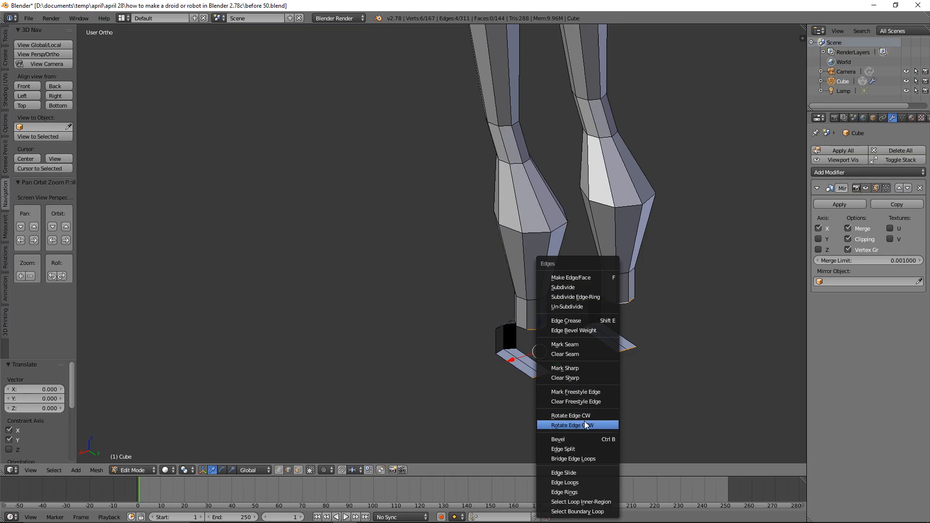
pyautogui.click(605, 458)
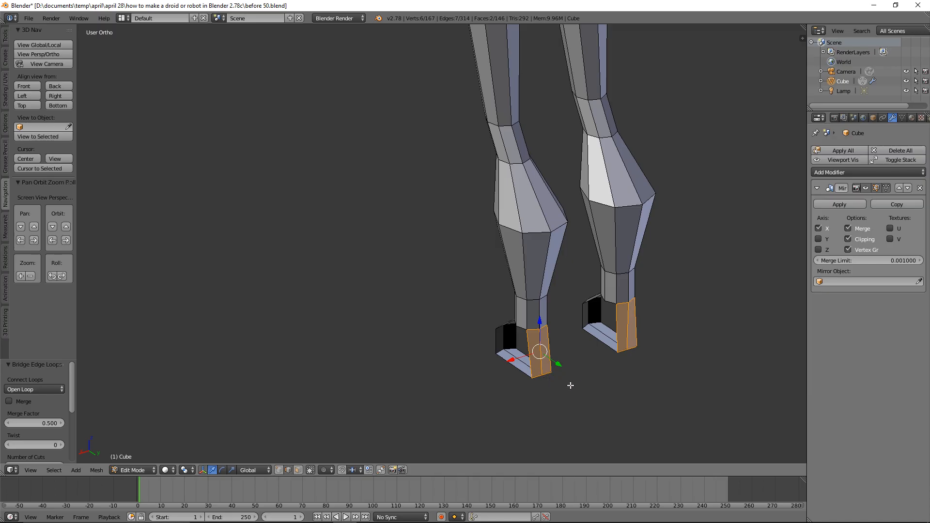
pyautogui.press('a')
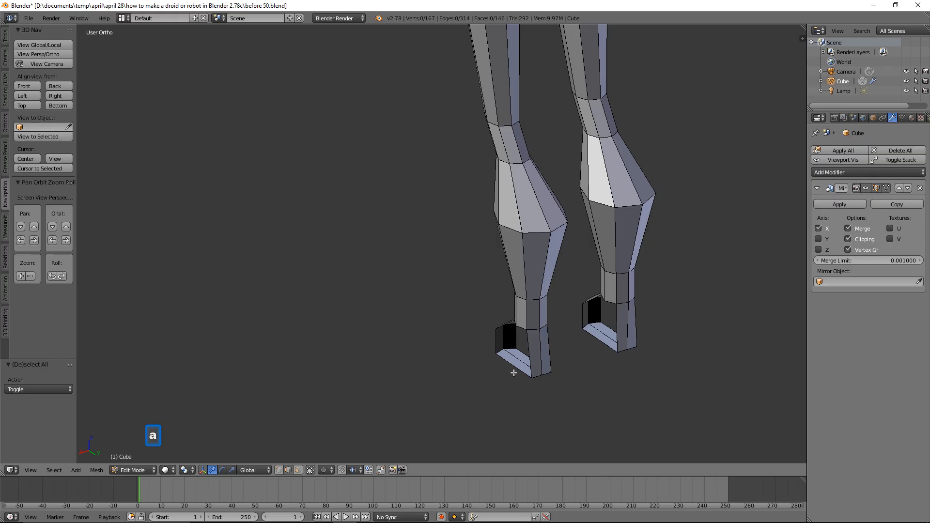
# Step: Cut one edge loop across the sole, slid toward the heel beneath the ankle's middle vertex, and save the file as "before 51"
pyautogui.moveTo(481, 371); pyautogui.dragTo(600, 293, button='middle')
pyautogui.keyDown('shift'); pyautogui.moveTo(612, 338); pyautogui.dragTo(550, 216, button='middle'); pyautogui.keyUp('shift')
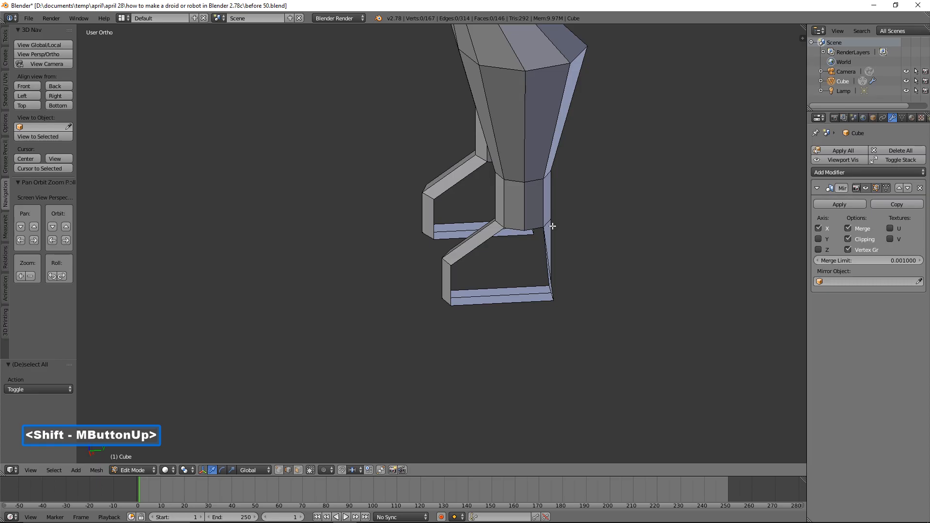
pyautogui.keyDown('ctrl'); pyautogui.moveTo(614, 291); pyautogui.dragTo(613, 251, button='middle'); pyautogui.keyUp('ctrl')
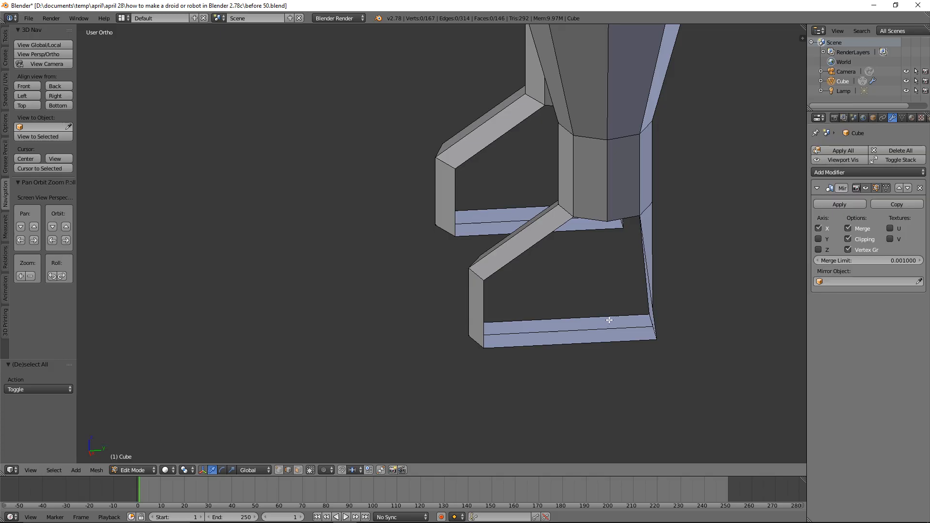
pyautogui.press('ctrl')
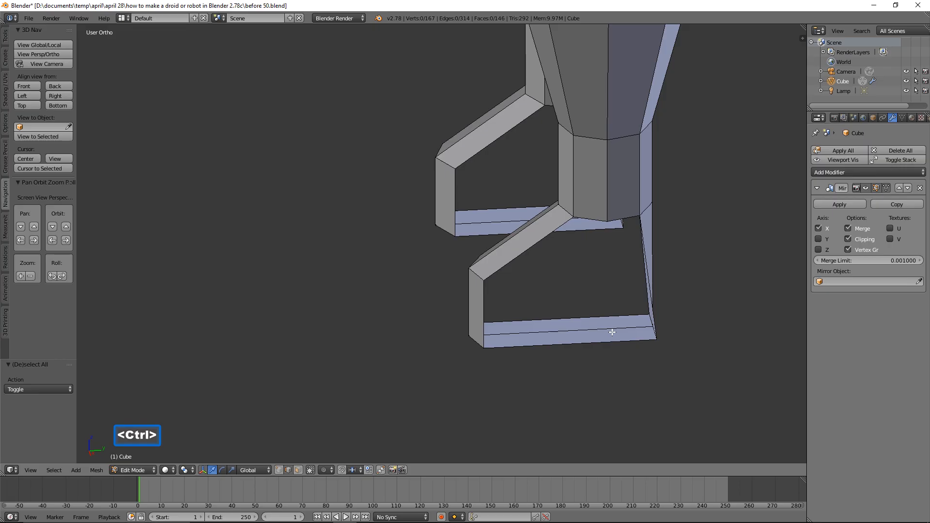
pyautogui.hotkey('ctrl', 'r')
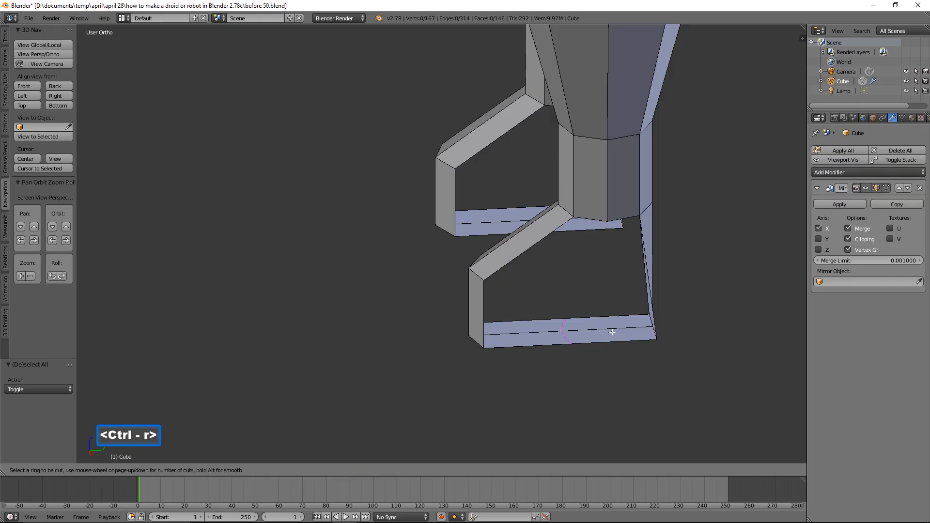
pyautogui.click(612, 332)
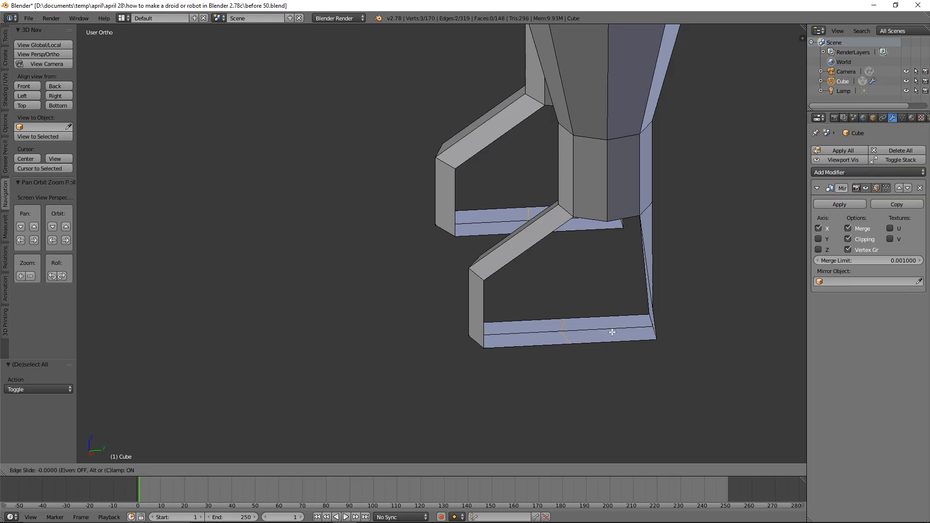
pyautogui.click(654, 334)
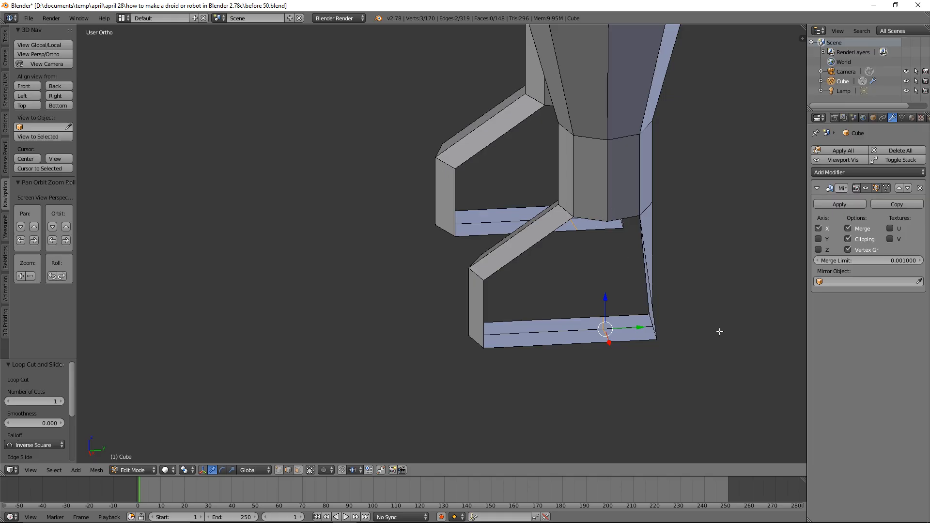
pyautogui.press('a')
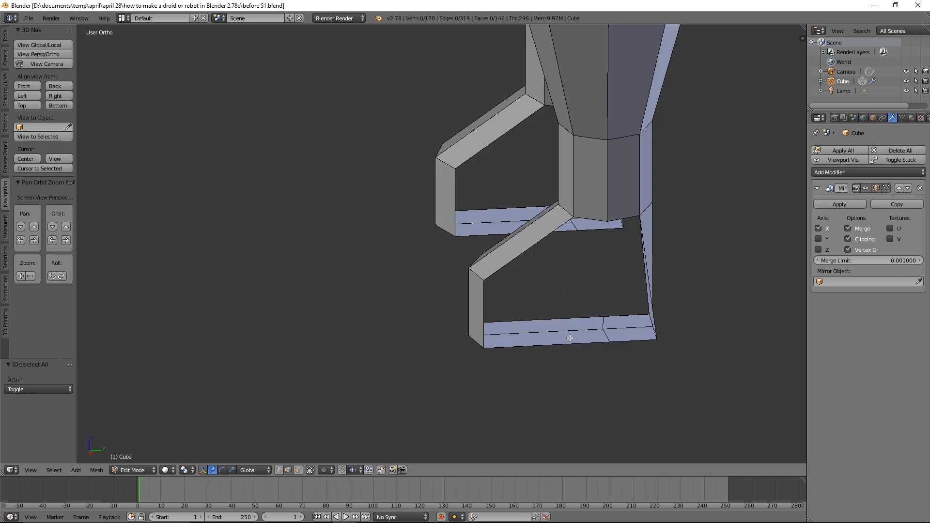
# Step: Cut a second edge loop across the front part of the sole, slid beneath the ankle's front vertex, and save as "before 52"
pyautogui.press('ctrl')
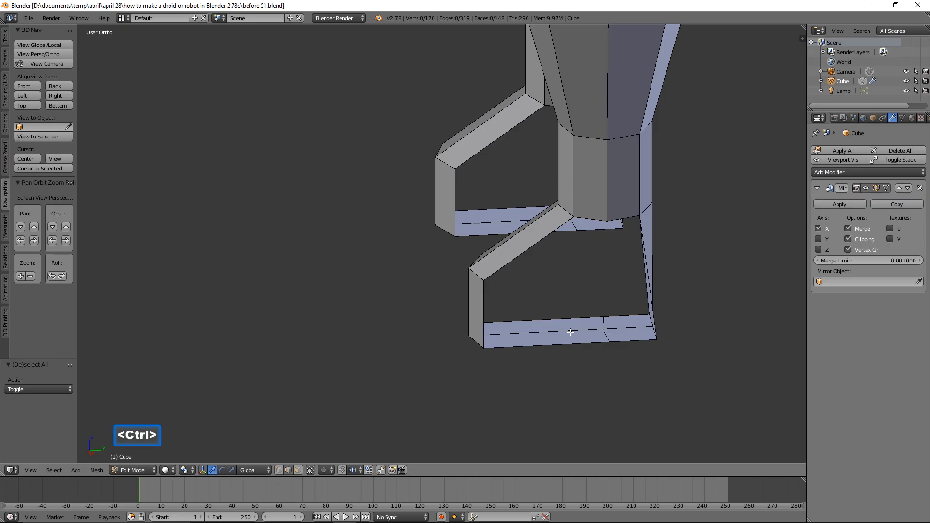
pyautogui.hotkey('ctrl', 'r')
pyautogui.click(571, 332)
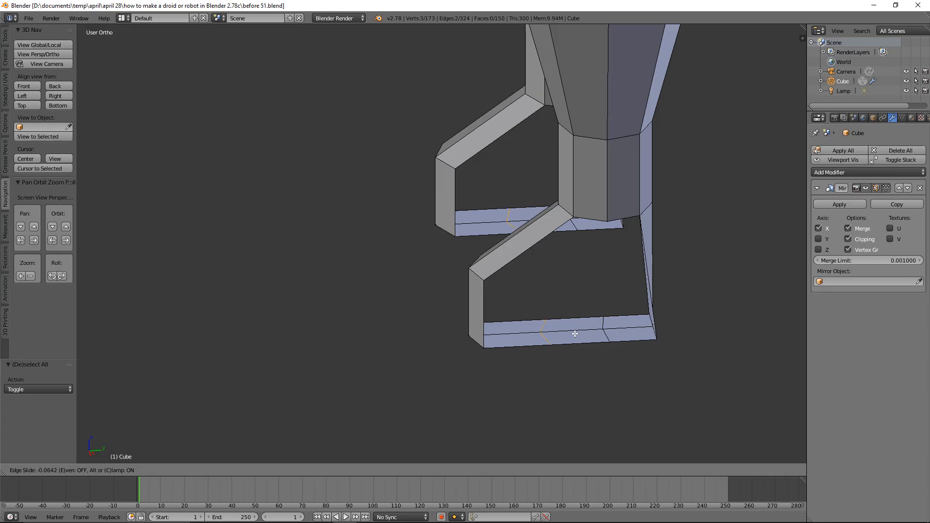
pyautogui.click(599, 348)
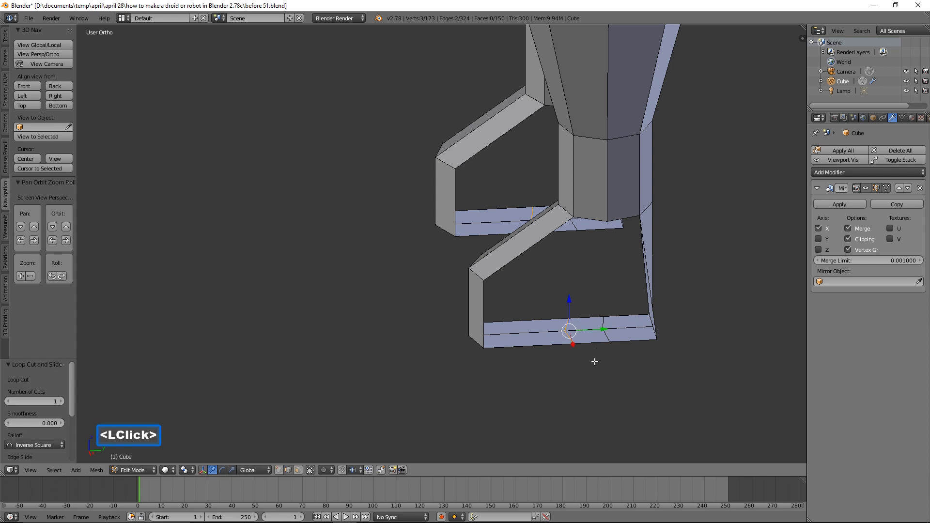
pyautogui.press('a')
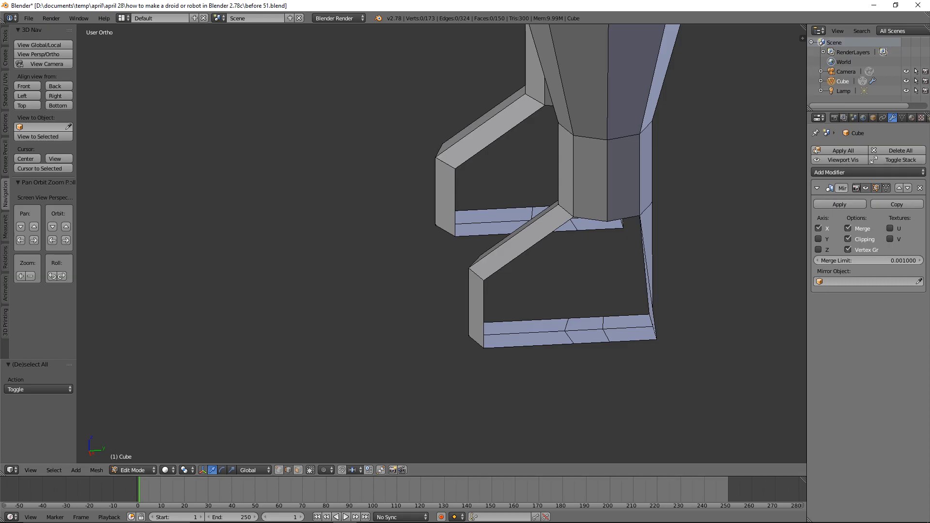
pyautogui.click(638, 6)
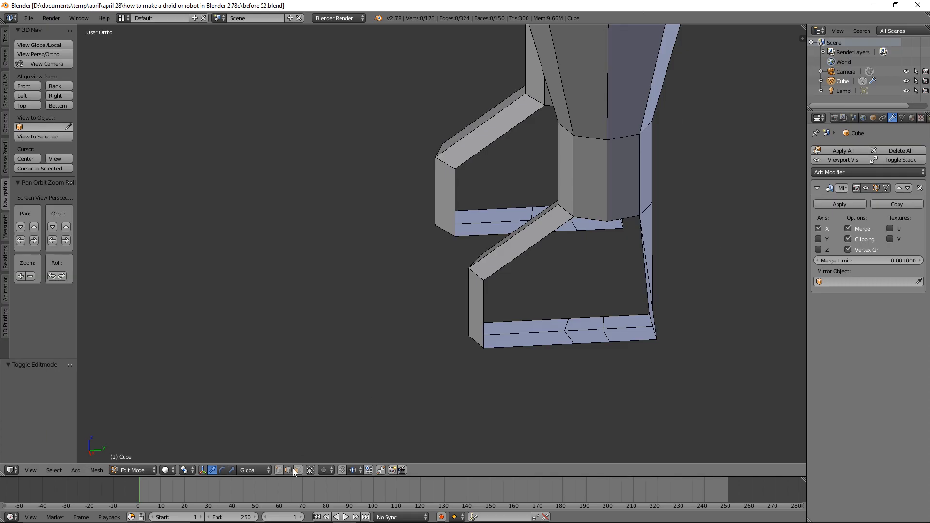
# Step: Select the boundary loop around the foot's open outer side, close it with Grid Fill at span 3, and save as "before 53"
pyautogui.press('alt')
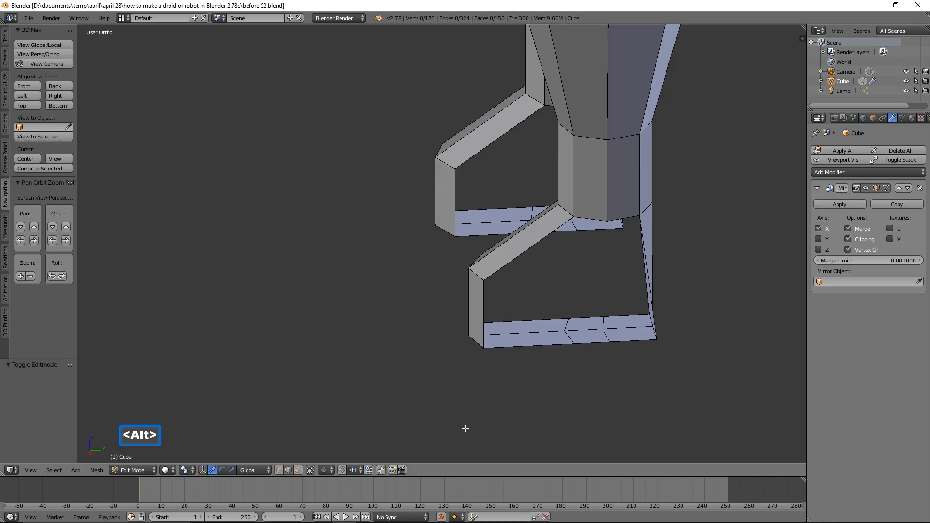
pyautogui.keyDown('alt'); pyautogui.click(628, 341); pyautogui.keyUp('alt')
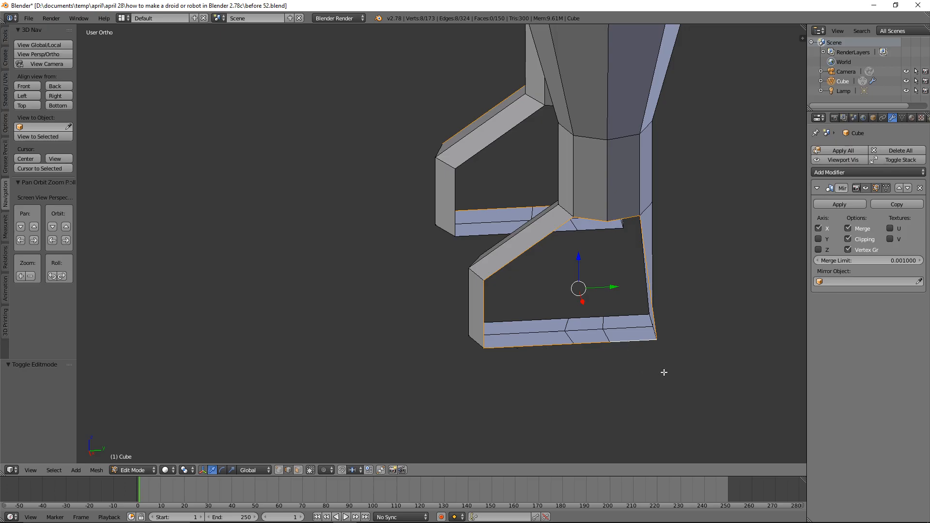
pyautogui.press('ctrl')
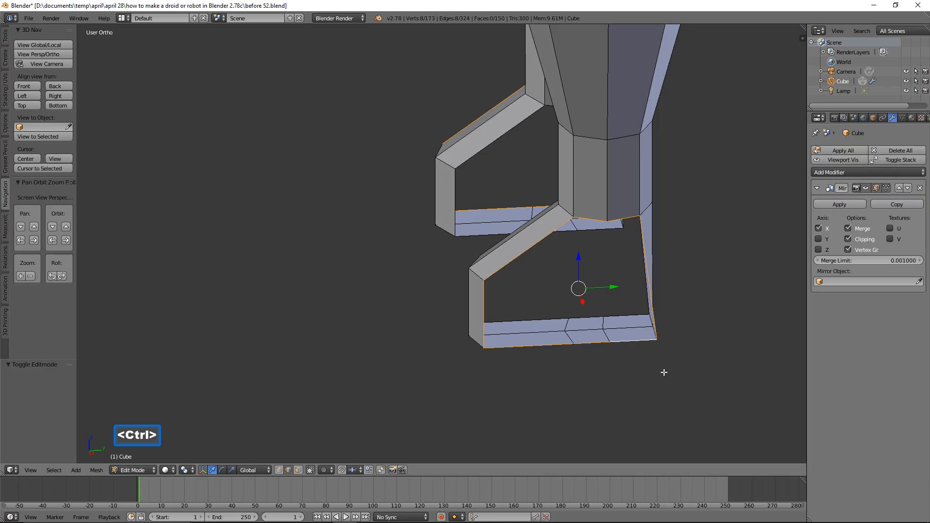
pyautogui.hotkey('ctrl', 'f')
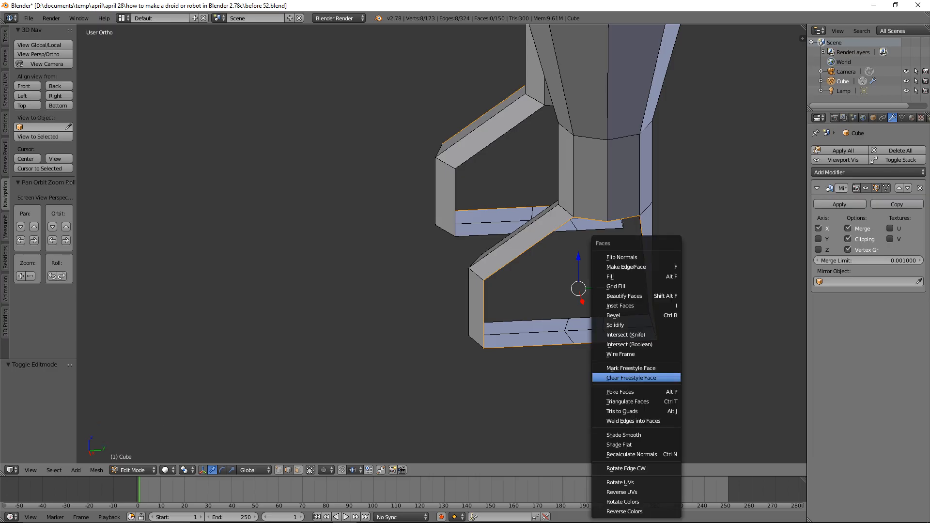
pyautogui.click(633, 286)
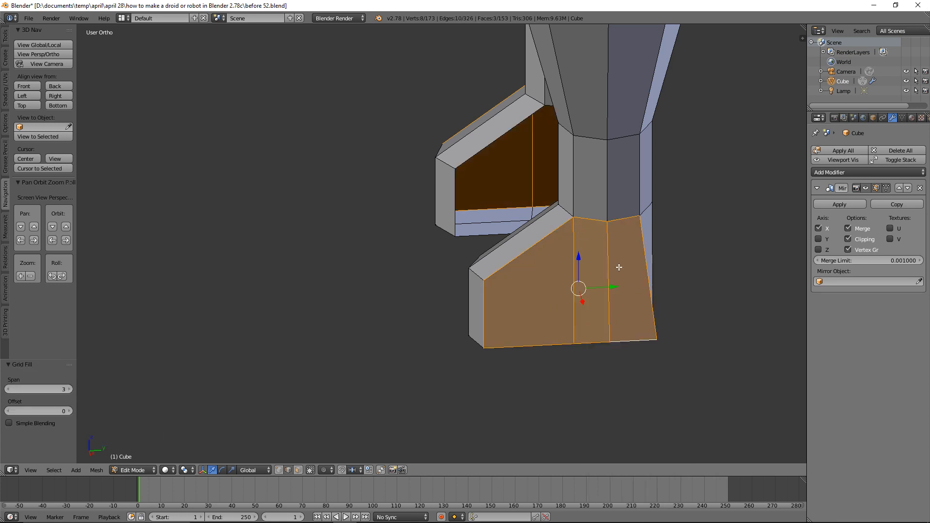
pyautogui.press('a')
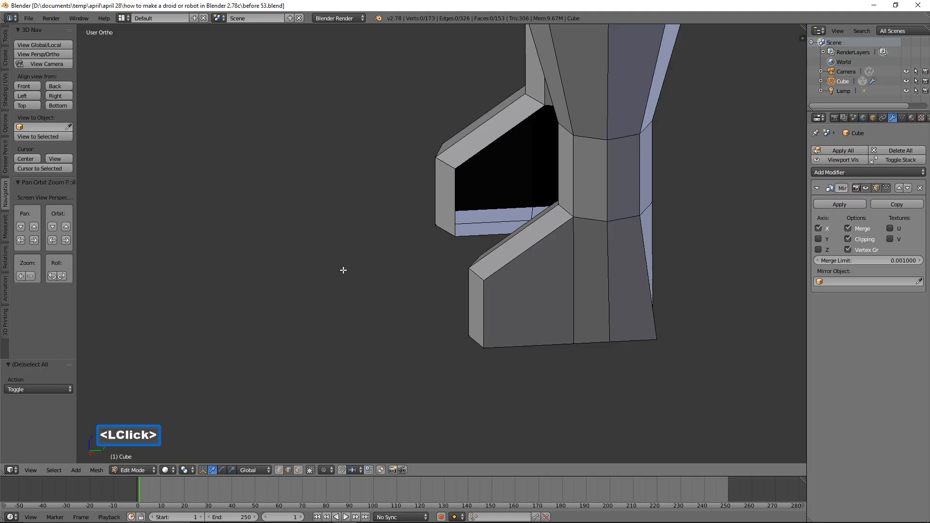
# Step: Select the boundary loop around the foot's open inner side, close it with Grid Fill at span 1, and deselect everything
pyautogui.moveTo(343, 270); pyautogui.dragTo(662, 346, button='middle')
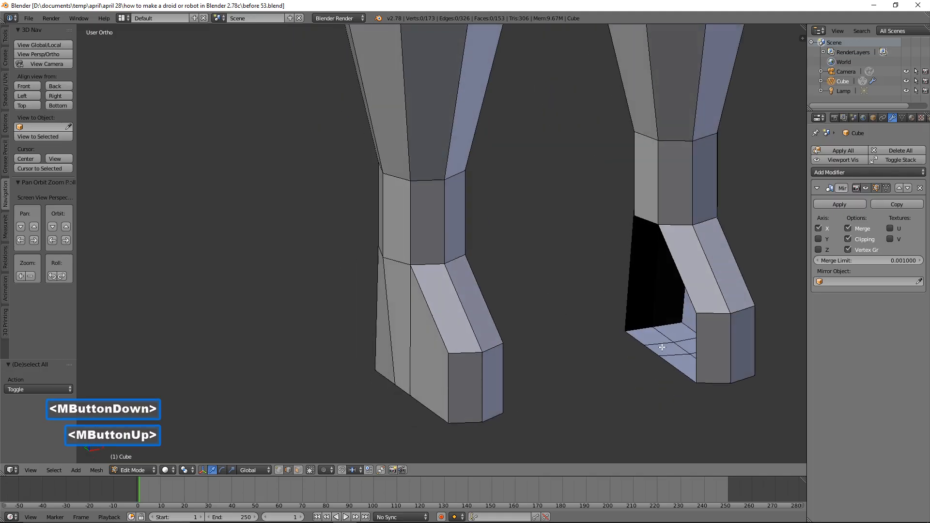
pyautogui.press('alt')
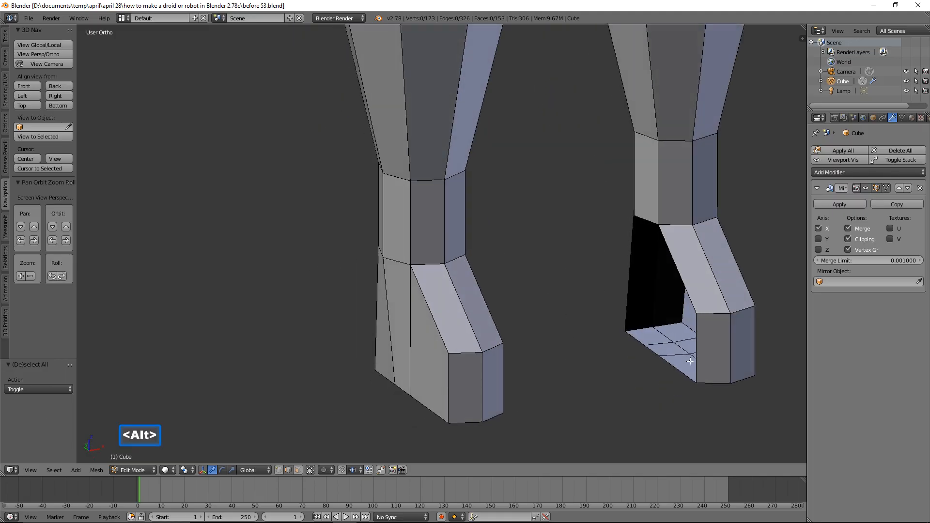
pyautogui.keyDown('alt'); pyautogui.click(698, 340); pyautogui.keyUp('alt')
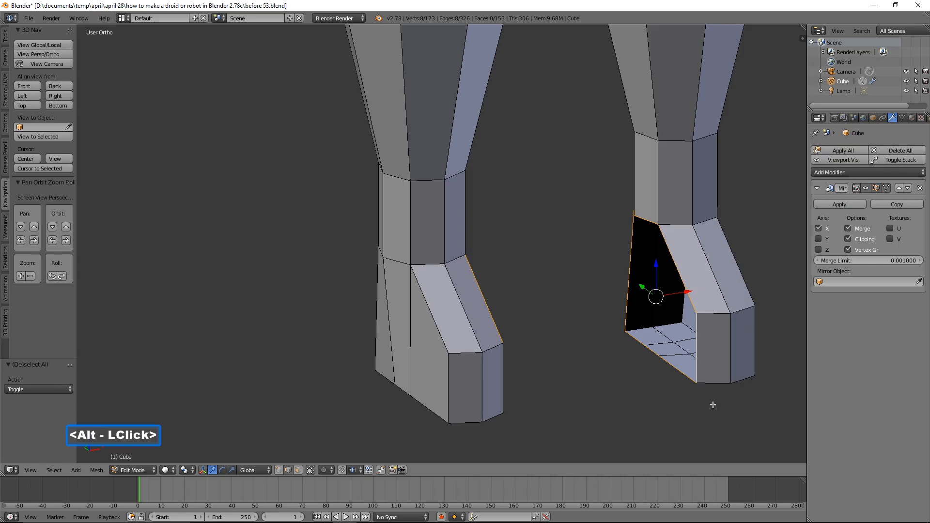
pyautogui.press('ctrl')
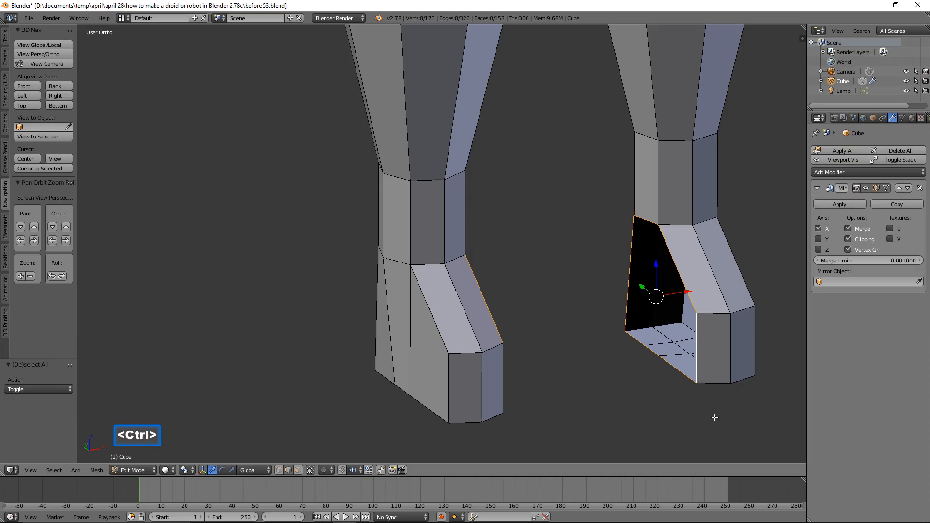
pyautogui.hotkey('ctrl', 'f')
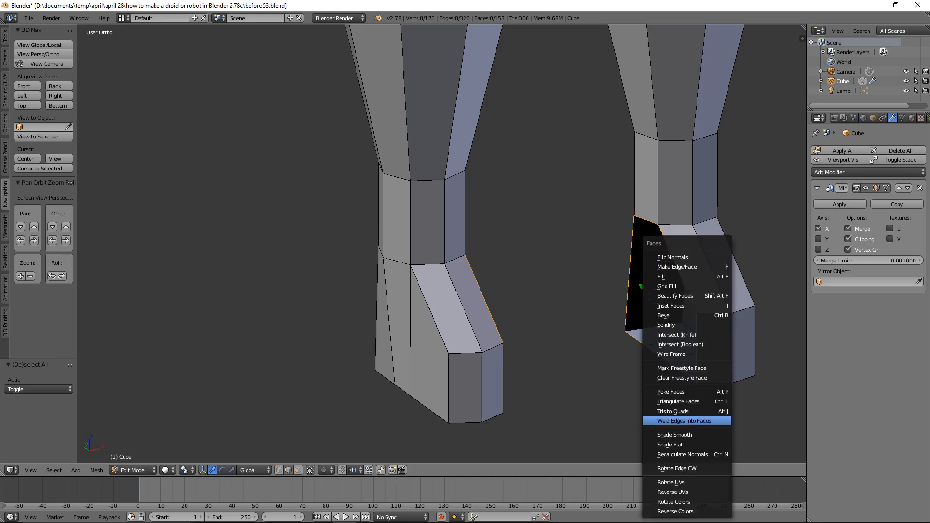
pyautogui.click(692, 287)
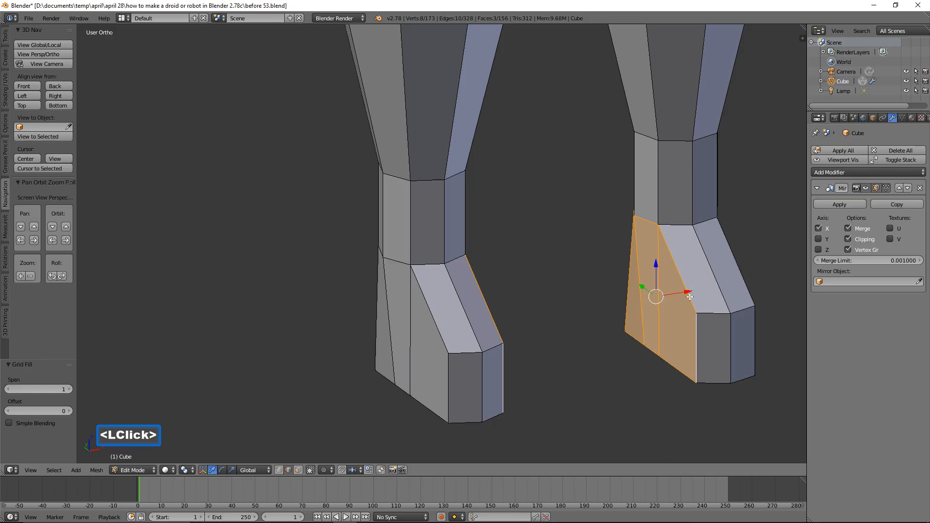
pyautogui.press('a')
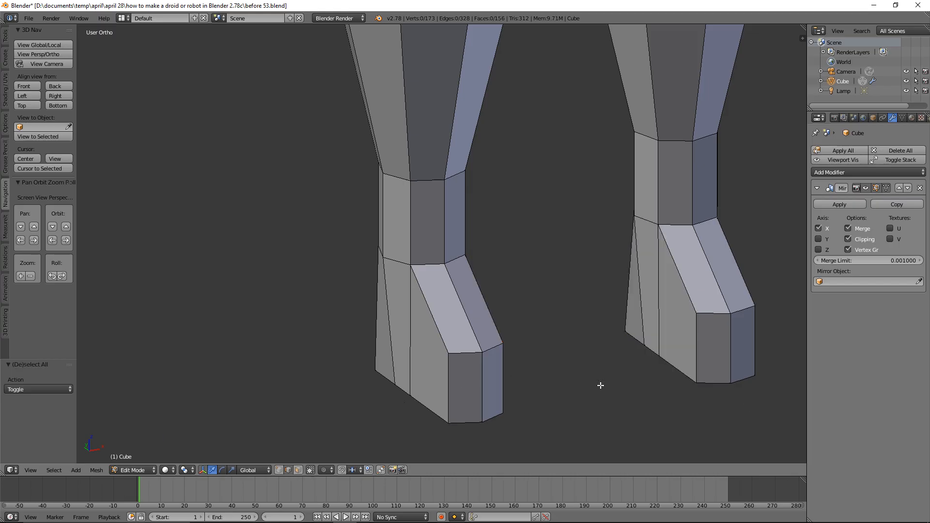
# Step: Widen the toe end by moving its outer vertical edge outward and its inner one inward along X, nudging the inner edge a final -0.159
pyautogui.click(694, 349)
pyautogui.moveTo(726, 345); pyautogui.dragTo(754, 343)
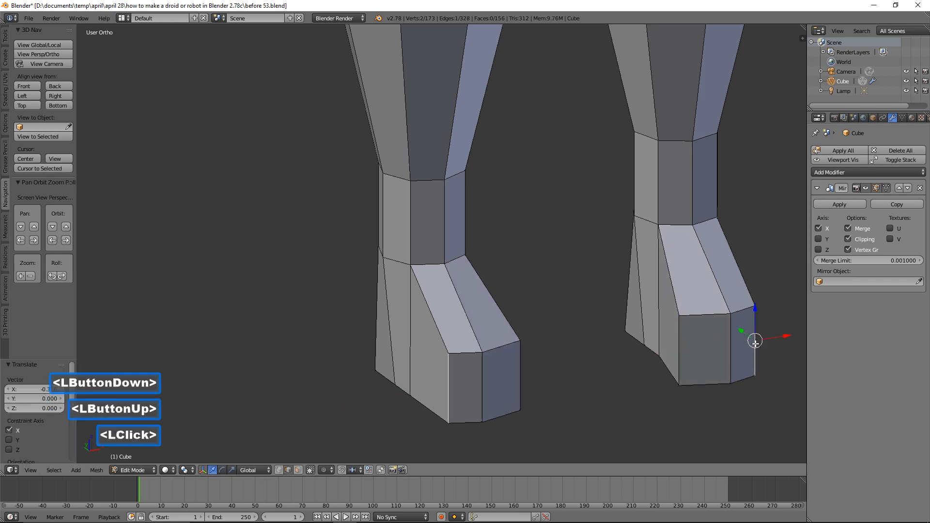
pyautogui.keyDown('shift'); pyautogui.moveTo(755, 343); pyautogui.dragTo(510, 303, button='middle'); pyautogui.keyUp('shift')
pyautogui.moveTo(557, 321); pyautogui.dragTo(599, 330)
pyautogui.moveTo(600, 330); pyautogui.dragTo(596, 351, button='middle')
pyautogui.click(443, 328)
pyautogui.moveTo(472, 326); pyautogui.dragTo(467, 328)
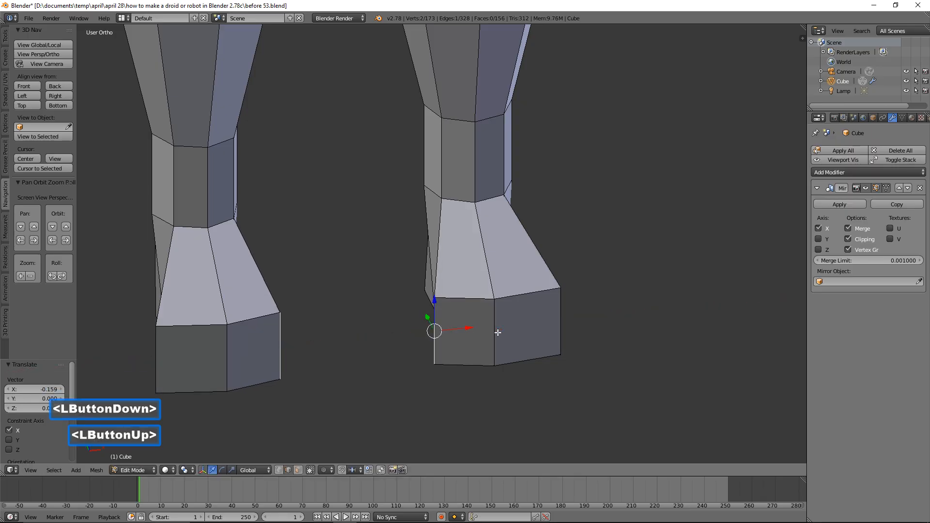
# Step: Select the two front faces of the foot in face mode, extrude them about -2.14 along Y, and deselect everything
pyautogui.click(299, 470)
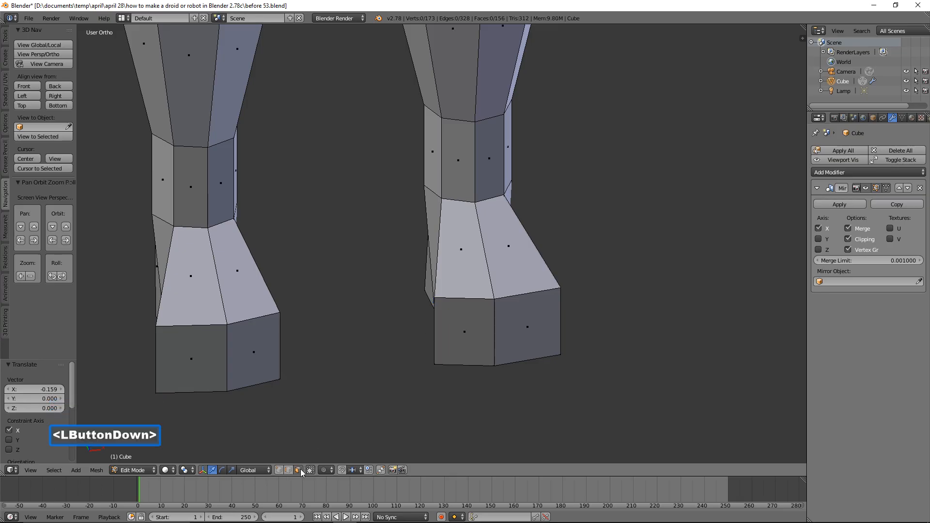
pyautogui.moveTo(569, 395); pyautogui.dragTo(483, 315, button='middle')
pyautogui.click(483, 315)
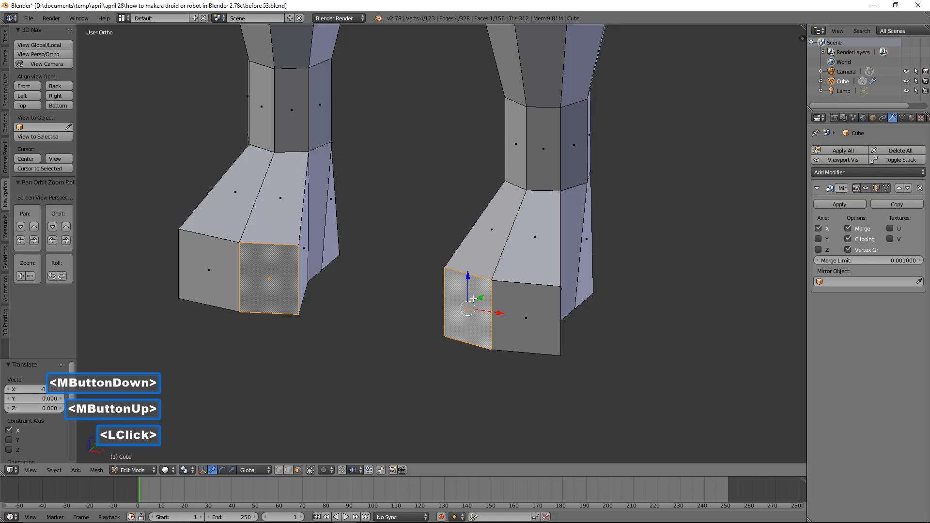
pyautogui.keyDown('shift'); pyautogui.click(554, 316); pyautogui.keyUp('shift')
pyautogui.moveTo(594, 310); pyautogui.dragTo(590, 311, button='middle')
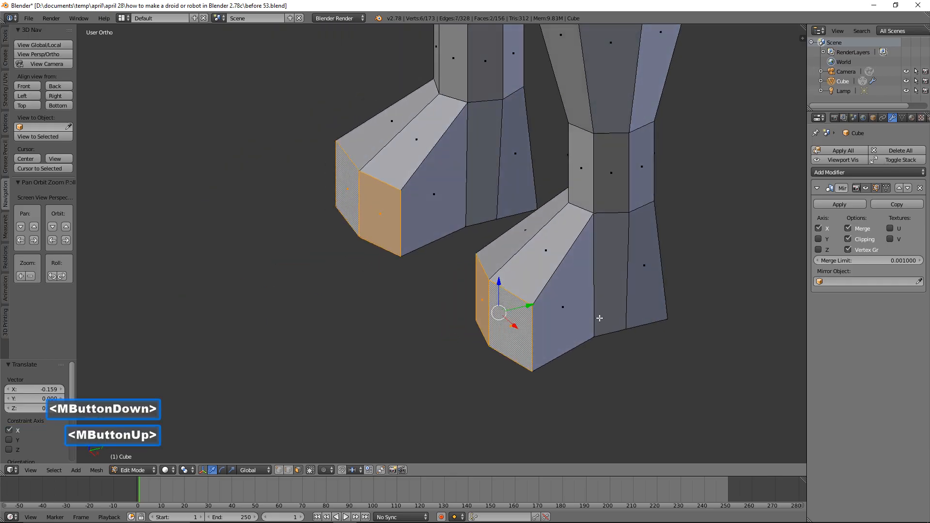
pyautogui.press('e')
pyautogui.press('y')
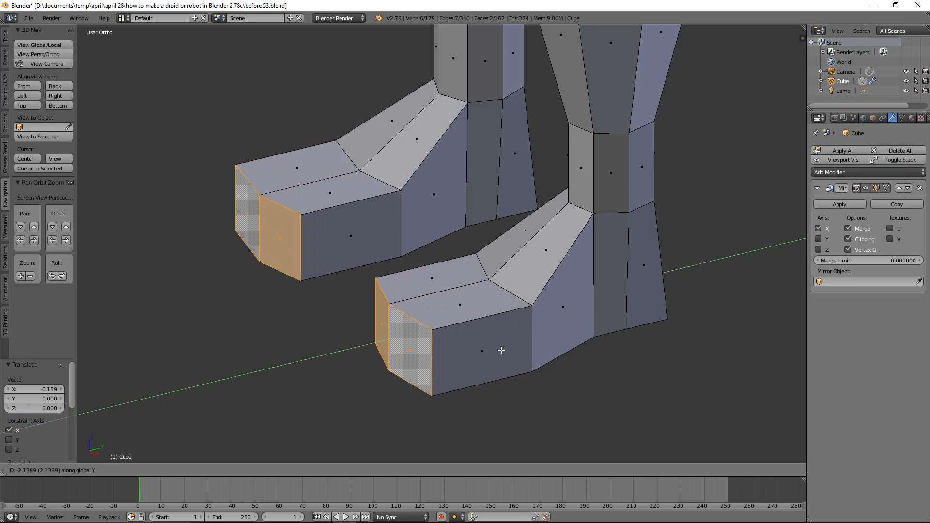
pyautogui.click(501, 349)
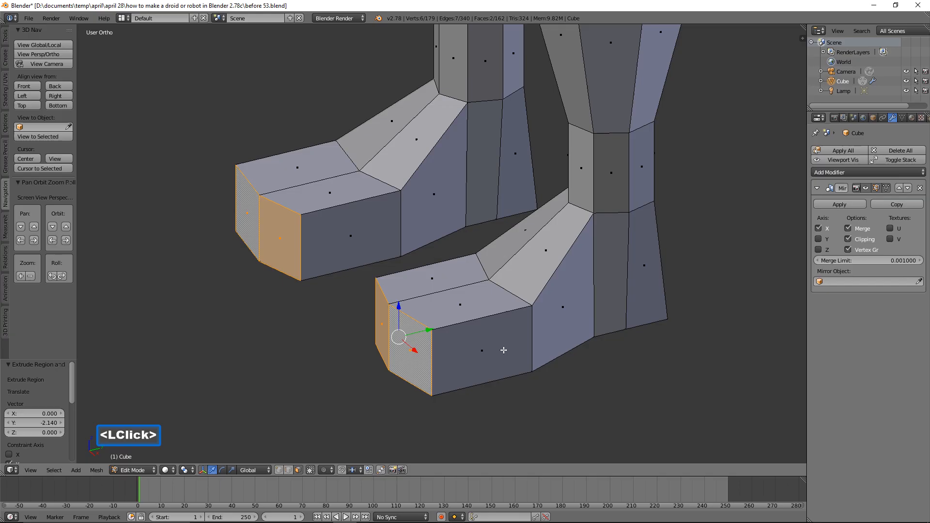
pyautogui.press('a')
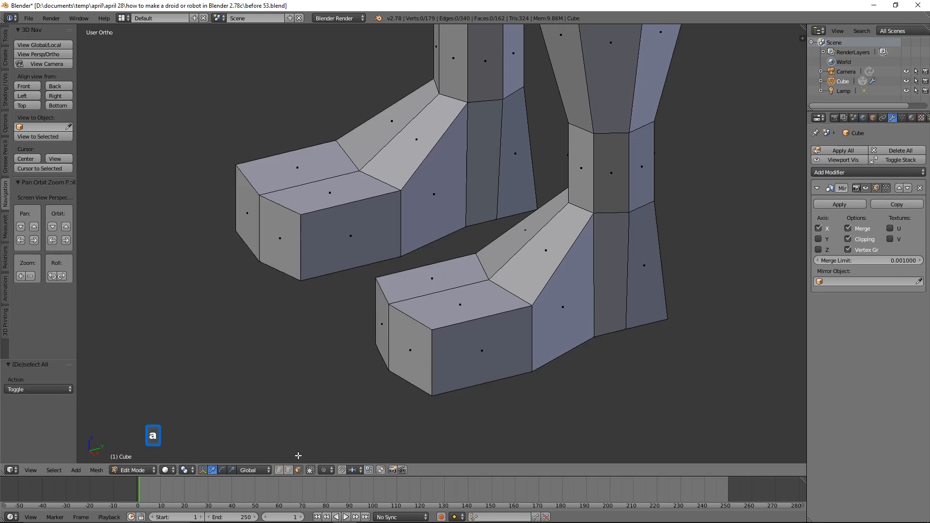
# Step: Select the two upper edges at the tip of the toes in edge mode and lower them about 0.54 along Z
pyautogui.click(289, 470)
pyautogui.click(380, 290)
pyautogui.keyDown('shift'); pyautogui.click(430, 329); pyautogui.keyUp('shift')
pyautogui.moveTo(399, 275); pyautogui.dragTo(397, 301)
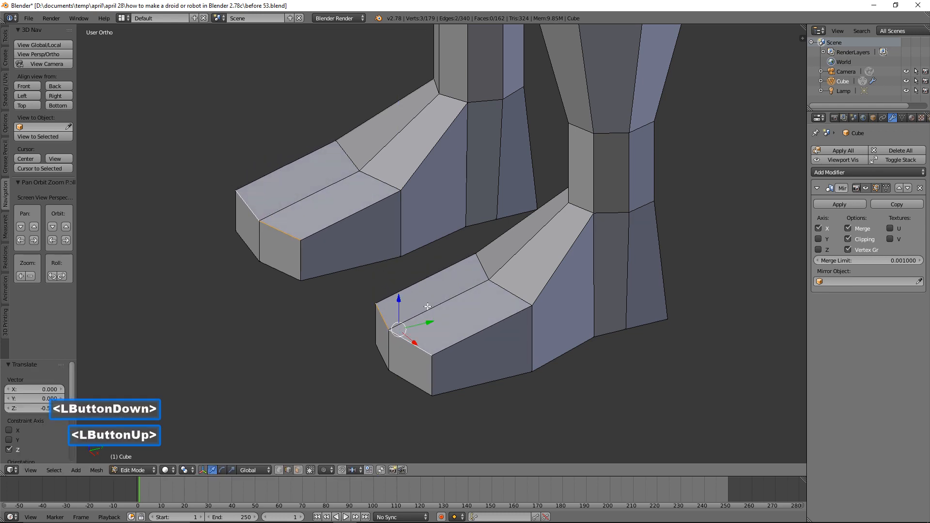
# Step: Lower the two edges where the instep meets the toes along Z, deselect everything, and save the file as "before 54"
pyautogui.click(512, 290)
pyautogui.keyDown('shift'); pyautogui.click(479, 260); pyautogui.keyUp('shift')
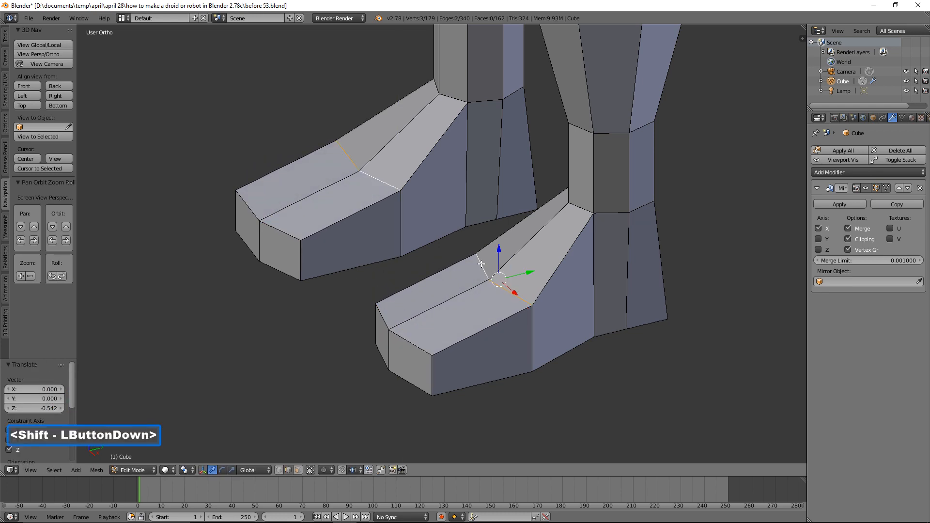
pyautogui.moveTo(499, 249); pyautogui.dragTo(499, 269)
pyautogui.press('a')
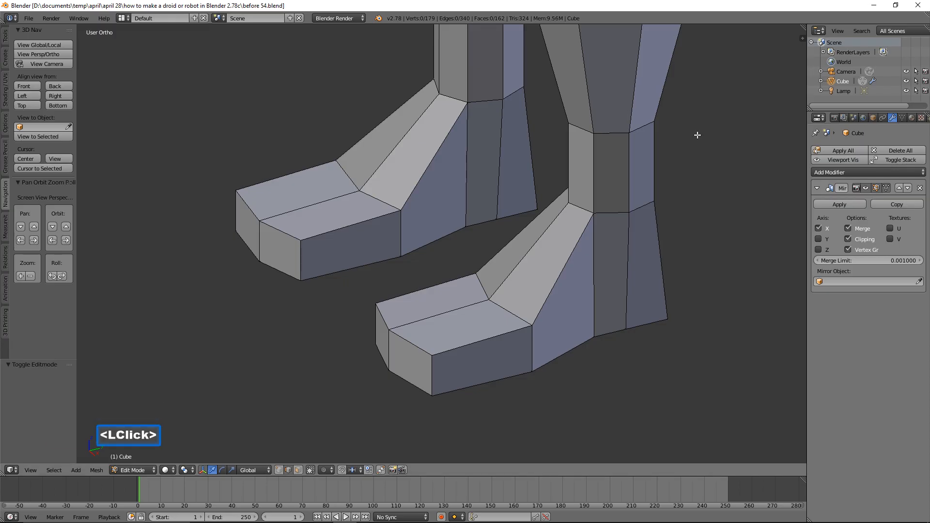
# Step: Save the file as "before 55" with the whole robot in view, and as "before 56" with its front in view
pyautogui.keyDown('ctrl'); pyautogui.moveTo(702, 131); pyautogui.dragTo(688, 337, button='middle'); pyautogui.keyUp('ctrl')
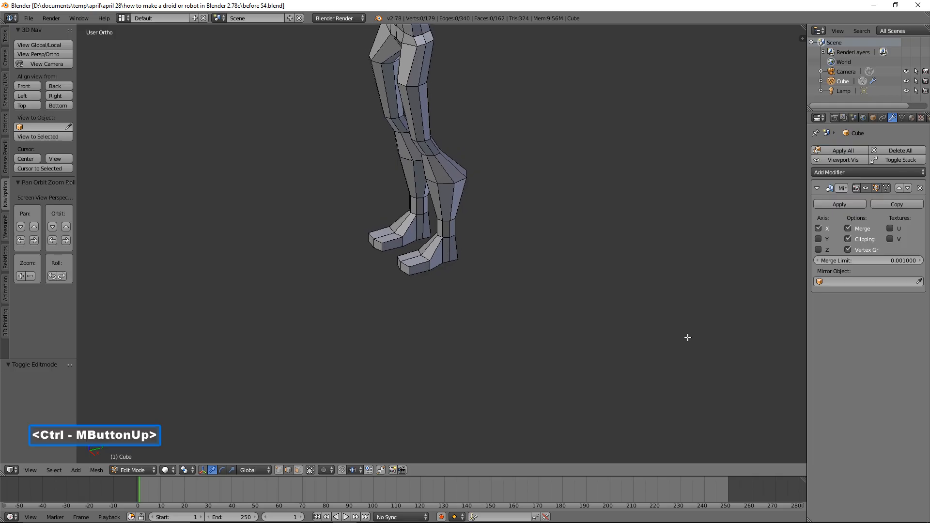
pyautogui.keyDown('shift'); pyautogui.moveTo(598, 100); pyautogui.dragTo(599, 256, button='middle'); pyautogui.keyUp('shift')
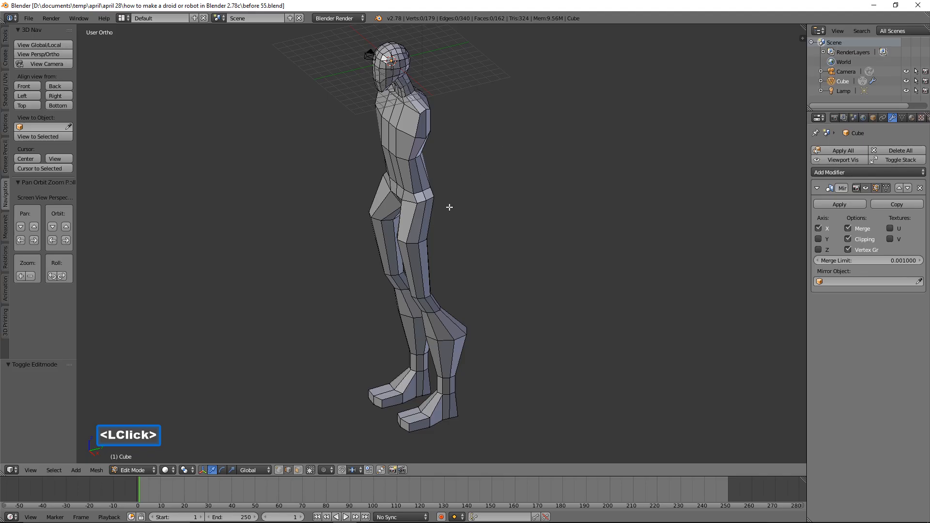
pyautogui.moveTo(428, 224); pyautogui.dragTo(498, 200, button='middle')
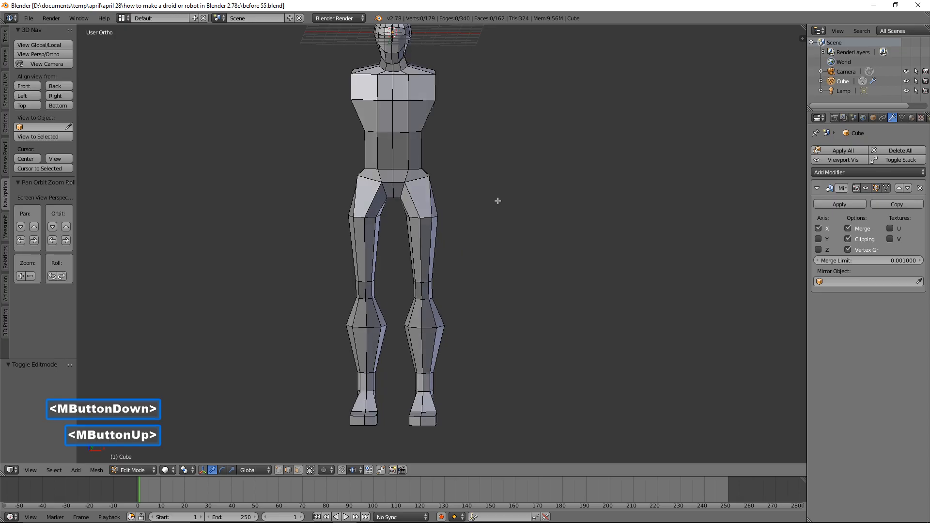
pyautogui.keyDown('shift'); pyautogui.moveTo(520, 165); pyautogui.dragTo(536, 191, button='middle'); pyautogui.keyUp('shift')
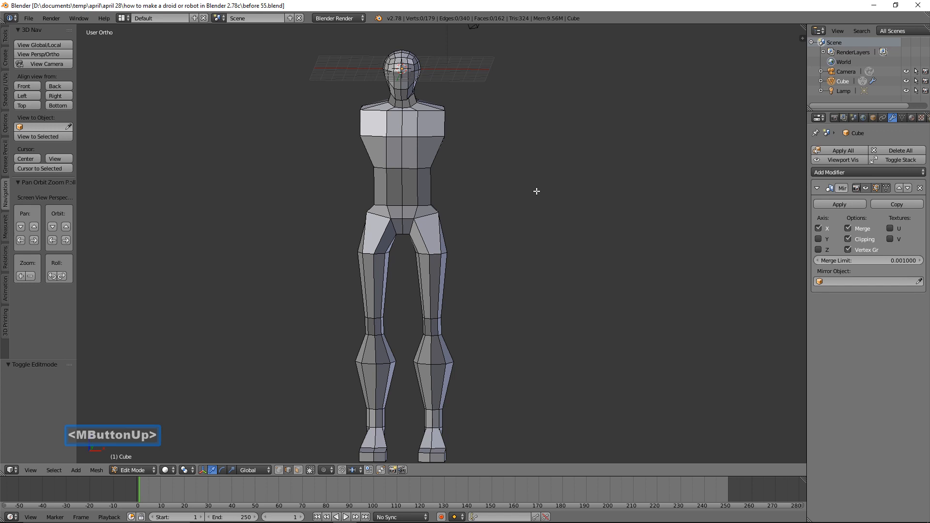
pyautogui.click(583, 133)
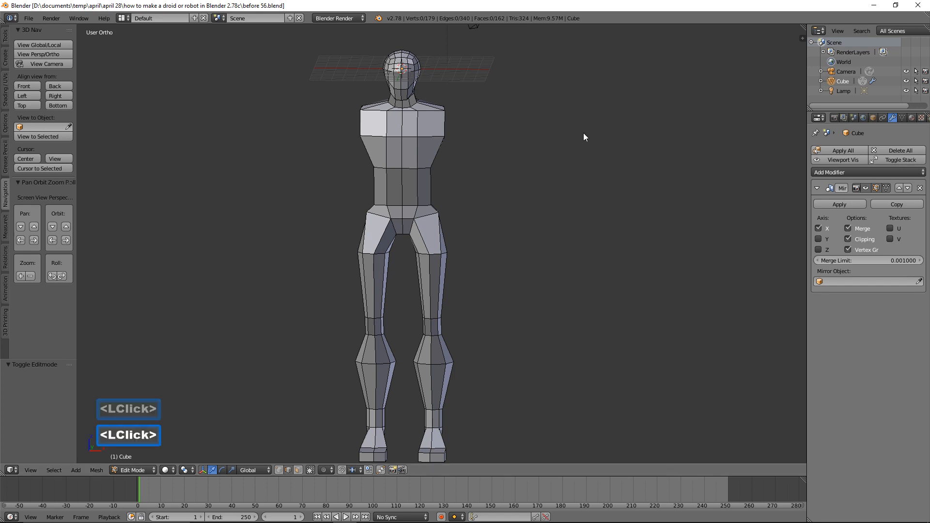
# Step: Select the two side faces of the shoulder in face mode, extrude them about 1.95 along X, and save as "before 57"
pyautogui.click(298, 469)
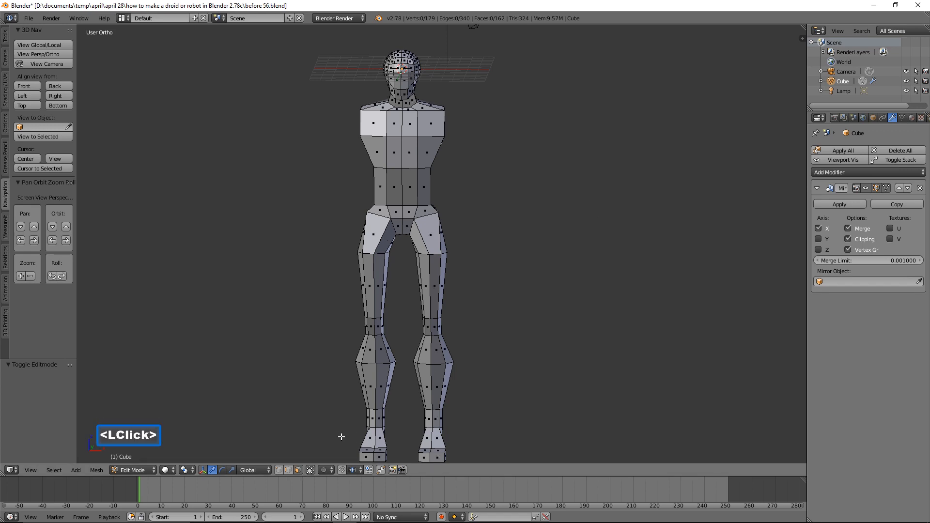
pyautogui.moveTo(526, 214); pyautogui.dragTo(487, 159, button='middle')
pyautogui.keyDown('shift'); pyautogui.moveTo(523, 104); pyautogui.dragTo(502, 296, button='middle'); pyautogui.keyUp('shift')
pyautogui.click(436, 215)
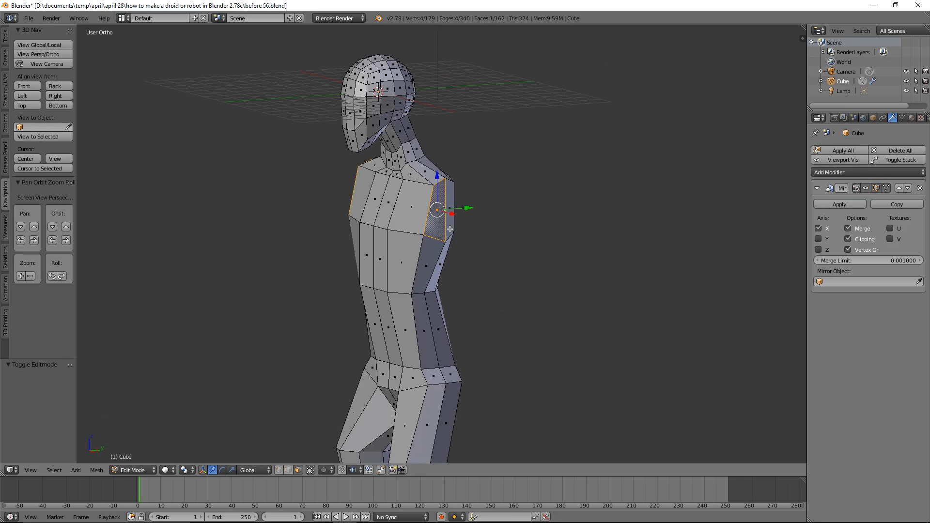
pyautogui.keyDown('shift'); pyautogui.click(449, 229); pyautogui.keyUp('shift')
pyautogui.moveTo(398, 225); pyautogui.dragTo(484, 227, button='middle')
pyautogui.press('e')
pyautogui.press('x')
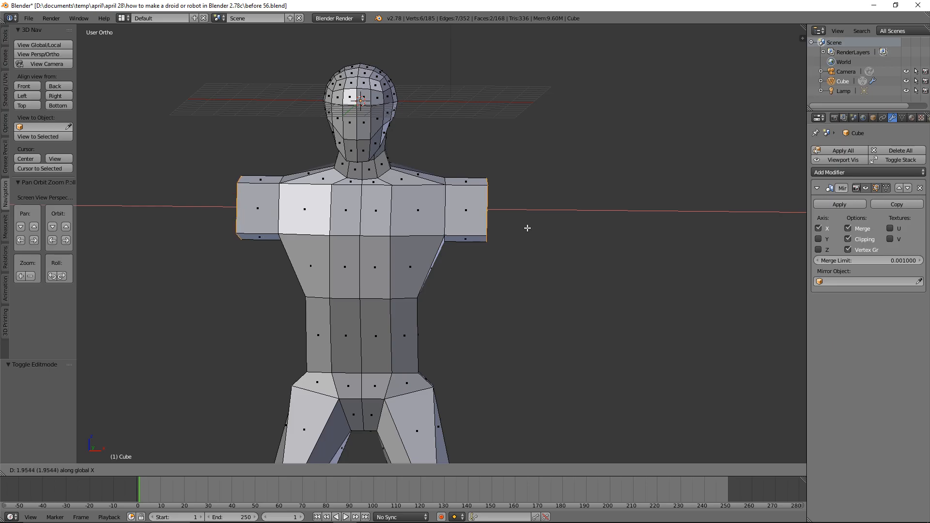
pyautogui.click(527, 228)
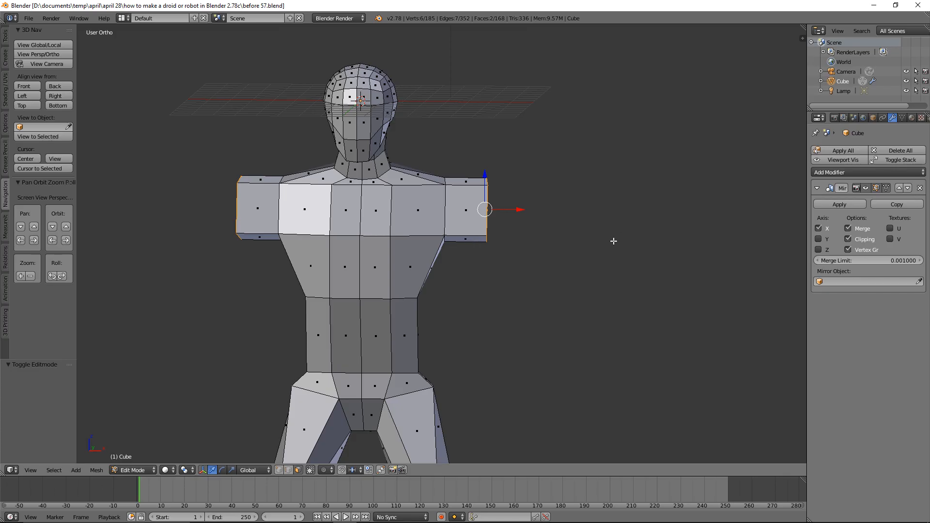
# Step: Rotate the extruded shoulder faces about -58° around Y and raise them about 1.7 along Z
pyautogui.press('r')
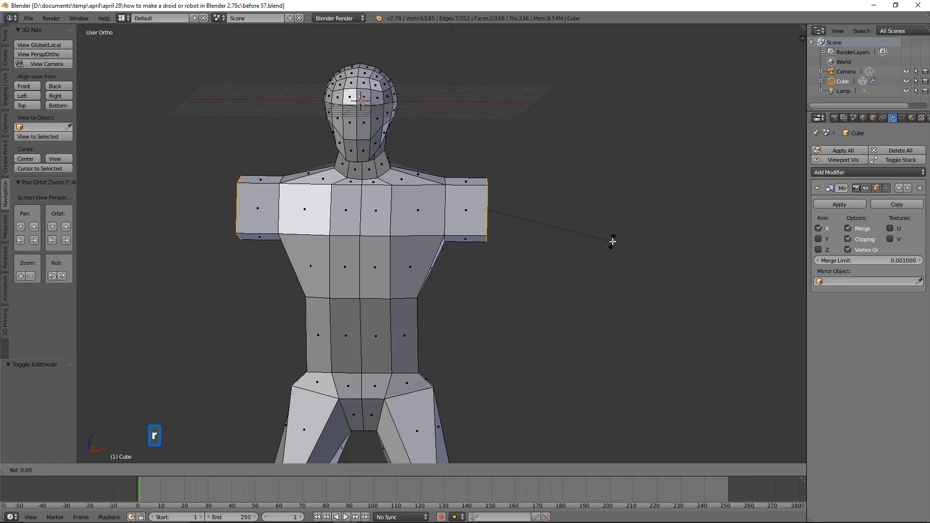
pyautogui.press('y')
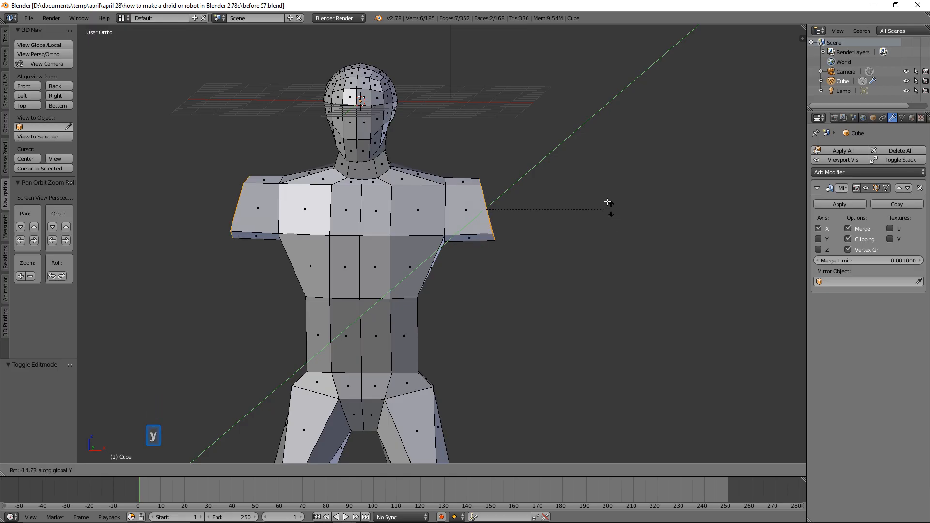
pyautogui.click(554, 145)
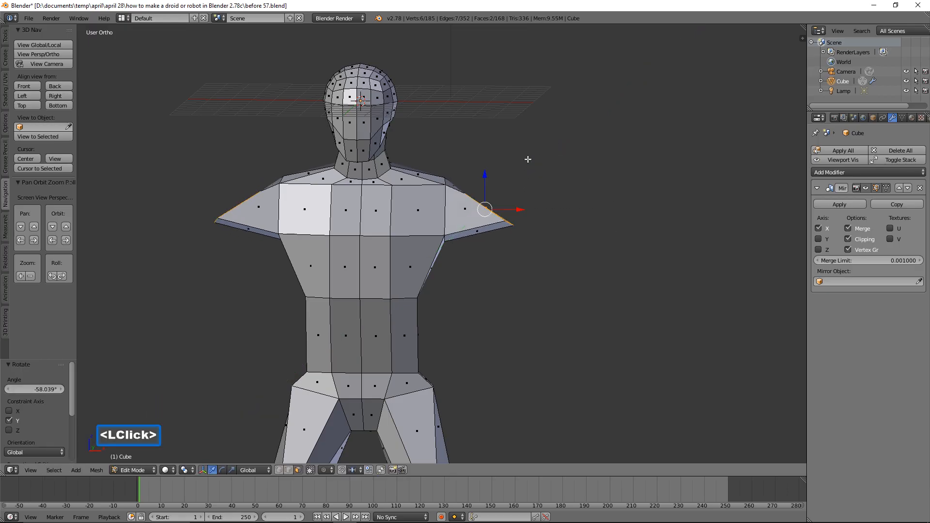
pyautogui.moveTo(486, 176); pyautogui.dragTo(479, 140)
# Step: Tilt the shoulder end faces closer to horizontal around Y and shift them -0.179 along X toward the body
pyautogui.press('r')
pyautogui.press('y')
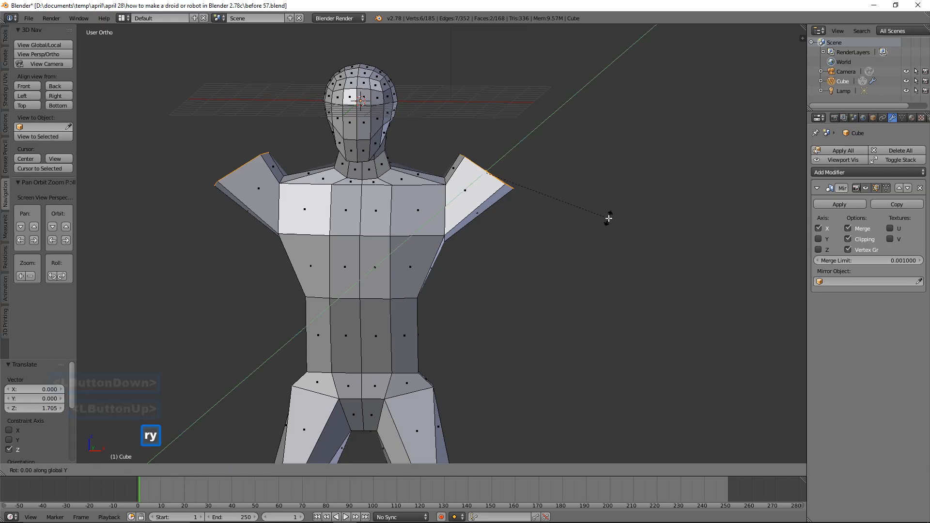
pyautogui.click(598, 184)
pyautogui.moveTo(531, 172); pyautogui.dragTo(520, 173)
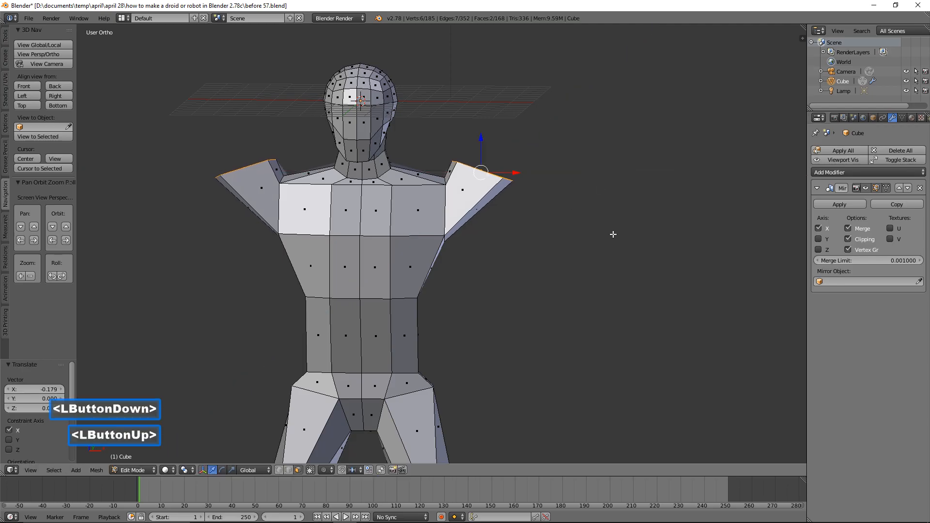
# Step: Scale the shoulder end faces to about 0.854, deselect everything, and save the file as "before 58"
pyautogui.press('s')
pyautogui.click(594, 226)
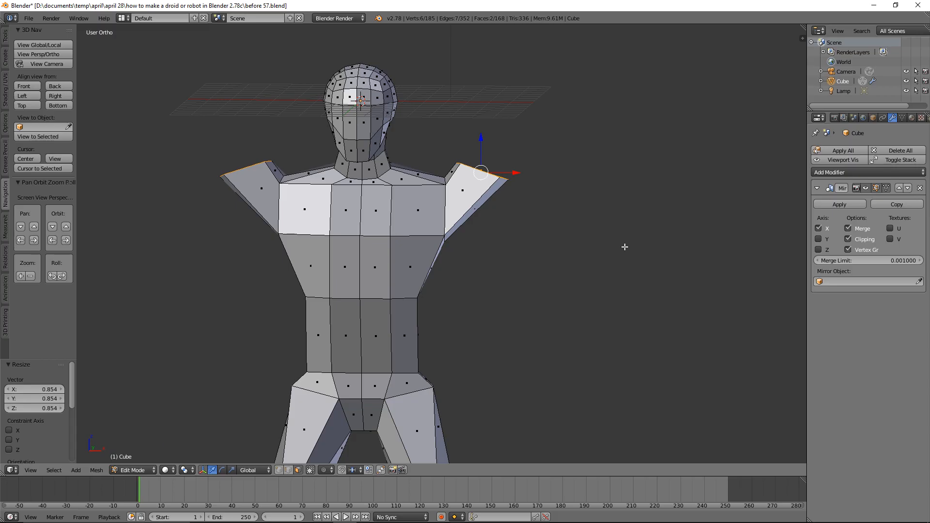
pyautogui.press('a')
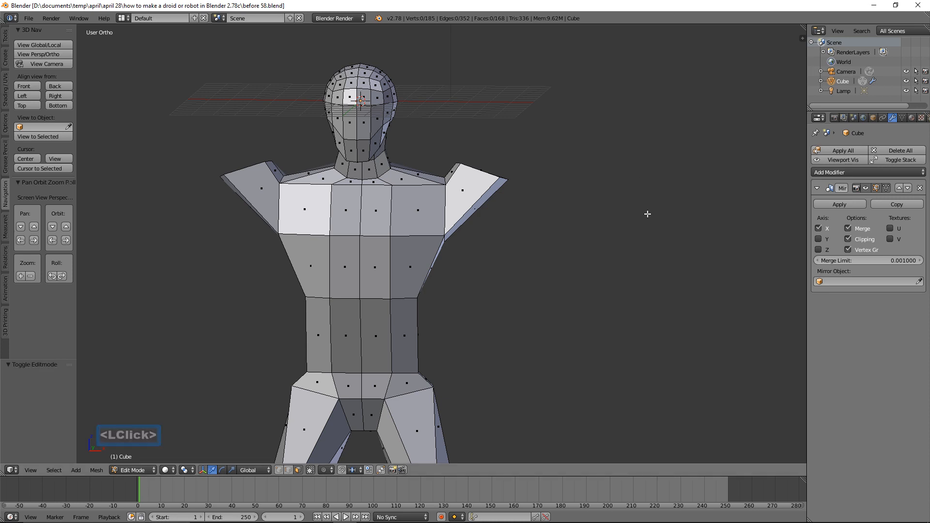
# Step: Cut one edge loop around the middle of the extruded shoulder section without sliding it
pyautogui.moveTo(648, 214); pyautogui.dragTo(571, 191, button='middle')
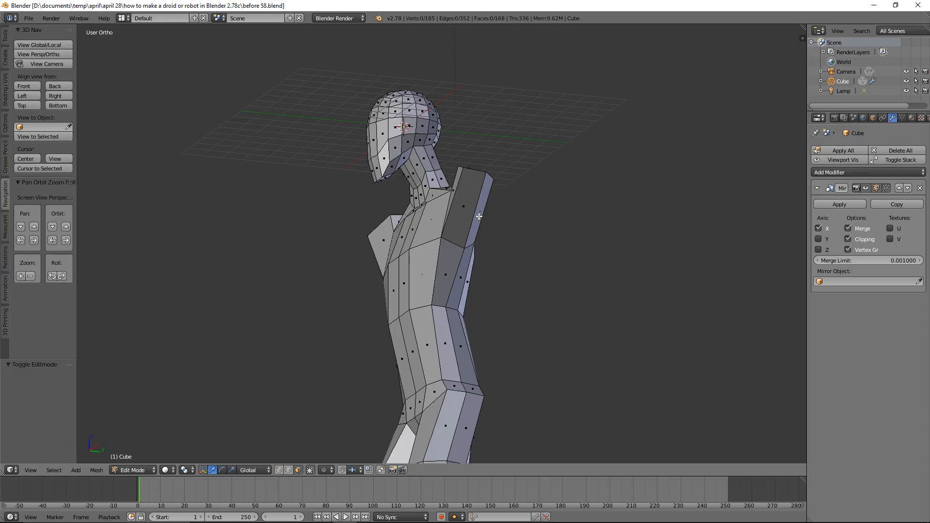
pyautogui.press('ctrl')
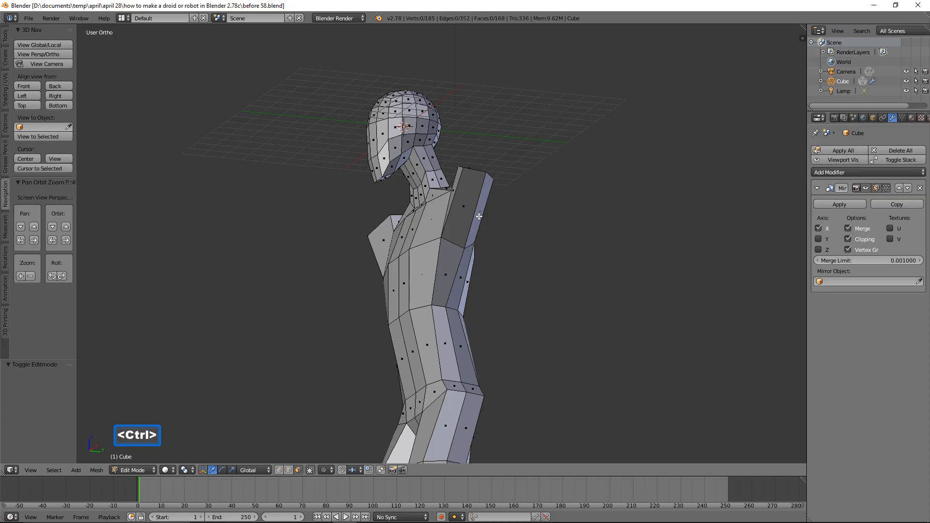
pyautogui.hotkey('ctrl', 'r')
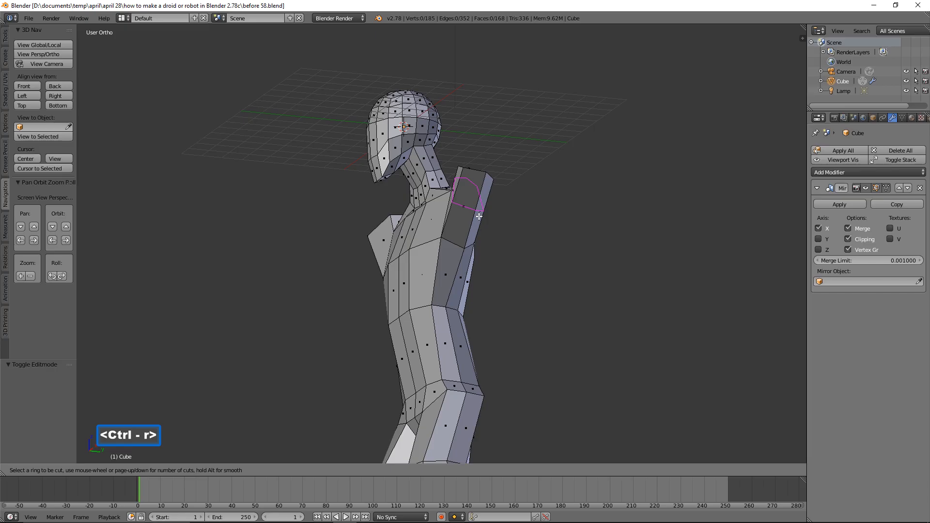
pyautogui.click(478, 216)
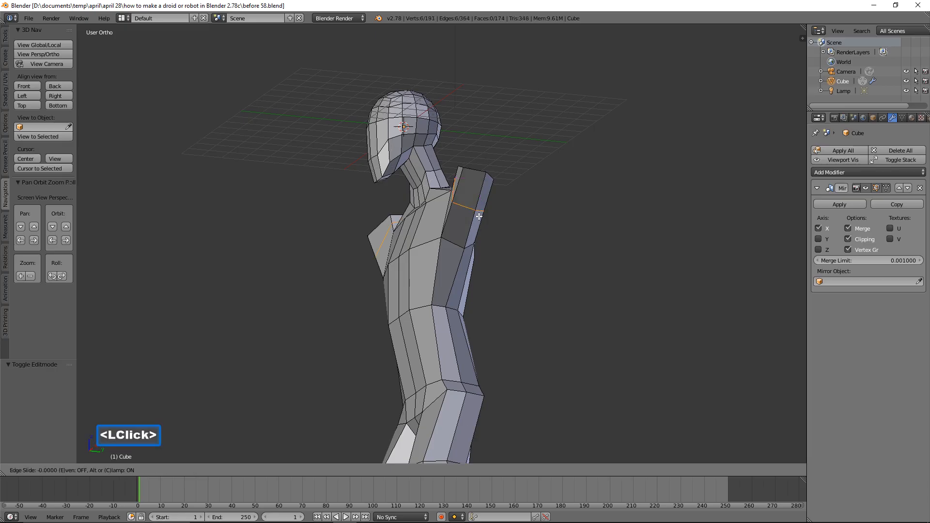
pyautogui.click(479, 217)
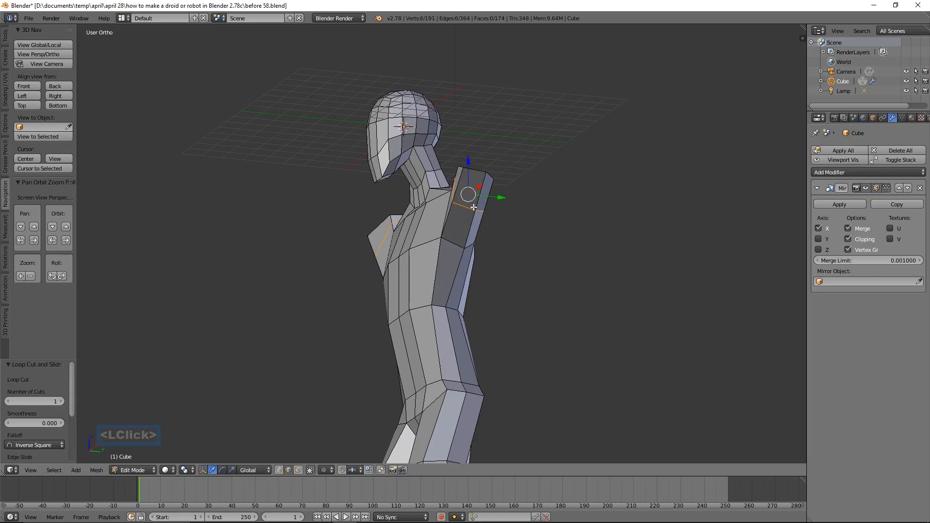
# Step: Reposition the new edge loop around the shoulder to give it a rounder shape, and clear the selection
pyautogui.click(400, 251)
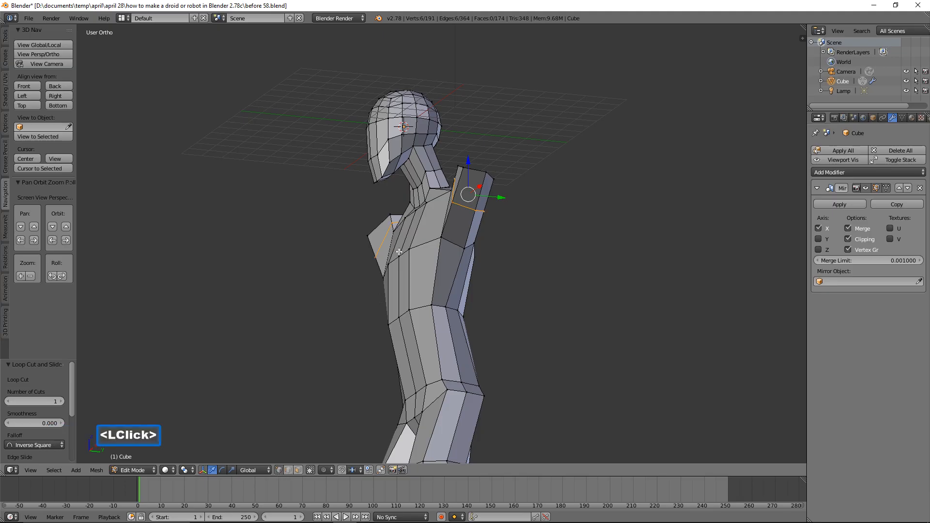
pyautogui.click(450, 205)
pyautogui.moveTo(485, 206); pyautogui.dragTo(474, 205)
pyautogui.moveTo(521, 231); pyautogui.dragTo(518, 205, button='middle')
pyautogui.click(519, 205)
pyautogui.moveTo(519, 205); pyautogui.dragTo(528, 205)
pyautogui.press('a')
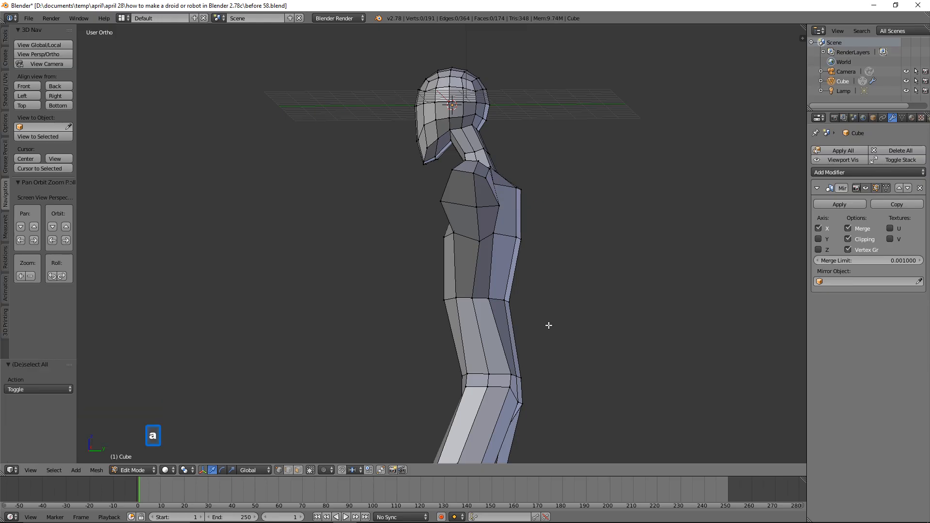
# Step: Extrude the four slanted end faces of the shoulder about 5.14 units along X to form the arm
pyautogui.click(299, 470)
pyautogui.moveTo(326, 324); pyautogui.dragTo(480, 309, button='middle')
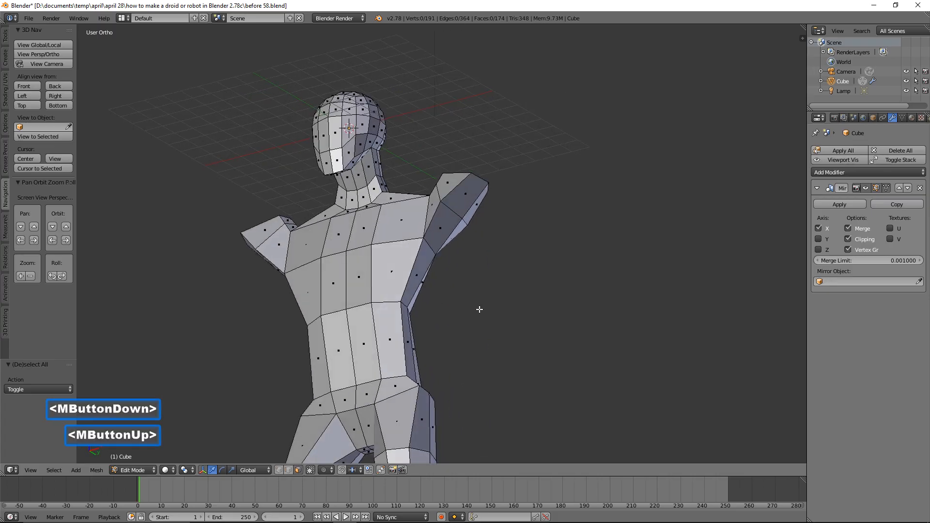
pyautogui.press('c')
pyautogui.click(460, 214)
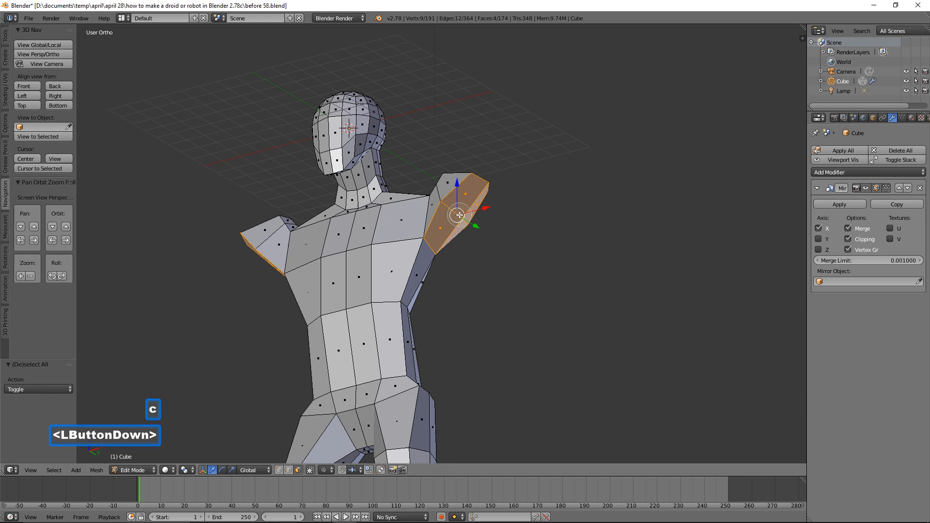
pyautogui.rightClick(557, 282)
pyautogui.moveTo(472, 289); pyautogui.dragTo(511, 312, button='middle')
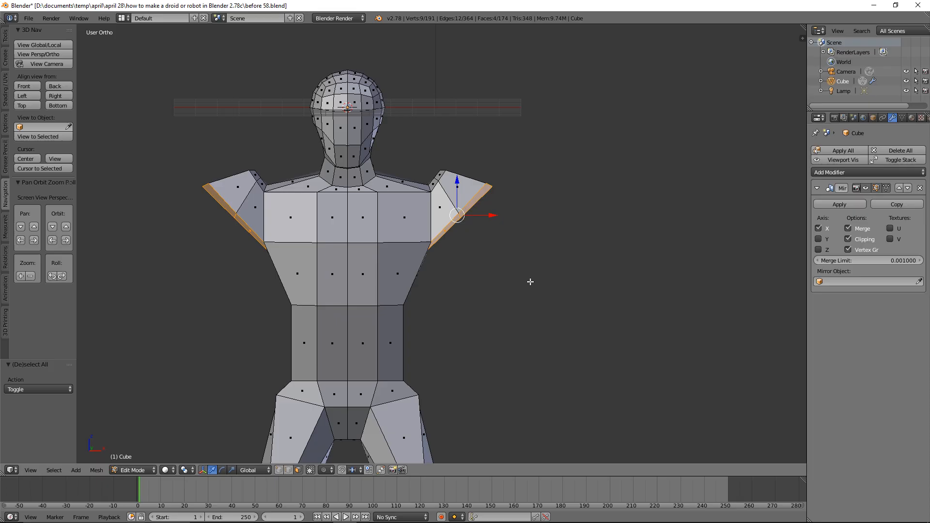
pyautogui.press('e')
pyautogui.press('x')
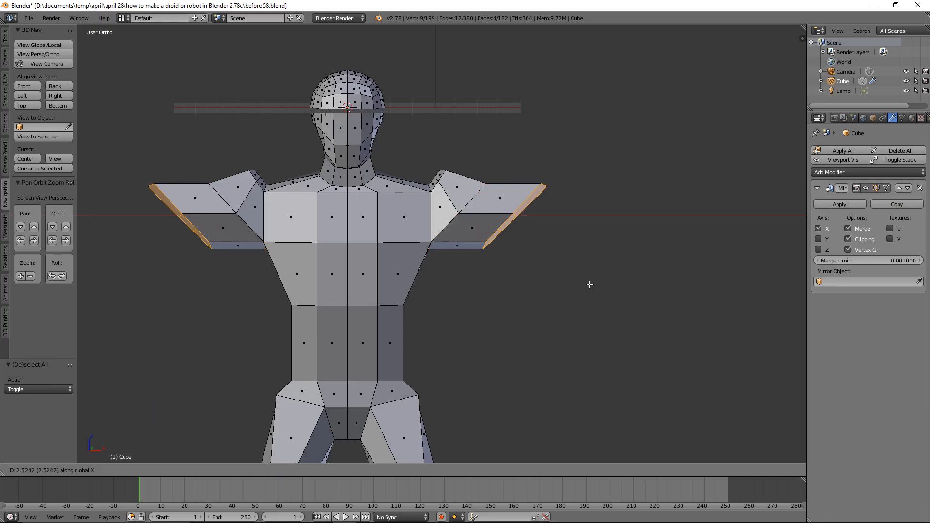
pyautogui.click(641, 283)
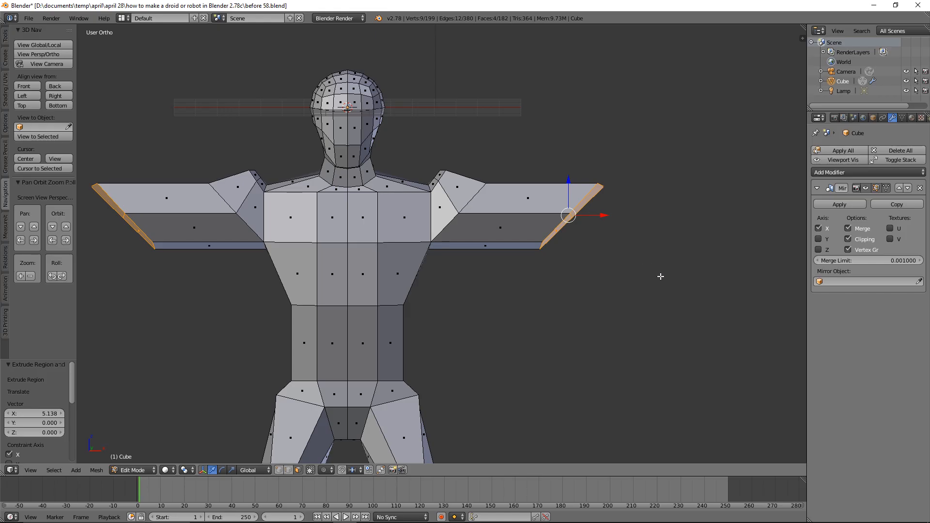
# Step: Flatten the arm's end faces by scaling them to 0 along X, and shrink them uniformly by a factor of about 0.61
pyautogui.press('s')
pyautogui.press('x')
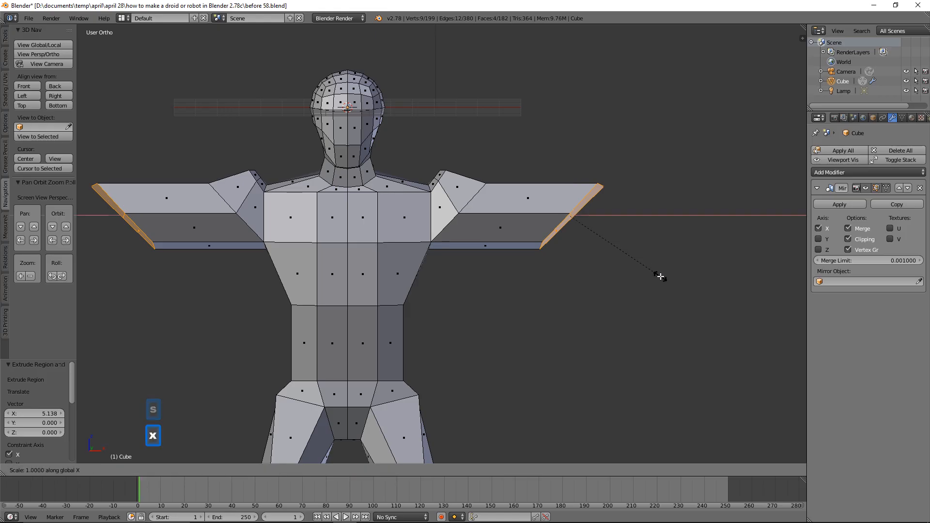
pyautogui.press('0')
pyautogui.click(660, 276)
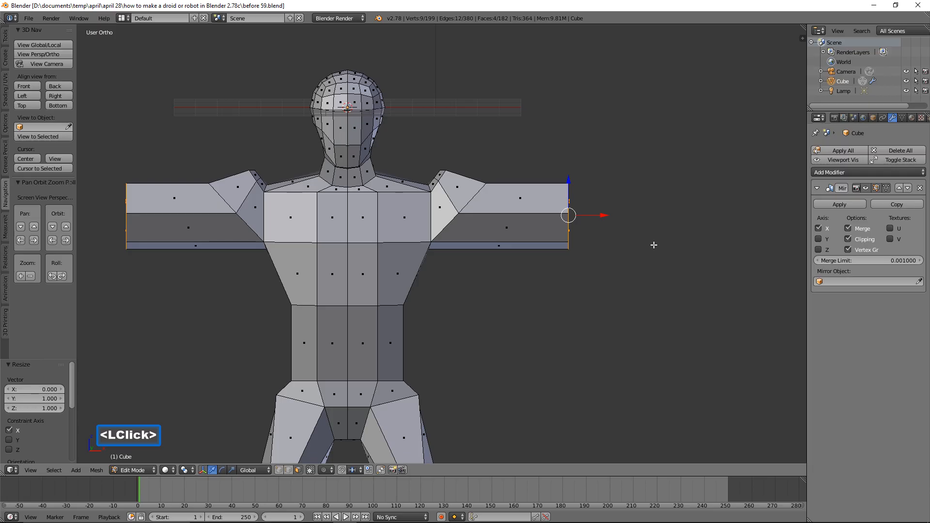
pyautogui.moveTo(703, 228); pyautogui.dragTo(630, 236, button='middle')
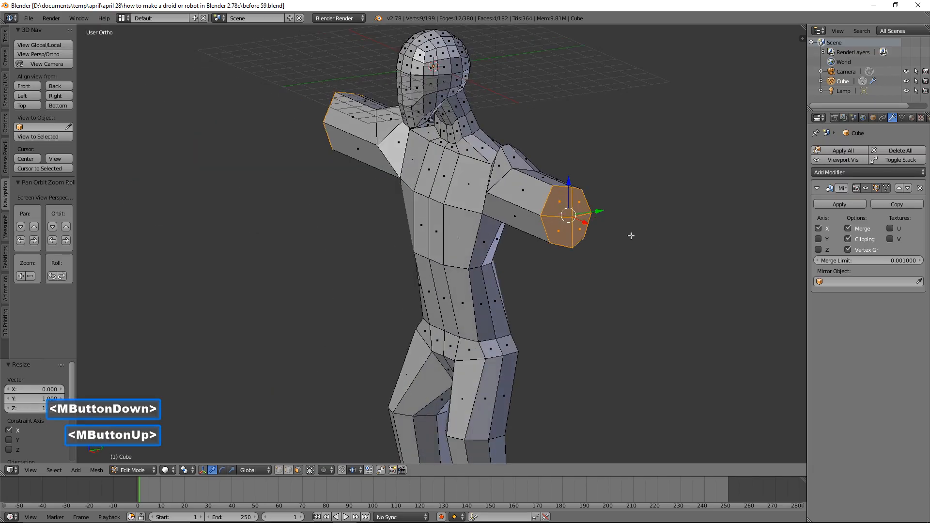
pyautogui.press('s')
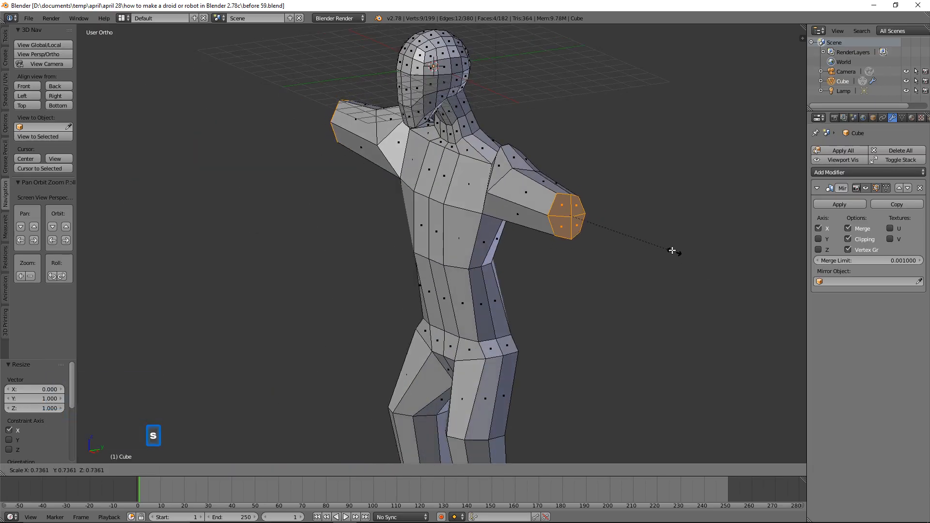
pyautogui.click(655, 243)
# Step: Add a loop cut on the arm close to the shoulder, scale it to about 0.75, and clear the selection
pyautogui.moveTo(656, 243); pyautogui.dragTo(623, 251, button='middle')
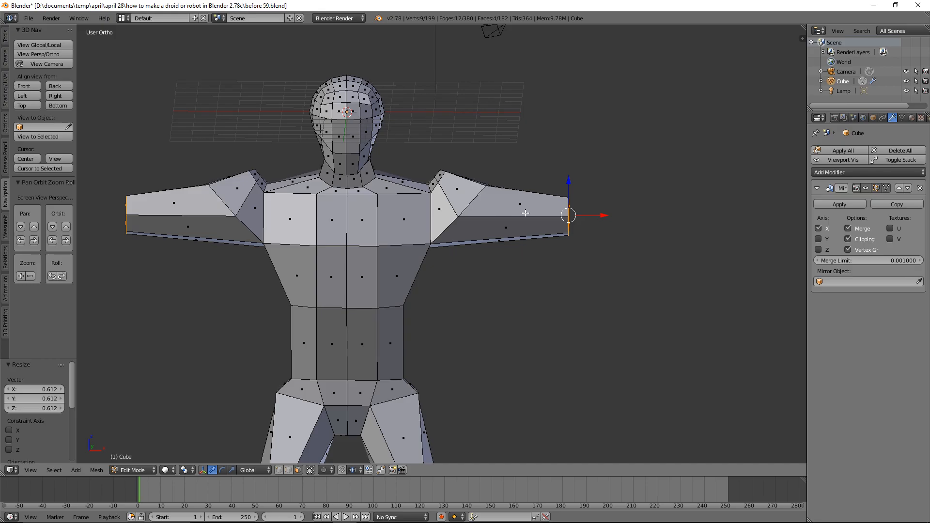
pyautogui.press('a')
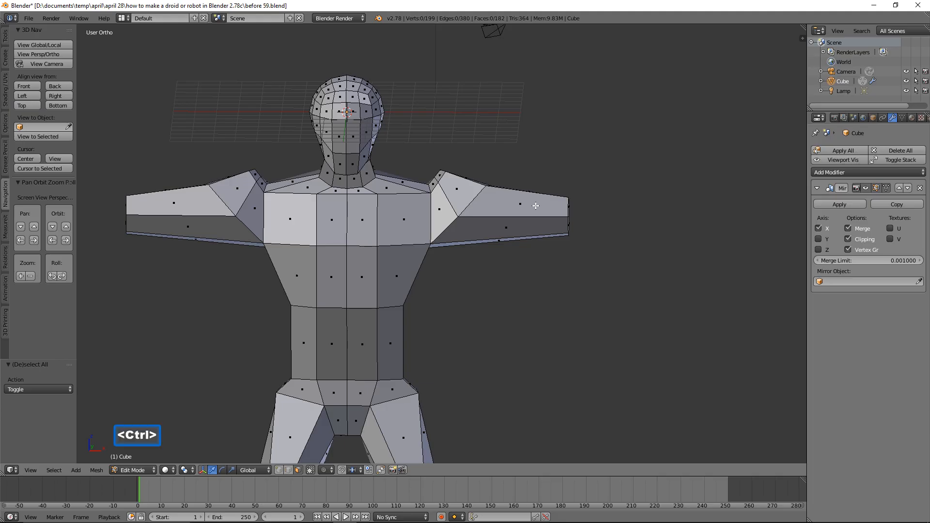
pyautogui.hotkey('ctrl', 'r')
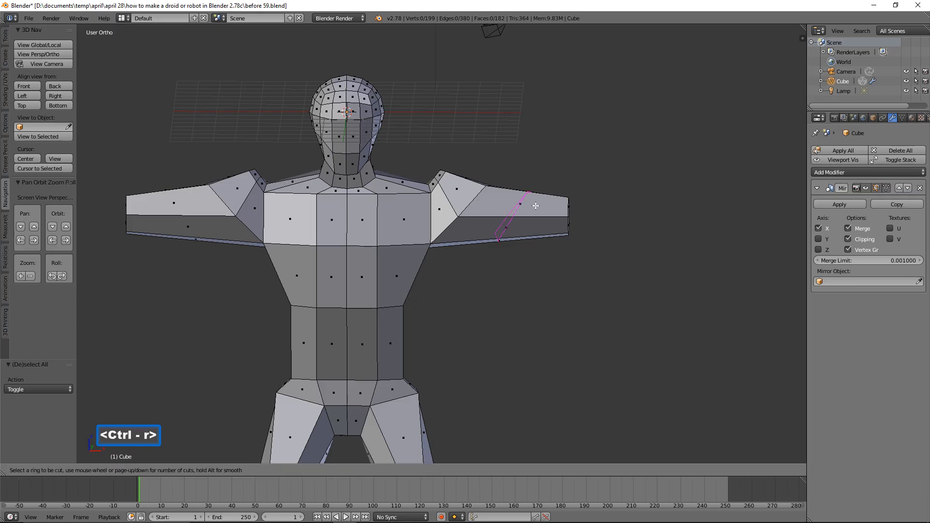
pyautogui.click(536, 205)
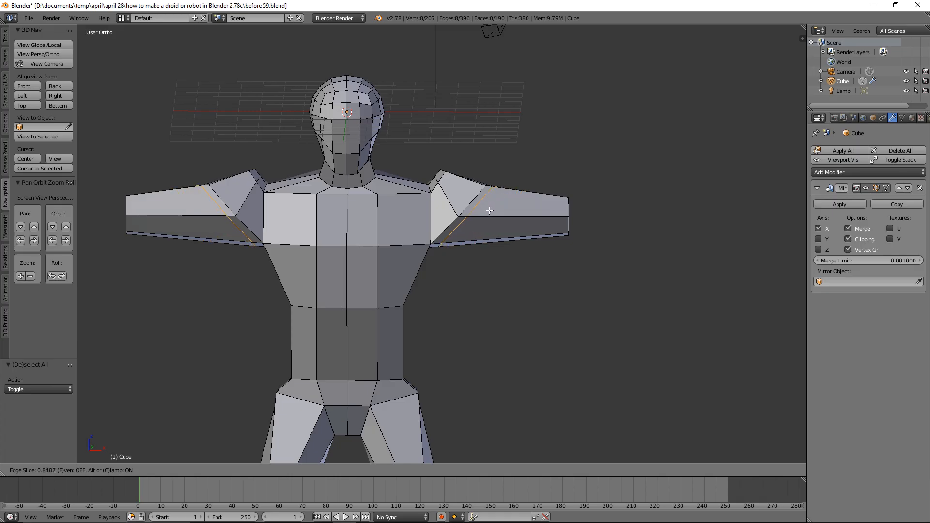
pyautogui.click(490, 211)
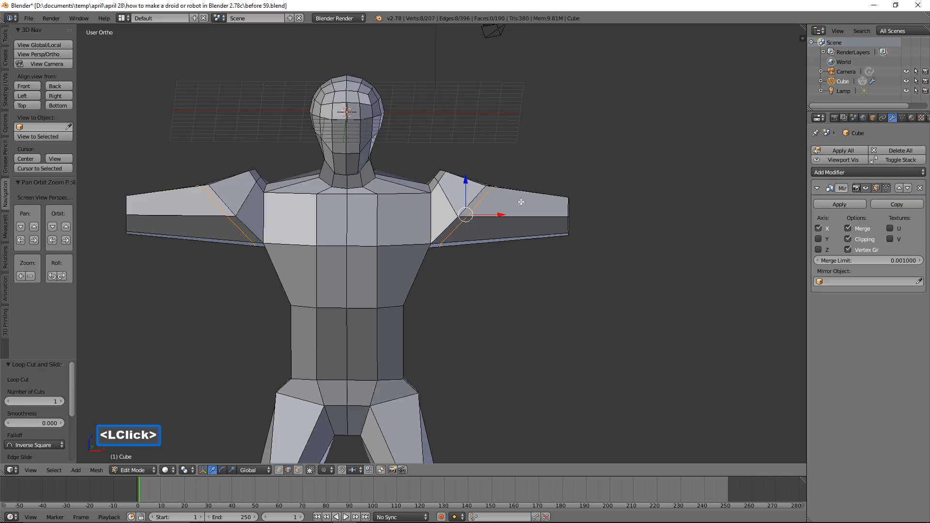
pyautogui.press('s')
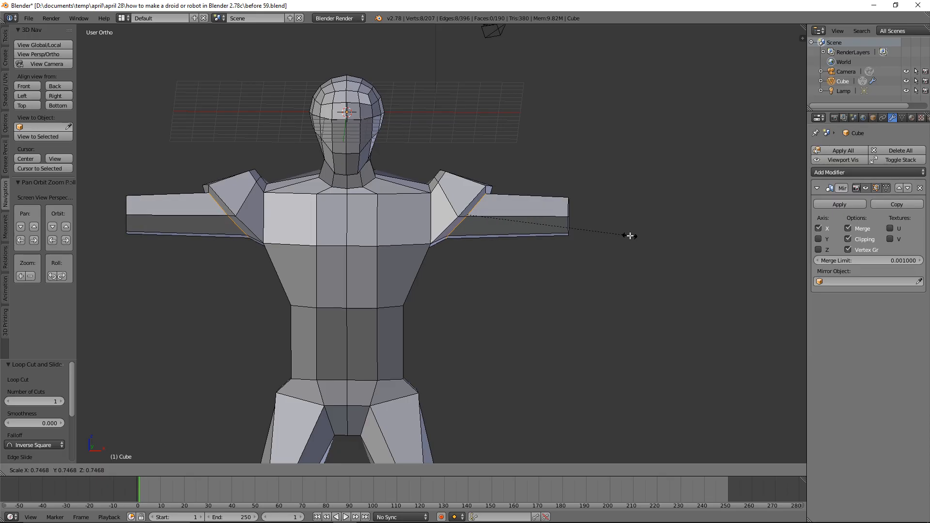
pyautogui.click(630, 236)
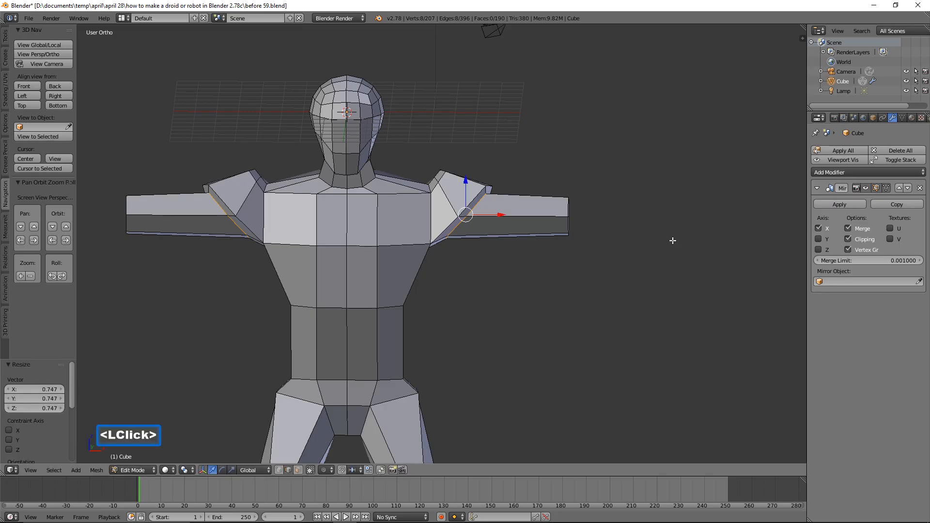
pyautogui.press('a')
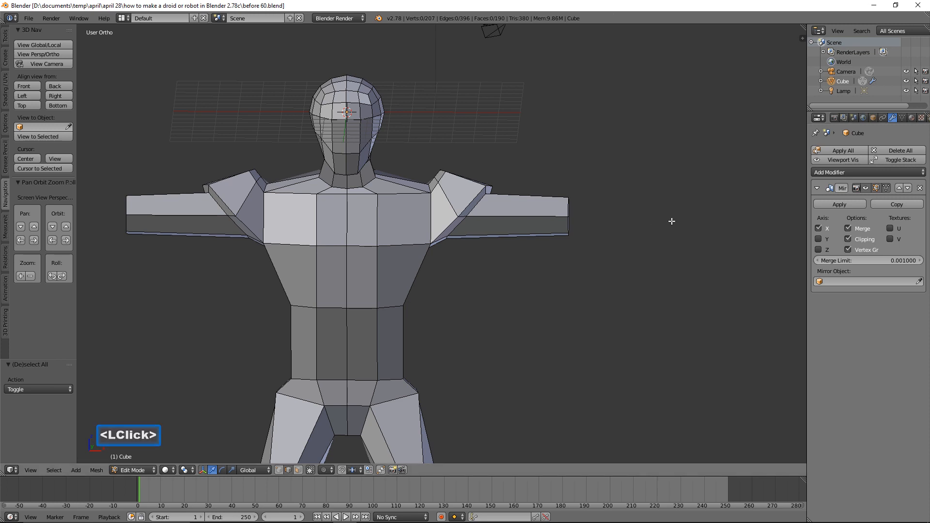
# Step: Shorten the arm by moving its four end faces about -0.78 along X, and scale them to about 0.78
pyautogui.moveTo(634, 227); pyautogui.dragTo(604, 231, button='middle')
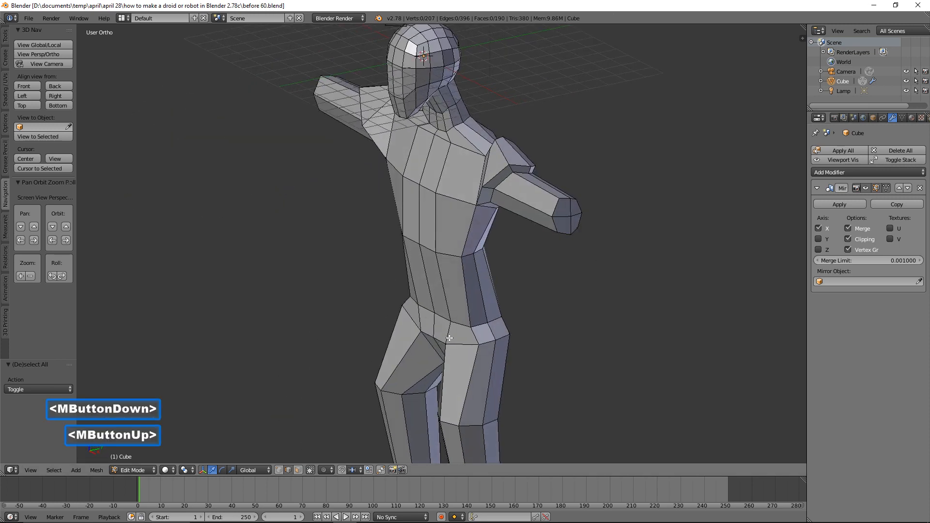
pyautogui.click(298, 470)
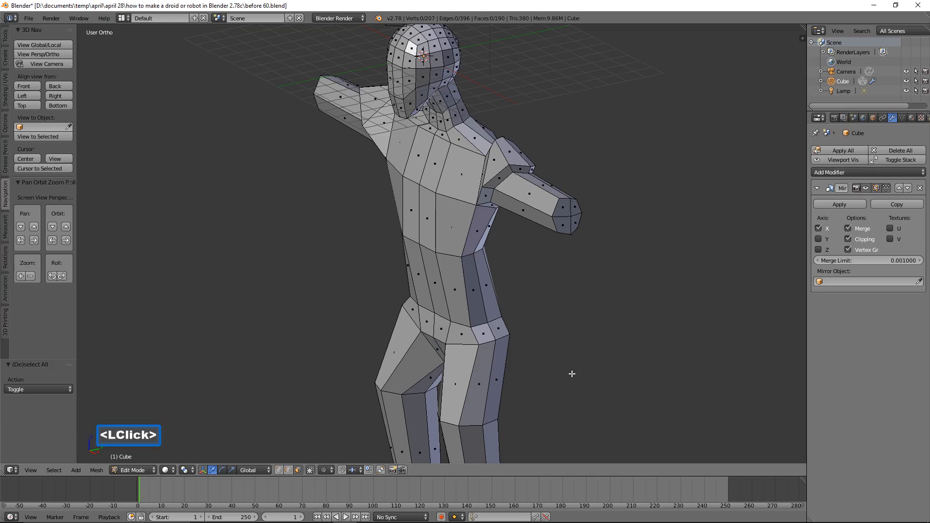
pyautogui.press('c')
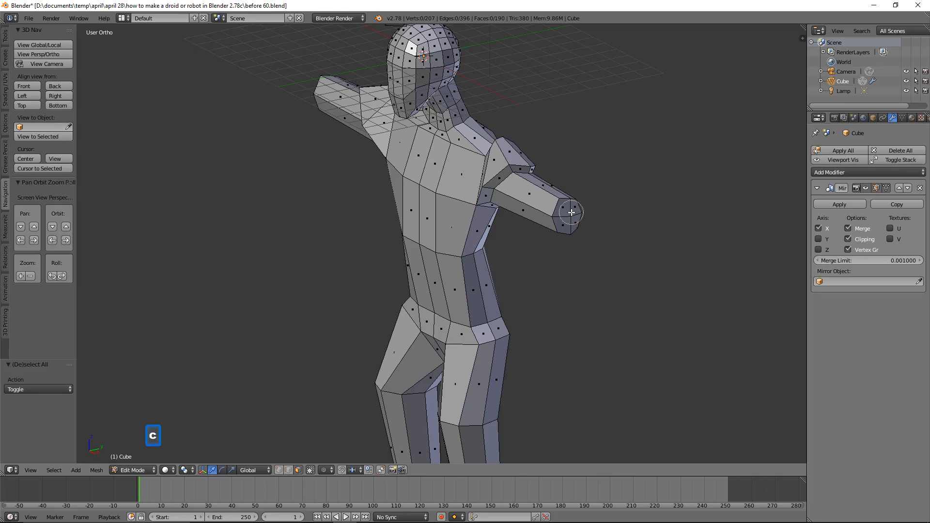
pyautogui.click(569, 214)
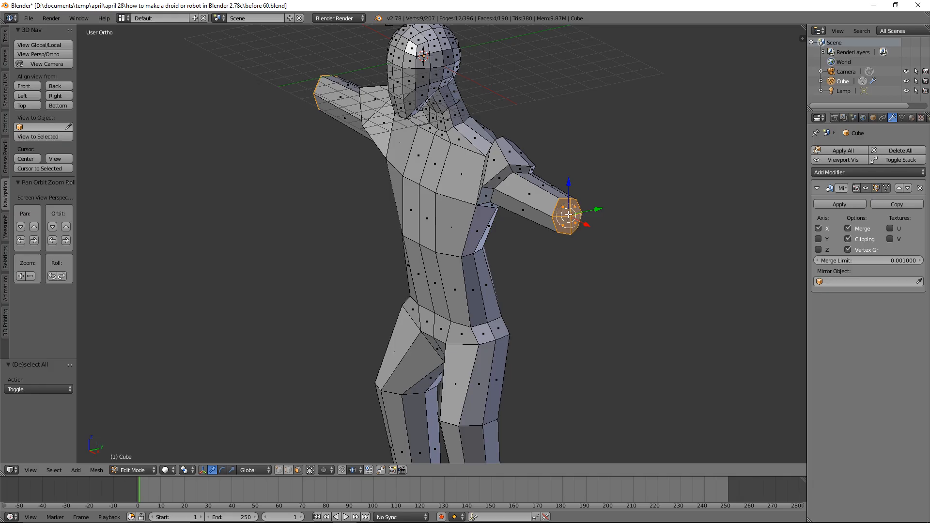
pyautogui.rightClick(682, 234)
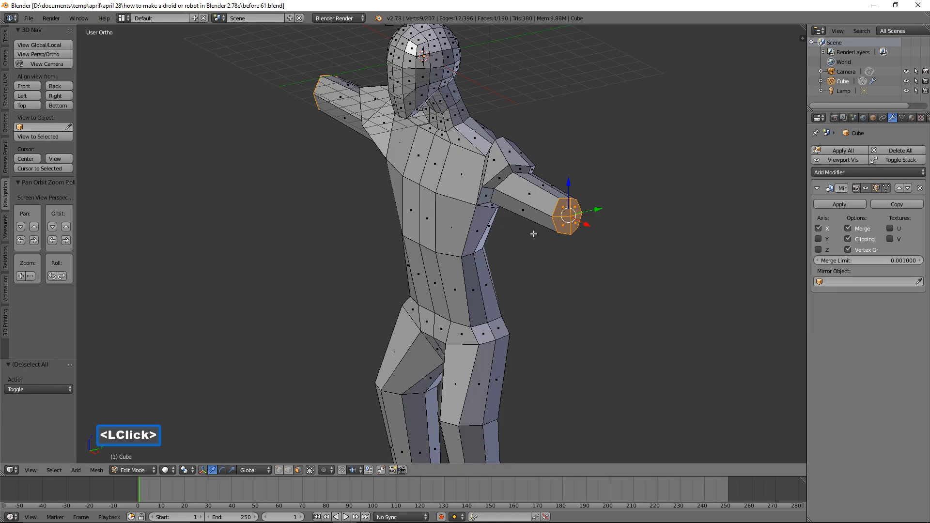
pyautogui.moveTo(521, 247); pyautogui.dragTo(592, 241, button='middle')
pyautogui.moveTo(604, 214); pyautogui.dragTo(588, 214)
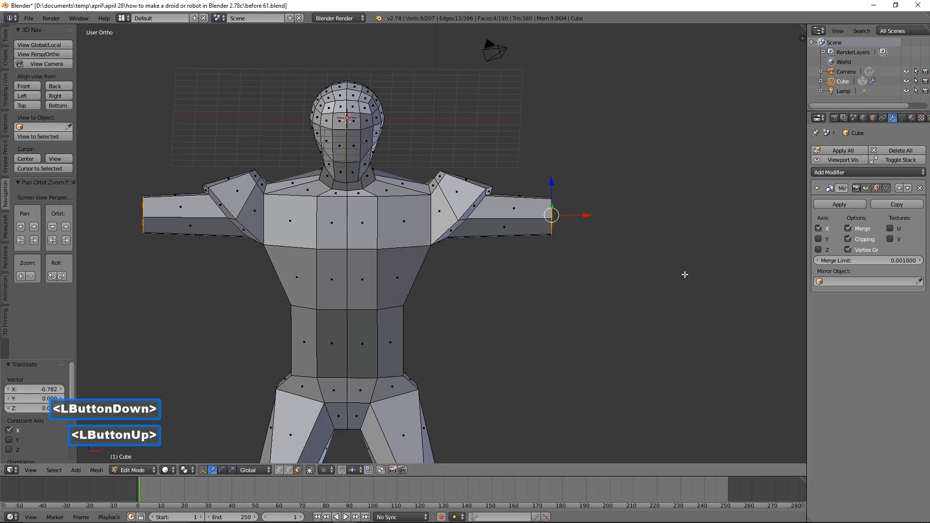
pyautogui.press('s')
pyautogui.click(655, 259)
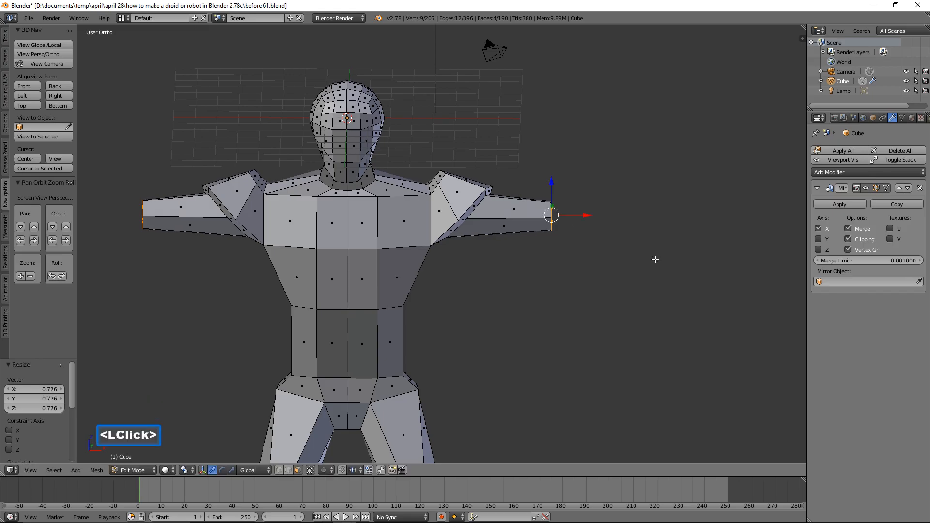
# Step: Extrude the arm's end faces about 1.19 units along X to form a wrist section
pyautogui.press('e')
pyautogui.press('x')
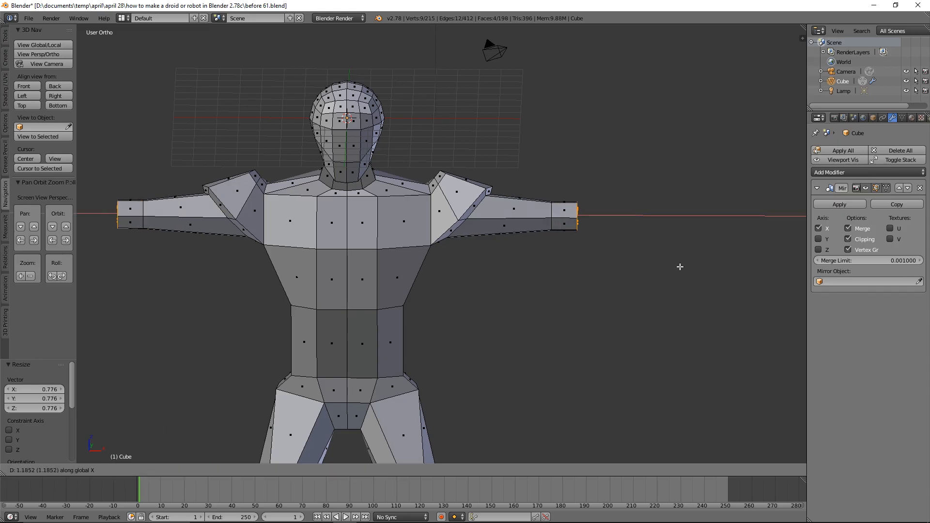
pyautogui.click(680, 267)
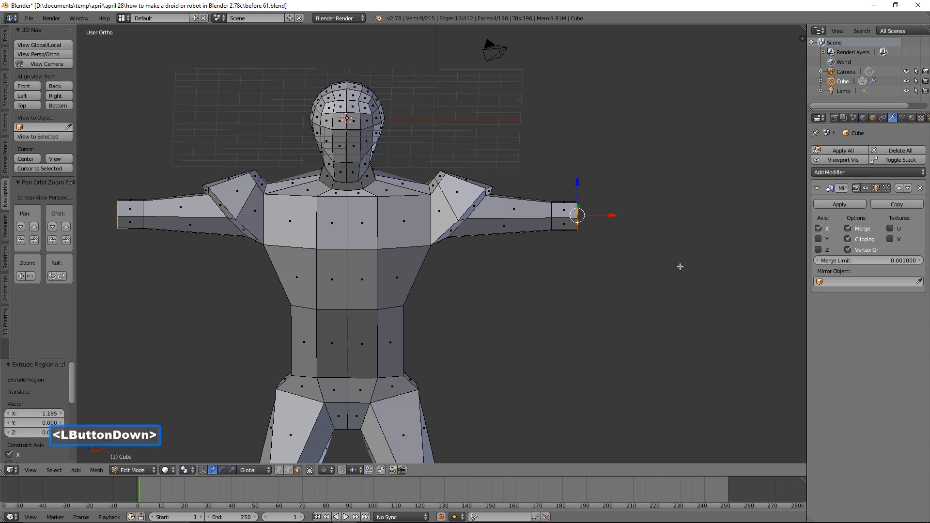
# Step: Extrude the wrist's end faces about 1.7 units along X and enlarge them by a factor of about 2
pyautogui.moveTo(678, 266)
pyautogui.mouseDown(button='middle')
pyautogui.moveTo(642, 279)
pyautogui.moveTo(683, 260)
pyautogui.mouseUp(button='middle')
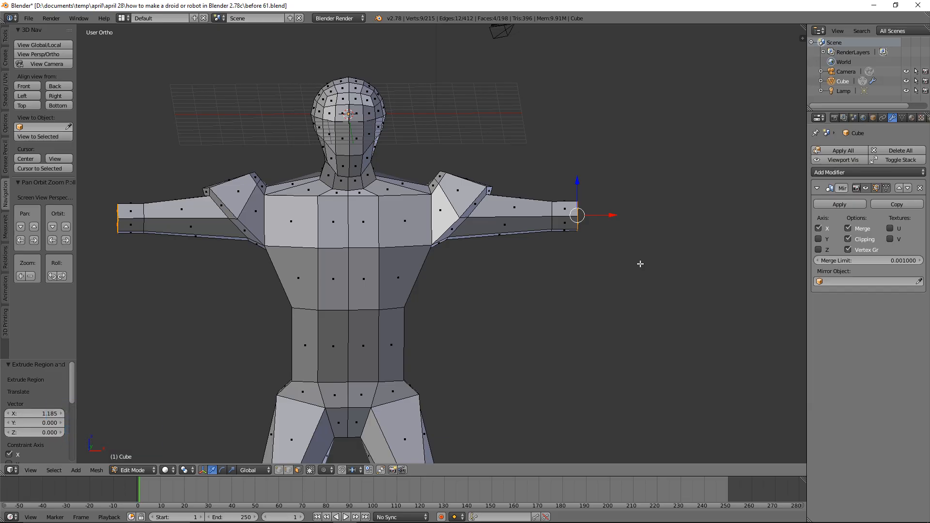
pyautogui.press('e')
pyautogui.press('x')
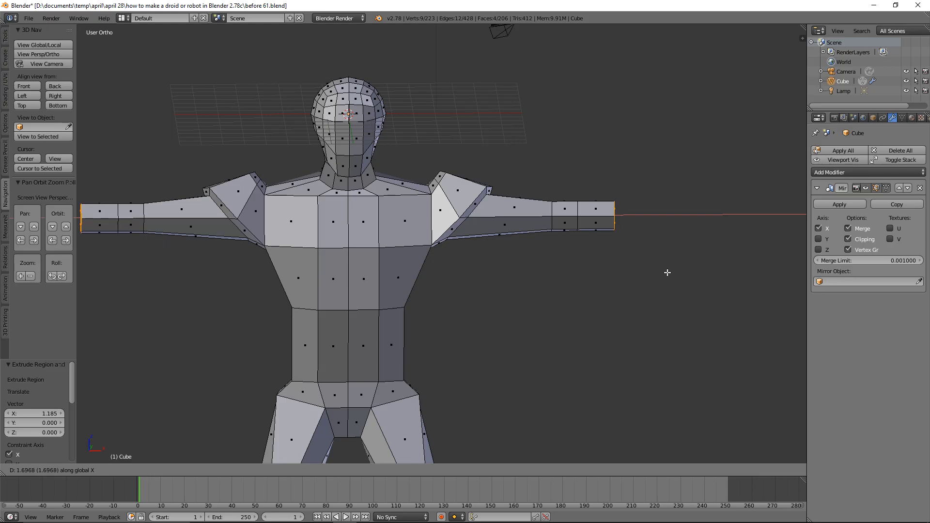
pyautogui.click(668, 272)
pyautogui.press('s')
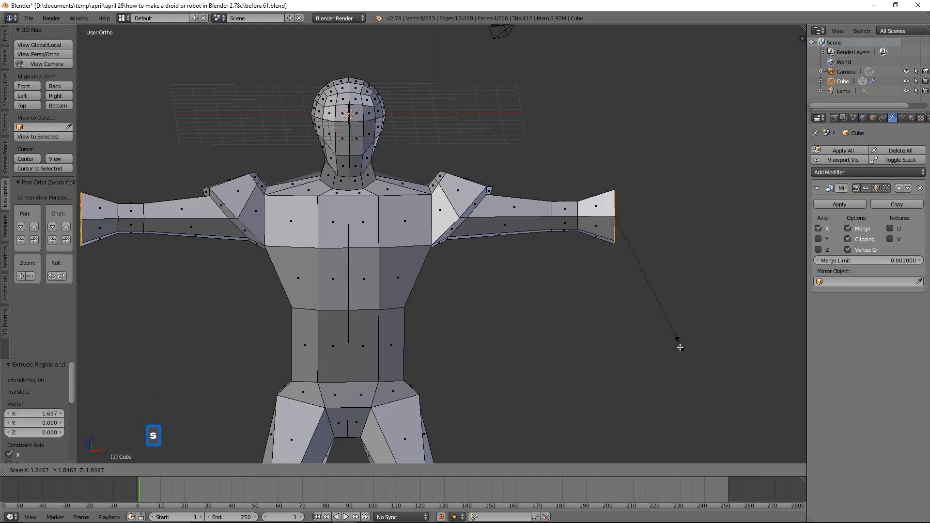
pyautogui.click(680, 349)
# Step: Round the outline of the enlarged end faces into a circle with LoopTools Circle
pyautogui.moveTo(694, 295); pyautogui.dragTo(630, 302, button='middle')
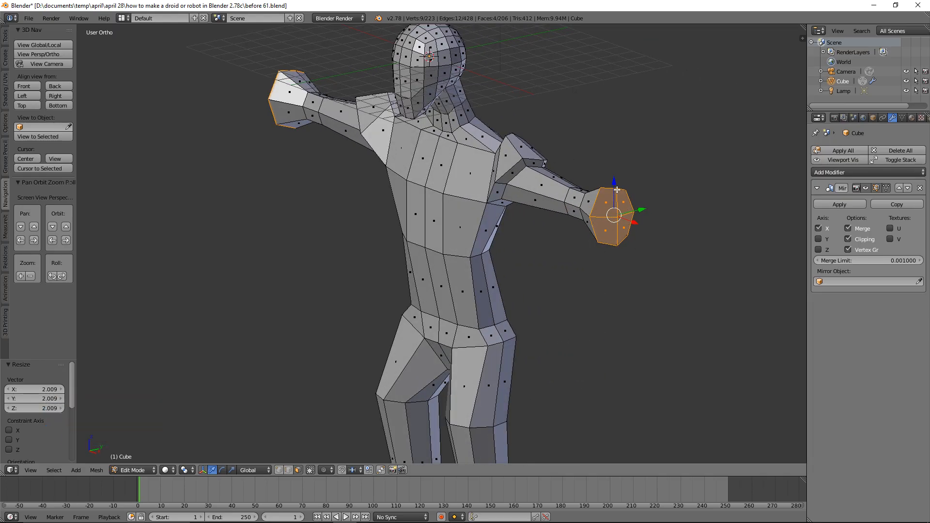
pyautogui.press('w')
pyautogui.press('w')
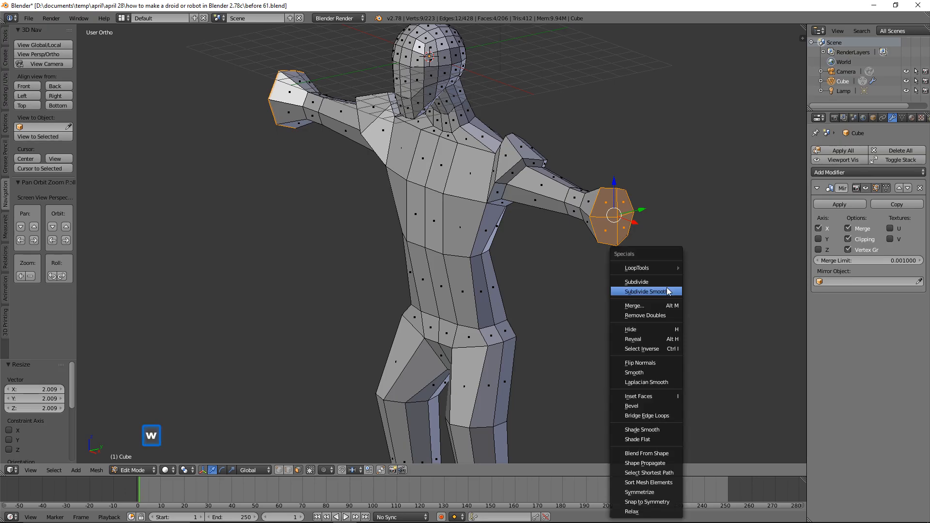
pyautogui.moveTo(656, 269)
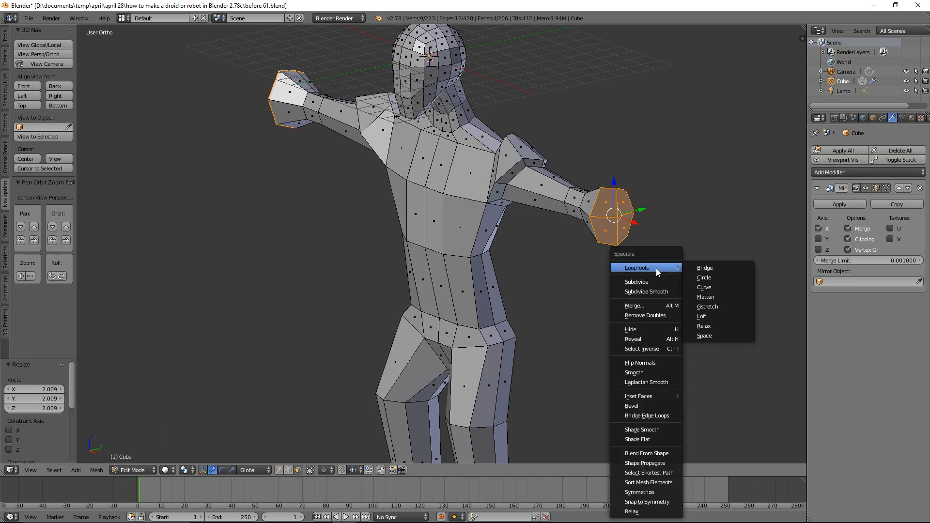
pyautogui.click(717, 278)
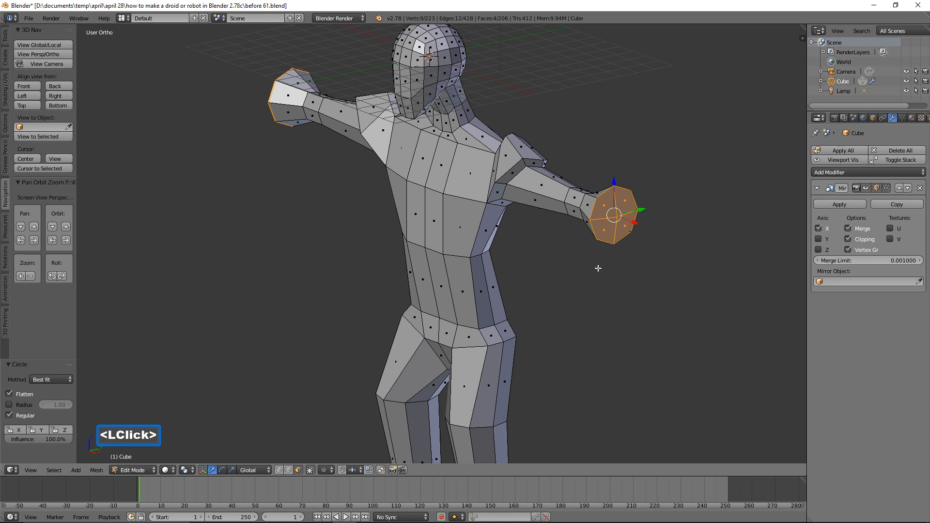
# Step: Move the centre vertex of the circular arm end about -0.2 units along Y
pyautogui.moveTo(539, 281); pyautogui.dragTo(619, 273, button='middle')
pyautogui.moveTo(632, 230)
pyautogui.mouseDown(button='middle')
pyautogui.moveTo(660, 269)
pyautogui.moveTo(634, 219)
pyautogui.moveTo(639, 225)
pyautogui.moveTo(626, 225)
pyautogui.moveTo(635, 231)
pyautogui.mouseUp(button='middle')
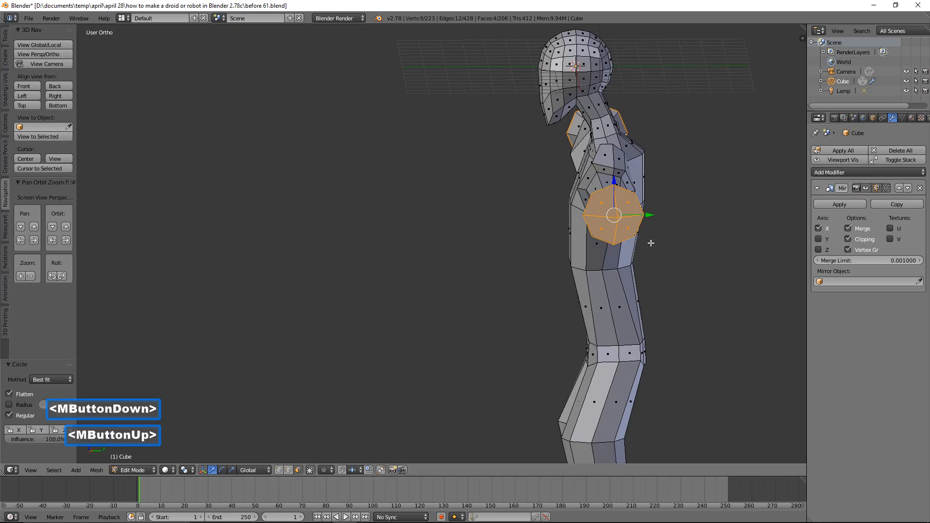
pyautogui.press('a')
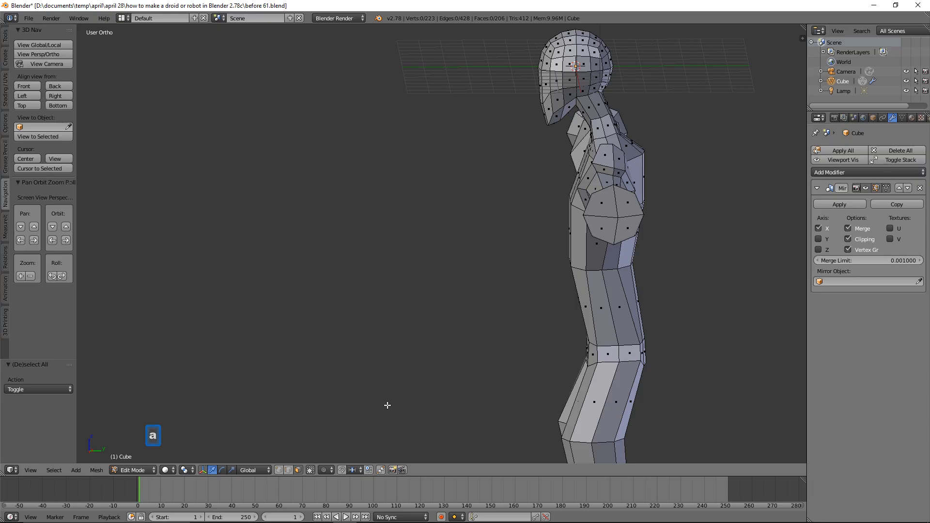
pyautogui.click(280, 470)
pyautogui.click(643, 214)
pyautogui.moveTo(649, 219); pyautogui.dragTo(648, 218)
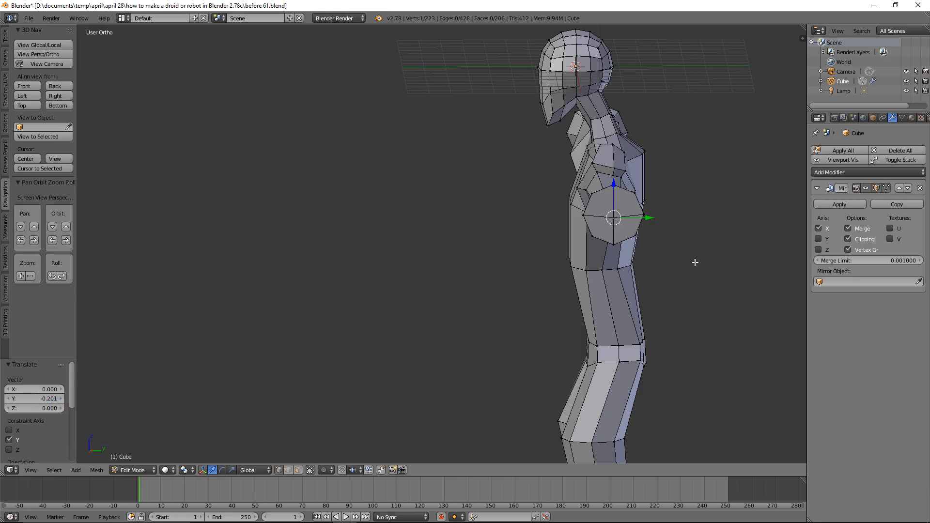
# Step: Clear the selection, switch to face selection and save the file as "before 62.blend"
pyautogui.press('a')
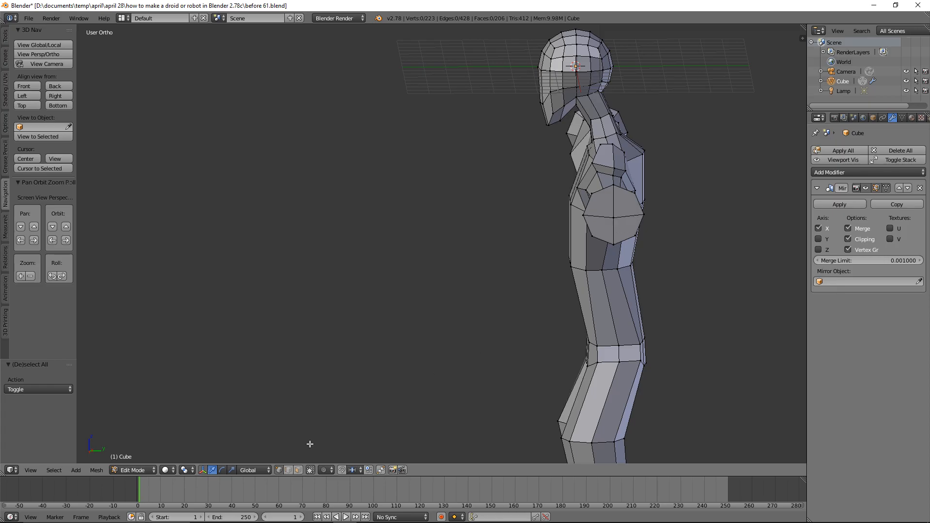
pyautogui.click(298, 470)
pyautogui.click(634, 69)
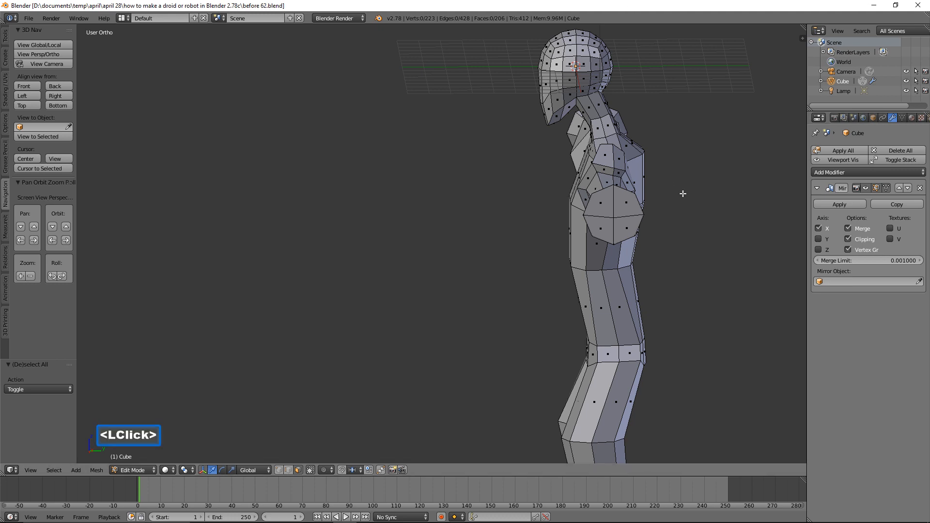
# Step: Extrude the four circular end faces of the arm about 3.79 units along X to form the forearm
pyautogui.press('c')
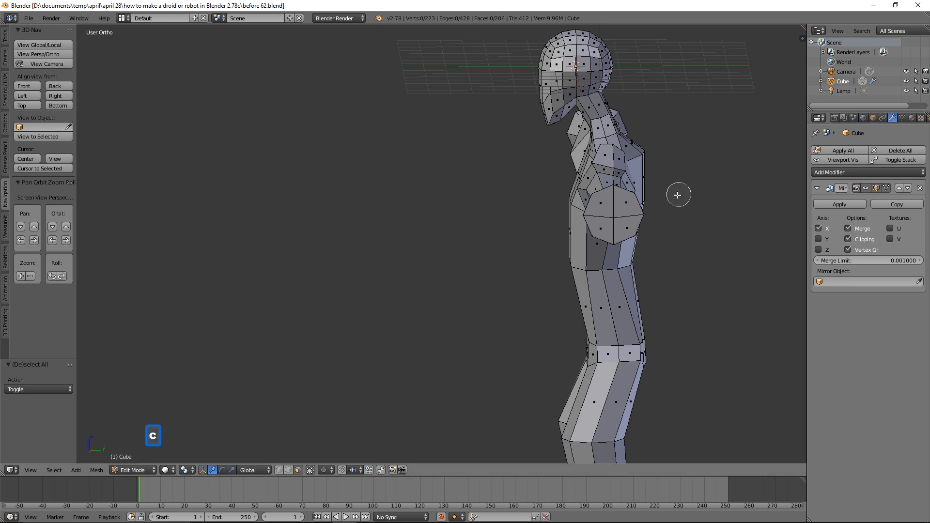
pyautogui.click(616, 216)
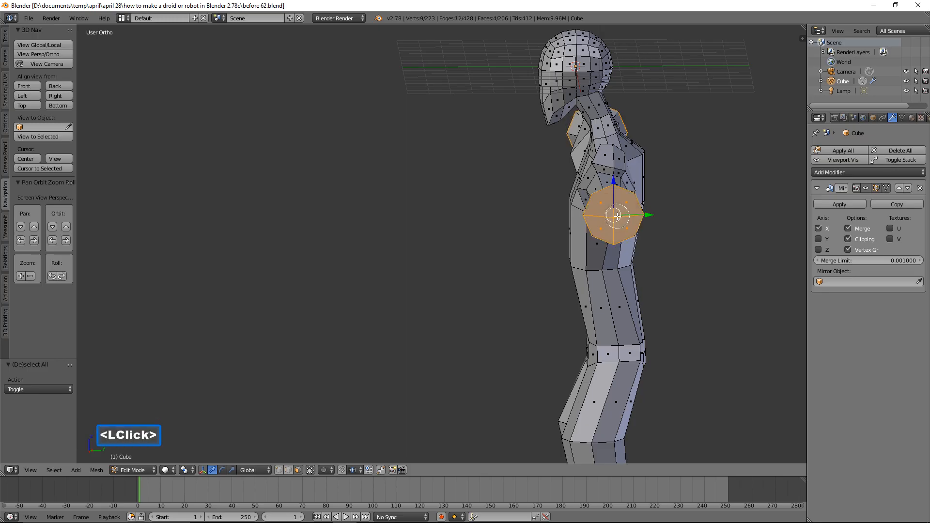
pyautogui.rightClick(615, 216)
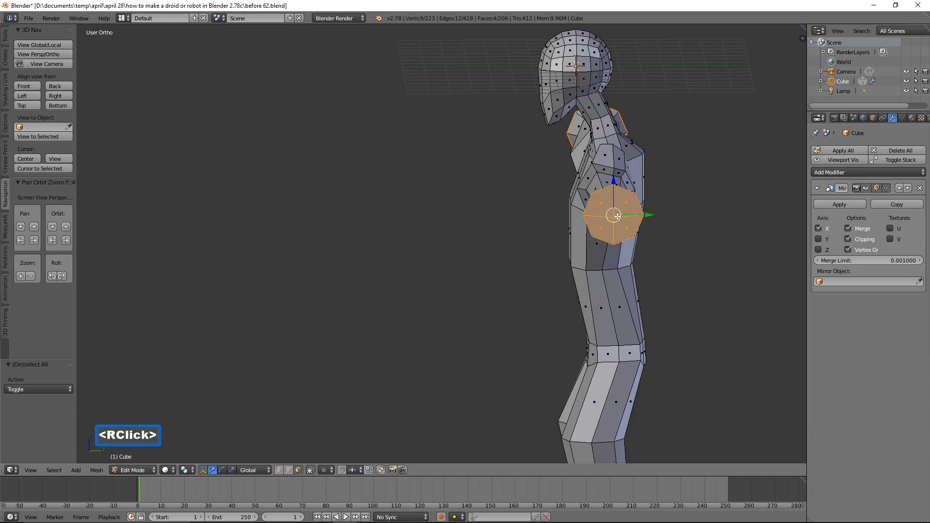
pyautogui.moveTo(473, 226); pyautogui.dragTo(495, 240, button='middle')
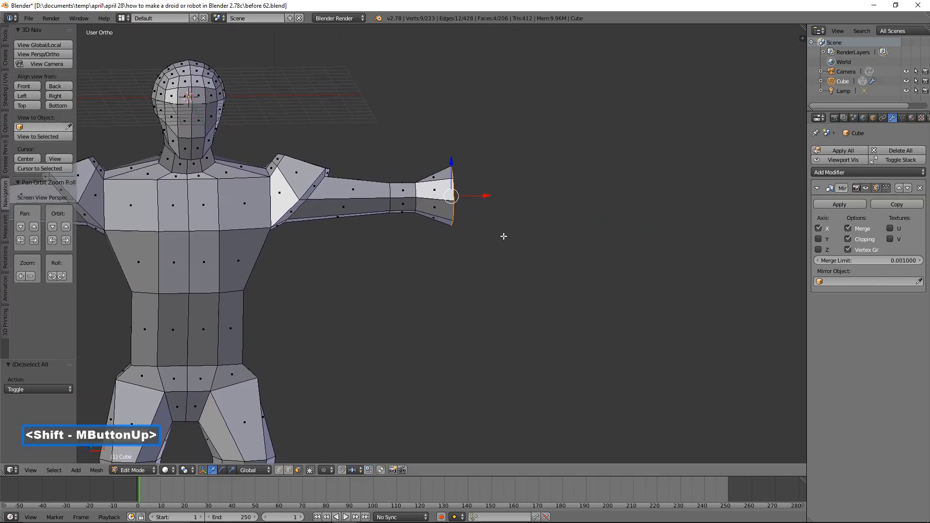
pyautogui.press('e')
pyautogui.press('x')
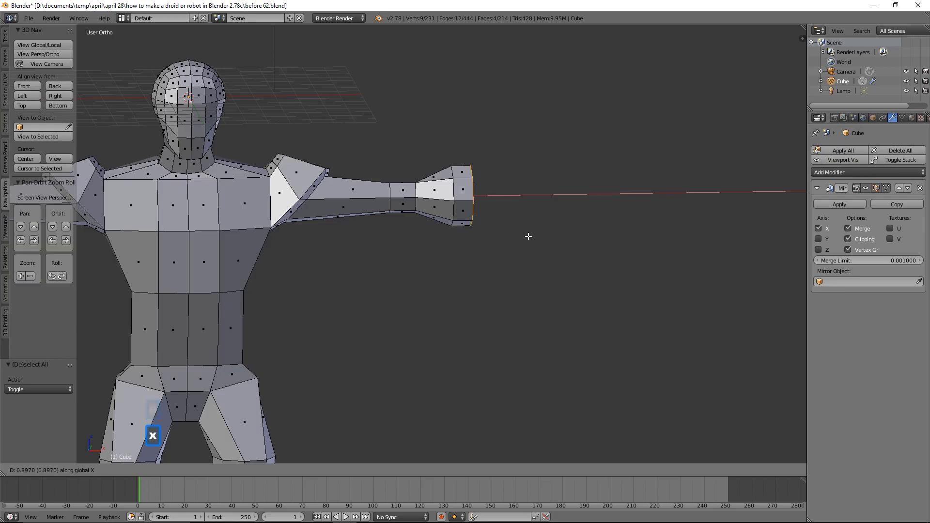
pyautogui.click(585, 241)
# Step: Scale the forearm's end faces to about 0.31 and move them about -0.52 units along X
pyautogui.press('s')
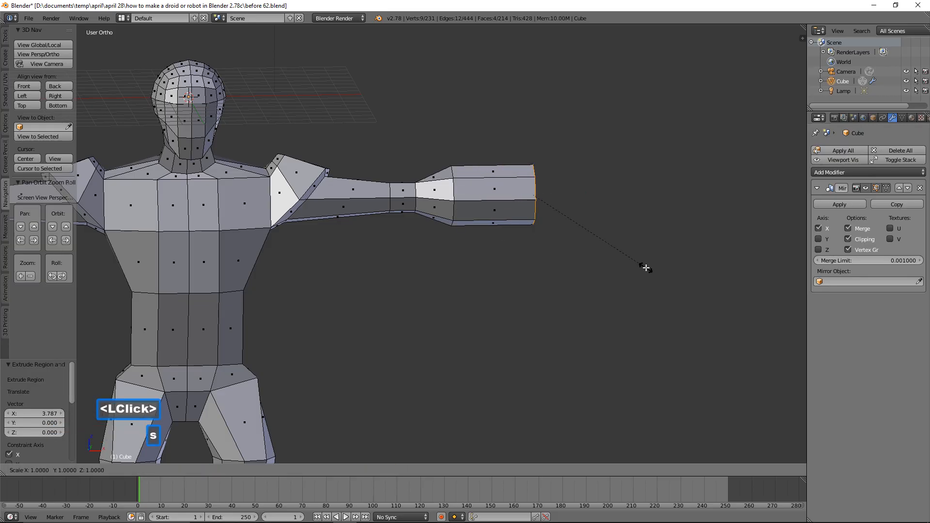
pyautogui.click(570, 211)
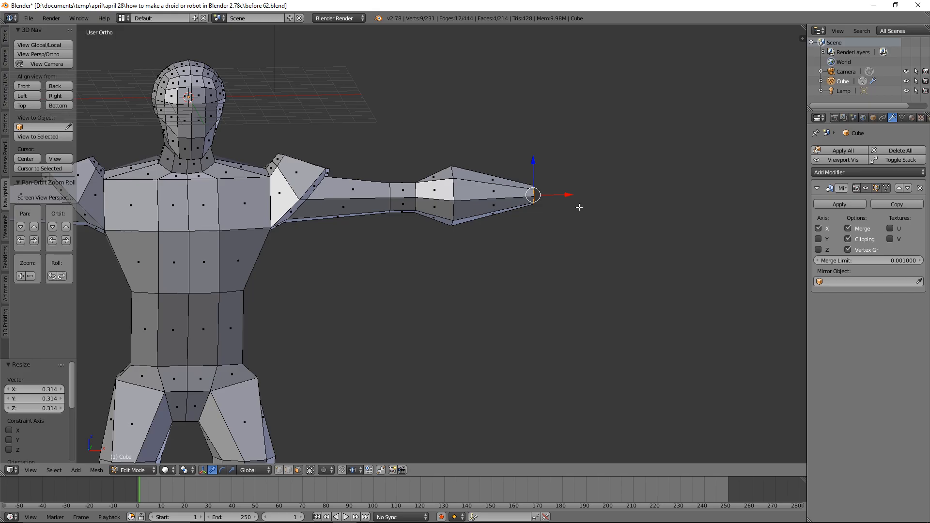
pyautogui.moveTo(568, 194); pyautogui.dragTo(558, 194)
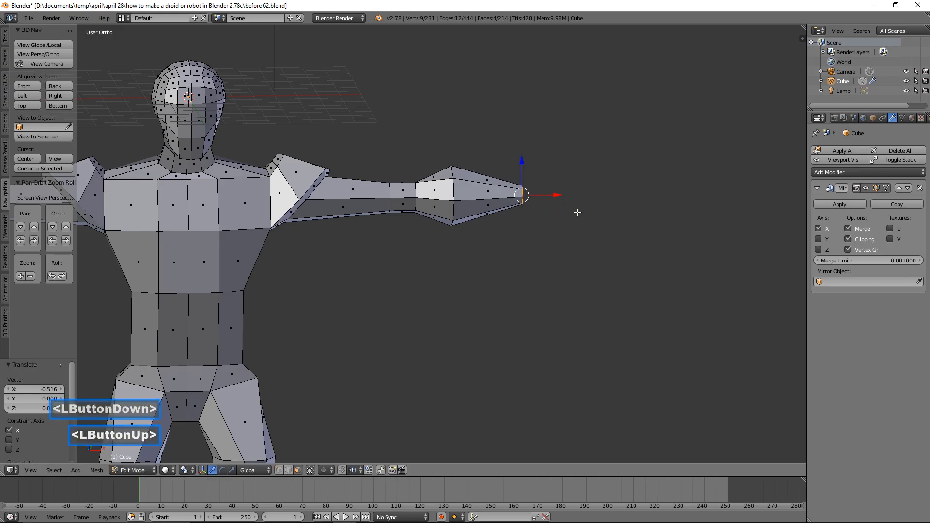
# Step: Extrude the forearm's narrow end faces about 1.3 units along X as a wrist section
pyautogui.press('e')
pyautogui.press('x')
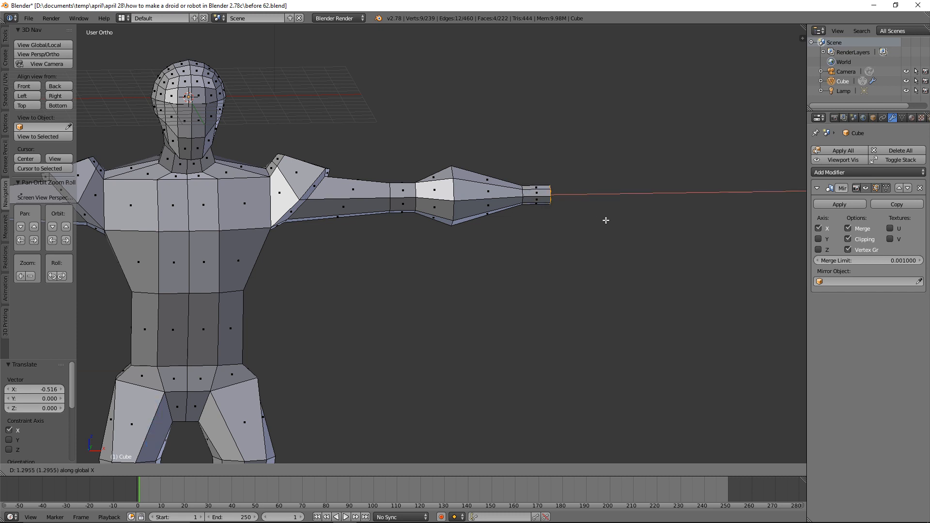
pyautogui.click(606, 220)
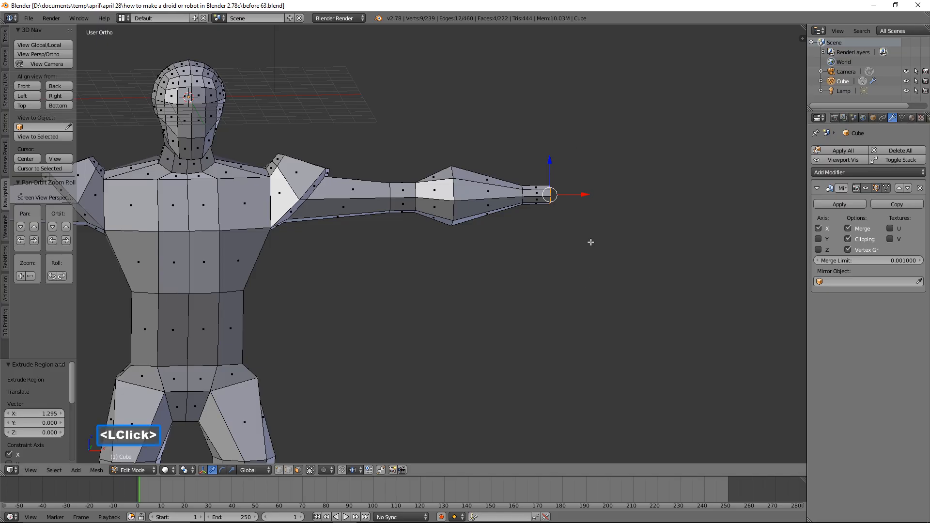
# Step: Extrude the wrist's end faces about 1.98 units along X and enlarge them by a factor of about 1.72
pyautogui.press('e')
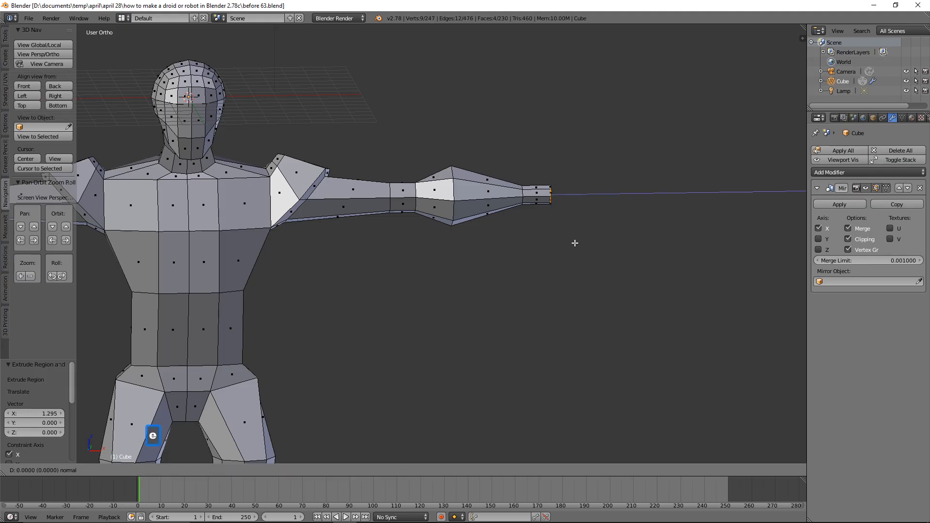
pyautogui.press('x')
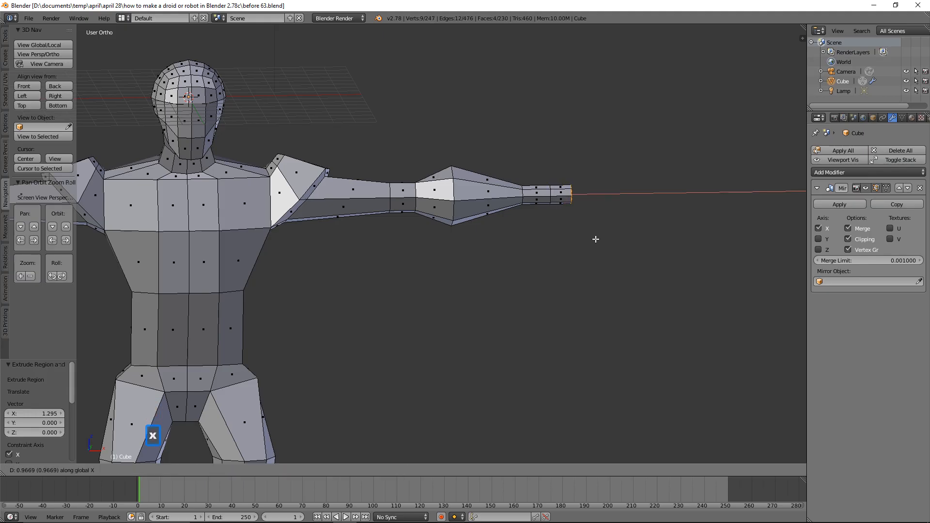
pyautogui.click(617, 240)
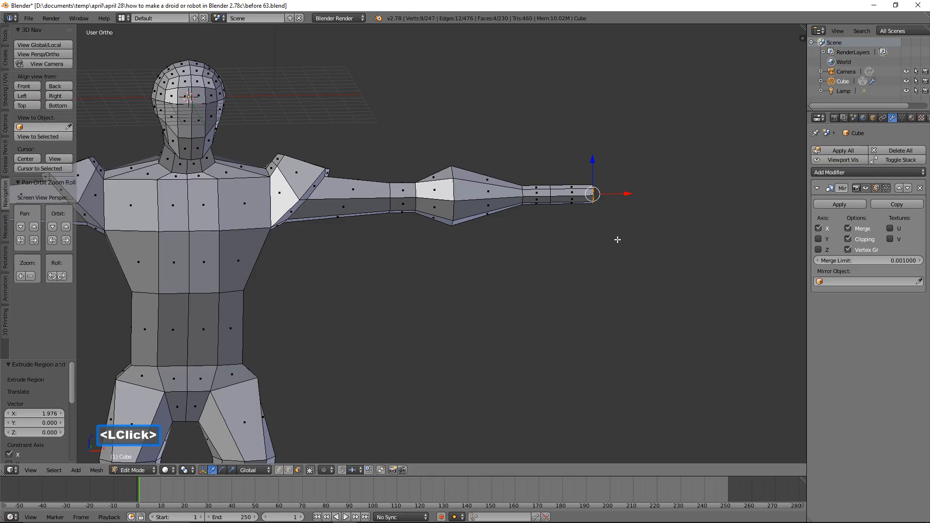
pyautogui.press('s')
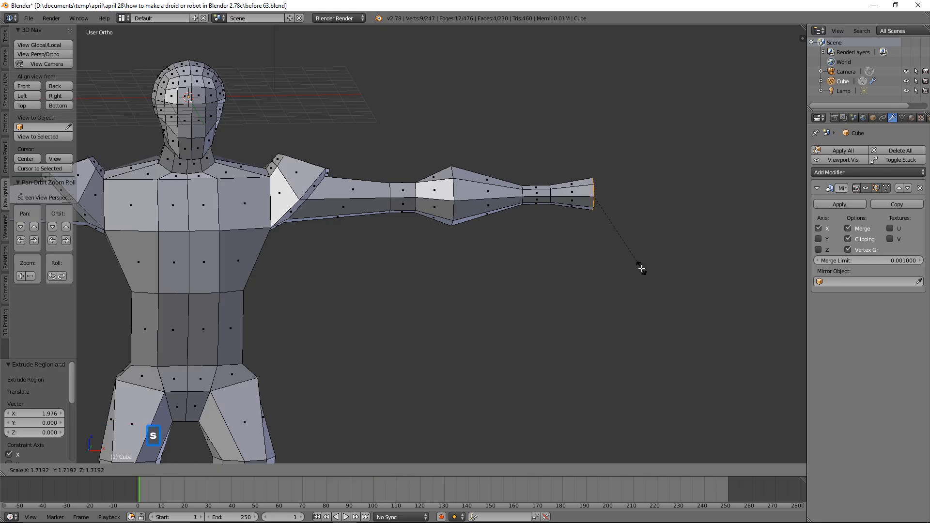
pyautogui.click(641, 268)
# Step: Extrude the enlarged end faces about 1.01 units along X, deselect everything and save the file as "before 64.blend"
pyautogui.moveTo(641, 268); pyautogui.dragTo(620, 268, button='middle')
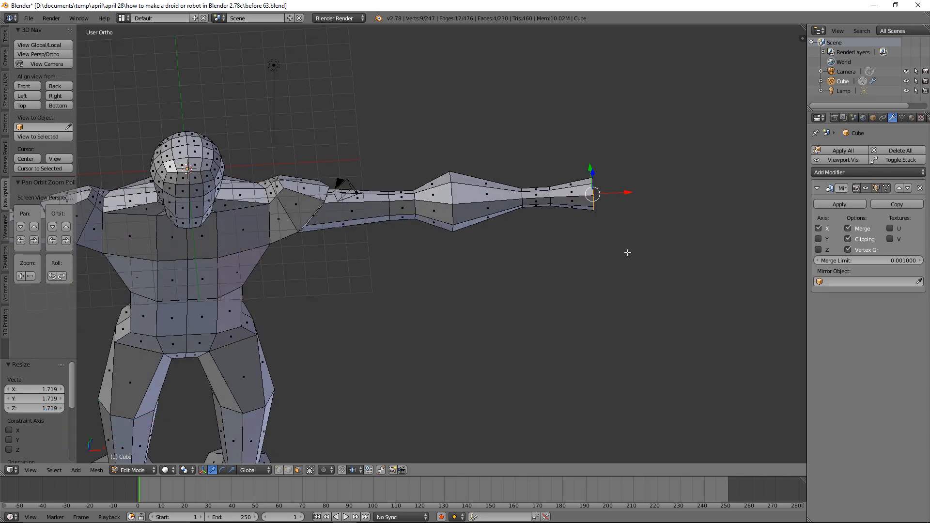
pyautogui.press('e')
pyautogui.press('x')
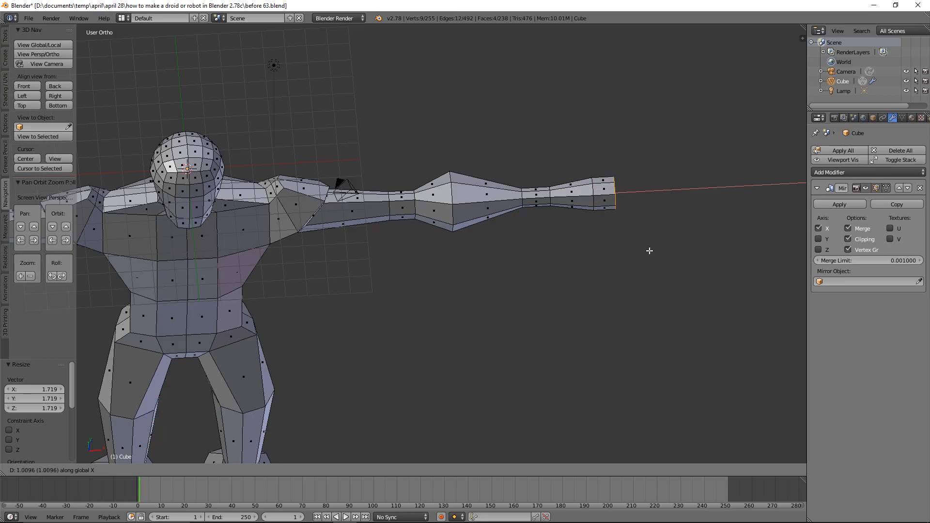
pyautogui.click(650, 250)
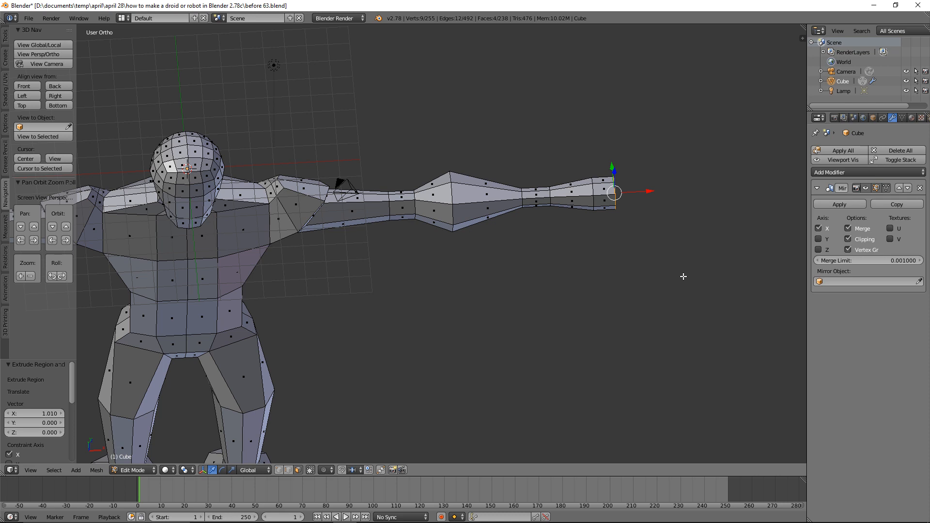
pyautogui.press('a')
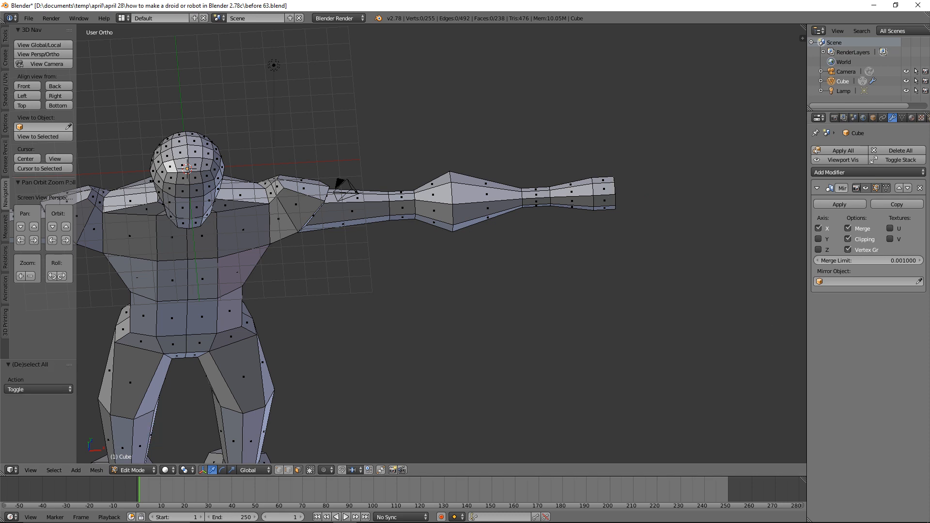
pyautogui.click(661, 197)
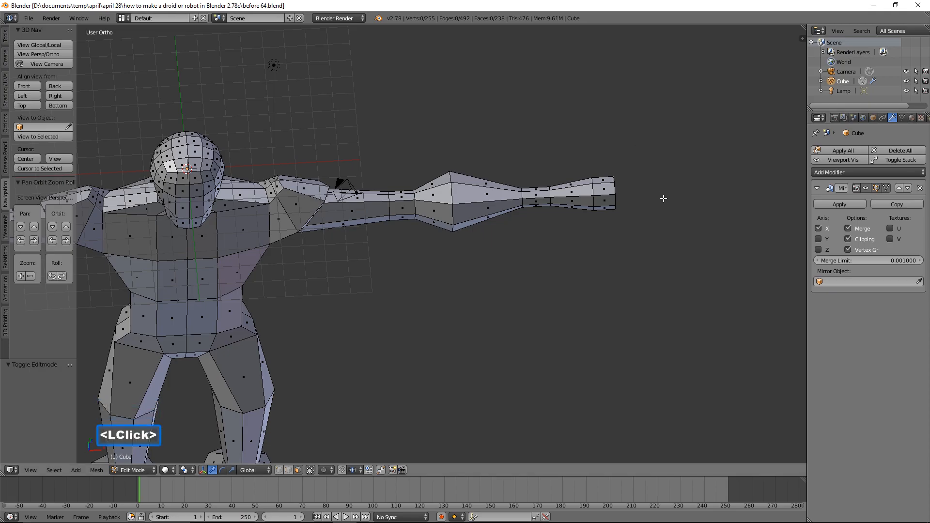
# Step: Save the file as "before 65.blend"
pyautogui.keyDown('shift'); pyautogui.moveTo(662, 199); pyautogui.dragTo(488, 233, button='middle'); pyautogui.keyUp('shift')
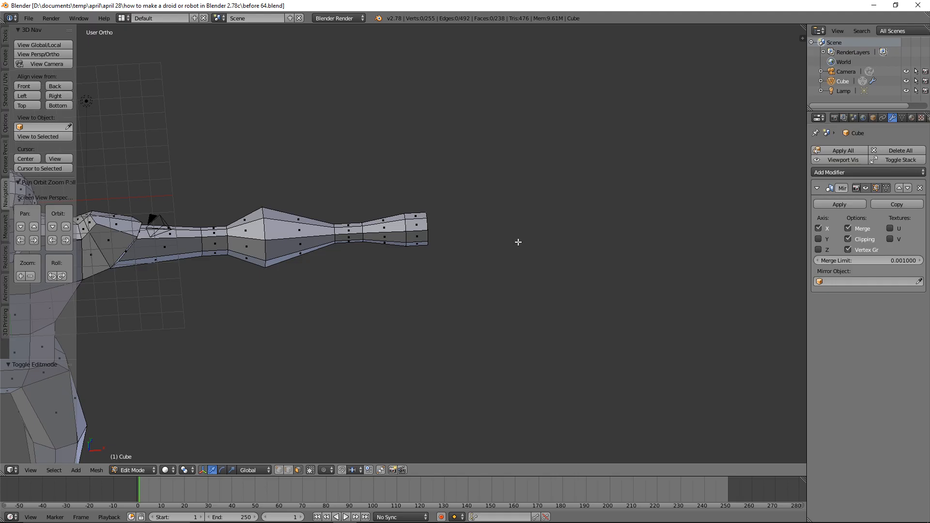
pyautogui.keyDown('ctrl'); pyautogui.moveTo(523, 254); pyautogui.dragTo(518, 189, button='middle'); pyautogui.keyUp('ctrl')
pyautogui.click(633, 6)
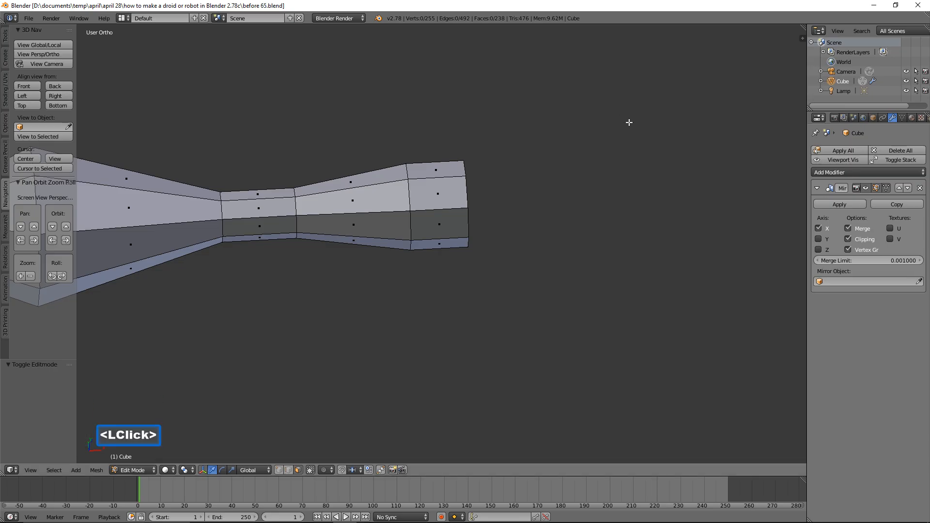
# Step: Select the two adjacent front-side (-Y) faces of the hand's last section
pyautogui.moveTo(629, 123); pyautogui.dragTo(376, 217, button='middle')
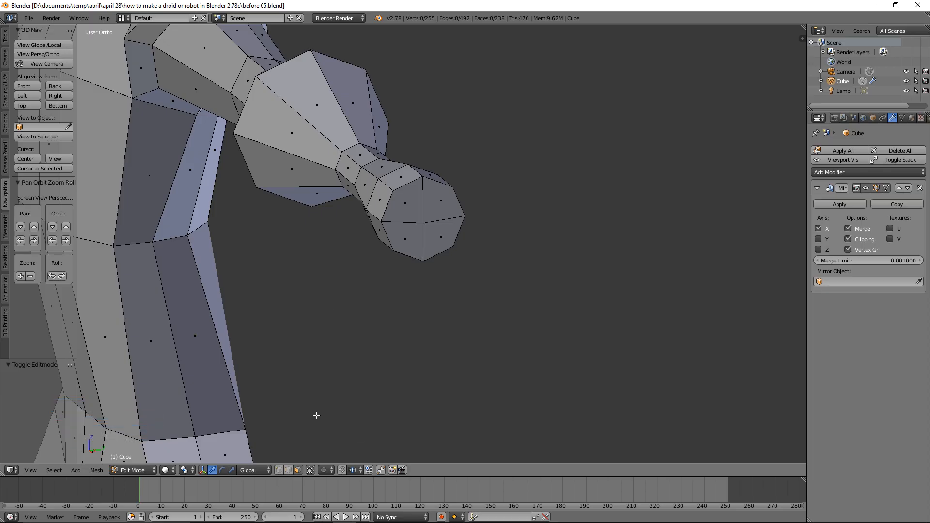
pyautogui.click(378, 203)
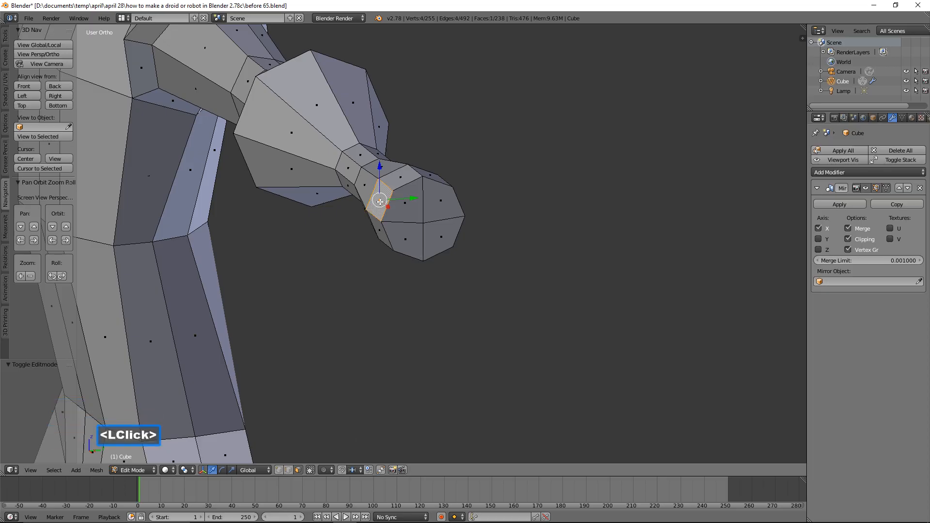
pyautogui.keyDown('shift'); pyautogui.click(382, 235); pyautogui.keyUp('shift')
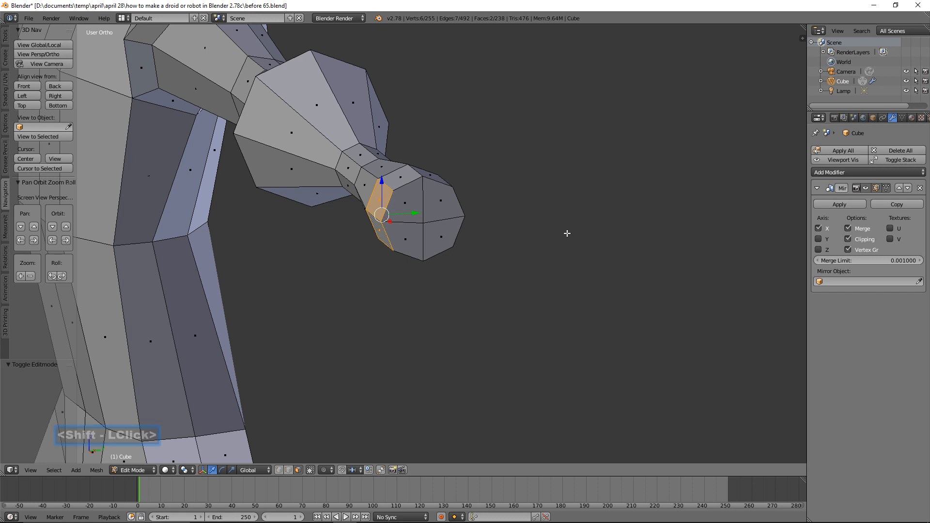
pyautogui.press('s')
pyautogui.press('x')
pyautogui.press('0')
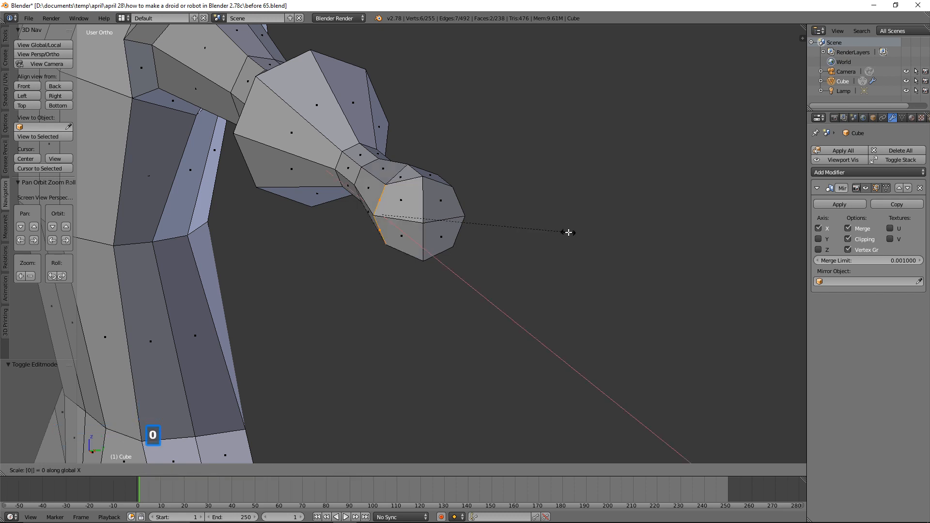
pyautogui.rightClick(569, 232)
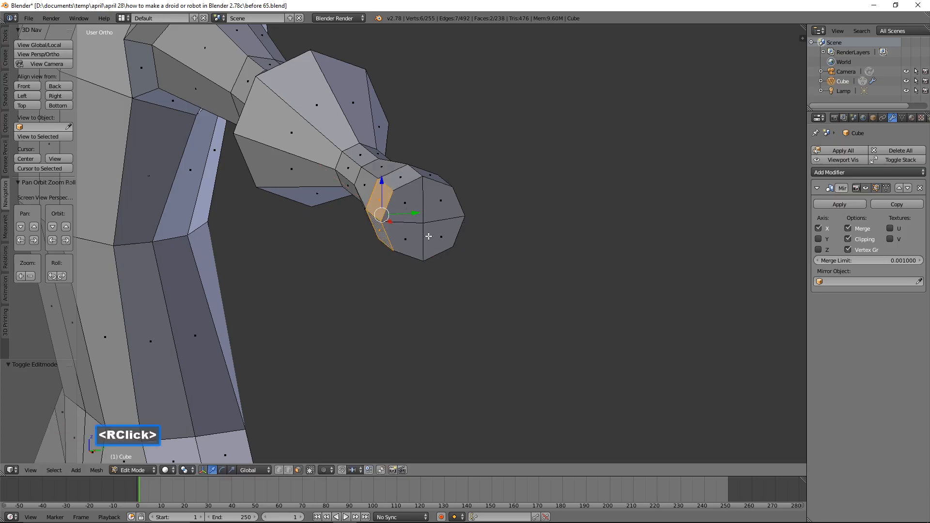
# Step: Flatten the two selected front-side hand faces with scale 0 along Y, and shift them slightly toward -Y and down along Z
pyautogui.press('s')
pyautogui.press('y')
pyautogui.press('0')
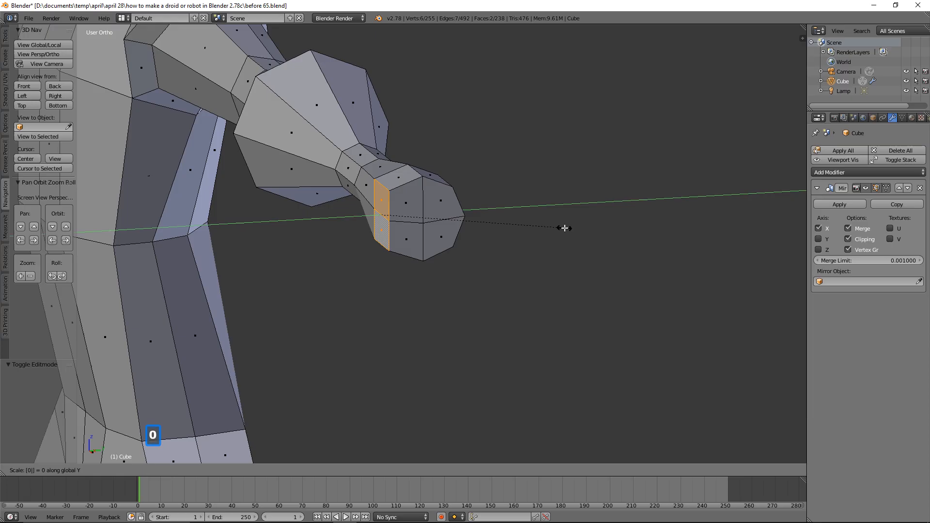
pyautogui.click(564, 228)
pyautogui.moveTo(418, 212); pyautogui.dragTo(409, 208)
pyautogui.moveTo(373, 181); pyautogui.dragTo(378, 186)
pyautogui.moveTo(595, 225); pyautogui.dragTo(528, 229, button='middle')
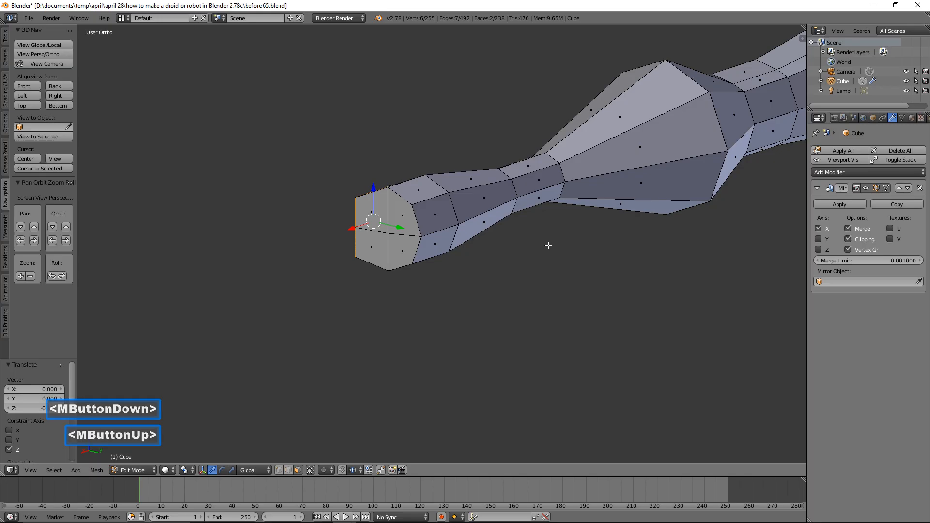
# Step: Select the two back-side (+Y) faces of the hand's last section and flatten them with scale 0 along Y
pyautogui.press('a')
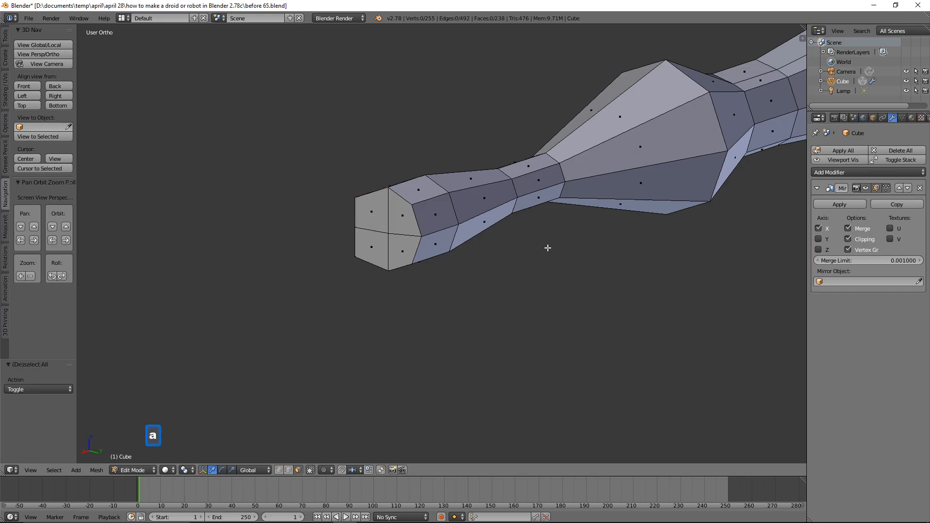
pyautogui.click(438, 221)
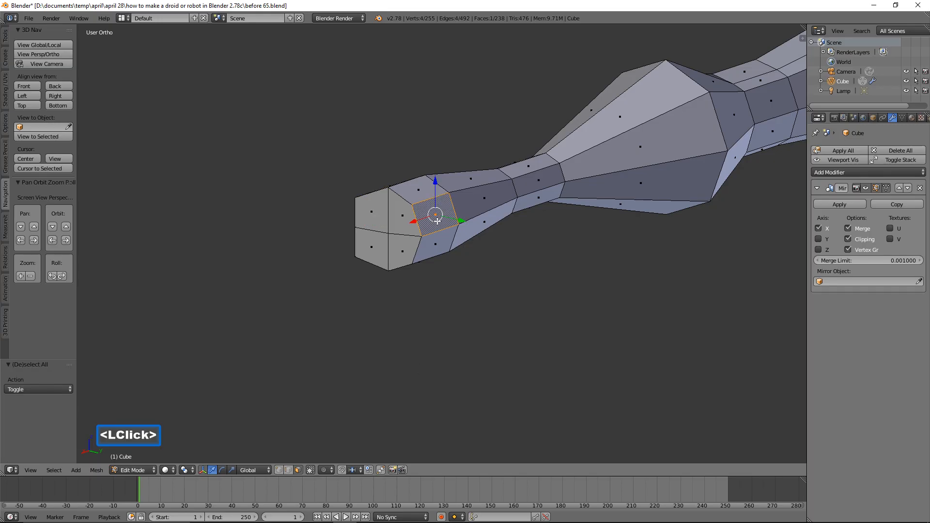
pyautogui.keyDown('shift'); pyautogui.click(435, 247); pyautogui.keyUp('shift')
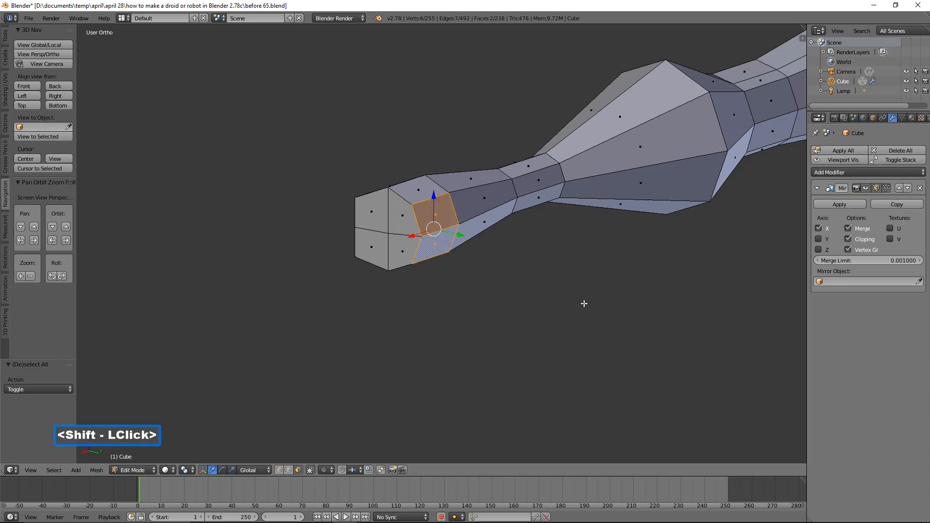
pyautogui.press('s')
pyautogui.press('y')
pyautogui.press('0')
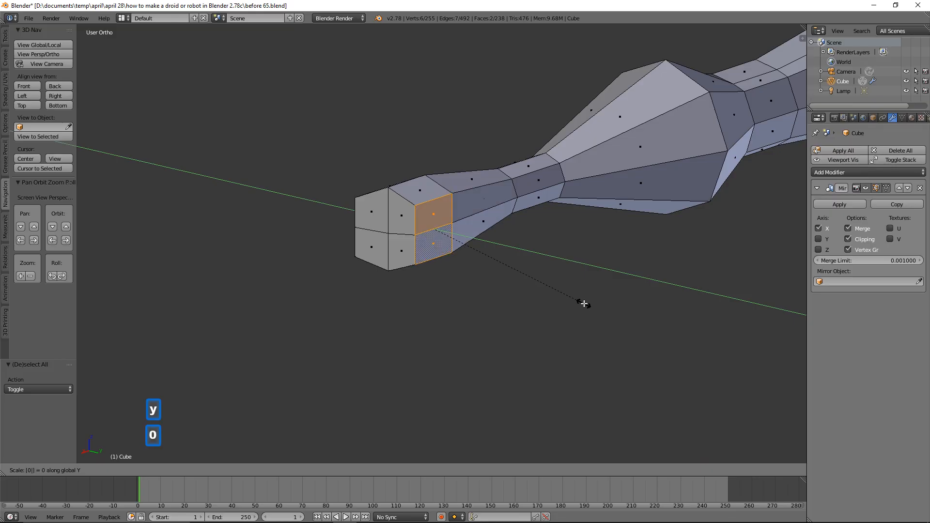
pyautogui.click(584, 303)
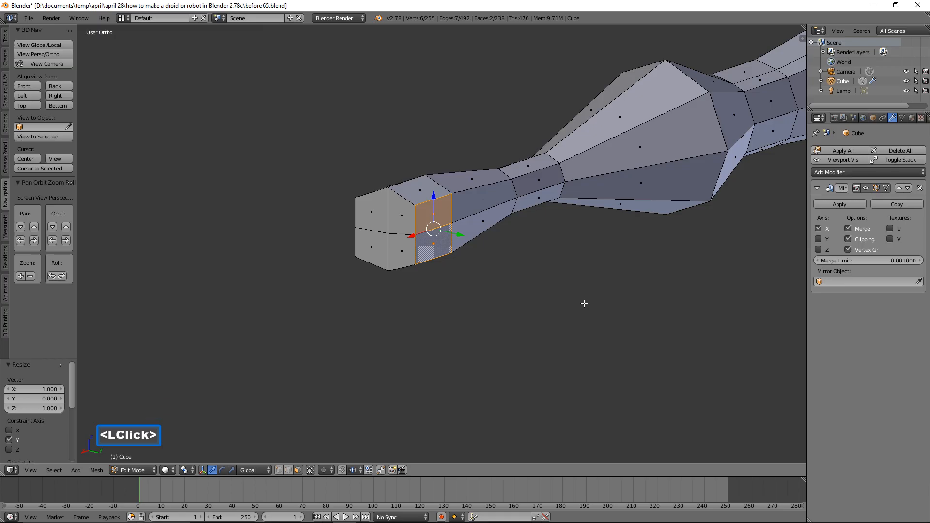
# Step: Move the two flattened back-side hand faces about 0.21 units toward +Y and slightly down along Z
pyautogui.moveTo(434, 394); pyautogui.dragTo(474, 275, button='middle')
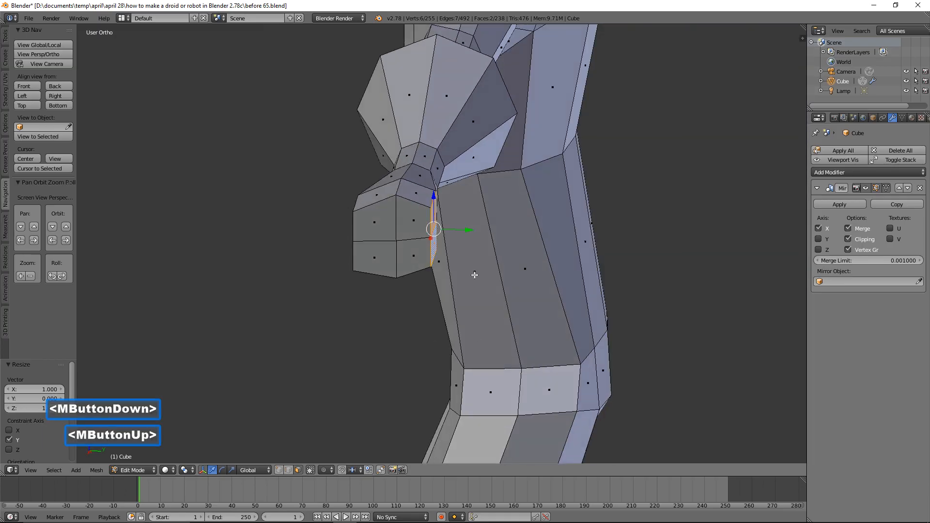
pyautogui.moveTo(463, 234); pyautogui.dragTo(466, 232)
pyautogui.moveTo(473, 233); pyautogui.dragTo(475, 233)
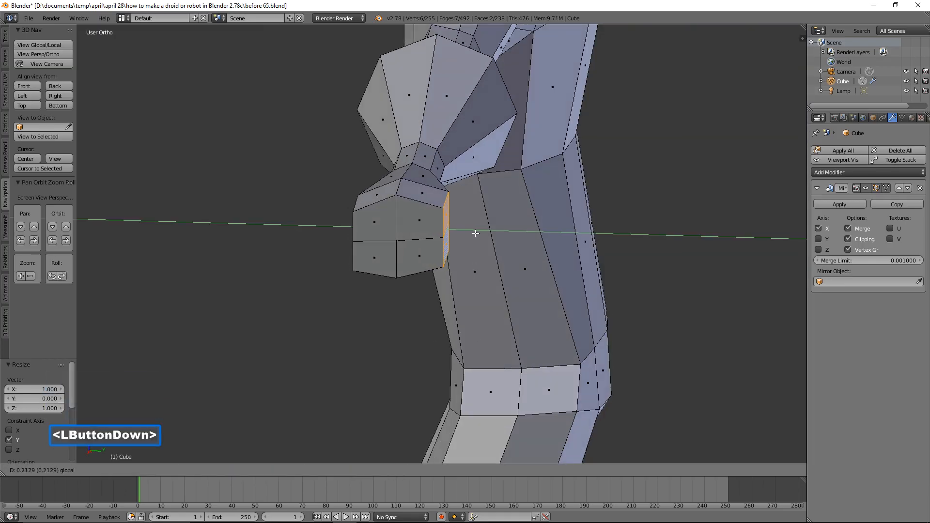
pyautogui.moveTo(445, 201); pyautogui.dragTo(446, 203)
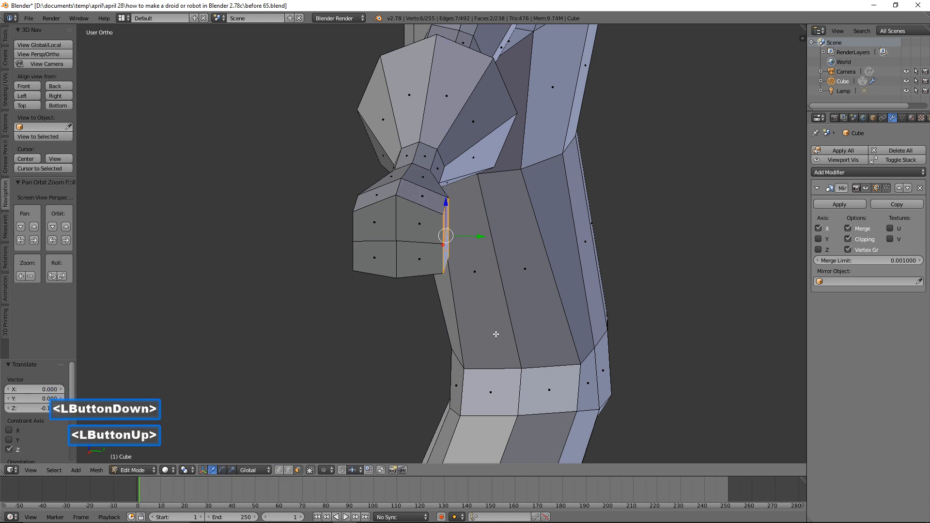
# Step: Flatten the two upper faces of the hand's last section with scale 0 along Z, and deselect everything
pyautogui.moveTo(495, 334)
pyautogui.mouseDown(button='middle')
pyautogui.moveTo(491, 306)
pyautogui.moveTo(488, 326)
pyautogui.mouseUp(button='middle')
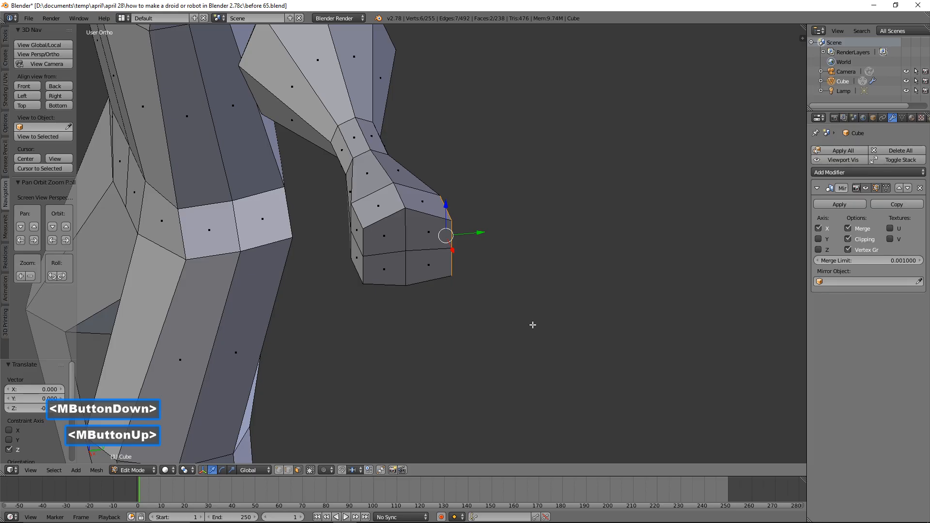
pyautogui.press('a')
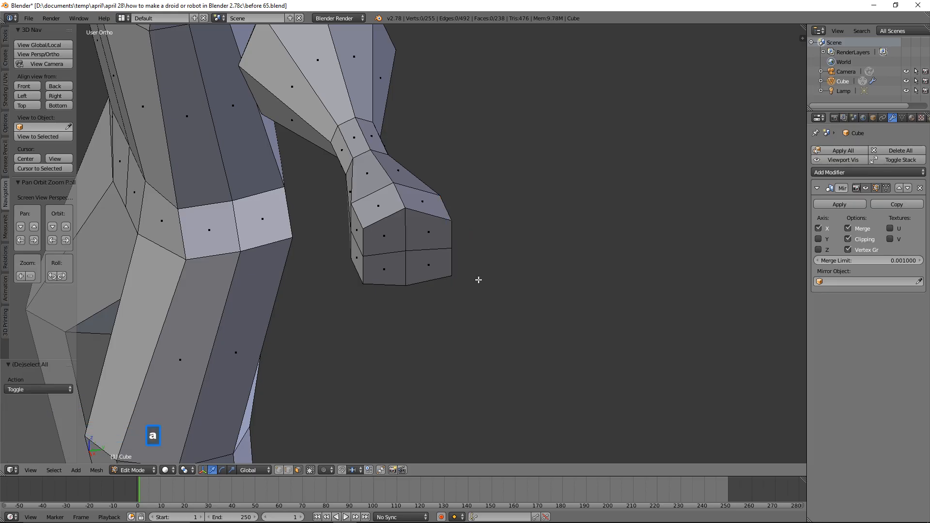
pyautogui.click(381, 215)
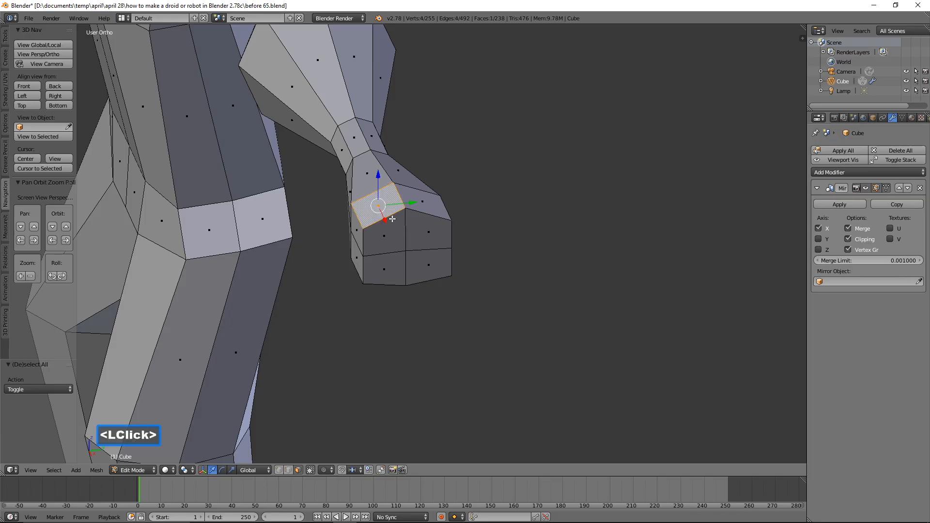
pyautogui.keyDown('shift'); pyautogui.click(439, 206); pyautogui.keyUp('shift')
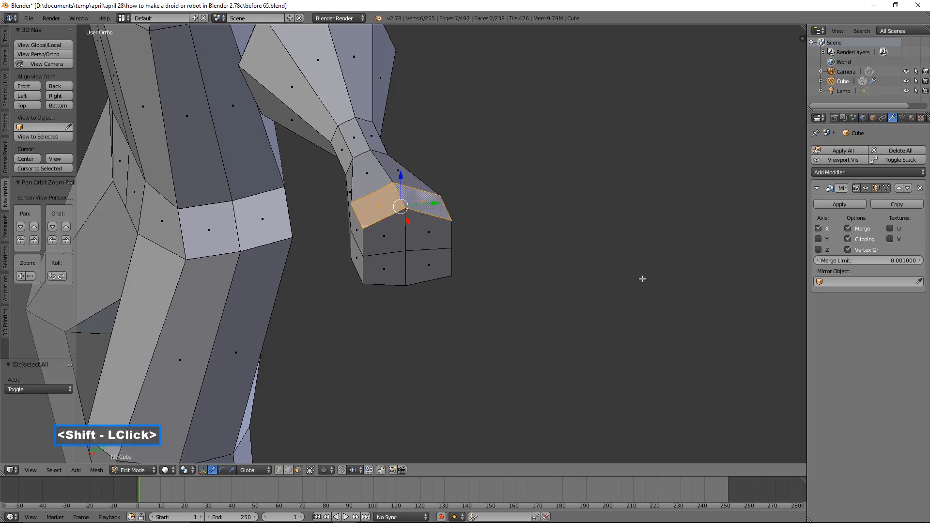
pyautogui.press('s')
pyautogui.press('z')
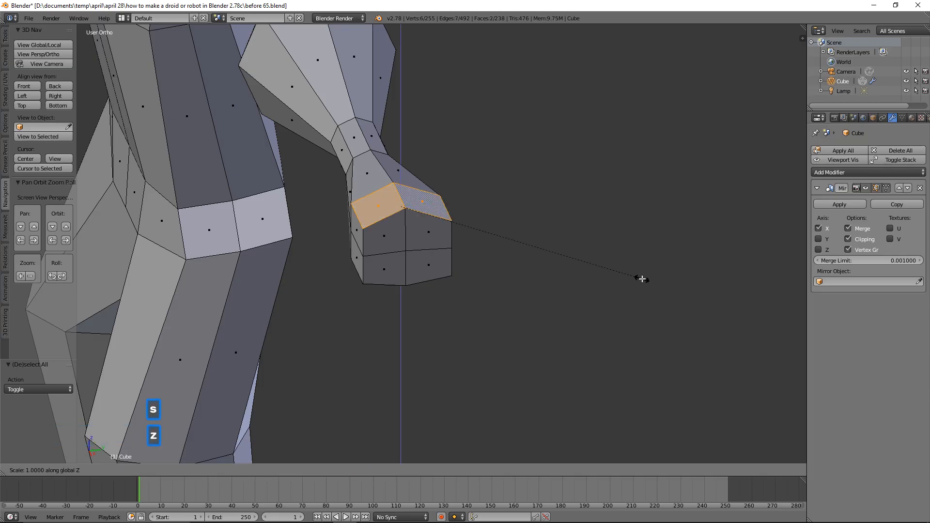
pyautogui.press('0')
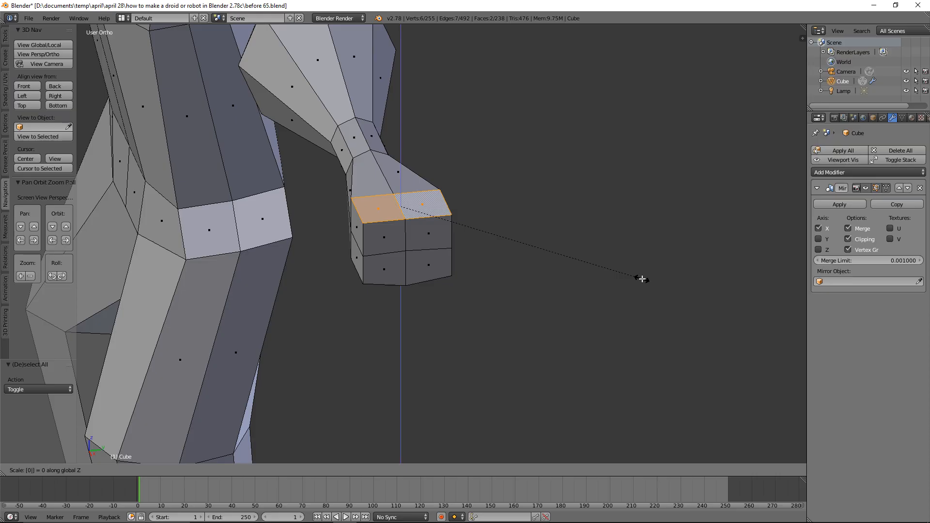
pyautogui.click(643, 279)
pyautogui.moveTo(536, 315); pyautogui.dragTo(510, 287, button='middle')
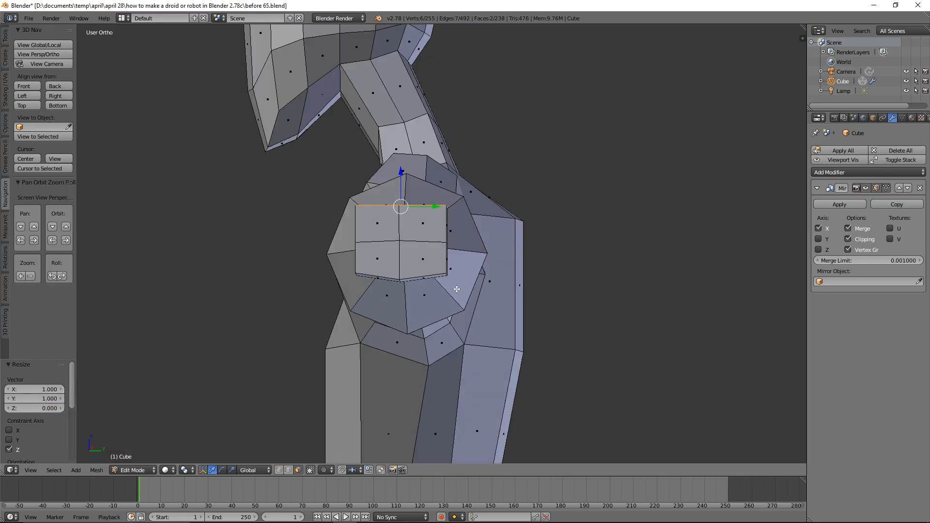
pyautogui.press('a')
# Step: Extrude the hand's two front-side (-Y) faces about -0.881 units along Y, and deselect everything
pyautogui.moveTo(390, 281); pyautogui.dragTo(426, 291, button='middle')
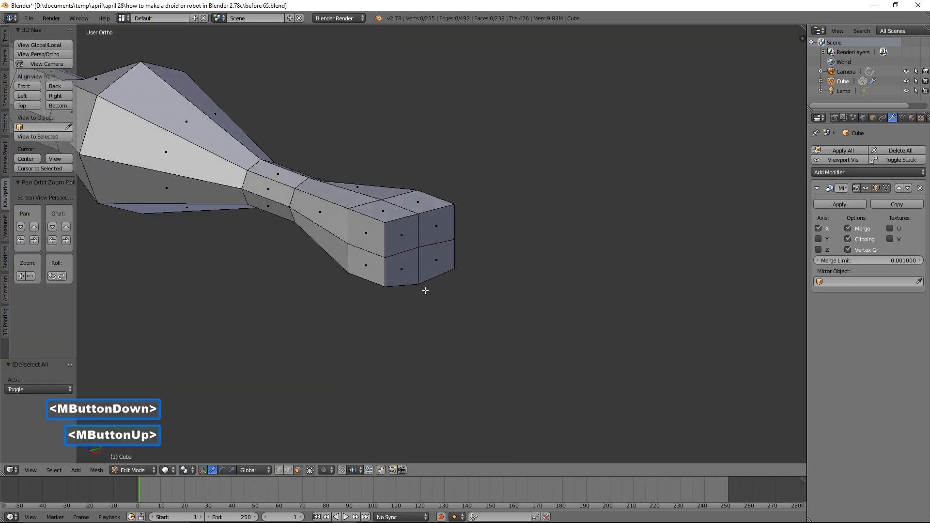
pyautogui.click(375, 233)
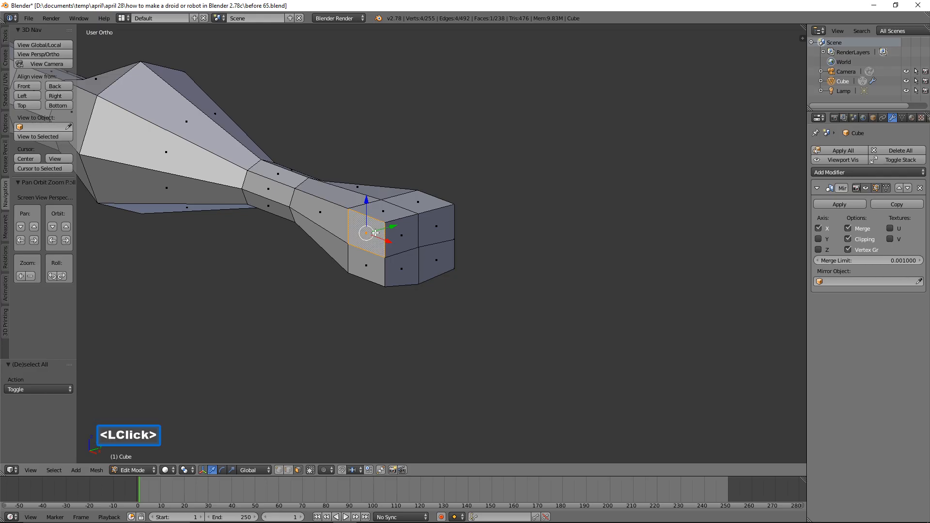
pyautogui.keyDown('shift'); pyautogui.click(378, 265); pyautogui.keyUp('shift')
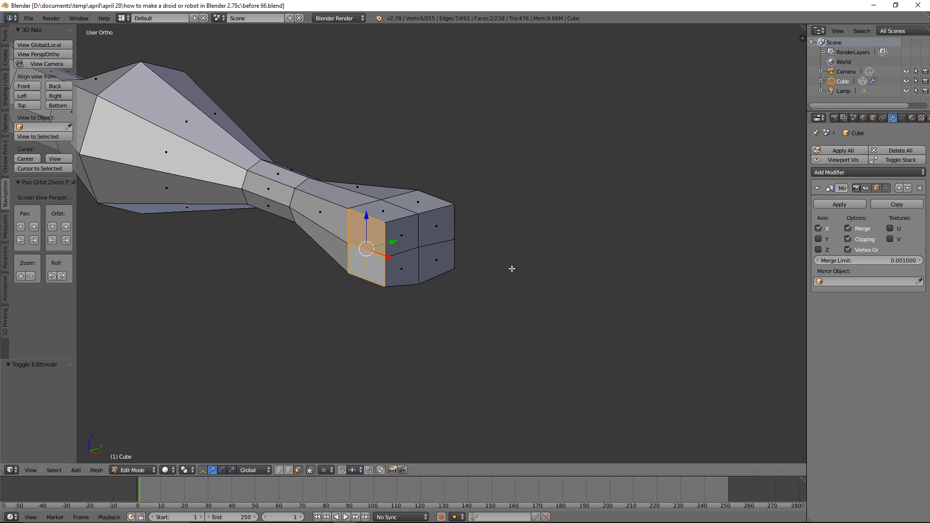
pyautogui.press('e')
pyautogui.press('y')
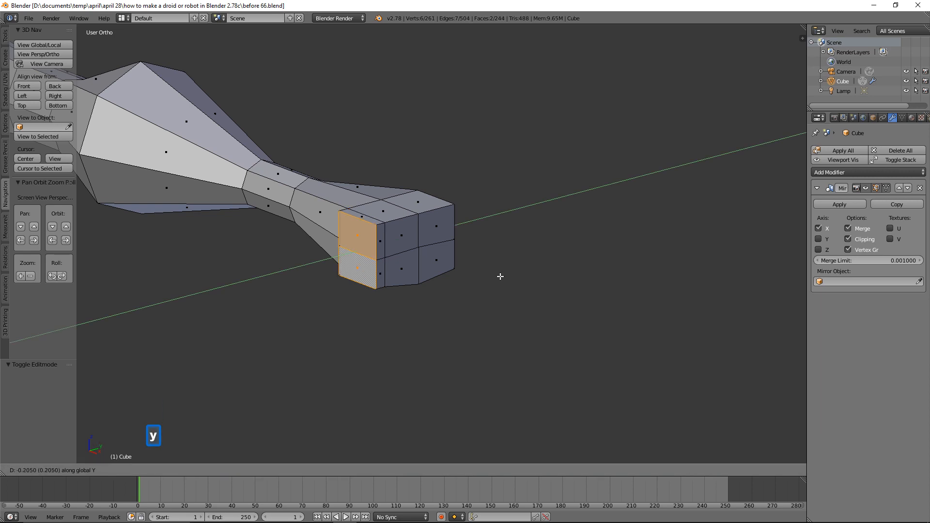
pyautogui.click(475, 289)
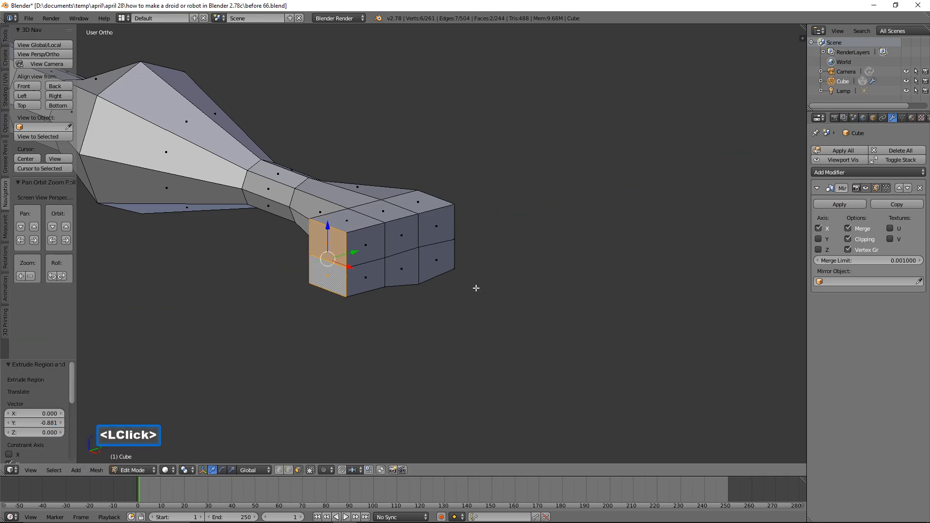
pyautogui.press('a')
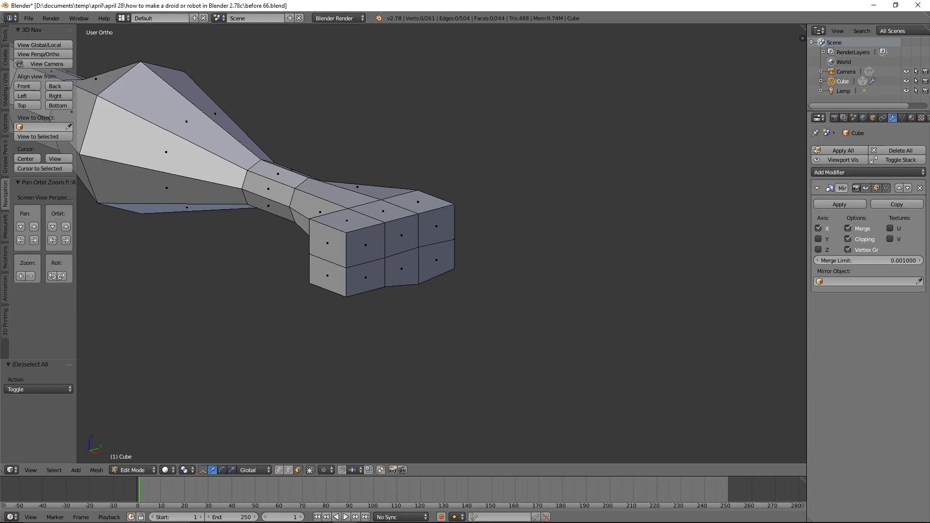
# Step: Extrude the hand's two back-side (+Y) faces about 0.778 units along Y, and deselect everything
pyautogui.moveTo(633, 173); pyautogui.dragTo(546, 184, button='middle')
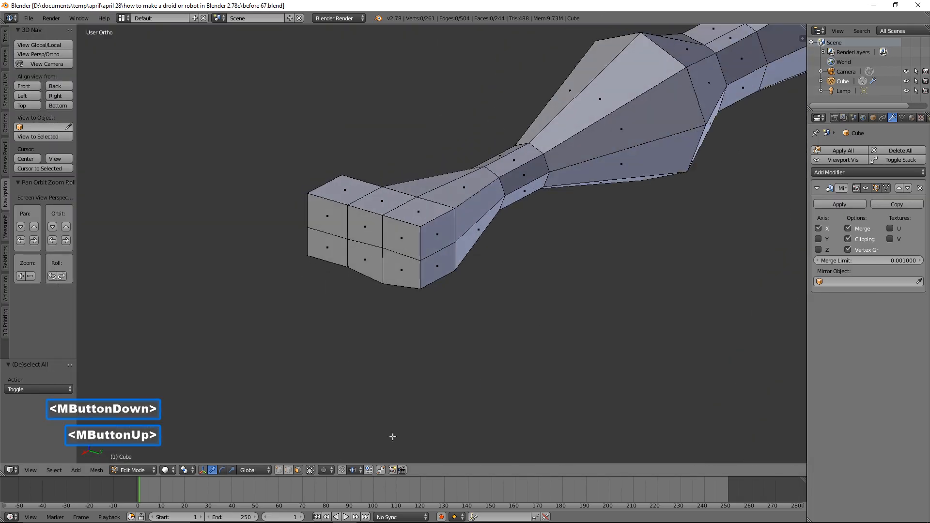
pyautogui.click(442, 235)
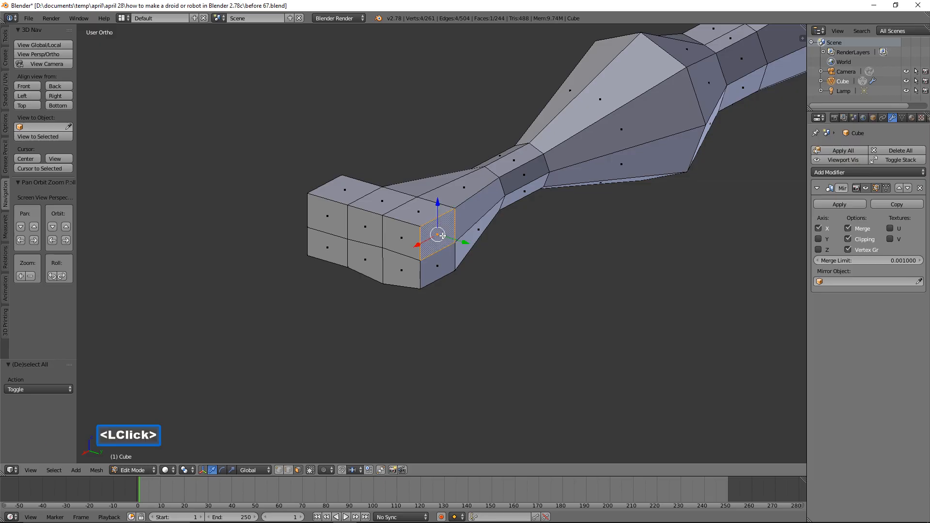
pyautogui.keyDown('shift'); pyautogui.click(452, 271); pyautogui.keyUp('shift')
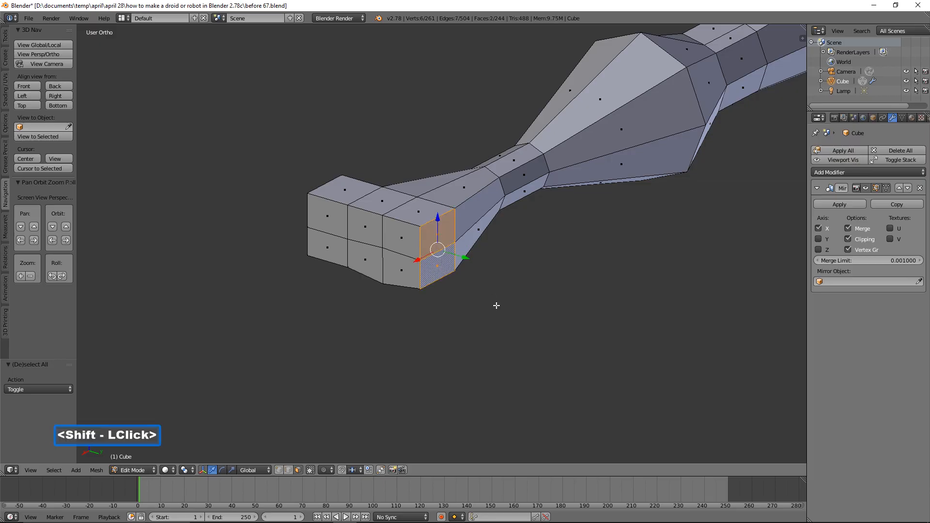
pyautogui.press('e')
pyautogui.press('y')
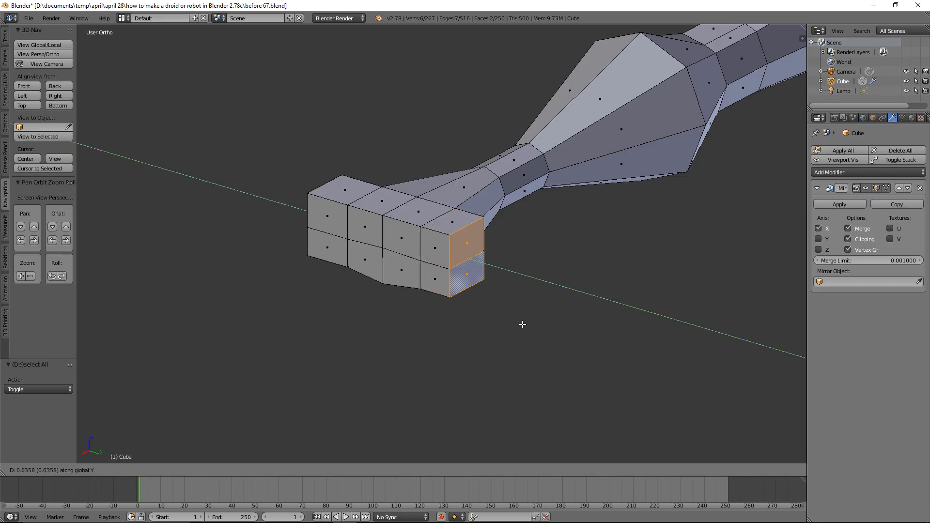
pyautogui.click(530, 327)
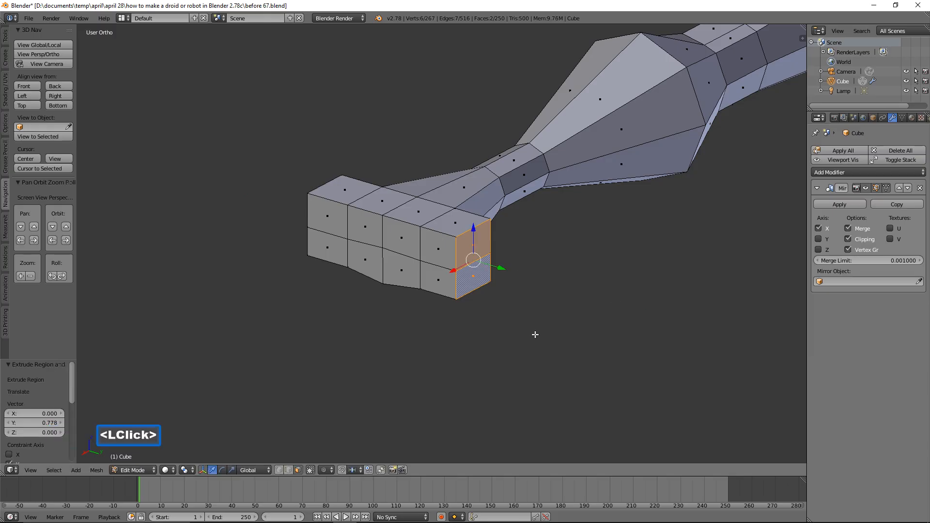
pyautogui.press('a')
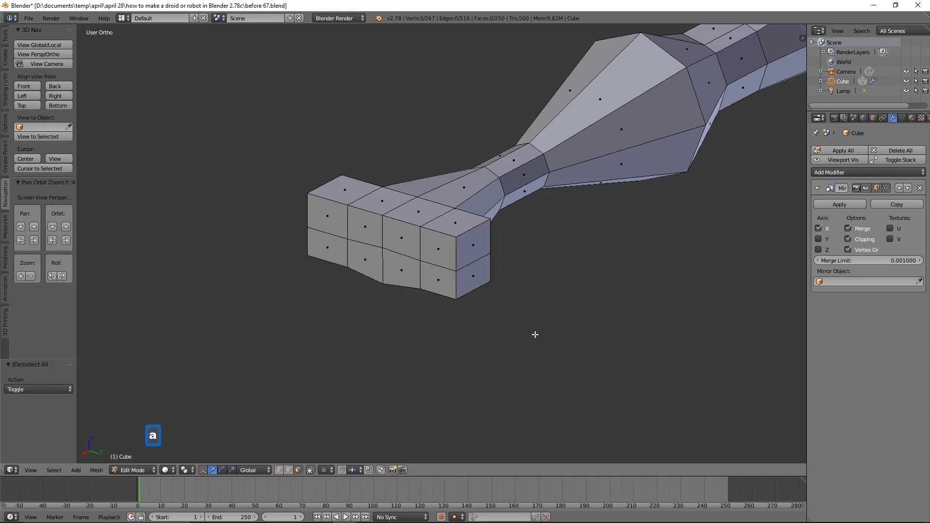
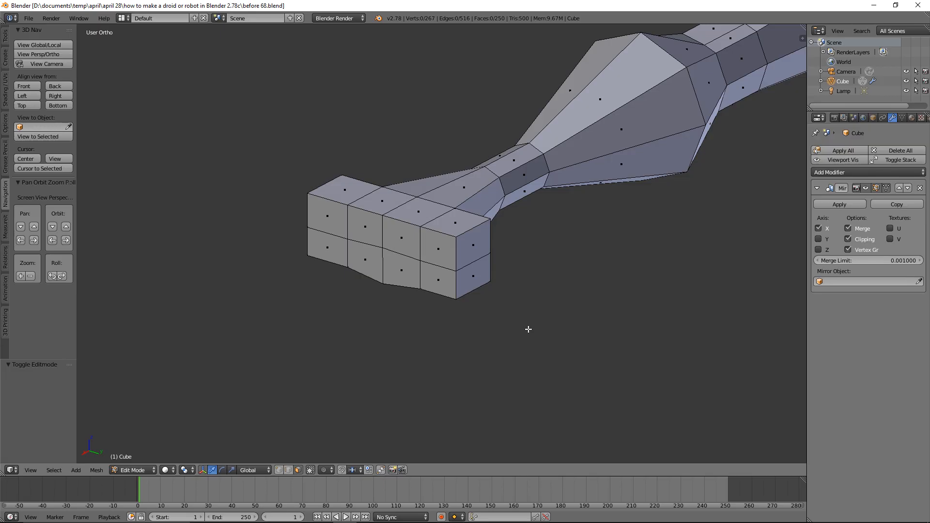
# Step: Select the four upper-row faces on the hand's outer end and set the pivot point to Individual Origins
pyautogui.click(336, 218)
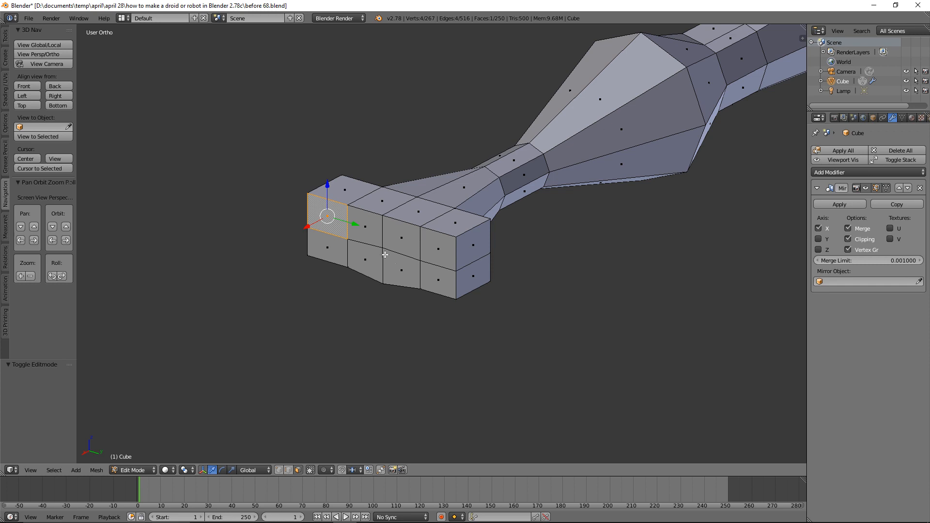
pyautogui.keyDown('shift'); pyautogui.click(374, 244); pyautogui.keyUp('shift')
pyautogui.keyDown('shift'); pyautogui.click(402, 246); pyautogui.keyUp('shift')
pyautogui.keyDown('shift'); pyautogui.click(439, 254); pyautogui.keyUp('shift')
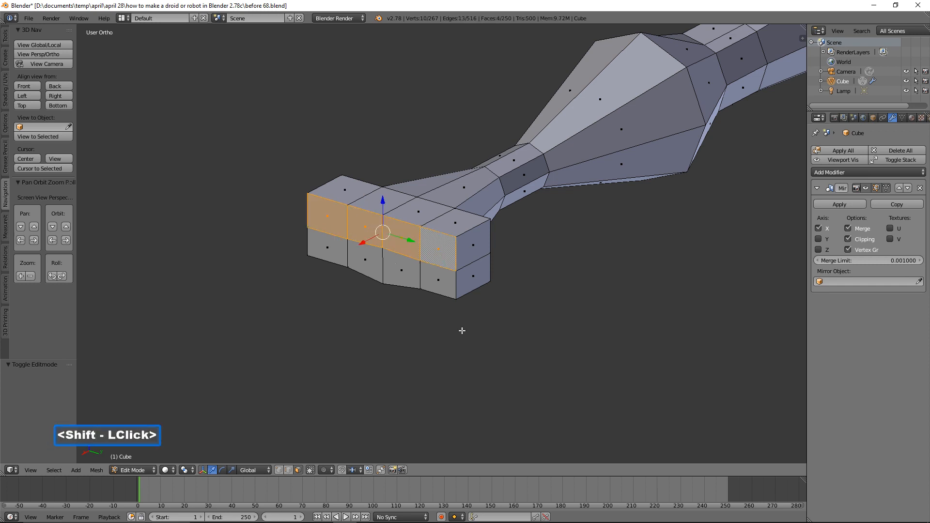
pyautogui.click(194, 470)
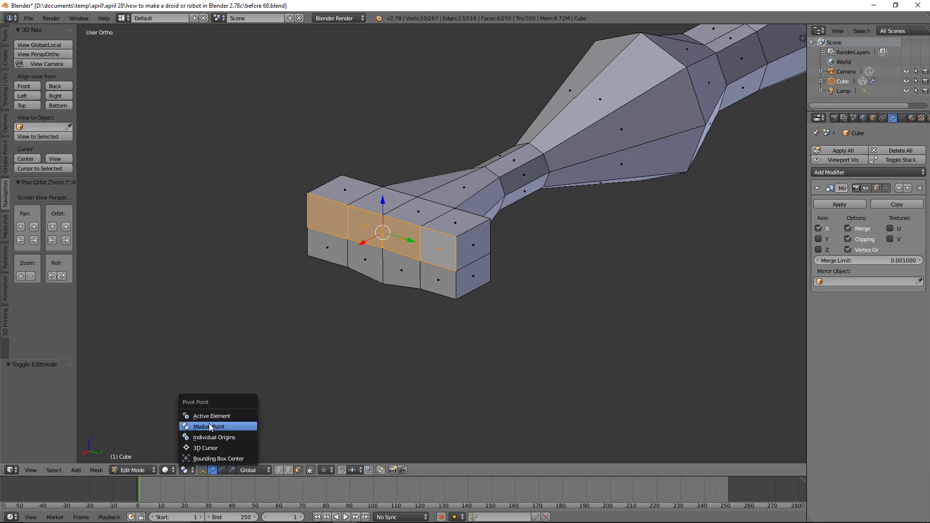
pyautogui.click(243, 438)
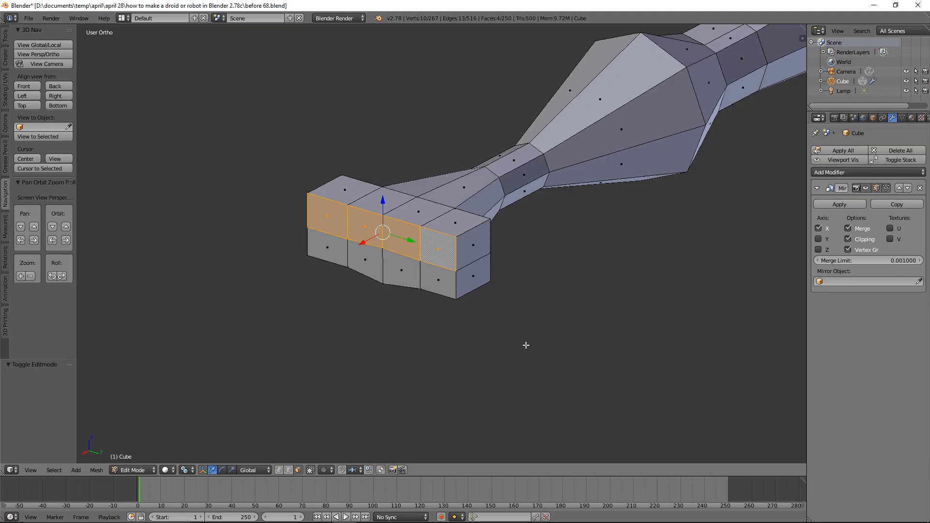
# Step: Extrude the four selected faces on the hand's outer end as individual faces, leaving them in place
pyautogui.press('alt')
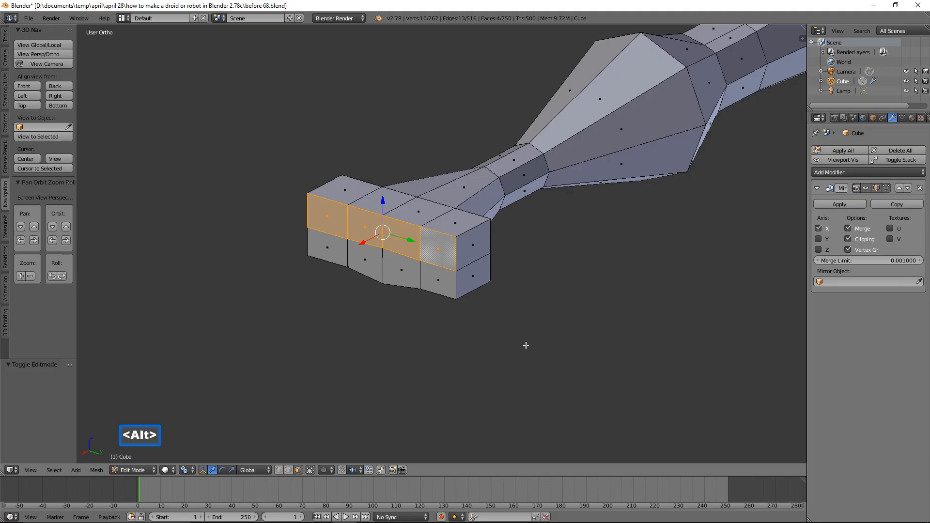
pyautogui.hotkey('alt', 'e')
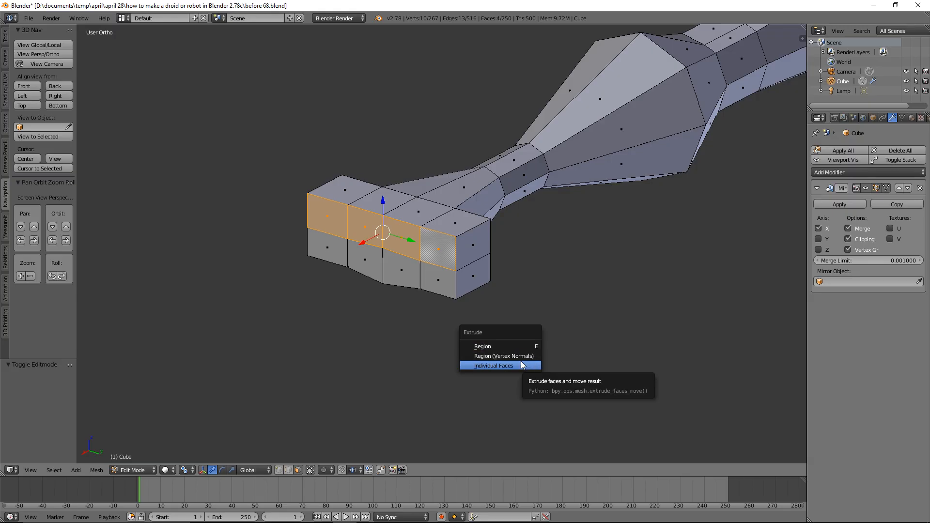
pyautogui.click(493, 365)
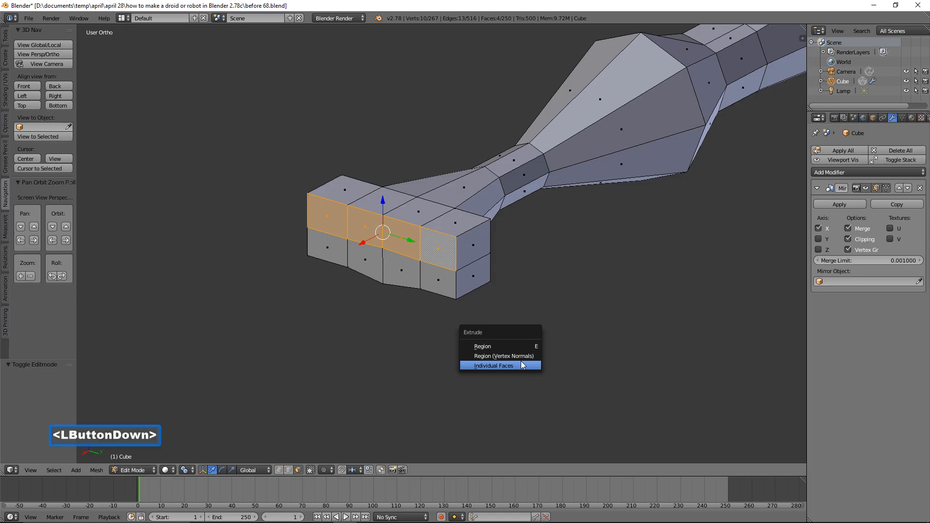
pyautogui.rightClick(521, 364)
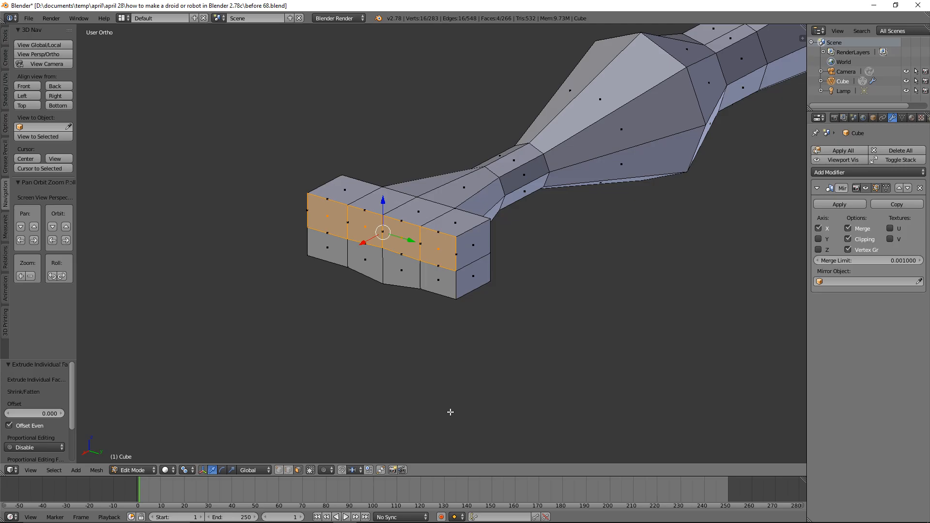
# Step: Scale the four finger faces individually to about 0.753 and move them about 0.194 units along X
pyautogui.press('s')
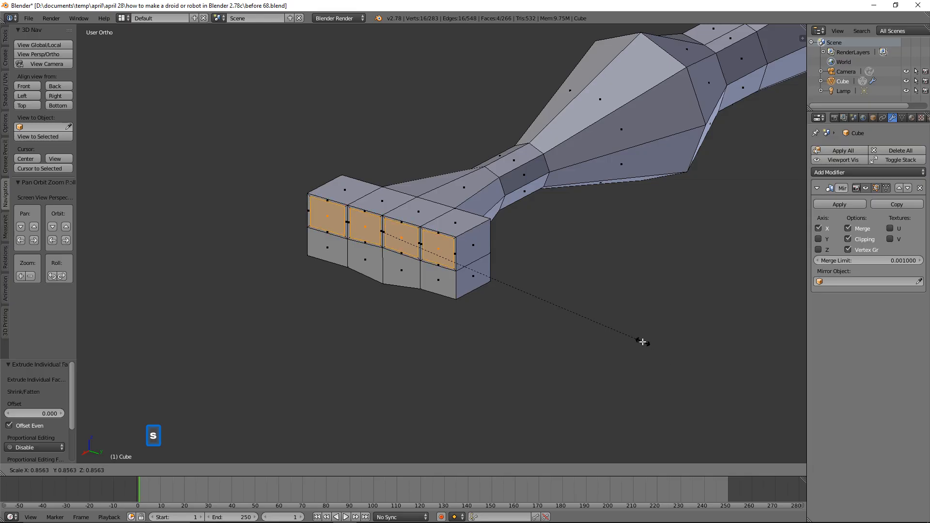
pyautogui.click(551, 316)
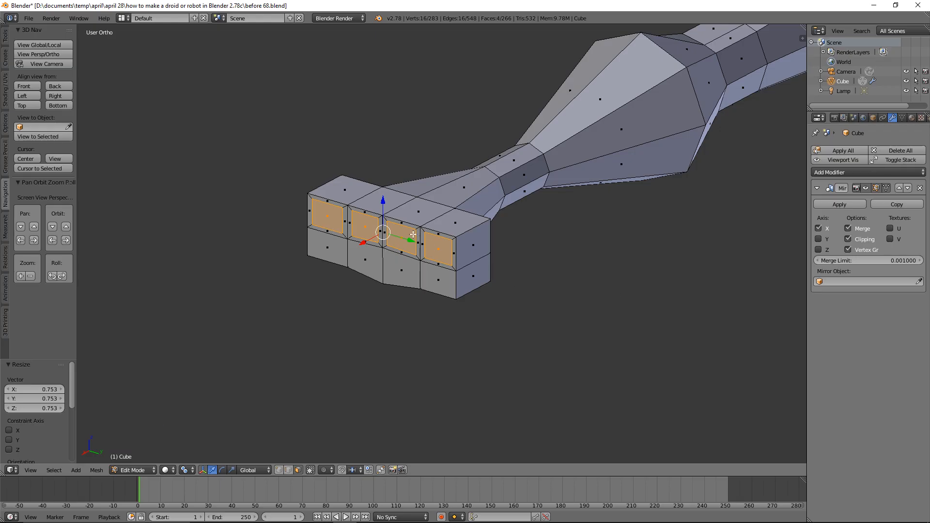
pyautogui.moveTo(362, 241); pyautogui.dragTo(357, 241)
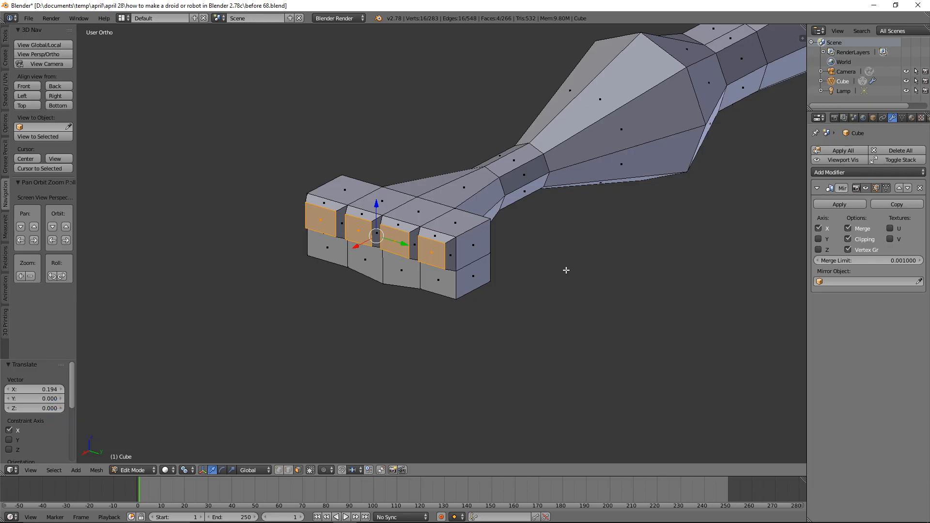
# Step: Extrude the four finger faces about 3.055 units along X to form the fingers
pyautogui.press('e')
pyautogui.press('x')
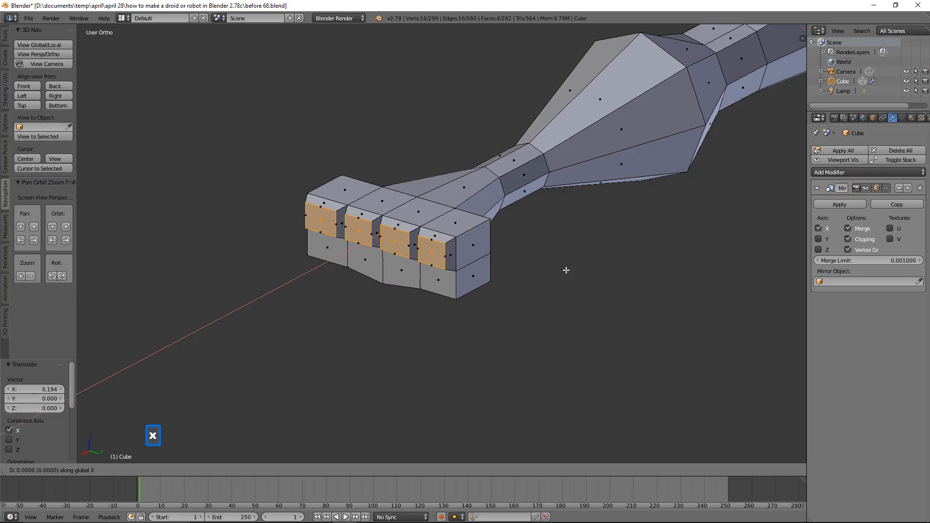
pyautogui.click(465, 331)
# Step: Shorten three fingers along X, the front (-Y) one by about 0.27 and the rearmost by about 0.471 units, keeping the second from the front longest
pyautogui.moveTo(464, 331); pyautogui.dragTo(461, 310, button='middle')
pyautogui.keyDown('shift'); pyautogui.moveTo(399, 293); pyautogui.dragTo(632, 322, button='middle'); pyautogui.keyUp('shift')
pyautogui.moveTo(508, 336); pyautogui.dragTo(536, 345, button='middle')
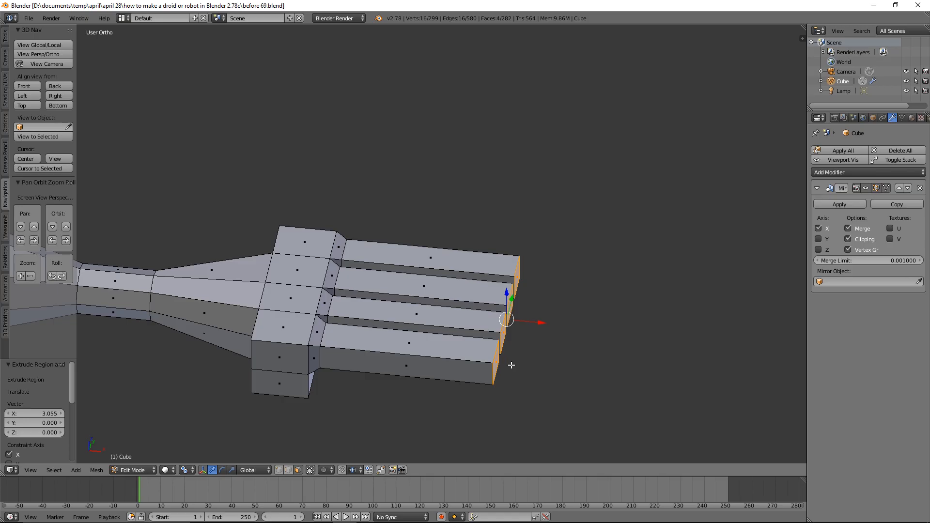
pyautogui.click(495, 367)
pyautogui.moveTo(525, 364); pyautogui.dragTo(516, 367)
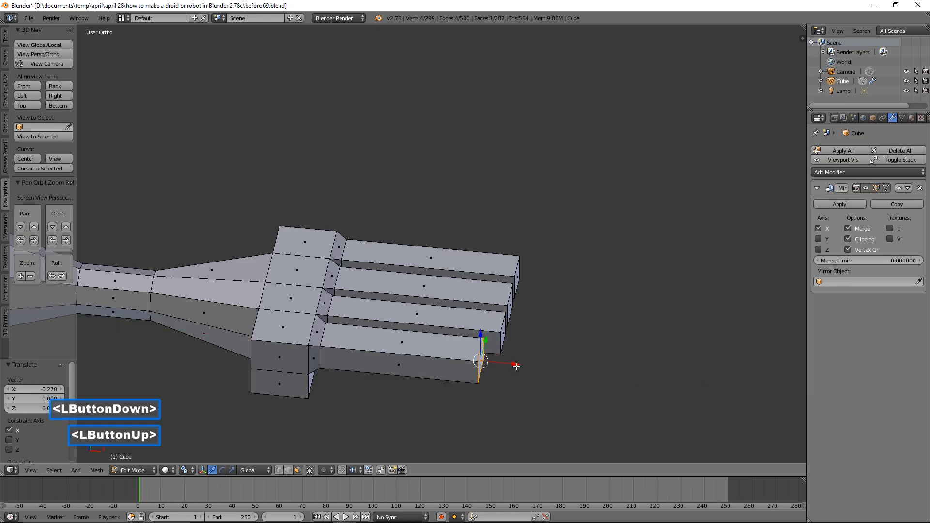
pyautogui.click(526, 310)
pyautogui.moveTo(536, 309); pyautogui.dragTo(525, 309)
pyautogui.click(526, 279)
pyautogui.moveTo(547, 280); pyautogui.dragTo(522, 277)
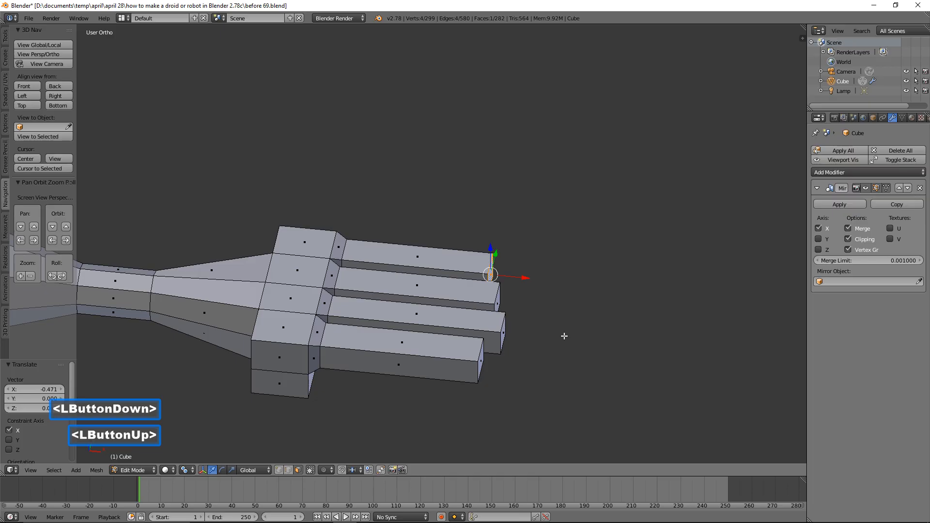
pyautogui.press('a')
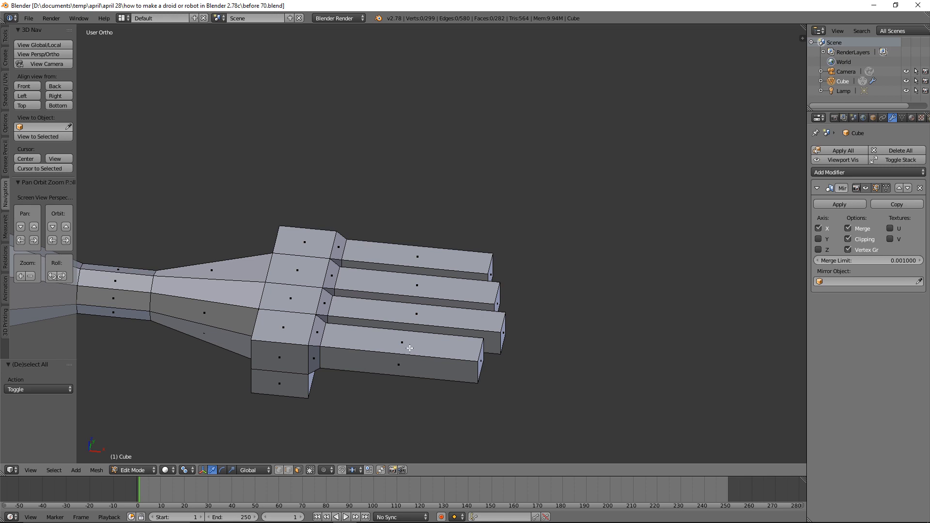
# Step: Add two evenly spaced loop cuts across the front (-Y) finger, and deselect everything
pyautogui.press('ctrl')
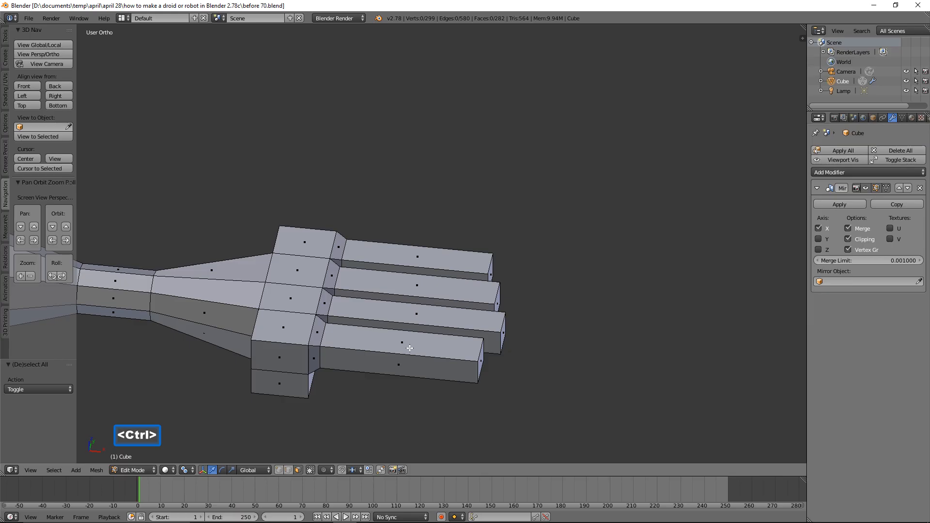
pyautogui.hotkey('ctrl', 'r')
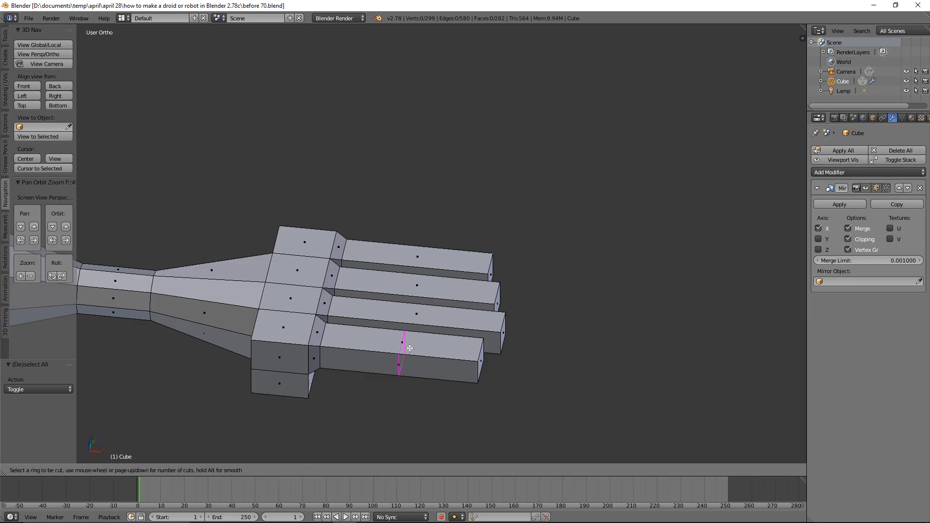
pyautogui.scroll(1, 410, 347)
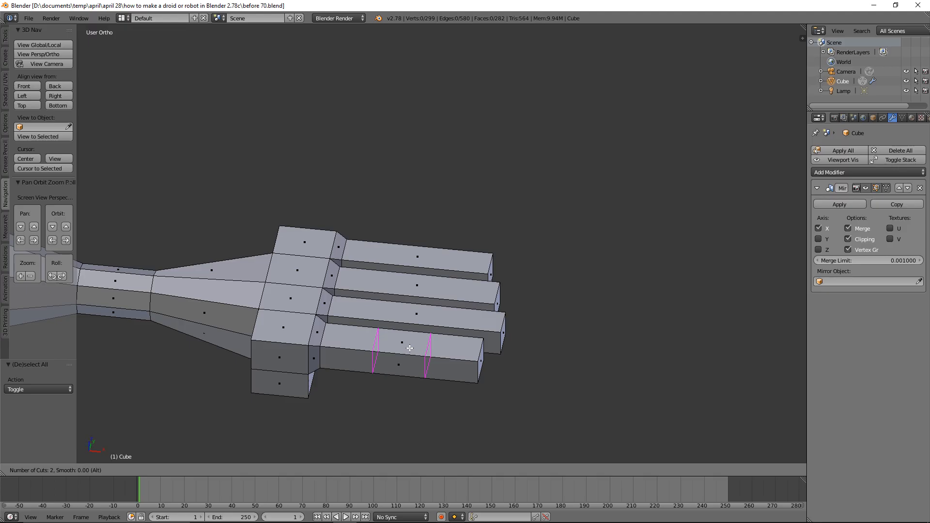
pyautogui.click(410, 348)
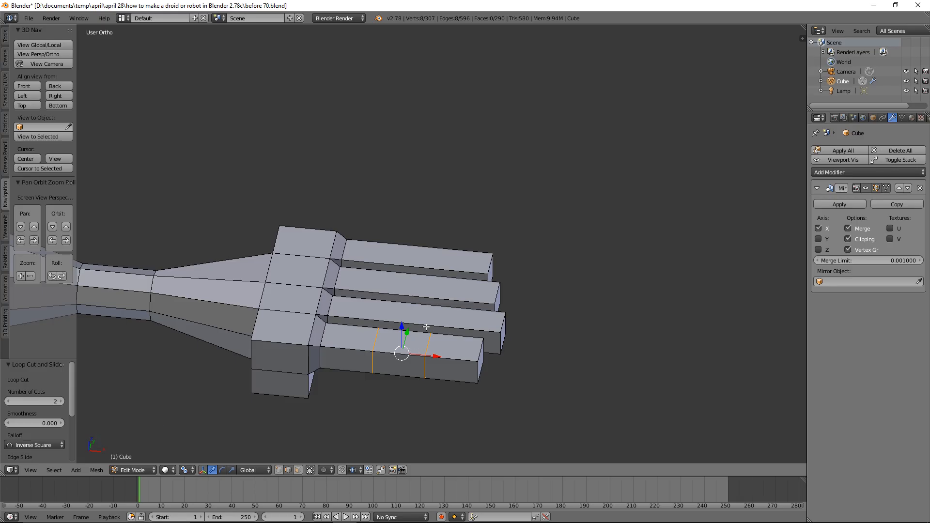
pyautogui.press('a')
# Step: Add two evenly spaced loop cuts across the second finger from the front, and deselect everything
pyautogui.press('ctrl')
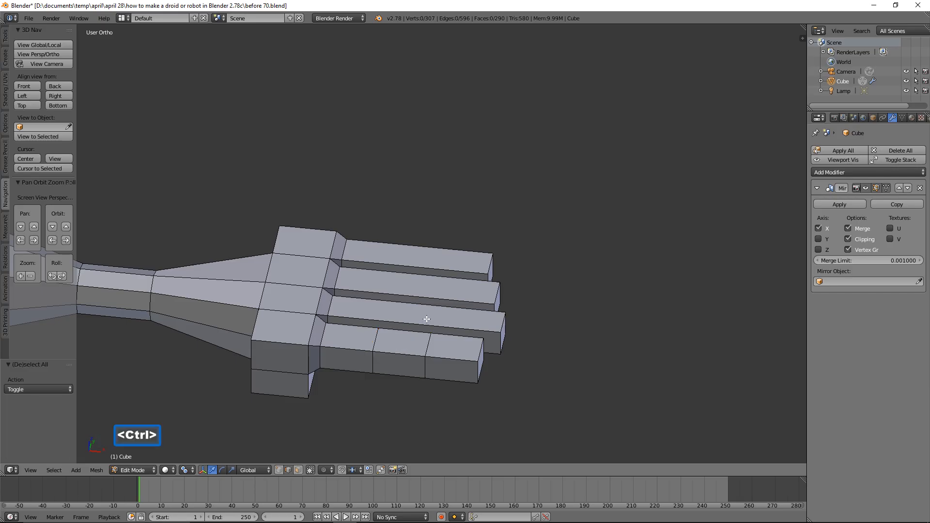
pyautogui.hotkey('ctrl', 'r')
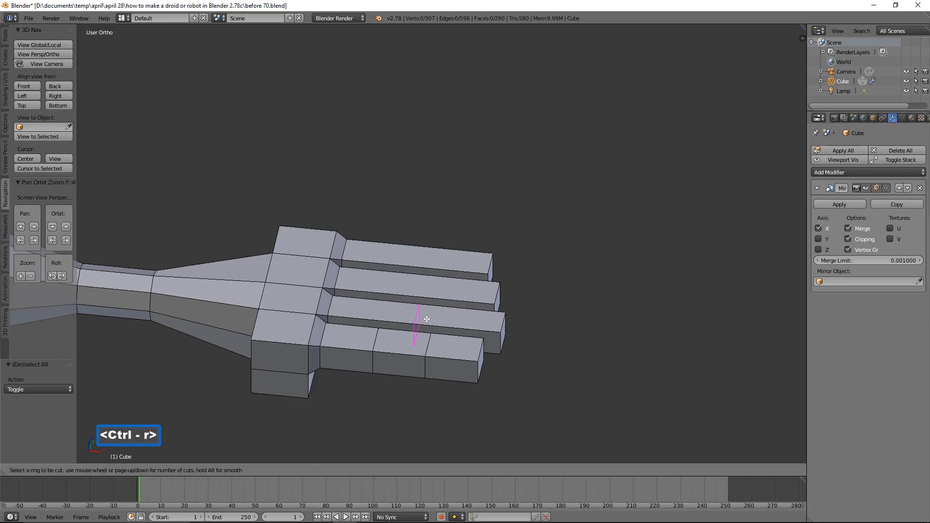
pyautogui.scroll(1, 426, 319)
pyautogui.click(426, 319)
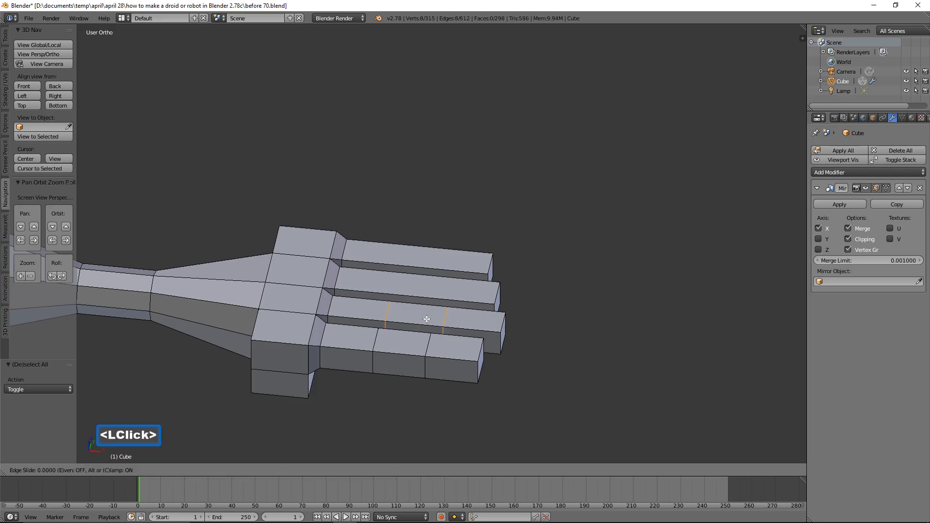
pyautogui.click(426, 319)
pyautogui.press('a')
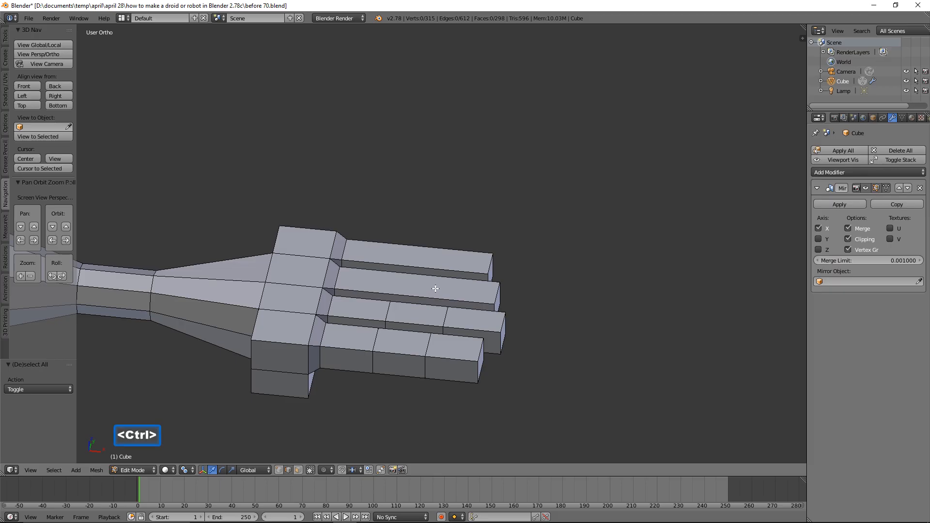
# Step: Add two evenly spaced loop cuts across the third finger from the front, and deselect everything
pyautogui.hotkey('ctrl', 'r')
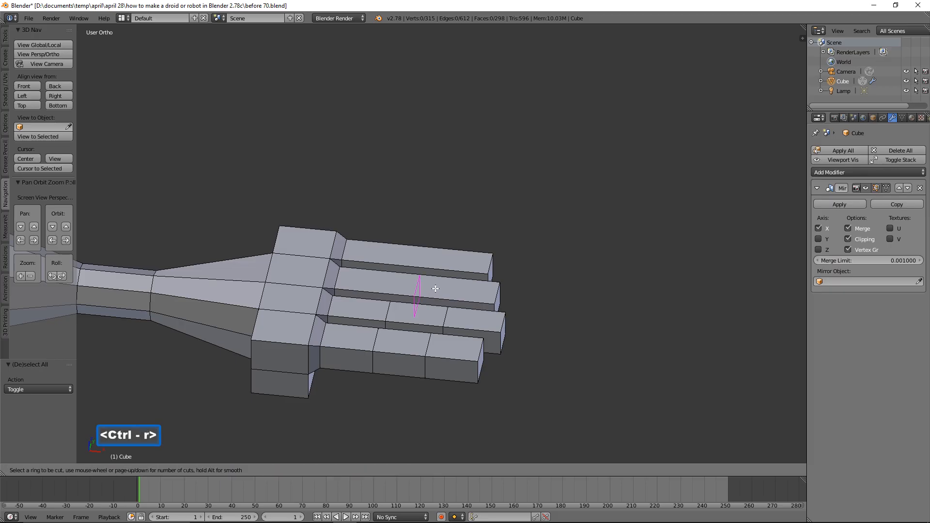
pyautogui.scroll(1, 436, 289)
pyautogui.click(435, 288)
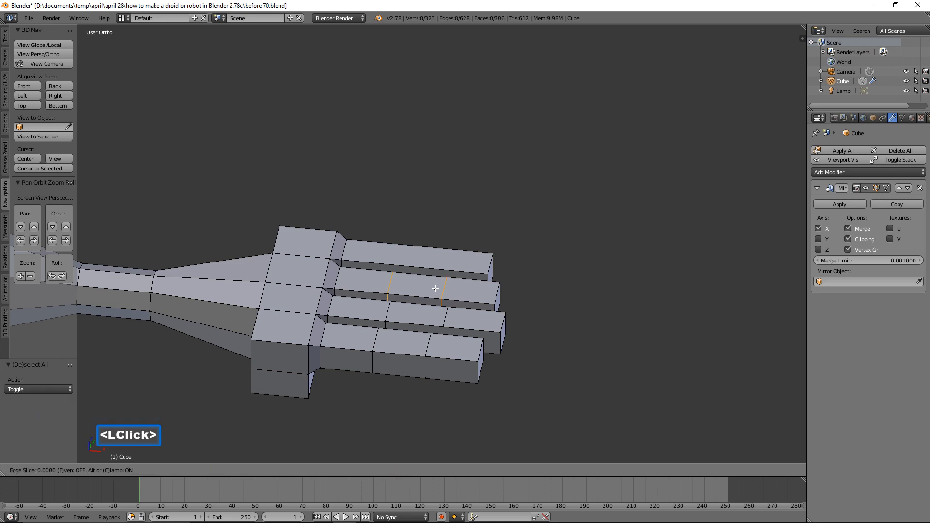
pyautogui.click(435, 289)
pyautogui.press('a')
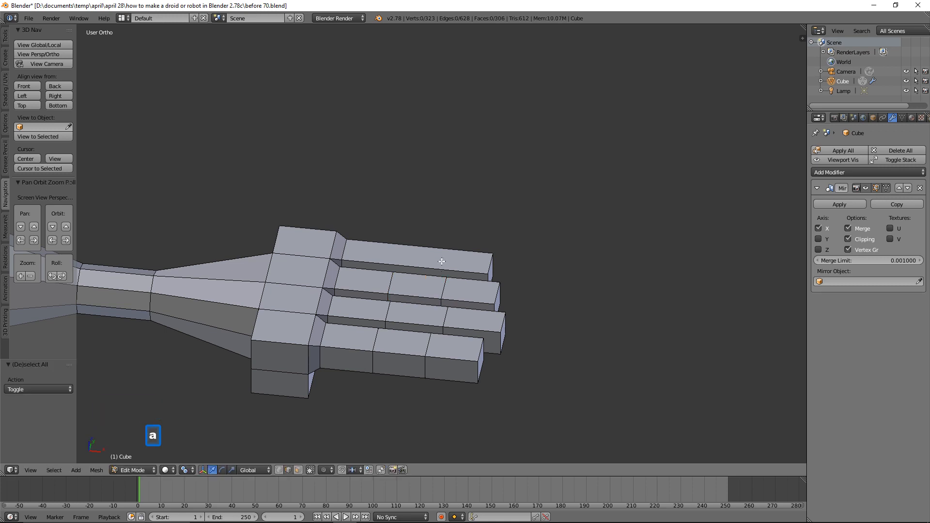
# Step: Add two evenly spaced loop cuts across the rearmost (+Y) finger, and deselect everything
pyautogui.press('ctrl')
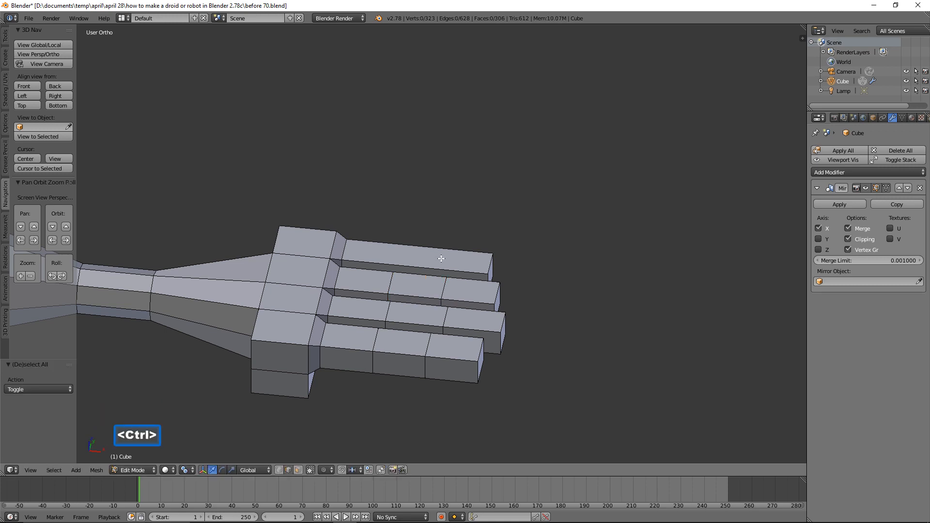
pyautogui.hotkey('ctrl', 'r')
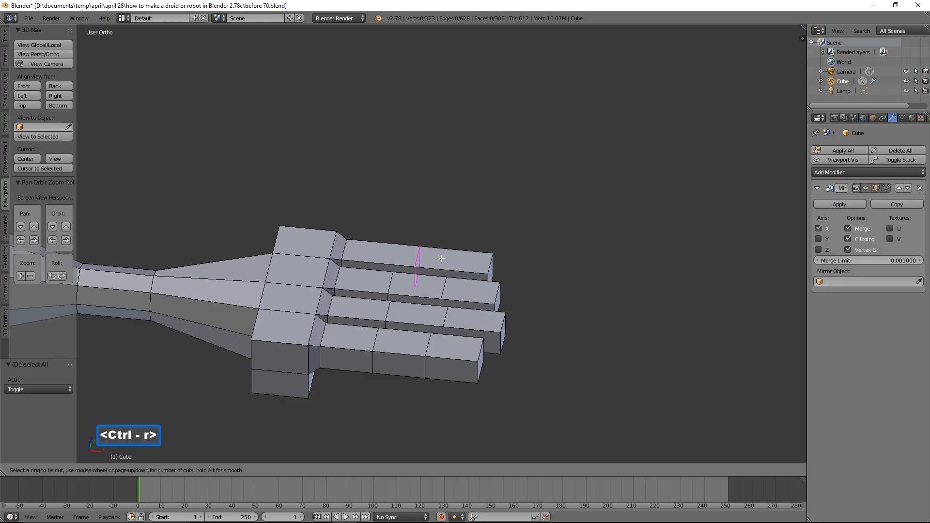
pyautogui.scroll(1, 441, 259)
pyautogui.click(441, 259)
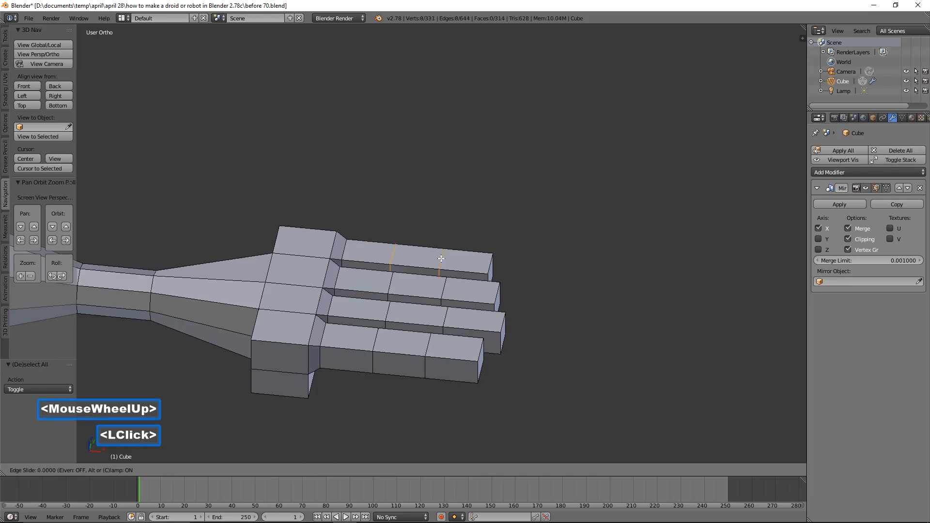
pyautogui.click(441, 259)
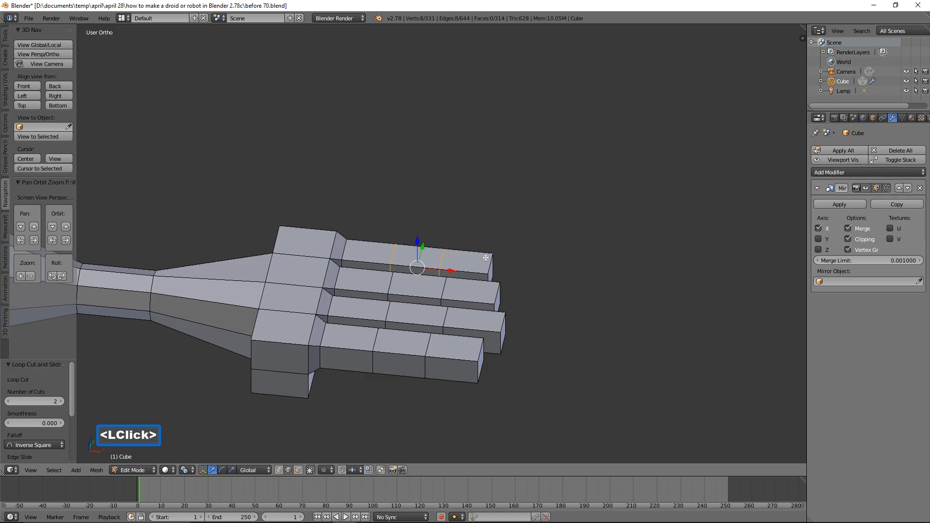
pyautogui.press('a')
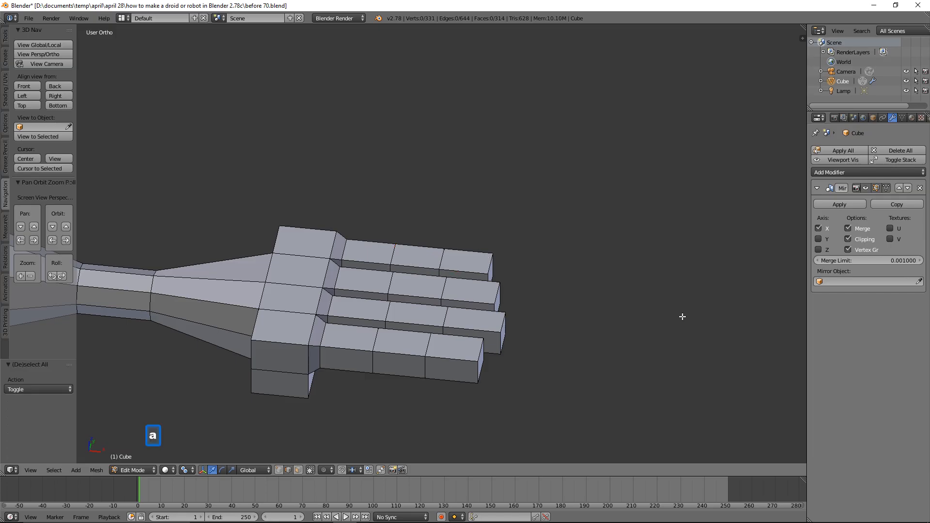
pyautogui.click(607, 367)
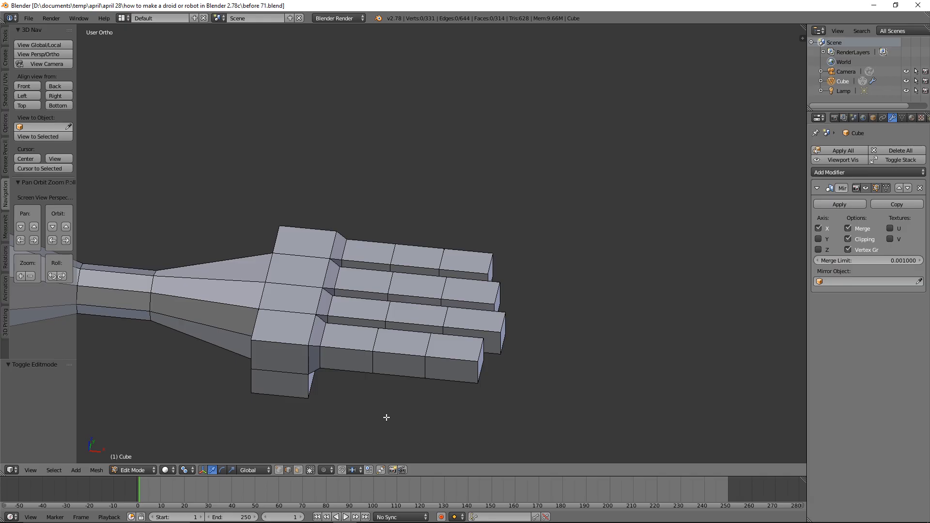
# Step: Bevel the two joint edge loops on each of the four fingers by about 0.28 with one segment, and deselect everything
pyautogui.keyDown('alt'); pyautogui.click(374, 339); pyautogui.keyUp('alt')
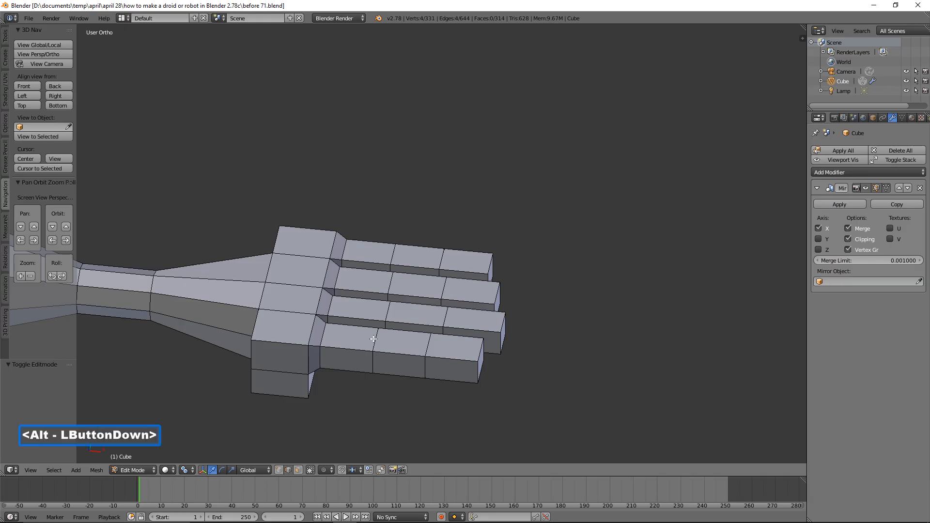
pyautogui.hotkey('alt', 'shift')
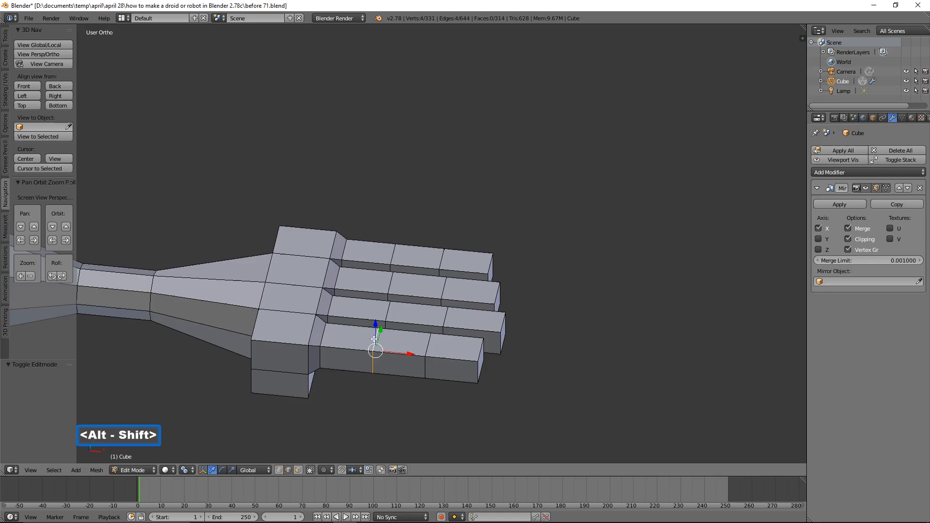
pyautogui.keyDown('alt'); pyautogui.keyDown('shift'); pyautogui.click(427, 342); pyautogui.keyUp('shift'); pyautogui.keyUp('alt')
pyautogui.keyDown('alt'); pyautogui.keyDown('shift'); pyautogui.click(389, 313); pyautogui.keyUp('shift'); pyautogui.keyUp('alt')
pyautogui.keyDown('alt'); pyautogui.keyDown('shift'); pyautogui.click(449, 317); pyautogui.keyUp('shift'); pyautogui.keyUp('alt')
pyautogui.keyDown('alt'); pyautogui.keyDown('shift'); pyautogui.click(393, 285); pyautogui.keyUp('shift'); pyautogui.keyUp('alt')
pyautogui.keyDown('alt'); pyautogui.keyDown('shift'); pyautogui.click(440, 286); pyautogui.keyUp('shift'); pyautogui.keyUp('alt')
pyautogui.keyDown('alt'); pyautogui.keyDown('shift'); pyautogui.click(394, 253); pyautogui.keyUp('shift'); pyautogui.keyUp('alt')
pyautogui.keyDown('alt'); pyautogui.keyDown('shift'); pyautogui.click(442, 258); pyautogui.keyUp('shift'); pyautogui.keyUp('alt')
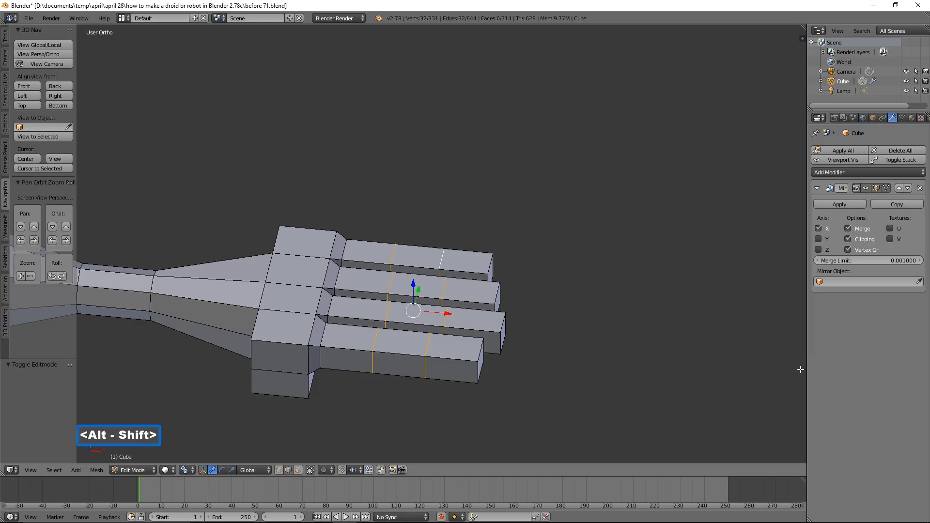
pyautogui.click(586, 270)
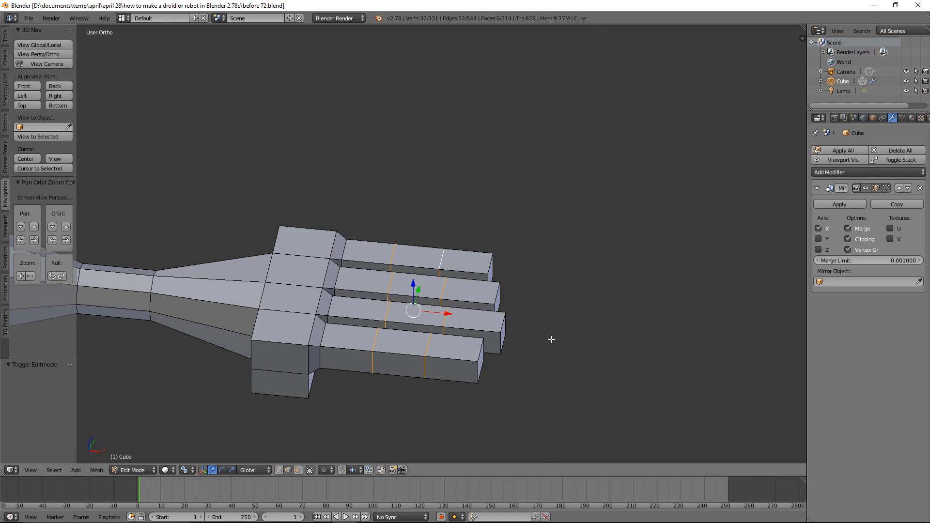
pyautogui.press('ctrl')
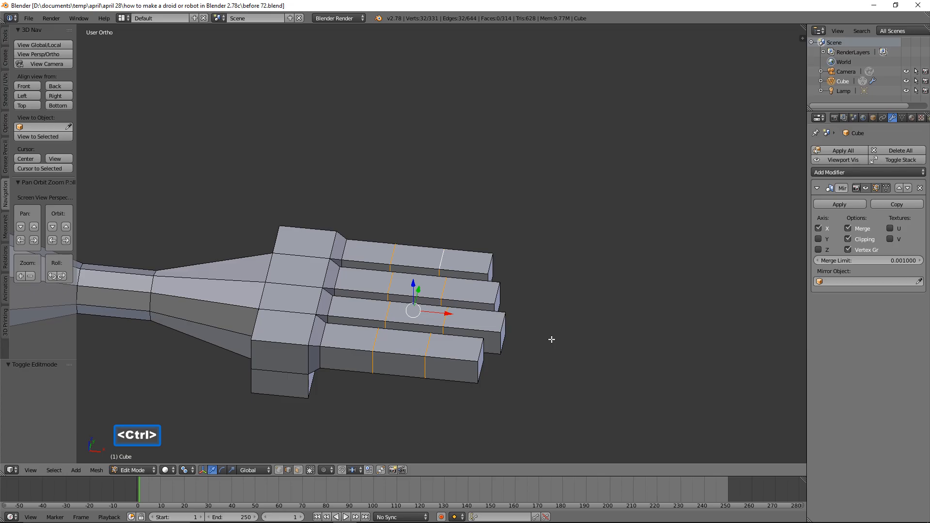
pyautogui.hotkey('ctrl', 'b')
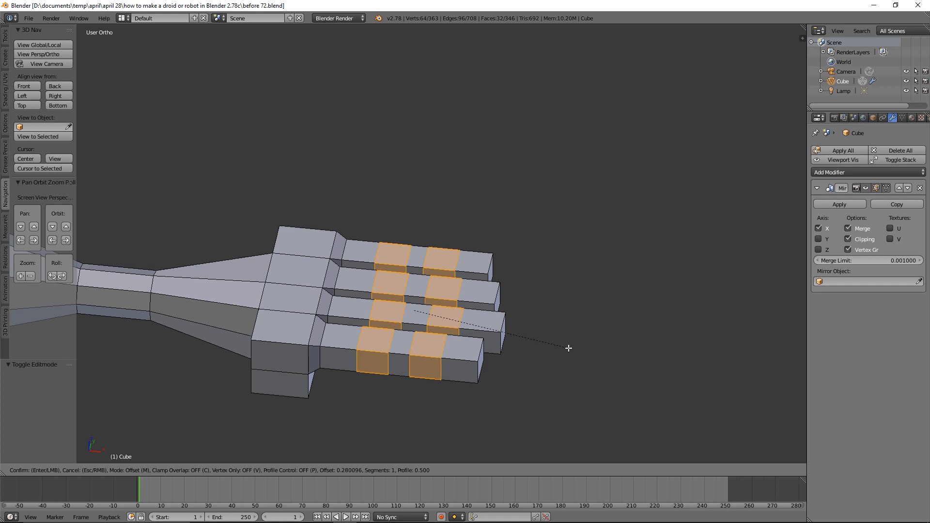
pyautogui.click(568, 348)
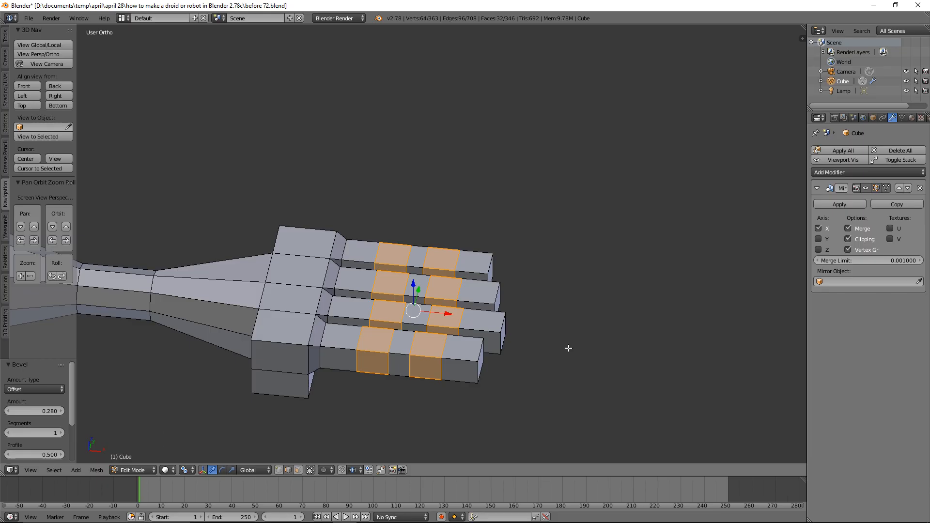
pyautogui.press('a')
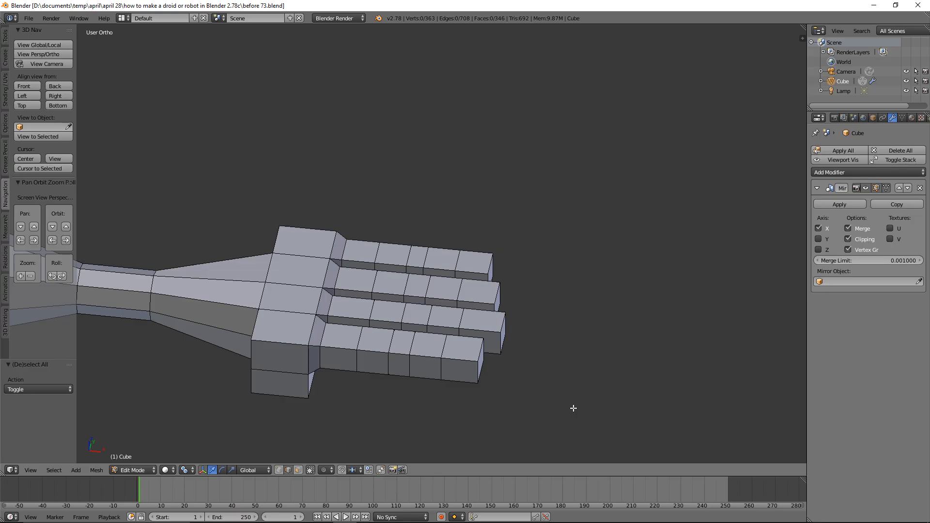
# Step: Move the edge loop where the forearm meets the palm by about -1.3 along X towards the wrist, and deselect everything
pyautogui.keyDown('shift'); pyautogui.moveTo(370, 412); pyautogui.dragTo(531, 365, button='middle'); pyautogui.keyUp('shift')
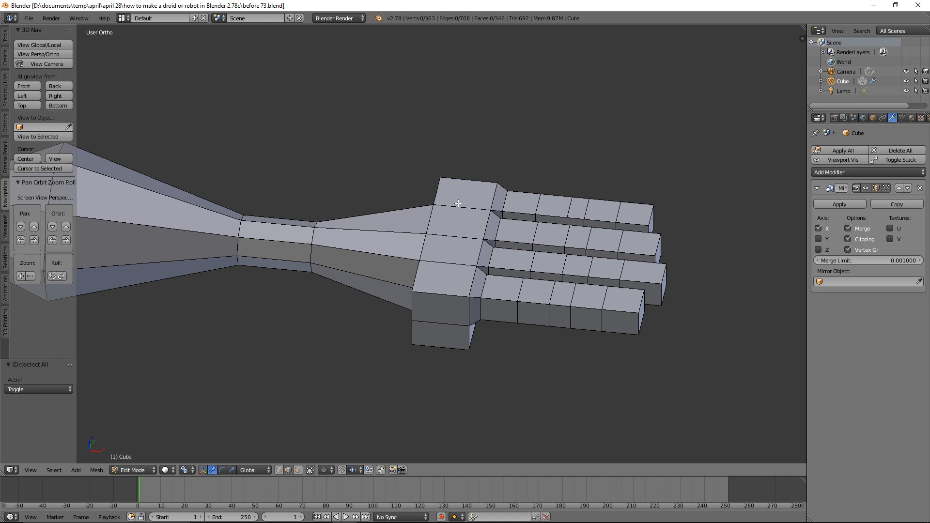
pyautogui.moveTo(384, 382); pyautogui.dragTo(414, 370, button='middle')
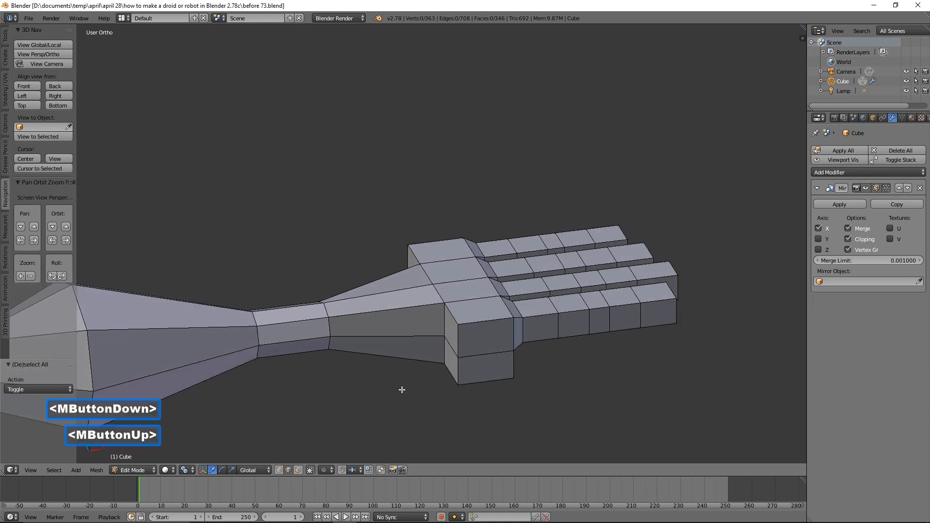
pyautogui.click(443, 350)
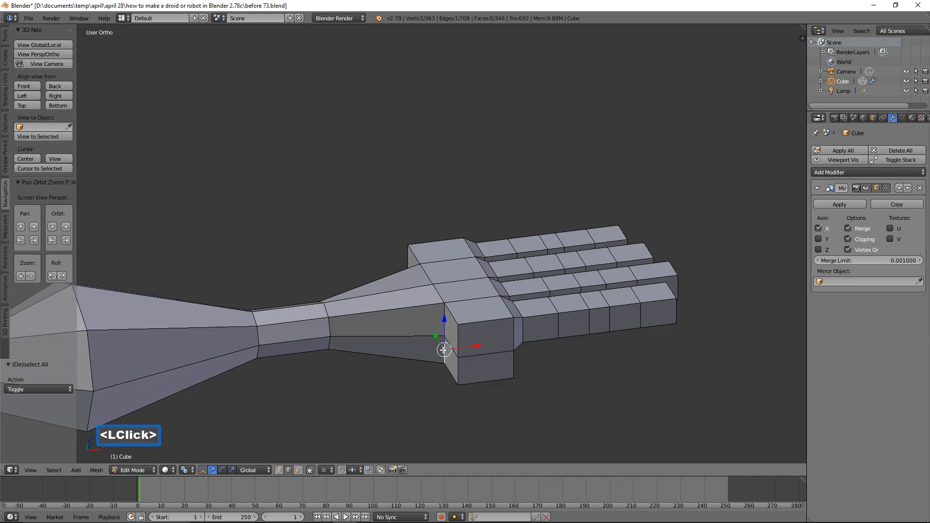
pyautogui.keyDown('shift'); pyautogui.click(444, 313); pyautogui.keyUp('shift')
pyautogui.keyDown('shift'); pyautogui.click(444, 308); pyautogui.keyUp('shift')
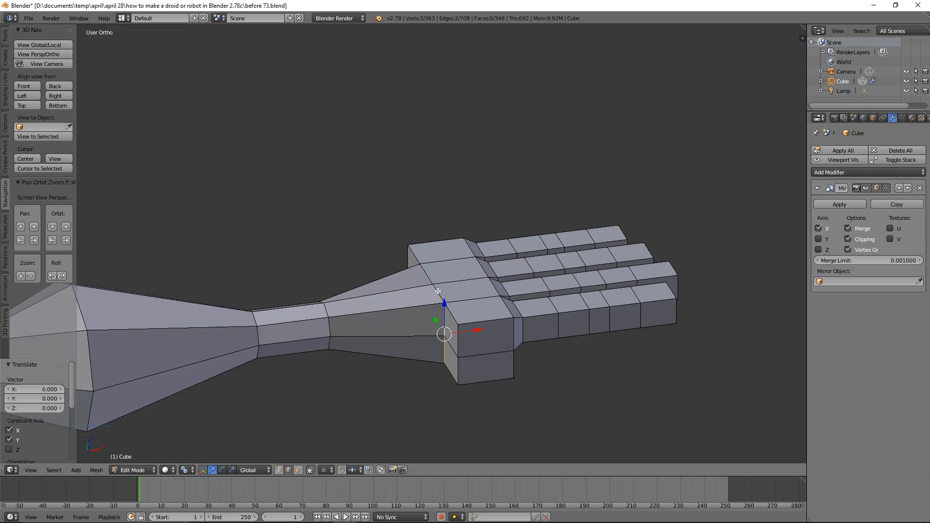
pyautogui.keyDown('shift'); pyautogui.click(437, 291); pyautogui.keyUp('shift')
pyautogui.keyDown('shift'); pyautogui.click(428, 279); pyautogui.keyUp('shift')
pyautogui.moveTo(427, 279); pyautogui.dragTo(472, 273, button='middle')
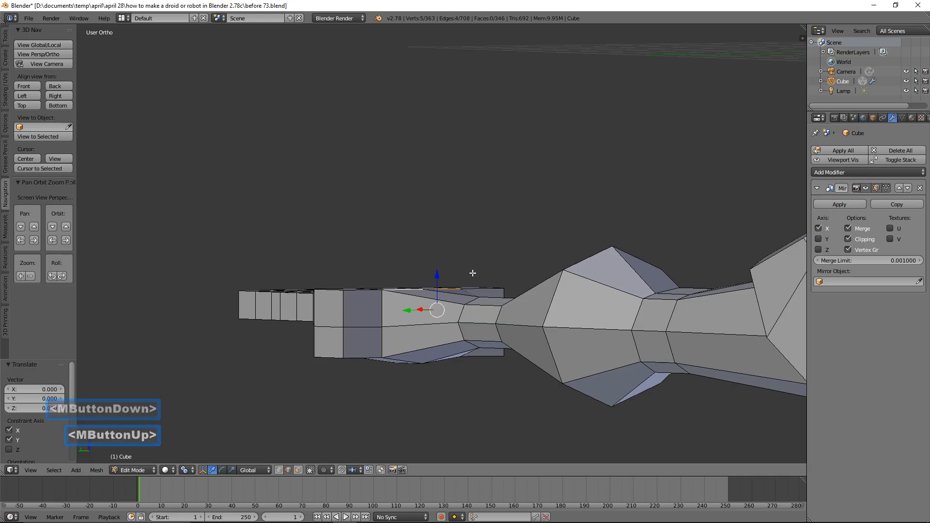
pyautogui.keyDown('shift'); pyautogui.click(382, 309); pyautogui.keyUp('shift')
pyautogui.keyDown('shift'); pyautogui.click(384, 335); pyautogui.keyUp('shift')
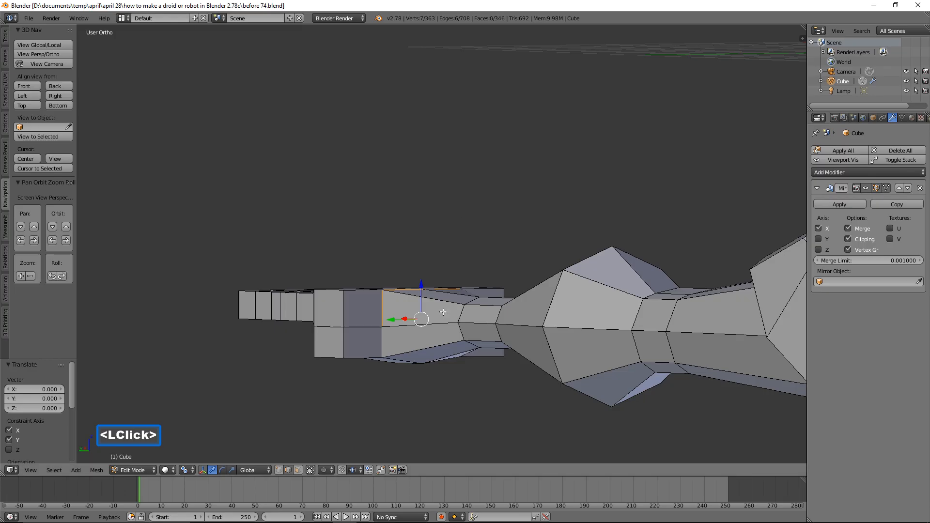
pyautogui.moveTo(509, 366); pyautogui.dragTo(529, 333, button='middle')
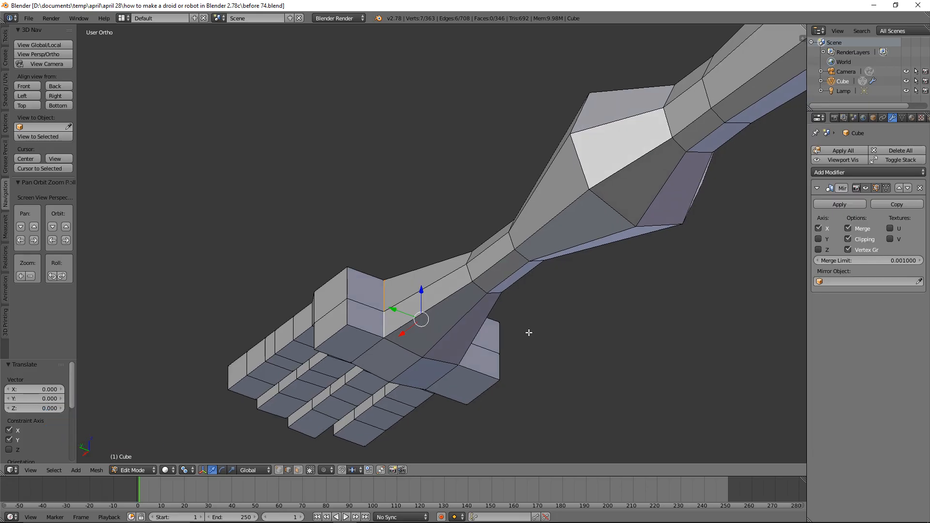
pyautogui.keyDown('shift'); pyautogui.doubleClick(450, 364); pyautogui.keyUp('shift')
pyautogui.moveTo(630, 347); pyautogui.dragTo(549, 378, button='middle')
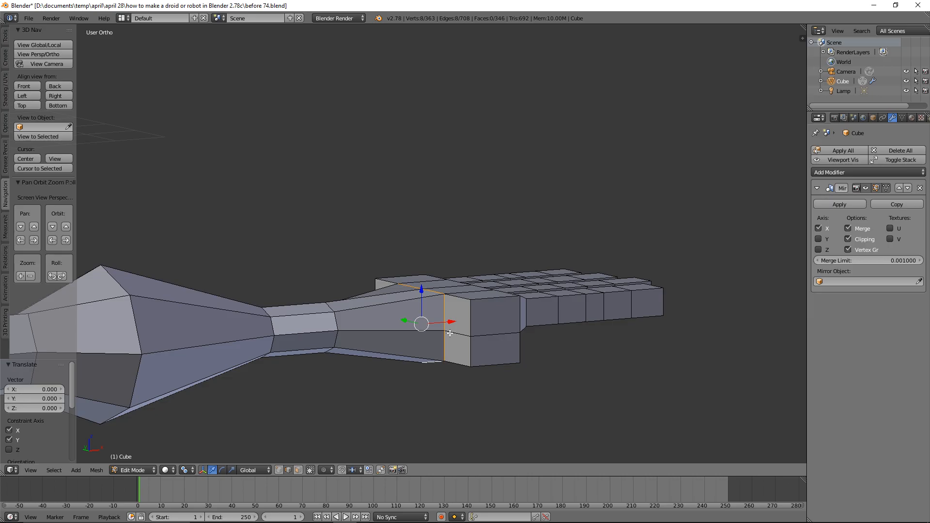
pyautogui.moveTo(450, 333); pyautogui.dragTo(409, 377, button='middle')
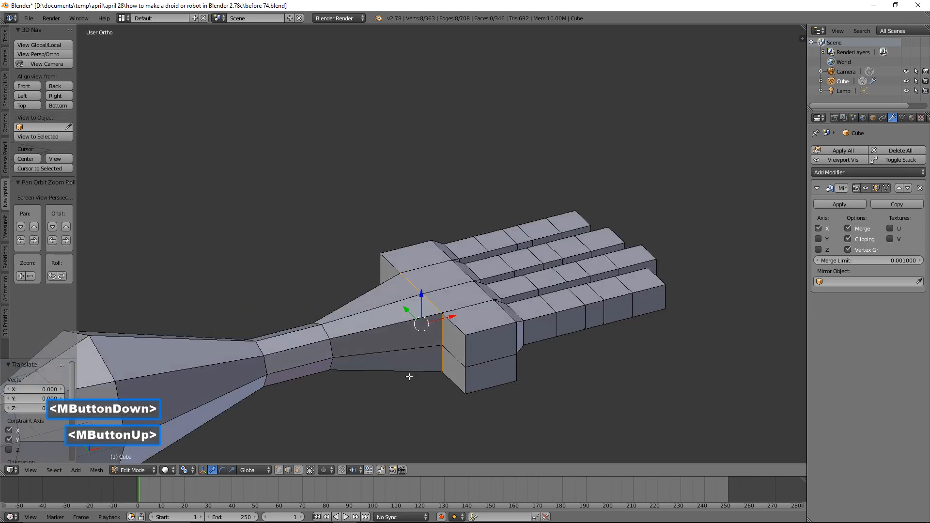
pyautogui.moveTo(453, 315); pyautogui.dragTo(388, 340)
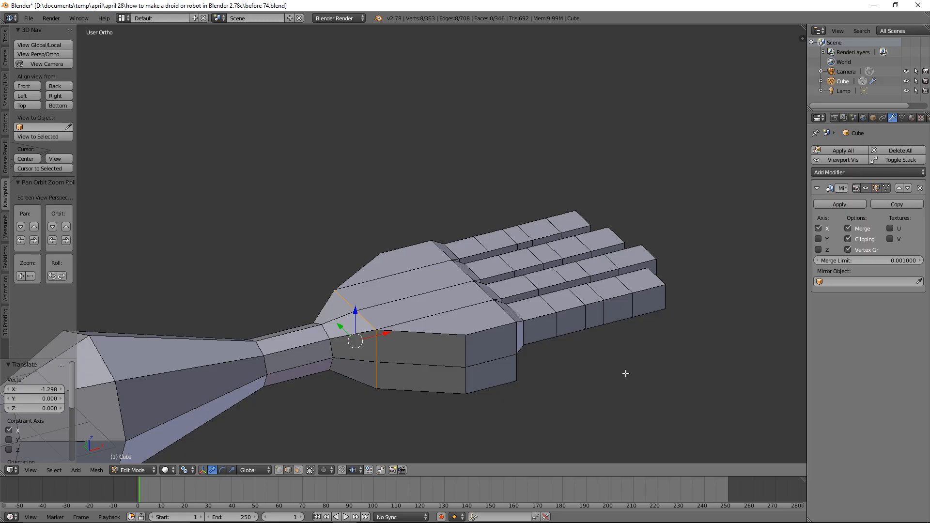
pyautogui.press('a')
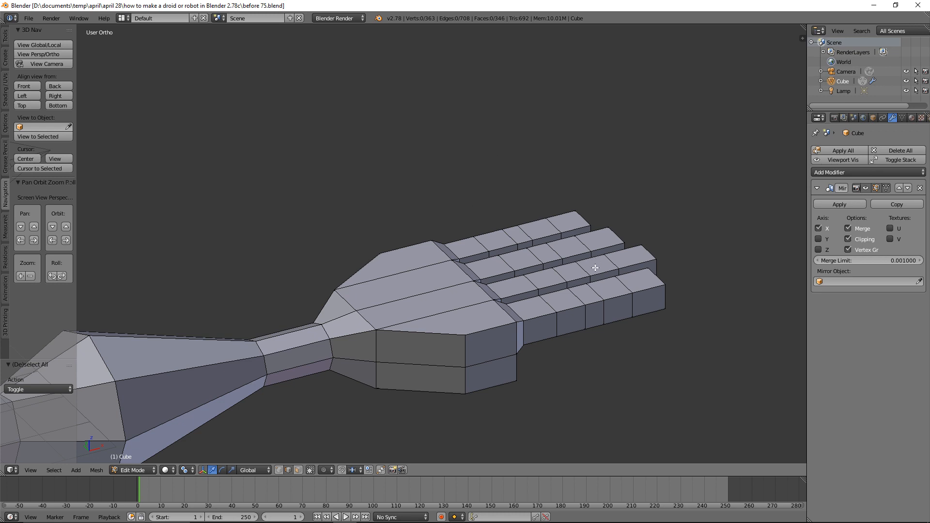
# Step: Move the two vertical edges at the palm's front (-Y) wrist-side corner outward by about -0.54 along Y, and deselect everything
pyautogui.keyDown('shift'); pyautogui.moveTo(545, 304); pyautogui.dragTo(523, 298, button='middle'); pyautogui.keyUp('shift')
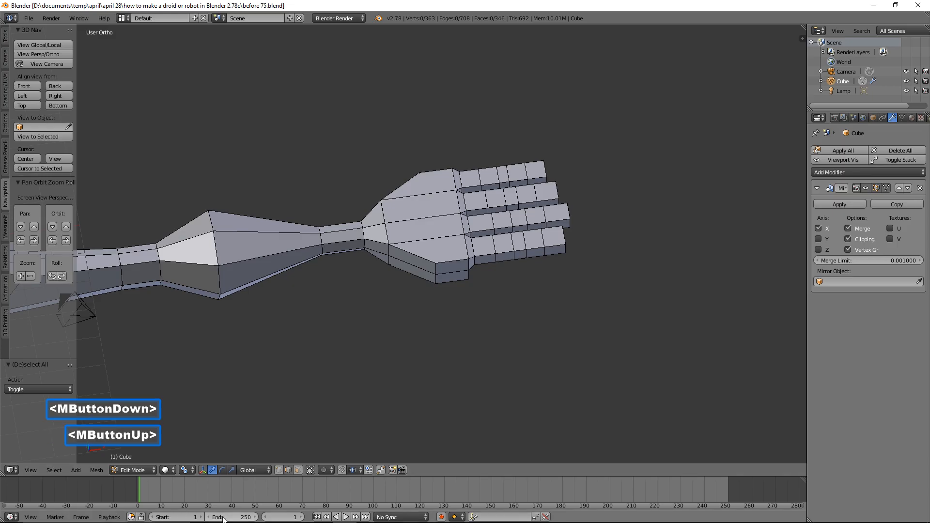
pyautogui.click(392, 250)
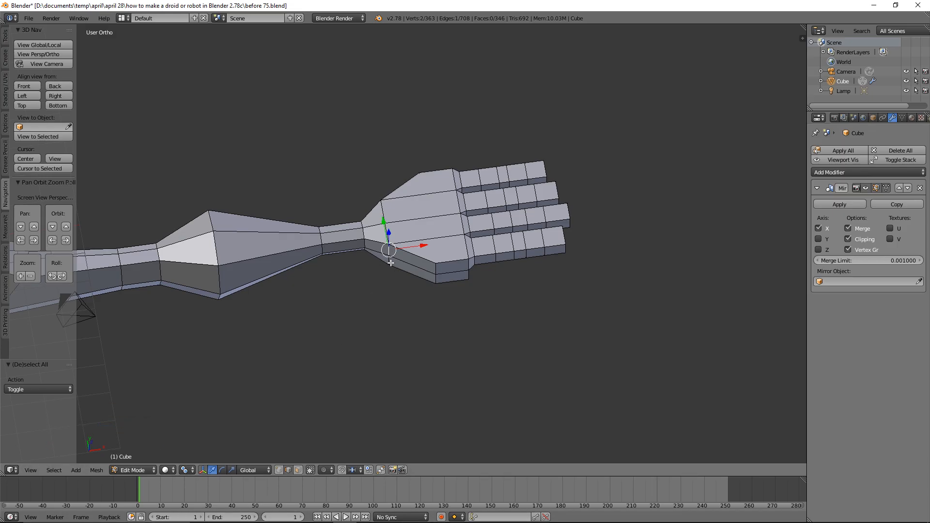
pyautogui.keyDown('shift'); pyautogui.click(391, 262); pyautogui.keyUp('shift')
pyautogui.keyDown('shift'); pyautogui.click(383, 226); pyautogui.keyUp('shift')
pyautogui.moveTo(384, 226); pyautogui.dragTo(385, 241)
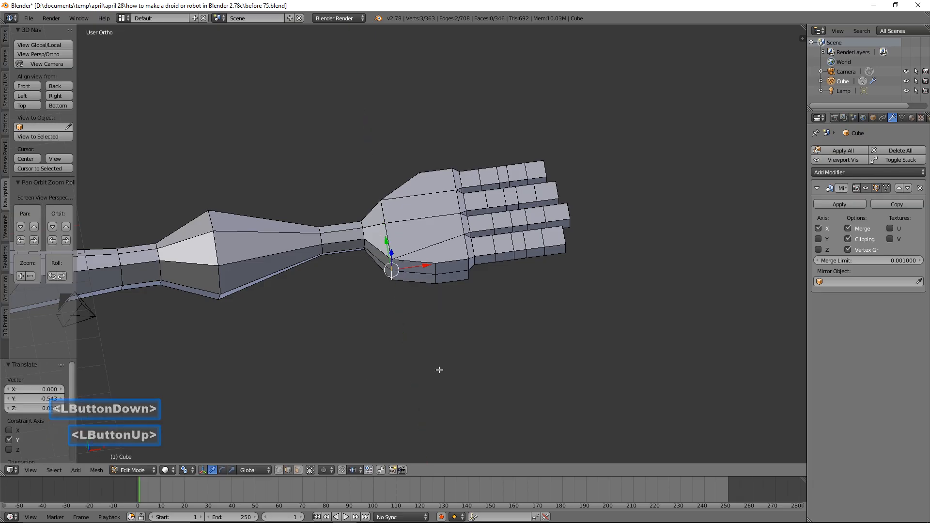
pyautogui.press('a')
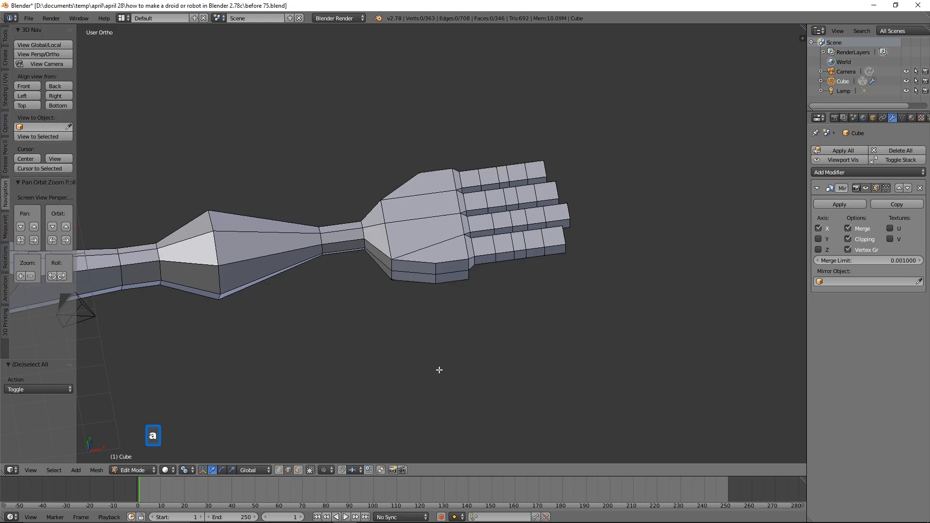
# Step: In face select mode, extrude the lower wrist-side face on the palm's front (-Y) side by about -1.08 along Y as a thumb base
pyautogui.click(300, 470)
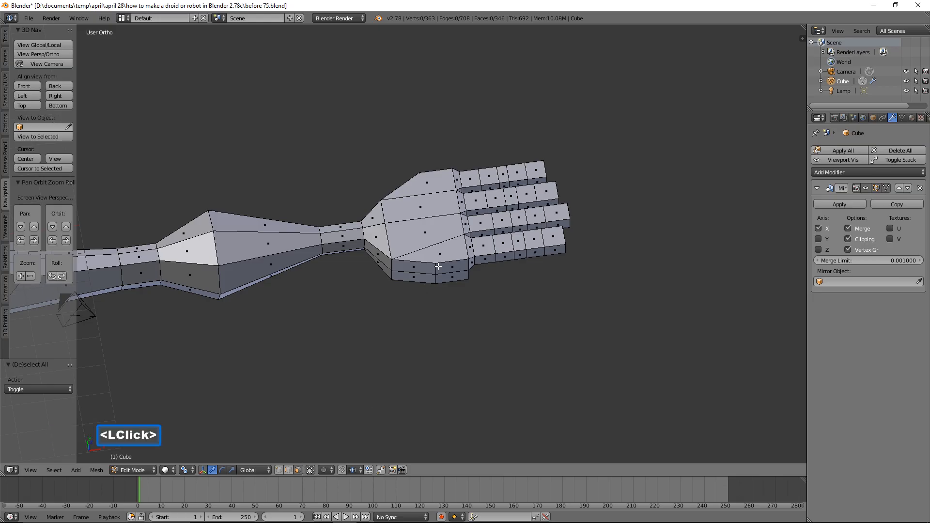
pyautogui.click(423, 279)
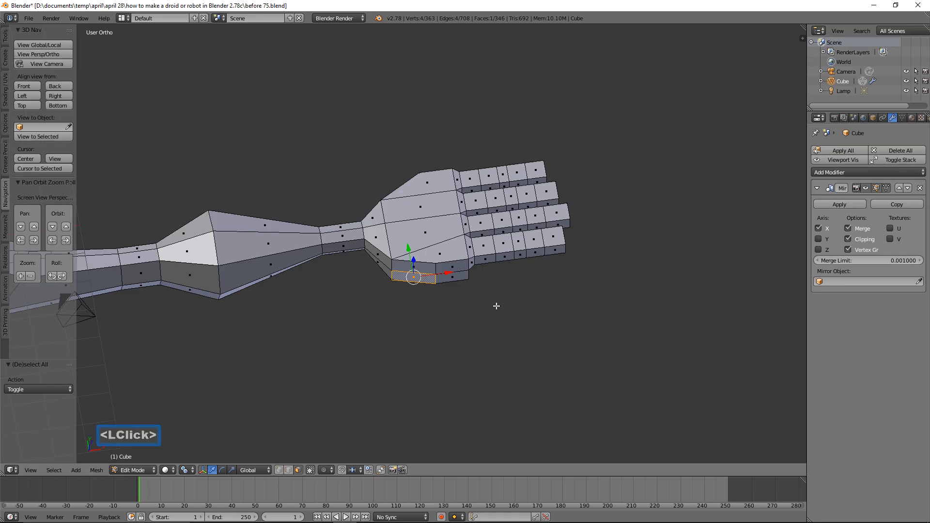
pyautogui.press('e')
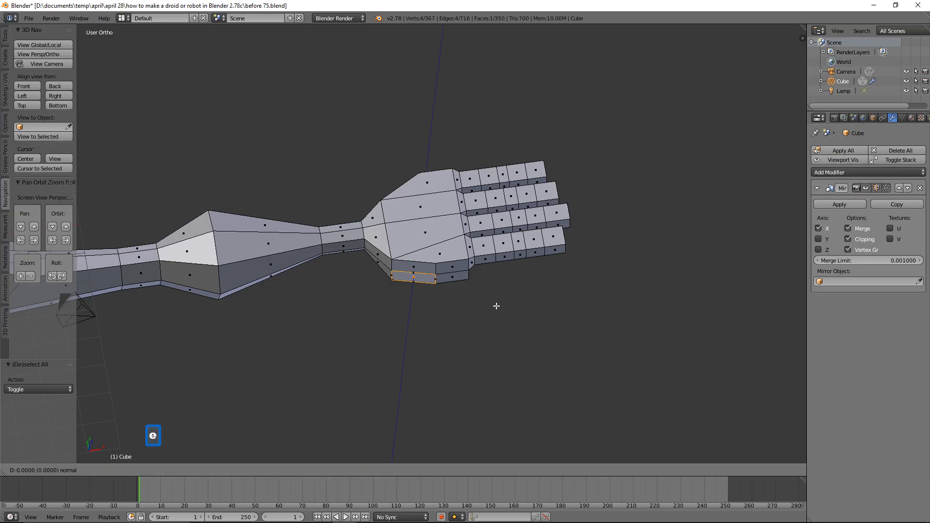
pyautogui.press('y')
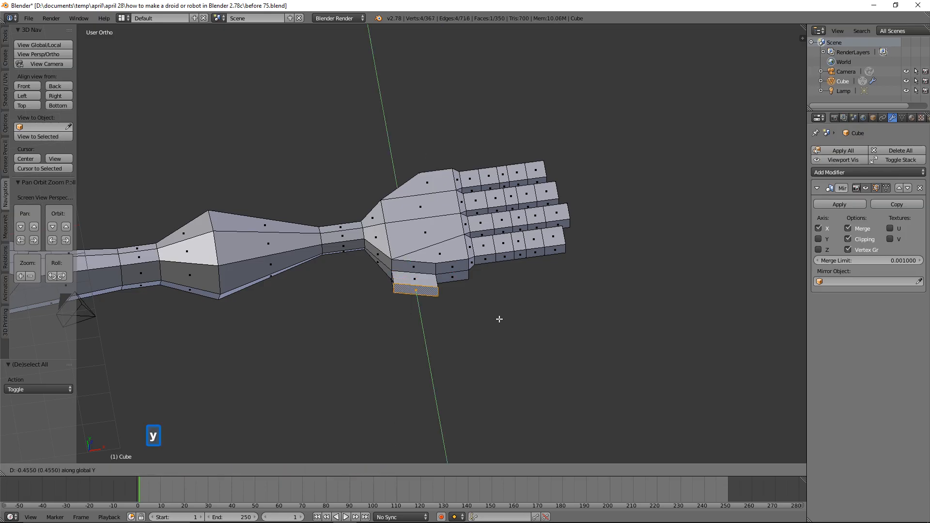
pyautogui.click(501, 336)
pyautogui.moveTo(501, 335); pyautogui.dragTo(576, 383, button='middle')
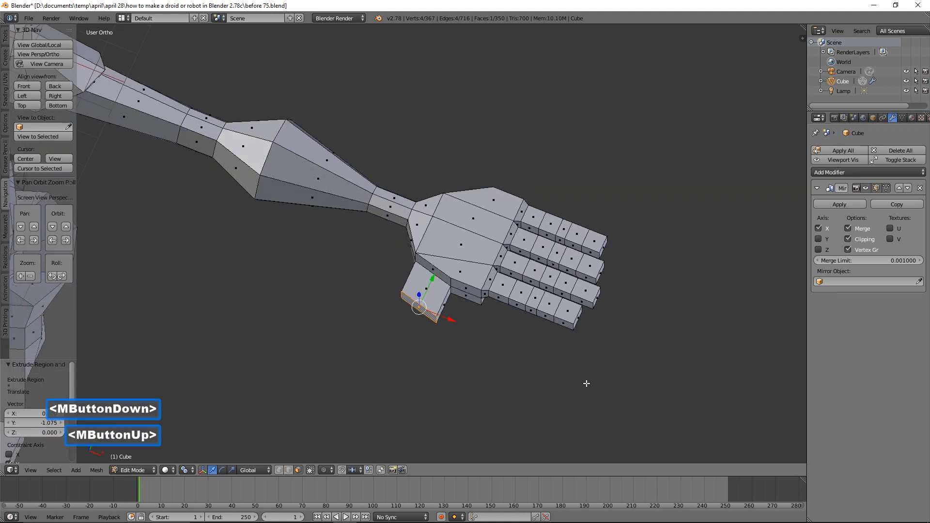
# Step: Scale the thumb base's end face to about 0.65 and flatten it with a scale of 0 along Y
pyautogui.press('s')
pyautogui.click(531, 350)
pyautogui.moveTo(531, 350); pyautogui.dragTo(515, 318, button='middle')
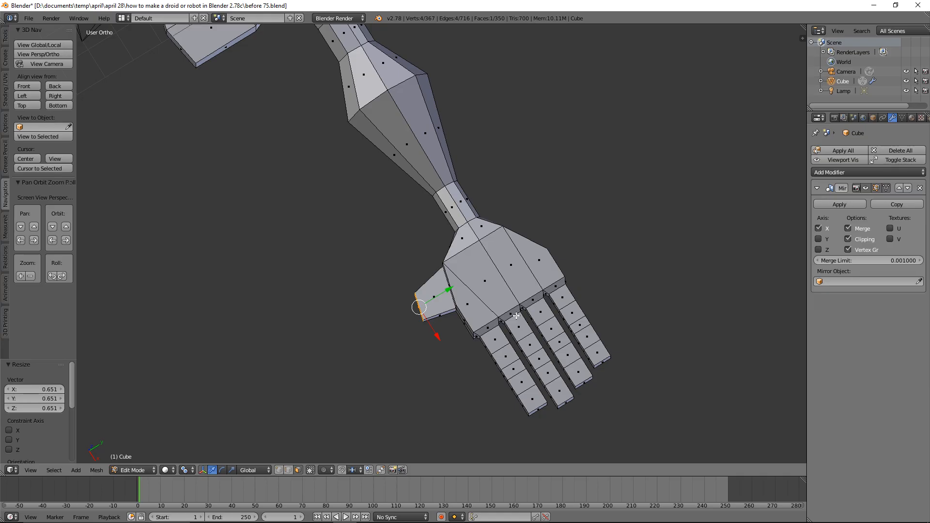
pyautogui.press('s')
pyautogui.press('y')
pyautogui.press('0')
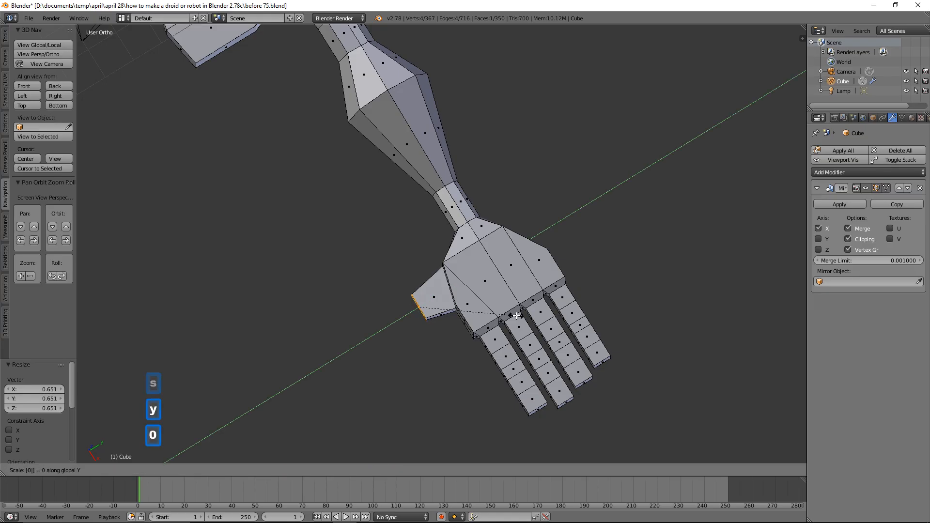
pyautogui.click(516, 316)
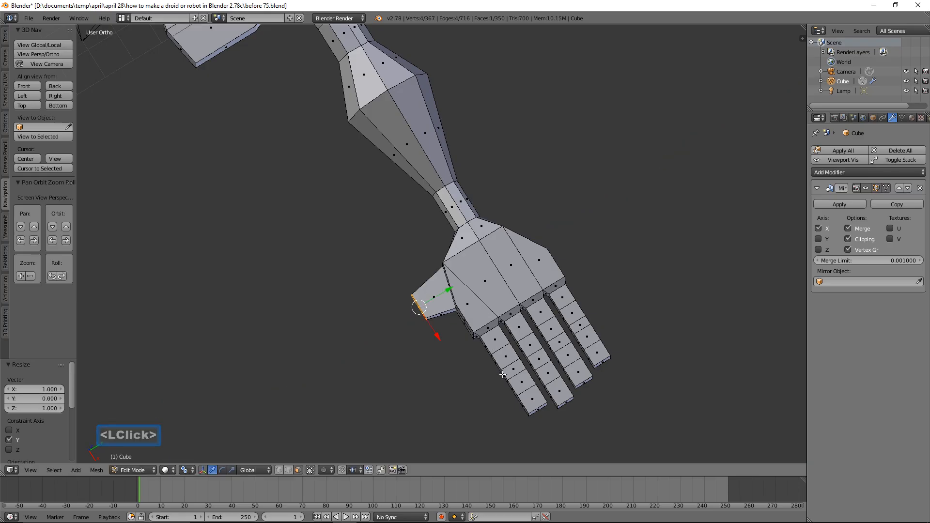
# Step: Shrink the thumb's end face to about 0.81 and extrude a short joint segment about -0.27 along Y
pyautogui.press('s')
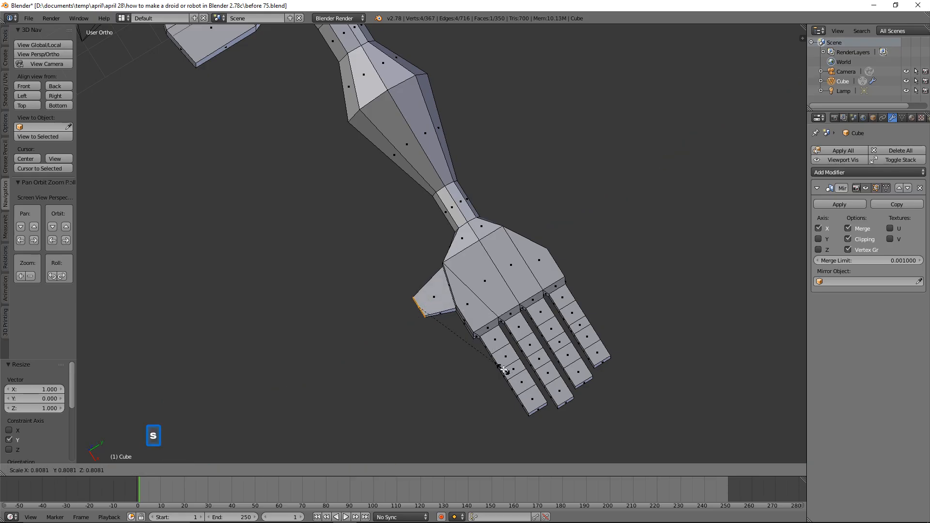
pyautogui.click(506, 340)
pyautogui.press('e')
pyautogui.press('y')
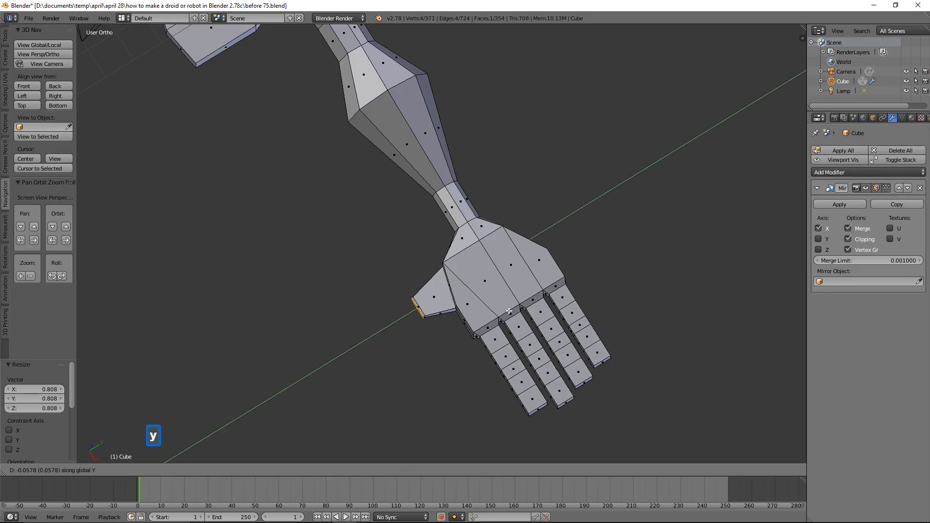
pyautogui.click(502, 310)
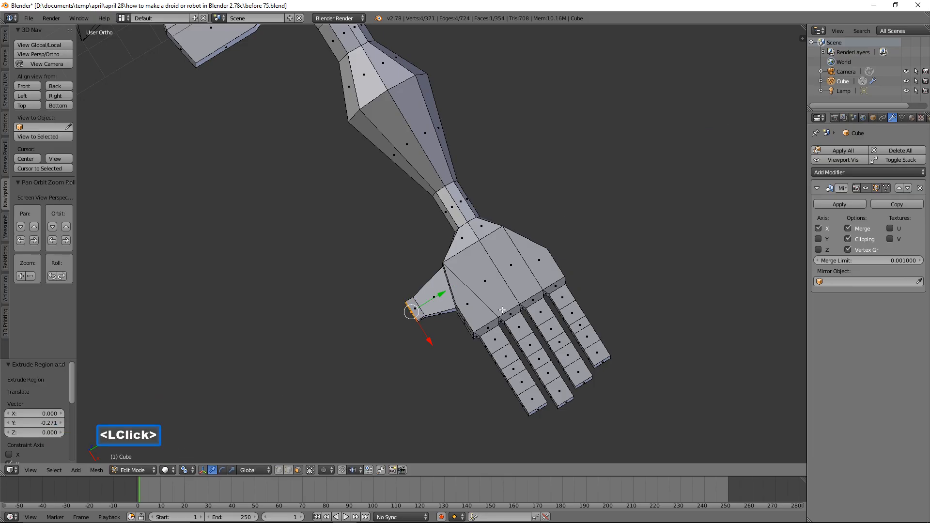
# Step: Extrude the thumb's tip segment about -0.86 along Y, deselect everything, and save the file as before 76.blend
pyautogui.press('e')
pyautogui.press('y')
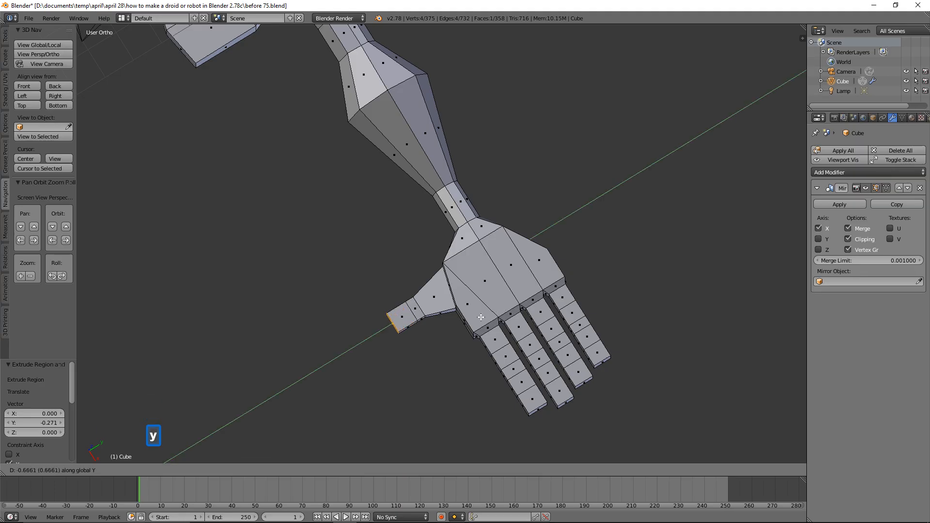
pyautogui.click(473, 316)
pyautogui.moveTo(497, 352); pyautogui.dragTo(525, 295, button='middle')
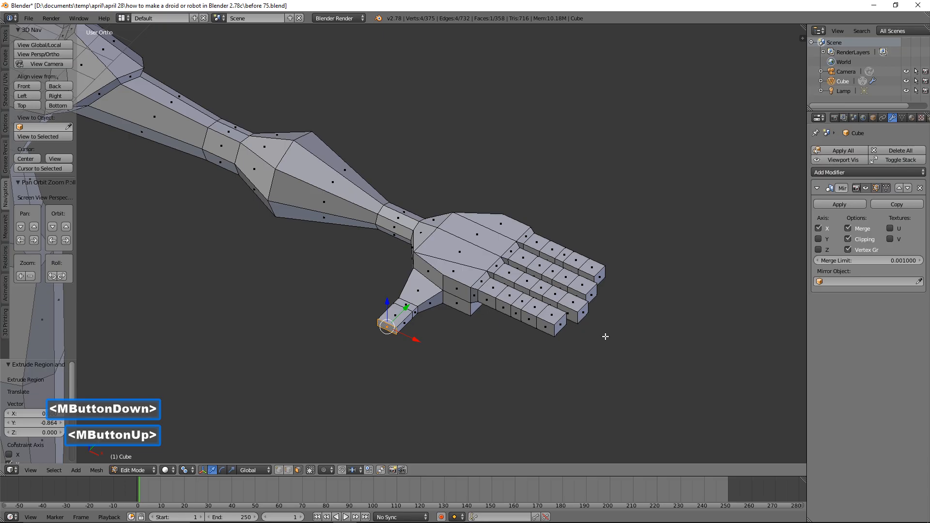
pyautogui.press('a')
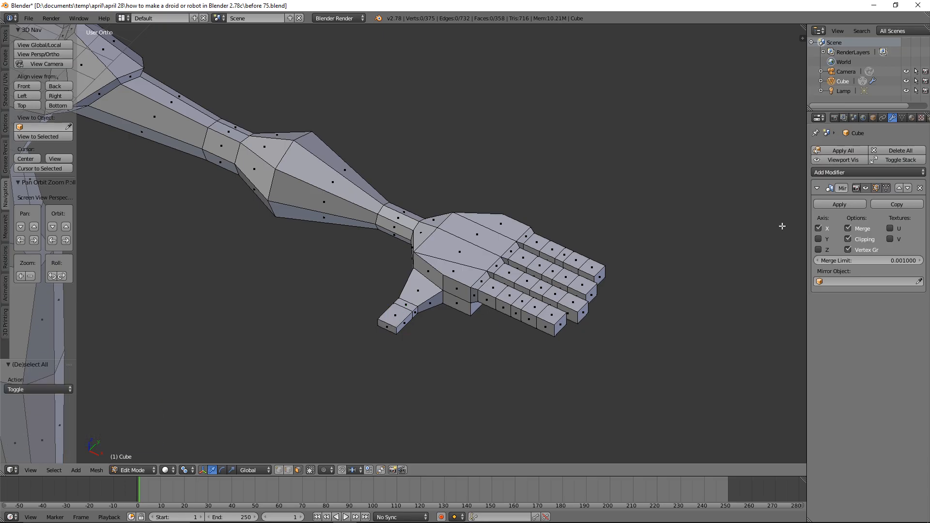
pyautogui.click(556, 131)
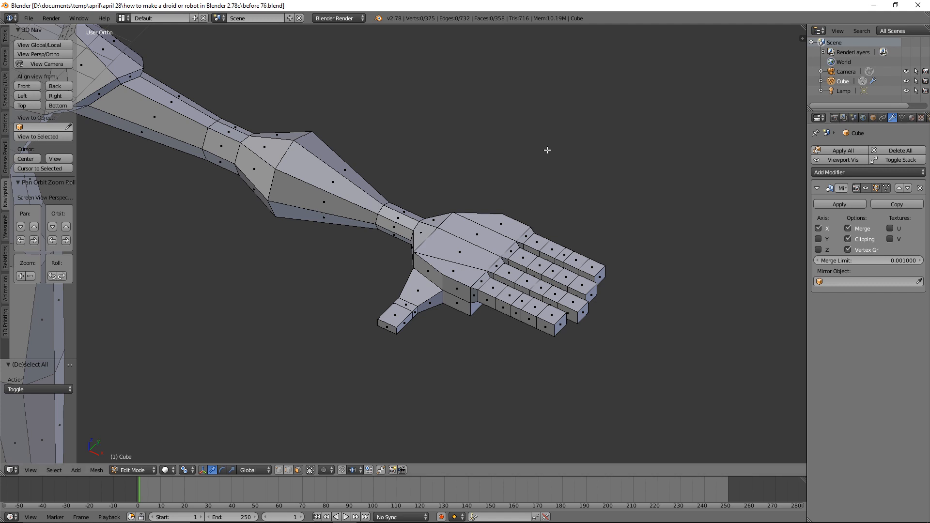
# Step: In edge select mode, lower the upper palm edge above the thumb base slightly along Z, and deselect everything
pyautogui.click(288, 470)
pyautogui.click(452, 269)
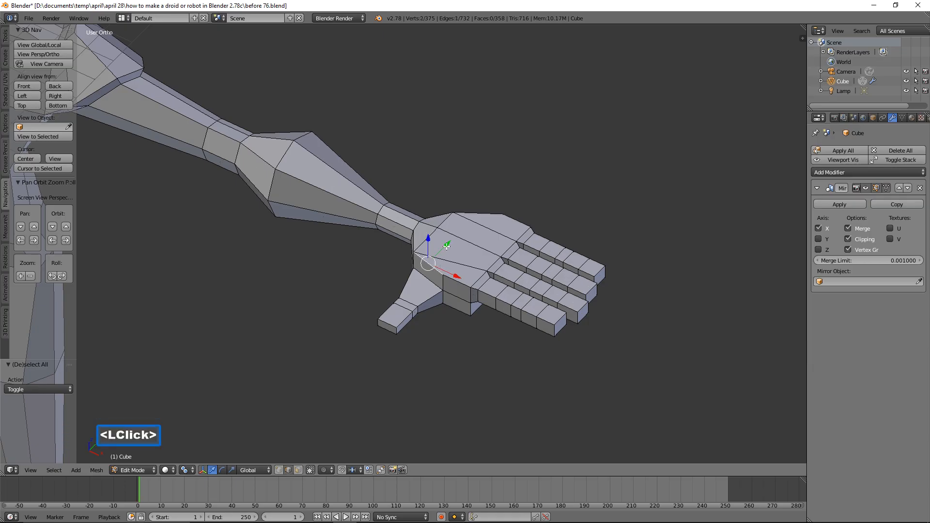
pyautogui.moveTo(429, 239); pyautogui.dragTo(428, 245)
pyautogui.press('a')
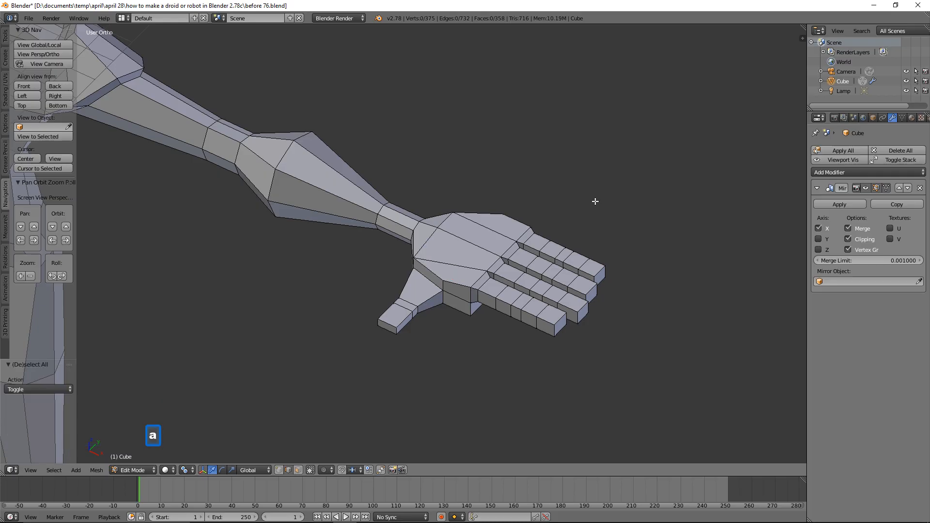
# Step: Save the file as before 77.blend and switch the whole figure to wireframe shading
pyautogui.keyDown('shift'); pyautogui.moveTo(363, 244); pyautogui.dragTo(440, 235, button='middle'); pyautogui.keyUp('shift')
pyautogui.scroll(-3, 475, 249)
pyautogui.keyDown('shift'); pyautogui.moveTo(394, 276); pyautogui.dragTo(544, 176, button='middle'); pyautogui.keyUp('shift')
pyautogui.scroll(-2, 546, 217)
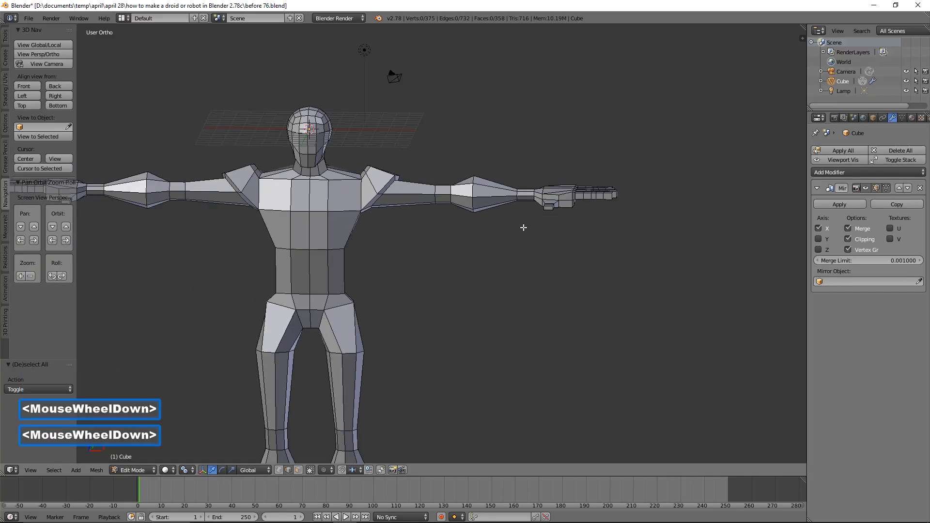
pyautogui.scroll(-3, 485, 238)
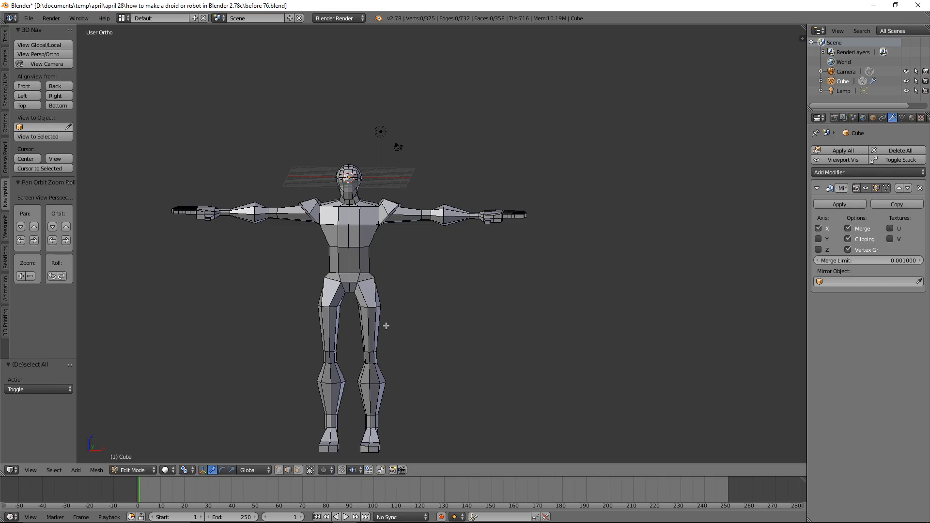
pyautogui.press('z')
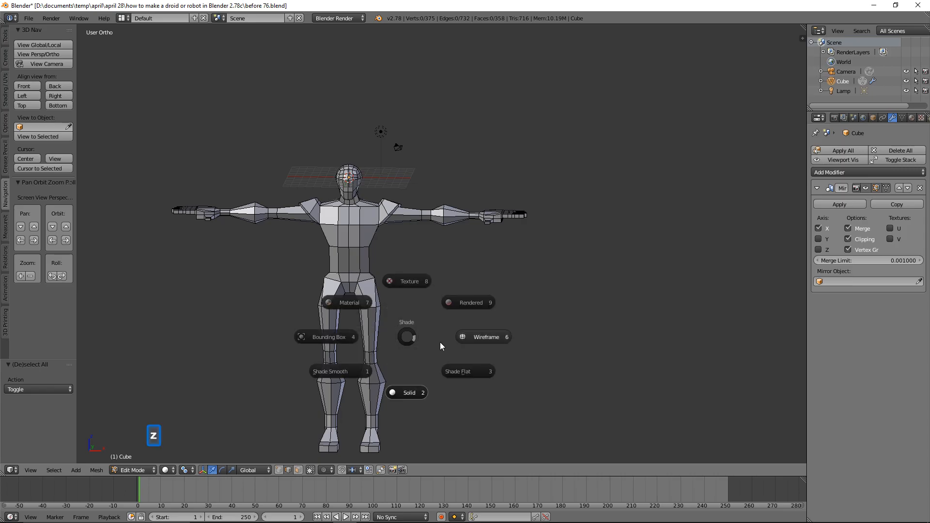
pyautogui.click(468, 343)
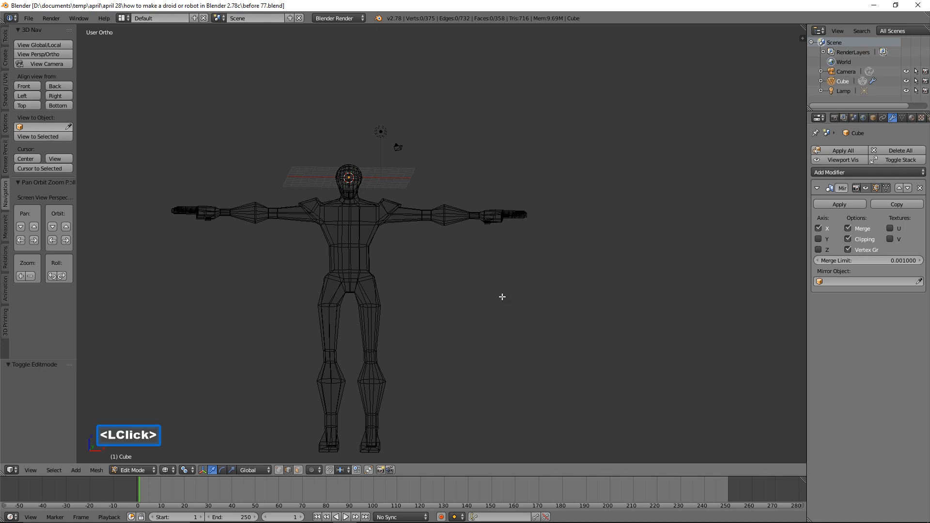
# Step: In face select mode, lasso both legs from the knee joints down, raise them along Z to shorten the thighs, and deselect
pyautogui.click(299, 470)
pyautogui.moveTo(439, 396)
pyautogui.keyDown('ctrl'); pyautogui.mouseDown(button='right')
pyautogui.moveTo(413, 344)
pyautogui.moveTo(308, 345)
pyautogui.moveTo(278, 448)
pyautogui.moveTo(455, 461)
pyautogui.mouseUp(button='right'); pyautogui.keyUp('ctrl')
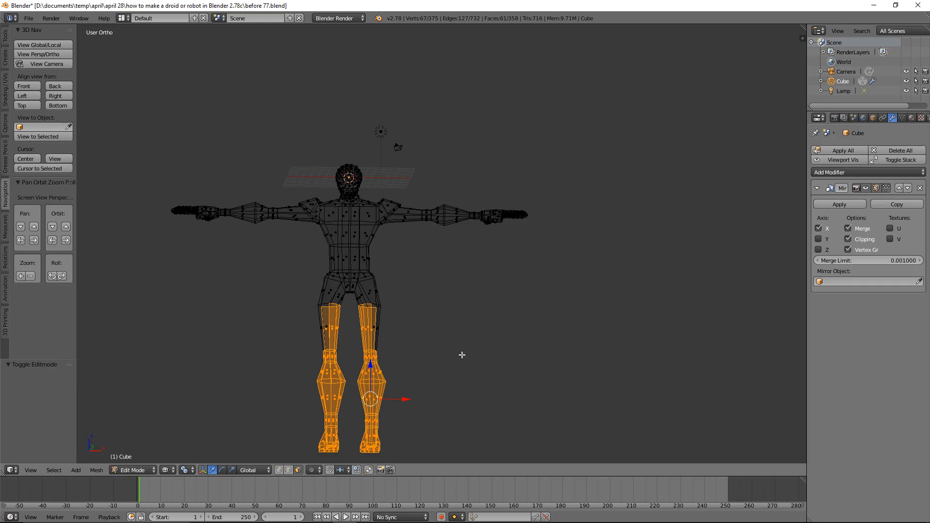
pyautogui.press('a')
pyautogui.moveTo(458, 359)
pyautogui.keyDown('ctrl'); pyautogui.mouseDown(button='right')
pyautogui.moveTo(344, 336)
pyautogui.moveTo(292, 444)
pyautogui.moveTo(461, 436)
pyautogui.mouseUp(button='right'); pyautogui.keyUp('ctrl')
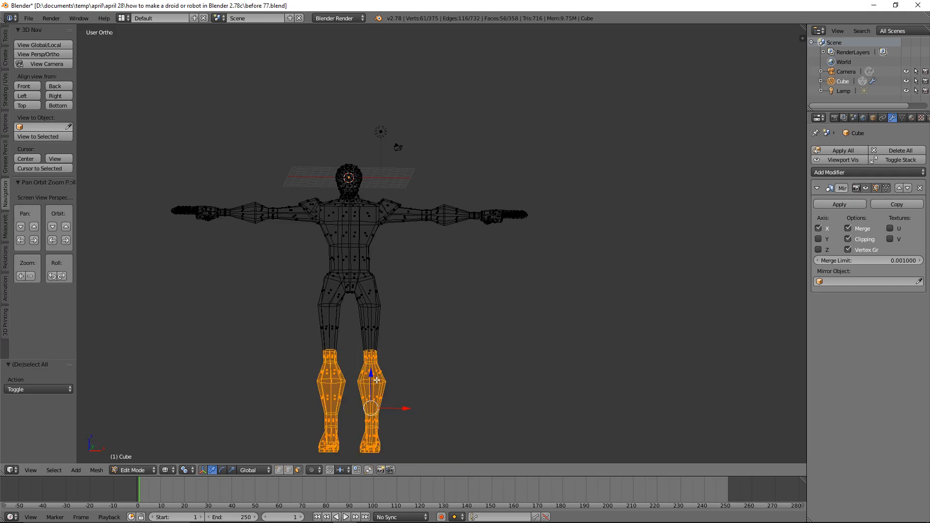
pyautogui.moveTo(371, 378); pyautogui.dragTo(371, 362)
pyautogui.press('a')
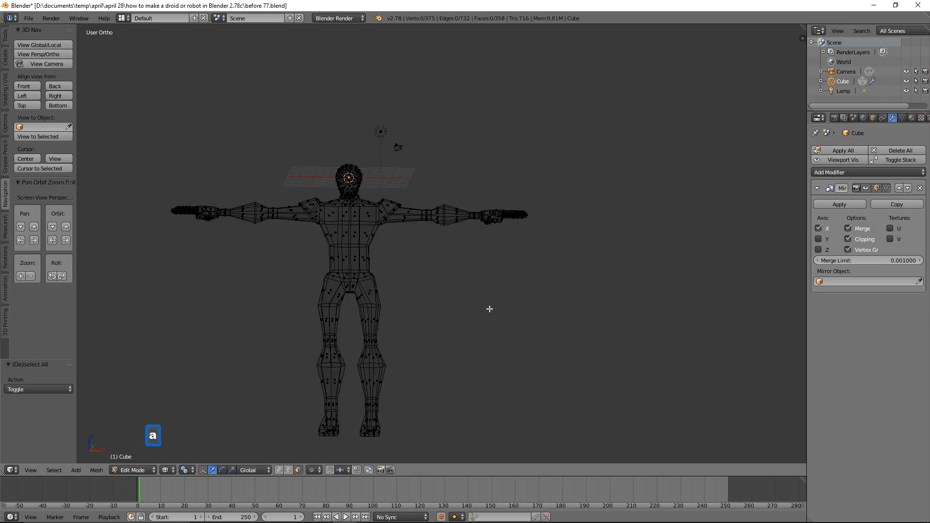
# Step: Lasso the arms from the elbow joints outward, move them inward along X to shorten the upper arms, and deselect
pyautogui.press('ctrl')
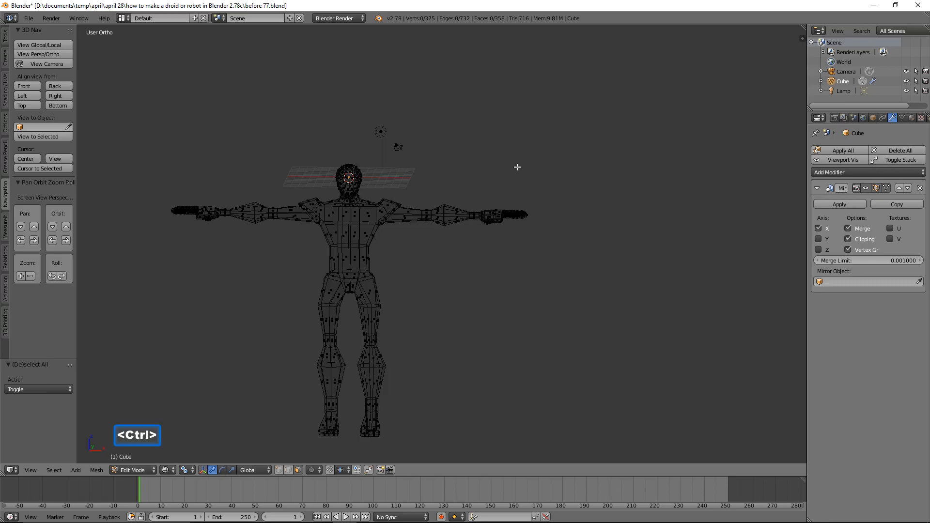
pyautogui.moveTo(518, 166)
pyautogui.keyDown('ctrl'); pyautogui.mouseDown(button='right')
pyautogui.moveTo(457, 174)
pyautogui.moveTo(427, 194)
pyautogui.moveTo(426, 249)
pyautogui.moveTo(598, 249)
pyautogui.moveTo(547, 228)
pyautogui.mouseUp(button='right'); pyautogui.keyUp('ctrl')
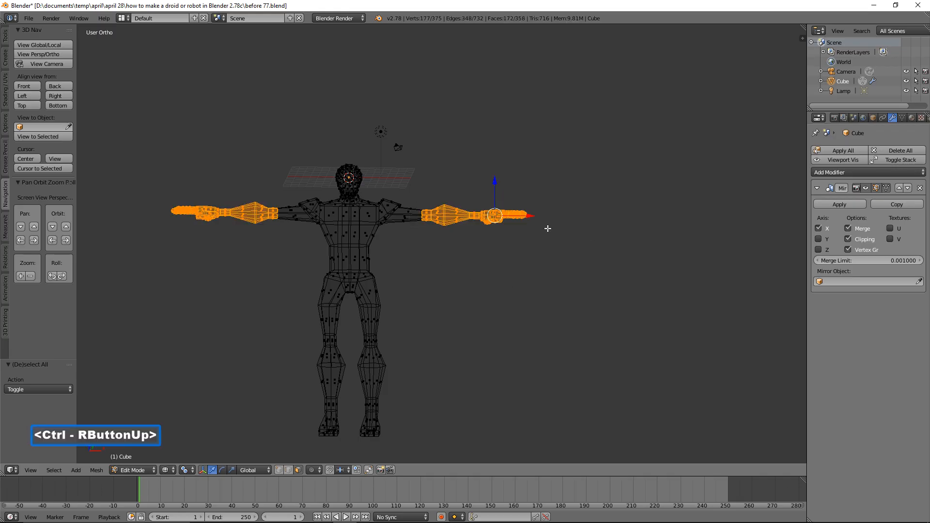
pyautogui.moveTo(531, 214); pyautogui.dragTo(515, 217)
pyautogui.press('a')
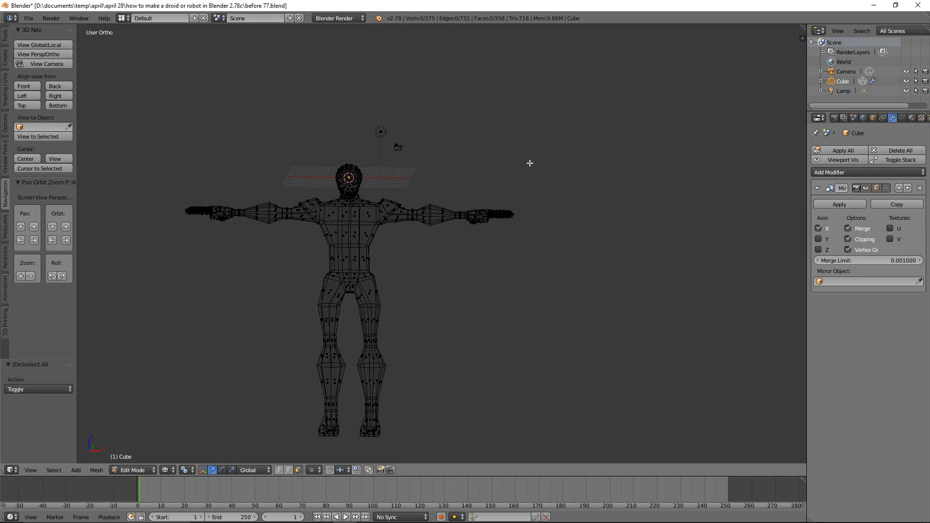
# Step: Lasso the wrists and hands, move them about -1.14 along X to shorten the forearms, deselect, and save as before 78.blend
pyautogui.press('ctrl')
pyautogui.moveTo(530, 163)
pyautogui.keyDown('ctrl'); pyautogui.mouseDown(button='right')
pyautogui.moveTo(496, 165)
pyautogui.moveTo(455, 200)
pyautogui.moveTo(446, 225)
pyautogui.moveTo(575, 246)
pyautogui.mouseUp(button='right'); pyautogui.keyUp('ctrl')
pyautogui.moveTo(529, 220); pyautogui.dragTo(517, 216)
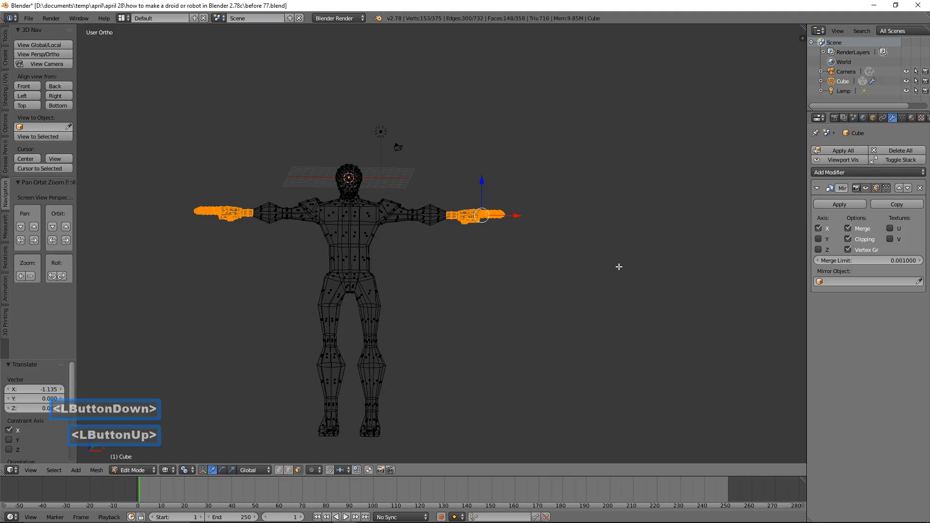
pyautogui.press('a')
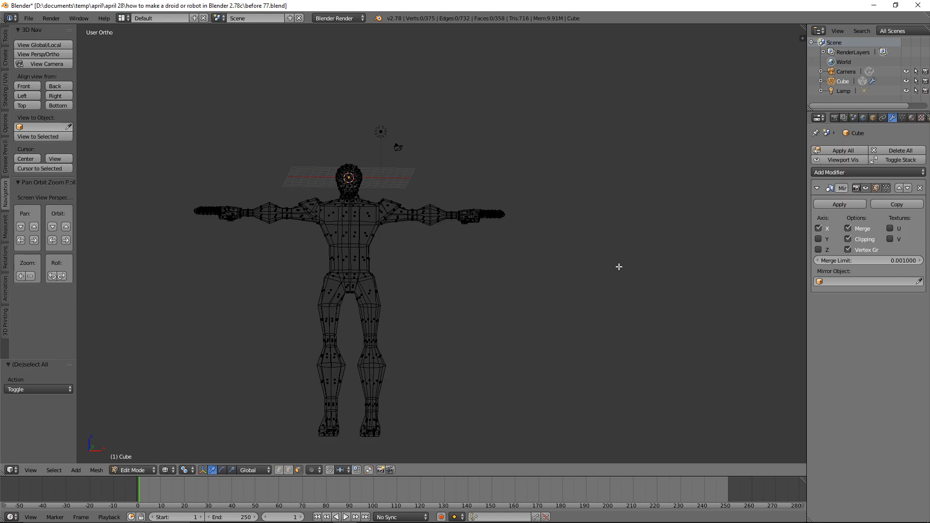
pyautogui.click(611, 223)
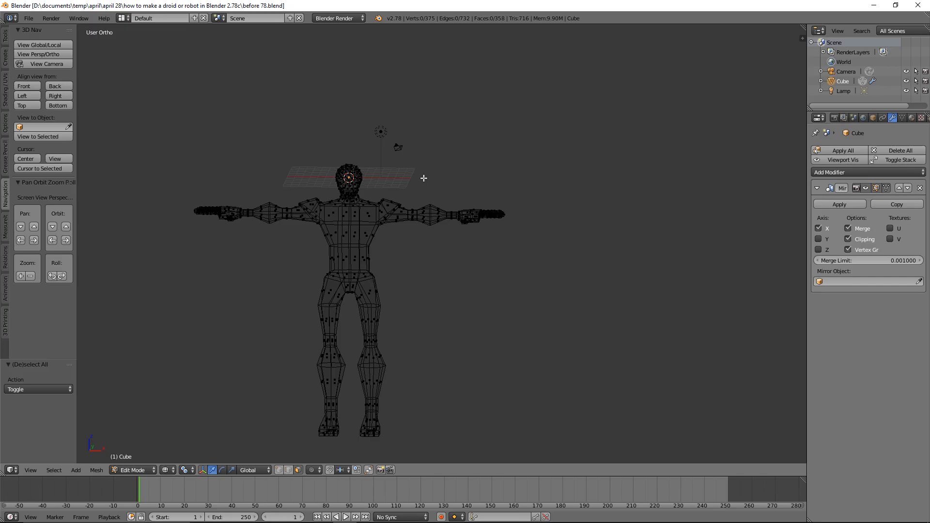
# Step: Lasso the whole hand from the wrist joint outward and scale it uniformly to about 0.66
pyautogui.press('b')
pyautogui.moveTo(424, 178); pyautogui.dragTo(524, 262)
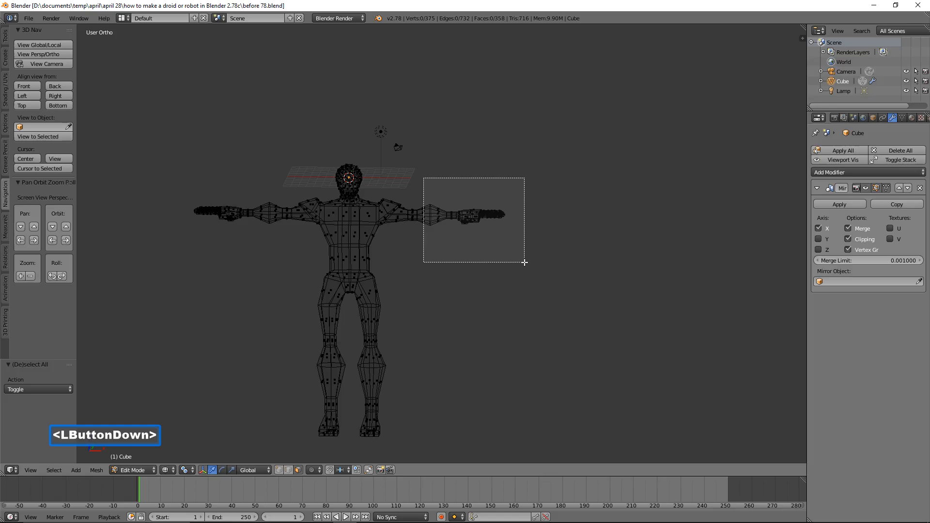
pyautogui.moveTo(524, 262); pyautogui.dragTo(525, 262)
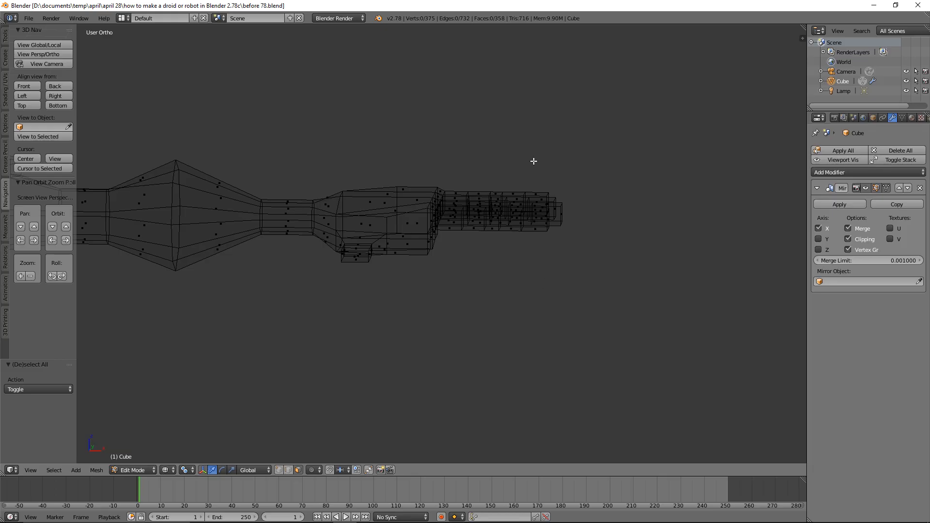
pyautogui.press('ctrl')
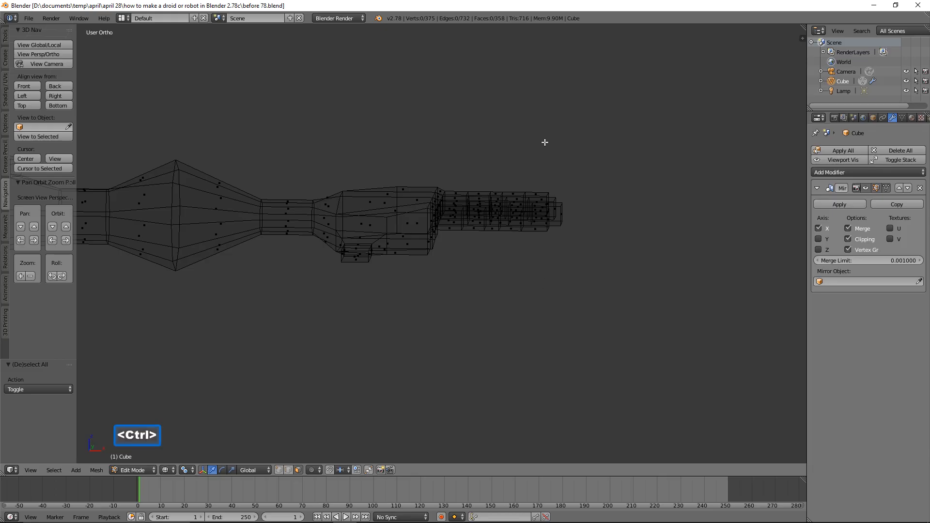
pyautogui.moveTo(545, 142)
pyautogui.keyDown('ctrl'); pyautogui.mouseDown(button='right')
pyautogui.moveTo(374, 116)
pyautogui.moveTo(292, 180)
pyautogui.moveTo(409, 341)
pyautogui.moveTo(635, 299)
pyautogui.moveTo(649, 254)
pyautogui.mouseUp(button='right'); pyautogui.keyUp('ctrl')
pyautogui.press('s')
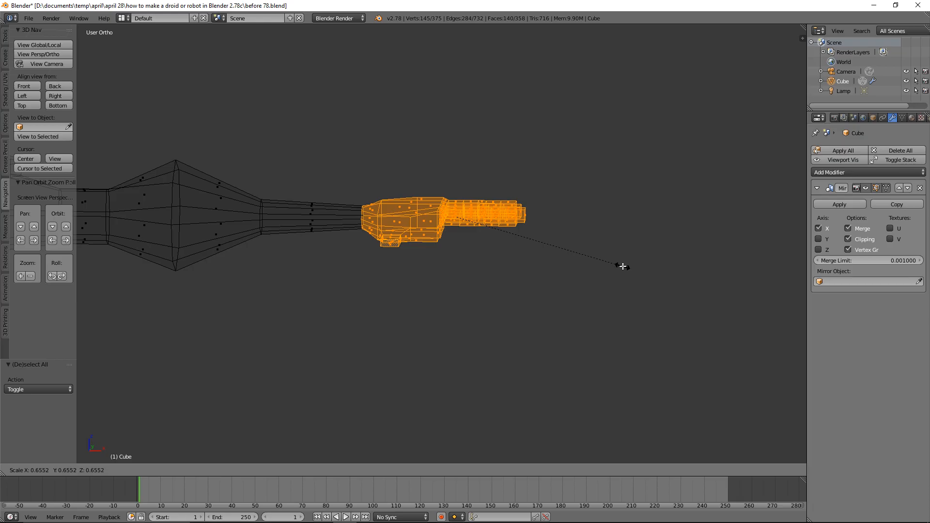
pyautogui.click(623, 267)
# Step: Move the scaled hand inward along X to shorten the stretched wrist, deselect everything, and save as before 79.blend
pyautogui.moveTo(494, 217); pyautogui.dragTo(439, 217)
pyautogui.press('a')
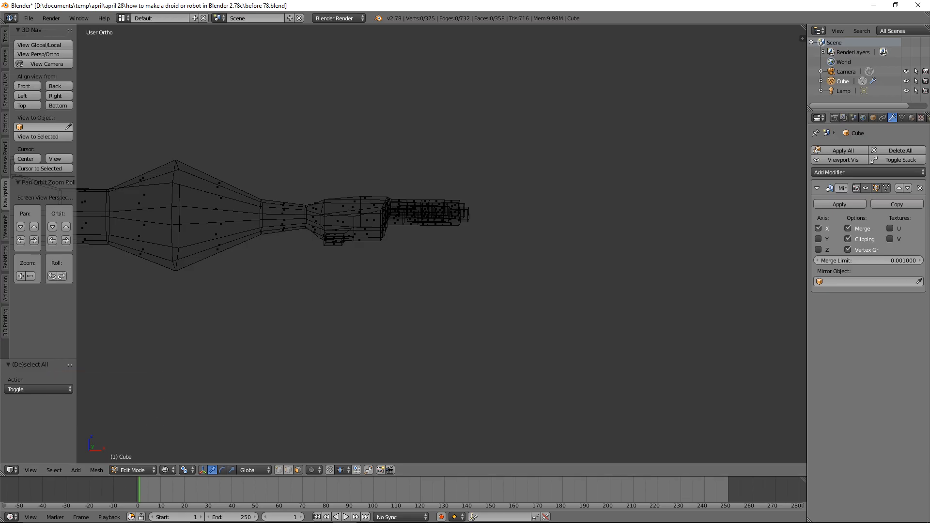
pyautogui.click(593, 103)
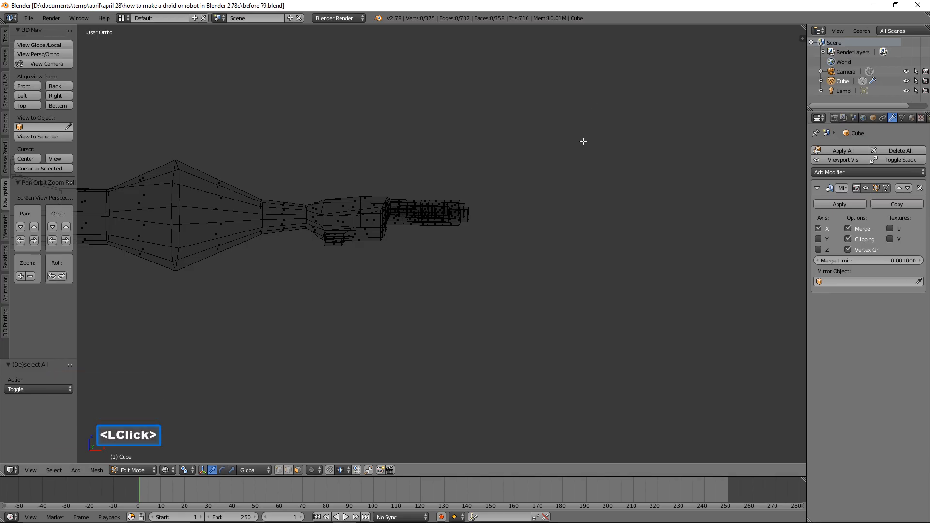
# Step: Bring the whole figure into view and return it to solid shading
pyautogui.keyDown('ctrl'); pyautogui.moveTo(585, 137); pyautogui.dragTo(562, 302, button='middle'); pyautogui.keyUp('ctrl')
pyautogui.keyDown('shift'); pyautogui.moveTo(455, 294); pyautogui.dragTo(633, 204, button='middle'); pyautogui.keyUp('shift')
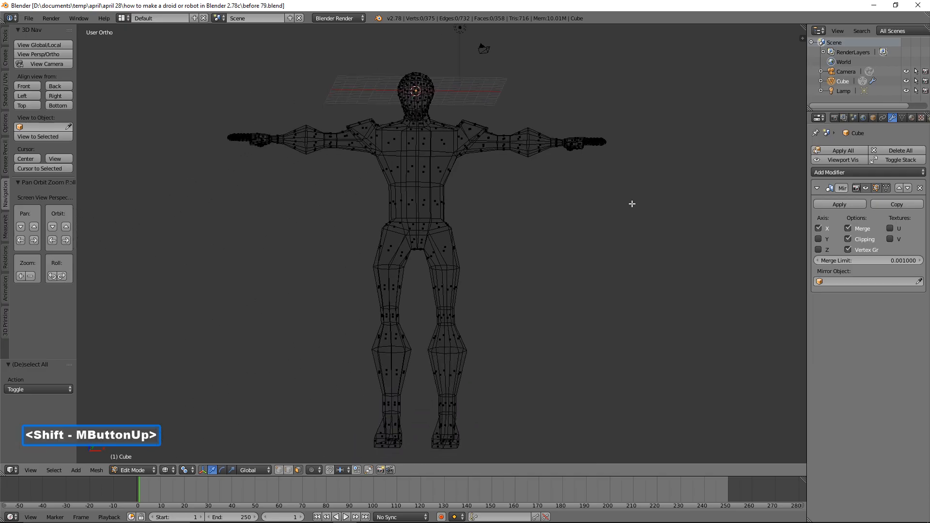
pyautogui.press('z')
pyautogui.click(639, 257)
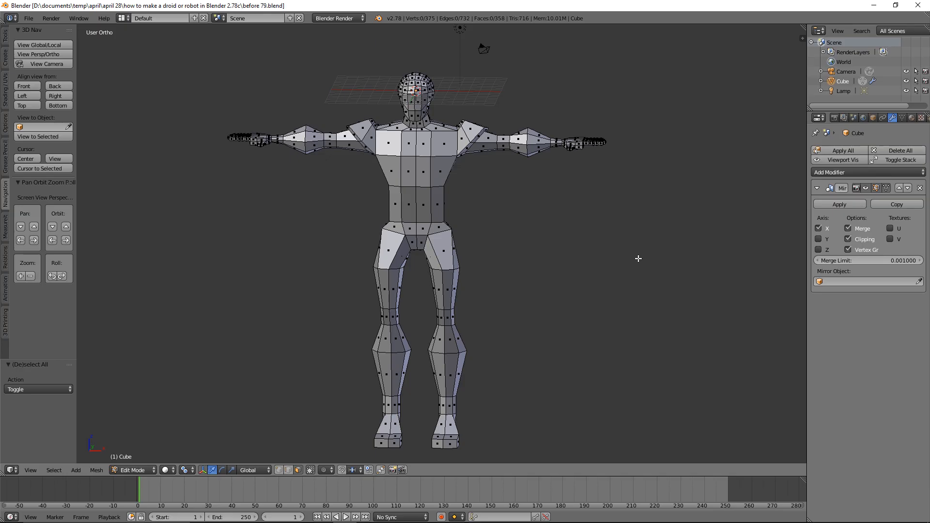
# Step: Add one centred horizontal loop cut around the torso section directly below the chest
pyautogui.scroll(3, 573, 256)
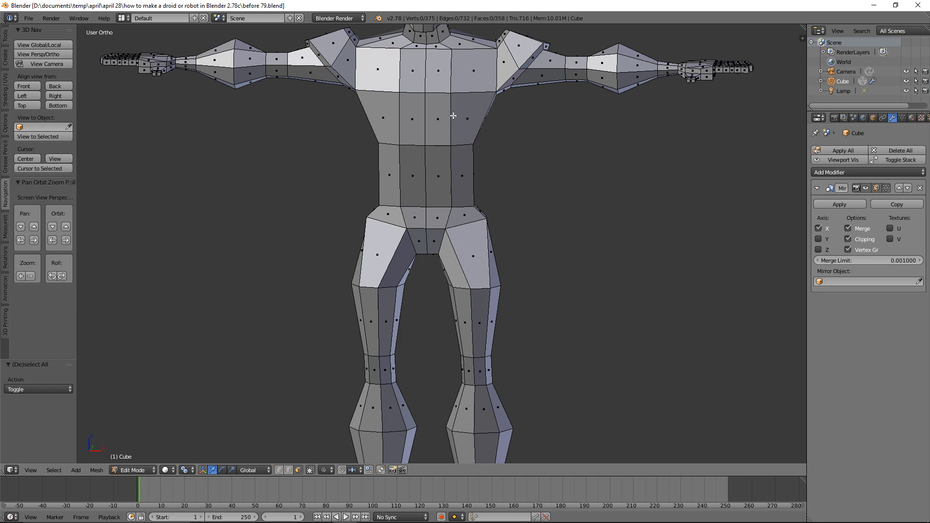
pyautogui.press('ctrl')
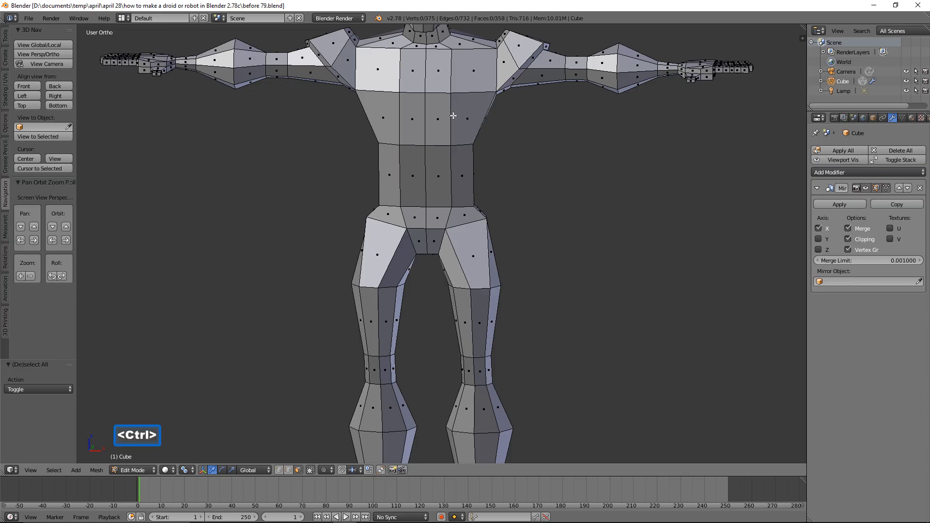
pyautogui.hotkey('ctrl', 'r')
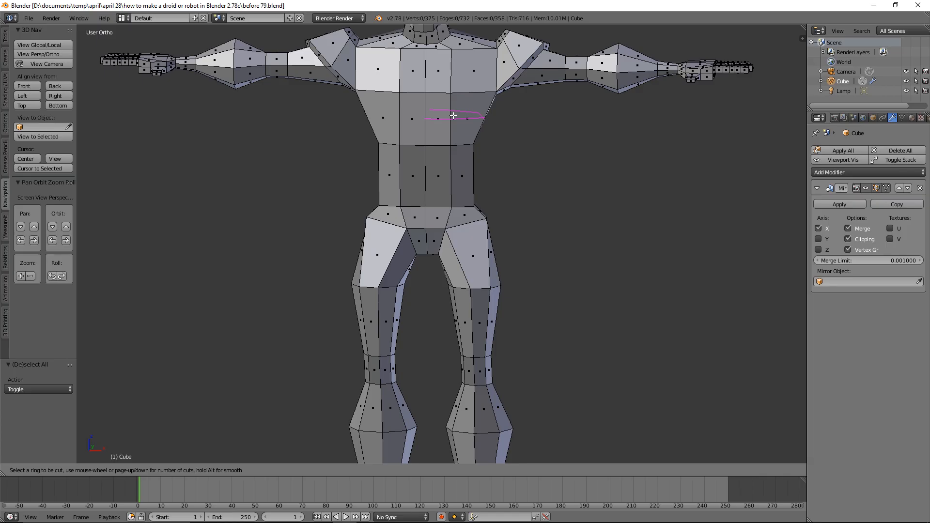
pyautogui.click(453, 116)
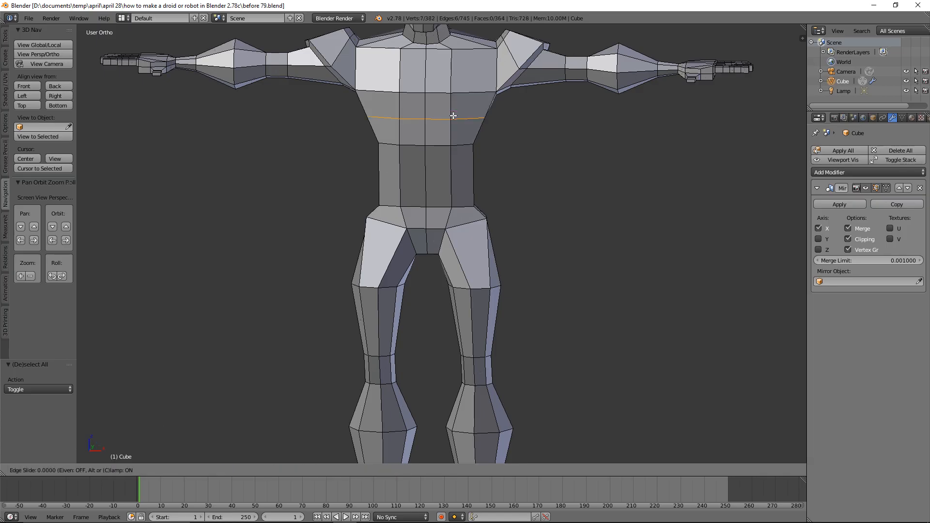
pyautogui.click(453, 116)
# Step: Rotate the new torso edge loop about -34.5° around the global X axis
pyautogui.moveTo(457, 119); pyautogui.dragTo(514, 142, button='middle')
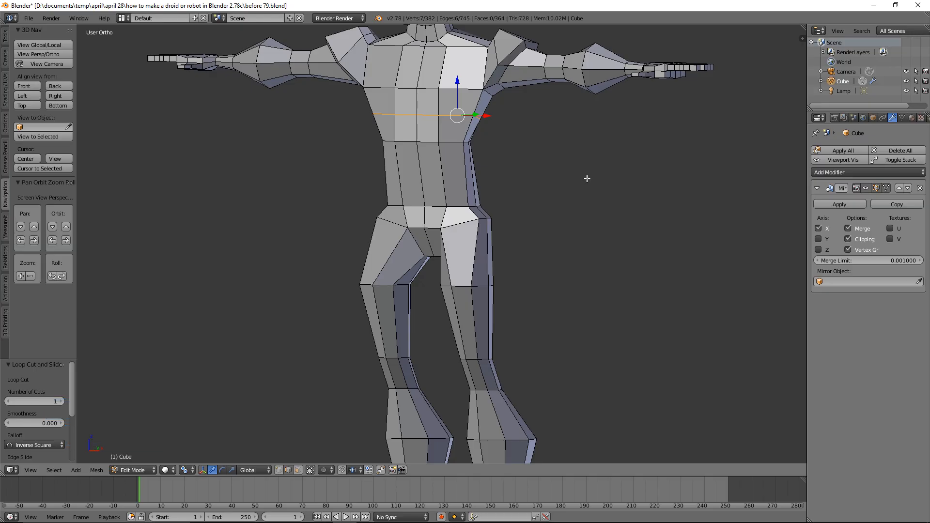
pyautogui.press('r')
pyautogui.press('x')
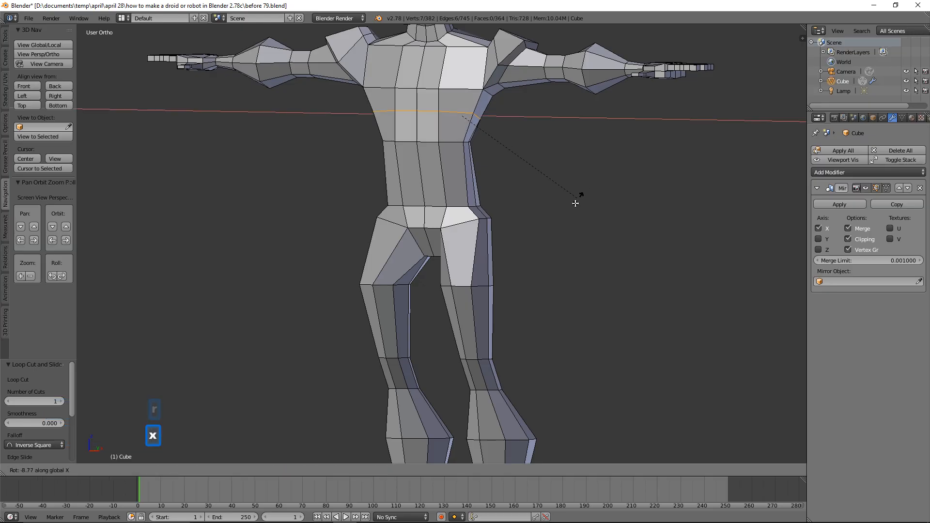
pyautogui.click(538, 249)
pyautogui.moveTo(538, 249); pyautogui.dragTo(482, 244, button='middle')
pyautogui.moveTo(460, 121); pyautogui.dragTo(432, 128, button='middle')
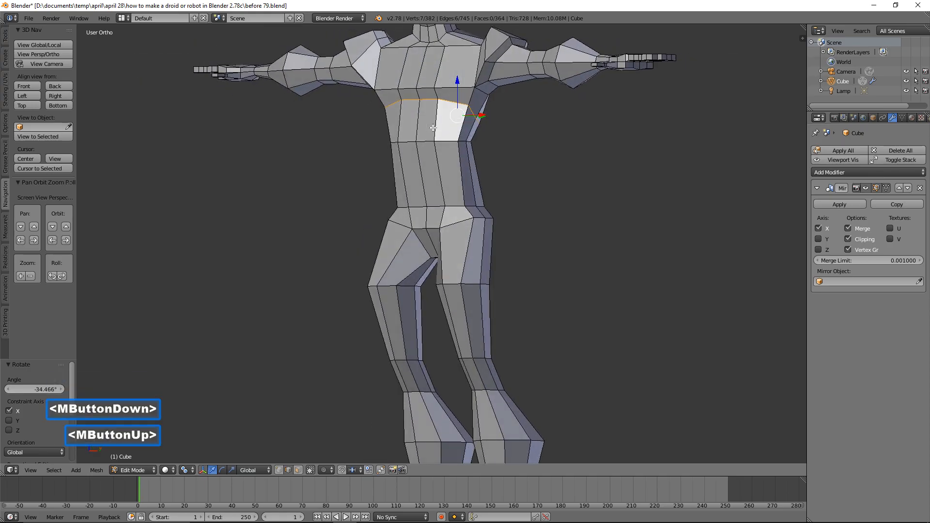
# Step: Lower the tilted torso edge loop by about -0.24 along Z
pyautogui.scroll(2, 433, 127)
pyautogui.moveTo(525, 91); pyautogui.dragTo(498, 94, button='middle')
pyautogui.moveTo(480, 30); pyautogui.dragTo(480, 41)
pyautogui.moveTo(480, 41); pyautogui.dragTo(467, 133, button='middle')
pyautogui.moveTo(467, 133); pyautogui.dragTo(514, 154, button='middle')
# Step: Raise the front edges of the tilted torso loop below the chest slightly along Z, leaving nothing selected
pyautogui.click(520, 156)
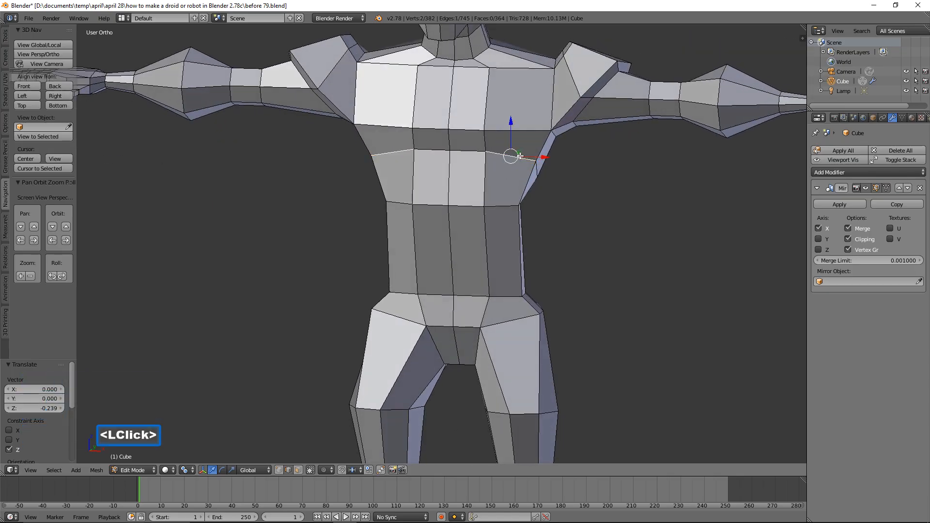
pyautogui.keyDown('shift'); pyautogui.click(478, 147); pyautogui.keyUp('shift')
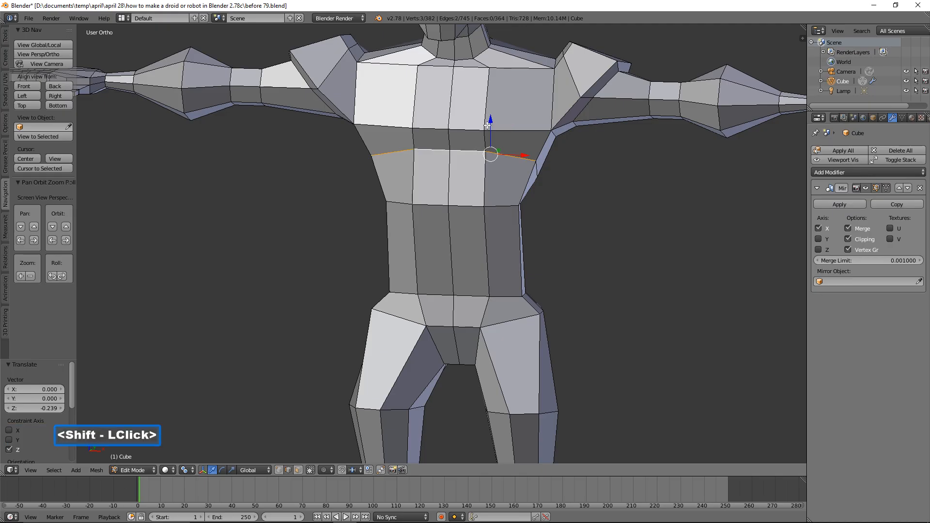
pyautogui.moveTo(490, 122); pyautogui.dragTo(491, 112)
pyautogui.moveTo(490, 112); pyautogui.dragTo(517, 169, button='middle')
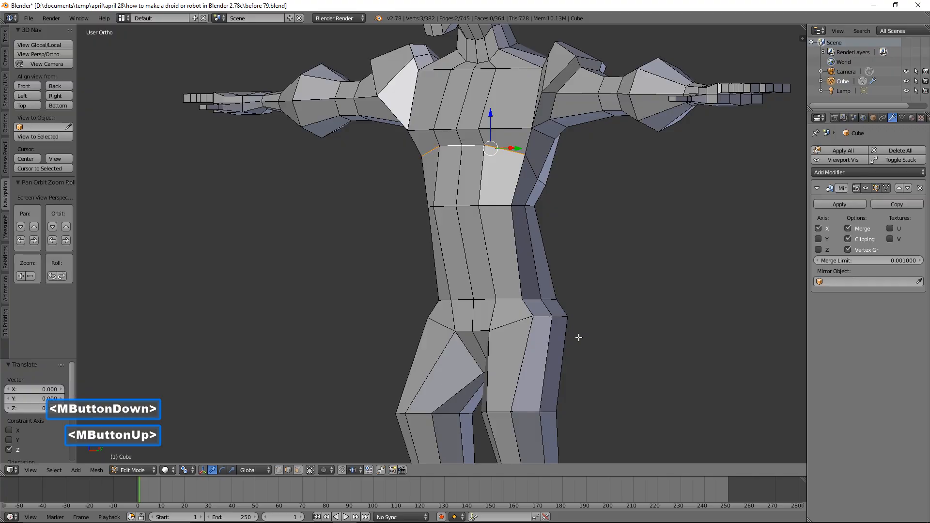
pyautogui.press('a')
# Step: Lower the loop's outer front corner vertex by about -0.51 along Z and pull the neighbouring side vertices down along Z
pyautogui.click(392, 366)
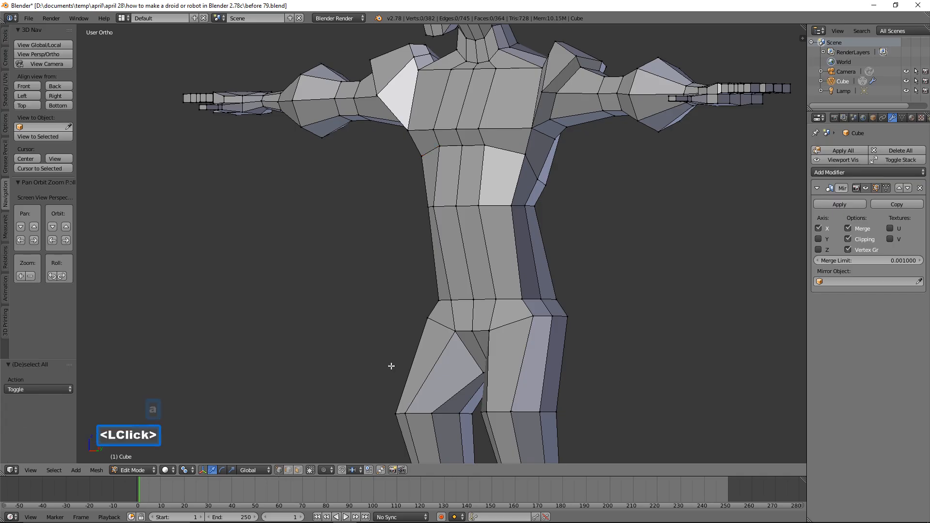
pyautogui.click(525, 158)
pyautogui.moveTo(525, 127); pyautogui.dragTo(516, 142)
pyautogui.moveTo(499, 176); pyautogui.dragTo(542, 178, button='middle')
pyautogui.click(543, 180)
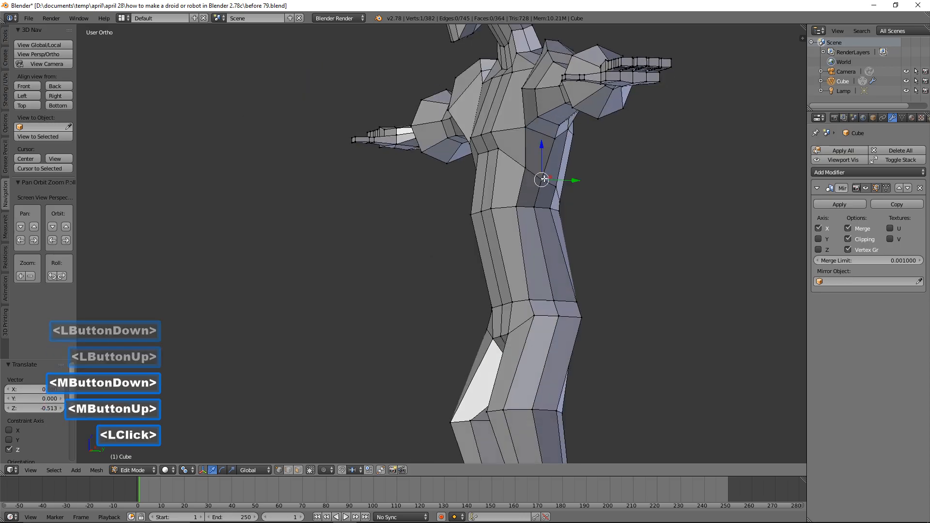
pyautogui.moveTo(542, 149); pyautogui.dragTo(557, 167)
pyautogui.click(558, 181)
pyautogui.moveTo(441, 156); pyautogui.dragTo(519, 160, button='middle')
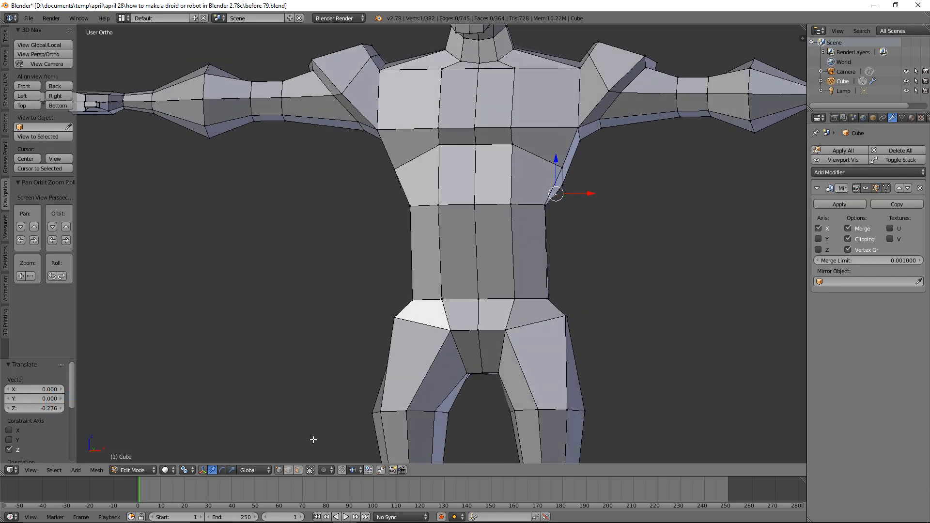
# Step: Move the central front edge at the chest's base about -0.33 along Z and -0.155 along Y
pyautogui.click(290, 470)
pyautogui.click(482, 128)
pyautogui.moveTo(492, 93); pyautogui.dragTo(486, 103)
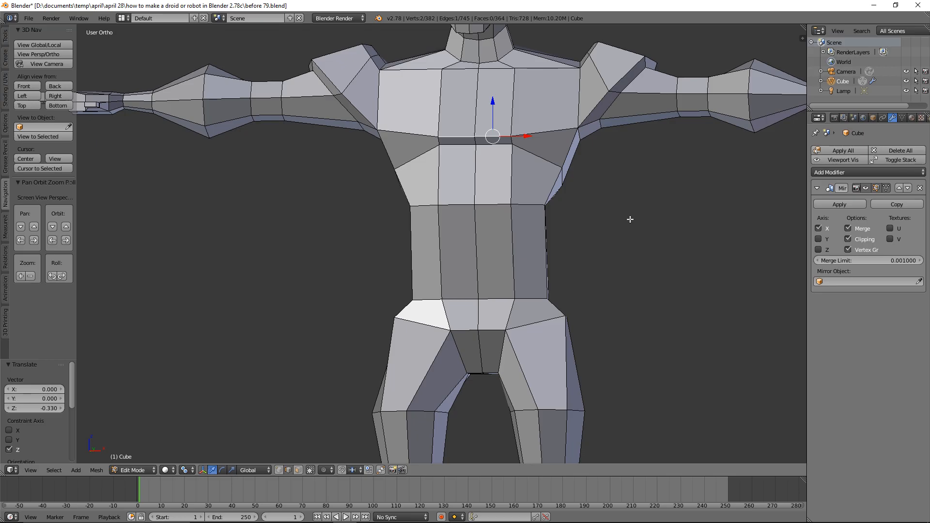
pyautogui.press('a')
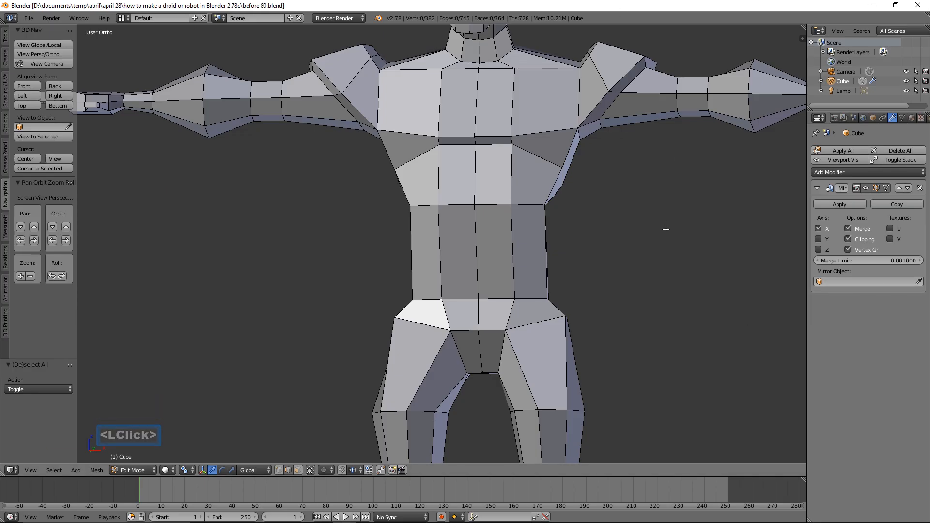
pyautogui.moveTo(666, 229); pyautogui.dragTo(624, 244, button='middle')
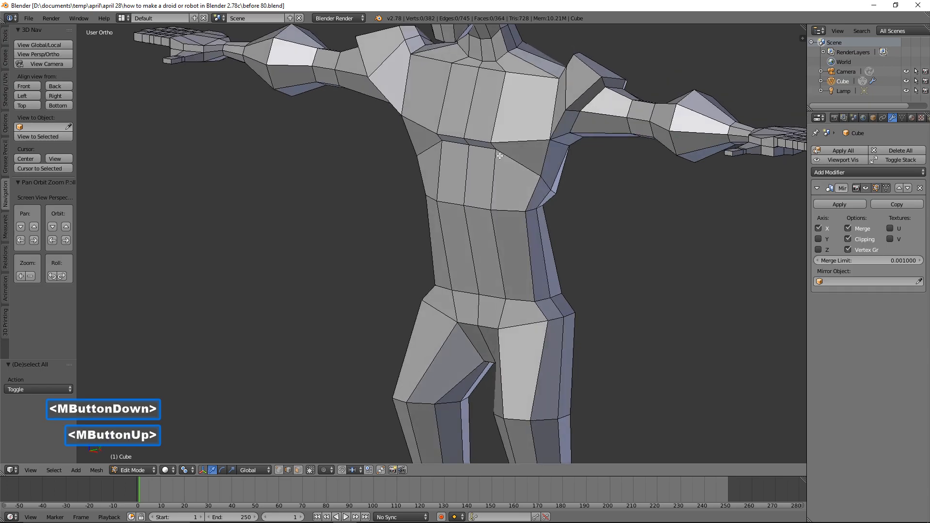
pyautogui.click(469, 138)
pyautogui.moveTo(499, 135); pyautogui.dragTo(496, 134)
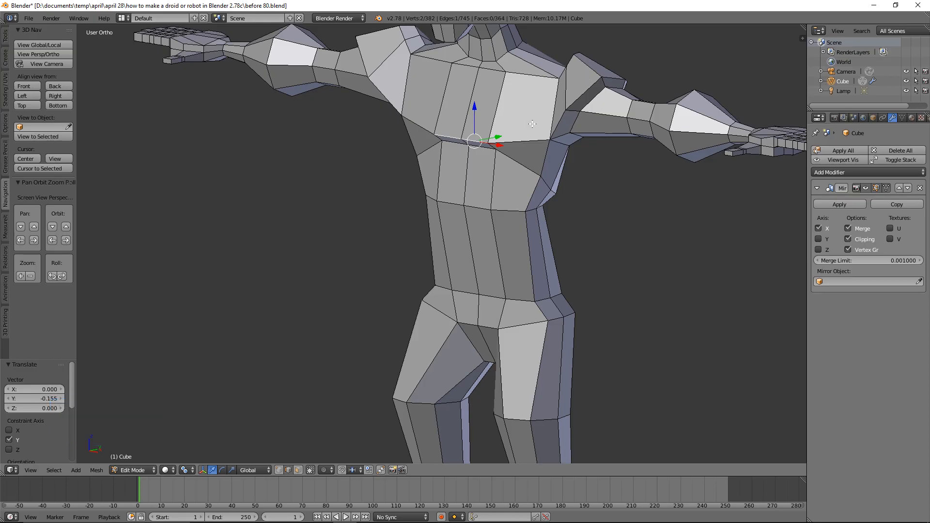
pyautogui.press('a')
# Step: Add one loop cut around the chest and shoulders, sliding it by about -0.7 close to the chest's lower edge
pyautogui.press('ctrl')
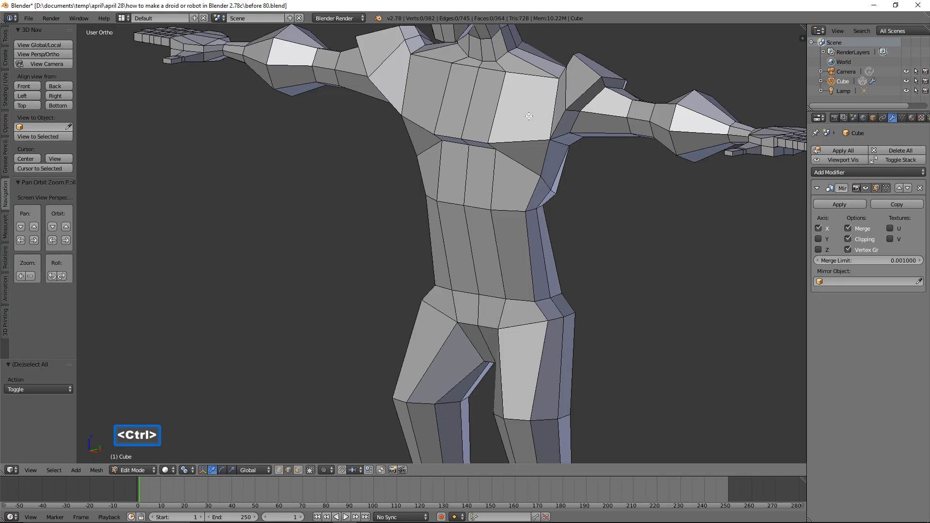
pyautogui.hotkey('ctrl', 'r')
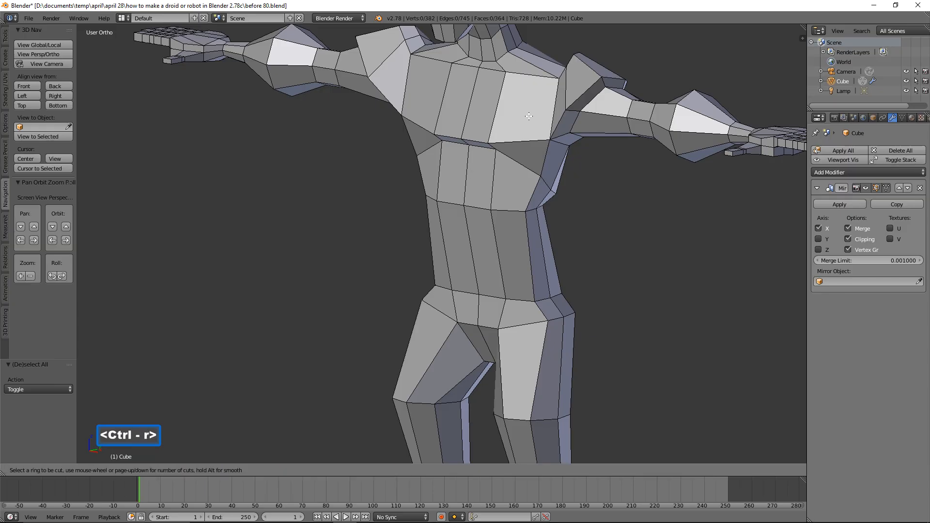
pyautogui.click(571, 90)
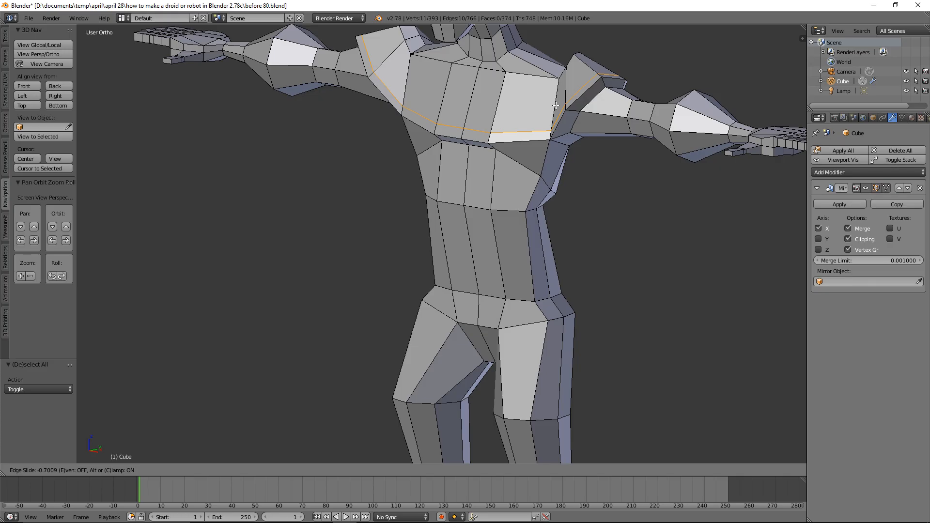
pyautogui.click(556, 106)
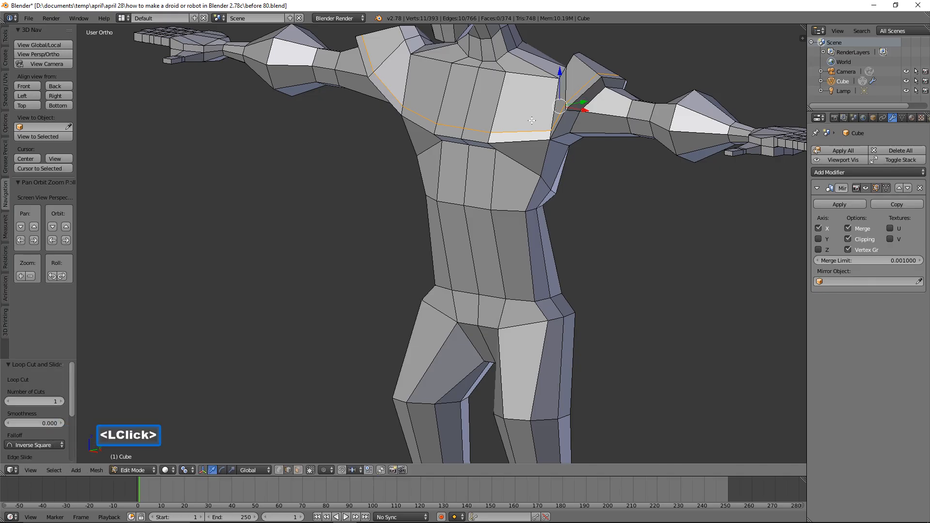
# Step: Move the central front edge of the new chest loop about -0.46 along Y
pyautogui.click(480, 132)
pyautogui.moveTo(480, 132)
pyautogui.mouseDown(button='middle')
pyautogui.moveTo(472, 139)
pyautogui.moveTo(489, 132)
pyautogui.mouseUp(button='middle')
pyautogui.moveTo(501, 126); pyautogui.dragTo(496, 127)
pyautogui.moveTo(496, 127); pyautogui.dragTo(521, 139, button='middle')
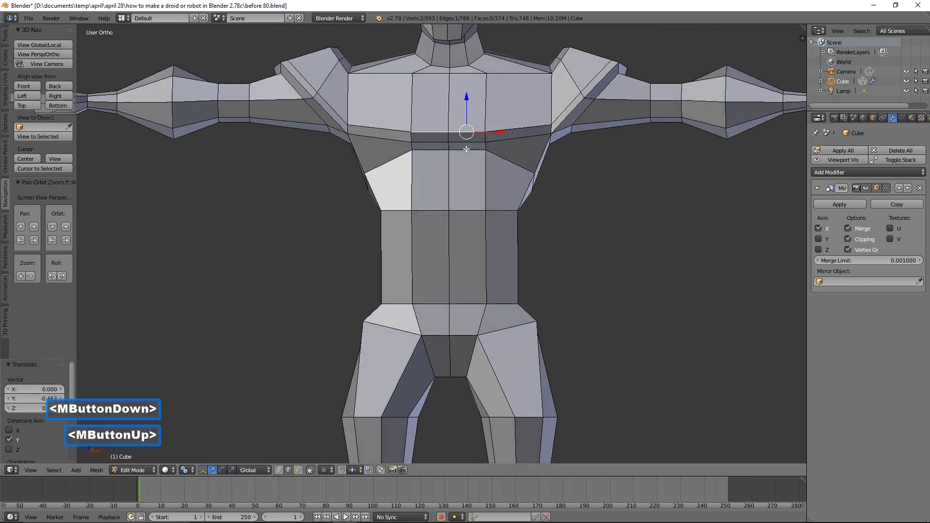
pyautogui.moveTo(467, 149); pyautogui.dragTo(397, 320, button='middle')
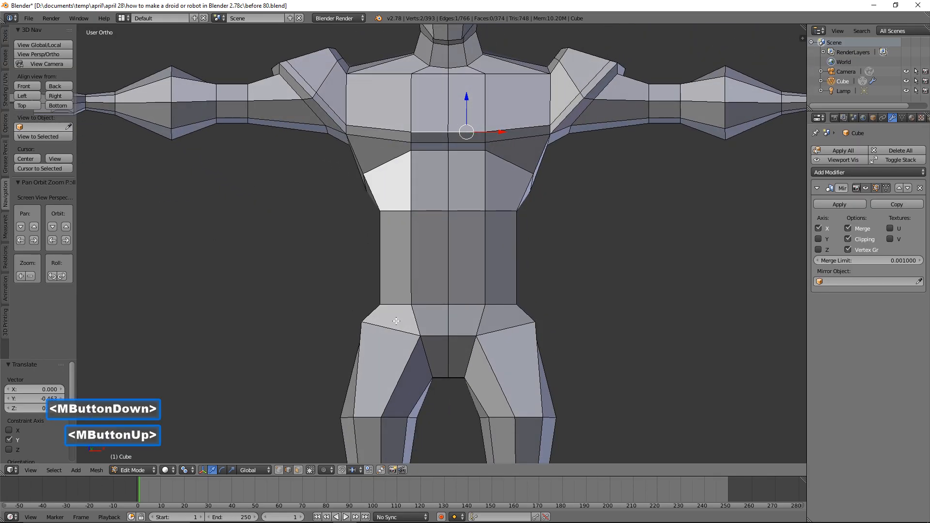
# Step: Select the two narrow stacked faces at the centre of the chest's base and lower them along Z
pyautogui.click(300, 470)
pyautogui.click(466, 143)
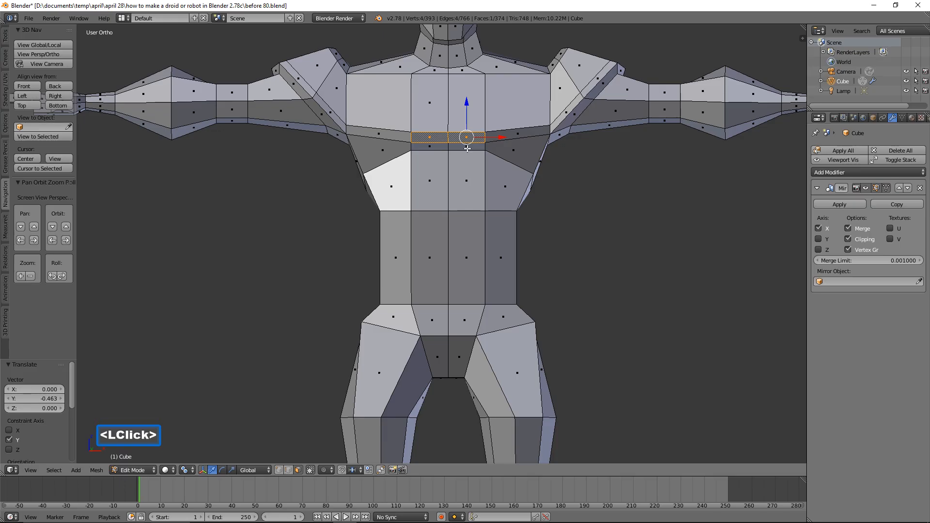
pyautogui.keyDown('shift'); pyautogui.click(479, 150); pyautogui.keyUp('shift')
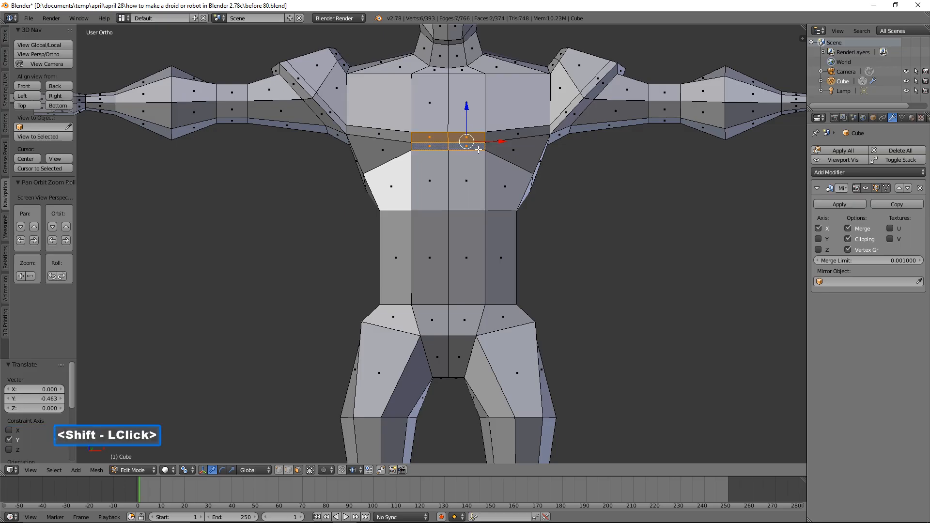
pyautogui.moveTo(466, 107); pyautogui.dragTo(467, 128)
pyautogui.moveTo(467, 128); pyautogui.dragTo(560, 172, button='middle')
pyautogui.press('a')
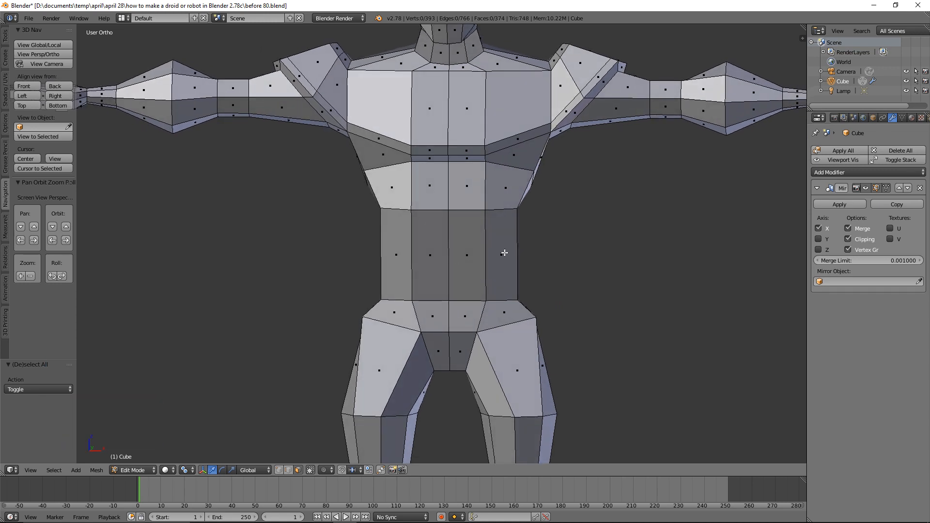
# Step: Add one centred horizontal loop cut around the abdomen
pyautogui.press('ctrl')
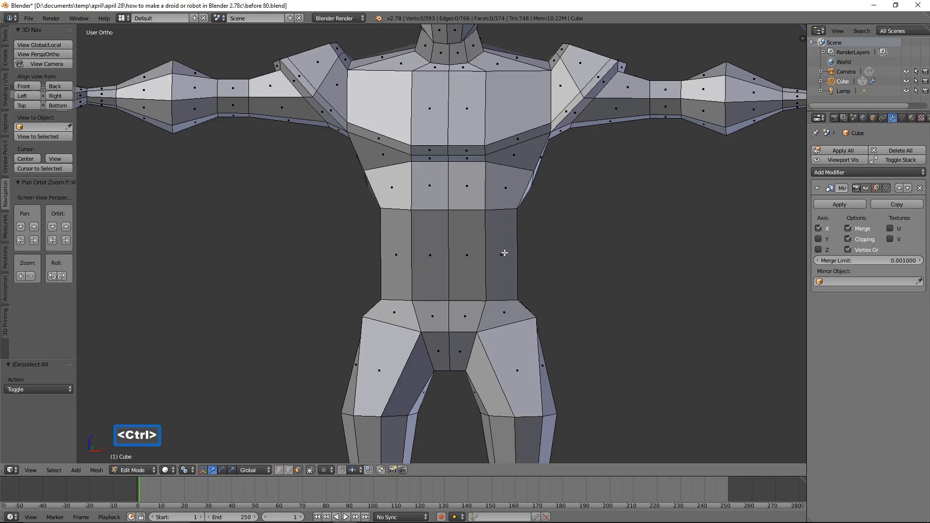
pyautogui.hotkey('ctrl', 'r')
pyautogui.click(504, 253)
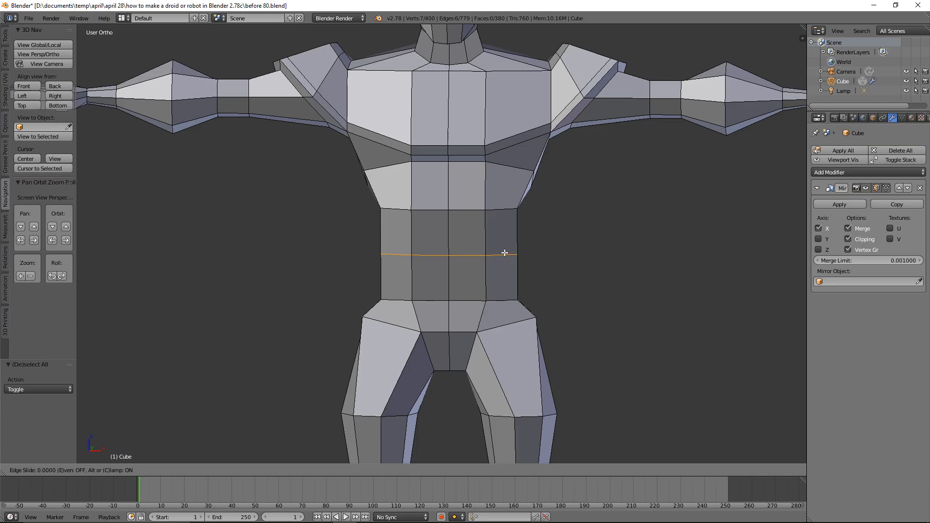
pyautogui.click(504, 253)
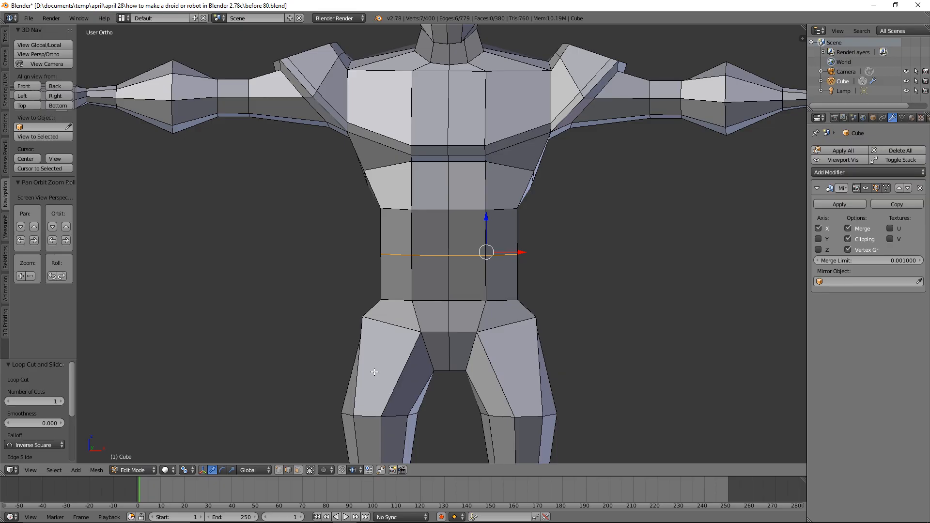
# Step: Lower the central front edge of the abdomen loop by -1.49 along Z, and save the file as before 81.blend
pyautogui.click(462, 257)
pyautogui.moveTo(467, 225); pyautogui.dragTo(463, 260)
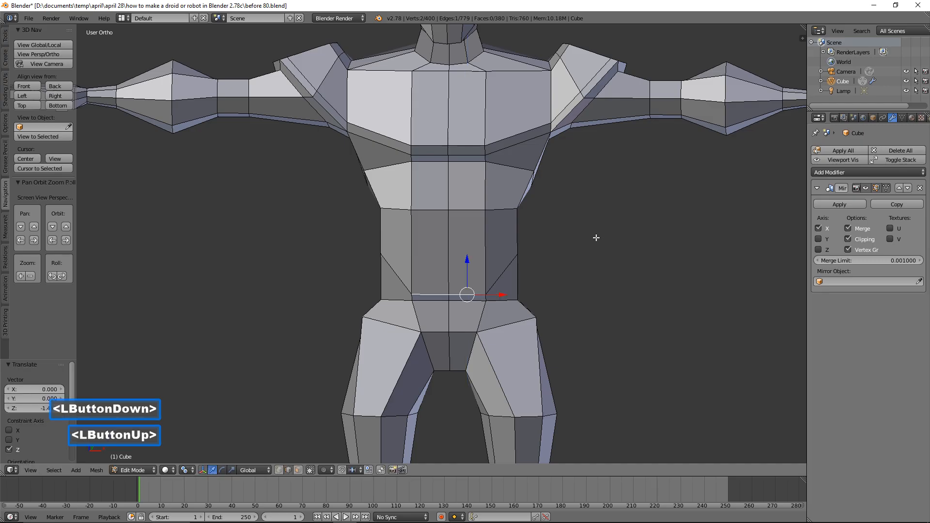
pyautogui.middleClick(583, 253)
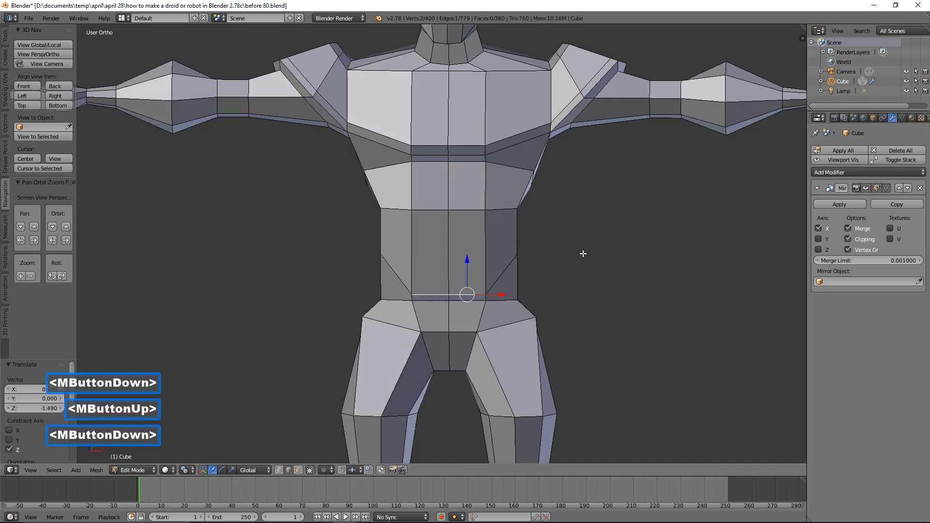
pyautogui.moveTo(585, 254); pyautogui.dragTo(625, 289, button='middle')
pyautogui.moveTo(625, 289); pyautogui.dragTo(562, 253, button='middle')
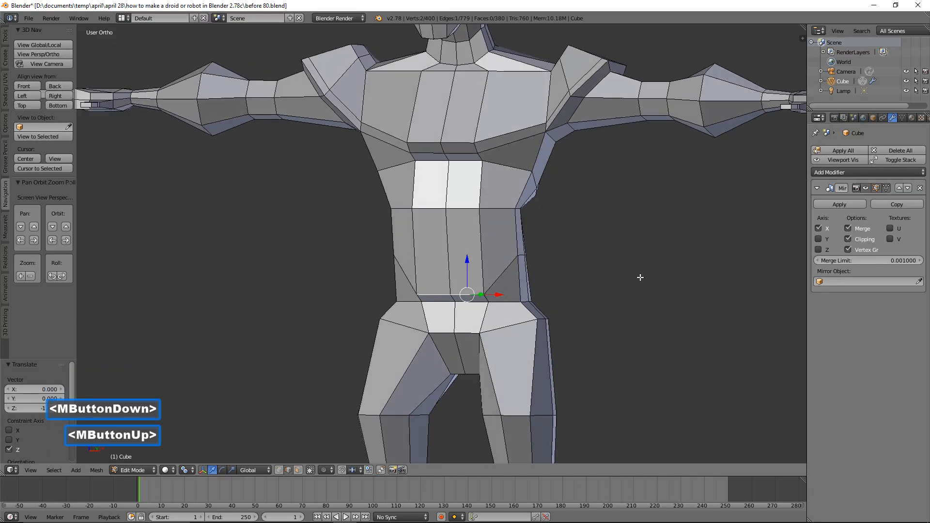
pyautogui.press('a')
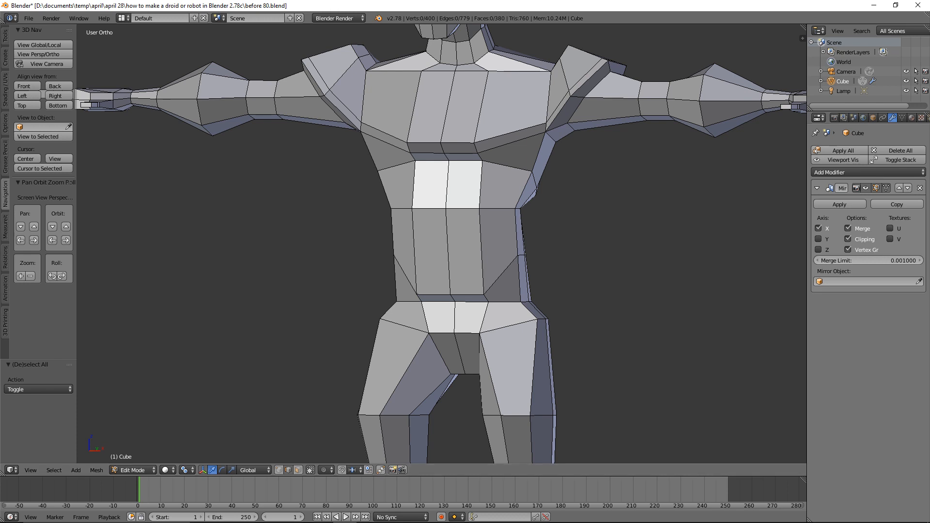
pyautogui.hotkey('ctrl', 'alt', 's')
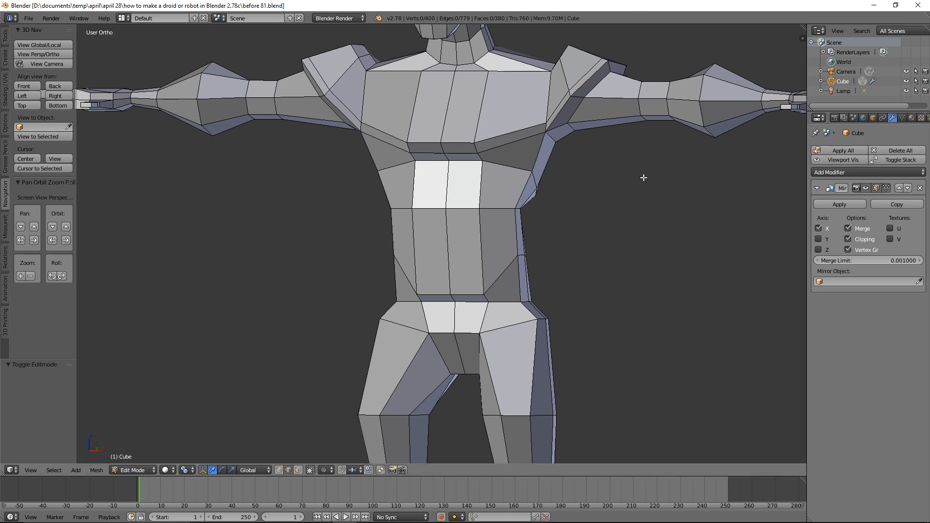
# Step: Hide the grid floor in the viewport's display settings
pyautogui.keyDown('shift'); pyautogui.moveTo(644, 171); pyautogui.dragTo(673, 370, button='middle'); pyautogui.keyUp('shift')
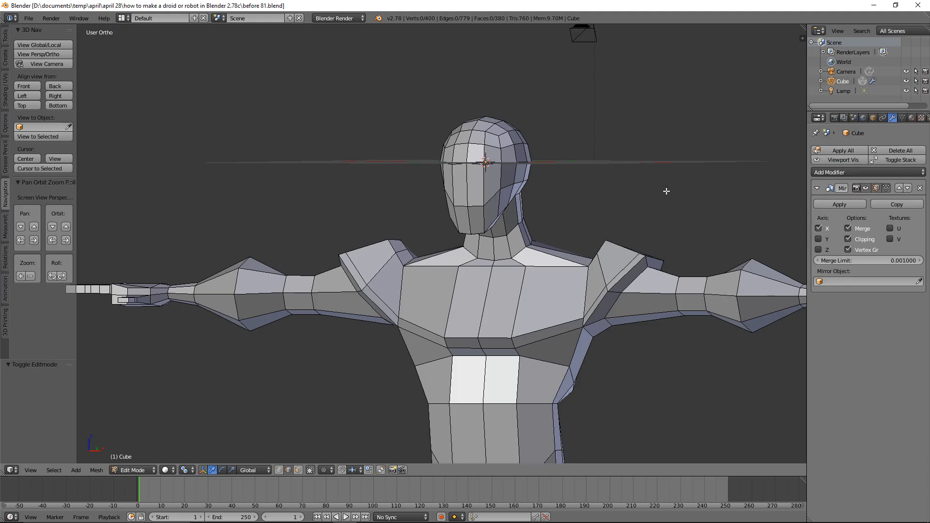
pyautogui.press('n')
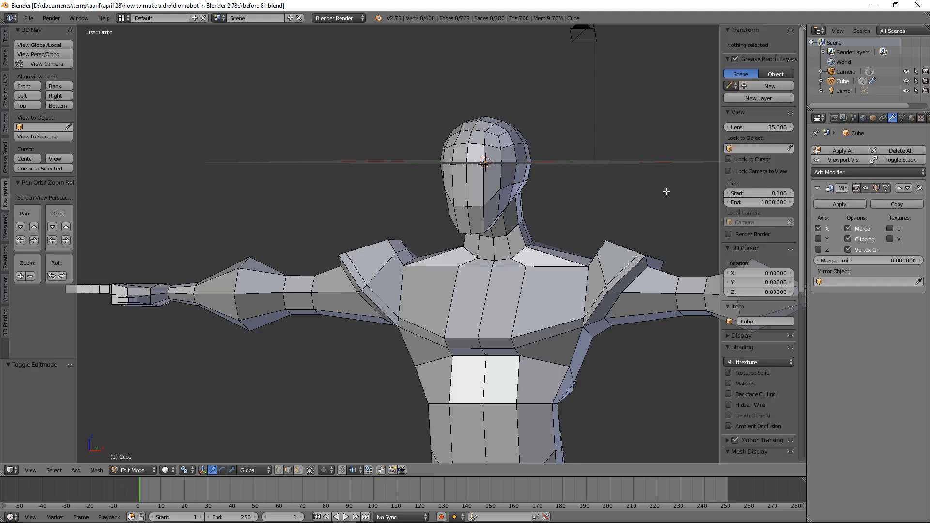
pyautogui.click(727, 335)
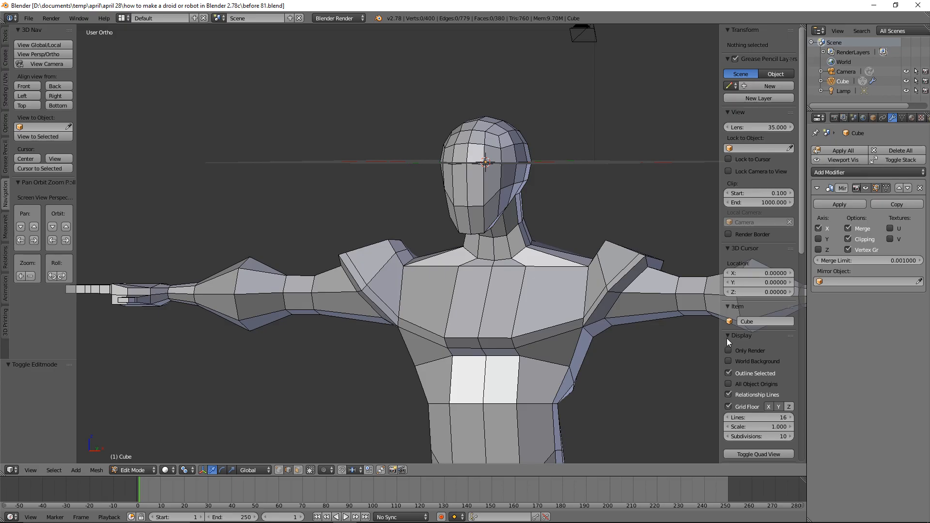
pyautogui.click(732, 405)
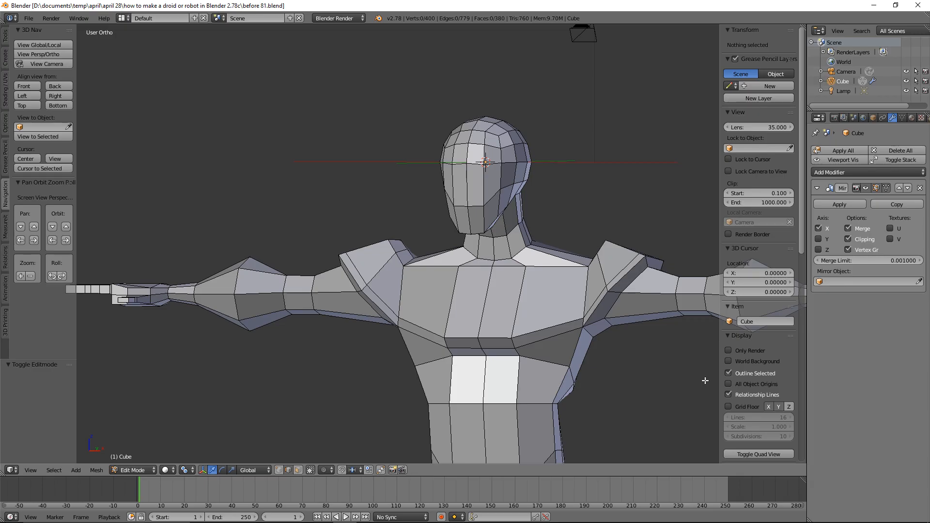
pyautogui.press('n')
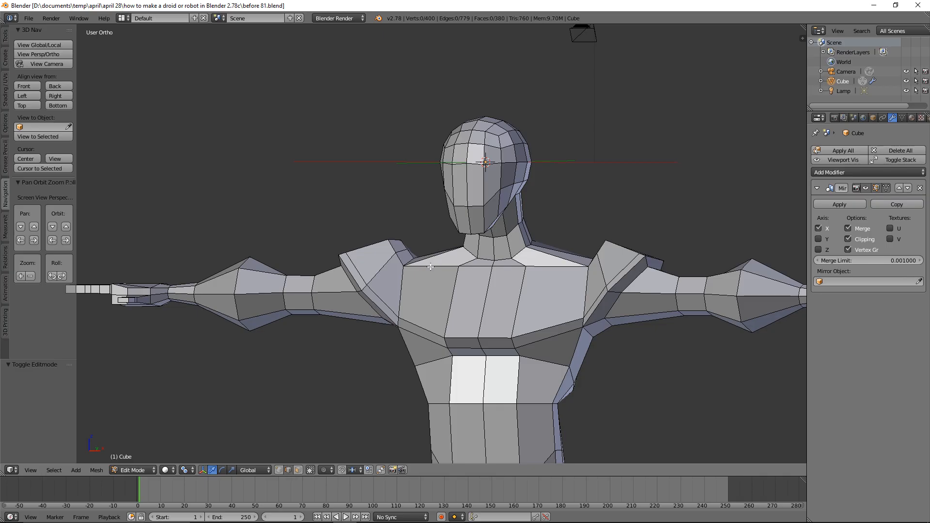
# Step: Raise the central front edge of the lower face along Z and clear the selection
pyautogui.click(472, 206)
pyautogui.moveTo(472, 179); pyautogui.dragTo(472, 152)
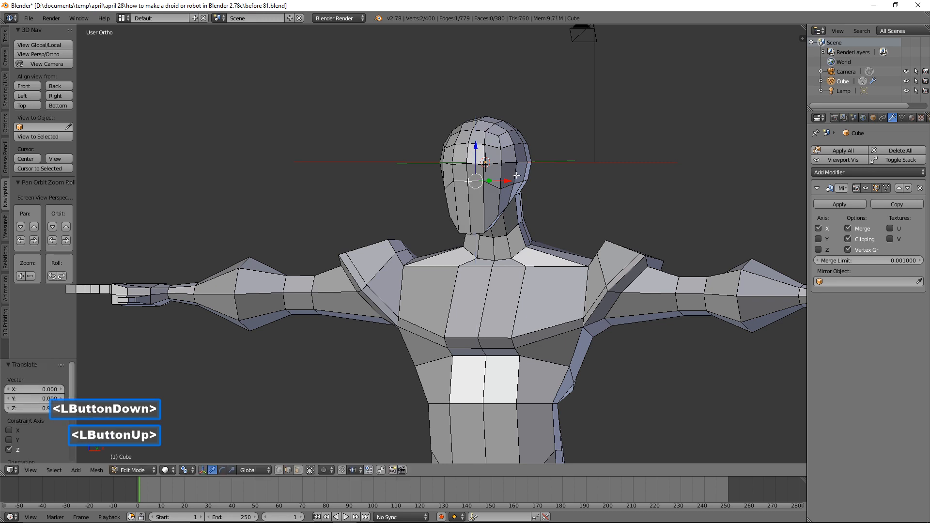
pyautogui.press('a')
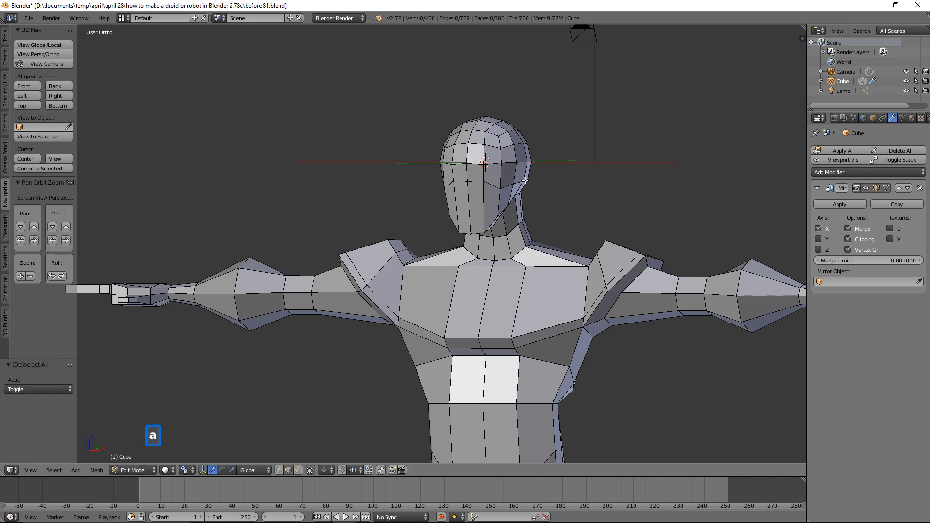
pyautogui.scroll(4, 525, 180)
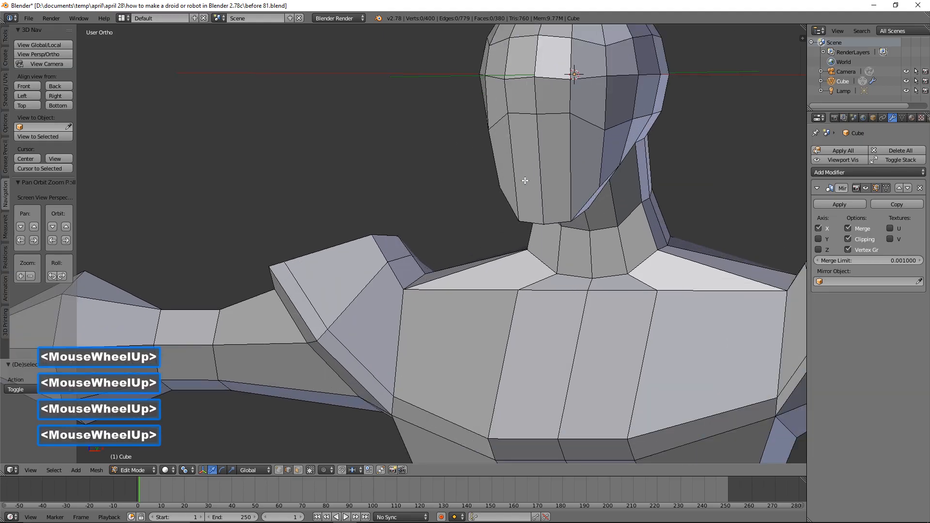
# Step: Select the horizontal edge loop around the head above the eye band and raise it by 0.318 along Z
pyautogui.keyDown('shift'); pyautogui.moveTo(637, 118); pyautogui.dragTo(549, 258, button='middle'); pyautogui.keyUp('shift')
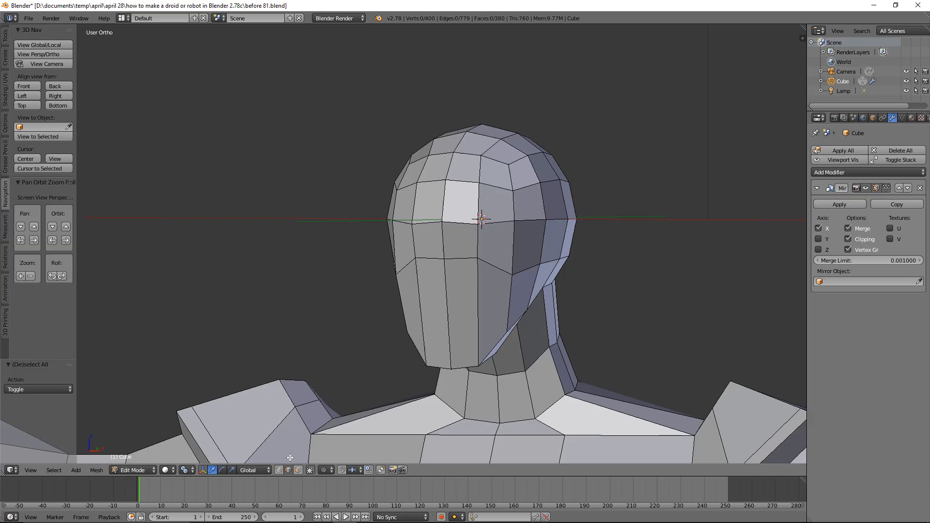
pyautogui.press('alt')
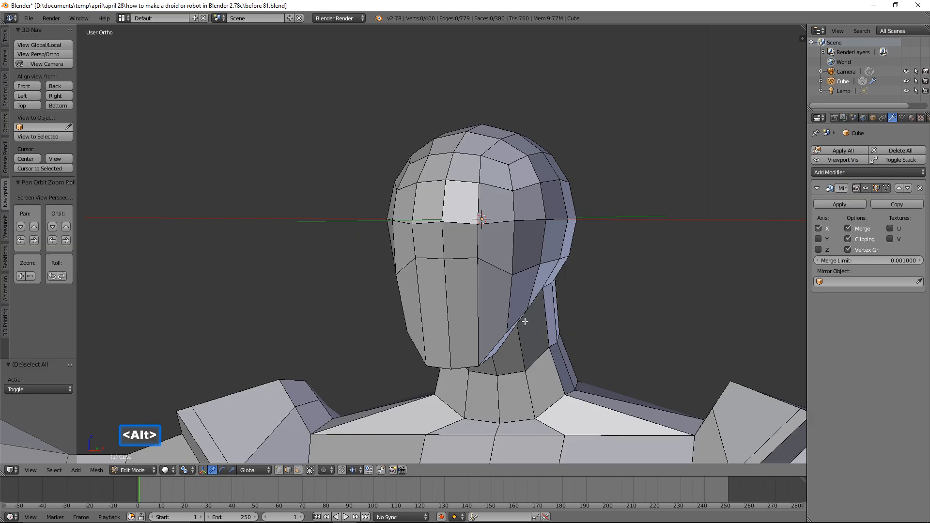
pyautogui.keyDown('alt'); pyautogui.click(499, 223); pyautogui.keyUp('alt')
pyautogui.moveTo(535, 180); pyautogui.dragTo(536, 165)
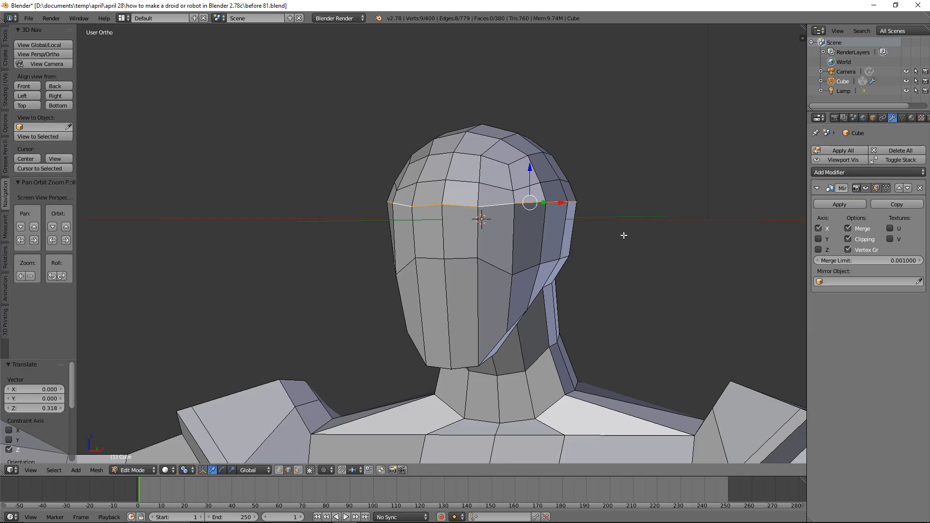
# Step: Flatten the raised head loop by scaling it to 0 along Z, and clear the selection
pyautogui.press('s')
pyautogui.press('z')
pyautogui.press('0')
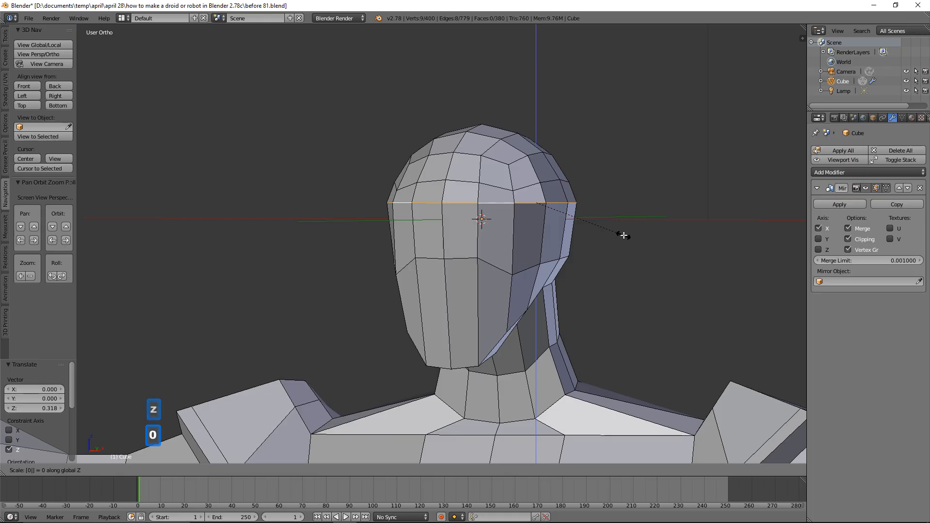
pyautogui.click(624, 235)
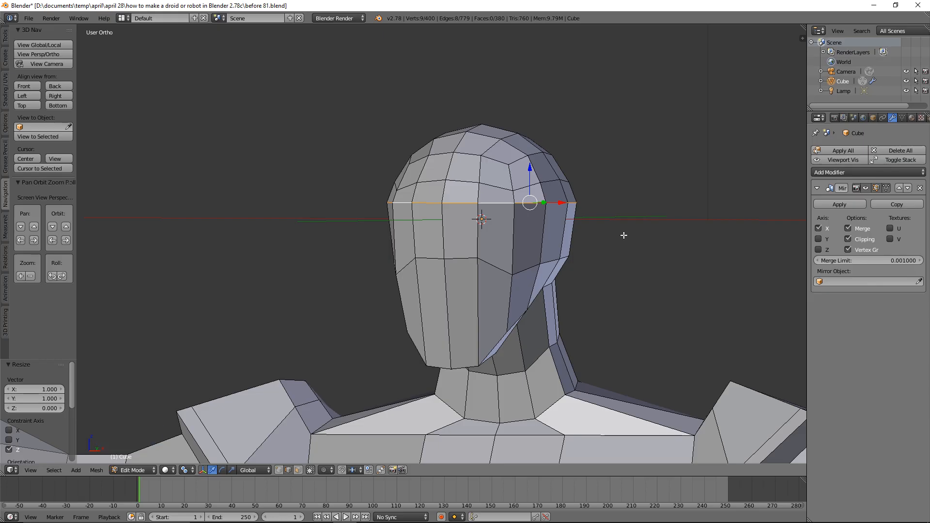
pyautogui.press('a')
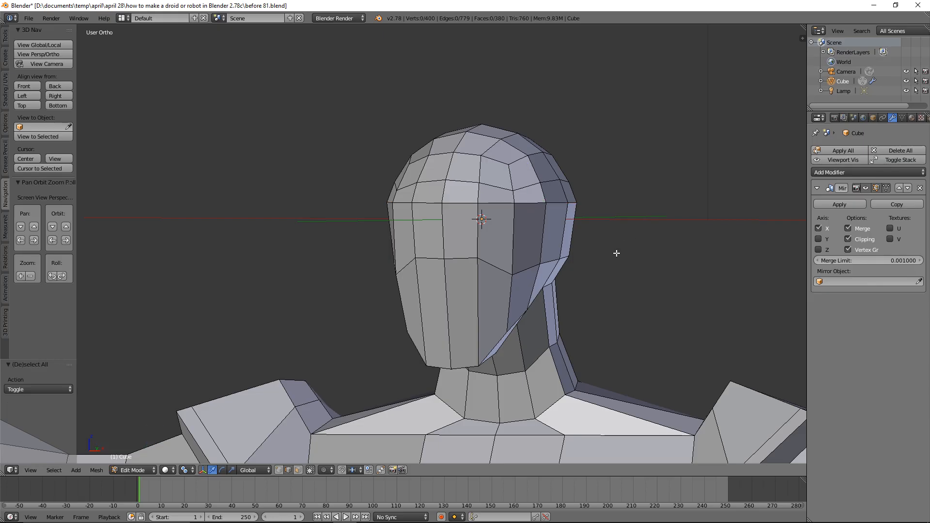
# Step: Lower the loop's edges around the side and back of the head by 0.363 along Z, and clear the selection
pyautogui.moveTo(631, 249); pyautogui.dragTo(639, 273, button='middle')
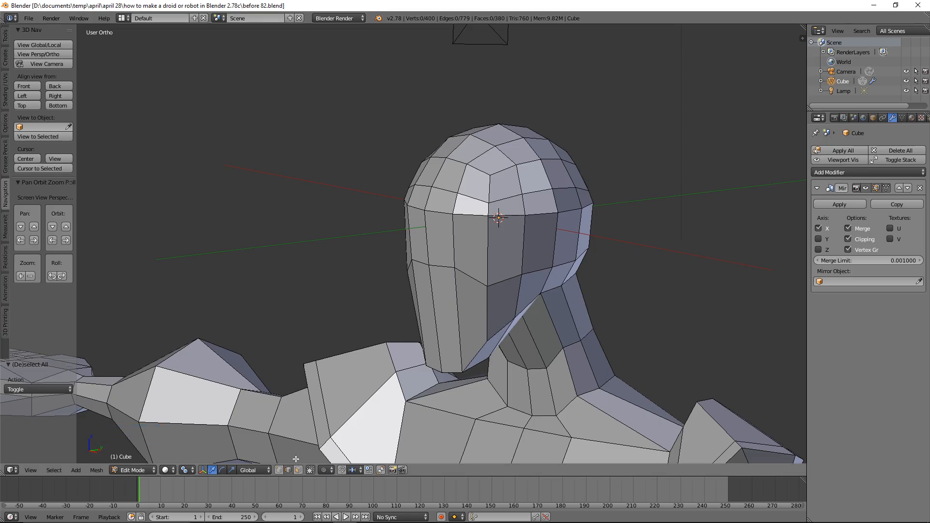
pyautogui.click(544, 215)
pyautogui.moveTo(543, 215); pyautogui.dragTo(630, 255, button='middle')
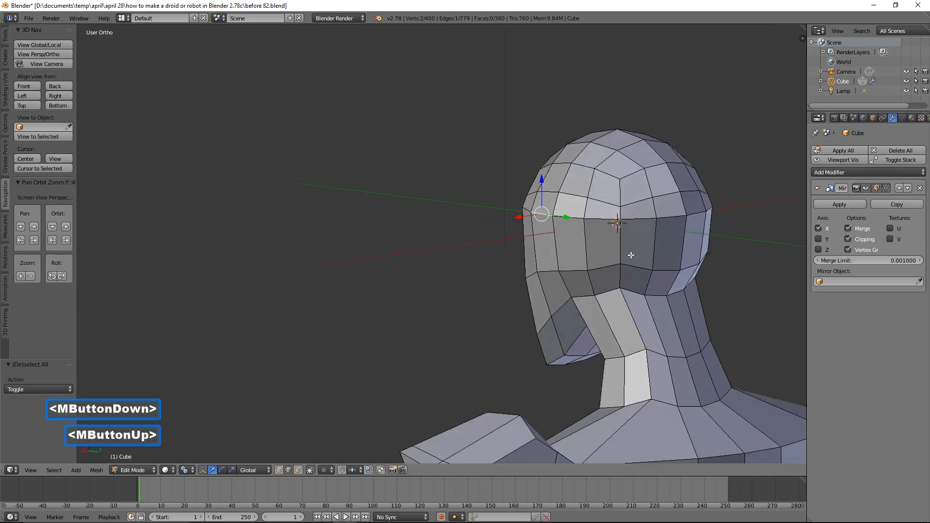
pyautogui.keyDown('ctrl'); pyautogui.click(673, 214); pyautogui.keyUp('ctrl')
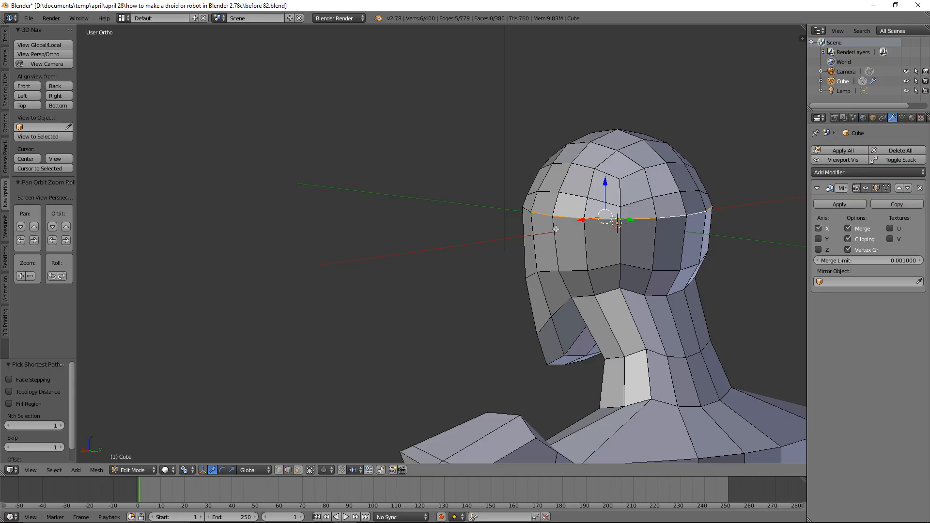
pyautogui.moveTo(531, 216); pyautogui.dragTo(537, 241, button='middle')
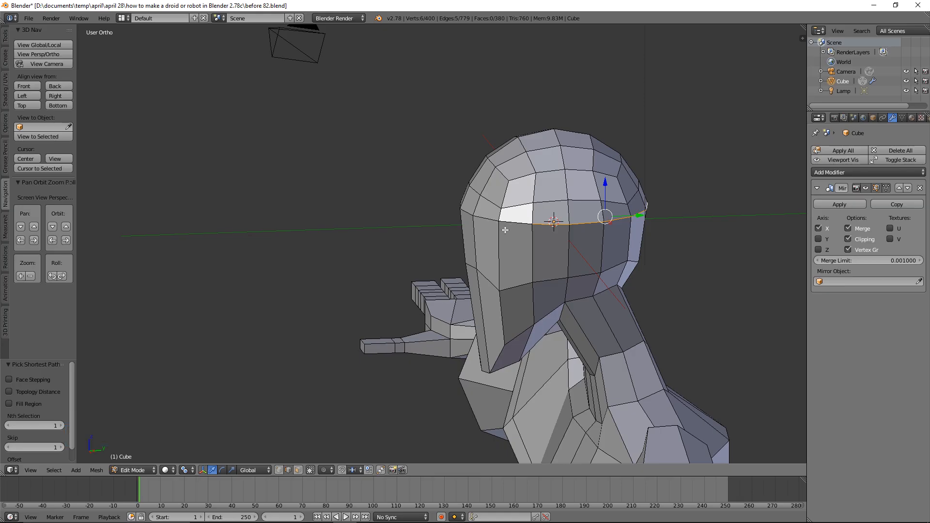
pyautogui.moveTo(605, 245); pyautogui.dragTo(673, 233, button='middle')
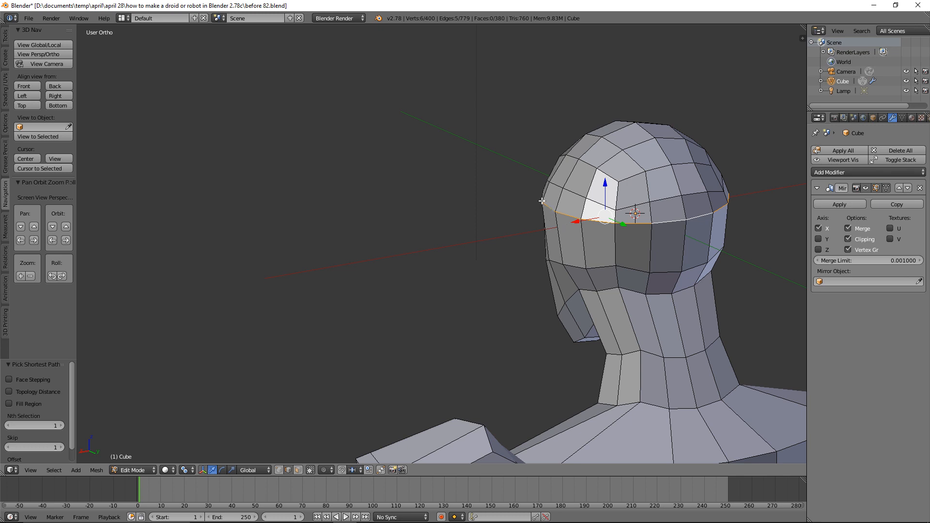
pyautogui.moveTo(538, 289); pyautogui.dragTo(637, 261, button='middle')
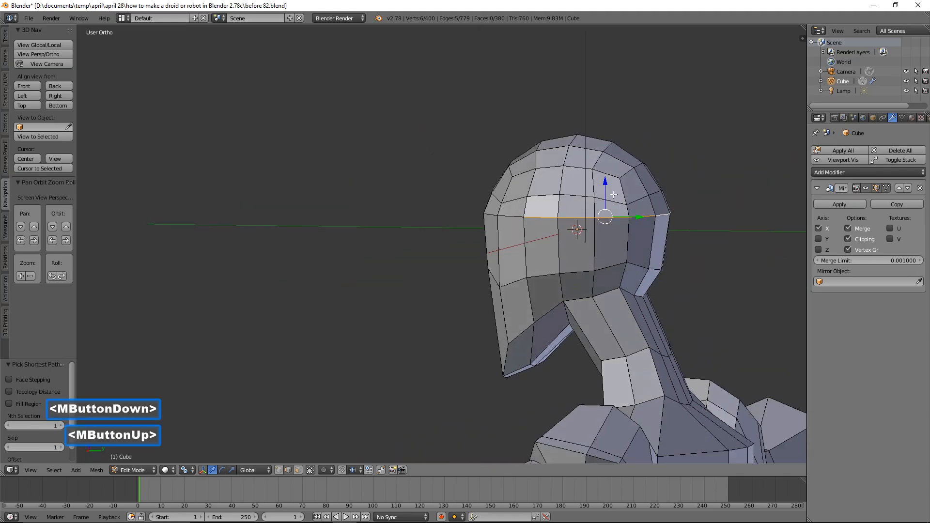
pyautogui.moveTo(605, 182); pyautogui.dragTo(602, 205)
pyautogui.moveTo(471, 255); pyautogui.dragTo(518, 264, button='middle')
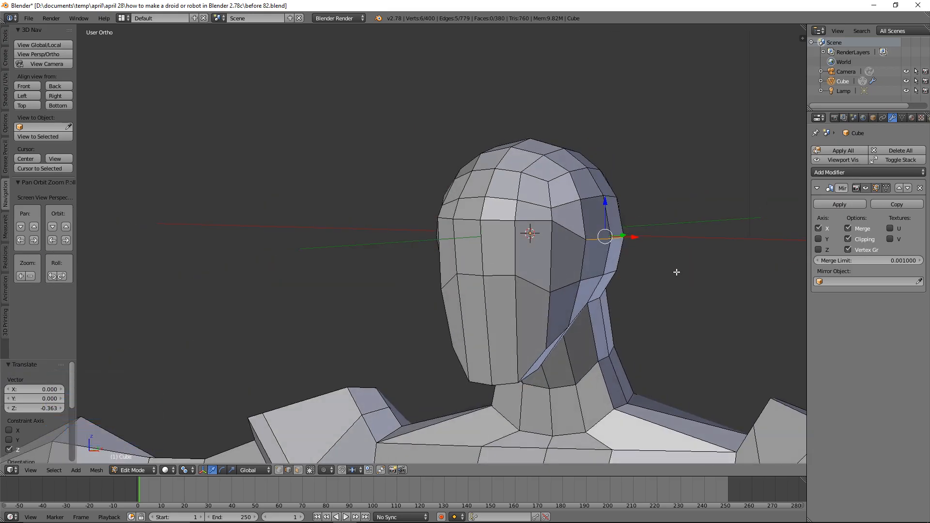
pyautogui.press('a')
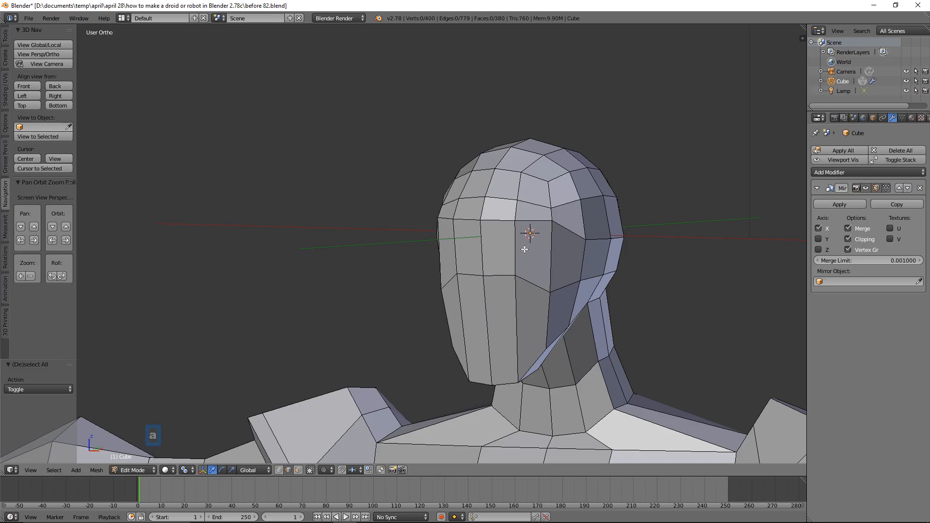
# Step: In vertex select mode, lower the two central front vertices of the brow line along Z and clear the selection
pyautogui.moveTo(525, 262); pyautogui.dragTo(544, 265, button='middle')
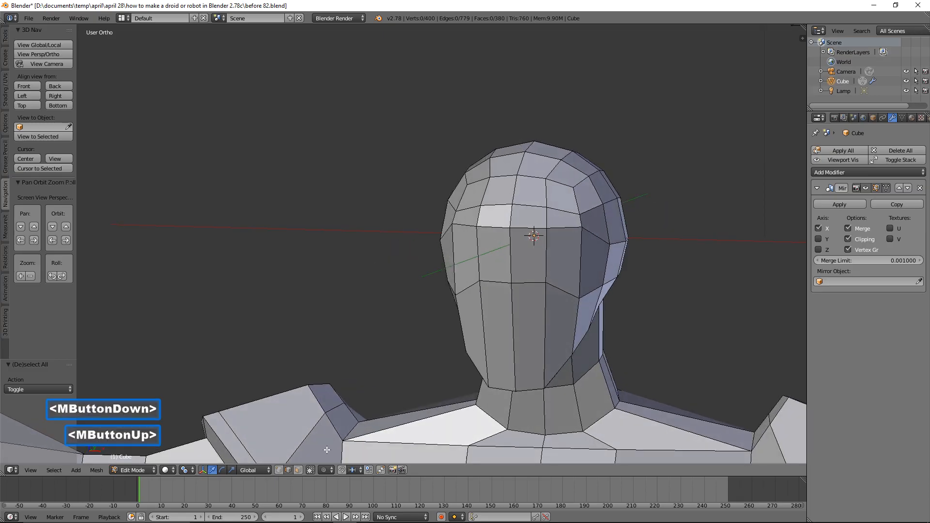
pyautogui.click(280, 470)
pyautogui.click(511, 229)
pyautogui.moveTo(511, 201); pyautogui.dragTo(547, 207)
pyautogui.click(546, 227)
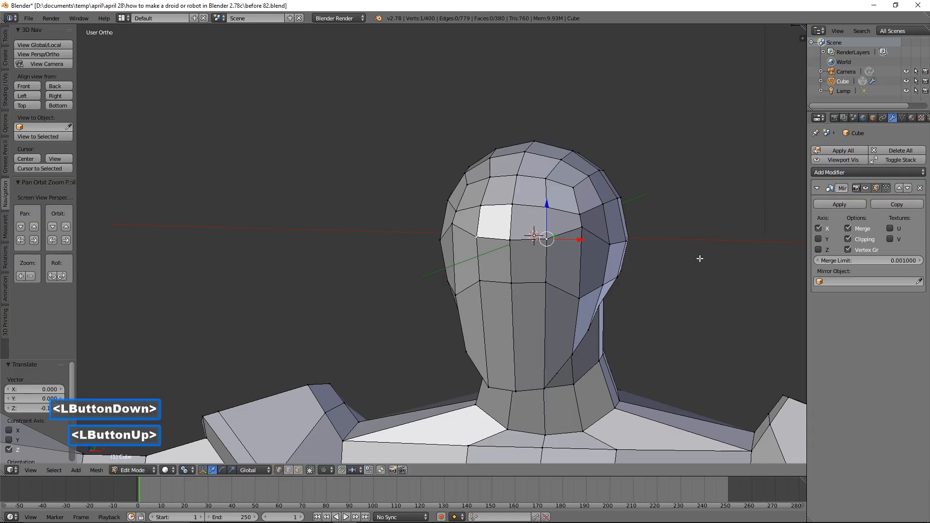
pyautogui.press('a')
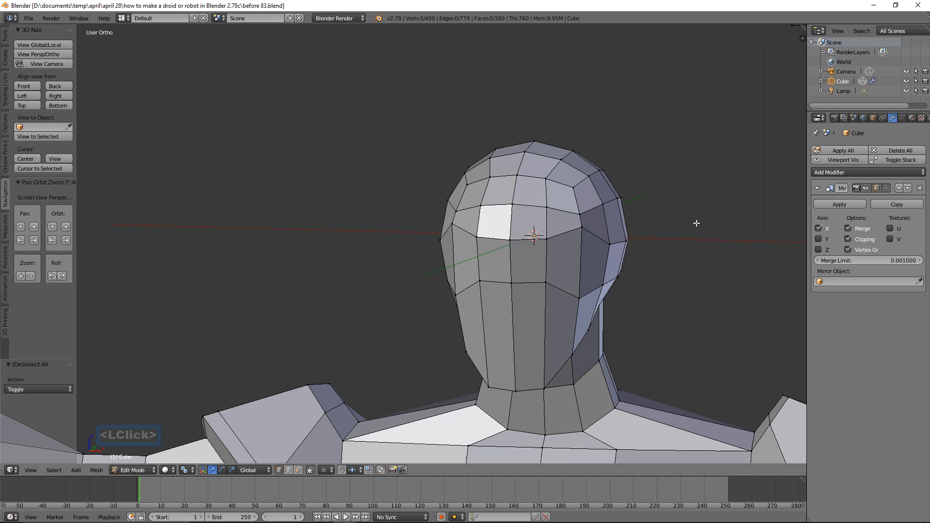
# Step: In face select mode, select the face loop around the head at eye level and delete its faces
pyautogui.scroll(-5, 696, 223)
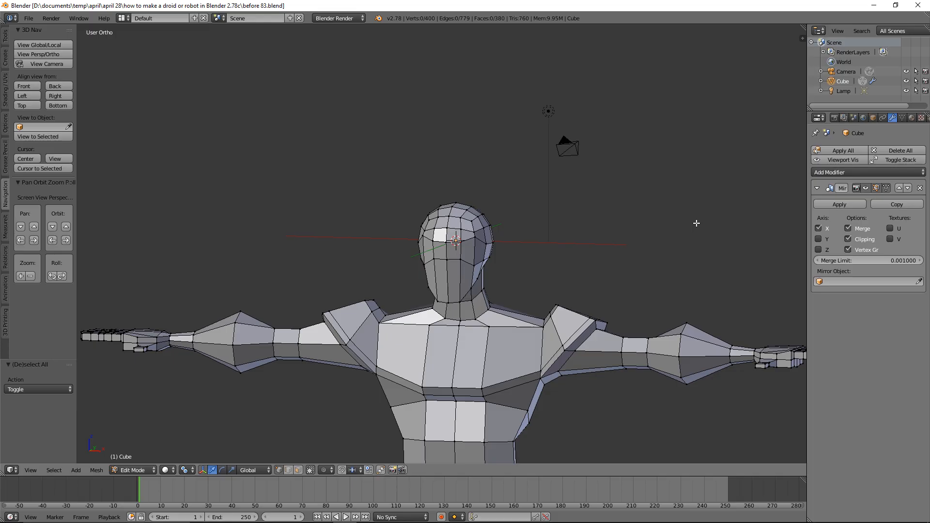
pyautogui.scroll(2, 696, 224)
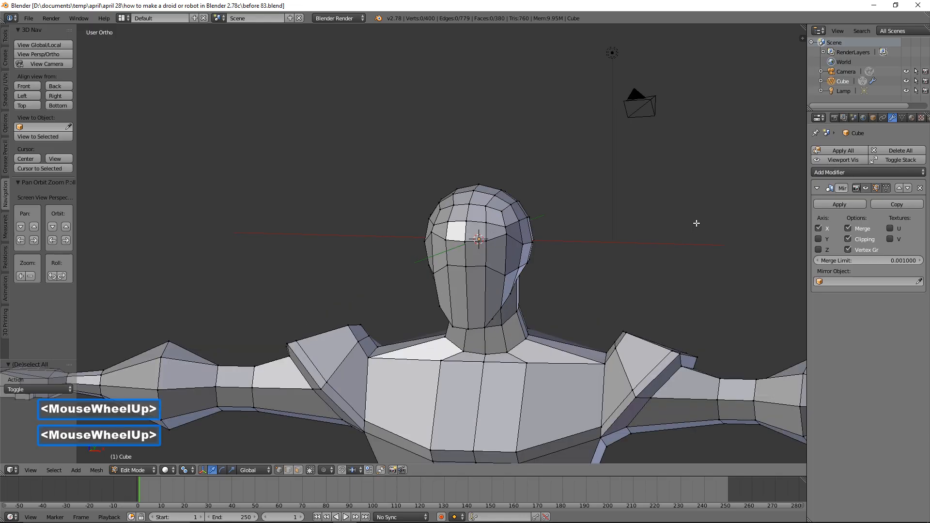
pyautogui.scroll(1, 696, 224)
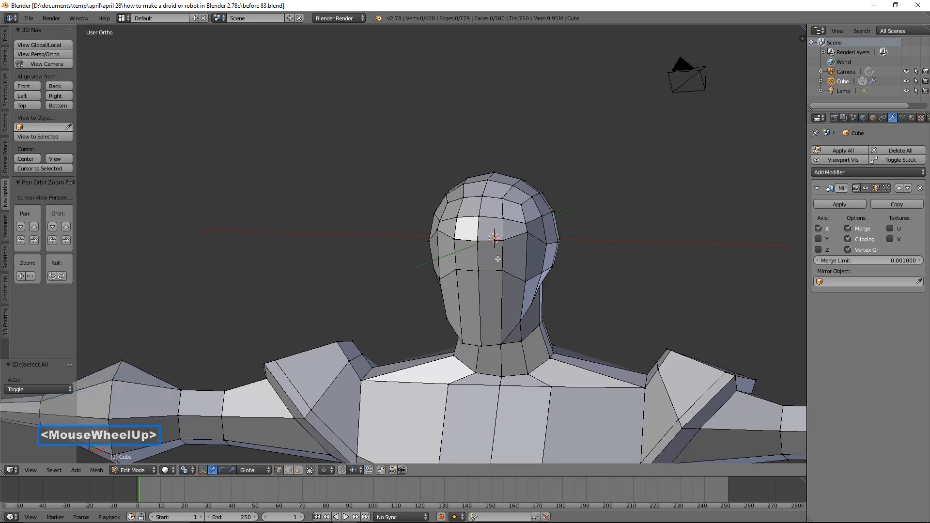
pyautogui.click(298, 469)
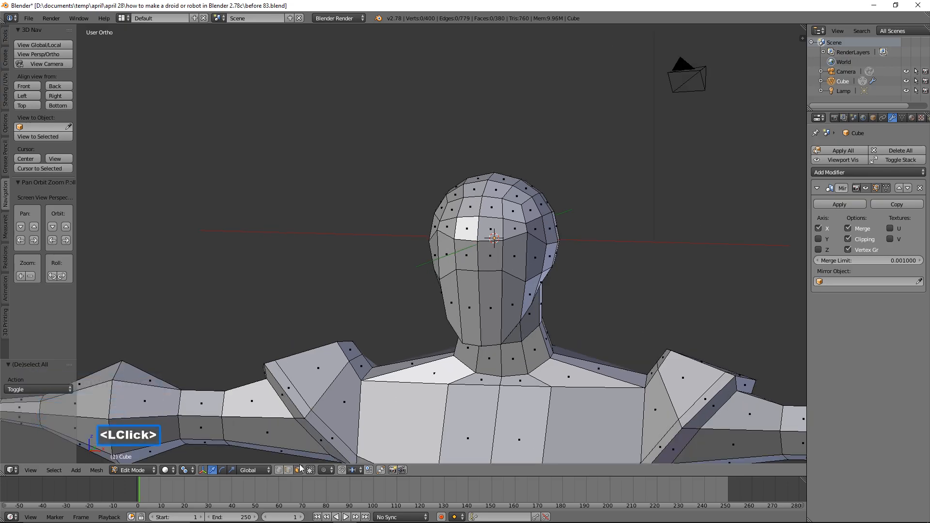
pyautogui.keyDown('alt'); pyautogui.click(502, 261); pyautogui.keyUp('alt')
pyautogui.press('x')
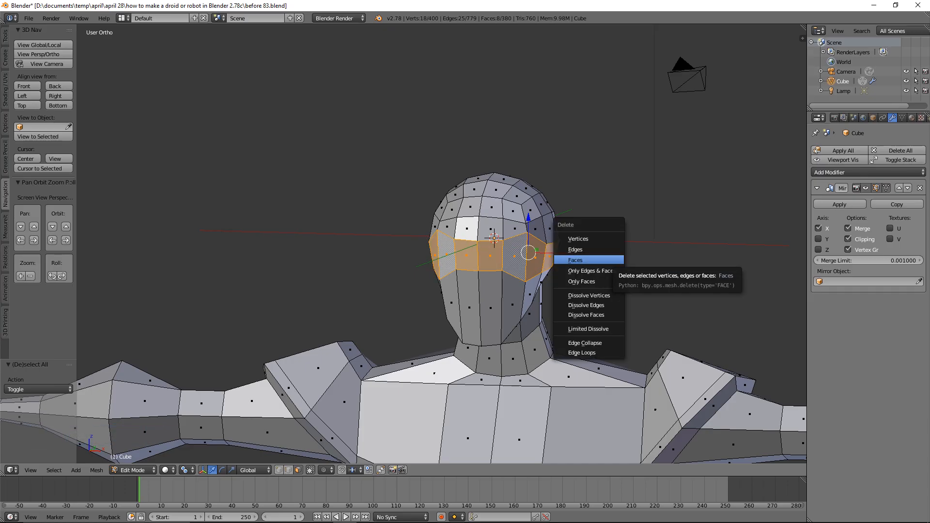
pyautogui.click(581, 261)
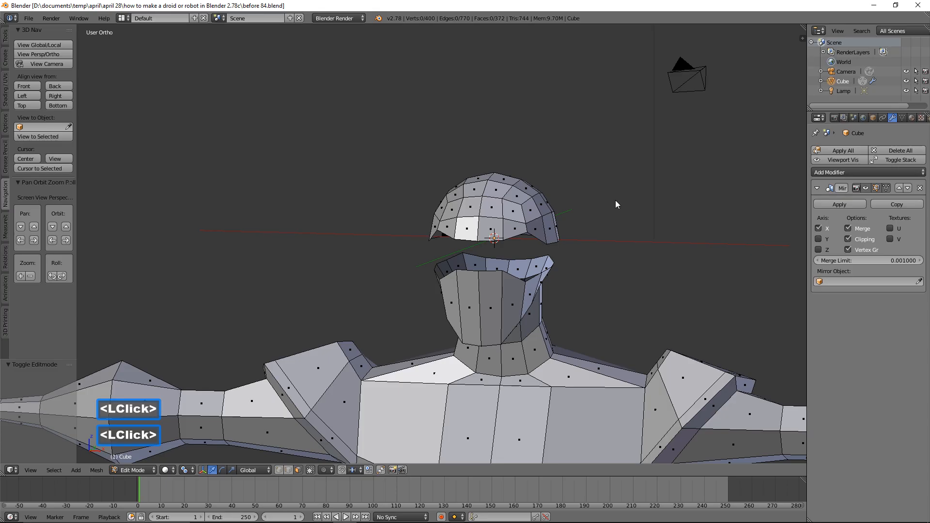
# Step: Select the front and outer rim faces of the shoulder pad, using circle select for the upper ones
pyautogui.keyDown('shift'); pyautogui.moveTo(633, 255); pyautogui.dragTo(417, 104, button='middle'); pyautogui.keyUp('shift')
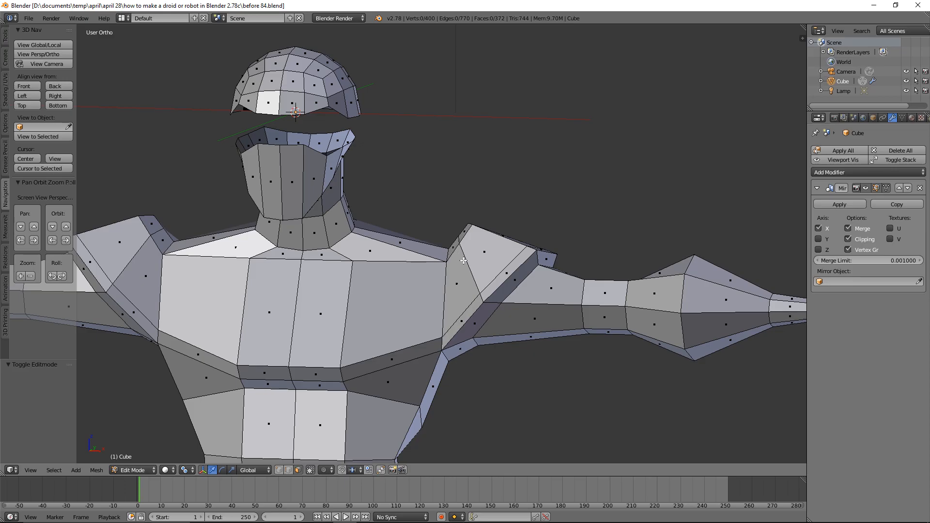
pyautogui.moveTo(465, 262); pyautogui.dragTo(476, 262, button='middle')
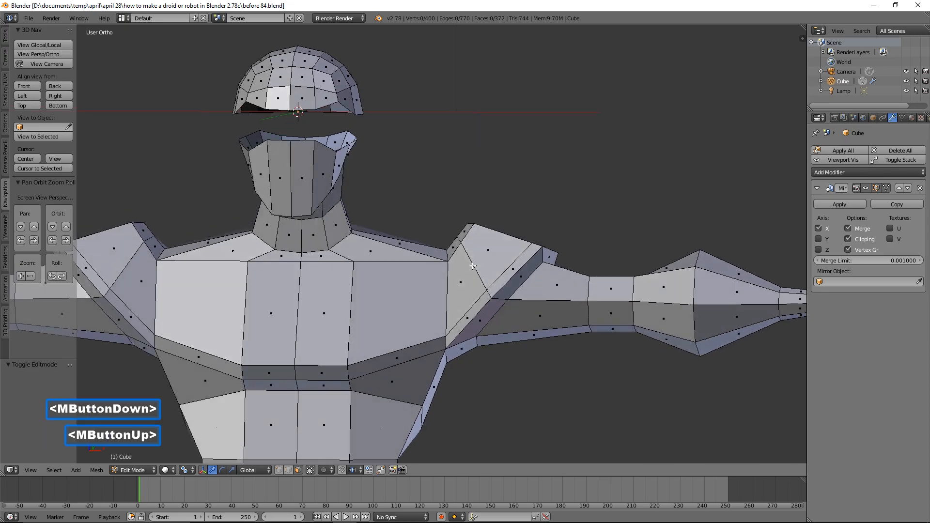
pyautogui.click(466, 350)
pyautogui.keyDown('shift'); pyautogui.click(482, 321); pyautogui.keyUp('shift')
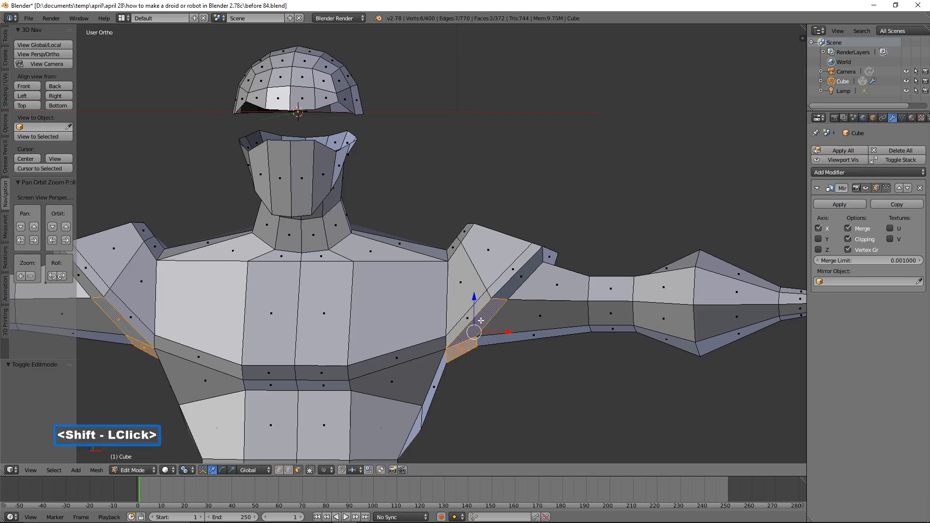
pyautogui.keyDown('shift'); pyautogui.click(518, 279); pyautogui.keyUp('shift')
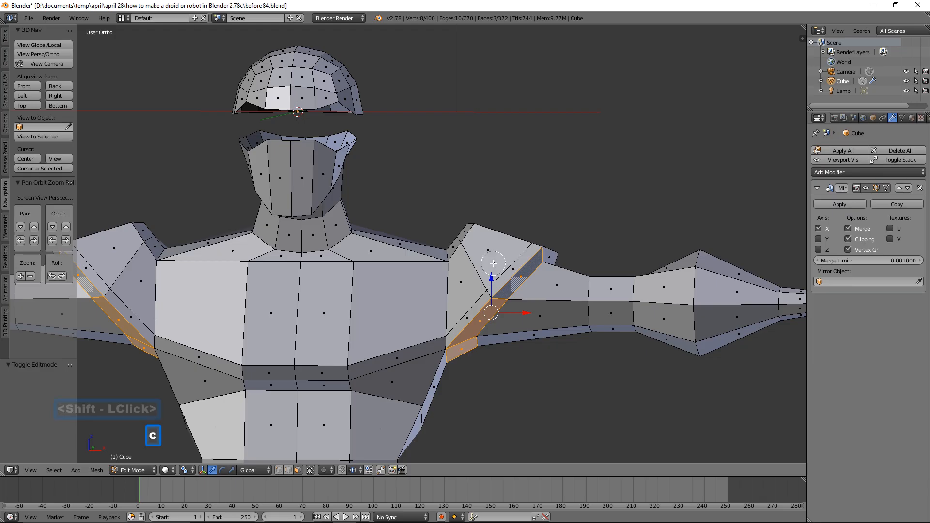
pyautogui.press('c')
pyautogui.moveTo(488, 256)
pyautogui.mouseDown()
pyautogui.moveTo(464, 246)
pyautogui.moveTo(514, 230)
pyautogui.moveTo(551, 242)
pyautogui.mouseUp()
pyautogui.rightClick(582, 217)
# Step: Add the shoulder pad's back, underarm and remaining rim faces to the selection with circle select
pyautogui.moveTo(618, 239); pyautogui.dragTo(512, 254, button='middle')
pyautogui.press('c')
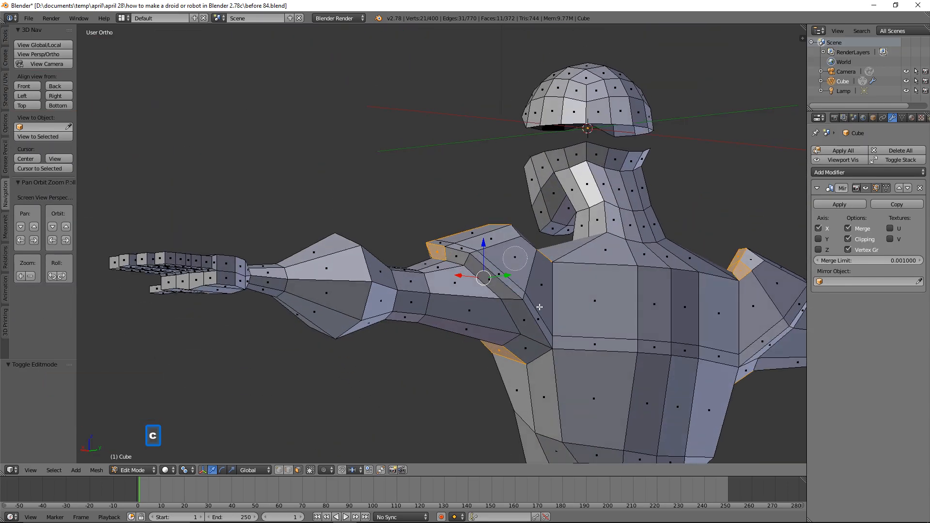
pyautogui.click(526, 343)
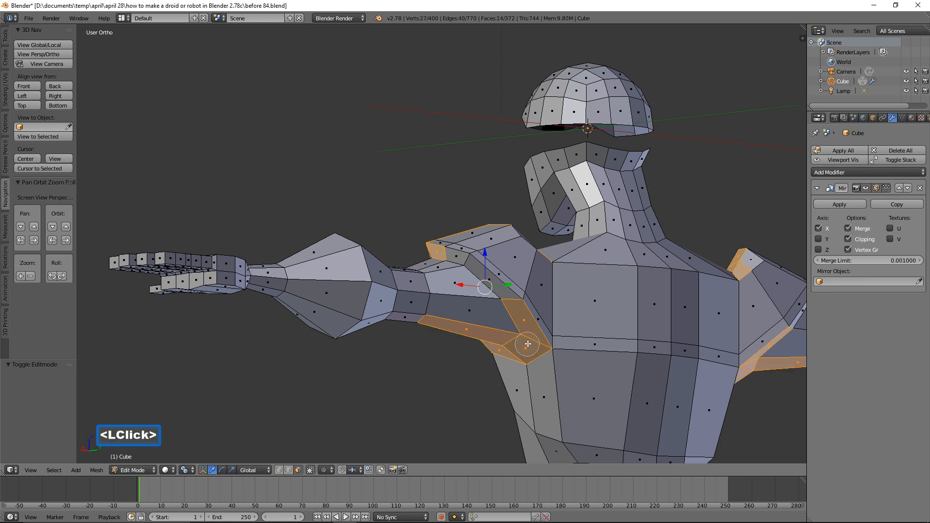
pyautogui.moveTo(534, 309); pyautogui.dragTo(509, 257)
pyautogui.click(495, 247)
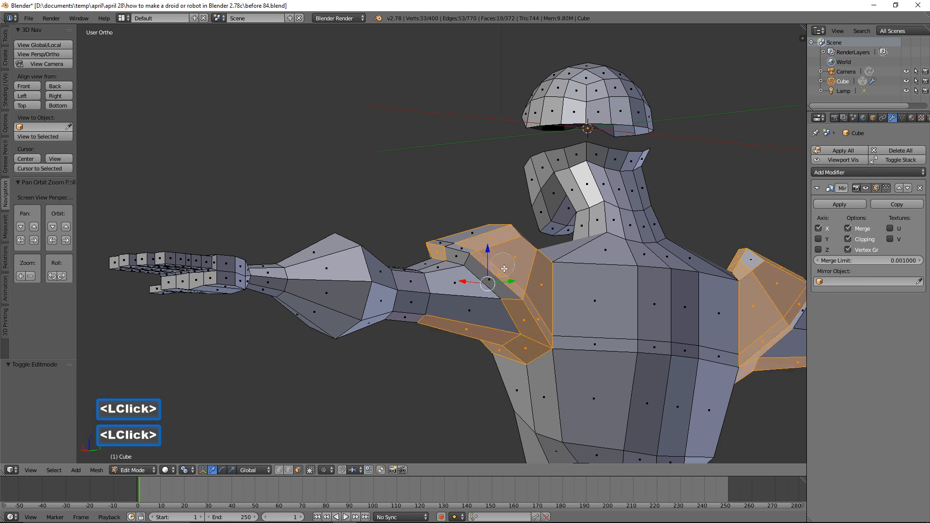
pyautogui.click(494, 277)
pyautogui.moveTo(468, 233); pyautogui.dragTo(458, 236)
pyautogui.click(459, 245)
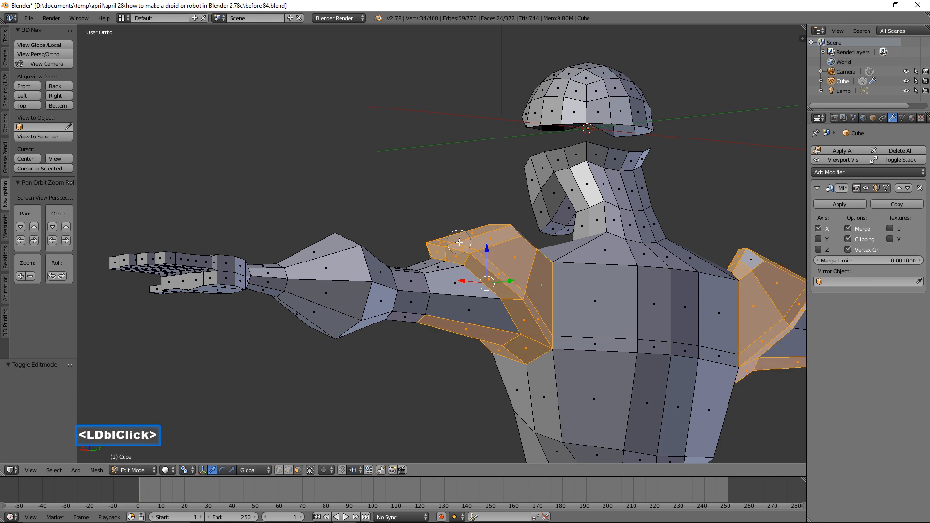
pyautogui.rightClick(531, 301)
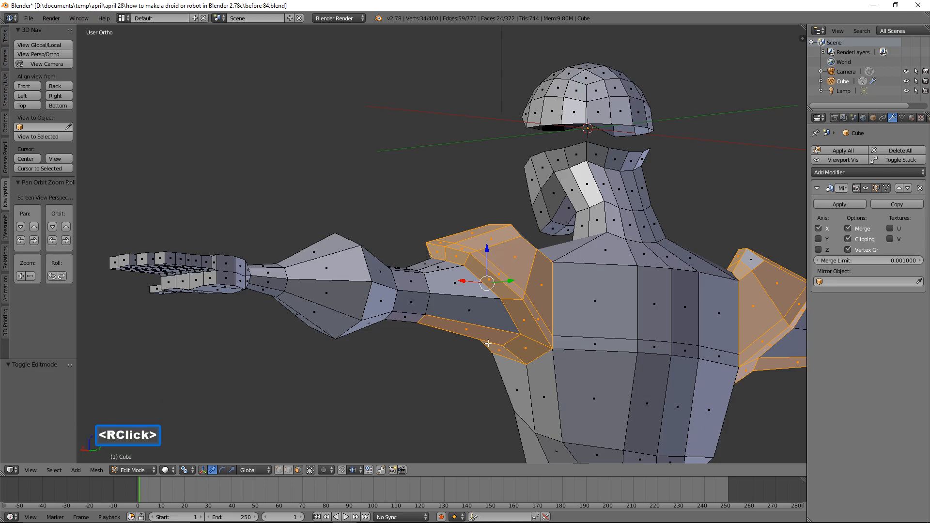
# Step: Deselect the face on the underside of the upper arm and delete the selected shoulder faces
pyautogui.press('c')
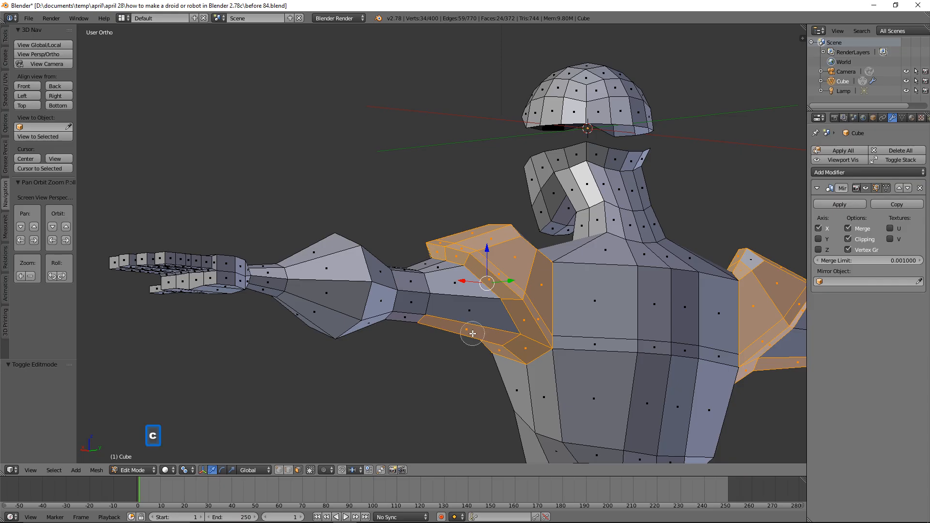
pyautogui.moveTo(447, 326); pyautogui.dragTo(451, 327, button='middle')
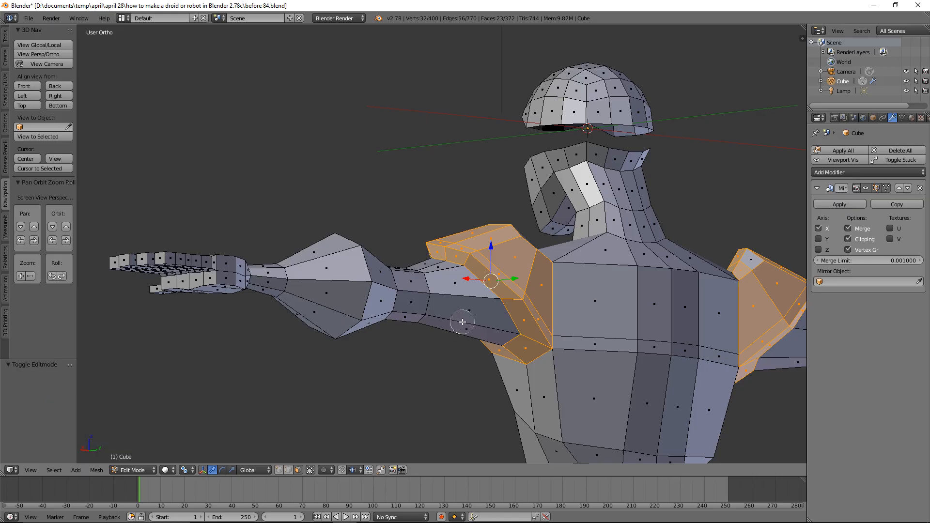
pyautogui.rightClick(448, 366)
pyautogui.press('x')
pyautogui.click(447, 366)
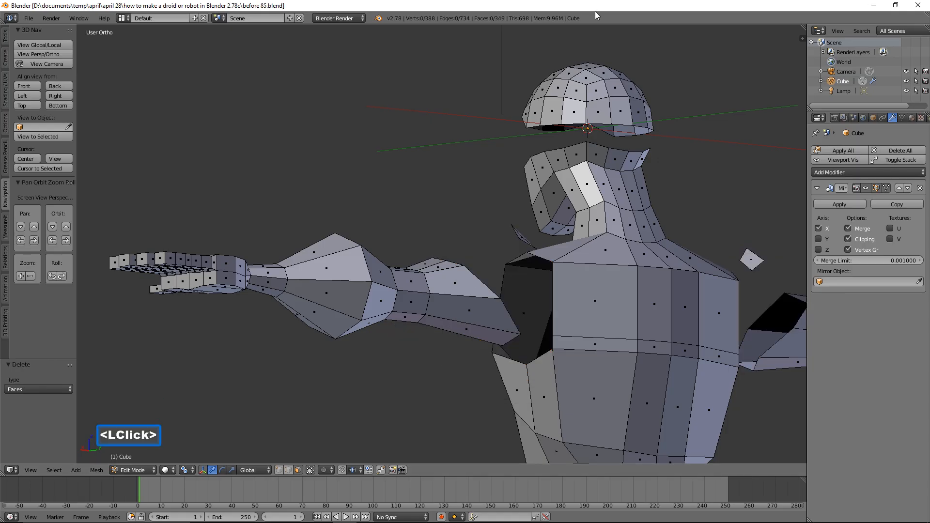
# Step: Select the stray face left floating beside the shoulder and delete it
pyautogui.click(520, 234)
pyautogui.moveTo(424, 207); pyautogui.dragTo(576, 215, button='middle')
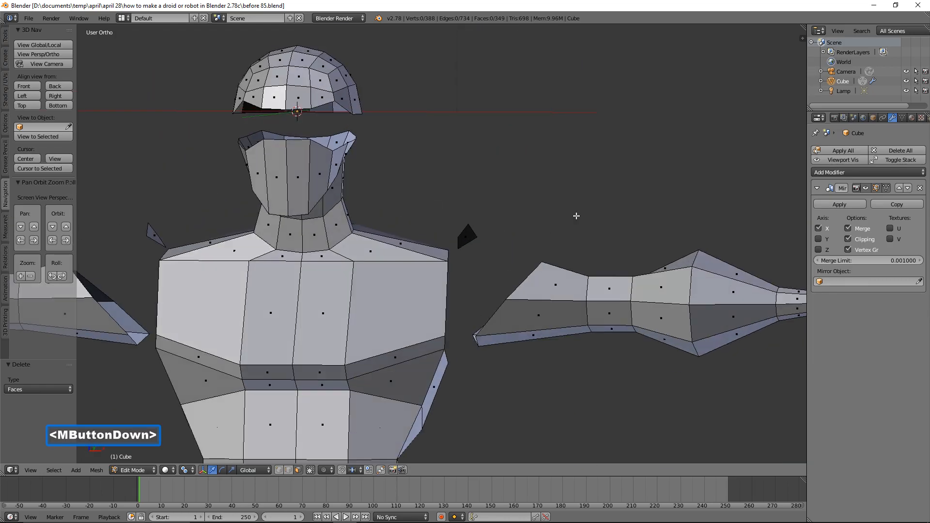
pyautogui.click(467, 237)
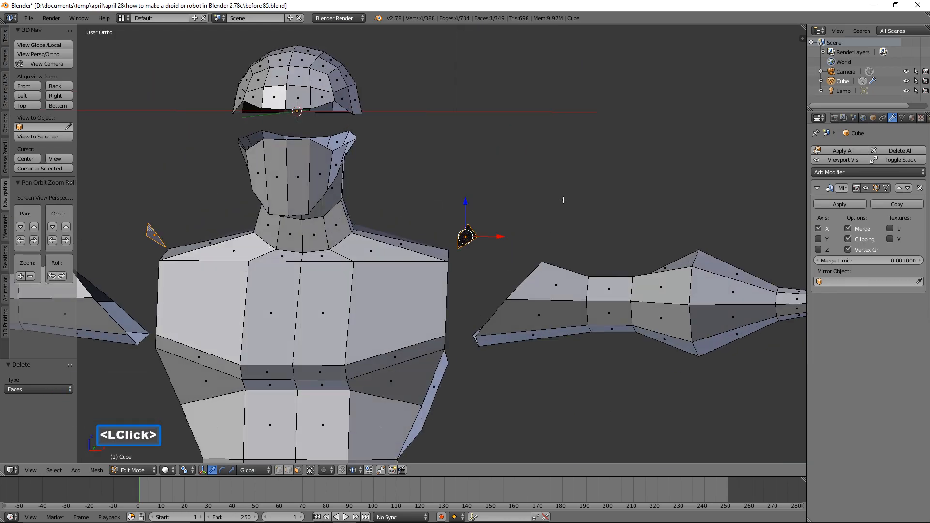
pyautogui.press('x')
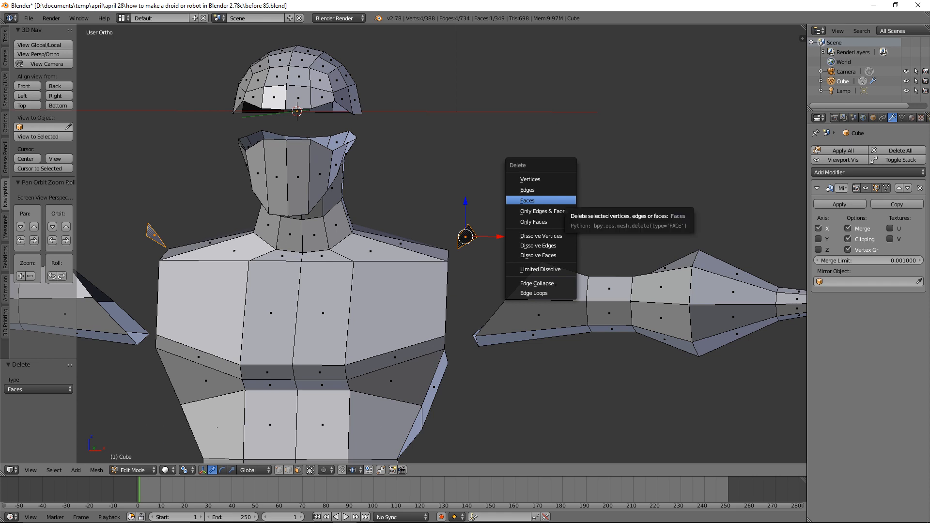
pyautogui.click(527, 200)
# Step: Select the two face loops around the neck, between the head and the shoulders, and delete their faces
pyautogui.moveTo(477, 221); pyautogui.dragTo(418, 214, button='middle')
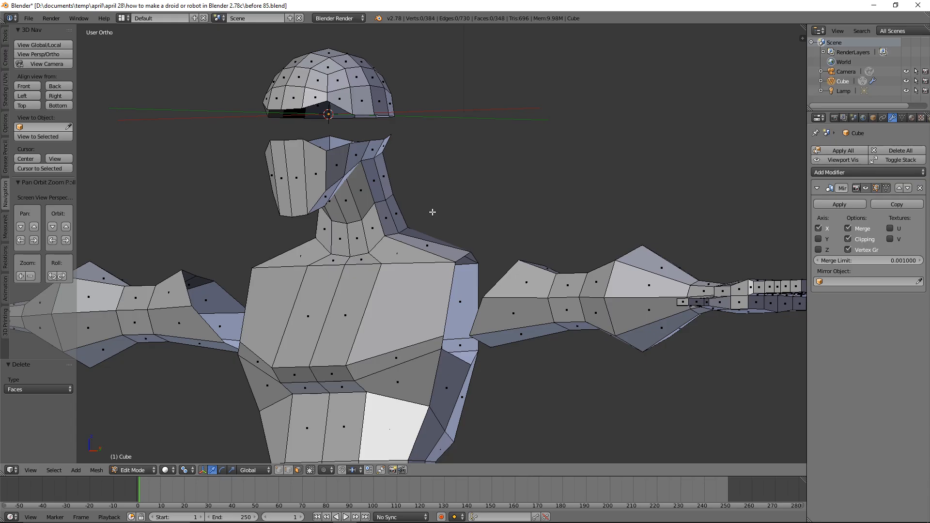
pyautogui.keyDown('alt'); pyautogui.click(368, 187); pyautogui.keyUp('alt')
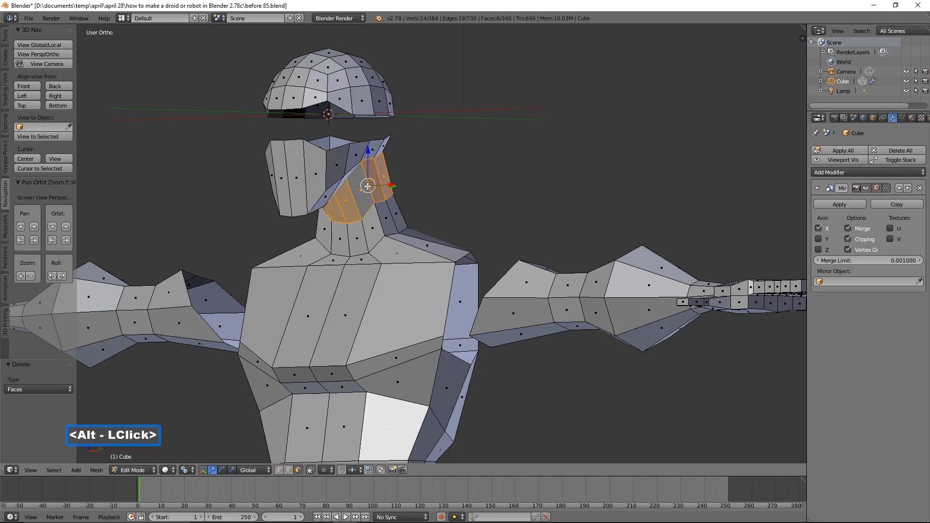
pyautogui.keyDown('alt'); pyautogui.keyDown('shift'); pyautogui.click(382, 218); pyautogui.keyUp('shift'); pyautogui.keyUp('alt')
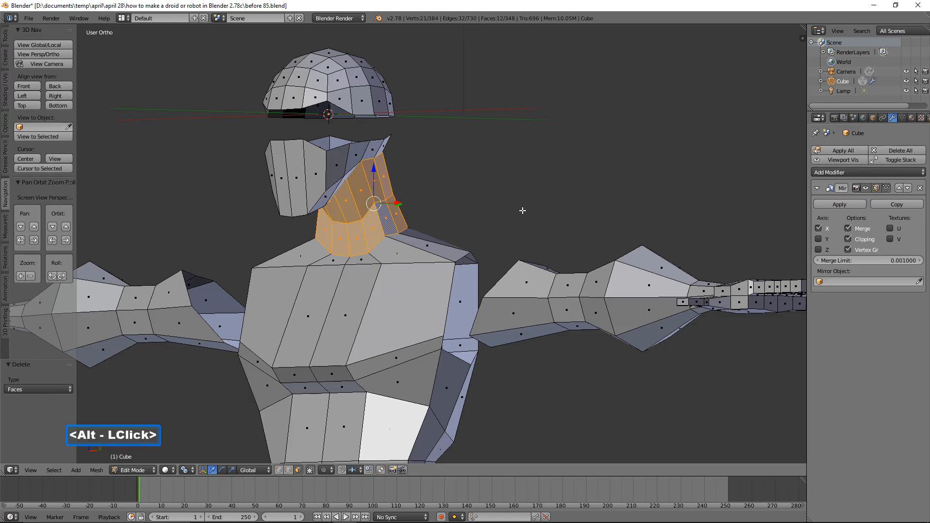
pyautogui.press('x')
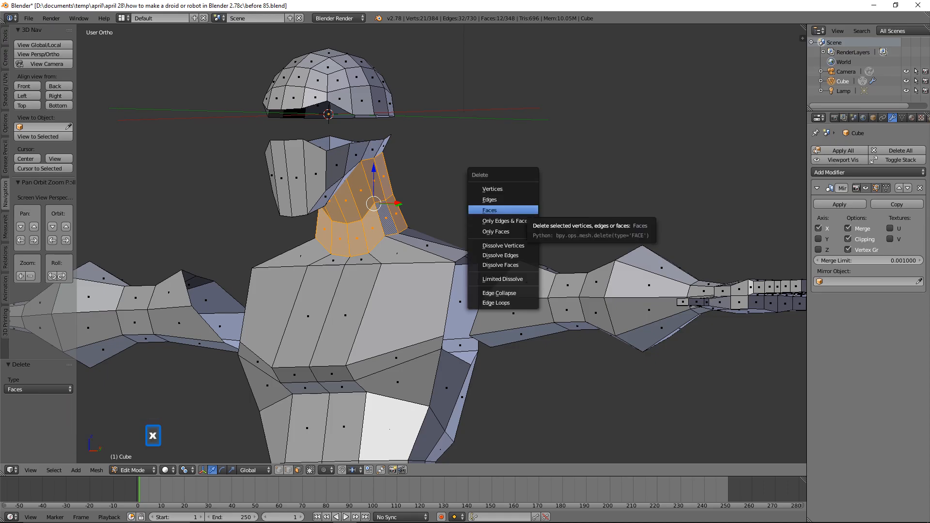
pyautogui.click(492, 211)
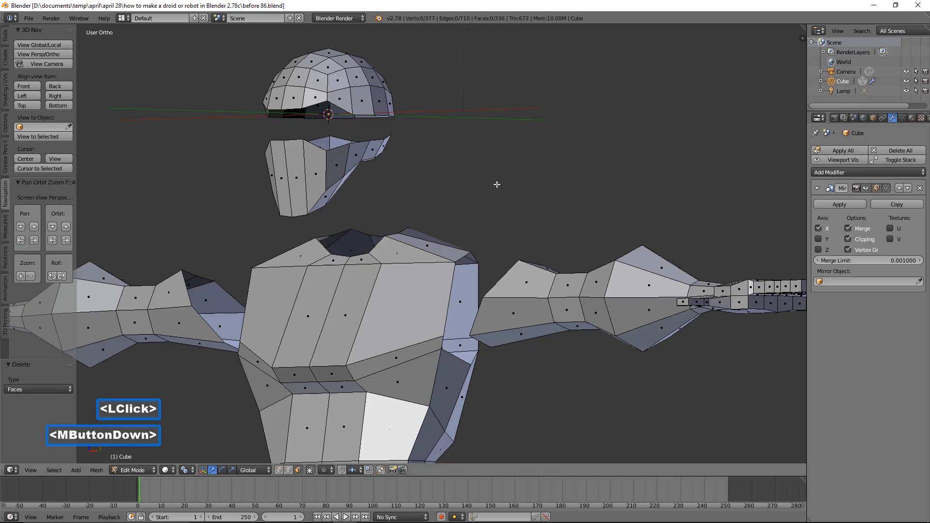
# Step: Select the narrow face loop around the elbow, between the upper arm and the forearm, and delete its faces
pyautogui.moveTo(496, 184); pyautogui.dragTo(543, 186, button='middle')
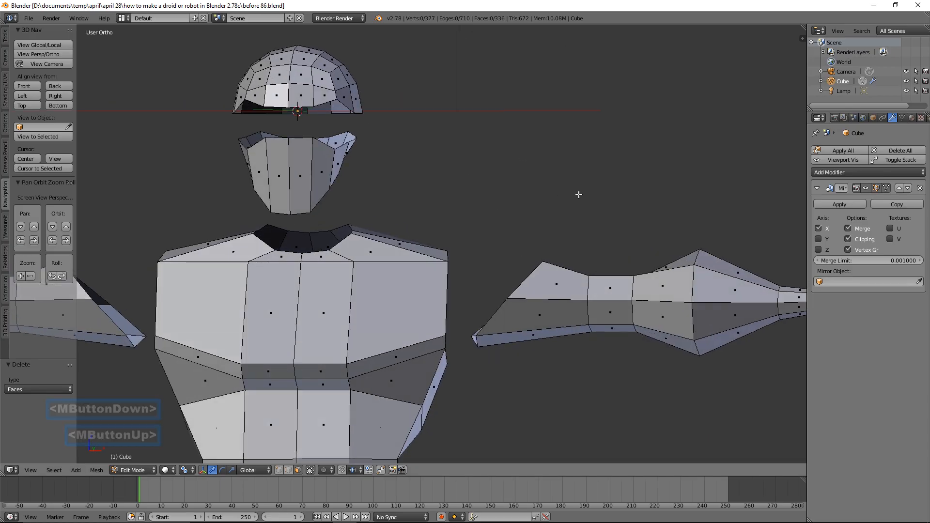
pyautogui.keyDown('alt'); pyautogui.click(613, 301); pyautogui.keyUp('alt')
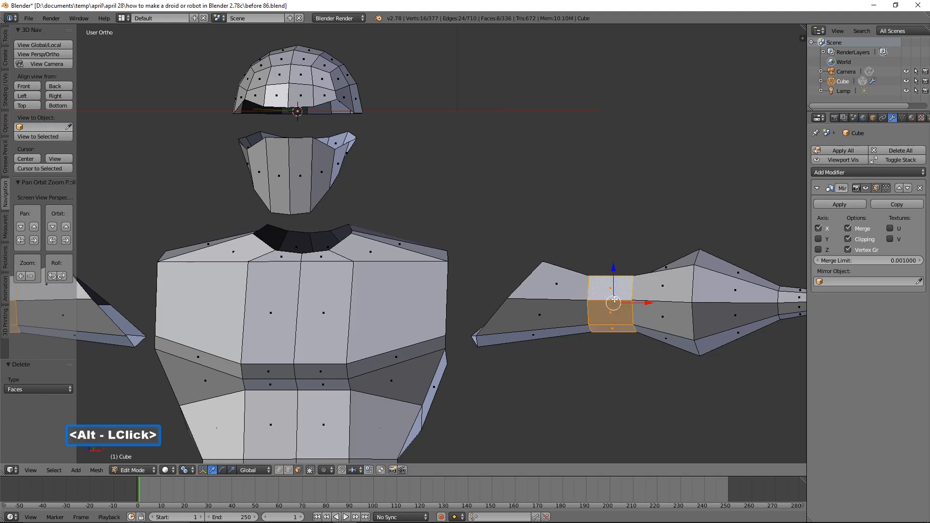
pyautogui.press('x')
pyautogui.click(613, 299)
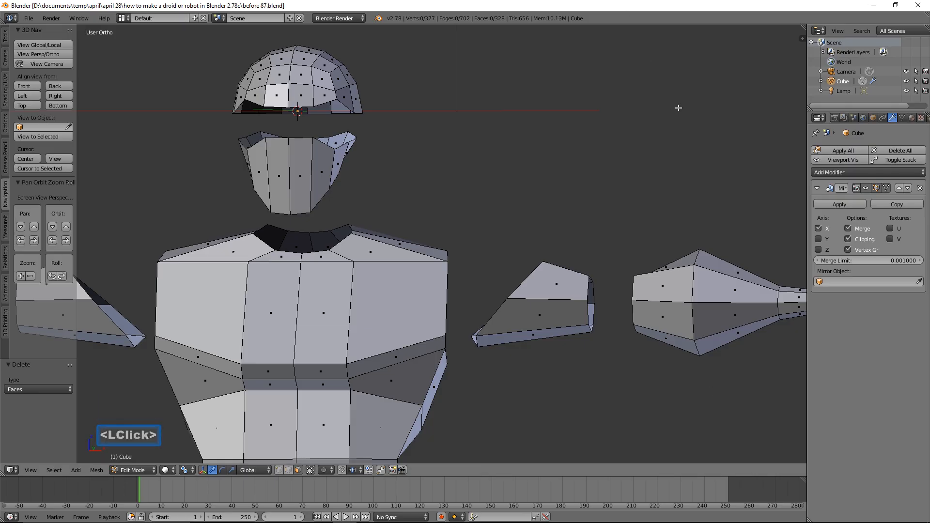
# Step: Select the face loop around the wrist, between the forearm and the hand, and delete its faces
pyautogui.keyDown('shift'); pyautogui.moveTo(674, 110); pyautogui.dragTo(455, 77, button='middle'); pyautogui.keyUp('shift')
pyautogui.press('alt')
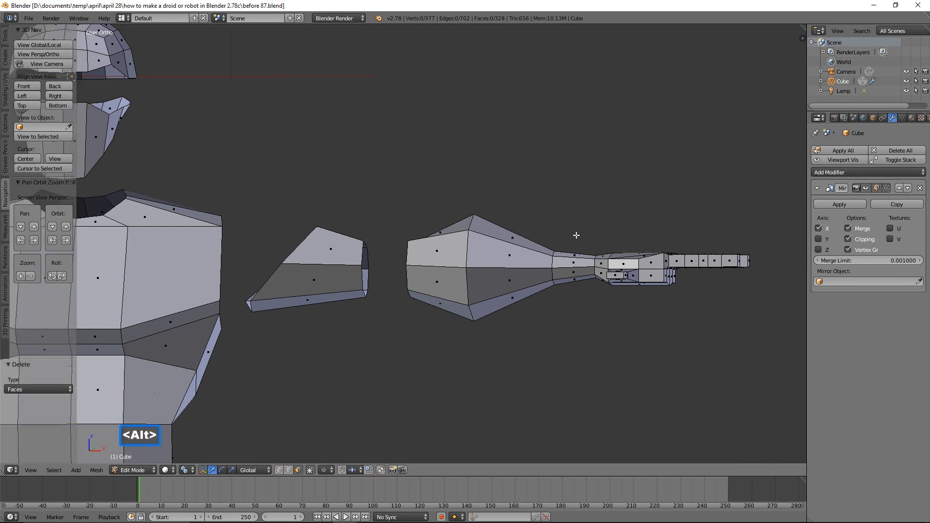
pyautogui.keyDown('alt'); pyautogui.click(576, 257); pyautogui.keyUp('alt')
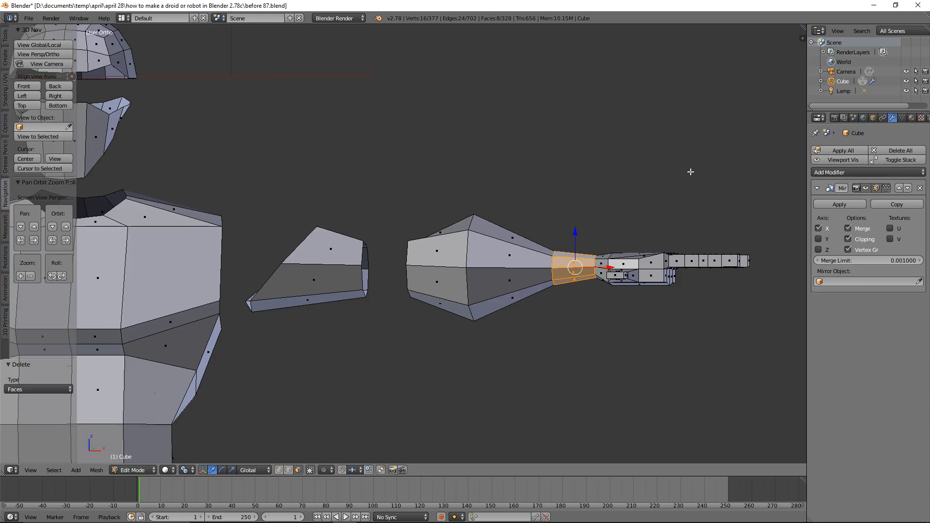
pyautogui.press('x')
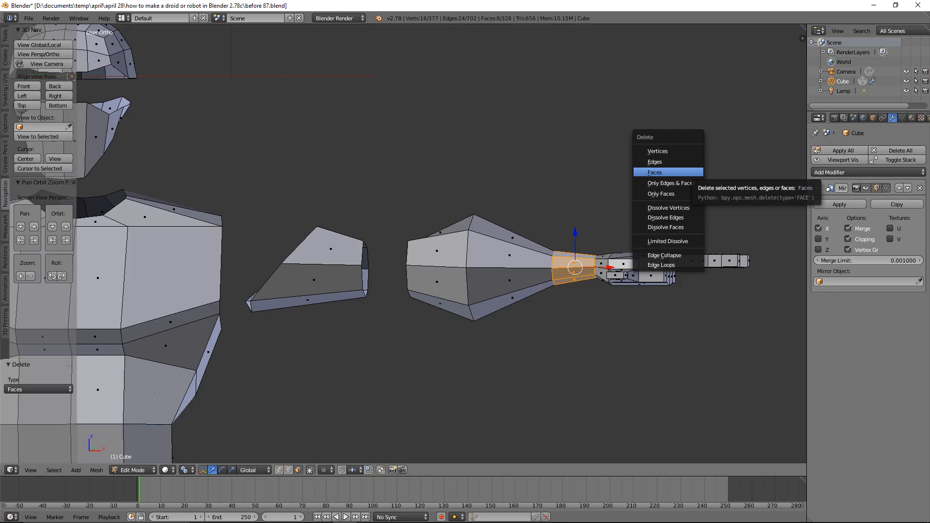
pyautogui.click(688, 173)
pyautogui.moveTo(687, 169); pyautogui.dragTo(688, 235, button='middle')
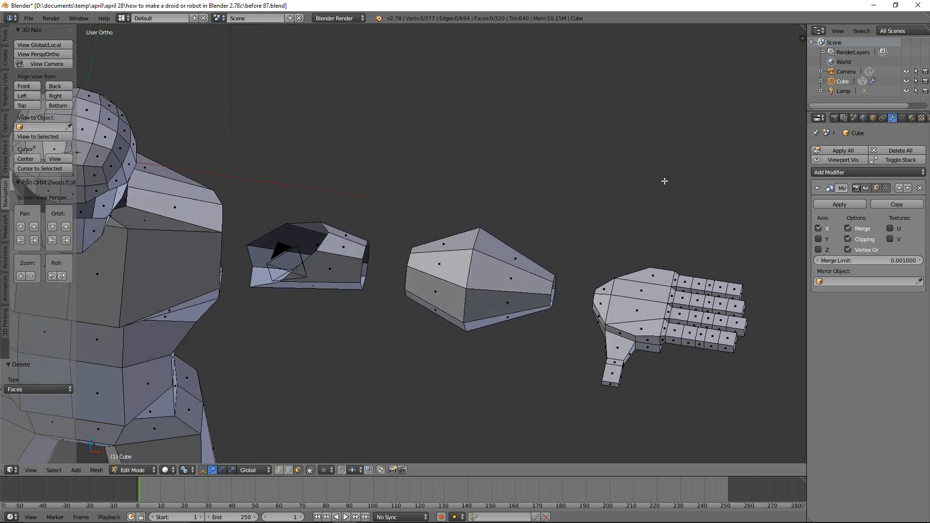
pyautogui.click(656, 42)
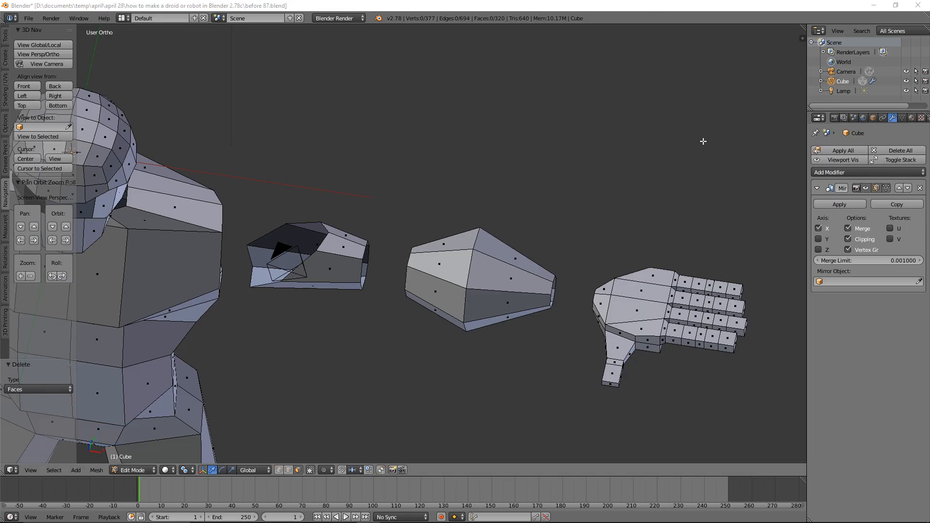
# Step: Select the two joint face loops on each of the four fingers and delete their faces to separate the finger segments
pyautogui.keyDown('shift'); pyautogui.moveTo(729, 197); pyautogui.dragTo(562, 134, button='middle'); pyautogui.keyUp('shift')
pyautogui.keyDown('ctrl'); pyautogui.moveTo(629, 191); pyautogui.dragTo(618, 154, button='middle'); pyautogui.keyUp('ctrl')
pyautogui.press('alt')
pyautogui.keyDown('alt'); pyautogui.click(670, 320); pyautogui.keyUp('alt')
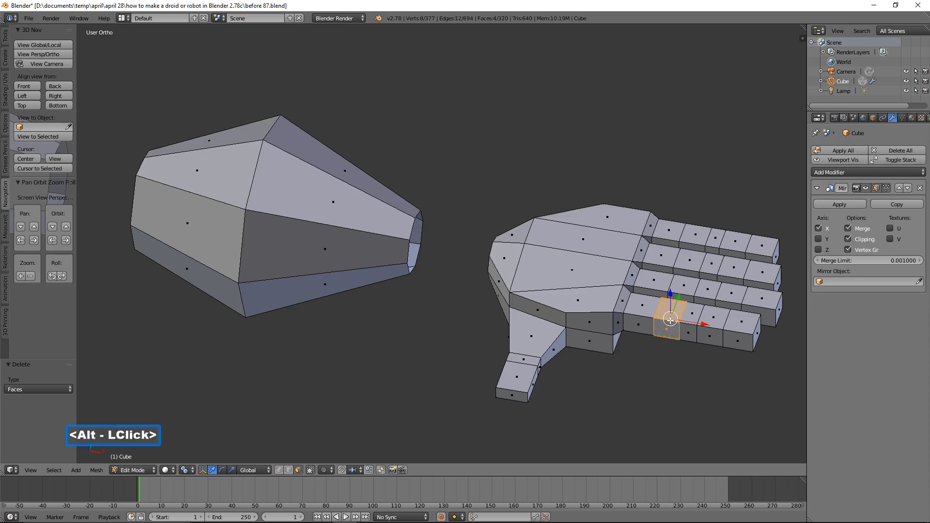
pyautogui.keyDown('alt'); pyautogui.keyDown('shift'); pyautogui.click(715, 330); pyautogui.keyUp('shift'); pyautogui.keyUp('alt')
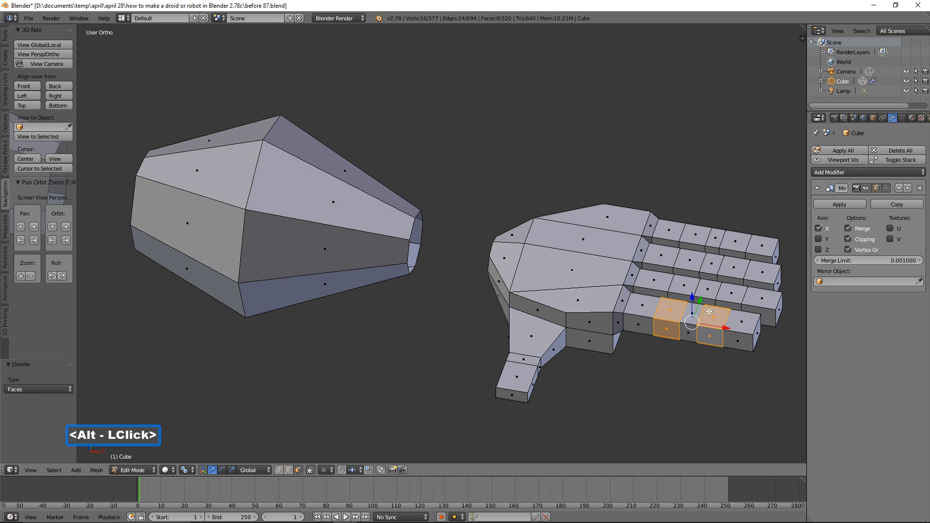
pyautogui.keyDown('alt'); pyautogui.keyDown('shift'); pyautogui.click(678, 290); pyautogui.keyUp('shift'); pyautogui.keyUp('alt')
pyautogui.keyDown('alt'); pyautogui.keyDown('shift'); pyautogui.click(731, 300); pyautogui.keyUp('shift'); pyautogui.keyUp('alt')
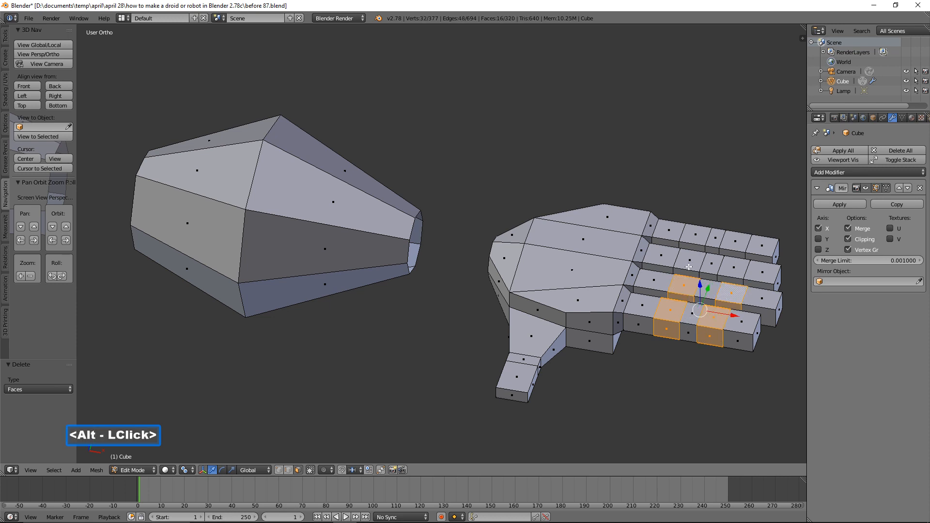
pyautogui.keyDown('alt'); pyautogui.keyDown('shift'); pyautogui.click(715, 277); pyautogui.keyUp('shift'); pyautogui.keyUp('alt')
pyautogui.keyDown('alt'); pyautogui.keyDown('shift'); pyautogui.click(736, 280); pyautogui.keyUp('shift'); pyautogui.keyUp('alt')
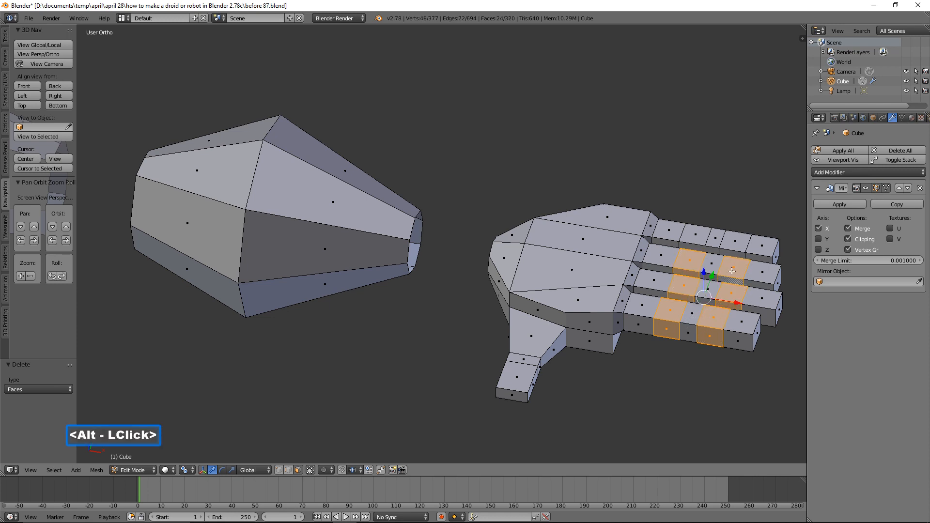
pyautogui.keyDown('alt'); pyautogui.keyDown('shift'); pyautogui.click(694, 244); pyautogui.keyUp('shift'); pyautogui.keyUp('alt')
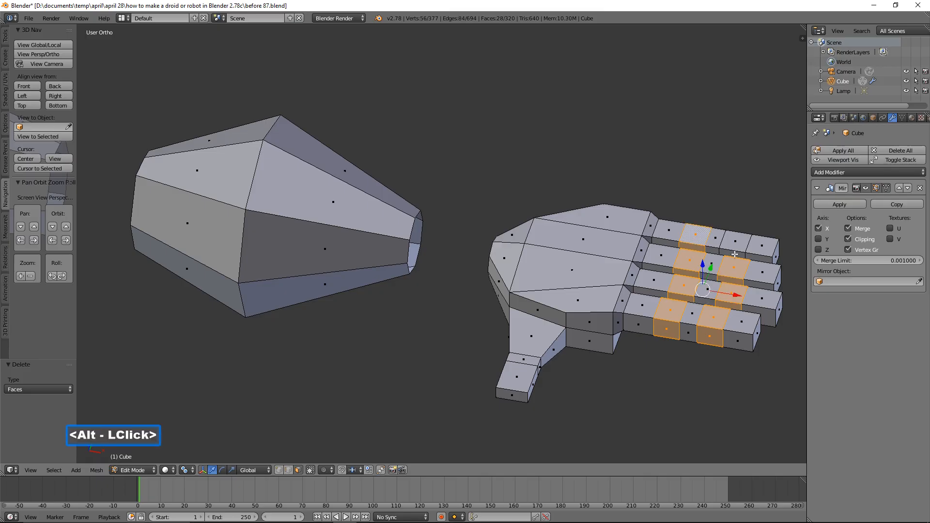
pyautogui.keyDown('alt'); pyautogui.keyDown('shift'); pyautogui.click(735, 251); pyautogui.keyUp('shift'); pyautogui.keyUp('alt')
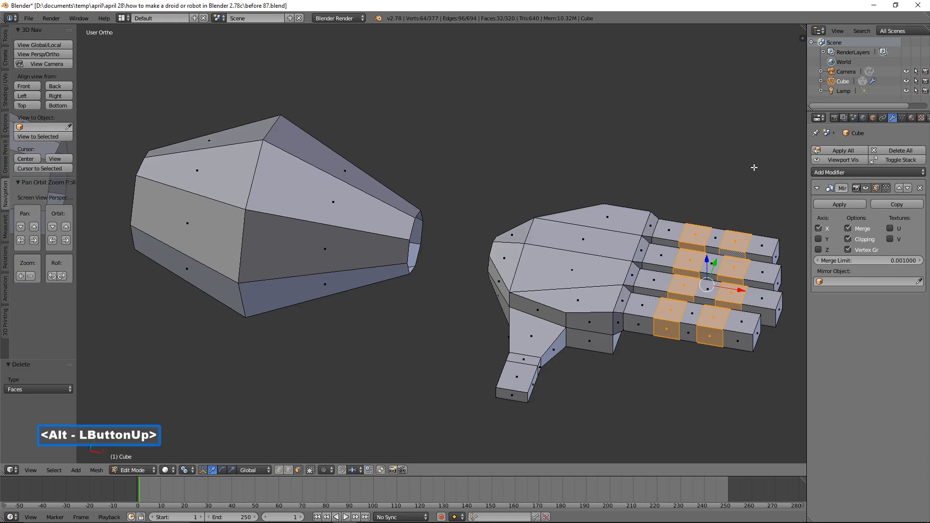
pyautogui.press('x')
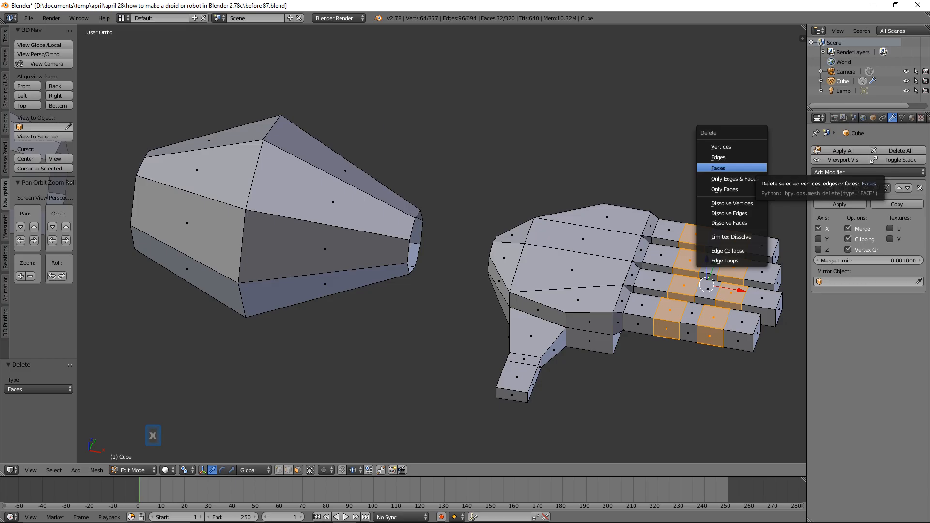
pyautogui.click(719, 168)
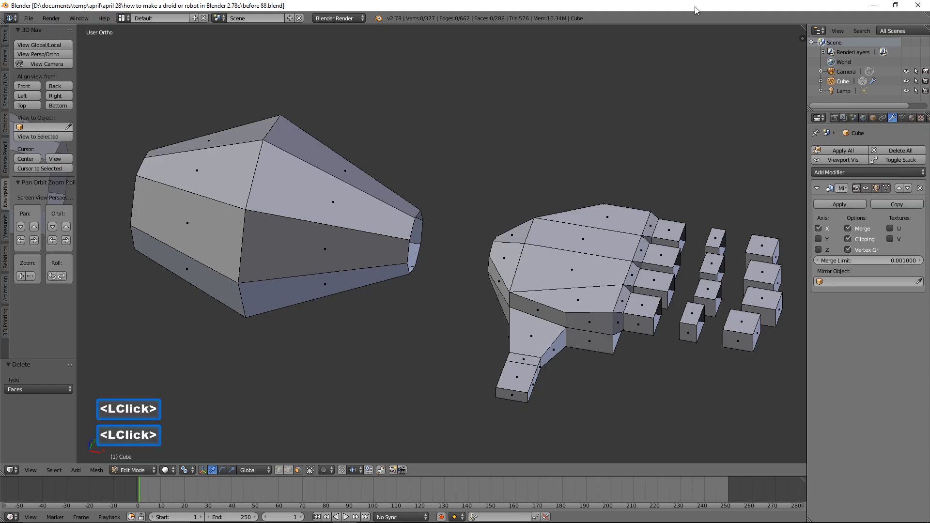
# Step: Add one centred loop cut across the base segment of the thumb and clear the selection
pyautogui.moveTo(655, 144); pyautogui.dragTo(654, 159, button='middle')
pyautogui.press('ctrl')
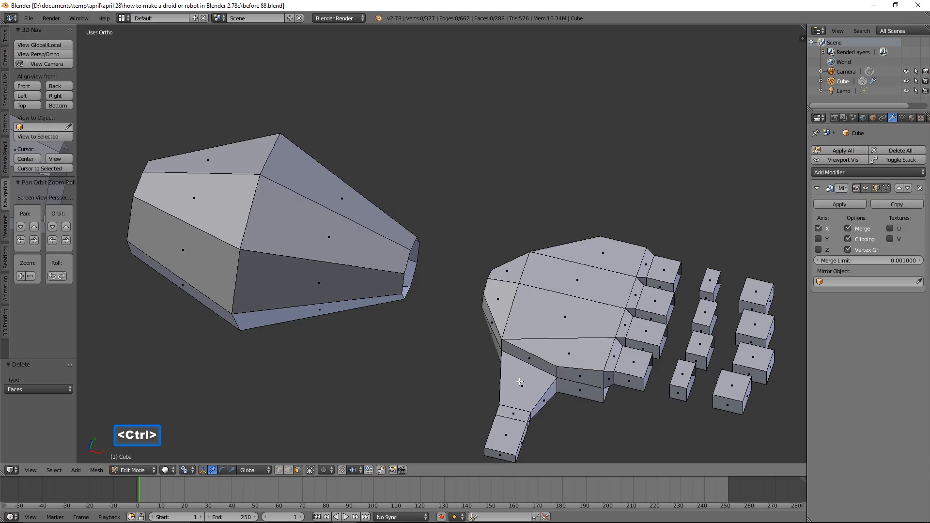
pyautogui.hotkey('ctrl', 'r')
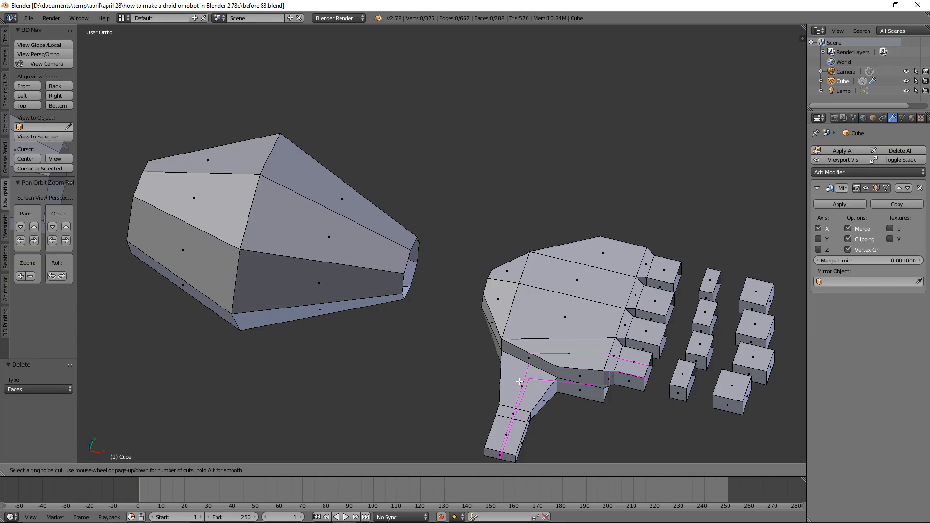
pyautogui.click(540, 398)
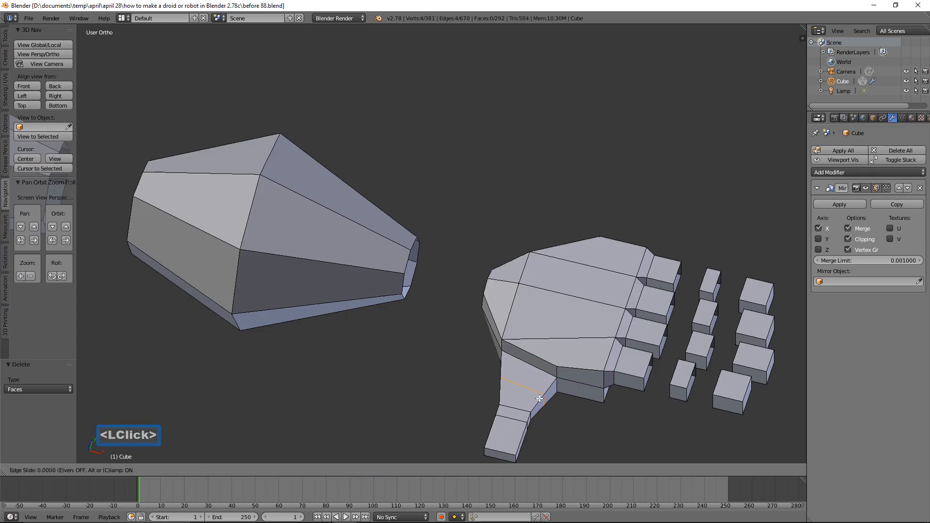
pyautogui.click(539, 399)
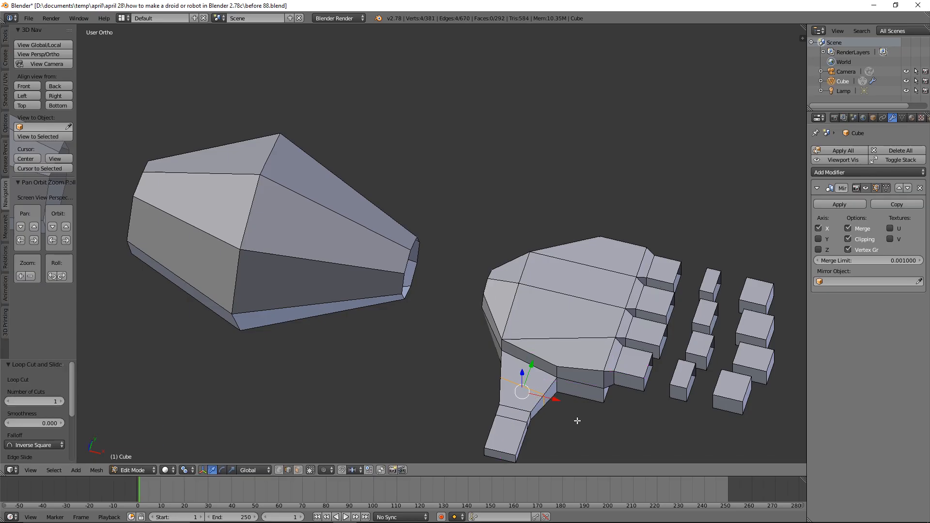
pyautogui.press('a')
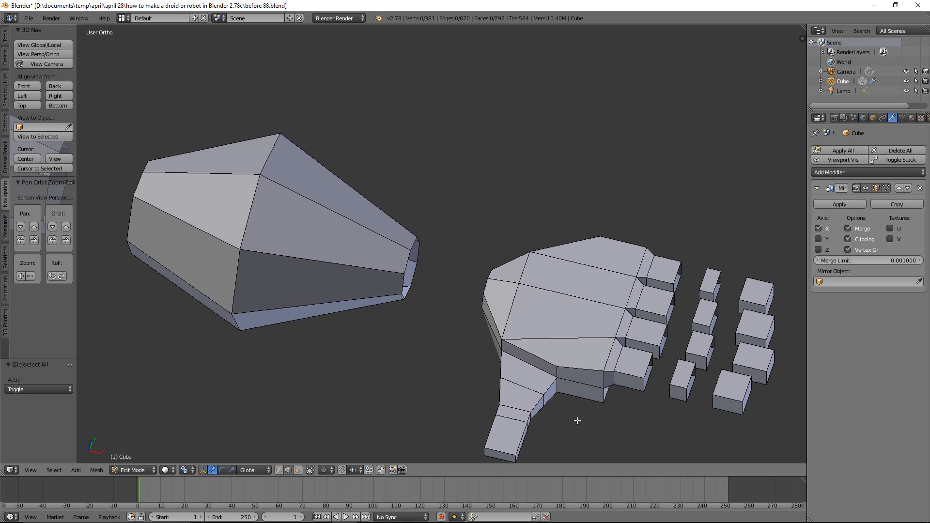
# Step: In face select mode, delete the thumb's face loop next to the palm and the narrow loop at its joint
pyautogui.click(300, 472)
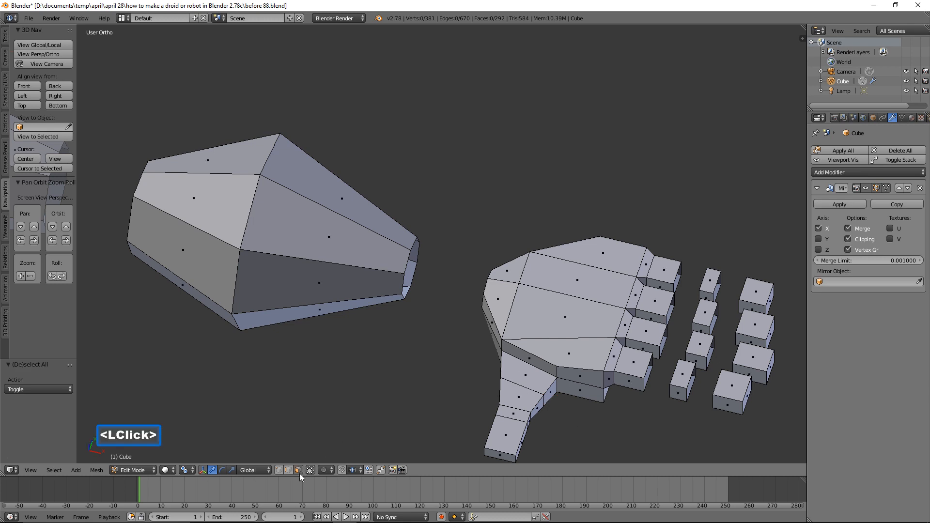
pyautogui.keyDown('alt'); pyautogui.click(548, 389); pyautogui.keyUp('alt')
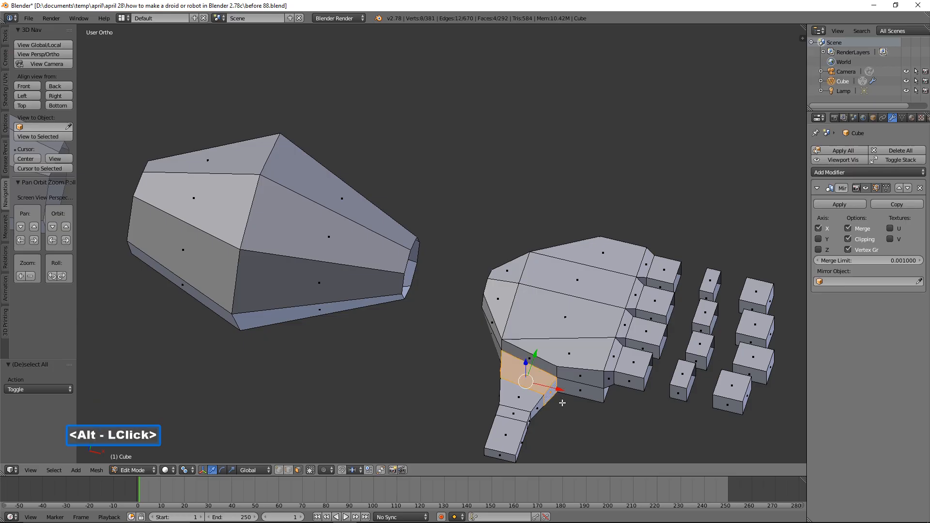
pyautogui.press('x')
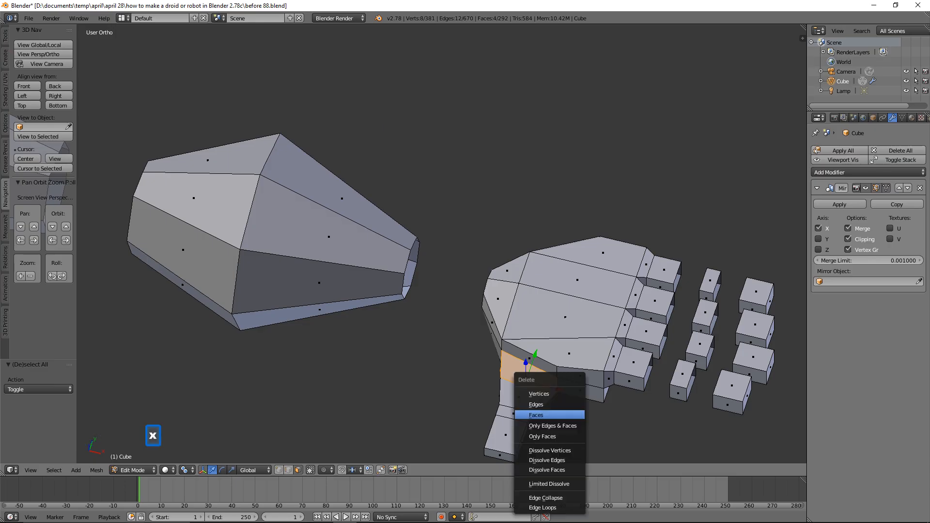
pyautogui.click(572, 415)
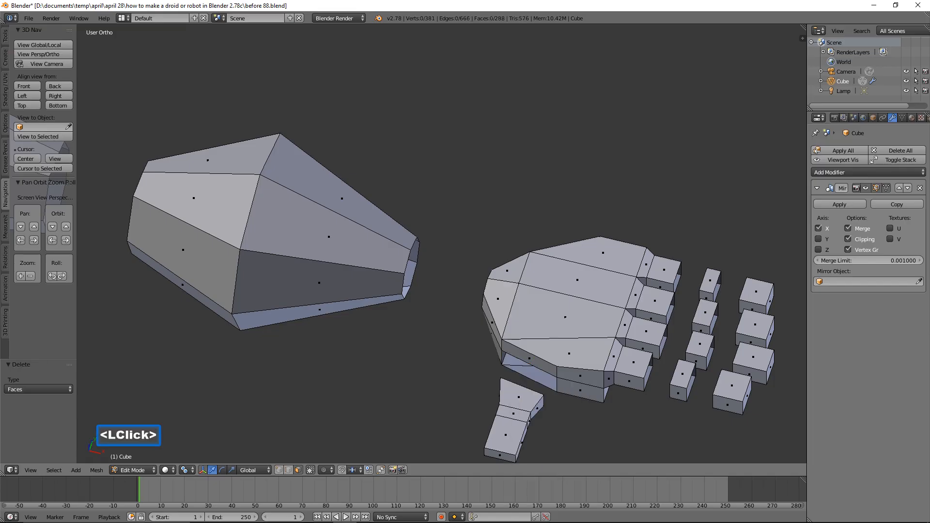
pyautogui.keyDown('alt'); pyautogui.click(528, 415); pyautogui.keyUp('alt')
pyautogui.press('x')
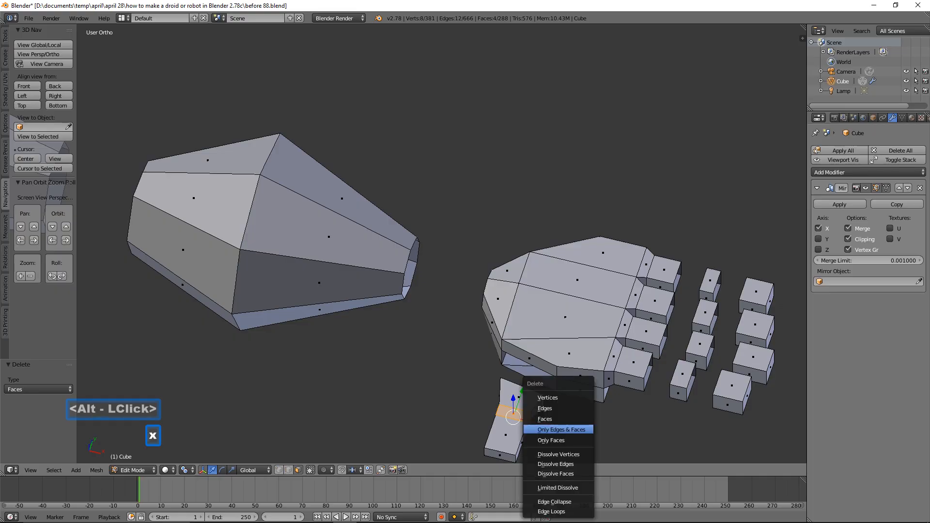
pyautogui.click(583, 420)
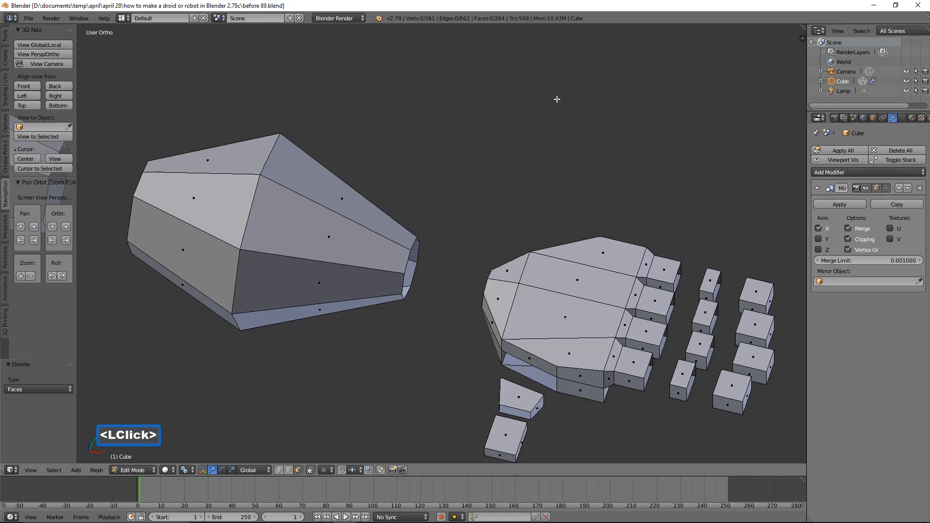
# Step: Delete the faces of the two abdomen loops between the chest and the pelvis, and save the file as before 90
pyautogui.keyDown('ctrl'); pyautogui.moveTo(554, 98); pyautogui.dragTo(486, 170, button='middle'); pyautogui.keyUp('ctrl')
pyautogui.keyDown('shift'); pyautogui.moveTo(317, 253); pyautogui.dragTo(553, 218, button='middle'); pyautogui.keyUp('shift')
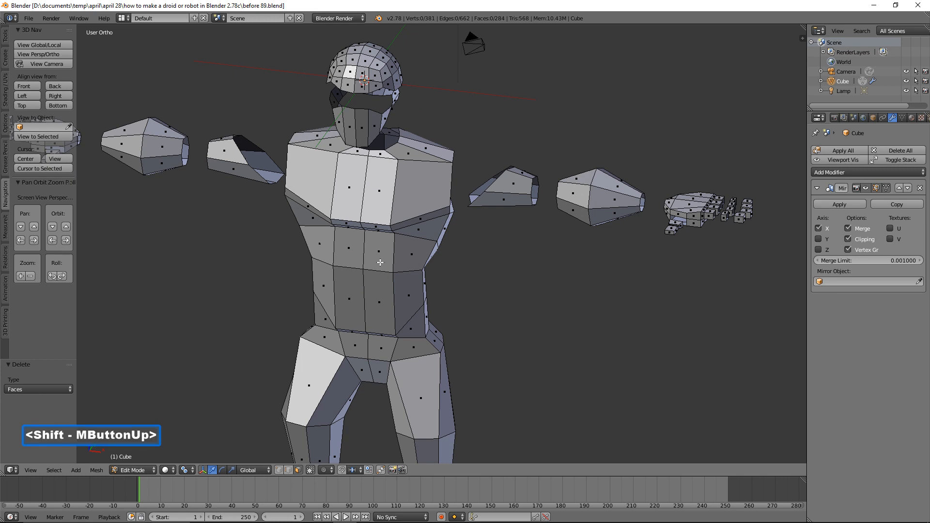
pyautogui.keyDown('alt'); pyautogui.click(393, 253); pyautogui.keyUp('alt')
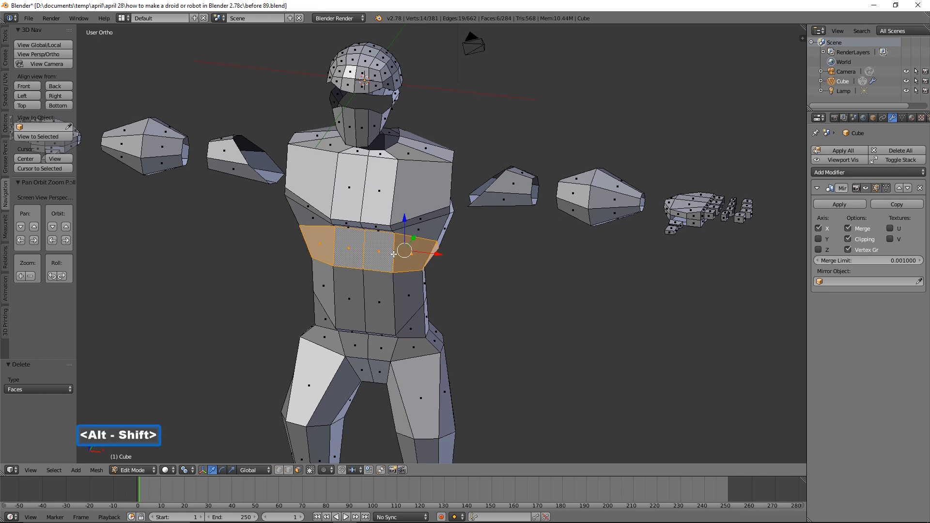
pyautogui.keyDown('alt'); pyautogui.keyDown('shift'); pyautogui.click(393, 299); pyautogui.keyUp('shift'); pyautogui.keyUp('alt')
pyautogui.moveTo(419, 295); pyautogui.dragTo(499, 290, button='middle')
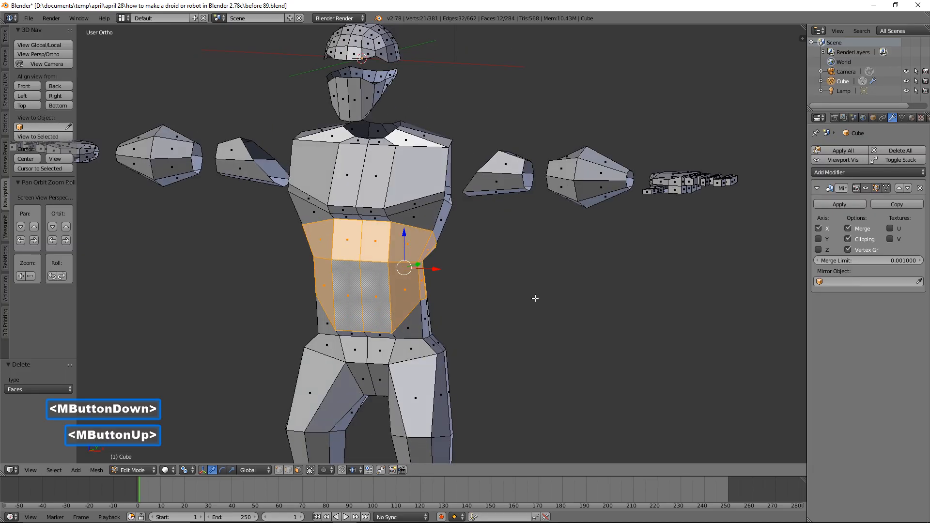
pyautogui.press('x')
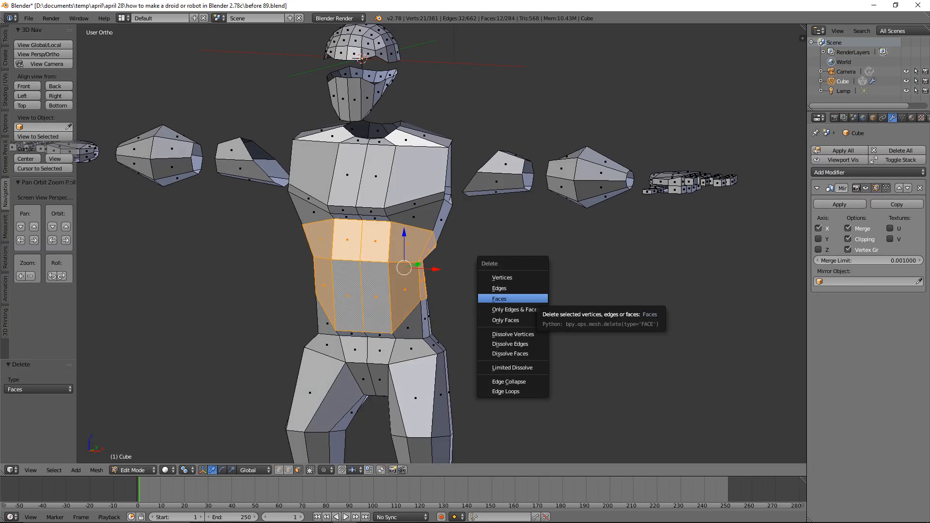
pyautogui.click(500, 298)
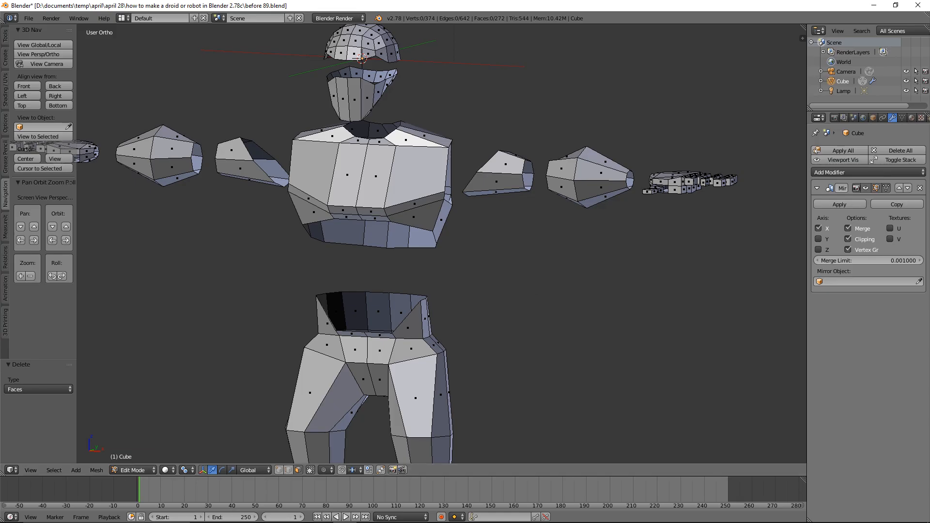
pyautogui.click(649, 25)
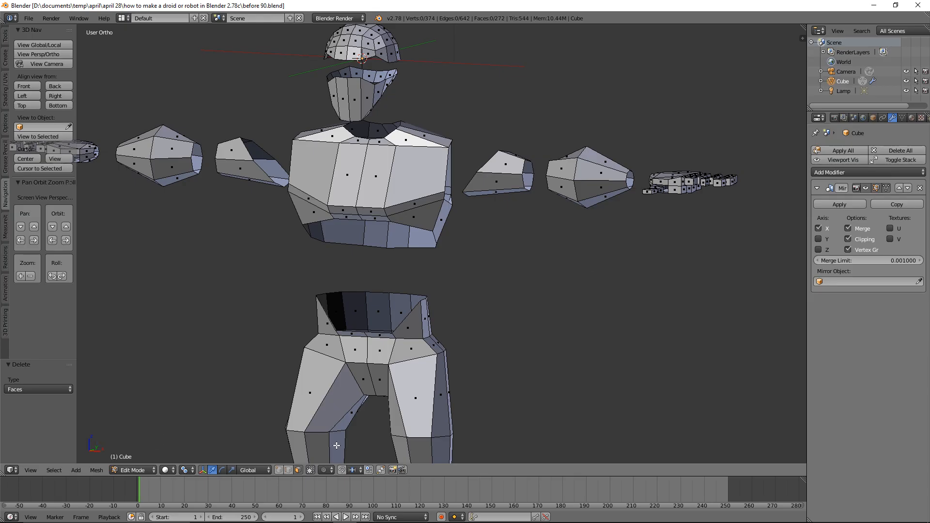
# Step: Select the face loop around the upper thigh, just below the pelvis, and delete its faces
pyautogui.keyDown('alt'); pyautogui.click(434, 403); pyautogui.keyUp('alt')
pyautogui.press('x')
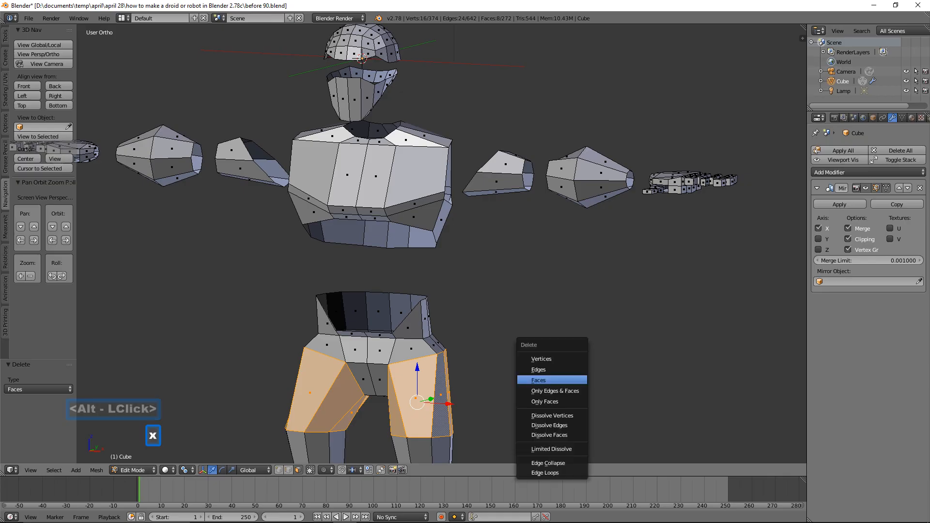
pyautogui.click(574, 380)
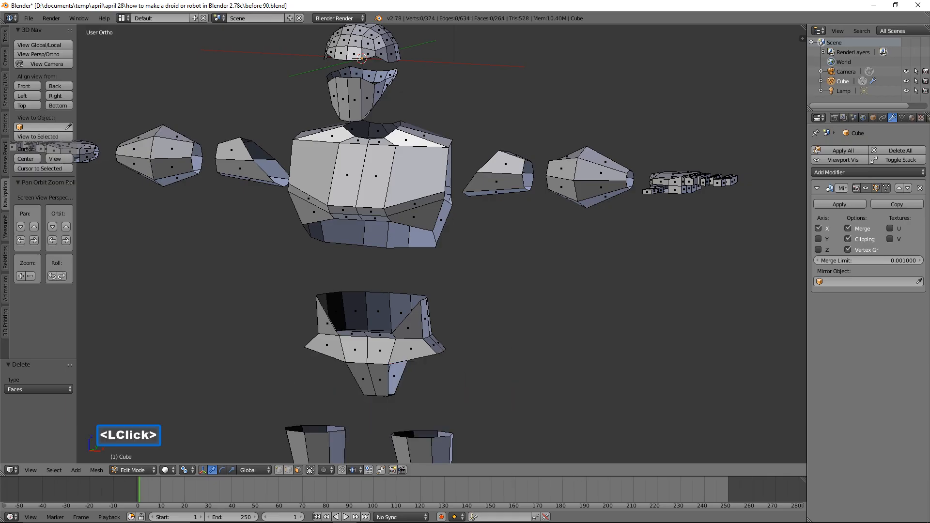
# Step: Delete the faces of the narrow loop around the knee to separate the thigh from the lower leg
pyautogui.keyDown('shift'); pyautogui.moveTo(577, 410); pyautogui.dragTo(573, 407, button='middle'); pyautogui.keyUp('shift')
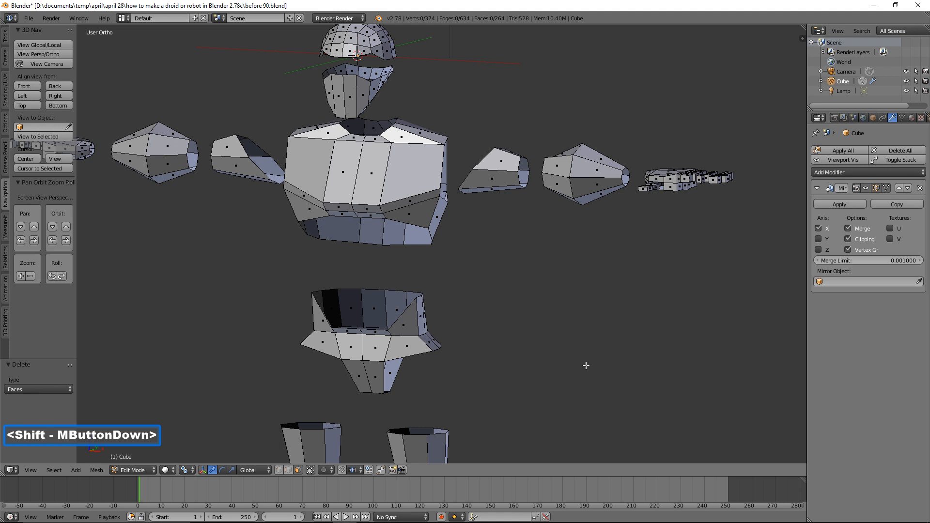
pyautogui.keyDown('shift'); pyautogui.moveTo(599, 320); pyautogui.dragTo(579, 315, button='middle'); pyautogui.keyUp('shift')
pyautogui.press('alt')
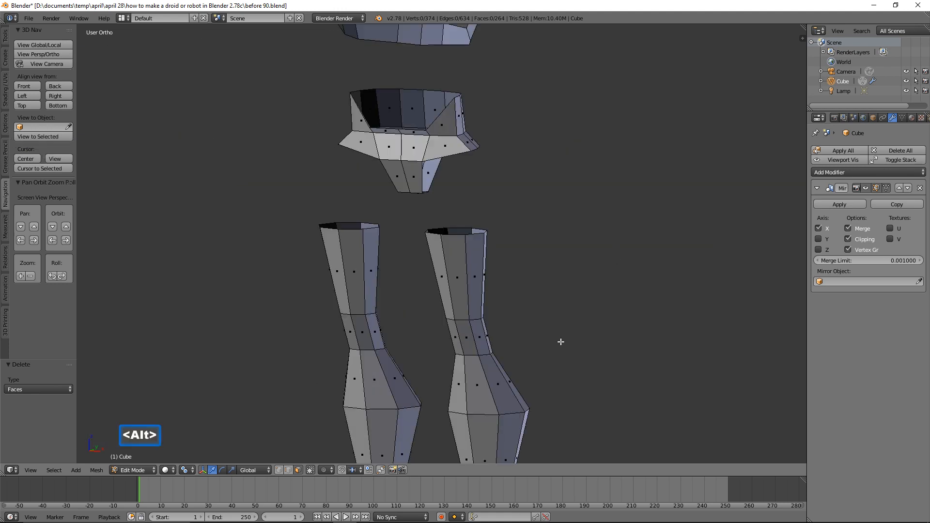
pyautogui.keyDown('alt'); pyautogui.click(471, 333); pyautogui.keyUp('alt')
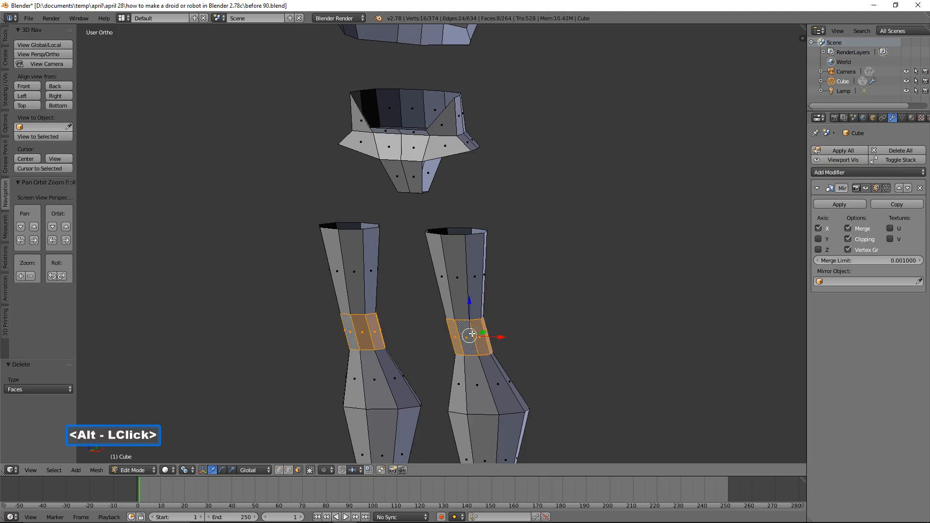
pyautogui.press('x')
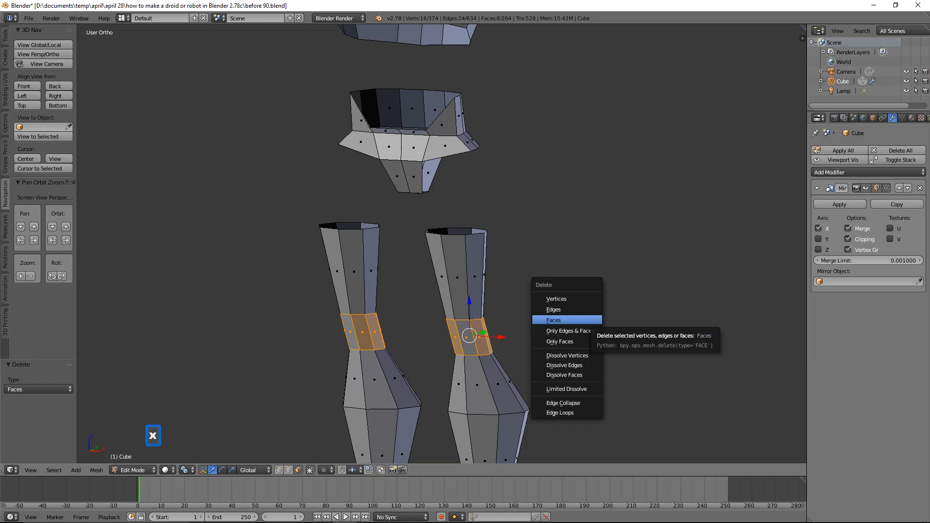
pyautogui.click(589, 320)
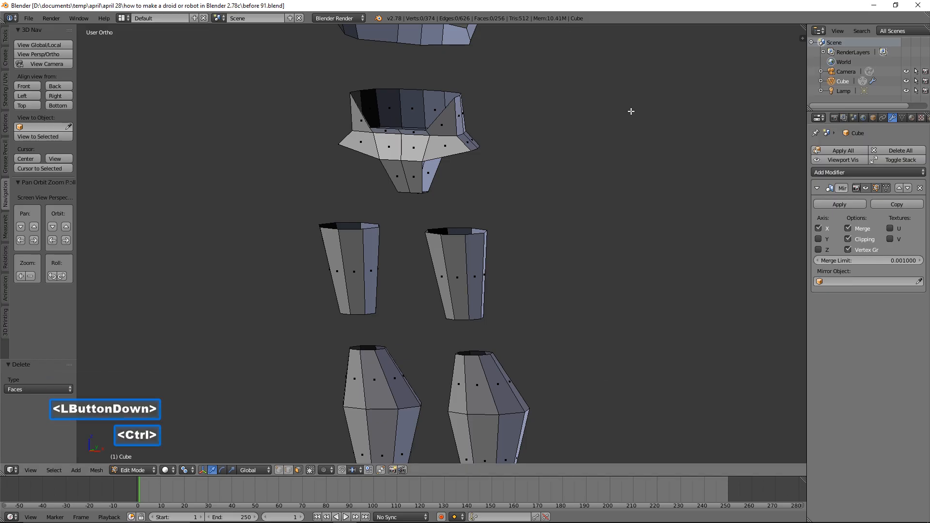
# Step: Delete the faces of the loop around the ankle, between shin and foot, and save the file as before 93
pyautogui.keyDown('ctrl'); pyautogui.moveTo(631, 111); pyautogui.dragTo(631, 133); pyautogui.keyUp('ctrl')
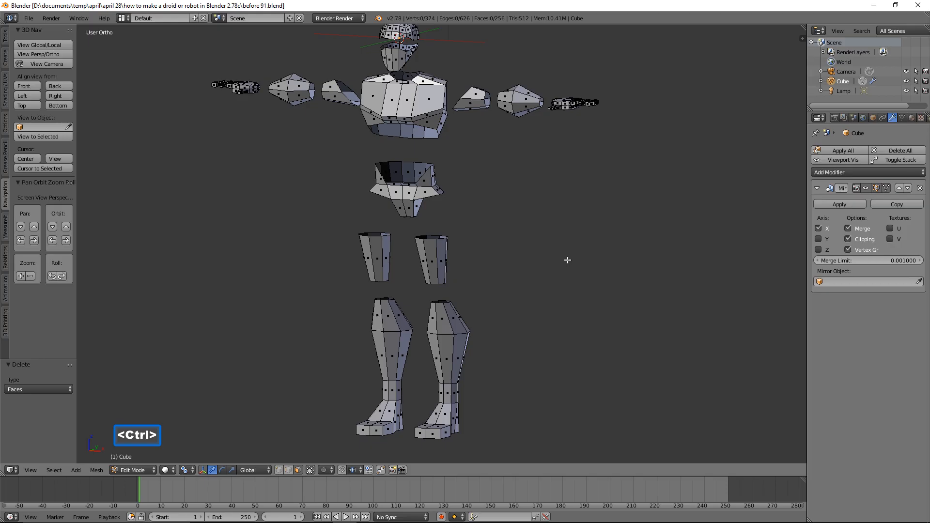
pyautogui.press('alt')
pyautogui.keyDown('alt'); pyautogui.click(444, 394); pyautogui.keyUp('alt')
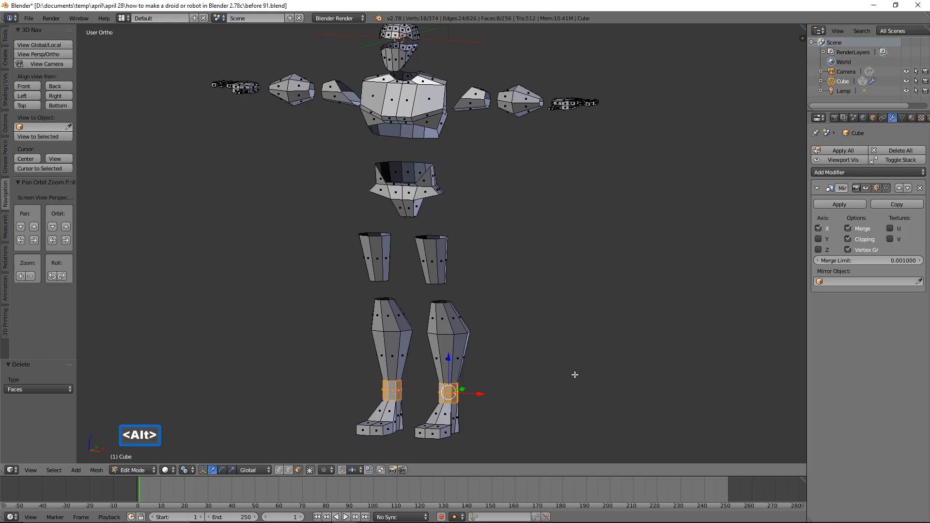
pyautogui.press('x')
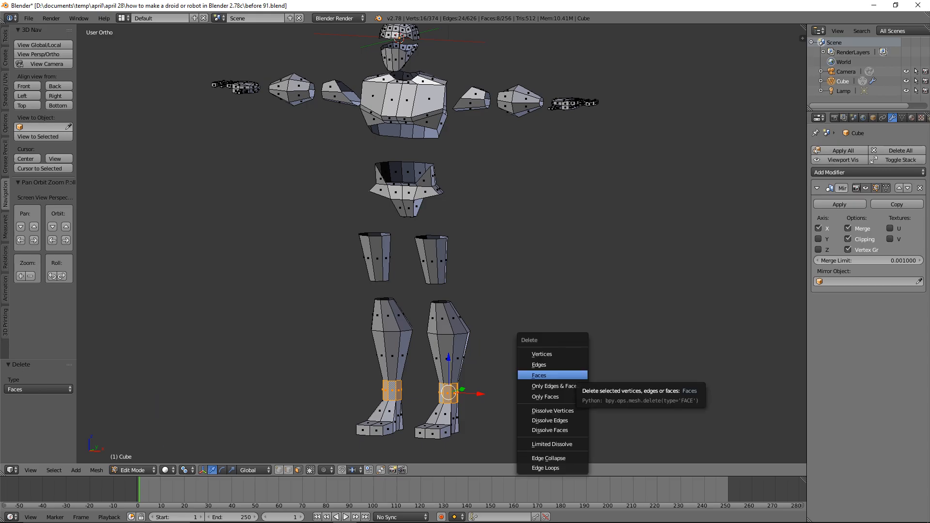
pyautogui.click(574, 376)
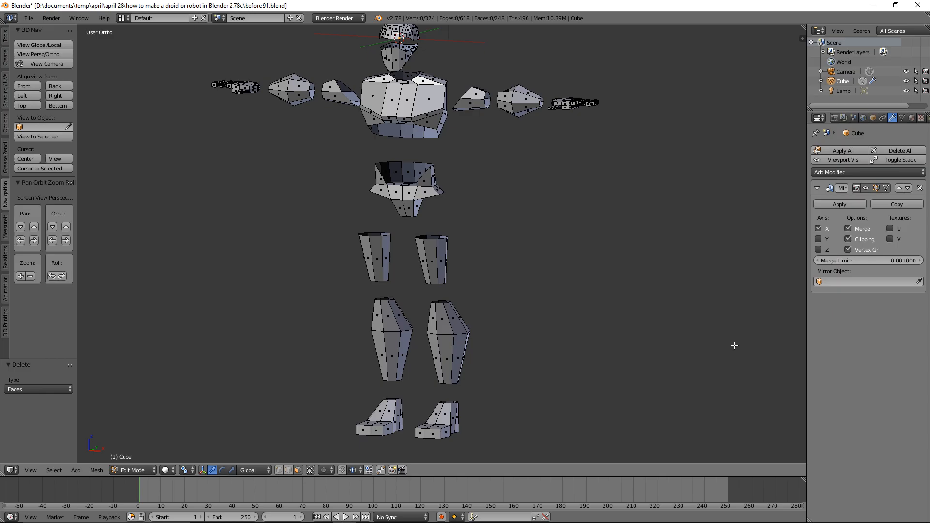
pyautogui.hotkey('ctrl', 'alt', 's')
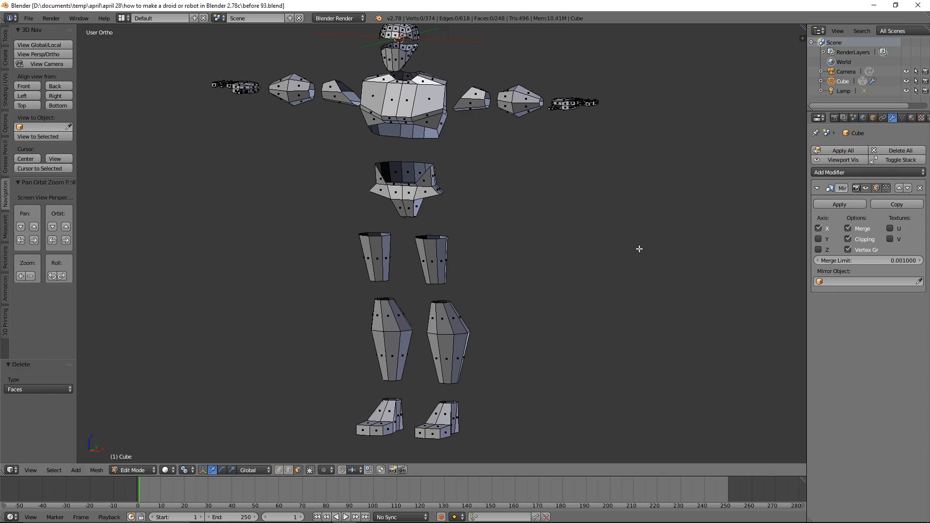
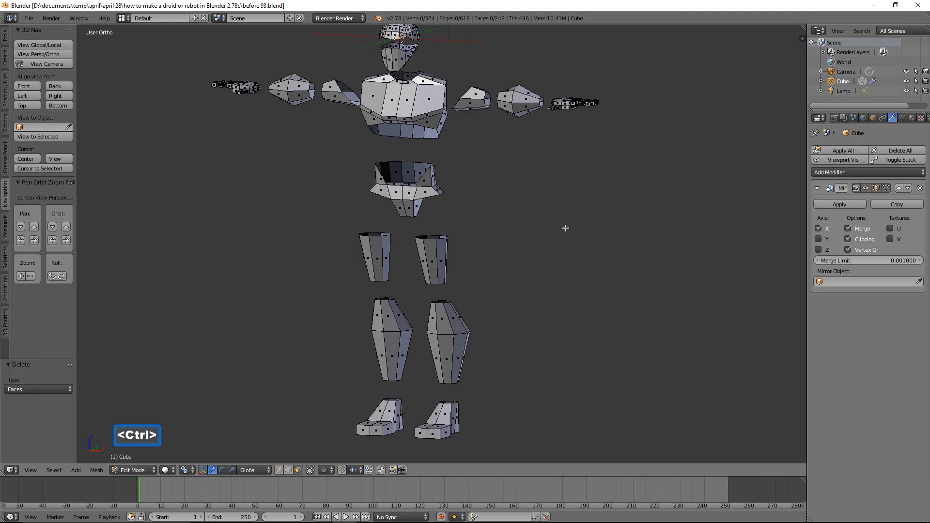
# Step: Place the 3D cursor in the empty space beside the body at hip height and add a cube there
pyautogui.keyDown('ctrl'); pyautogui.moveTo(565, 224); pyautogui.dragTo(565, 235, button='middle'); pyautogui.keyUp('ctrl')
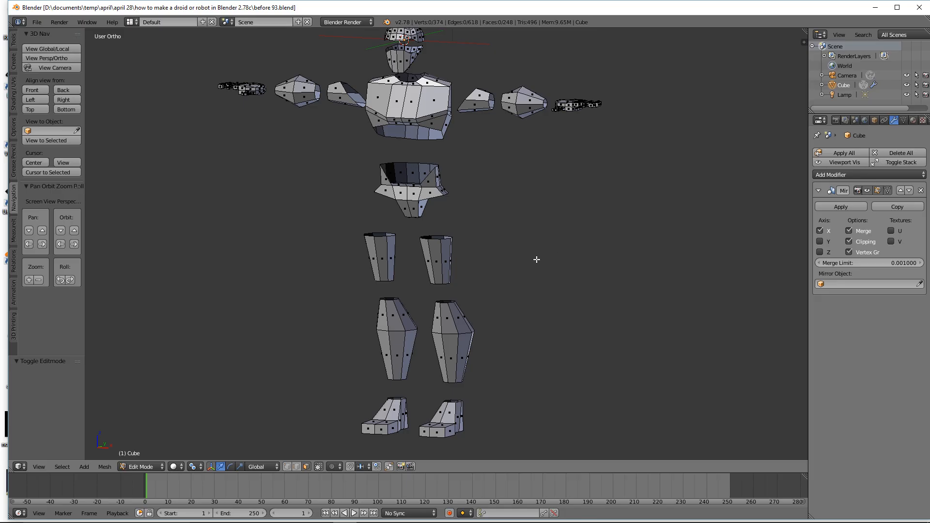
pyautogui.moveTo(573, 218); pyautogui.dragTo(598, 214, button='middle')
pyautogui.click(655, 186)
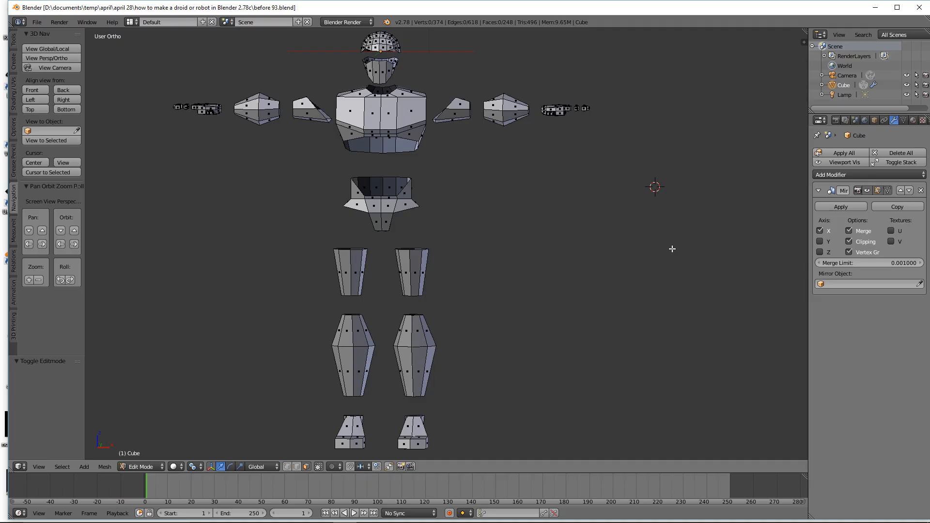
pyautogui.hotkey('shift', 'a')
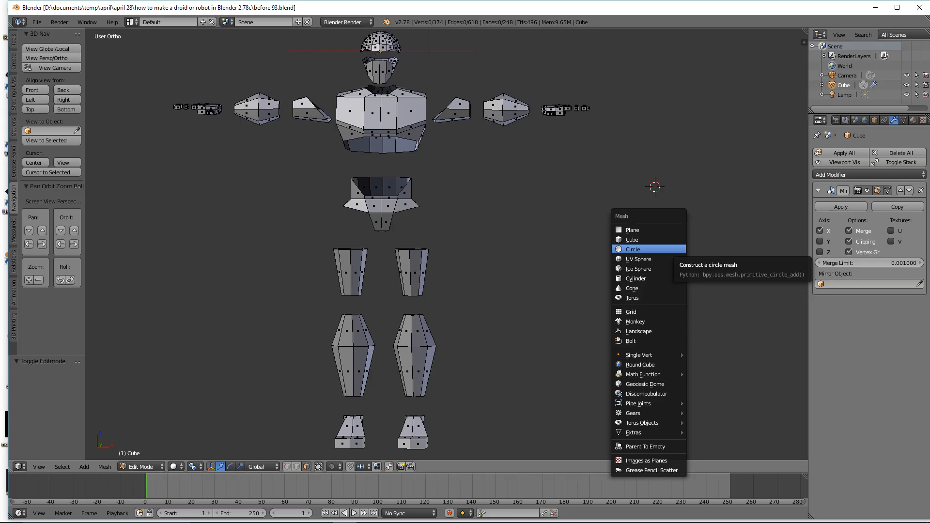
pyautogui.click(674, 240)
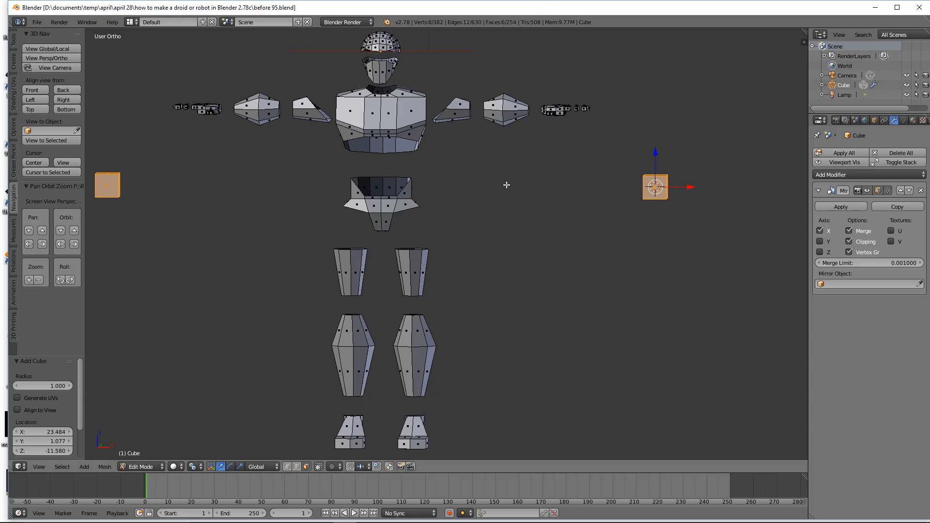
# Step: Duplicate the cube and move the copy about -16.7 along X and 2.9 along Z, below the upper arm
pyautogui.hotkey('shift', 'd')
pyautogui.rightClick(675, 209)
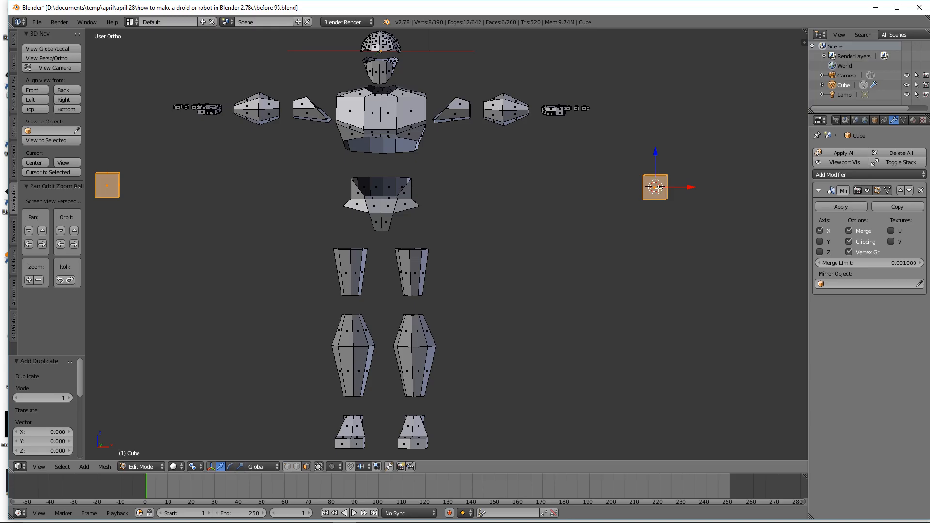
pyautogui.press('g')
pyautogui.press('x')
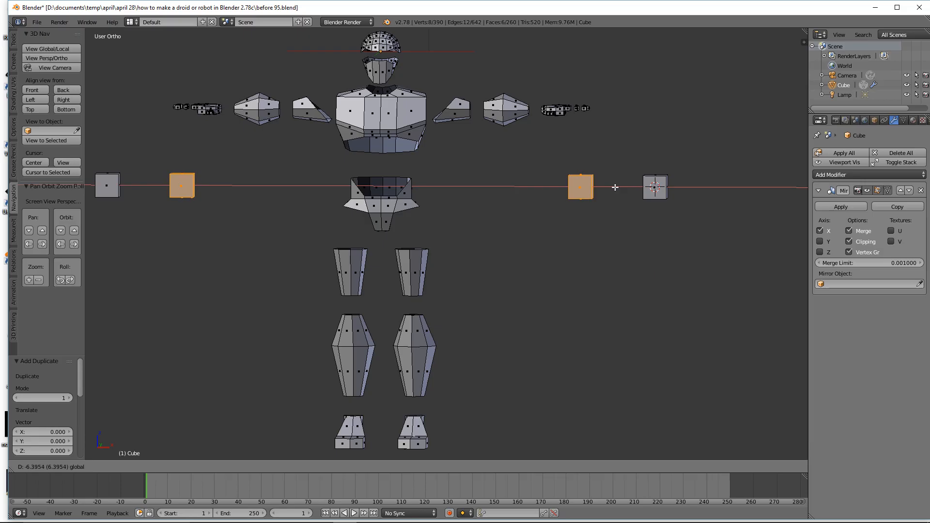
pyautogui.click(493, 179)
pyautogui.press('g')
pyautogui.press('z')
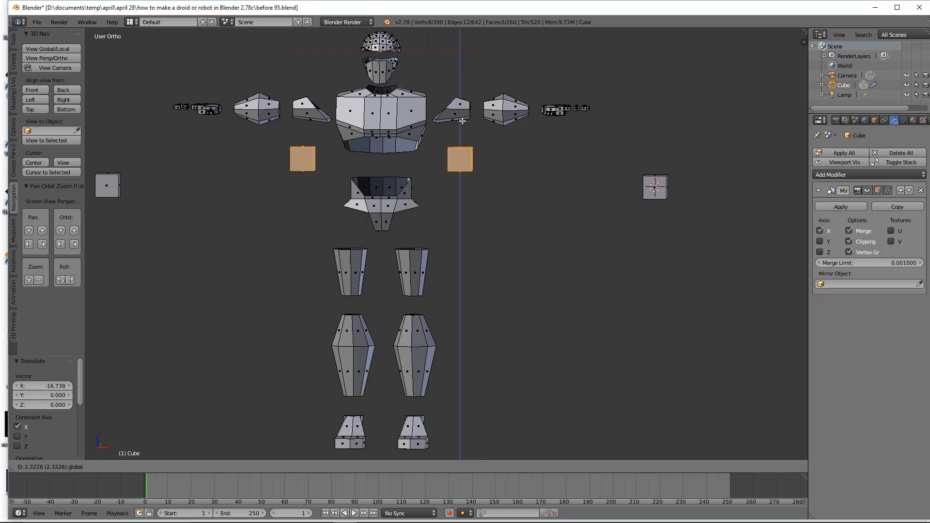
pyautogui.click(461, 115)
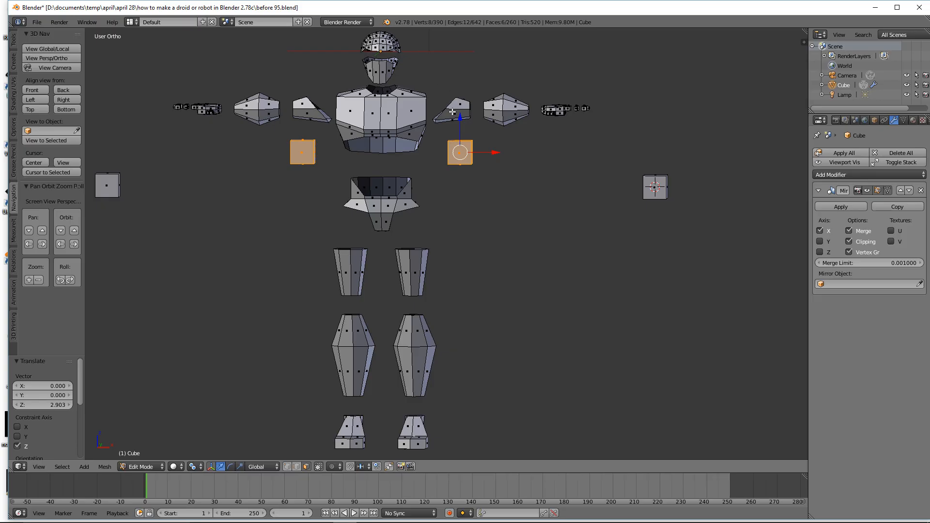
# Step: Set the pivot point for transforming the duplicated cube to Median Point, after trying Individual Origins
pyautogui.scroll(2, 457, 126)
pyautogui.scroll(2, 457, 125)
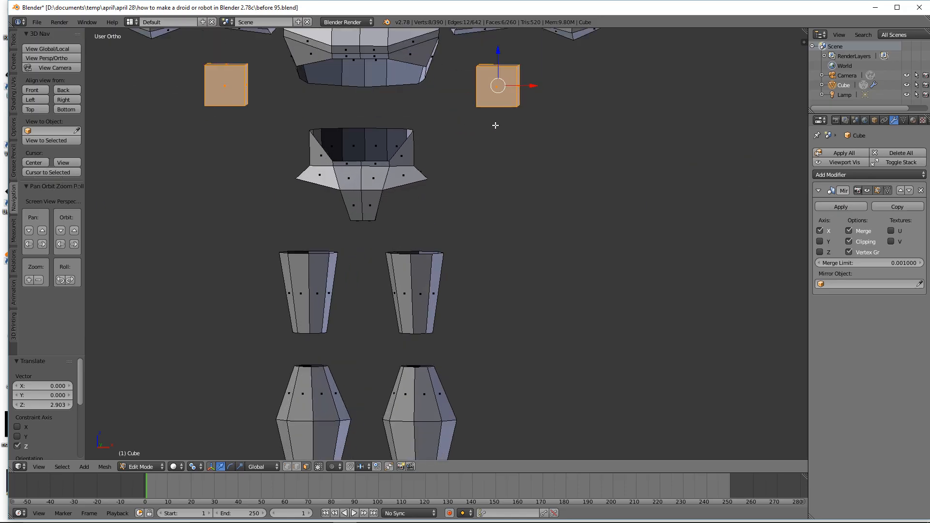
pyautogui.keyDown('shift'); pyautogui.scroll(2, 511, 143); pyautogui.keyUp('shift')
pyautogui.keyDown('shift'); pyautogui.scroll(6, 481, 235); pyautogui.keyUp('shift')
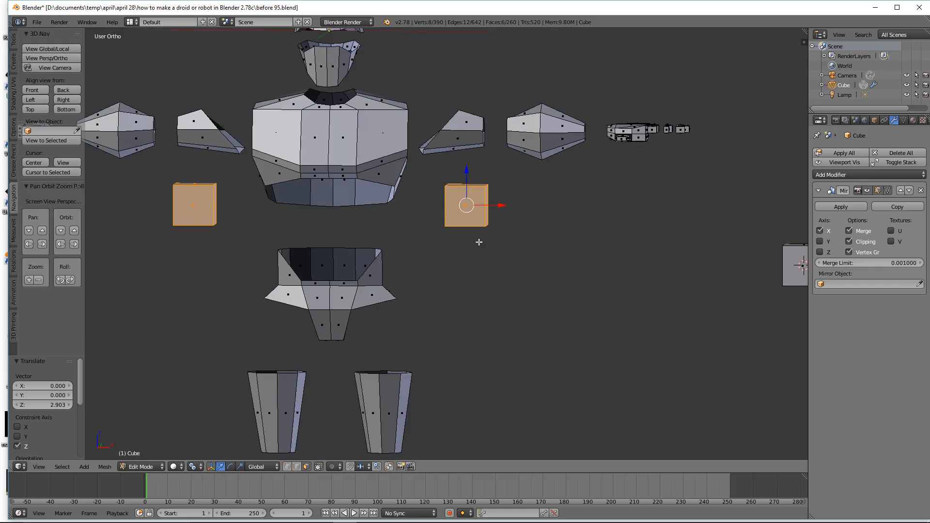
pyautogui.scroll(2, 516, 236)
pyautogui.moveTo(546, 227)
pyautogui.mouseDown(button='middle')
pyautogui.moveTo(526, 233)
pyautogui.moveTo(542, 233)
pyautogui.mouseUp(button='middle')
pyautogui.scroll(1, 542, 235)
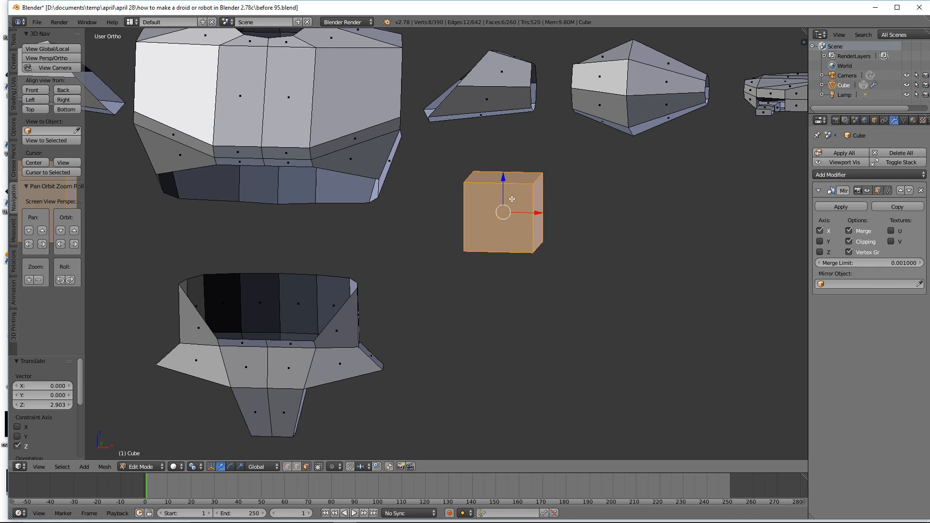
pyautogui.click(200, 467)
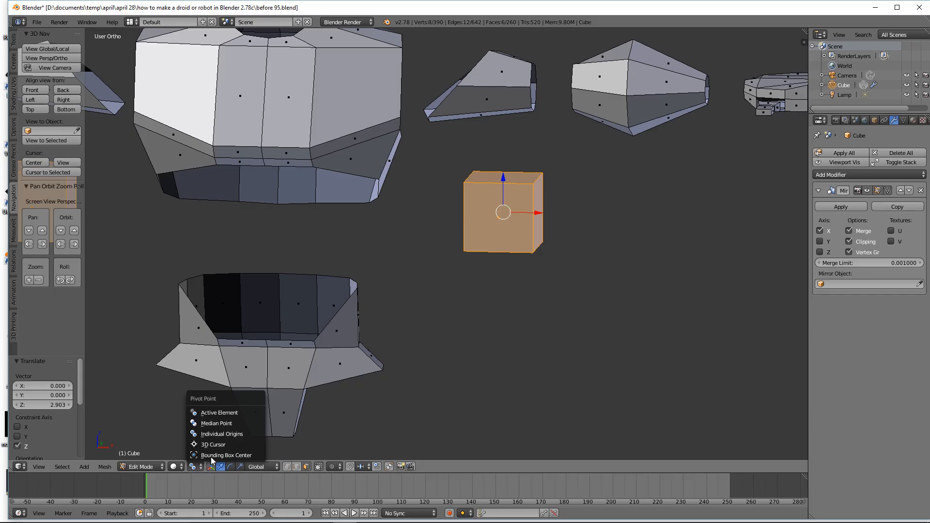
pyautogui.click(239, 438)
pyautogui.click(193, 465)
pyautogui.click(246, 423)
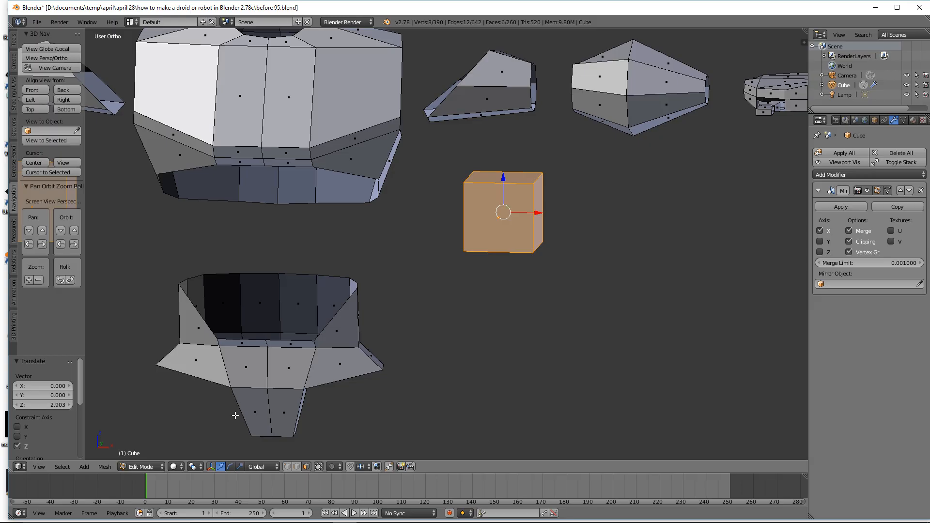
# Step: Switch from Edit Mode to Object Mode and bring the whole separated body into view
pyautogui.click(156, 468)
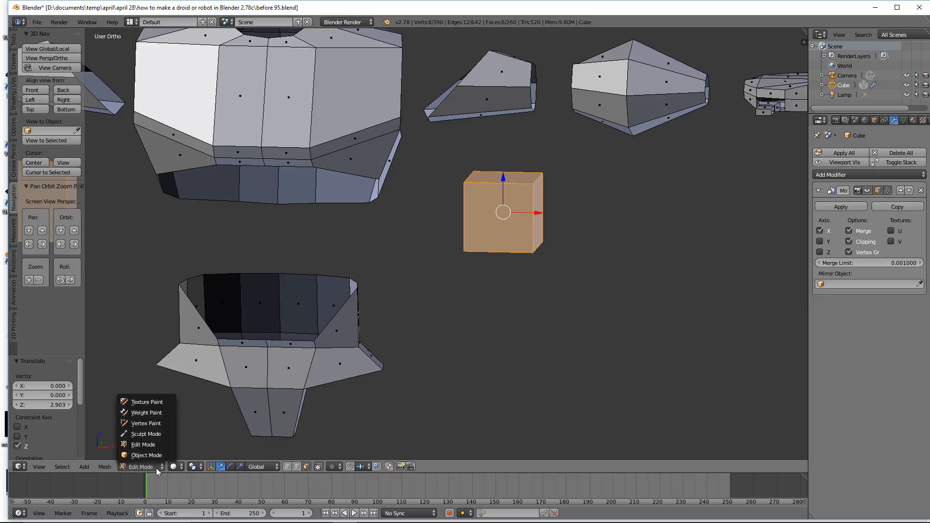
pyautogui.click(167, 454)
pyautogui.scroll(-5, 461, 320)
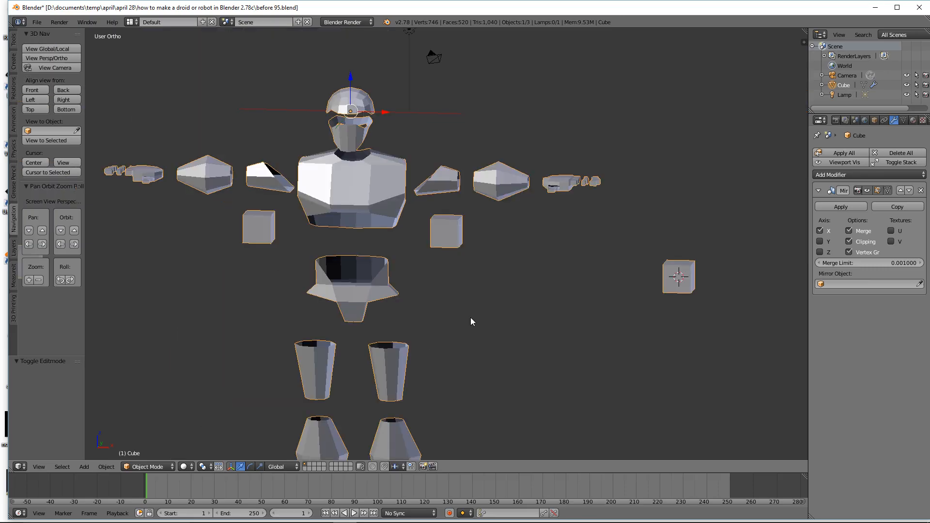
pyautogui.scroll(-4, 471, 321)
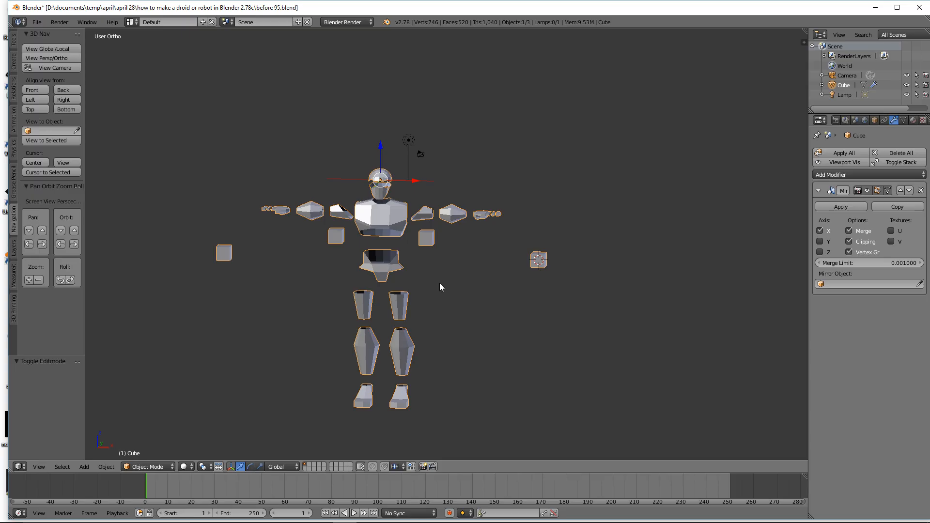
# Step: Duplicate the separated body object in place without offset and move the copy to layer 2 as a backup
pyautogui.hotkey('shift', 'd')
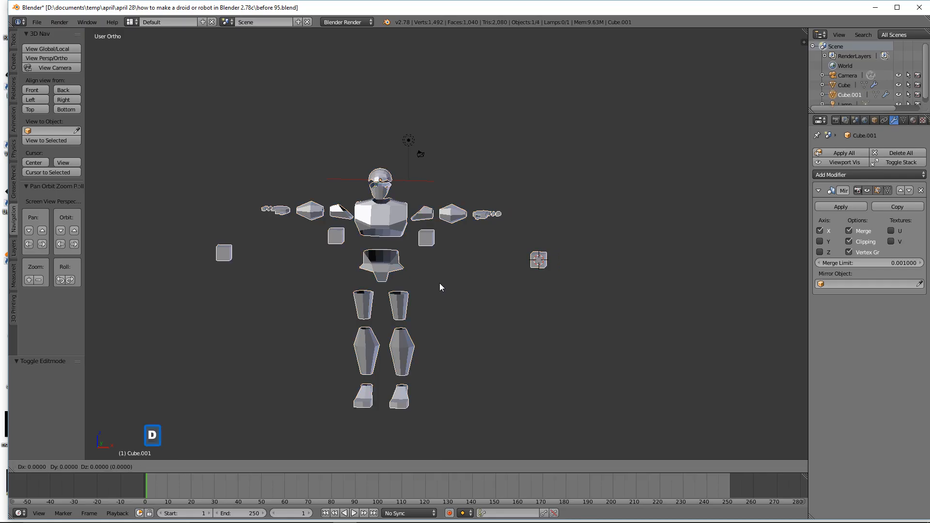
pyautogui.rightClick(469, 293)
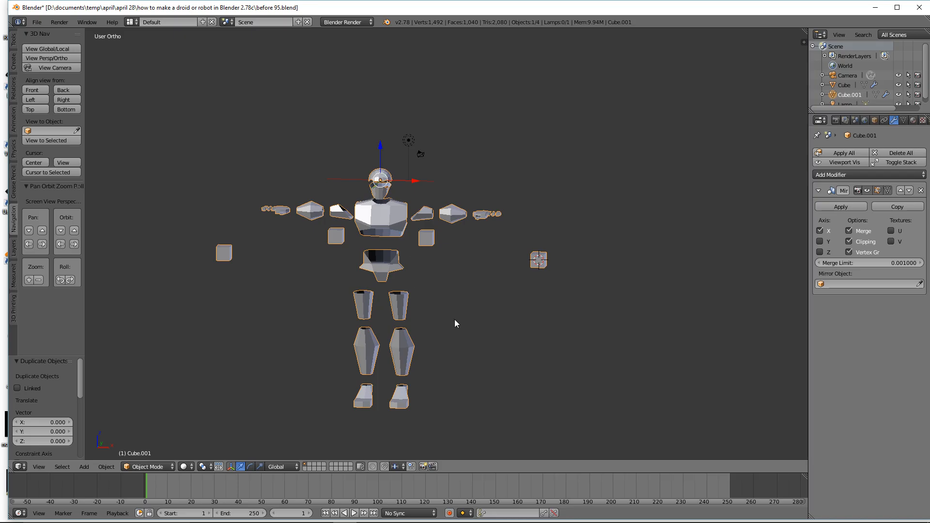
pyautogui.press('m')
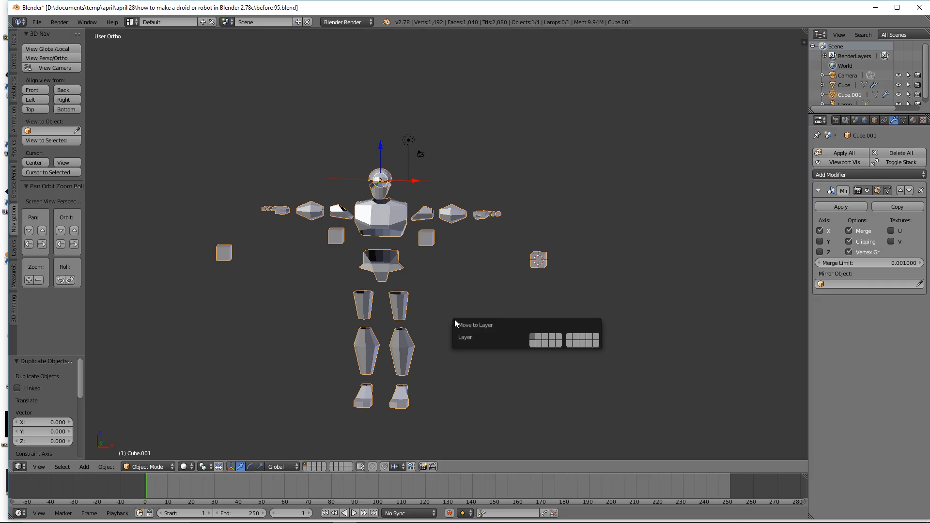
pyautogui.click(541, 338)
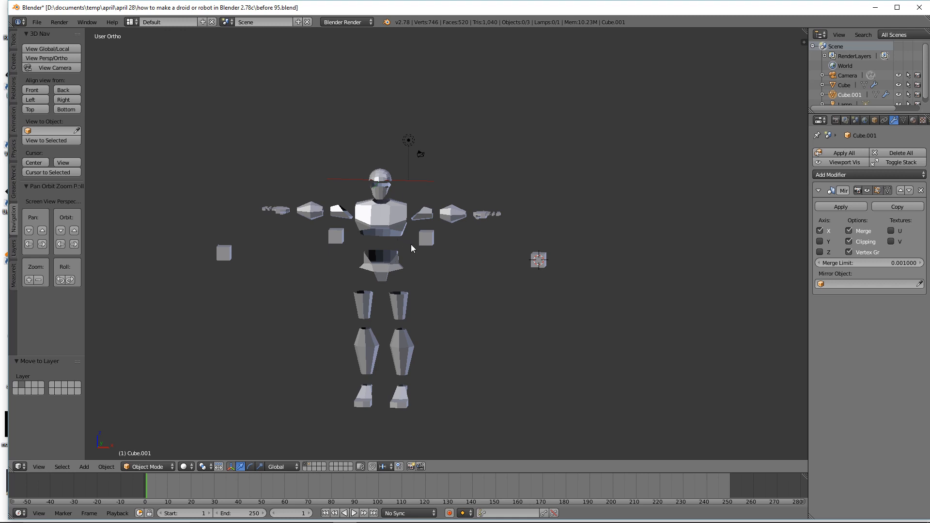
# Step: Select the original body, switch it to Edit Mode, and save the file under the incremented name before 96.blend
pyautogui.rightClick(400, 229)
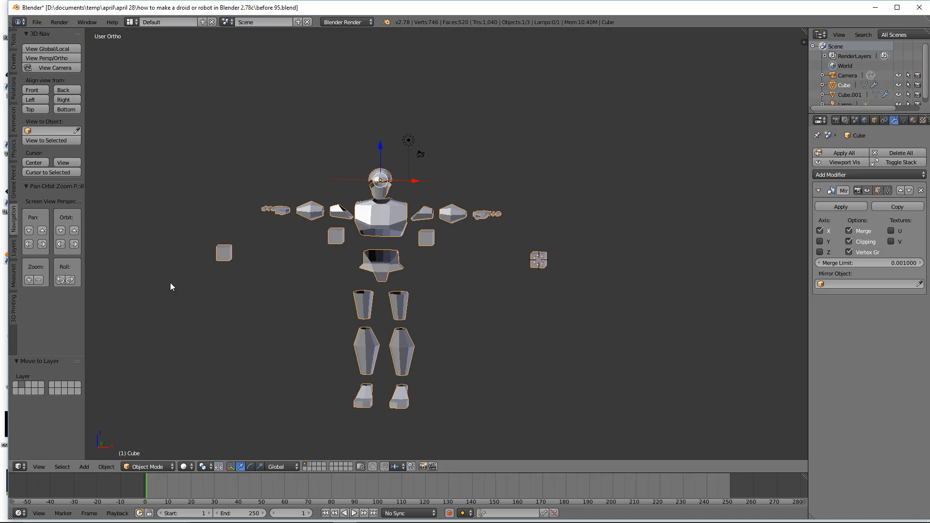
pyautogui.click(174, 469)
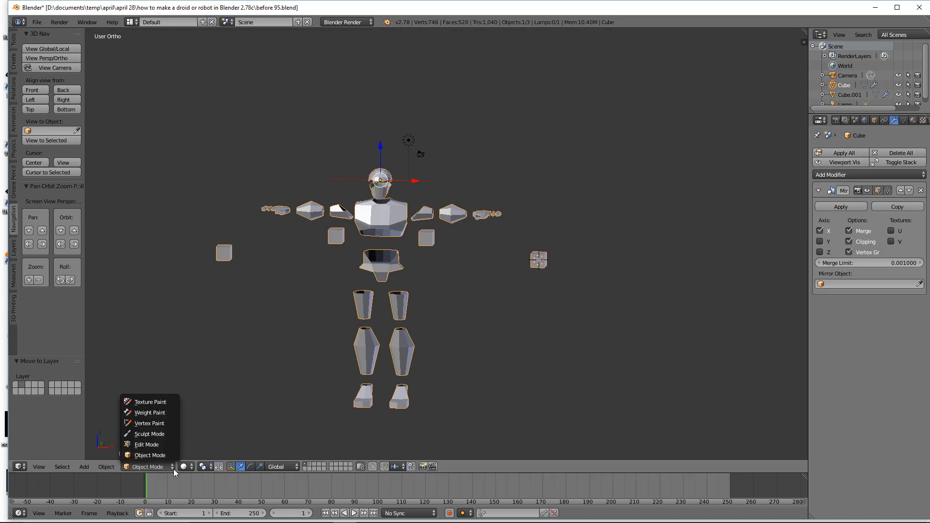
pyautogui.click(176, 445)
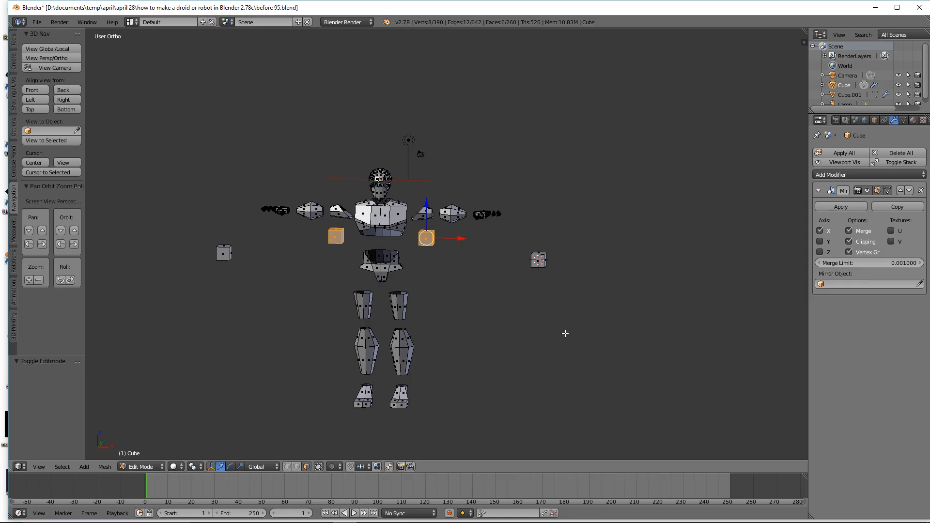
pyautogui.hotkey('ctrl', 'alt', 's')
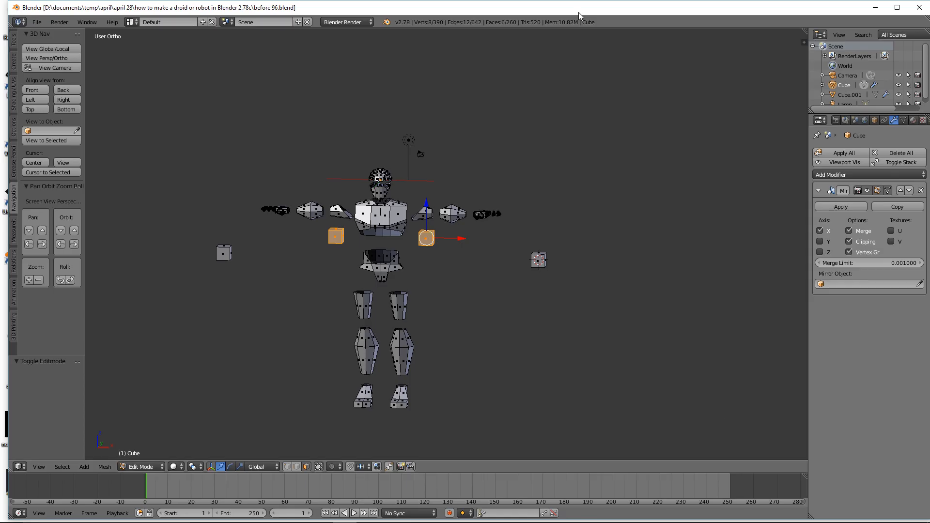
pyautogui.scroll(6, 483, 329)
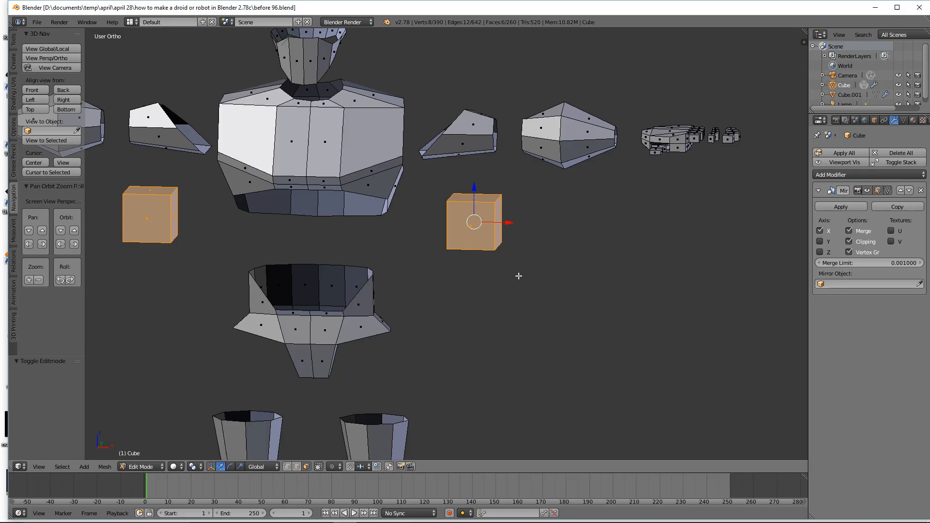
# Step: Extrude the right-hand cube's outer face about 0.87 along X and scale the new end face to about 0.752
pyautogui.rightClick(499, 238)
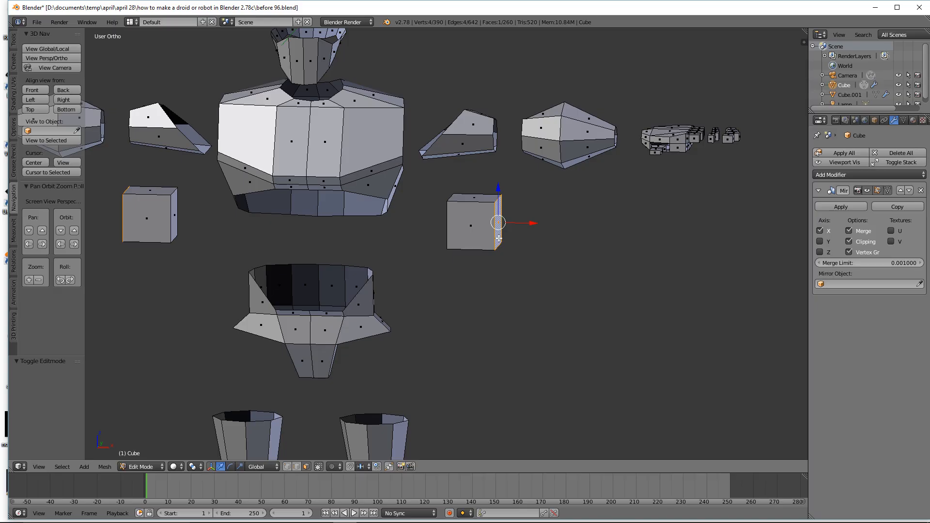
pyautogui.press('e')
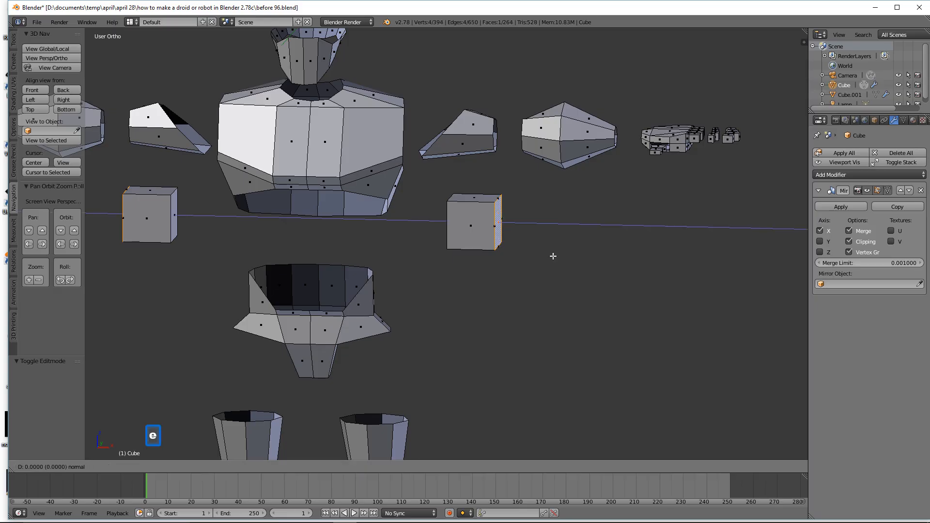
pyautogui.press('x')
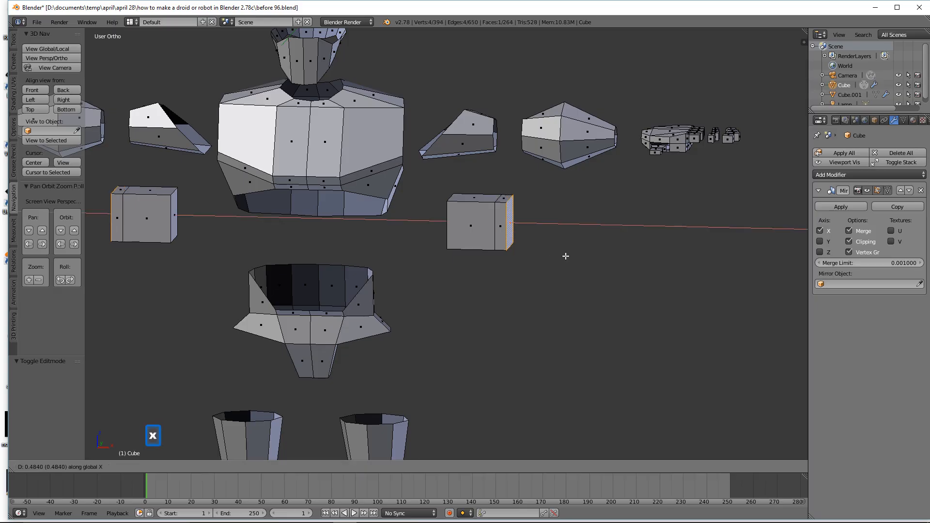
pyautogui.click(574, 258)
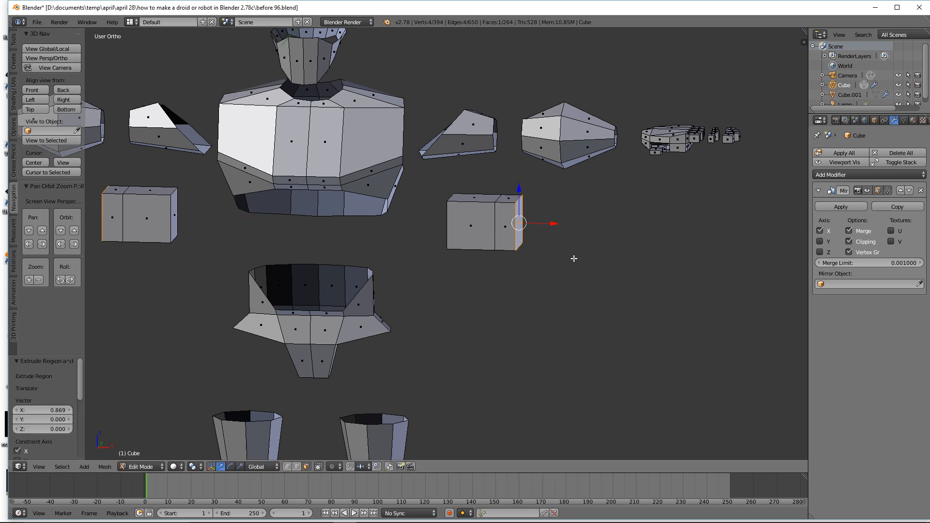
pyautogui.press('s')
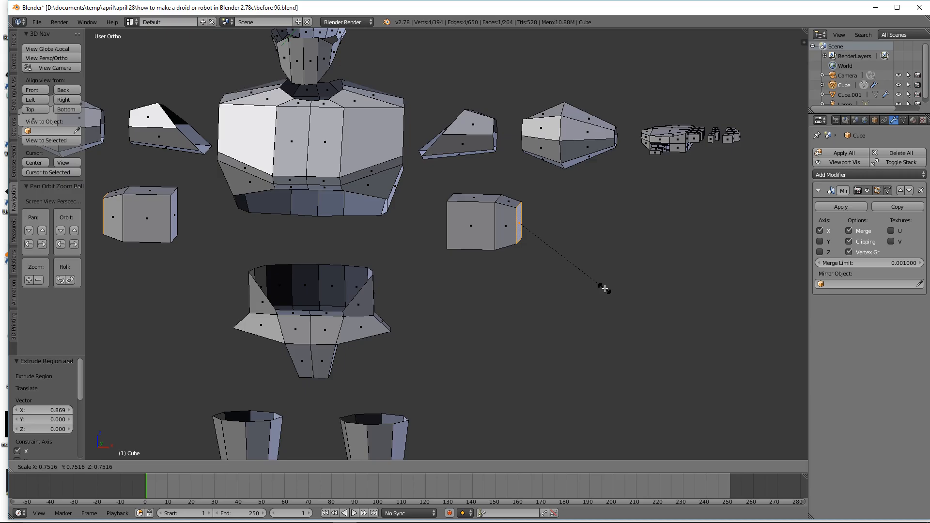
pyautogui.click(604, 289)
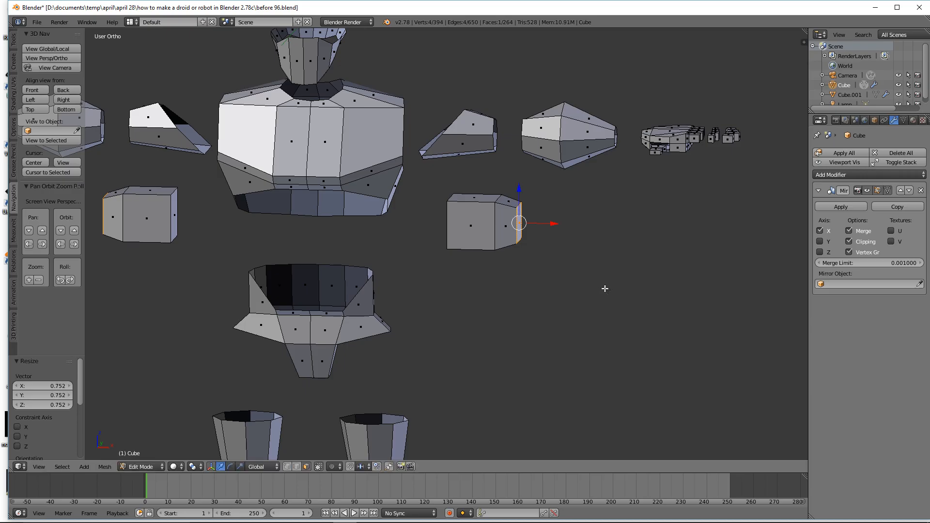
# Step: Extrude the tapered outer end face along X twice, by 0.12 and by about 1.08
pyautogui.moveTo(579, 289)
pyautogui.mouseDown(button='middle')
pyautogui.moveTo(571, 289)
pyautogui.moveTo(589, 286)
pyautogui.mouseUp(button='middle')
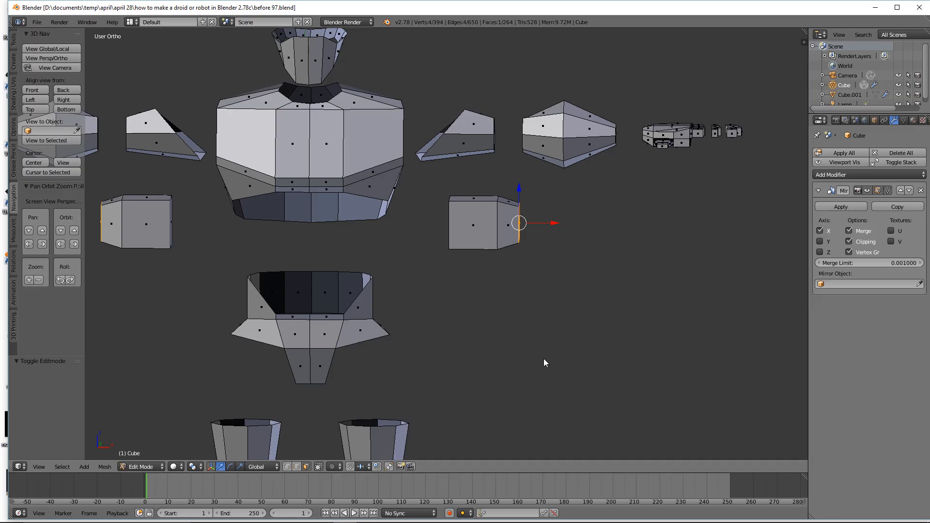
pyautogui.press('e')
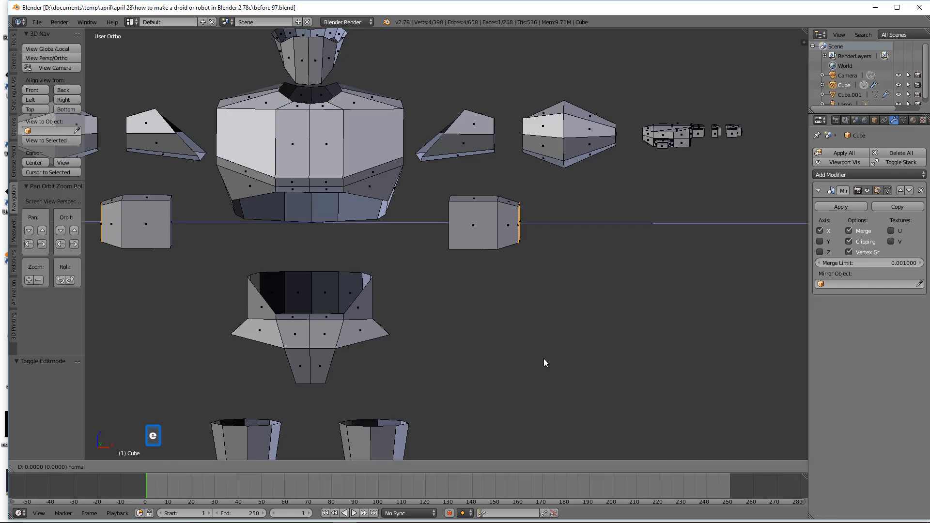
pyautogui.press('x')
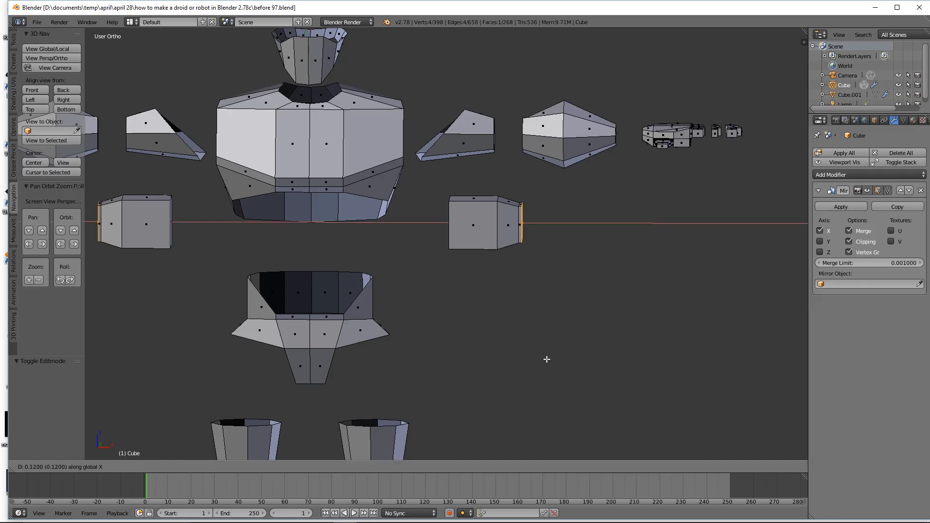
pyautogui.click(546, 359)
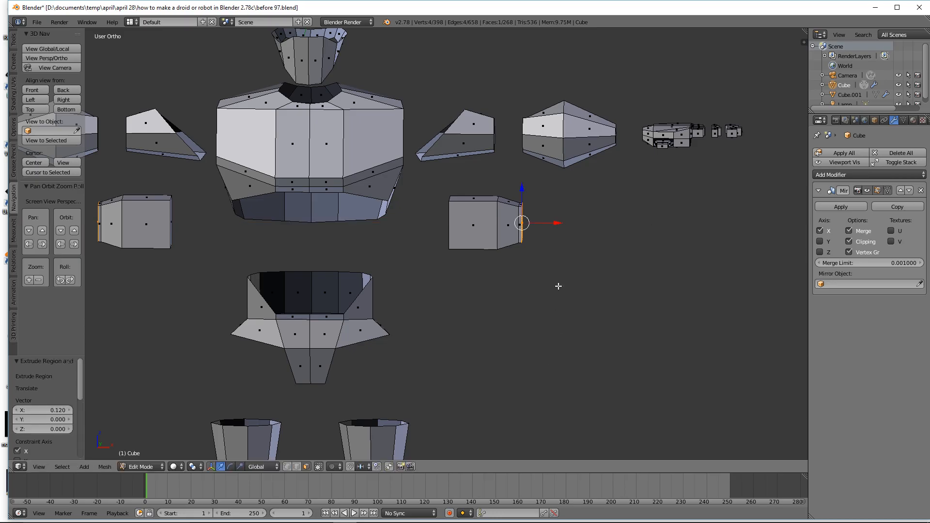
pyautogui.press('e')
pyautogui.press('x')
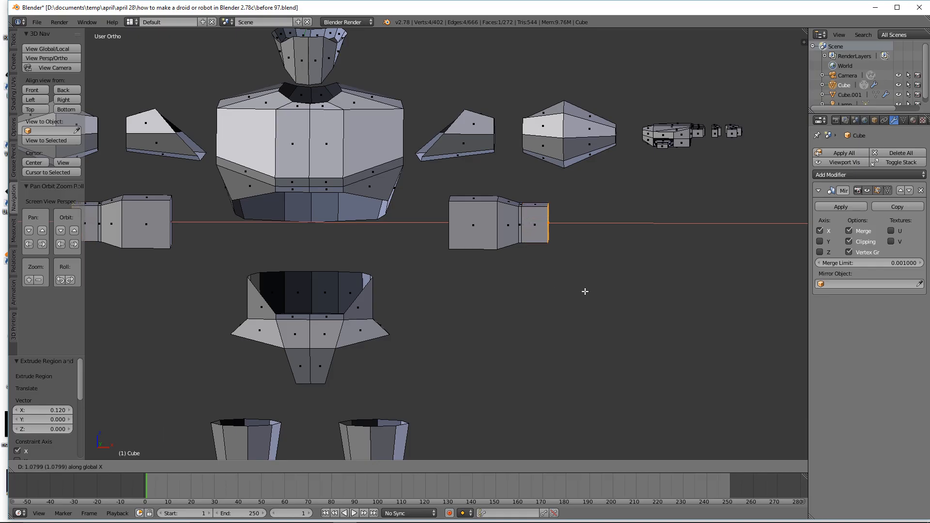
pyautogui.click(585, 291)
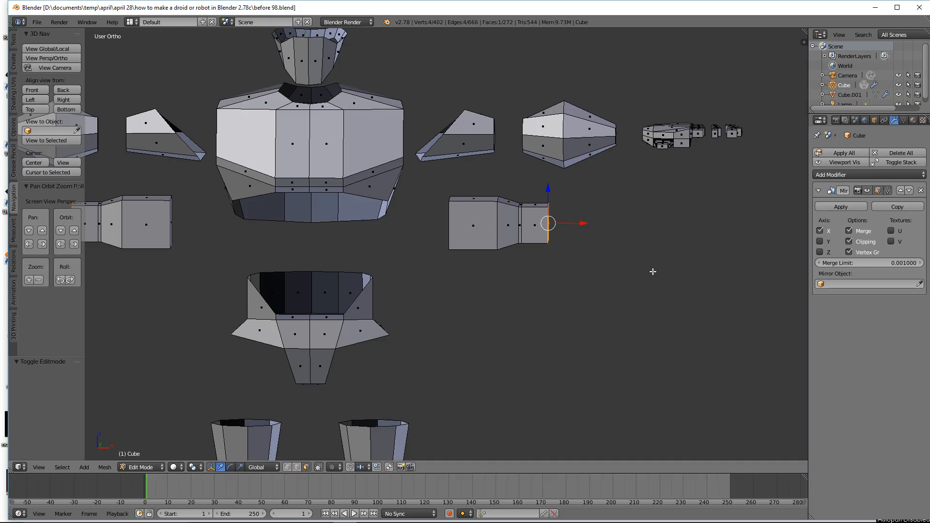
# Step: Extrude the outer end face another 0.3 along X and scale it down to about 0.783
pyautogui.press('e')
pyautogui.press('x')
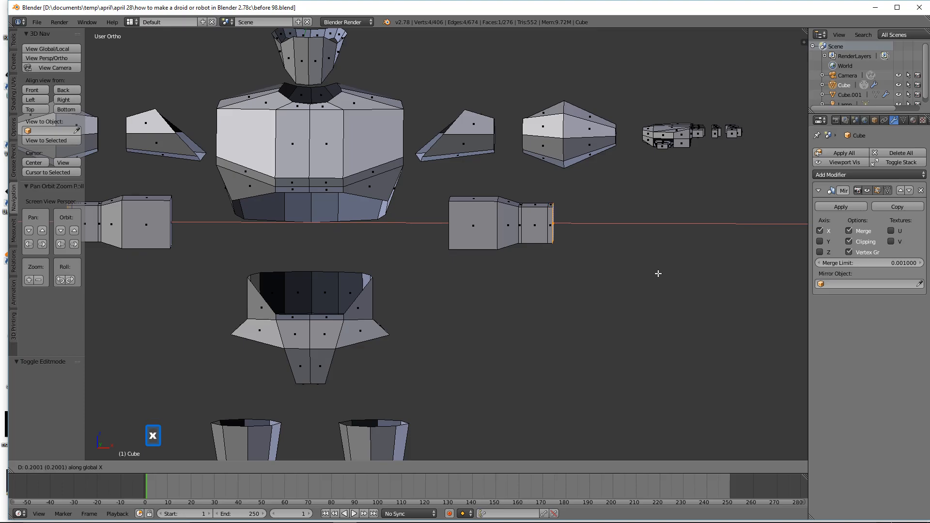
pyautogui.click(667, 283)
pyautogui.press('s')
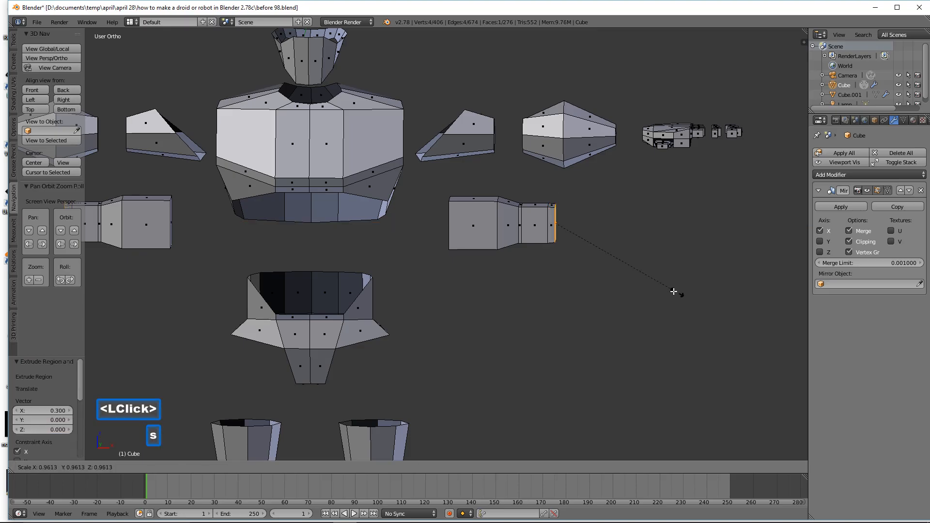
pyautogui.click(655, 280)
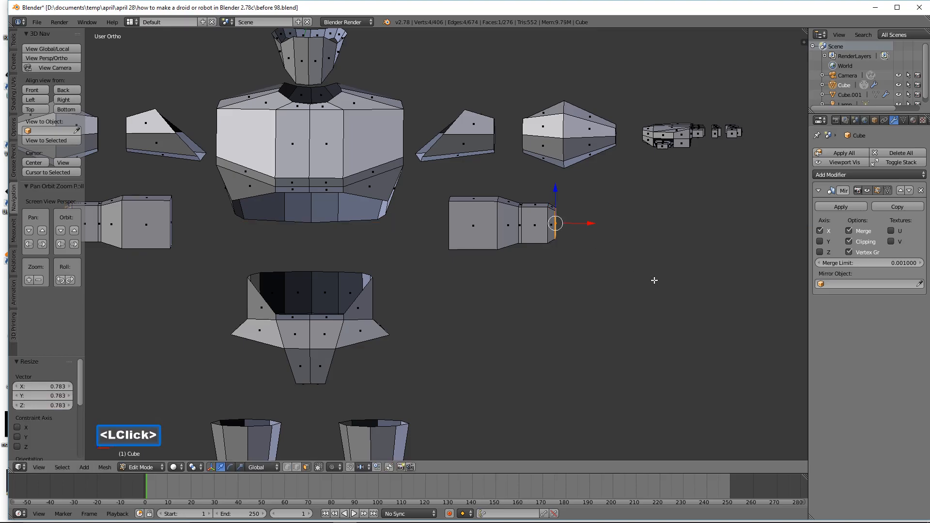
# Step: Extrude the narrowed end face about 2 along X to form a long thin arm section, and clear the selection
pyautogui.press('e')
pyautogui.press('x')
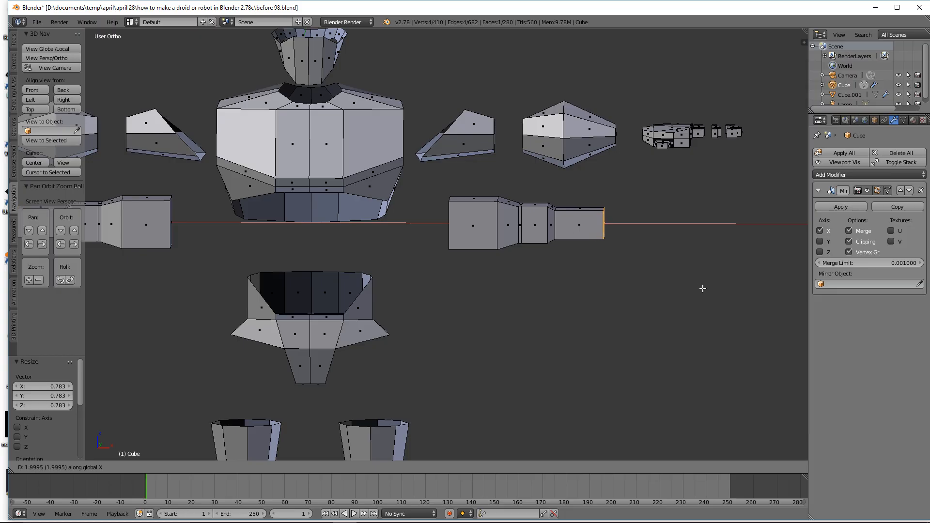
pyautogui.click(702, 289)
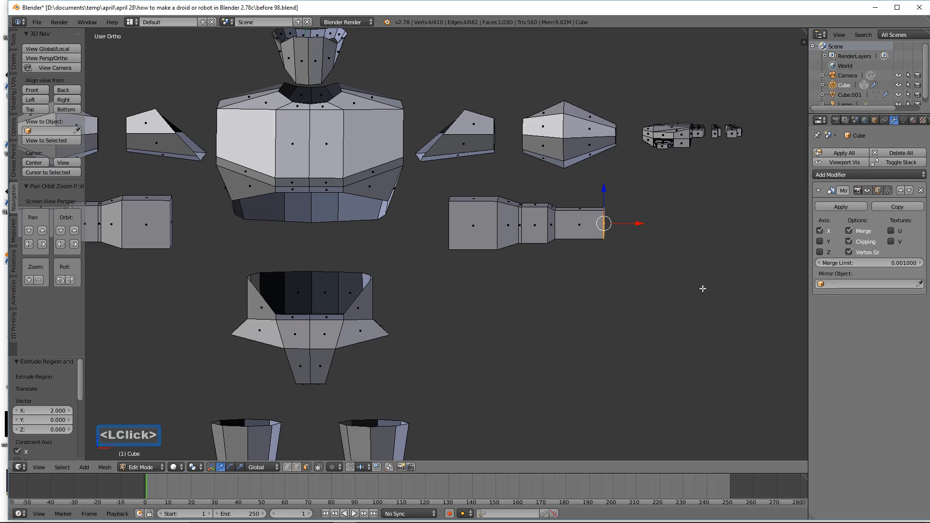
pyautogui.press('a')
# Step: Extrude the block's inner face, facing the torso, about -0.478 along X and scale it to about 0.79, leaving nothing selected
pyautogui.moveTo(516, 284); pyautogui.dragTo(550, 282, button='middle')
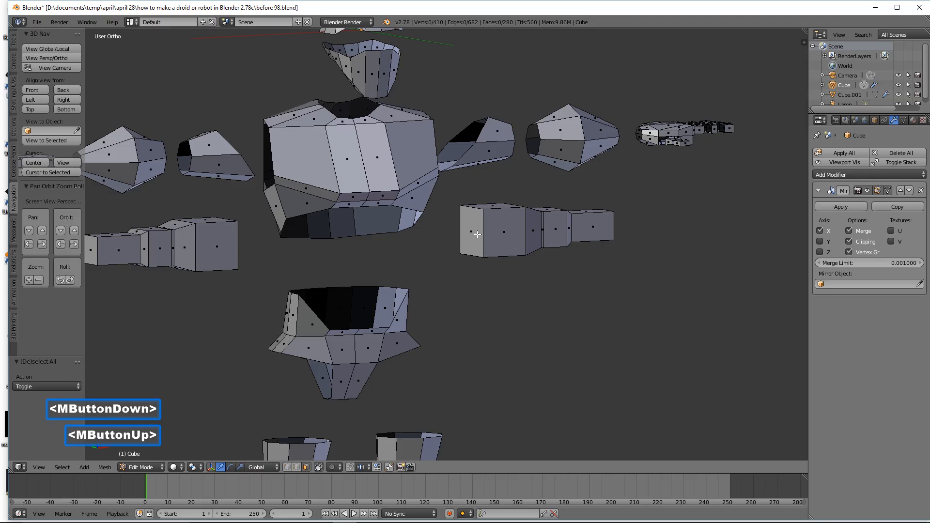
pyautogui.click(475, 233)
pyautogui.press('e')
pyautogui.press('x')
pyautogui.click(631, 320)
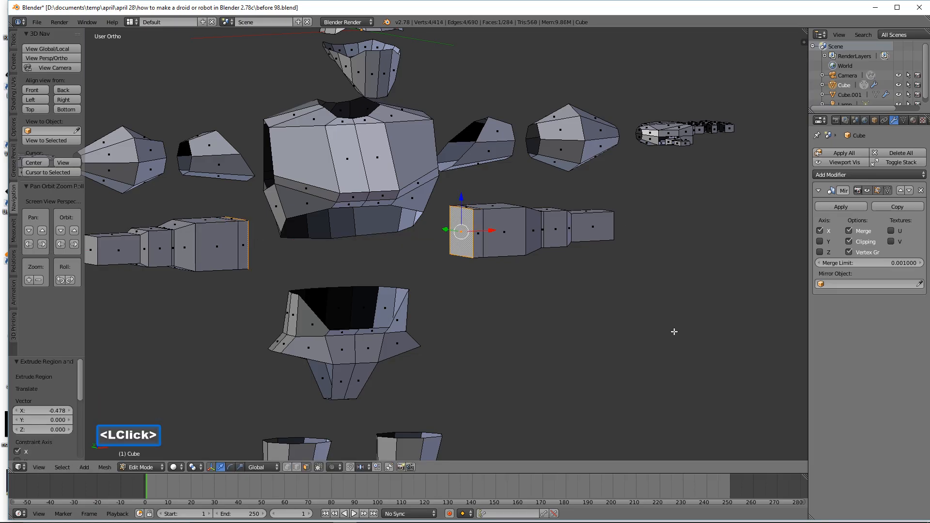
pyautogui.press('s')
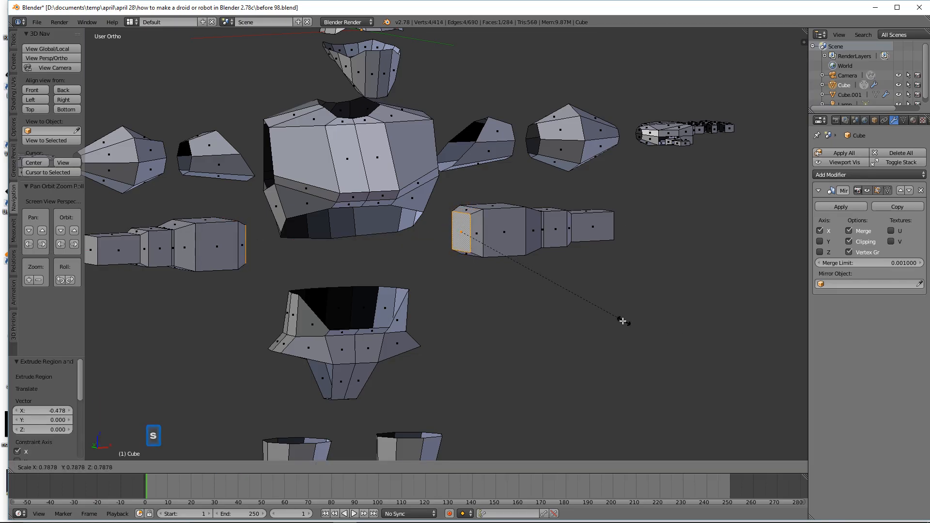
pyautogui.click(621, 320)
pyautogui.press('a')
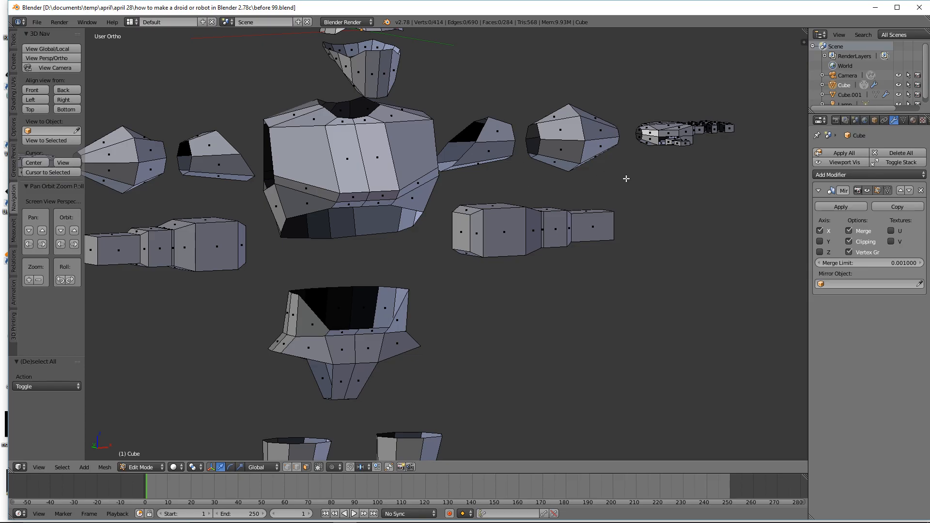
# Step: Delete all linked faces of the old wedge-shaped upper arm piece beside the torso
pyautogui.moveTo(679, 253); pyautogui.dragTo(645, 264, button='middle')
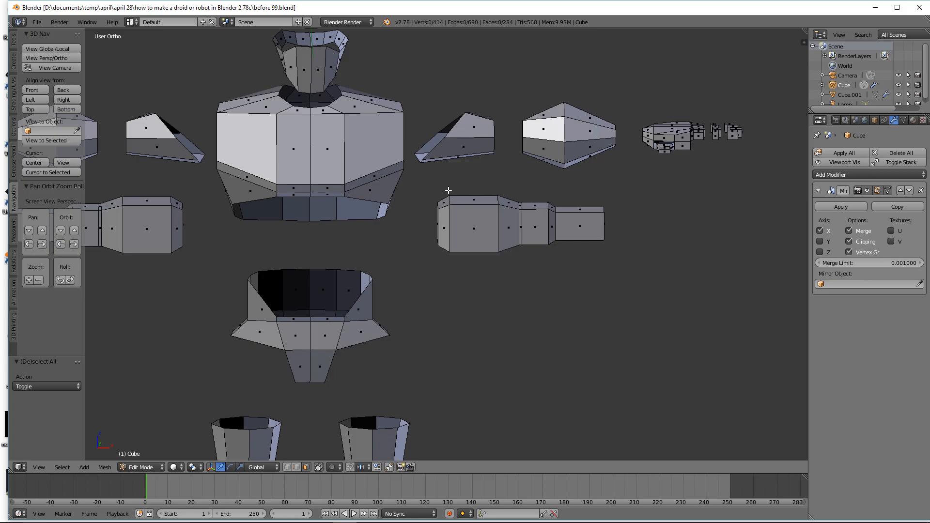
pyautogui.press('l')
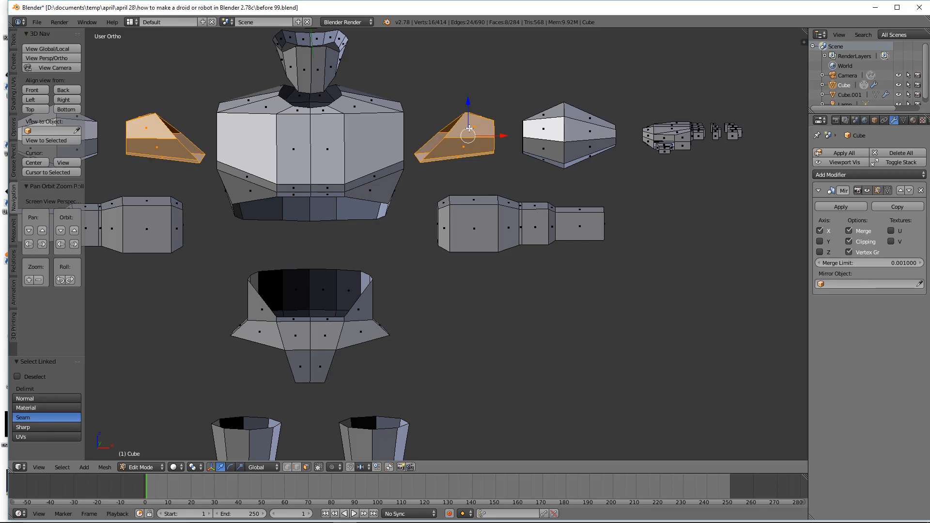
pyautogui.press('x')
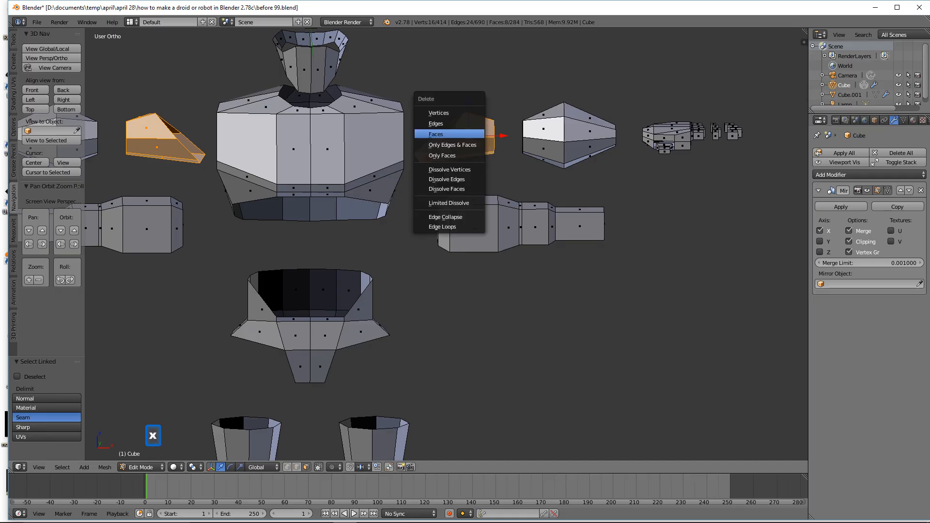
pyautogui.click(473, 133)
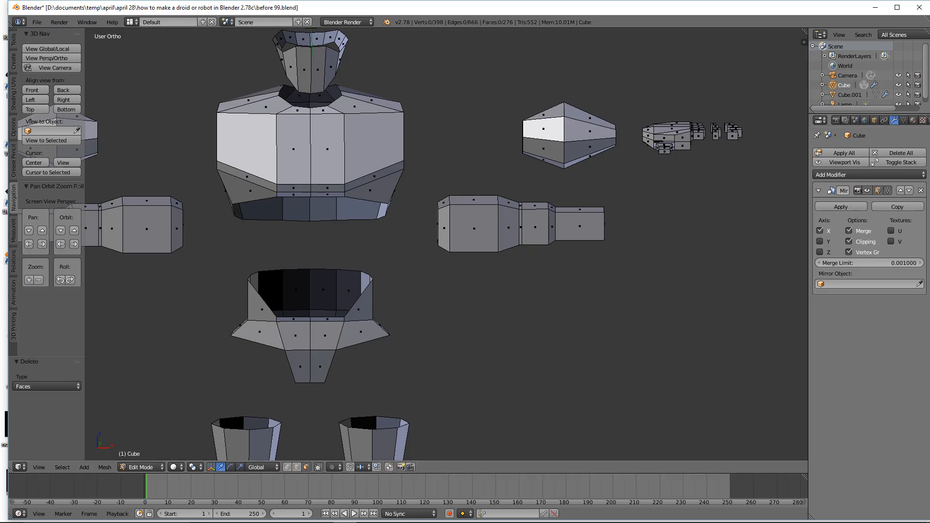
# Step: Select the whole new arm piece, raise it to the height of the old upper arm, and move it about -1.06 along X
pyautogui.click(499, 217)
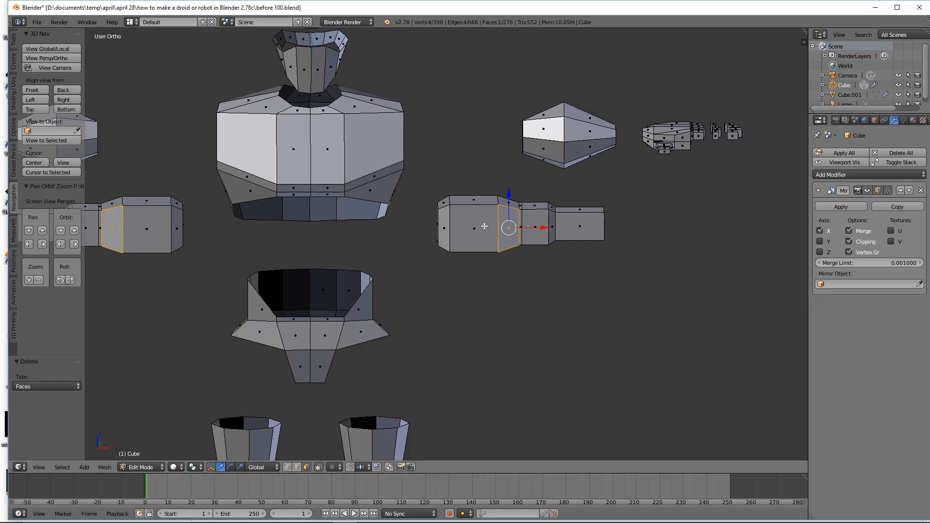
pyautogui.press('l')
pyautogui.moveTo(517, 192); pyautogui.dragTo(502, 100)
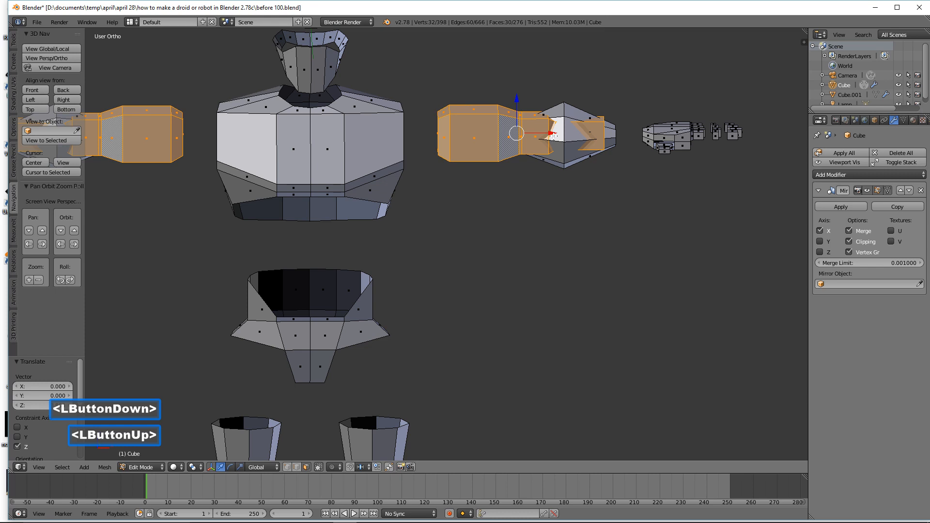
pyautogui.moveTo(553, 135); pyautogui.dragTo(537, 142)
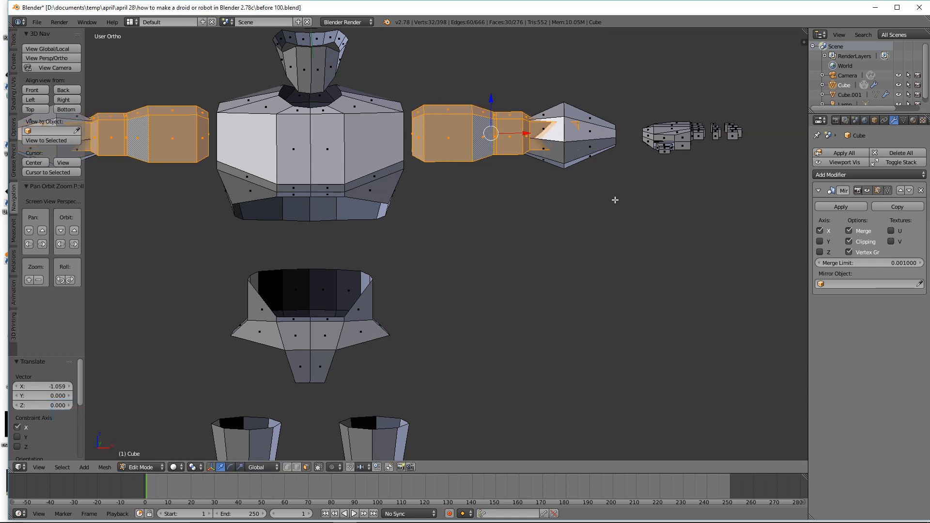
# Step: Scale the new arm piece to about 0.652 and shift it towards the torso by about -1.08 and -0.14 along X
pyautogui.press('s')
pyautogui.click(571, 176)
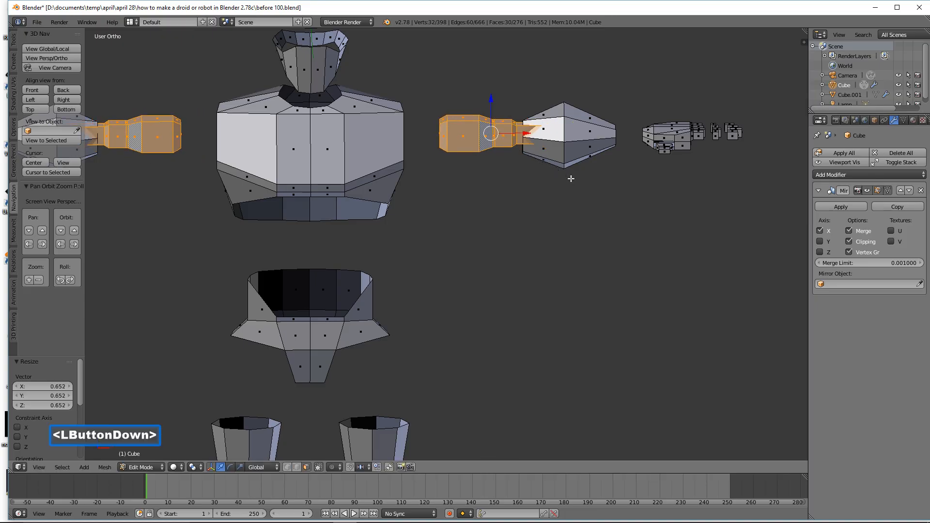
pyautogui.moveTo(523, 131); pyautogui.dragTo(447, 123)
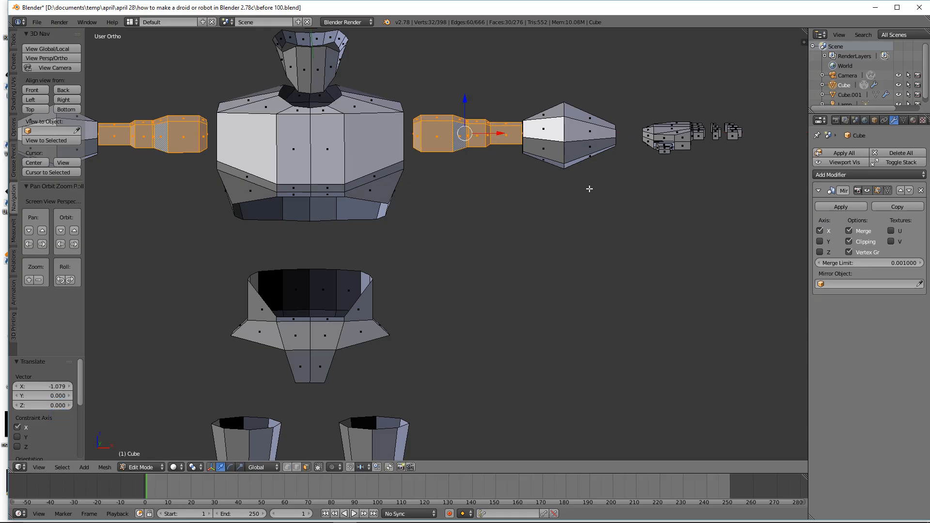
pyautogui.moveTo(502, 132); pyautogui.dragTo(497, 133)
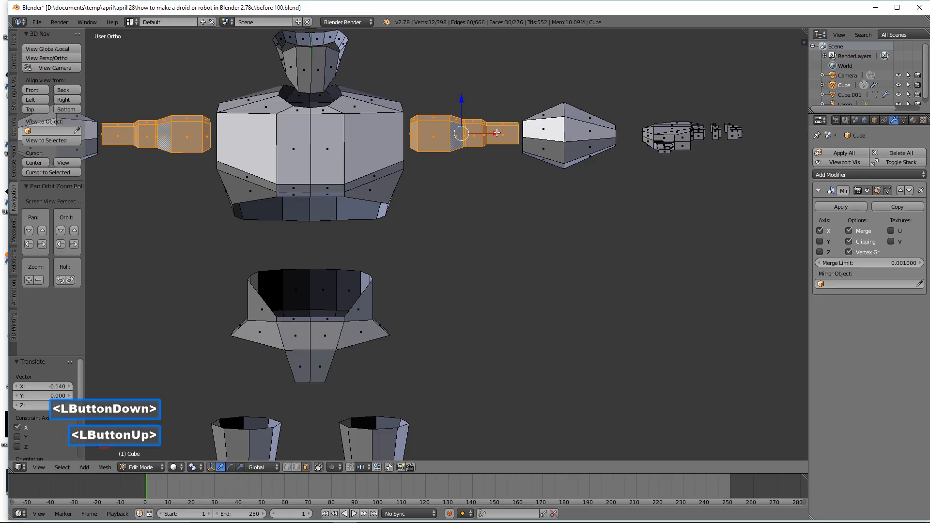
# Step: Scale the new upper arm piece to about 0.956 between torso and forearm, and clear the selection
pyautogui.press('s')
pyautogui.click(614, 207)
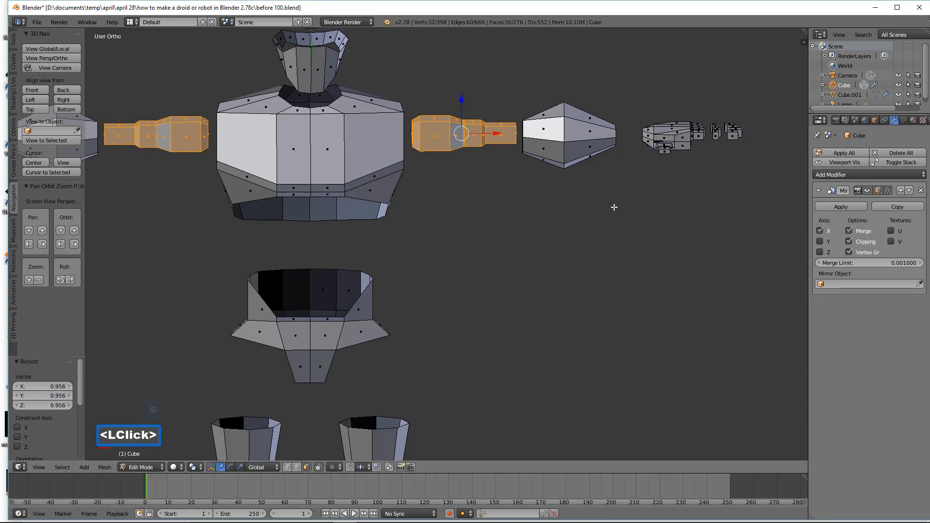
pyautogui.press('a')
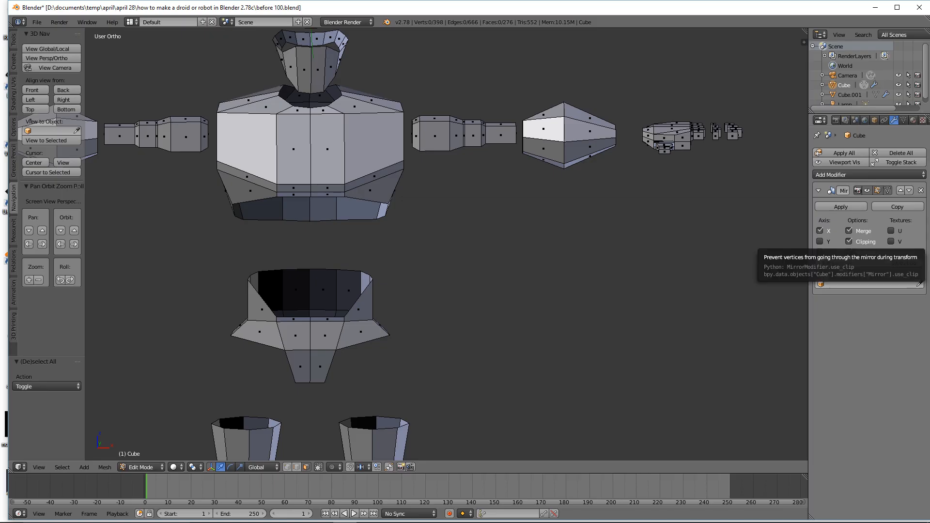
pyautogui.click(538, 212)
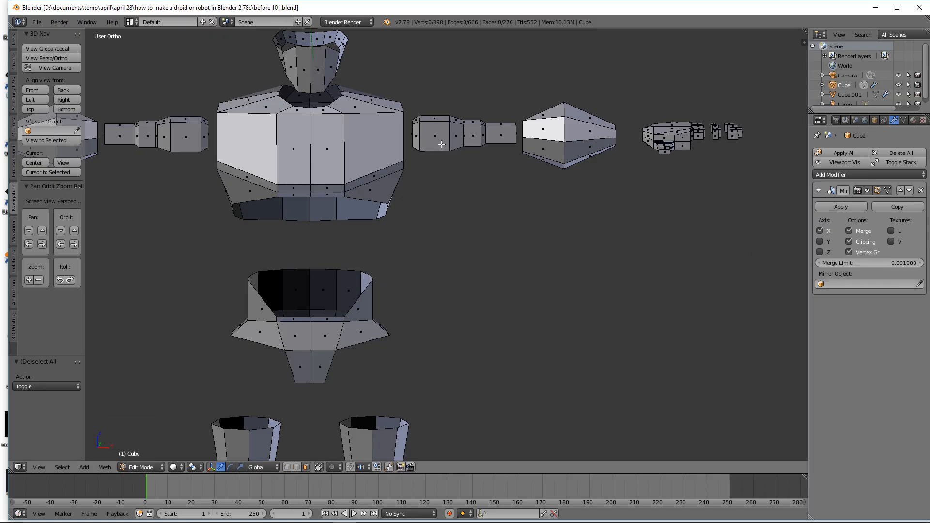
pyautogui.press('alt')
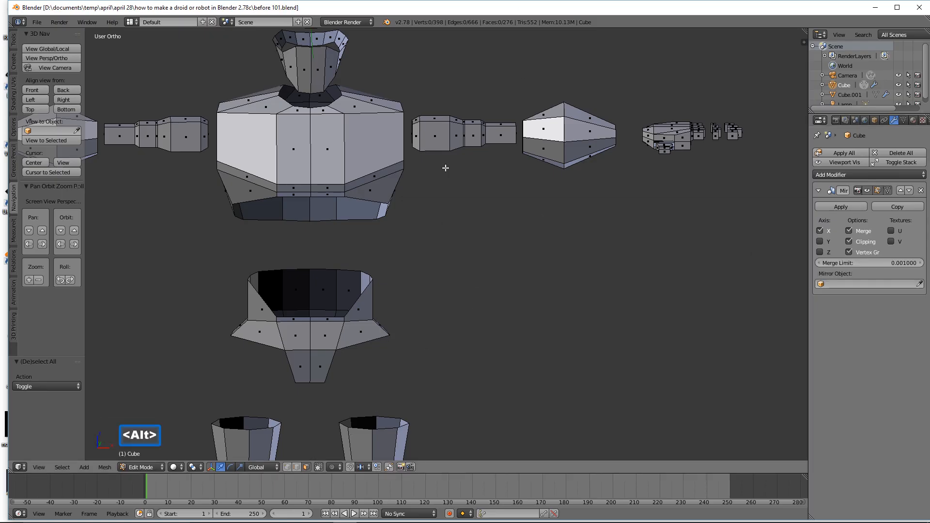
# Step: Fatten the face loop around the upper arm's thick section near the torso outward with Shrink/Fatten by about 0.803, and clear the selection
pyautogui.keyDown('alt'); pyautogui.click(438, 121); pyautogui.keyUp('alt')
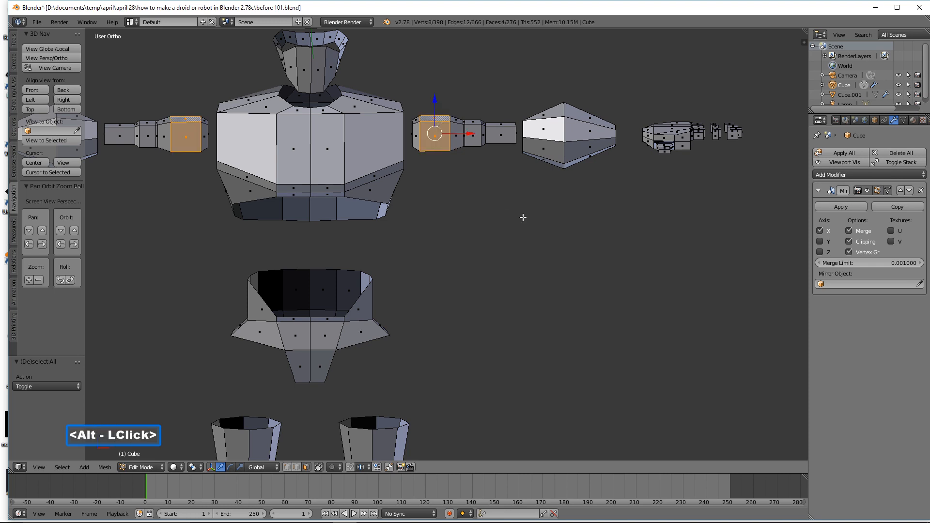
pyautogui.press('alt')
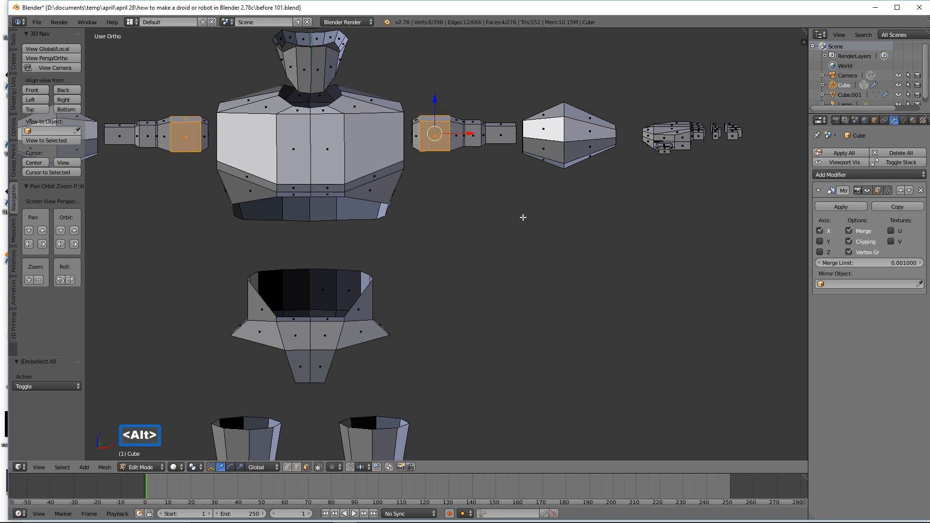
pyautogui.hotkey('alt', 's')
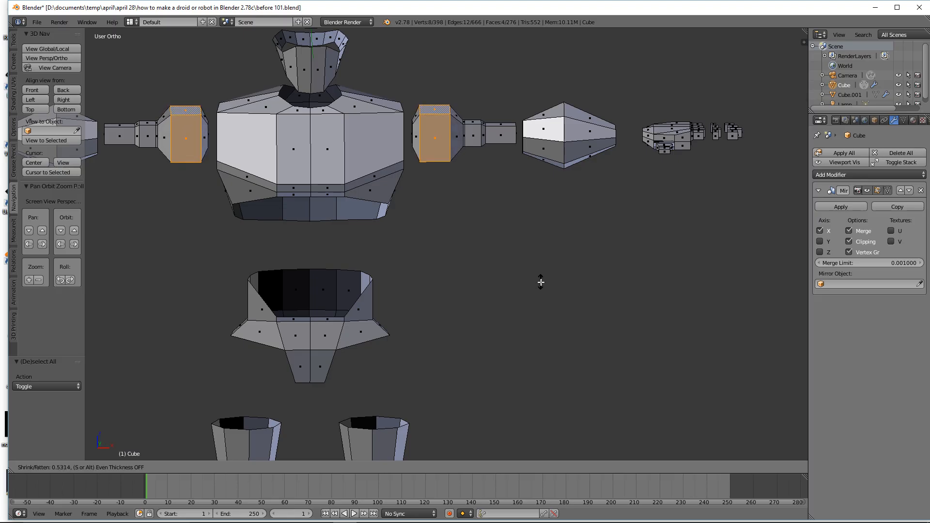
pyautogui.keyDown('shift'); pyautogui.click(544, 315); pyautogui.keyUp('shift')
pyautogui.moveTo(519, 278); pyautogui.dragTo(504, 270, button='middle')
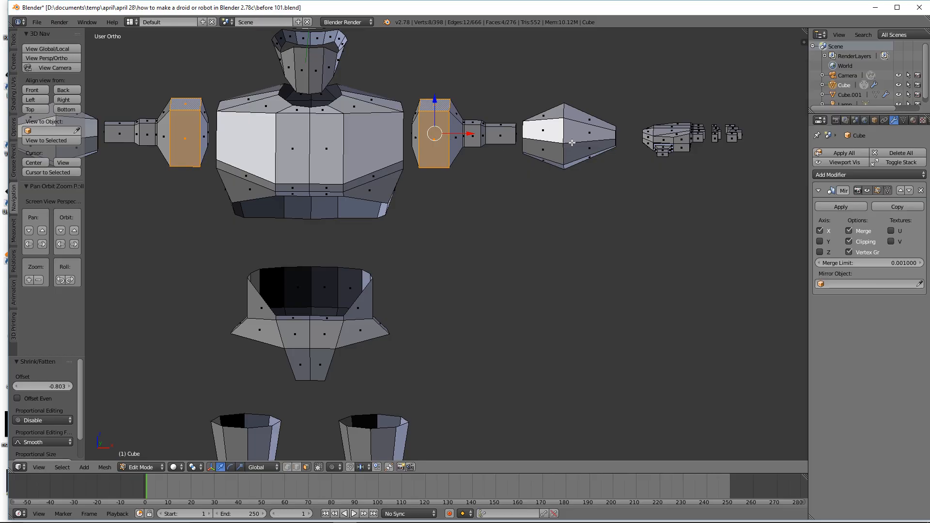
pyautogui.press('a')
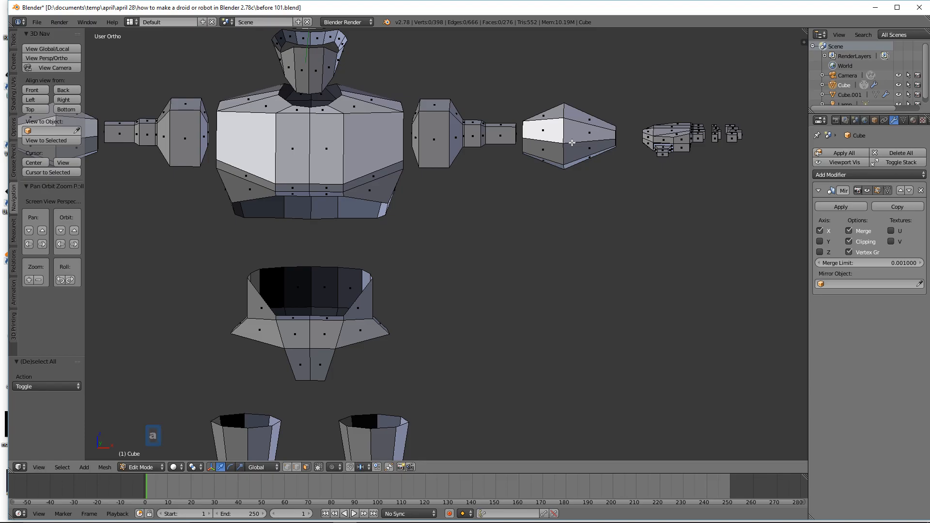
# Step: Move the whole linked forearm piece about 0.979 along X towards the hand, and clear the selection
pyautogui.press('l')
pyautogui.moveTo(598, 135); pyautogui.dragTo(623, 137)
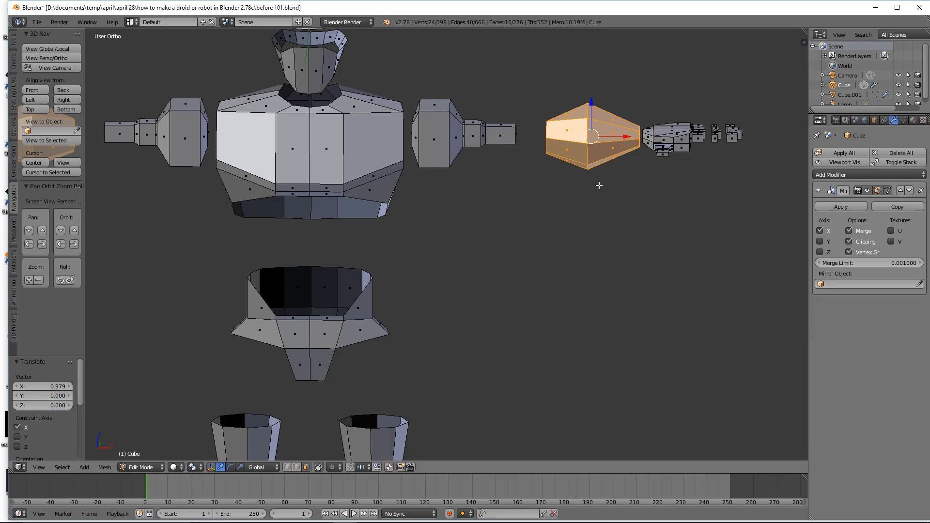
pyautogui.press('a')
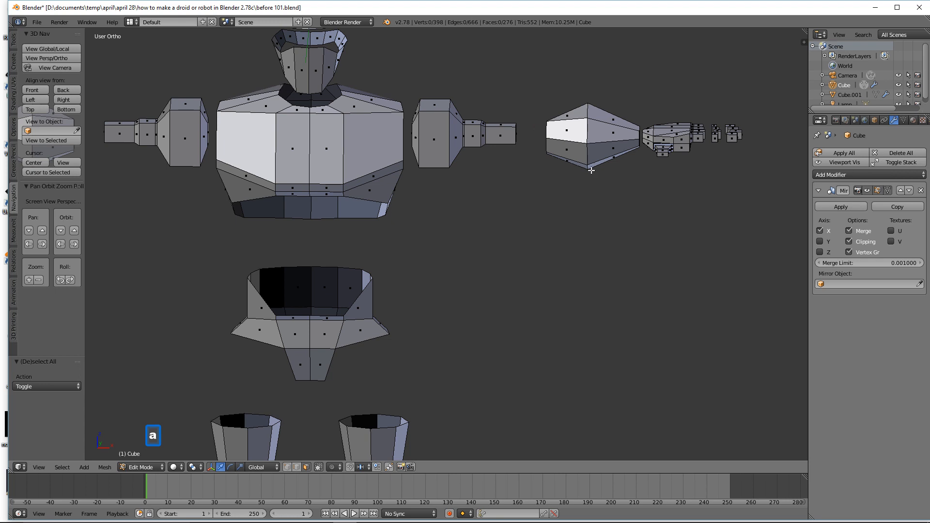
# Step: In wireframe display, move the outer portion of the upper arm about 1.019 along X and scale it to 0.9
pyautogui.press('z')
pyautogui.click(657, 175)
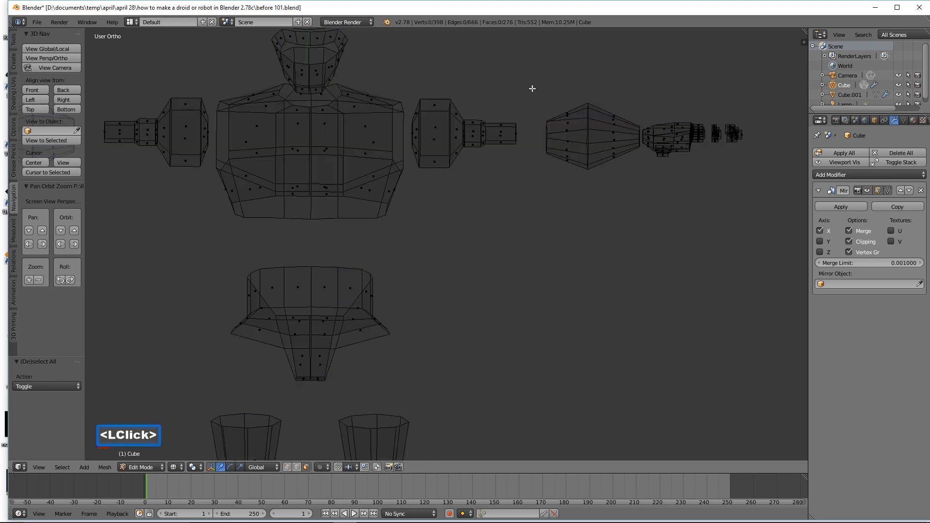
pyautogui.press('b')
pyautogui.moveTo(532, 89); pyautogui.dragTo(441, 189)
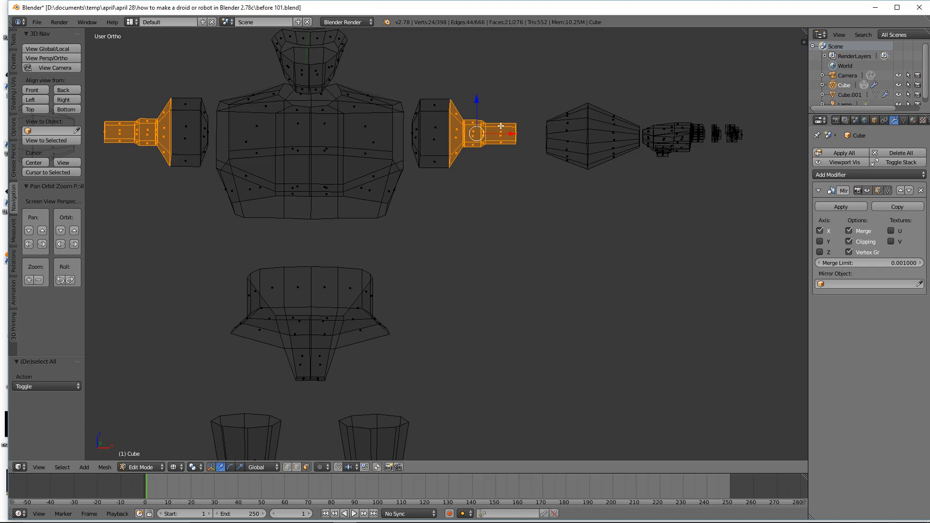
pyautogui.moveTo(505, 135); pyautogui.dragTo(529, 135)
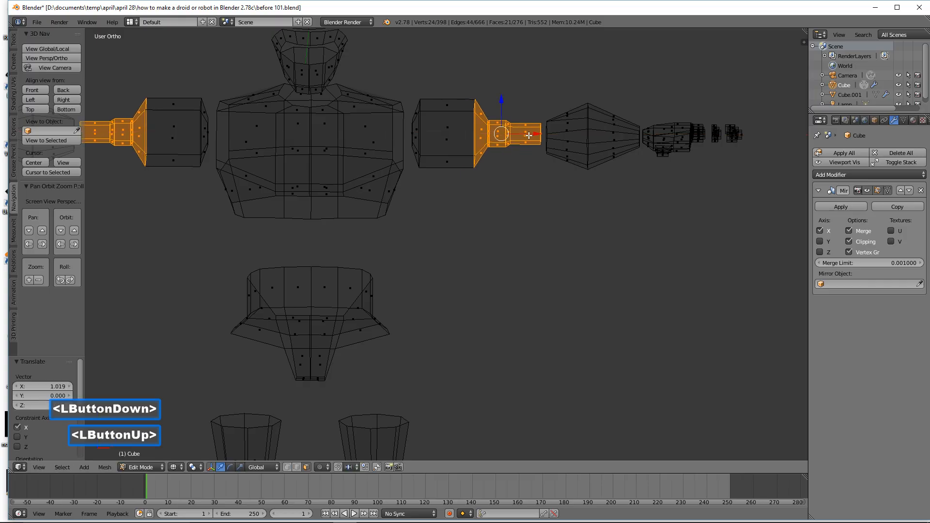
pyautogui.press('s')
pyautogui.click(540, 103)
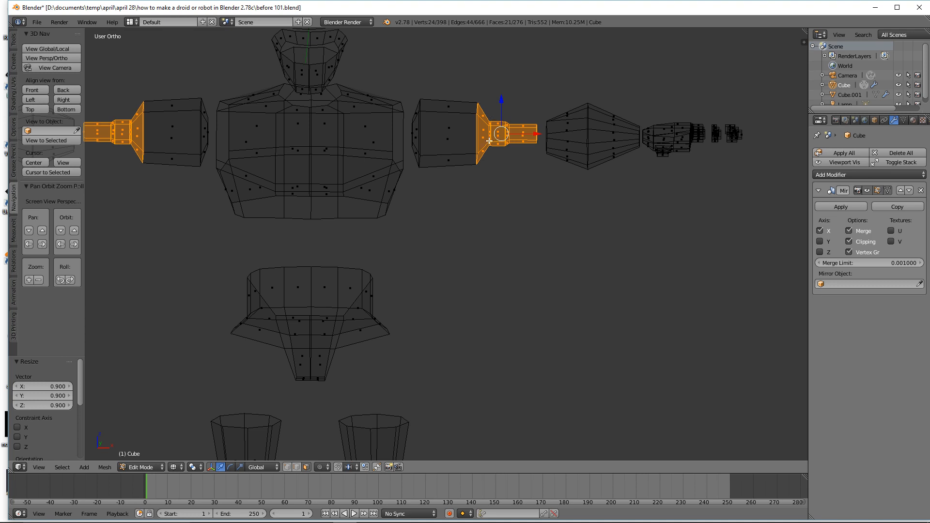
pyautogui.press('a')
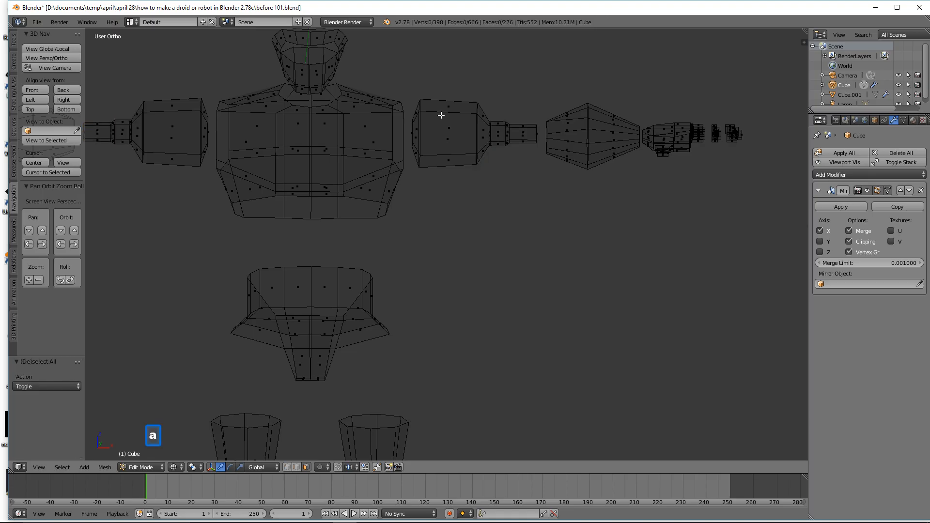
# Step: Scale the upper arm's inner end beside the torso to about 0.727, and clear the selection
pyautogui.press('b')
pyautogui.moveTo(435, 86); pyautogui.dragTo(409, 177)
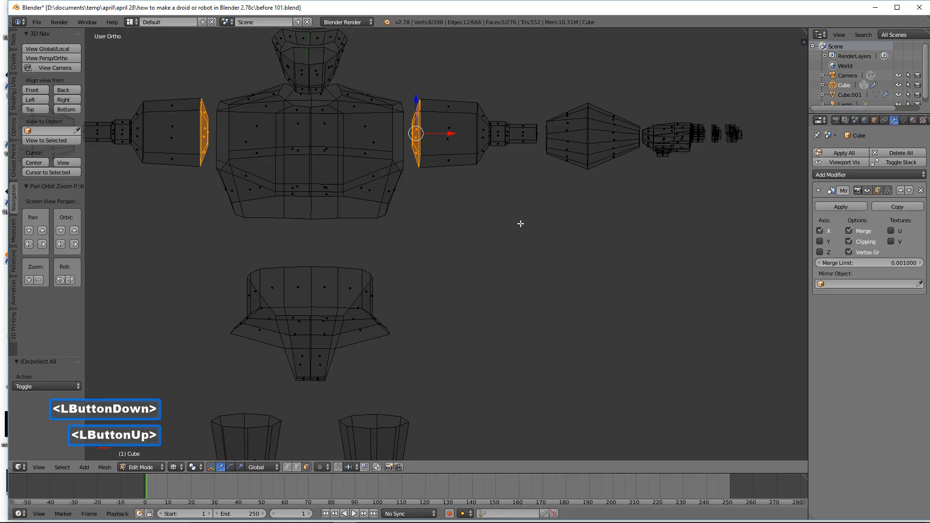
pyautogui.press('s')
pyautogui.click(490, 202)
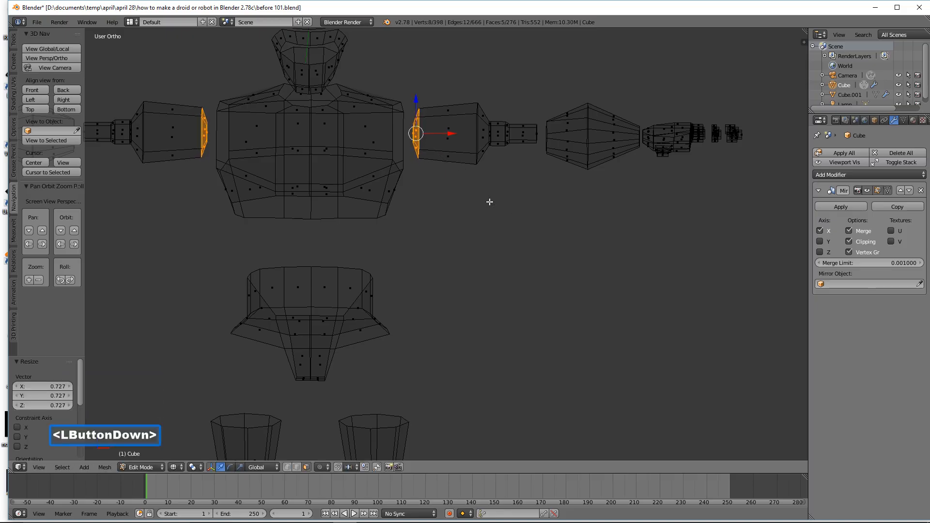
pyautogui.press('a')
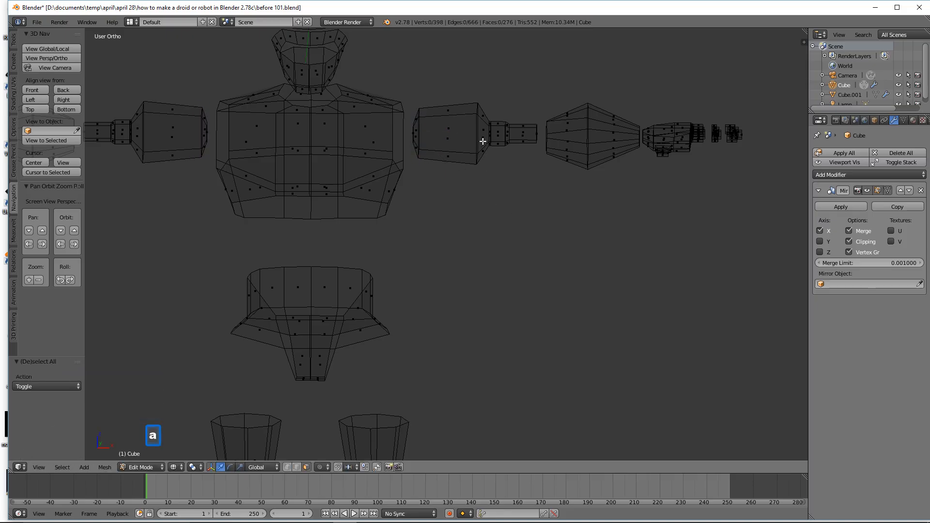
# Step: Scale the whole linked upper arm piece to about 1.074, and clear the selection
pyautogui.press('l')
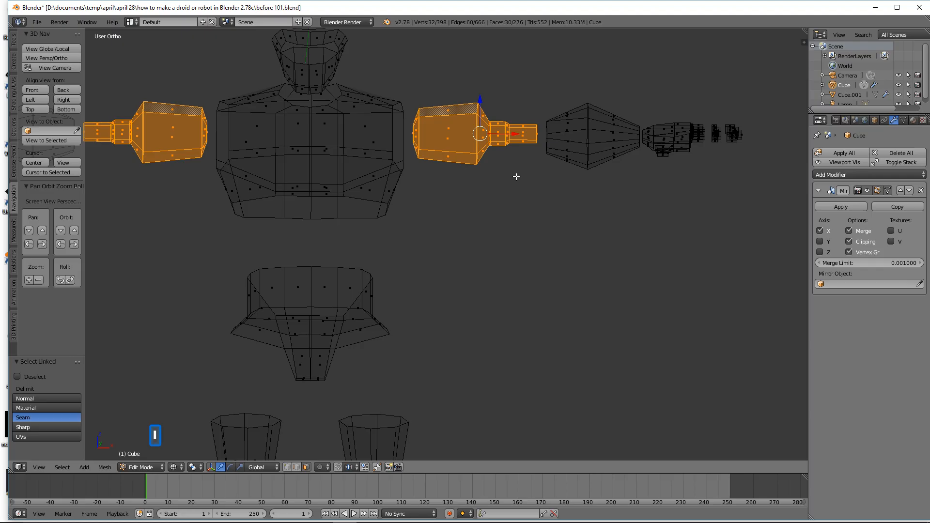
pyautogui.press('s')
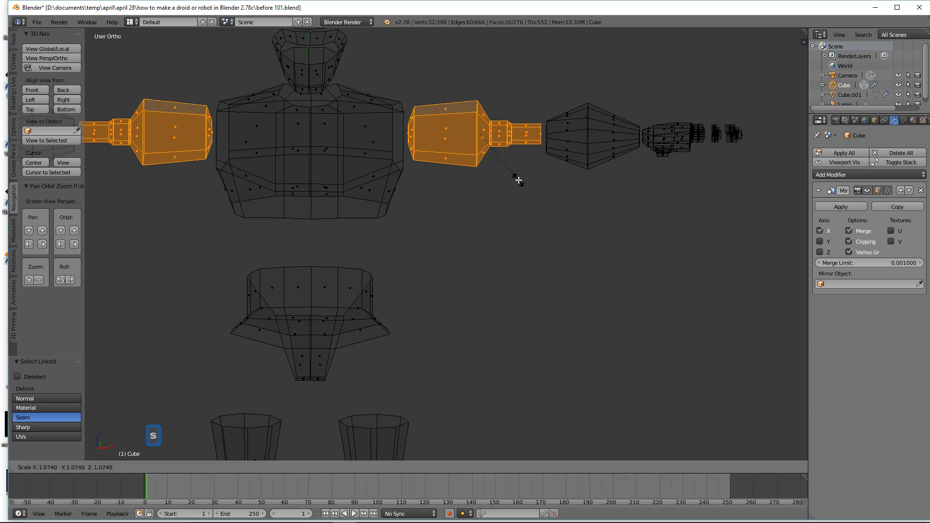
pyautogui.click(519, 181)
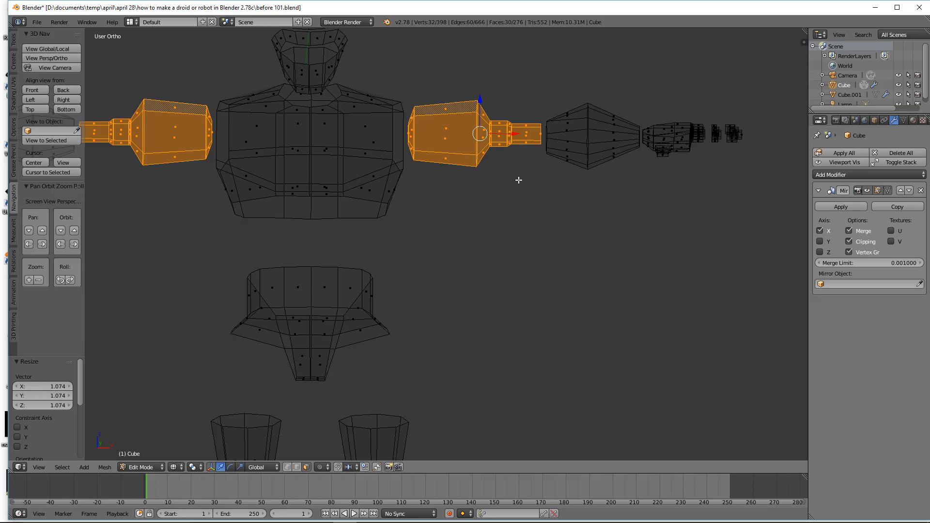
pyautogui.press('a')
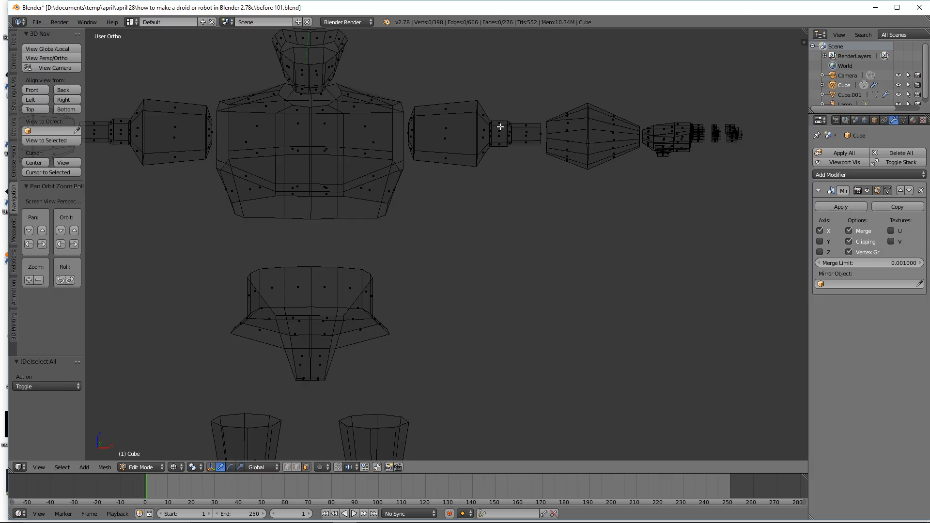
# Step: Scale the short collar section in the middle of the arm piece to about 1.428, and clear the selection
pyautogui.press('b')
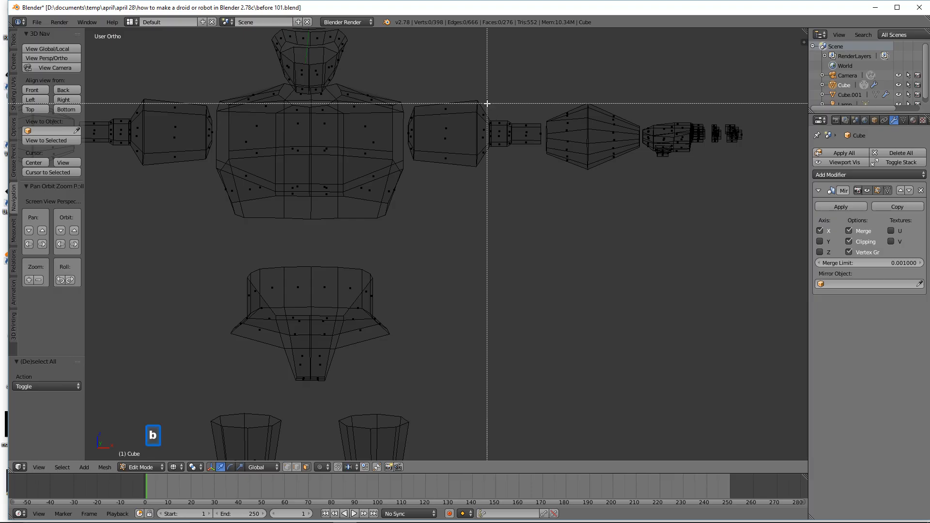
pyautogui.moveTo(487, 103); pyautogui.dragTo(514, 161)
pyautogui.press('s')
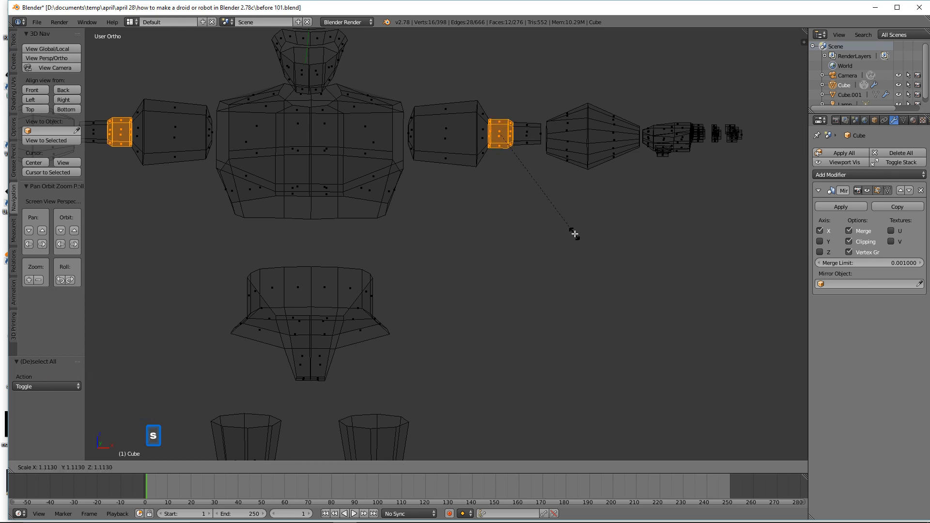
pyautogui.click(592, 259)
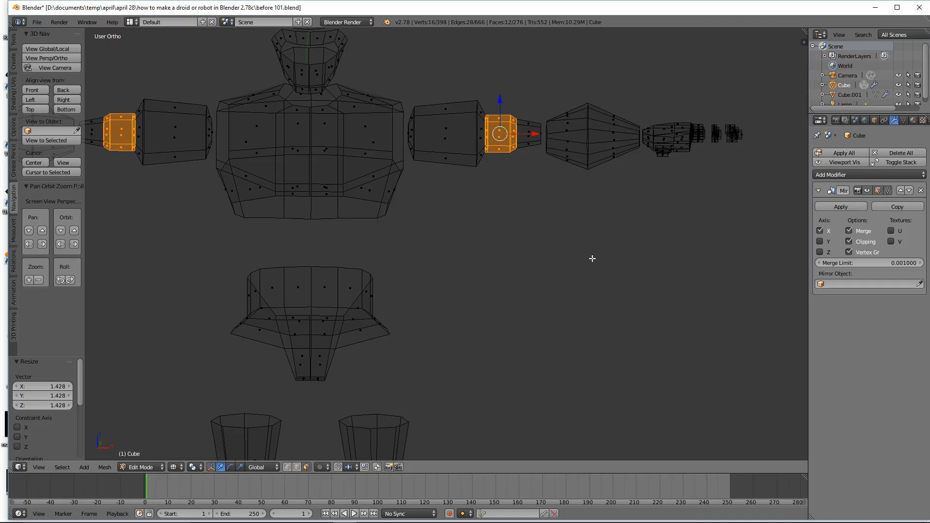
pyautogui.scroll(-2, 592, 259)
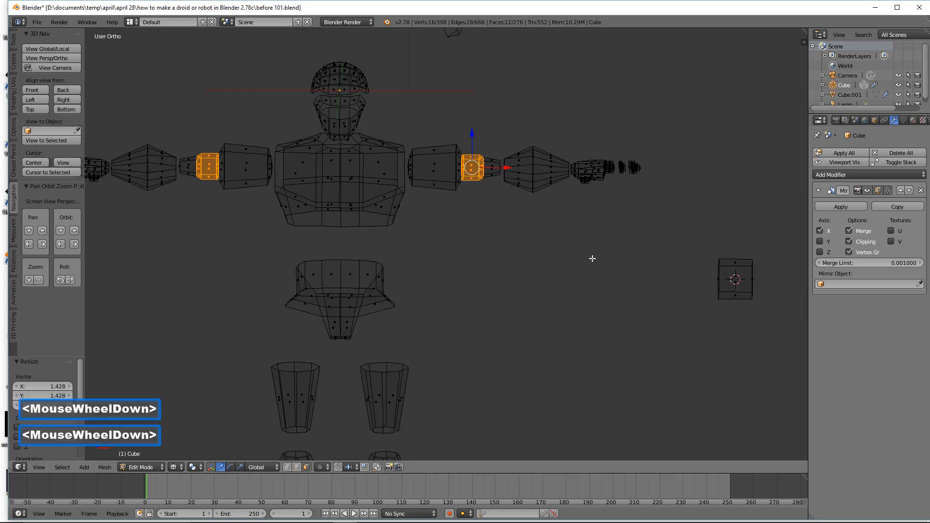
pyautogui.press('a')
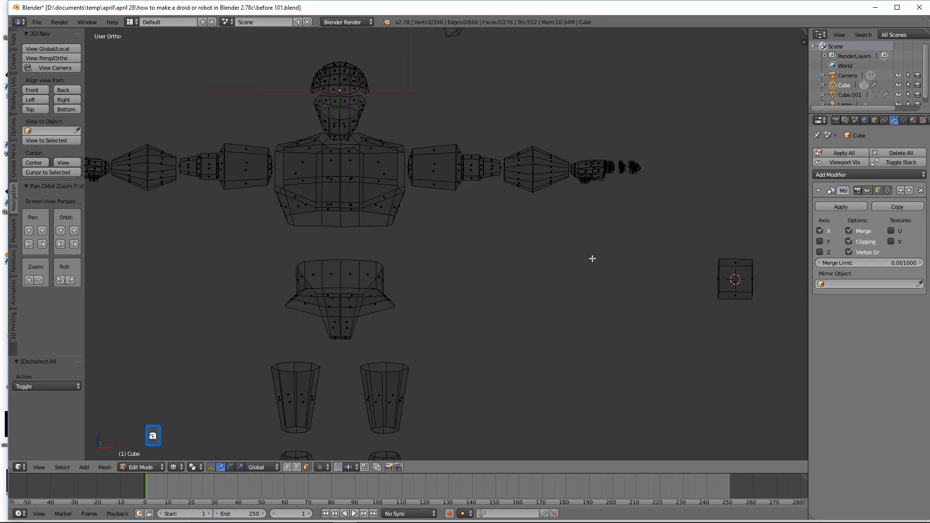
# Step: Move the forearm and the entire hand together about 1.786 along X away from the torso
pyautogui.press('b')
pyautogui.moveTo(674, 107); pyautogui.dragTo(503, 248)
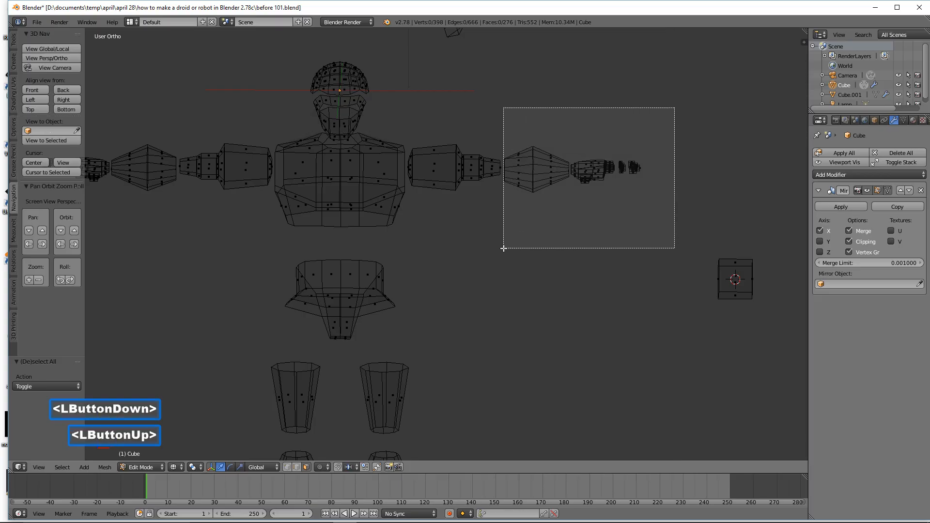
pyautogui.moveTo(634, 169); pyautogui.dragTo(666, 176)
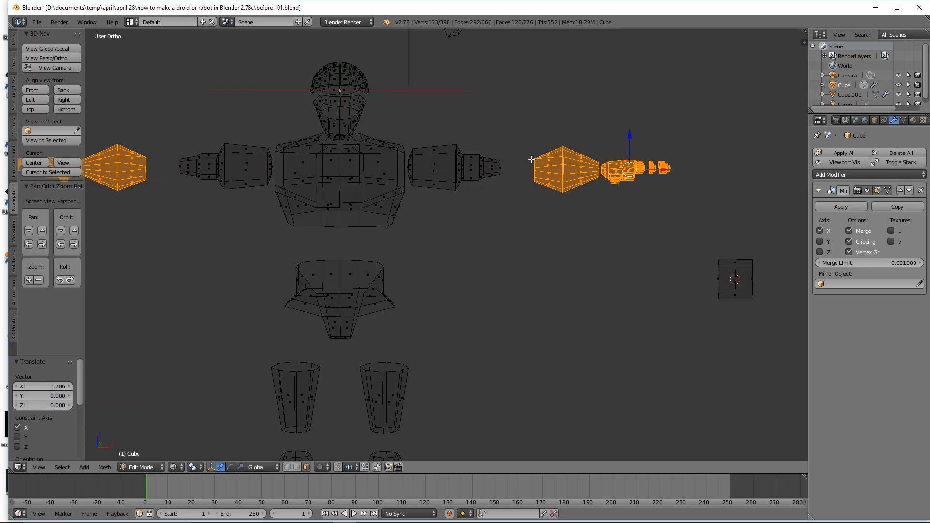
pyautogui.press('a')
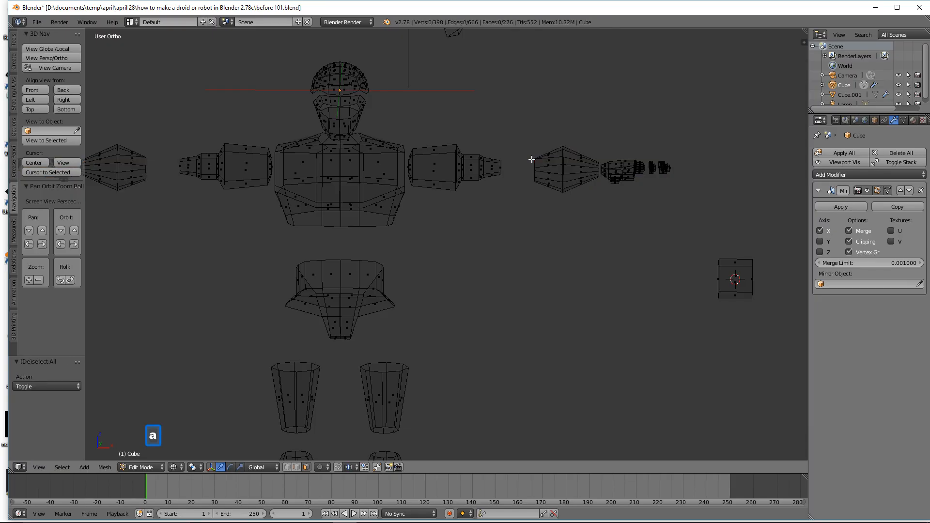
# Step: Move the upper arm's outer end face about 0.978 along X and scale it to about 1.433
pyautogui.press('b')
pyautogui.moveTo(527, 140); pyautogui.dragTo(495, 192)
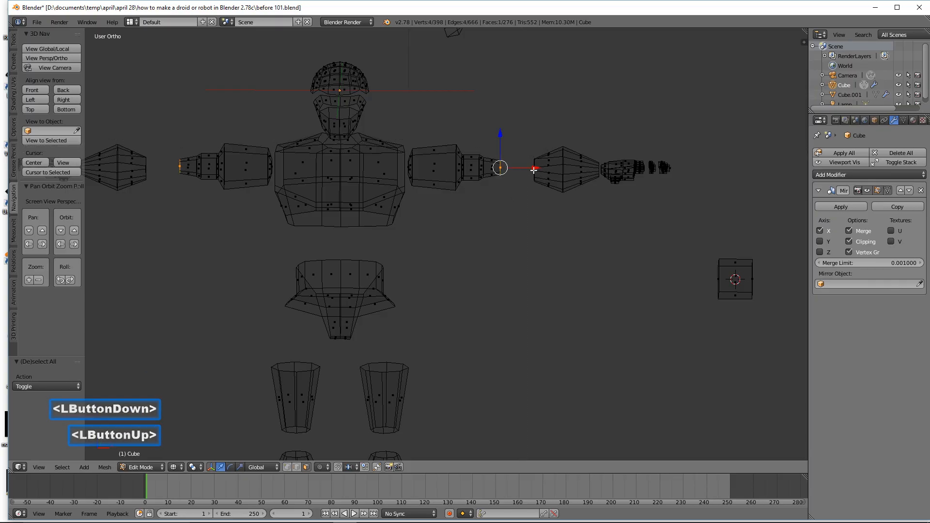
pyautogui.moveTo(534, 167); pyautogui.dragTo(553, 168)
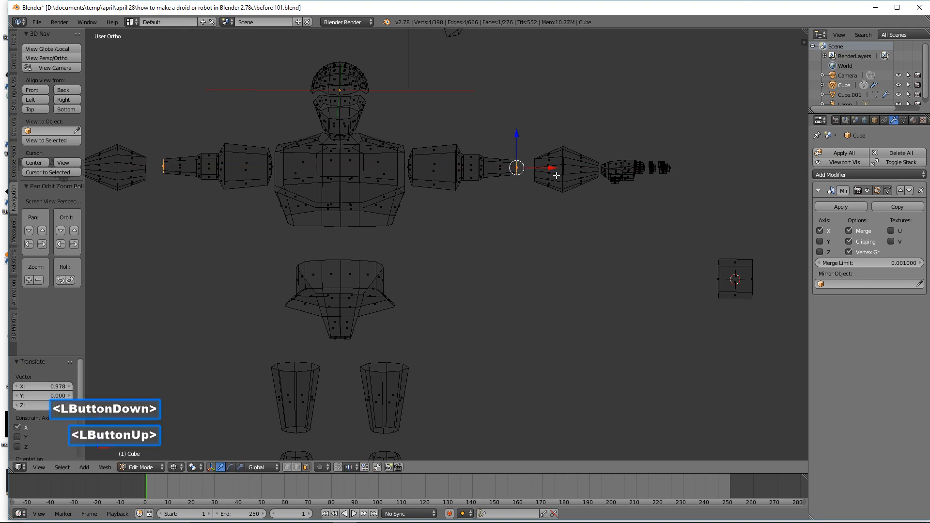
pyautogui.press('s')
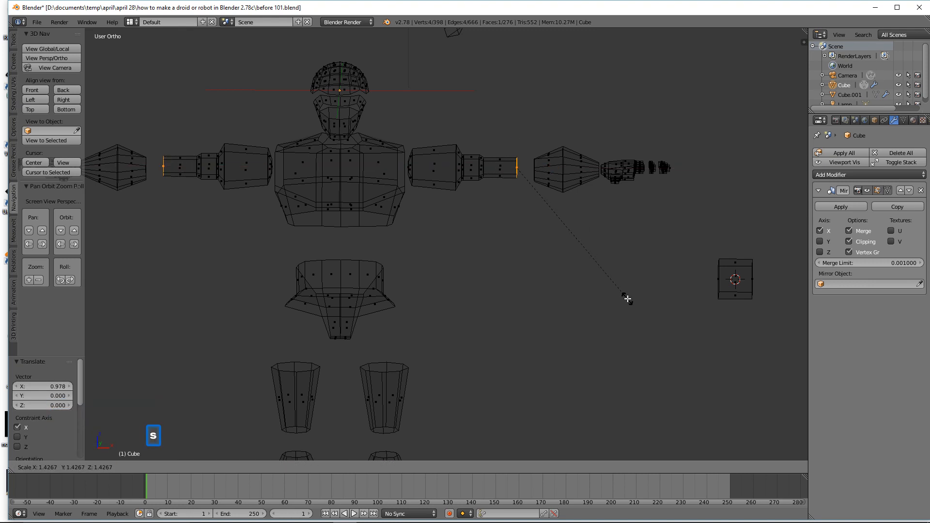
pyautogui.click(627, 298)
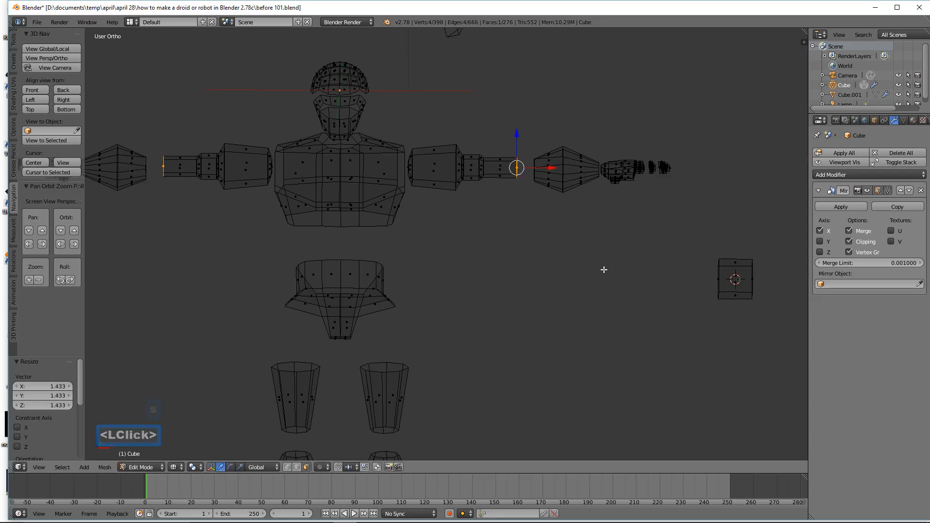
pyautogui.press('a')
# Step: Return to solid shading and delete all linked faces of the old forearm piece beside the hand
pyautogui.press('z')
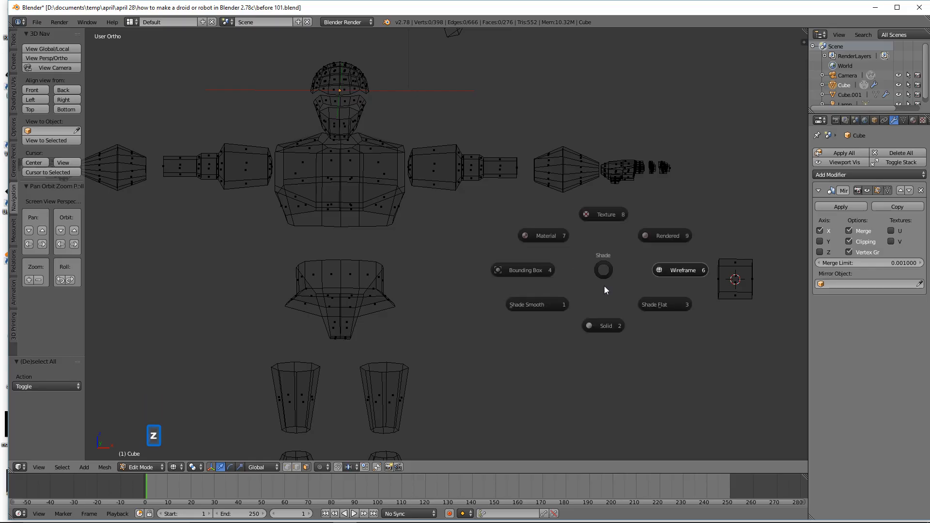
pyautogui.click(604, 327)
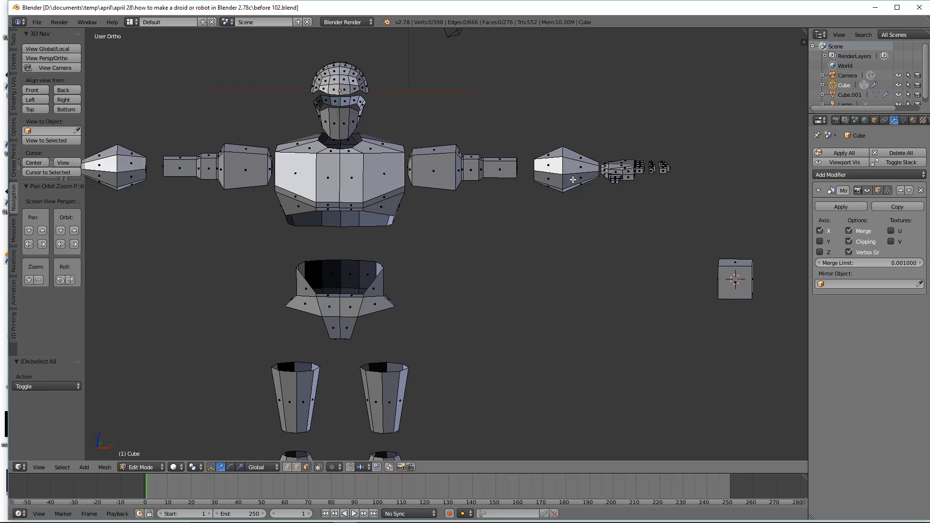
pyautogui.press('l')
pyautogui.press('x')
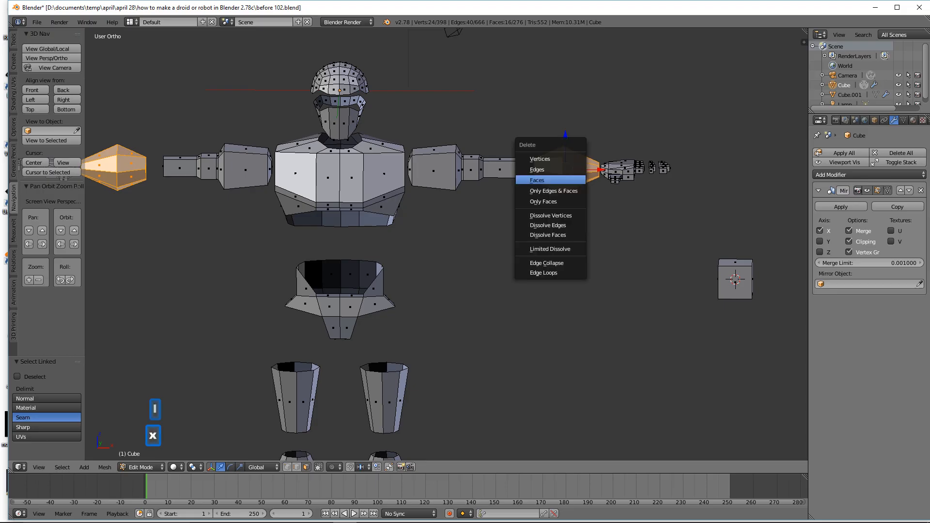
pyautogui.click(557, 180)
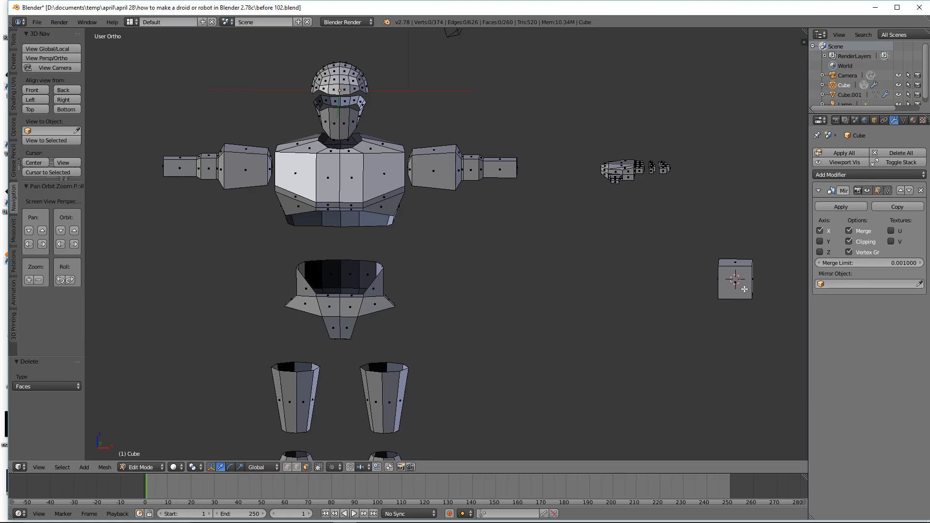
# Step: Duplicate the spare cube and place the copy between the arm and the hand, raising it about 6.236 along Z
pyautogui.press('l')
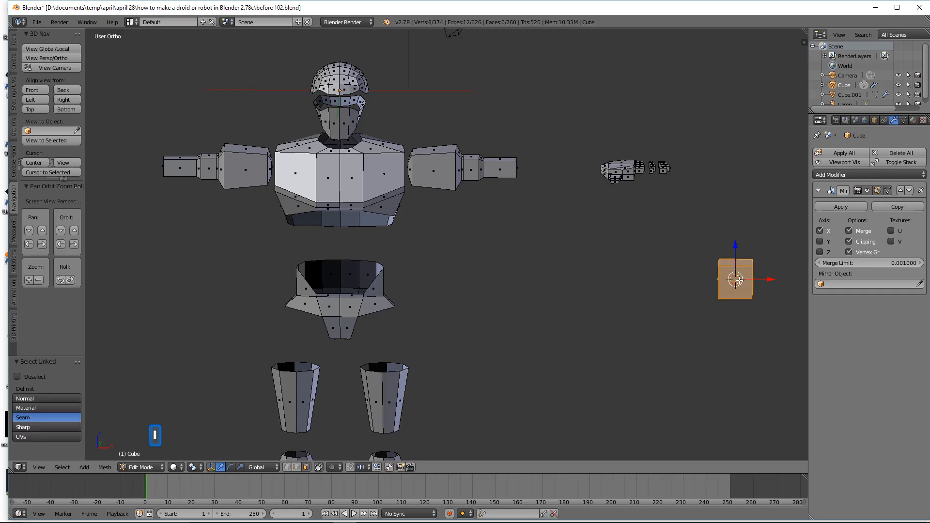
pyautogui.hotkey('shift', 'd')
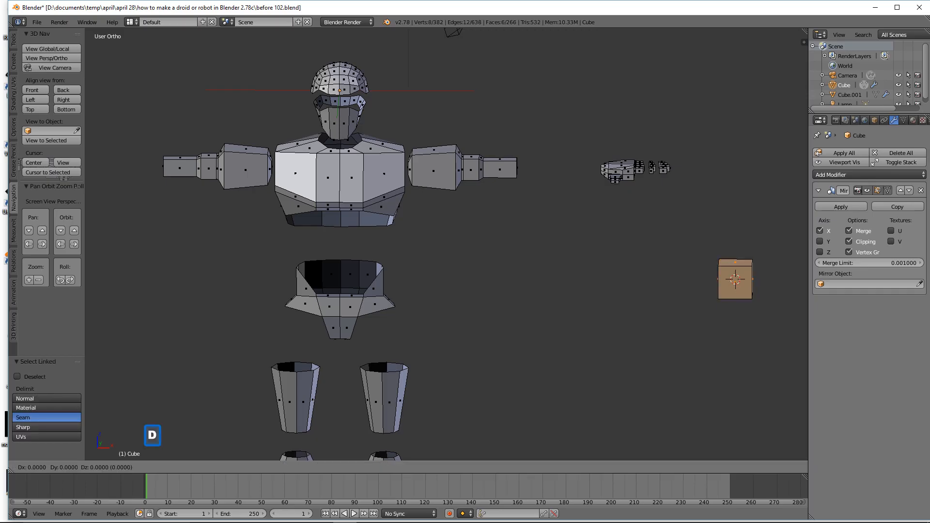
pyautogui.rightClick(739, 280)
pyautogui.moveTo(752, 285); pyautogui.dragTo(600, 278)
pyautogui.moveTo(572, 253); pyautogui.dragTo(557, 149)
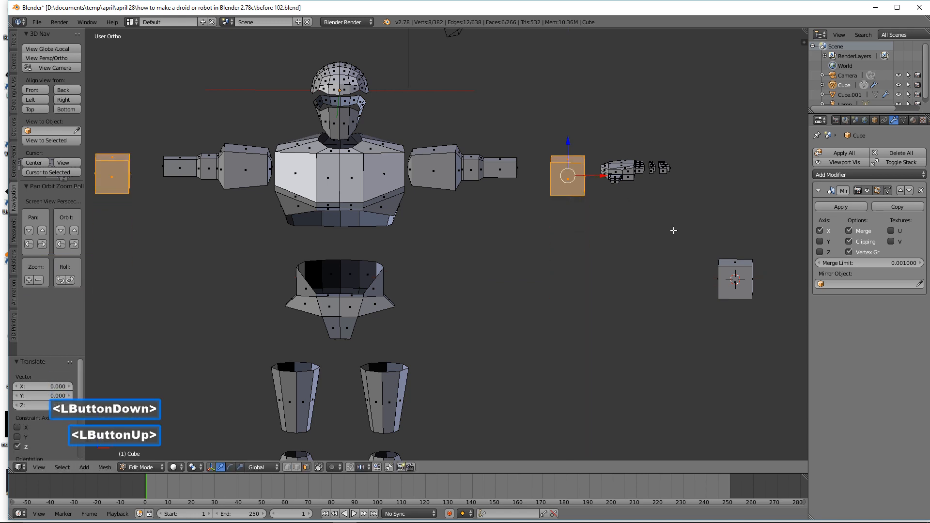
# Step: Lengthen the new forearm block along X by about 1.807 and again by about 1.111, shifting it about -0.230 along X in between
pyautogui.press('s')
pyautogui.press('x')
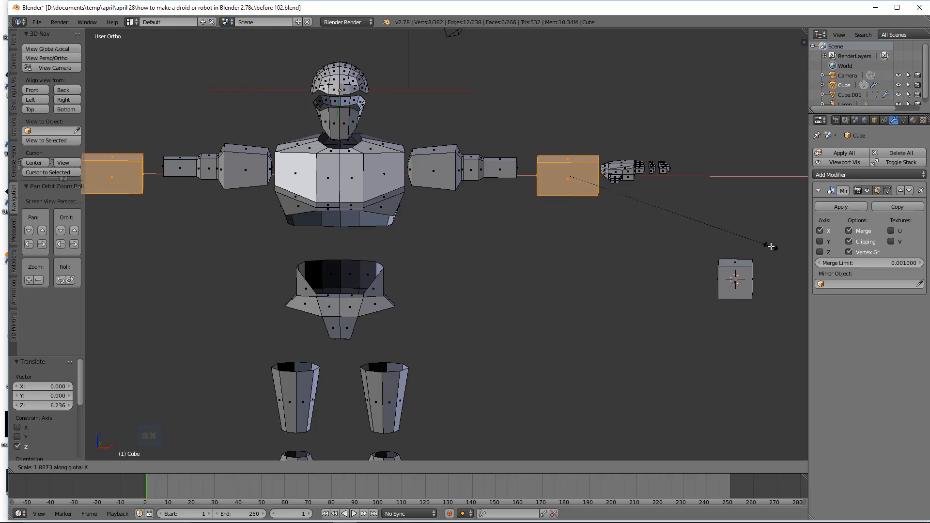
pyautogui.click(771, 246)
pyautogui.moveTo(606, 181); pyautogui.dragTo(601, 181)
pyautogui.press('s')
pyautogui.press('x')
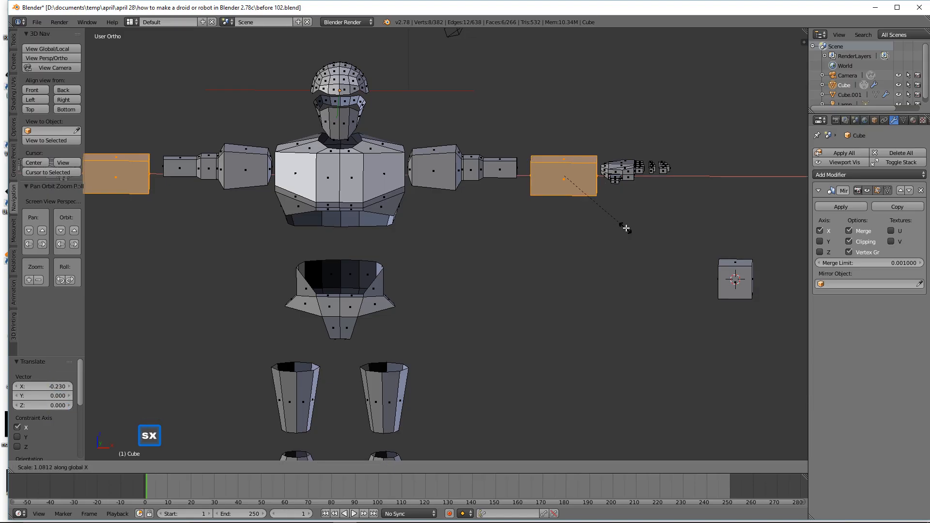
pyautogui.click(692, 251)
# Step: Scale the forearm block uniformly to about 0.593, raise it slightly to line up with the hand, and clear the selection
pyautogui.press('s')
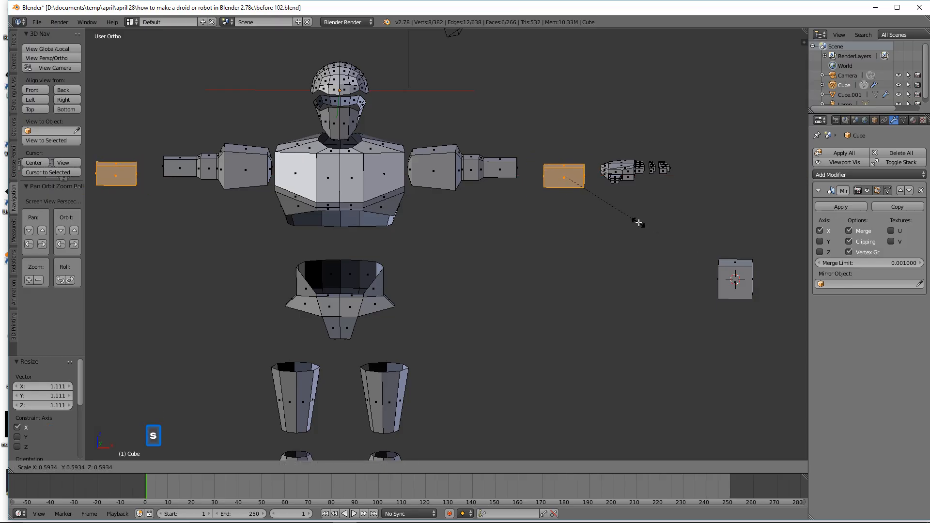
pyautogui.click(637, 222)
pyautogui.moveTo(566, 154); pyautogui.dragTo(582, 144)
pyautogui.moveTo(589, 133)
pyautogui.mouseDown(button='middle')
pyautogui.moveTo(600, 210)
pyautogui.moveTo(588, 199)
pyautogui.moveTo(580, 141)
pyautogui.mouseUp(button='middle')
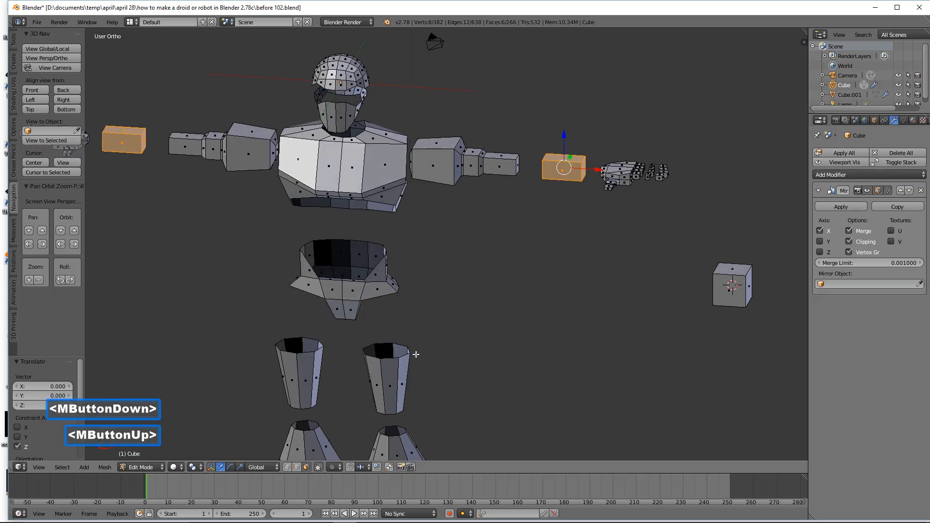
pyautogui.press('a')
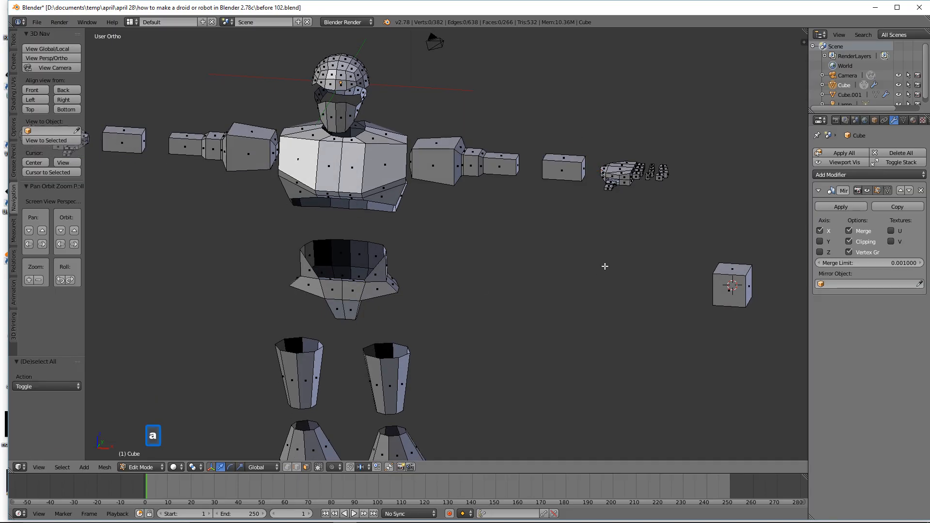
# Step: Move the forearm block's outer end face about 0.657 along X, and shift the whole block about -0.671 along X
pyautogui.click(586, 173)
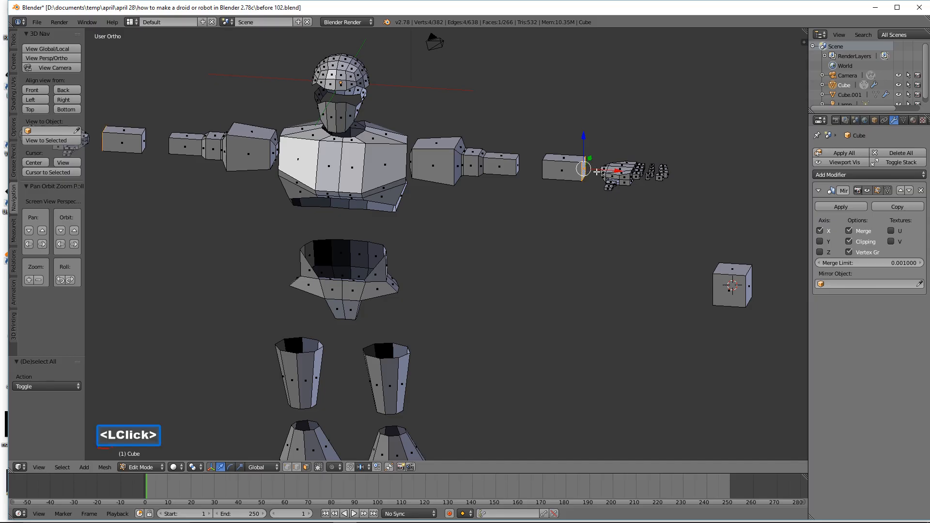
pyautogui.moveTo(600, 170); pyautogui.dragTo(610, 175)
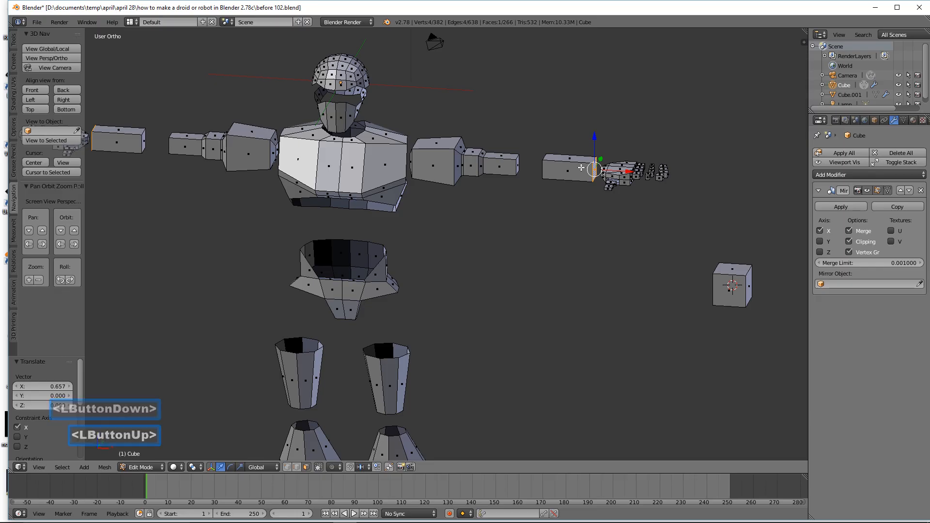
pyautogui.press('l')
pyautogui.moveTo(607, 168); pyautogui.dragTo(594, 171)
pyautogui.moveTo(593, 171); pyautogui.dragTo(581, 187, button='middle')
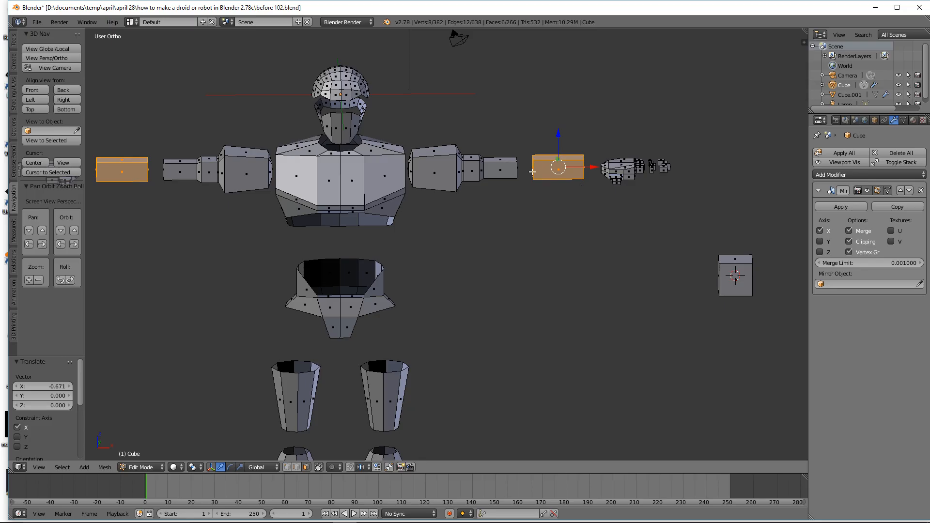
pyautogui.press('a')
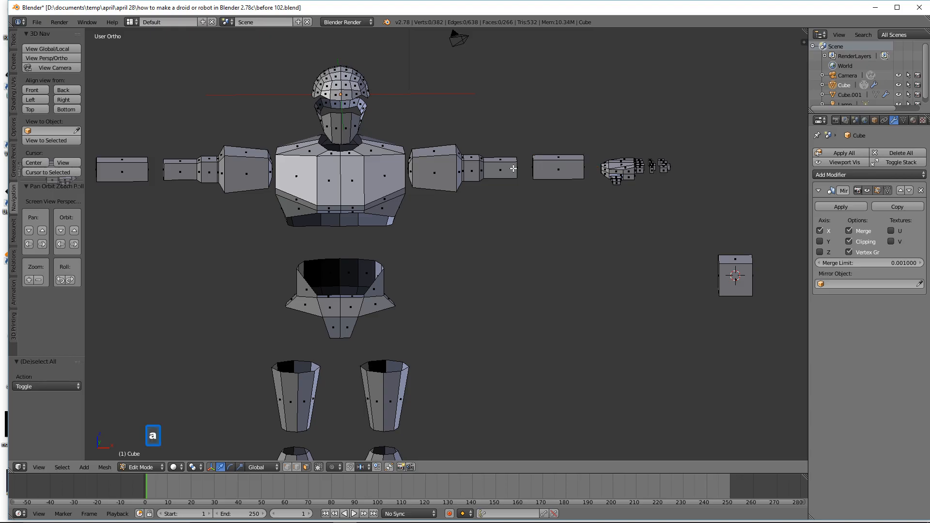
# Step: Scale the entire linked upper arm piece to about 1.428 and move it about 1.411 along X away from the torso
pyautogui.press('l')
pyautogui.press('s')
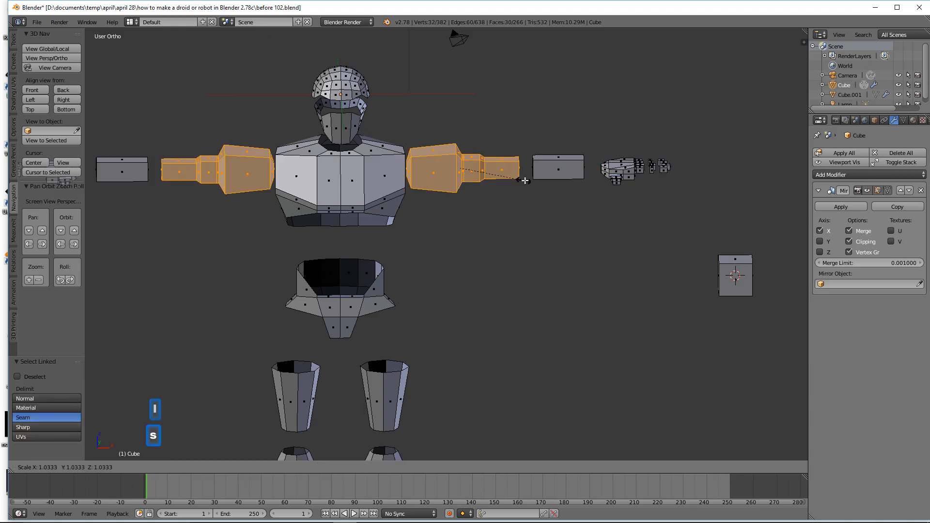
pyautogui.click(548, 190)
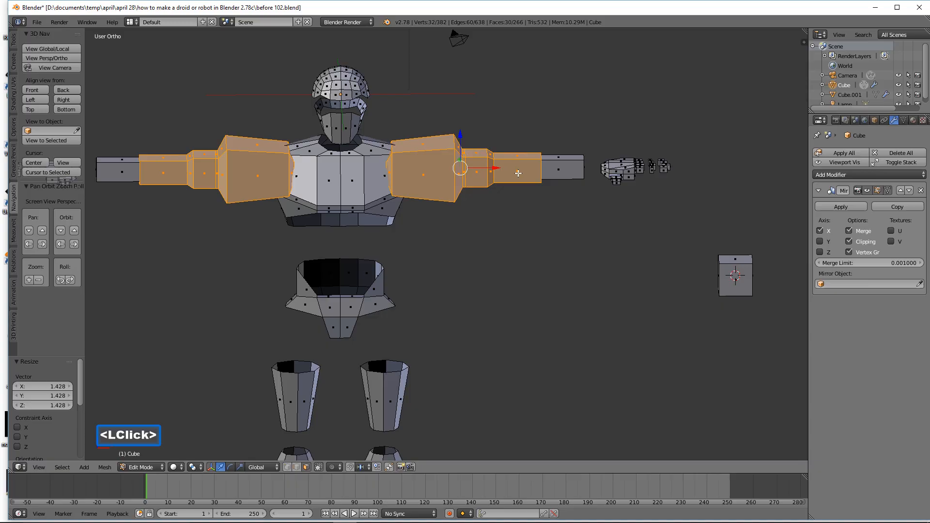
pyautogui.moveTo(492, 169); pyautogui.dragTo(517, 166)
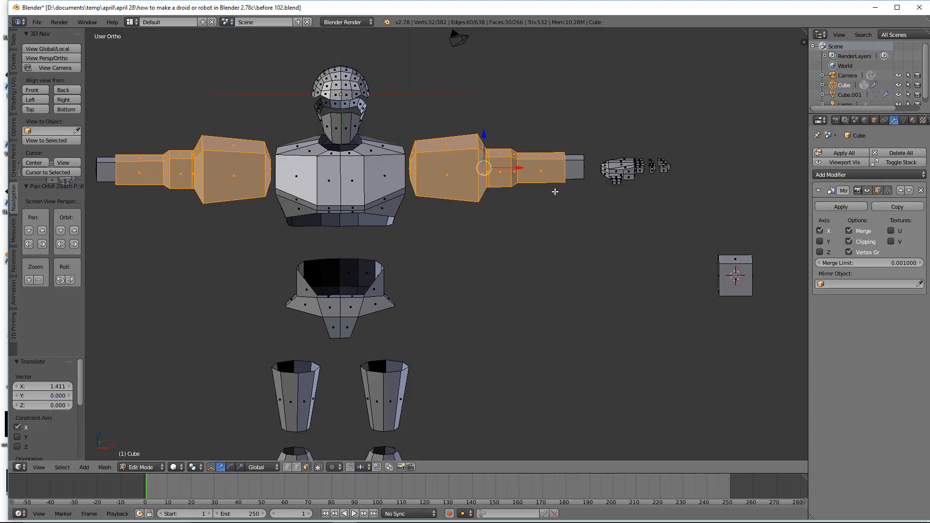
pyautogui.press('a')
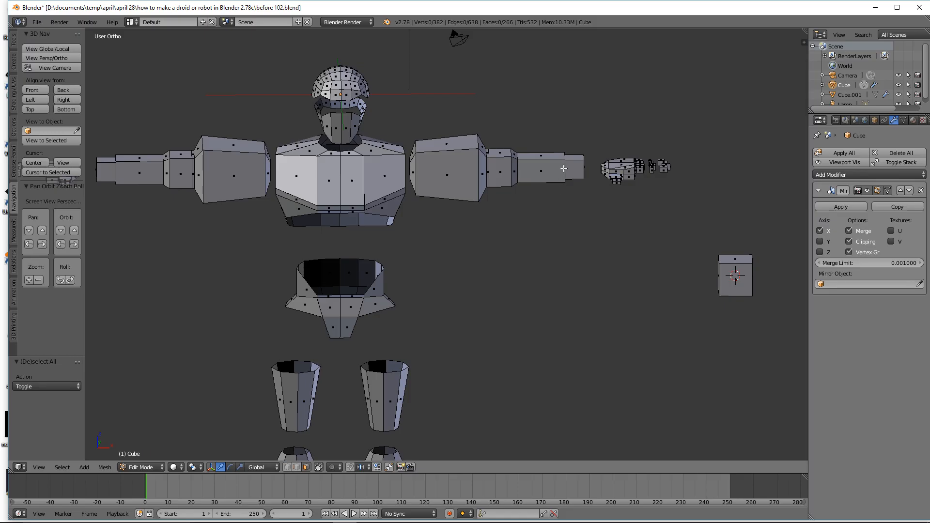
# Step: Switch to edge selection and try to move the edge at the upper arm's outer end along X
pyautogui.click(307, 468)
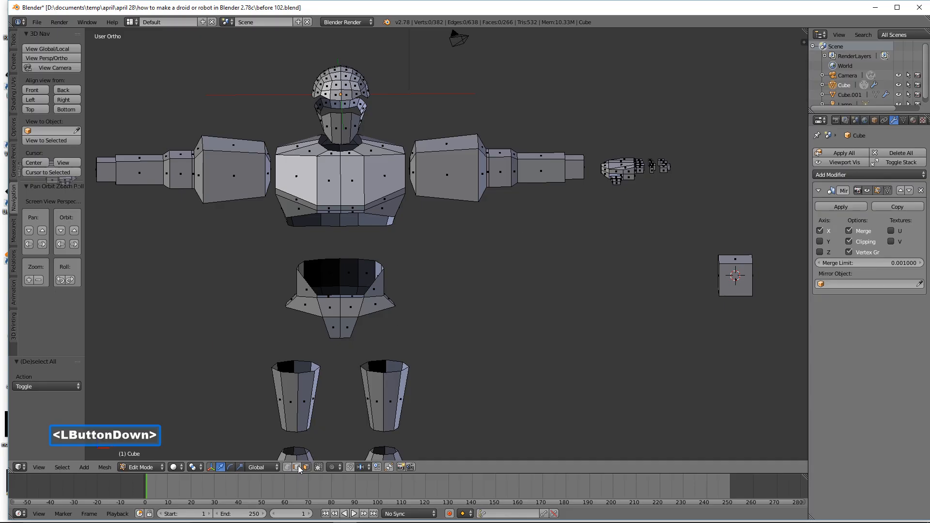
pyautogui.keyDown('alt'); pyautogui.click(565, 170); pyautogui.keyUp('alt')
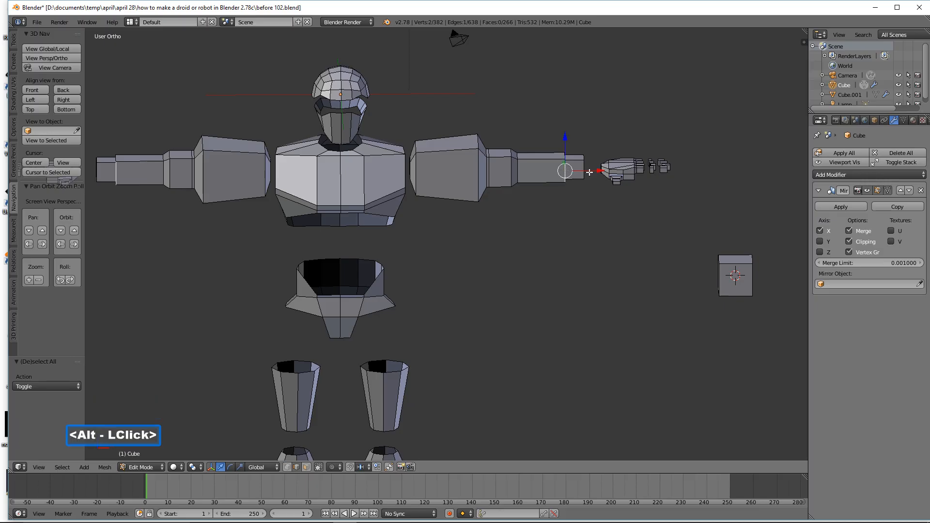
pyautogui.moveTo(595, 173); pyautogui.dragTo(586, 174)
pyautogui.rightClick(586, 173)
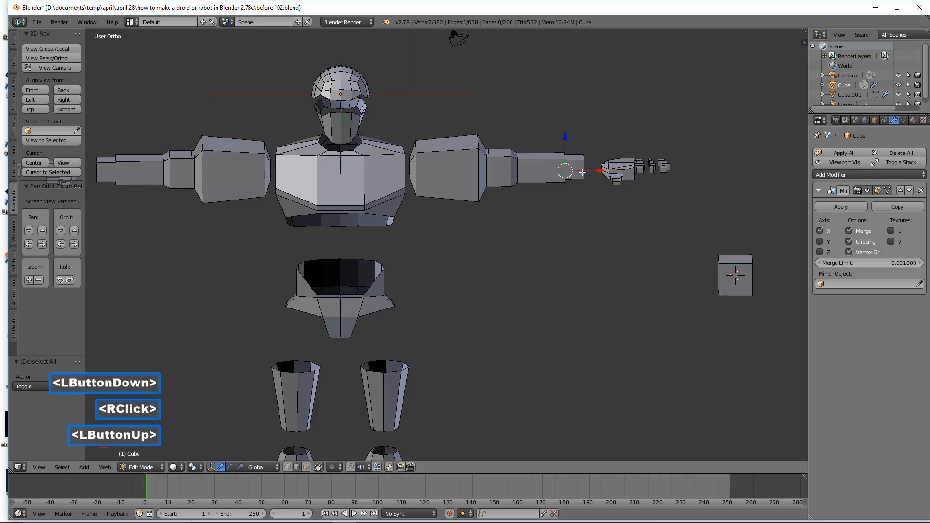
# Step: Select all four edges around the upper arm's outer end and move them about -2.119 along X toward the torso
pyautogui.scroll(2, 575, 179)
pyautogui.moveTo(599, 165); pyautogui.dragTo(624, 156, button='middle')
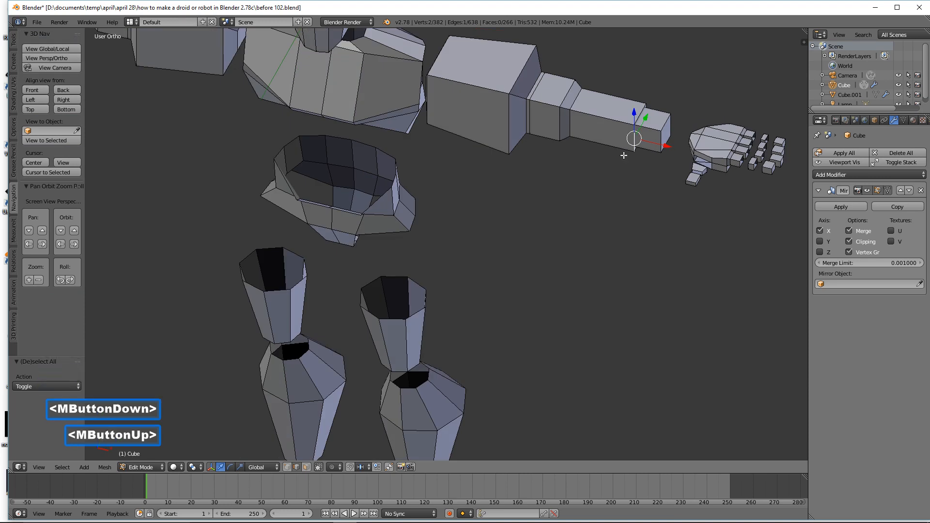
pyautogui.keyDown('alt'); pyautogui.click(642, 108); pyautogui.keyUp('alt')
pyautogui.keyDown('alt'); pyautogui.keyDown('shift'); pyautogui.click(629, 131); pyautogui.keyUp('shift'); pyautogui.keyUp('alt')
pyautogui.moveTo(666, 171); pyautogui.dragTo(599, 107, button='middle')
pyautogui.keyDown('alt'); pyautogui.keyDown('shift'); pyautogui.click(645, 151); pyautogui.keyUp('shift'); pyautogui.keyUp('alt')
pyautogui.moveTo(657, 138); pyautogui.dragTo(602, 176, button='middle')
pyautogui.keyDown('alt'); pyautogui.keyDown('shift'); pyautogui.click(658, 144); pyautogui.keyUp('shift'); pyautogui.keyUp('alt')
pyautogui.moveTo(524, 147); pyautogui.dragTo(611, 130, button='middle')
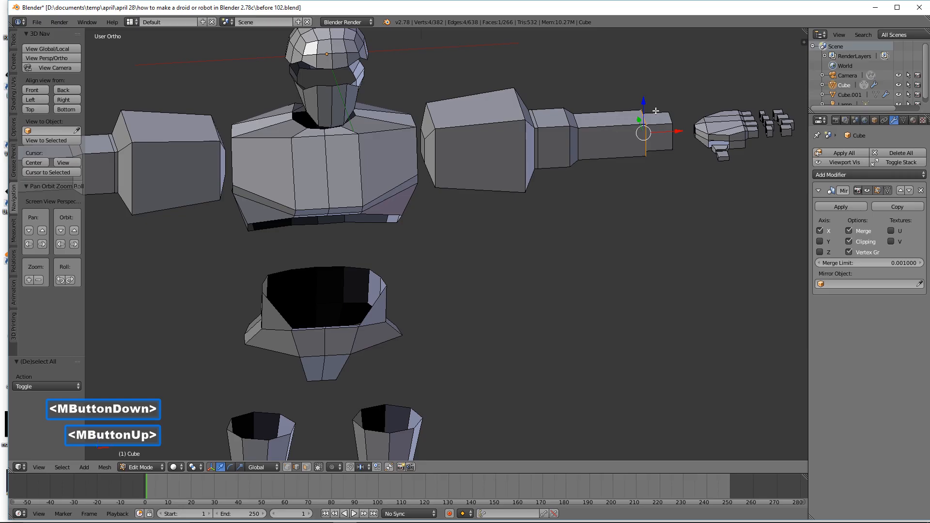
pyautogui.moveTo(677, 130); pyautogui.dragTo(627, 143)
pyautogui.moveTo(620, 179); pyautogui.dragTo(602, 170, button='middle')
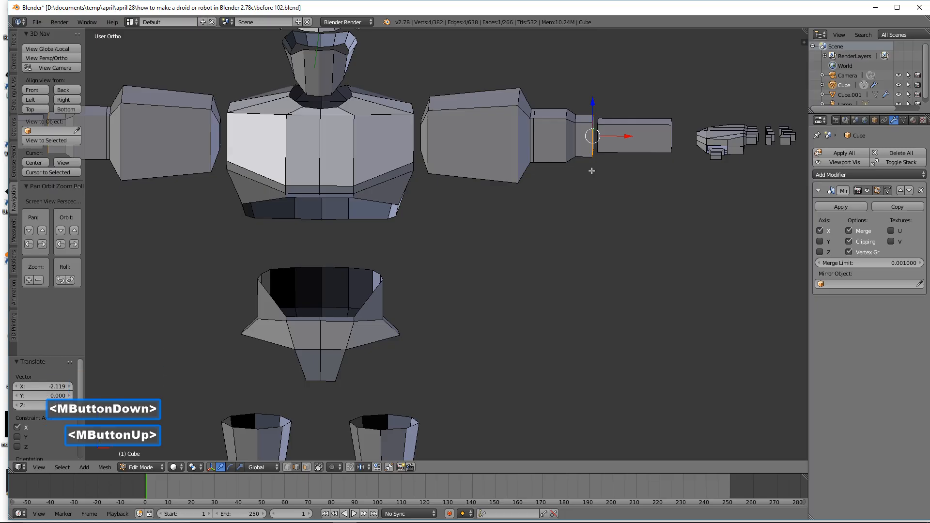
pyautogui.press('a')
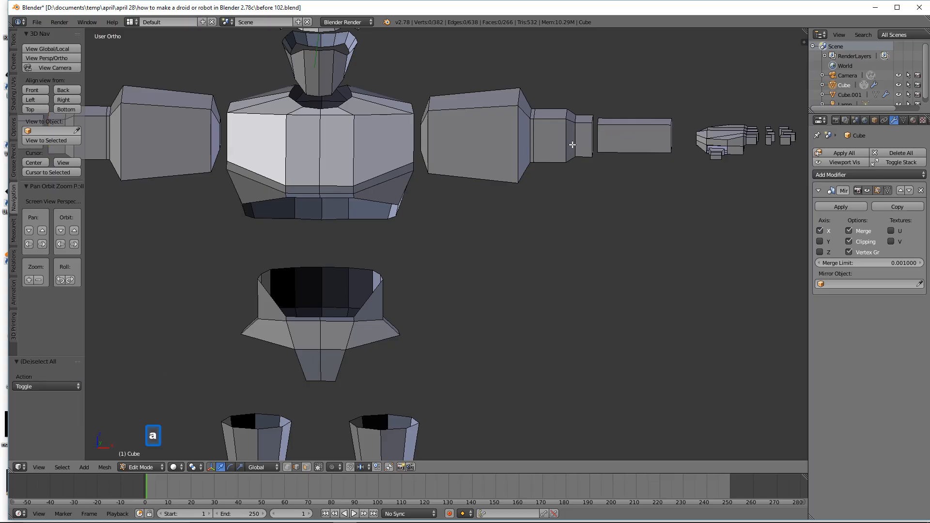
# Step: Scale the whole upper arm piece to about 0.842 along X and move it about -0.280 along X toward the torso
pyautogui.press('l')
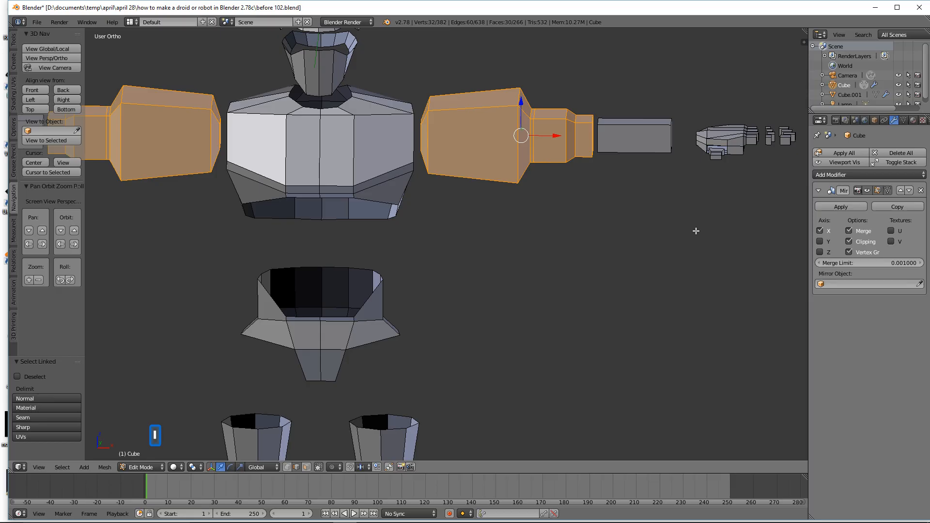
pyautogui.press('s')
pyautogui.press('x')
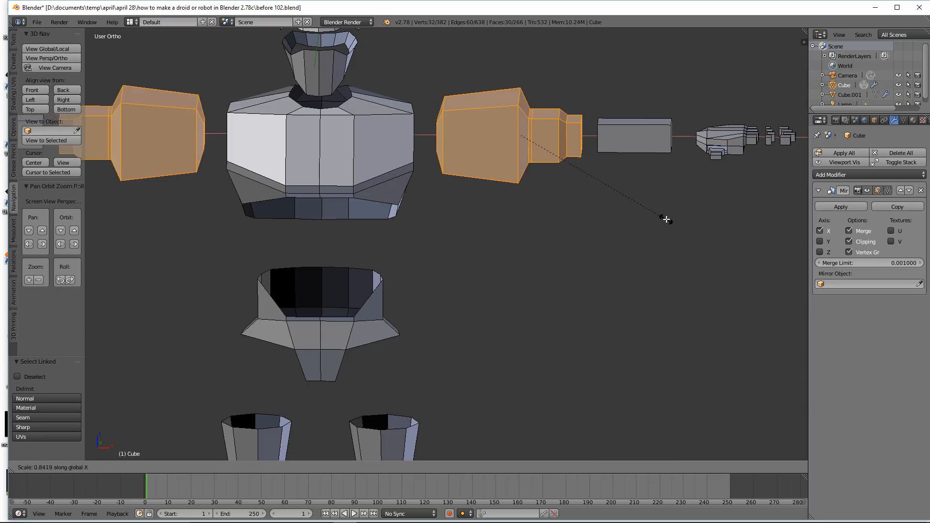
pyautogui.click(666, 220)
pyautogui.moveTo(562, 139); pyautogui.dragTo(551, 137)
pyautogui.scroll(-2, 651, 181)
pyautogui.moveTo(650, 180)
pyautogui.mouseDown(button='middle')
pyautogui.moveTo(616, 215)
pyautogui.moveTo(646, 195)
pyautogui.mouseUp(button='middle')
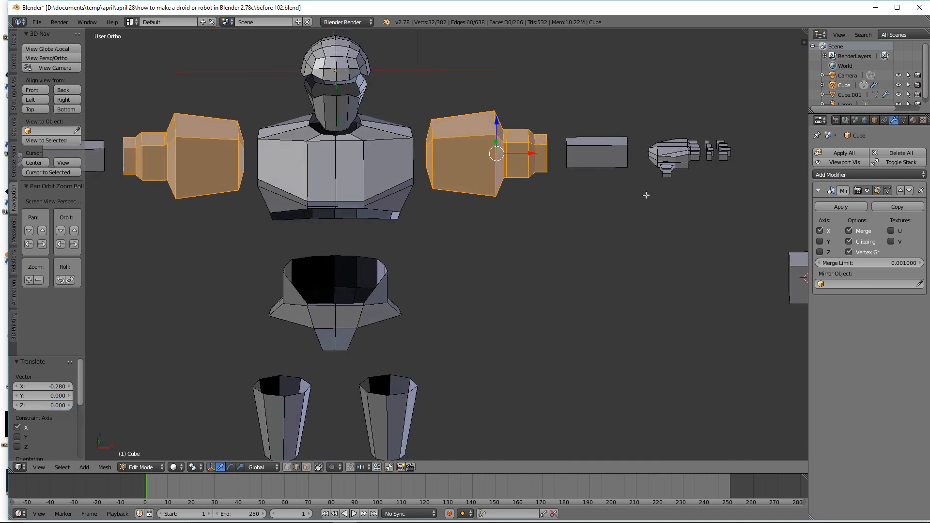
pyautogui.moveTo(646, 195); pyautogui.dragTo(642, 192, button='middle')
pyautogui.press('a')
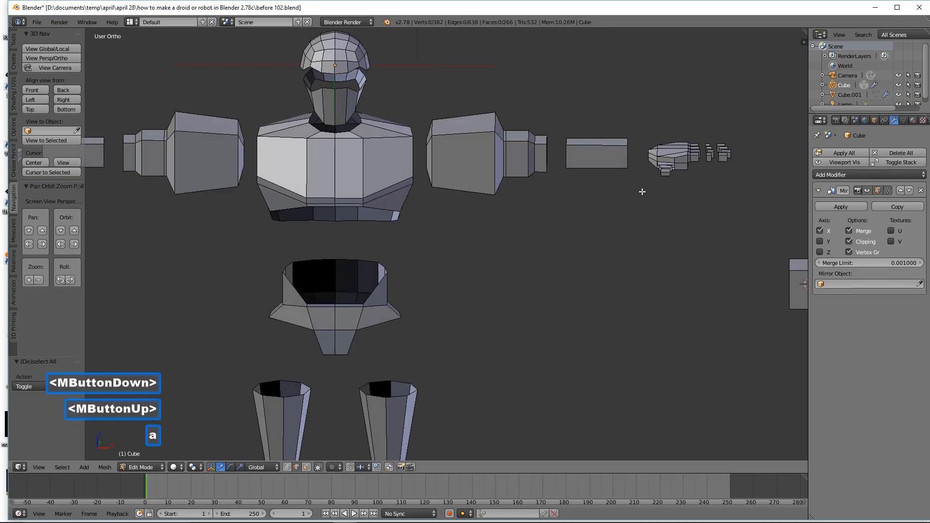
# Step: Add a loop cut across the forearm block and slide it by about 0.25 toward the block's inner end
pyautogui.scroll(1, 641, 191)
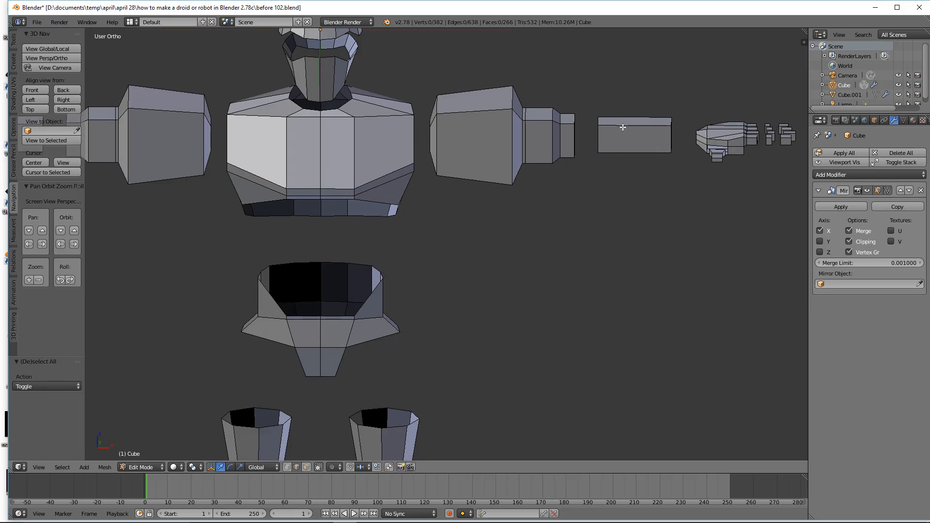
pyautogui.press('ctrl')
pyautogui.hotkey('ctrl', 'r')
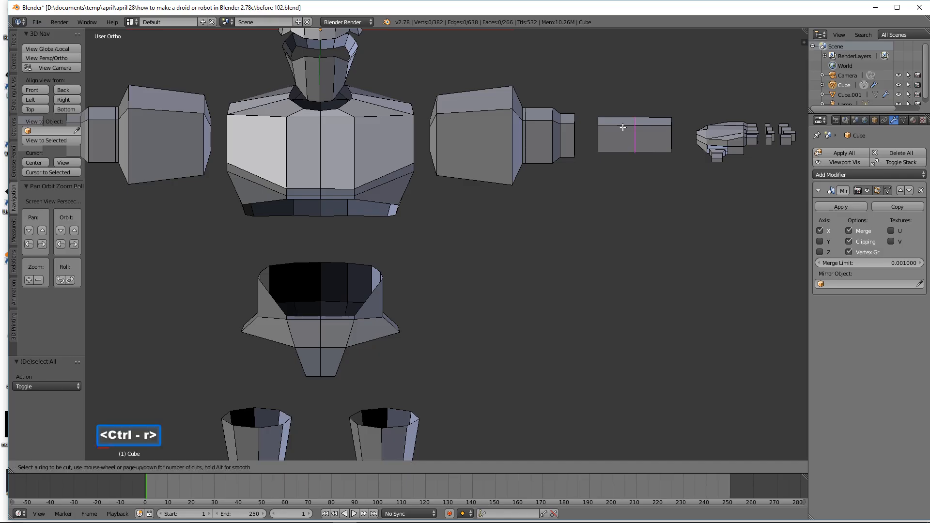
pyautogui.click(622, 127)
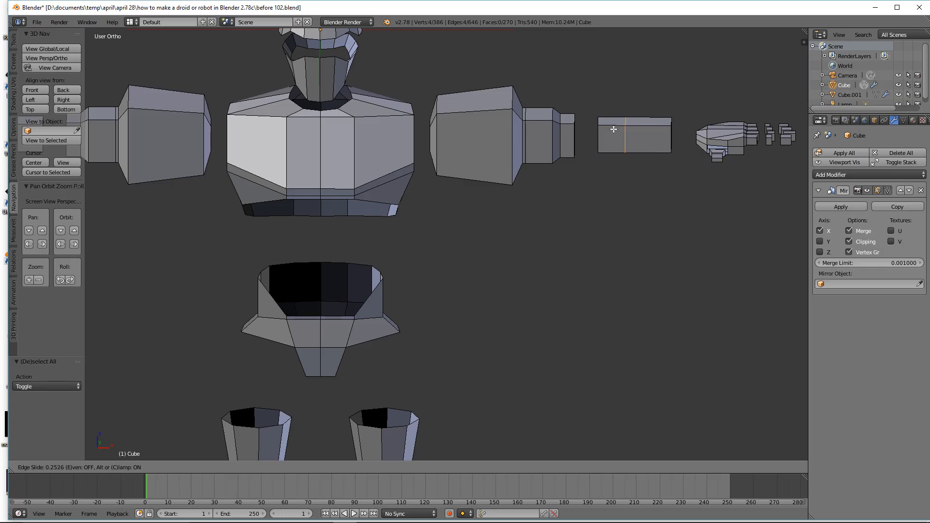
pyautogui.click(613, 129)
pyautogui.press('a')
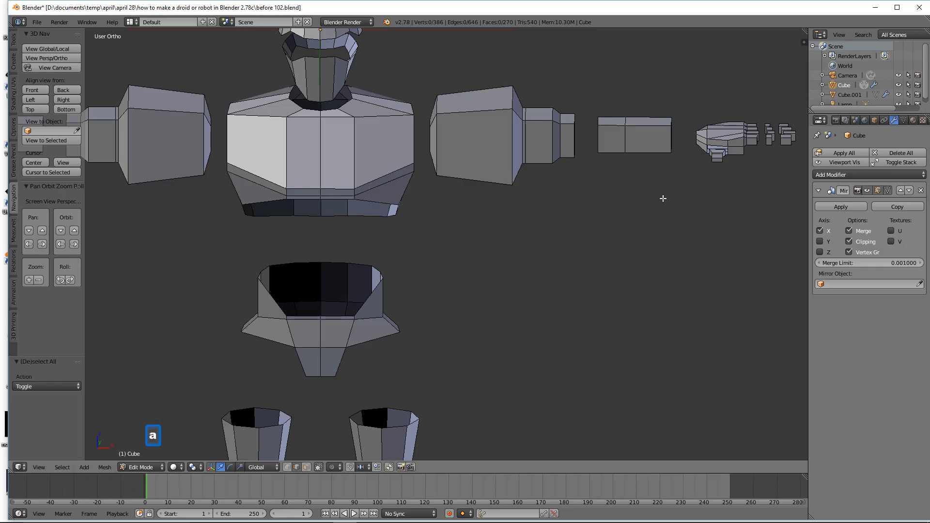
# Step: Inset the front face of the forearm block's inner section by extruding it in place and scaling it to about 0.714
pyautogui.click(306, 467)
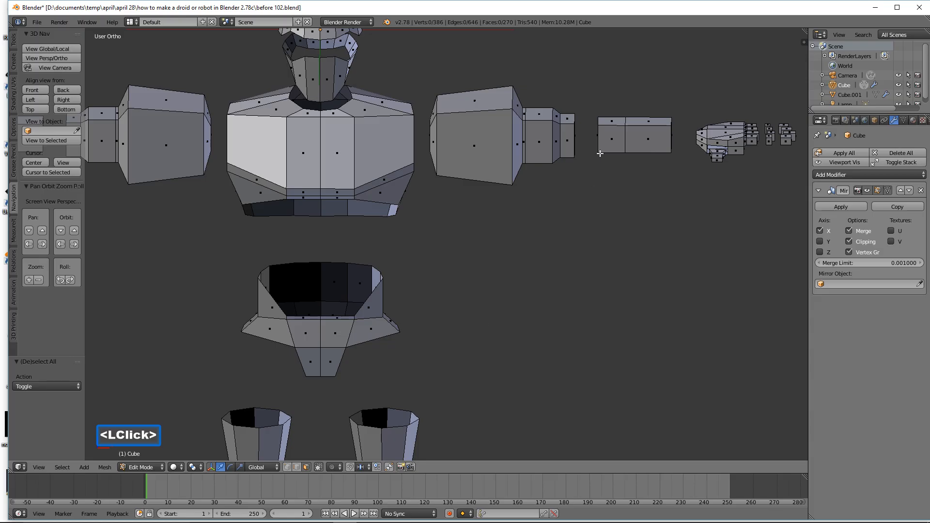
pyautogui.click(611, 137)
pyautogui.moveTo(675, 167); pyautogui.dragTo(679, 166, button='middle')
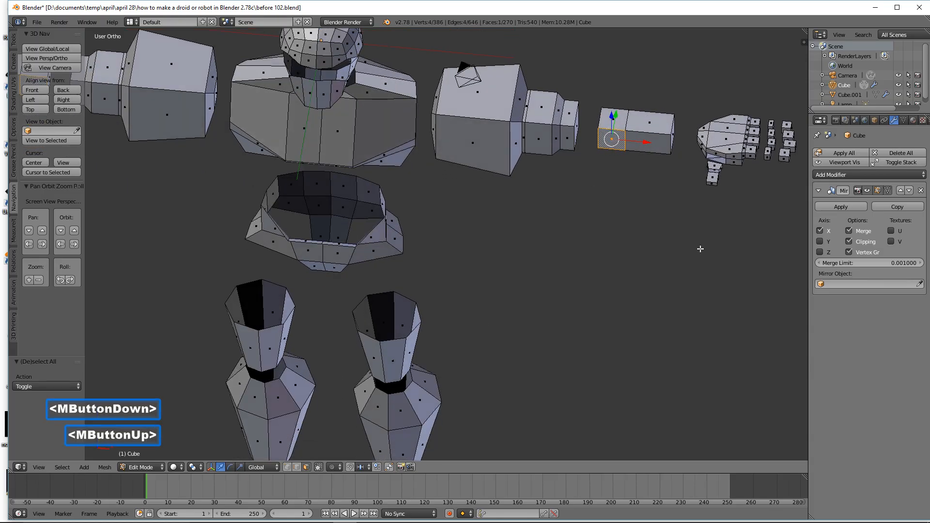
pyautogui.press('e')
pyautogui.rightClick(695, 235)
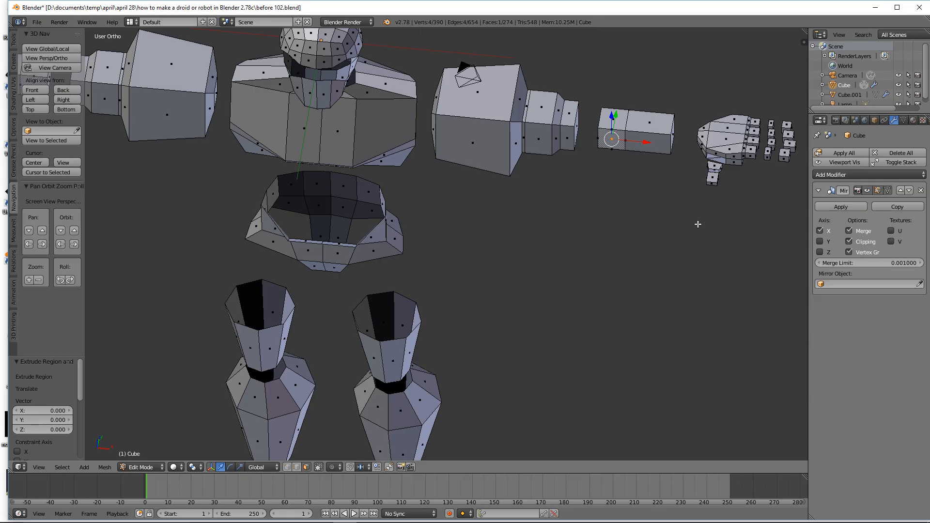
pyautogui.press('s')
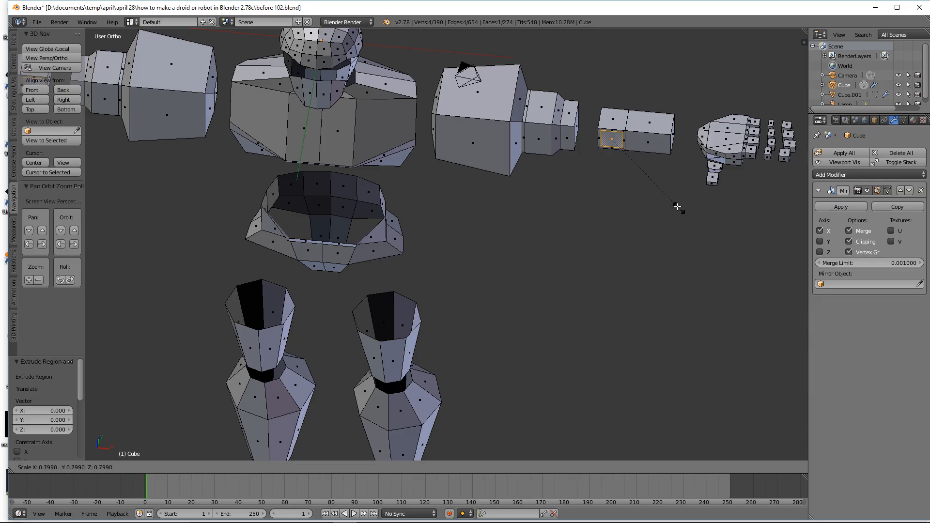
pyautogui.click(670, 201)
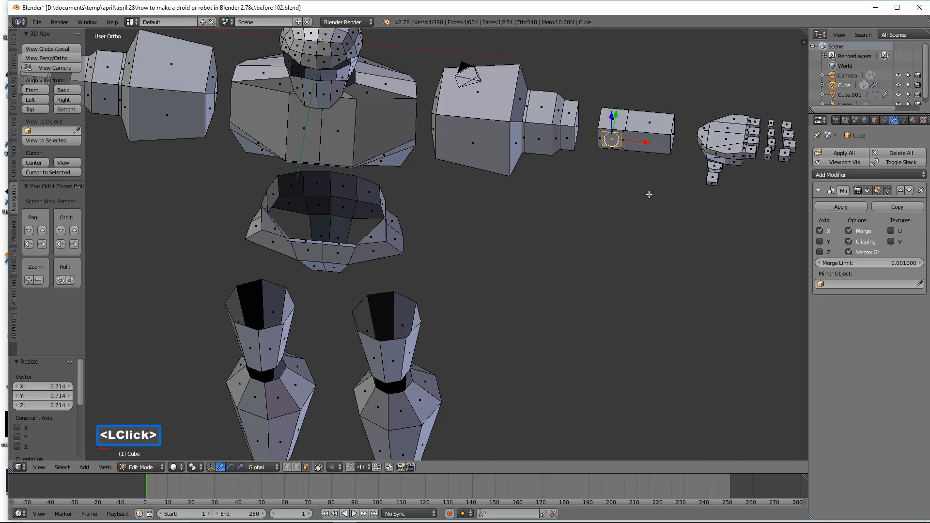
# Step: Extrude the inset forearm face about -0.189 along Y and save the file as before 103.blend
pyautogui.press('e')
pyautogui.press('y')
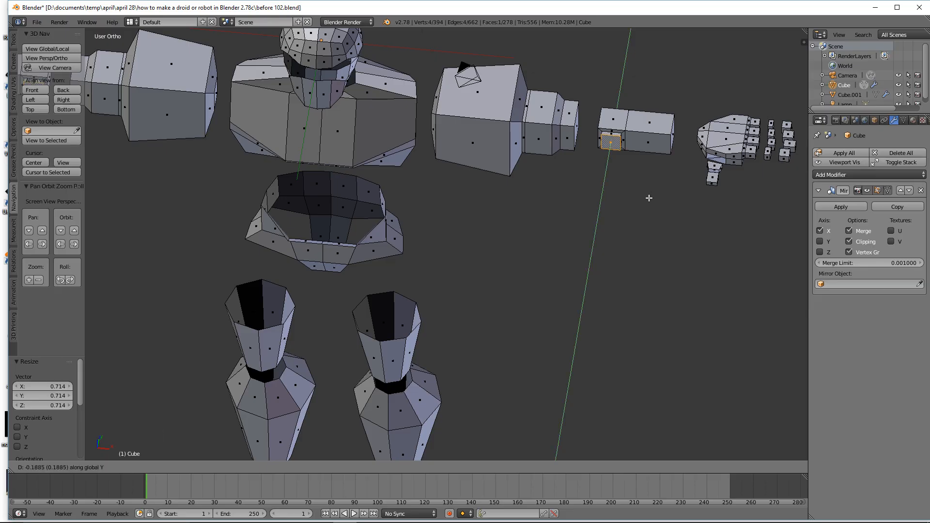
pyautogui.click(648, 198)
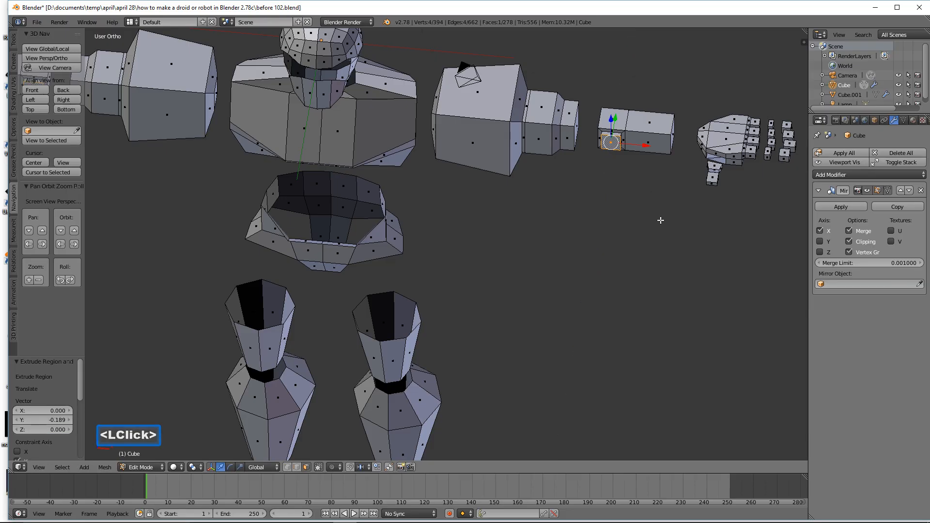
pyautogui.press('a')
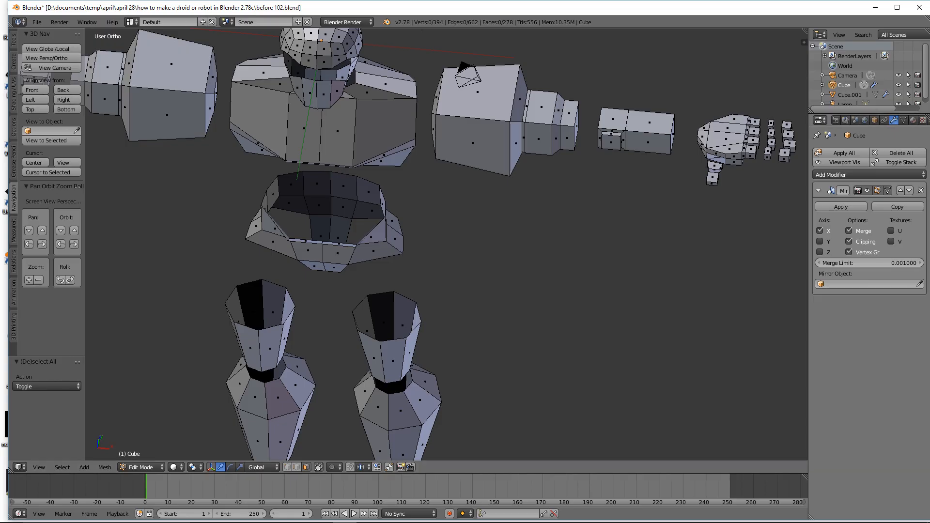
pyautogui.click(603, 233)
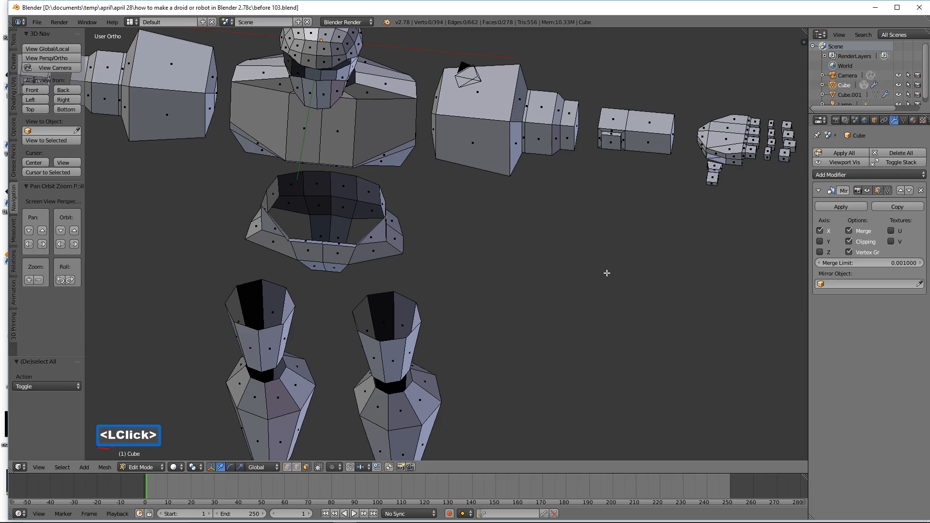
# Step: Duplicate the spare cube beside the droid and move the copy in front of the knee, between upper and lower leg
pyautogui.moveTo(606, 272); pyautogui.dragTo(598, 240, button='middle')
pyautogui.scroll(-3, 647, 267)
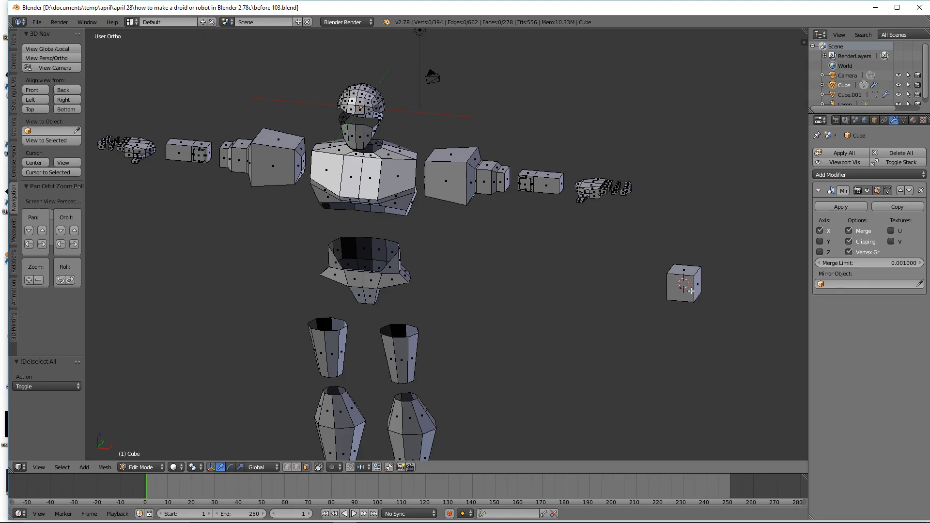
pyautogui.press('l')
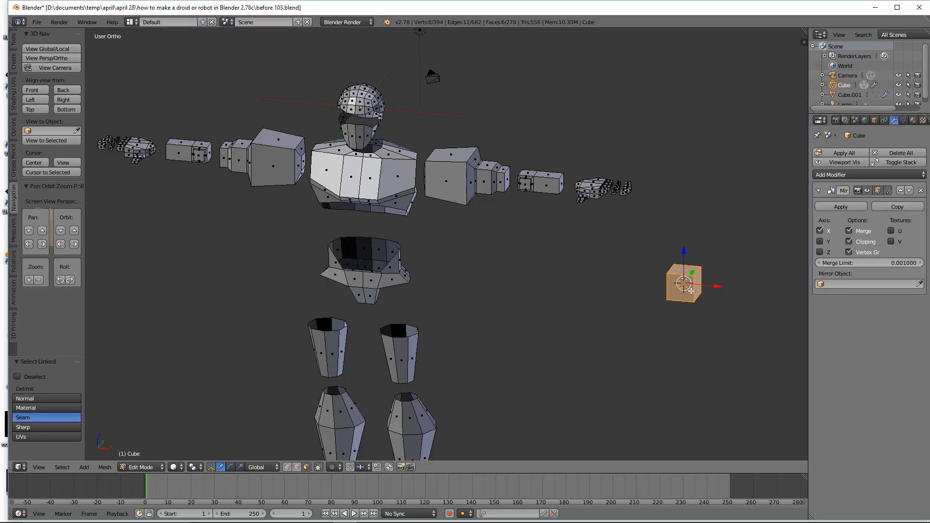
pyautogui.hotkey('shift', 'd')
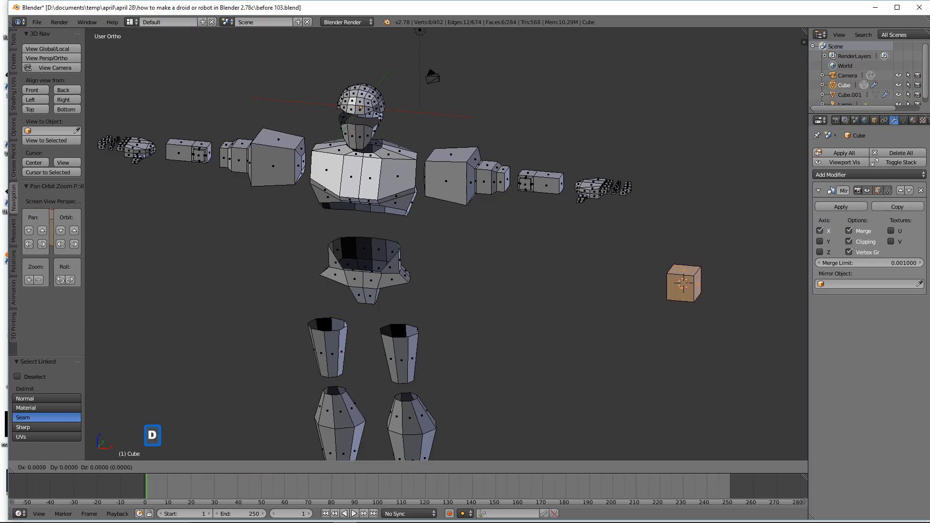
pyautogui.rightClick(677, 285)
pyautogui.moveTo(719, 289); pyautogui.dragTo(493, 258)
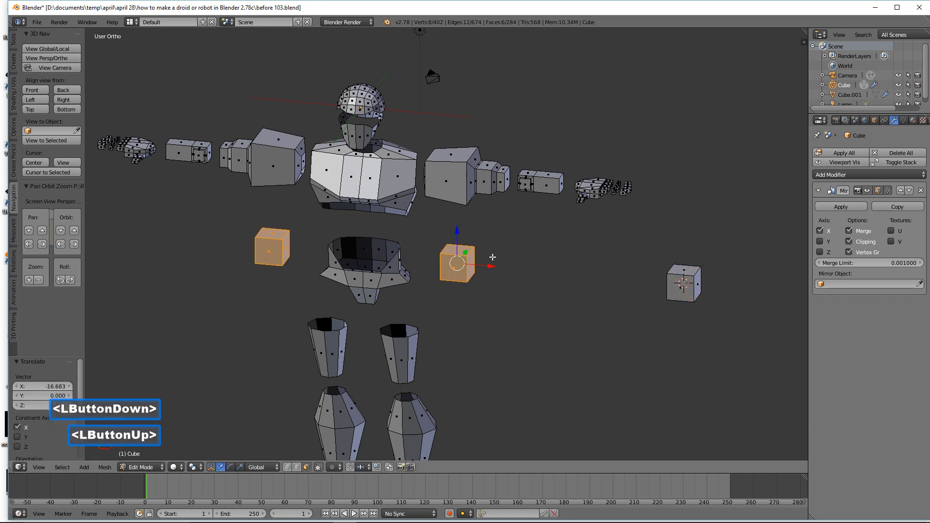
pyautogui.moveTo(458, 232); pyautogui.dragTo(465, 358)
pyautogui.moveTo(493, 390); pyautogui.dragTo(442, 376)
pyautogui.moveTo(438, 378)
pyautogui.mouseDown(button='middle')
pyautogui.moveTo(420, 384)
pyautogui.moveTo(425, 380)
pyautogui.mouseUp(button='middle')
pyautogui.moveTo(419, 378); pyautogui.dragTo(408, 385)
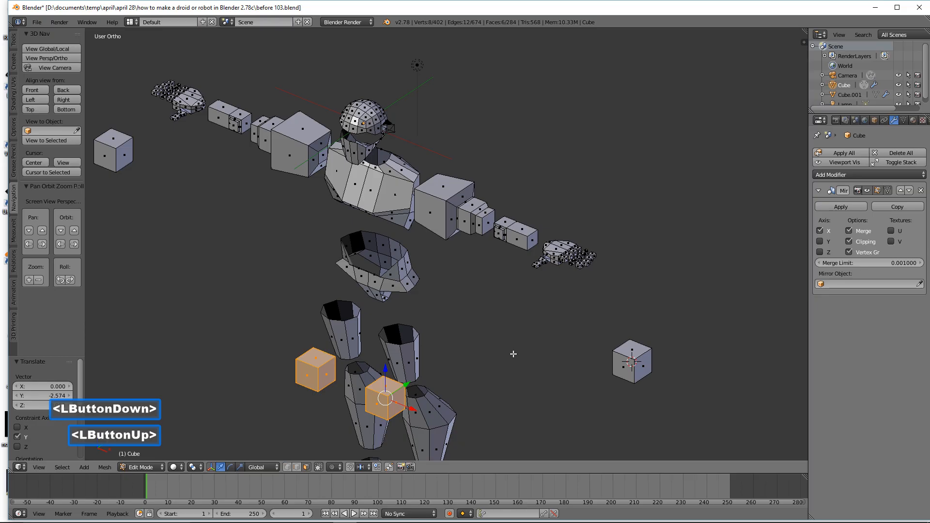
# Step: Flatten the duplicated cube along Y into a thin block and move it back and slightly down against the knee
pyautogui.press('s')
pyautogui.press('y')
pyautogui.click(419, 378)
pyautogui.moveTo(420, 378); pyautogui.dragTo(344, 377, button='middle')
pyautogui.moveTo(385, 363); pyautogui.dragTo(386, 376)
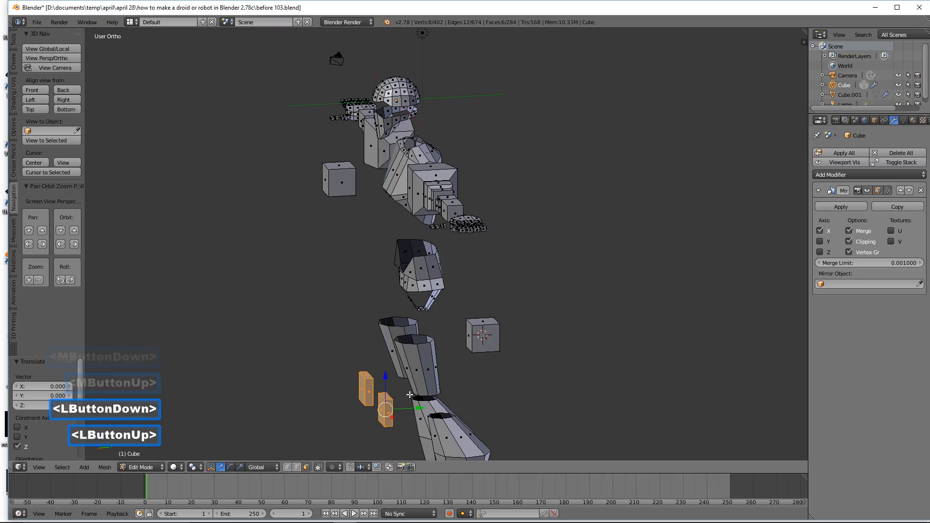
pyautogui.moveTo(418, 408); pyautogui.dragTo(447, 408)
pyautogui.moveTo(412, 382); pyautogui.dragTo(414, 386)
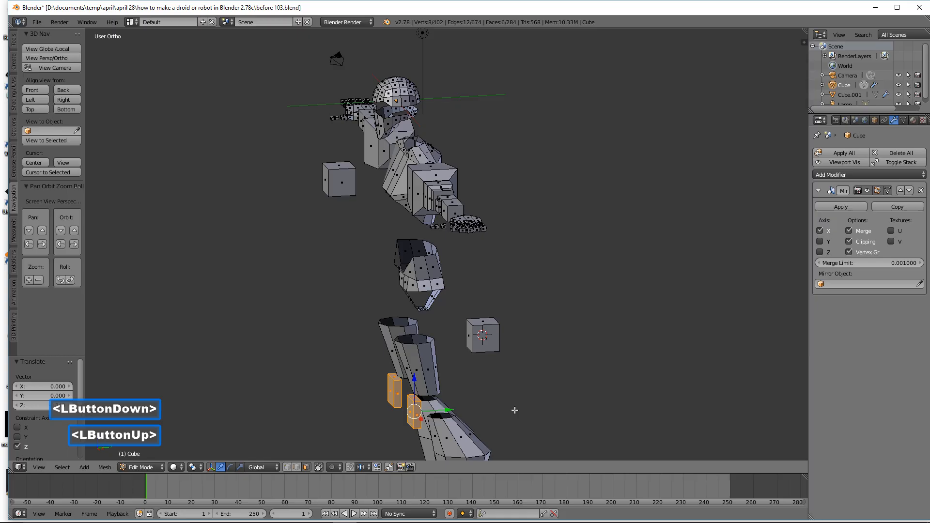
# Step: Rotate the knee block about 18.91 degrees around X and move it about -0.415 along X to line up with the leg
pyautogui.press('r')
pyautogui.press('x')
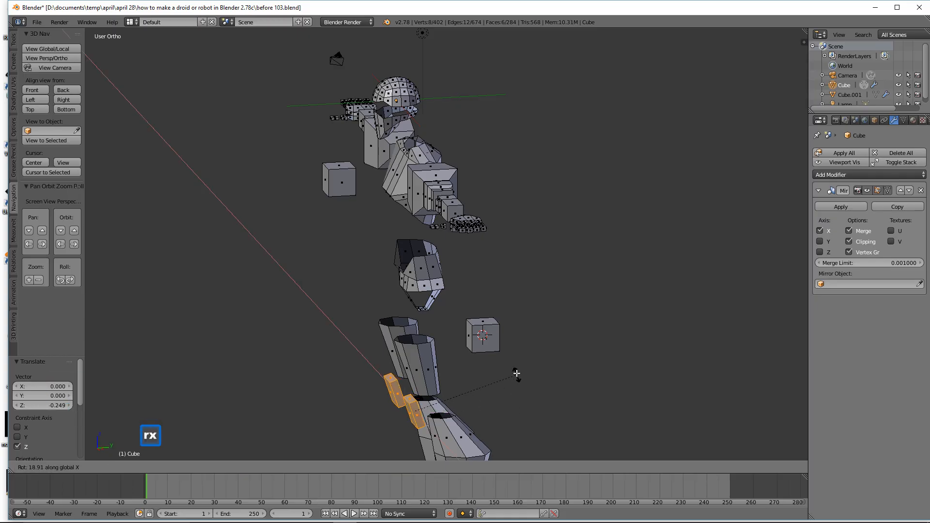
pyautogui.click(516, 373)
pyautogui.moveTo(516, 373); pyautogui.dragTo(457, 403, button='middle')
pyautogui.moveTo(428, 412); pyautogui.dragTo(422, 412)
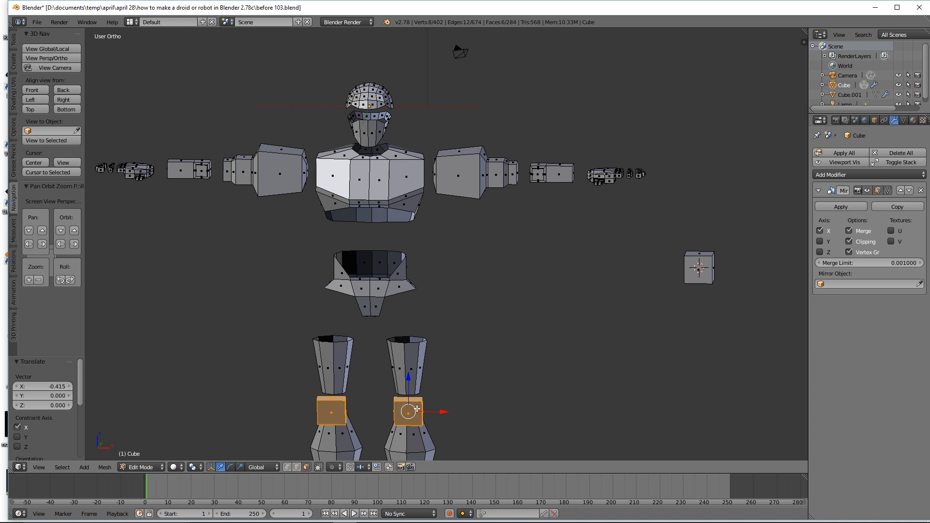
# Step: Add one horizontal and one vertical loop cut through the middle of the knee block
pyautogui.press('ctrl')
pyautogui.hotkey('ctrl', 'r')
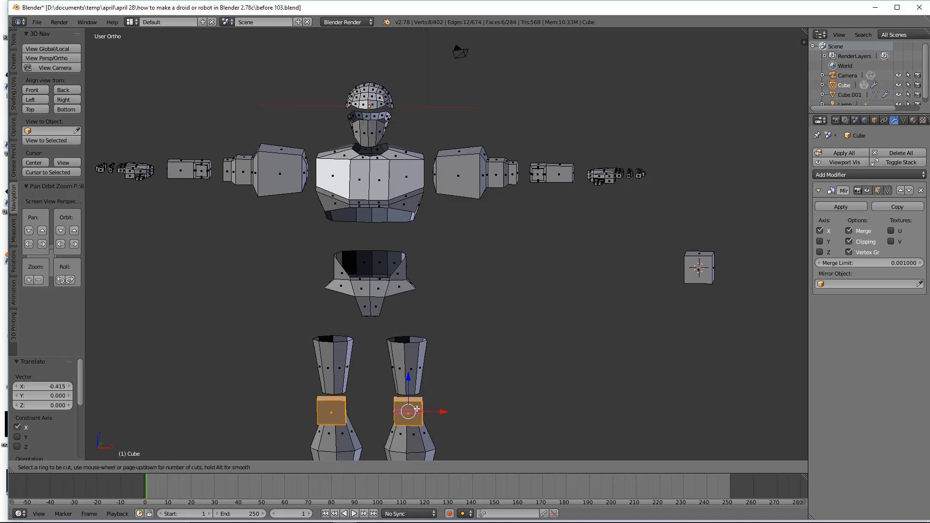
pyautogui.click(416, 409)
pyautogui.click(417, 409)
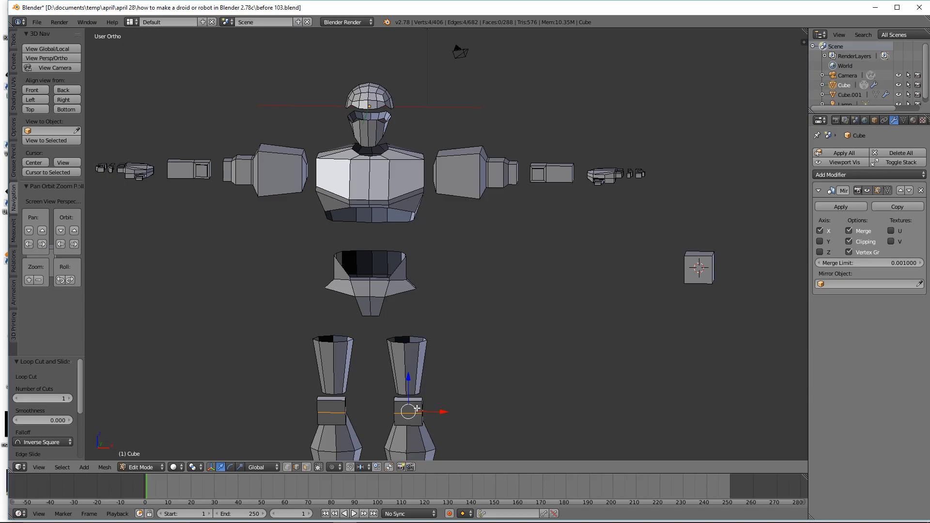
pyautogui.press('a')
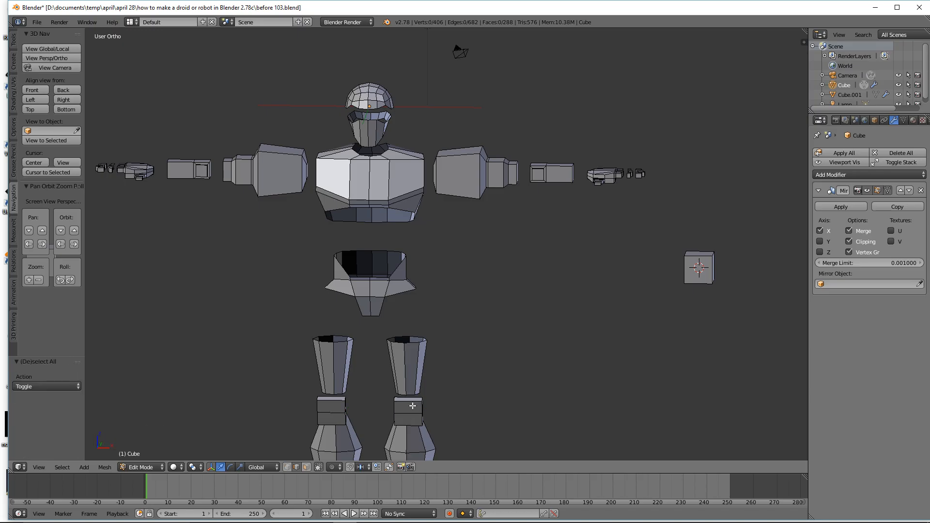
pyautogui.press('ctrl')
pyautogui.hotkey('ctrl', 'r')
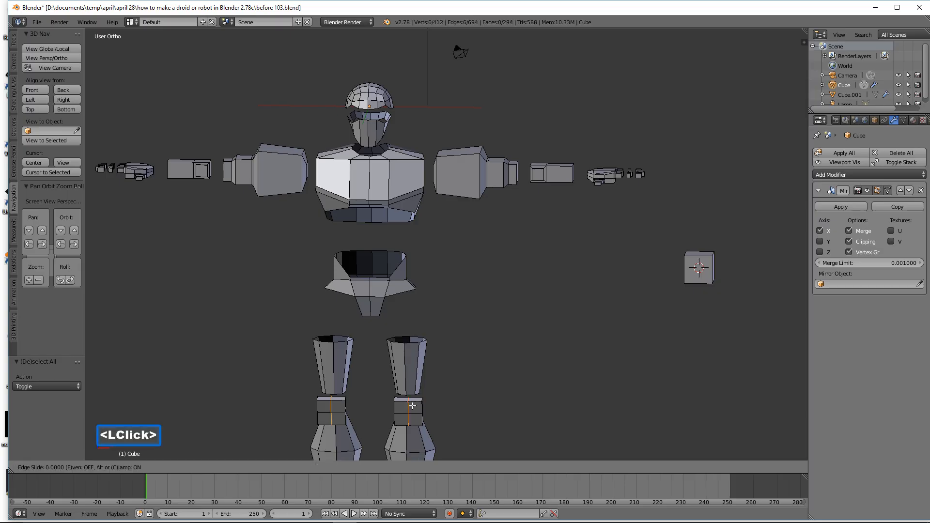
pyautogui.click(413, 406)
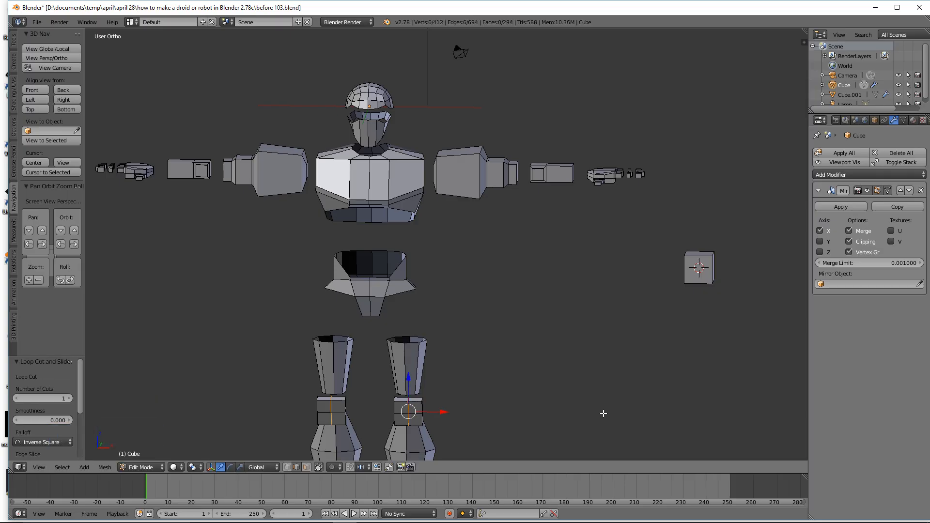
pyautogui.press('a')
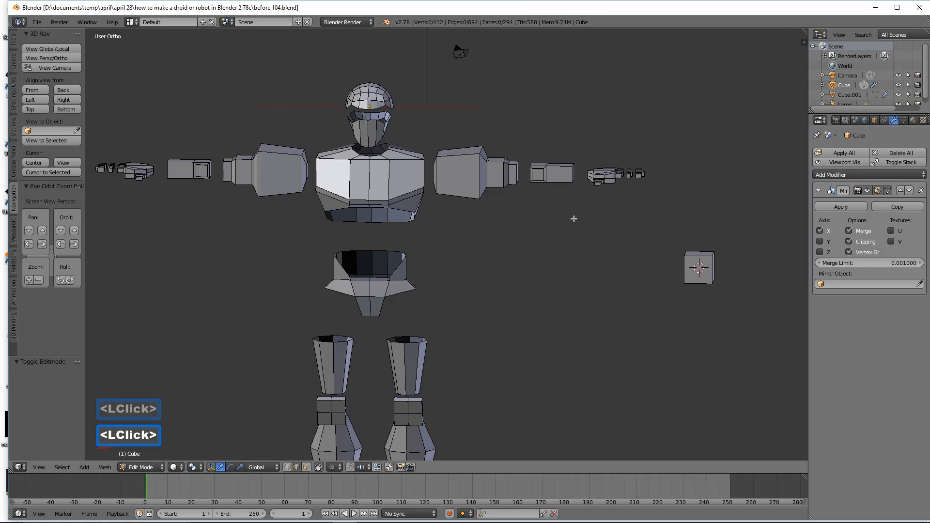
# Step: Duplicate the knee block's four front faces and move the copy about -0.650 along Y
pyautogui.moveTo(582, 241); pyautogui.dragTo(536, 251, button='middle')
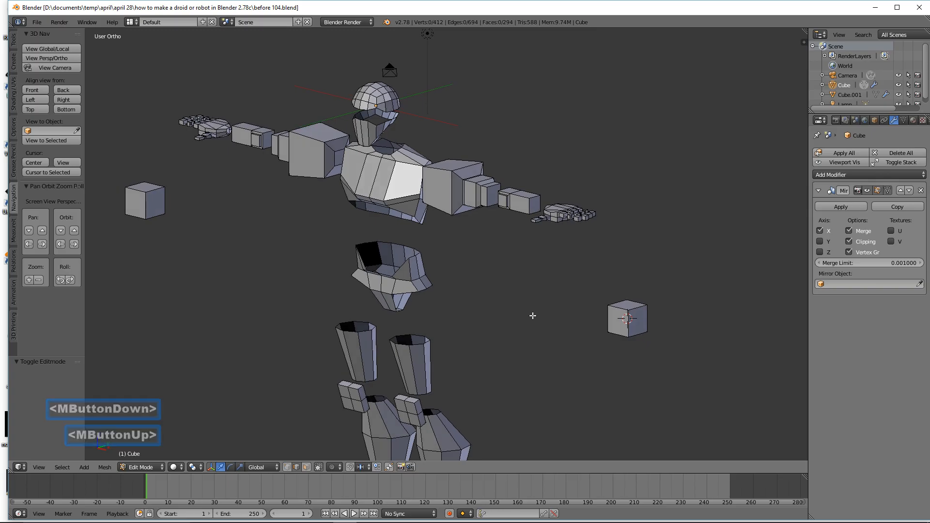
pyautogui.click(307, 467)
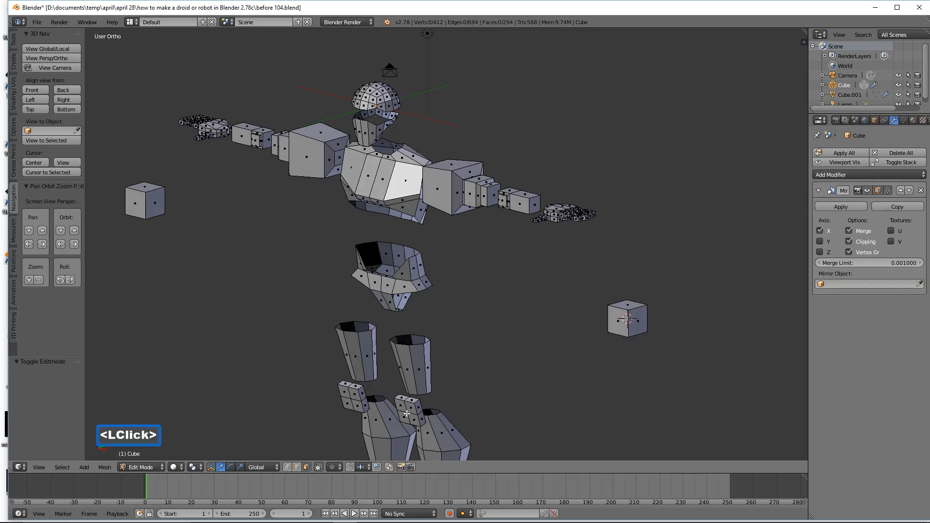
pyautogui.press('c')
pyautogui.scroll(4, 406, 413)
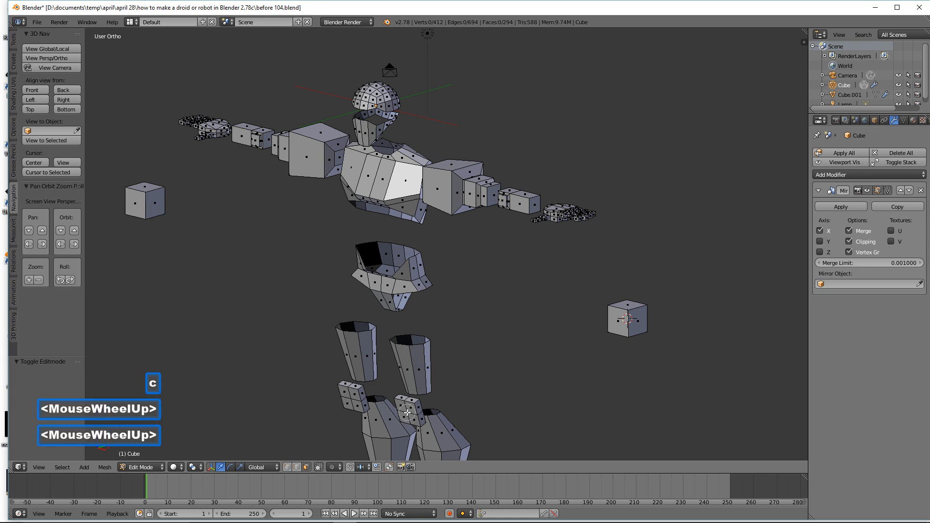
pyautogui.click(407, 413)
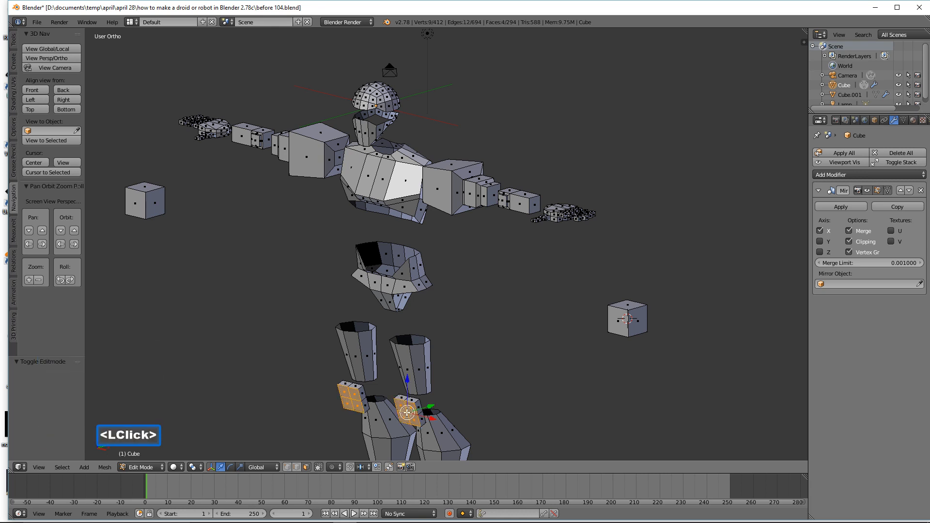
pyautogui.rightClick(490, 380)
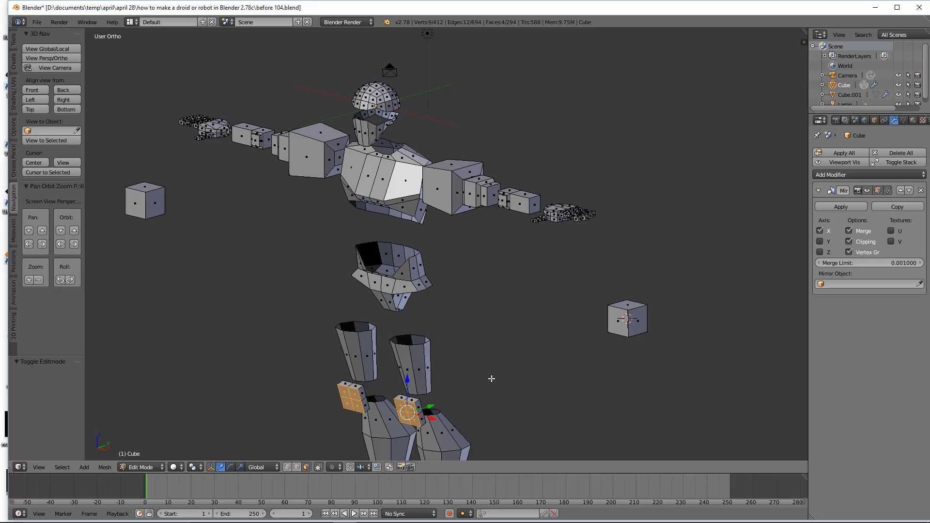
pyautogui.hotkey('shift', 'd')
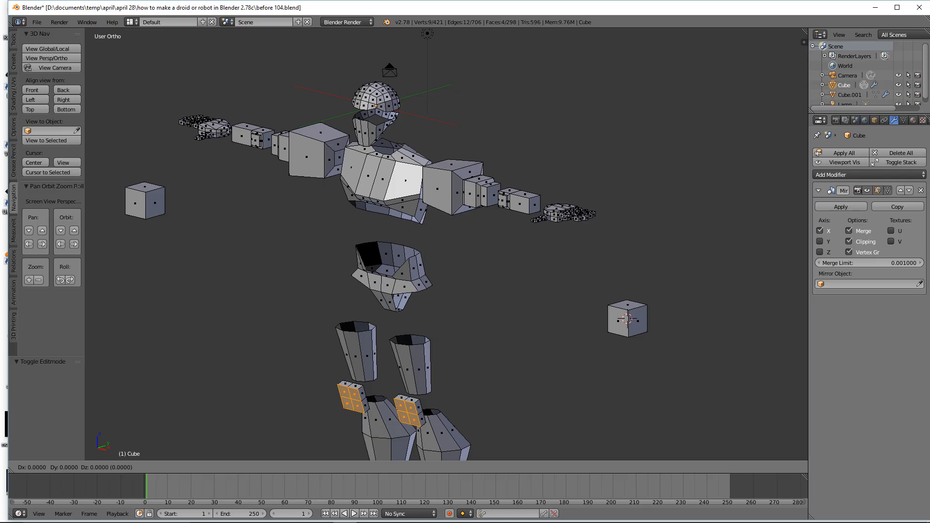
pyautogui.rightClick(446, 404)
pyautogui.moveTo(430, 407); pyautogui.dragTo(424, 408)
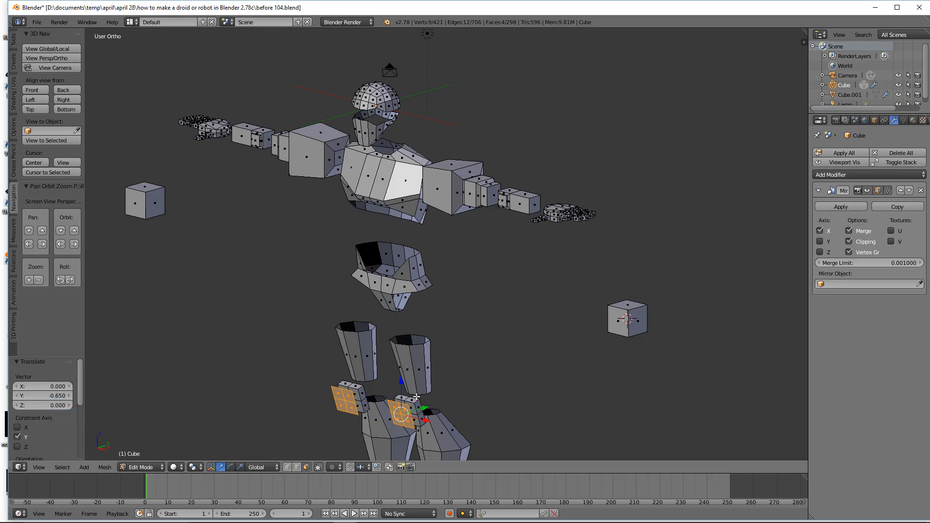
# Step: Delete all faces of the original knee block, keeping only the duplicated front plate
pyautogui.press('a')
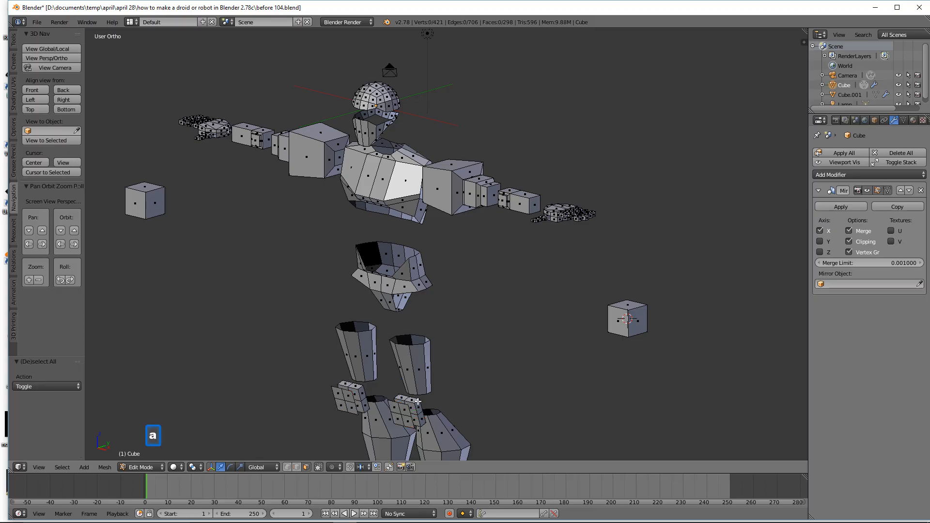
pyautogui.press('l')
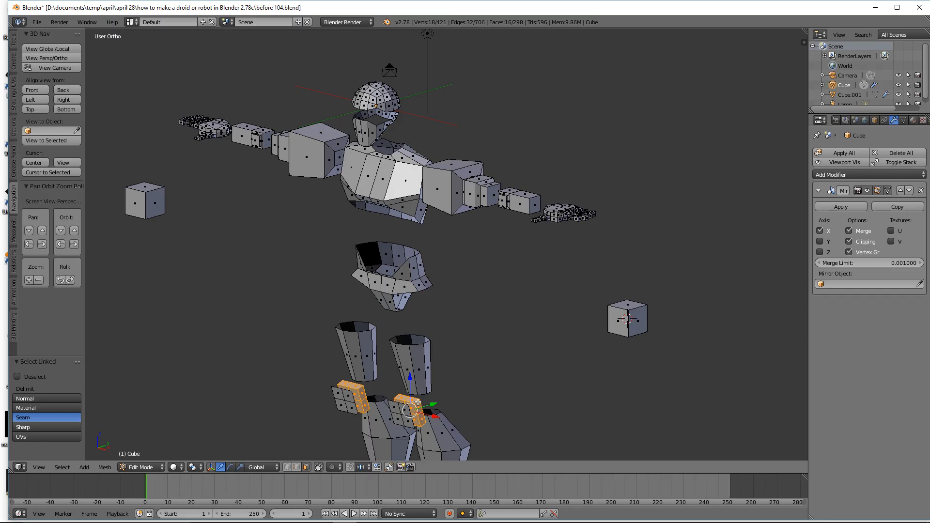
pyautogui.press('x')
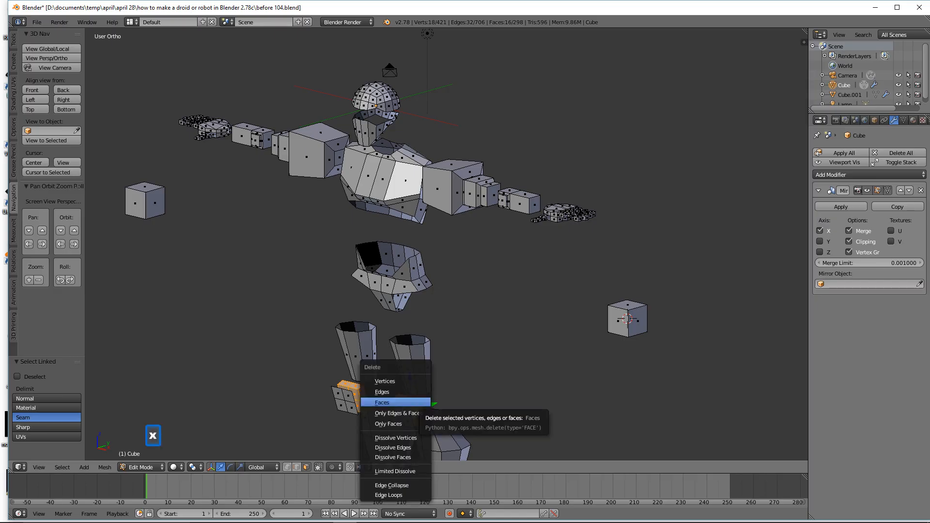
pyautogui.click(426, 404)
pyautogui.moveTo(479, 389)
pyautogui.mouseDown(button='middle')
pyautogui.moveTo(509, 369)
pyautogui.moveTo(525, 376)
pyautogui.moveTo(459, 383)
pyautogui.moveTo(486, 386)
pyautogui.mouseUp(button='middle')
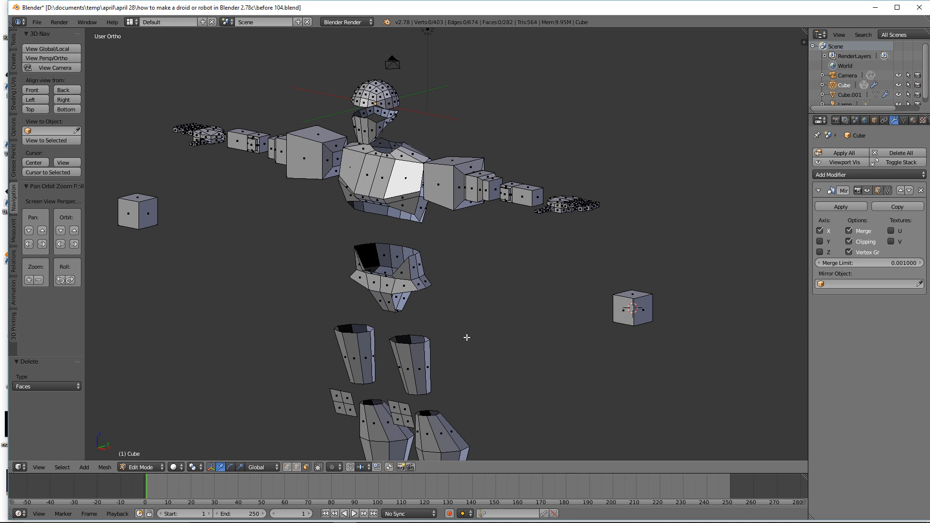
# Step: Duplicate the forearm block and move the copy about 2.427 along Y
pyautogui.moveTo(499, 289); pyautogui.dragTo(492, 307, button='middle')
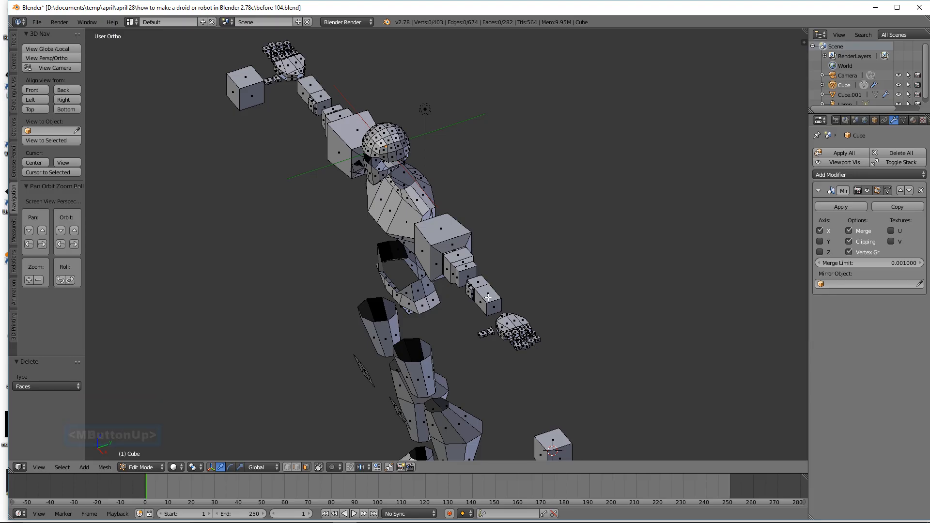
pyautogui.press('l')
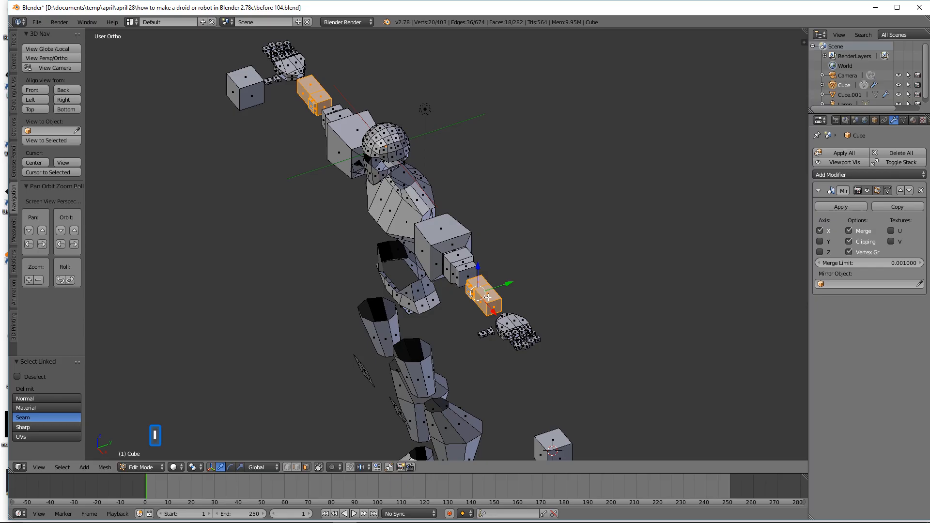
pyautogui.hotkey('shift', 'd')
pyautogui.rightClick(488, 297)
pyautogui.moveTo(506, 285); pyautogui.dragTo(598, 314)
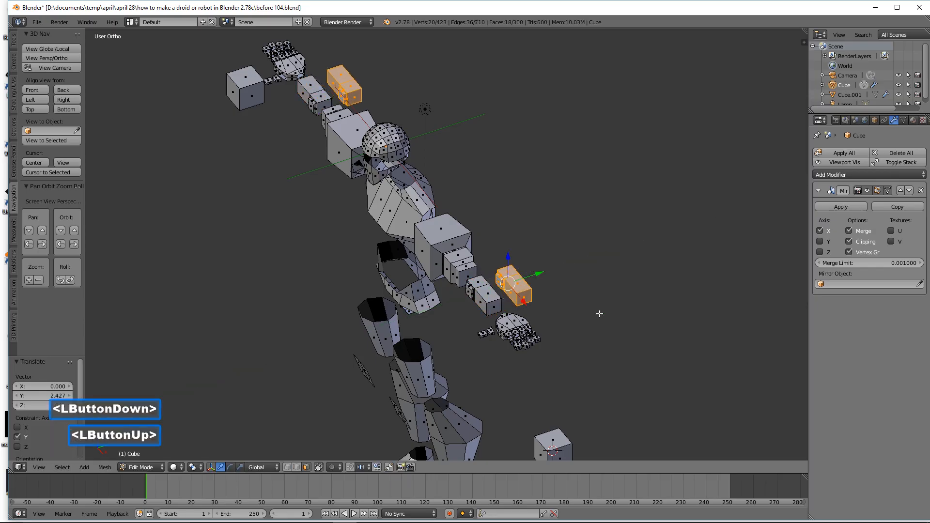
# Step: Rotate the duplicated forearm block about 86.28 degrees around Z
pyautogui.press('r')
pyautogui.press('y')
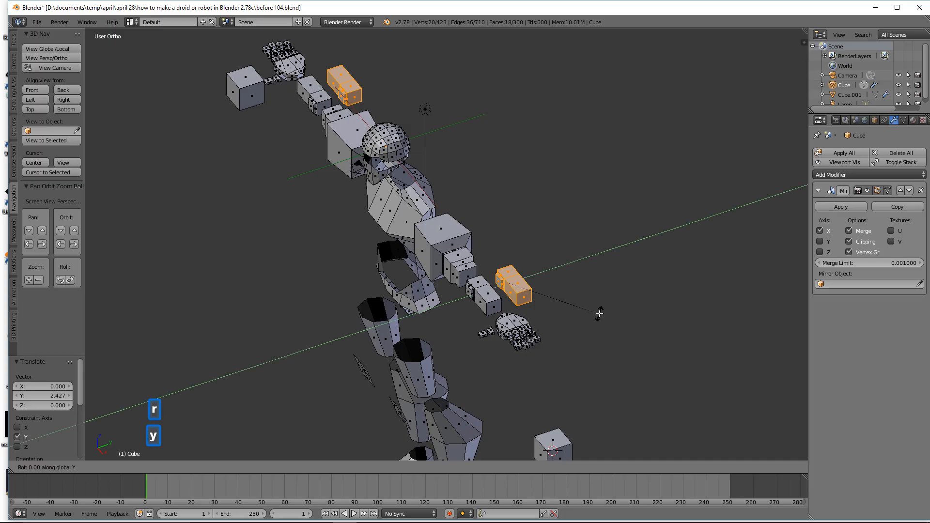
pyautogui.press('x')
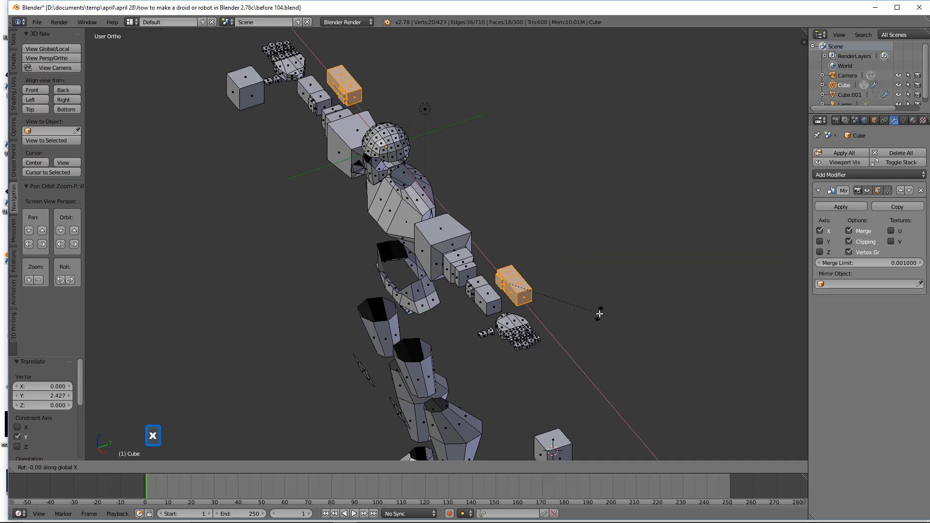
pyautogui.press('z')
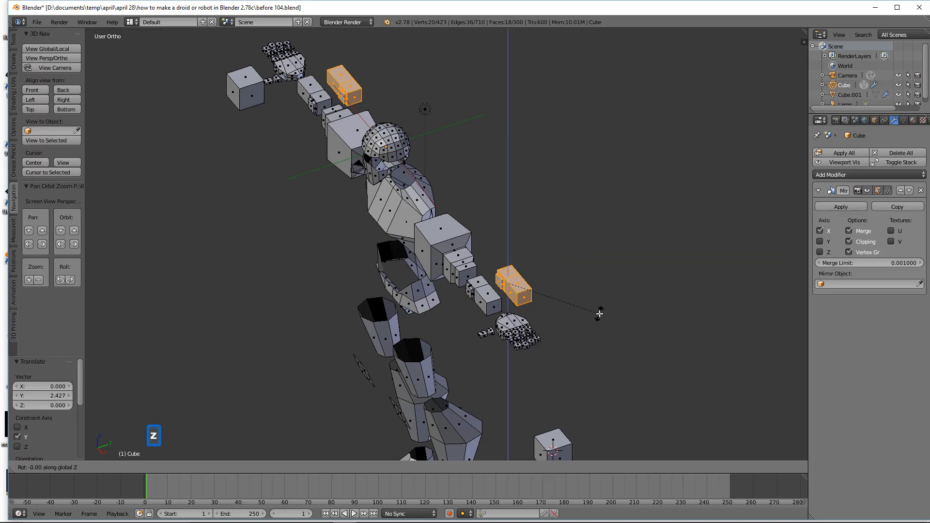
pyautogui.click(551, 181)
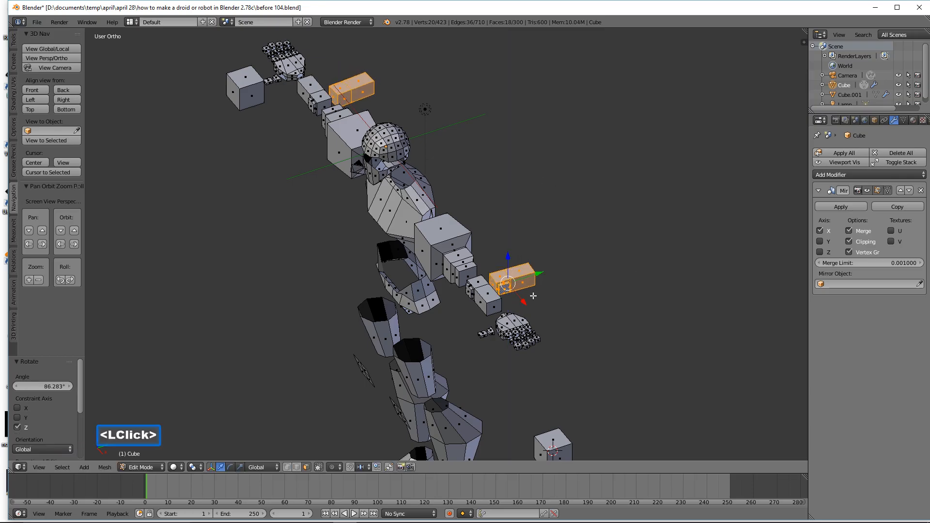
# Step: Scale the rotated block down to roughly half size and shift it about -0.475 along X to sit behind the elbow
pyautogui.moveTo(523, 300); pyautogui.dragTo(549, 302, button='middle')
pyautogui.moveTo(549, 301); pyautogui.dragTo(527, 294)
pyautogui.press('s')
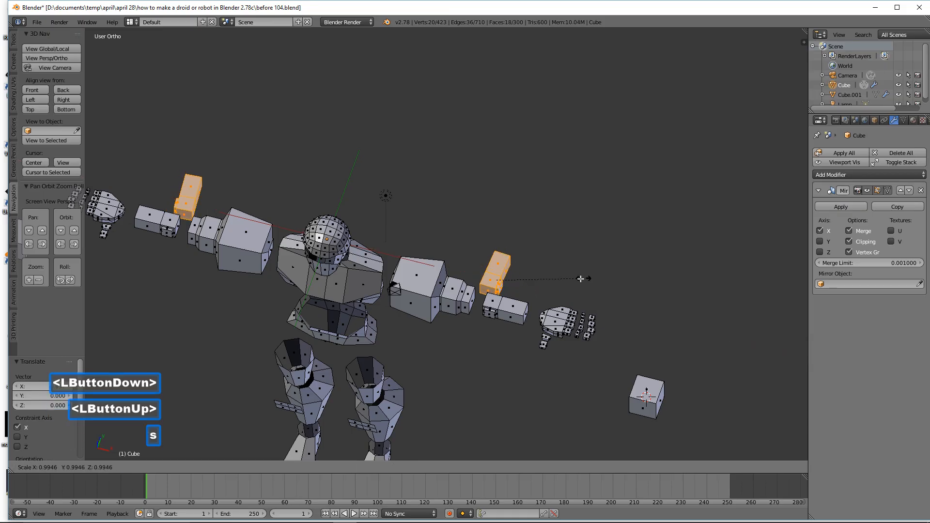
pyautogui.click(543, 283)
pyautogui.moveTo(506, 254); pyautogui.dragTo(519, 292)
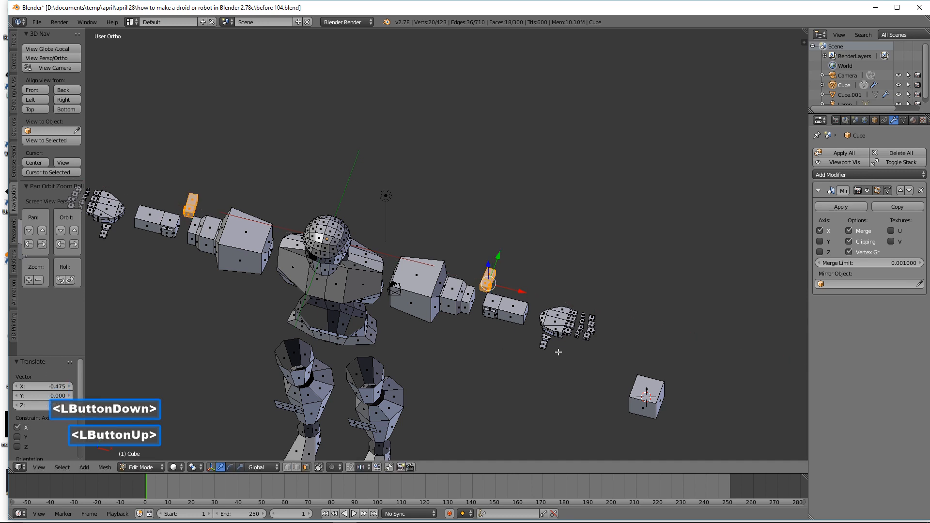
pyautogui.press('a')
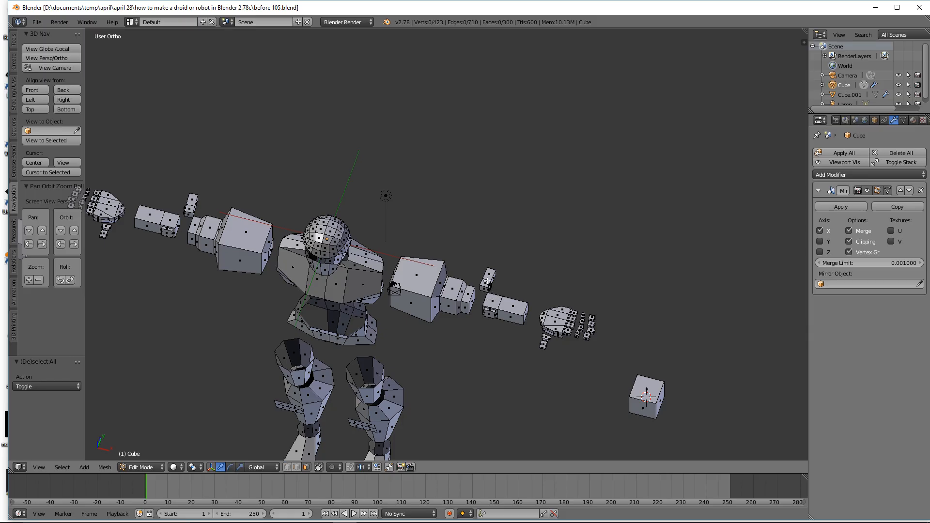
# Step: Duplicate the small elbow block, raise the copy to head height and move it about -7.255 along X beside the head
pyautogui.press('l')
pyautogui.moveTo(487, 276); pyautogui.dragTo(479, 259, button='middle')
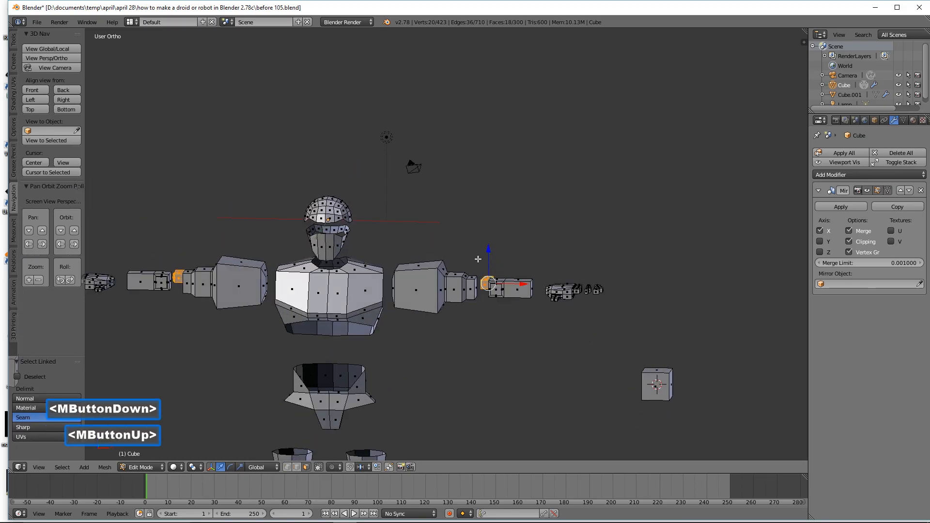
pyautogui.hotkey('shift', 'd')
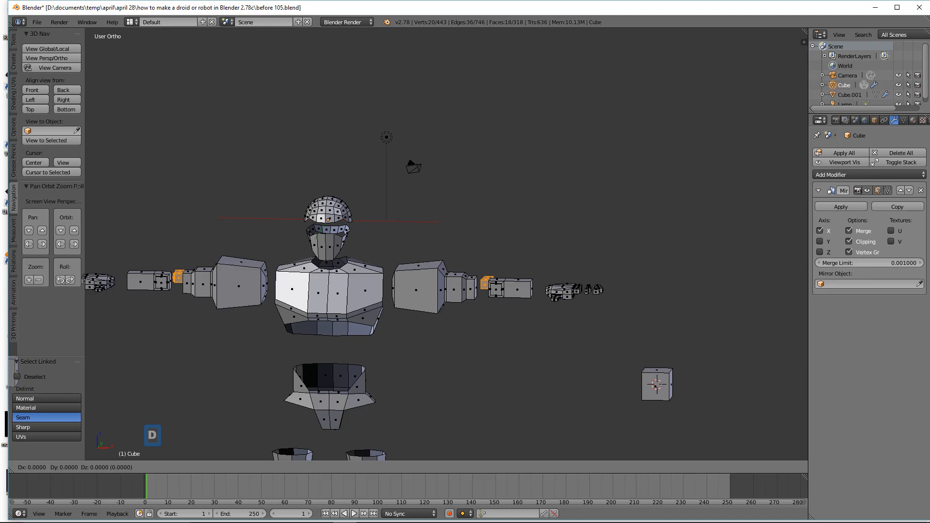
pyautogui.rightClick(491, 257)
pyautogui.moveTo(490, 254); pyautogui.dragTo(494, 195)
pyautogui.moveTo(524, 224); pyautogui.dragTo(424, 206)
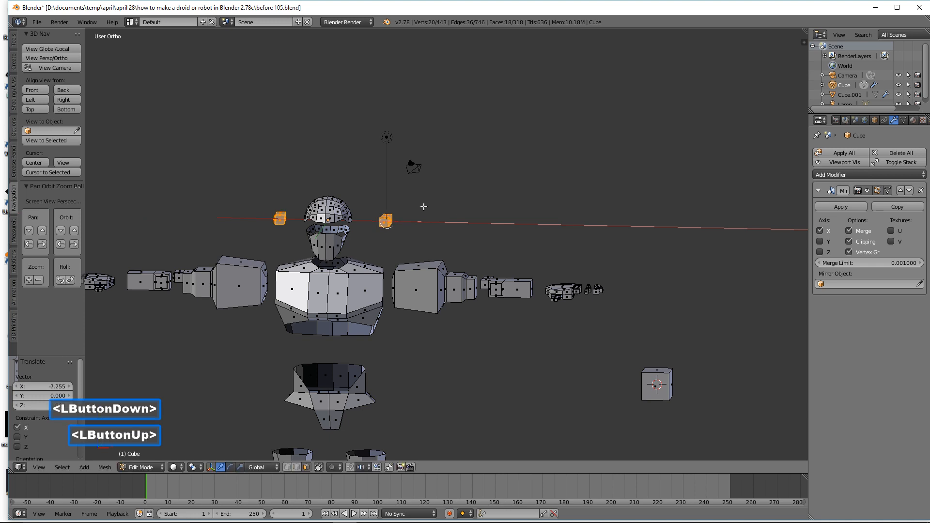
# Step: Rotate the block beside the head about 75.82 degrees around X and stretch it along Z by about 2.022
pyautogui.press('r')
pyautogui.press('x')
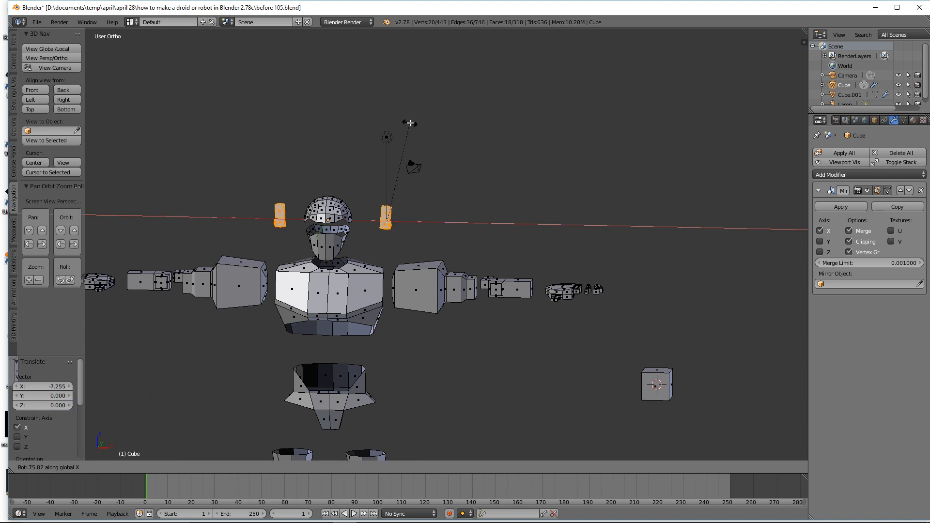
pyautogui.click(409, 125)
pyautogui.press('s')
pyautogui.press('z')
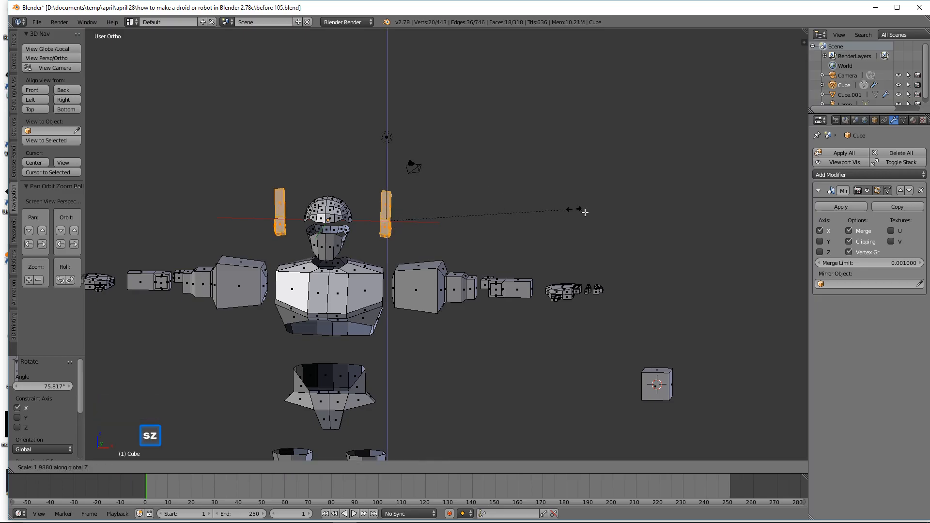
pyautogui.click(578, 212)
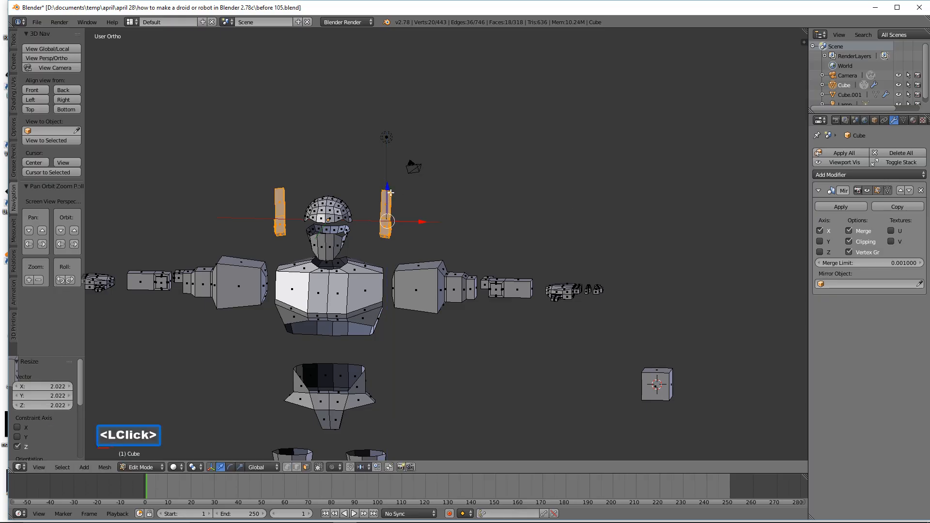
# Step: Lower the stretched block toward the shoulder, move it about -0.765 along X and rotate it about -16.85 degrees around X
pyautogui.moveTo(389, 191); pyautogui.dragTo(389, 214)
pyautogui.moveTo(425, 246); pyautogui.dragTo(409, 244)
pyautogui.moveTo(410, 243); pyautogui.dragTo(384, 250, button='middle')
pyautogui.press('r')
pyautogui.press('x')
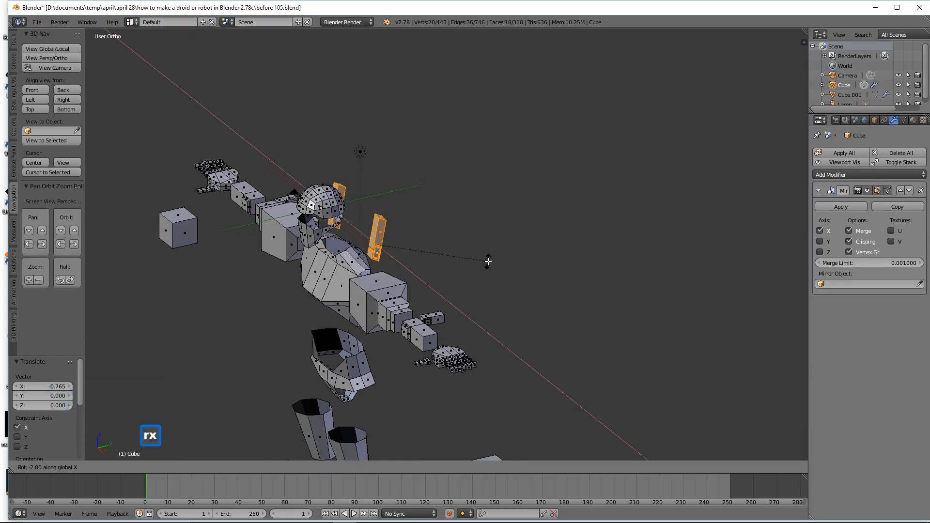
pyautogui.click(486, 288)
# Step: Tilt the shoulder block outward by rotating it about 23.73 degrees around Y, and deselect everything
pyautogui.moveTo(486, 289); pyautogui.dragTo(512, 234, button='middle')
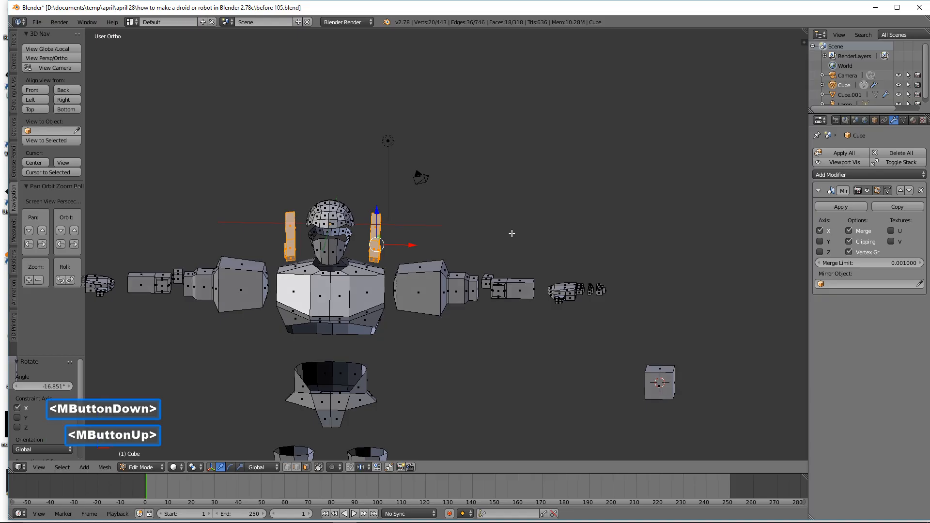
pyautogui.press('r')
pyautogui.press('y')
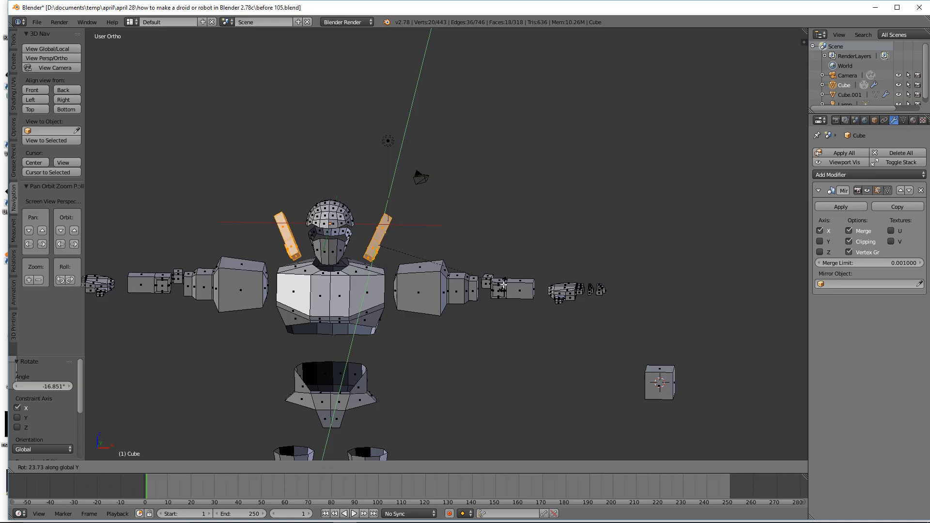
pyautogui.click(504, 285)
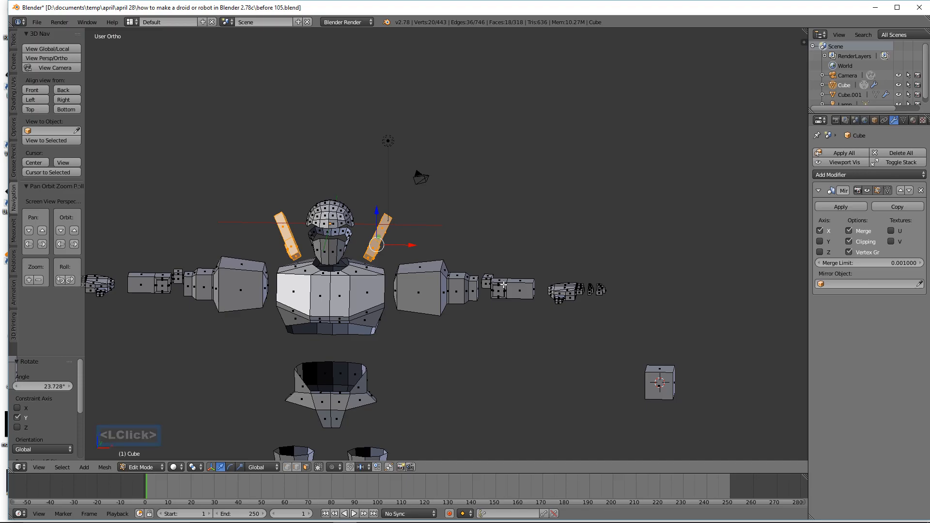
pyautogui.press('a')
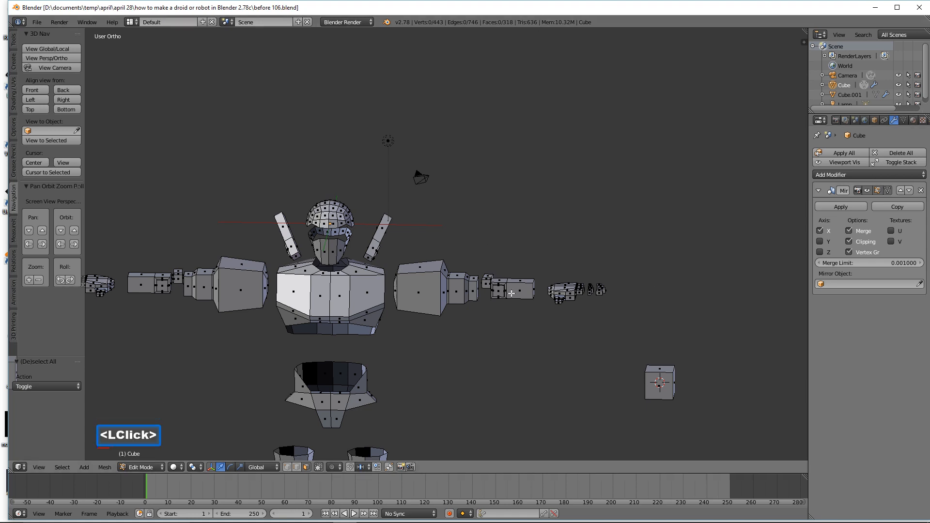
# Step: Delete the four faces on the side of the upper arm block that faces the torso
pyautogui.moveTo(511, 293); pyautogui.dragTo(541, 265, button='middle')
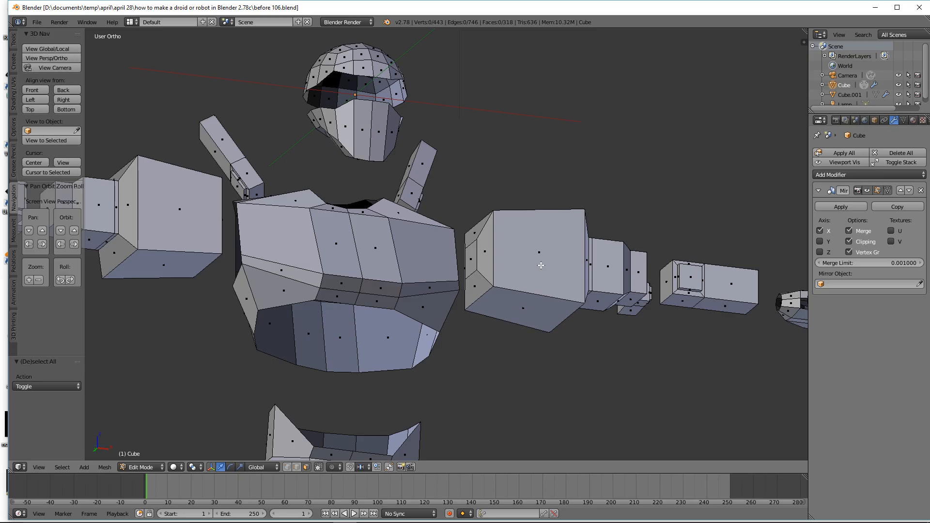
pyautogui.click(487, 267)
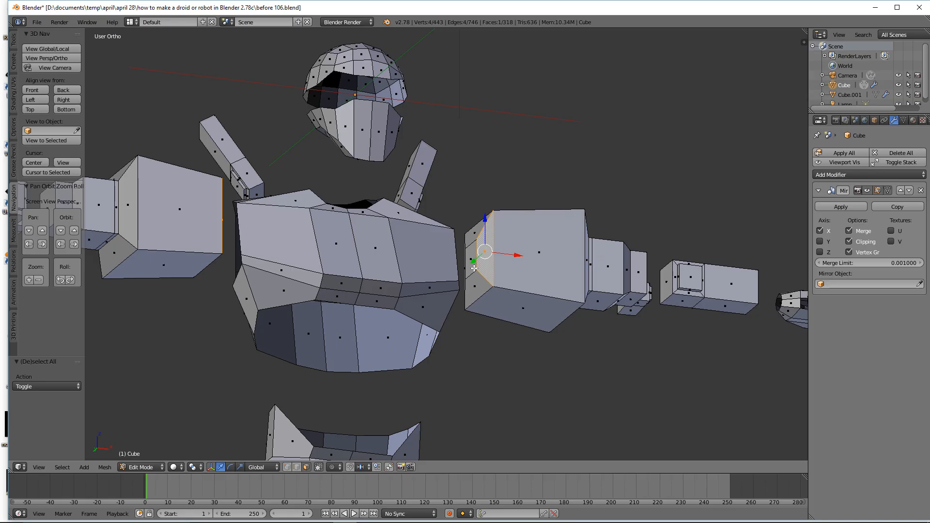
pyautogui.keyDown('shift'); pyautogui.click(473, 268); pyautogui.keyUp('shift')
pyautogui.keyDown('shift'); pyautogui.click(476, 283); pyautogui.keyUp('shift')
pyautogui.moveTo(485, 305); pyautogui.dragTo(488, 274, button='middle')
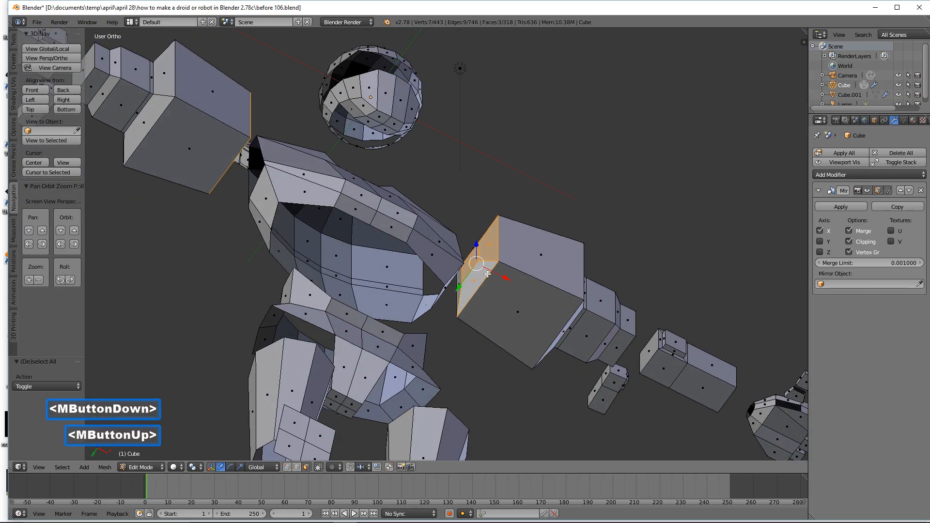
pyautogui.keyDown('shift'); pyautogui.click(458, 295); pyautogui.keyUp('shift')
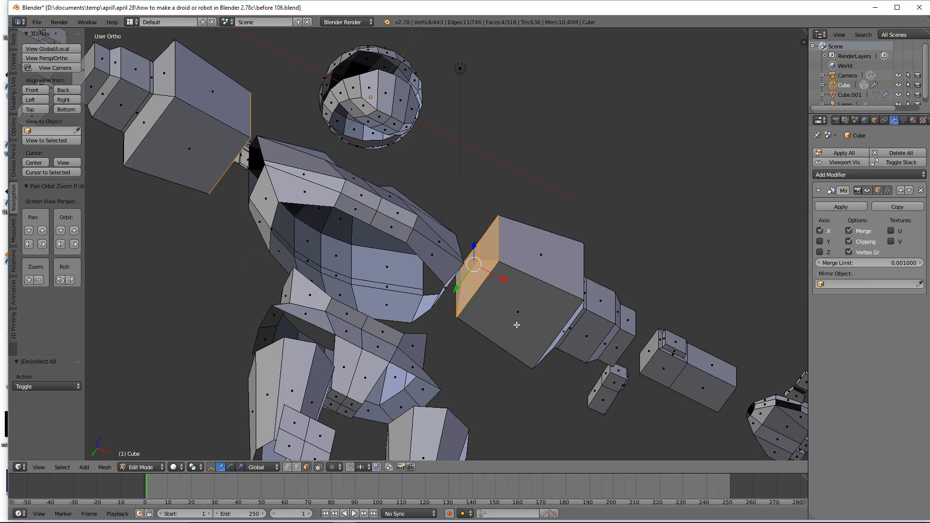
pyautogui.press('x')
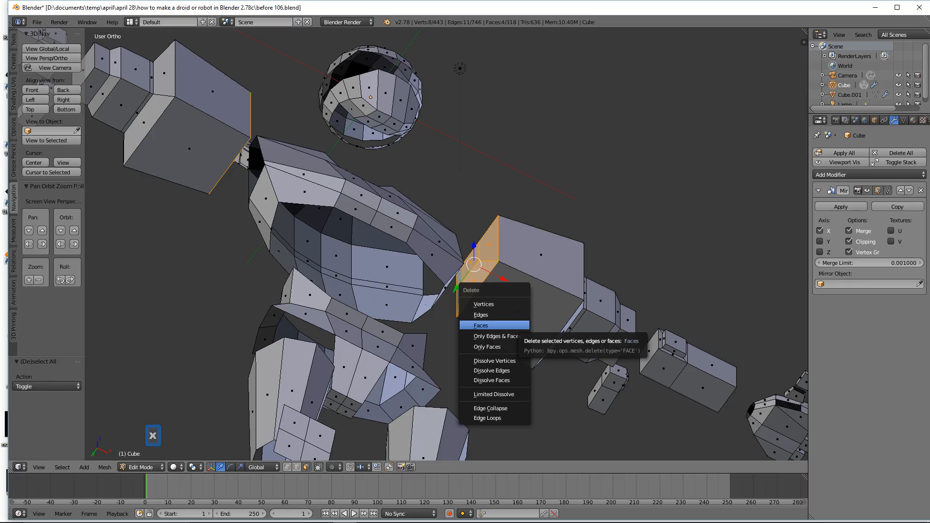
pyautogui.click(484, 325)
# Step: Delete the underside face of the upper arm block
pyautogui.click(512, 316)
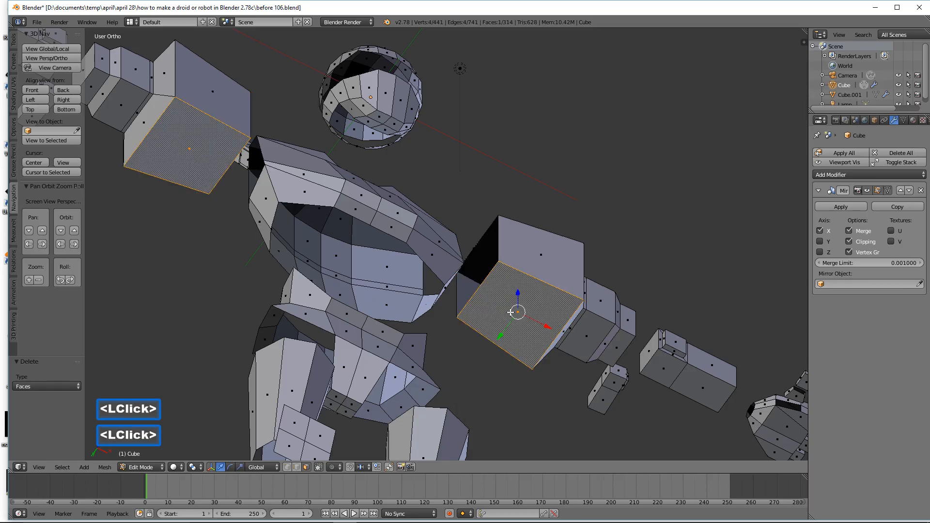
pyautogui.press('x')
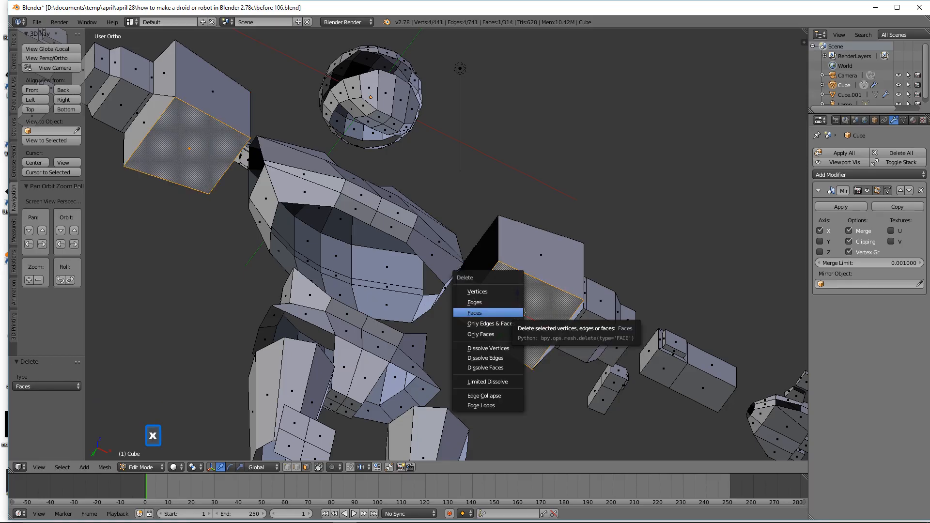
pyautogui.click(517, 312)
pyautogui.moveTo(614, 217); pyautogui.dragTo(601, 319, button='middle')
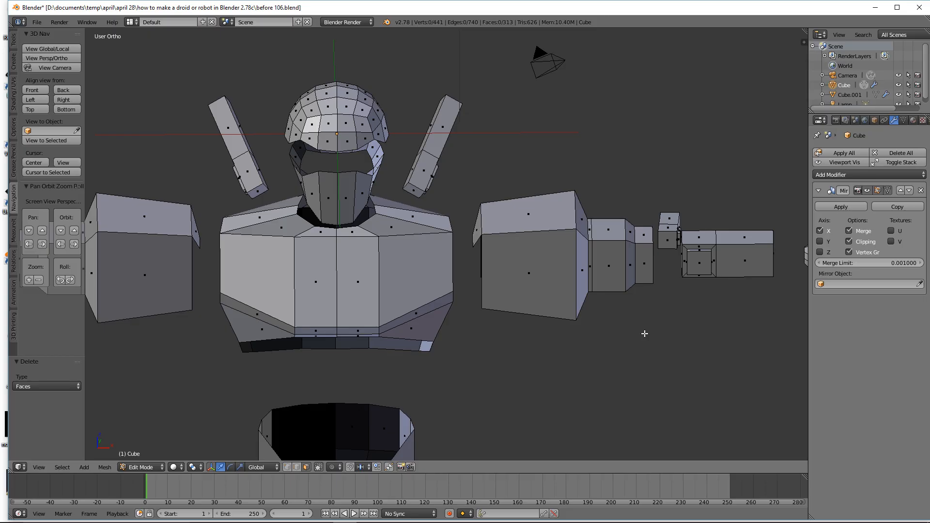
pyautogui.moveTo(638, 340); pyautogui.dragTo(616, 349, button='middle')
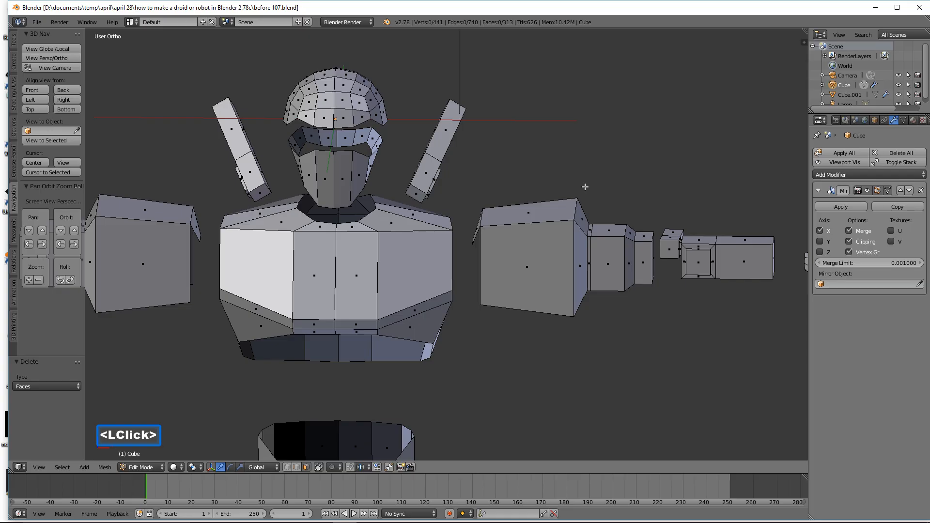
# Step: Place the 3D cursor below the spare cube beside the droid and add a cylinder there
pyautogui.moveTo(583, 187); pyautogui.dragTo(506, 214, button='middle')
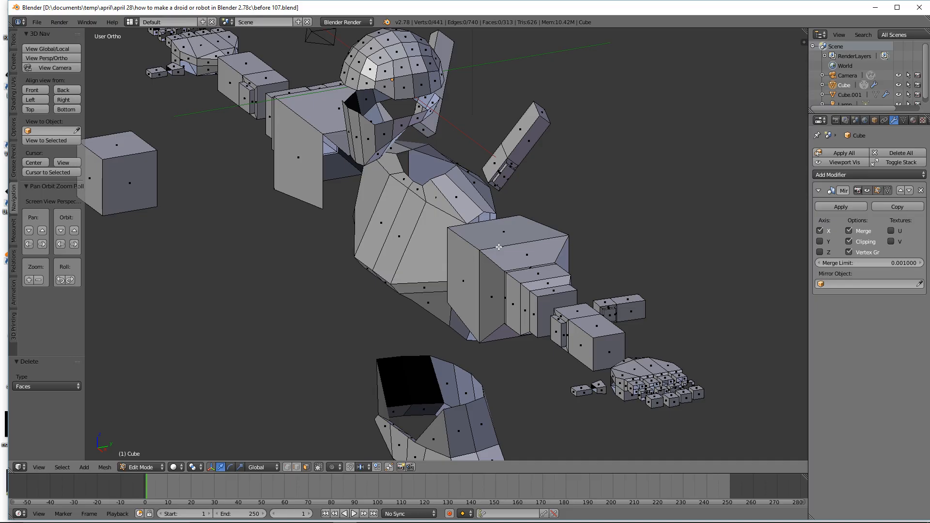
pyautogui.scroll(-4, 499, 247)
pyautogui.moveTo(499, 247); pyautogui.dragTo(571, 342, button='middle')
pyautogui.rightClick(704, 417)
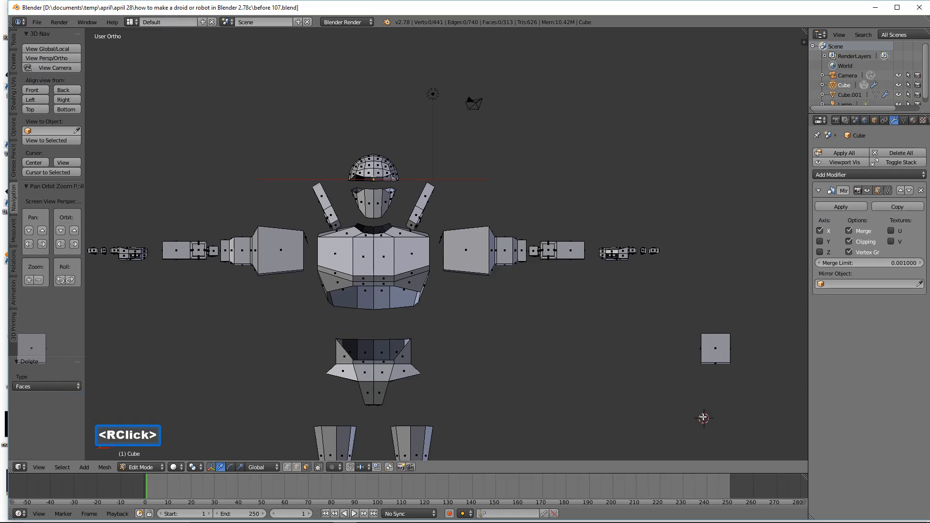
pyautogui.hotkey('shift', 'a')
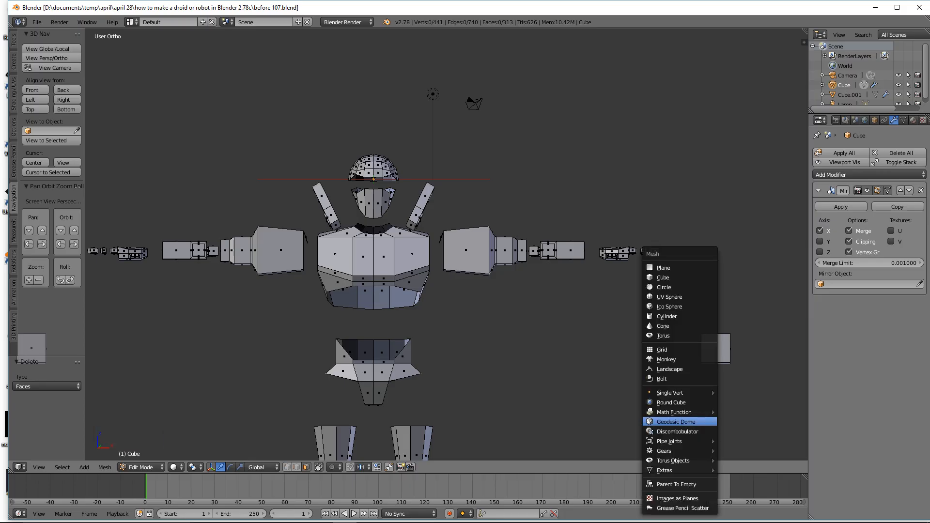
pyautogui.click(692, 318)
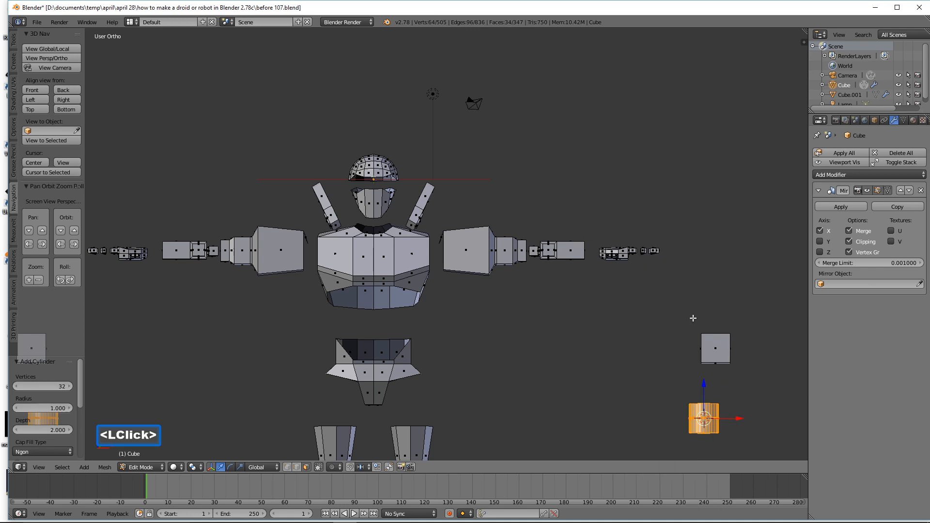
# Step: Set the new cylinder to 8 vertices with the cap fill type Nothing, and deselect it
pyautogui.click(57, 388)
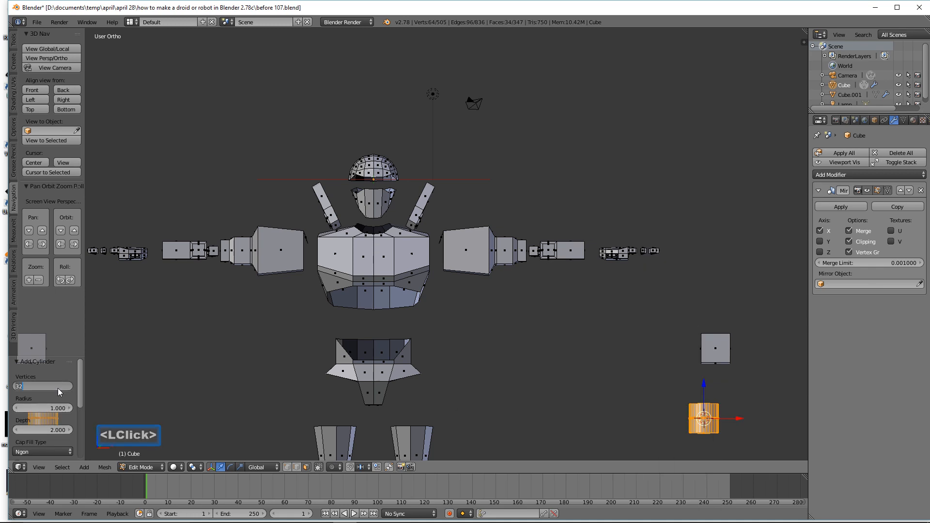
pyautogui.write('8')
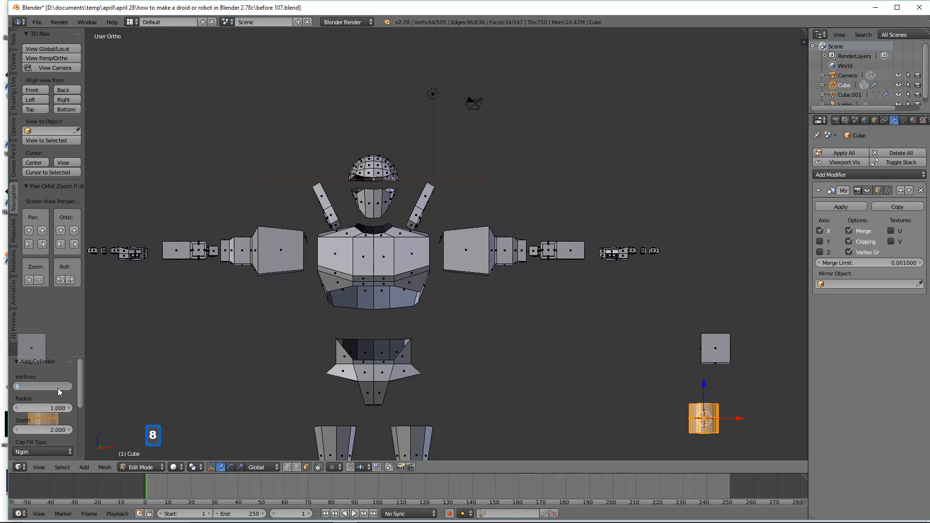
pyautogui.press('Return')
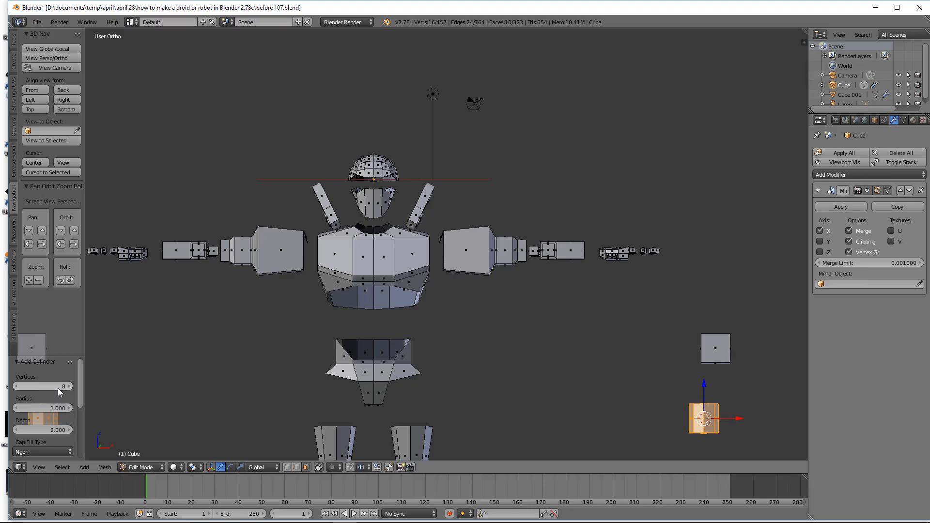
pyautogui.click(67, 454)
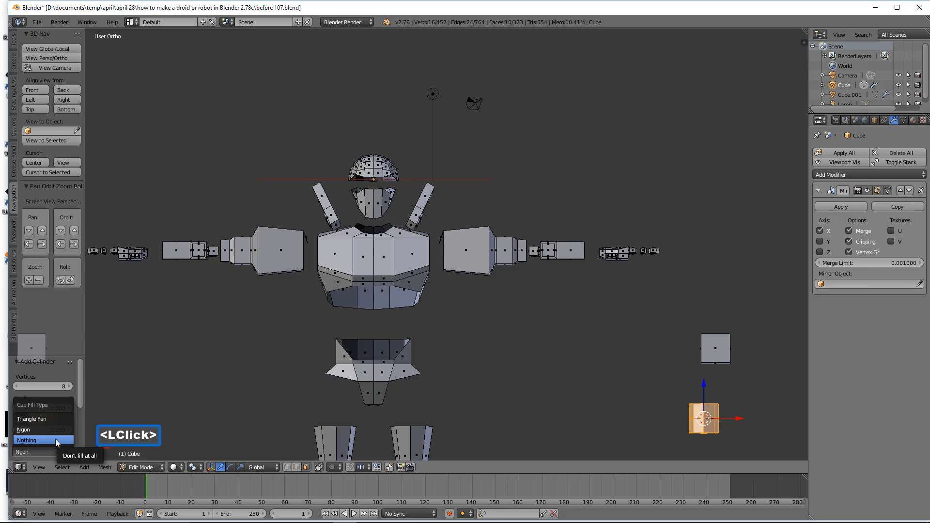
pyautogui.click(55, 438)
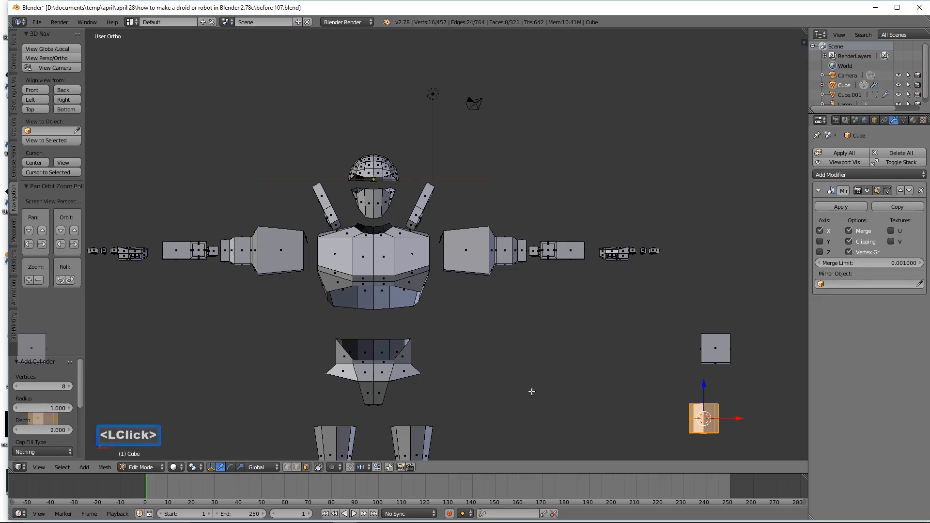
pyautogui.press('a')
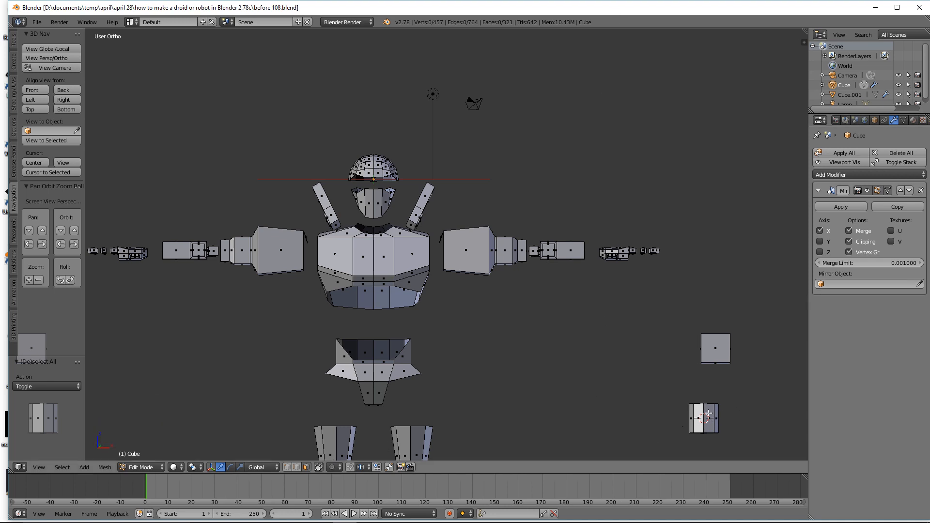
# Step: Duplicate the open cylinder and move the copy beside the head, above the shoulder
pyautogui.press('l')
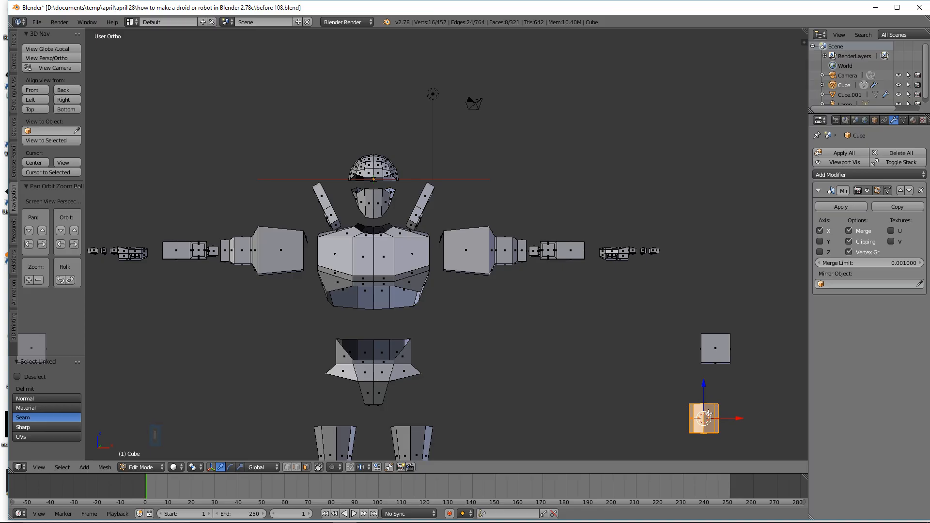
pyautogui.hotkey('shift', 'd')
pyautogui.rightClick(704, 416)
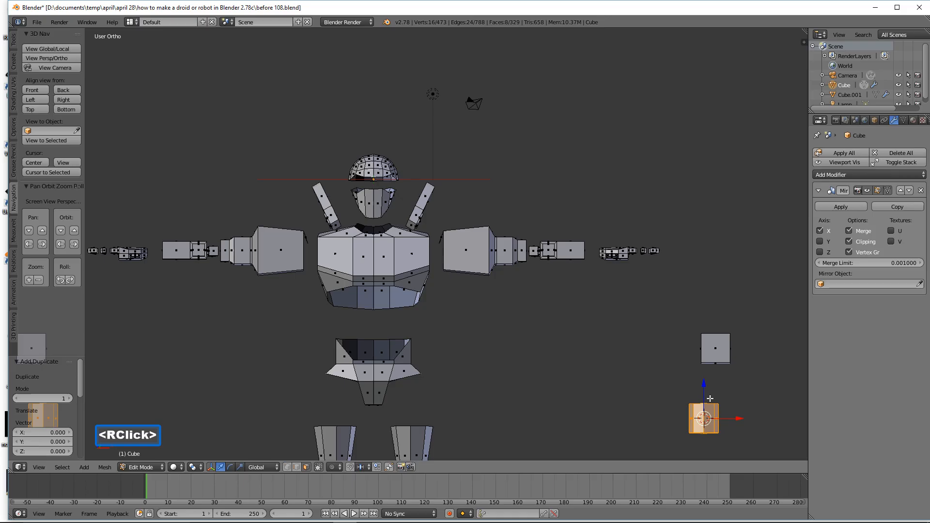
pyautogui.moveTo(706, 387); pyautogui.dragTo(680, 235)
pyautogui.moveTo(727, 260); pyautogui.dragTo(457, 188)
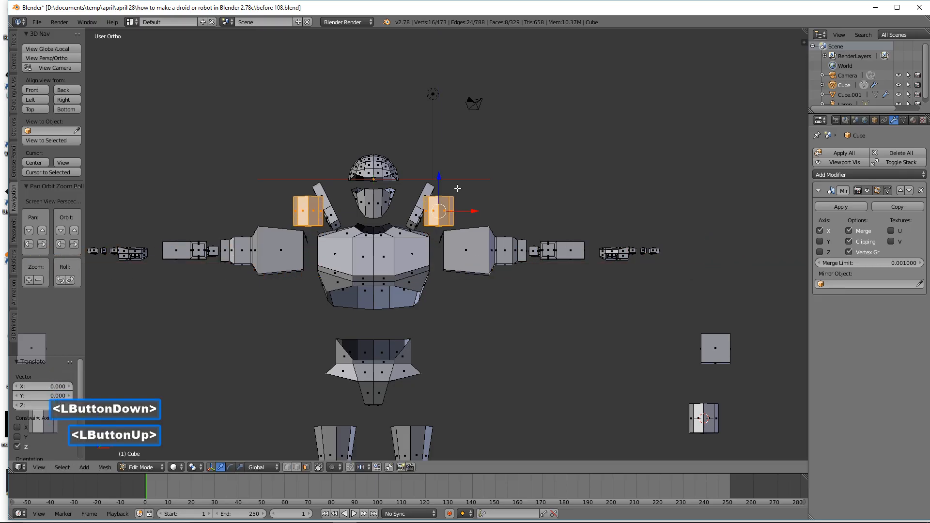
# Step: Rotate the copied cylinder 90 degrees around X so its open end faces the front
pyautogui.press('r')
pyautogui.press('x')
pyautogui.press('9')
pyautogui.press('0')
pyautogui.click(553, 181)
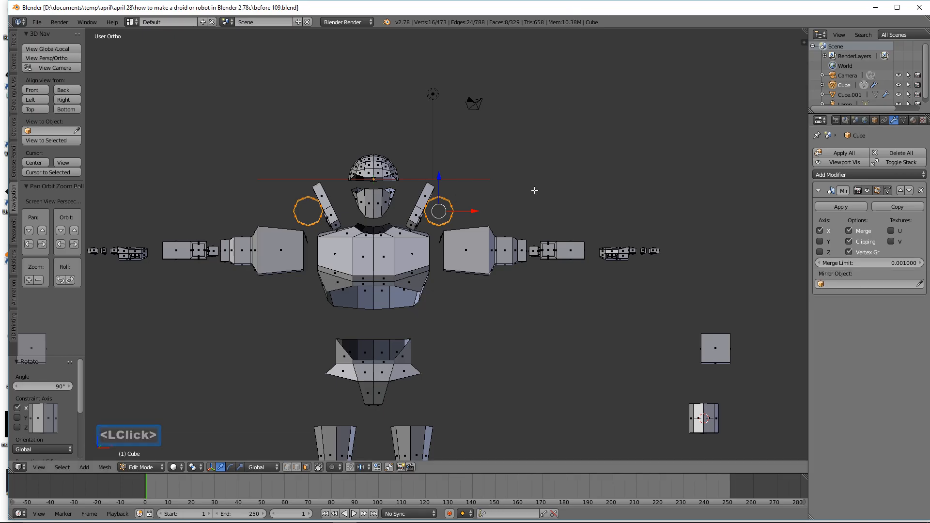
# Step: Duplicate the rotated cylinder, move the copy along X to the face and scale it to about 0.505
pyautogui.hotkey('shift', 'd')
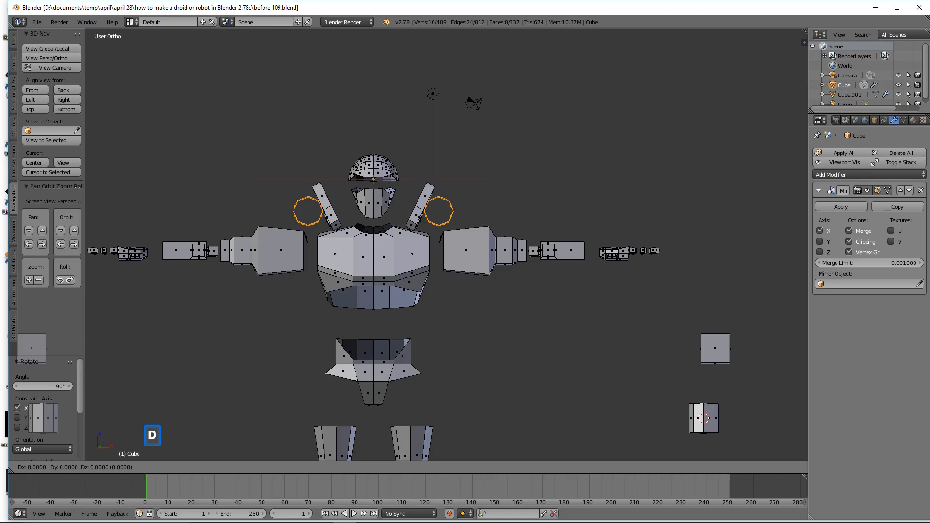
pyautogui.rightClick(534, 191)
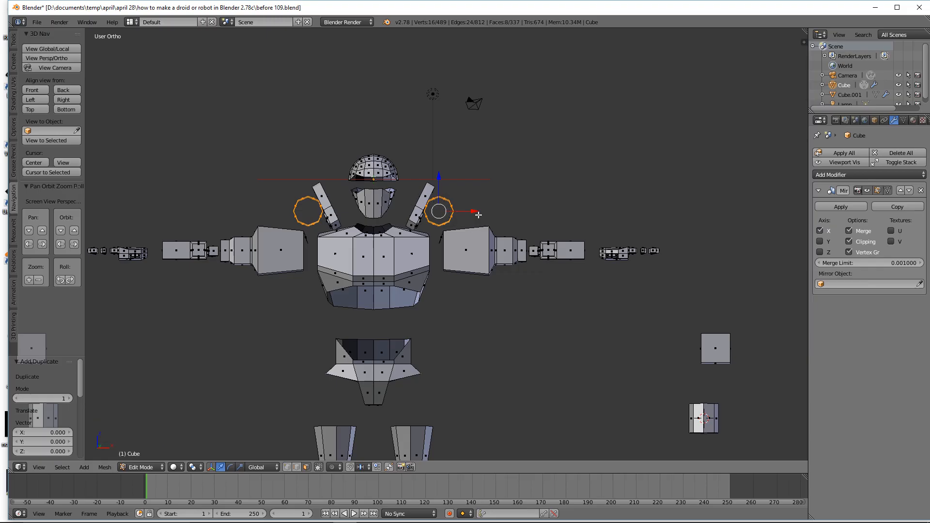
pyautogui.moveTo(474, 213); pyautogui.dragTo(426, 209)
pyautogui.moveTo(436, 211); pyautogui.dragTo(508, 222, button='middle')
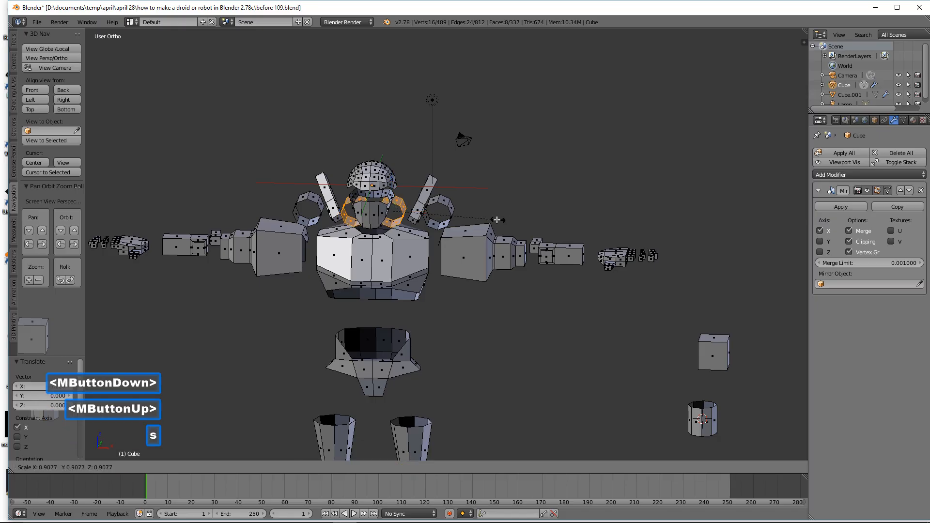
pyautogui.press('s')
pyautogui.click(424, 221)
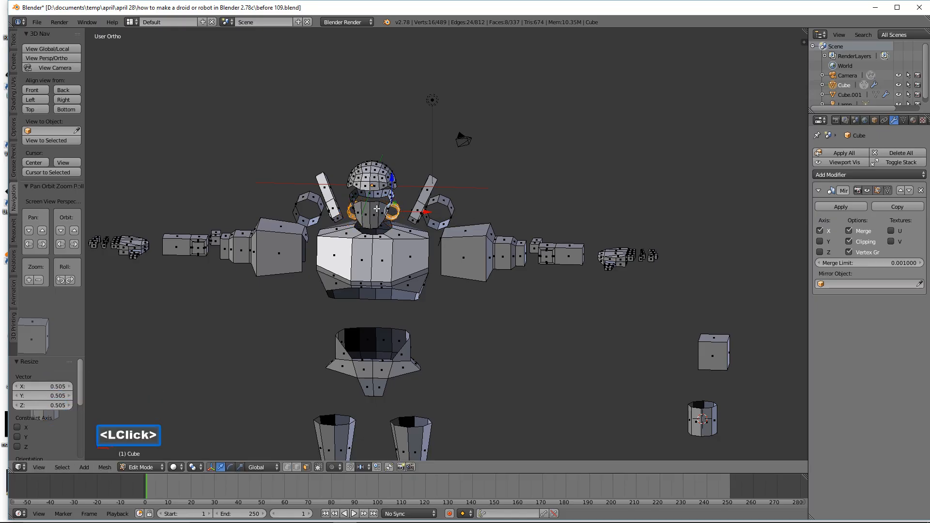
# Step: Move the small cylinder up and over to the eye opening, finishing with a shift of about -0.566 along X
pyautogui.keyDown('ctrl'); pyautogui.moveTo(425, 232); pyautogui.dragTo(434, 199, button='middle'); pyautogui.keyUp('ctrl')
pyautogui.moveTo(366, 130); pyautogui.dragTo(367, 106)
pyautogui.moveTo(433, 106); pyautogui.dragTo(401, 121, button='middle')
pyautogui.moveTo(382, 111); pyautogui.dragTo(318, 100)
pyautogui.moveTo(320, 102); pyautogui.dragTo(352, 131, button='middle')
pyautogui.moveTo(353, 131); pyautogui.dragTo(332, 130)
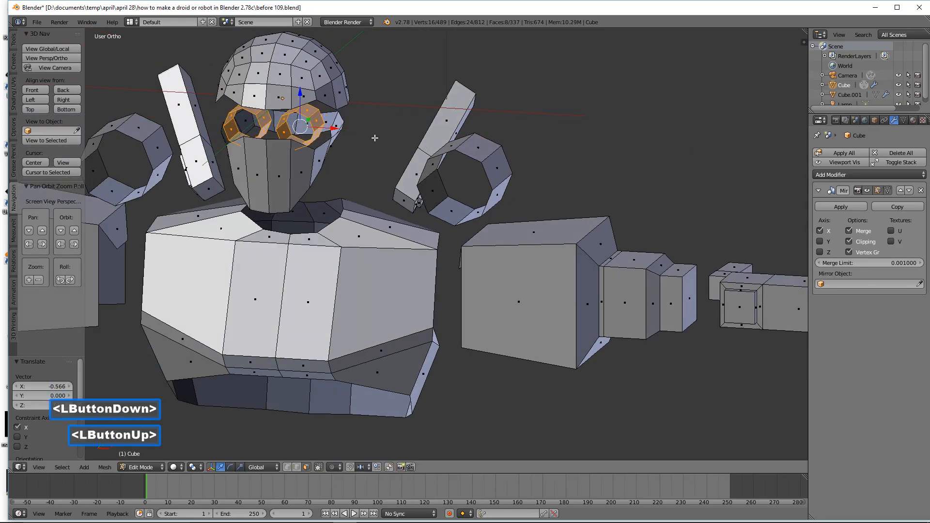
# Step: Shorten the eye cylinder along Y and reposition it in the eye opening, raising it about 0.186 along Z
pyautogui.press('s')
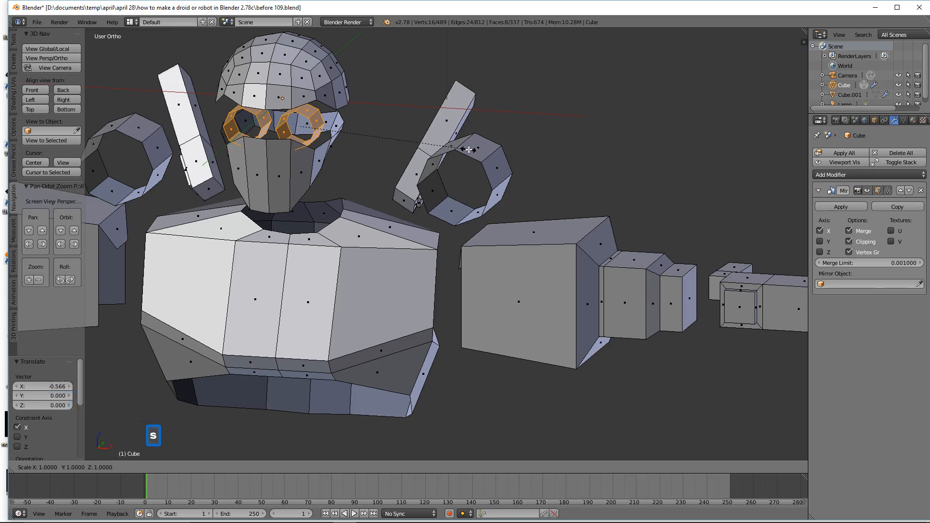
pyautogui.press('y')
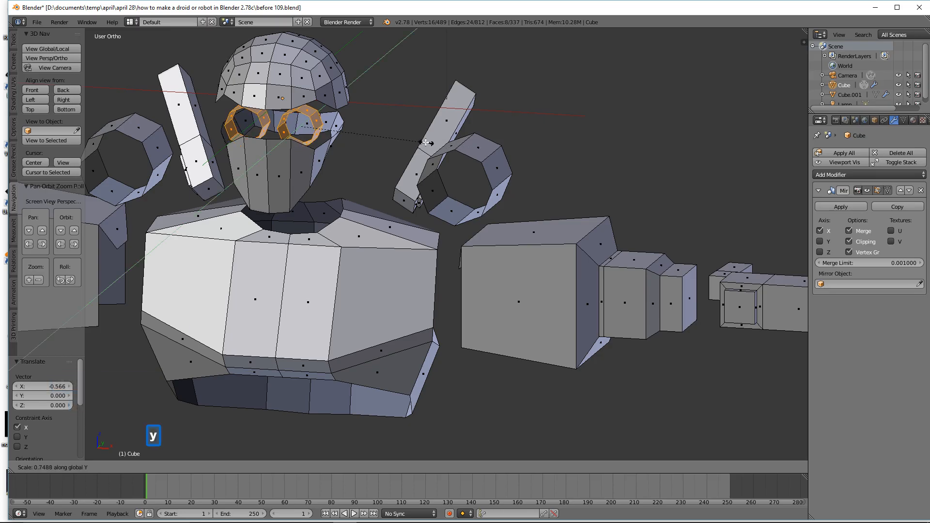
pyautogui.click(372, 126)
pyautogui.moveTo(366, 139); pyautogui.dragTo(323, 126, button='middle')
pyautogui.moveTo(325, 121); pyautogui.dragTo(293, 136)
pyautogui.moveTo(311, 170); pyautogui.dragTo(347, 164, button='middle')
pyautogui.moveTo(298, 97); pyautogui.dragTo(299, 90)
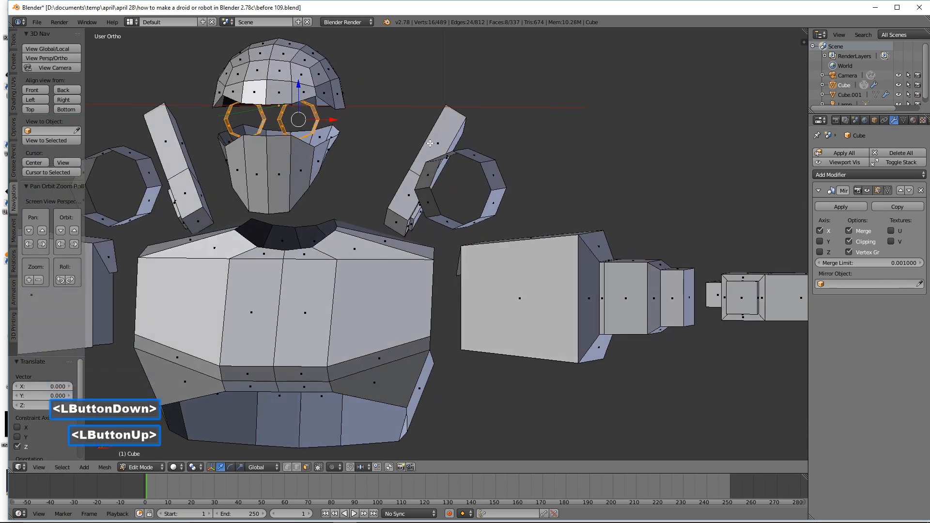
# Step: Scale the eye cylinder down to about 0.697, move it about 0.062 along X and deselect everything
pyautogui.press('s')
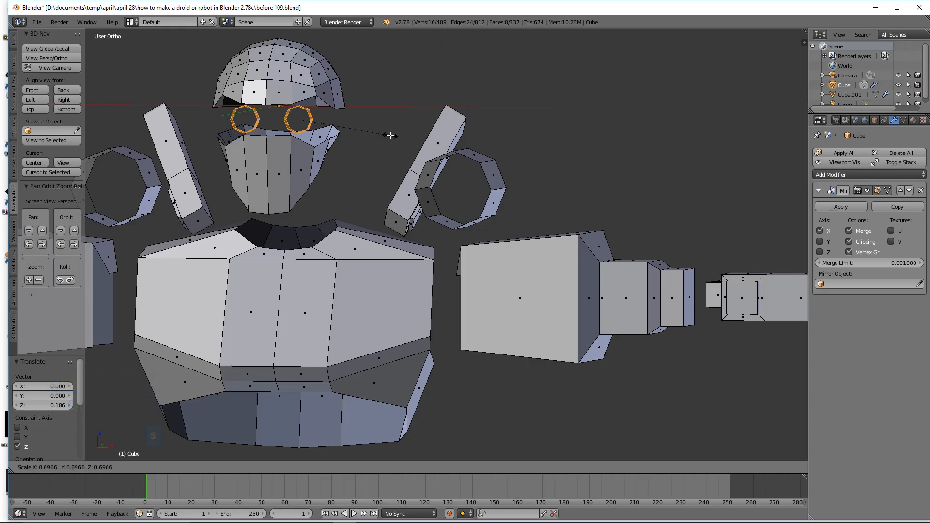
pyautogui.click(390, 135)
pyautogui.moveTo(361, 143); pyautogui.dragTo(356, 131, button='middle')
pyautogui.moveTo(334, 120); pyautogui.dragTo(338, 120)
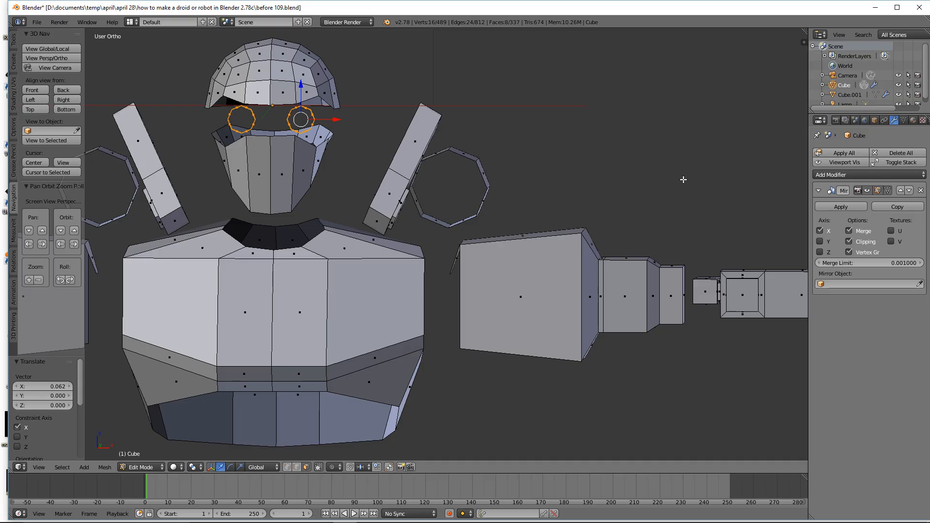
pyautogui.press('a')
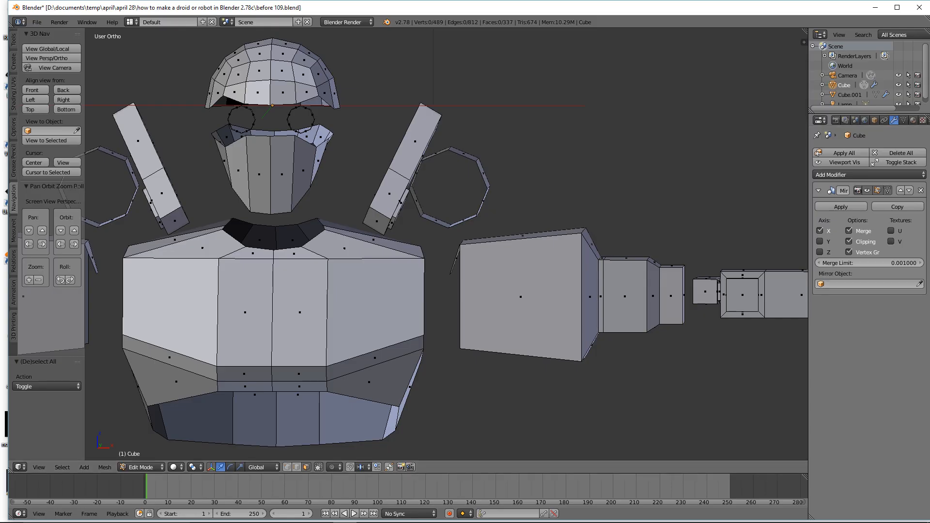
# Step: With mirror Clipping off, move the four stacked centre chest faces about 0.285 along X to open a gap, and re-enable Clipping
pyautogui.click(603, 395)
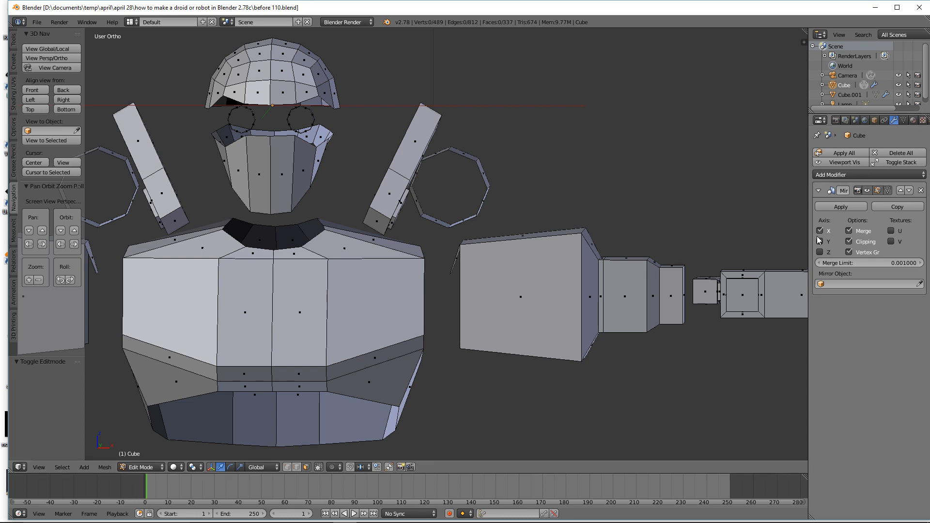
pyautogui.click(848, 243)
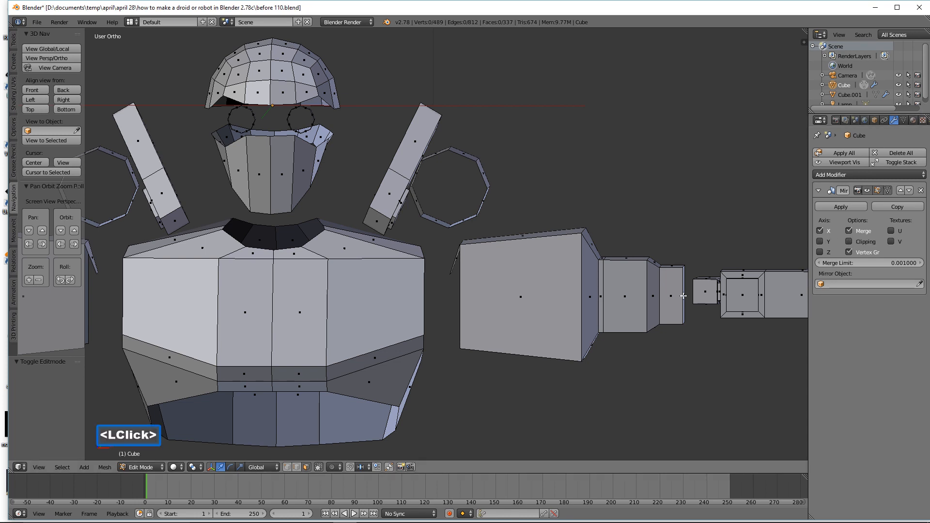
pyautogui.click(299, 303)
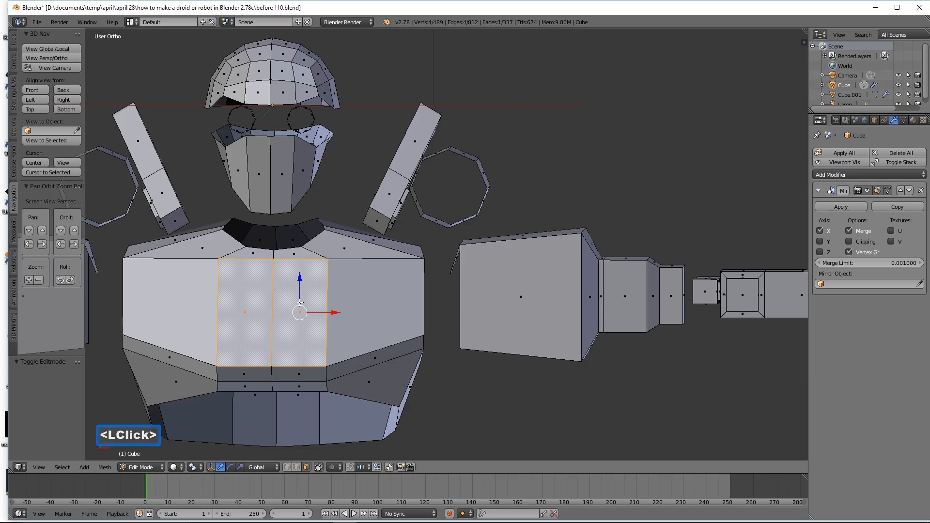
pyautogui.keyDown('shift'); pyautogui.click(288, 254); pyautogui.keyUp('shift')
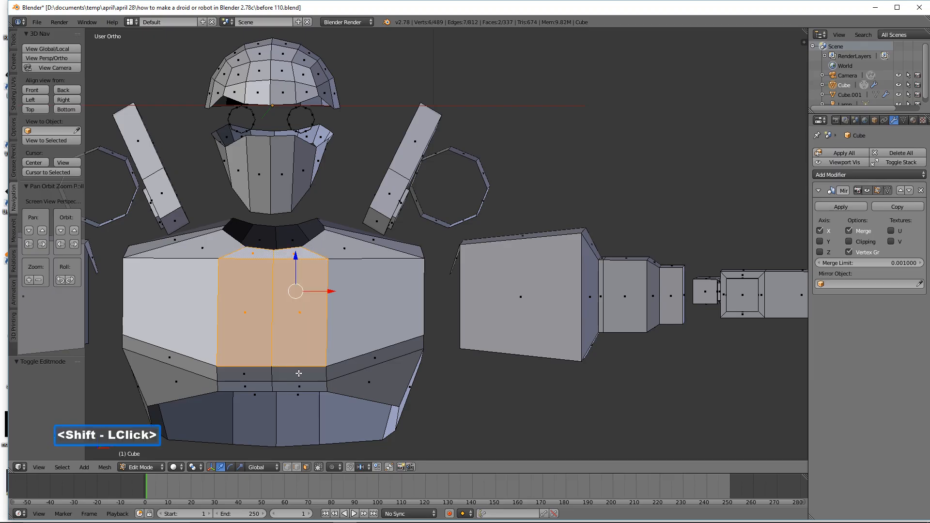
pyautogui.keyDown('shift'); pyautogui.click(299, 373); pyautogui.keyUp('shift')
pyautogui.keyDown('shift'); pyautogui.click(298, 387); pyautogui.keyUp('shift')
pyautogui.moveTo(332, 330); pyautogui.dragTo(343, 333)
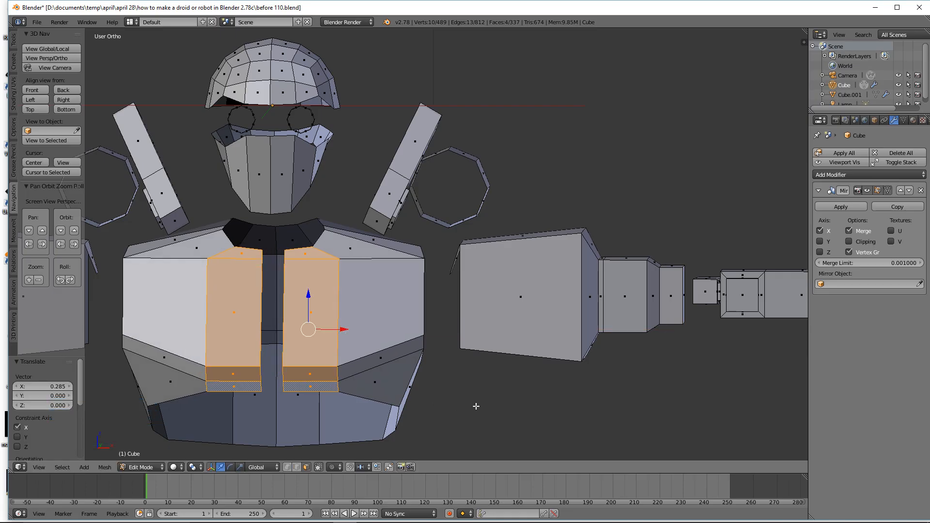
pyautogui.press('a')
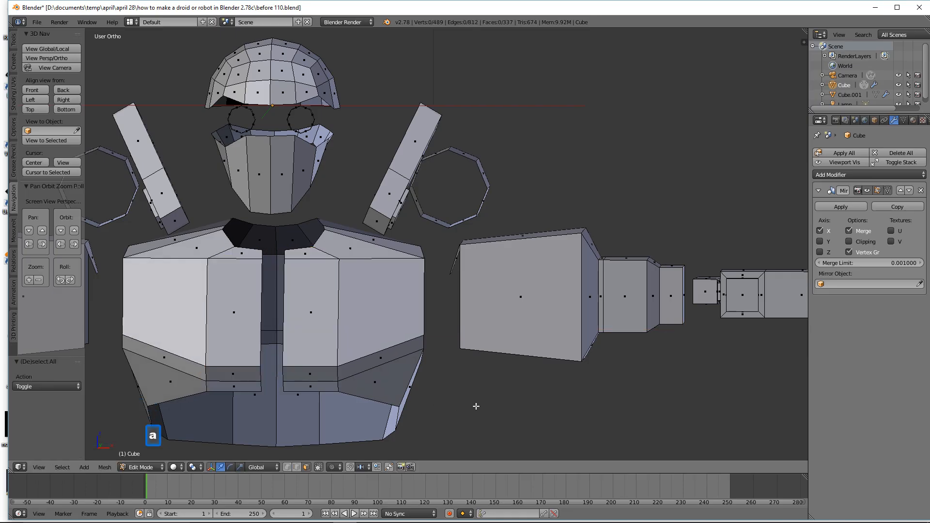
pyautogui.click(848, 241)
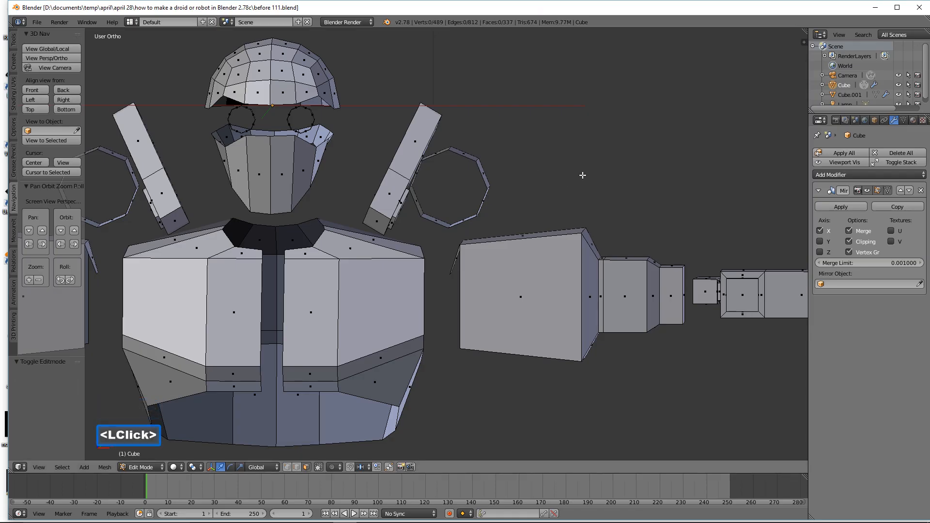
# Step: Select the three centre faces of the chest panel, pull them forward along Y and move them about 0.476 along X
pyautogui.keyDown('ctrl'); pyautogui.moveTo(584, 160); pyautogui.dragTo(536, 241, button='middle'); pyautogui.keyUp('ctrl')
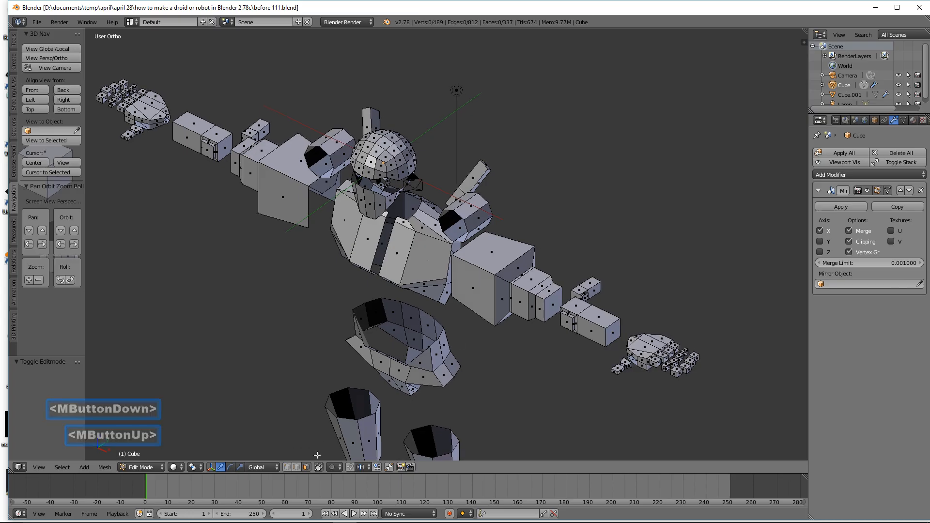
pyautogui.click(395, 261)
pyautogui.moveTo(395, 260); pyautogui.dragTo(385, 255, button='middle')
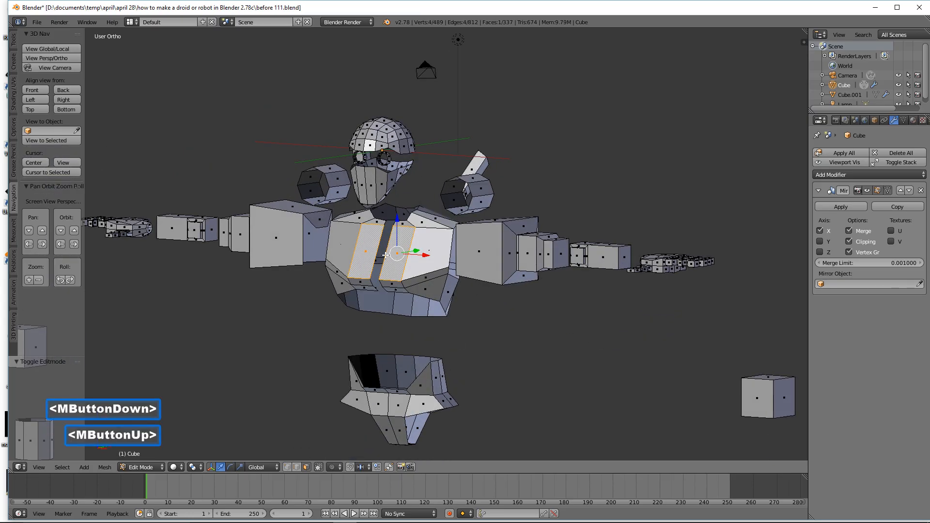
pyautogui.keyDown('shift'); pyautogui.click(394, 286); pyautogui.keyUp('shift')
pyautogui.keyDown('shift'); pyautogui.click(396, 292); pyautogui.keyUp('shift')
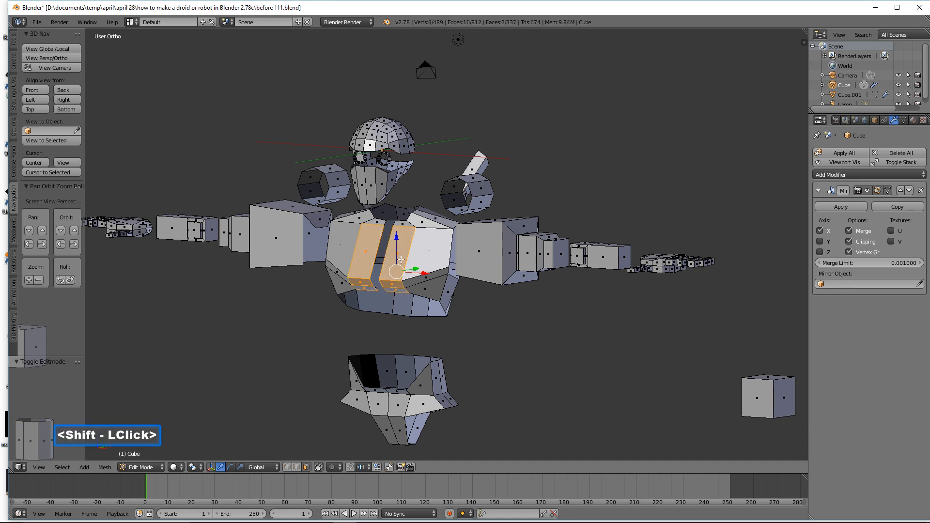
pyautogui.moveTo(402, 261); pyautogui.dragTo(406, 281, button='middle')
pyautogui.moveTo(415, 262); pyautogui.dragTo(379, 276)
pyautogui.moveTo(379, 276); pyautogui.dragTo(402, 293, button='middle')
pyautogui.moveTo(395, 292); pyautogui.dragTo(406, 293)
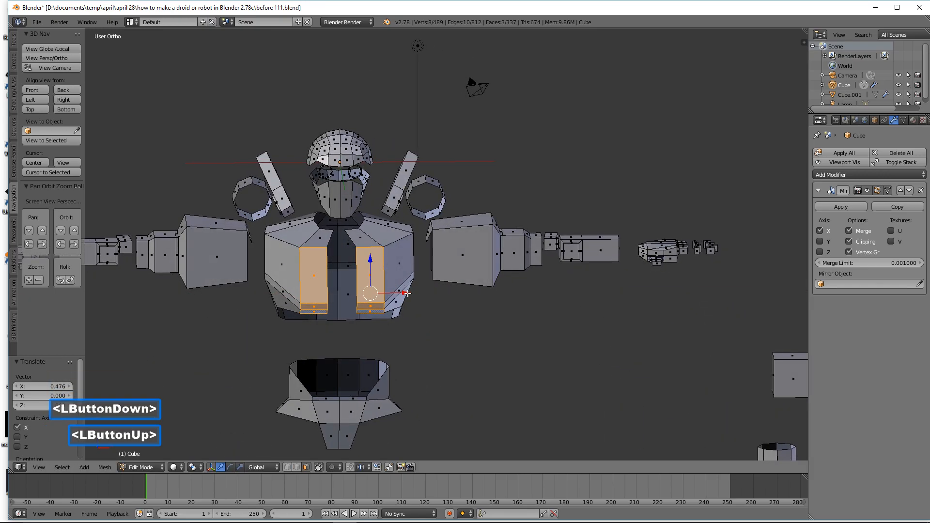
# Step: Scale the selected chest faces to about 0.732 along Z and rotate them about 13° around the global X axis
pyautogui.middleClick(424, 285)
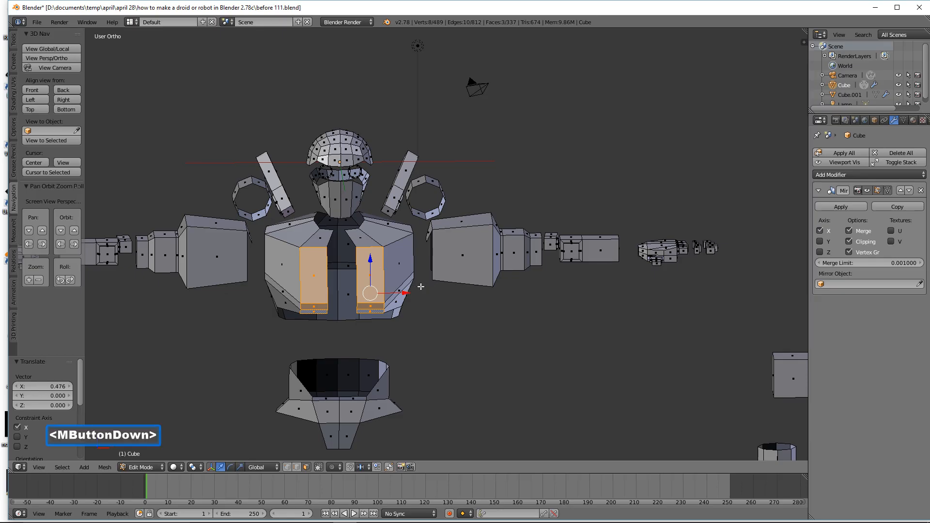
pyautogui.press('s')
pyautogui.press('z')
pyautogui.click(493, 317)
pyautogui.moveTo(494, 317); pyautogui.dragTo(500, 359, button='middle')
pyautogui.press('r')
pyautogui.press('x')
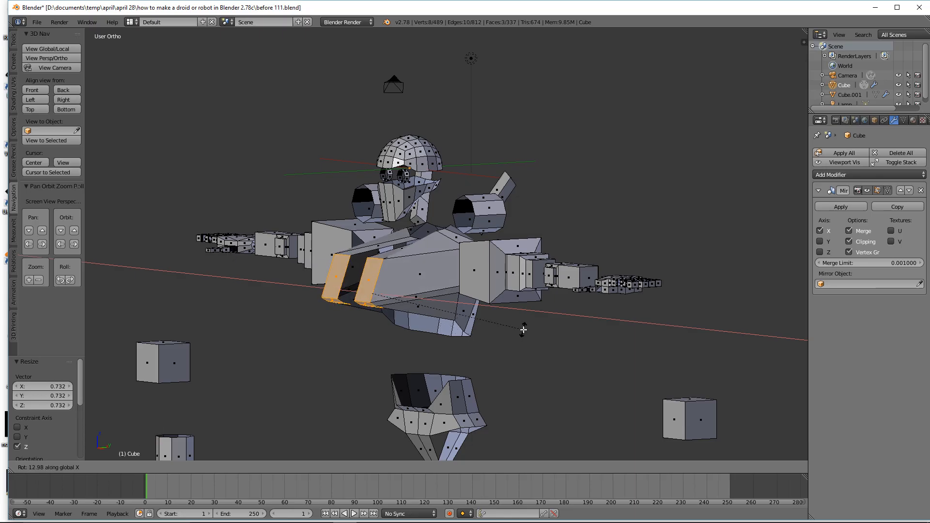
pyautogui.click(522, 333)
# Step: Adjust the position of the tilted chest faces along Y and Z and deselect everything
pyautogui.moveTo(488, 340); pyautogui.dragTo(506, 350, button='middle')
pyautogui.moveTo(406, 293); pyautogui.dragTo(379, 293)
pyautogui.moveTo(378, 295); pyautogui.dragTo(406, 323, button='middle')
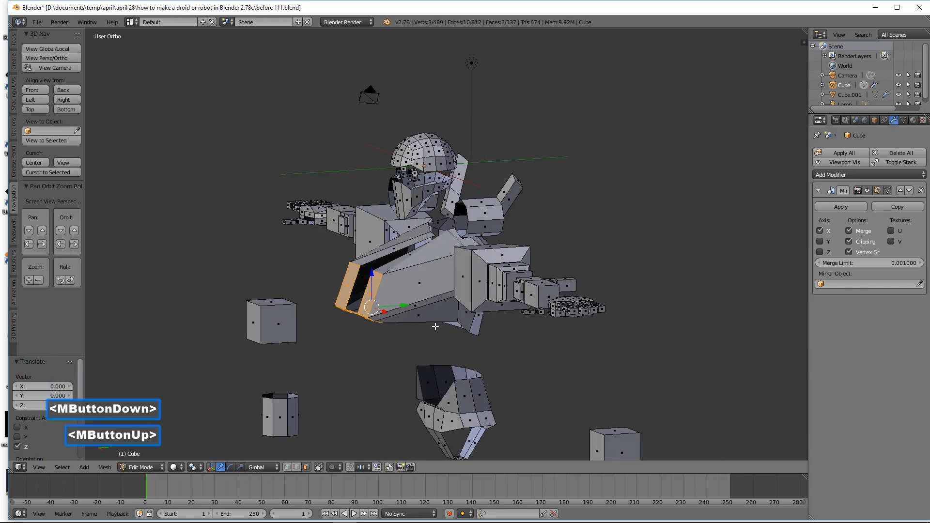
pyautogui.moveTo(411, 307)
pyautogui.mouseDown()
pyautogui.moveTo(398, 311)
pyautogui.moveTo(417, 303)
pyautogui.mouseUp()
pyautogui.moveTo(372, 302); pyautogui.dragTo(427, 322, button='middle')
pyautogui.press('a')
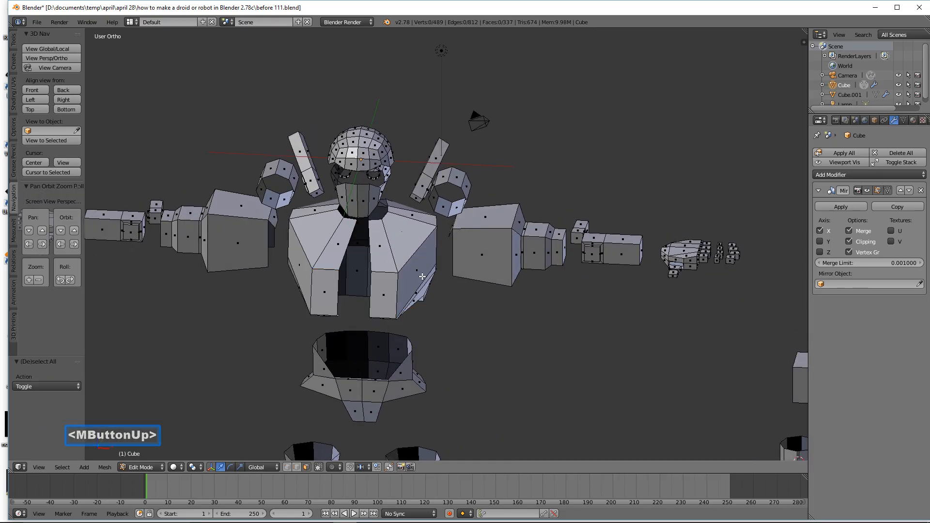
# Step: Add one vertical loop cut through the middle of the chest's side face without sliding it
pyautogui.hotkey('ctrl', 'r')
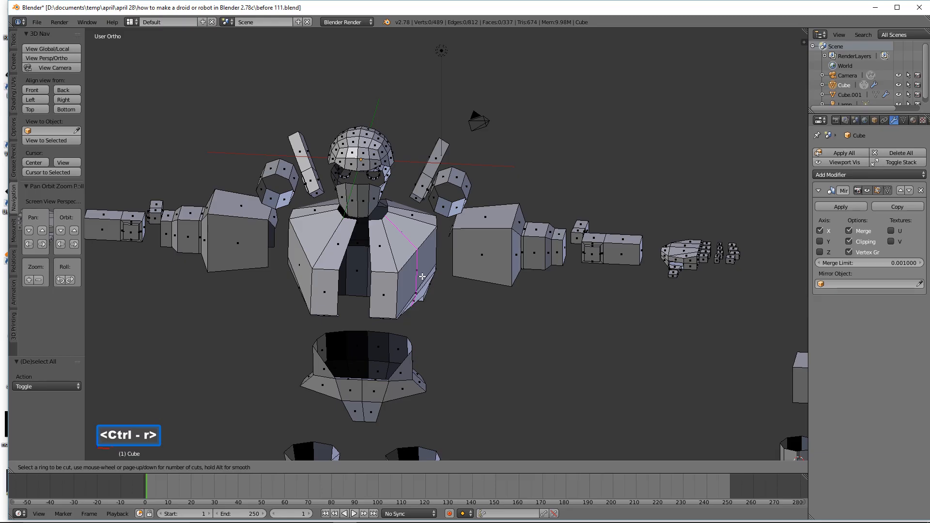
pyautogui.click(422, 276)
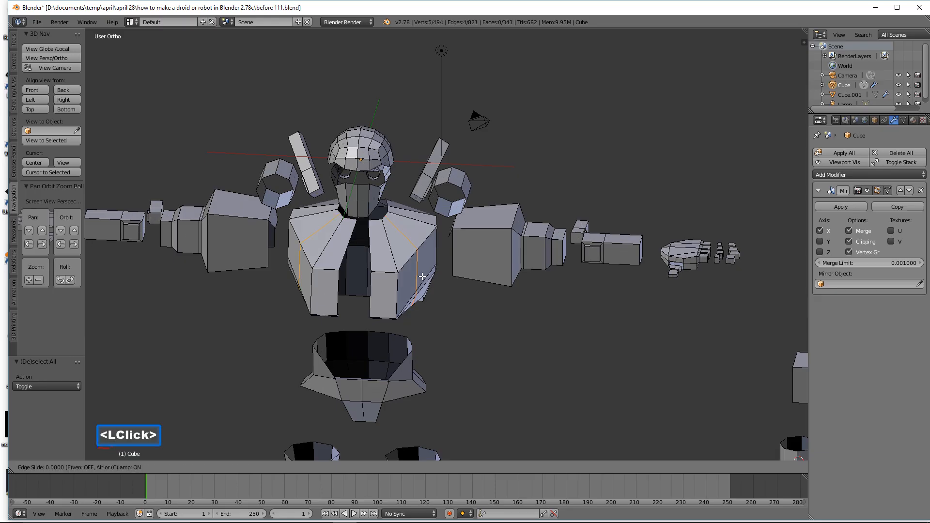
pyautogui.click(423, 276)
# Step: Move three connected side edges of the new chest loop about 0.878 outward along X and save the file as before 113.blend
pyautogui.moveTo(422, 276); pyautogui.dragTo(424, 253, button='middle')
pyautogui.click(424, 253)
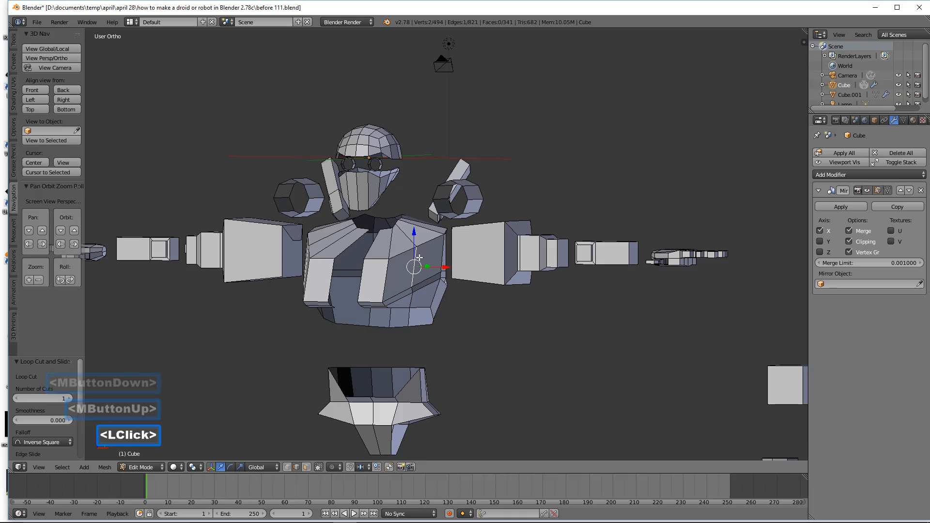
pyautogui.keyDown('shift'); pyautogui.click(414, 289); pyautogui.keyUp('shift')
pyautogui.moveTo(414, 289); pyautogui.dragTo(457, 317, button='middle')
pyautogui.keyDown('shift'); pyautogui.click(416, 301); pyautogui.keyUp('shift')
pyautogui.moveTo(444, 284); pyautogui.dragTo(461, 290)
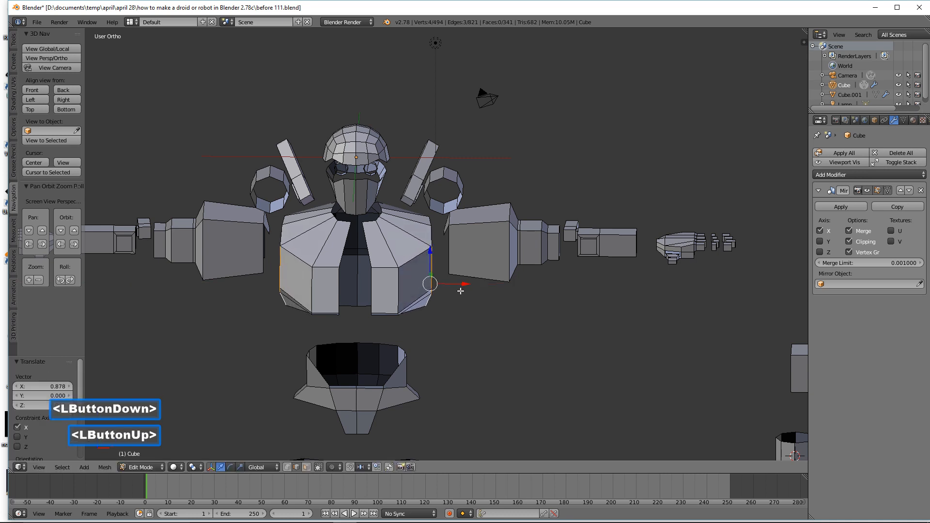
pyautogui.press('a')
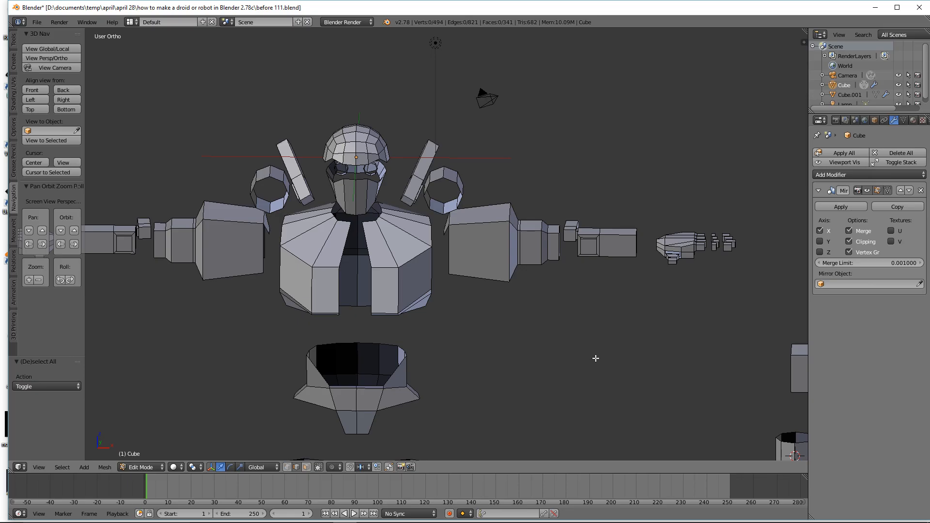
pyautogui.keyDown('ctrl'); pyautogui.keyDown('alt'); pyautogui.click(666, 12); pyautogui.keyUp('alt'); pyautogui.keyUp('ctrl')
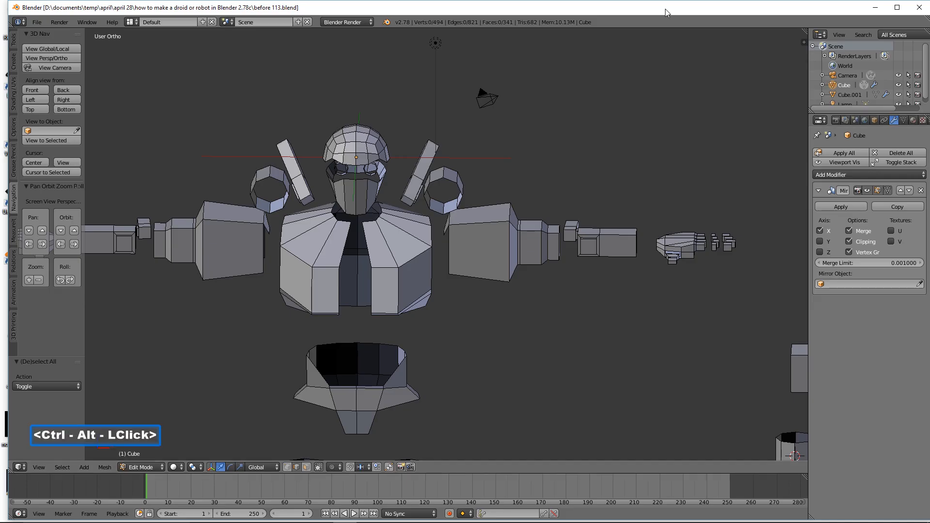
# Step: Reposition the inner upper edge beside the chest gap, ending with about 0.681 along X, and save the file as before 114.blend
pyautogui.keyDown('ctrl'); pyautogui.keyDown('alt'); pyautogui.click(371, 222); pyautogui.keyUp('alt'); pyautogui.keyUp('ctrl')
pyautogui.keyDown('ctrl'); pyautogui.keyDown('alt'); pyautogui.moveTo(372, 222); pyautogui.dragTo(391, 211, button='middle'); pyautogui.keyUp('alt'); pyautogui.keyUp('ctrl')
pyautogui.keyDown('ctrl'); pyautogui.keyDown('alt'); pyautogui.moveTo(391, 212); pyautogui.dragTo(335, 224); pyautogui.keyUp('alt'); pyautogui.keyUp('ctrl')
pyautogui.keyDown('ctrl'); pyautogui.keyDown('alt'); pyautogui.moveTo(353, 261); pyautogui.dragTo(362, 265); pyautogui.keyUp('alt'); pyautogui.keyUp('ctrl')
pyautogui.keyDown('ctrl'); pyautogui.keyDown('alt'); pyautogui.moveTo(362, 265); pyautogui.dragTo(392, 260, button='middle'); pyautogui.keyUp('alt'); pyautogui.keyUp('ctrl')
pyautogui.keyDown('ctrl'); pyautogui.keyDown('alt'); pyautogui.scroll(-1, 546, 323); pyautogui.keyUp('alt'); pyautogui.keyUp('ctrl')
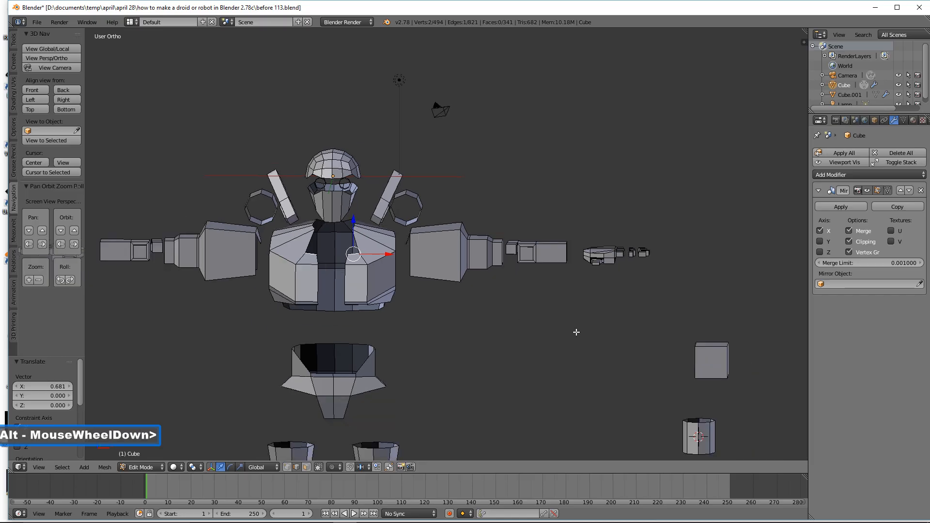
pyautogui.hotkey('ctrl', 'alt', 'a')
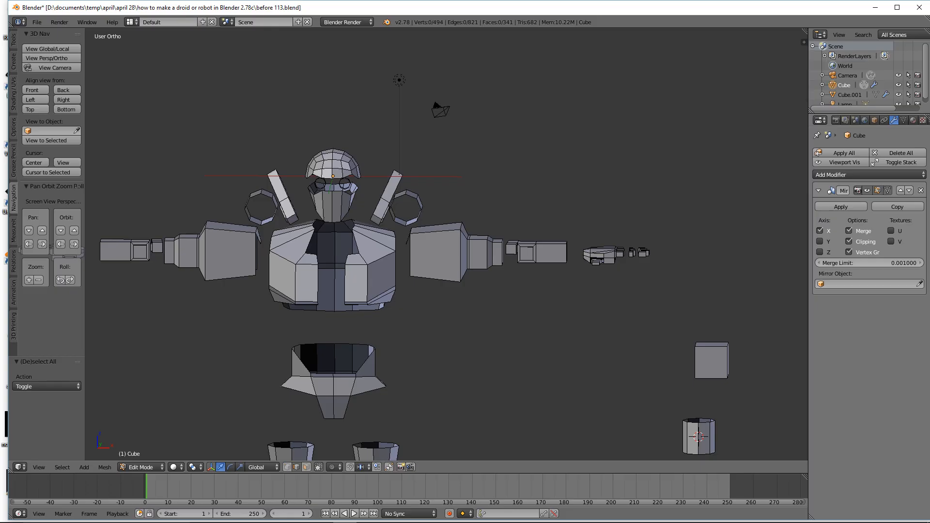
pyautogui.keyDown('ctrl'); pyautogui.keyDown('alt'); pyautogui.click(589, 223); pyautogui.keyUp('alt'); pyautogui.keyUp('ctrl')
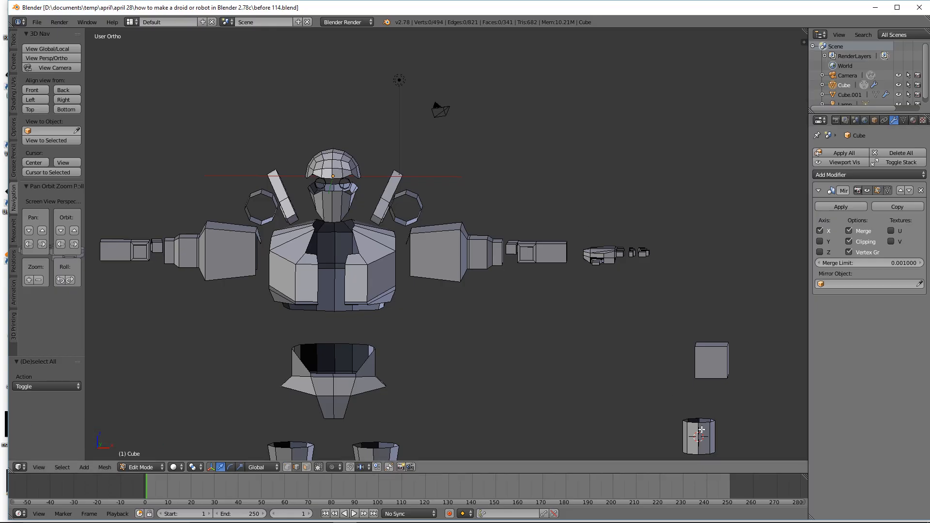
# Step: Duplicate the spare 8-sided cylinder, move it about -13.158 along X, raise it along Z, and shift it about 3.861 along X
pyautogui.press('l')
pyautogui.hotkey('shift', 'd')
pyautogui.keyDown('ctrl'); pyautogui.keyDown('alt'); pyautogui.rightClick(721, 442); pyautogui.keyUp('alt'); pyautogui.keyUp('ctrl')
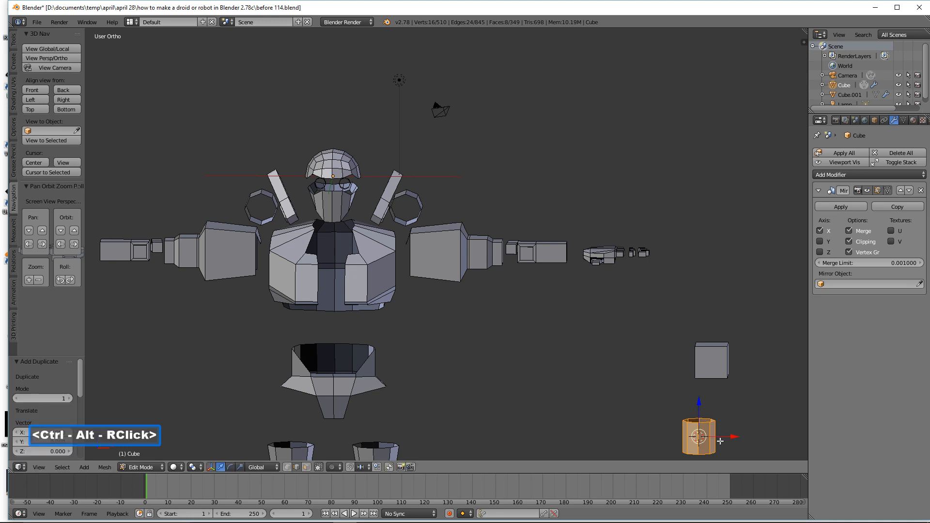
pyautogui.moveTo(735, 437); pyautogui.dragTo(525, 394)
pyautogui.moveTo(525, 393); pyautogui.dragTo(519, 371, button='middle')
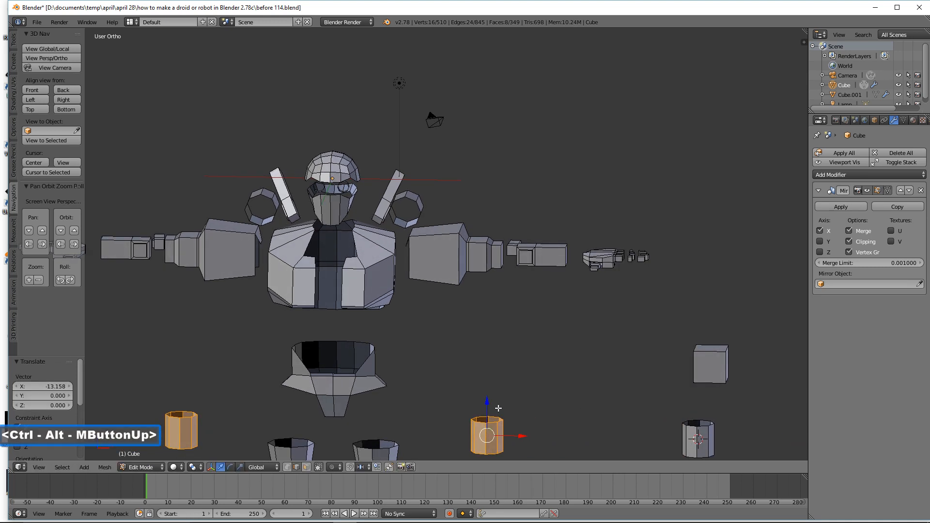
pyautogui.moveTo(486, 406); pyautogui.dragTo(487, 265)
pyautogui.moveTo(519, 295); pyautogui.dragTo(581, 353)
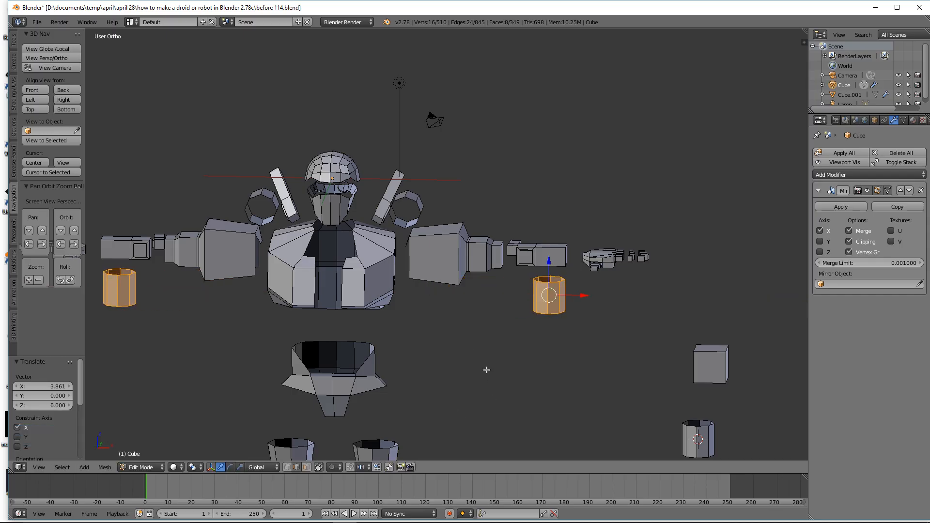
# Step: In front wireframe view, delete the four faces forming the inner half of the duplicated cylinder
pyautogui.click(32, 90)
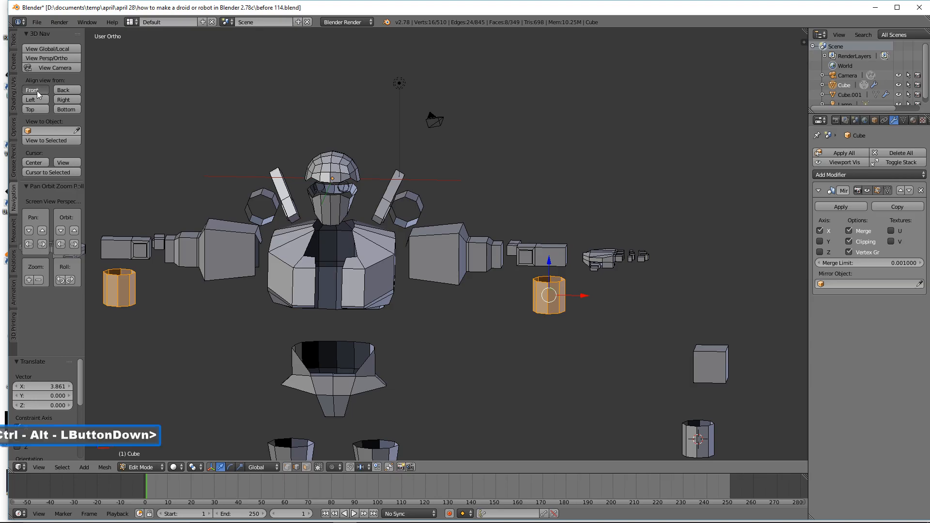
pyautogui.press('a')
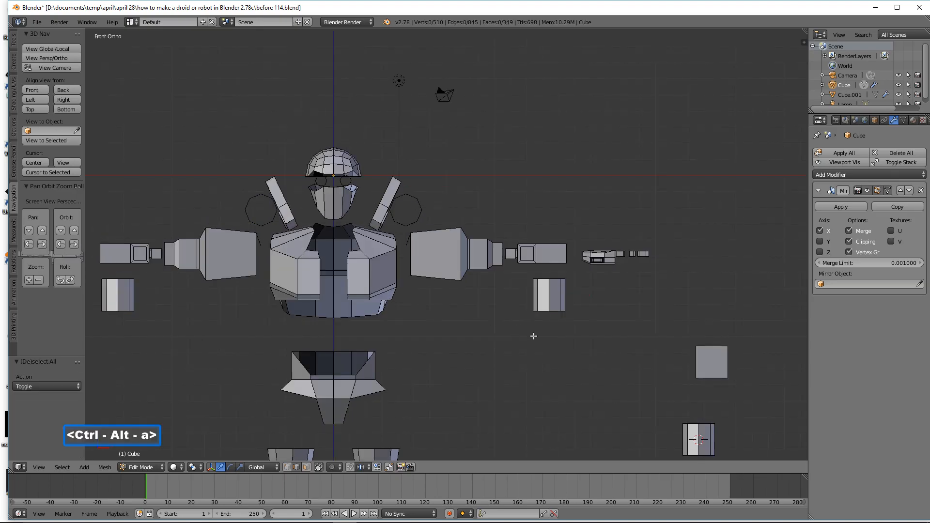
pyautogui.press('z')
pyautogui.click(599, 336)
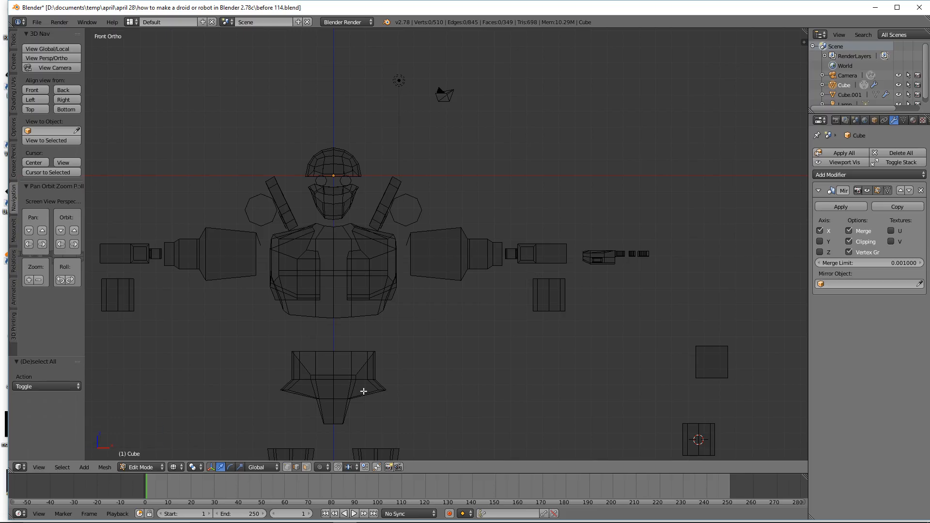
pyautogui.click(308, 467)
pyautogui.press('b')
pyautogui.moveTo(520, 269); pyautogui.dragTo(552, 321)
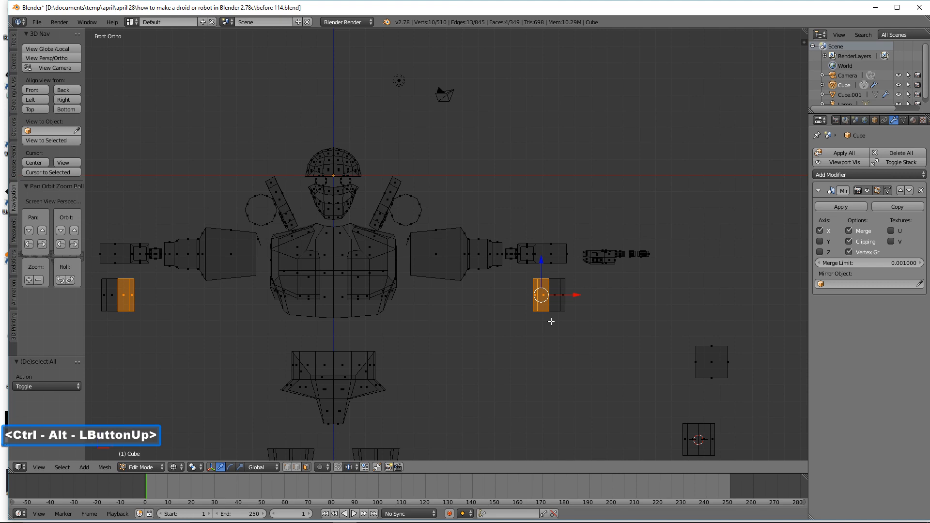
pyautogui.press('x')
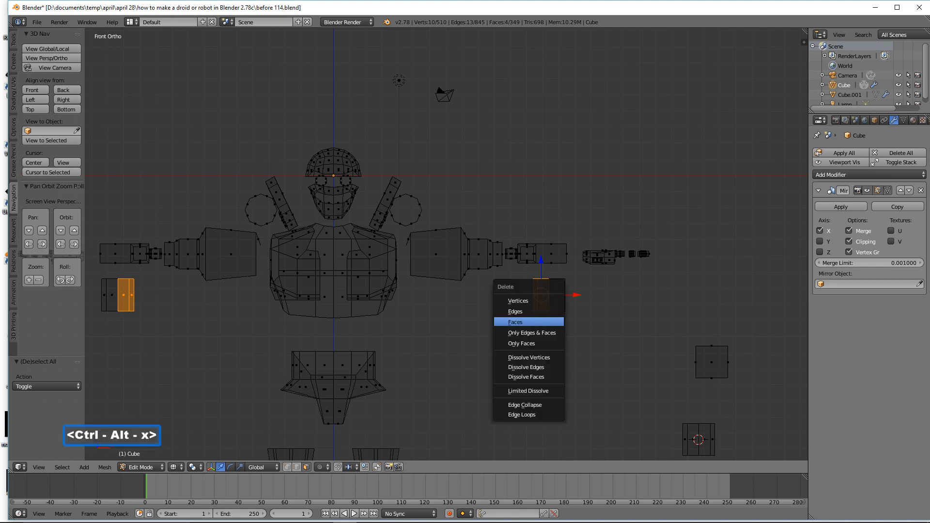
pyautogui.click(515, 322)
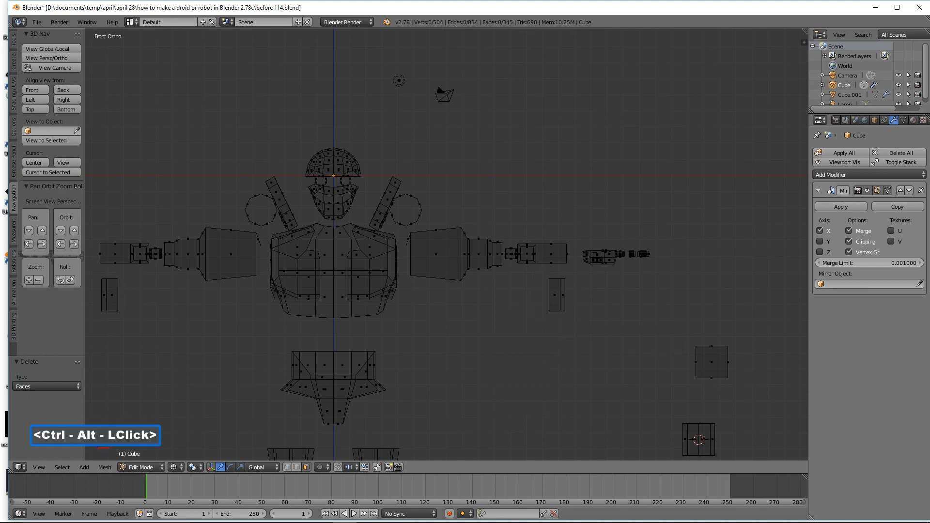
# Step: Select the remaining half cylinder, switch to solid shading and move it along X onto the mirror centre line
pyautogui.press('l')
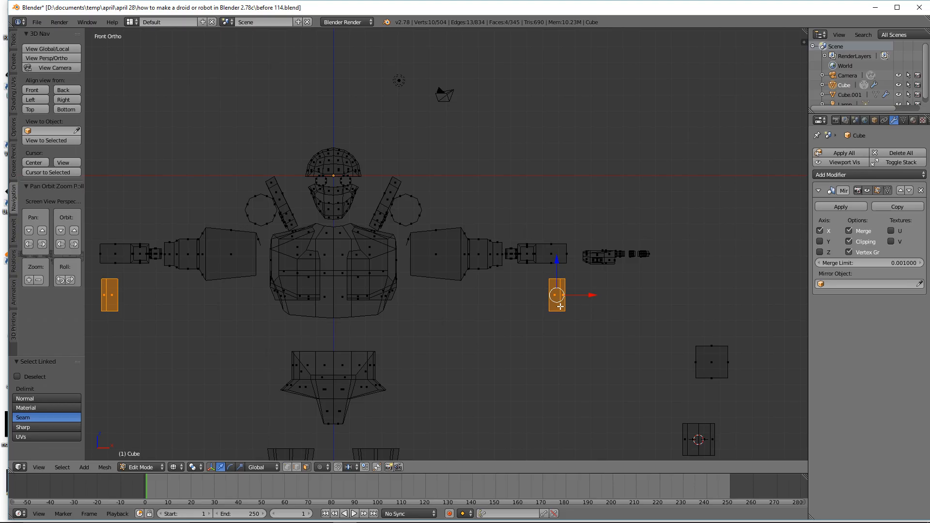
pyautogui.click(181, 468)
pyautogui.click(208, 436)
pyautogui.moveTo(590, 299); pyautogui.dragTo(379, 291)
pyautogui.moveTo(379, 291)
pyautogui.mouseDown(button='middle')
pyautogui.moveTo(365, 295)
pyautogui.moveTo(366, 309)
pyautogui.moveTo(371, 304)
pyautogui.mouseUp(button='middle')
# Step: Raise the centre cylinder and move it about -3.319 along Y into the chest gap, saving the file as before 115.blend
pyautogui.moveTo(349, 284); pyautogui.dragTo(351, 260)
pyautogui.keyDown('ctrl'); pyautogui.keyDown('alt'); pyautogui.moveTo(351, 259); pyautogui.dragTo(363, 255, button='middle'); pyautogui.keyUp('alt'); pyautogui.keyUp('ctrl')
pyautogui.moveTo(363, 255); pyautogui.dragTo(335, 279)
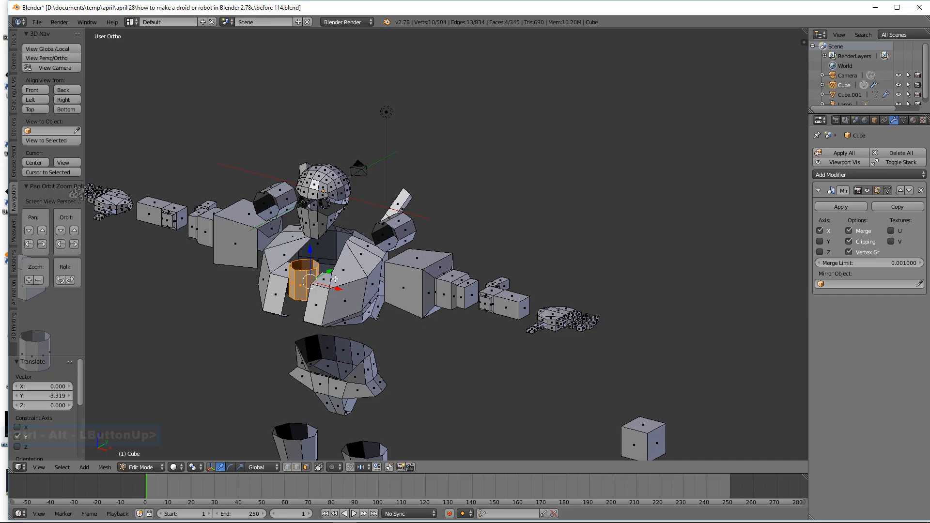
pyautogui.keyDown('ctrl'); pyautogui.keyDown('alt'); pyautogui.moveTo(351, 303); pyautogui.dragTo(589, 227, button='middle'); pyautogui.keyUp('alt'); pyautogui.keyUp('ctrl')
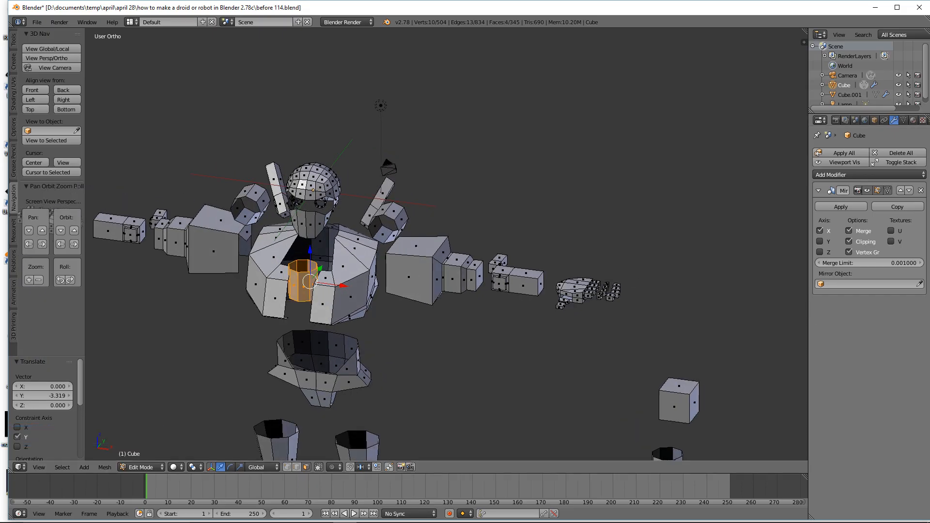
pyautogui.keyDown('ctrl'); pyautogui.keyDown('alt'); pyautogui.click(417, 112); pyautogui.keyUp('alt'); pyautogui.keyUp('ctrl')
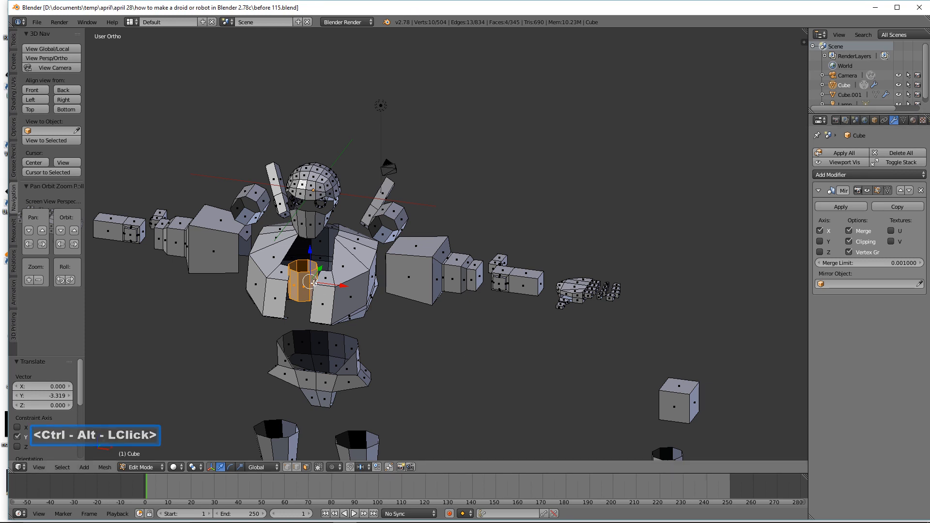
# Step: Duplicate the chest cylinder, lower the copy about 3.963 along Z and rotate it 90° around X
pyautogui.hotkey('ctrl', 'alt', 'shift', 'd')
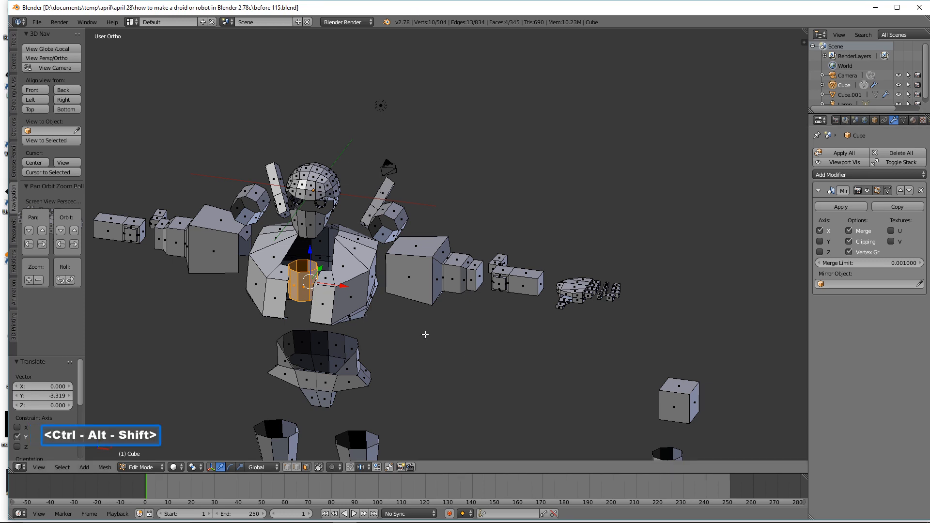
pyautogui.keyDown('ctrl'); pyautogui.keyDown('alt'); pyautogui.rightClick(319, 285); pyautogui.keyUp('alt'); pyautogui.keyUp('ctrl')
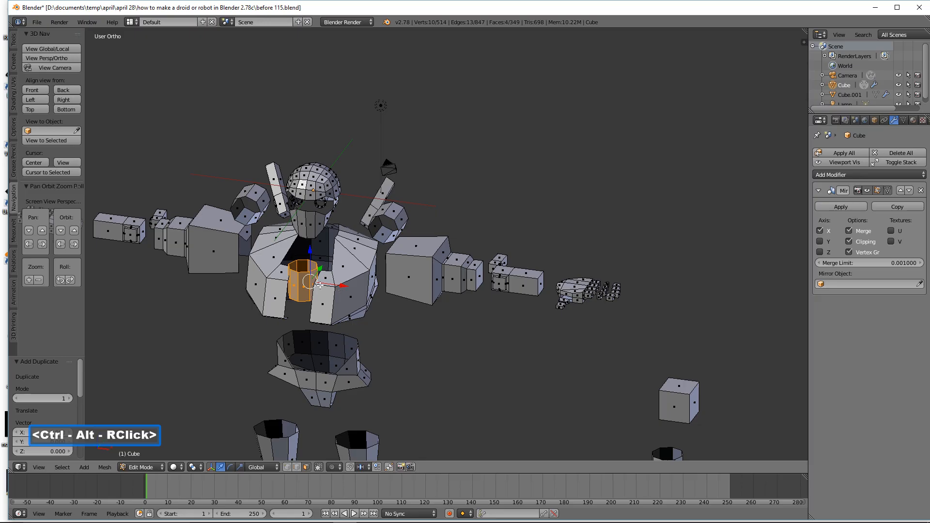
pyautogui.keyDown('ctrl'); pyautogui.keyDown('alt'); pyautogui.moveTo(314, 255); pyautogui.dragTo(307, 316); pyautogui.keyUp('alt'); pyautogui.keyUp('ctrl')
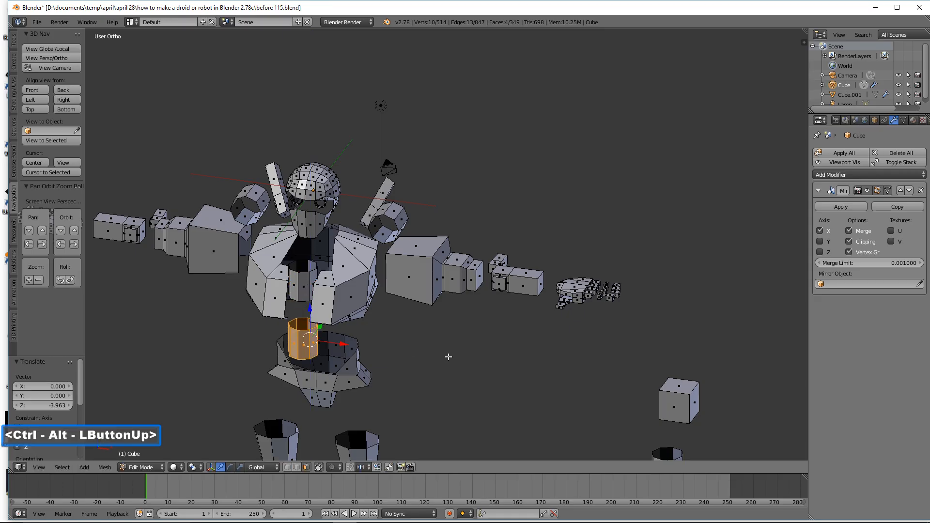
pyautogui.press('r')
pyautogui.press('x')
pyautogui.press('9')
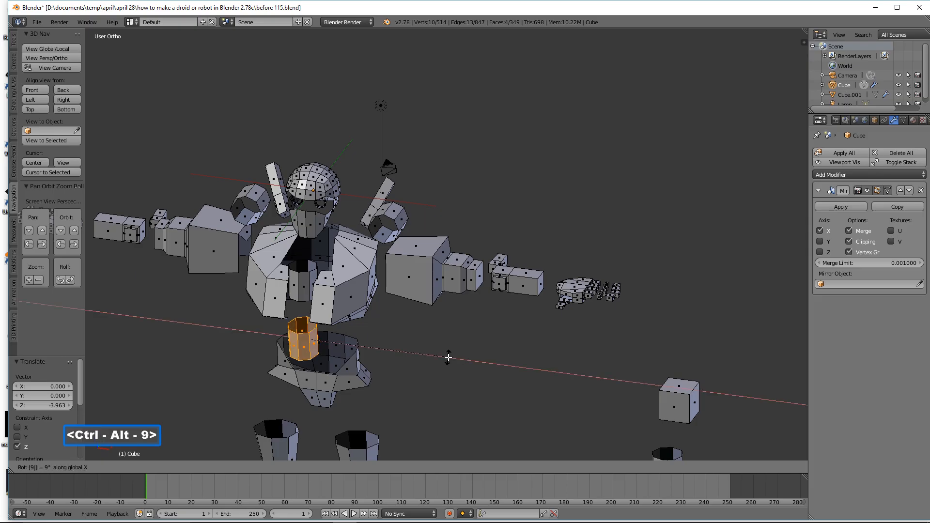
pyautogui.press('0')
pyautogui.click(448, 357)
# Step: Position the rotated cylinder in the pelvis opening, finishing with a shift of about 0.242 along Z
pyautogui.keyDown('ctrl'); pyautogui.keyDown('alt'); pyautogui.moveTo(428, 372); pyautogui.dragTo(437, 354, button='middle'); pyautogui.keyUp('alt'); pyautogui.keyUp('ctrl')
pyautogui.keyDown('ctrl'); pyautogui.keyDown('alt'); pyautogui.moveTo(311, 305); pyautogui.dragTo(312, 339); pyautogui.keyUp('alt'); pyautogui.keyUp('ctrl')
pyautogui.keyDown('ctrl'); pyautogui.keyDown('alt'); pyautogui.moveTo(311, 339); pyautogui.dragTo(308, 350, button='middle'); pyautogui.keyUp('alt'); pyautogui.keyUp('ctrl')
pyautogui.keyDown('ctrl'); pyautogui.keyDown('alt'); pyautogui.moveTo(309, 336); pyautogui.dragTo(339, 341); pyautogui.keyUp('alt'); pyautogui.keyUp('ctrl')
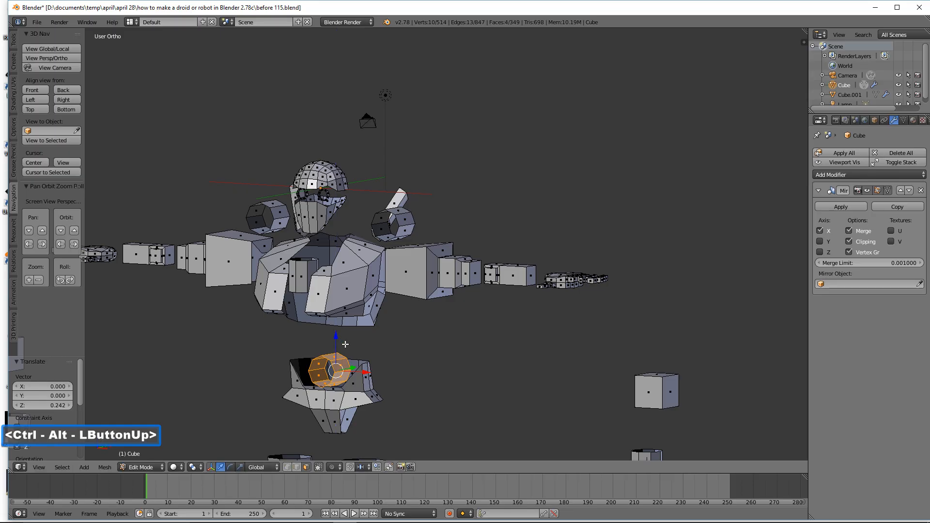
# Step: Check the pelvis cylinder's placement, deselect it and save the file as before 116.blend
pyautogui.keyDown('ctrl'); pyautogui.keyDown('alt'); pyautogui.moveTo(344, 344); pyautogui.dragTo(354, 371, button='middle'); pyautogui.keyUp('alt'); pyautogui.keyUp('ctrl')
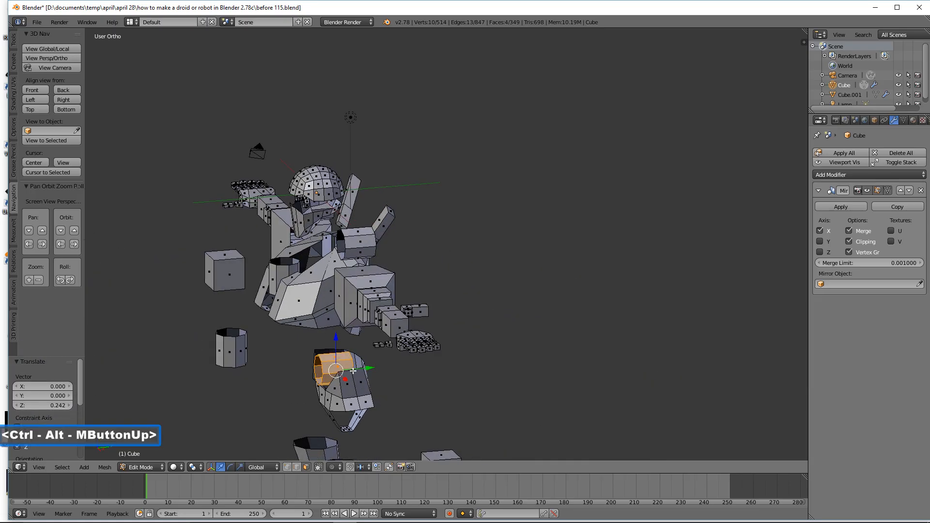
pyautogui.keyDown('ctrl'); pyautogui.keyDown('alt'); pyautogui.moveTo(427, 362); pyautogui.dragTo(447, 374, button='middle'); pyautogui.keyUp('alt'); pyautogui.keyUp('ctrl')
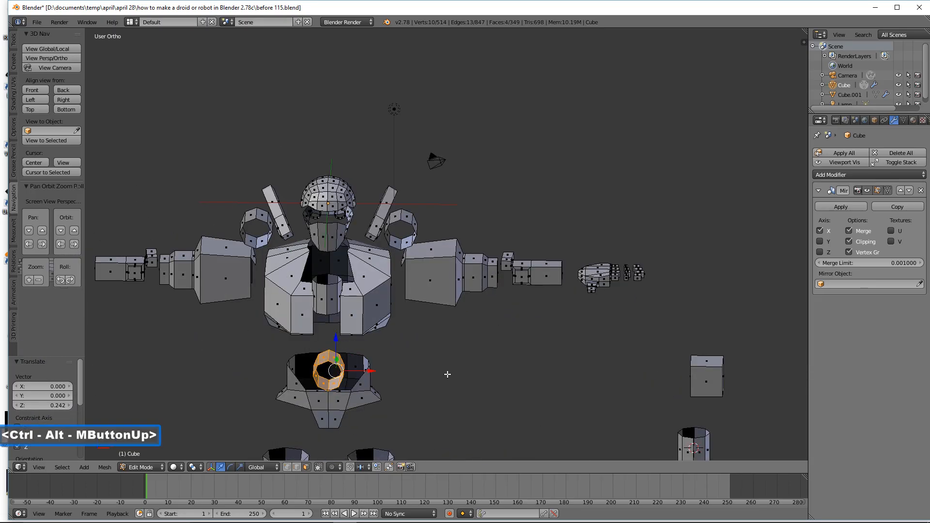
pyautogui.press('a')
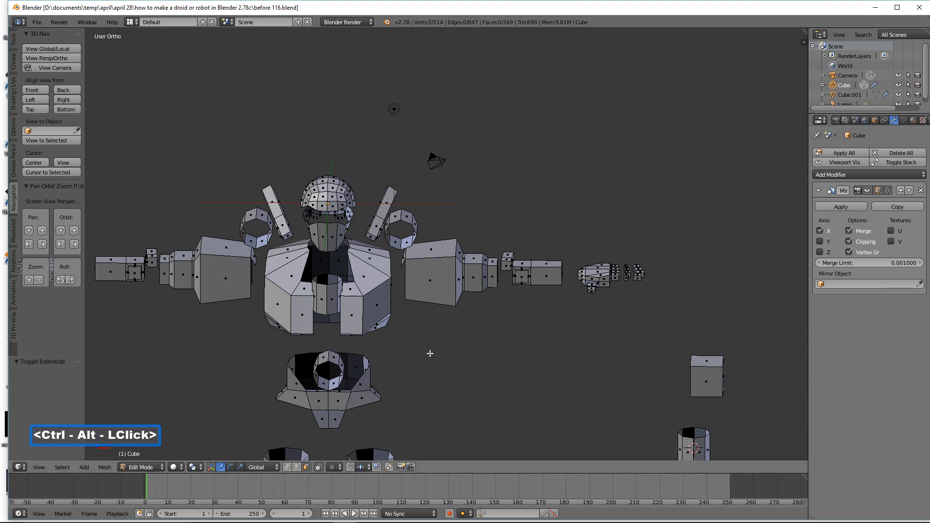
# Step: Extend the rear end of the pelvis cylinder by moving its rim edge loop about 1.199 along Y
pyautogui.moveTo(434, 347); pyautogui.dragTo(372, 345, button='middle')
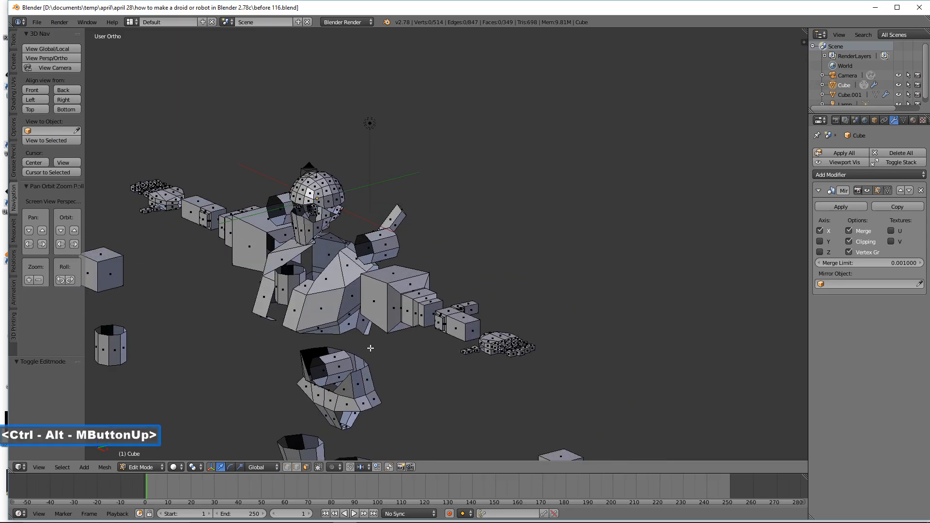
pyautogui.click(298, 467)
pyautogui.keyDown('ctrl'); pyautogui.keyDown('alt'); pyautogui.click(351, 363); pyautogui.keyUp('alt'); pyautogui.keyUp('ctrl')
pyautogui.moveTo(376, 361)
pyautogui.keyDown('ctrl'); pyautogui.mouseDown()
pyautogui.moveTo(390, 361)
pyautogui.moveTo(365, 361)
pyautogui.mouseUp(); pyautogui.keyUp('ctrl')
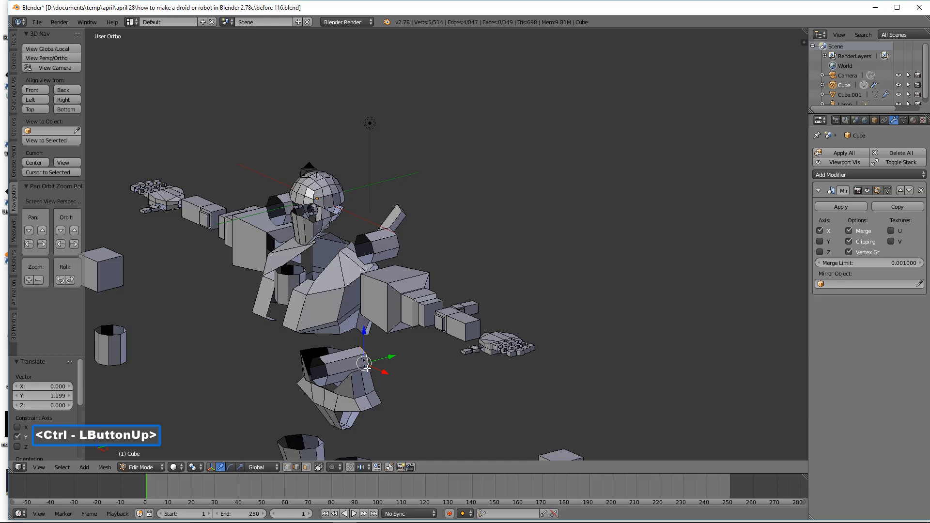
pyautogui.press('a')
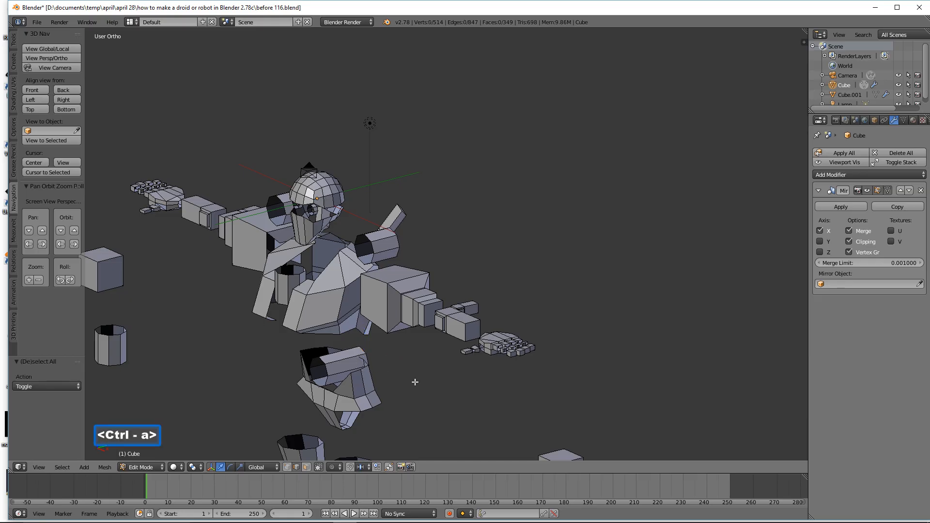
# Step: Delete the upper ring of pelvis faces surrounding the cylinder and save the file as before 117.blend
pyautogui.keyDown('ctrl'); pyautogui.click(307, 467); pyautogui.keyUp('ctrl')
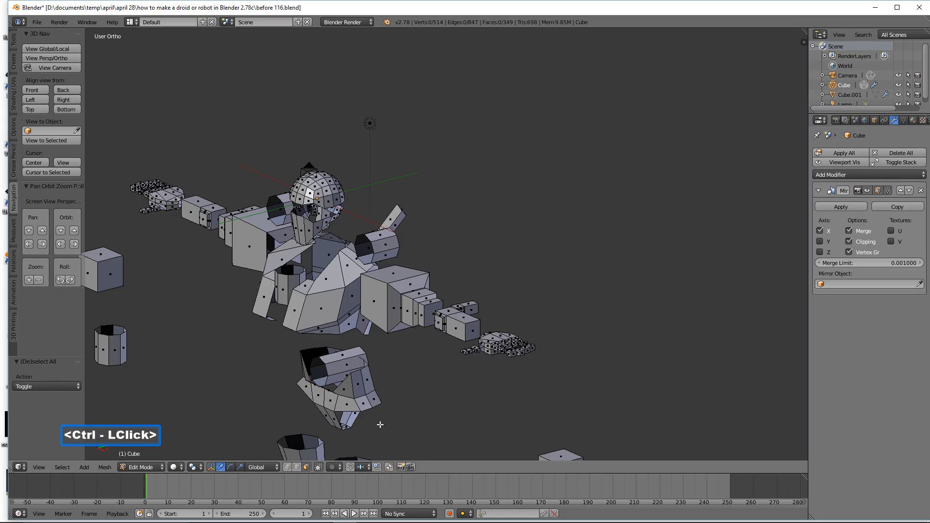
pyautogui.keyDown('ctrl'); pyautogui.keyDown('shift'); pyautogui.moveTo(393, 411); pyautogui.dragTo(496, 263, button='middle'); pyautogui.keyUp('shift'); pyautogui.keyUp('ctrl')
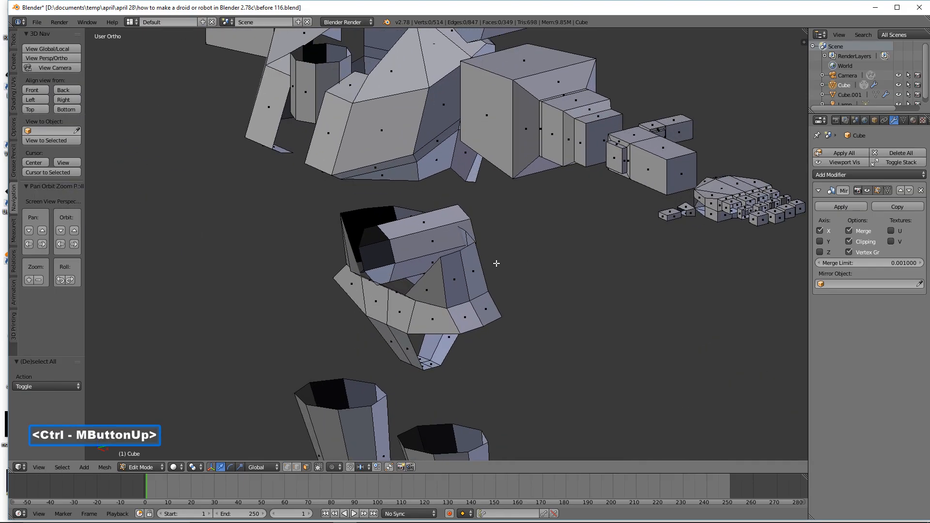
pyautogui.keyDown('alt'); pyautogui.click(443, 284); pyautogui.keyUp('alt')
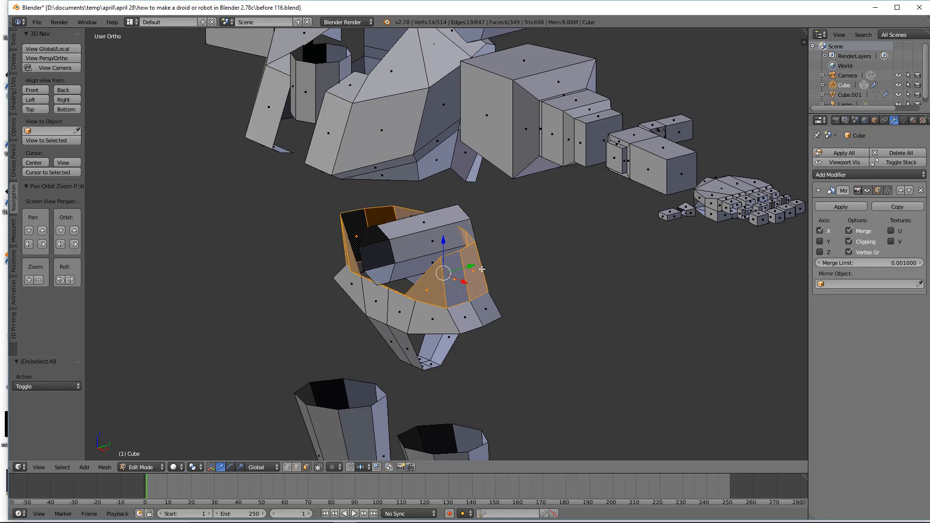
pyautogui.press('x')
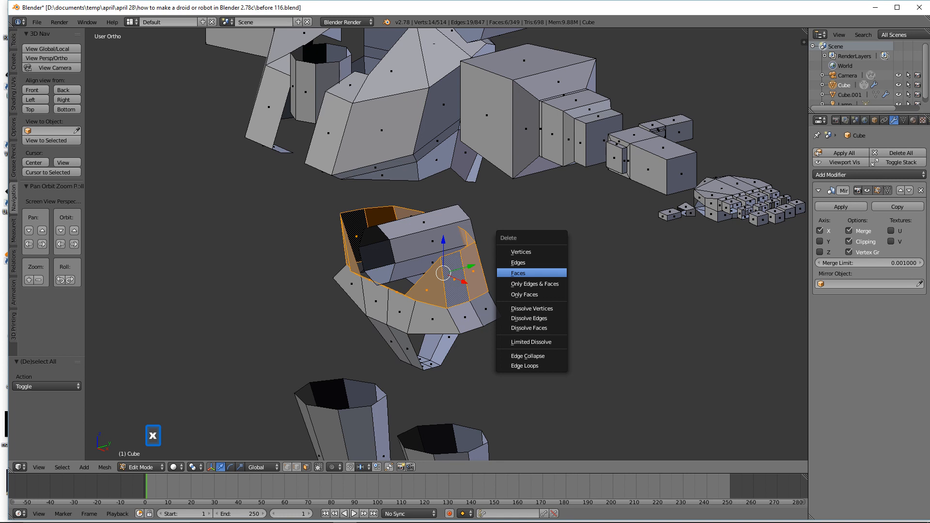
pyautogui.click(528, 273)
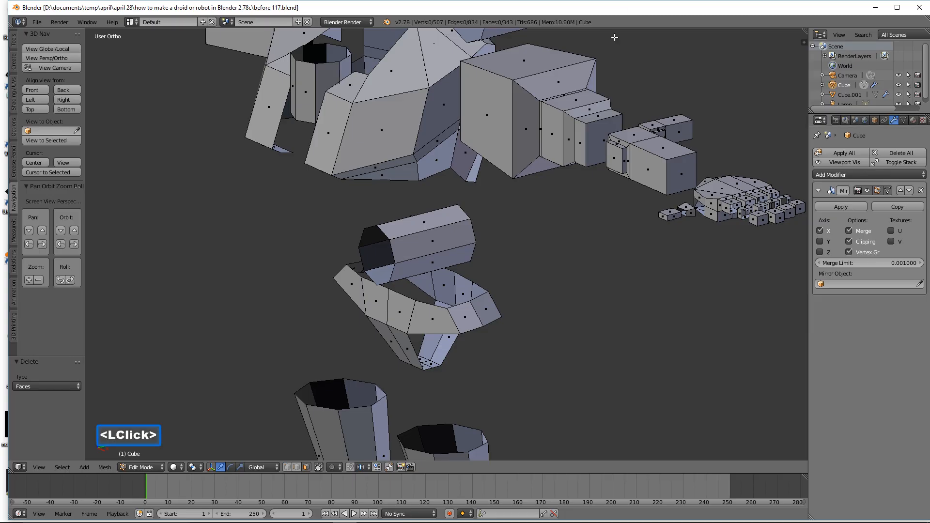
# Step: Select the whole cylinder in the chest gap and scale it by about 1.655 along Y
pyautogui.keyDown('shift'); pyautogui.moveTo(586, 134); pyautogui.dragTo(627, 318, button='middle'); pyautogui.keyUp('shift')
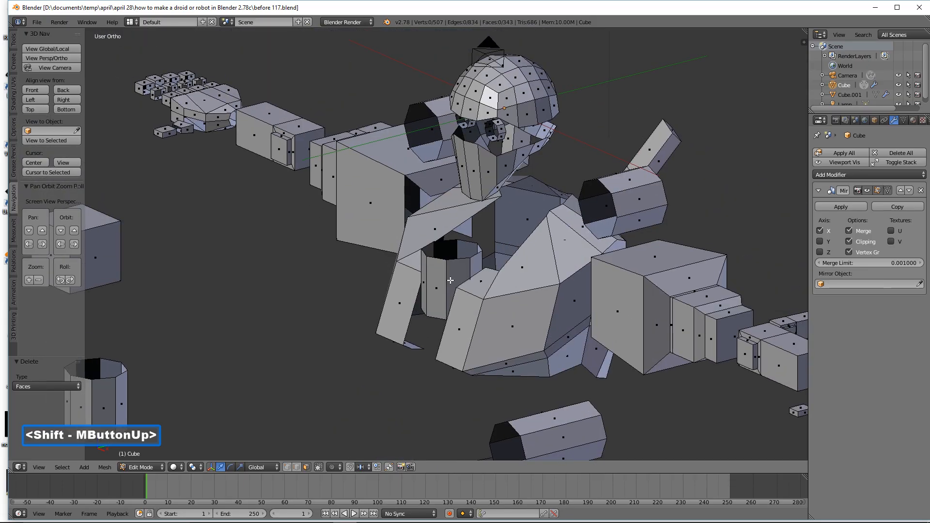
pyautogui.press('a')
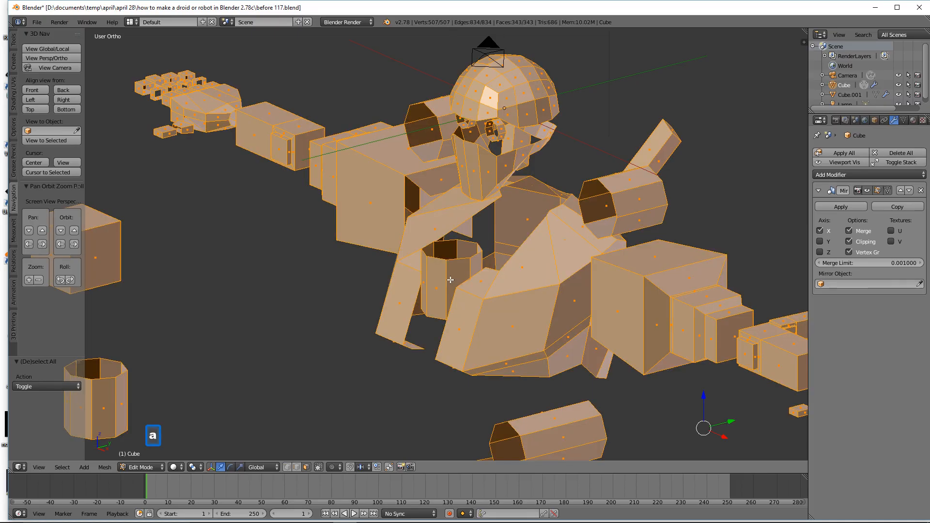
pyautogui.press('a')
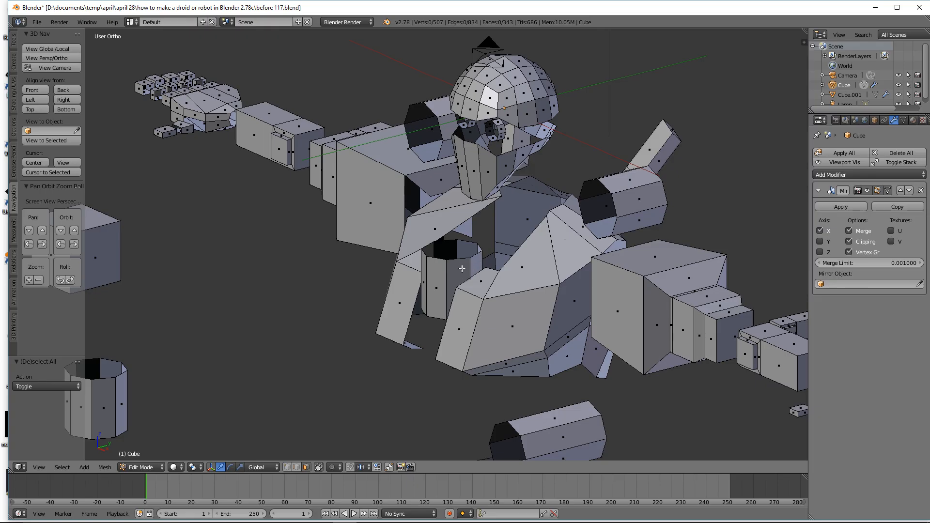
pyautogui.press('l')
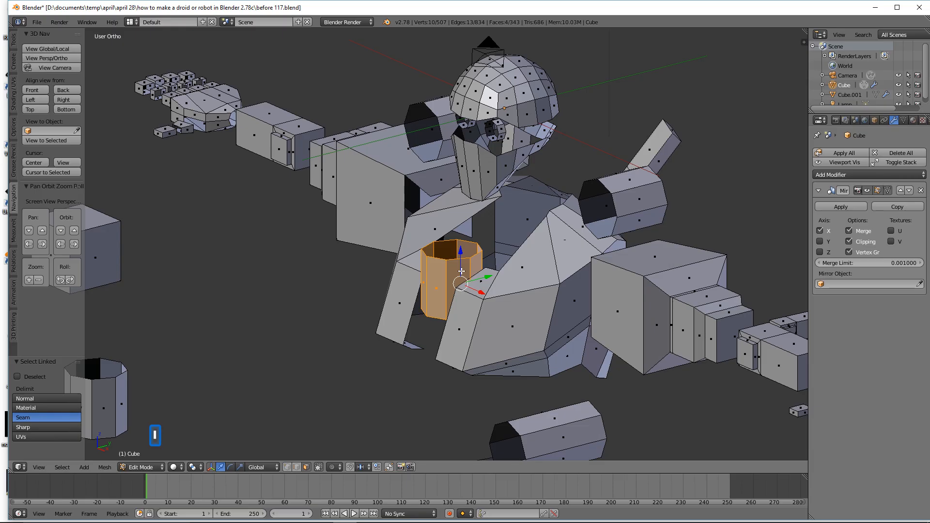
pyautogui.press('s')
pyautogui.press('y')
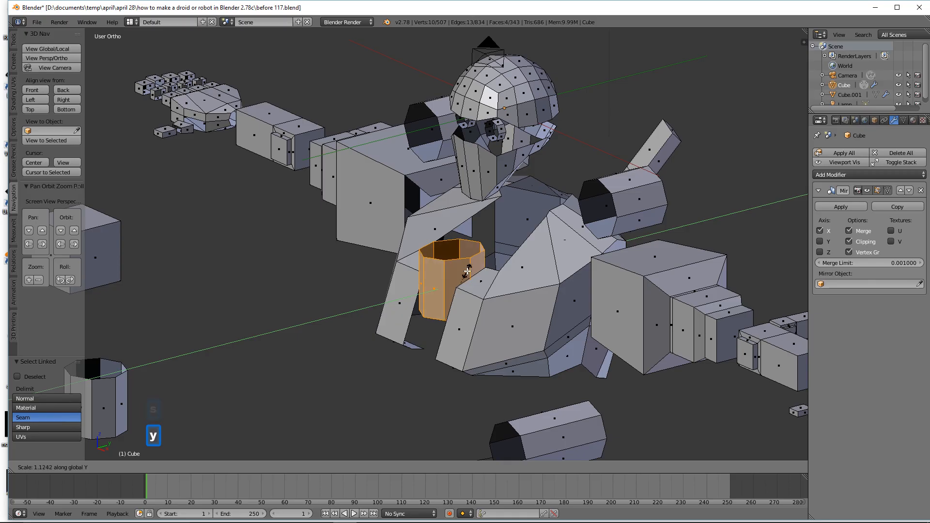
pyautogui.click(474, 270)
# Step: Stretch the chest cylinder along Z and lower it about 0.304 along Z
pyautogui.moveTo(473, 275); pyautogui.dragTo(499, 279, button='middle')
pyautogui.press('s')
pyautogui.press('z')
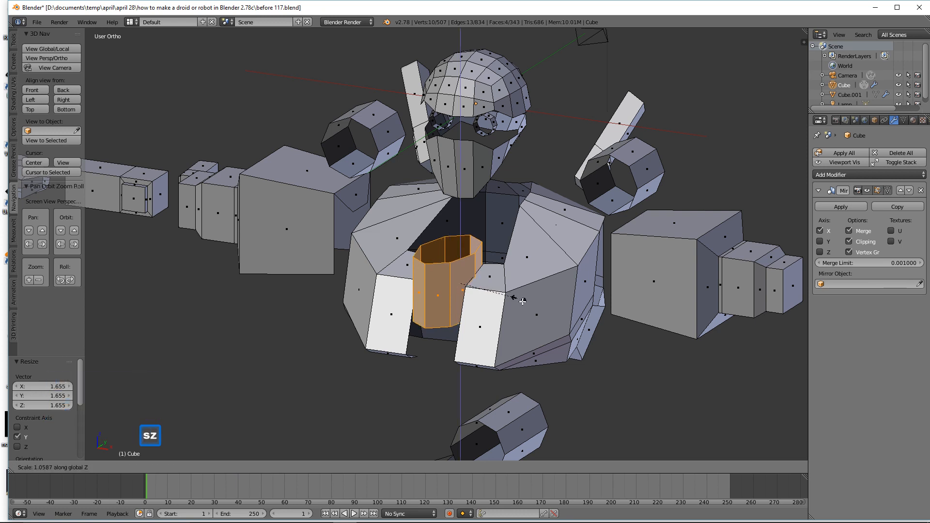
pyautogui.click(540, 321)
pyautogui.moveTo(541, 322); pyautogui.dragTo(505, 314, button='middle')
pyautogui.moveTo(460, 253); pyautogui.dragTo(460, 263)
pyautogui.moveTo(460, 263); pyautogui.dragTo(478, 275, button='middle')
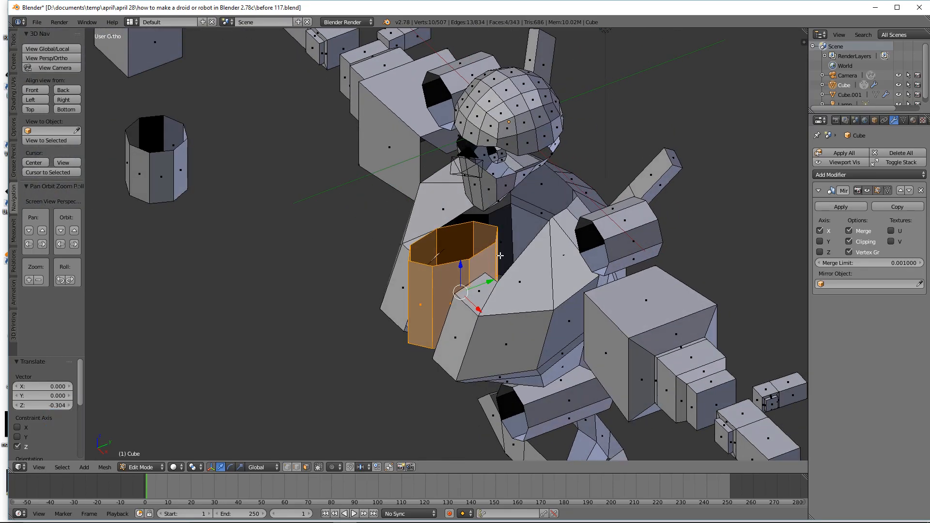
# Step: Select the rear face of the chest cylinder and flatten it by scaling to 0 along Y
pyautogui.press('a')
pyautogui.moveTo(493, 226); pyautogui.dragTo(495, 283, button='middle')
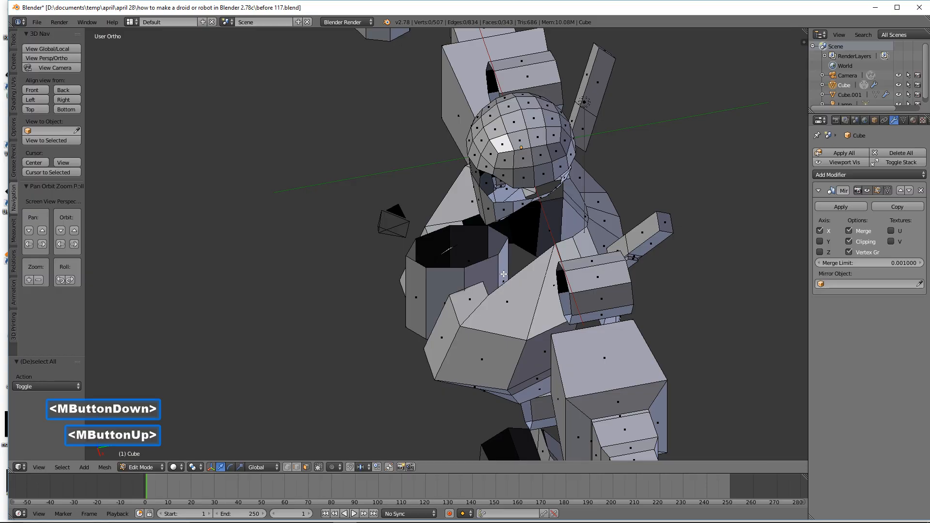
pyautogui.click(486, 250)
pyautogui.moveTo(538, 252); pyautogui.dragTo(574, 260, button='middle')
pyautogui.press('s')
pyautogui.press('y')
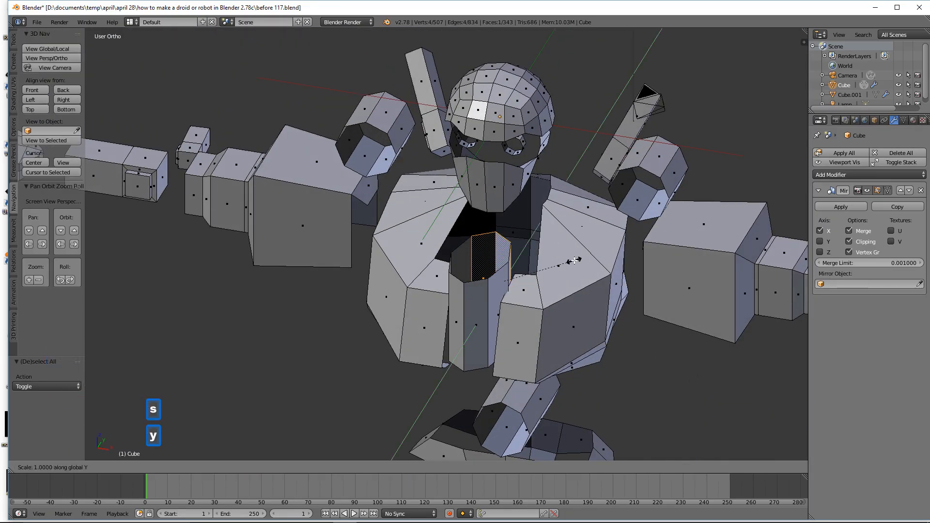
pyautogui.press('0')
pyautogui.click(574, 260)
# Step: Enlarge the rear face of the chest cylinder by about 1.185 and shift it outward along X
pyautogui.moveTo(568, 258); pyautogui.dragTo(581, 261, button='middle')
pyautogui.press('s')
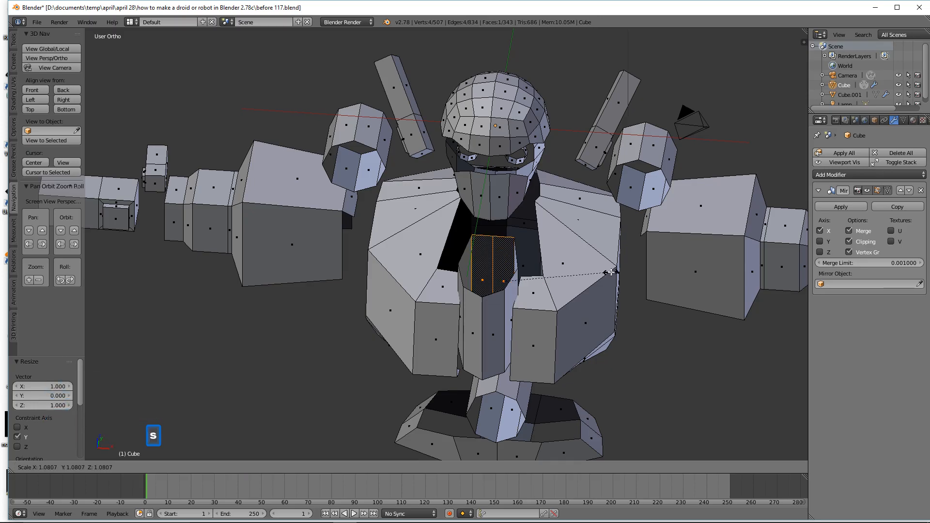
pyautogui.click(621, 276)
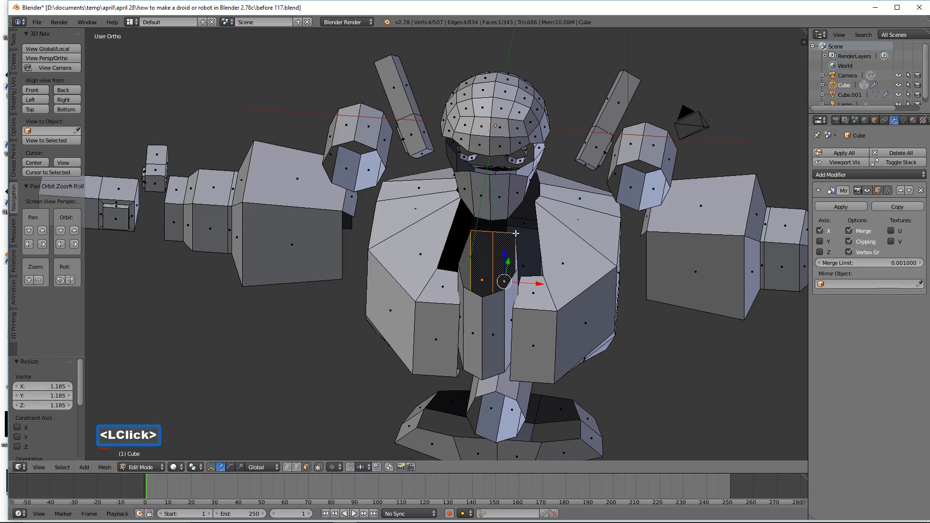
pyautogui.moveTo(538, 283); pyautogui.dragTo(545, 286)
# Step: Push the rear face back along Y into the torso, finishing with about 0.570, and save as before 118.blend
pyautogui.moveTo(545, 286); pyautogui.dragTo(527, 273, button='middle')
pyautogui.moveTo(527, 274); pyautogui.dragTo(576, 256)
pyautogui.moveTo(576, 256)
pyautogui.mouseDown(button='middle')
pyautogui.moveTo(569, 220)
pyautogui.moveTo(568, 247)
pyautogui.mouseUp(button='middle')
pyautogui.moveTo(574, 249); pyautogui.dragTo(586, 247)
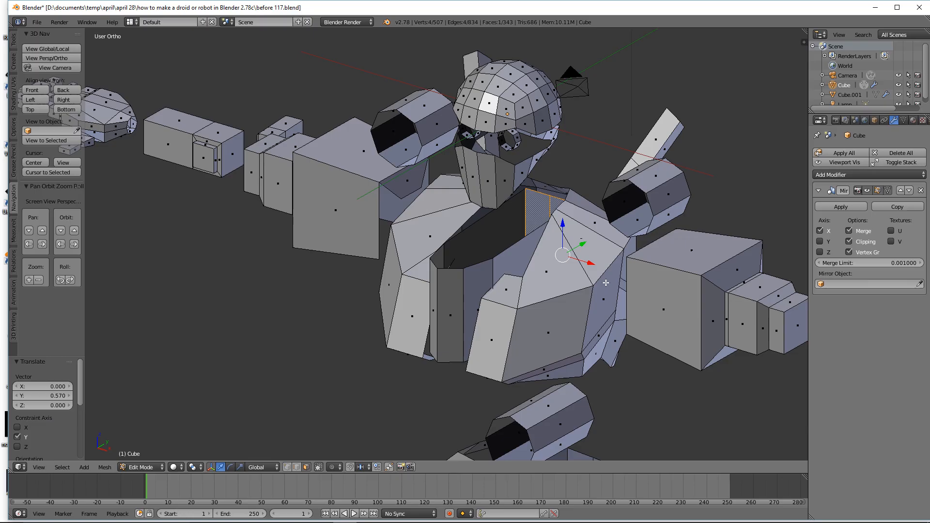
pyautogui.press('a')
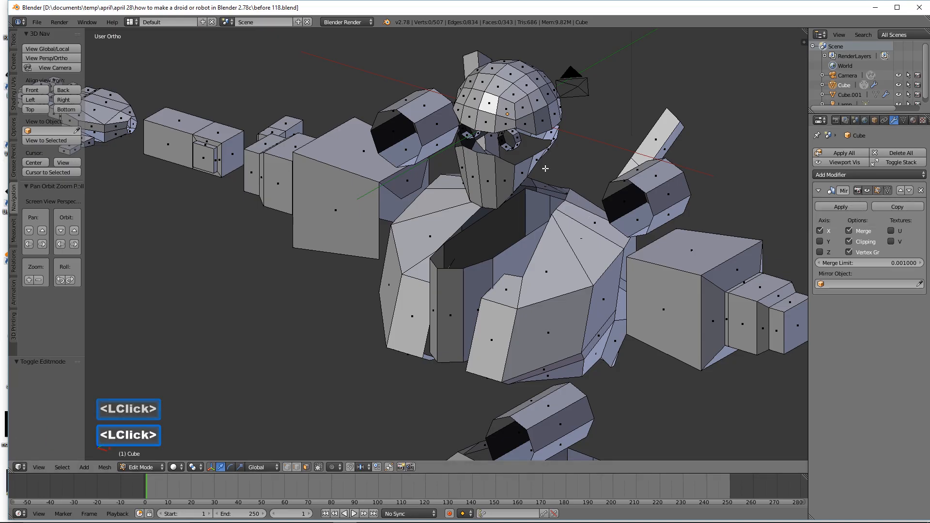
# Step: Add a Solidify modifier to the droid mesh with a thickness of 0.3570 and inspect the thickened parts
pyautogui.keyDown('ctrl'); pyautogui.moveTo(615, 167); pyautogui.dragTo(520, 227, button='middle'); pyautogui.keyUp('ctrl')
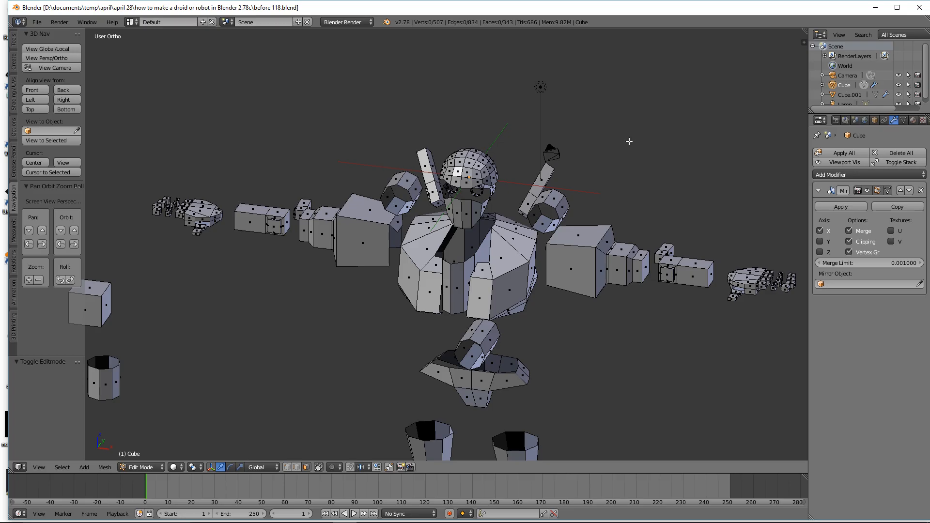
pyautogui.keyDown('shift'); pyautogui.moveTo(581, 266); pyautogui.dragTo(560, 192, button='middle'); pyautogui.keyUp('shift')
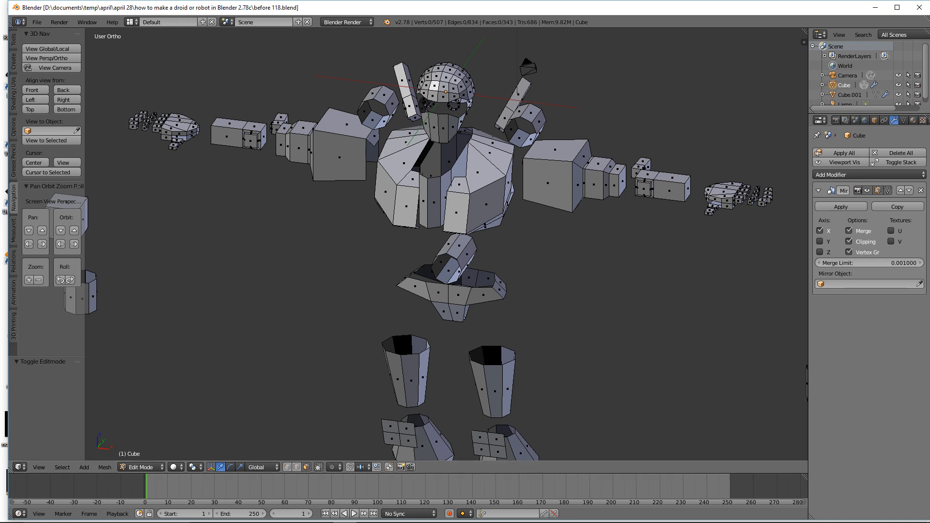
pyautogui.click(533, 285)
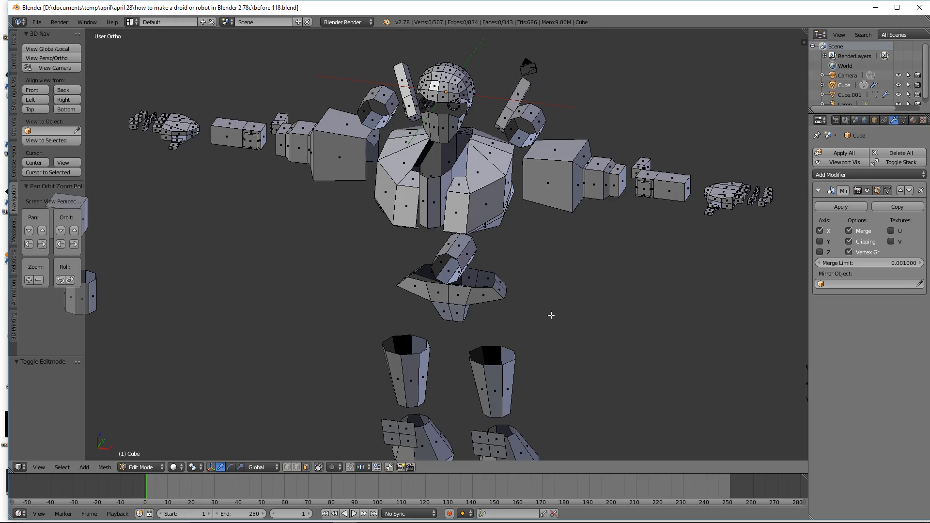
pyautogui.click(910, 176)
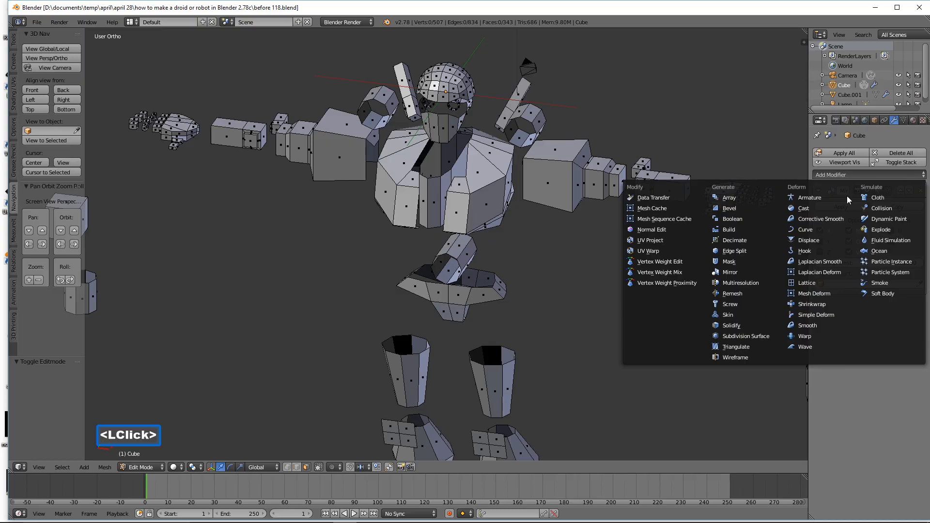
pyautogui.click(758, 325)
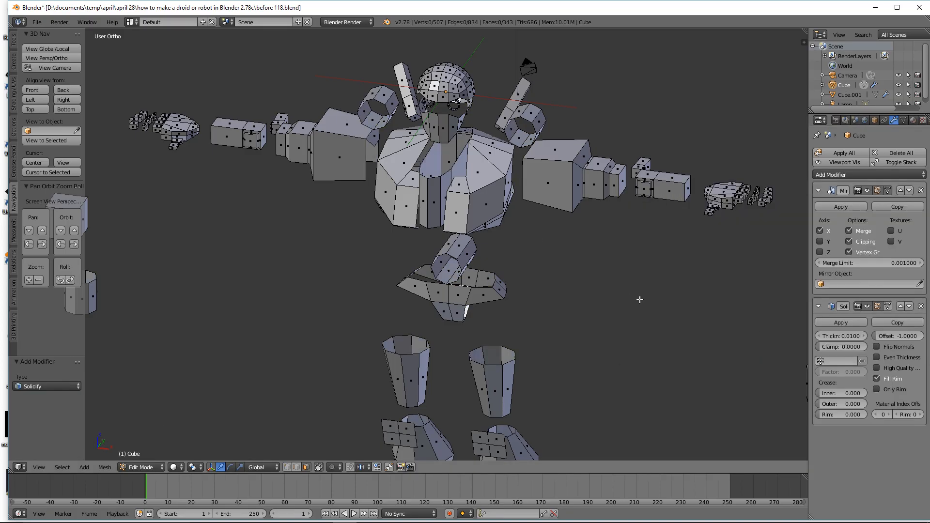
pyautogui.moveTo(825, 341); pyautogui.dragTo(902, 345)
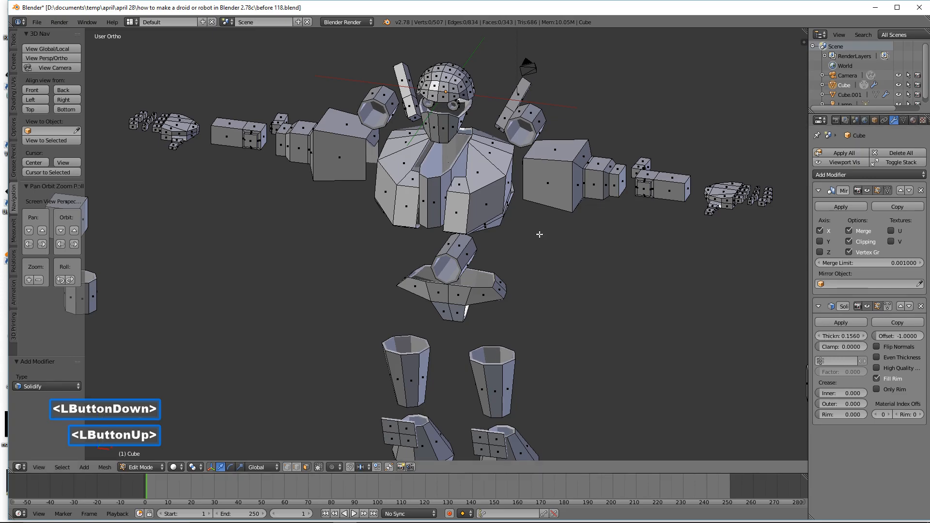
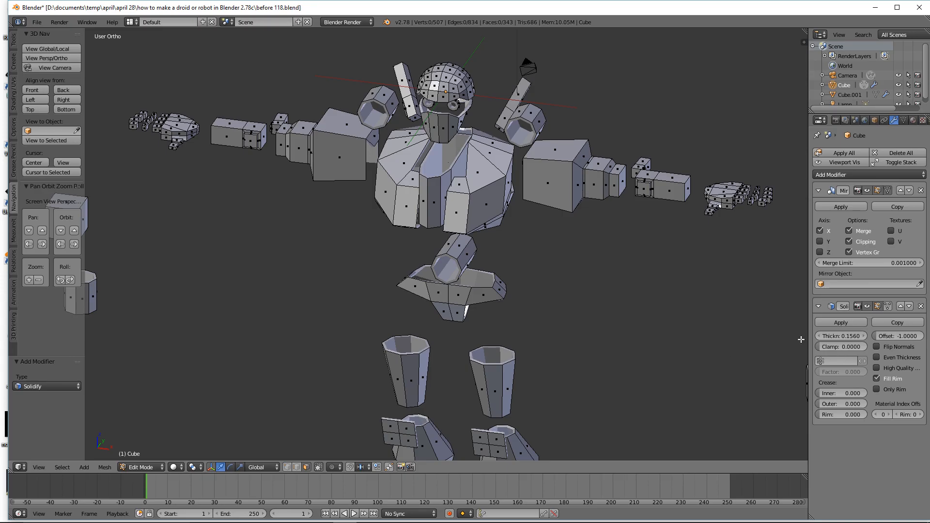
pyautogui.moveTo(830, 337); pyautogui.dragTo(27, 396)
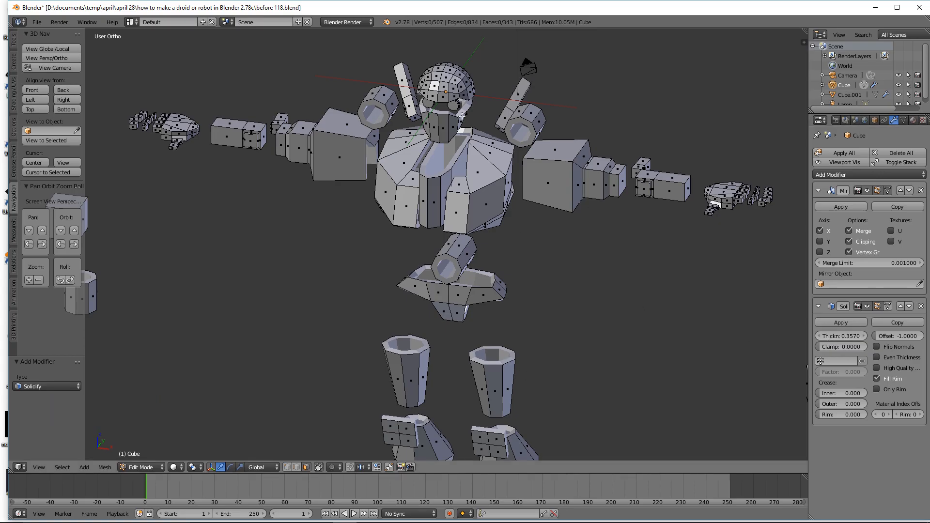
pyautogui.moveTo(457, 118); pyautogui.dragTo(463, 87, button='middle')
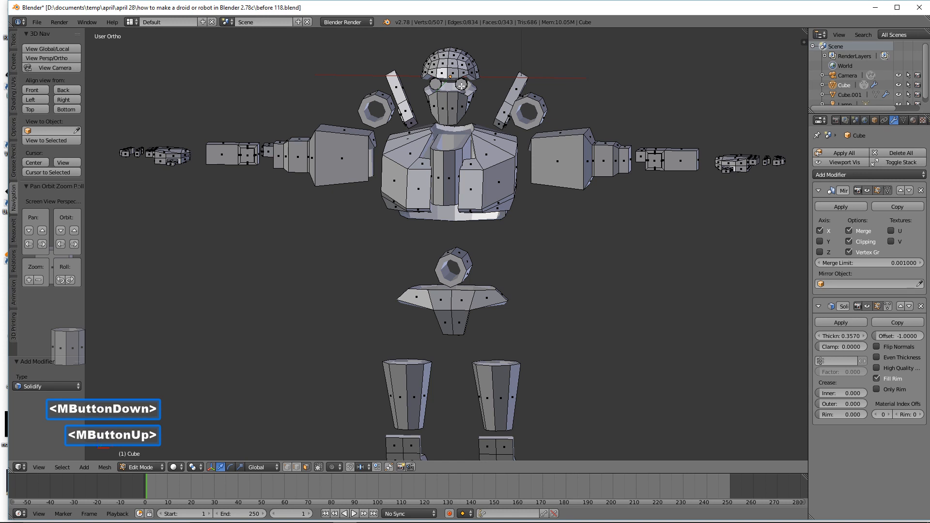
pyautogui.moveTo(532, 190); pyautogui.dragTo(451, 276, button='middle')
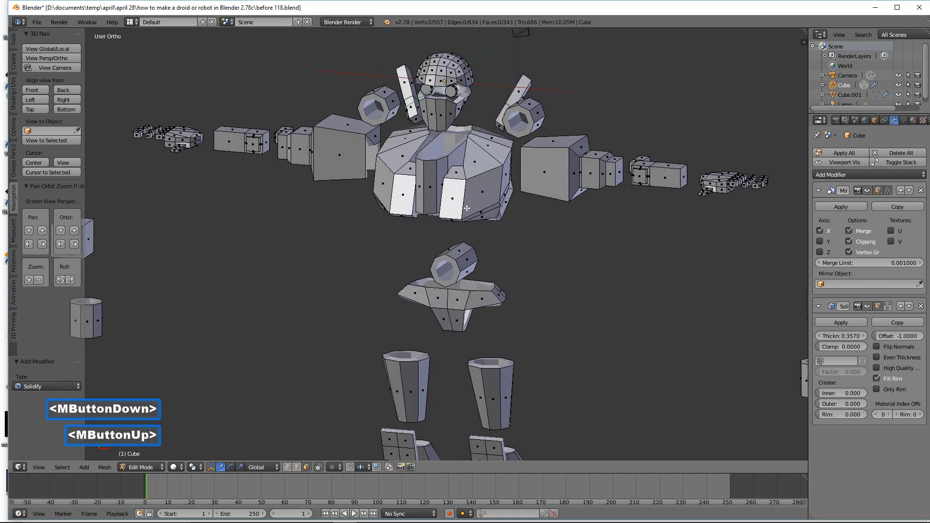
pyautogui.moveTo(467, 208); pyautogui.dragTo(470, 190, button='middle')
pyautogui.moveTo(510, 353)
pyautogui.mouseDown(button='middle')
pyautogui.moveTo(504, 322)
pyautogui.moveTo(504, 346)
pyautogui.moveTo(501, 339)
pyautogui.mouseUp(button='middle')
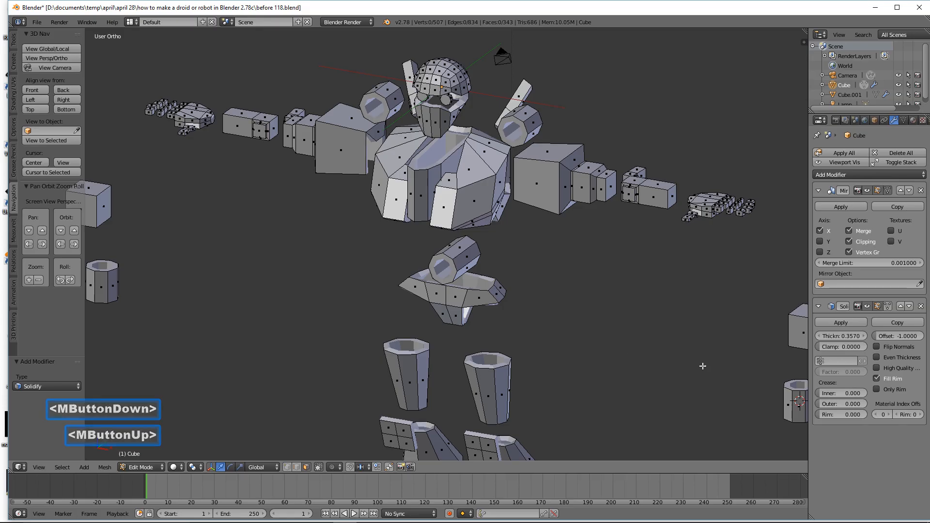
# Step: Set the Solidify thickness to 0.4080, apply the modifier in Object Mode and return to Edit Mode
pyautogui.moveTo(828, 337); pyautogui.dragTo(855, 345)
pyautogui.moveTo(573, 297)
pyautogui.mouseDown(button='middle')
pyautogui.moveTo(574, 288)
pyautogui.moveTo(569, 296)
pyautogui.mouseUp(button='middle')
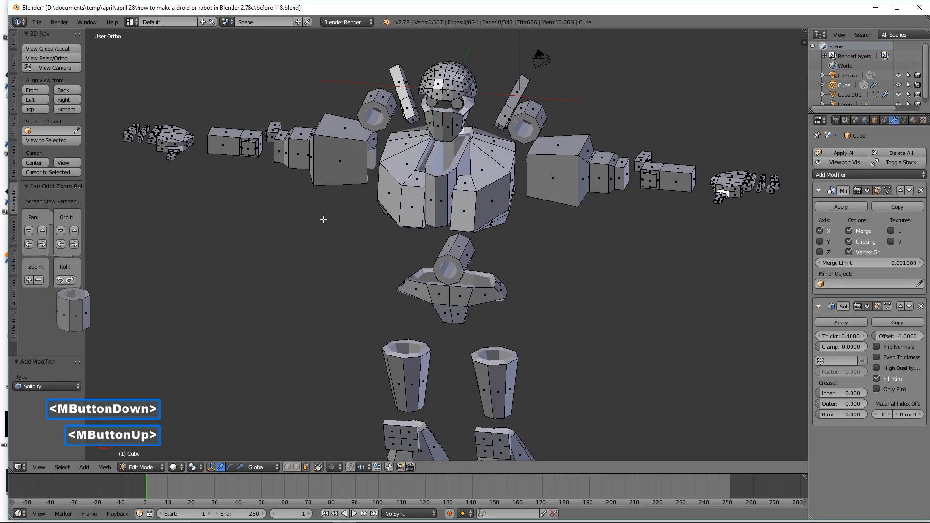
pyautogui.moveTo(541, 169); pyautogui.dragTo(547, 288, button='middle')
pyautogui.click(145, 467)
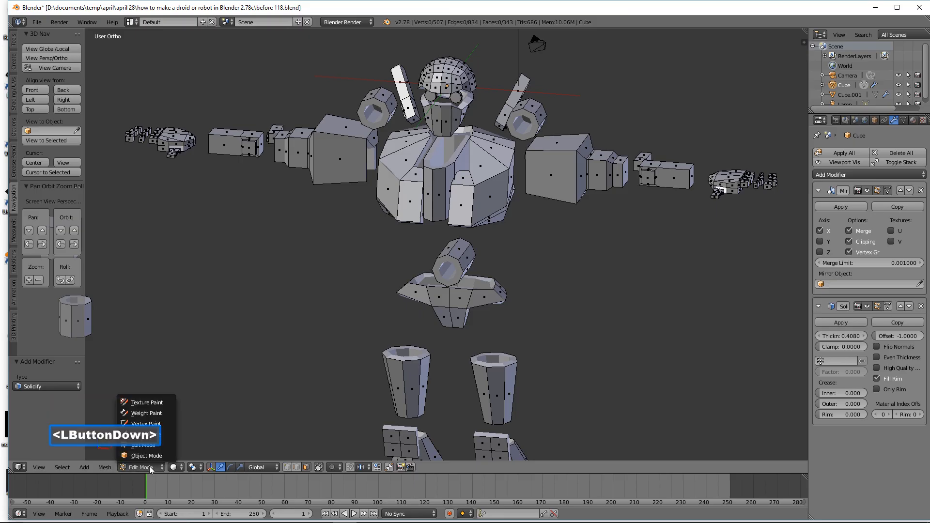
pyautogui.click(159, 455)
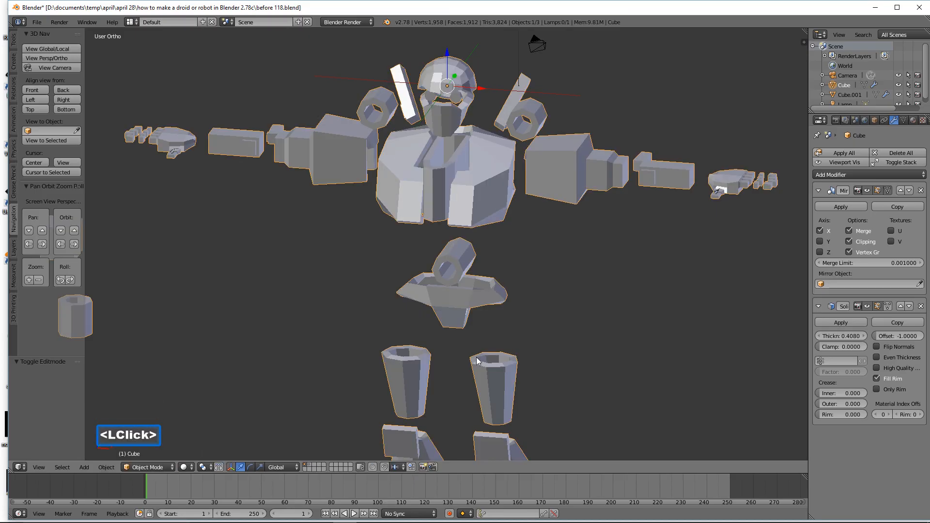
pyautogui.click(853, 322)
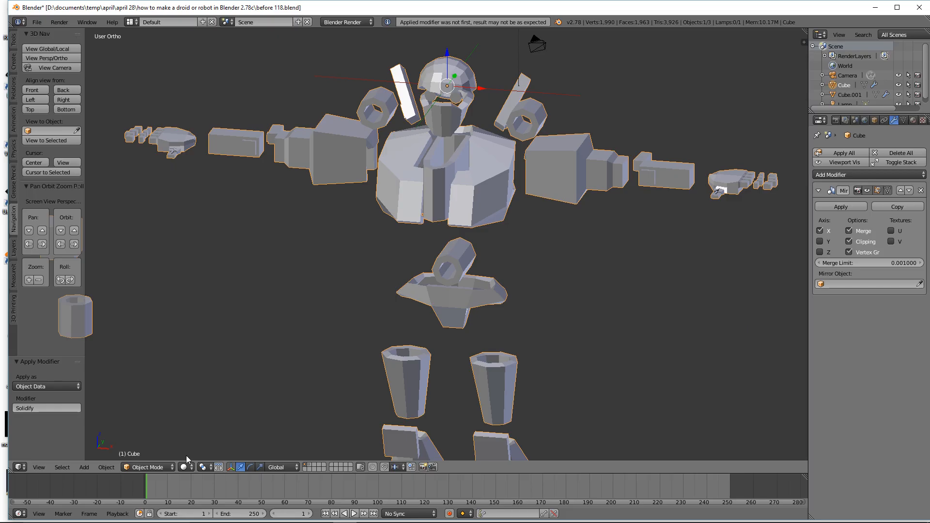
pyautogui.click(162, 468)
pyautogui.click(136, 445)
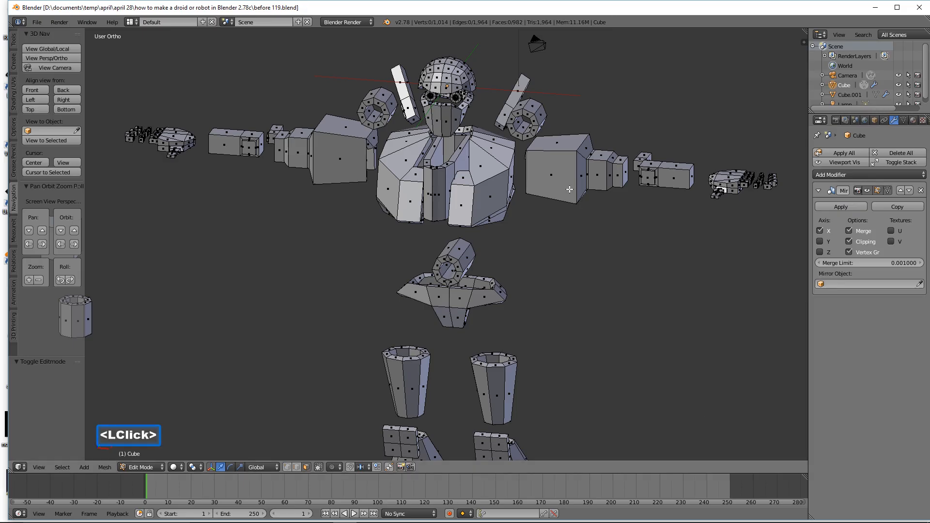
# Step: Duplicate the spare hollow cylinder beside the droid and move the copy about -4.703 along X
pyautogui.scroll(1, 576, 240)
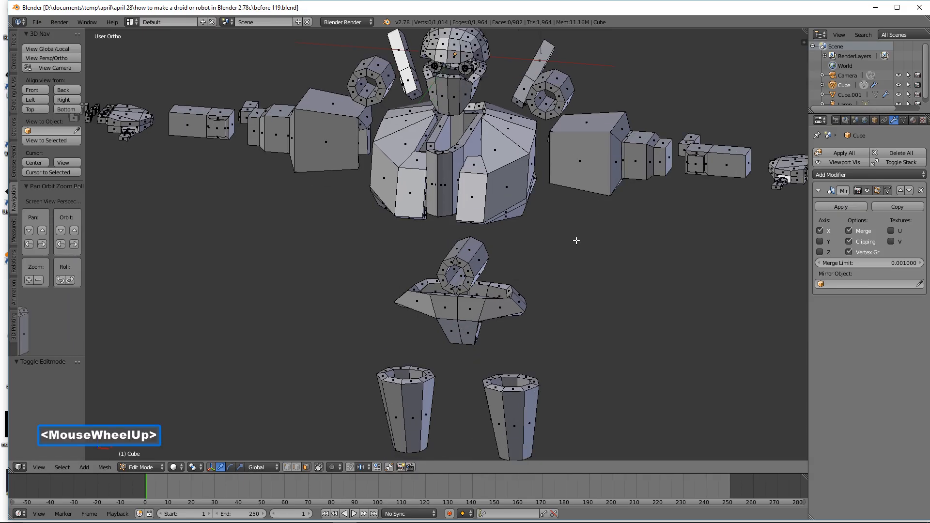
pyautogui.keyDown('shift'); pyautogui.moveTo(596, 243); pyautogui.dragTo(554, 247, button='middle'); pyautogui.keyUp('shift')
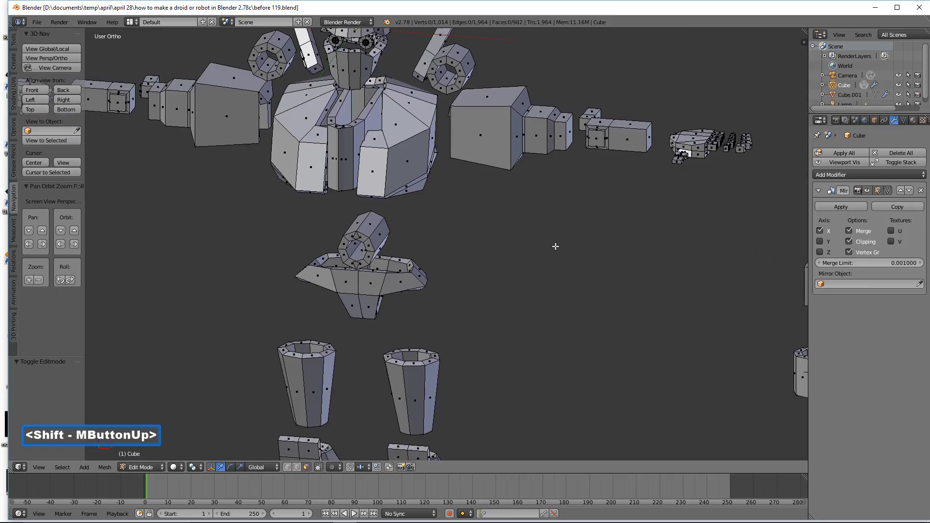
pyautogui.scroll(-1, 617, 274)
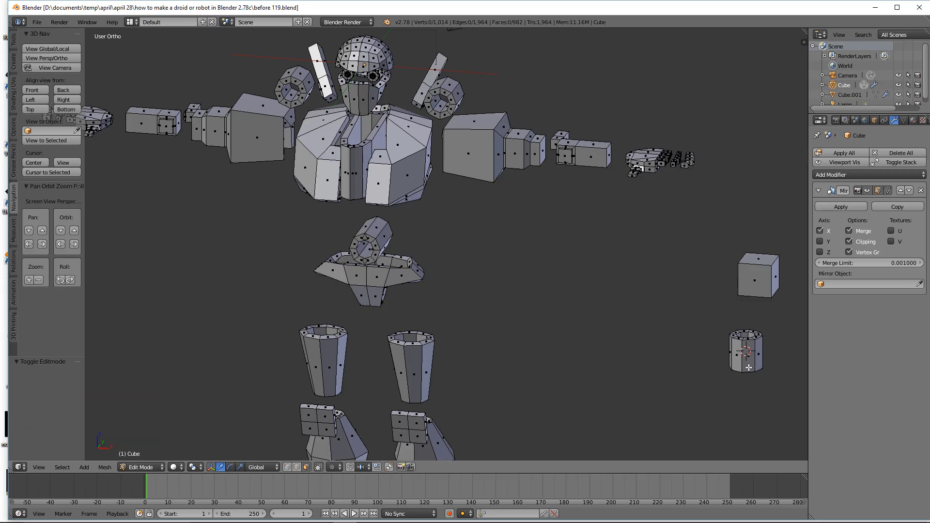
pyautogui.press('l')
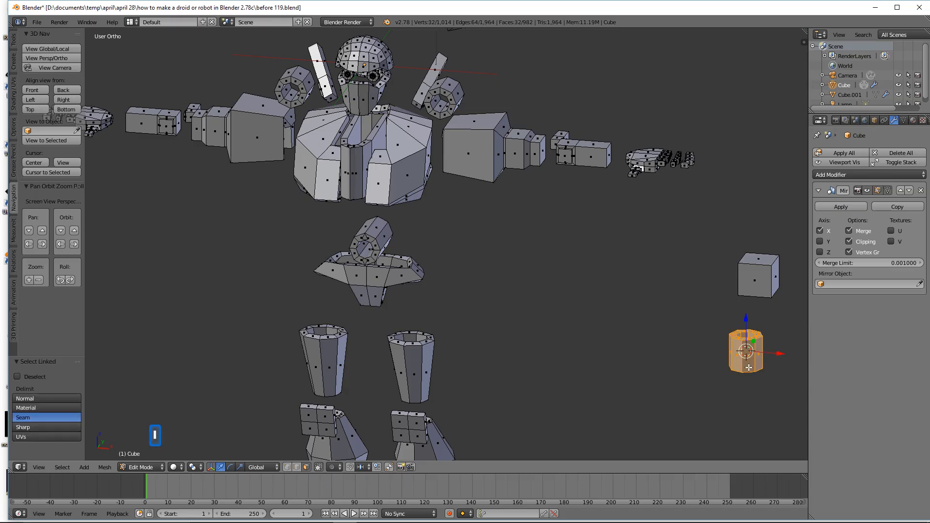
pyautogui.hotkey('shift', 'd')
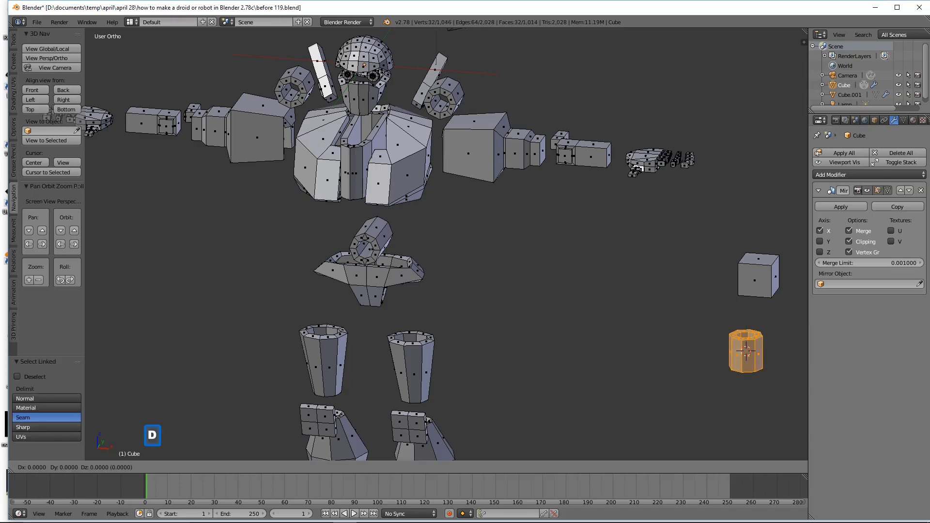
pyautogui.rightClick(748, 365)
pyautogui.moveTo(774, 356); pyautogui.dragTo(696, 356)
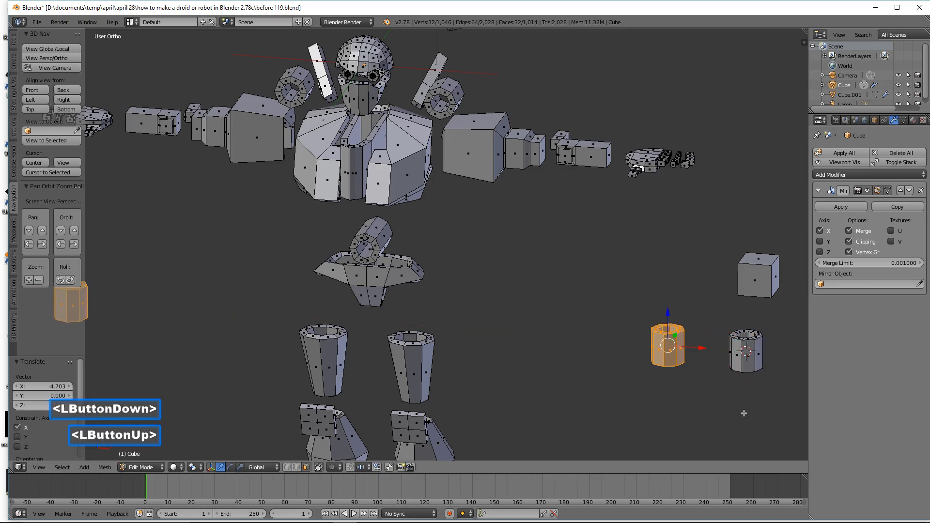
# Step: Shorten the copied cylinder to about 0.655 along Z, and stack a duplicate of it directly below
pyautogui.press('s')
pyautogui.press('z')
pyautogui.click(719, 389)
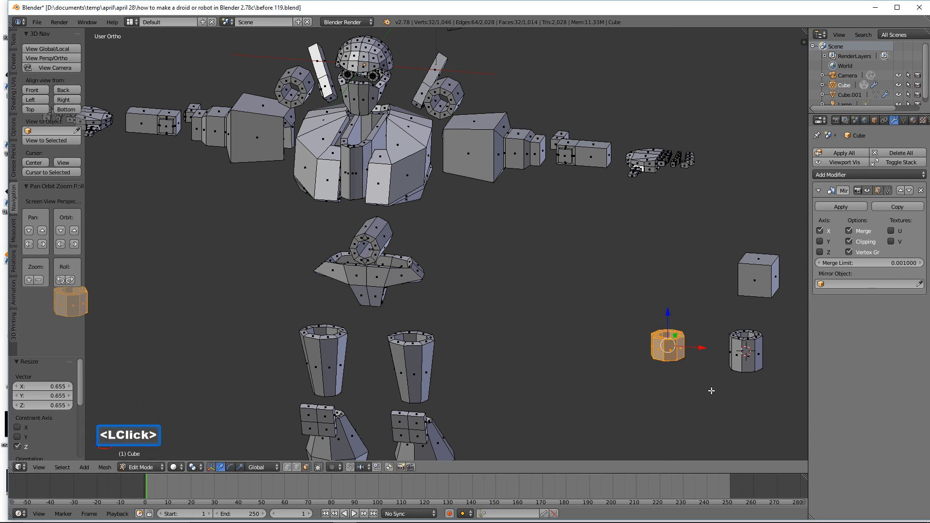
pyautogui.hotkey('shift', 'd')
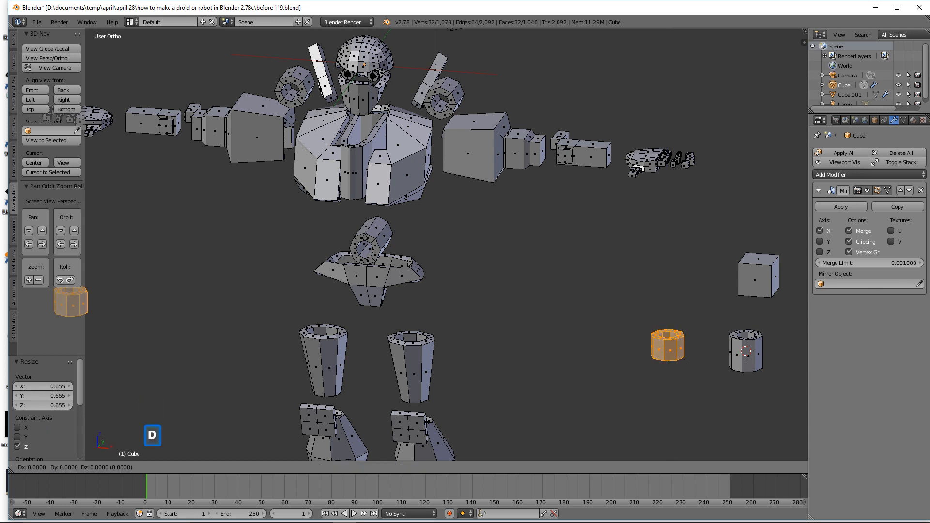
pyautogui.rightClick(712, 388)
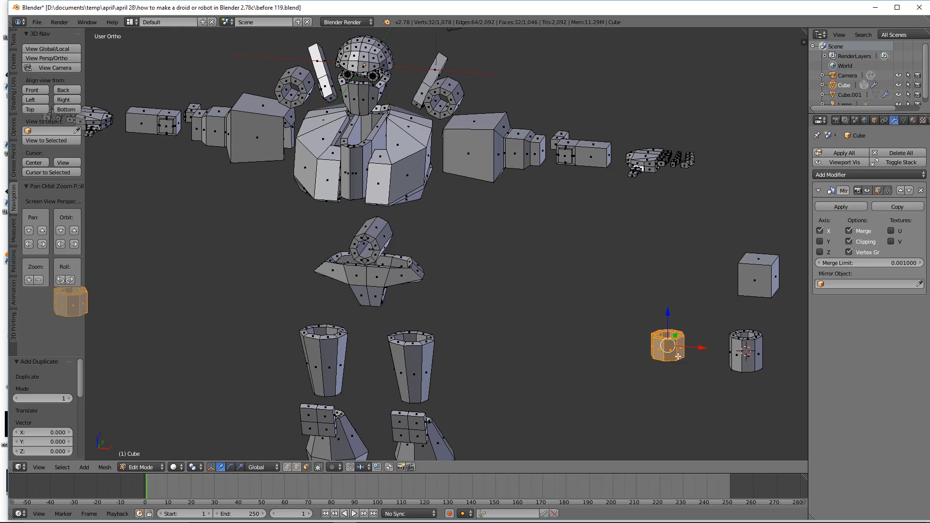
pyautogui.moveTo(665, 313); pyautogui.dragTo(664, 339)
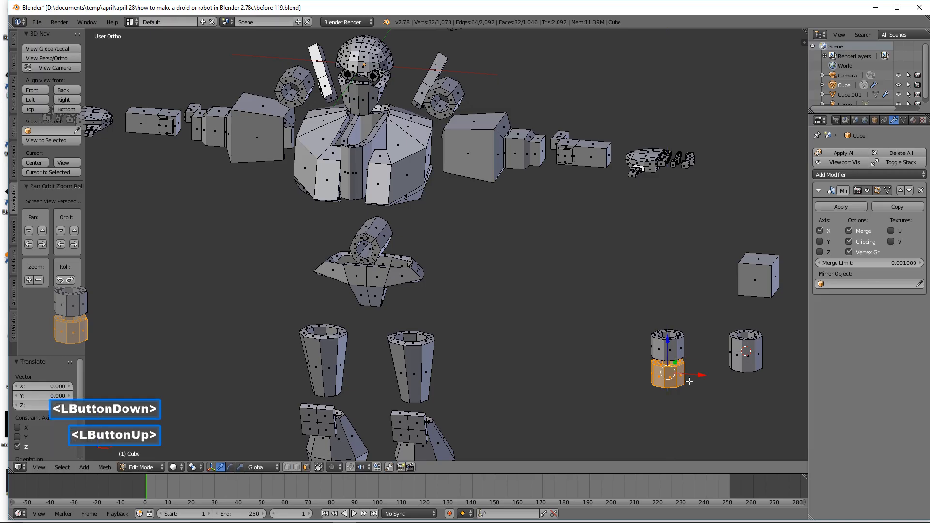
pyautogui.press('a')
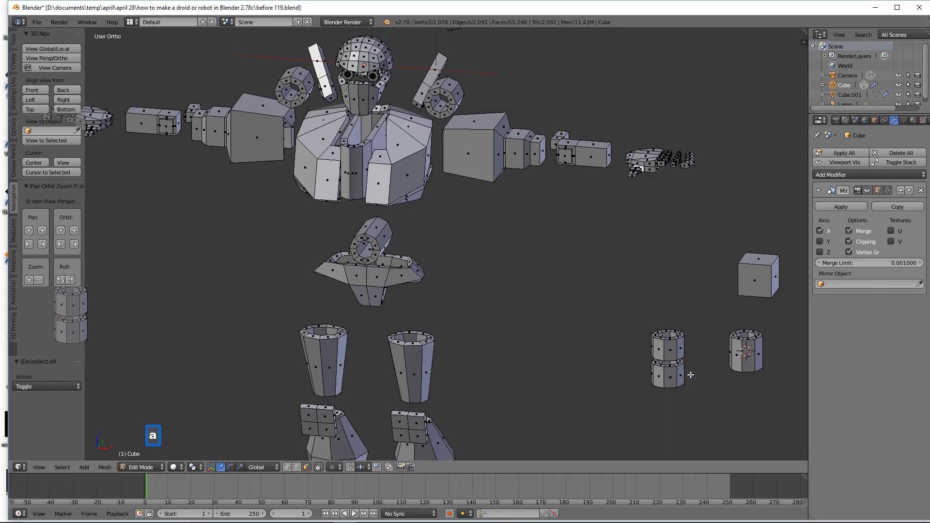
pyautogui.moveTo(690, 374); pyautogui.dragTo(674, 380, button='middle')
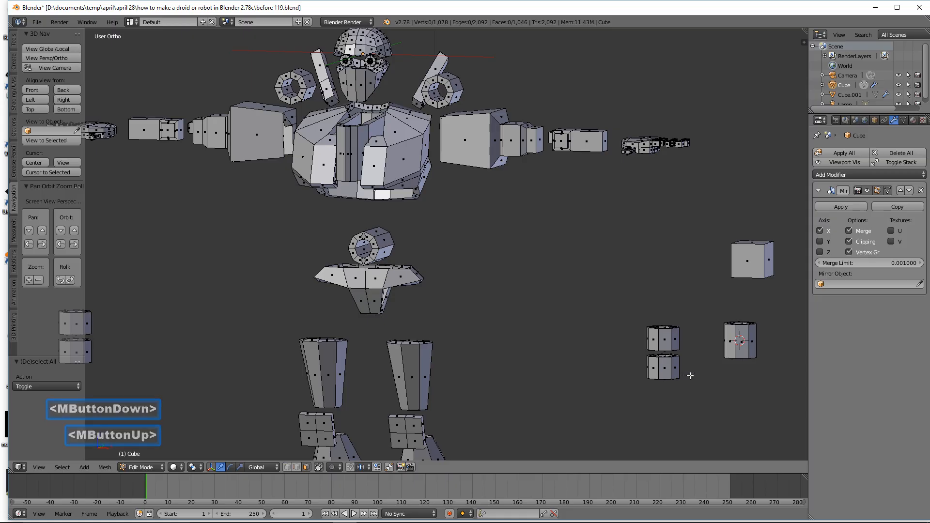
# Step: Duplicate both stacked short cylinders and place the copy at the wrist, finishing with about 1.852 along Z
pyautogui.press('l')
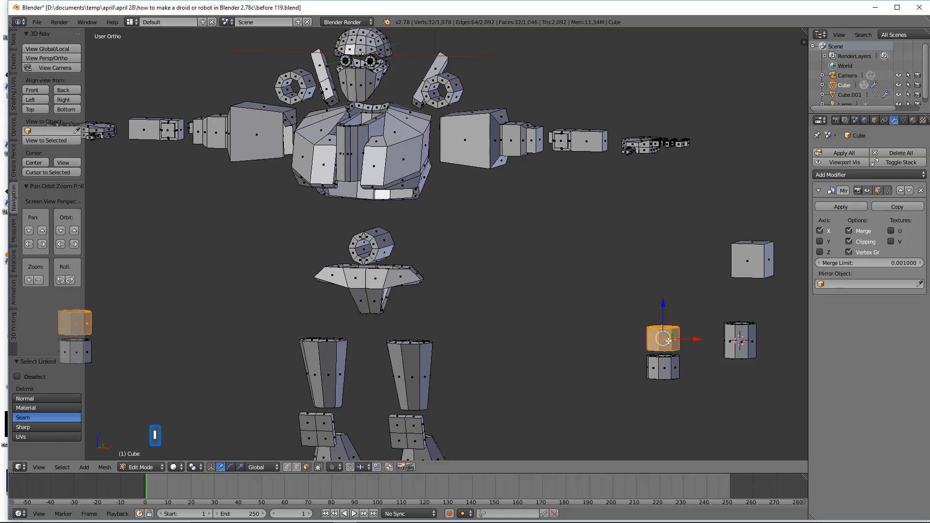
pyautogui.press('l')
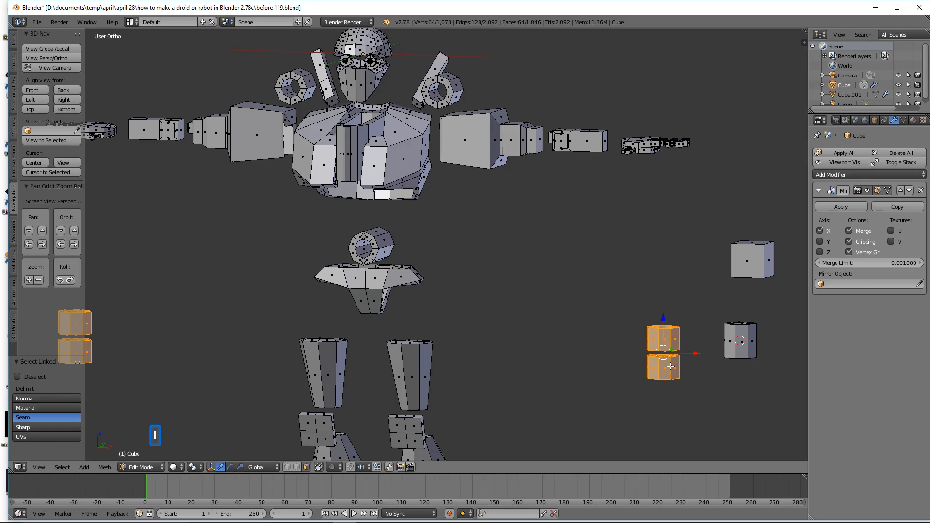
pyautogui.hotkey('shift', 'd')
pyautogui.rightClick(694, 354)
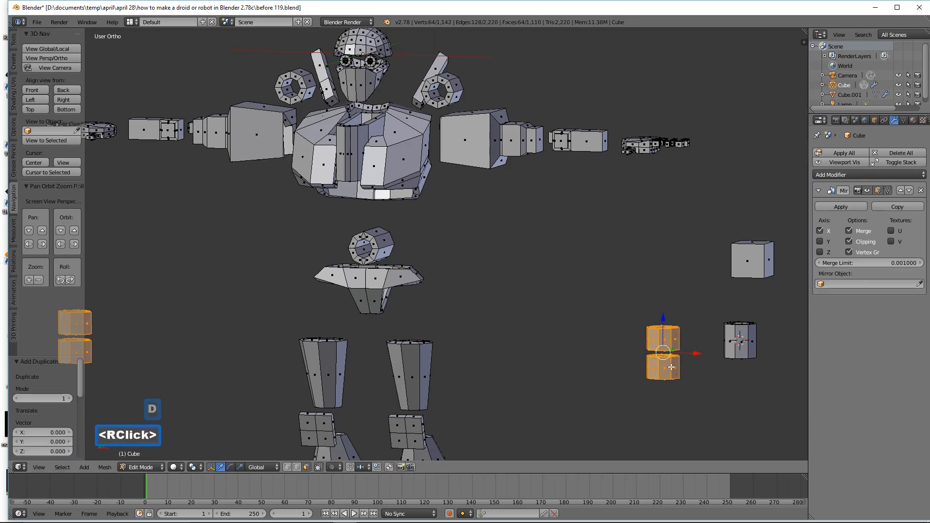
pyautogui.press('g')
pyautogui.press('x')
pyautogui.click(691, 354)
pyautogui.moveTo(691, 355); pyautogui.dragTo(629, 160)
pyautogui.moveTo(628, 160)
pyautogui.mouseDown(button='middle')
pyautogui.moveTo(629, 183)
pyautogui.moveTo(629, 170)
pyautogui.mouseUp(button='middle')
pyautogui.moveTo(625, 152)
pyautogui.mouseDown()
pyautogui.moveTo(620, 130)
pyautogui.moveTo(627, 139)
pyautogui.mouseUp()
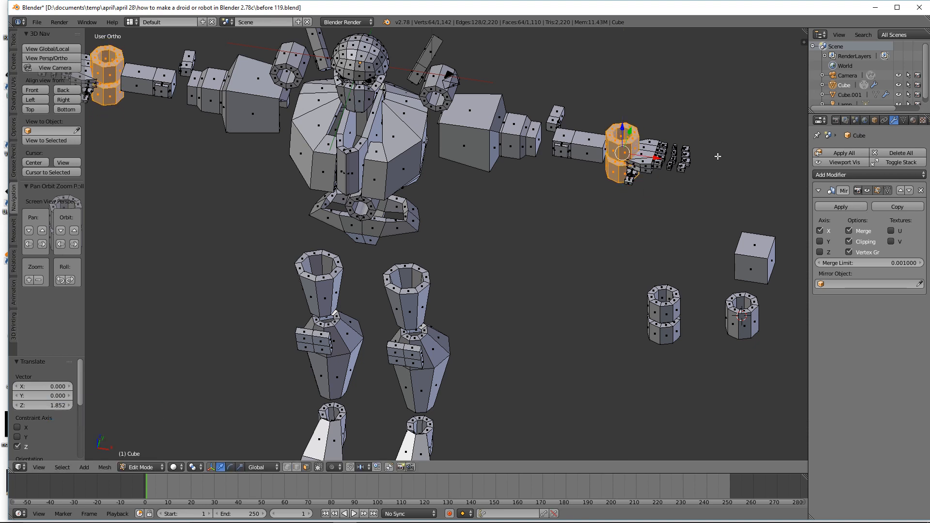
# Step: Rotate the wrist cylinder pair 90° about the X axis
pyautogui.press('r')
pyautogui.press('x')
pyautogui.press('9')
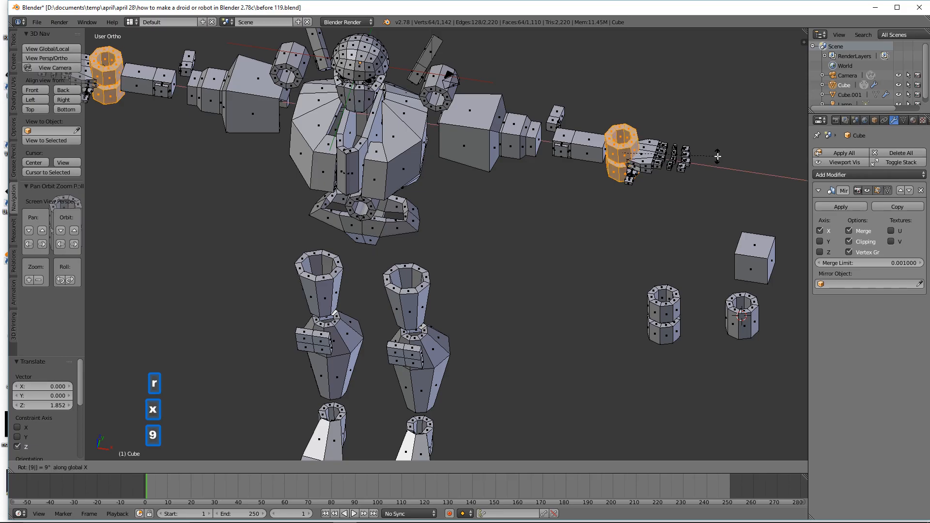
pyautogui.press('0')
pyautogui.click(717, 157)
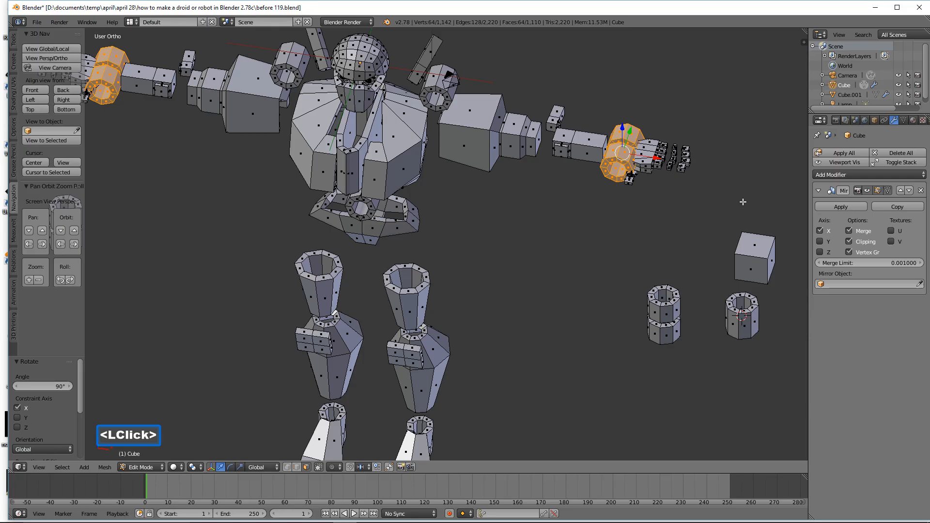
# Step: Scale the wrist cylinder pair to about 0.607 and fit it between forearm and hand, finishing with about -0.085 along X
pyautogui.press('s')
pyautogui.click(671, 169)
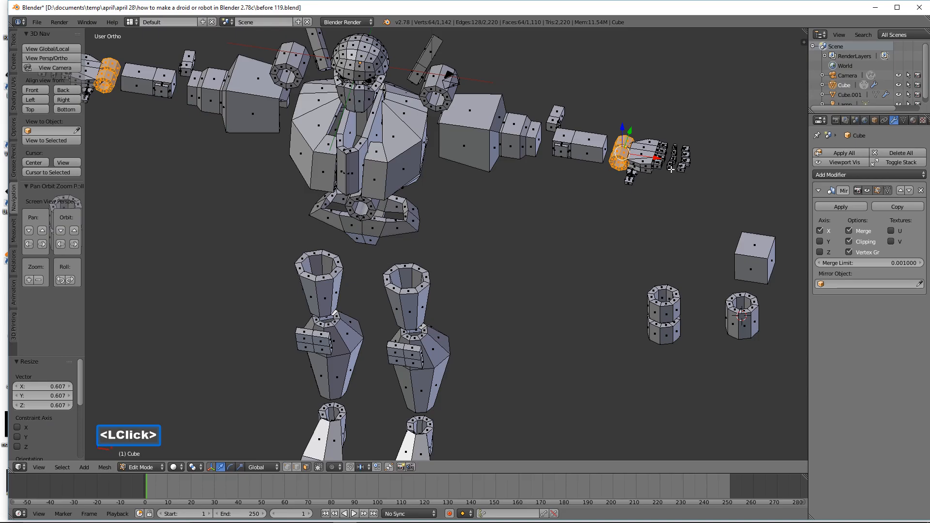
pyautogui.moveTo(657, 158); pyautogui.dragTo(648, 177)
pyautogui.moveTo(648, 177); pyautogui.dragTo(653, 158, button='middle')
pyautogui.moveTo(652, 156); pyautogui.dragTo(650, 154)
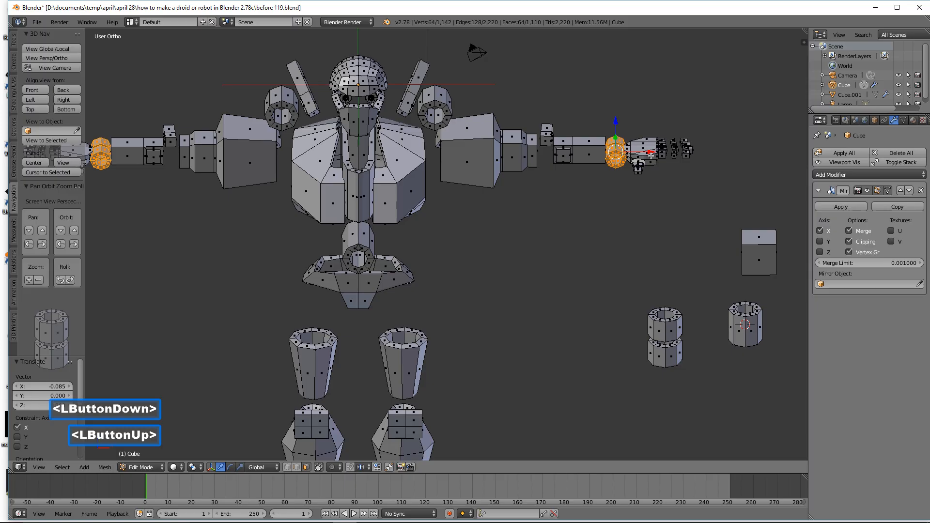
# Step: Duplicate the wrist joint and move the copy along X to the elbow, finishing with about -0.114
pyautogui.hotkey('shift', 'd')
pyautogui.rightClick(632, 150)
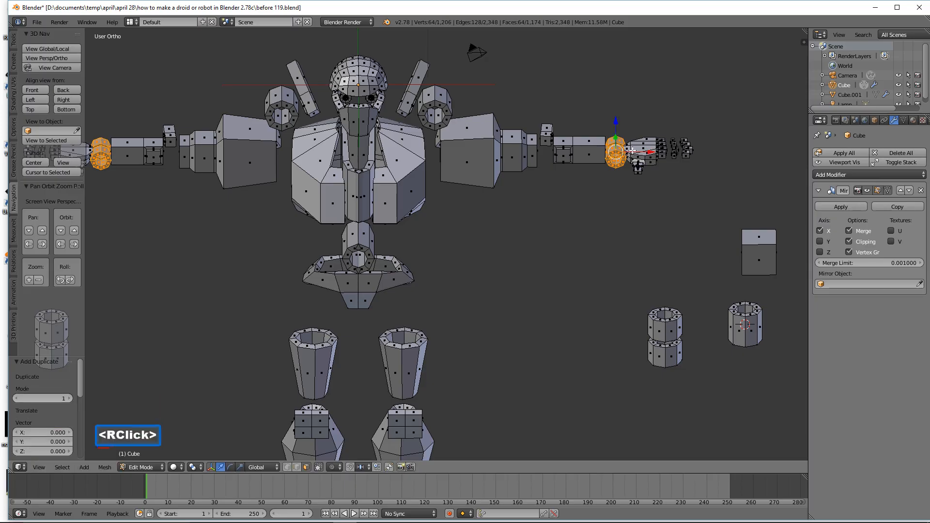
pyautogui.moveTo(651, 152); pyautogui.dragTo(565, 158)
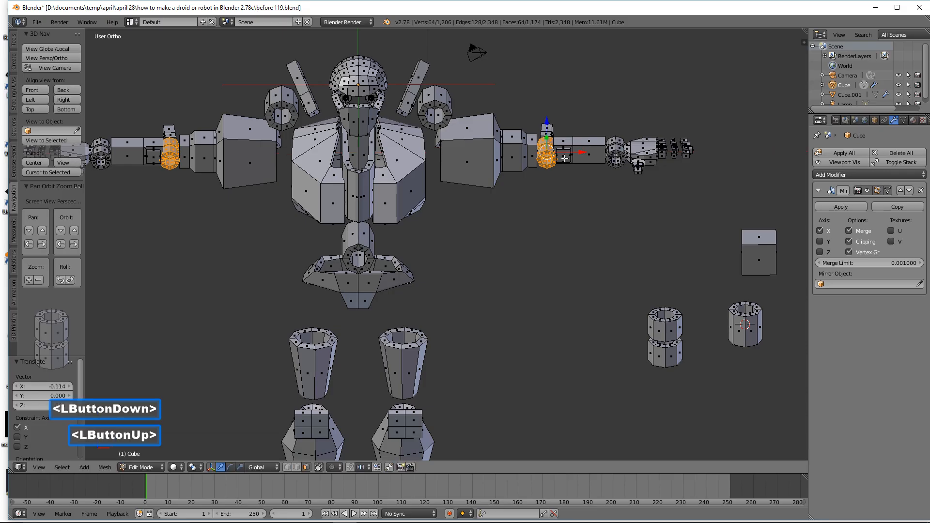
# Step: Duplicate the elbow joint and place the copy between upper arm and chest, finishing with about -0.280 along Y
pyautogui.hotkey('shift', 'd')
pyautogui.rightClick(613, 173)
pyautogui.moveTo(583, 152); pyautogui.dragTo(470, 156)
pyautogui.moveTo(470, 156); pyautogui.dragTo(441, 133, button='middle')
pyautogui.moveTo(439, 130); pyautogui.dragTo(441, 135)
pyautogui.moveTo(475, 241); pyautogui.dragTo(486, 205, button='middle')
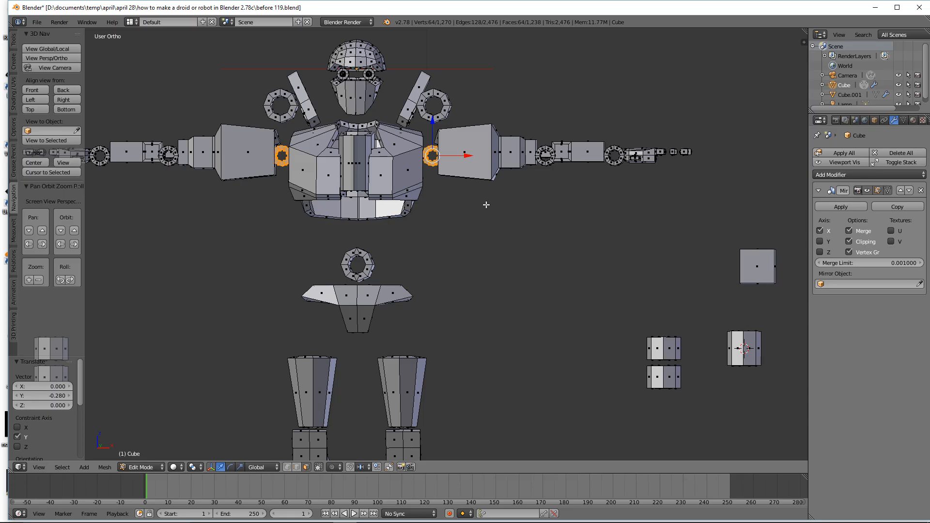
# Step: Duplicate the shoulder joint, lower the copy along Z to the pelvis and shift it inward about -1.733 along X
pyautogui.hotkey('shift', 'd')
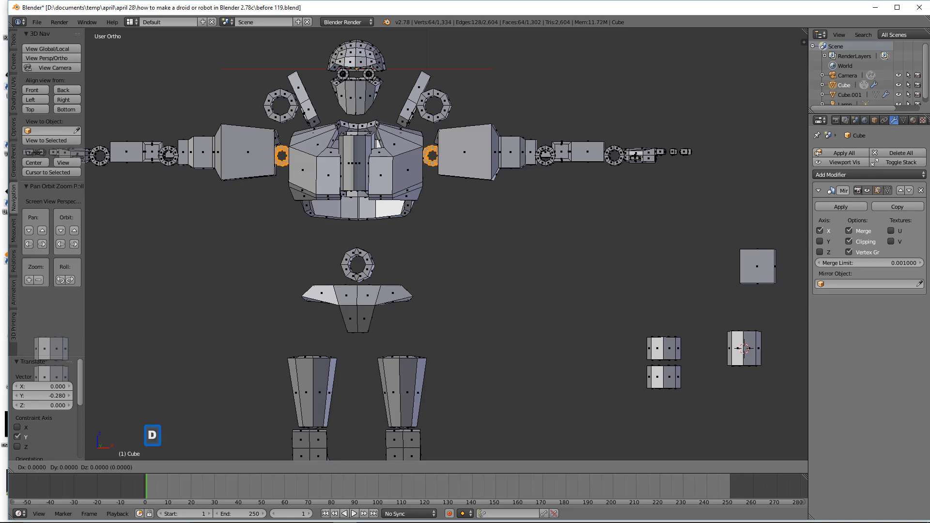
pyautogui.rightClick(462, 150)
pyautogui.moveTo(434, 118); pyautogui.dragTo(431, 284)
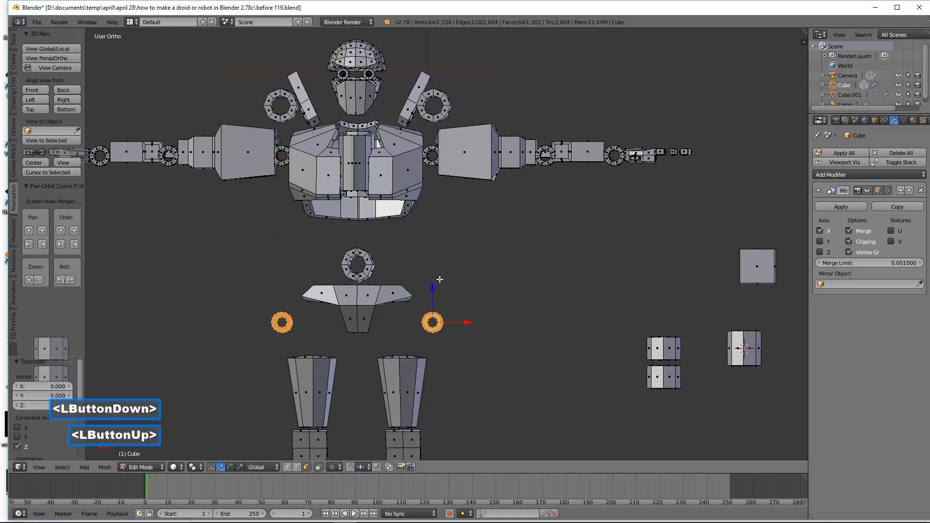
pyautogui.moveTo(467, 325); pyautogui.dragTo(437, 322)
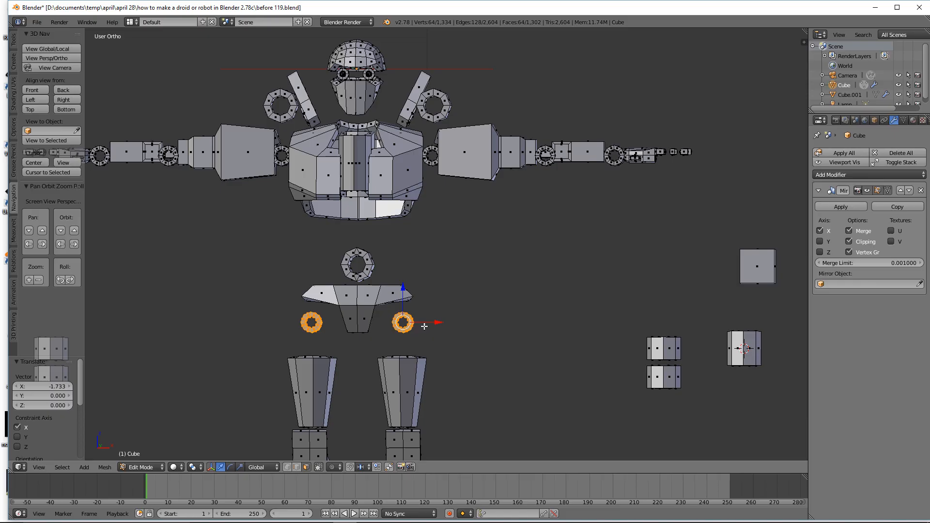
# Step: Duplicate the hip joint and lower the copy about -6.671 along Z to the knee
pyautogui.hotkey('shift', 'd')
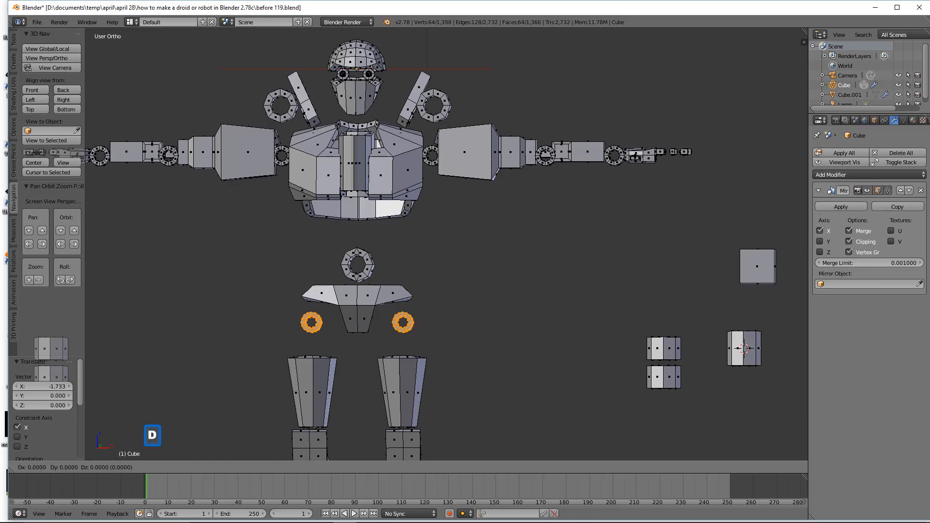
pyautogui.rightClick(404, 298)
pyautogui.moveTo(405, 298); pyautogui.dragTo(405, 378)
pyautogui.moveTo(405, 378); pyautogui.dragTo(427, 436, button='middle')
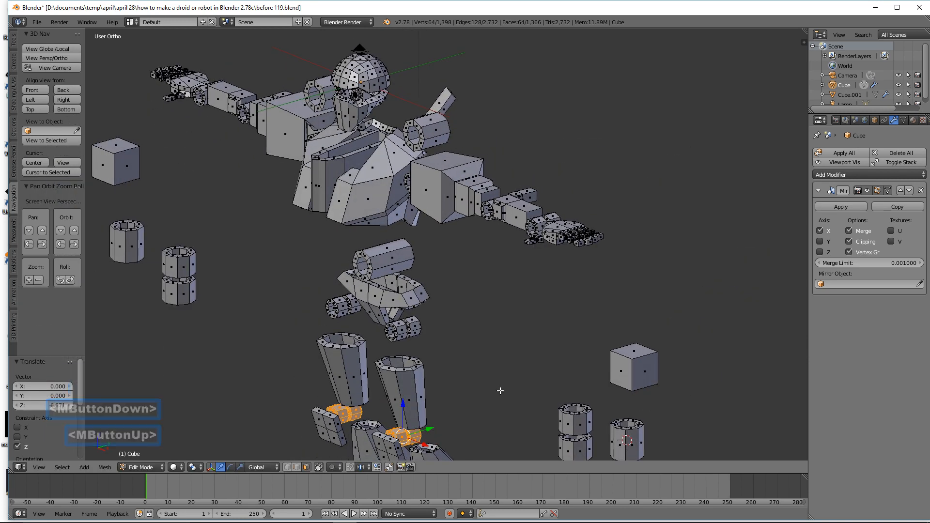
# Step: Rotate the knee joint cylinders 90° about the Z axis
pyautogui.press('r')
pyautogui.press('z')
pyautogui.press('9')
pyautogui.press('0')
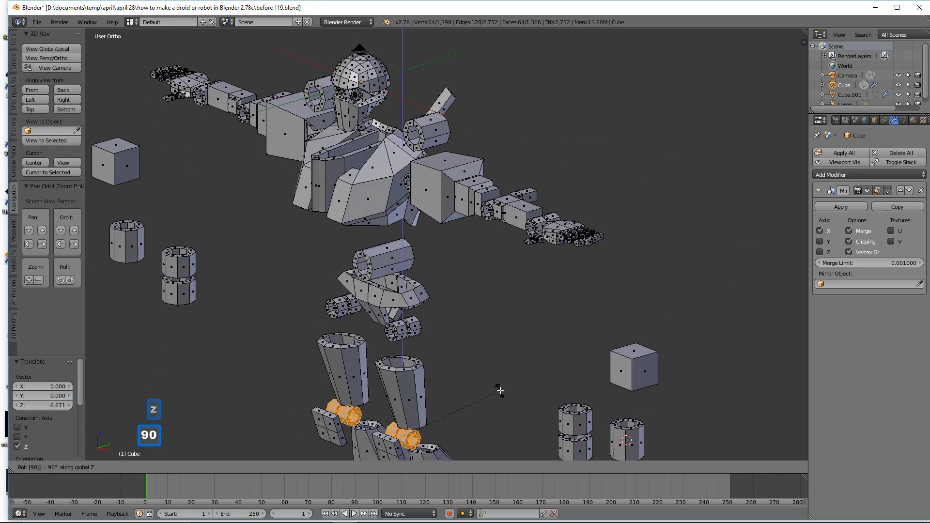
pyautogui.click(499, 389)
# Step: Shift the knee joint about 1.207 along Y, enlarge it uniformly, and adjust its height between thigh and shin
pyautogui.moveTo(499, 389); pyautogui.dragTo(422, 425, button='middle')
pyautogui.moveTo(404, 409); pyautogui.dragTo(453, 437)
pyautogui.moveTo(454, 437); pyautogui.dragTo(549, 393, button='middle')
pyautogui.press('s')
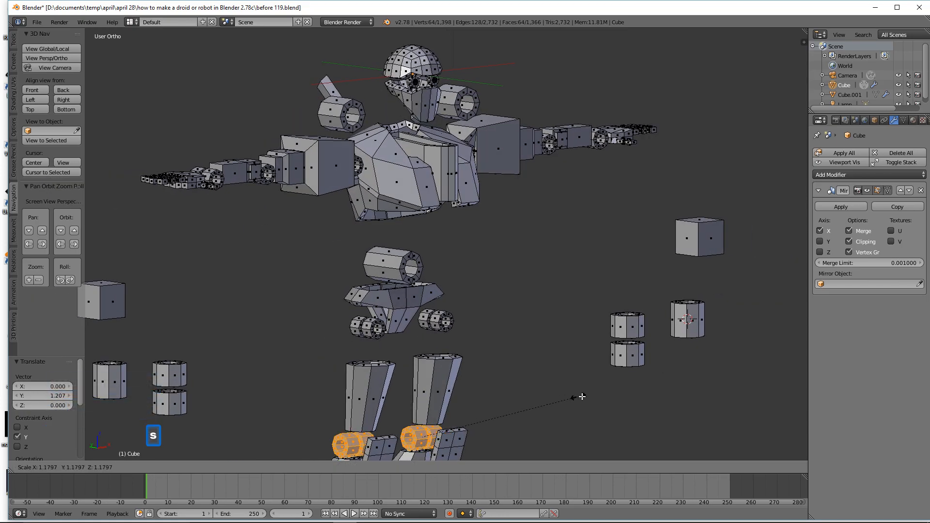
pyautogui.click(602, 396)
pyautogui.moveTo(603, 396); pyautogui.dragTo(457, 214, button='middle')
pyautogui.click(420, 409)
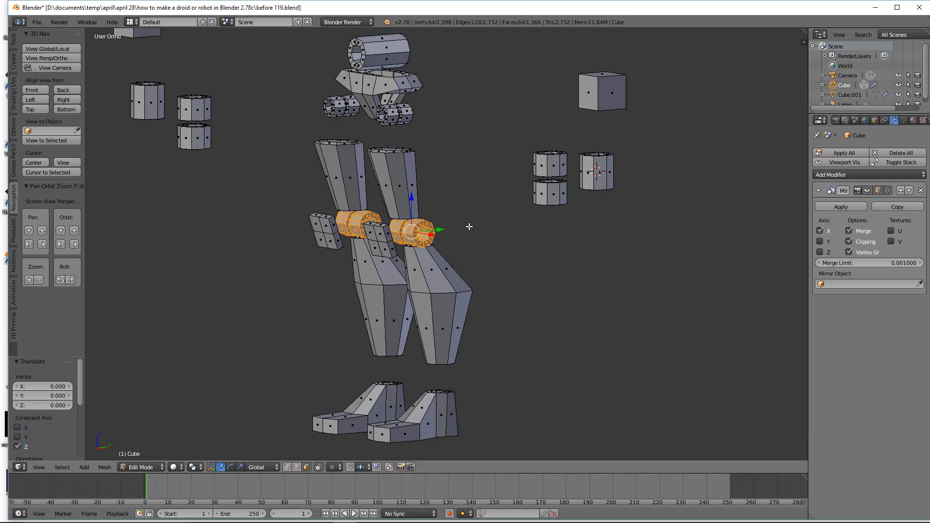
# Step: Duplicate the knee joint, lower the copy to the ankle and shift it about 2.216 along Y
pyautogui.hotkey('shift', 'd')
pyautogui.rightClick(469, 225)
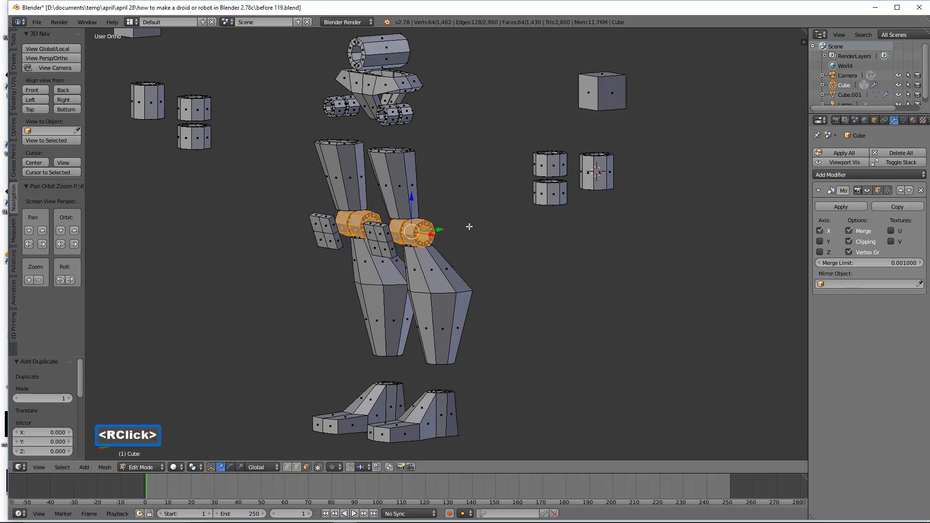
pyautogui.moveTo(415, 196); pyautogui.dragTo(469, 378)
pyautogui.moveTo(469, 378); pyautogui.dragTo(628, 390, button='middle')
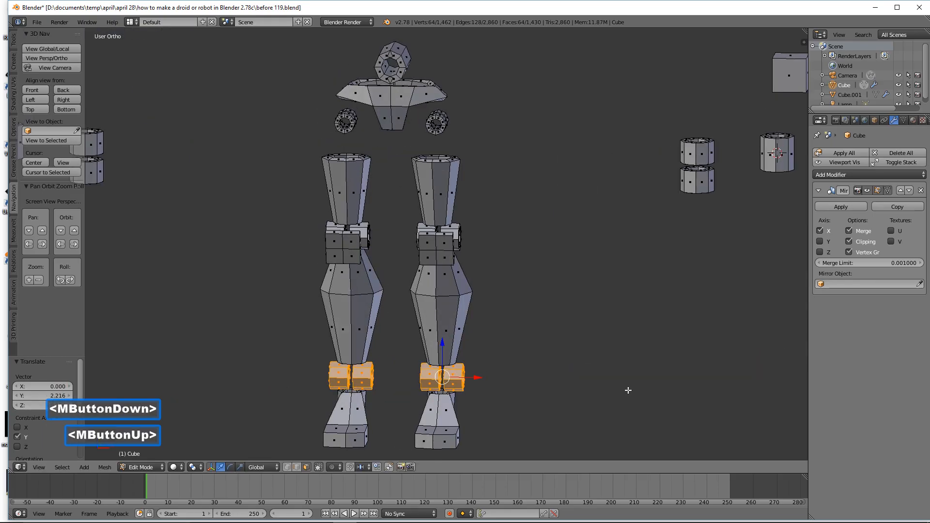
# Step: Narrow the ankle joint along X and shift it about -0.171 along X to line up with the shin
pyautogui.press('s')
pyautogui.press('x')
pyautogui.click(553, 378)
pyautogui.moveTo(472, 377); pyautogui.dragTo(470, 377)
pyautogui.moveTo(470, 378); pyautogui.dragTo(449, 425, button='middle')
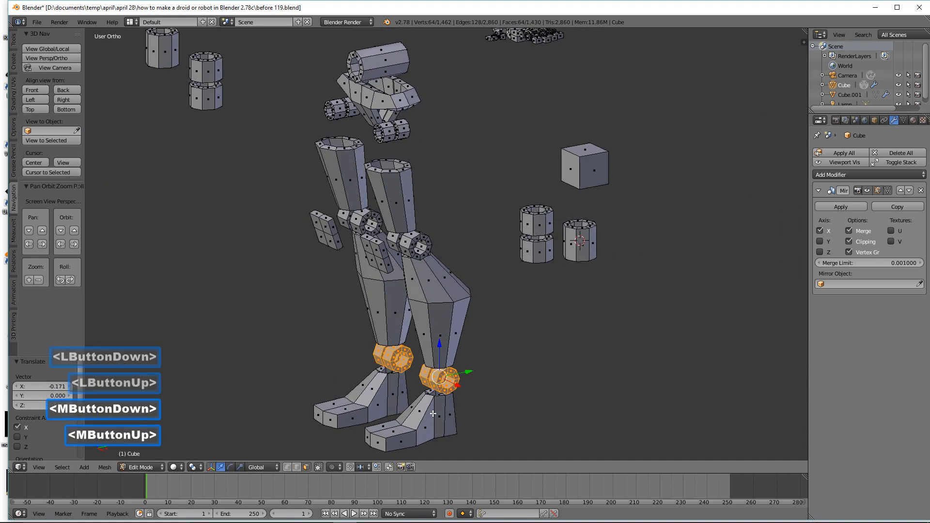
# Step: Lower the ankle joint slightly along Z and save the file as before 120.blend
pyautogui.moveTo(440, 354); pyautogui.dragTo(439, 360)
pyautogui.press('a')
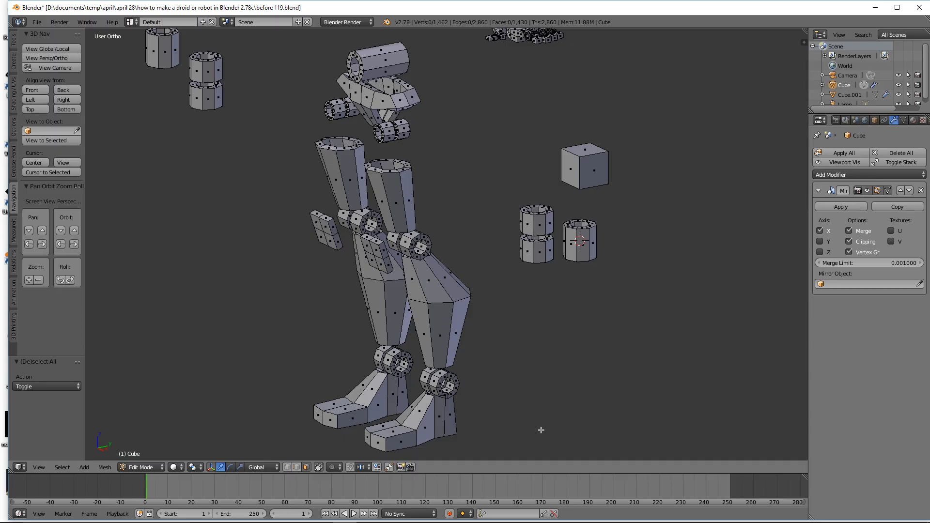
pyautogui.click(589, 12)
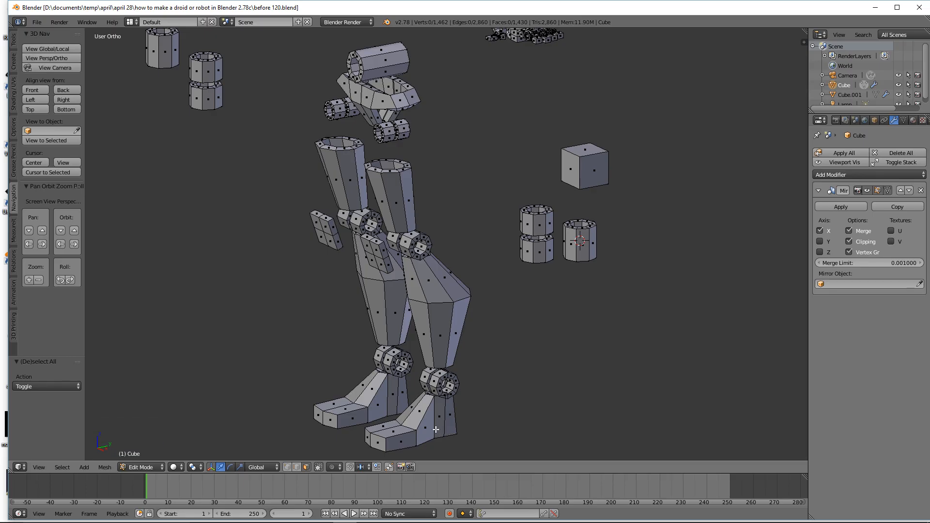
# Step: Add one centred loop cut through the foot's sloped section, just behind the toe block
pyautogui.press('ctrl')
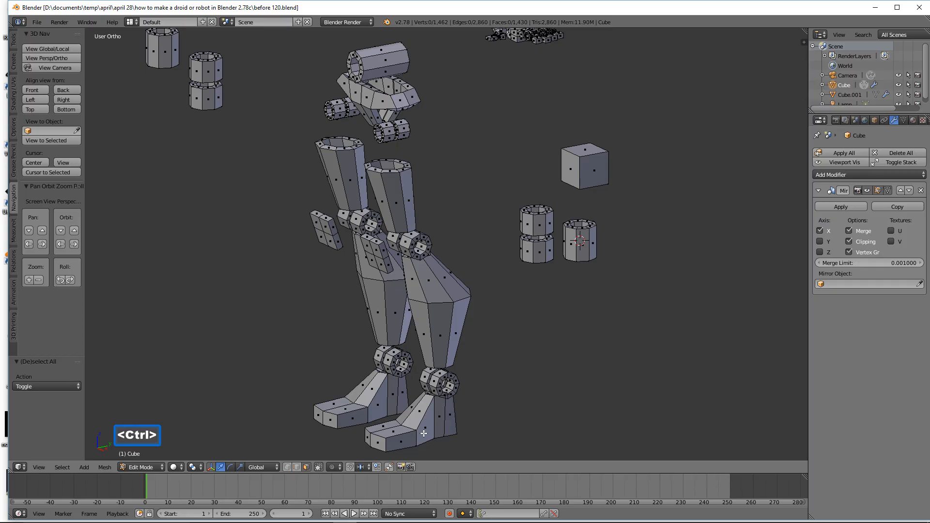
pyautogui.hotkey('ctrl', 'r')
pyautogui.click(424, 433)
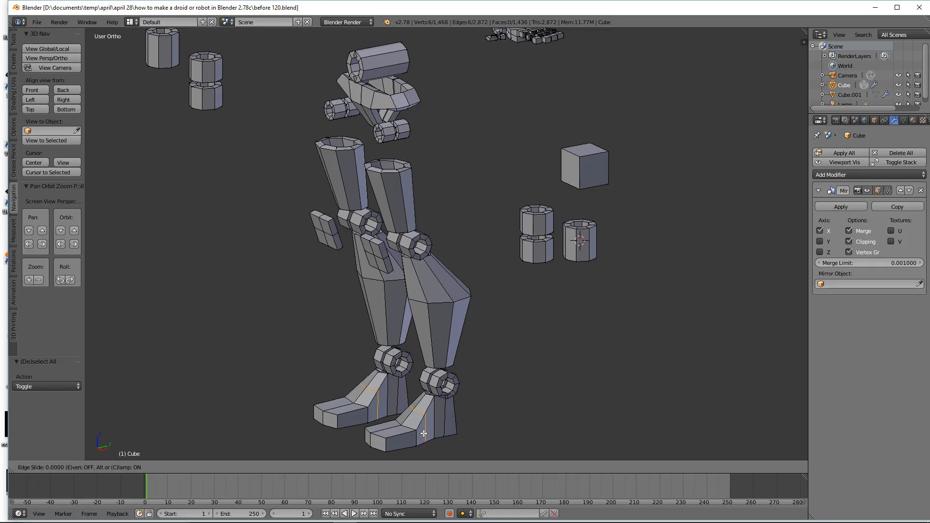
pyautogui.click(424, 434)
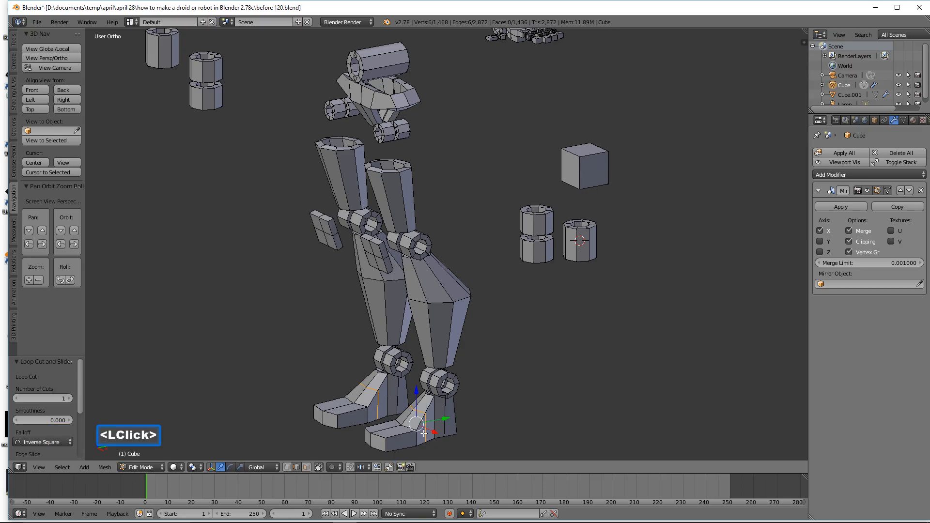
pyautogui.press('a')
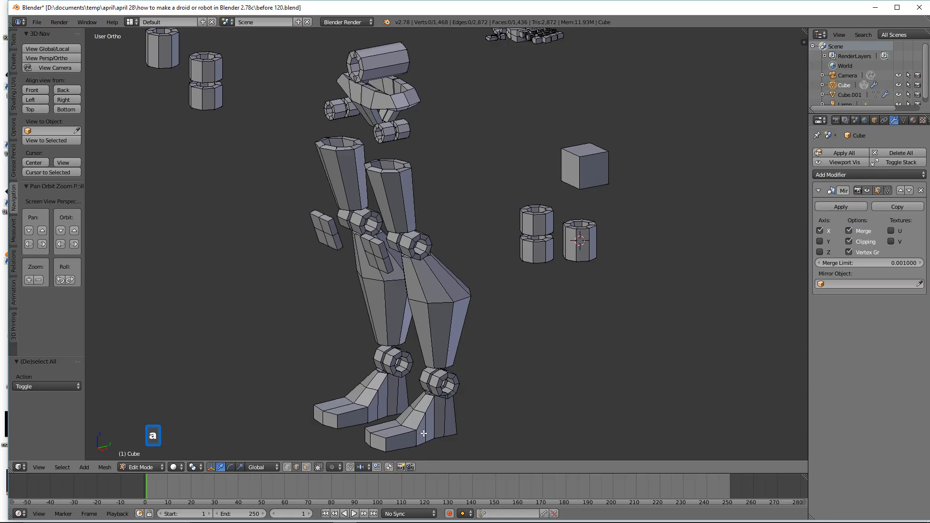
# Step: Delete the loop of faces between the toe block and the new cut to separate the toe from the foot
pyautogui.click(307, 467)
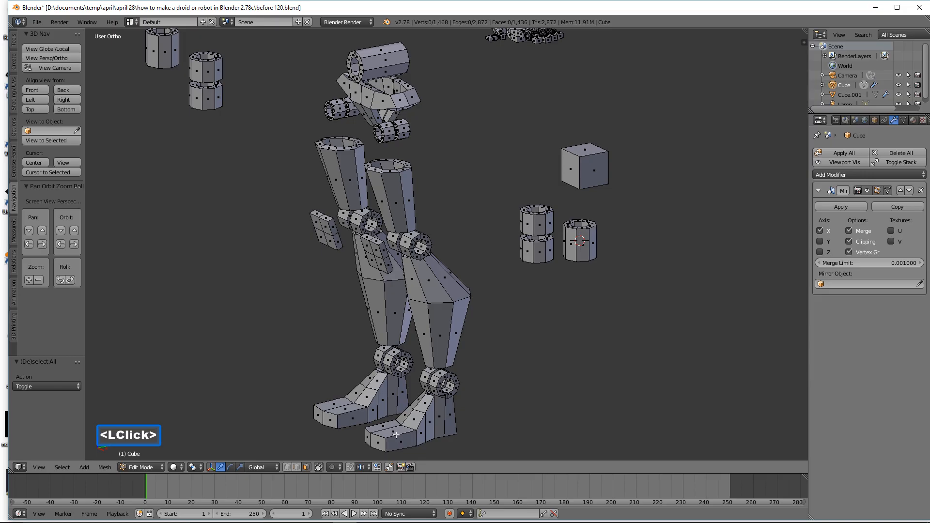
pyautogui.keyDown('alt'); pyautogui.click(420, 426); pyautogui.keyUp('alt')
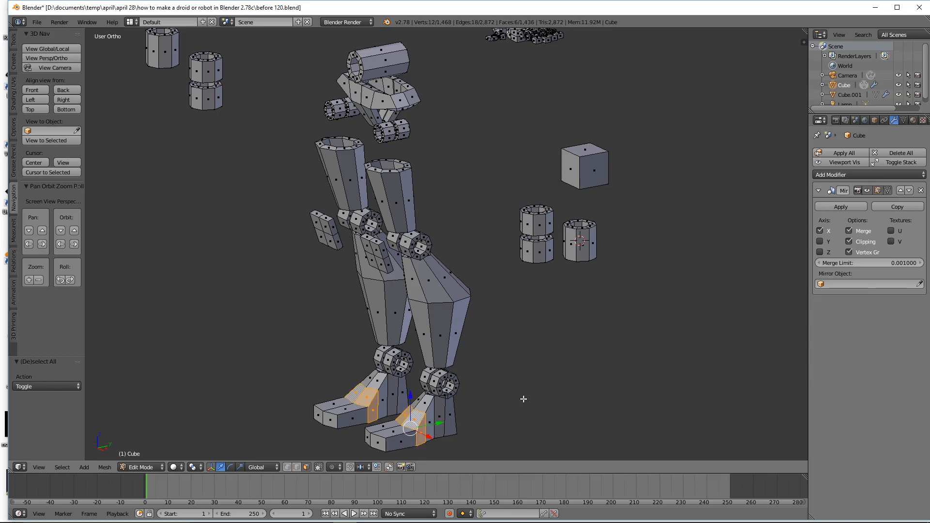
pyautogui.press('x')
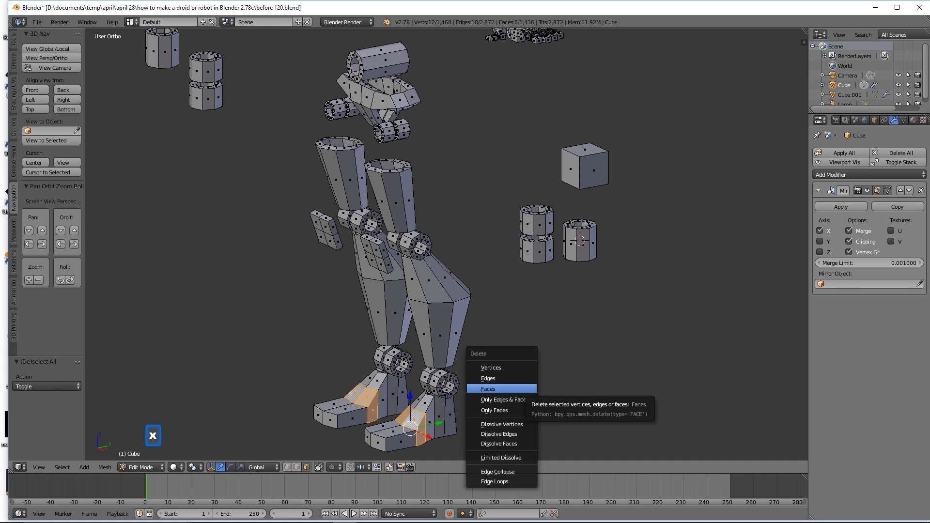
pyautogui.click(524, 388)
pyautogui.moveTo(494, 408)
pyautogui.mouseDown(button='middle')
pyautogui.moveTo(469, 415)
pyautogui.moveTo(490, 376)
pyautogui.moveTo(479, 409)
pyautogui.mouseUp(button='middle')
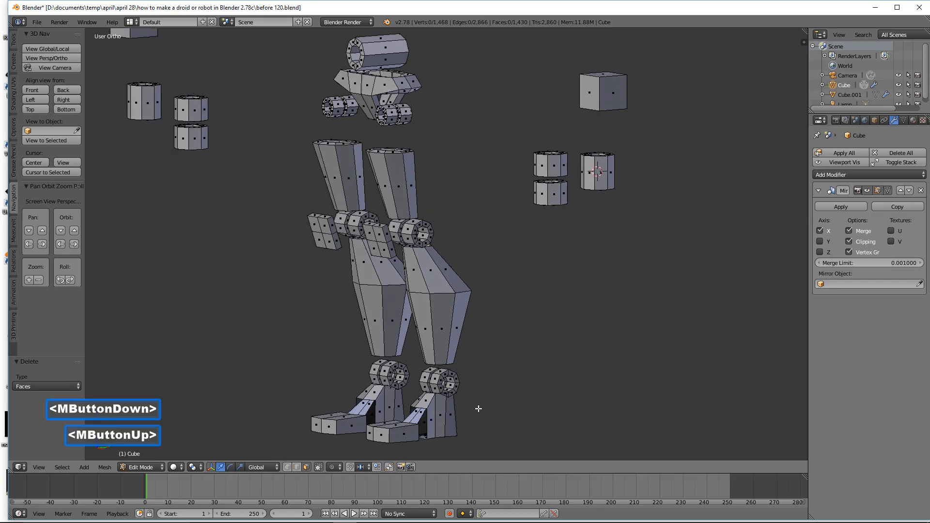
# Step: Add one loop cut around the remaining sloped section of the foot, behind the gap
pyautogui.hotkey('ctrl', 'r')
pyautogui.click(421, 416)
pyautogui.click(421, 416)
pyautogui.moveTo(470, 406); pyautogui.dragTo(418, 425, button='middle')
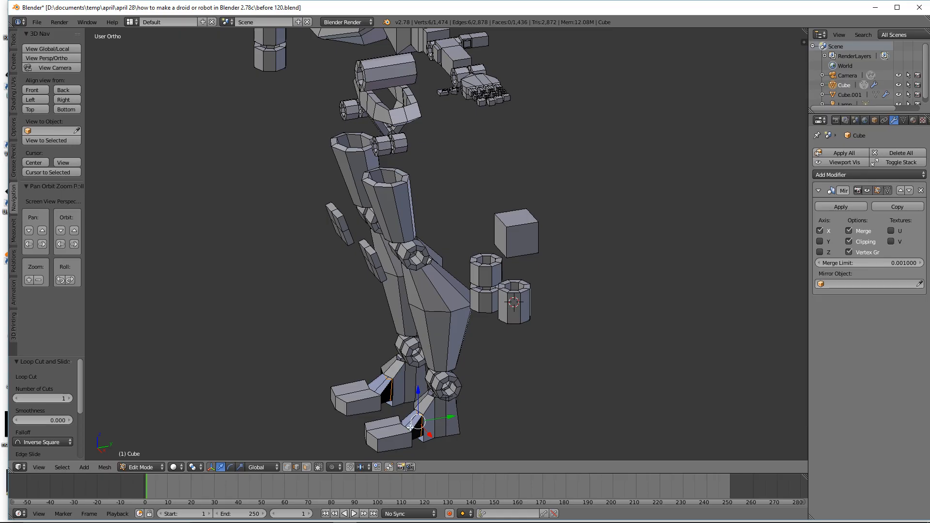
pyautogui.press('l')
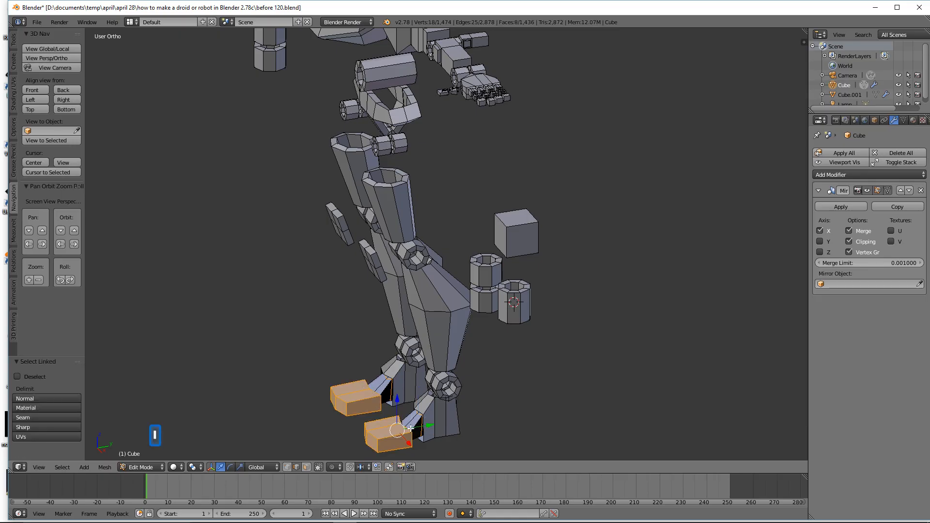
pyautogui.press('l')
pyautogui.press('a')
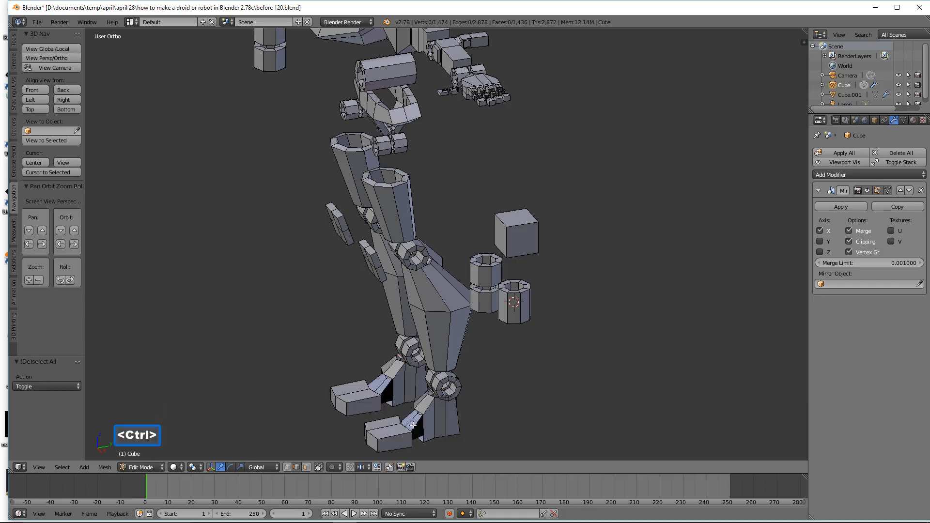
# Step: Add another loop cut in the foot's sloped front section and slide it toward the toe block
pyautogui.hotkey('ctrl', 'r')
pyautogui.click(413, 425)
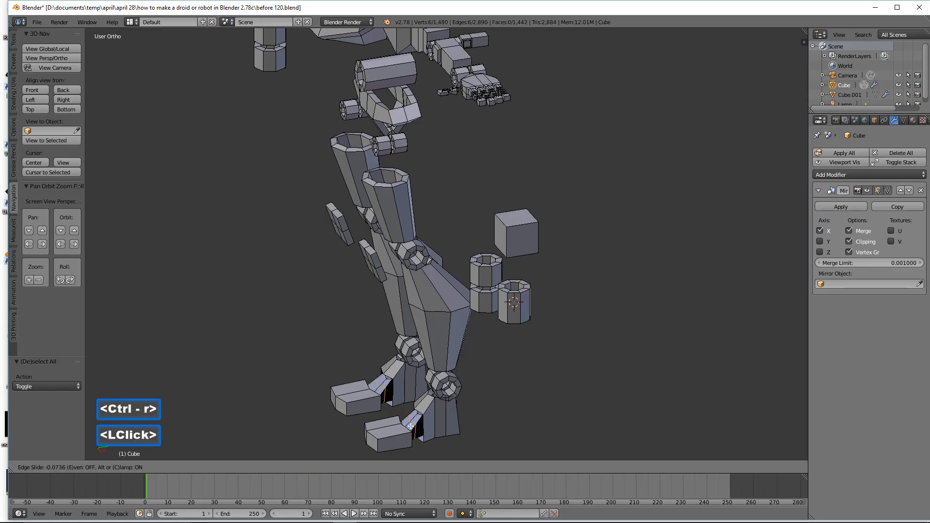
pyautogui.click(406, 428)
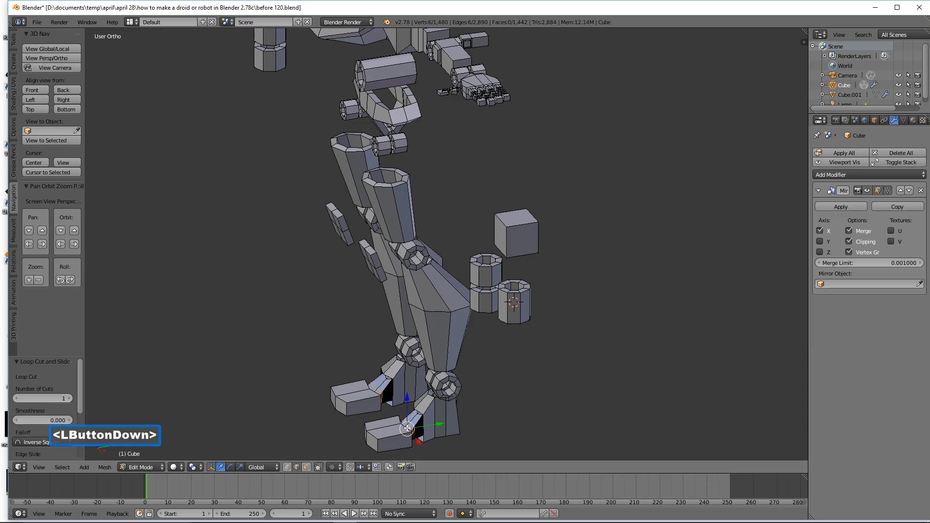
pyautogui.press('a')
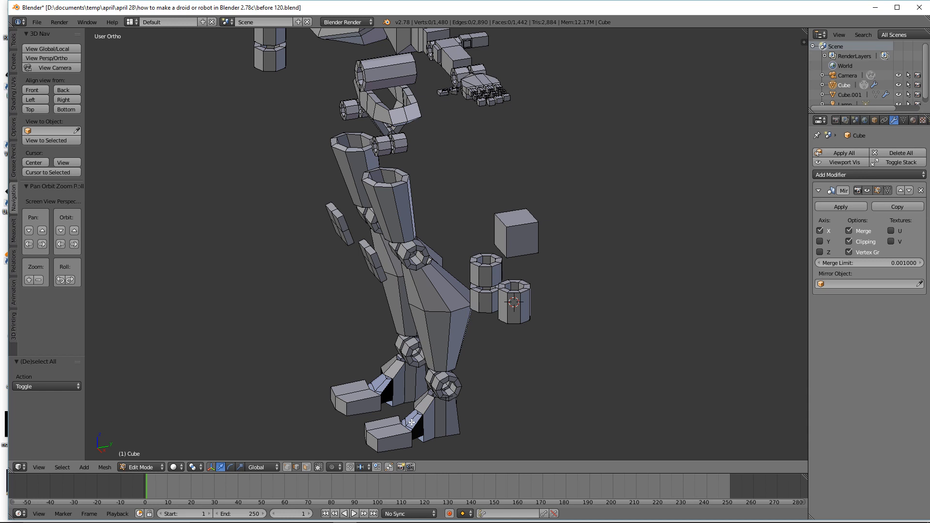
# Step: Delete the loop of faces between the two new cuts in the foot's sloped section
pyautogui.press('alt')
pyautogui.keyDown('alt'); pyautogui.click(414, 424); pyautogui.keyUp('alt')
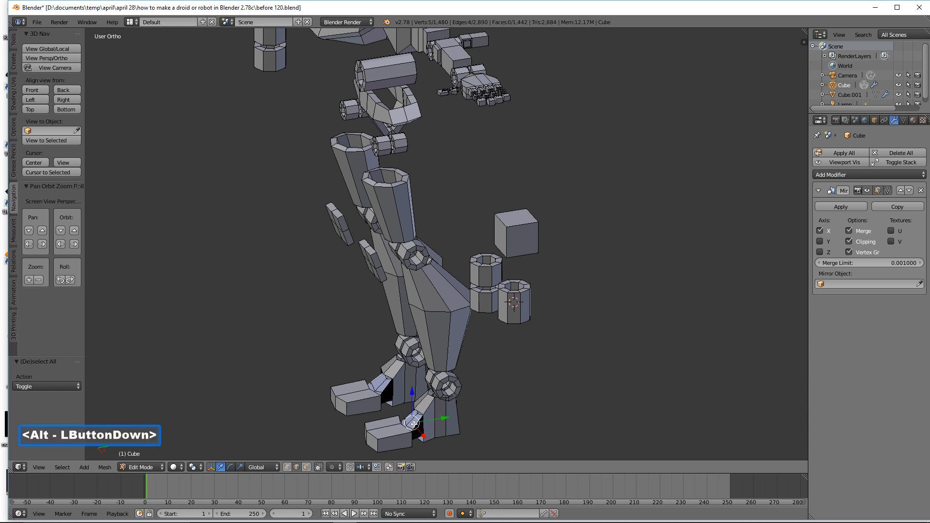
pyautogui.click(309, 467)
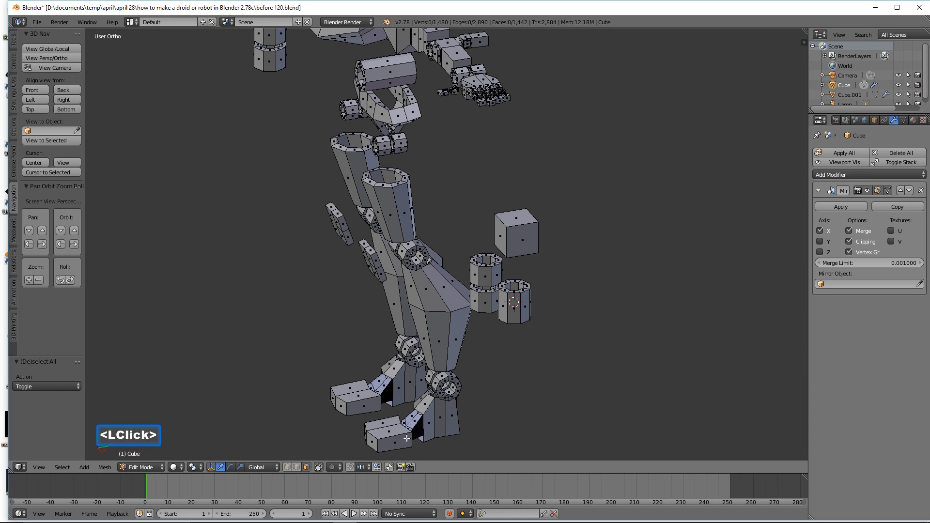
pyautogui.press('alt')
pyautogui.keyDown('alt'); pyautogui.click(415, 422); pyautogui.keyUp('alt')
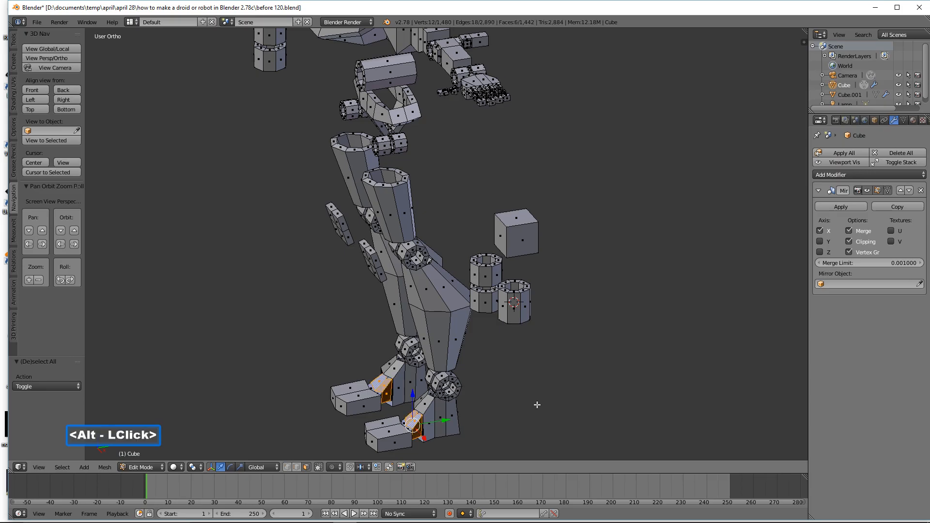
pyautogui.press('x')
pyautogui.click(486, 401)
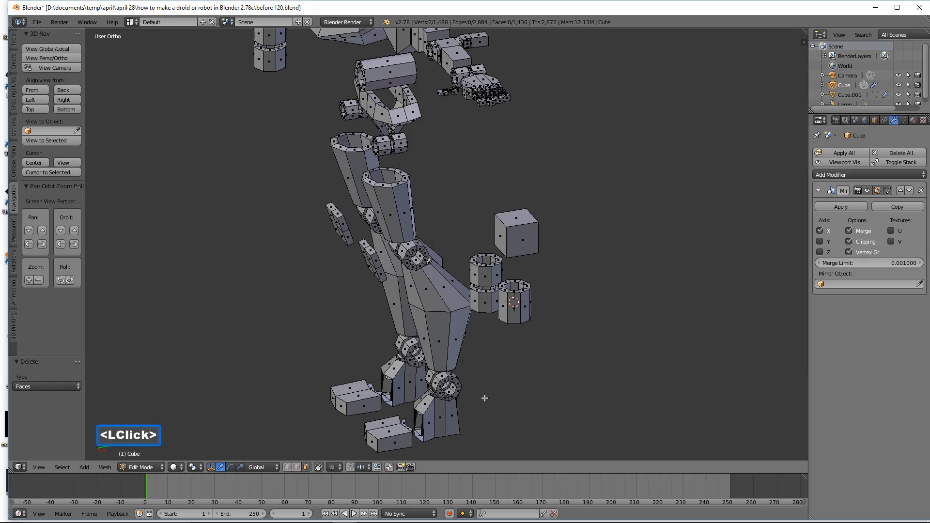
# Step: Duplicate both halves of the ankle joint and place the copy in the toe gap, about -0.729 along Y
pyautogui.press('l')
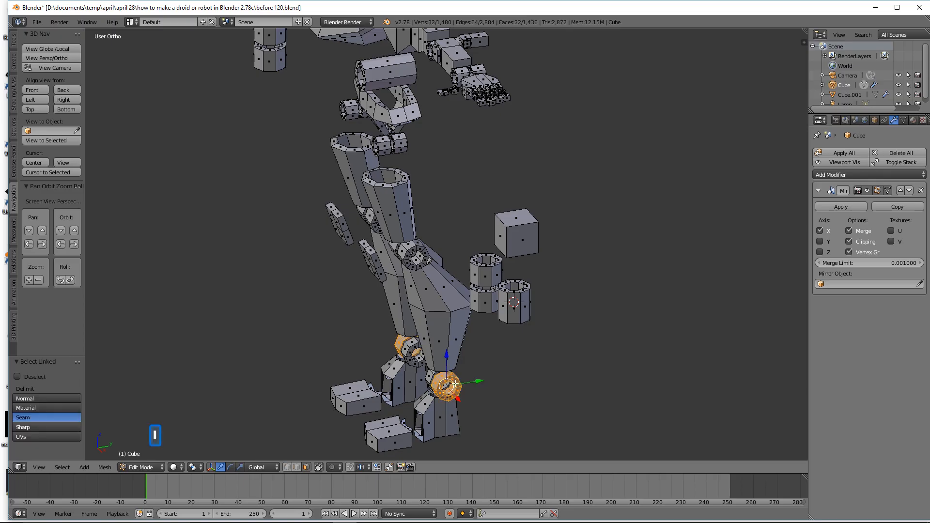
pyautogui.press('l')
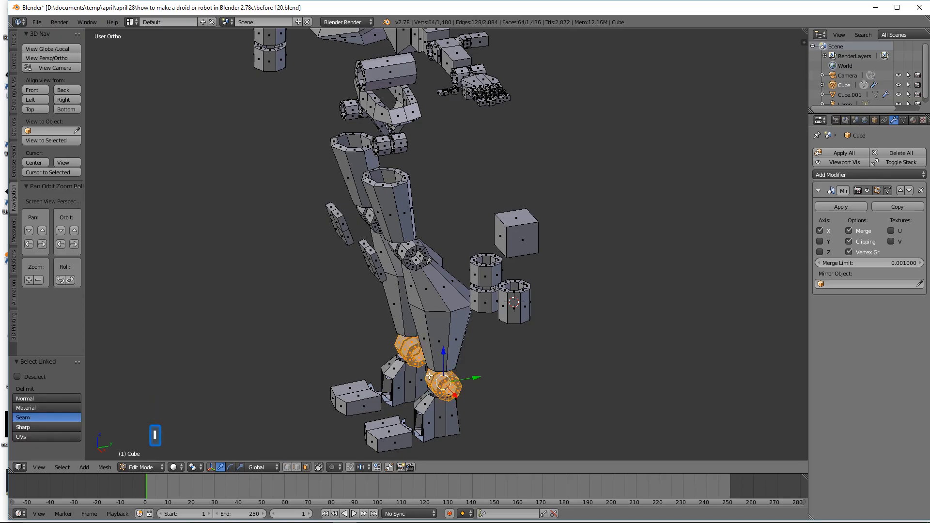
pyautogui.hotkey('shift', 'd')
pyautogui.rightClick(472, 376)
pyautogui.moveTo(472, 376); pyautogui.dragTo(444, 421)
pyautogui.moveTo(465, 424); pyautogui.dragTo(485, 424, button='middle')
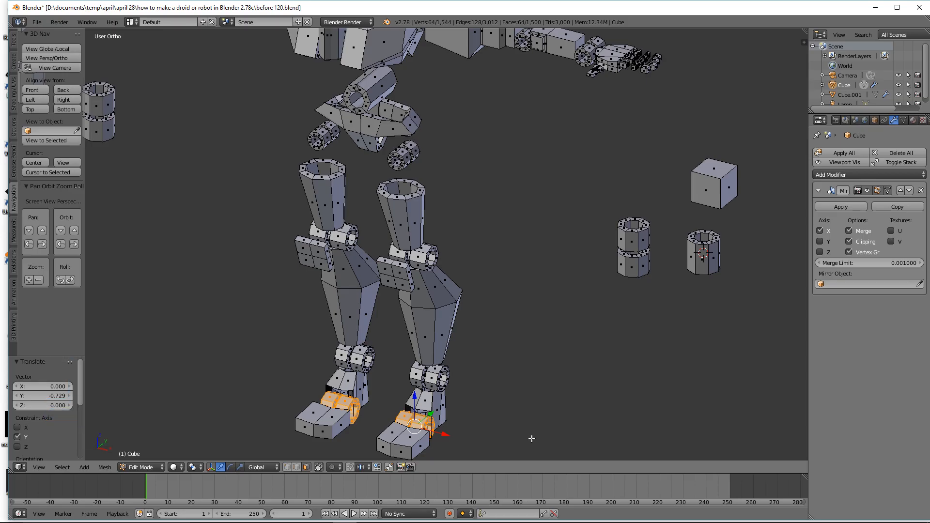
# Step: Scale the toe joint down slightly and shift it about -0.176 along Y
pyautogui.press('s')
pyautogui.click(518, 436)
pyautogui.moveTo(416, 400)
pyautogui.mouseDown()
pyautogui.moveTo(416, 392)
pyautogui.moveTo(429, 410)
pyautogui.mouseUp()
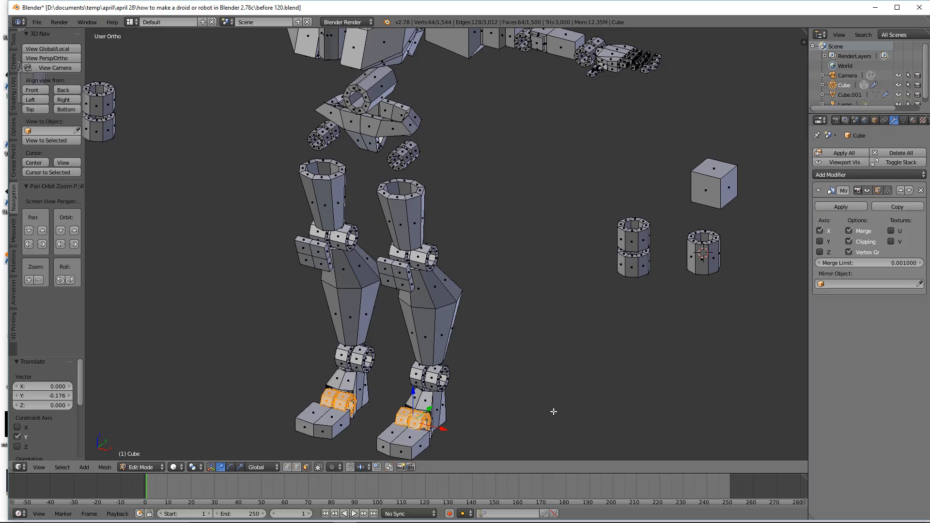
pyautogui.press('a')
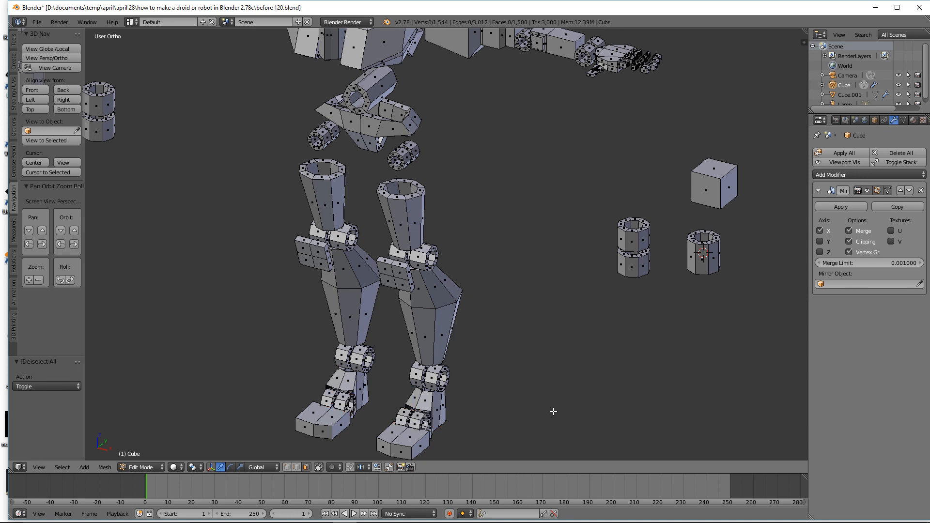
# Step: Lower the pelvis together with both hip joint cylinders about -1.337 along Z toward the thighs
pyautogui.moveTo(544, 272)
pyautogui.keyDown('ctrl'); pyautogui.mouseDown(button='middle')
pyautogui.moveTo(546, 284)
pyautogui.moveTo(534, 272)
pyautogui.moveTo(532, 301)
pyautogui.moveTo(551, 272)
pyautogui.moveTo(561, 276)
pyautogui.moveTo(542, 288)
pyautogui.mouseUp(button='middle'); pyautogui.keyUp('ctrl')
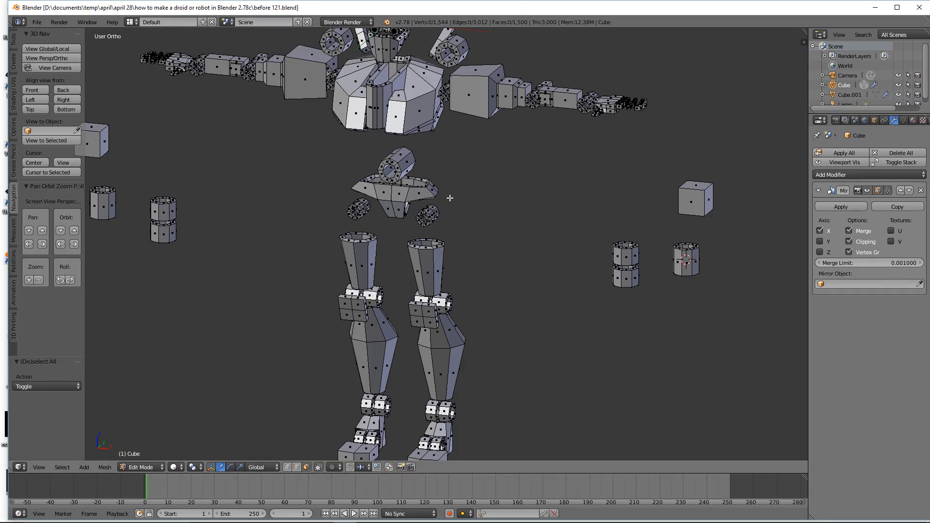
pyautogui.press('l')
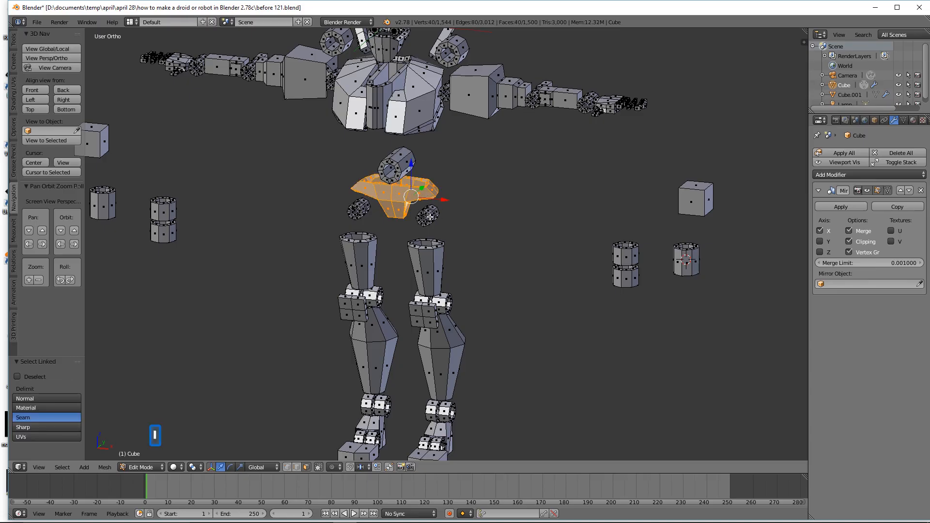
pyautogui.press('l')
pyautogui.press('l')
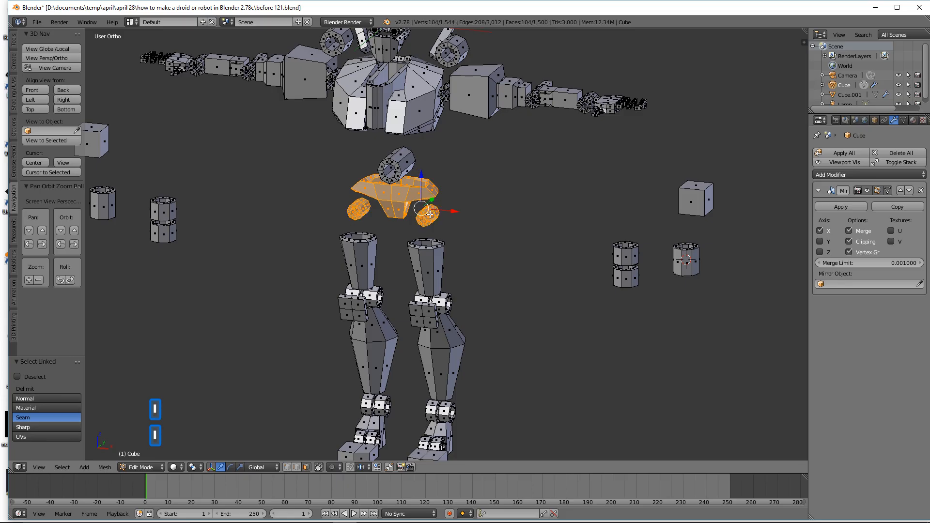
pyautogui.moveTo(421, 175); pyautogui.dragTo(422, 192)
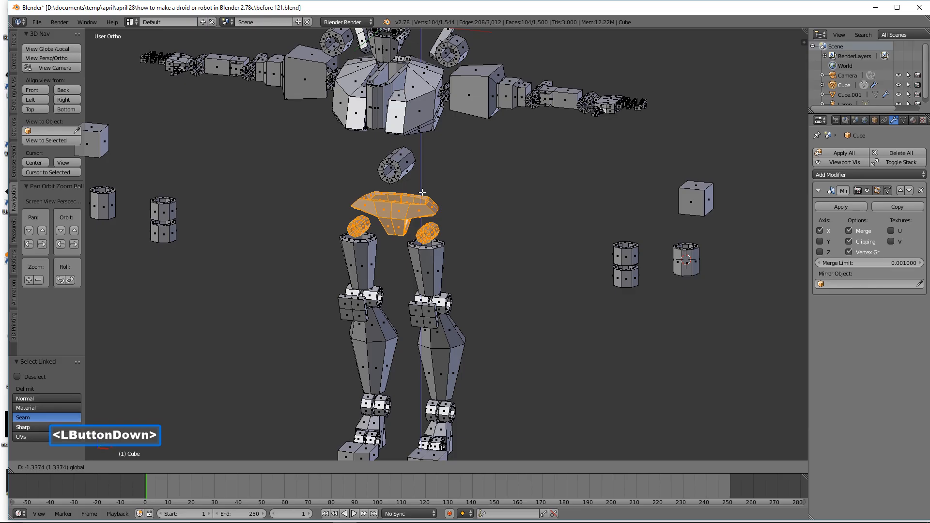
pyautogui.moveTo(422, 193); pyautogui.dragTo(423, 193)
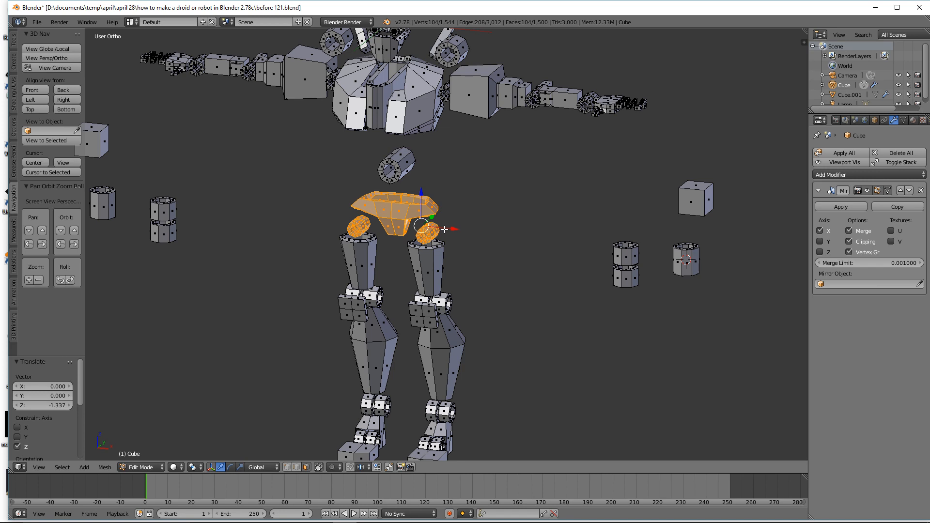
# Step: Rotate both hip joint cylinders 90 degrees about Z and lower them slightly along Z onto the thighs
pyautogui.press('a')
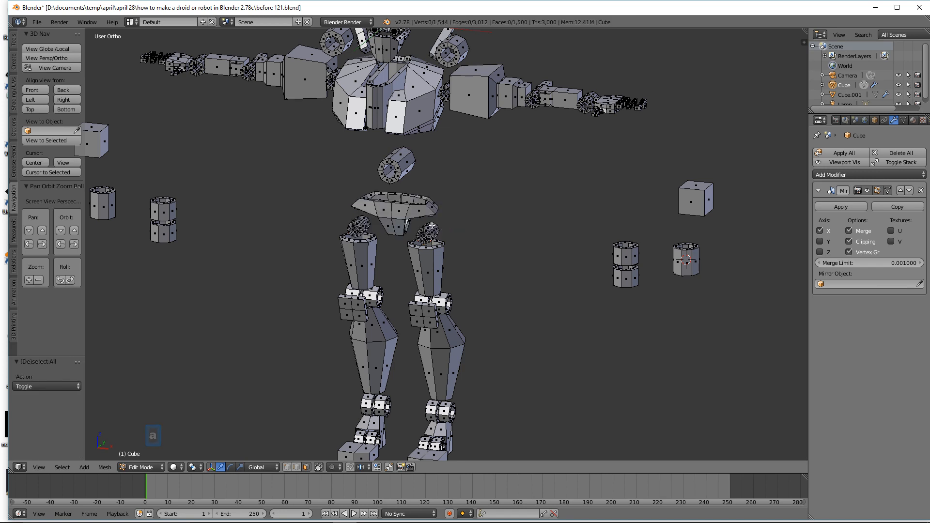
pyautogui.press('l')
pyautogui.press('l')
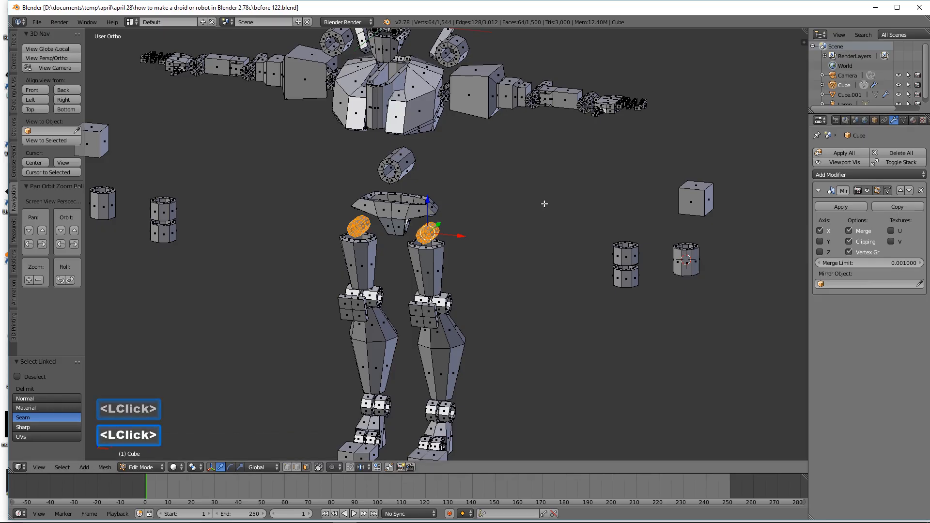
pyautogui.press('r')
pyautogui.press('z')
pyautogui.press('9')
pyautogui.press('0')
pyautogui.click(534, 226)
pyautogui.moveTo(400, 251); pyautogui.dragTo(424, 205, button='middle')
pyautogui.moveTo(425, 205); pyautogui.dragTo(425, 211)
pyautogui.moveTo(425, 210)
pyautogui.mouseDown(button='middle')
pyautogui.moveTo(439, 225)
pyautogui.moveTo(430, 221)
pyautogui.mouseUp(button='middle')
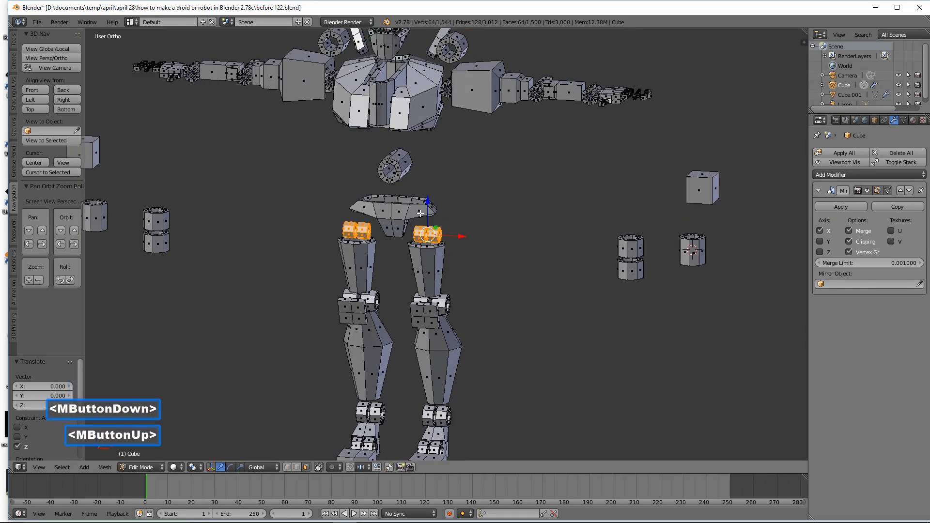
# Step: Lower the pelvis alone along Z so that it sits down between and over the hip joint cylinders
pyautogui.press('a')
pyautogui.press('l')
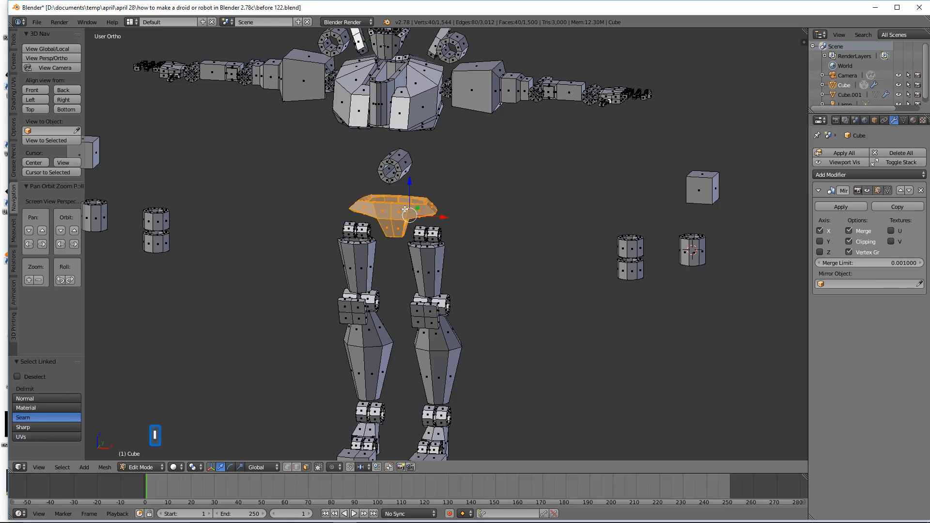
pyautogui.moveTo(413, 186); pyautogui.dragTo(412, 198)
pyautogui.moveTo(412, 199); pyautogui.dragTo(402, 209, button='middle')
pyautogui.moveTo(429, 224); pyautogui.dragTo(399, 197)
pyautogui.moveTo(400, 197); pyautogui.dragTo(442, 191, button='middle')
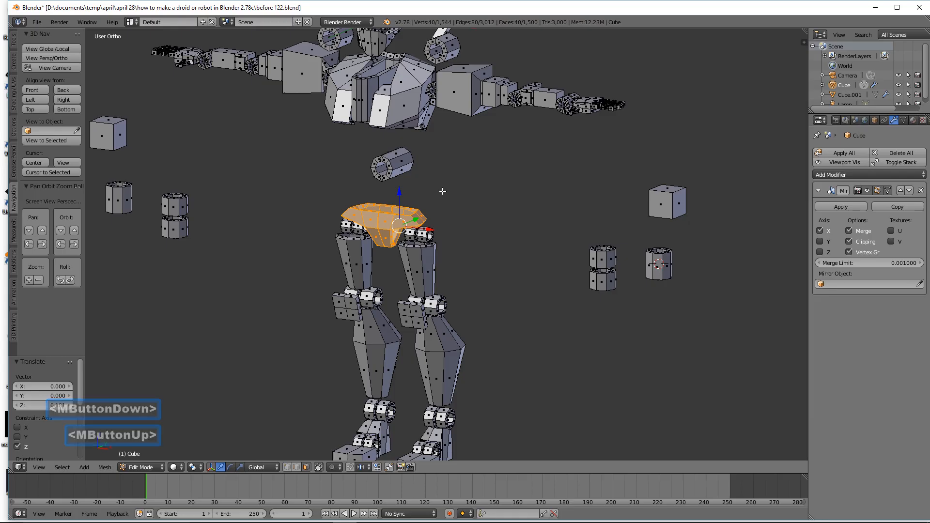
# Step: Enlarge the hollow waist cylinder, then shift it slightly along X and about -1.754 along Z to sit on the pelvis
pyautogui.press('a')
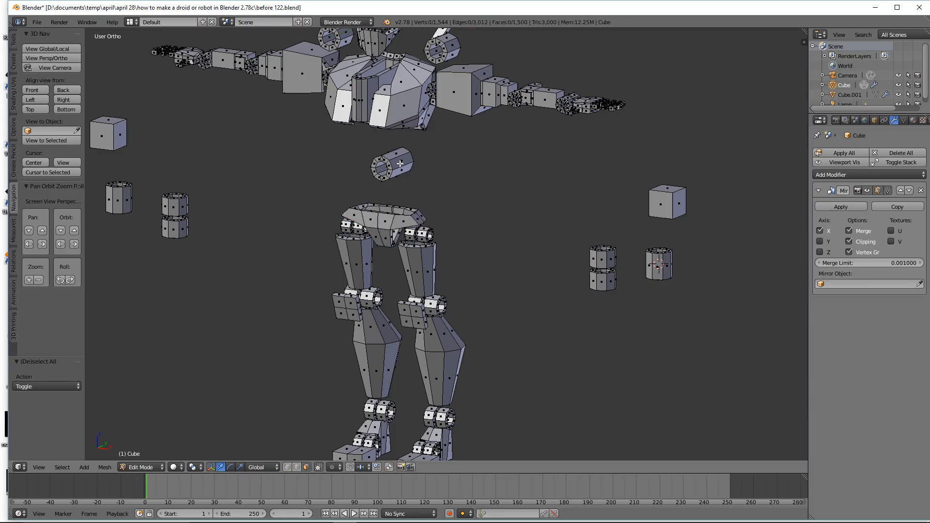
pyautogui.press('l')
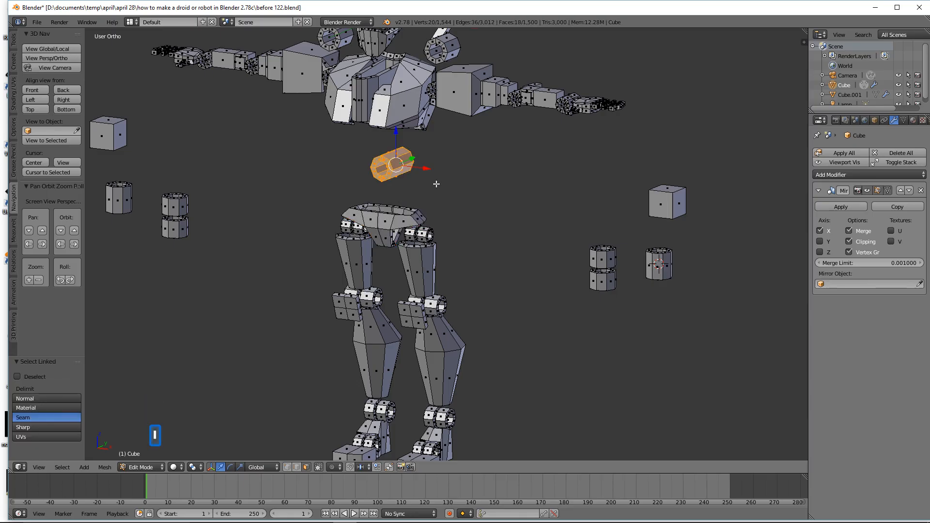
pyautogui.press('s')
pyautogui.click(460, 211)
pyautogui.moveTo(417, 168); pyautogui.dragTo(424, 168)
pyautogui.moveTo(399, 137); pyautogui.dragTo(396, 155)
pyautogui.moveTo(395, 155); pyautogui.dragTo(499, 198, button='middle')
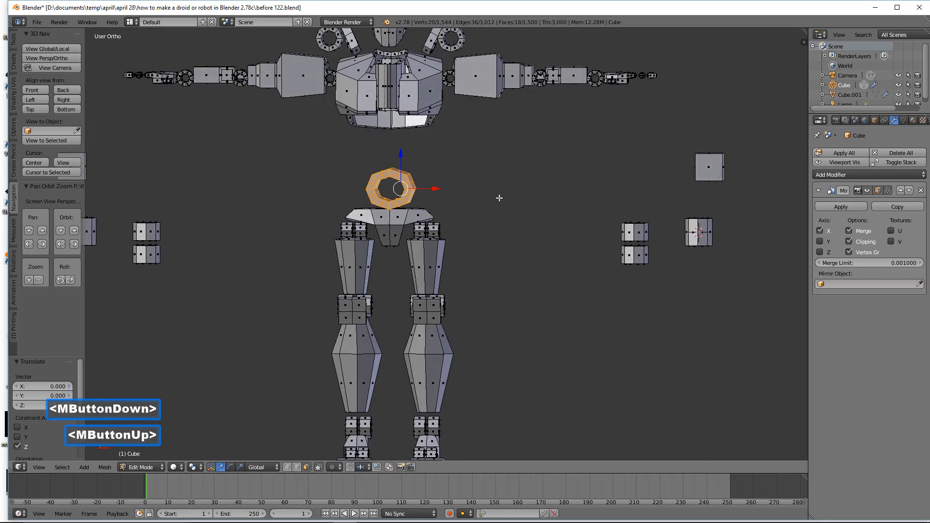
# Step: Narrow the hollow waist cylinder by scaling it down along X only
pyautogui.press('s')
pyautogui.press('x')
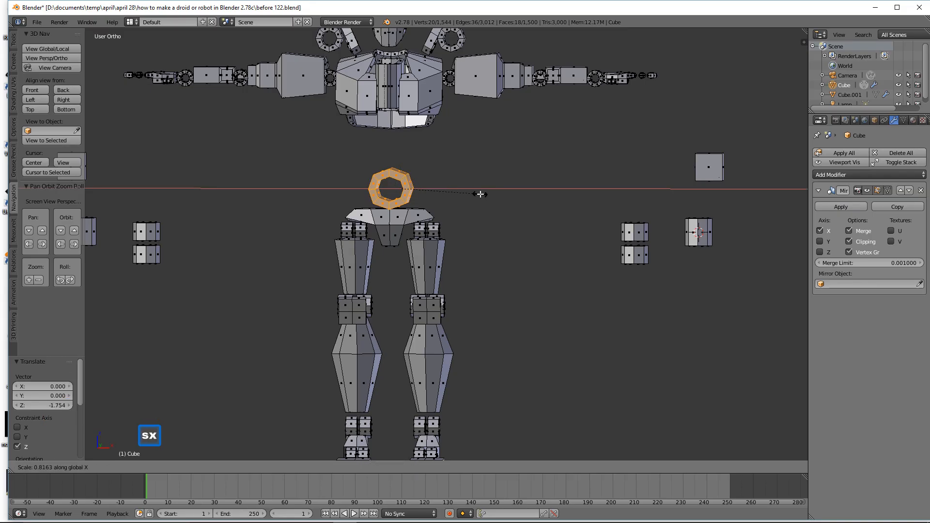
# Step: Scale the octagonal waist cylinder to about 0.82 along X and deselect it
pyautogui.click(480, 194)
pyautogui.keyDown('ctrl'); pyautogui.moveTo(496, 208); pyautogui.dragTo(484, 161, button='middle'); pyautogui.keyUp('ctrl')
pyautogui.moveTo(485, 161); pyautogui.dragTo(493, 181, button='middle')
pyautogui.press('a')
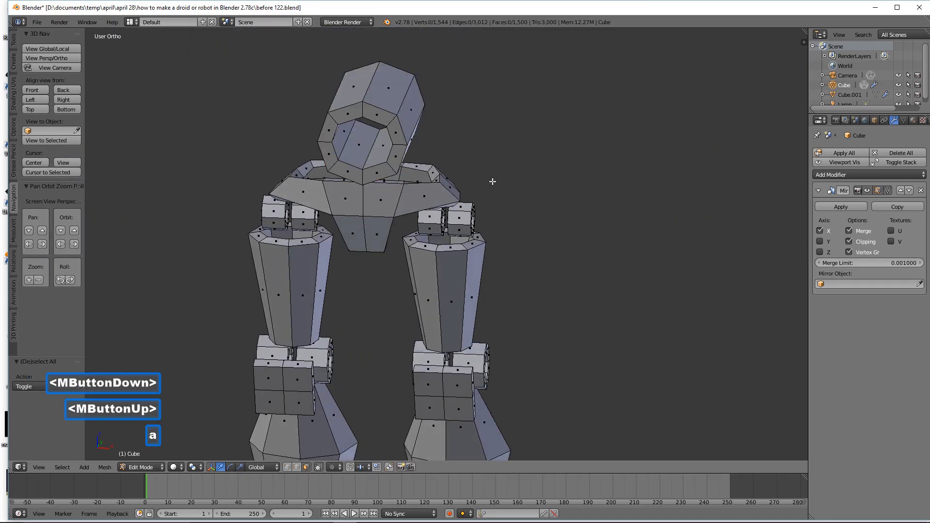
# Step: Extrude the inner edge loop of the waist cylinder's front opening, shrink it slightly, and pull it along X toward the midline
pyautogui.click(297, 466)
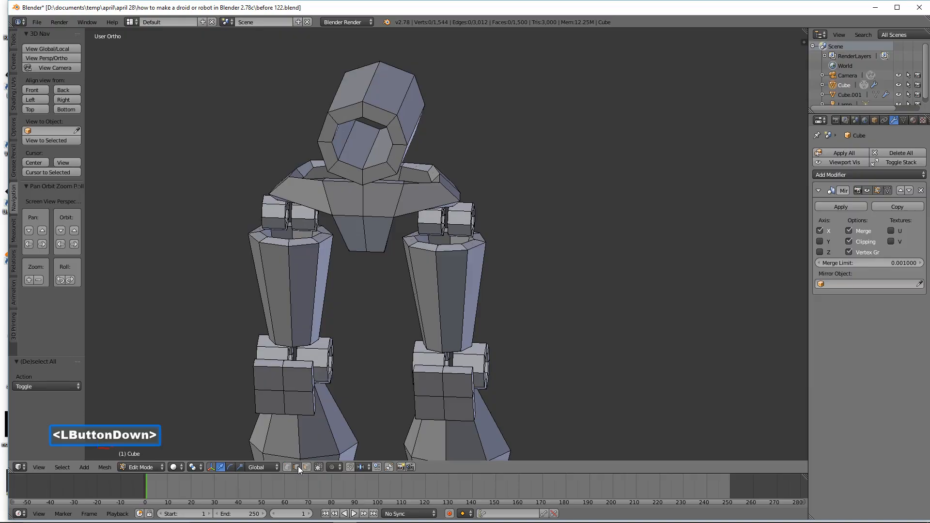
pyautogui.keyDown('alt'); pyautogui.click(388, 151); pyautogui.keyUp('alt')
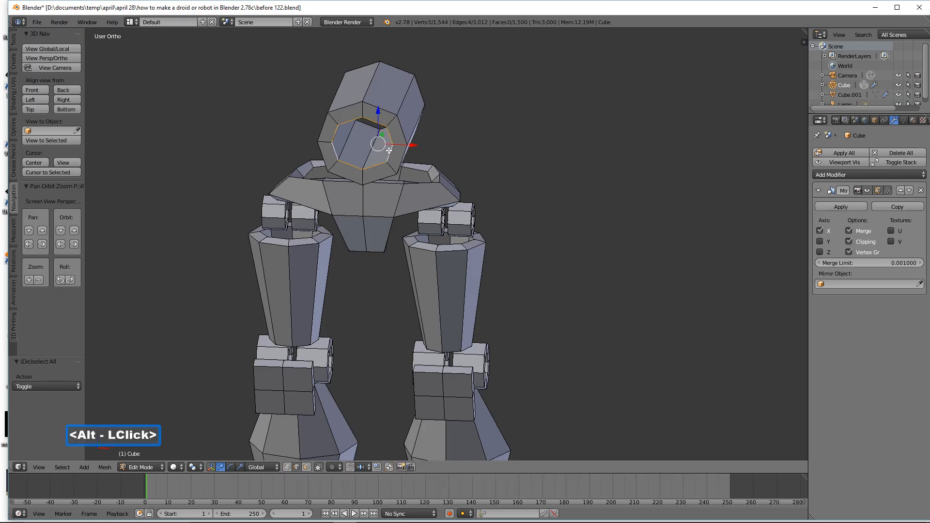
pyautogui.press('e')
pyautogui.click(564, 201)
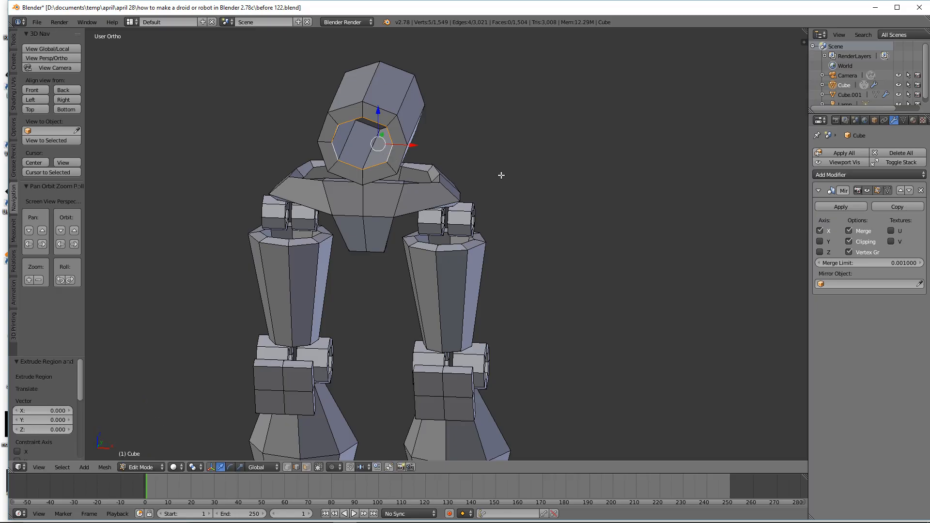
pyautogui.press('s')
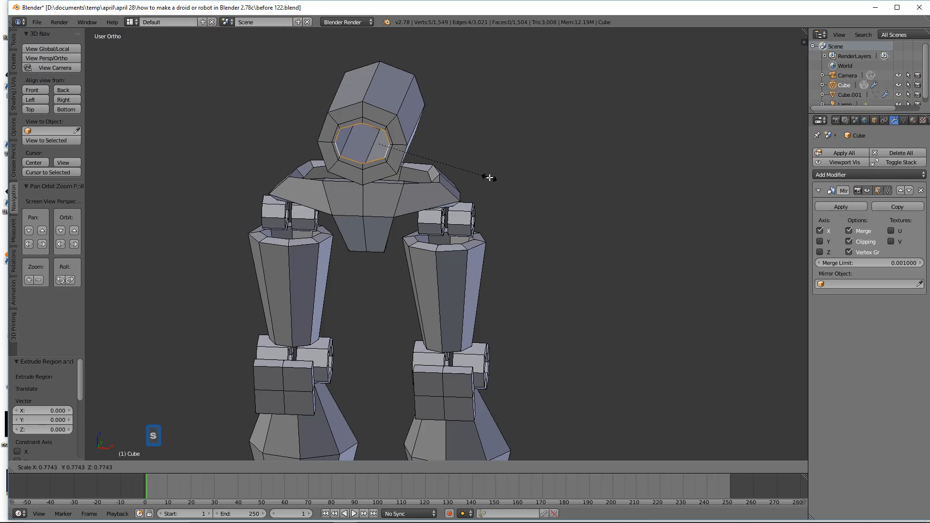
pyautogui.click(489, 178)
pyautogui.moveTo(421, 145); pyautogui.dragTo(411, 144)
# Step: Extrude the opening's inner loop again in place and push it 0.673 along Y into the waist cylinder
pyautogui.press('e')
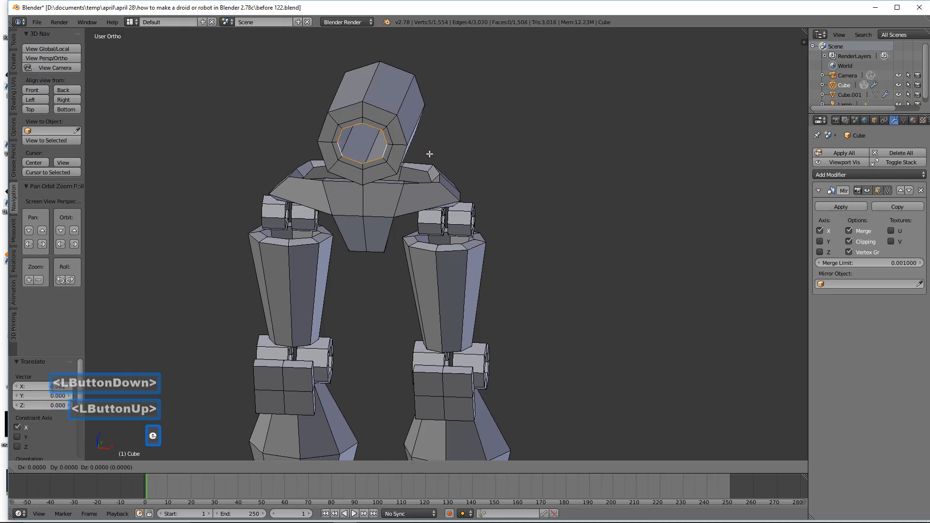
pyautogui.rightClick(430, 153)
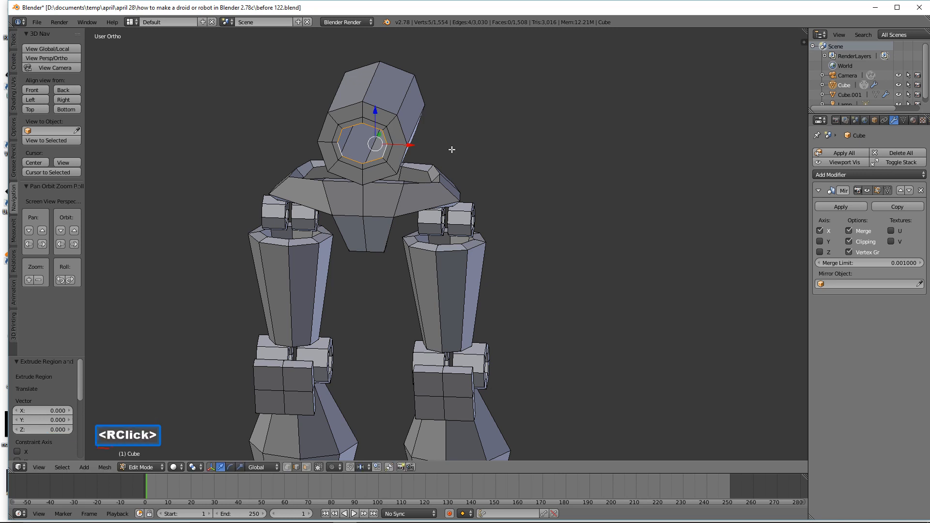
pyautogui.moveTo(452, 149); pyautogui.dragTo(379, 180, button='middle')
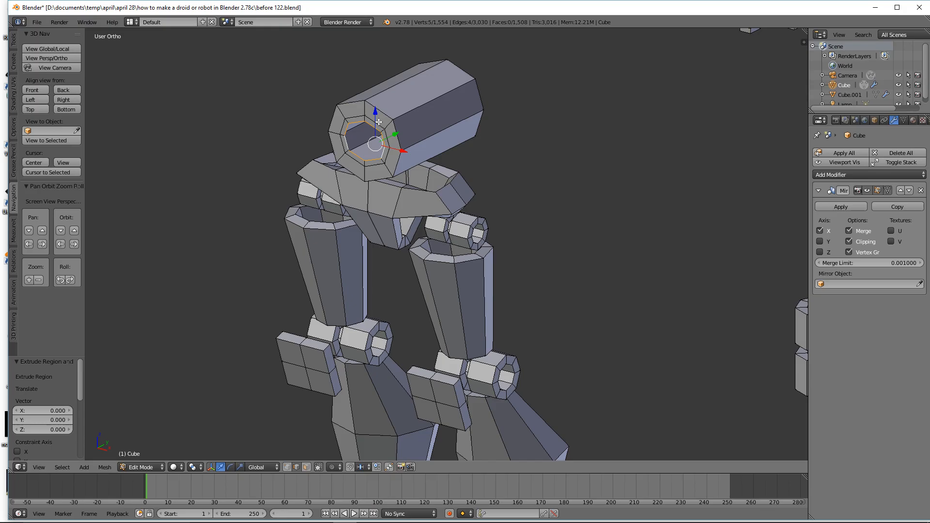
pyautogui.moveTo(397, 134); pyautogui.dragTo(410, 130)
pyautogui.moveTo(408, 137); pyautogui.dragTo(434, 149, button='middle')
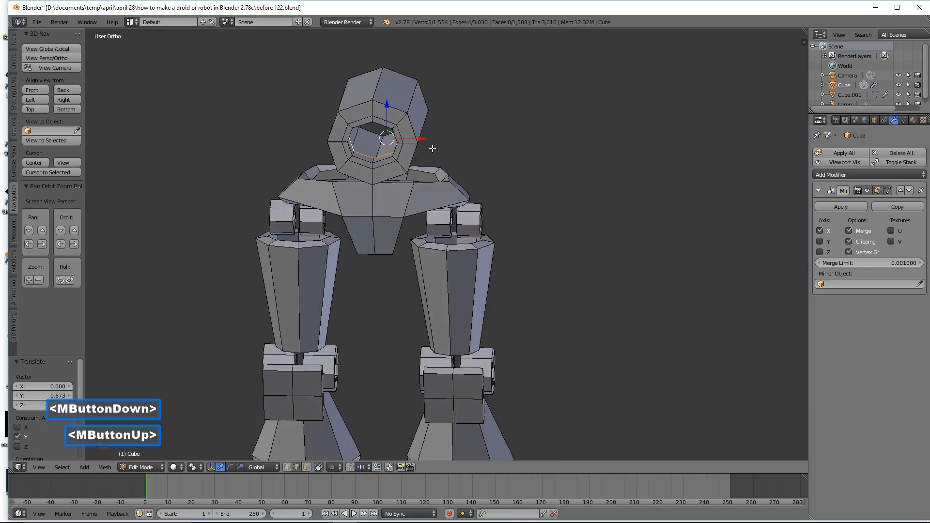
# Step: Extrude the recessed loop once more and shrink and shift it along X until the waist cylinder's front opening is closed
pyautogui.press('e')
pyautogui.rightClick(422, 155)
pyautogui.moveTo(422, 155); pyautogui.dragTo(422, 144, button='middle')
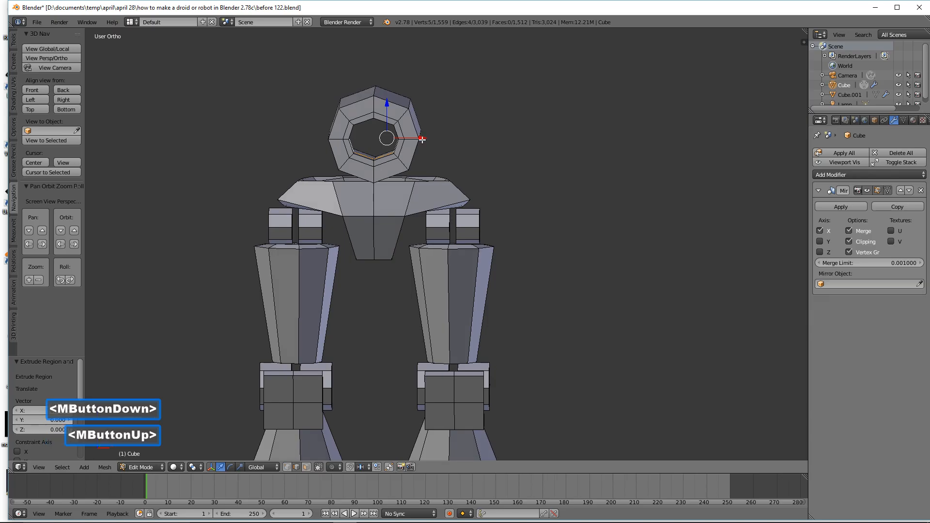
pyautogui.moveTo(422, 139); pyautogui.dragTo(414, 140)
pyautogui.press('s')
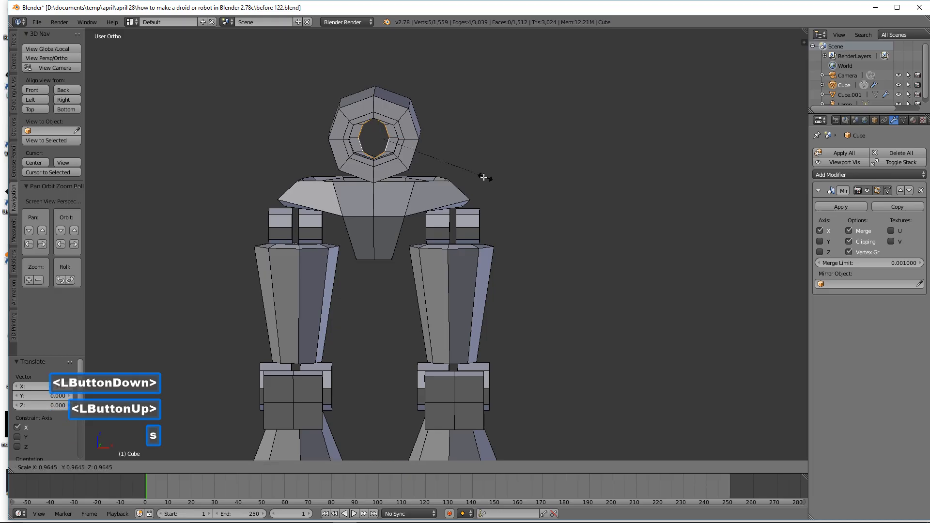
pyautogui.click(408, 147)
pyautogui.moveTo(416, 138); pyautogui.dragTo(407, 138)
pyautogui.press('a')
pyautogui.moveTo(487, 154); pyautogui.dragTo(455, 166, button='middle')
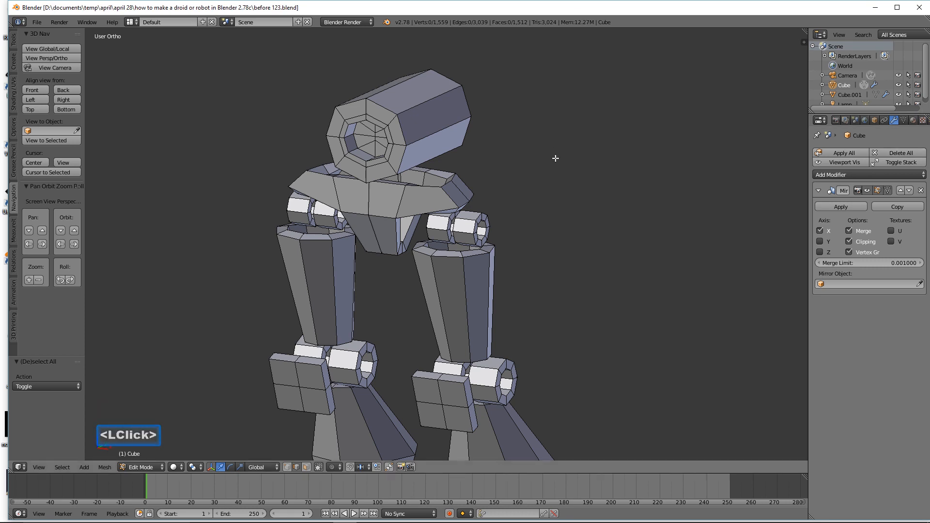
# Step: Duplicate the spare cube and move the copy along X to beside the waist cylinder
pyautogui.keyDown('ctrl'); pyautogui.moveTo(572, 120); pyautogui.dragTo(573, 195, button='middle'); pyautogui.keyUp('ctrl')
pyautogui.moveTo(525, 175); pyautogui.dragTo(548, 166, button='middle')
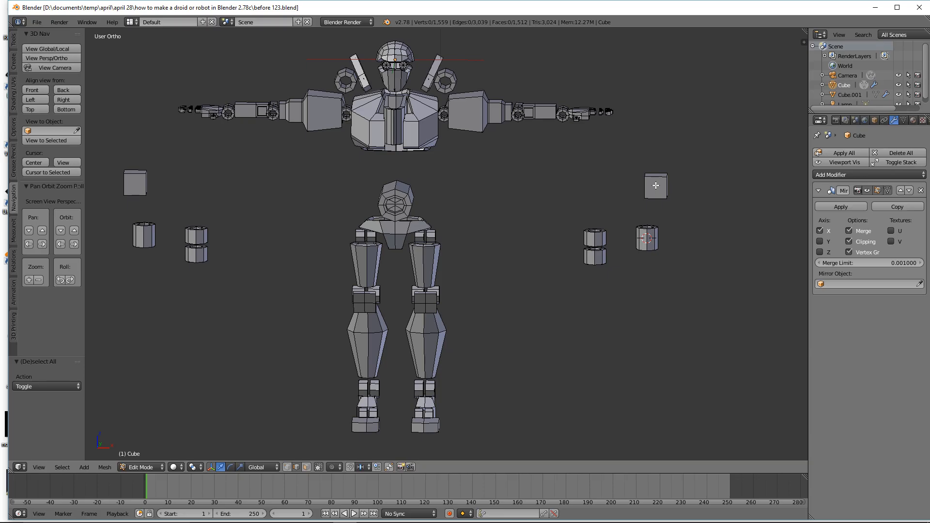
pyautogui.press('l')
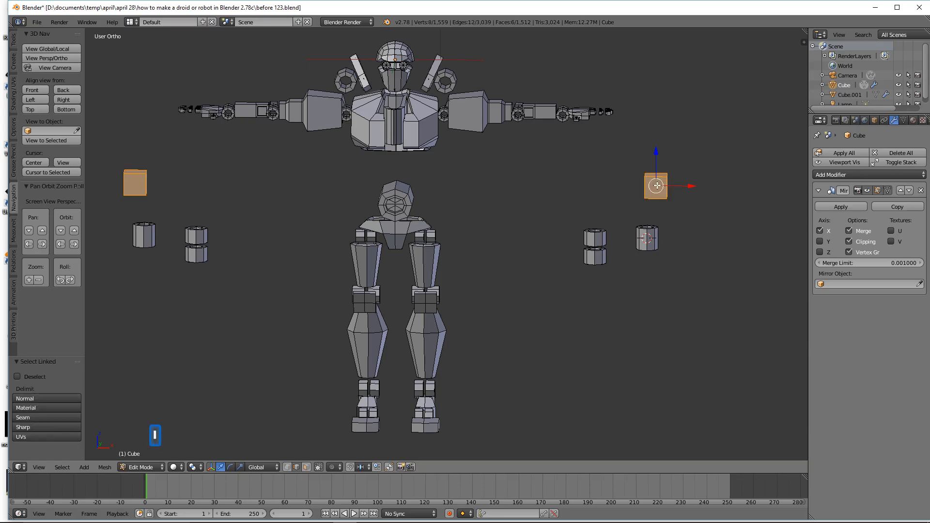
pyautogui.hotkey('shift', 'd')
pyautogui.rightClick(669, 186)
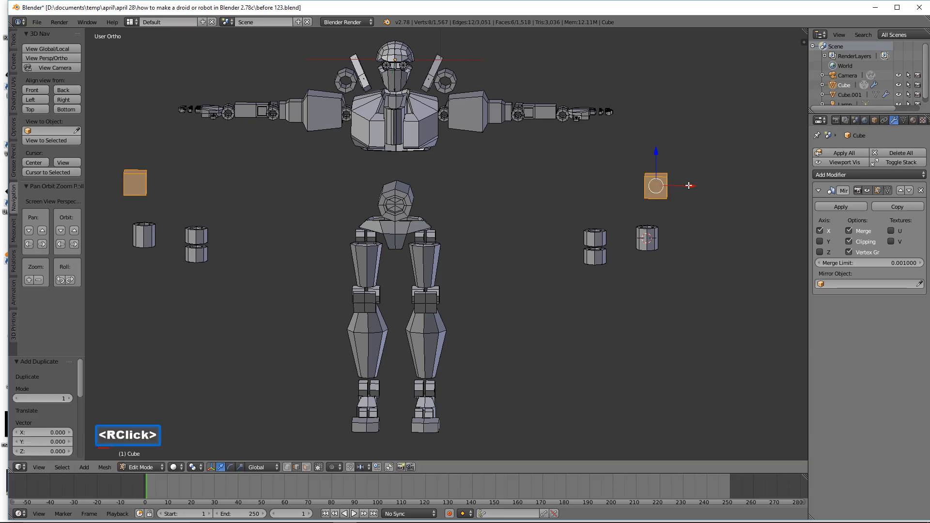
pyautogui.moveTo(689, 185); pyautogui.dragTo(469, 185)
# Step: Scale the cube copy by 2.706 along Z and 0.375 along X to form a tall, narrow slab
pyautogui.press('s')
pyautogui.press('z')
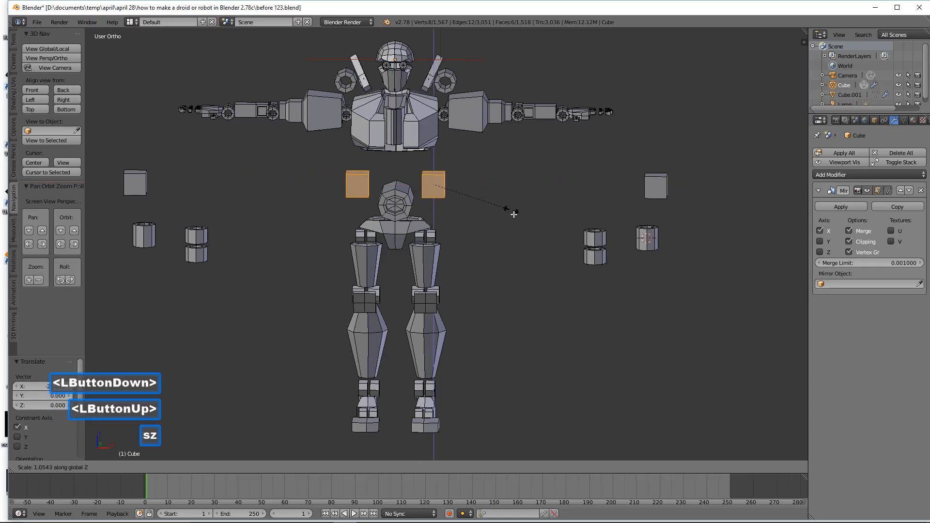
pyautogui.click(567, 301)
pyautogui.moveTo(567, 300); pyautogui.dragTo(523, 266, button='middle')
pyautogui.press('s')
pyautogui.press('x')
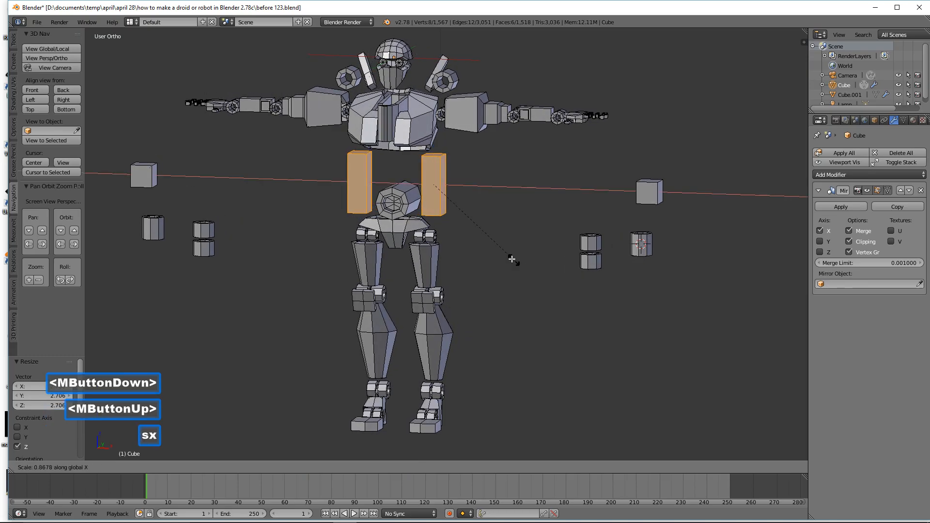
pyautogui.click(462, 223)
# Step: Thin the slab beside the waist along Y to turn it into a slim bar
pyautogui.moveTo(534, 197); pyautogui.dragTo(610, 236, button='middle')
pyautogui.press('s')
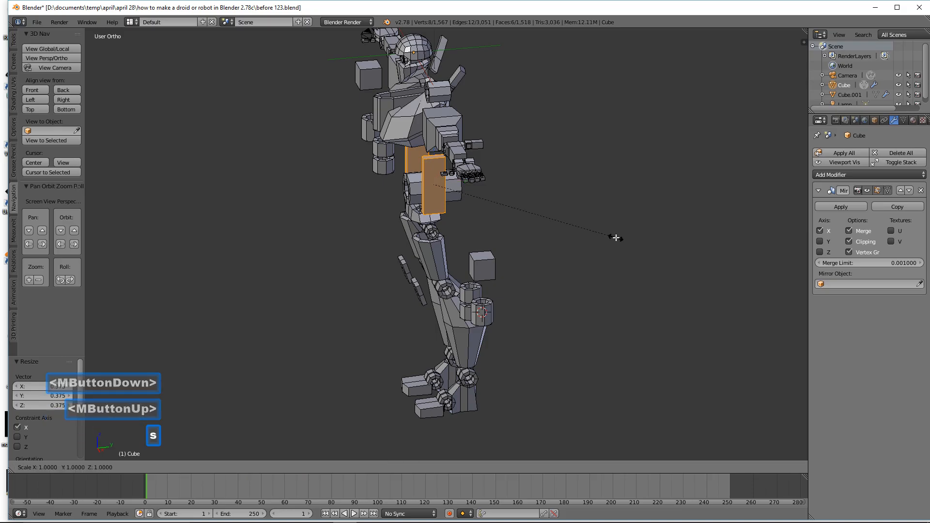
pyautogui.press('y')
pyautogui.click(508, 205)
# Step: Move the bar slightly down and -1.222 along X toward the waist cylinder, and scale it uniformly by 0.786
pyautogui.moveTo(410, 204); pyautogui.dragTo(516, 200, button='middle')
pyautogui.moveTo(434, 152); pyautogui.dragTo(434, 156)
pyautogui.moveTo(468, 188); pyautogui.dragTo(455, 194)
pyautogui.moveTo(455, 194); pyautogui.dragTo(423, 191, button='middle')
pyautogui.moveTo(494, 199); pyautogui.dragTo(510, 210, button='middle')
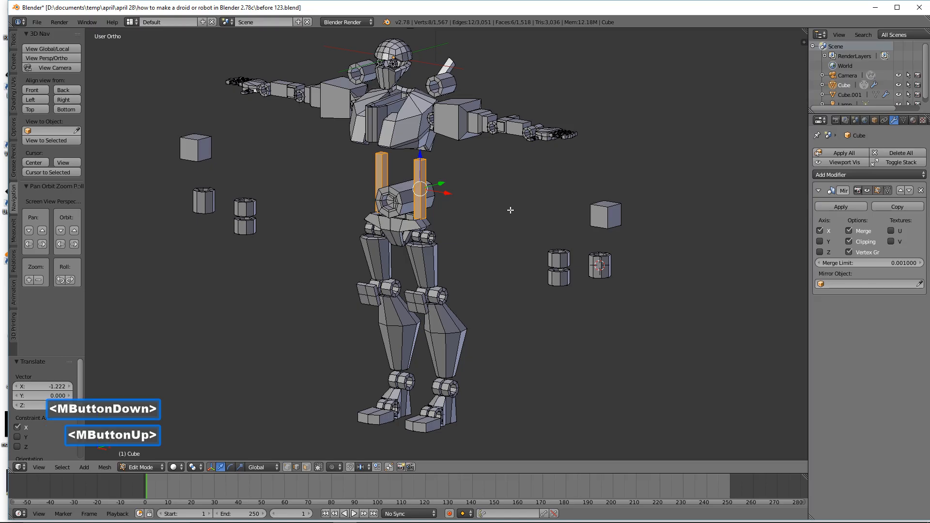
pyautogui.press('s')
pyautogui.click(515, 212)
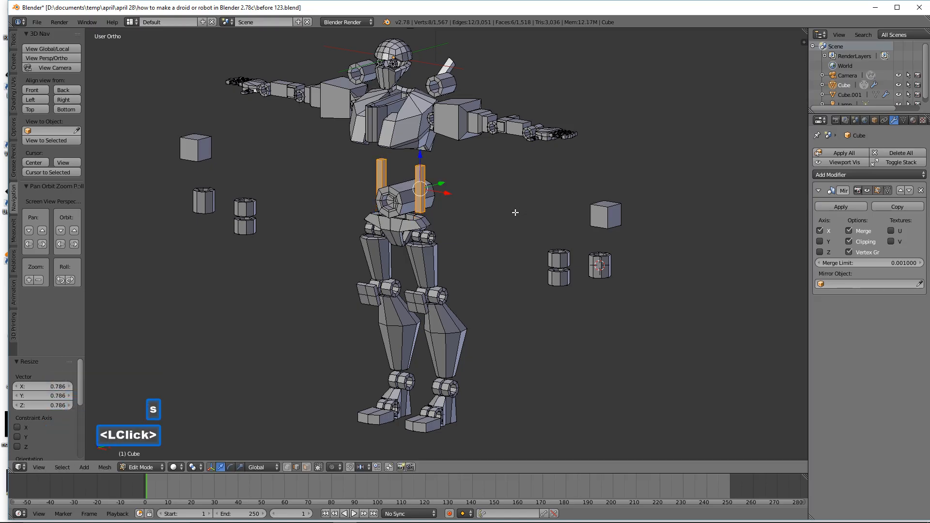
# Step: Rotate the bar beside the waist cylinder about -33.9° around X and deselect it
pyautogui.moveTo(515, 212); pyautogui.dragTo(476, 208, button='middle')
pyautogui.press('r')
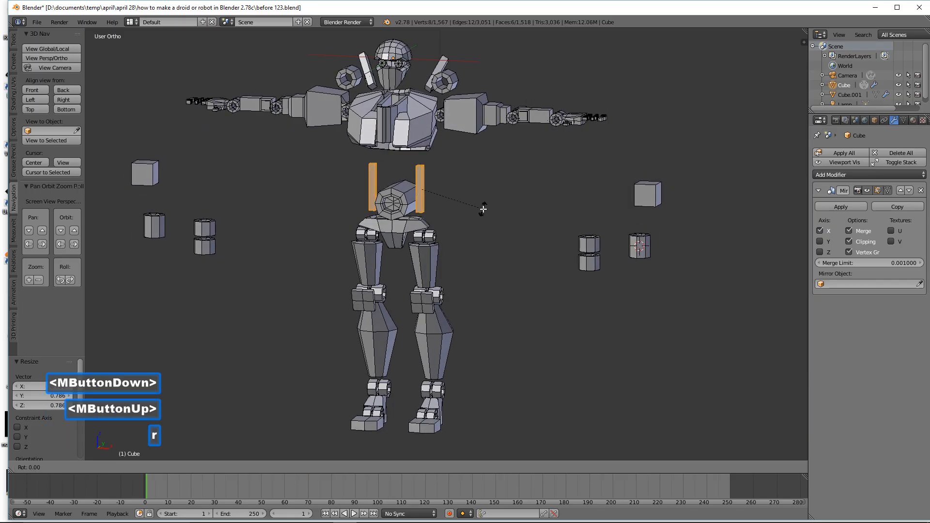
pyautogui.press('x')
pyautogui.click(459, 240)
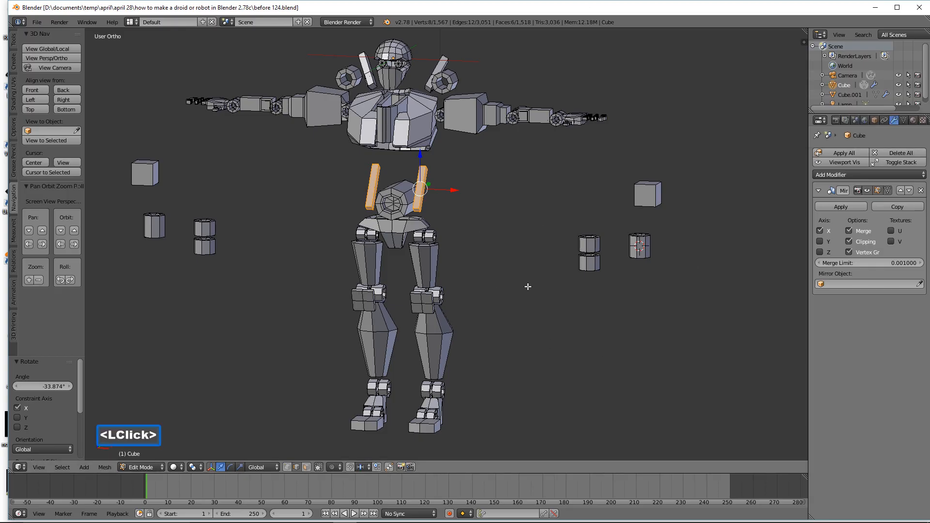
pyautogui.press('a')
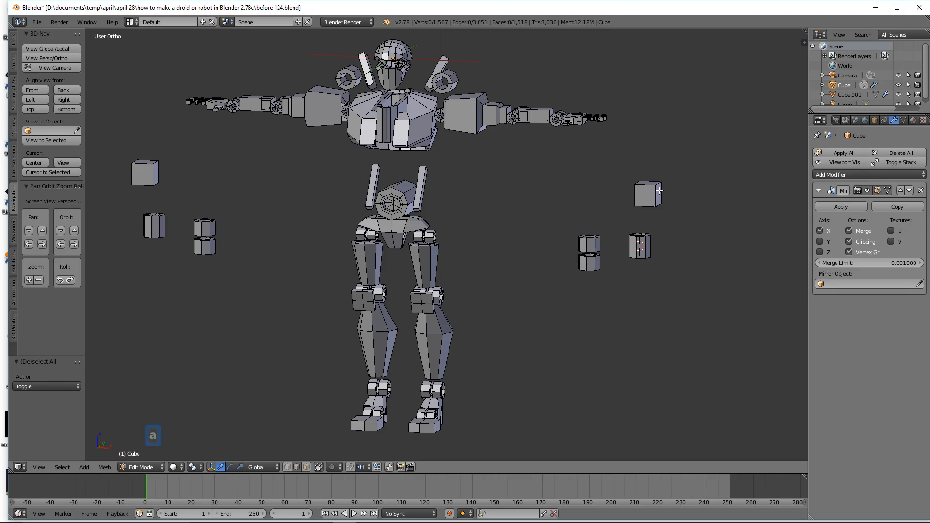
# Step: Duplicate the spare cube again and move the copy -14.356 along X toward the torso
pyautogui.press('l')
pyautogui.hotkey('shift', 'd')
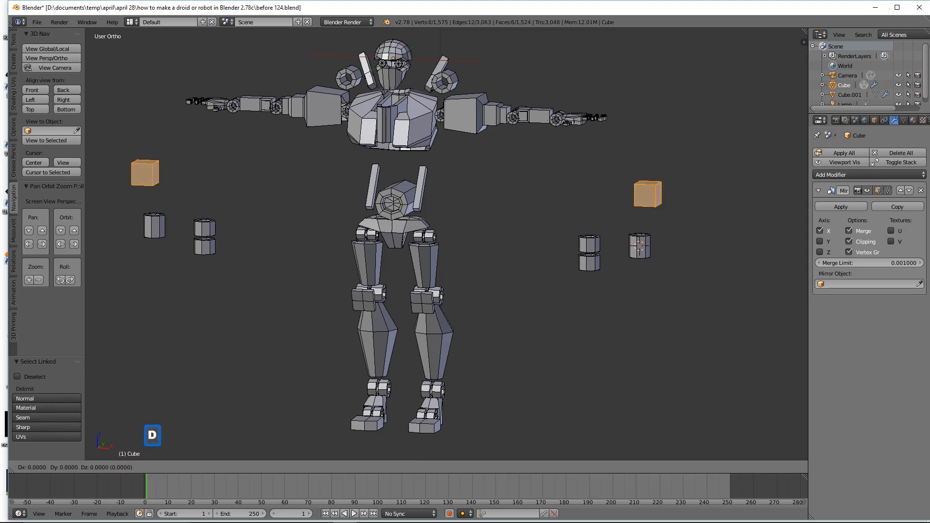
pyautogui.rightClick(660, 190)
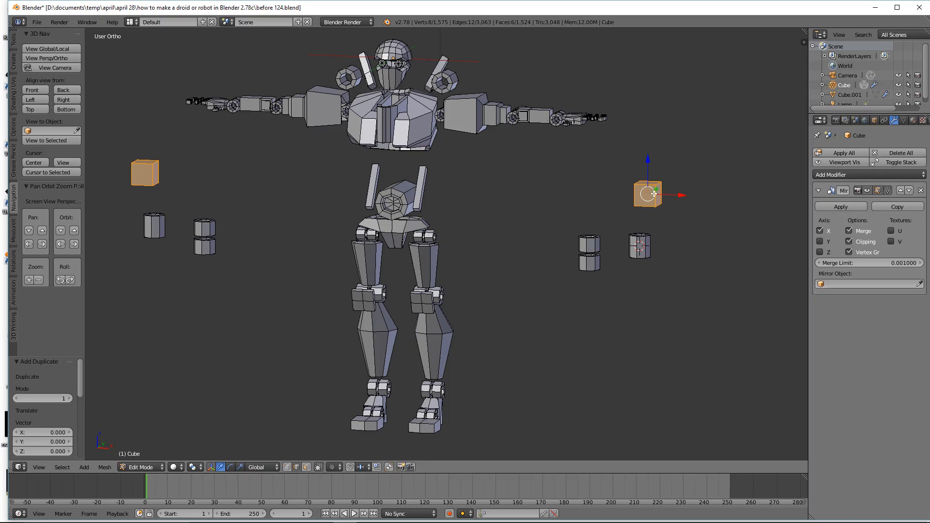
pyautogui.moveTo(683, 197); pyautogui.dragTo(527, 187)
pyautogui.moveTo(528, 187); pyautogui.dragTo(488, 205, button='middle')
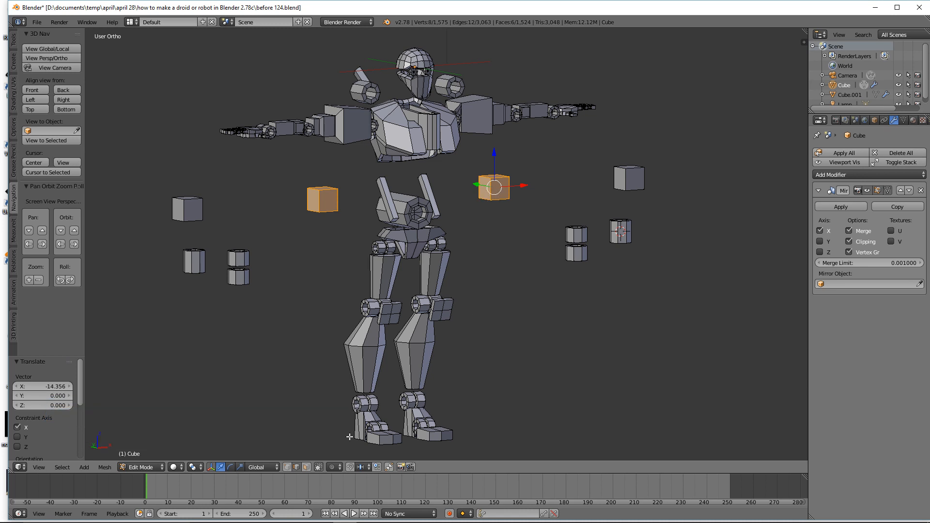
# Step: Delete the face of the new cube copy that faces the model's midline
pyautogui.click(309, 468)
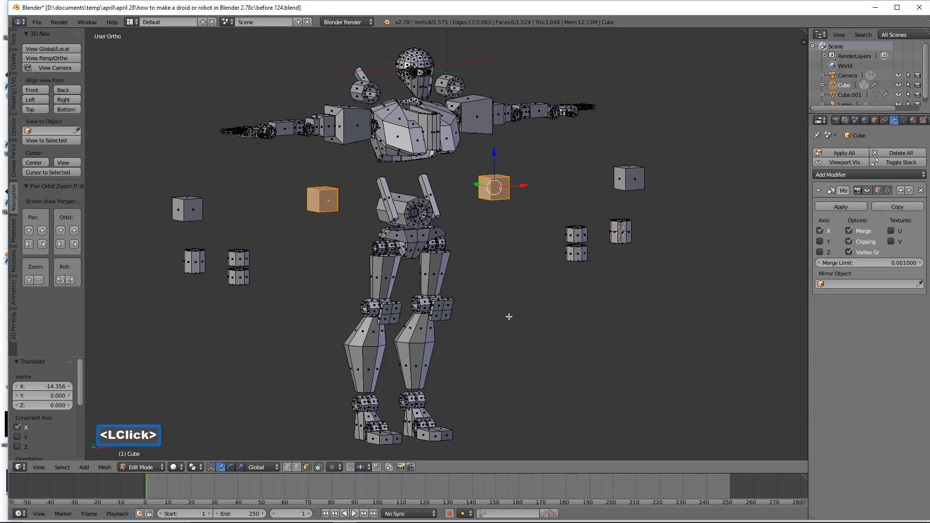
pyautogui.press('a')
pyautogui.click(487, 190)
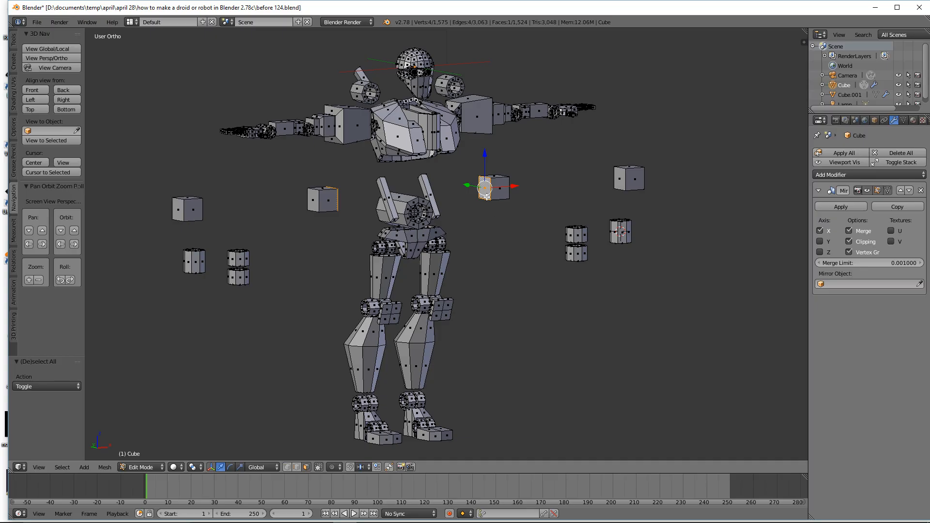
pyautogui.press('x')
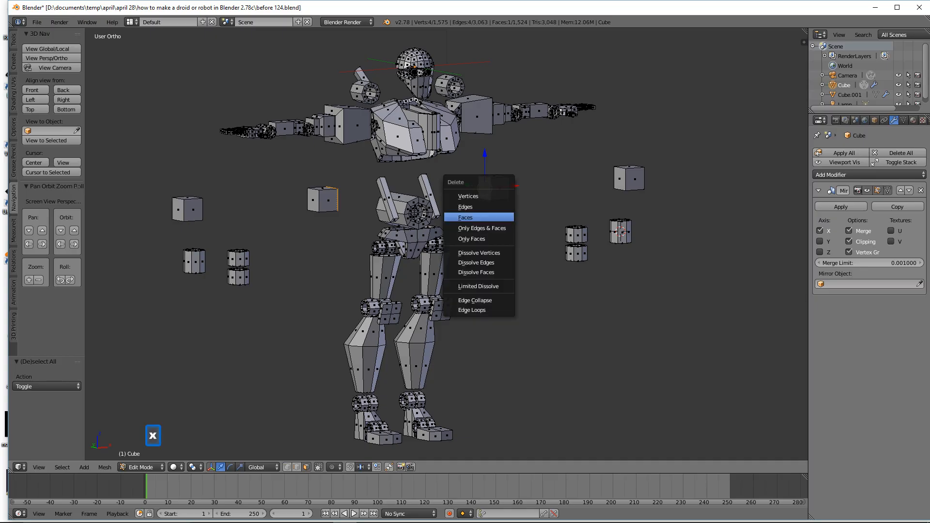
pyautogui.click(492, 214)
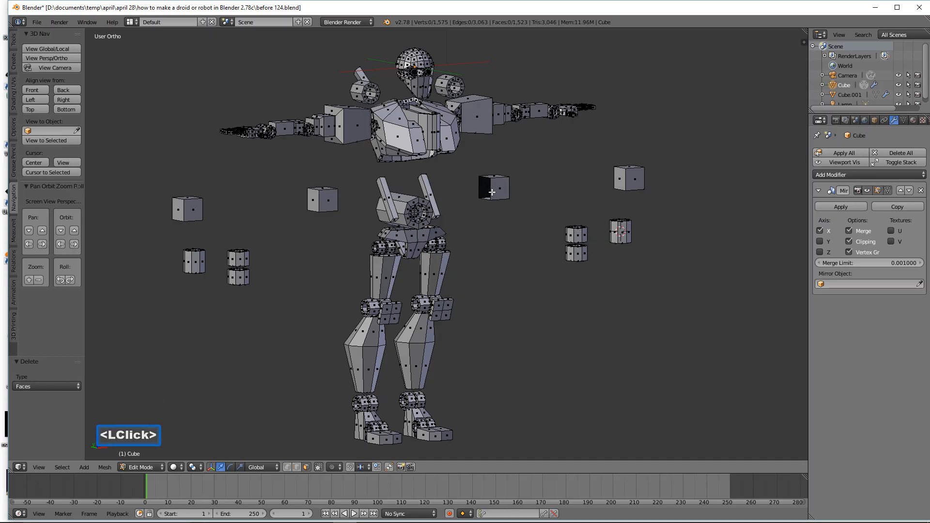
# Step: Move the open cube along X to the midline, raise it above the waist cylinder, and shift it -1.166 along Y
pyautogui.press('l')
pyautogui.moveTo(524, 194); pyautogui.dragTo(525, 189, button='middle')
pyautogui.moveTo(525, 189); pyautogui.dragTo(436, 194)
pyautogui.moveTo(436, 194); pyautogui.dragTo(413, 171, button='middle')
pyautogui.moveTo(405, 164); pyautogui.dragTo(406, 155)
pyautogui.moveTo(436, 206)
pyautogui.mouseDown(button='middle')
pyautogui.moveTo(424, 184)
pyautogui.moveTo(431, 192)
pyautogui.mouseUp(button='middle')
pyautogui.moveTo(432, 180); pyautogui.dragTo(415, 185)
pyautogui.moveTo(416, 185); pyautogui.dragTo(490, 197, button='middle')
pyautogui.scroll(2, 445, 213)
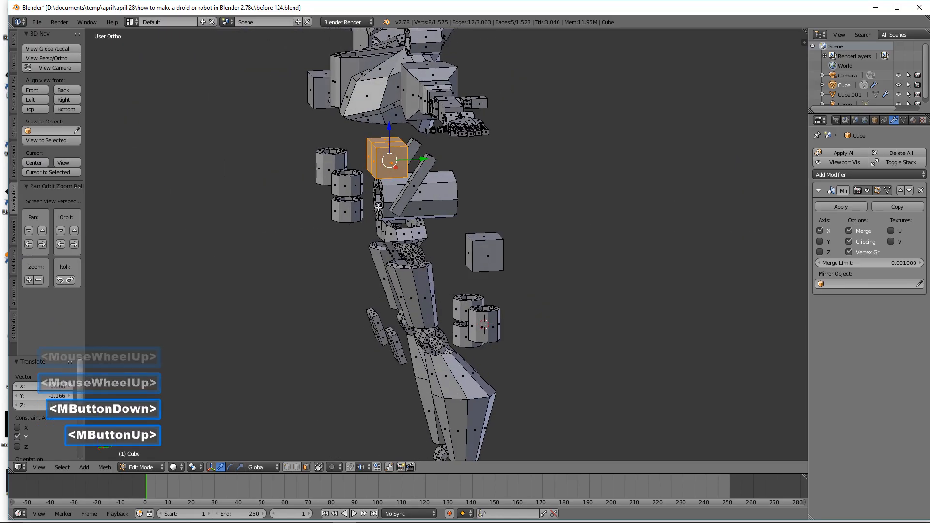
# Step: Stretch the box above the waist cylinder to about double its length along Y and shift it 0.774 along Y
pyautogui.press('s')
pyautogui.press('y')
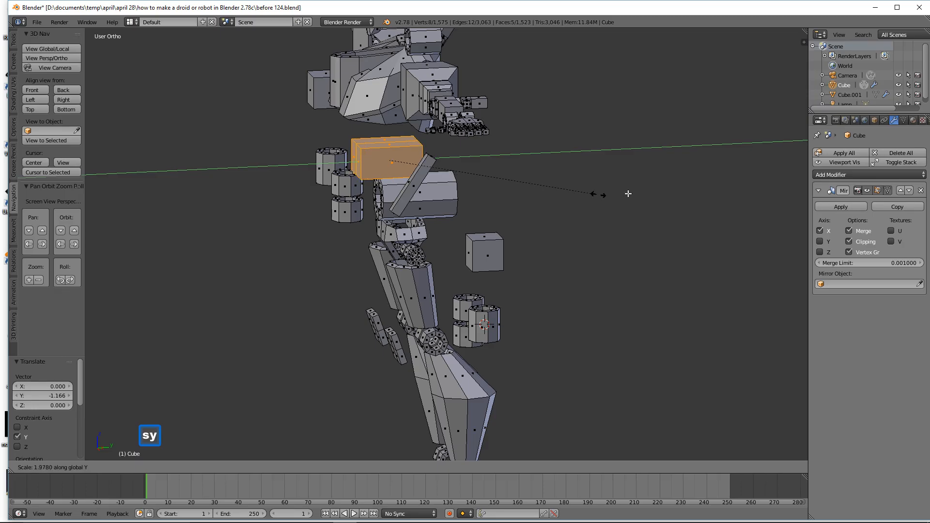
pyautogui.click(642, 196)
pyautogui.moveTo(417, 156); pyautogui.dragTo(433, 156)
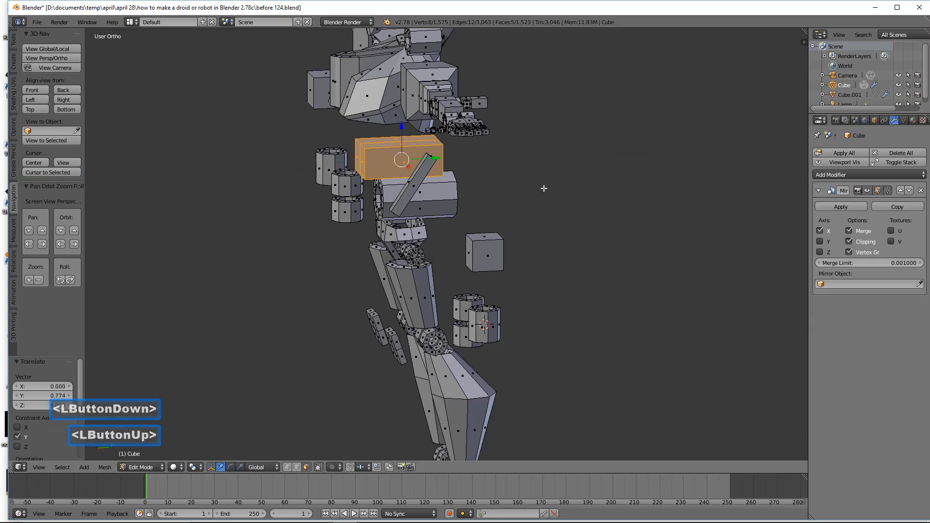
# Step: Save the file as before 125.blend and deselect the box
pyautogui.click(573, 150)
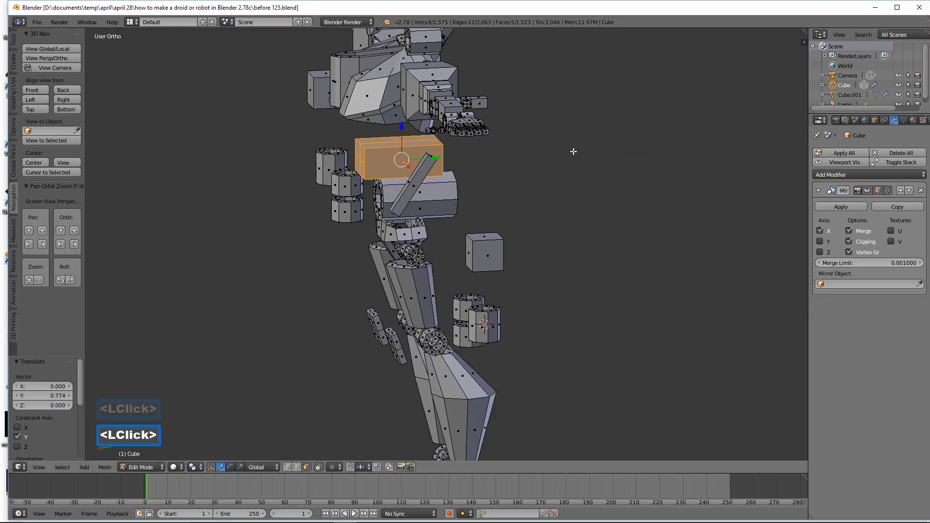
pyautogui.press('a')
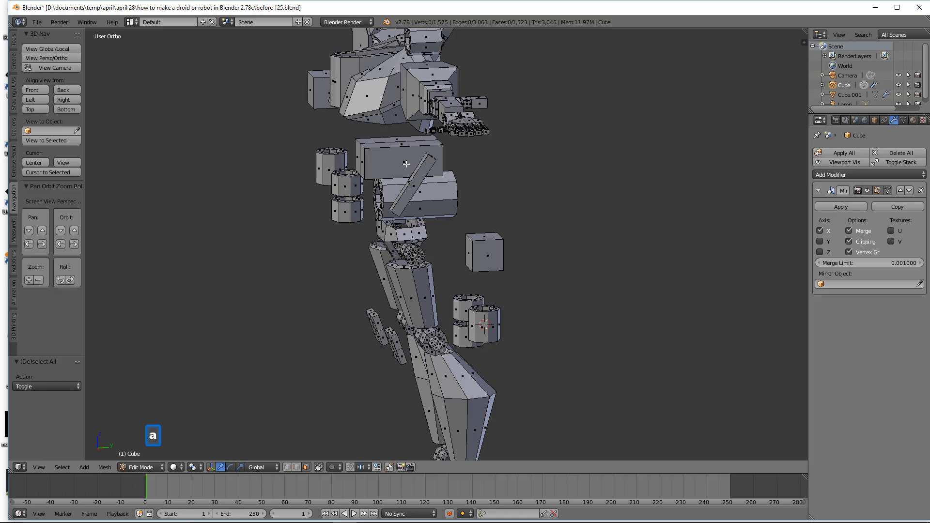
# Step: Add one loop cut across the box above the waist cylinder, slid to an edge-slide factor of about -0.21
pyautogui.press('ctrl')
pyautogui.hotkey('ctrl', 'r')
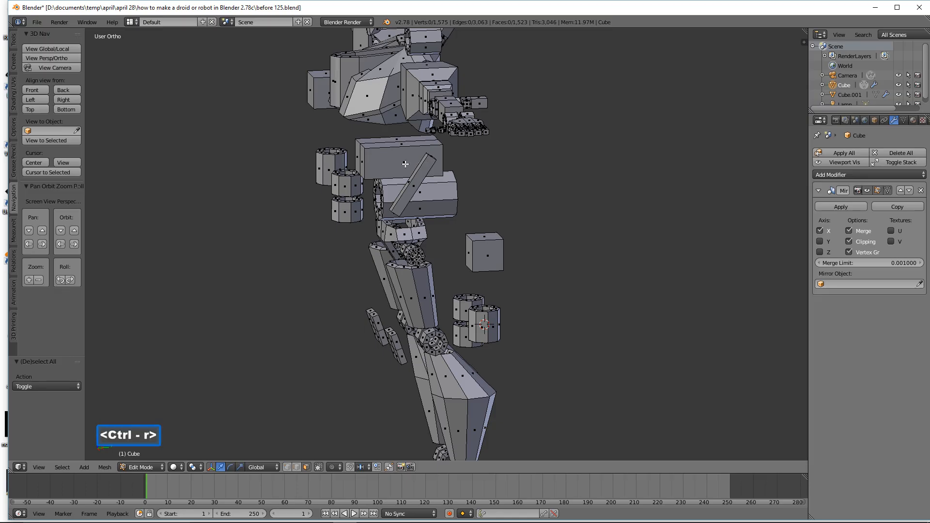
pyautogui.click(402, 151)
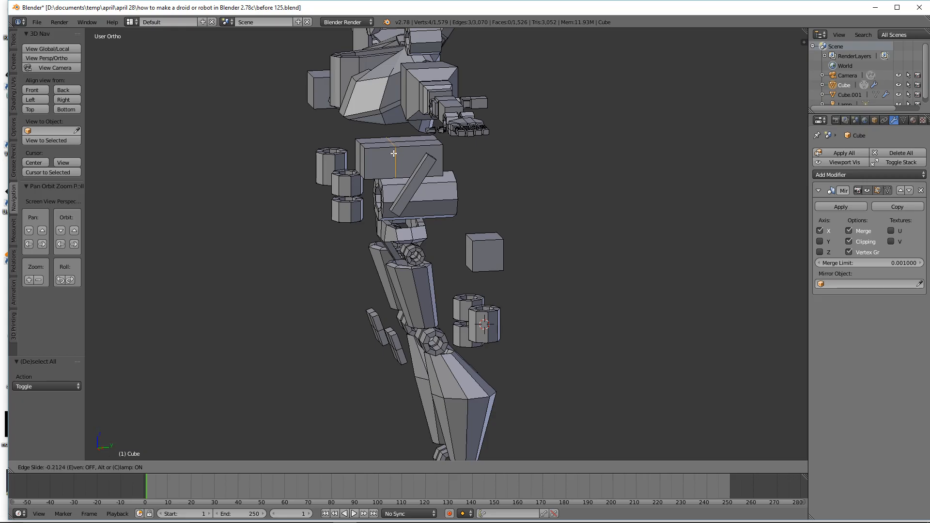
pyautogui.click(393, 153)
# Step: Scale the front end face of the box above the waist cylinder to 0.603 and deselect it
pyautogui.moveTo(393, 153); pyautogui.dragTo(325, 410, button='middle')
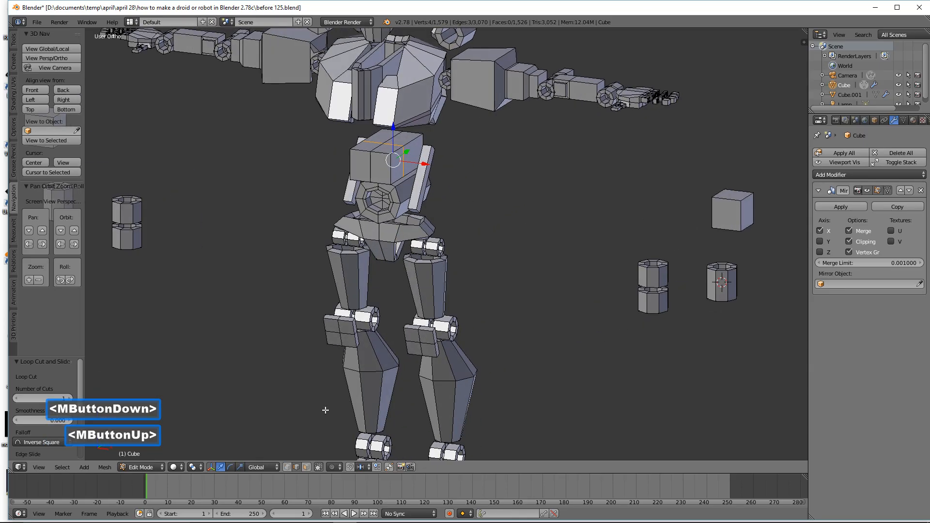
pyautogui.click(306, 467)
pyautogui.click(360, 166)
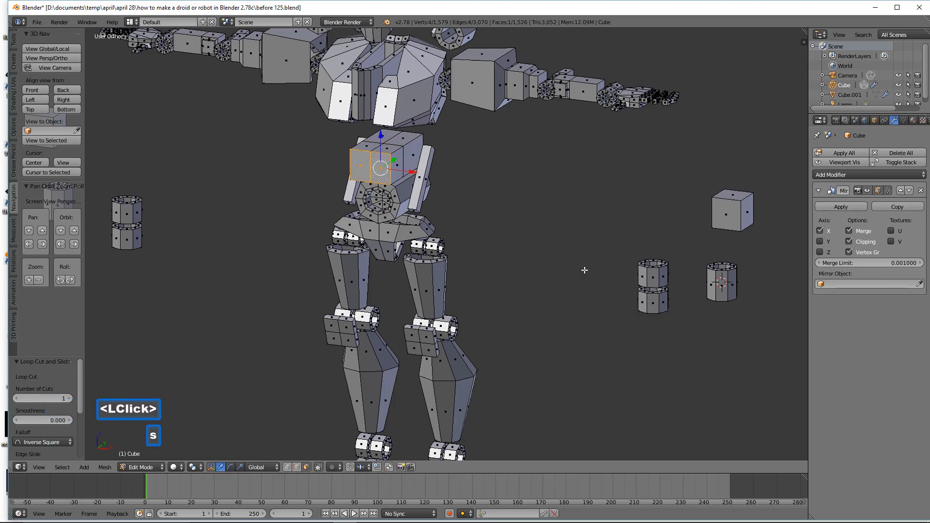
pyautogui.press('s')
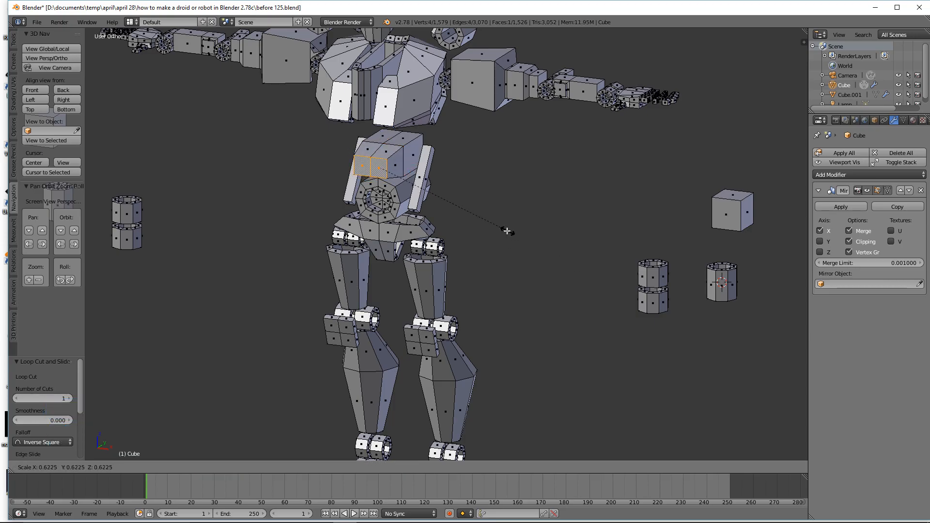
pyautogui.click(505, 230)
pyautogui.moveTo(490, 235); pyautogui.dragTo(505, 223, button='middle')
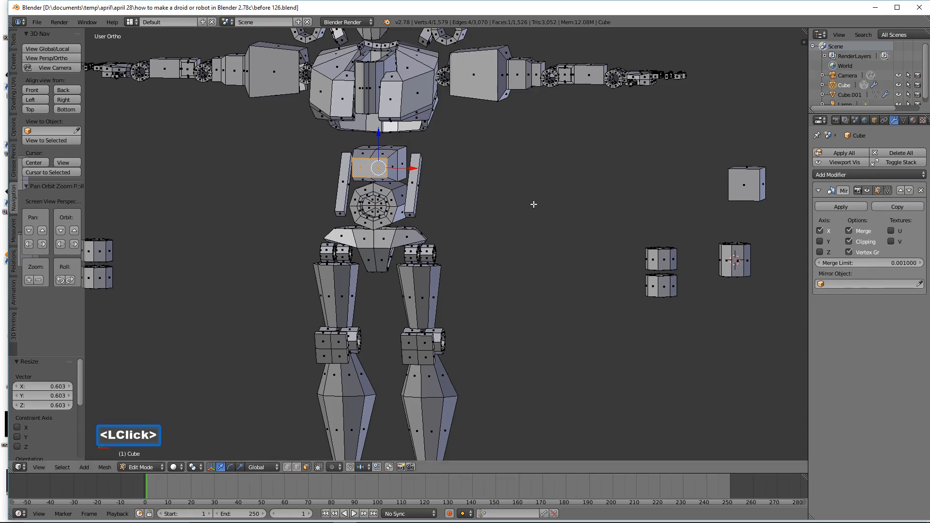
pyautogui.press('a')
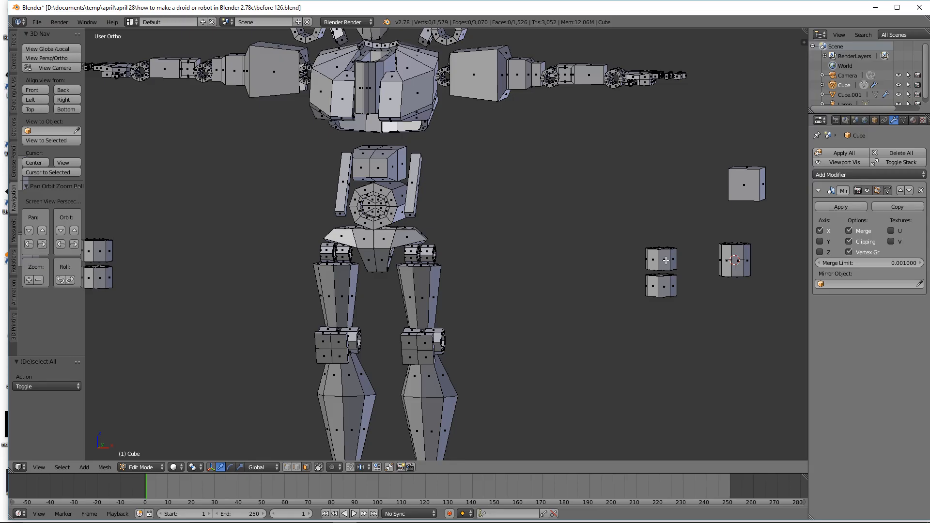
# Step: Duplicate the spare pair of stacked cylinders beside the robot and move the copy -10.079 along X
pyautogui.press('l')
pyautogui.press('l')
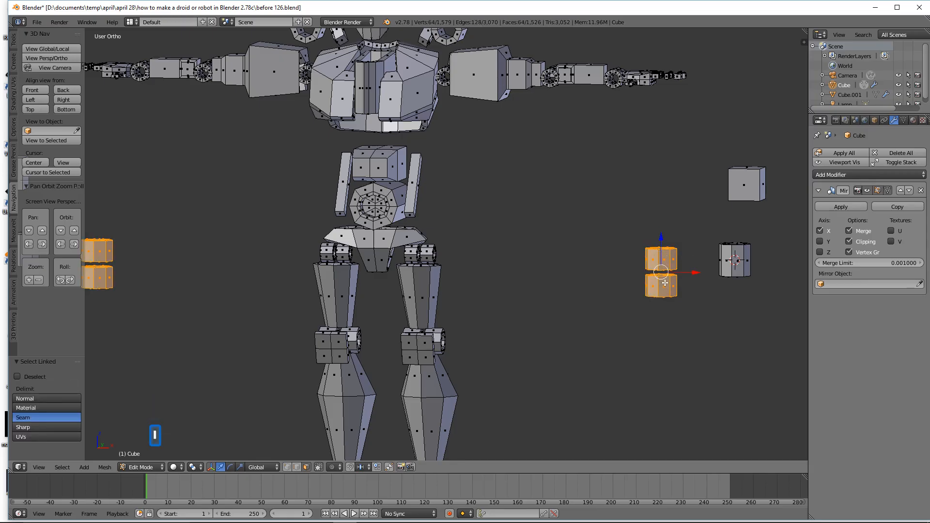
pyautogui.hotkey('shift', 'd')
pyautogui.rightClick(665, 283)
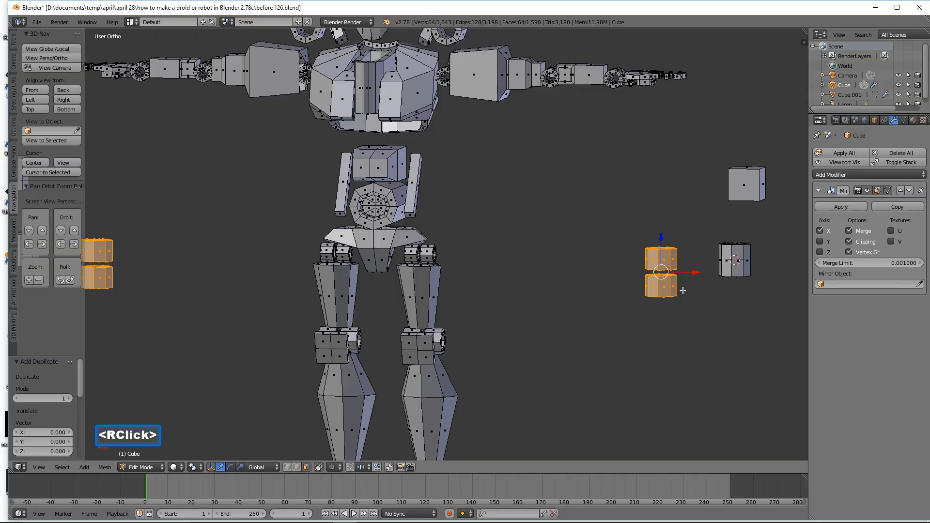
pyautogui.moveTo(694, 271); pyautogui.dragTo(511, 254)
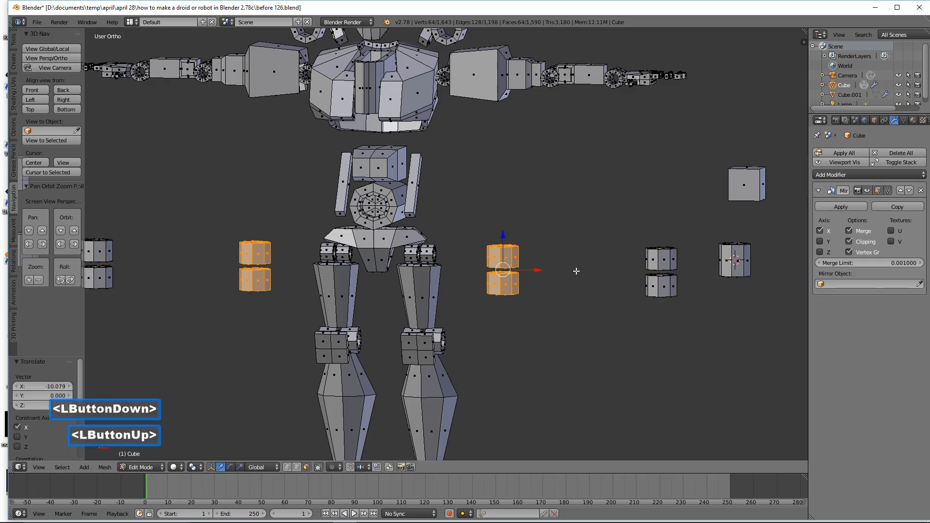
# Step: Rotate the copied cylinder pair 90° around the global Y axis
pyautogui.press('r')
pyautogui.press('y')
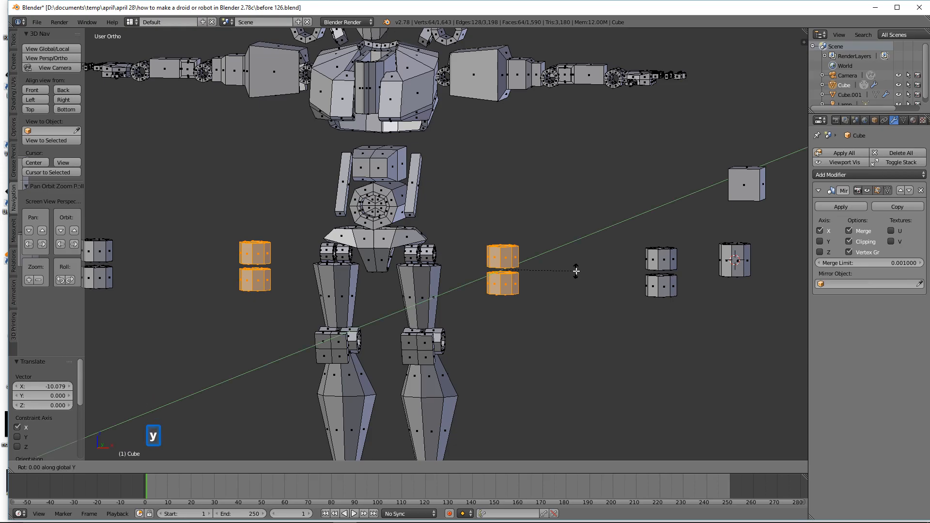
pyautogui.write('90')
pyautogui.click(576, 271)
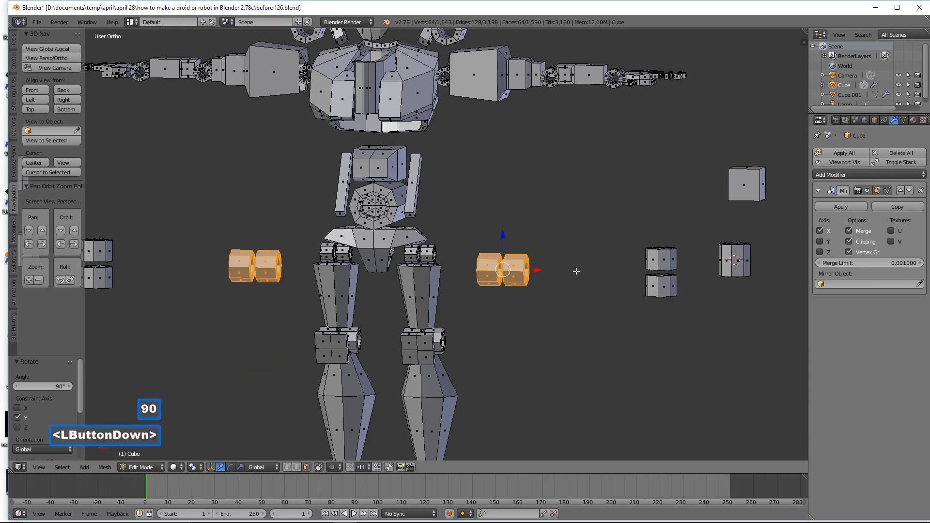
# Step: Raise the rotated cylinder pair to the waist, move it inward along X, and scale it down
pyautogui.moveTo(503, 244); pyautogui.dragTo(474, 201)
pyautogui.moveTo(474, 200); pyautogui.dragTo(477, 207, button='middle')
pyautogui.press('s')
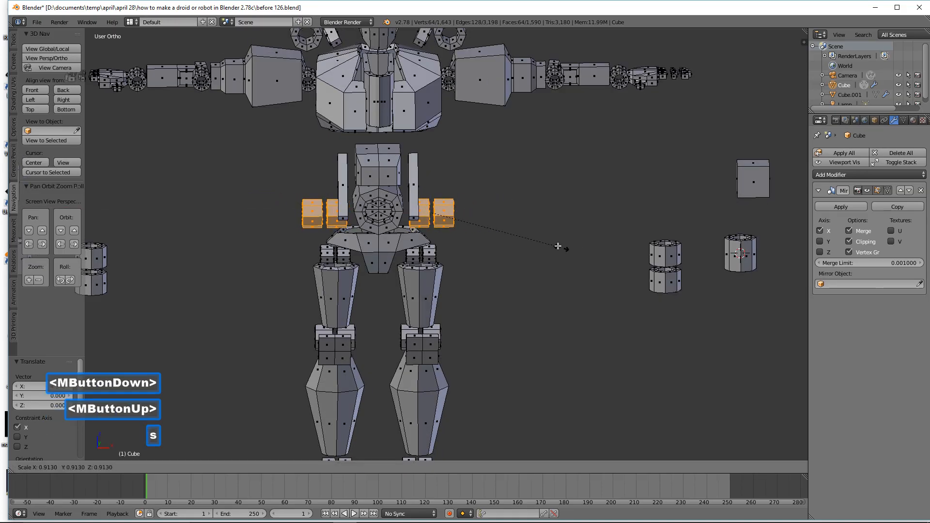
pyautogui.click(475, 213)
# Step: Position the small cylinder pair at the lower end of the slanted bar beside the waist and deselect it
pyautogui.moveTo(469, 212); pyautogui.dragTo(449, 213)
pyautogui.moveTo(449, 213)
pyautogui.mouseDown(button='middle')
pyautogui.moveTo(431, 209)
pyautogui.moveTo(439, 213)
pyautogui.mouseUp(button='middle')
pyautogui.moveTo(440, 213); pyautogui.dragTo(426, 211)
pyautogui.moveTo(427, 211); pyautogui.dragTo(439, 220, button='middle')
pyautogui.moveTo(436, 219); pyautogui.dragTo(429, 219)
pyautogui.moveTo(430, 219); pyautogui.dragTo(416, 211, button='middle')
pyautogui.moveTo(417, 211); pyautogui.dragTo(415, 216)
pyautogui.moveTo(370, 222); pyautogui.dragTo(447, 233, button='middle')
pyautogui.press('a')
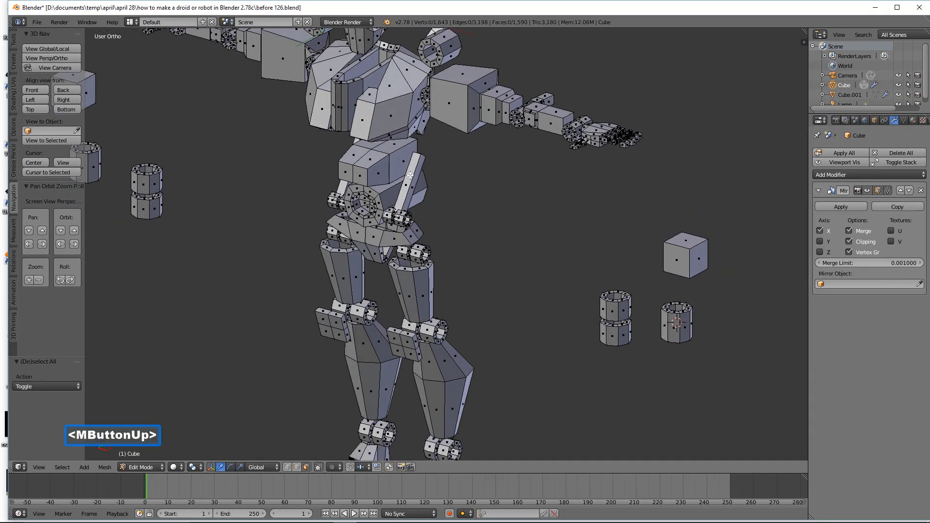
# Step: Rotate the slanted bar beside the waist by about 5.09° around the global X axis
pyautogui.press('l')
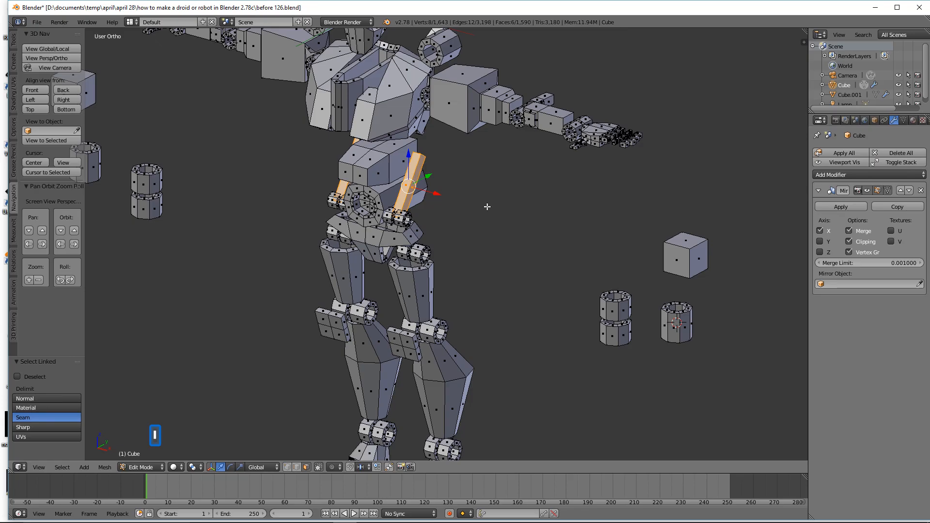
pyautogui.press('r')
pyautogui.press('x')
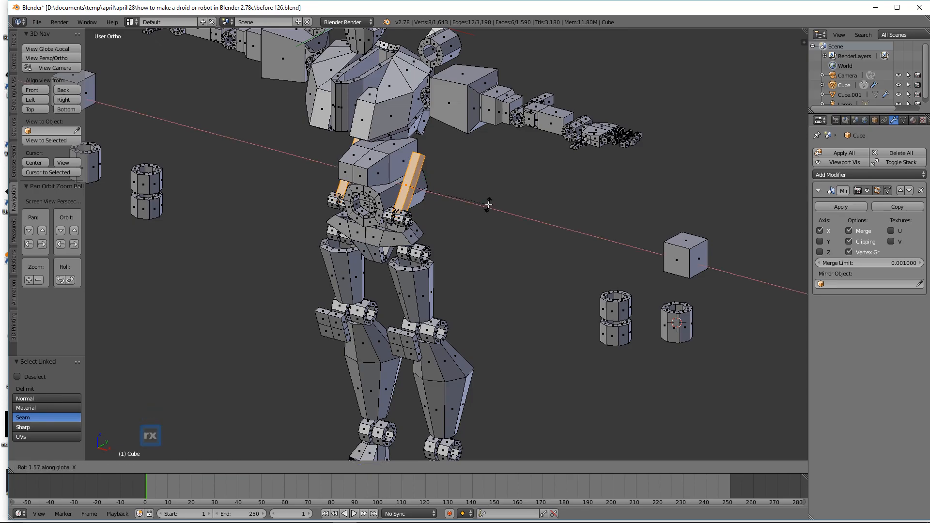
pyautogui.click(493, 200)
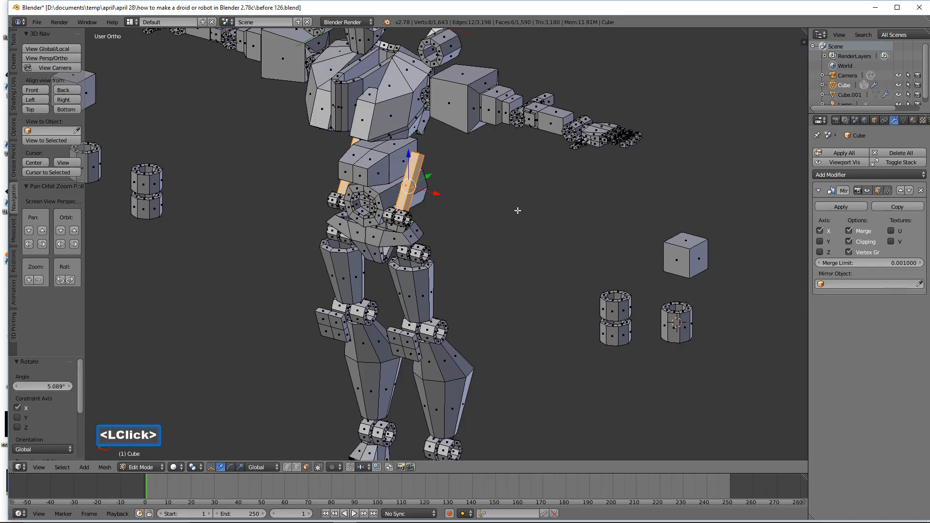
pyautogui.press('a')
# Step: Duplicate the spare cube beside the robot and move the copy -17.684 along X toward the waist
pyautogui.moveTo(490, 222); pyautogui.dragTo(521, 201, button='middle')
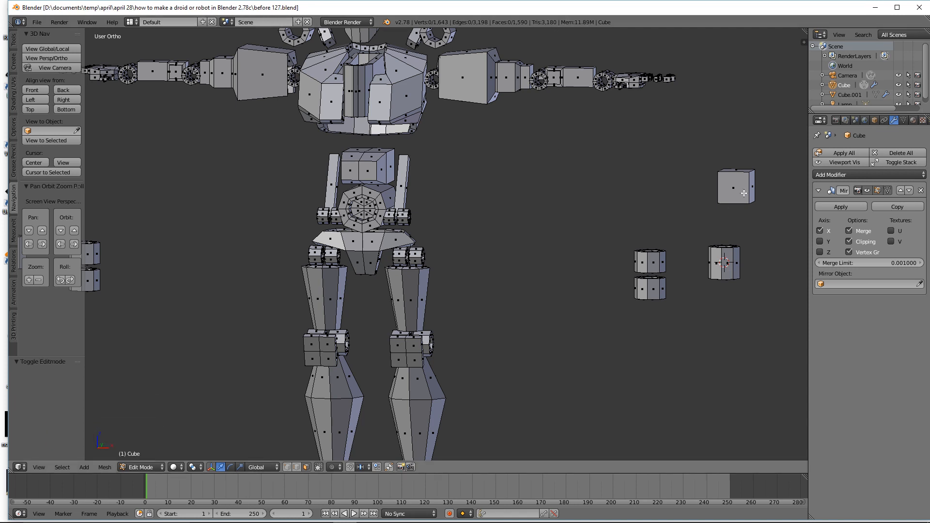
pyautogui.press('l')
pyautogui.hotkey('shift', 'd')
pyautogui.rightClick(744, 192)
pyautogui.moveTo(768, 188); pyautogui.dragTo(489, 174)
pyautogui.moveTo(490, 174); pyautogui.dragTo(540, 219, button='middle')
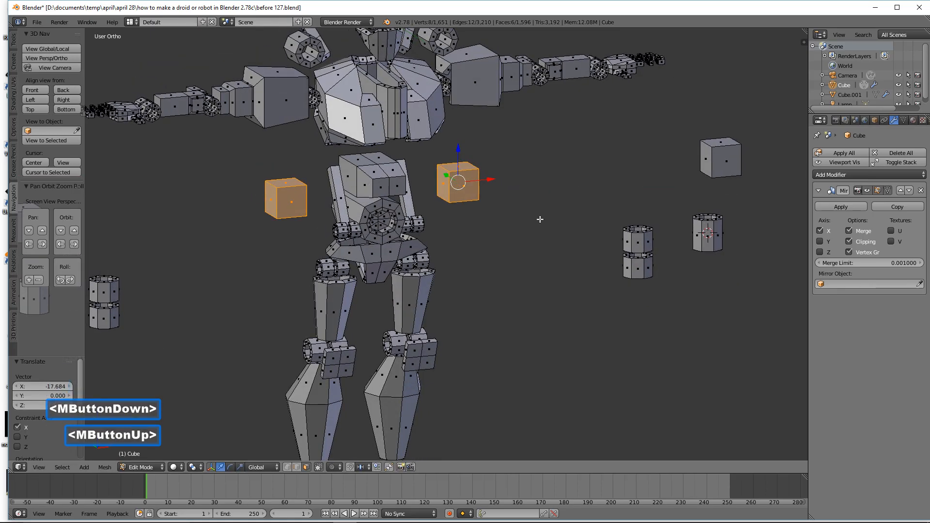
# Step: Delete the face of the copied cube that faces the model's midline
pyautogui.press('a')
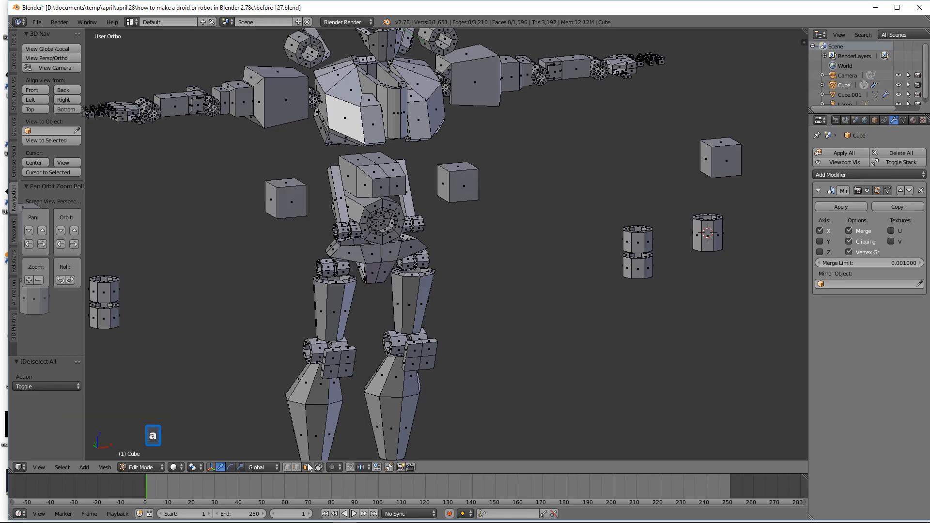
pyautogui.click(447, 194)
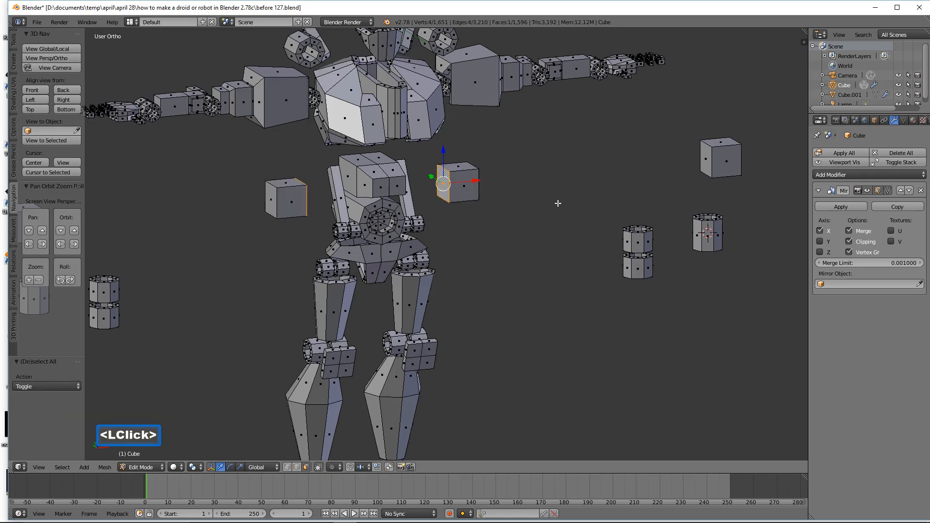
pyautogui.press('x')
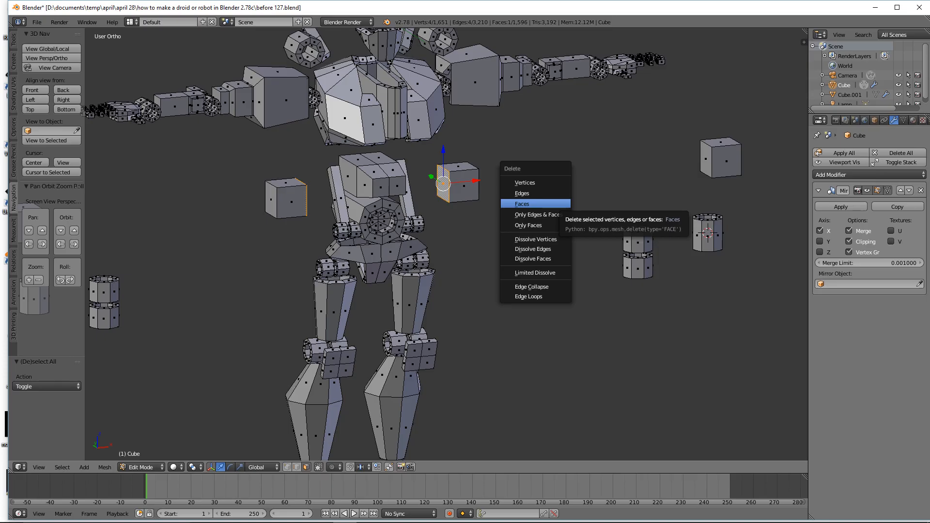
pyautogui.click(558, 204)
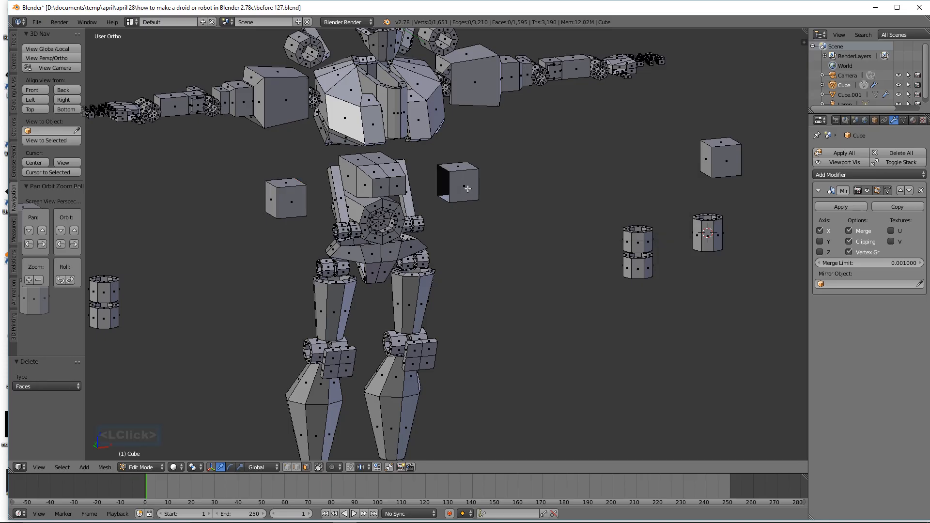
# Step: Move the open cube to the rear of the box above the waist cylinder
pyautogui.press('l')
pyautogui.moveTo(466, 190); pyautogui.dragTo(405, 199, button='middle')
pyautogui.moveTo(478, 173)
pyautogui.mouseDown()
pyautogui.moveTo(509, 170)
pyautogui.moveTo(470, 163)
pyautogui.mouseUp()
pyautogui.moveTo(470, 163); pyautogui.dragTo(414, 167, button='middle')
pyautogui.moveTo(414, 167); pyautogui.dragTo(488, 160)
pyautogui.moveTo(488, 160); pyautogui.dragTo(556, 212, button='middle')
# Step: Scale down the open cube, raise it behind the box, and shift it -0.157 along X at the midline
pyautogui.press('s')
pyautogui.click(528, 193)
pyautogui.moveTo(528, 193); pyautogui.dragTo(520, 173, button='middle')
pyautogui.moveTo(468, 118); pyautogui.dragTo(470, 111)
pyautogui.moveTo(528, 147); pyautogui.dragTo(444, 141, button='middle')
pyautogui.moveTo(443, 140); pyautogui.dragTo(441, 141)
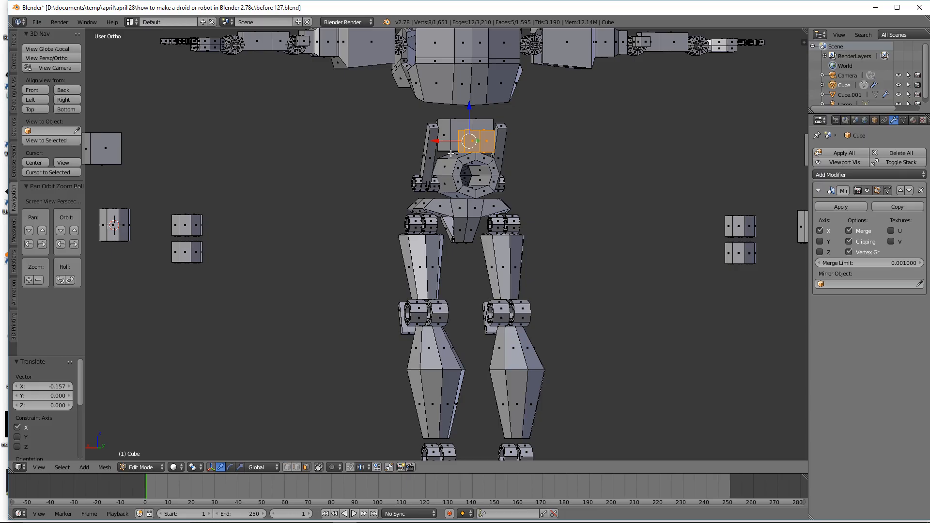
pyautogui.moveTo(567, 279); pyautogui.dragTo(649, 292, button='middle')
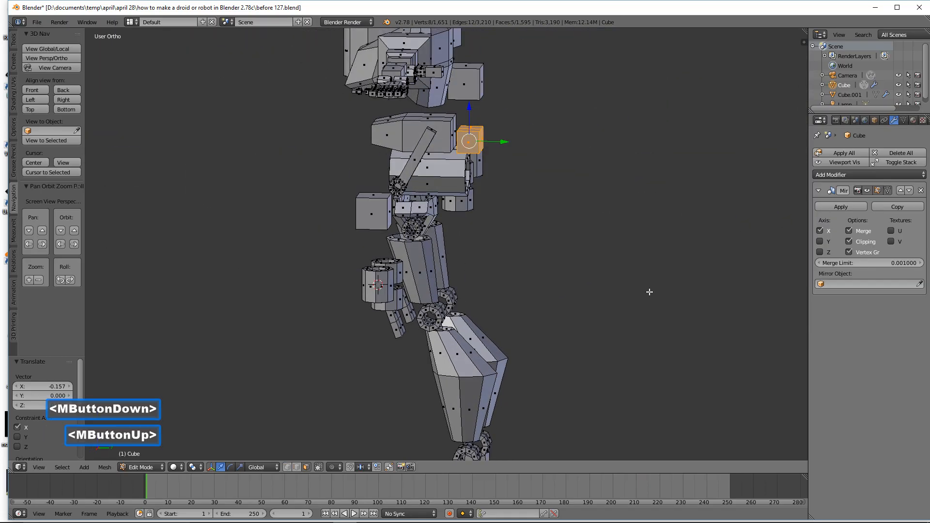
pyautogui.moveTo(486, 266); pyautogui.dragTo(547, 260, button='middle')
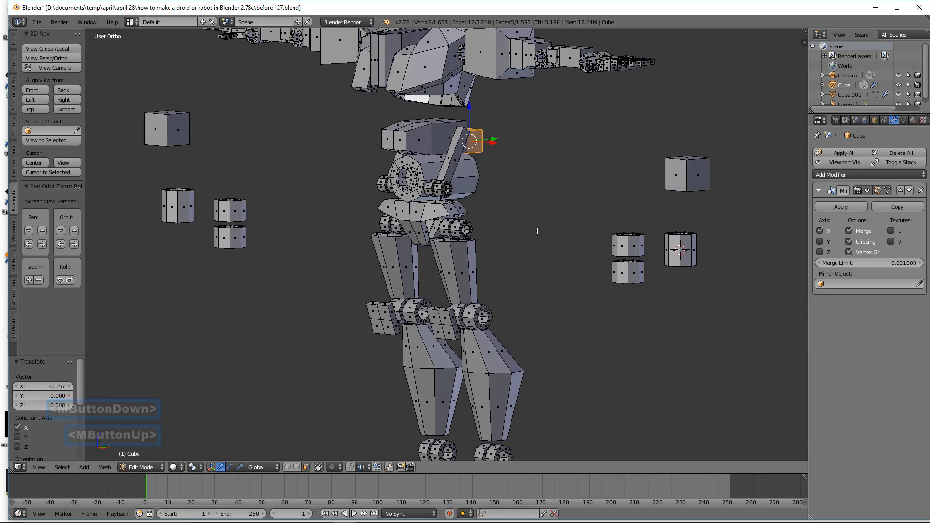
pyautogui.press('a')
# Step: Duplicate in place both small cylinders at the lower end of the slanted side bar
pyautogui.moveTo(536, 228); pyautogui.dragTo(562, 248, button='middle')
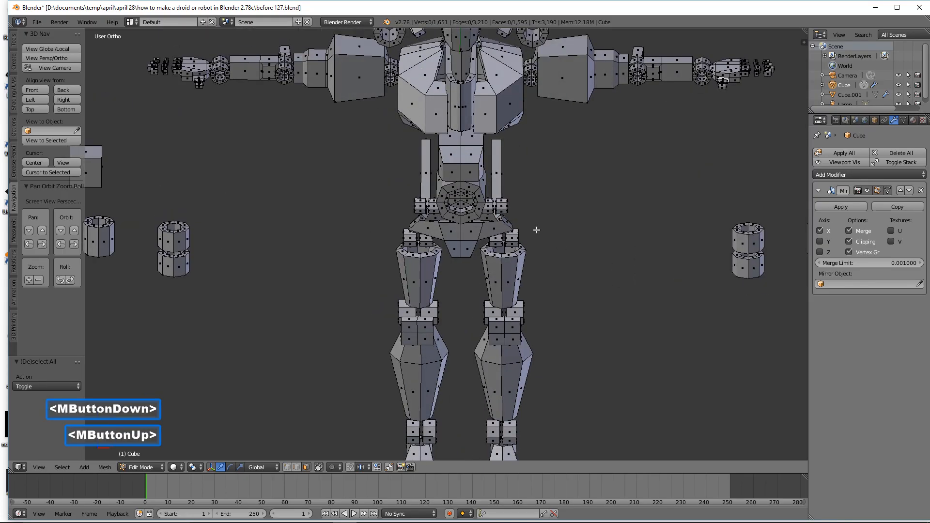
pyautogui.press('l')
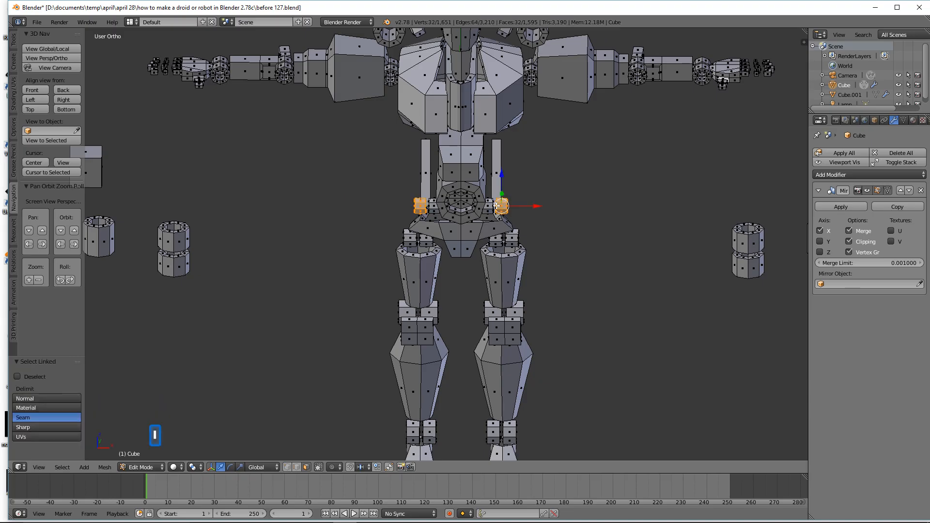
pyautogui.press('l')
pyautogui.moveTo(536, 199); pyautogui.dragTo(520, 194, button='middle')
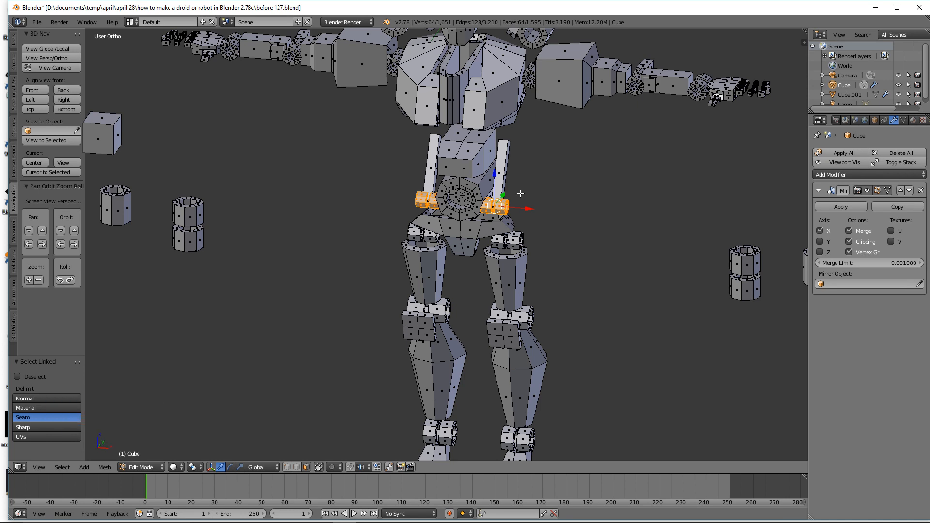
pyautogui.hotkey('shift', 'd')
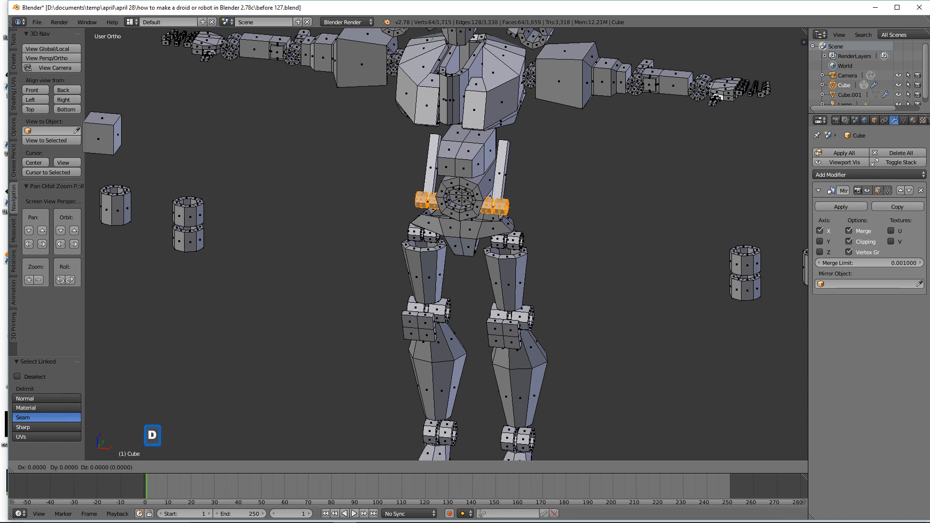
pyautogui.rightClick(501, 184)
# Step: Move the copied cylinder pair to the upper end of the side bar, finishing with a 0.201 shift along Y
pyautogui.moveTo(497, 178); pyautogui.dragTo(527, 155)
pyautogui.moveTo(527, 155); pyautogui.dragTo(504, 160, button='middle')
pyautogui.moveTo(523, 153); pyautogui.dragTo(517, 123)
pyautogui.moveTo(517, 124); pyautogui.dragTo(520, 143, button='middle')
pyautogui.moveTo(537, 139); pyautogui.dragTo(540, 141)
pyautogui.moveTo(540, 141); pyautogui.dragTo(555, 174, button='middle')
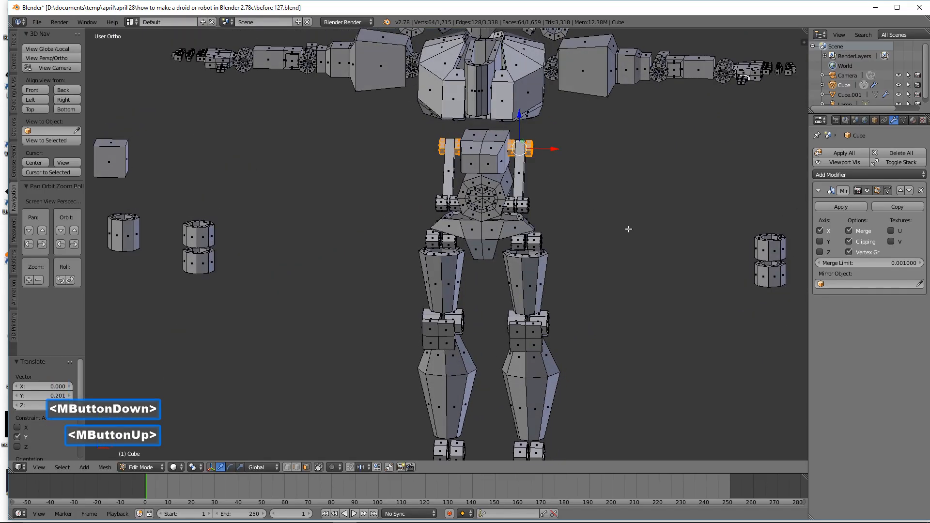
pyautogui.press('a')
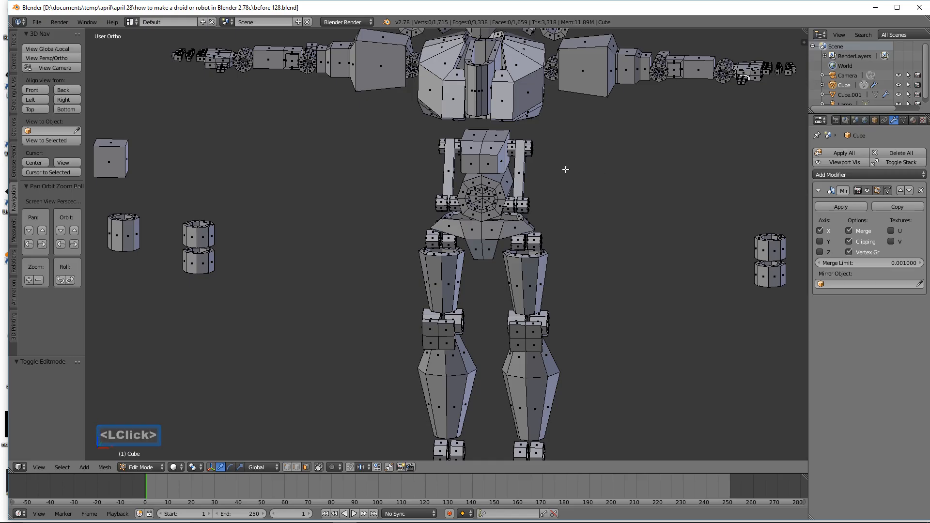
# Step: Add two evenly spaced loop cuts across the slanted side bar beside the waist
pyautogui.press('ctrl')
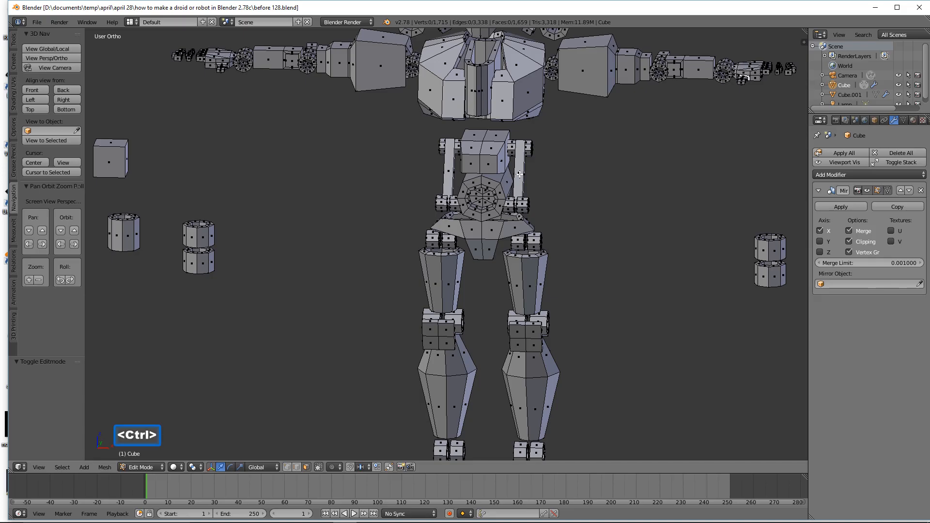
pyautogui.hotkey('ctrl', 'r')
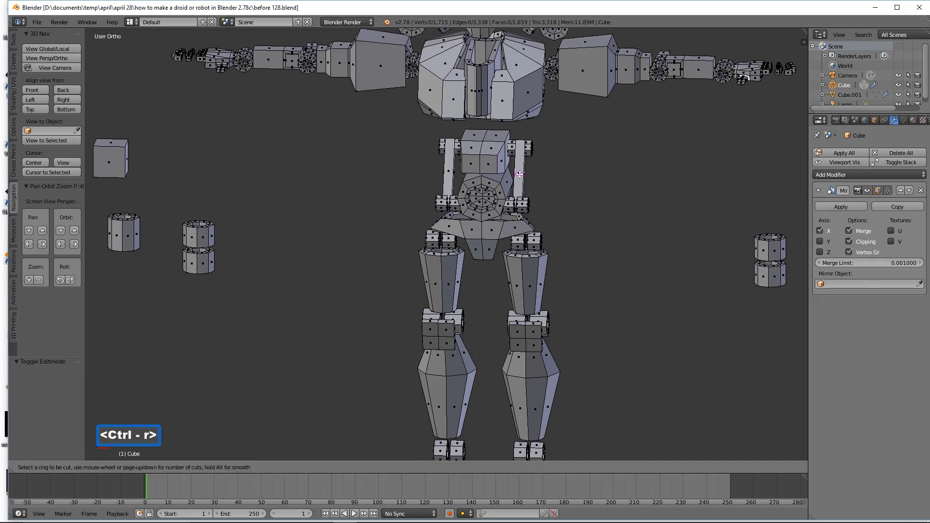
pyautogui.scroll(1, 520, 174)
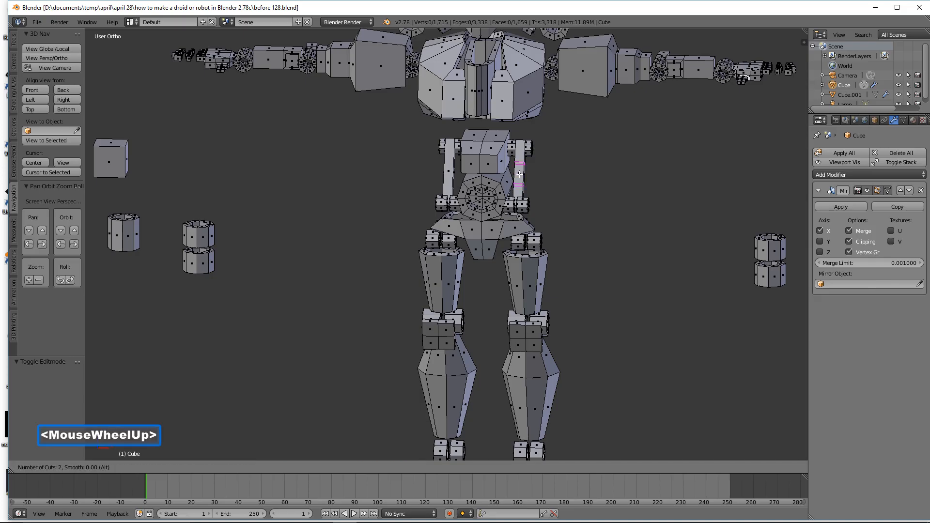
pyautogui.click(519, 174)
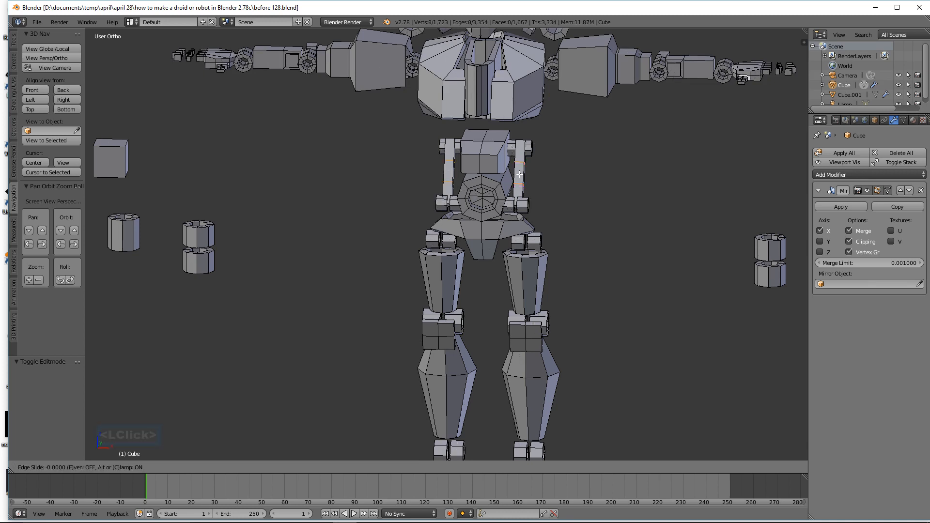
pyautogui.click(520, 174)
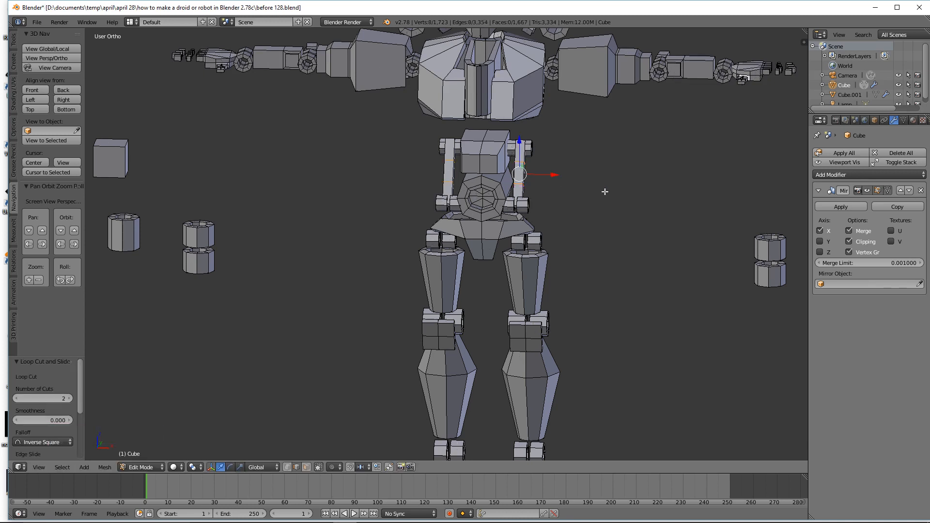
# Step: Select the ring of faces in the middle of the side bar and extrude it in place
pyautogui.press('a')
pyautogui.click(306, 467)
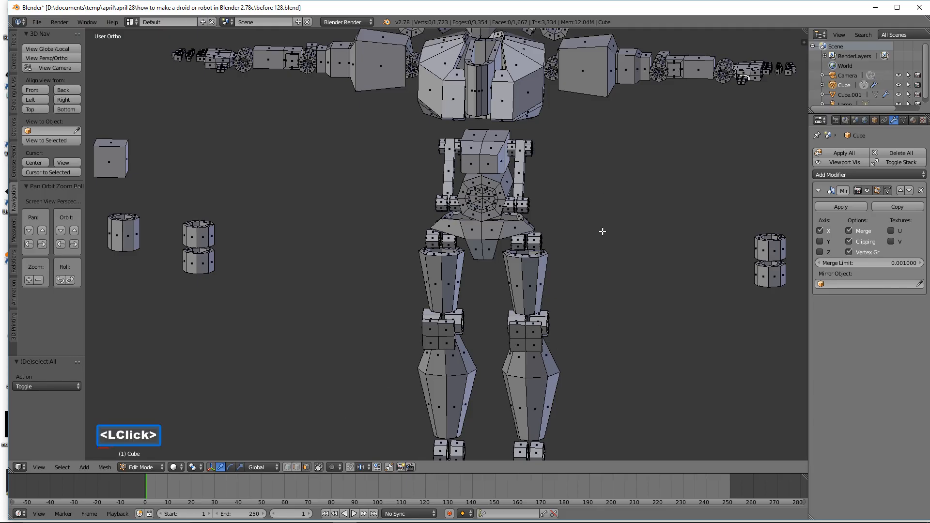
pyautogui.press('alt')
pyautogui.keyDown('alt'); pyautogui.click(521, 176); pyautogui.keyUp('alt')
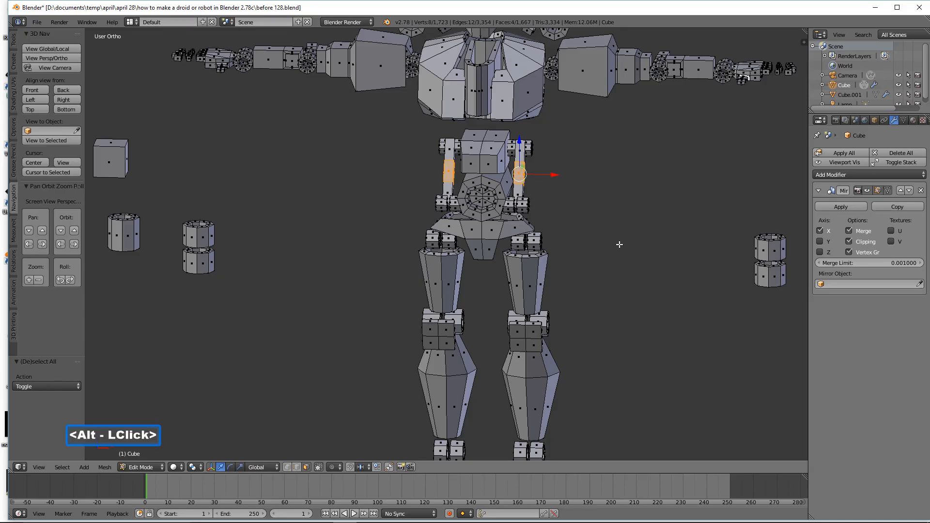
pyautogui.press('e')
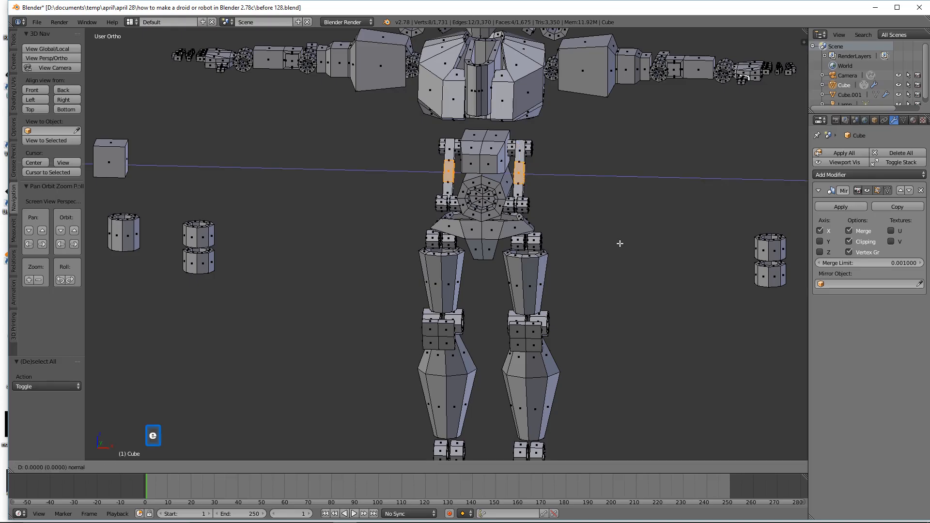
pyautogui.rightClick(620, 244)
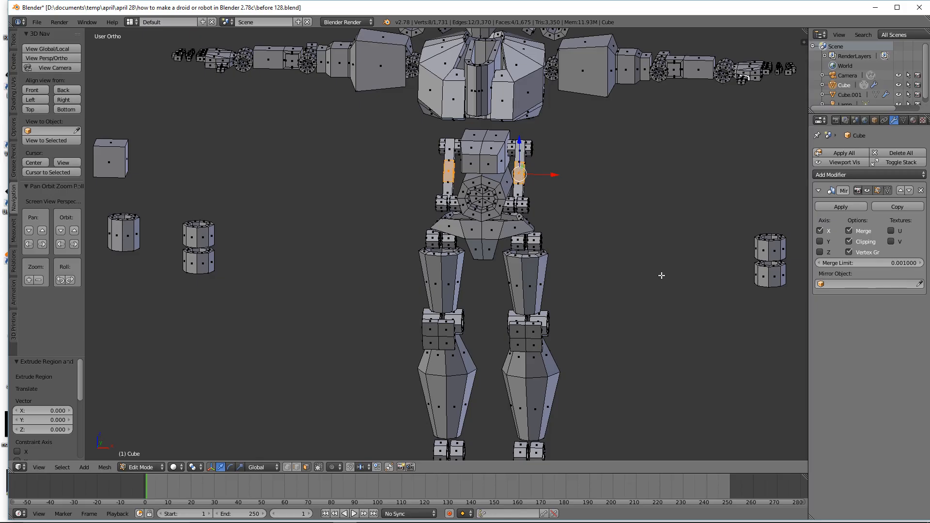
# Step: Scale the side bar's extruded middle ring to 0.688 and save the file as before 129.blend
pyautogui.press('s')
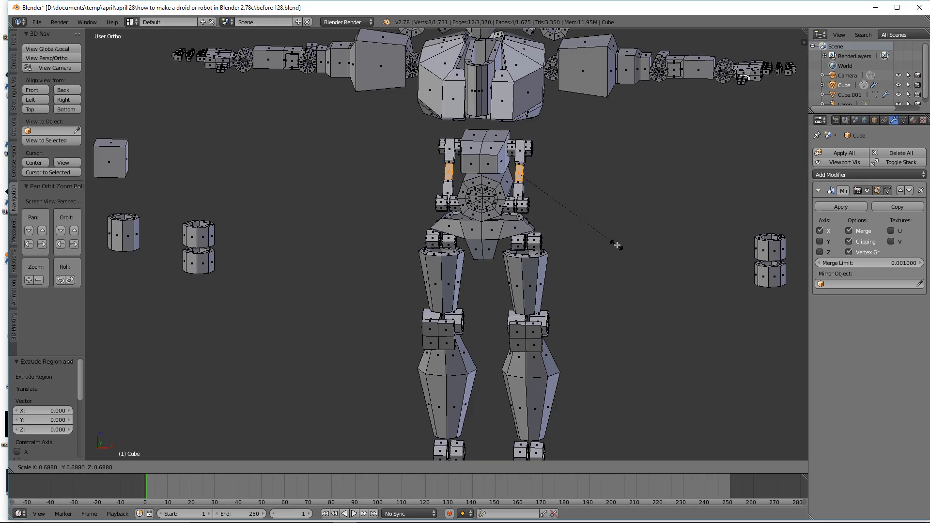
pyautogui.click(617, 245)
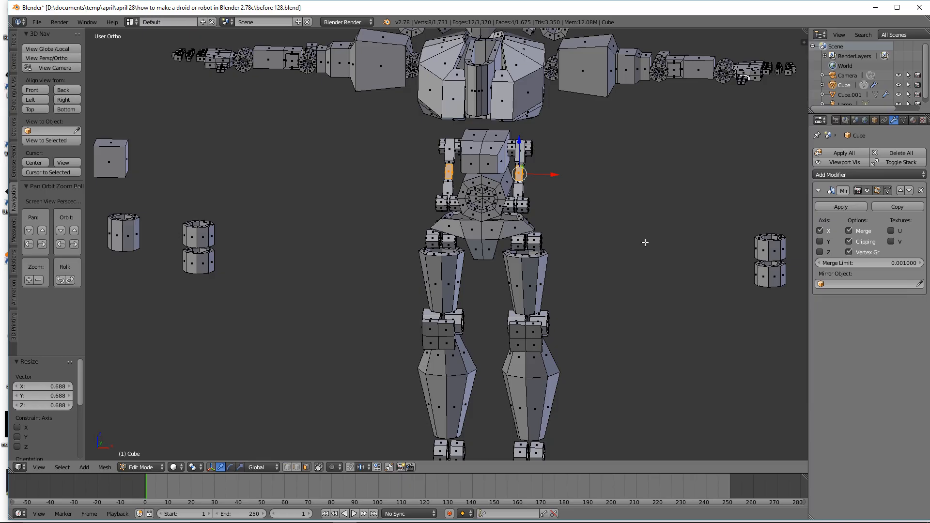
pyautogui.press('a')
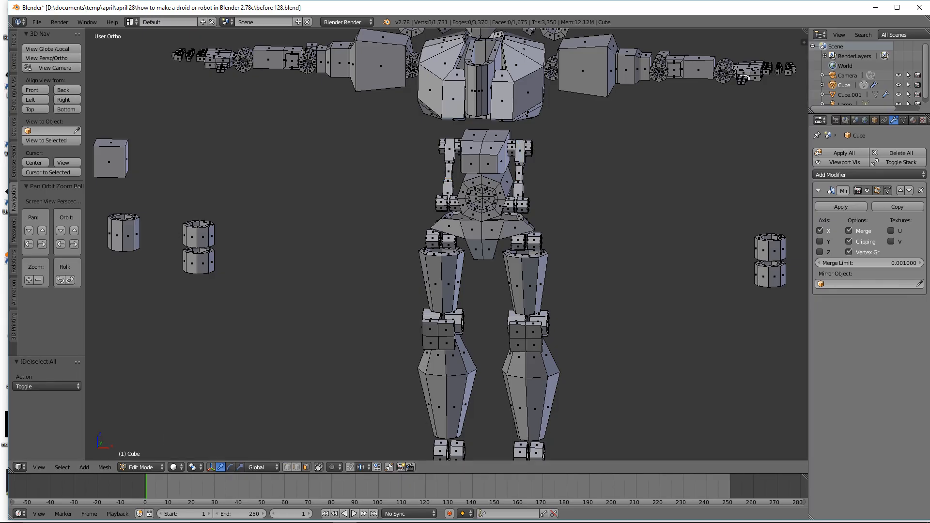
pyautogui.hotkey('ctrl', 'shift', 's')
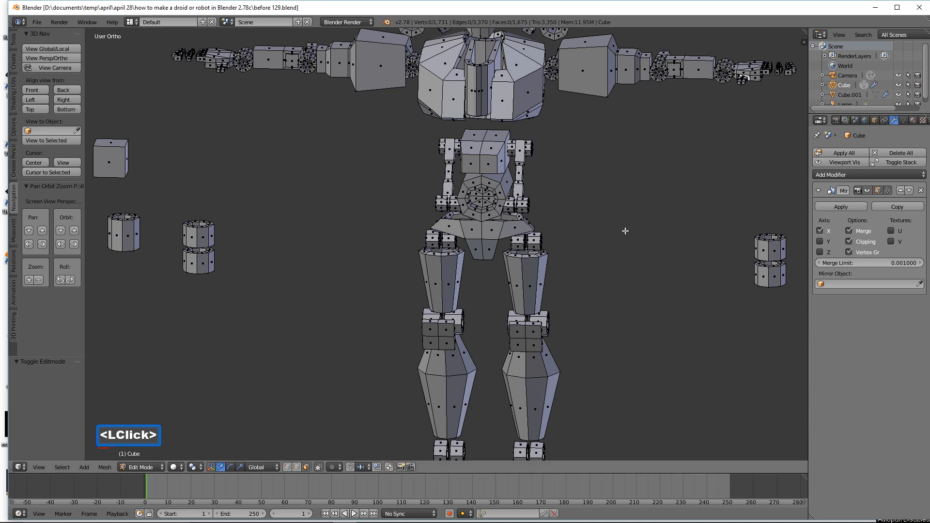
# Step: Scale the whole box above the waist cylinder to 0.709 along Y
pyautogui.moveTo(625, 232); pyautogui.dragTo(553, 218, button='middle')
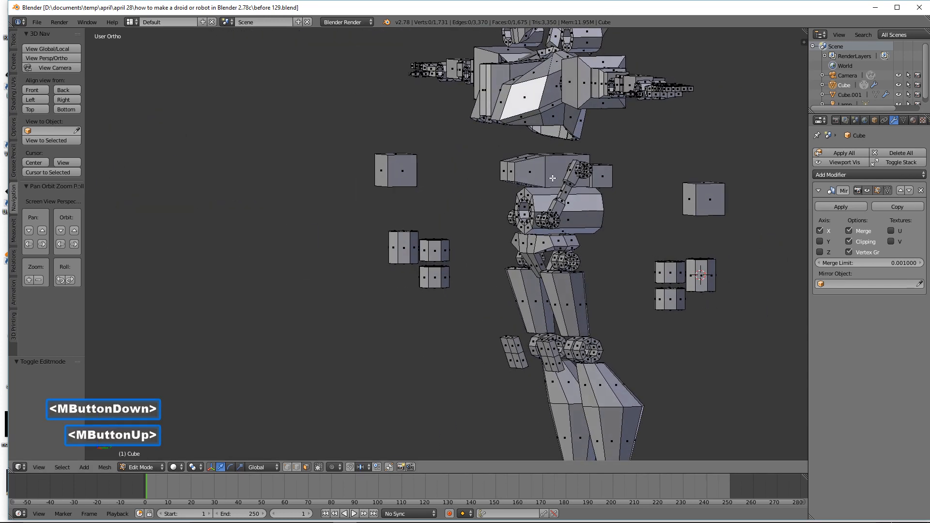
pyautogui.press('l')
pyautogui.press('s')
pyautogui.press('y')
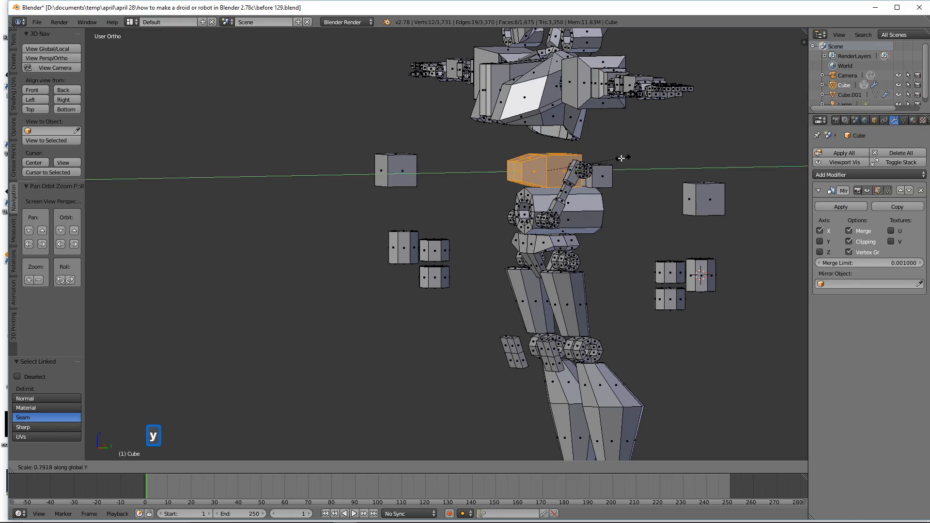
pyautogui.click(609, 159)
# Step: Move the box above the waist cylinder -0.760 along Y and clear the selection
pyautogui.moveTo(609, 160); pyautogui.dragTo(625, 185, button='middle')
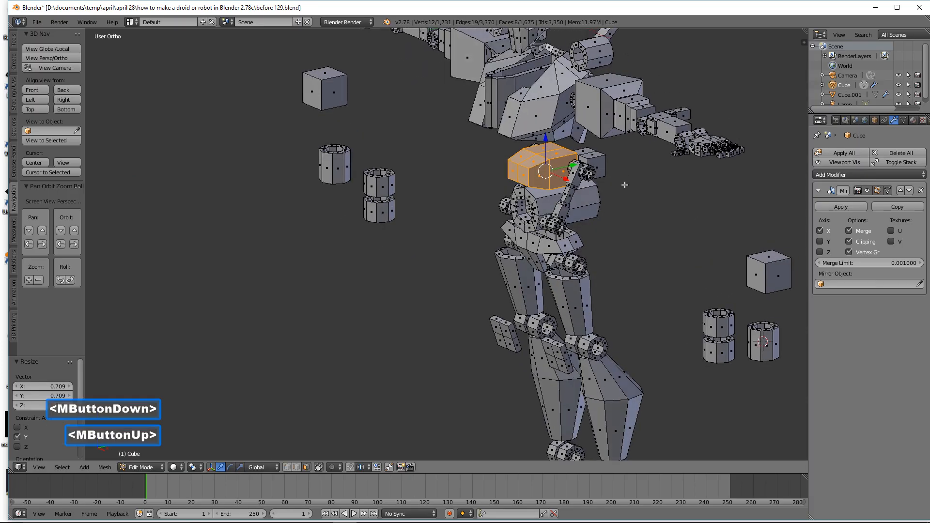
pyautogui.moveTo(573, 165); pyautogui.dragTo(558, 167)
pyautogui.moveTo(630, 189); pyautogui.dragTo(664, 187, button='middle')
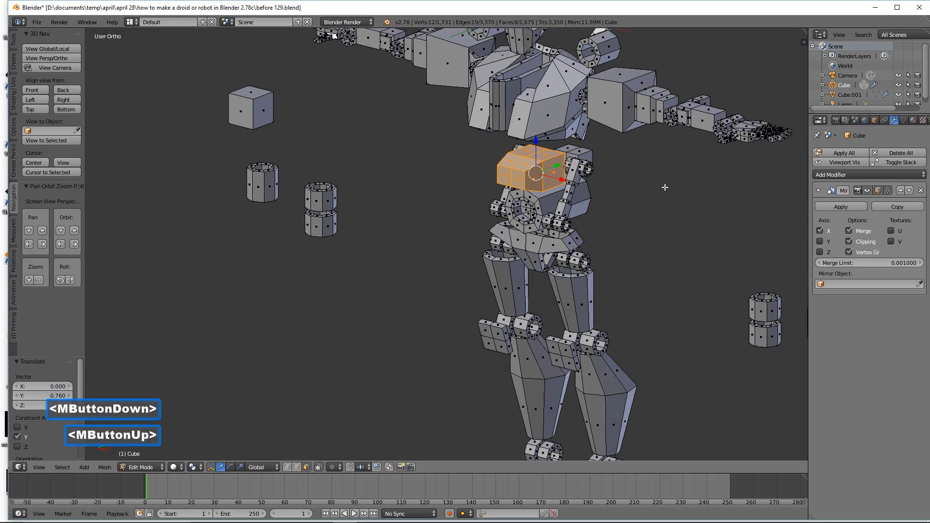
pyautogui.moveTo(657, 226); pyautogui.dragTo(639, 220, button='middle')
pyautogui.press('a')
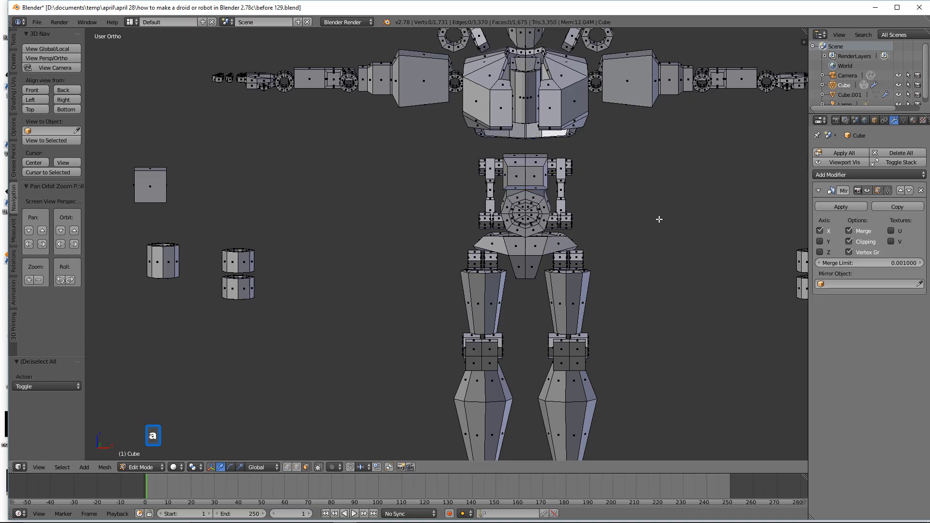
# Step: Duplicate the single spare cylinder, raise the copy to abdomen height, and shift it -11.490 along X
pyautogui.keyDown('shift'); pyautogui.moveTo(693, 236); pyautogui.dragTo(533, 231, button='middle'); pyautogui.keyUp('shift')
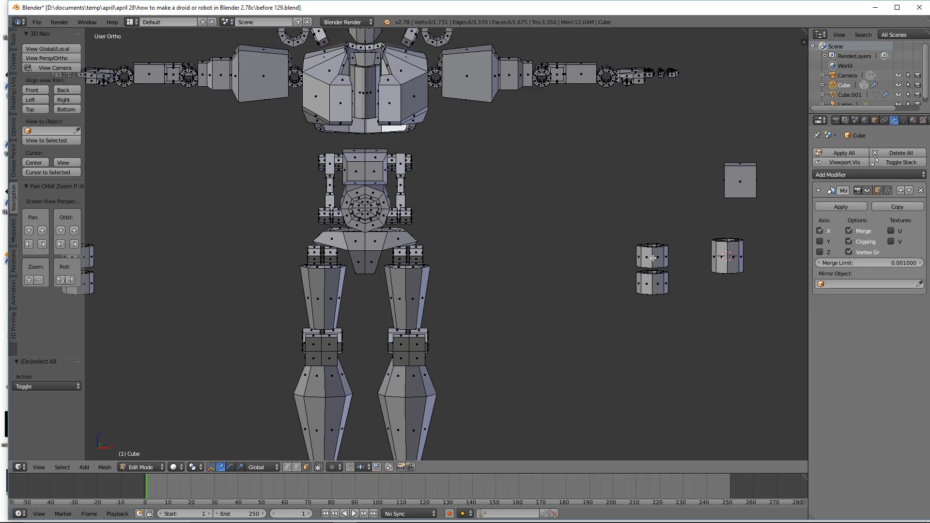
pyautogui.press('l')
pyautogui.hotkey('shift', 'd')
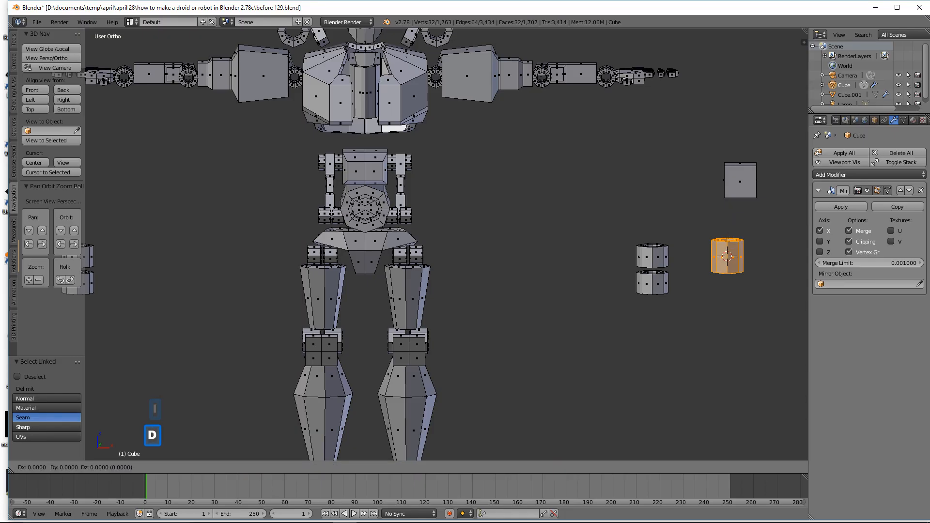
pyautogui.rightClick(733, 237)
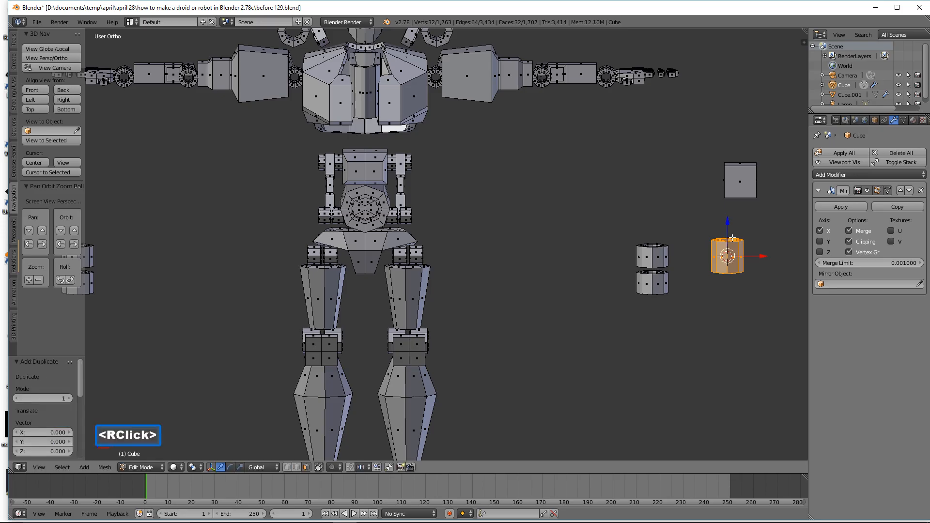
pyautogui.moveTo(730, 230); pyautogui.dragTo(581, 209)
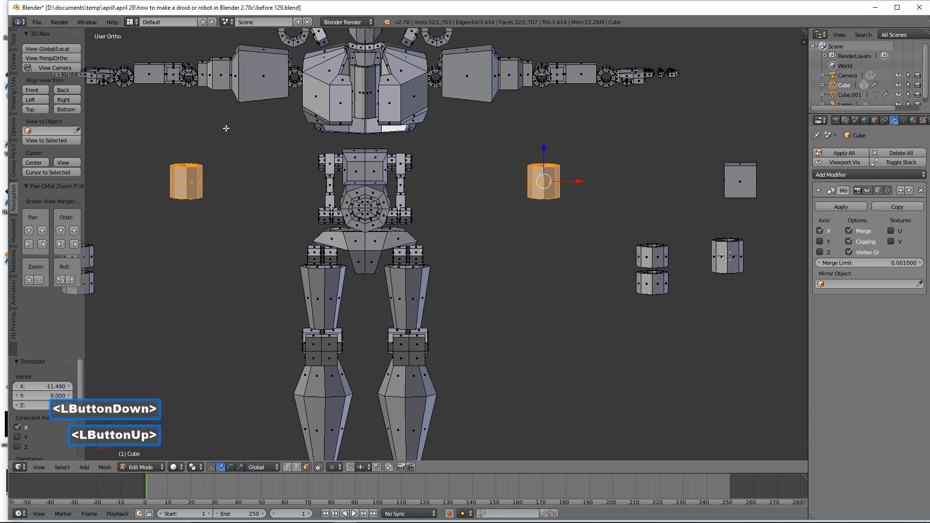
# Step: In the front wireframe view, delete the faces of the copied cylinder's half nearest the robot, and return to solid shading
pyautogui.click(32, 90)
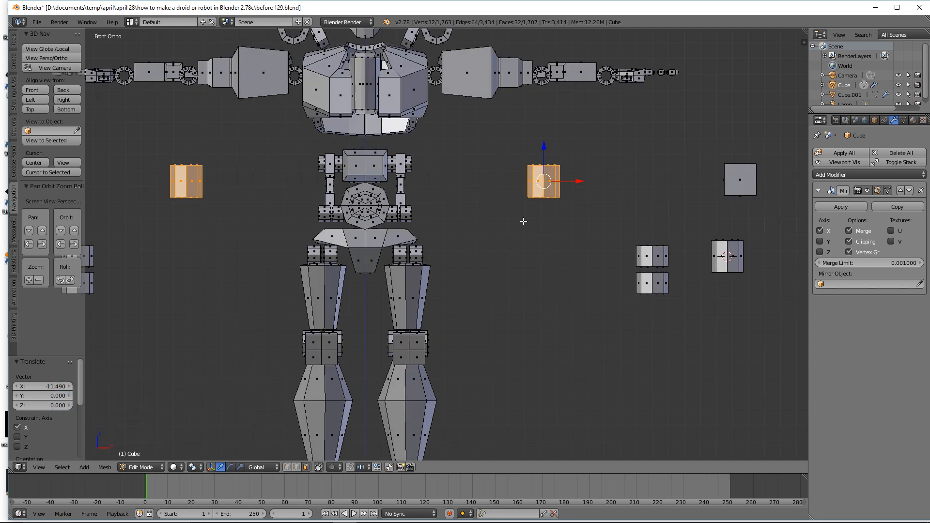
pyautogui.press('a')
pyautogui.press('z')
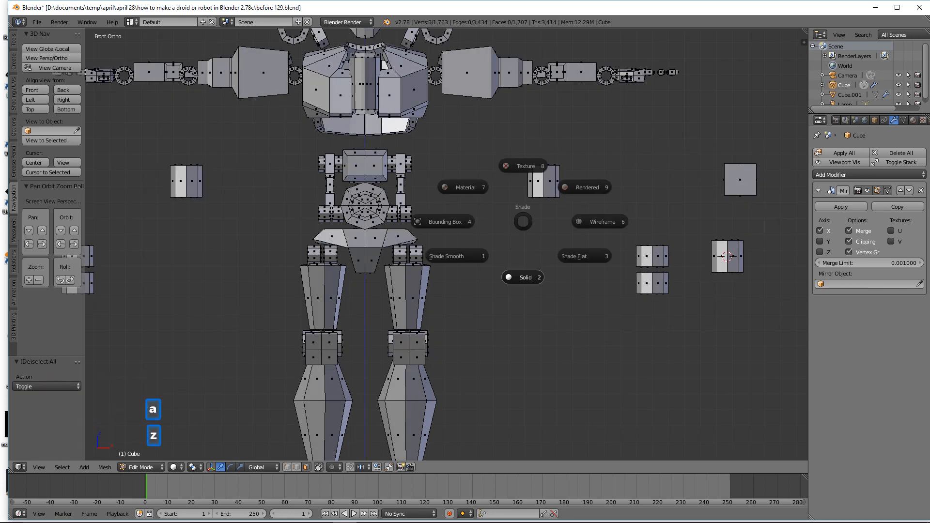
pyautogui.click(573, 216)
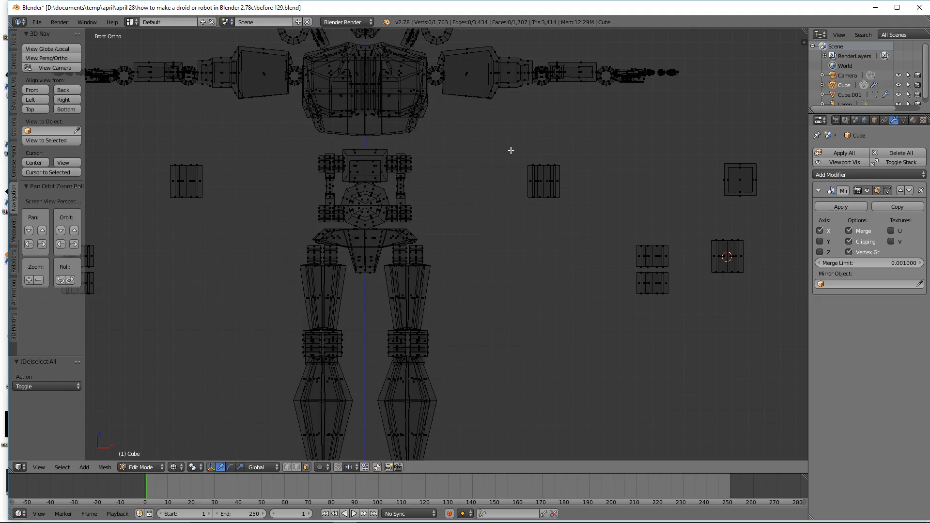
pyautogui.press('b')
pyautogui.moveTo(495, 137); pyautogui.dragTo(546, 216)
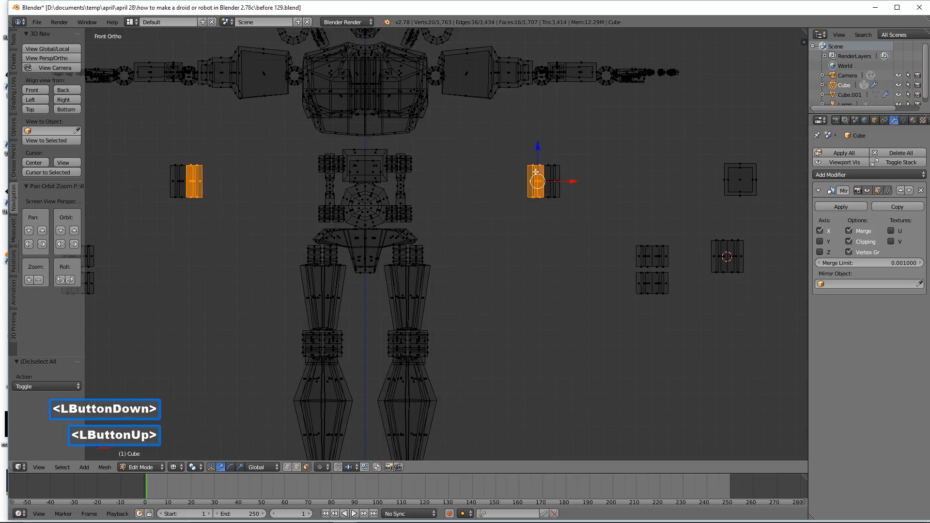
pyautogui.press('x')
pyautogui.click(559, 244)
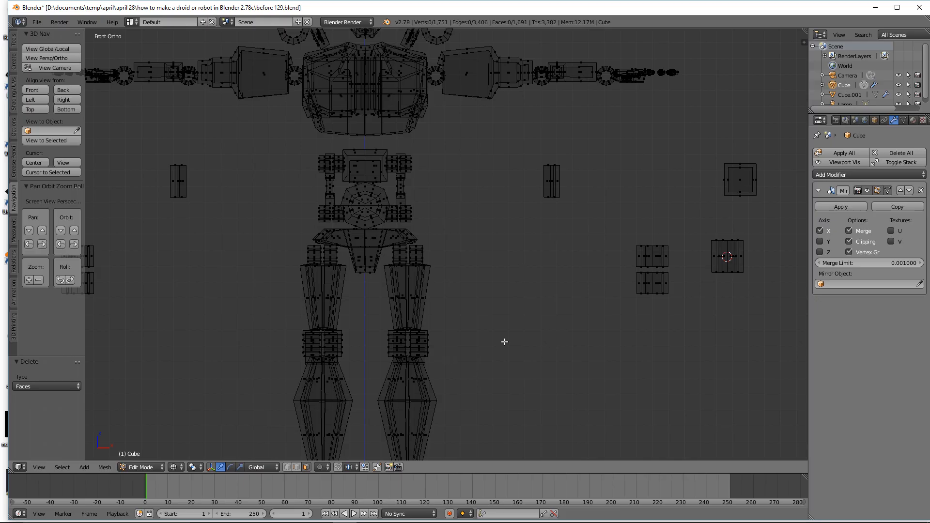
pyautogui.press('z')
pyautogui.click(513, 397)
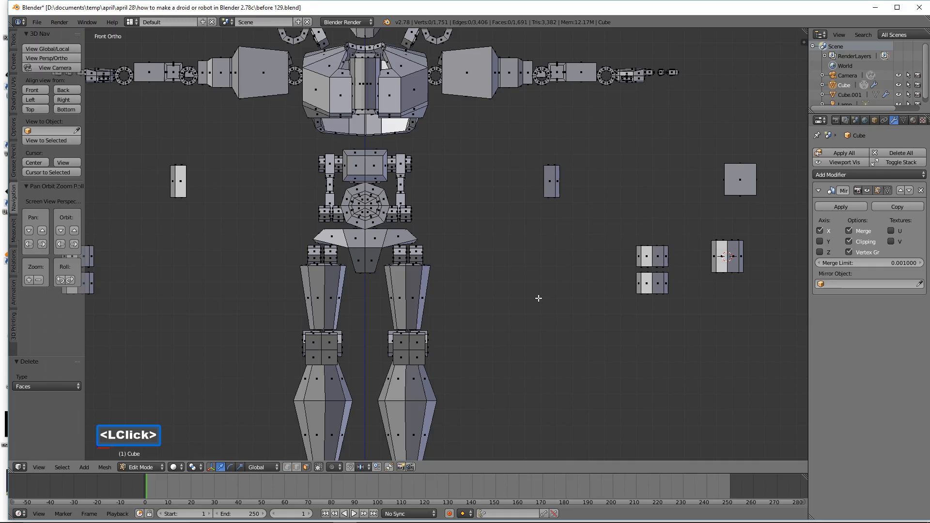
# Step: Move the half cylinder to the robot's midline and raise it between box and chest, finishing with a -0.091 shift along X
pyautogui.press('l')
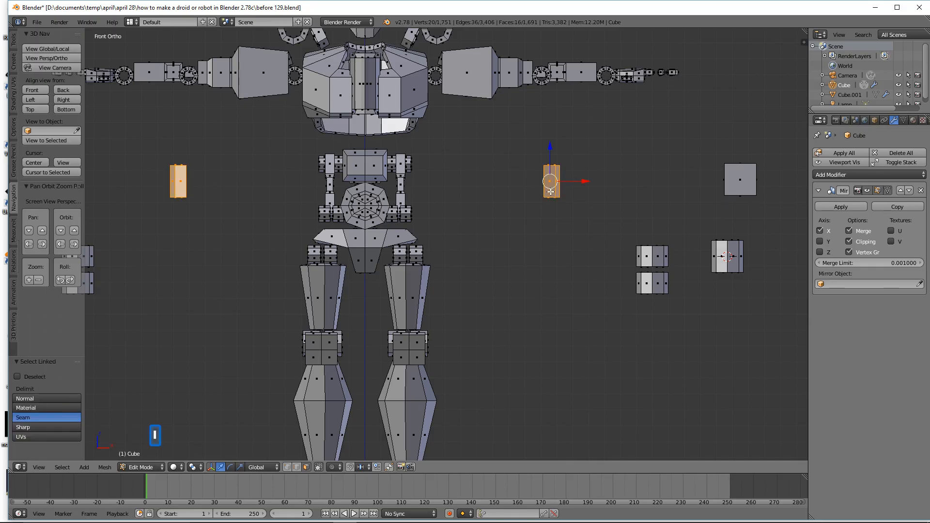
pyautogui.moveTo(575, 189); pyautogui.dragTo(580, 228, button='middle')
pyautogui.moveTo(586, 186); pyautogui.dragTo(417, 188)
pyautogui.moveTo(417, 188); pyautogui.dragTo(412, 175, button='middle')
pyautogui.moveTo(381, 158); pyautogui.dragTo(379, 124)
pyautogui.moveTo(420, 156)
pyautogui.mouseDown()
pyautogui.moveTo(407, 160)
pyautogui.moveTo(417, 173)
pyautogui.mouseUp()
# Step: Shift the half cylinder 0.479 along Y and rotate it 6.643° about X
pyautogui.moveTo(418, 173); pyautogui.dragTo(368, 191, button='middle')
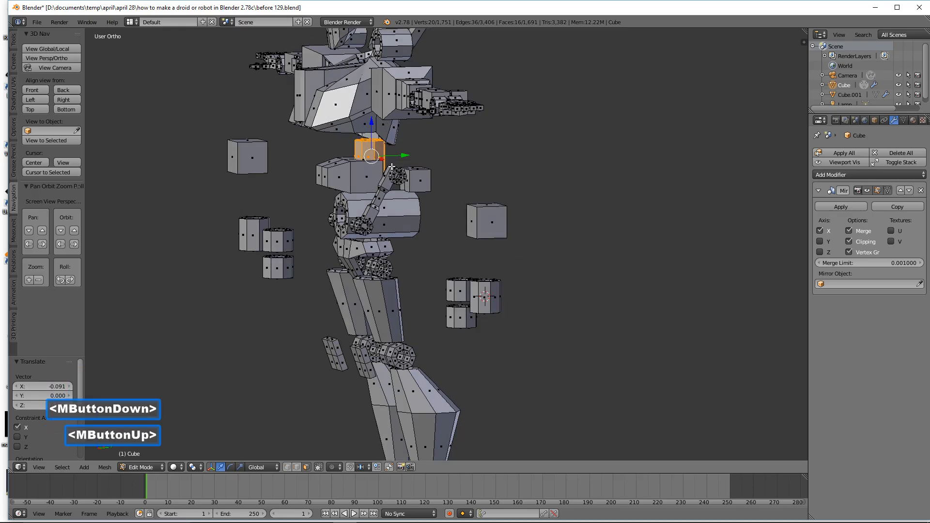
pyautogui.moveTo(402, 158); pyautogui.dragTo(411, 159)
pyautogui.moveTo(410, 159); pyautogui.dragTo(400, 176, button='middle')
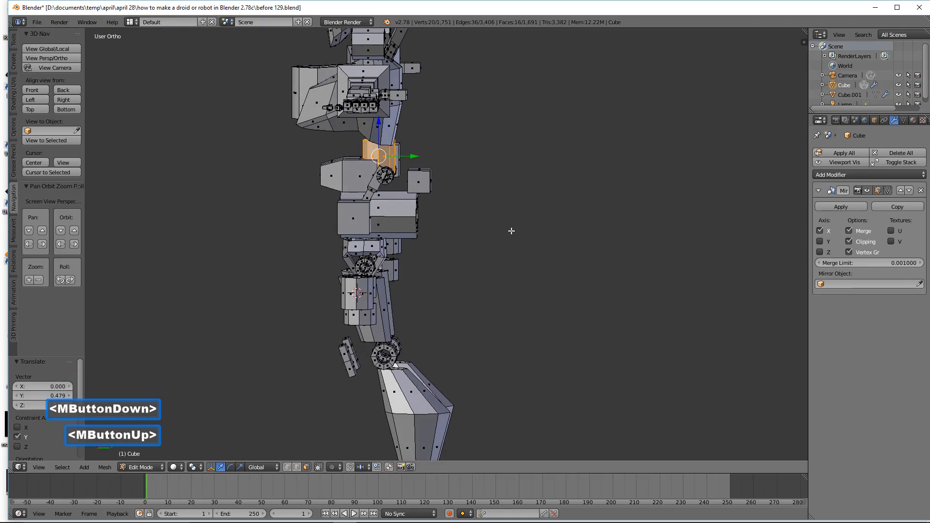
pyautogui.press('r')
pyautogui.press('x')
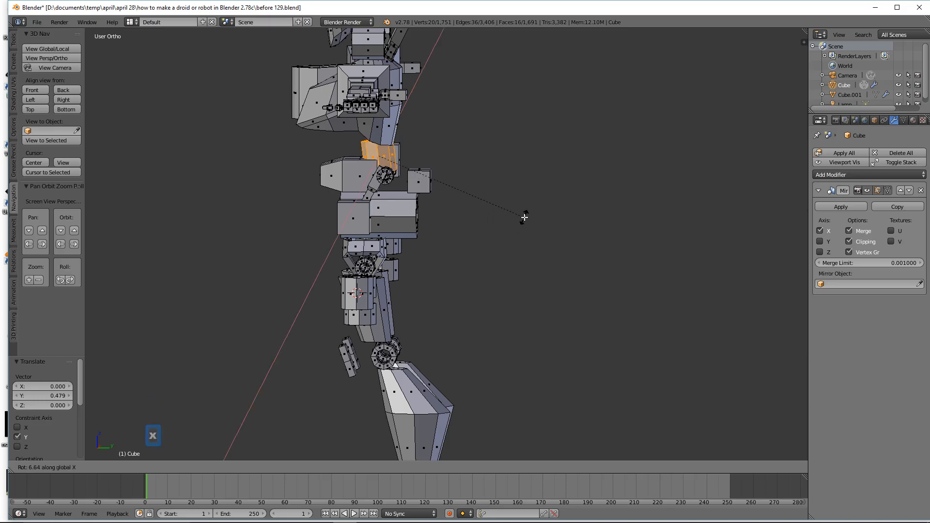
pyautogui.click(524, 217)
# Step: Stretch the half cylinder along Z by a factor of 1.804, and stretch it again along Z by about 1.5
pyautogui.press('s')
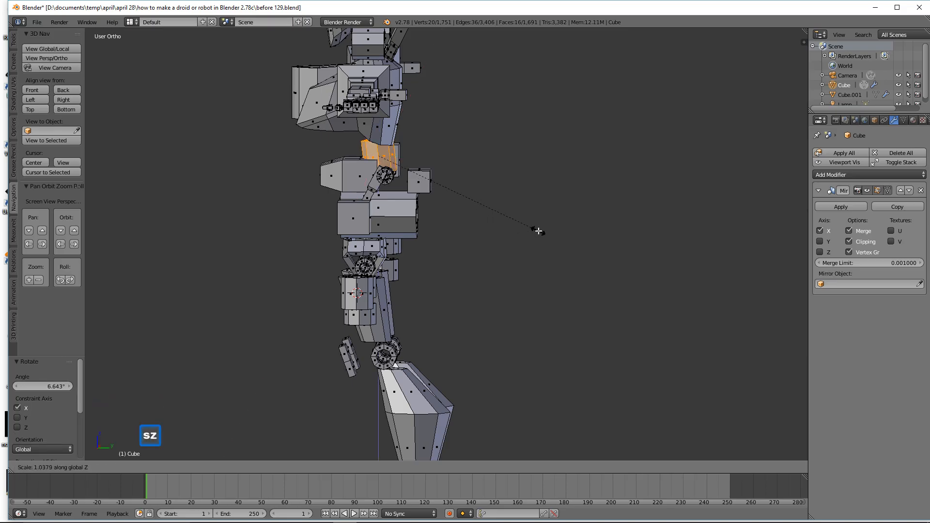
pyautogui.press('z')
pyautogui.click(622, 338)
pyautogui.moveTo(438, 253); pyautogui.dragTo(467, 248, button='middle')
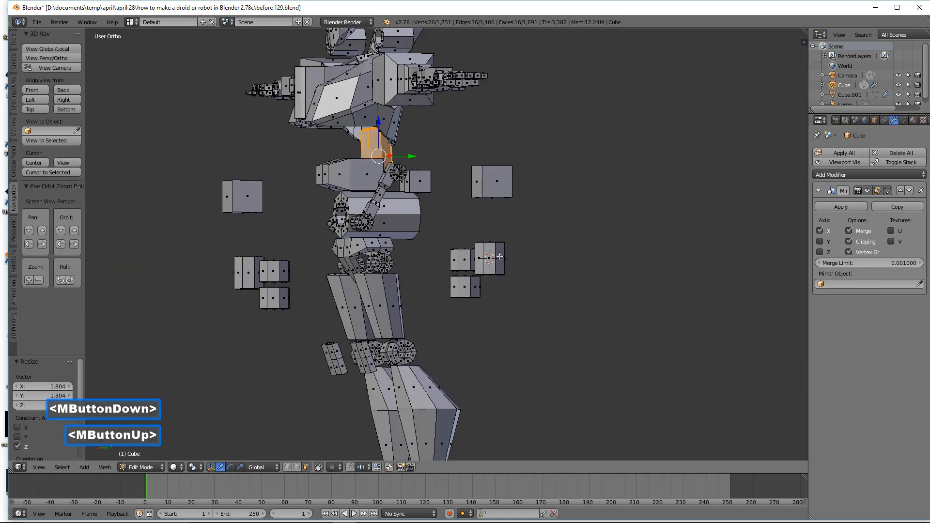
pyautogui.press('s')
pyautogui.press('z')
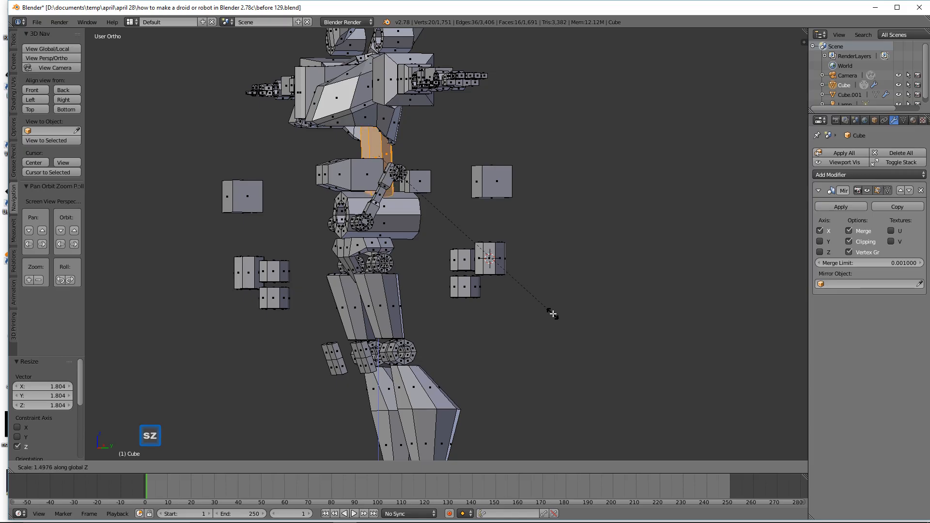
pyautogui.click(552, 314)
# Step: Shift the abdomen half cylinder -0.243 along Z, fine-tune its Z scale, and clear the selection
pyautogui.moveTo(553, 315); pyautogui.dragTo(385, 130, button='middle')
pyautogui.moveTo(380, 125); pyautogui.dragTo(380, 133)
pyautogui.moveTo(380, 133); pyautogui.dragTo(480, 157, button='middle')
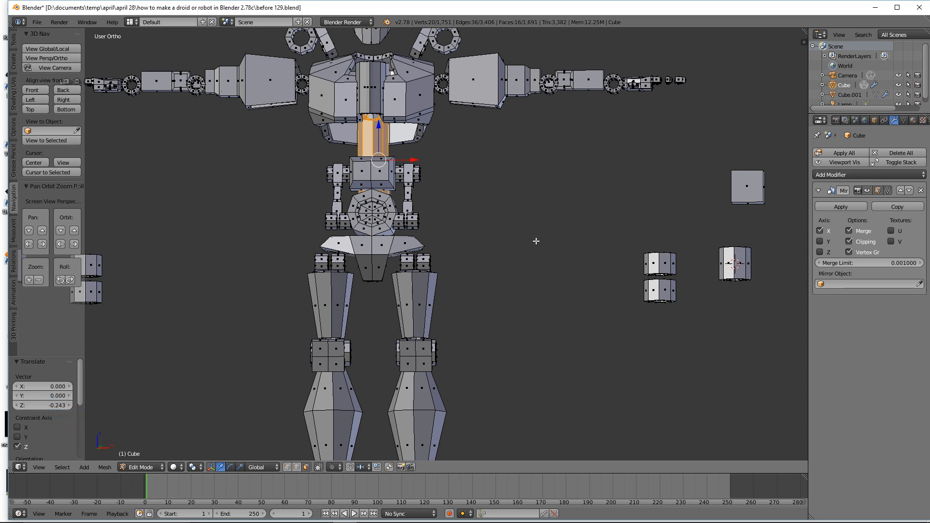
pyautogui.press('s')
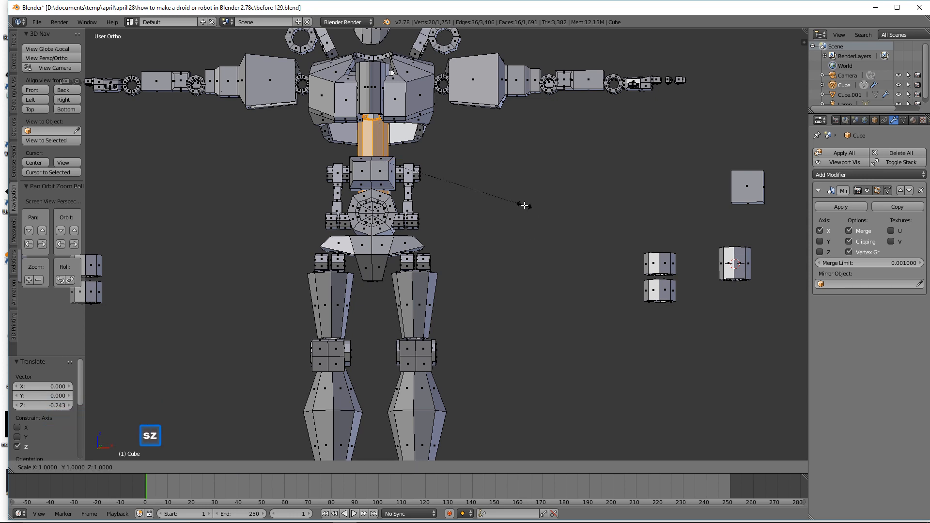
pyautogui.click(548, 225)
pyautogui.press('a')
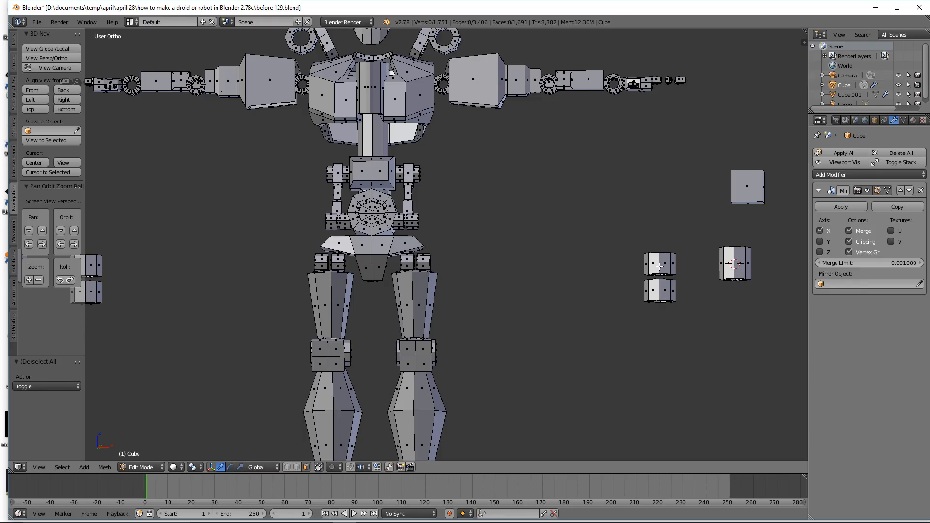
# Step: Duplicate the upper cylinder of the spare stacked pair, raise the copy to abdomen height, and shift it -11.168 along X
pyautogui.press('l')
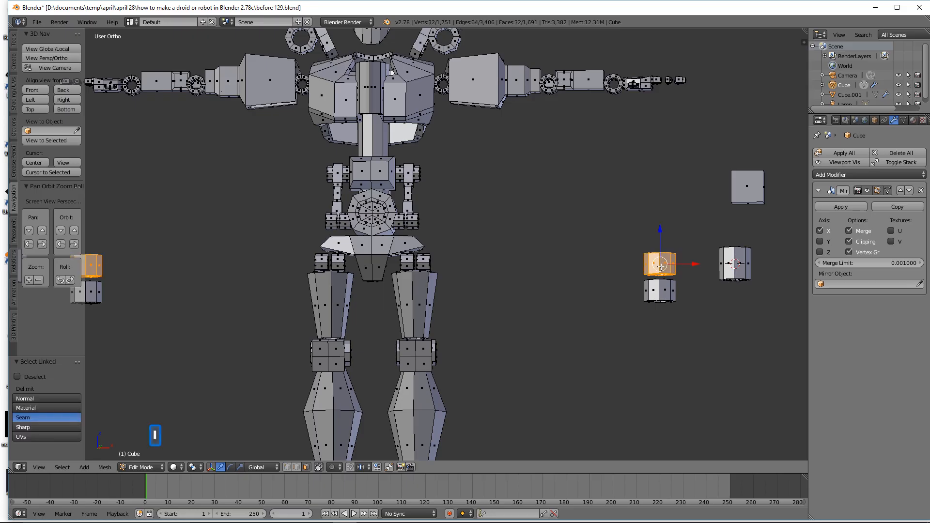
pyautogui.hotkey('shift', 'd')
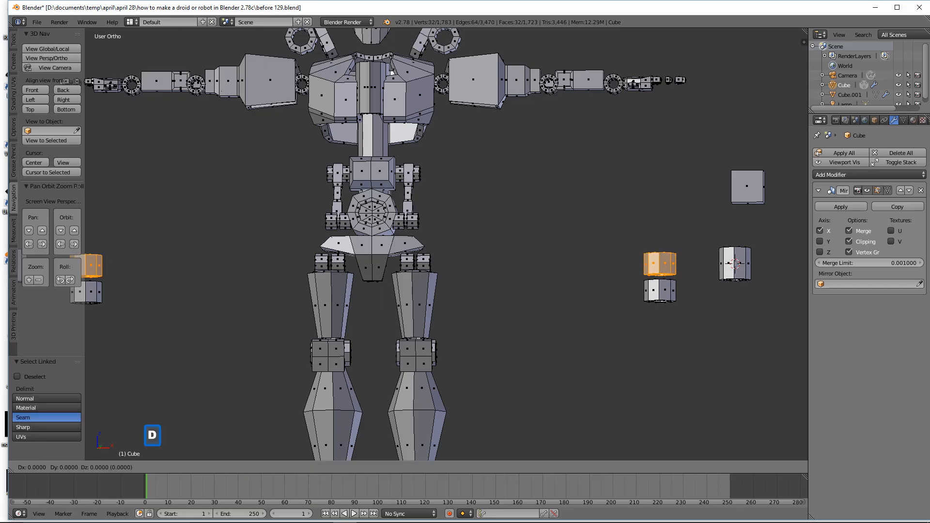
pyautogui.rightClick(657, 246)
pyautogui.moveTo(659, 230); pyautogui.dragTo(657, 151)
pyautogui.moveTo(690, 180); pyautogui.dragTo(515, 183)
# Step: Rotate the copied cylinder 90° about Y, move it inward beside the abdomen column, and raise it 3.373 along Z beneath the chest
pyautogui.press('r')
pyautogui.press('y')
pyautogui.press('9')
pyautogui.press('0')
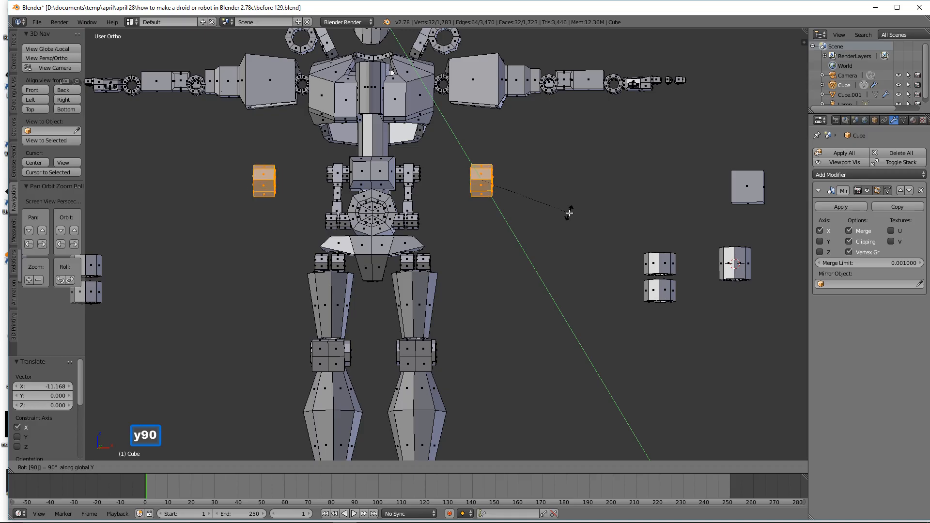
pyautogui.click(569, 212)
pyautogui.moveTo(518, 179); pyautogui.dragTo(430, 183)
pyautogui.moveTo(396, 146); pyautogui.dragTo(426, 93)
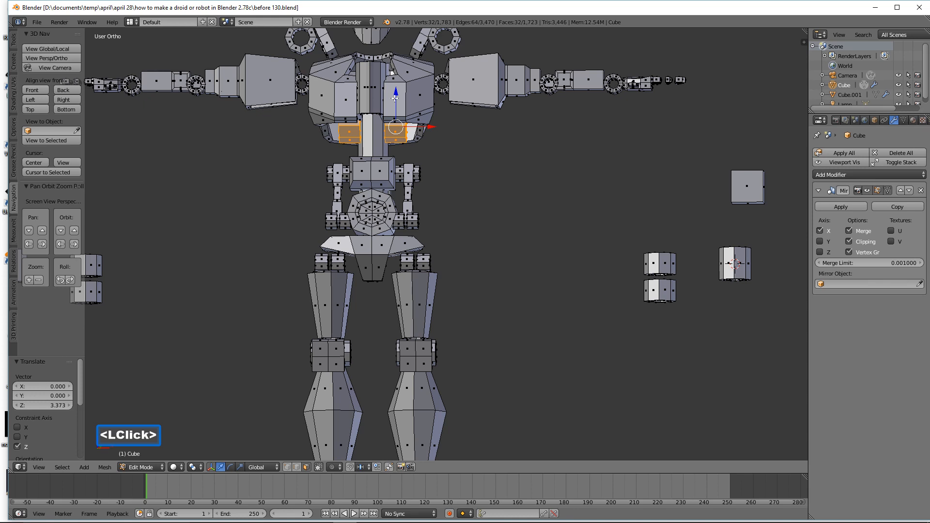
# Step: Fine-tune the cylinder's position under the chest, ending with a -0.153 shift along X, and clear the selection
pyautogui.moveTo(395, 98); pyautogui.dragTo(395, 94)
pyautogui.moveTo(436, 121); pyautogui.dragTo(432, 116)
pyautogui.moveTo(432, 115); pyautogui.dragTo(409, 120, button='middle')
pyautogui.moveTo(409, 120); pyautogui.dragTo(407, 121)
pyautogui.moveTo(407, 121); pyautogui.dragTo(416, 125, button='middle')
pyautogui.moveTo(417, 125); pyautogui.dragTo(413, 121)
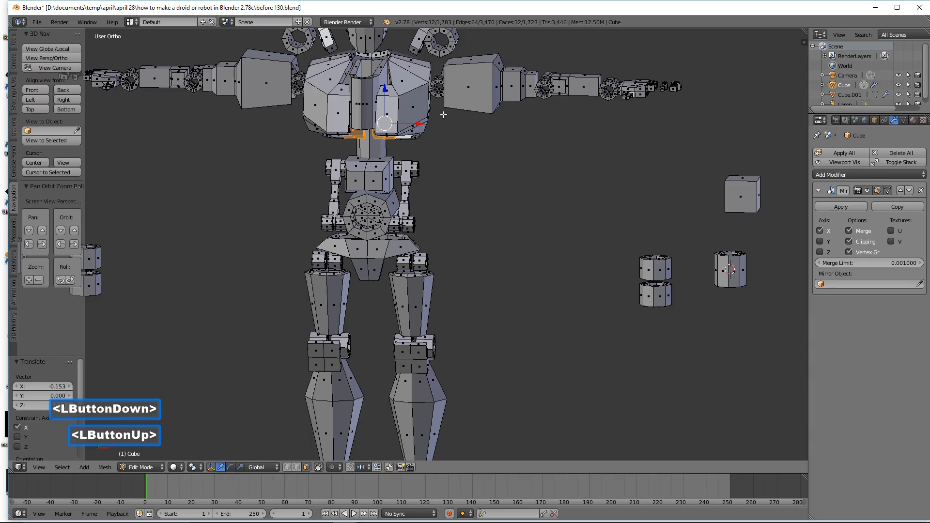
pyautogui.press('a')
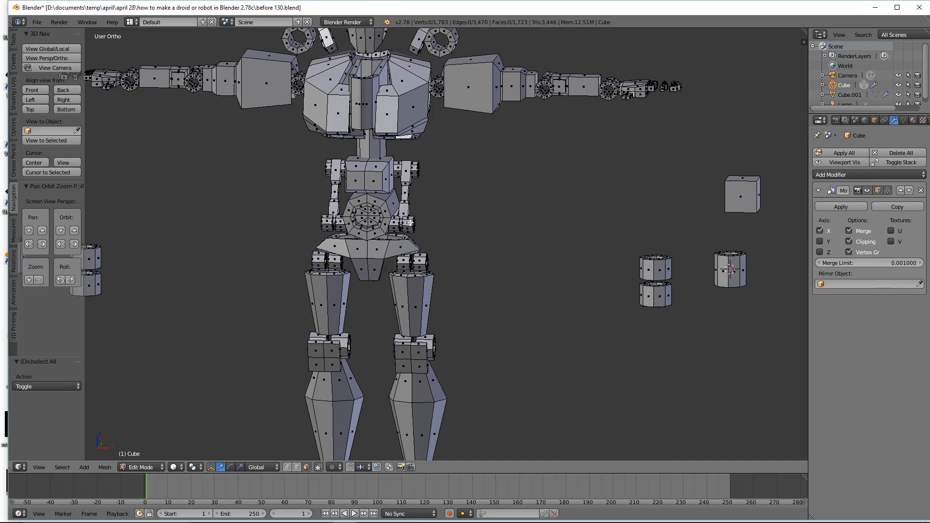
# Step: Duplicate the two small joint cylinders at the lower end of the waist side bar and raise the copies above the chest
pyautogui.press('l')
pyautogui.press('l')
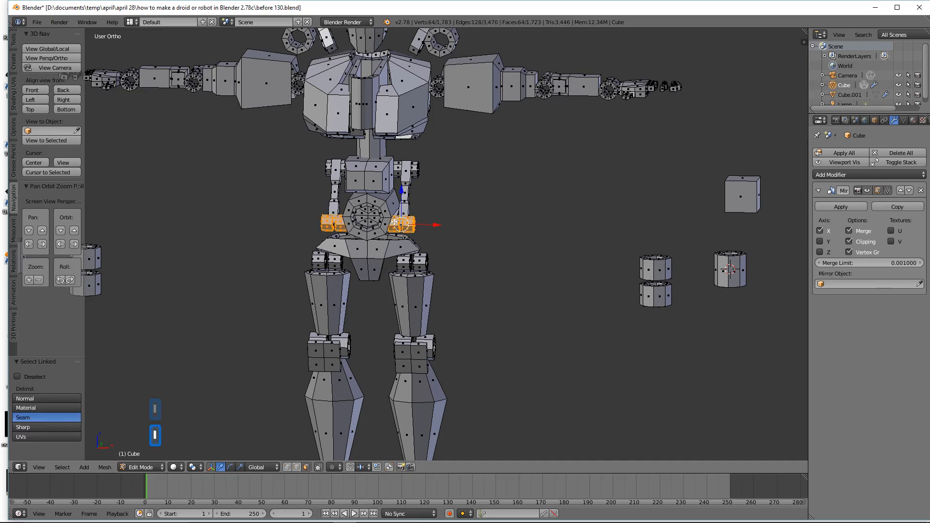
pyautogui.hotkey('shift', 'd')
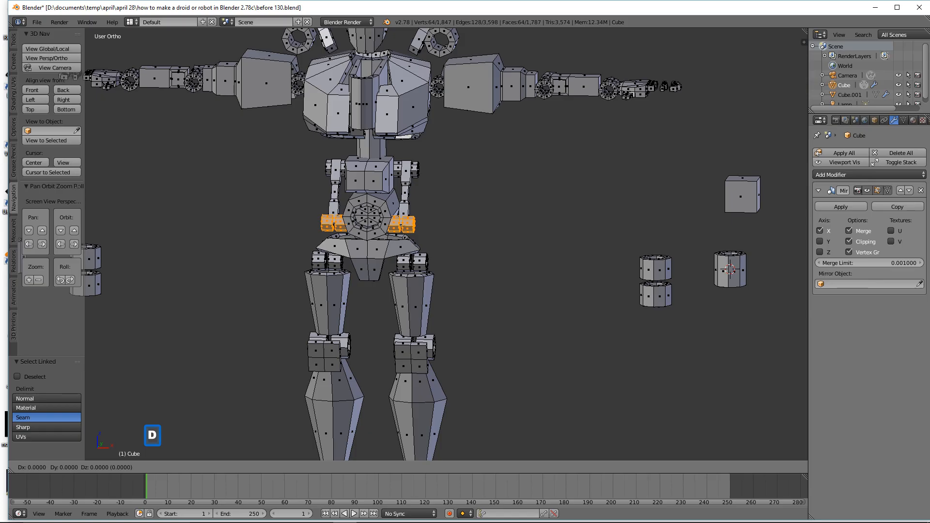
pyautogui.rightClick(411, 227)
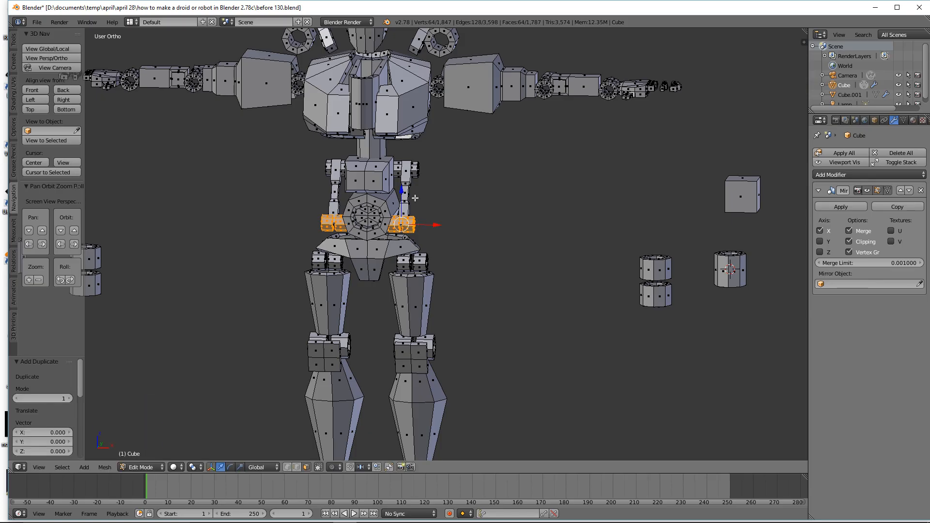
pyautogui.moveTo(402, 193); pyautogui.dragTo(410, 78)
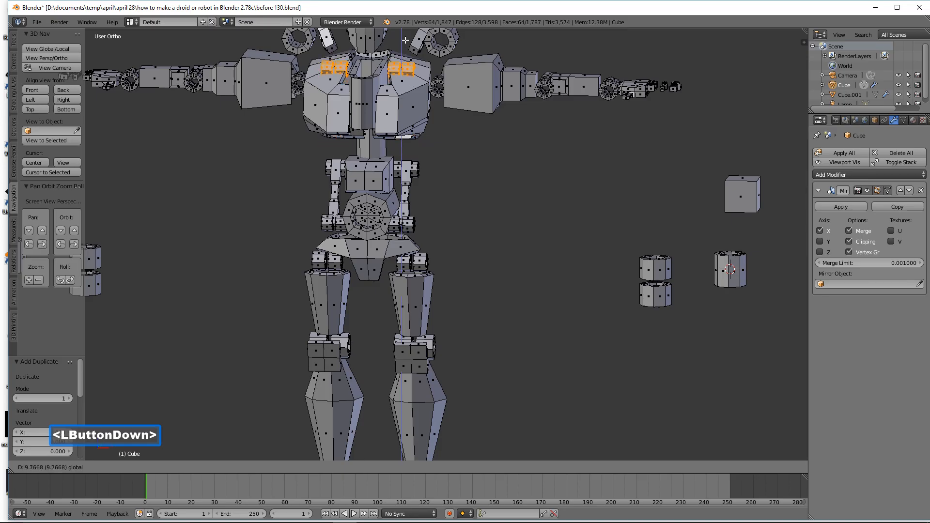
pyautogui.moveTo(405, 40); pyautogui.dragTo(406, 41)
# Step: Seat the copied joint cylinders on the shoulder below the angled bar, shifting them 0.587 along X and 0.225 along Z
pyautogui.keyDown('shift'); pyautogui.moveTo(478, 103); pyautogui.dragTo(476, 159, button='middle'); pyautogui.keyUp('shift')
pyautogui.keyDown('ctrl'); pyautogui.moveTo(481, 283); pyautogui.dragTo(479, 241, button='middle'); pyautogui.keyUp('ctrl')
pyautogui.moveTo(405, 241); pyautogui.dragTo(435, 159)
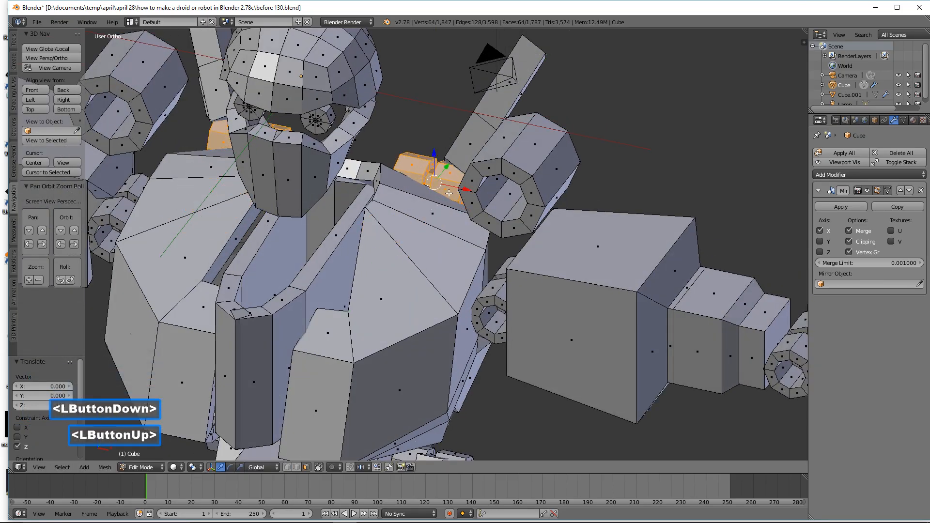
pyautogui.moveTo(445, 193); pyautogui.dragTo(480, 190, button='middle')
pyautogui.moveTo(464, 181); pyautogui.dragTo(472, 181)
pyautogui.moveTo(471, 182); pyautogui.dragTo(473, 191, button='middle')
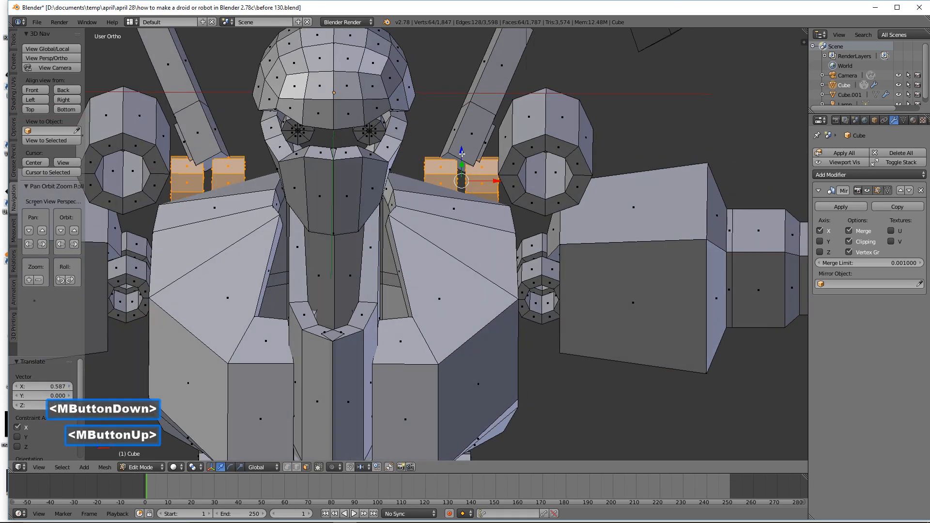
pyautogui.moveTo(461, 154); pyautogui.dragTo(461, 146)
pyautogui.scroll(-2, 529, 221)
pyautogui.moveTo(529, 221); pyautogui.dragTo(507, 246, button='middle')
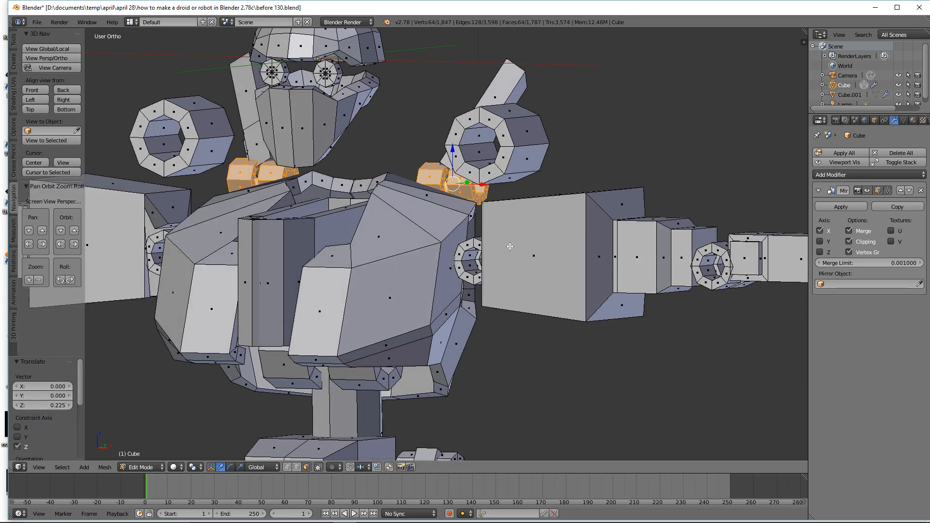
pyautogui.moveTo(474, 331); pyautogui.dragTo(477, 347, button='middle')
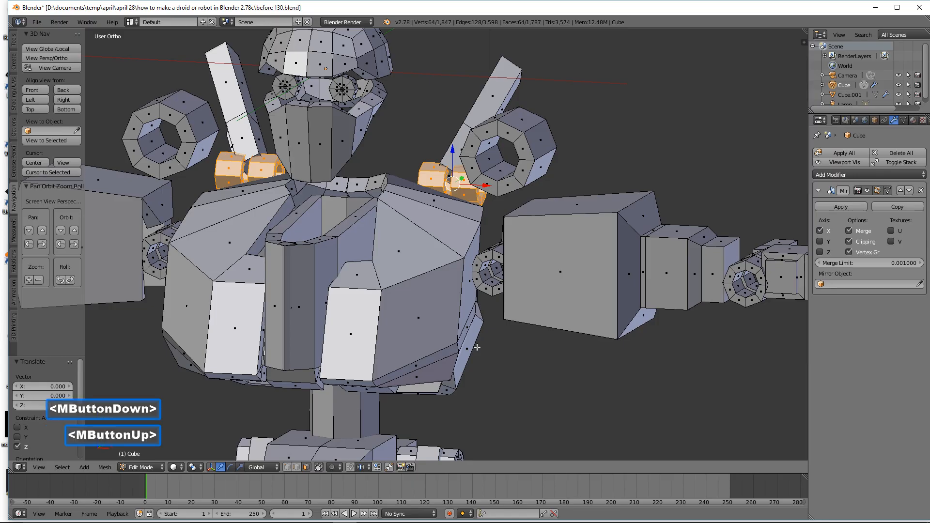
pyautogui.press('a')
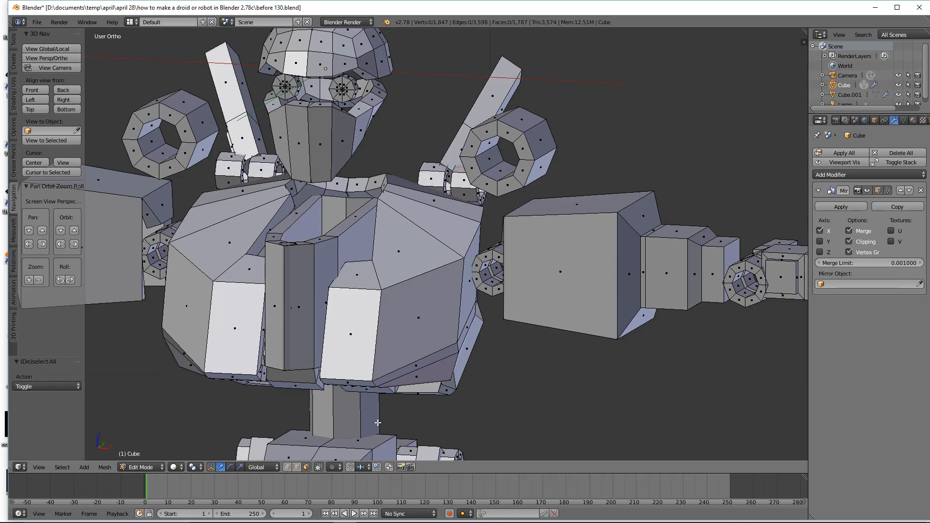
# Step: Duplicate the abdomen half column, raise the copy into the neck area, and scale it to 0.371
pyautogui.press('l')
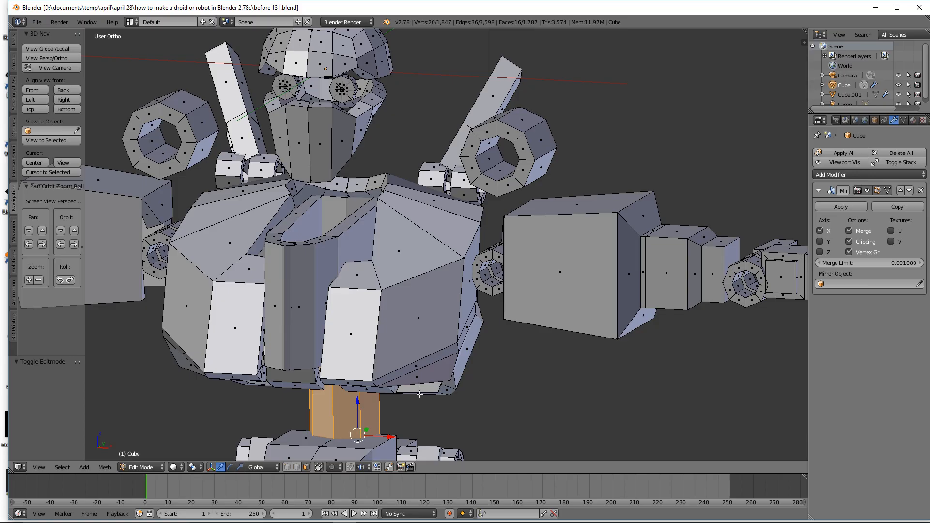
pyautogui.hotkey('shift', 'd')
pyautogui.rightClick(373, 404)
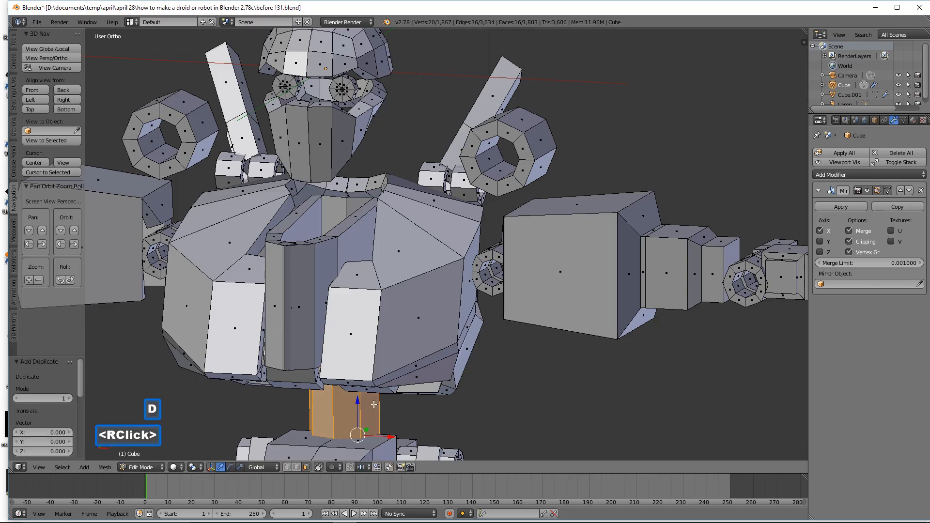
pyautogui.moveTo(358, 407); pyautogui.dragTo(380, 161)
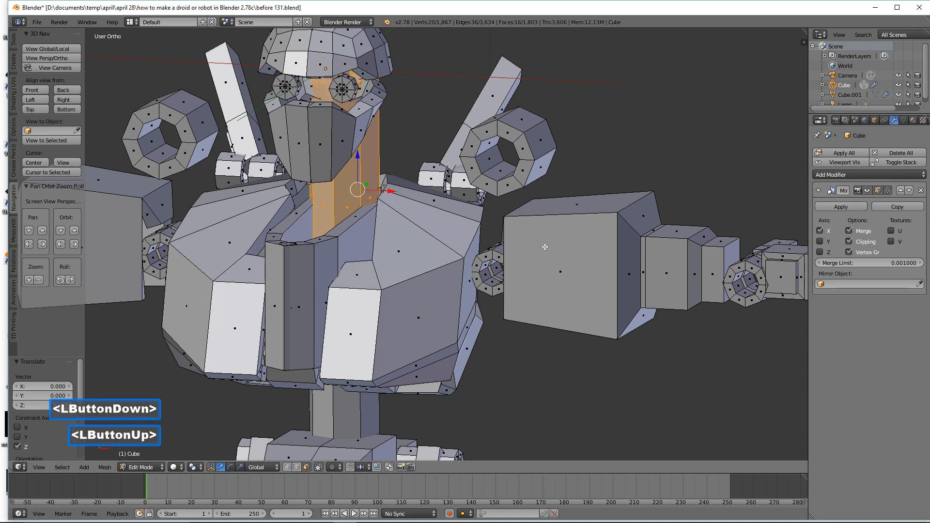
pyautogui.press('s')
pyautogui.click(435, 191)
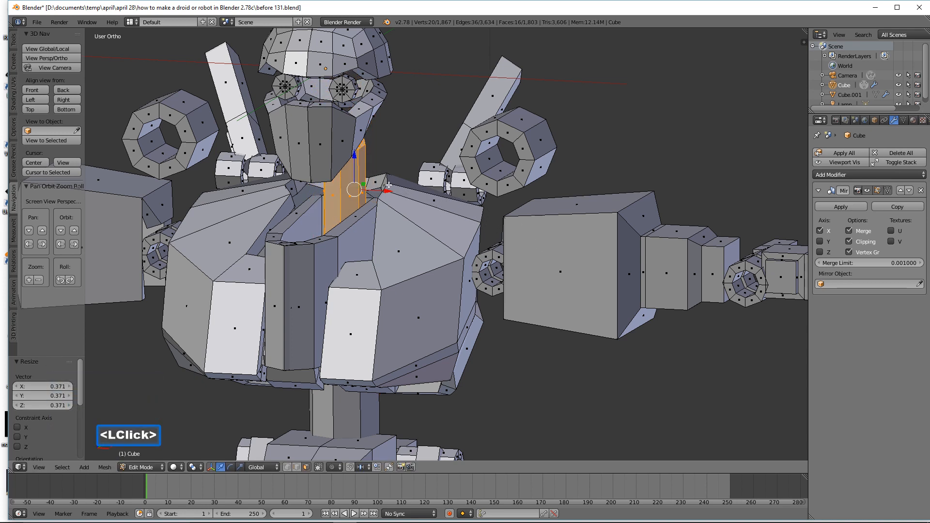
pyautogui.moveTo(357, 158); pyautogui.dragTo(353, 116)
# Step: Rescale the neck column along Z and reposition it along Y between the head and chest
pyautogui.moveTo(368, 146); pyautogui.dragTo(577, 236, button='middle')
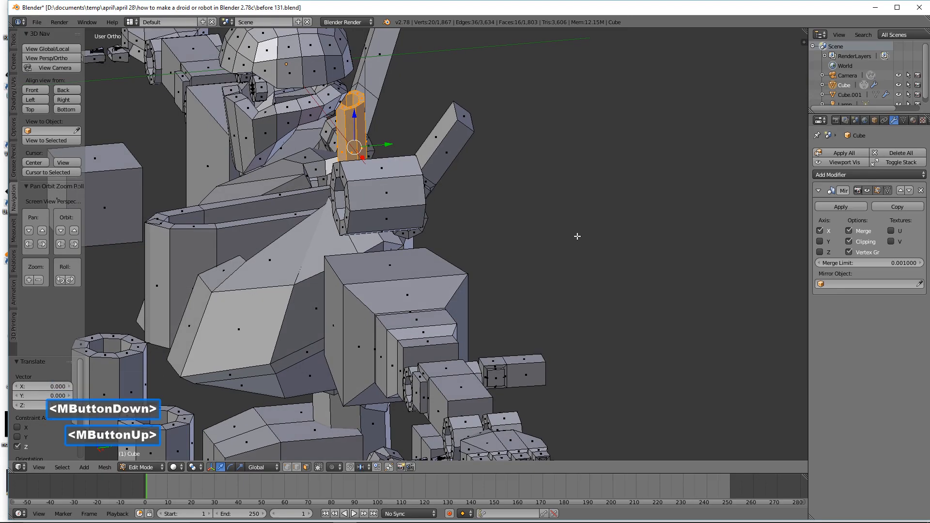
pyautogui.press('s')
pyautogui.press('z')
pyautogui.click(466, 175)
pyautogui.moveTo(391, 144); pyautogui.dragTo(398, 160)
# Step: Tilt the neck column 17.165° about X and clear the selection
pyautogui.press('r')
pyautogui.press('x')
pyautogui.click(579, 186)
pyautogui.moveTo(578, 186); pyautogui.dragTo(561, 180, button='middle')
pyautogui.moveTo(500, 193); pyautogui.dragTo(581, 186, button='middle')
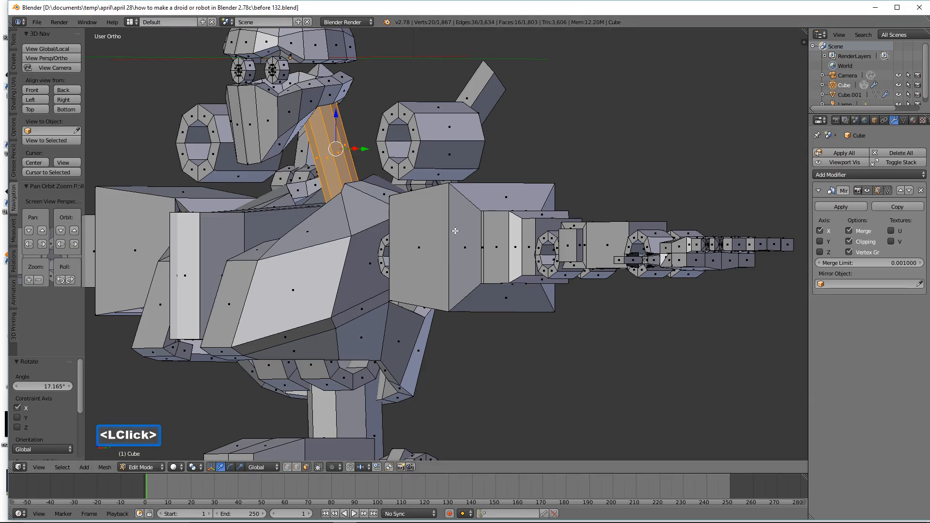
pyautogui.moveTo(455, 231); pyautogui.dragTo(510, 267, button='middle')
pyautogui.press('a')
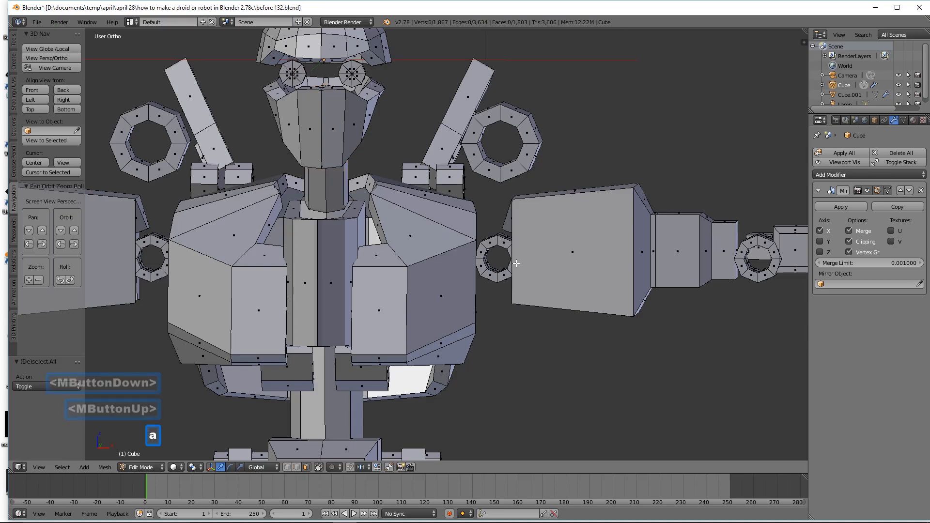
# Step: Duplicate the horizontal cylinder beneath the chest and raise the copy 5.545 along Z to neck height
pyautogui.press('l')
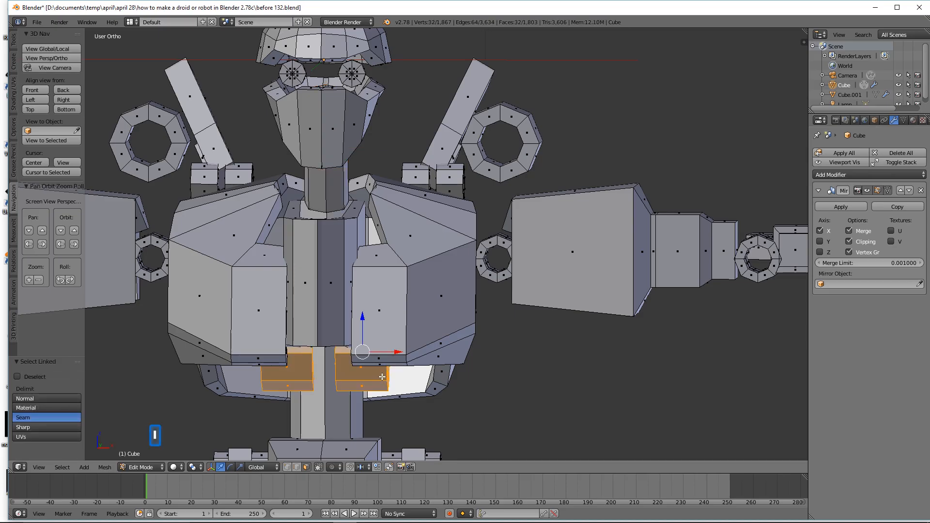
pyautogui.hotkey('shift', 'd')
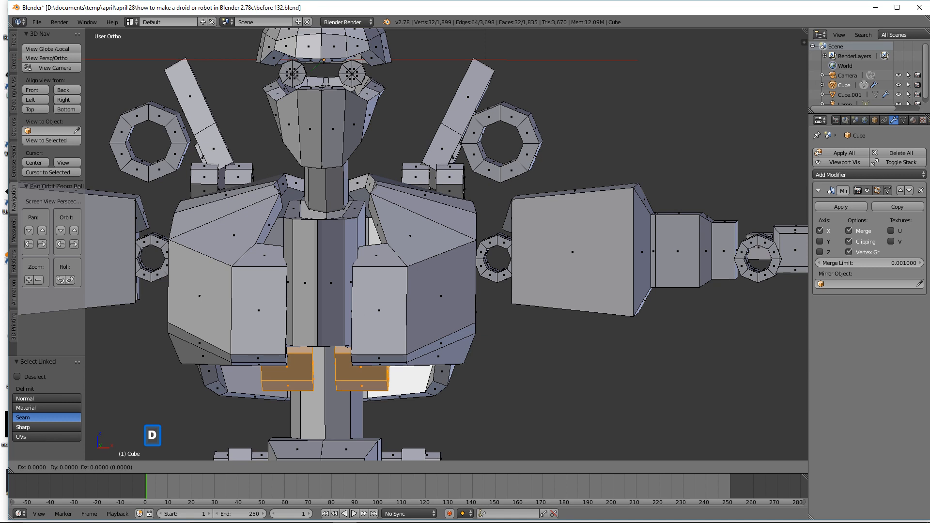
pyautogui.rightClick(382, 377)
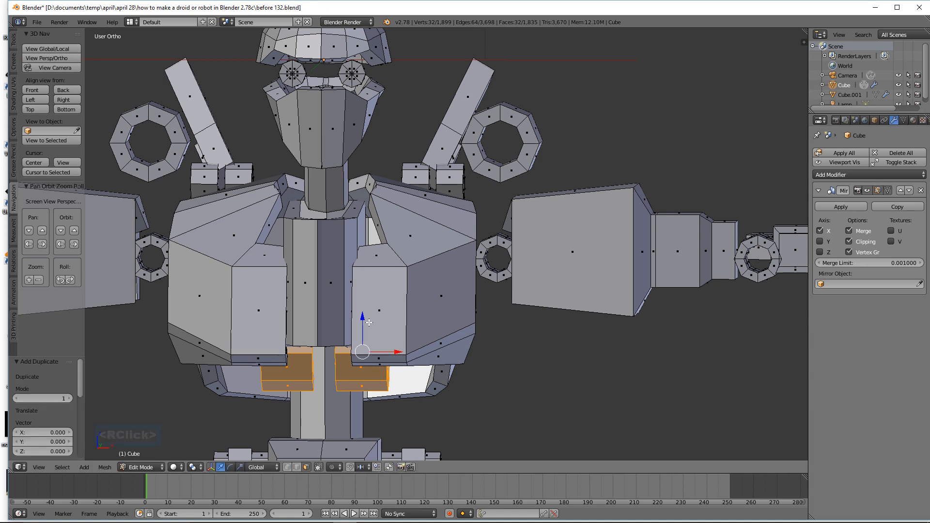
pyautogui.moveTo(361, 320); pyautogui.dragTo(396, 104)
pyautogui.moveTo(387, 121); pyautogui.dragTo(325, 159, button='middle')
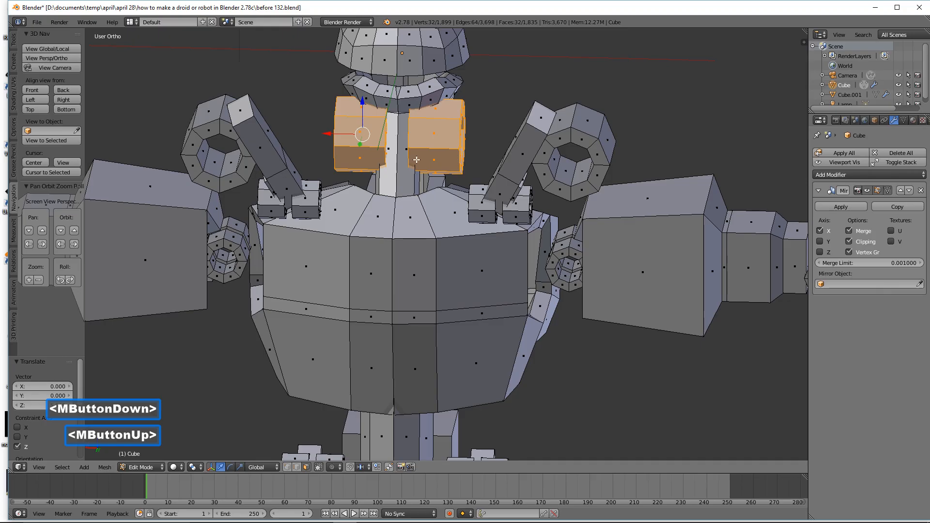
# Step: Scale down the copied neck cylinder and move it inward along X toward the neck column
pyautogui.press('s')
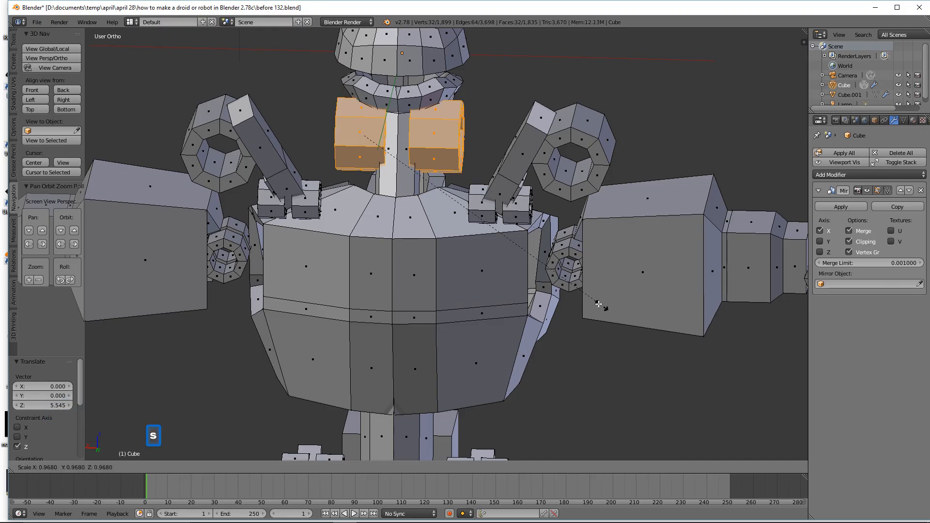
pyautogui.click(348, 163)
pyautogui.moveTo(328, 131); pyautogui.dragTo(344, 136)
# Step: Position the small cylinder at the top of the neck column behind the jaw, adjusting its height, and clear the selection
pyautogui.moveTo(343, 136); pyautogui.dragTo(403, 138, button='middle')
pyautogui.moveTo(403, 138); pyautogui.dragTo(417, 137)
pyautogui.moveTo(392, 109); pyautogui.dragTo(392, 96)
pyautogui.moveTo(392, 96)
pyautogui.mouseDown(button='middle')
pyautogui.moveTo(401, 150)
pyautogui.moveTo(396, 89)
pyautogui.mouseUp(button='middle')
pyautogui.moveTo(394, 88); pyautogui.dragTo(393, 99)
pyautogui.moveTo(393, 99); pyautogui.dragTo(632, 189, button='middle')
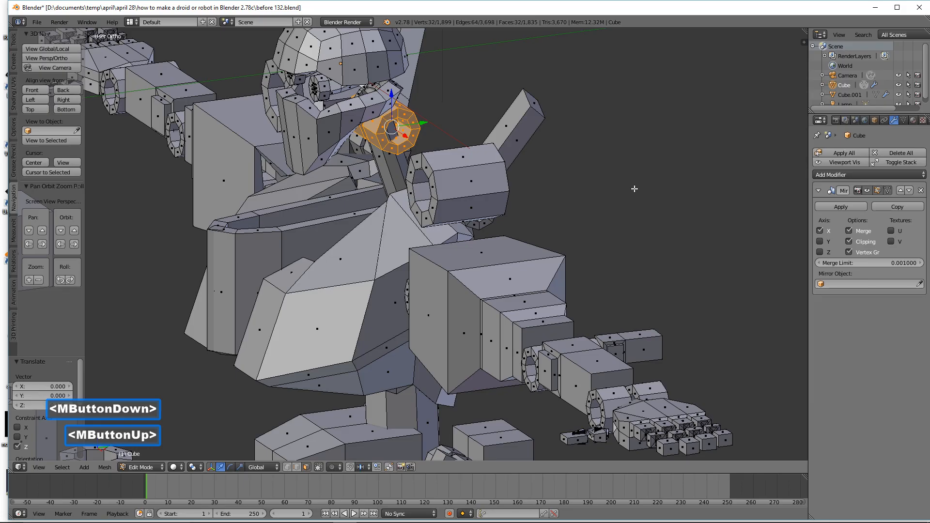
pyautogui.press('a')
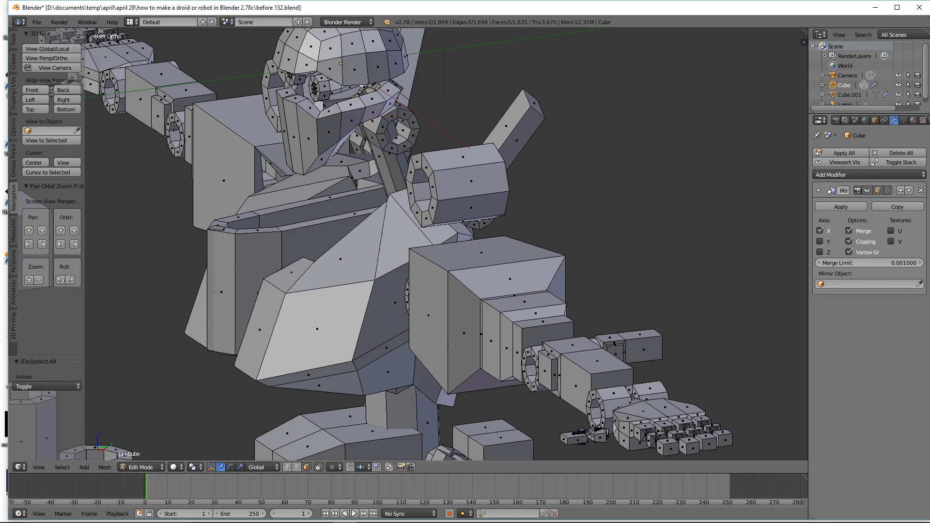
# Step: Select the whole central chest collar piece, move it slightly outward along X, and clear the selection
pyautogui.click(354, 185)
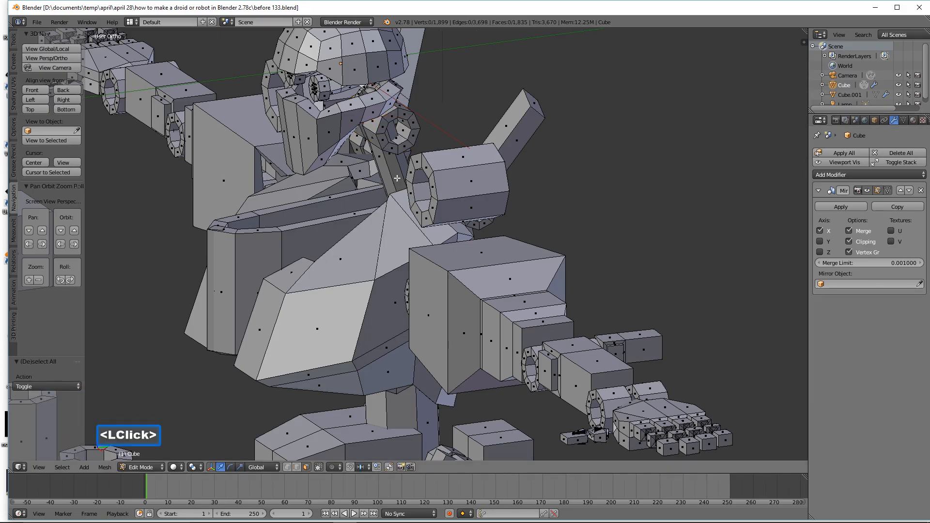
pyautogui.moveTo(354, 185); pyautogui.dragTo(412, 192, button='middle')
pyautogui.click(306, 467)
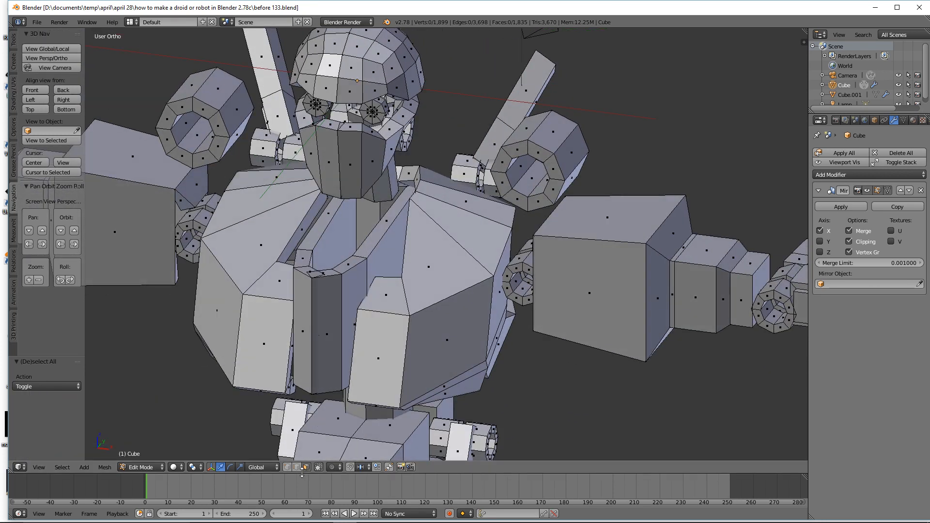
pyautogui.keyDown('alt'); pyautogui.click(364, 242); pyautogui.keyUp('alt')
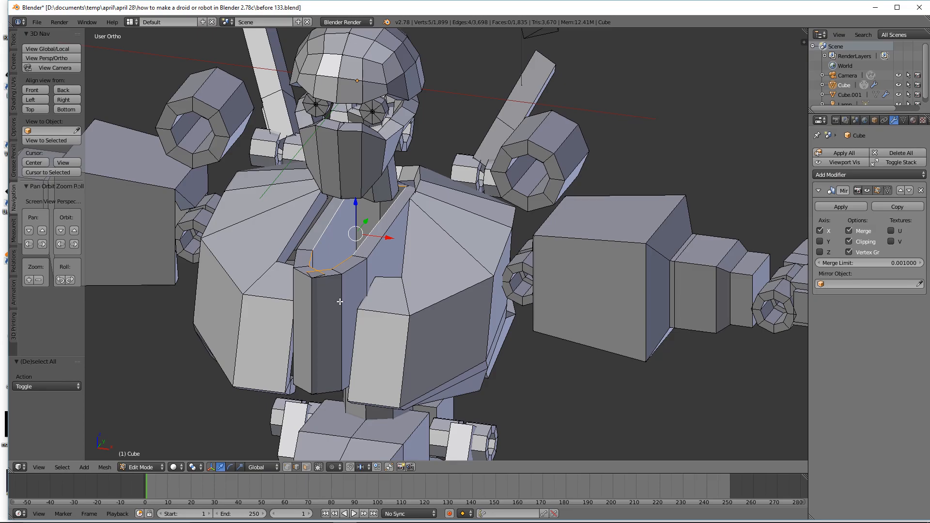
pyautogui.press('a')
pyautogui.press('l')
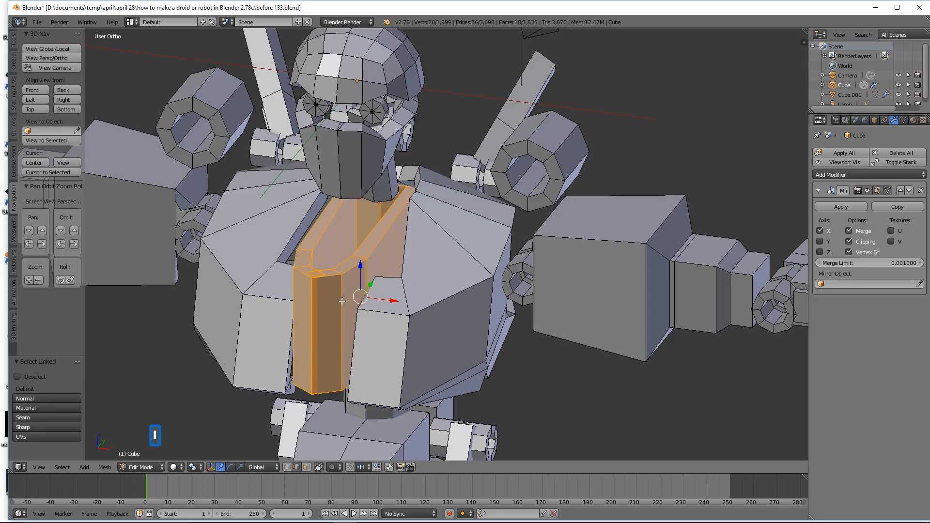
pyautogui.moveTo(379, 300); pyautogui.dragTo(386, 296)
pyautogui.press('a')
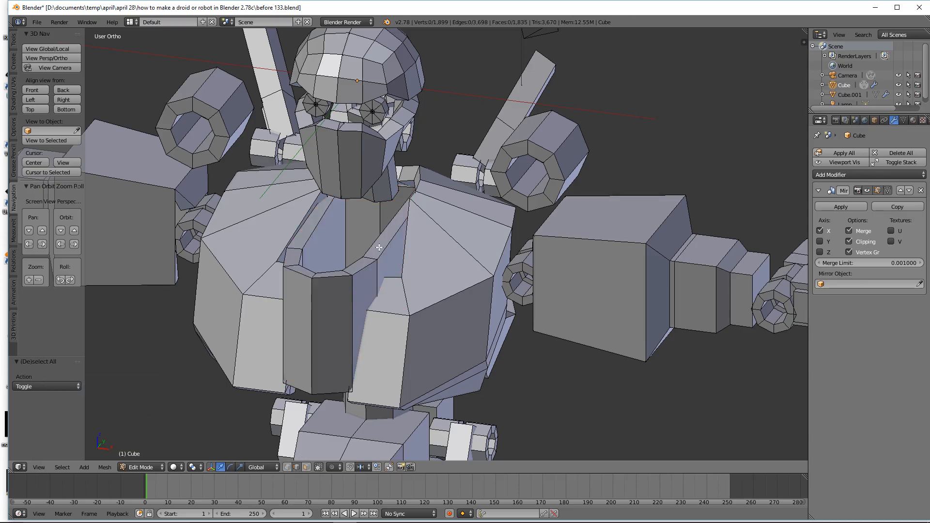
# Step: Extrude the collar's upper inner edge loop inward by scaling it to 0.8637, and lower it 0.349 along Z
pyautogui.press('alt')
pyautogui.keyDown('alt'); pyautogui.click(383, 234); pyautogui.keyUp('alt')
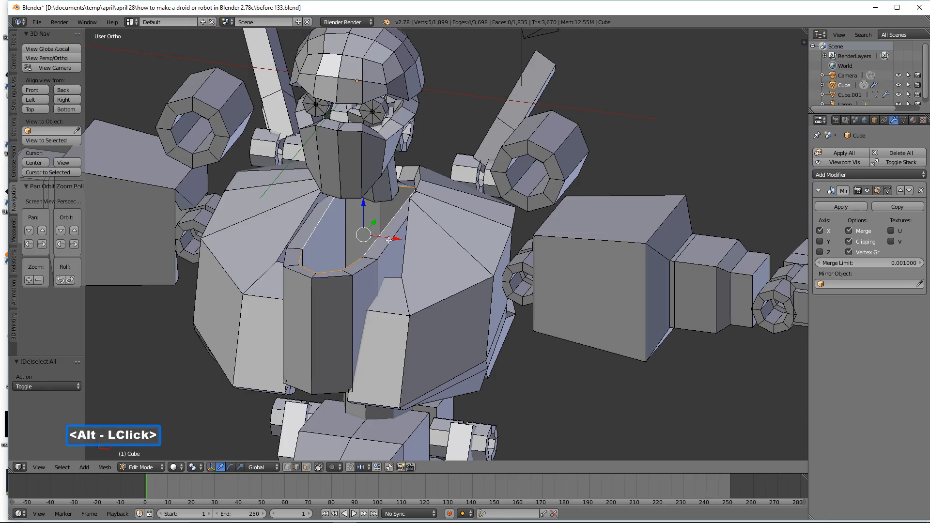
pyautogui.press('e')
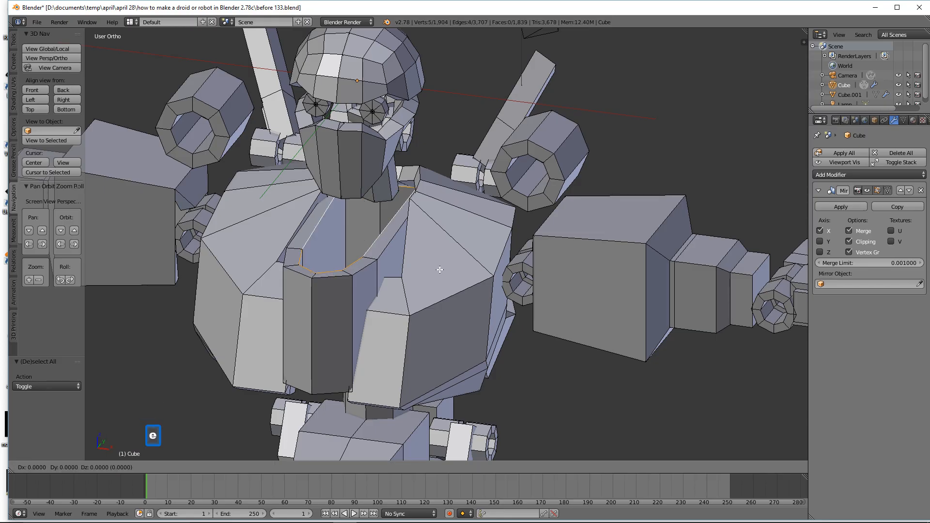
pyautogui.rightClick(439, 269)
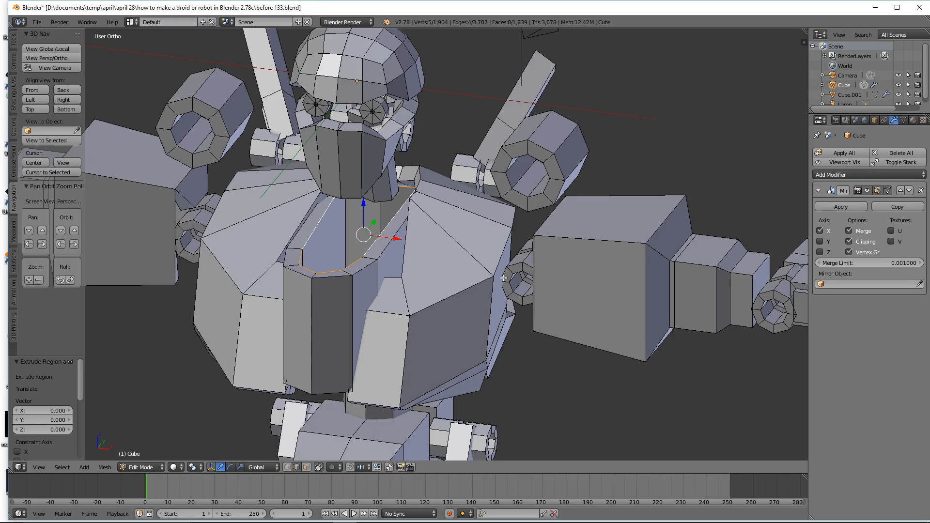
pyautogui.press('s')
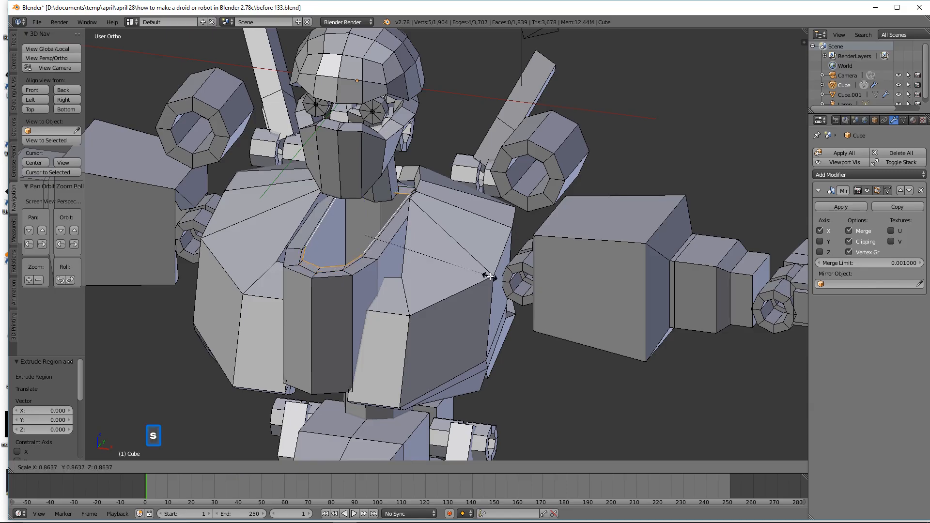
pyautogui.click(489, 276)
pyautogui.moveTo(360, 201); pyautogui.dragTo(362, 218)
pyautogui.moveTo(363, 218); pyautogui.dragTo(386, 222, button='middle')
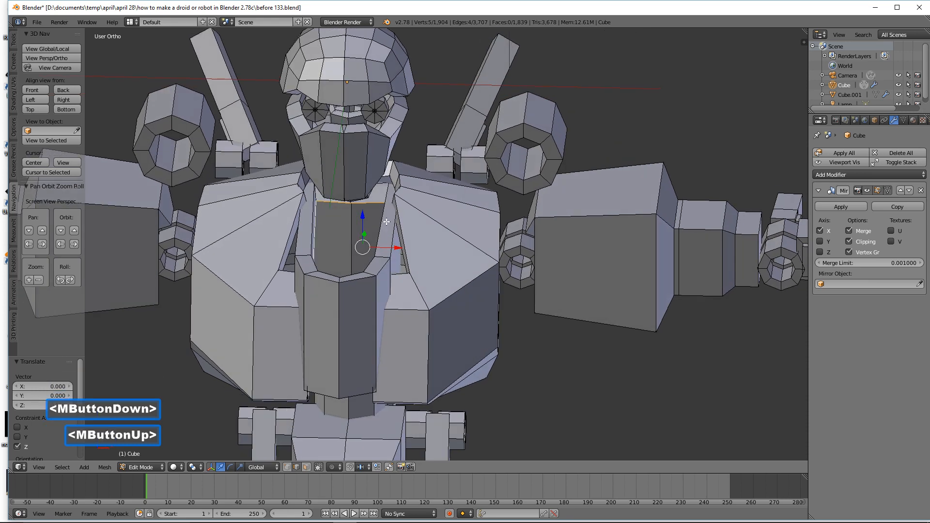
# Step: Extrude the lowered collar loop again, scaled to 0.4065, and move the smaller loop back 1.311 along Y toward the neck
pyautogui.press('e')
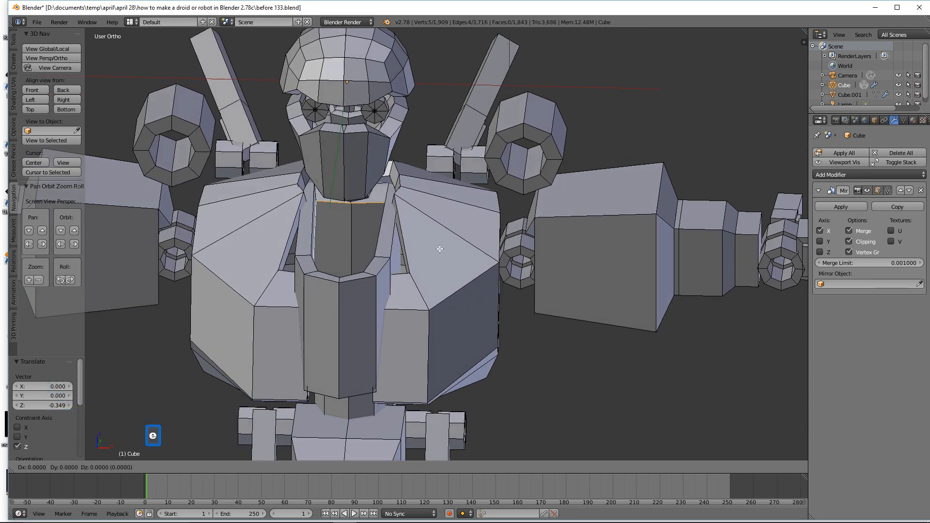
pyautogui.rightClick(439, 248)
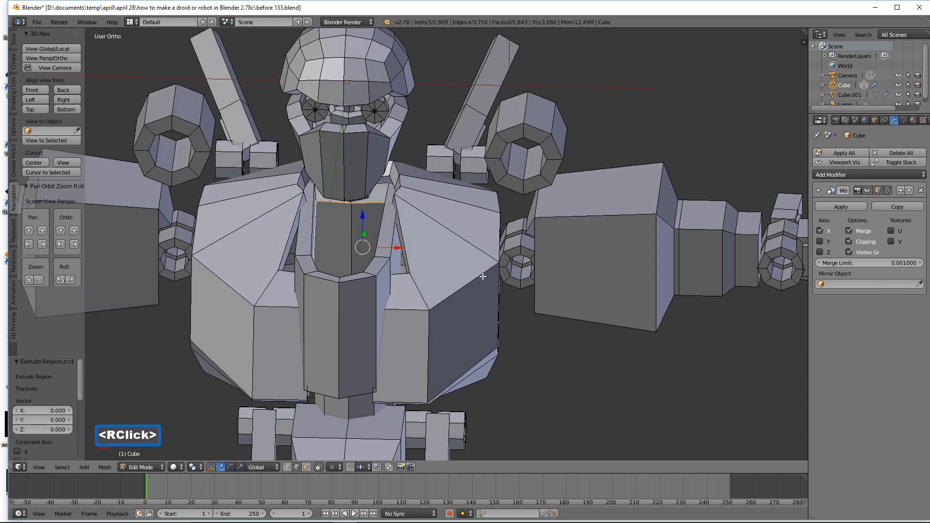
pyautogui.press('s')
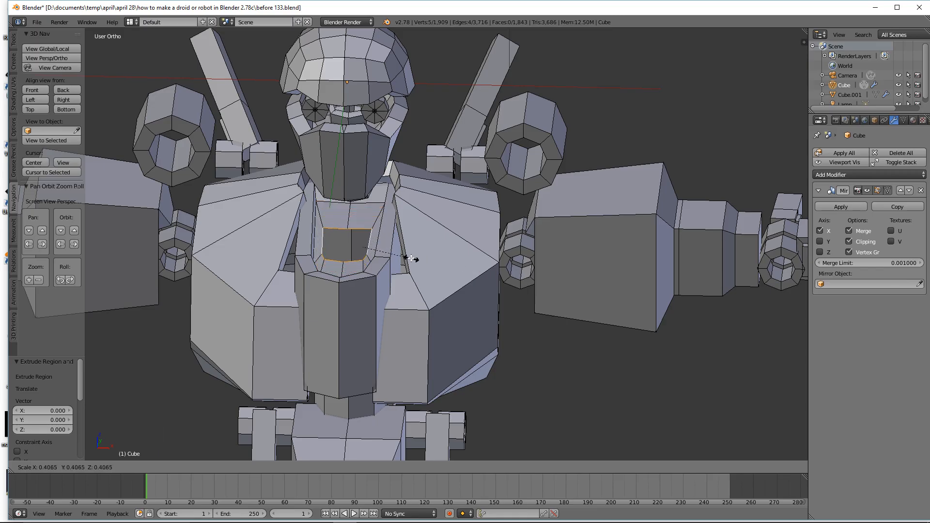
pyautogui.click(411, 258)
pyautogui.moveTo(382, 244); pyautogui.dragTo(385, 251, button='middle')
pyautogui.moveTo(373, 236); pyautogui.dragTo(399, 222)
pyautogui.moveTo(399, 222); pyautogui.dragTo(407, 228, button='middle')
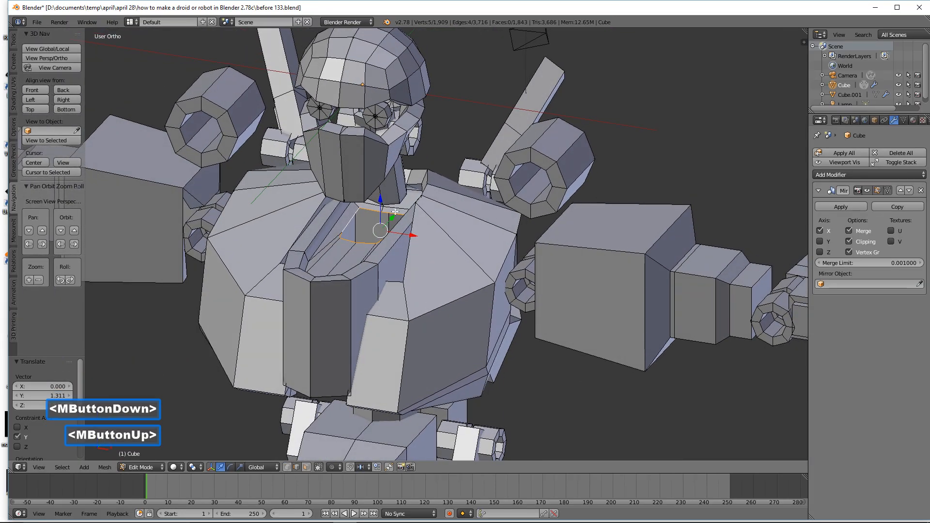
# Step: Select the collar's rear face behind the neck opening and move it back 0.403 along Y
pyautogui.click(307, 467)
pyautogui.click(393, 211)
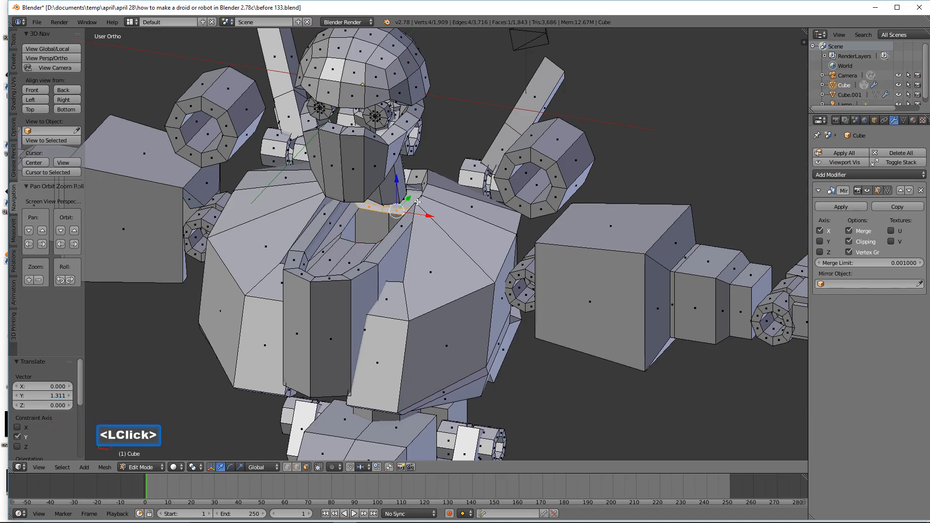
pyautogui.moveTo(393, 212); pyautogui.dragTo(426, 197, button='middle')
pyautogui.moveTo(425, 197); pyautogui.dragTo(429, 196)
pyautogui.moveTo(429, 196); pyautogui.dragTo(440, 195, button='middle')
# Step: Select the central faces on the upper back of the torso and move them 0.608 along Y
pyautogui.click(441, 195)
pyautogui.keyDown('shift'); pyautogui.click(471, 251); pyautogui.keyUp('shift')
pyautogui.keyDown('shift'); pyautogui.click(449, 295); pyautogui.keyUp('shift')
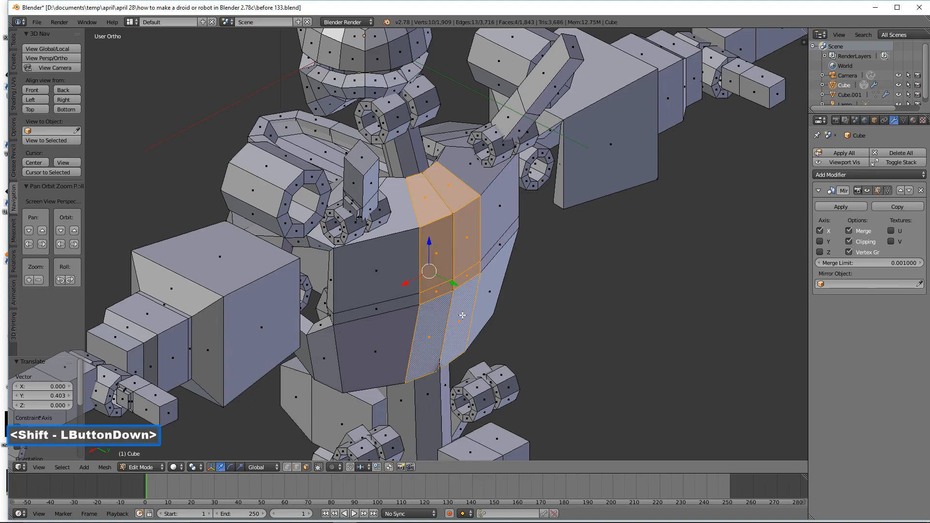
pyautogui.keyDown('shift'); pyautogui.click(449, 282); pyautogui.keyUp('shift')
pyautogui.moveTo(449, 282); pyautogui.dragTo(445, 263, button='middle')
# Step: Move the torso's top face behind the neck 0.388 along Y and clear the selection
pyautogui.click(395, 200)
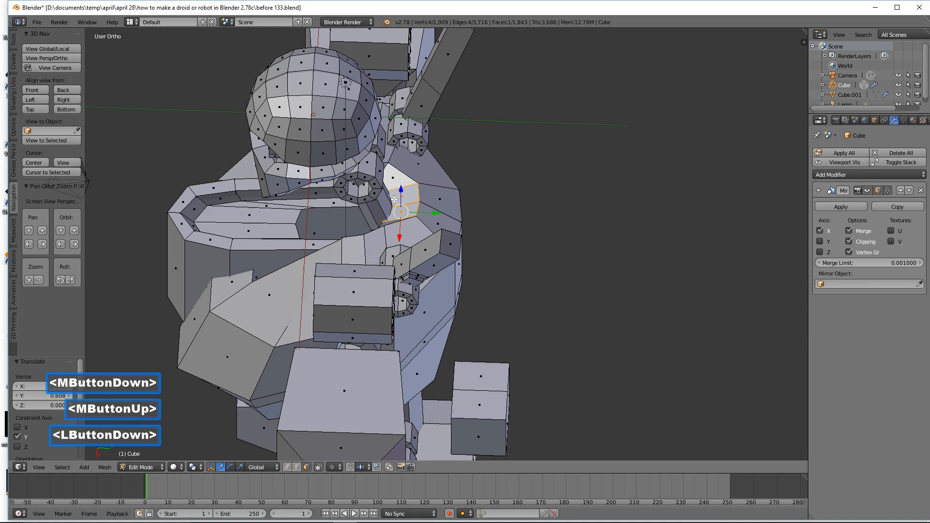
pyautogui.moveTo(424, 218); pyautogui.dragTo(414, 216)
pyautogui.moveTo(415, 216)
pyautogui.mouseDown(button='middle')
pyautogui.moveTo(484, 178)
pyautogui.moveTo(420, 222)
pyautogui.mouseUp(button='middle')
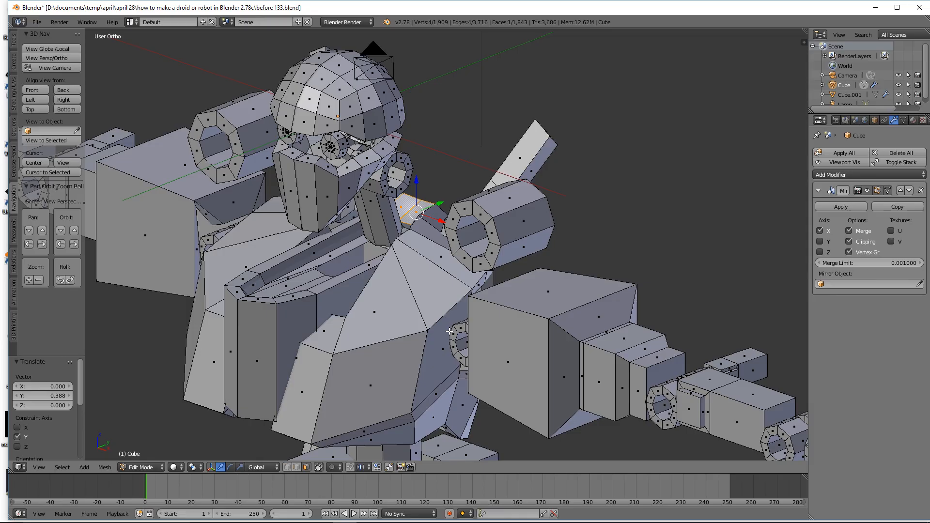
pyautogui.press('a')
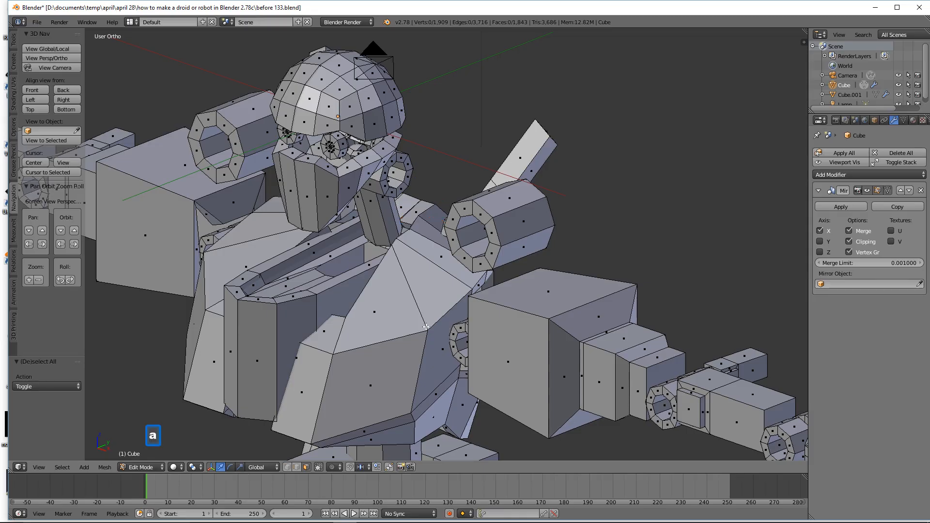
# Step: Select the collar's inner edge loop around the neck base and lower it 0.531 along Z
pyautogui.click(297, 467)
pyautogui.keyDown('alt'); pyautogui.click(378, 243); pyautogui.keyUp('alt')
pyautogui.moveTo(392, 214); pyautogui.dragTo(399, 224)
pyautogui.moveTo(398, 225); pyautogui.dragTo(351, 293, button='middle')
# Step: Move the front edge of the collar's neck opening back 1.355 along Y
pyautogui.click(351, 293)
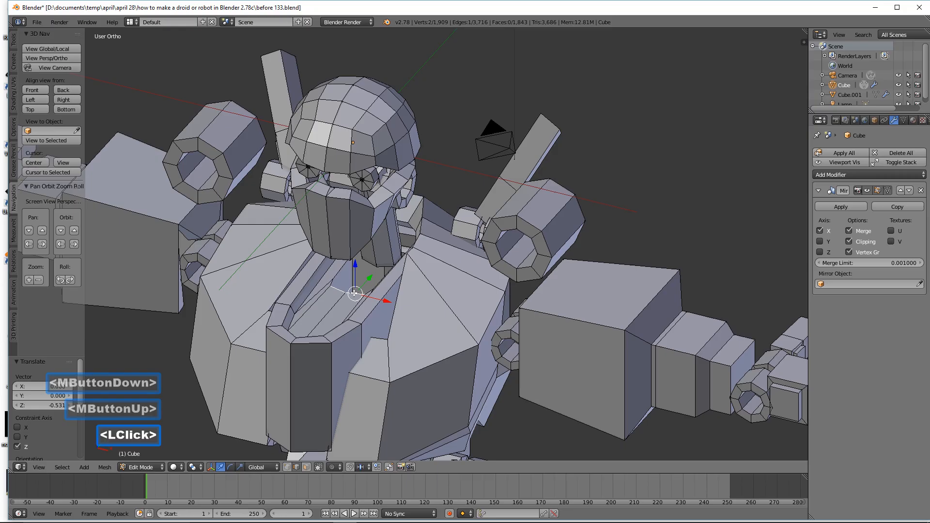
pyautogui.moveTo(369, 278); pyautogui.dragTo(394, 259)
pyautogui.moveTo(395, 259); pyautogui.dragTo(397, 247, button='middle')
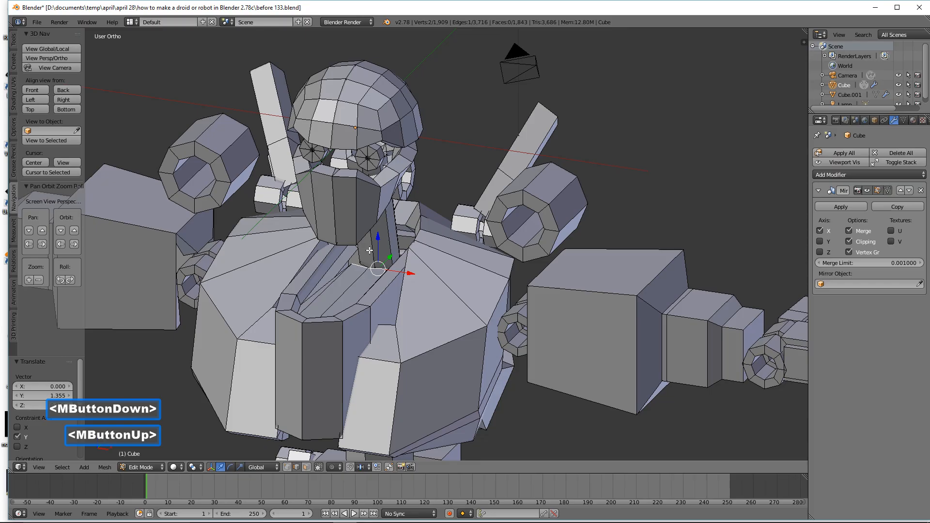
# Step: Select the edge loop around the neck opening and scale it to 0.3394
pyautogui.keyDown('alt'); pyautogui.click(348, 262); pyautogui.keyUp('alt')
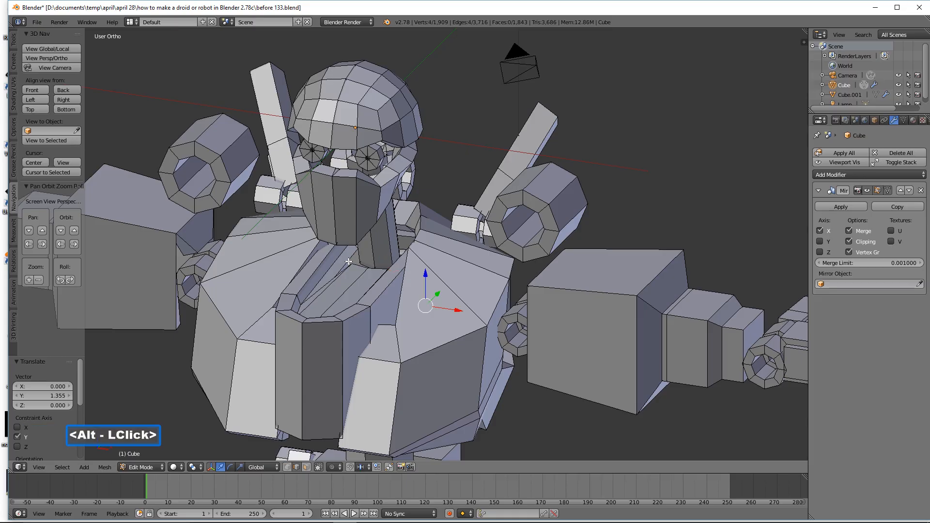
pyautogui.keyDown('alt'); pyautogui.click(350, 257); pyautogui.keyUp('alt')
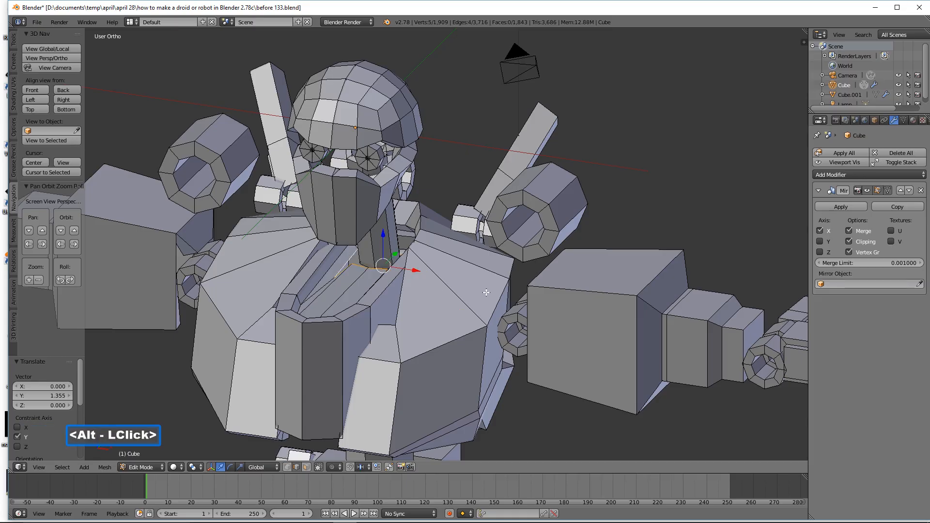
pyautogui.press('s')
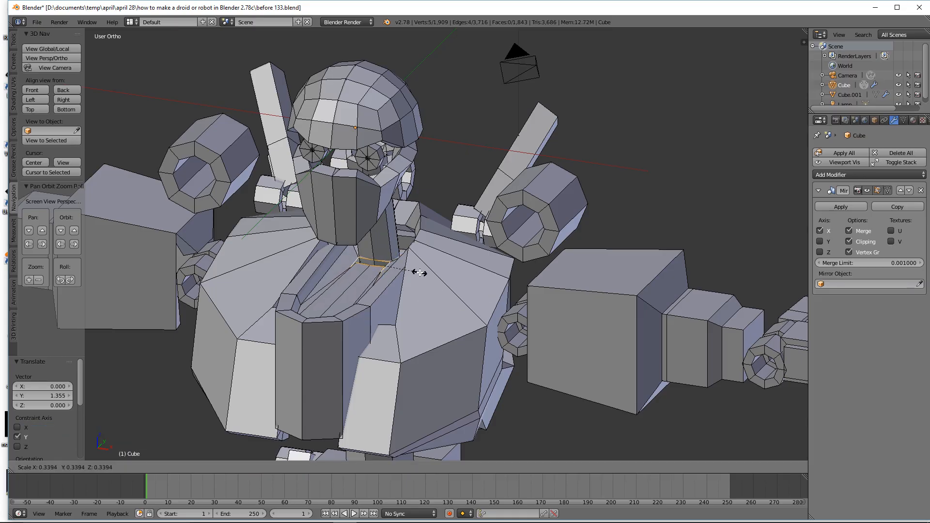
pyautogui.press('Return')
pyautogui.moveTo(419, 272); pyautogui.dragTo(423, 270, button='middle')
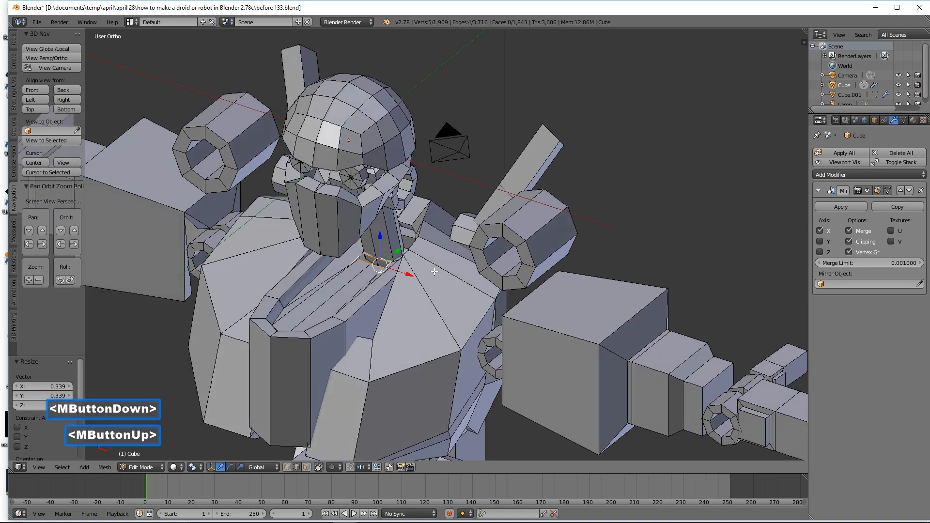
# Step: Rescale the neck opening's edge loop along Y and move it 0.100 along Y
pyautogui.press('s')
pyautogui.press('y')
pyautogui.click(477, 253)
pyautogui.moveTo(407, 252); pyautogui.dragTo(406, 250)
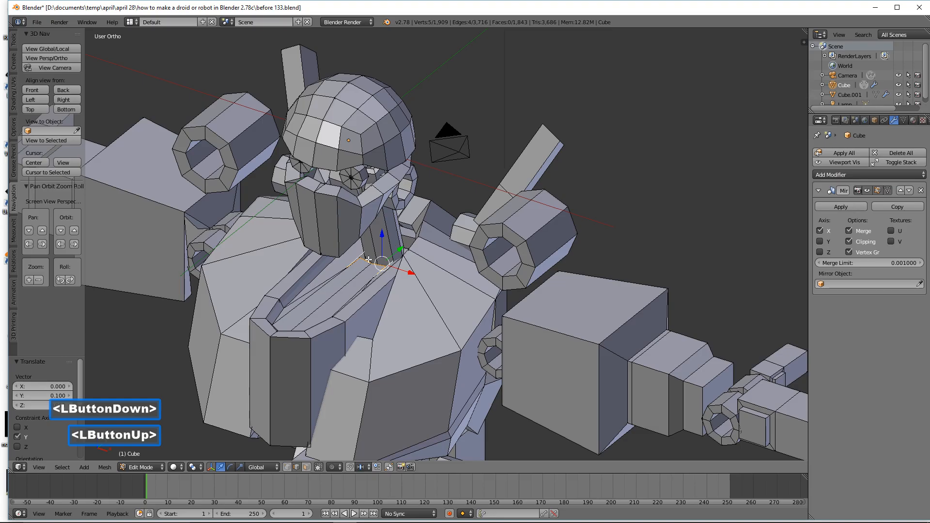
# Step: Move the neck opening's front edge 1.341 forward along Y, and shift its corner vertex 0.331 outward along X
pyautogui.moveTo(392, 256); pyautogui.dragTo(372, 274)
pyautogui.scroll(3, 372, 275)
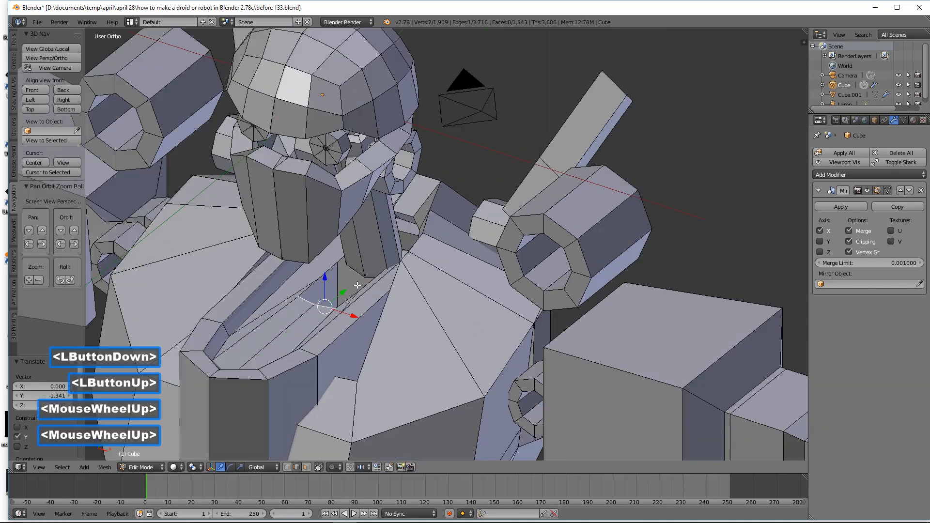
pyautogui.click(340, 327)
pyautogui.click(347, 300)
pyautogui.moveTo(366, 288); pyautogui.dragTo(319, 329)
pyautogui.moveTo(320, 329); pyautogui.dragTo(339, 333, button='middle')
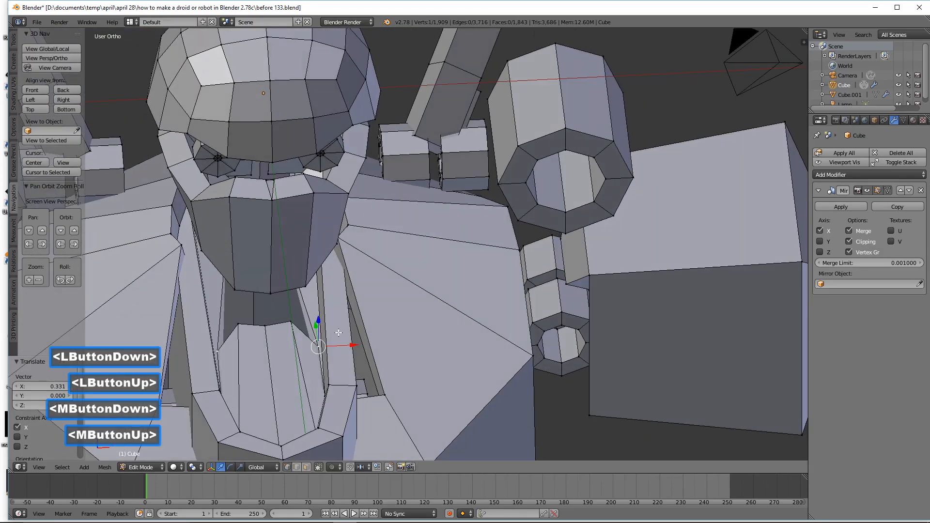
# Step: Adjust the position of the corner vertex beside the neck opening, shifting it 0.199 inward along X
pyautogui.moveTo(316, 327); pyautogui.dragTo(305, 292)
pyautogui.moveTo(305, 291); pyautogui.dragTo(251, 361, button='middle')
pyautogui.click(311, 342)
# Step: Select the three front vertices of the neck opening and move them back 1.120 along Y to the neck
pyautogui.click(285, 311)
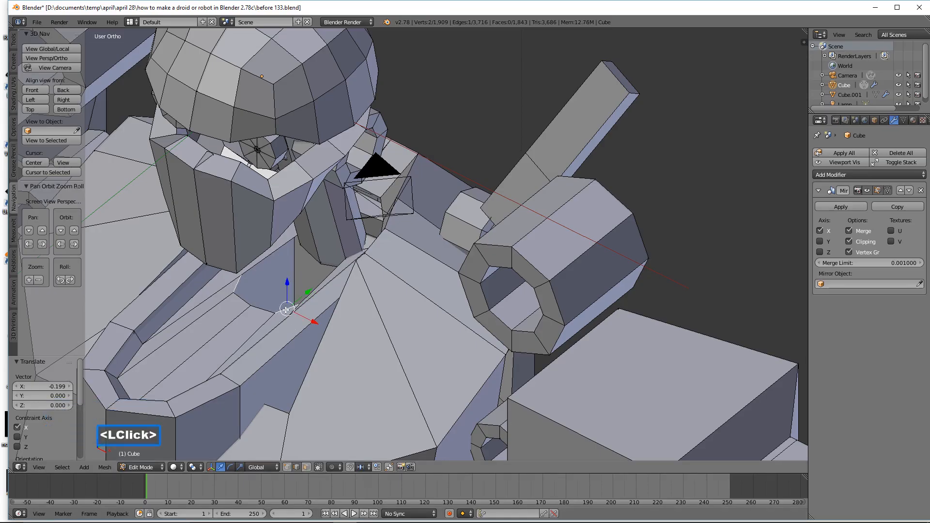
pyautogui.keyDown('shift'); pyautogui.click(275, 303); pyautogui.keyUp('shift')
pyautogui.moveTo(291, 296); pyautogui.dragTo(341, 262)
pyautogui.moveTo(342, 262)
pyautogui.mouseDown(button='middle')
pyautogui.moveTo(335, 256)
pyautogui.moveTo(355, 255)
pyautogui.mouseUp(button='middle')
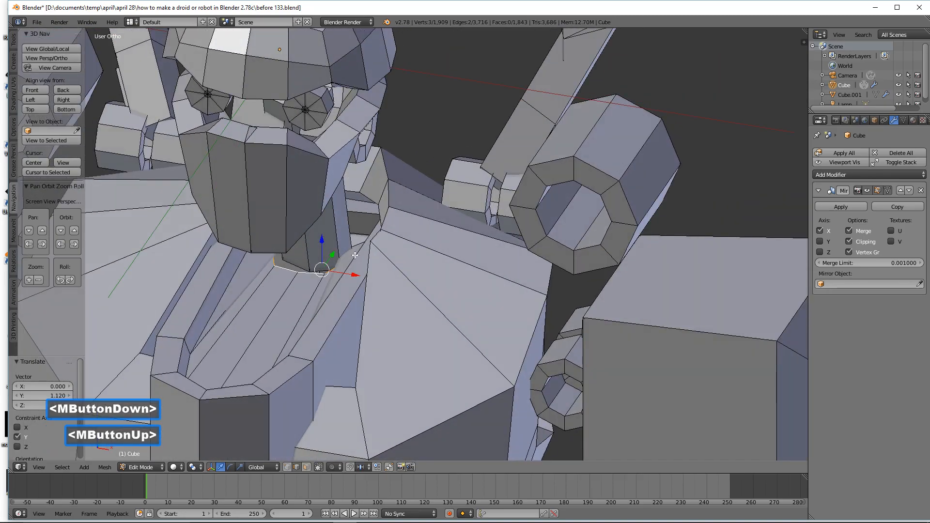
# Step: Extrude the neck opening's front edges downward along Z by about 0.34
pyautogui.press('e')
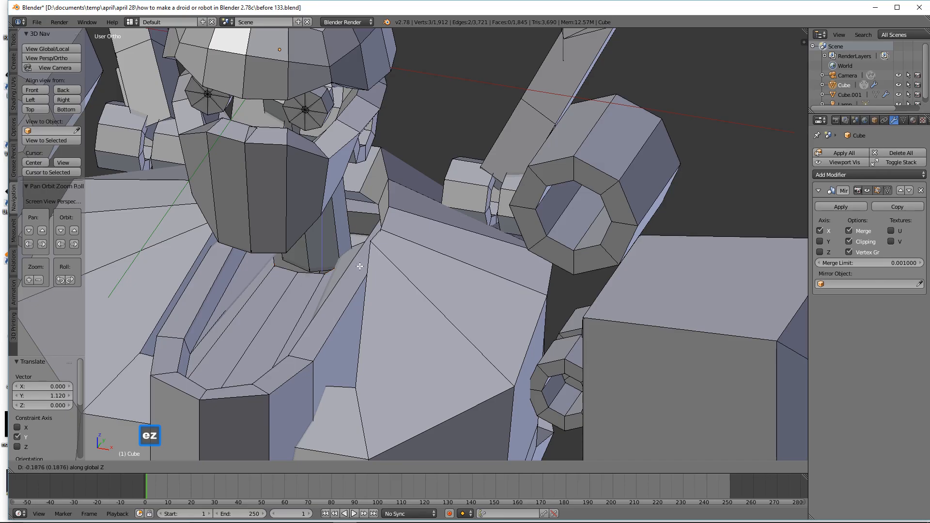
pyautogui.click(360, 266)
pyautogui.moveTo(360, 266); pyautogui.dragTo(383, 305, button='middle')
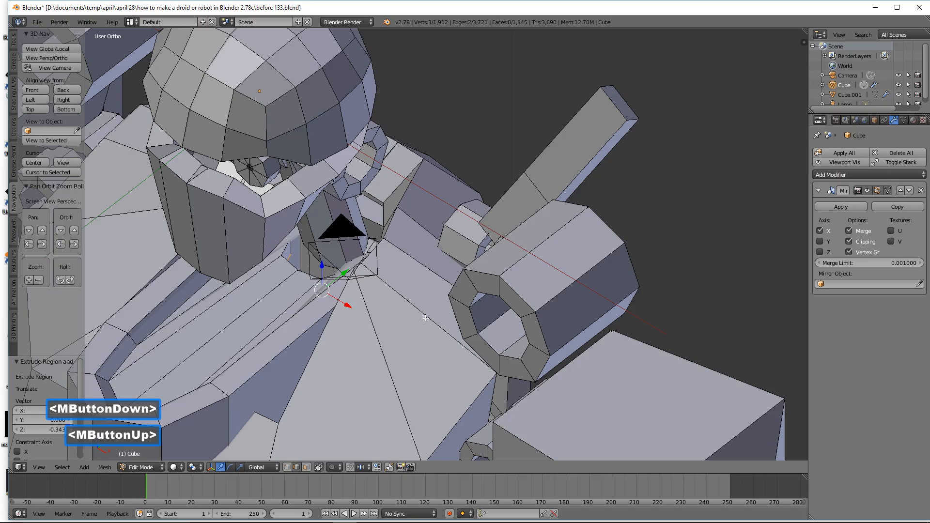
# Step: Scale the extruded edges at the neck base and move them back 0.409 along Y
pyautogui.press('s')
pyautogui.click(393, 293)
pyautogui.moveTo(339, 276); pyautogui.dragTo(361, 258)
pyautogui.moveTo(361, 259); pyautogui.dragTo(309, 261, button='middle')
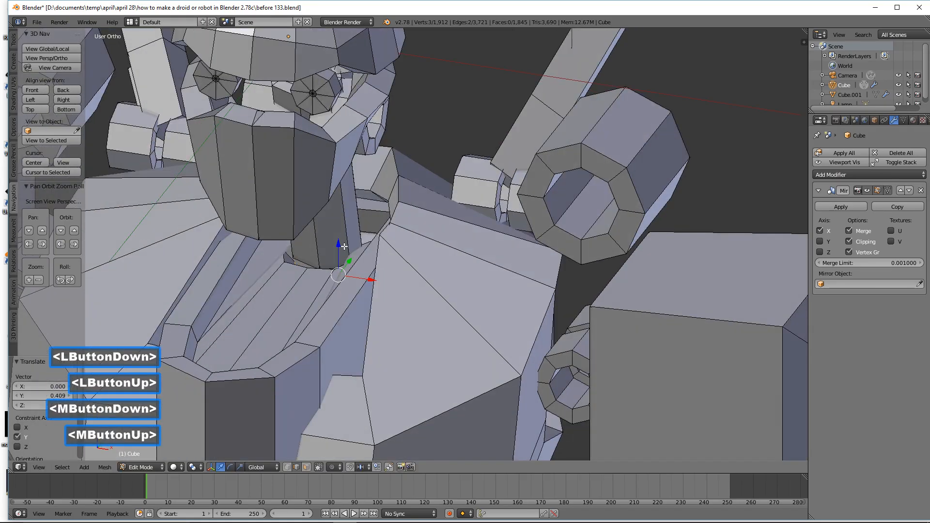
# Step: Lower the edges around the neck base 0.294 along Z, and select the entire mesh
pyautogui.moveTo(345, 221); pyautogui.dragTo(342, 239)
pyautogui.moveTo(342, 239); pyautogui.dragTo(219, 252, button='middle')
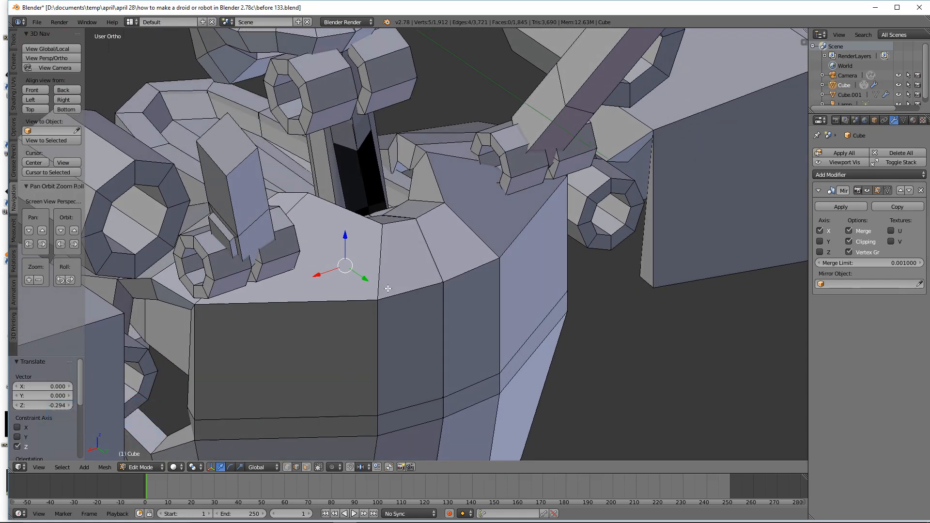
pyautogui.press('a')
pyautogui.press('a')
pyautogui.press('a')
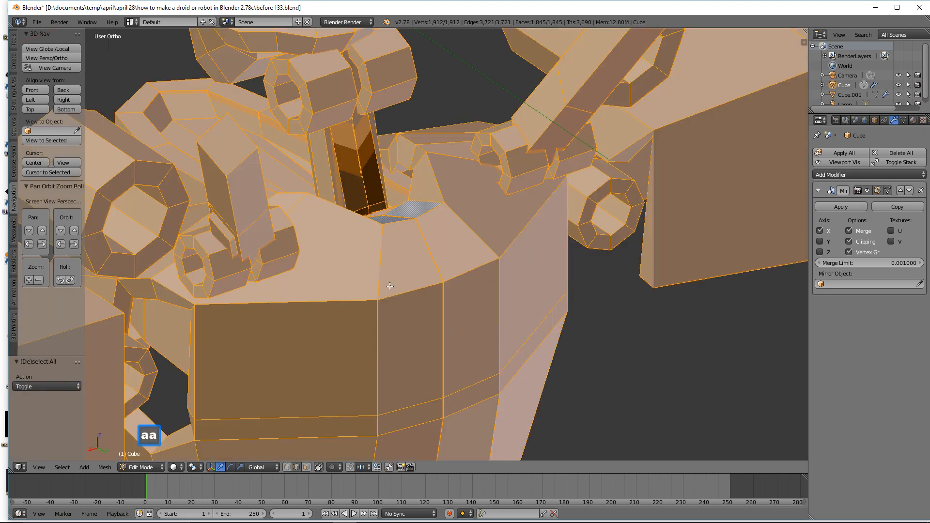
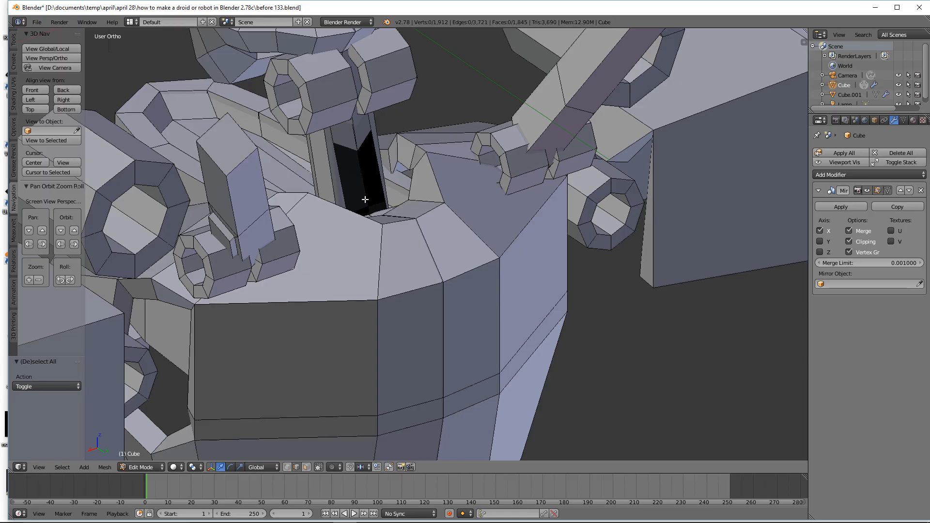
# Step: Inspect the collar, the whole robot and the arm from several angles, ending with a close look at the hand
pyautogui.scroll(-4, 352, 167)
pyautogui.moveTo(341, 173); pyautogui.dragTo(451, 202, button='middle')
pyautogui.scroll(1, 451, 201)
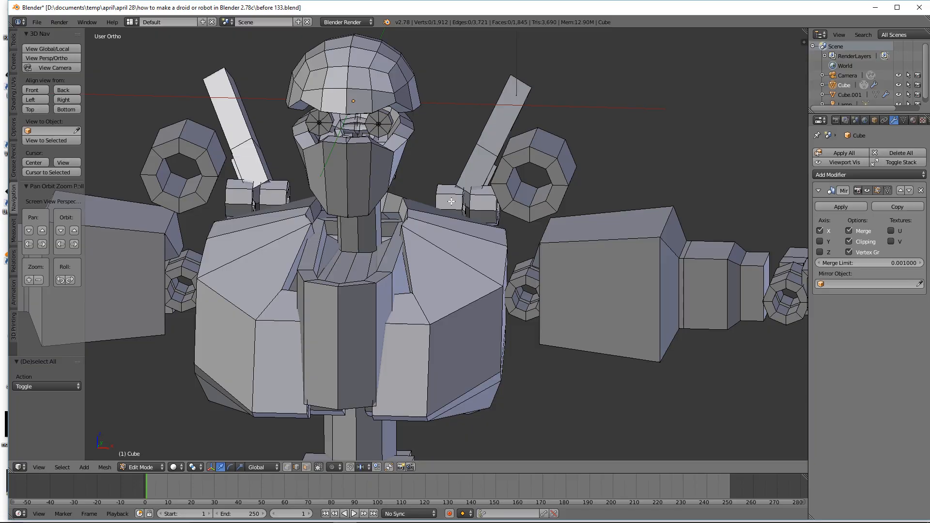
pyautogui.scroll(-7, 451, 201)
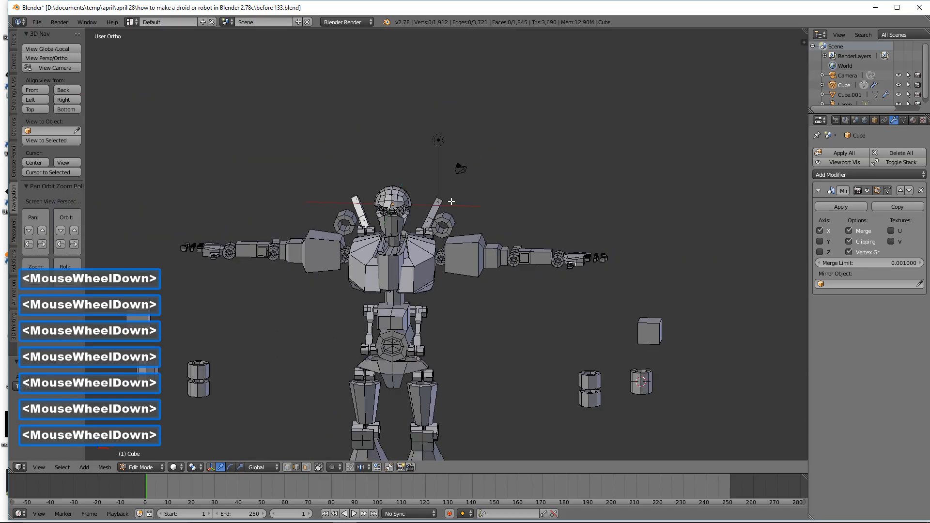
pyautogui.keyDown('shift'); pyautogui.moveTo(485, 250); pyautogui.dragTo(526, 158, button='middle'); pyautogui.keyUp('shift')
pyautogui.moveTo(543, 196); pyautogui.dragTo(523, 232, button='middle')
pyautogui.scroll(5, 557, 242)
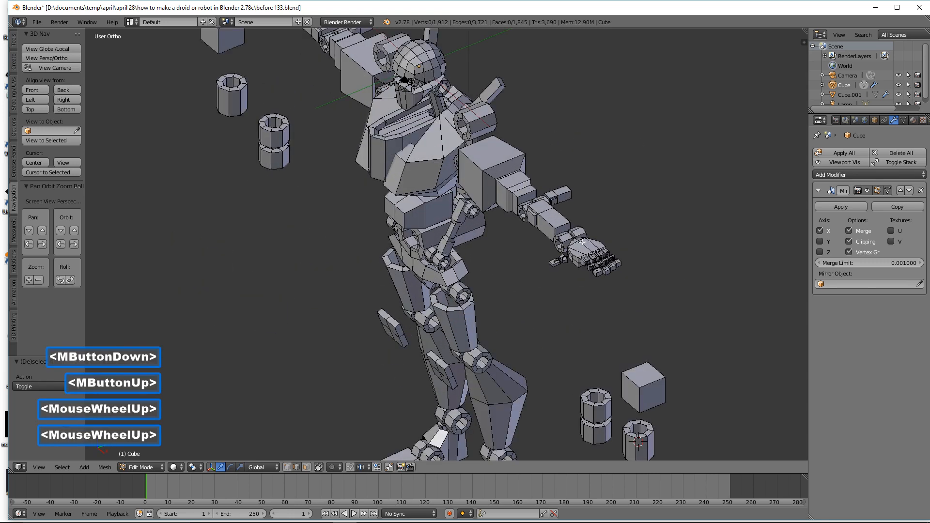
pyautogui.keyDown('shift'); pyautogui.moveTo(651, 200); pyautogui.dragTo(447, 229, button='middle'); pyautogui.keyUp('shift')
pyautogui.scroll(2, 446, 228)
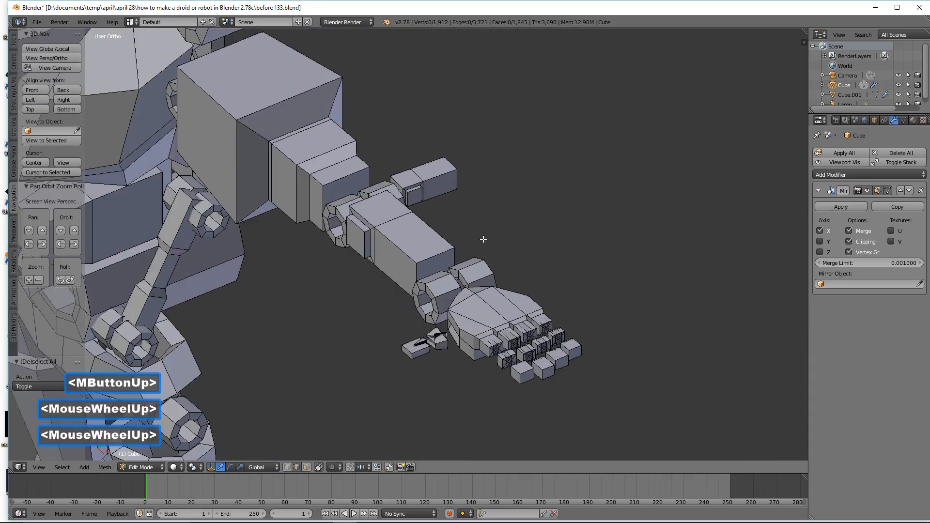
pyautogui.scroll(1, 490, 245)
pyautogui.keyDown('shift'); pyautogui.moveTo(496, 251); pyautogui.dragTo(498, 206, button='middle'); pyautogui.keyUp('shift')
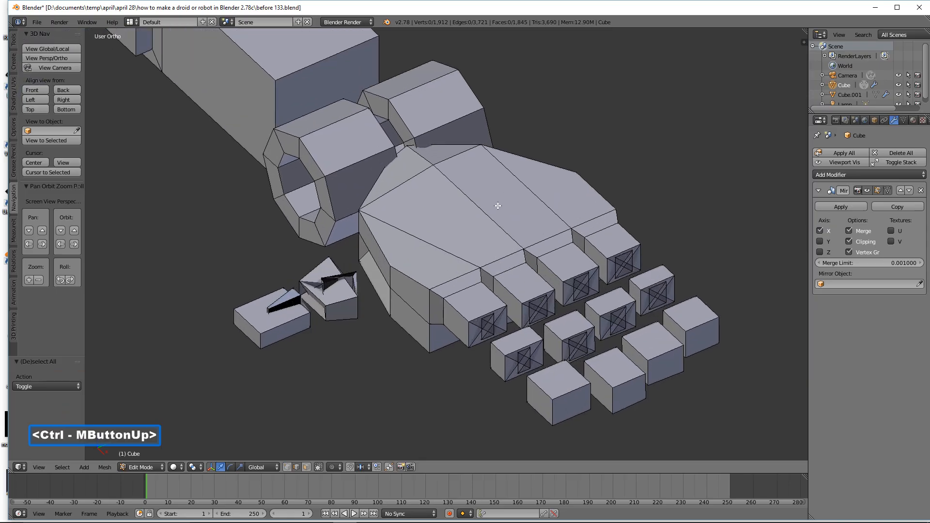
# Step: In face selection mode, delete the four triangular-fan faces closing the end of the first knuckle stub beside the thumb pieces
pyautogui.click(495, 322)
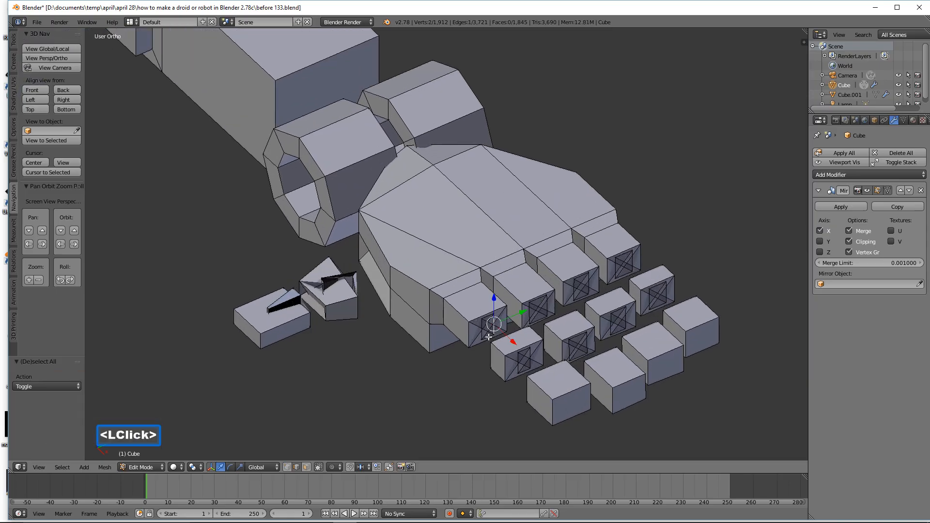
pyautogui.click(306, 467)
pyautogui.keyDown('shift'); pyautogui.moveTo(483, 338); pyautogui.dragTo(510, 298, button='middle'); pyautogui.keyUp('shift')
pyautogui.click(558, 244)
pyautogui.scroll(-1, 557, 245)
pyautogui.scroll(1, 548, 246)
pyautogui.click(546, 246)
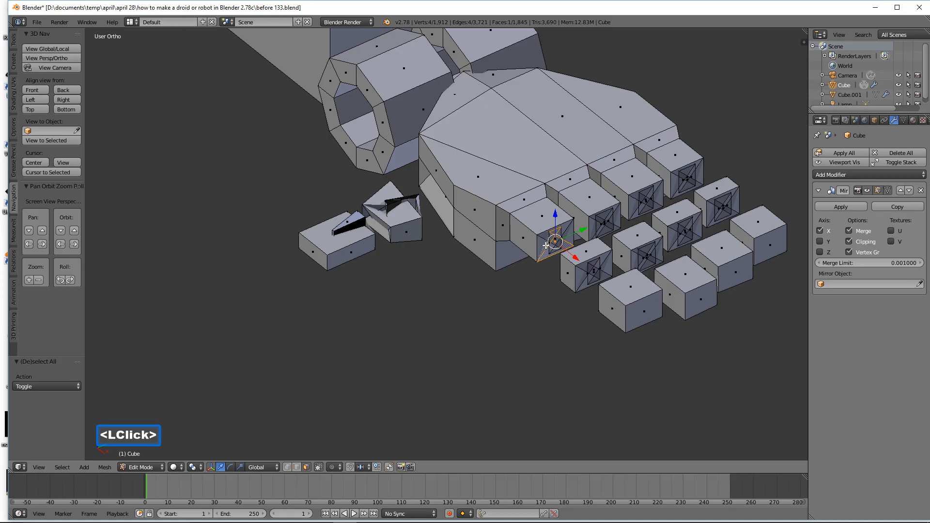
pyautogui.press('x')
pyautogui.click(523, 246)
pyautogui.click(533, 239)
pyautogui.press('x')
pyautogui.click(533, 239)
pyautogui.click(533, 240)
pyautogui.press('x')
pyautogui.click(533, 241)
pyautogui.click(533, 240)
pyautogui.press('x')
pyautogui.click(555, 240)
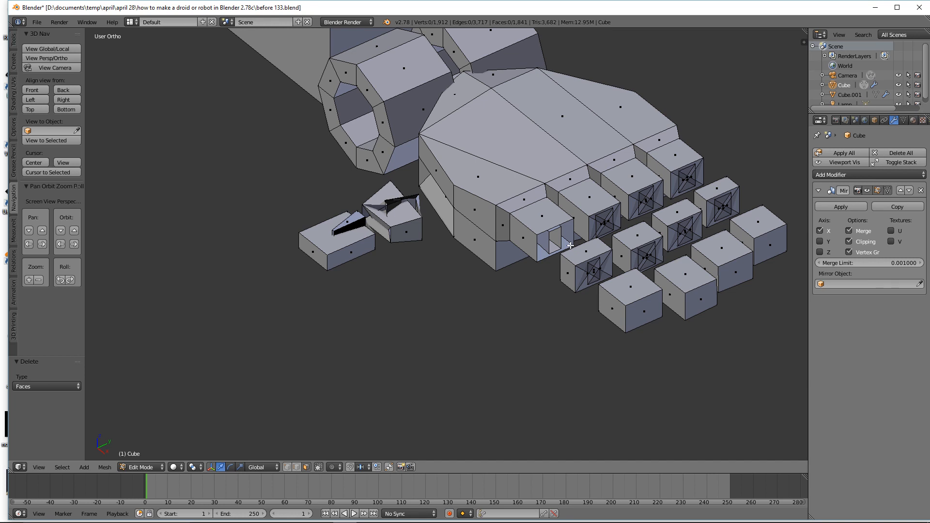
# Step: Duplicate the front faces of the four fingertip blocks and move the copies 0.238 along X
pyautogui.click(646, 314)
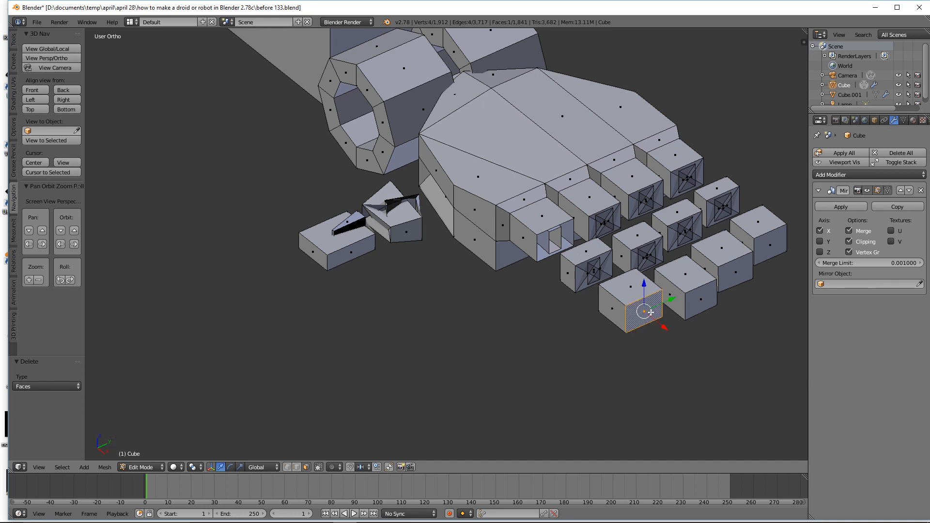
pyautogui.keyDown('shift'); pyautogui.click(702, 298); pyautogui.keyUp('shift')
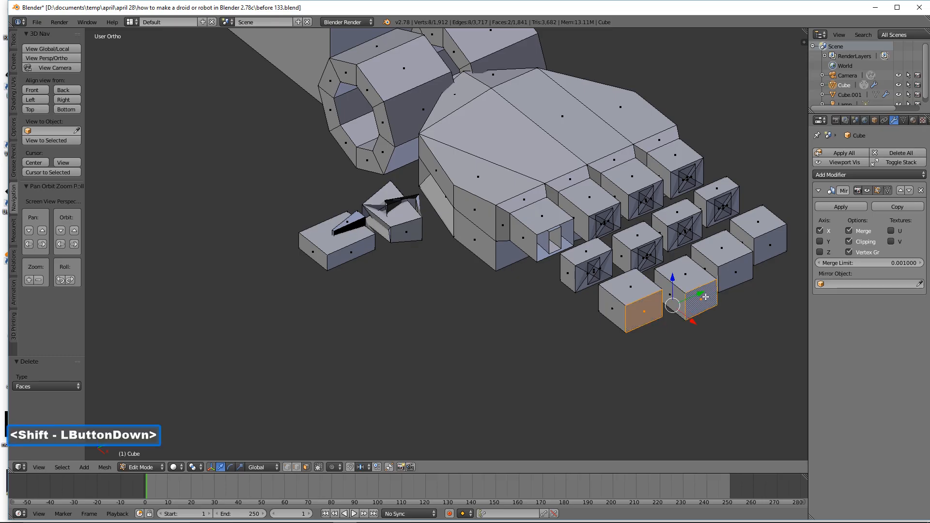
pyautogui.keyDown('shift'); pyautogui.click(735, 273); pyautogui.keyUp('shift')
pyautogui.keyDown('shift'); pyautogui.click(776, 246); pyautogui.keyUp('shift')
pyautogui.hotkey('shift', 'd')
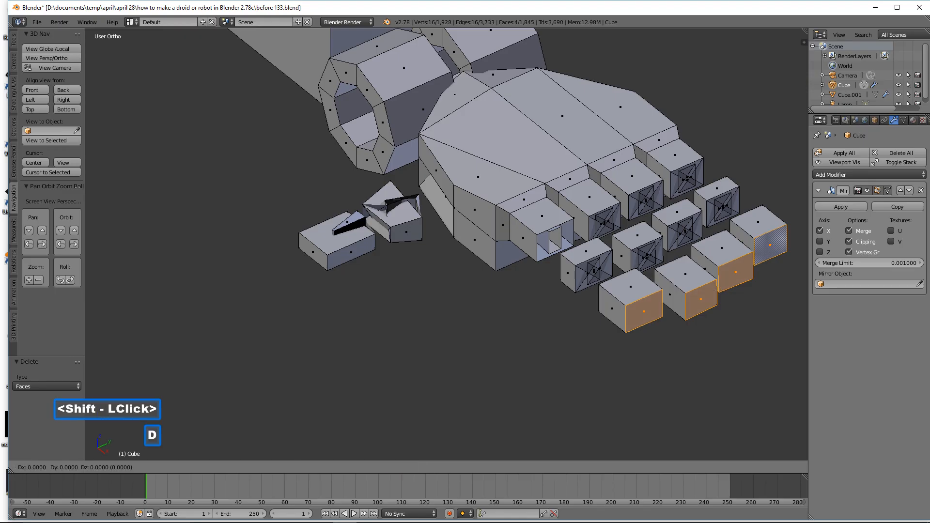
pyautogui.rightClick(775, 246)
pyautogui.moveTo(734, 297); pyautogui.dragTo(742, 317)
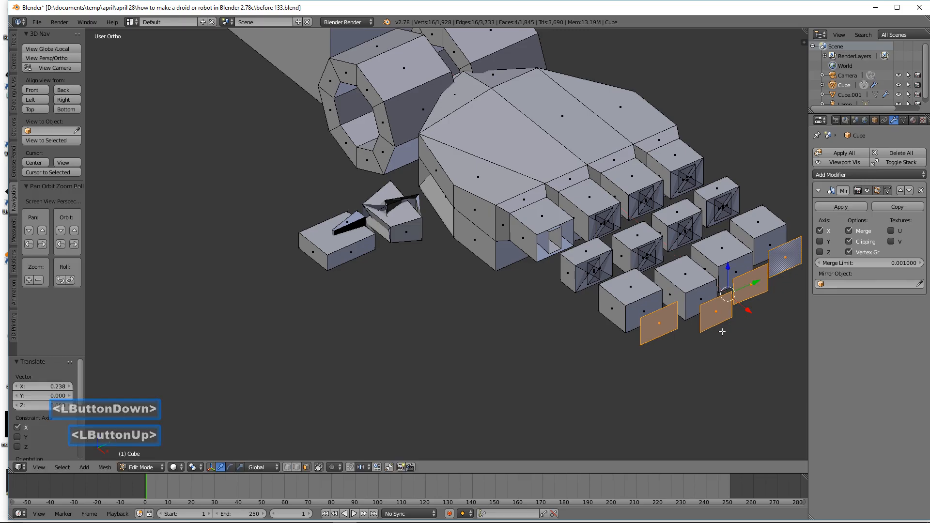
# Step: Extrude the four duplicated faces 0.565 along X to form new finger blocks
pyautogui.hotkey('shift', 'd')
pyautogui.press('y')
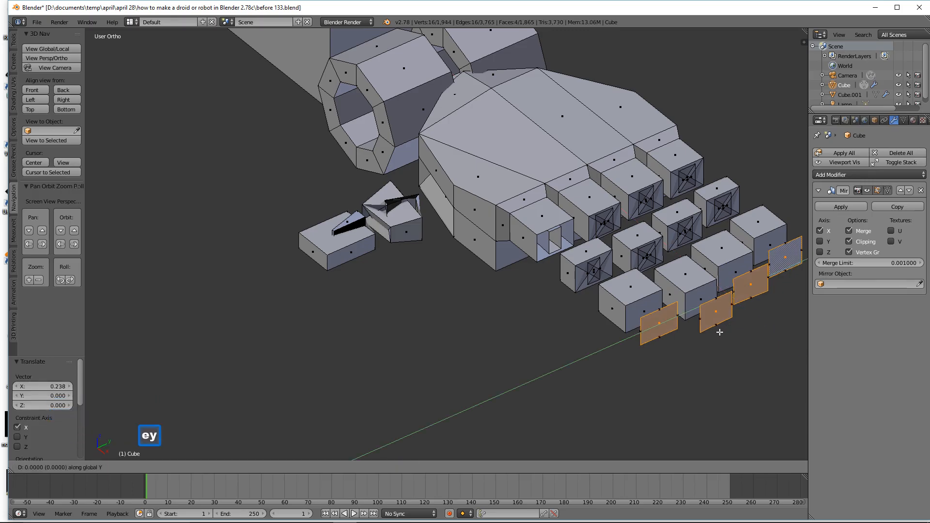
pyautogui.press('x')
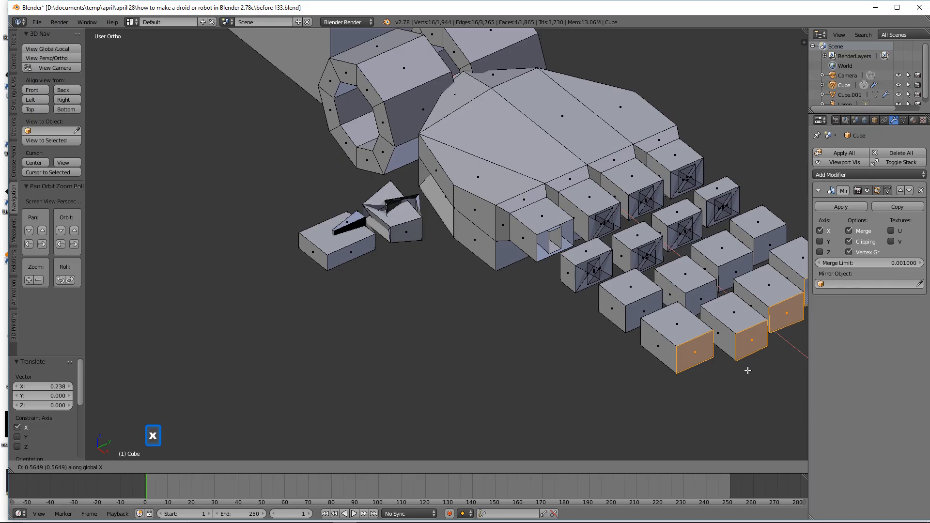
pyautogui.click(743, 364)
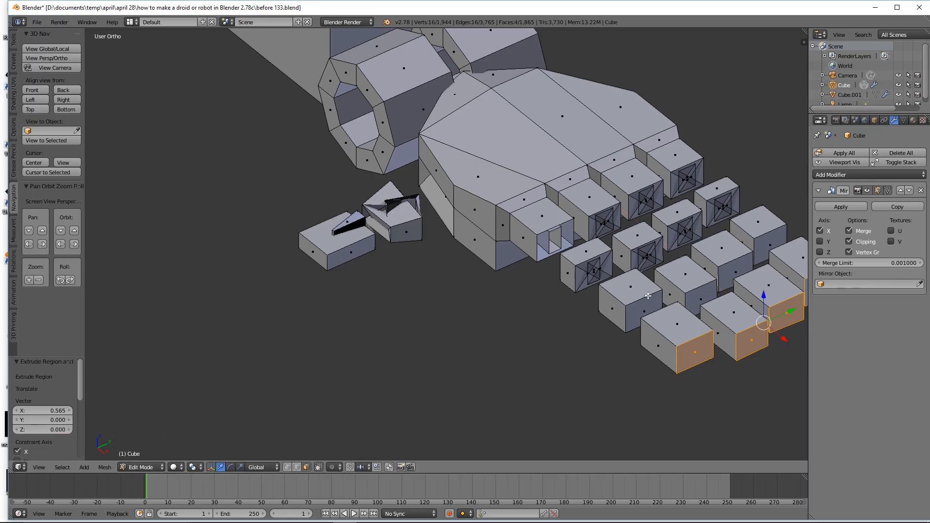
# Step: Delete the faces of the eight old finger blocks between the knuckle stubs and the new outer row
pyautogui.press('a')
pyautogui.press('l')
pyautogui.press('l')
pyautogui.press('l')
pyautogui.press('l')
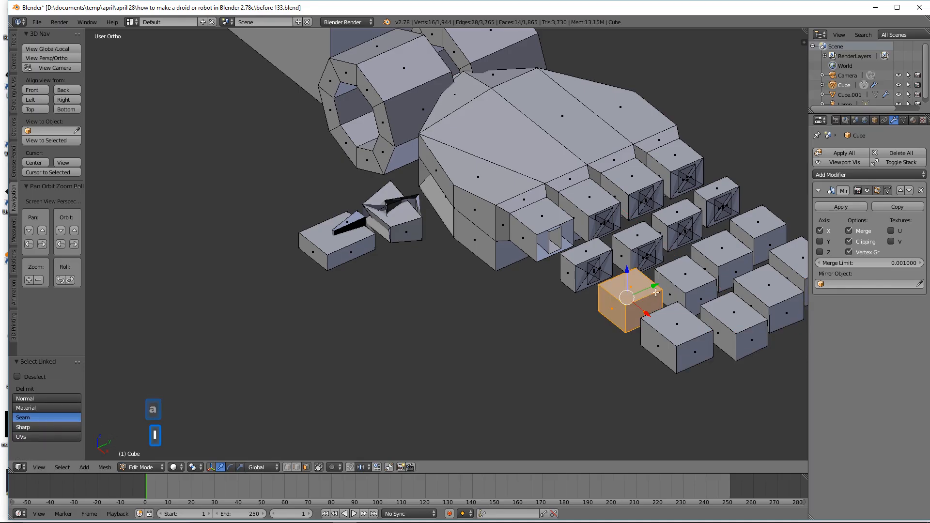
pyautogui.press('l')
pyautogui.press('l')
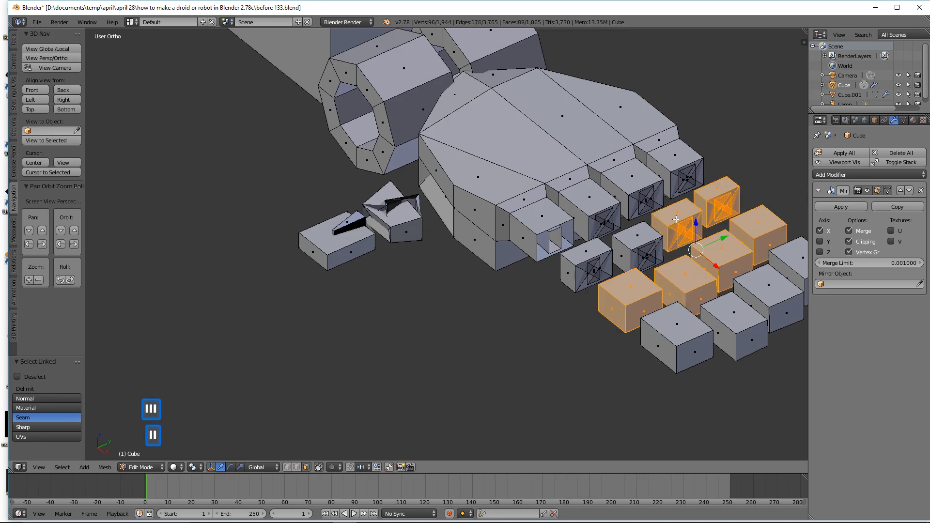
pyautogui.press('l')
pyautogui.press('l')
pyautogui.press('x')
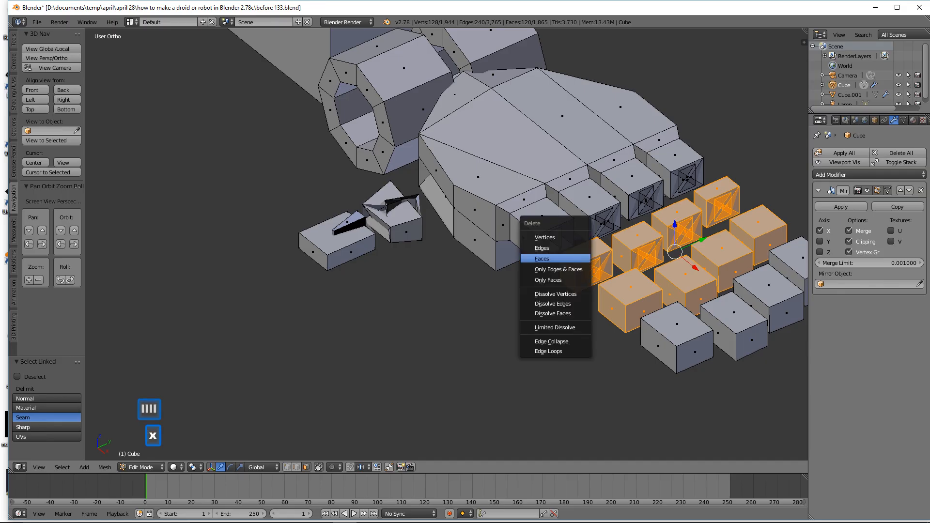
pyautogui.click(572, 259)
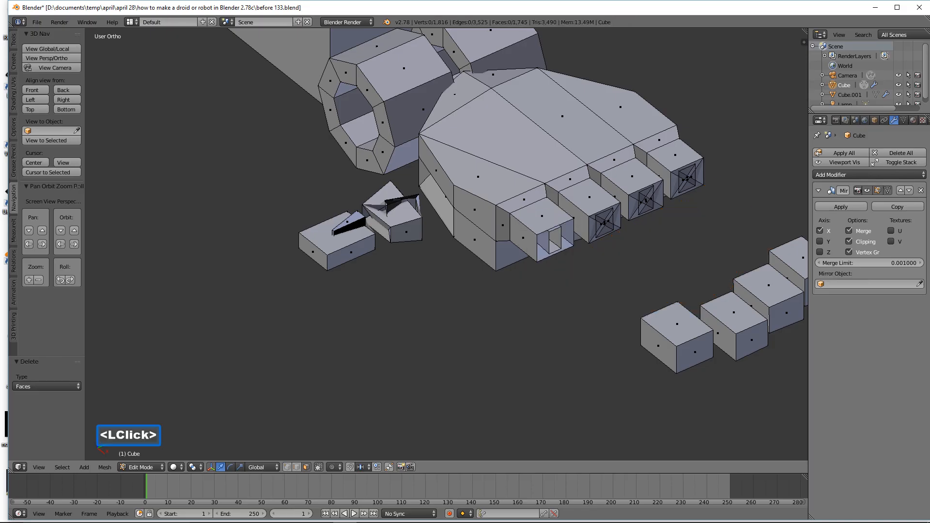
# Step: Delete the outer face loops around the four knuckle stubs on the palm
pyautogui.keyDown('alt'); pyautogui.click(532, 231); pyautogui.keyUp('alt')
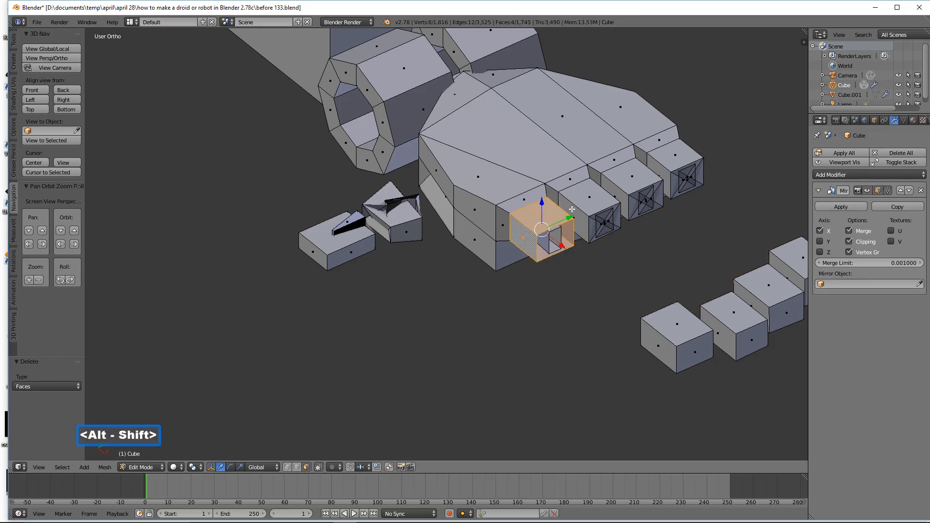
pyautogui.keyDown('alt'); pyautogui.keyDown('shift'); pyautogui.click(626, 191); pyautogui.keyUp('shift'); pyautogui.keyUp('alt')
pyautogui.keyDown('alt'); pyautogui.keyDown('shift'); pyautogui.click(629, 186); pyautogui.keyUp('shift'); pyautogui.keyUp('alt')
pyautogui.keyDown('alt'); pyautogui.keyDown('shift'); pyautogui.click(669, 162); pyautogui.keyUp('shift'); pyautogui.keyUp('alt')
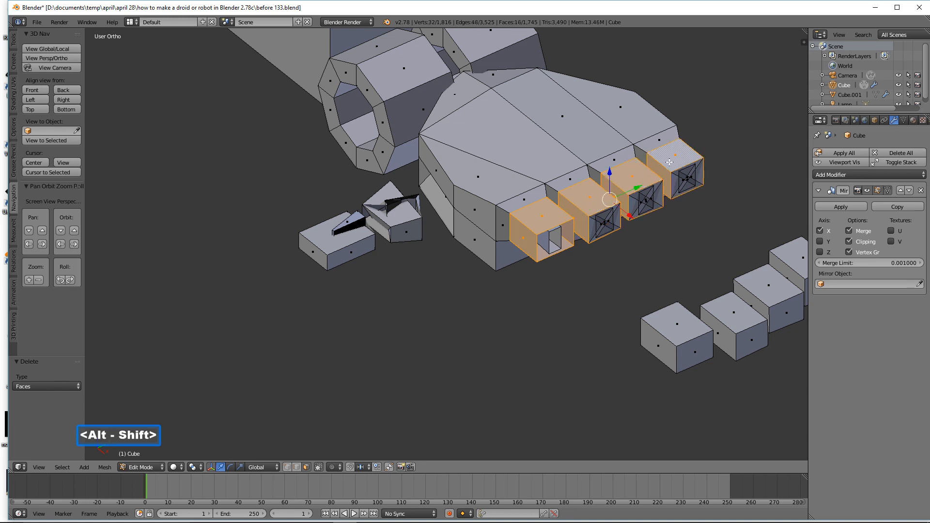
pyautogui.press('x')
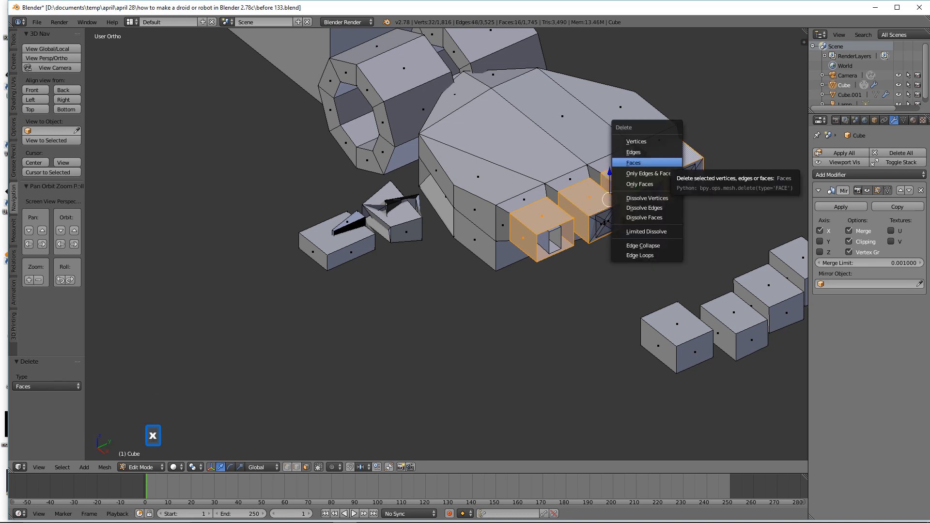
pyautogui.click(670, 162)
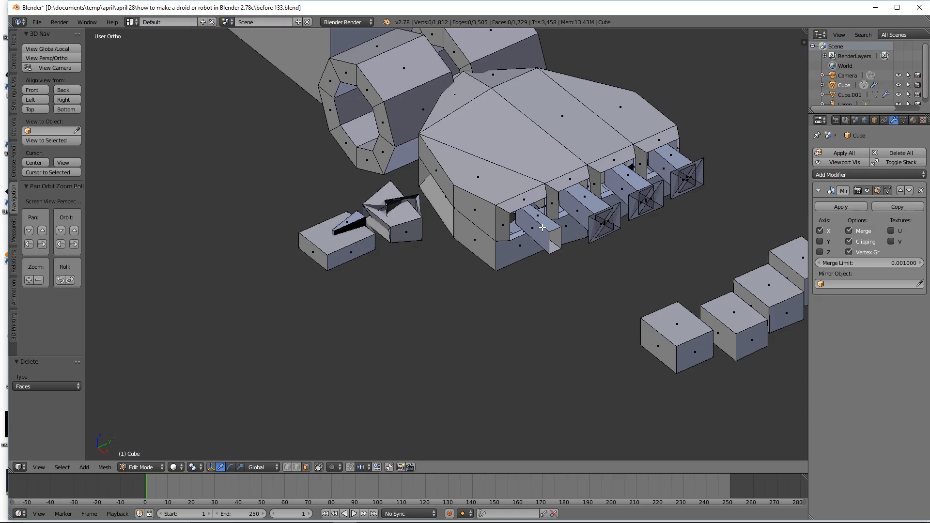
# Step: Delete the inner face loops inside the four knuckle stubs
pyautogui.keyDown('alt'); pyautogui.keyDown('shift'); pyautogui.click(551, 223); pyautogui.keyUp('shift'); pyautogui.keyUp('alt')
pyautogui.keyDown('alt'); pyautogui.keyDown('shift'); pyautogui.click(573, 215); pyautogui.keyUp('shift'); pyautogui.keyUp('alt')
pyautogui.keyDown('alt'); pyautogui.keyDown('shift'); pyautogui.click(622, 183); pyautogui.keyUp('shift'); pyautogui.keyUp('alt')
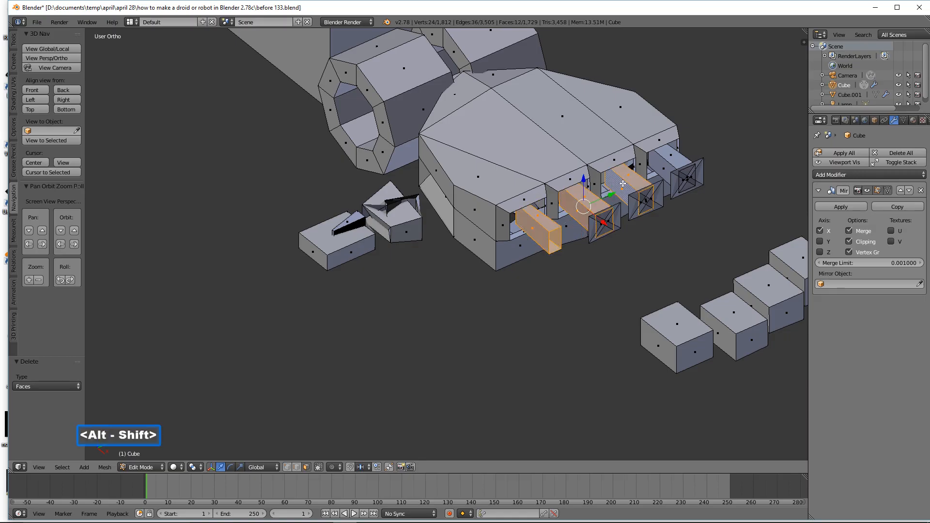
pyautogui.keyDown('alt'); pyautogui.keyDown('shift'); pyautogui.click(673, 161); pyautogui.keyUp('shift'); pyautogui.keyUp('alt')
pyautogui.press('x')
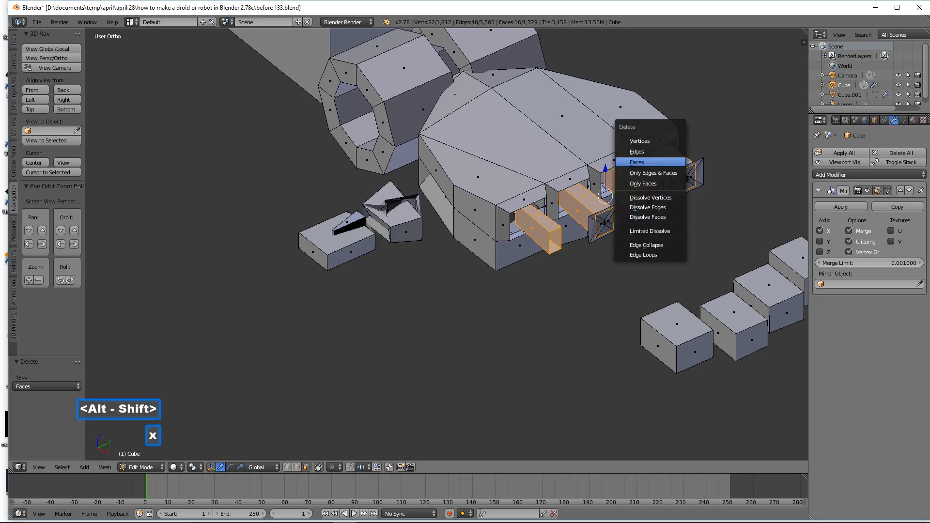
pyautogui.click(649, 162)
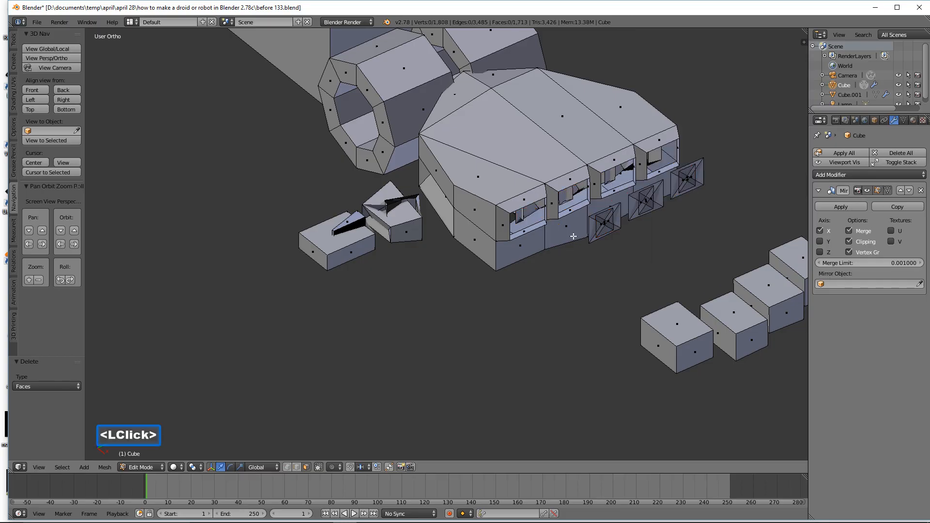
# Step: Delete the three loose end panels floating in front of the palm
pyautogui.moveTo(573, 236); pyautogui.dragTo(604, 224, button='middle')
pyautogui.press('l')
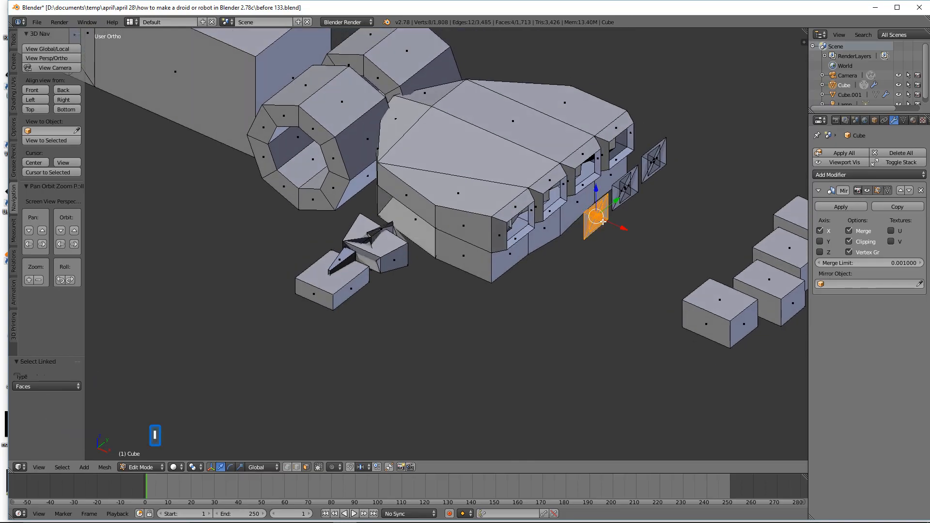
pyautogui.press('l')
pyautogui.press('l')
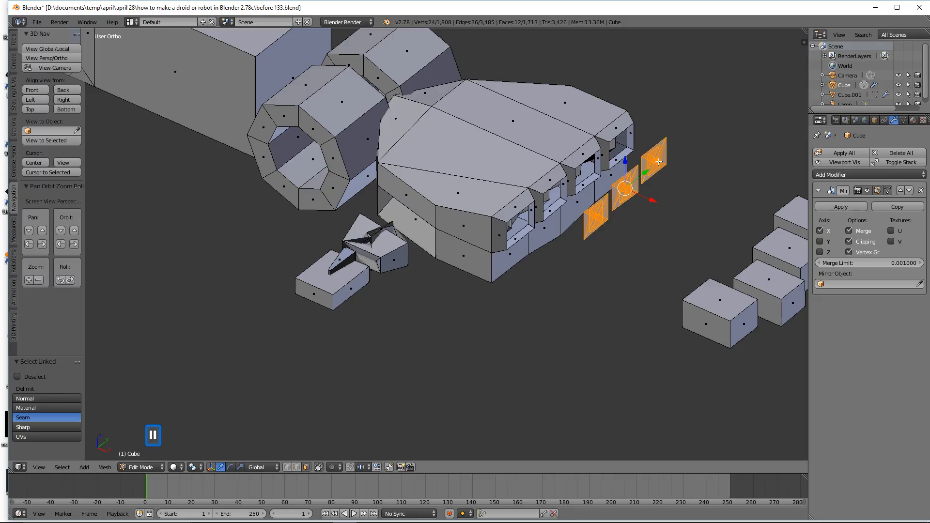
pyautogui.press('x')
pyautogui.click(651, 162)
# Step: Duplicate the palm-side faces of the four new finger blocks and move the copies along X toward the palm, finishing with a -0.125 shift
pyautogui.moveTo(678, 262); pyautogui.dragTo(740, 252, button='middle')
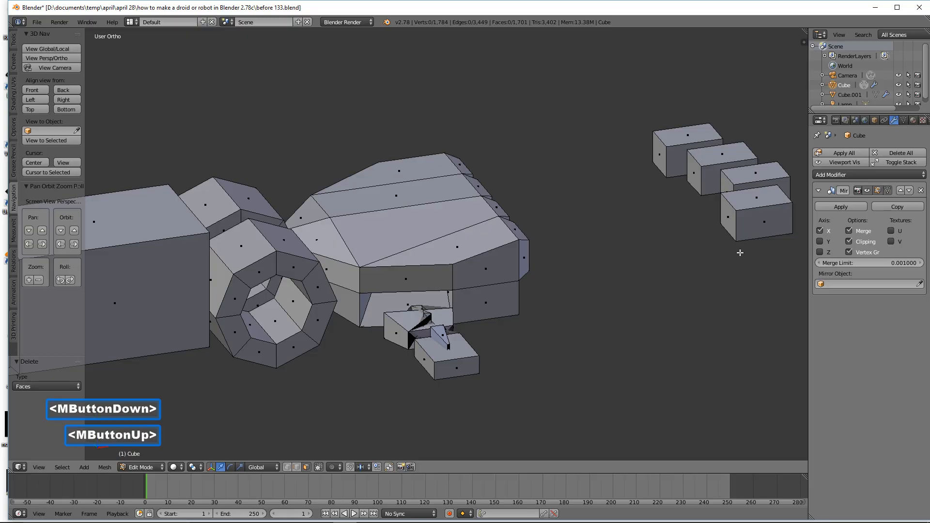
pyautogui.click(729, 220)
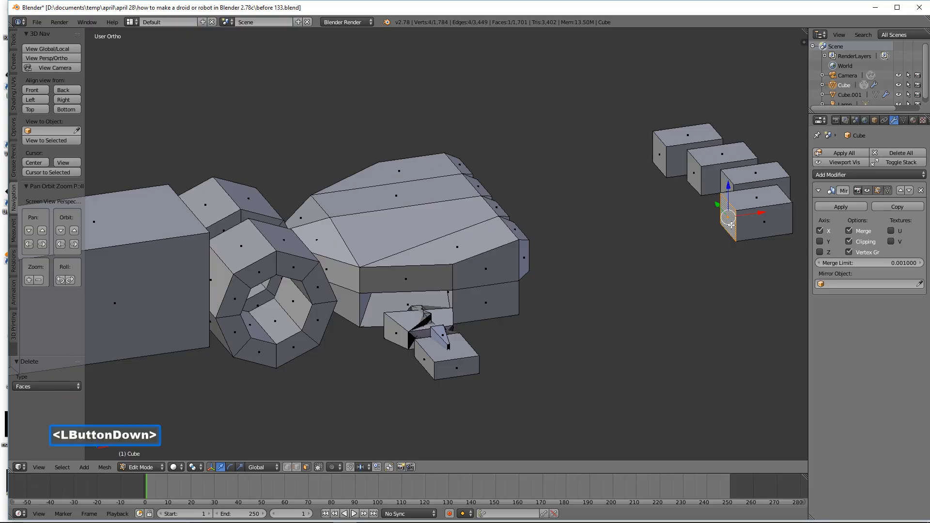
pyautogui.keyDown('shift'); pyautogui.click(725, 179); pyautogui.keyUp('shift')
pyautogui.keyDown('shift'); pyautogui.click(693, 178); pyautogui.keyUp('shift')
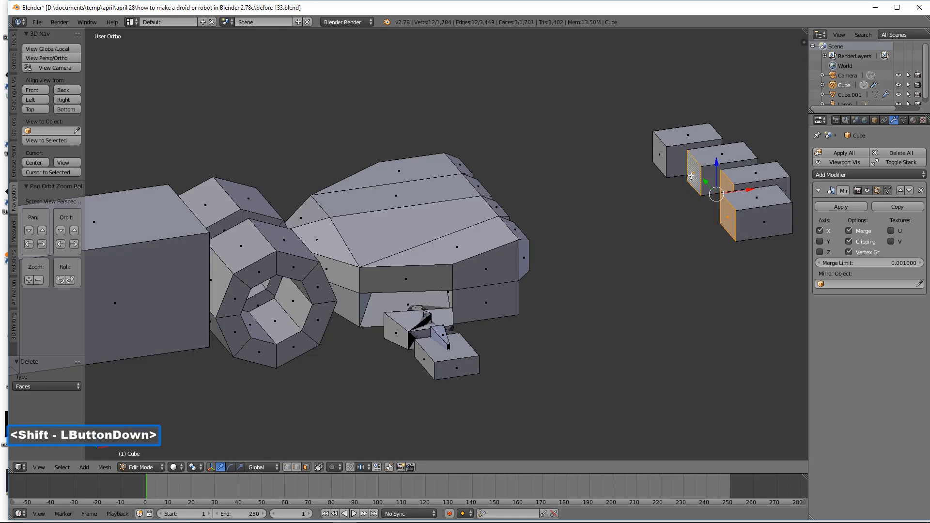
pyautogui.keyDown('shift'); pyautogui.doubleClick(660, 157); pyautogui.keyUp('shift')
pyautogui.hotkey('shift', 'd')
pyautogui.rightClick(661, 156)
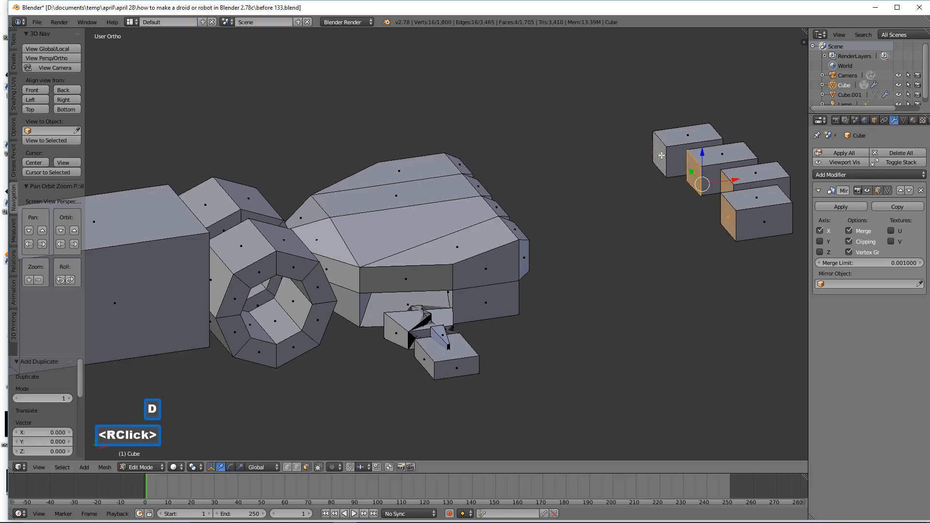
pyautogui.moveTo(734, 181); pyautogui.dragTo(662, 180)
pyautogui.moveTo(661, 180); pyautogui.dragTo(690, 195, button='middle')
pyautogui.moveTo(690, 194); pyautogui.dragTo(677, 194)
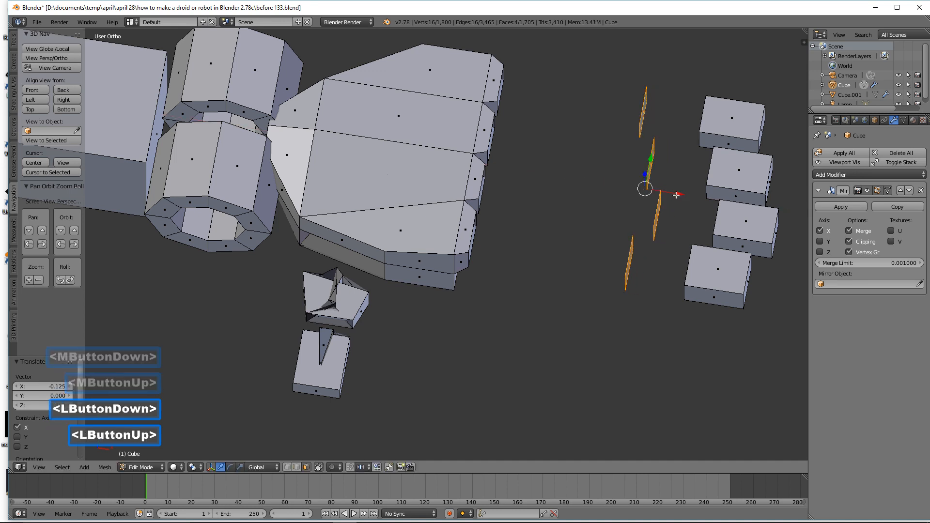
# Step: Extrude the four copied faces -0.462 along X toward the palm to form a second row of finger blocks
pyautogui.press('e')
pyautogui.press('y')
pyautogui.press('x')
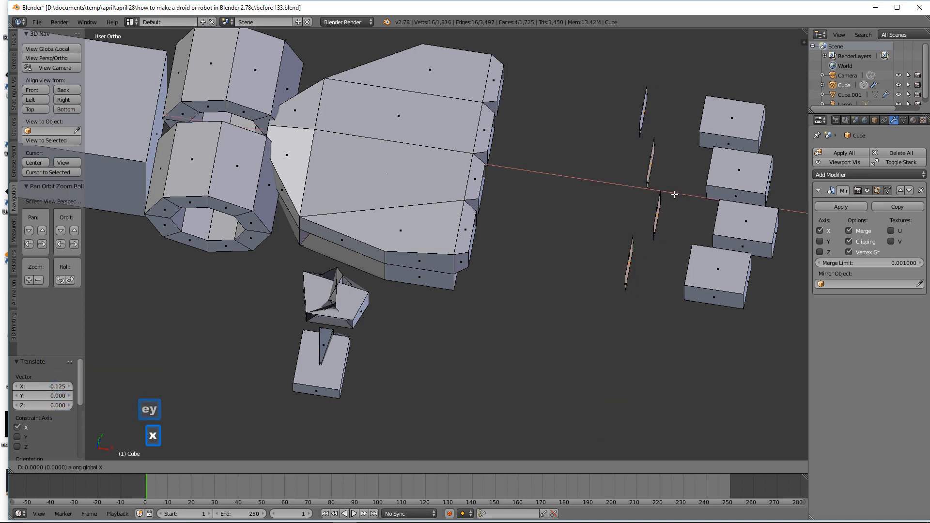
pyautogui.click(627, 193)
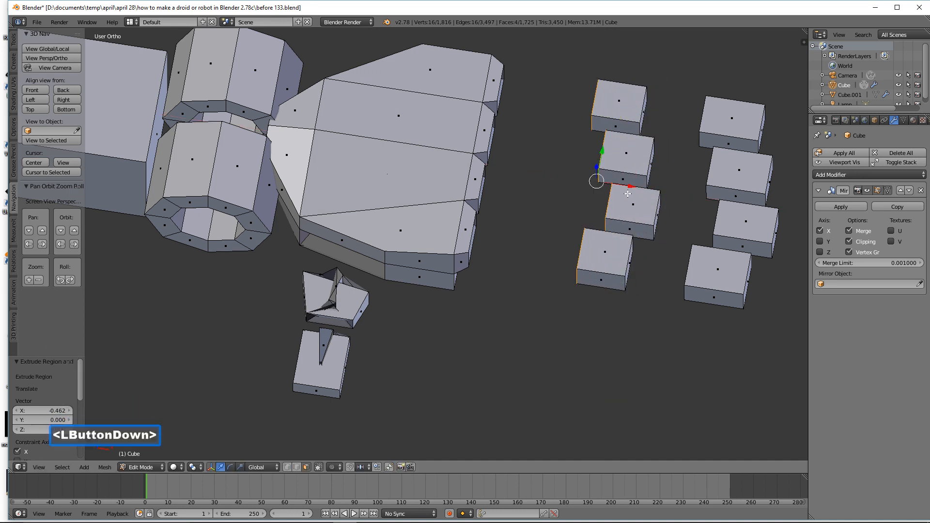
pyautogui.press('a')
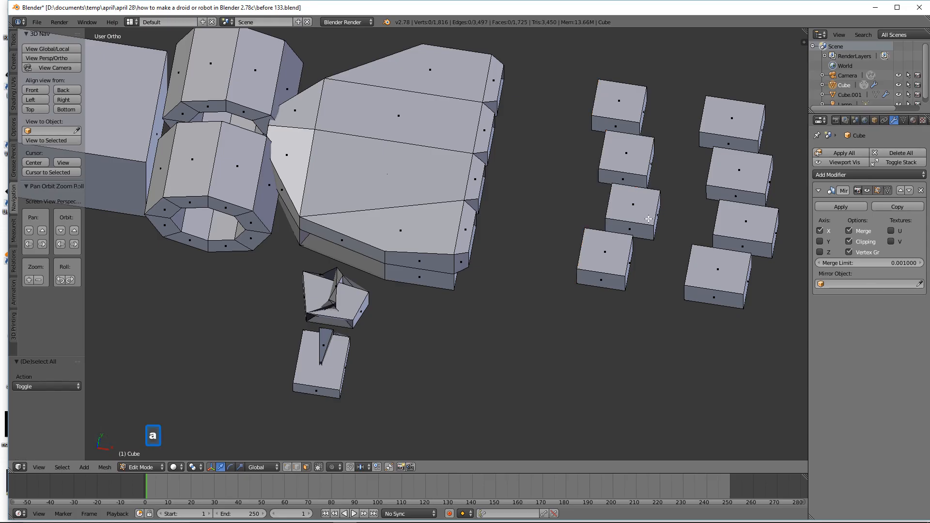
# Step: Stagger the new row by moving its third block -0.172 and its first block 0.132 along X
pyautogui.press('l')
pyautogui.moveTo(664, 215); pyautogui.dragTo(648, 211)
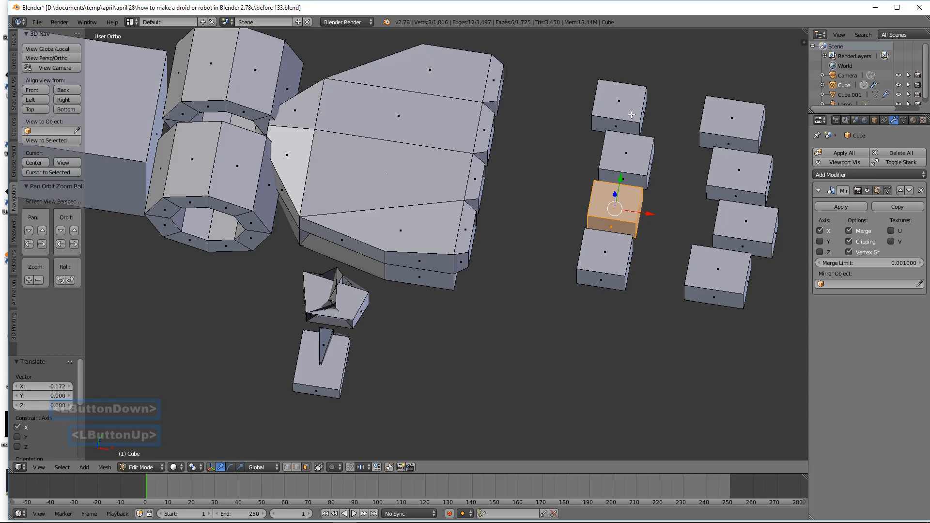
pyautogui.press('a')
pyautogui.press('l')
pyautogui.moveTo(631, 114); pyautogui.dragTo(636, 162)
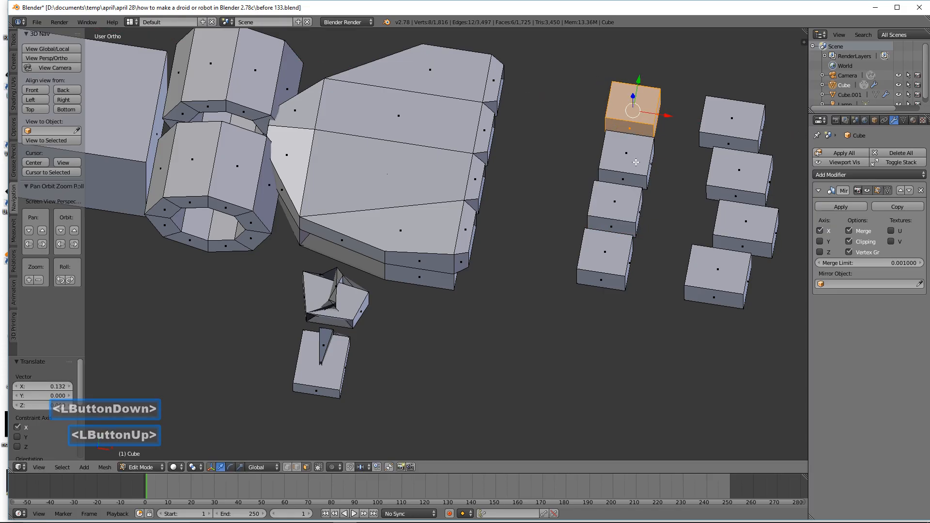
pyautogui.press('a')
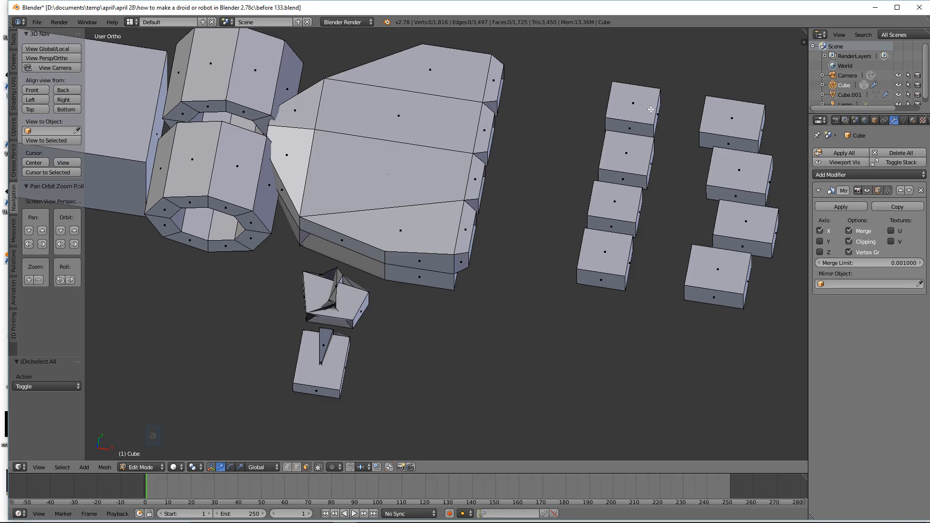
# Step: Duplicate the four second-row finger blocks and move the copies -0.793 along X next to the palm
pyautogui.press('l')
pyautogui.press('l')
pyautogui.press('l')
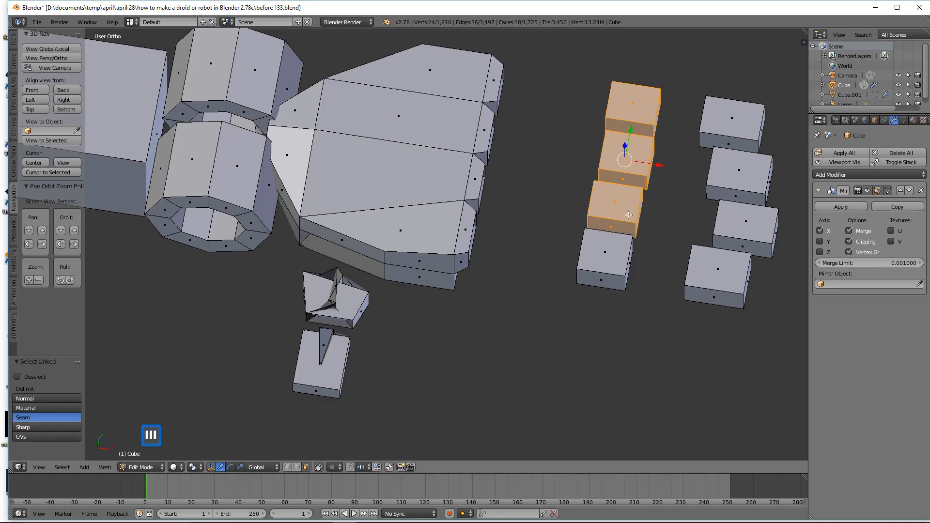
pyautogui.press('l')
pyautogui.rightClick(657, 216)
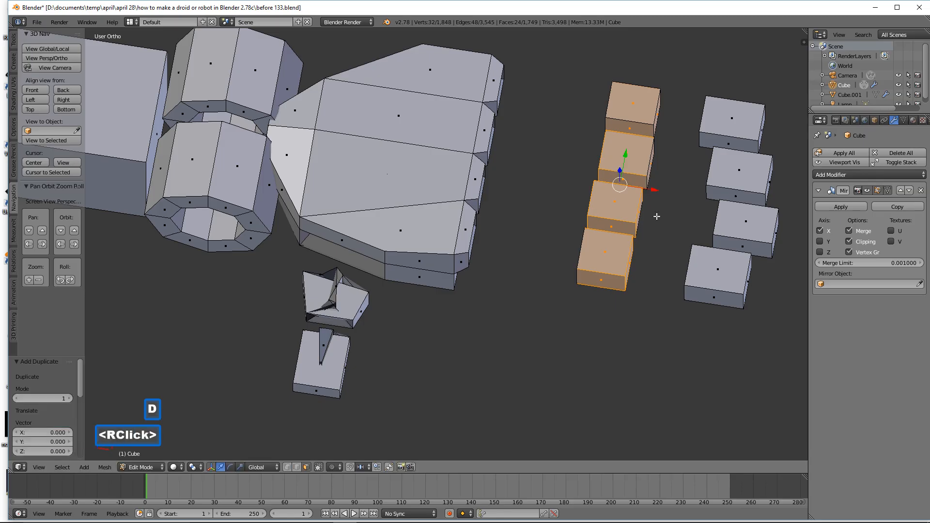
pyautogui.moveTo(652, 190); pyautogui.dragTo(572, 184)
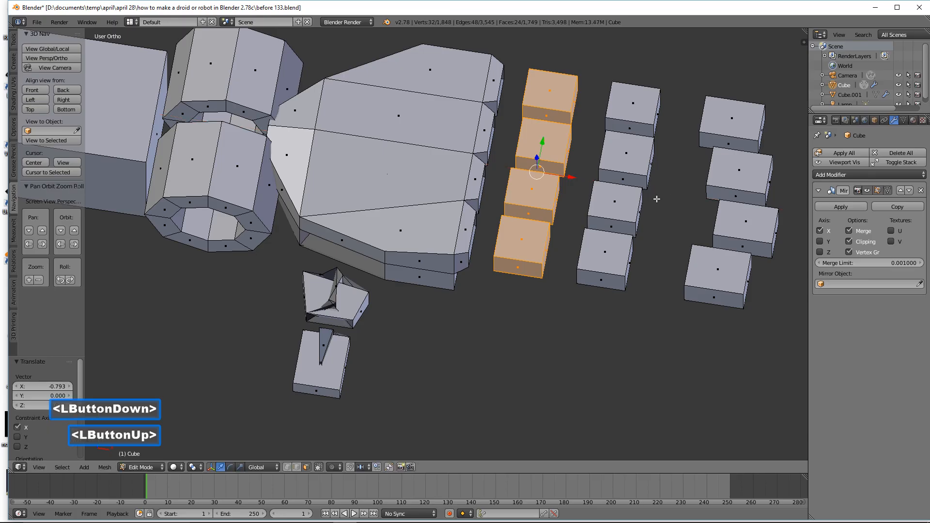
# Step: Select the complete middle row of finger blocks and move it 0.161 along X away from the palm
pyautogui.press('a')
pyautogui.press('ctrl')
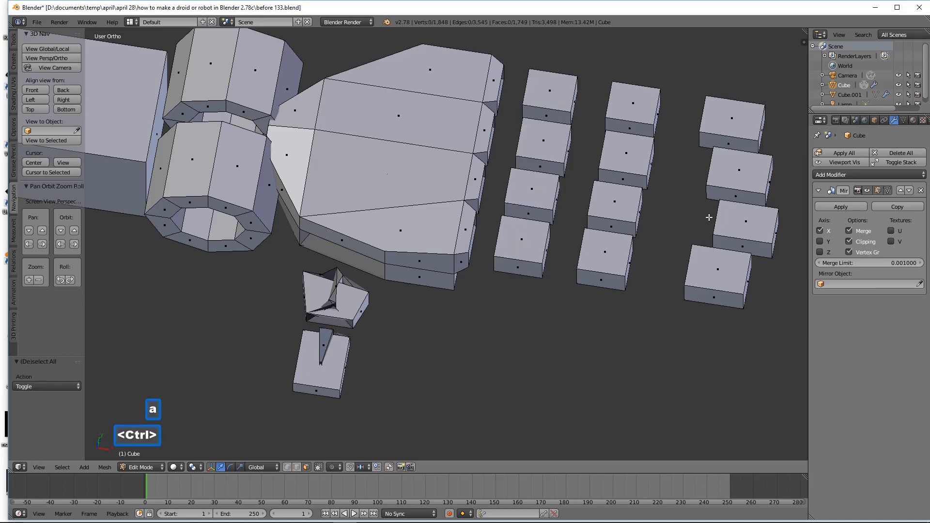
pyautogui.keyDown('ctrl'); pyautogui.rightClick(651, 303); pyautogui.keyUp('ctrl')
pyautogui.moveTo(663, 246)
pyautogui.keyDown('ctrl'); pyautogui.mouseDown(button='right')
pyautogui.moveTo(670, 102)
pyautogui.moveTo(627, 101)
pyautogui.moveTo(581, 239)
pyautogui.moveTo(634, 260)
pyautogui.mouseUp(button='right'); pyautogui.keyUp('ctrl')
pyautogui.moveTo(647, 193); pyautogui.dragTo(662, 192)
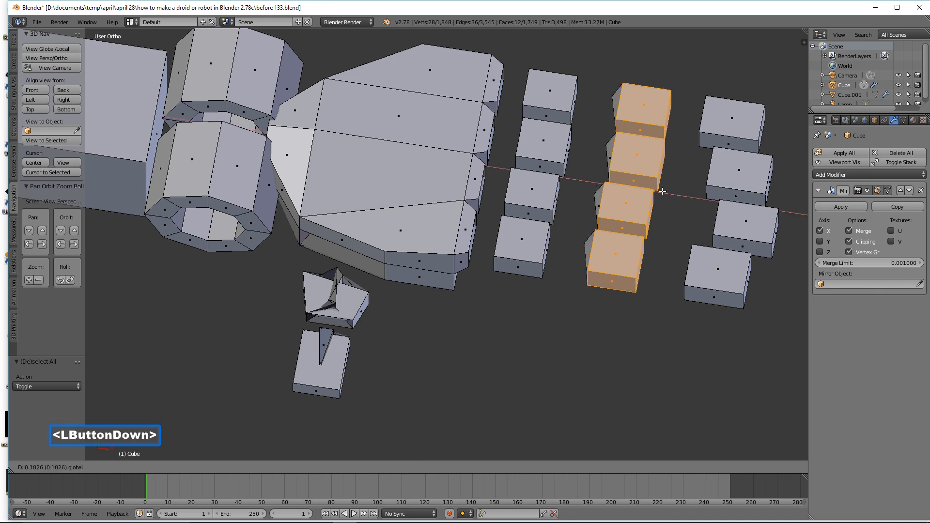
pyautogui.rightClick(662, 191)
pyautogui.moveTo(639, 157); pyautogui.dragTo(621, 187, button='middle')
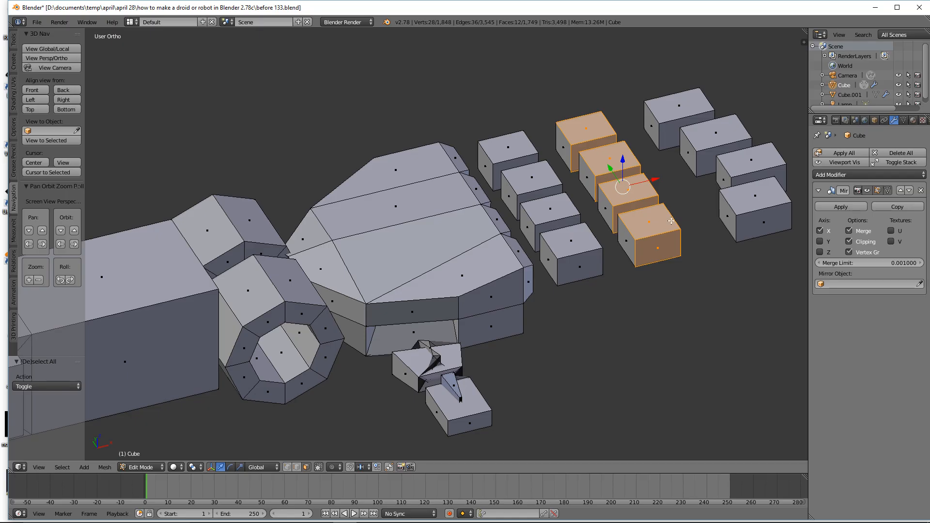
pyautogui.press('ctrl')
pyautogui.hotkey('ctrl', 'l')
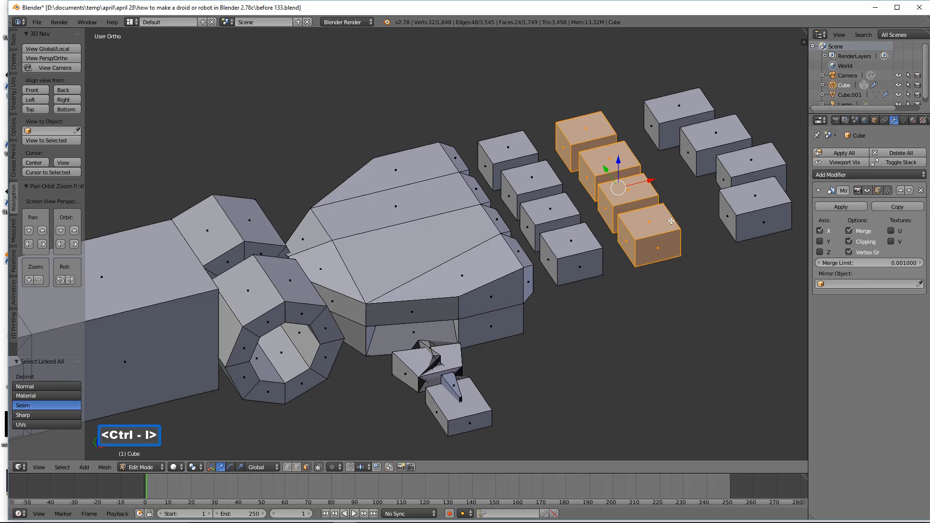
pyautogui.moveTo(601, 200); pyautogui.dragTo(659, 212, button='middle')
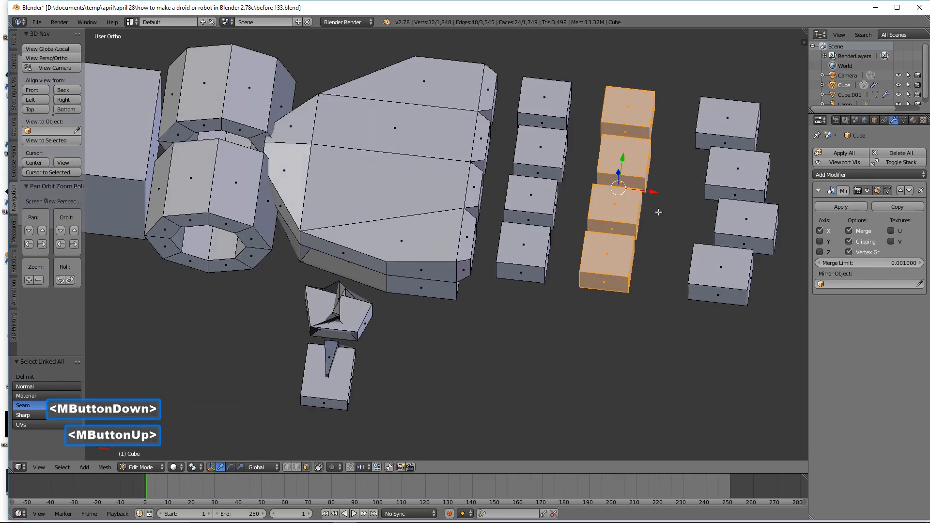
pyautogui.moveTo(655, 193); pyautogui.dragTo(671, 193)
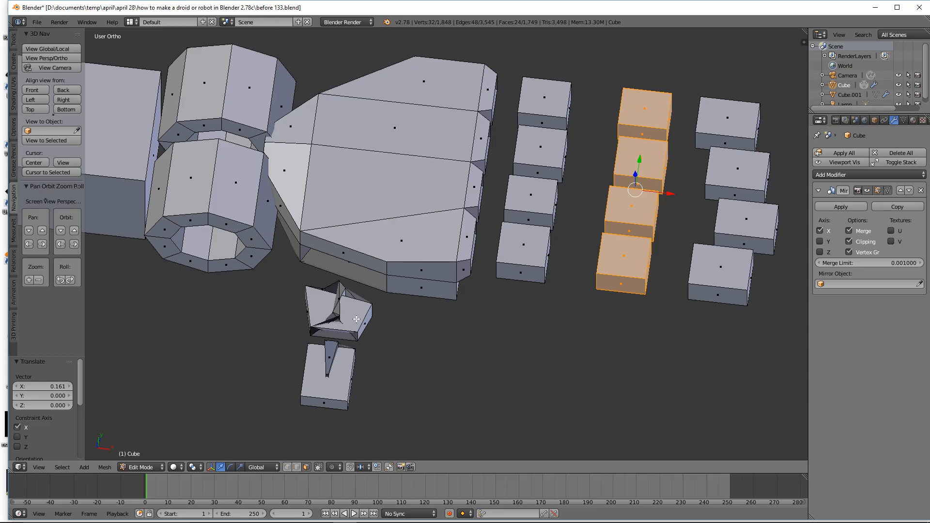
# Step: Delete the faces of the two faulty thumb segments beside the palm
pyautogui.press('a')
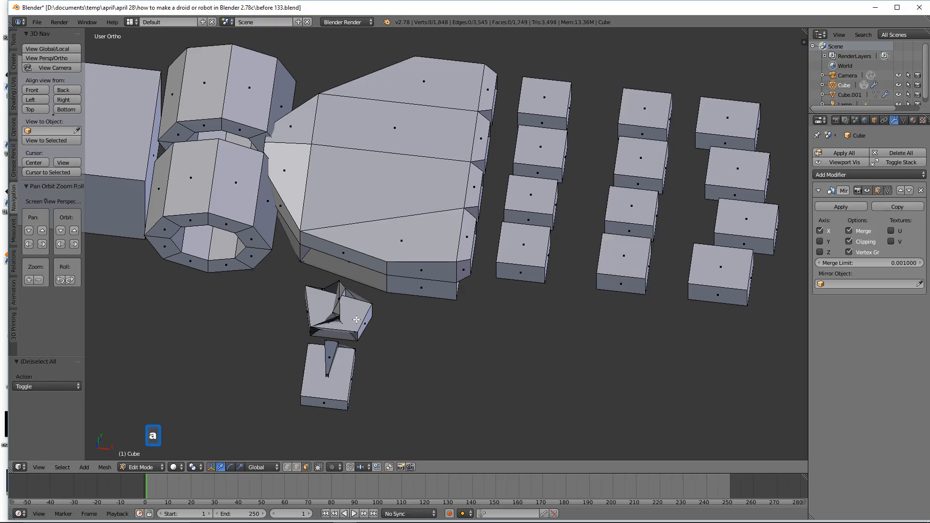
pyautogui.press('l')
pyautogui.press('l')
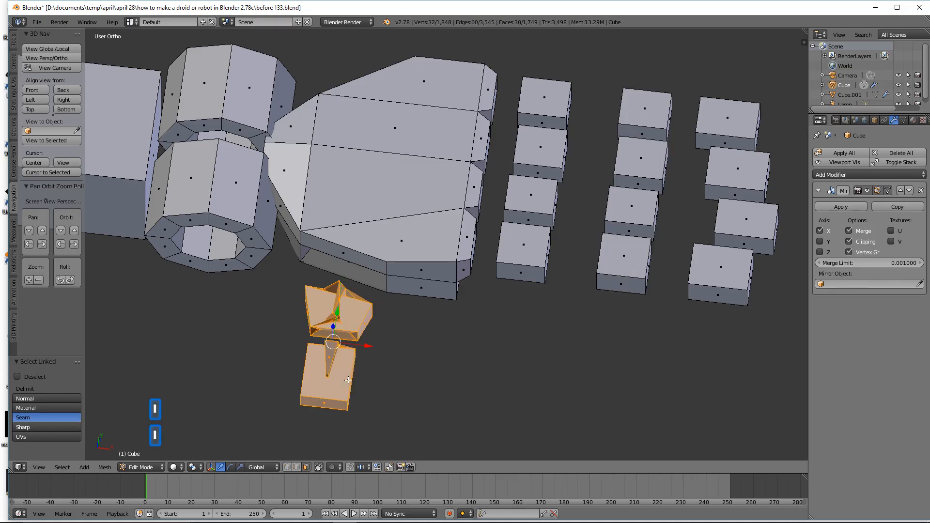
pyautogui.press('x')
pyautogui.click(320, 380)
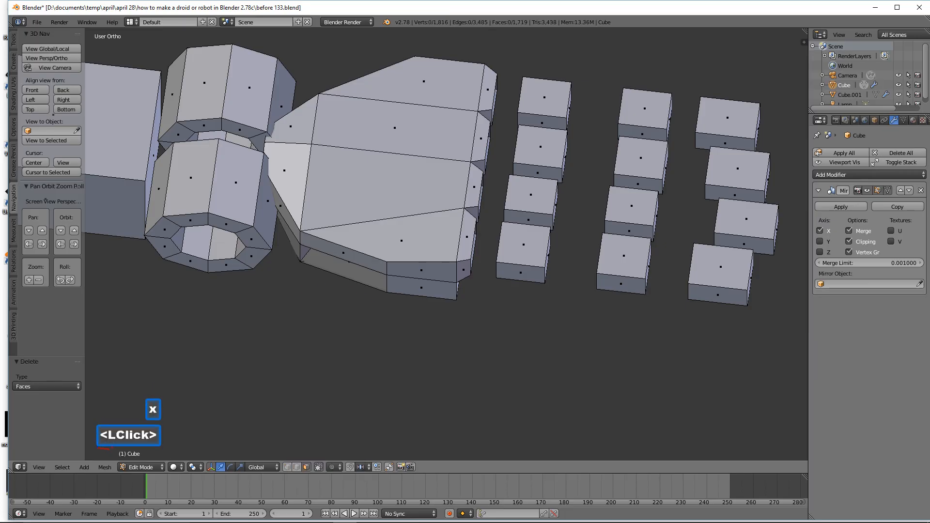
# Step: Duplicate the front finger block nearest the palm and move the copy -0.838 along Y and about -1.71 along X to the thumb position
pyautogui.moveTo(533, 249); pyautogui.dragTo(485, 343, button='middle')
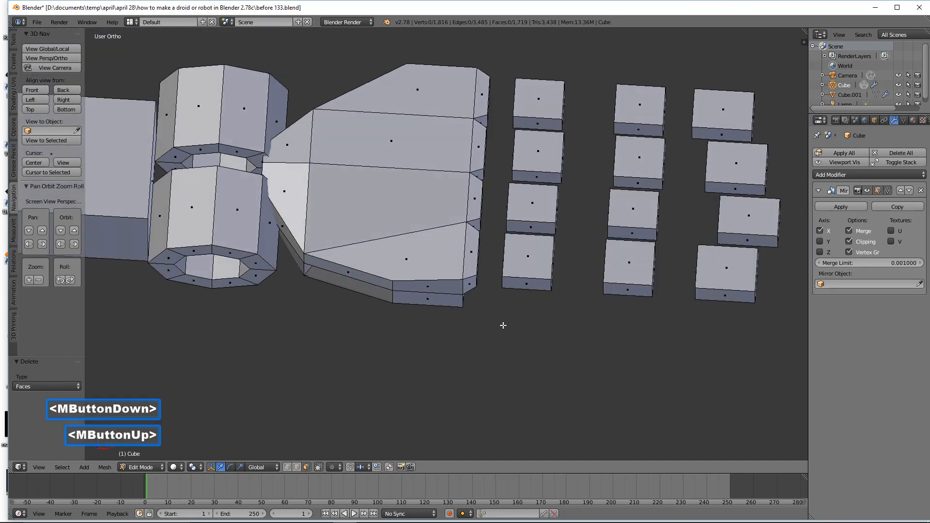
pyautogui.press('l')
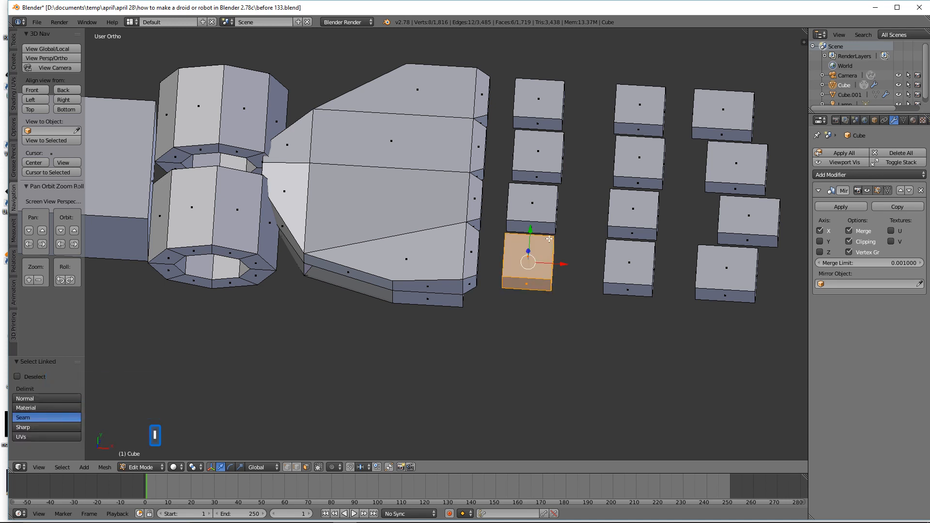
pyautogui.hotkey('shift', 'd')
pyautogui.rightClick(538, 232)
pyautogui.moveTo(529, 231); pyautogui.dragTo(521, 315)
pyautogui.moveTo(560, 348); pyautogui.dragTo(380, 348)
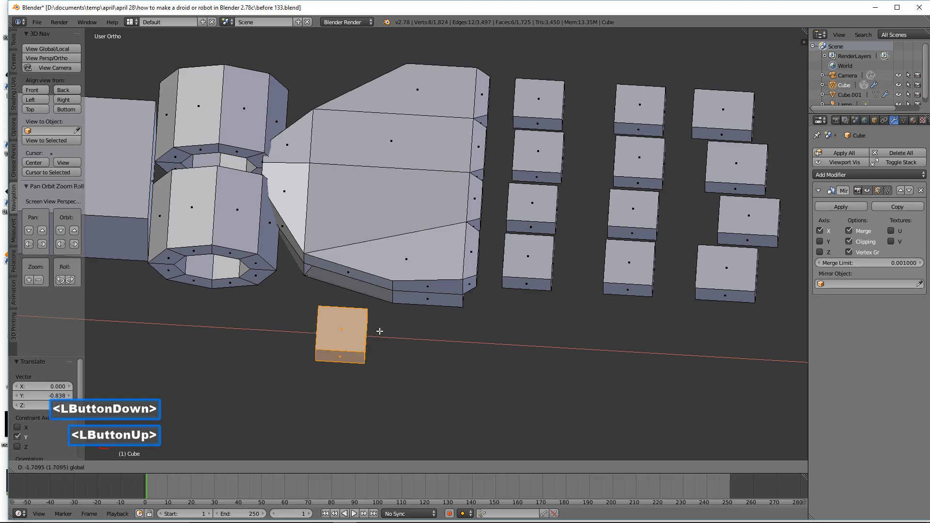
# Step: Enlarge the thumb block, shift it -0.188 along Y and scale it to 0.555 along Z
pyautogui.press('s')
pyautogui.click(448, 367)
pyautogui.moveTo(448, 367); pyautogui.dragTo(411, 359, button='middle')
pyautogui.moveTo(358, 311); pyautogui.dragTo(347, 327)
pyautogui.press('s')
pyautogui.press('z')
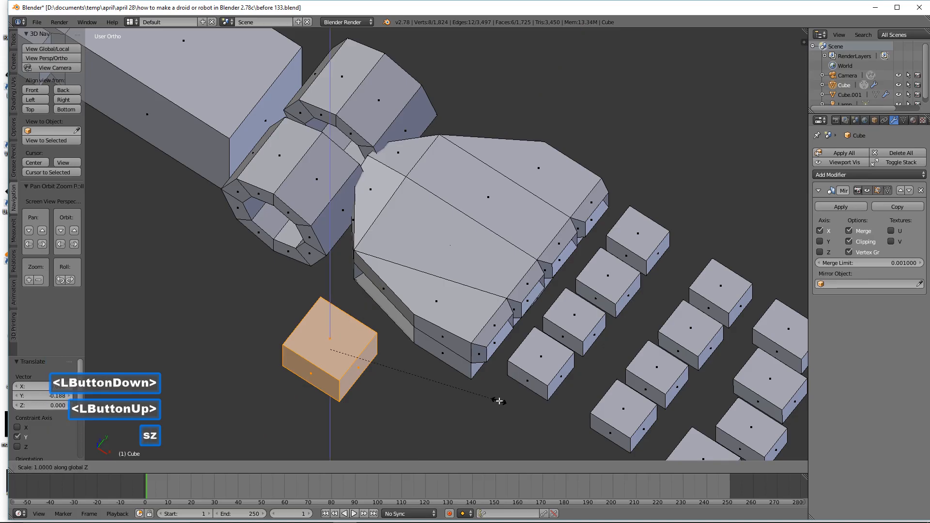
pyautogui.click(424, 371)
# Step: Lower the thumb block along Z and move it 0.227 along Y toward the palm
pyautogui.scroll(-2, 423, 373)
pyautogui.moveTo(422, 373); pyautogui.dragTo(441, 332, button='middle')
pyautogui.moveTo(347, 295); pyautogui.dragTo(345, 323)
pyautogui.rightClick(345, 322)
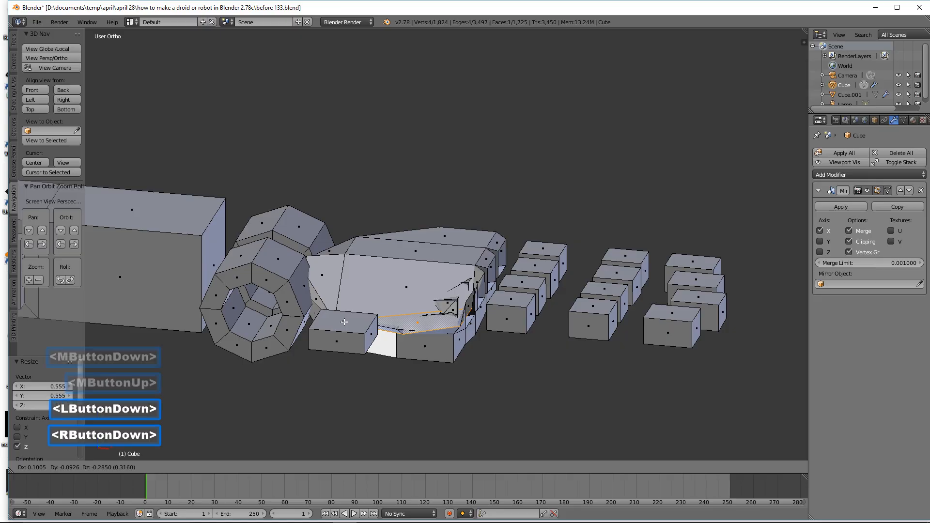
pyautogui.press('a')
pyautogui.press('l')
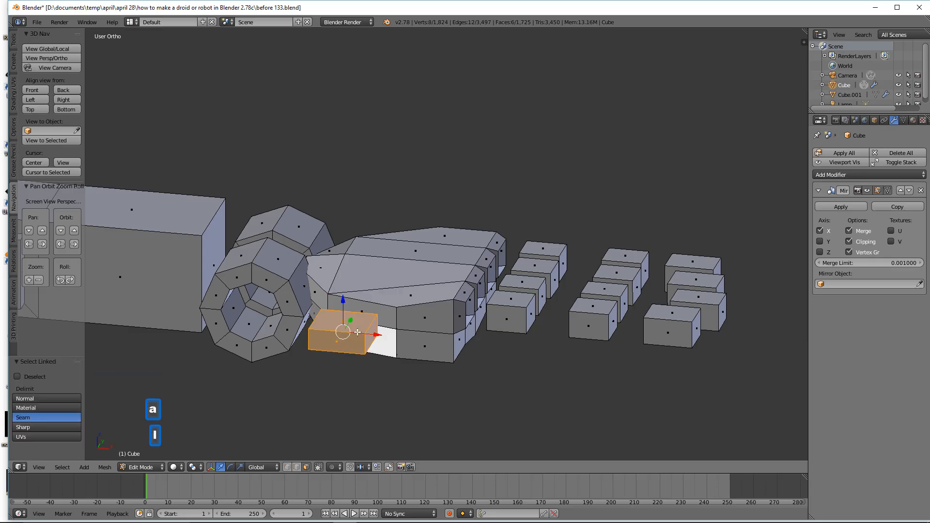
pyautogui.moveTo(344, 301); pyautogui.dragTo(343, 336)
pyautogui.moveTo(344, 335); pyautogui.dragTo(342, 402, button='middle')
pyautogui.moveTo(368, 350); pyautogui.dragTo(386, 348)
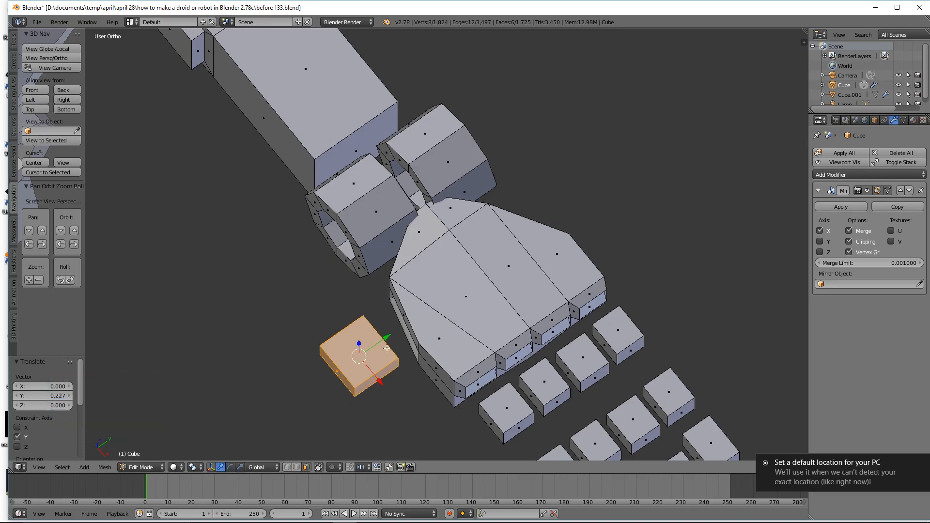
# Step: Duplicate the thumb block and move the copy -0.997 along Y as the outer thumb segment
pyautogui.hotkey('shift', 'd')
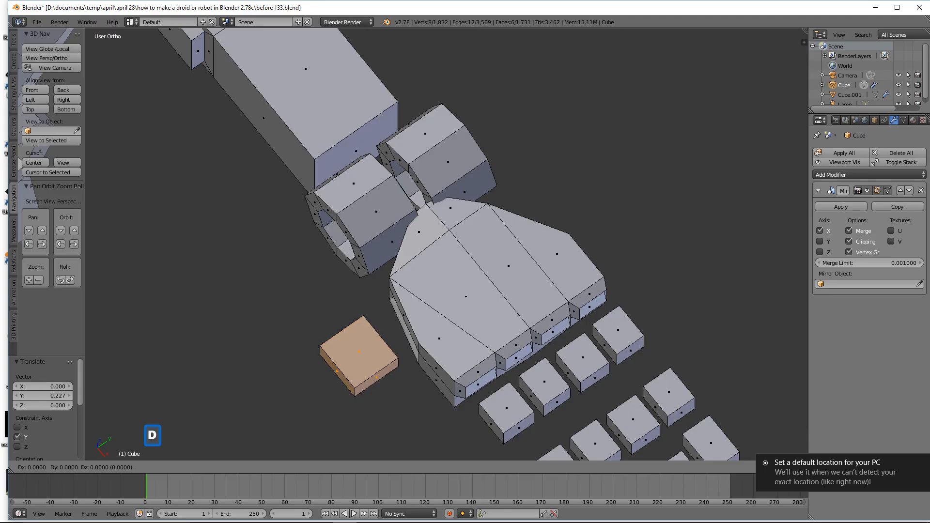
pyautogui.rightClick(386, 348)
pyautogui.moveTo(396, 337); pyautogui.dragTo(418, 387)
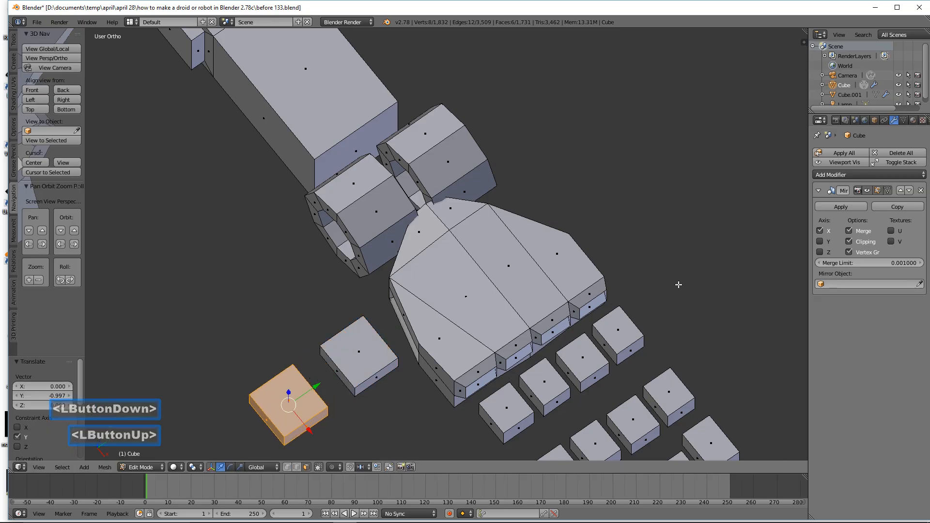
pyautogui.press('a')
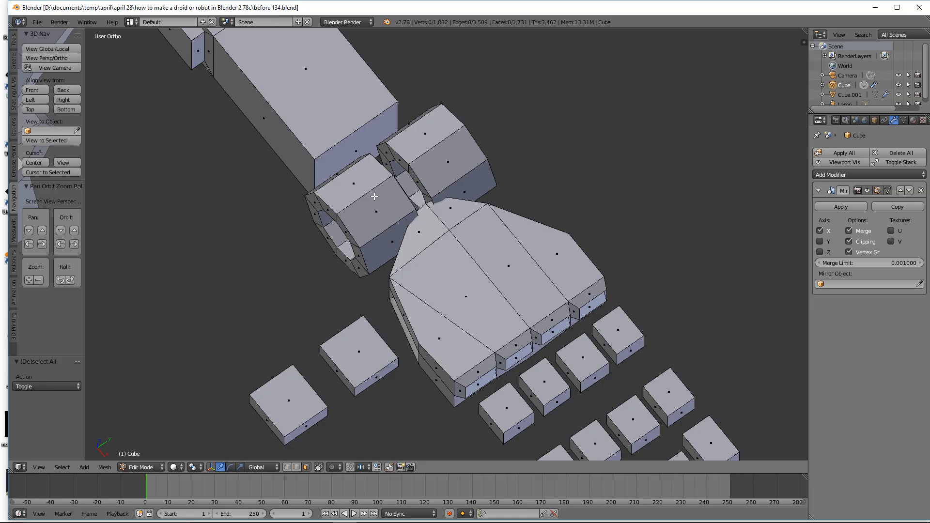
# Step: Duplicate the two hollow wrist cylinders and move the copies 2.751 along X to the finger side of the palm
pyautogui.press('l')
pyautogui.press('l')
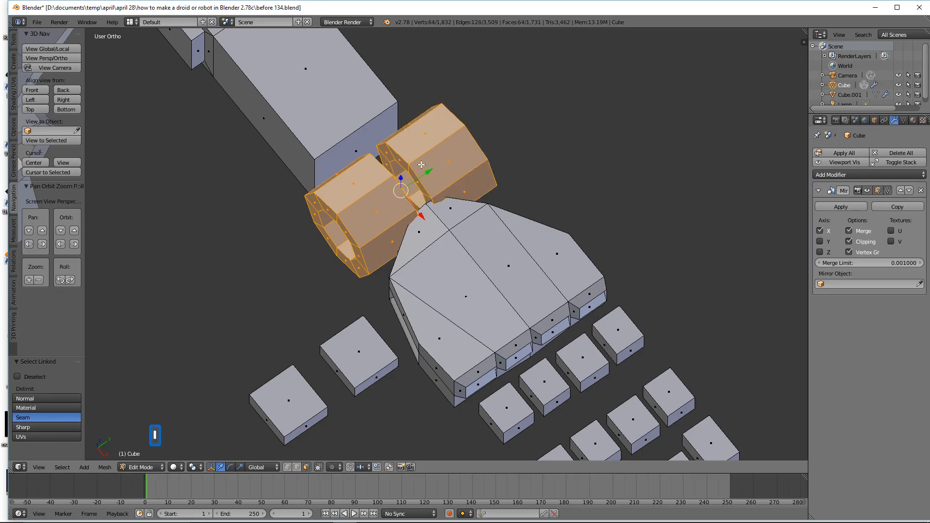
pyautogui.hotkey('shift', 'd')
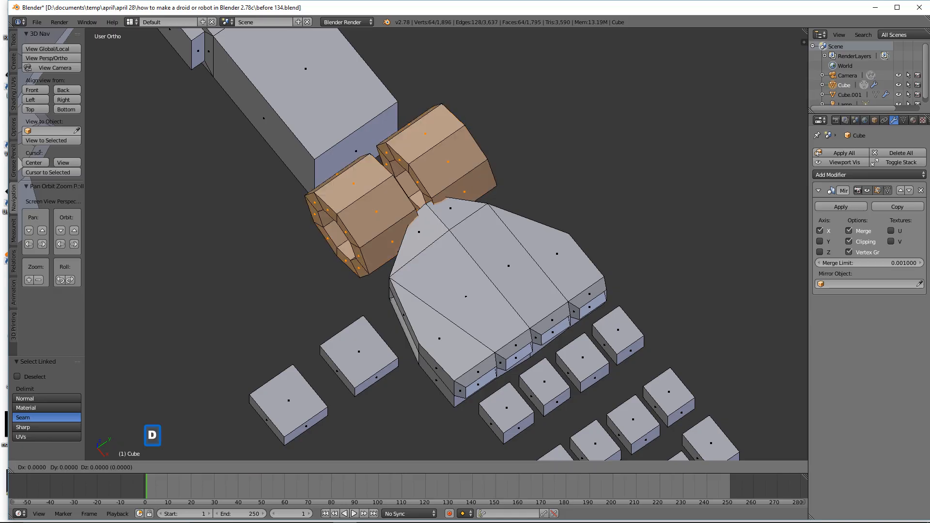
pyautogui.rightClick(422, 165)
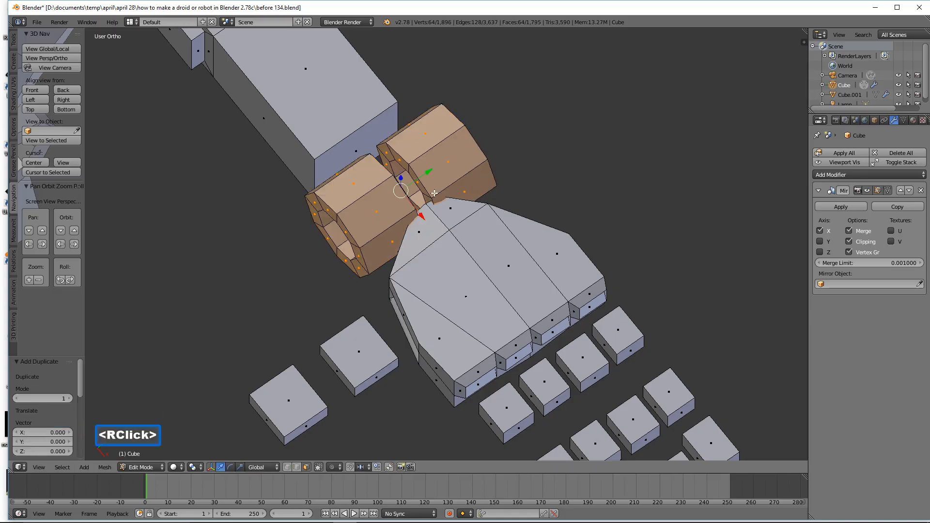
pyautogui.moveTo(419, 211); pyautogui.dragTo(646, 416)
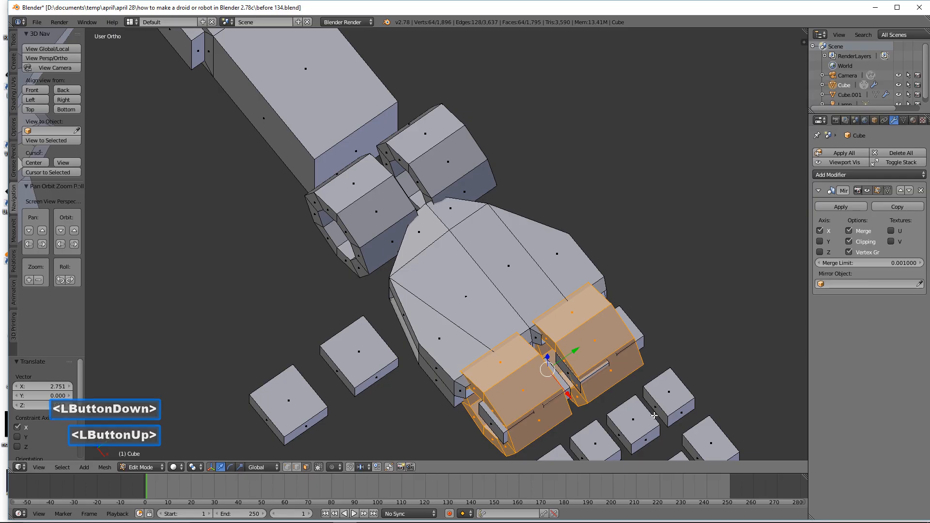
# Step: Scale the copied cylinders down to finger size and move them -0.664 along Y to the finger nearest the thumb
pyautogui.press('s')
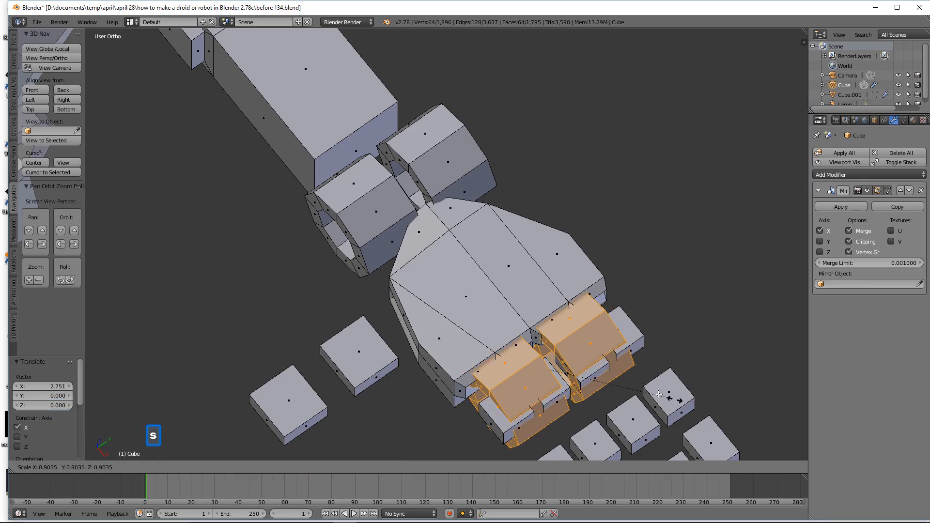
pyautogui.click(576, 361)
pyautogui.moveTo(575, 351); pyautogui.dragTo(526, 384)
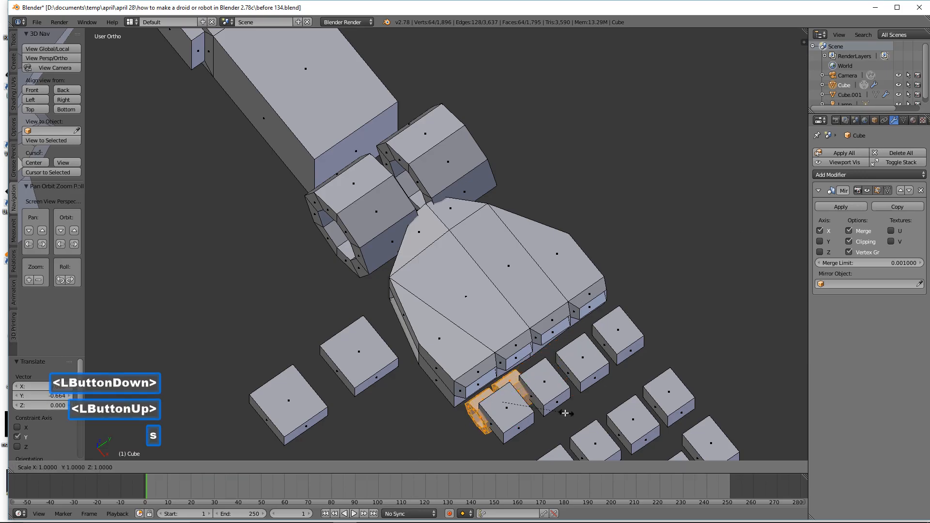
pyautogui.press('s')
pyautogui.click(546, 414)
# Step: Adjust the small cylinder joint's position and height to fit between the palm and the first finger block
pyautogui.moveTo(520, 426); pyautogui.dragTo(512, 420)
pyautogui.moveTo(512, 420); pyautogui.dragTo(492, 369, button='middle')
pyautogui.moveTo(492, 369); pyautogui.dragTo(491, 349)
pyautogui.moveTo(490, 349); pyautogui.dragTo(488, 399, button='middle')
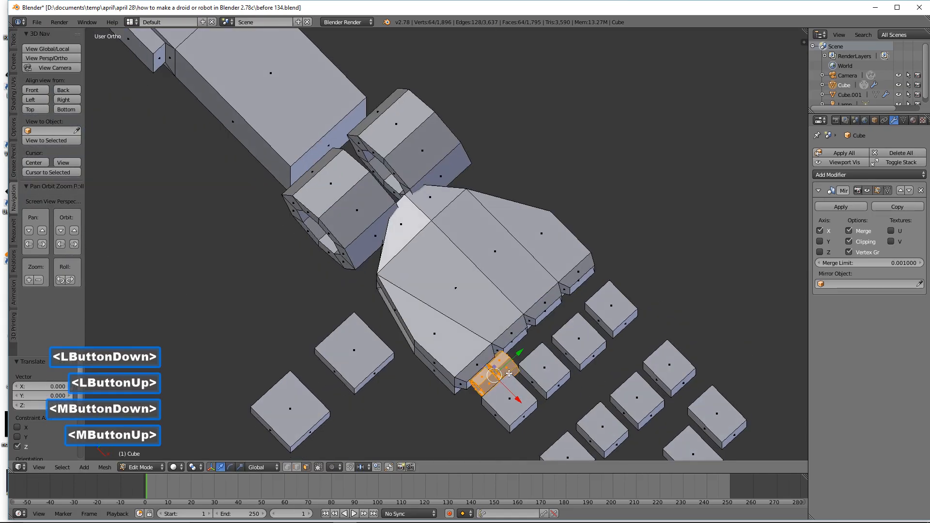
# Step: Nudge the small cylinder joint at the first finger and rescale it to fit the finger's width
pyautogui.moveTo(518, 353); pyautogui.dragTo(514, 358)
pyautogui.press('s')
pyautogui.click(583, 378)
pyautogui.moveTo(583, 378); pyautogui.dragTo(531, 375, button='middle')
# Step: Duplicate the finger joint along Y onto the other three fingers, moving the third finger's copy 0.521 and the fourth's 0.551
pyautogui.hotkey('shift', 'd')
pyautogui.rightClick(533, 374)
pyautogui.moveTo(524, 372); pyautogui.dragTo(605, 356)
pyautogui.hotkey('shift', 'd')
pyautogui.rightClick(563, 362)
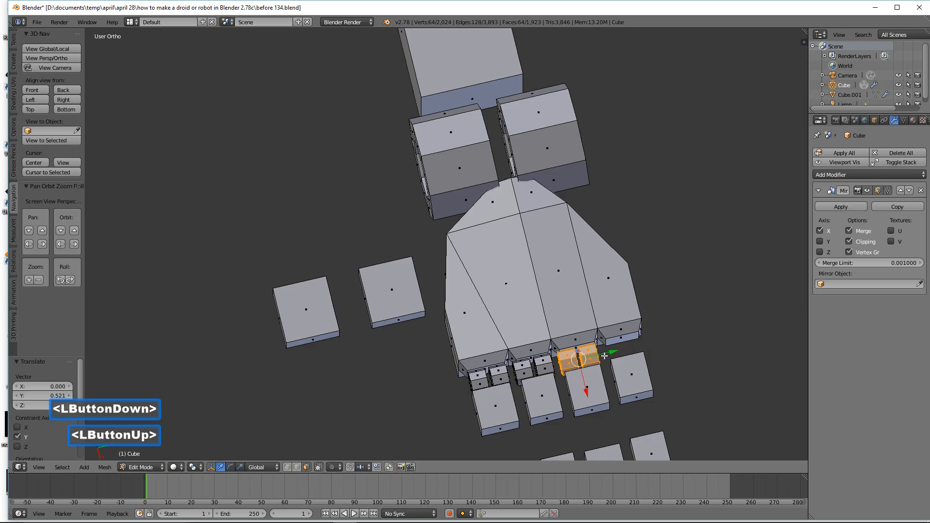
pyautogui.hotkey('shift', 'd')
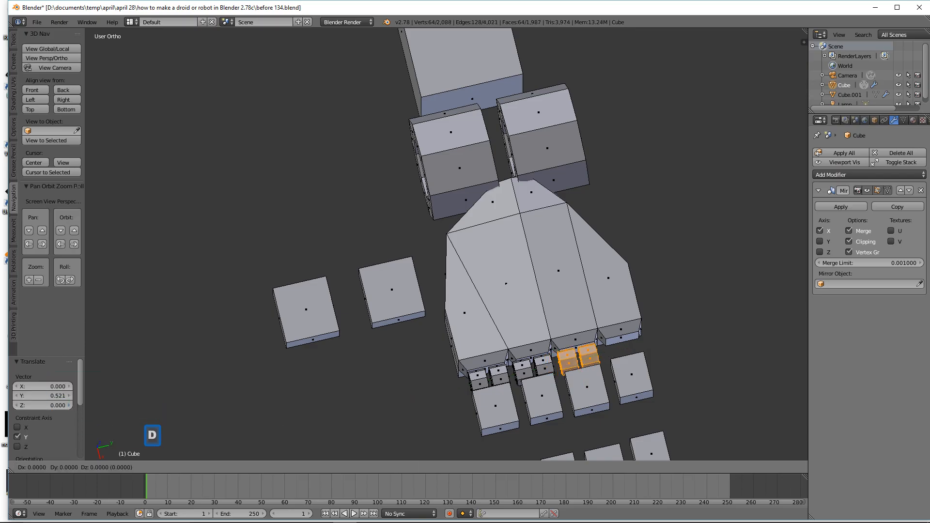
pyautogui.rightClick(605, 356)
pyautogui.moveTo(605, 356); pyautogui.dragTo(649, 345)
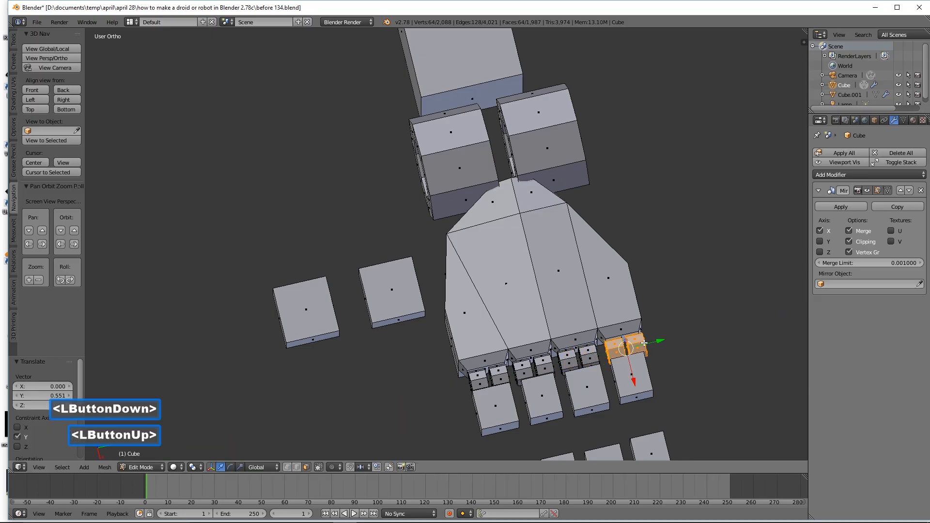
# Step: Duplicate all four fingers' knuckle joints together and move the copies 0.766 along X beyond the first finger blocks
pyautogui.press('a')
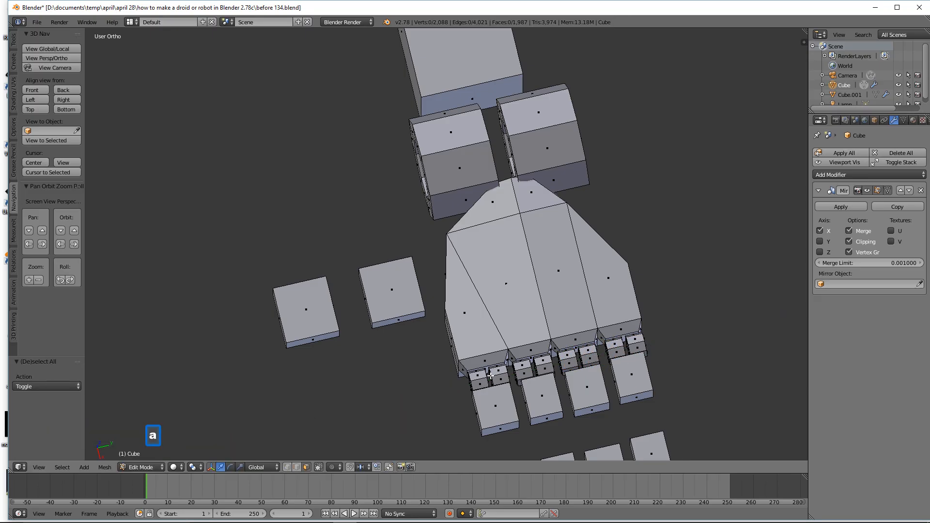
pyautogui.press('l')
pyautogui.press('l')
pyautogui.press('l')
pyautogui.press('l')
pyautogui.press('l')
pyautogui.press('l')
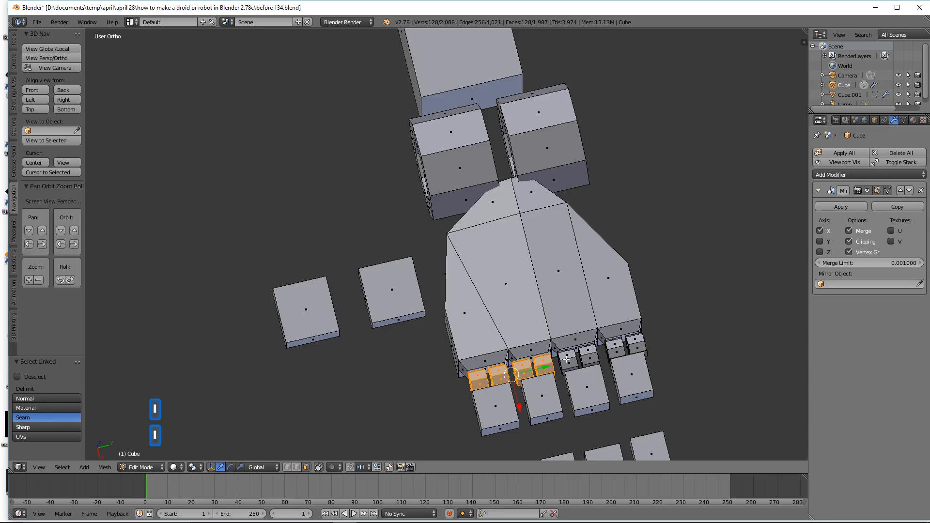
pyautogui.press('l')
pyautogui.press('l')
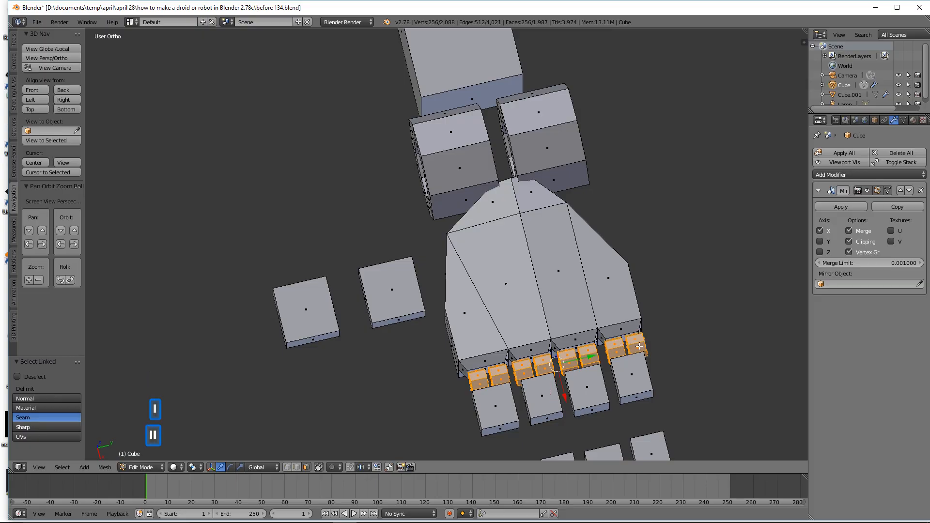
pyautogui.hotkey('shift', 'd')
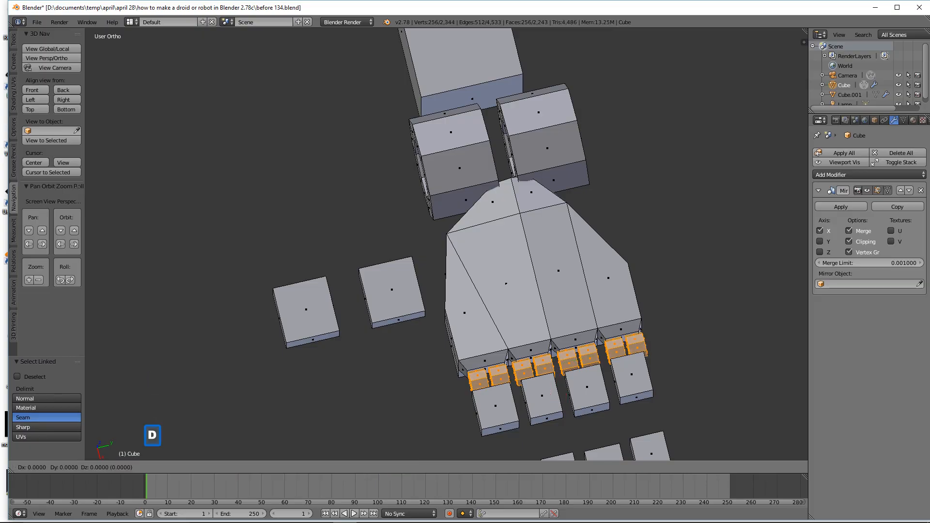
pyautogui.rightClick(576, 400)
pyautogui.moveTo(565, 395); pyautogui.dragTo(582, 32)
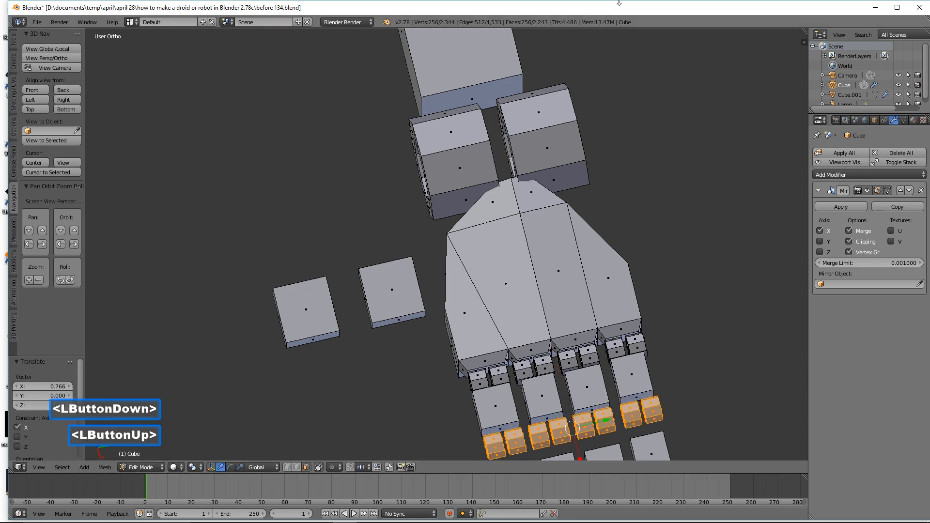
# Step: Set the pivot point to Individual Origins and scale the second joint row up by about 1.1
pyautogui.scroll(-1, 625, 167)
pyautogui.scroll(-2, 537, 256)
pyautogui.moveTo(625, 167); pyautogui.dragTo(548, 140, button='middle')
pyautogui.scroll(1, 568, 188)
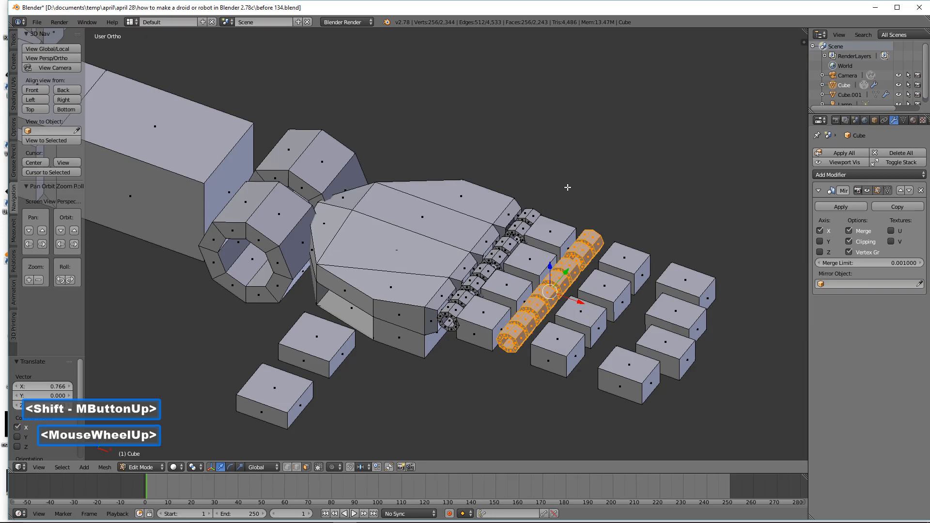
pyautogui.click(196, 468)
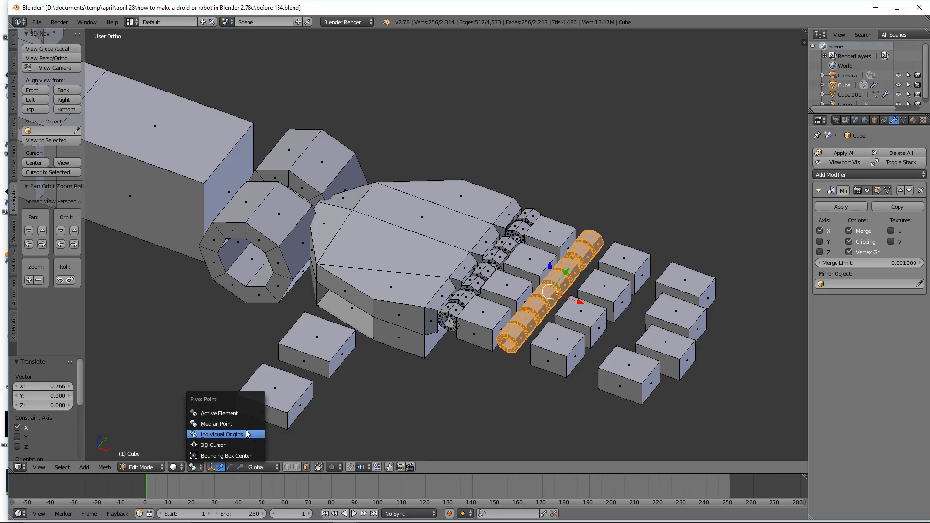
pyautogui.click(221, 434)
pyautogui.press('s')
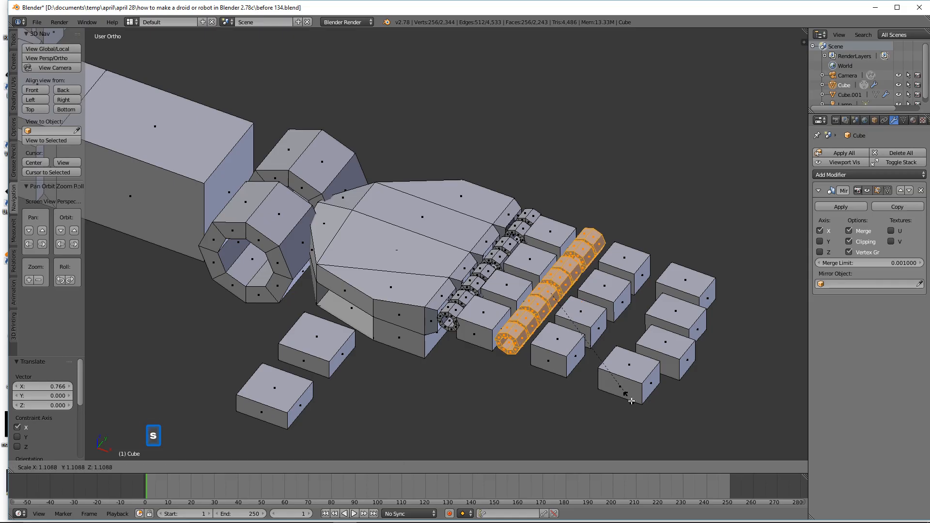
pyautogui.click(627, 401)
# Step: Move the second joint row 0.040 along X and scale it by 0.904
pyautogui.moveTo(627, 401); pyautogui.dragTo(546, 333, button='middle')
pyautogui.moveTo(553, 317); pyautogui.dragTo(556, 319)
pyautogui.moveTo(565, 324); pyautogui.dragTo(586, 304, button='middle')
pyautogui.press('s')
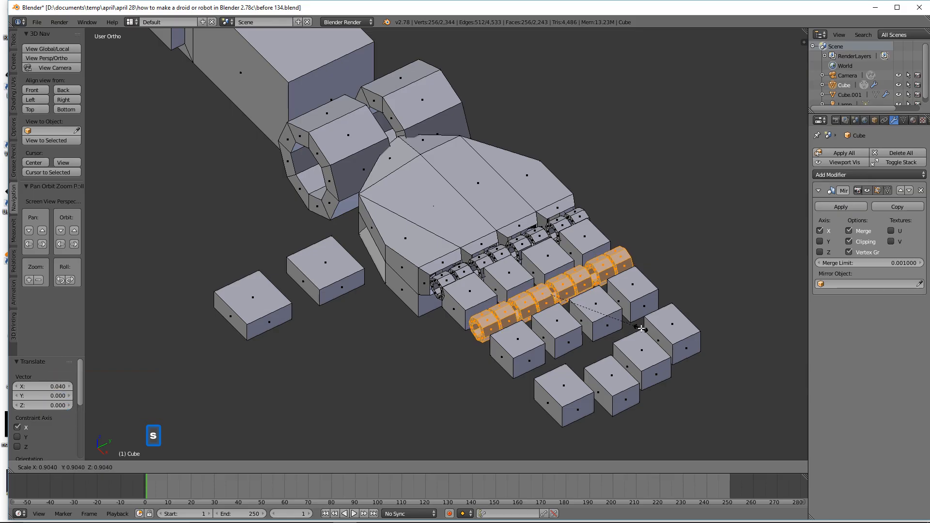
pyautogui.click(642, 330)
pyautogui.moveTo(641, 331); pyautogui.dragTo(614, 329, button='middle')
# Step: Set the pivot point to Median Point and scale the second joint row by 1.146
pyautogui.click(202, 467)
pyautogui.click(228, 434)
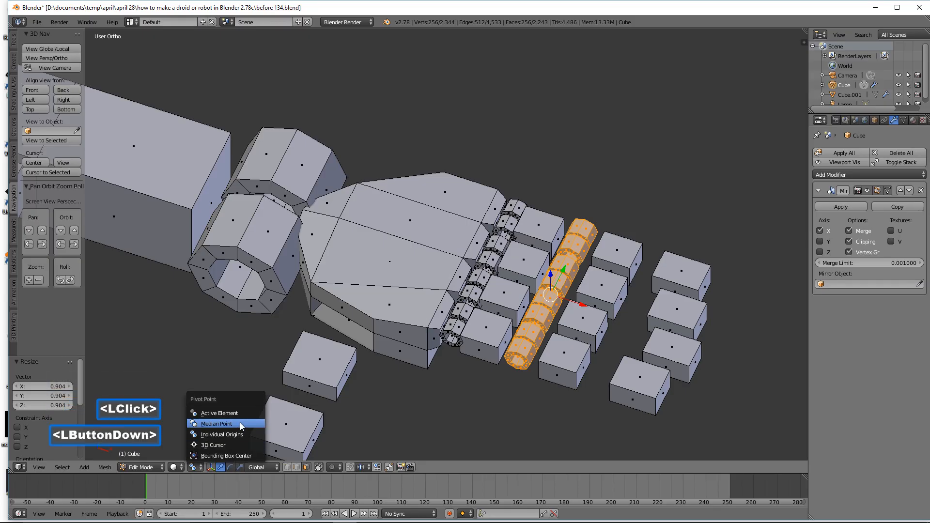
pyautogui.press('s')
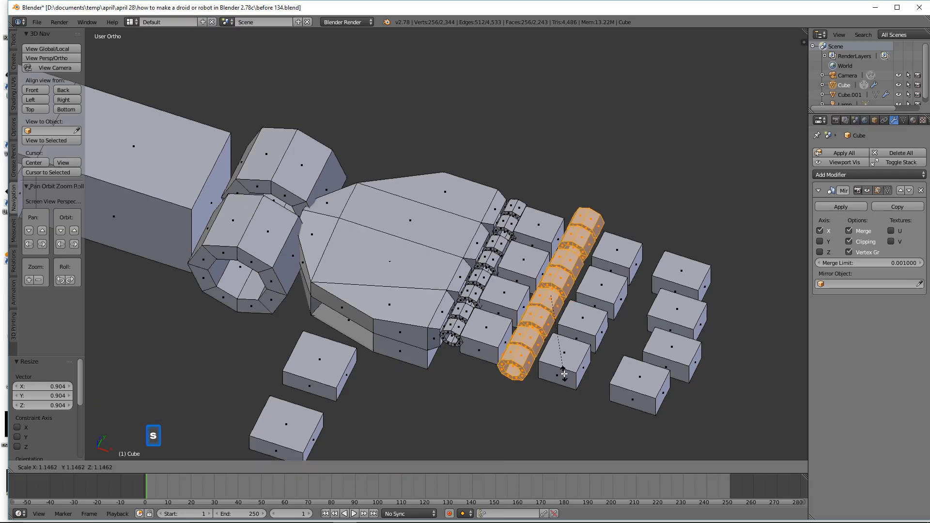
pyautogui.click(531, 372)
pyautogui.moveTo(531, 372)
pyautogui.mouseDown(button='middle')
pyautogui.moveTo(501, 378)
pyautogui.moveTo(534, 378)
pyautogui.mouseUp(button='middle')
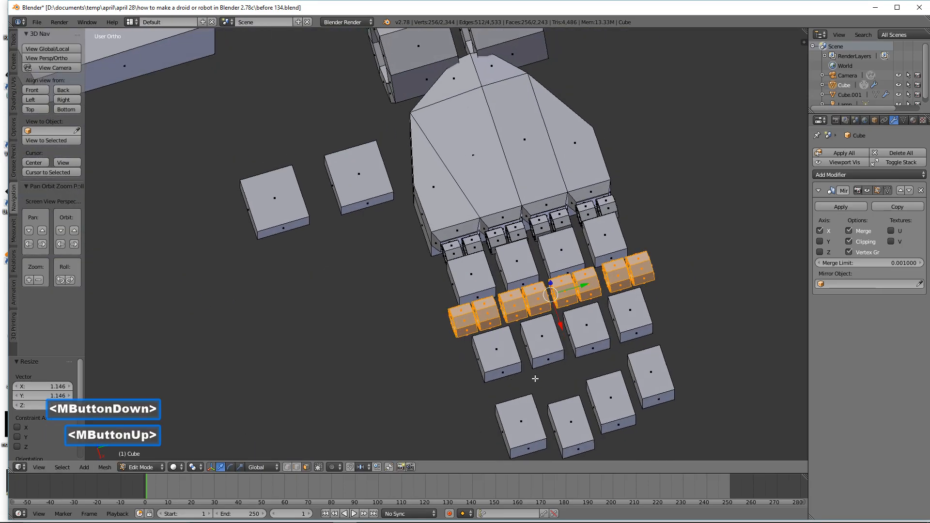
# Step: Scale the second joint row by 0.876 and move it -0.060 along X against the first finger blocks
pyautogui.press('s')
pyautogui.click(596, 364)
pyautogui.moveTo(596, 364); pyautogui.dragTo(585, 327, button='middle')
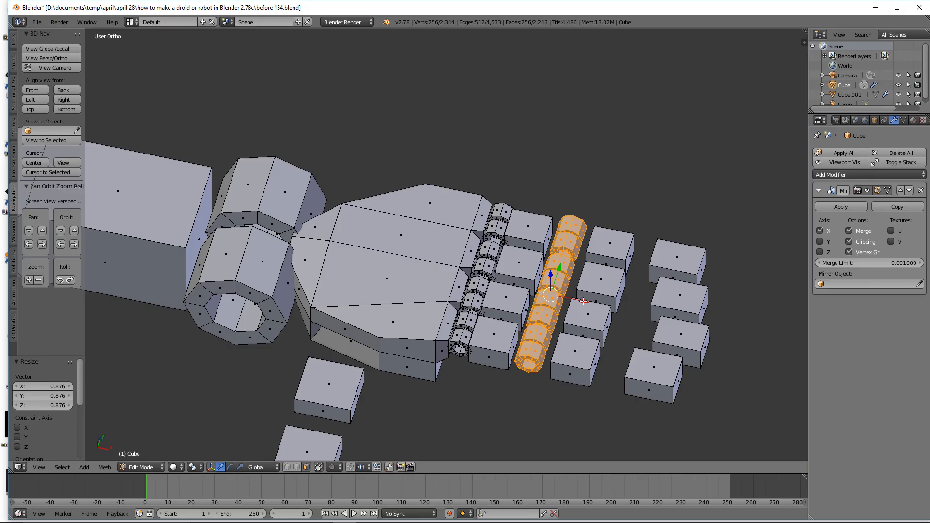
pyautogui.moveTo(583, 302); pyautogui.dragTo(584, 301, button='middle')
pyautogui.moveTo(581, 301); pyautogui.dragTo(576, 301)
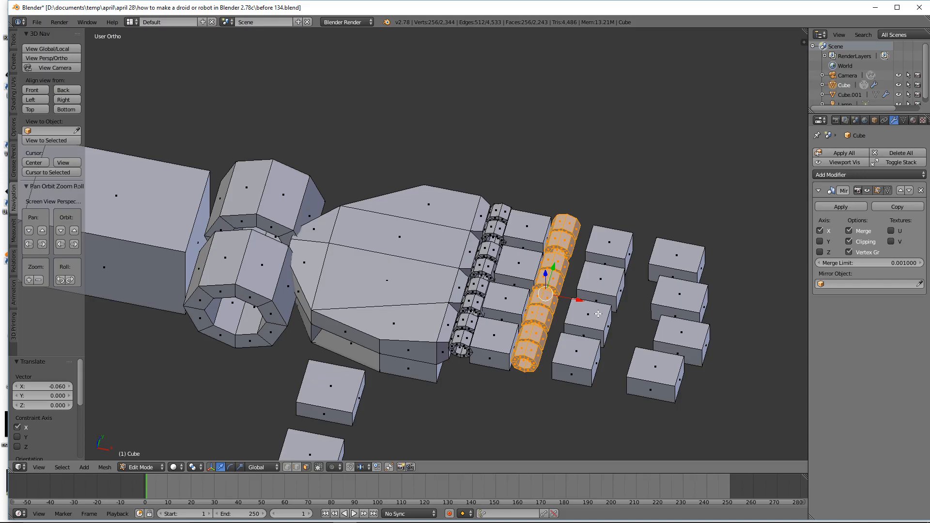
# Step: Duplicate the second joint row and move the copy 2.249 along X past the outermost finger blocks
pyautogui.hotkey('shift', 'd')
pyautogui.rightClick(575, 301)
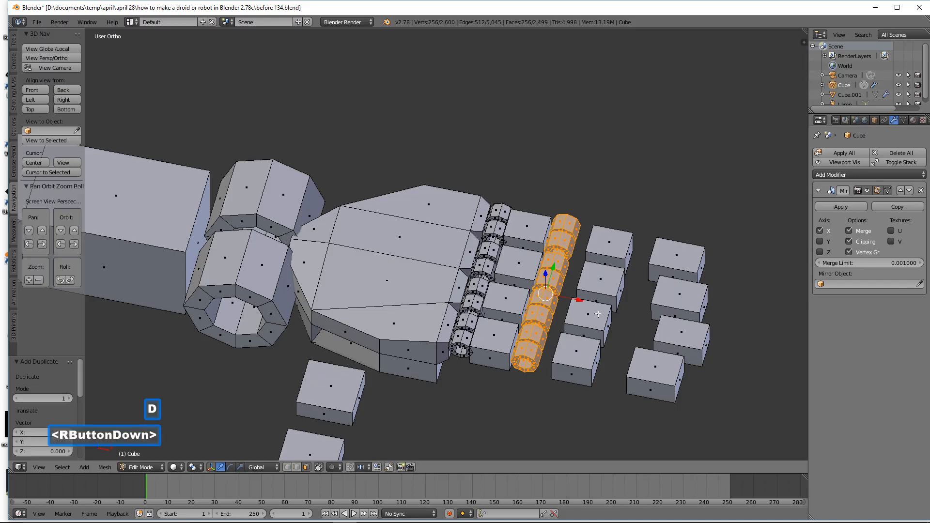
pyautogui.moveTo(573, 300); pyautogui.dragTo(762, 363)
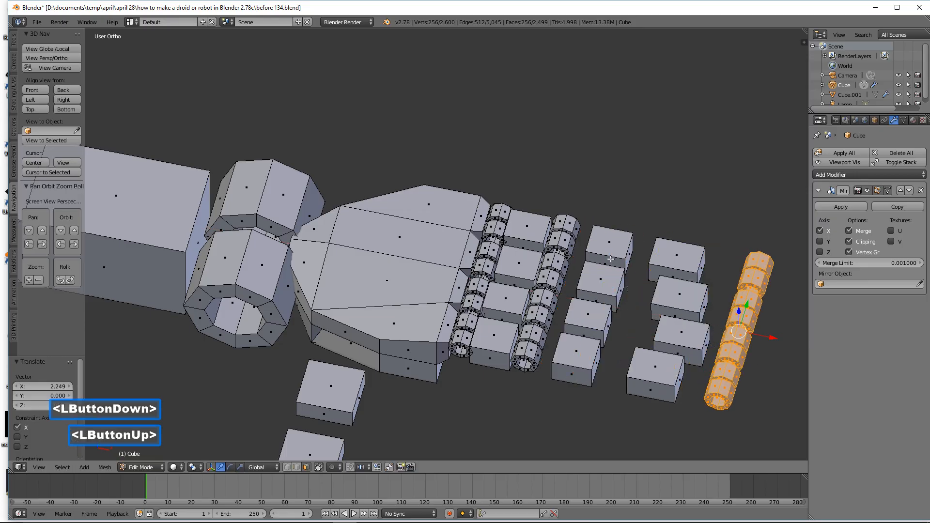
# Step: Select the four complete middle finger blocks and move them along X up against the second joint row
pyautogui.press('a')
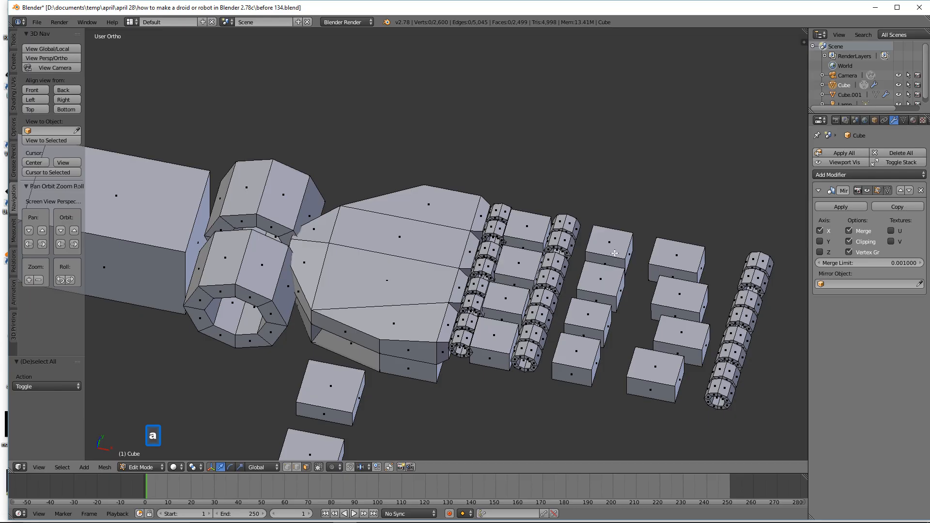
pyautogui.moveTo(585, 409)
pyautogui.keyDown('ctrl'); pyautogui.mouseDown(button='right')
pyautogui.moveTo(628, 226)
pyautogui.moveTo(606, 339)
pyautogui.moveTo(576, 380)
pyautogui.mouseUp(button='right'); pyautogui.keyUp('ctrl')
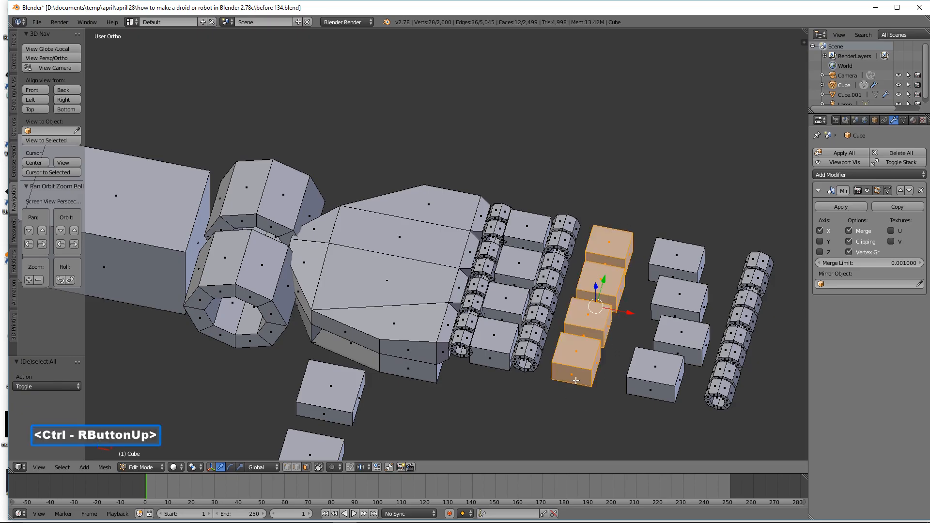
pyautogui.hotkey('ctrl', 'l')
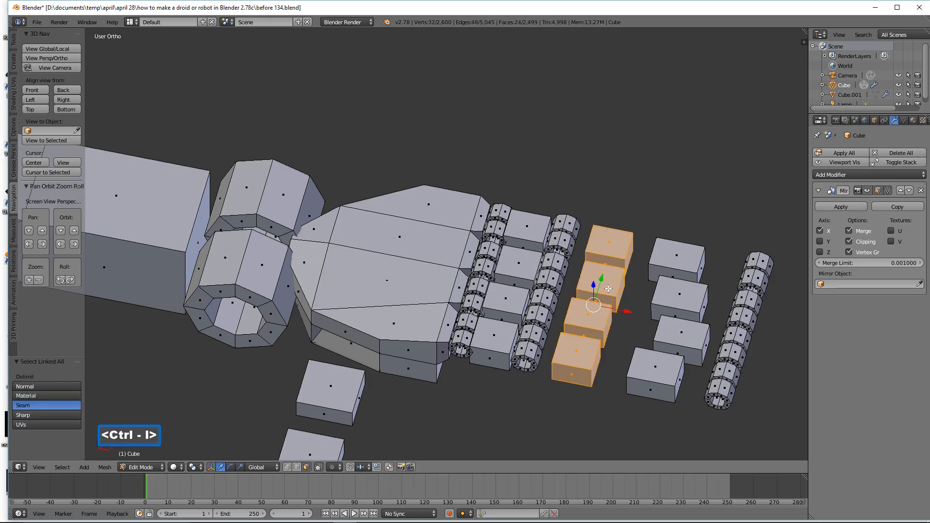
pyautogui.moveTo(628, 317); pyautogui.dragTo(613, 316)
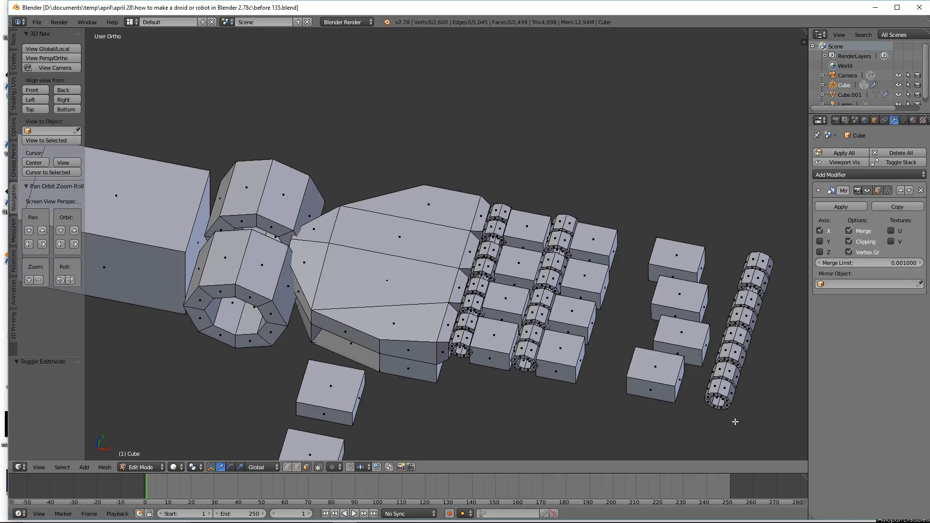
# Step: Delete the faces of the four outermost finger blocks and the spare joint row beyond them
pyautogui.press('ctrl')
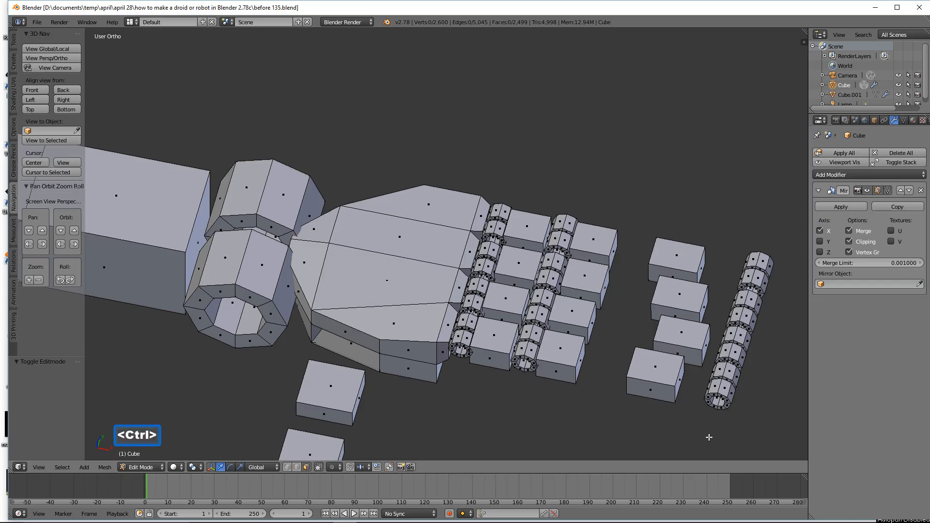
pyautogui.moveTo(709, 437)
pyautogui.keyDown('ctrl'); pyautogui.mouseDown(button='right')
pyautogui.moveTo(763, 380)
pyautogui.moveTo(762, 210)
pyautogui.moveTo(663, 219)
pyautogui.moveTo(626, 355)
pyautogui.moveTo(638, 422)
pyautogui.moveTo(698, 434)
pyautogui.mouseUp(button='right'); pyautogui.keyUp('ctrl')
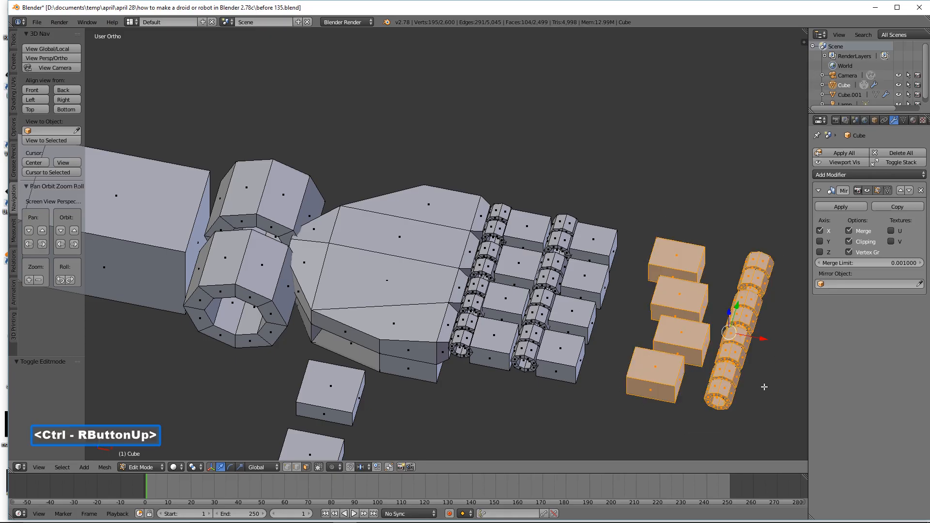
pyautogui.moveTo(701, 331); pyautogui.dragTo(649, 325, button='middle')
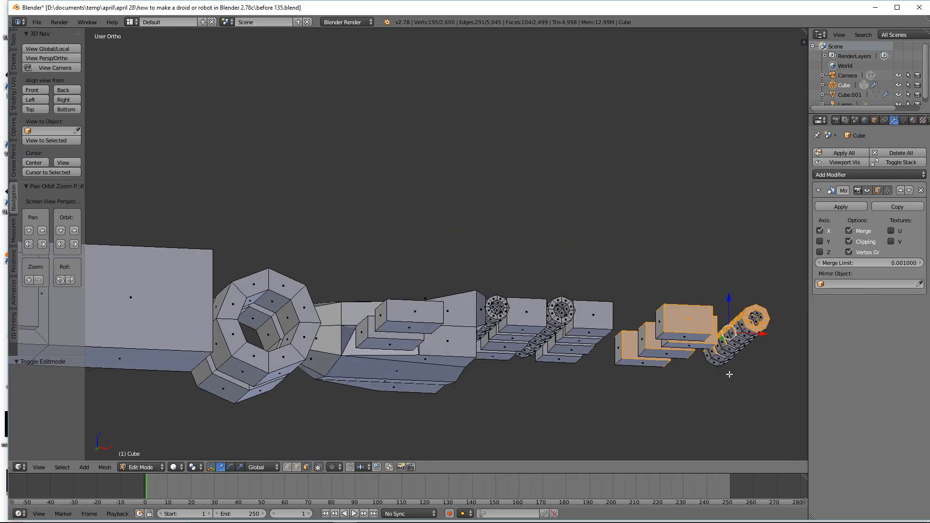
pyautogui.press('ctrl')
pyautogui.hotkey('ctrl', 'l')
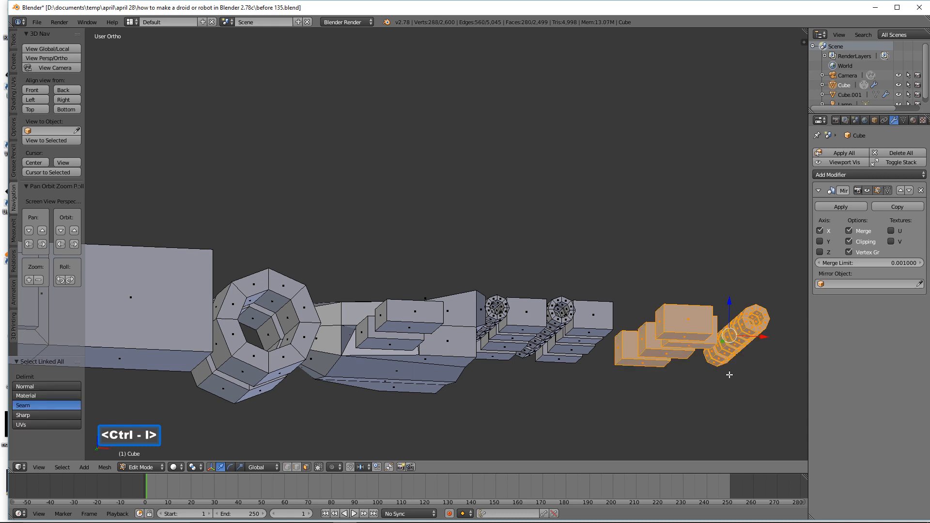
pyautogui.moveTo(729, 375); pyautogui.dragTo(684, 373, button='middle')
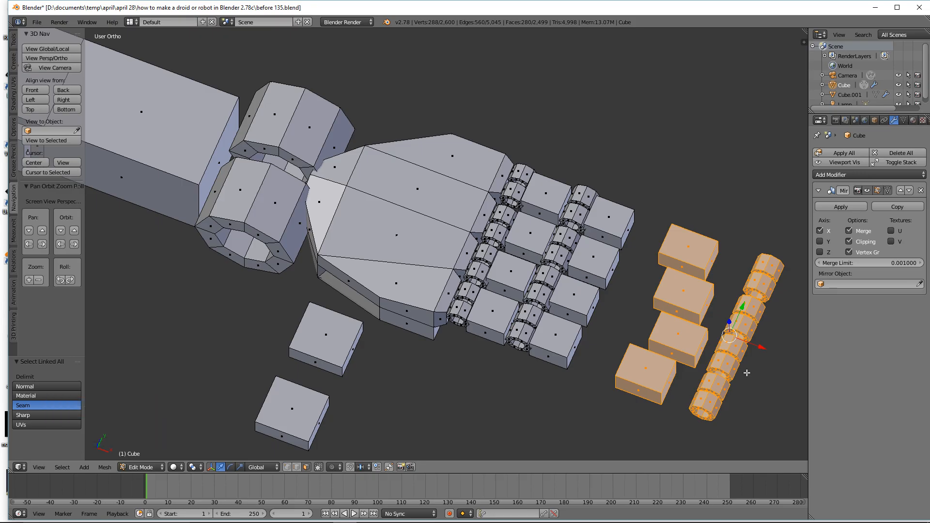
pyautogui.press('x')
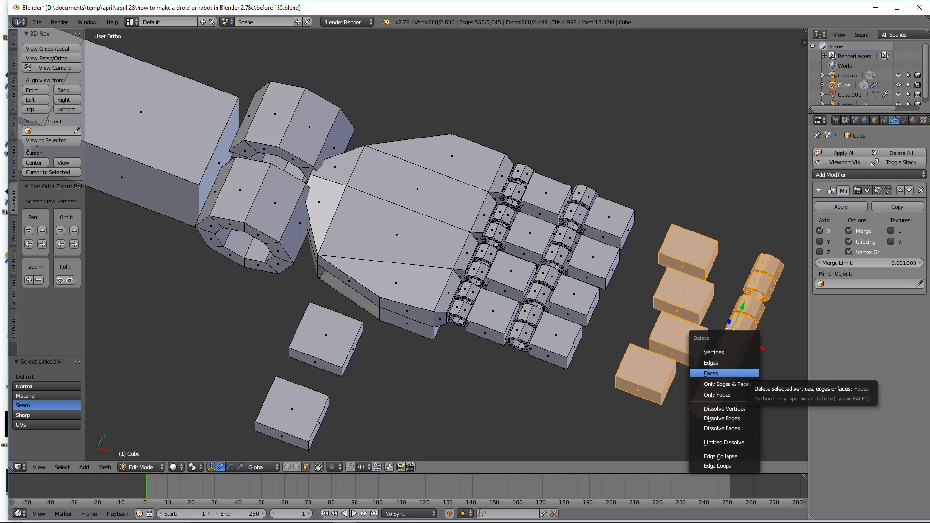
pyautogui.click(721, 373)
# Step: Duplicate the second joint row together with the middle finger blocks and move the copies 0.740 along X as the fingertips
pyautogui.press('ctrl')
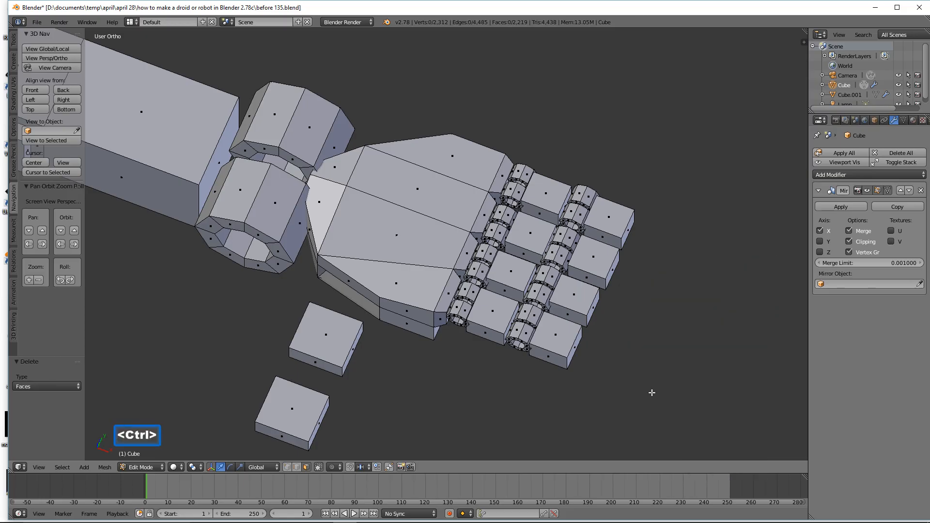
pyautogui.moveTo(607, 397)
pyautogui.keyDown('ctrl'); pyautogui.mouseDown(button='right')
pyautogui.moveTo(676, 246)
pyautogui.moveTo(626, 187)
pyautogui.moveTo(581, 214)
pyautogui.moveTo(530, 352)
pyautogui.moveTo(594, 390)
pyautogui.mouseUp(button='right'); pyautogui.keyUp('ctrl')
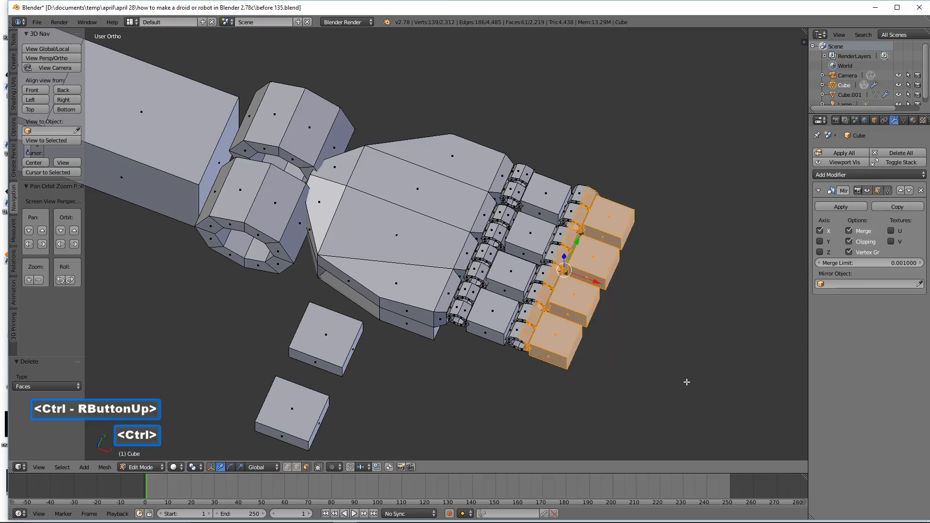
pyautogui.hotkey('ctrl', 'l')
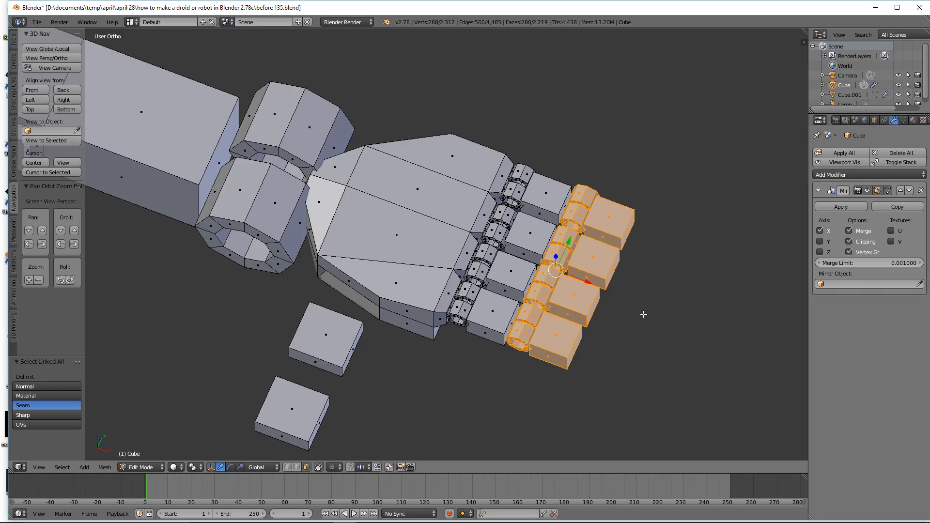
pyautogui.hotkey('shift', 'd')
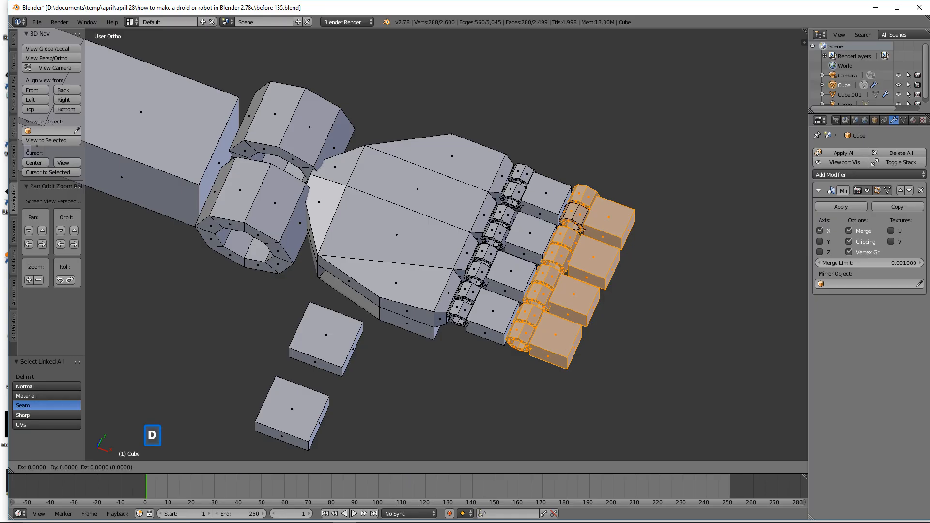
pyautogui.rightClick(642, 315)
pyautogui.moveTo(587, 282); pyautogui.dragTo(645, 311)
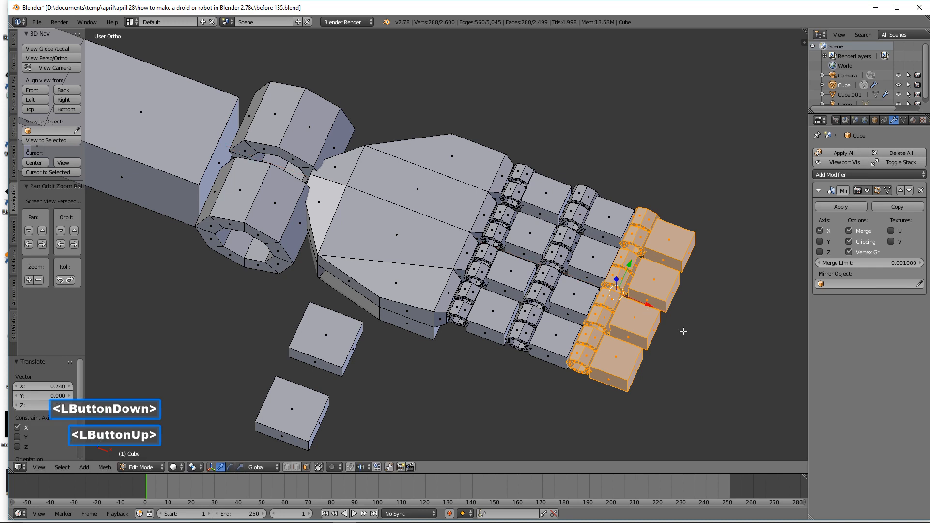
pyautogui.press('a')
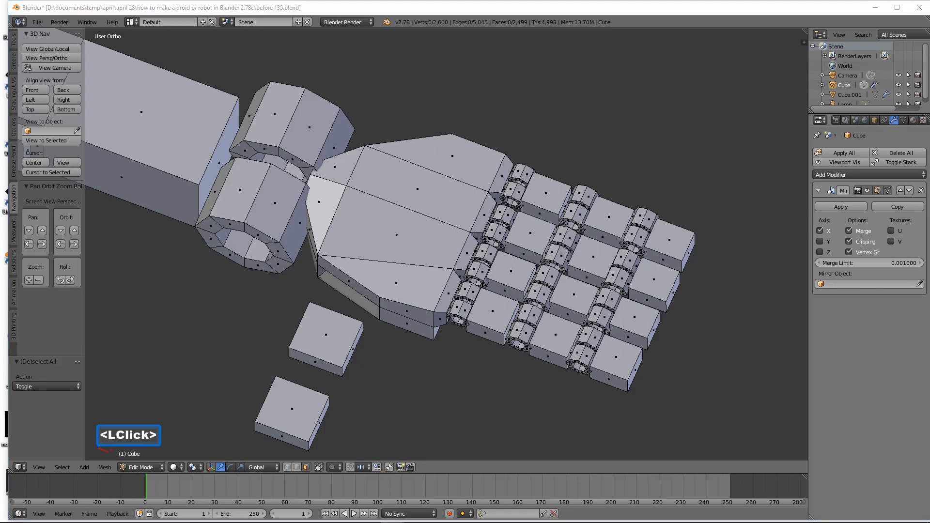
# Step: Save the file as before 136.blend and duplicate the thumb-side finger's joint at the palm, moving the copy along Y clear of the hand
pyautogui.click(595, 141)
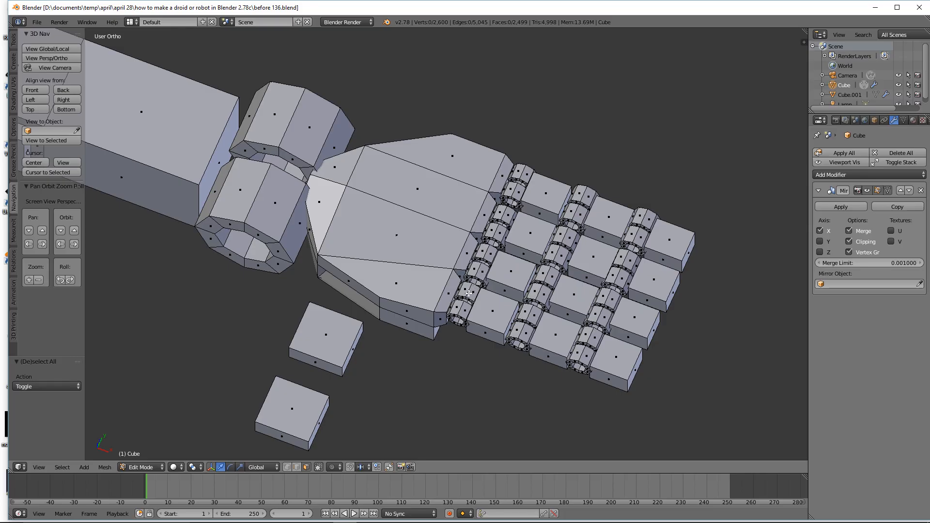
pyautogui.press('l')
pyautogui.press('l')
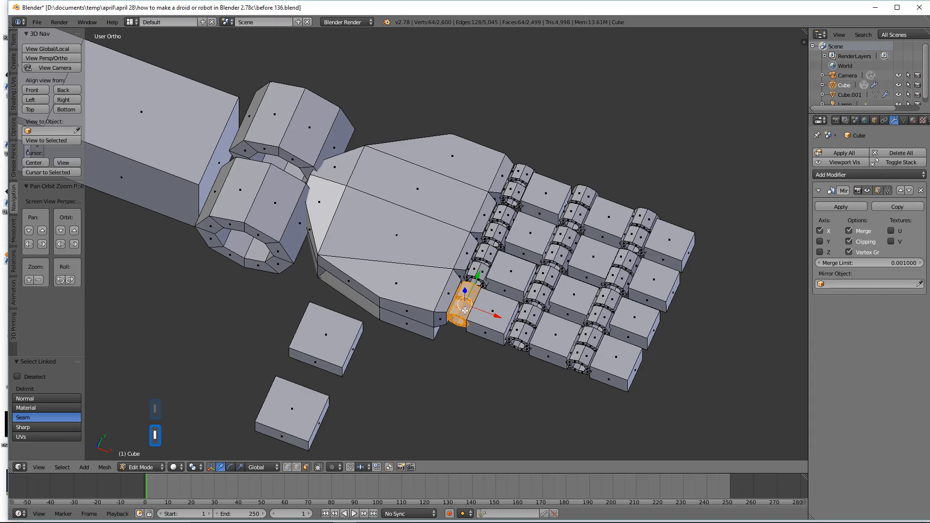
pyautogui.hotkey('shift', 'd')
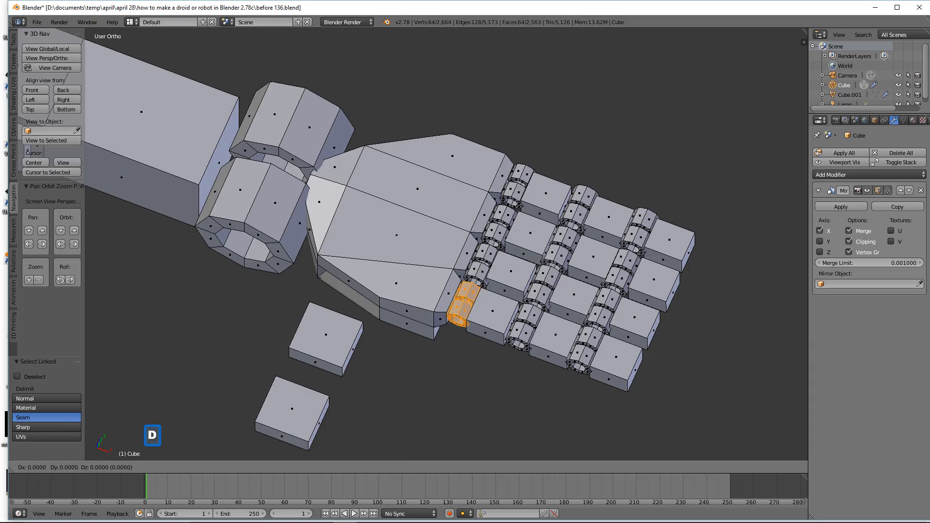
pyautogui.rightClick(465, 310)
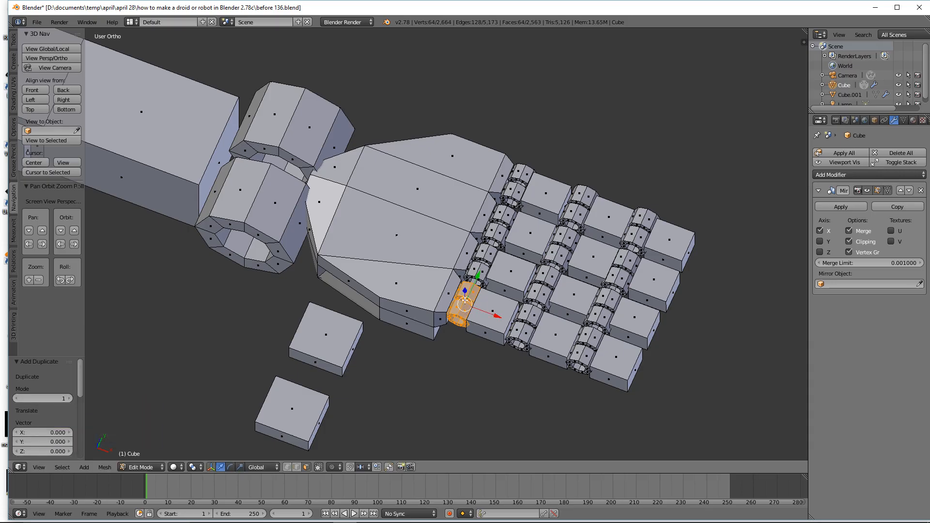
pyautogui.moveTo(477, 276); pyautogui.dragTo(441, 330)
# Step: Rotate the copied joint 90° about the Z axis
pyautogui.press('r')
pyautogui.press('z')
pyautogui.press('9')
pyautogui.press('0')
pyautogui.press('Return')
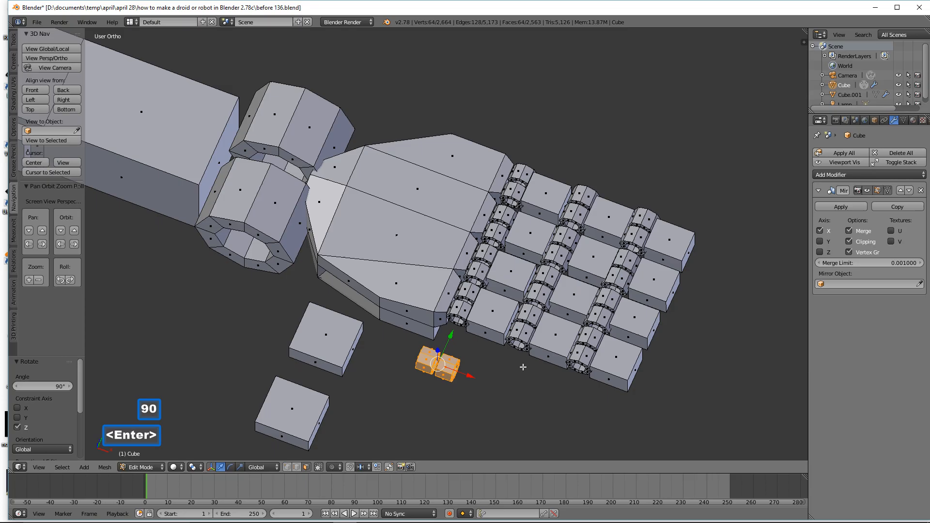
# Step: Move the rotated joint along X and Y between the palm's edge and the first thumb block, and scale it up
pyautogui.moveTo(468, 376); pyautogui.dragTo(357, 274)
pyautogui.moveTo(357, 273); pyautogui.dragTo(355, 267, button='middle')
pyautogui.moveTo(344, 258); pyautogui.dragTo(345, 301)
pyautogui.moveTo(345, 300); pyautogui.dragTo(367, 317, button='middle')
pyautogui.moveTo(368, 320); pyautogui.dragTo(397, 330)
pyautogui.press('s')
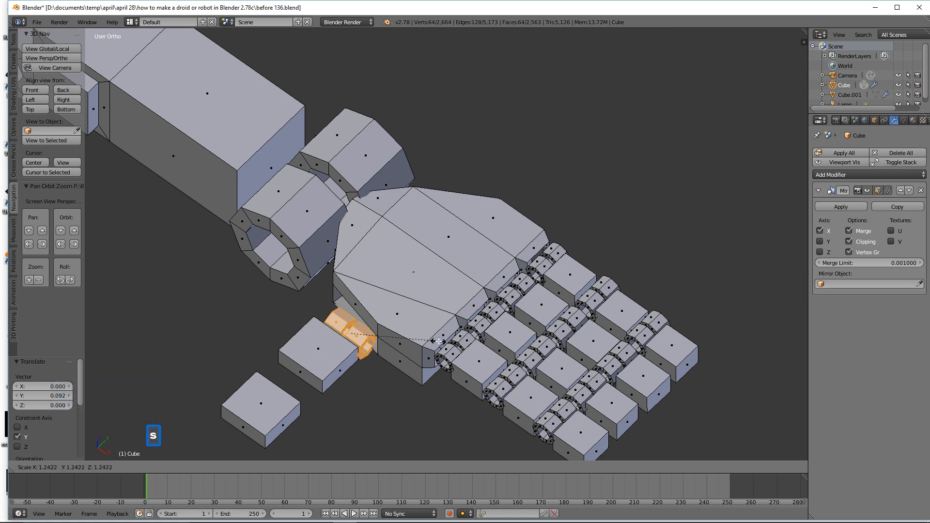
pyautogui.click(359, 308)
# Step: Shift the thumb base joint along X to align with the first thumb block and scale it by 1.109
pyautogui.moveTo(370, 313); pyautogui.dragTo(377, 314)
pyautogui.moveTo(377, 314); pyautogui.dragTo(379, 339, button='middle')
pyautogui.moveTo(383, 341); pyautogui.dragTo(381, 339)
pyautogui.press('s')
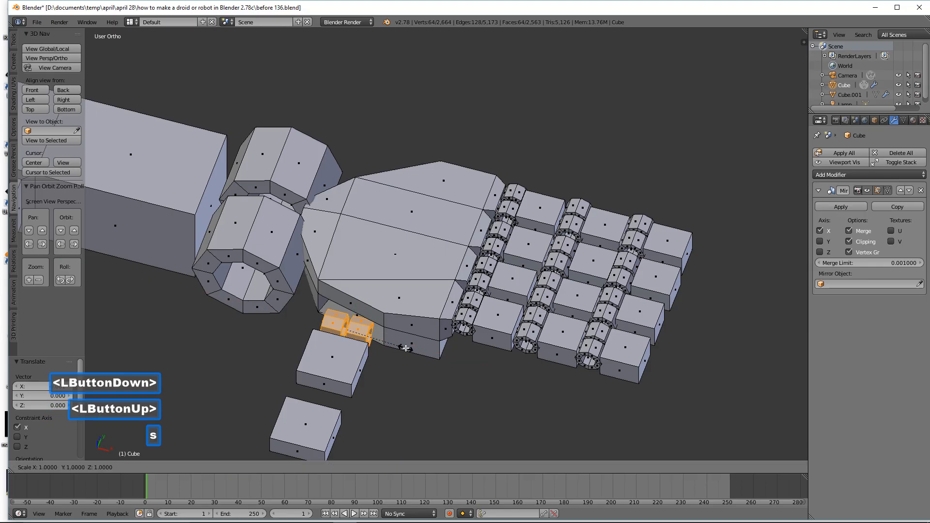
pyautogui.click(412, 350)
# Step: Duplicate the thumb base joint, move the copy -0.981 along Y between the two thumb blocks, and scale it by 1.046
pyautogui.moveTo(412, 349); pyautogui.dragTo(375, 341, button='middle')
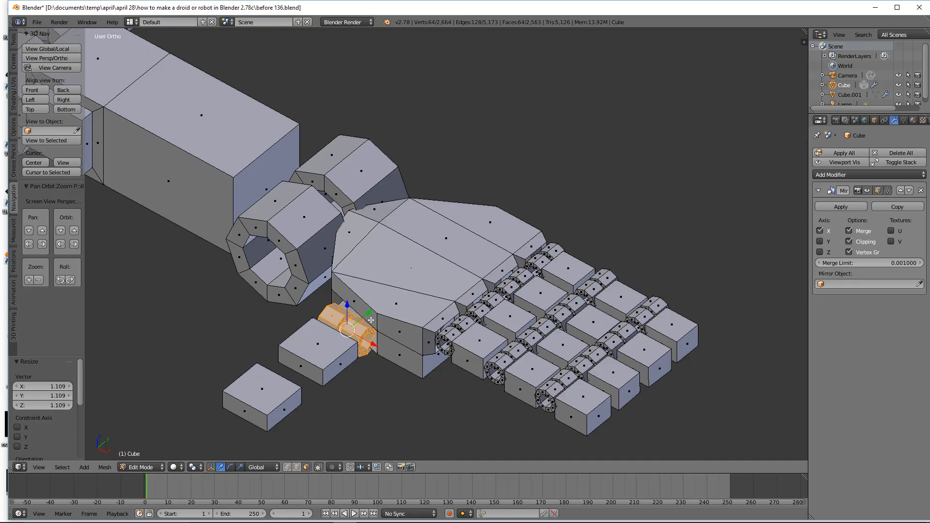
pyautogui.hotkey('shift', 'd')
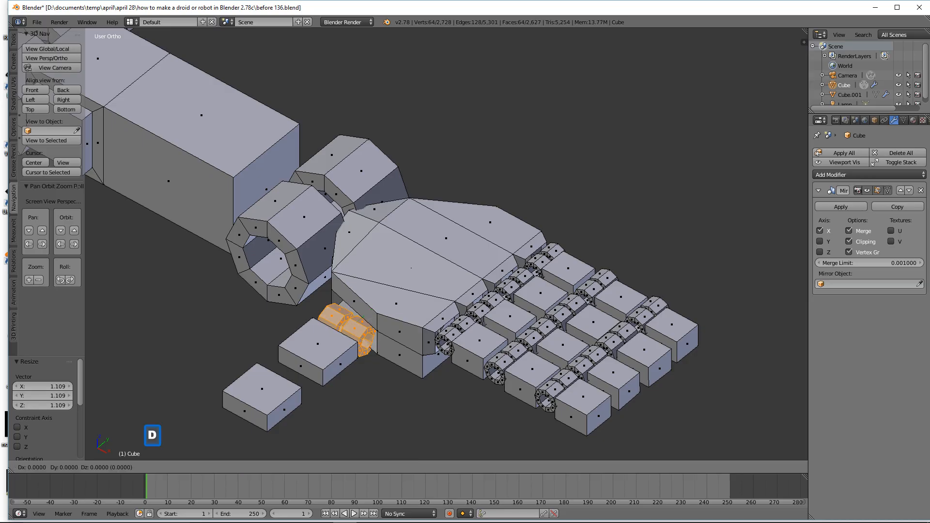
pyautogui.rightClick(306, 279)
pyautogui.moveTo(373, 312); pyautogui.dragTo(315, 356)
pyautogui.moveTo(315, 356); pyautogui.dragTo(343, 405, button='middle')
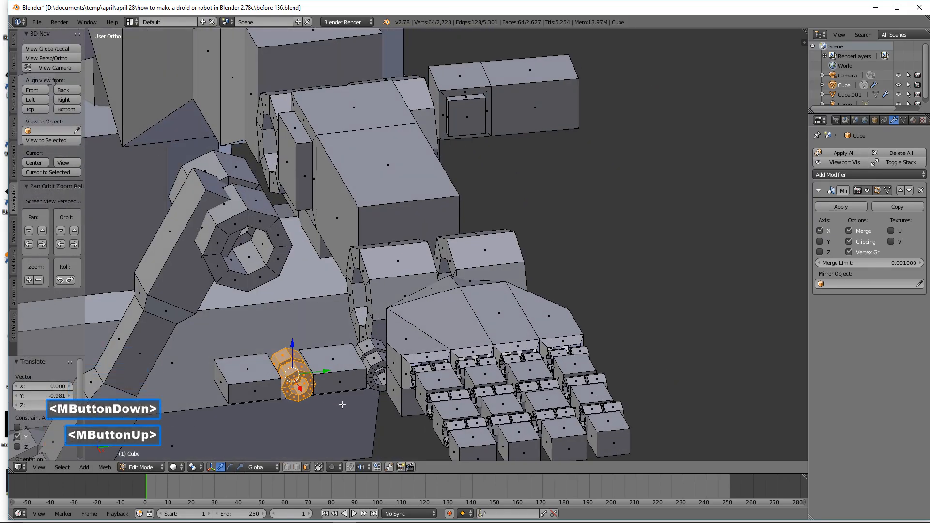
pyautogui.press('s')
pyautogui.click(345, 406)
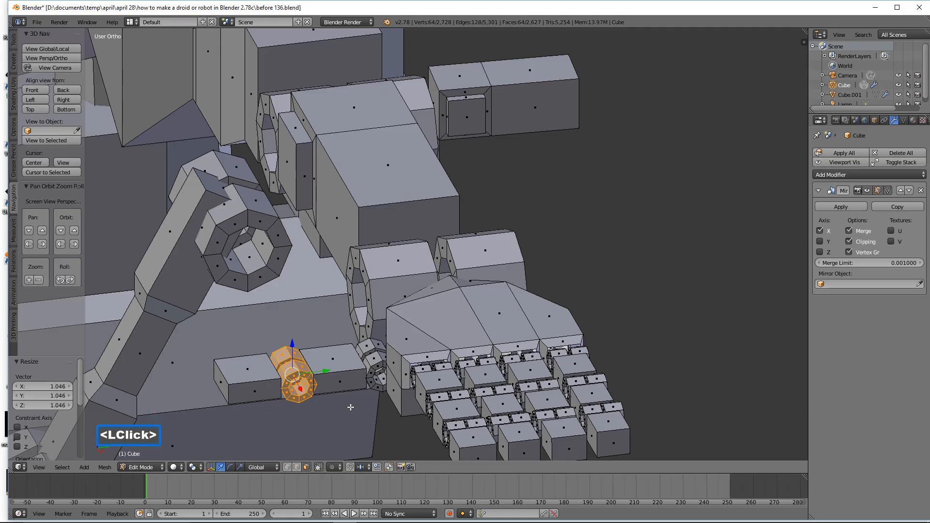
pyautogui.rightClick(350, 408)
pyautogui.press('a')
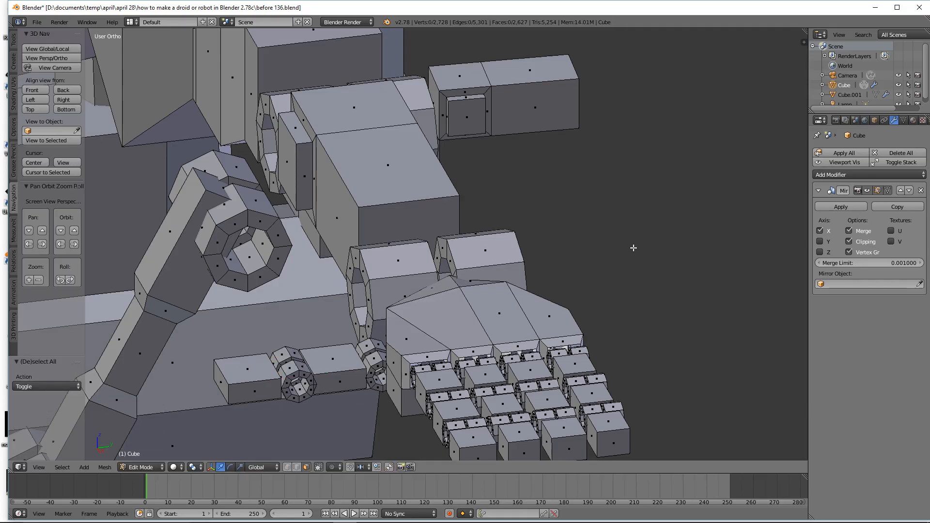
# Step: Hide the mirrored half of the robot by turning off the Mirror modifier's viewport display, with the head in close view
pyautogui.keyDown('ctrl'); pyautogui.moveTo(631, 251); pyautogui.dragTo(639, 315, button='middle'); pyautogui.keyUp('ctrl')
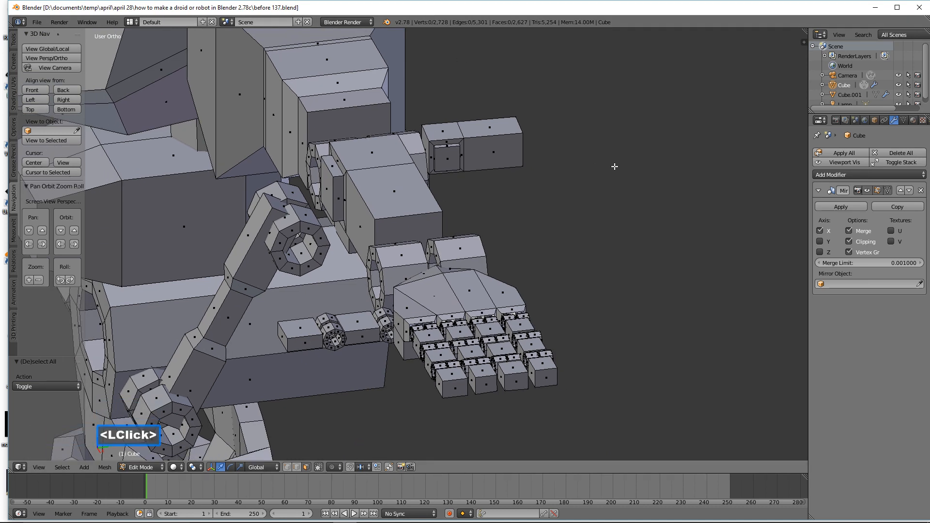
pyautogui.keyDown('ctrl'); pyautogui.moveTo(660, 165); pyautogui.dragTo(630, 274, button='middle'); pyautogui.keyUp('ctrl')
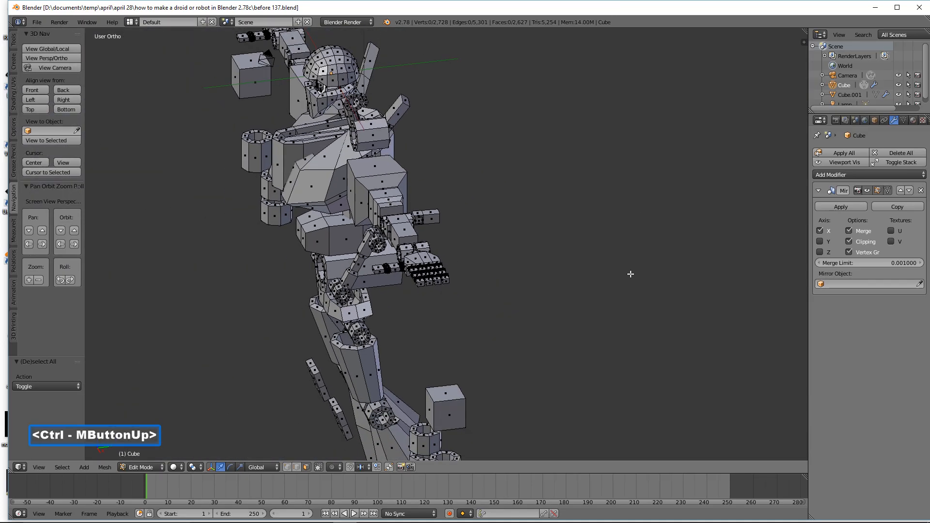
pyautogui.keyDown('shift'); pyautogui.moveTo(439, 245); pyautogui.dragTo(586, 303, button='middle'); pyautogui.keyUp('shift')
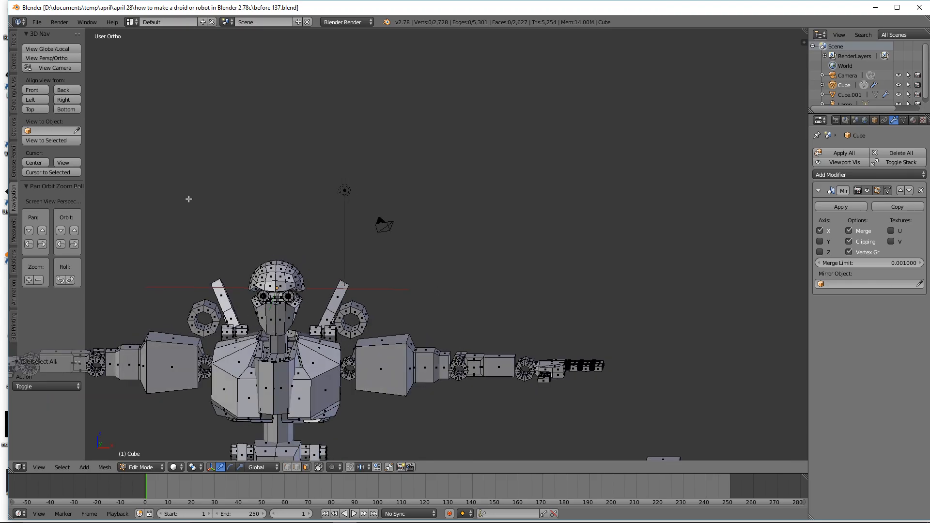
pyautogui.hotkey('shift', 'b')
pyautogui.moveTo(189, 198); pyautogui.dragTo(357, 382)
pyautogui.keyDown('ctrl'); pyautogui.moveTo(514, 299); pyautogui.dragTo(544, 214, button='middle'); pyautogui.keyUp('ctrl')
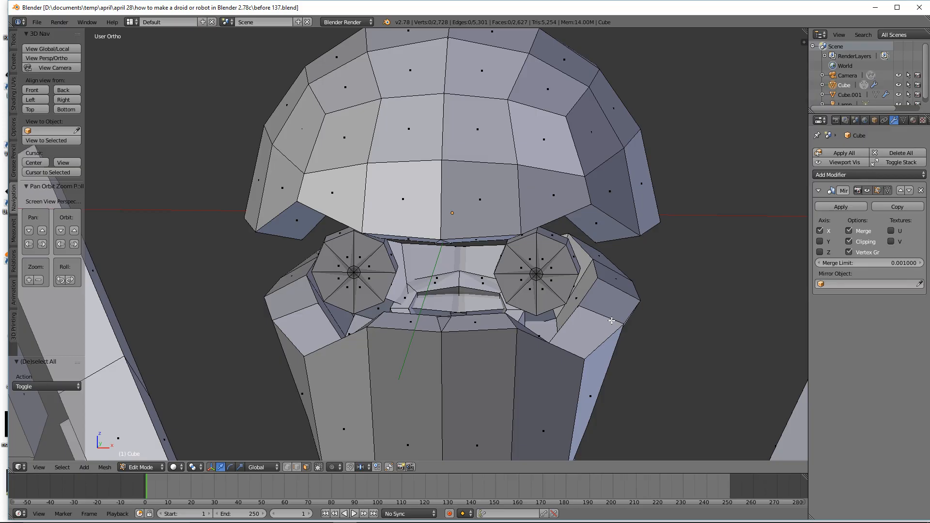
pyautogui.click(867, 192)
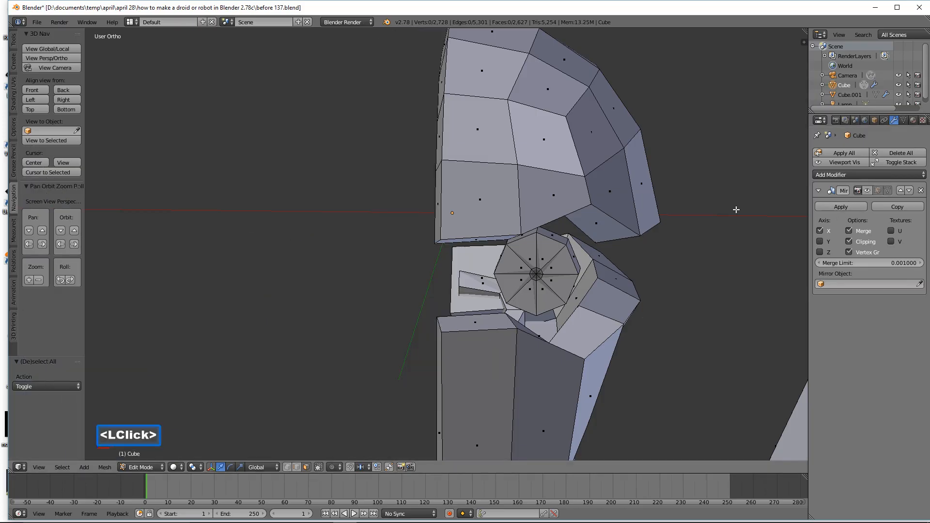
# Step: Delete the eight helmet rim faces and the three face-plate faces that lie along the head's mirror plane
pyautogui.moveTo(578, 265); pyautogui.dragTo(611, 304, button='middle')
pyautogui.keyDown('shift'); pyautogui.moveTo(640, 345); pyautogui.dragTo(552, 134, button='middle'); pyautogui.keyUp('shift')
pyautogui.click(634, 222)
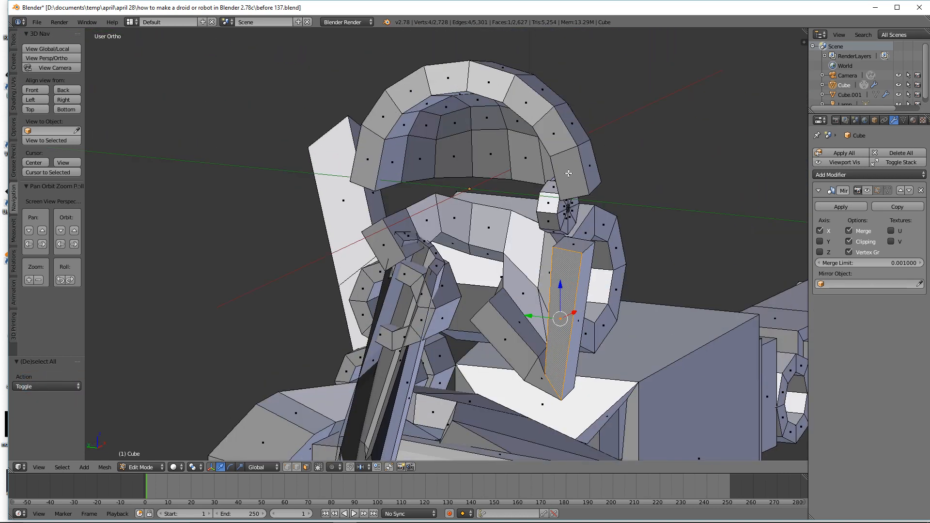
pyautogui.click(369, 160)
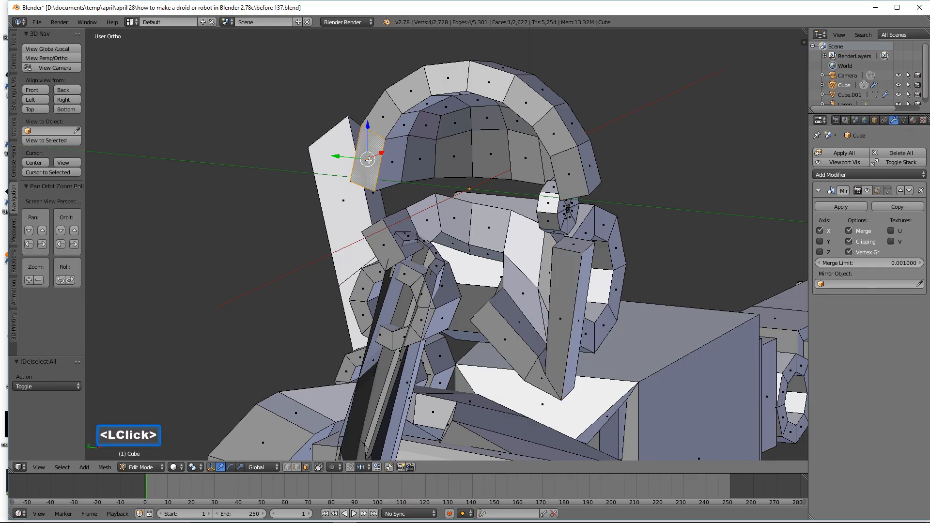
pyautogui.keyDown('shift'); pyautogui.click(383, 120); pyautogui.keyUp('shift')
pyautogui.keyDown('shift'); pyautogui.click(411, 92); pyautogui.keyUp('shift')
pyautogui.keyDown('shift'); pyautogui.click(448, 77); pyautogui.keyUp('shift')
pyautogui.keyDown('shift'); pyautogui.click(488, 85); pyautogui.keyUp('shift')
pyautogui.keyDown('shift'); pyautogui.click(526, 102); pyautogui.keyUp('shift')
pyautogui.keyDown('shift'); pyautogui.click(554, 133); pyautogui.keyUp('shift')
pyautogui.keyDown('shift'); pyautogui.click(569, 173); pyautogui.keyUp('shift')
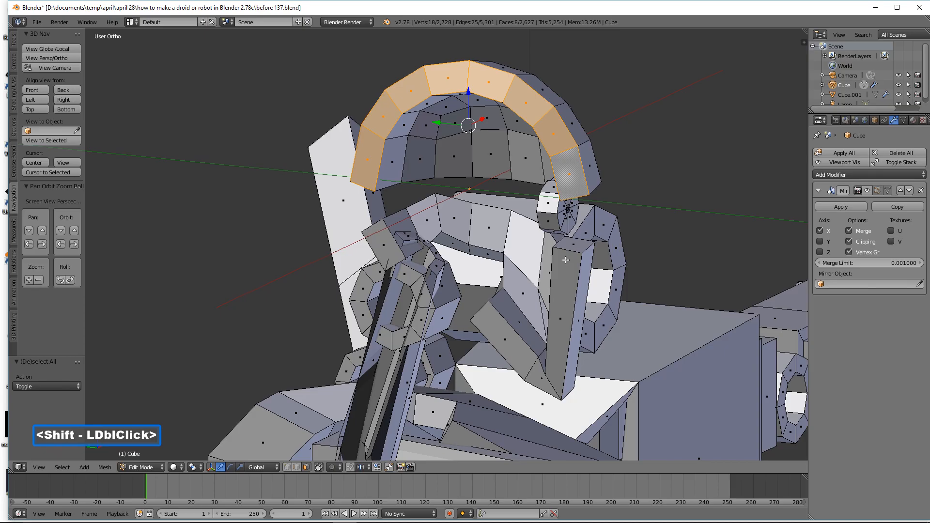
pyautogui.keyDown('shift'); pyautogui.click(561, 346); pyautogui.keyUp('shift')
pyautogui.keyDown('shift'); pyautogui.click(542, 379); pyautogui.keyUp('shift')
pyautogui.keyDown('shift'); pyautogui.click(505, 339); pyautogui.keyUp('shift')
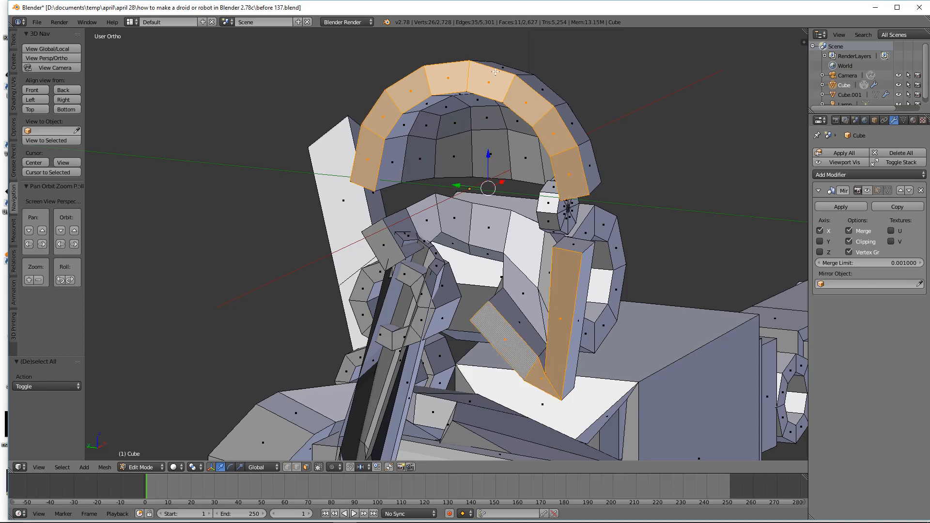
pyautogui.press('x')
pyautogui.click(649, 115)
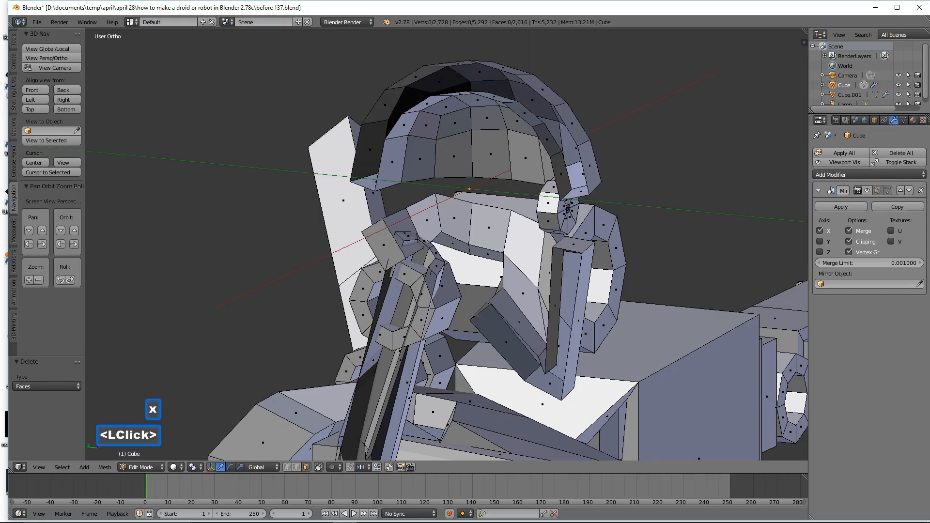
# Step: Bridge the face plate's upper inner edge loop to the helmet's lower inner edge loop behind the eye
pyautogui.moveTo(647, 119); pyautogui.dragTo(573, 214, button='middle')
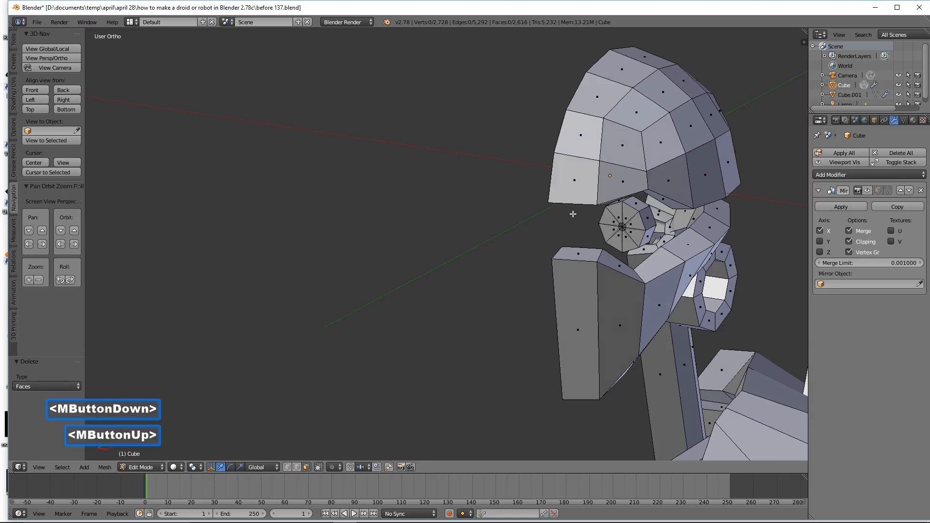
pyautogui.click(297, 467)
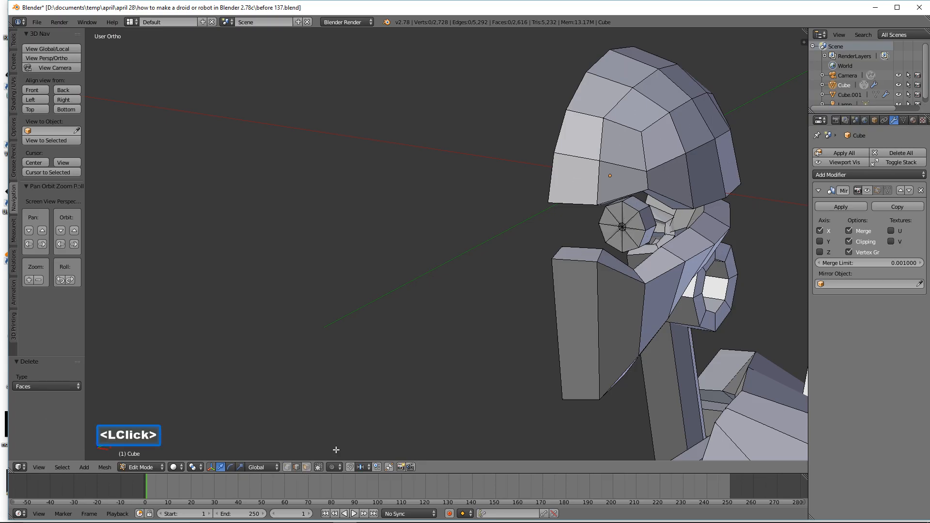
pyautogui.press('alt')
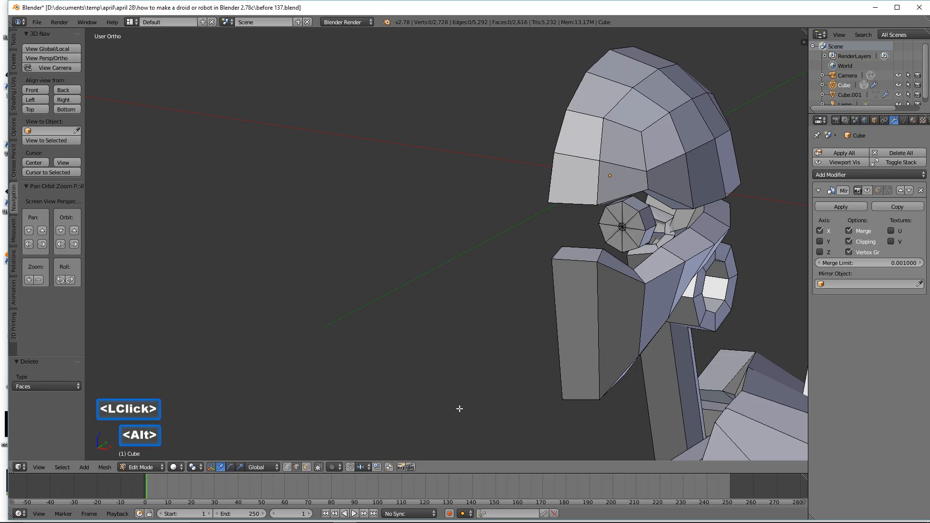
pyautogui.keyDown('alt'); pyautogui.click(585, 249); pyautogui.keyUp('alt')
pyautogui.moveTo(603, 281); pyautogui.dragTo(611, 250, button='middle')
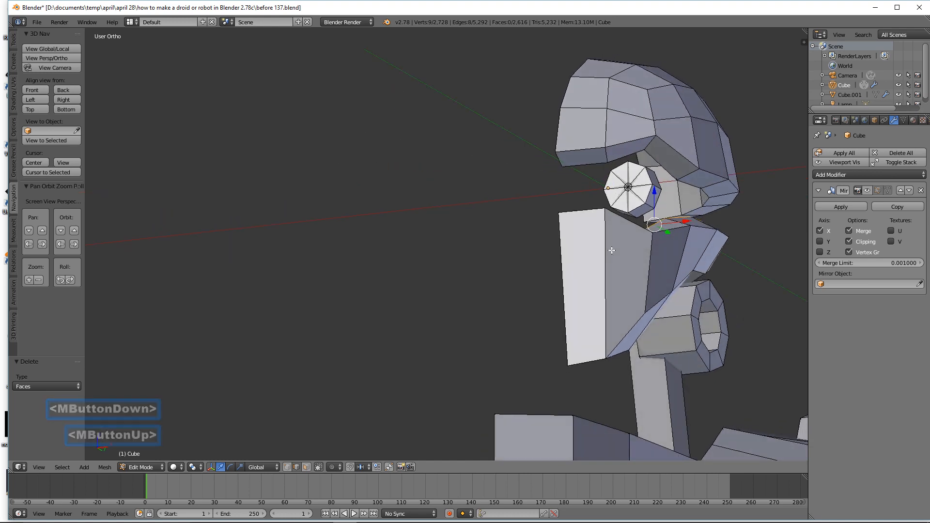
pyautogui.press('alt')
pyautogui.keyDown('alt'); pyautogui.click(593, 161); pyautogui.keyUp('alt')
pyautogui.moveTo(673, 256); pyautogui.dragTo(666, 255, button='middle')
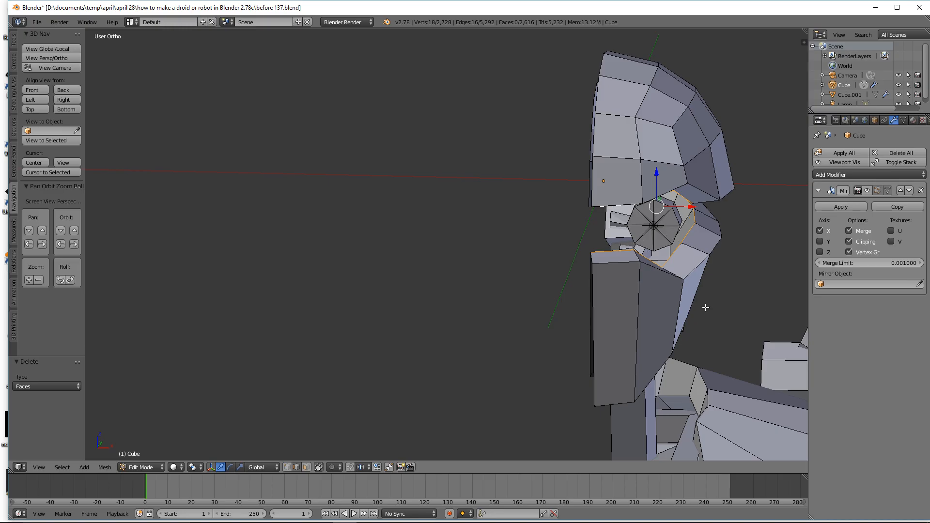
pyautogui.press('ctrl')
pyautogui.hotkey('ctrl', 'e')
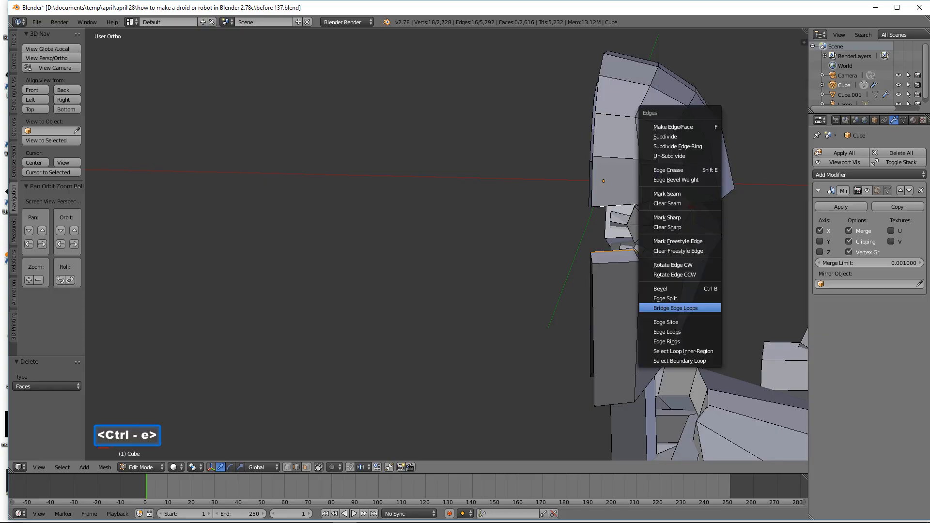
pyautogui.click(678, 308)
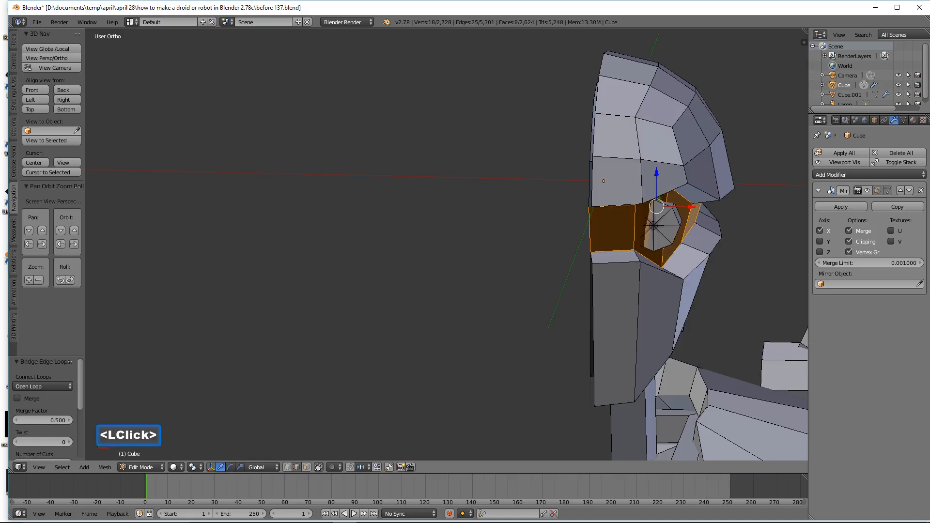
# Step: Recalculate the normals of the bridged eye-band faces to point outward and turn the Mirror modifier's viewport display back on
pyautogui.moveTo(683, 329); pyautogui.dragTo(678, 287, button='middle')
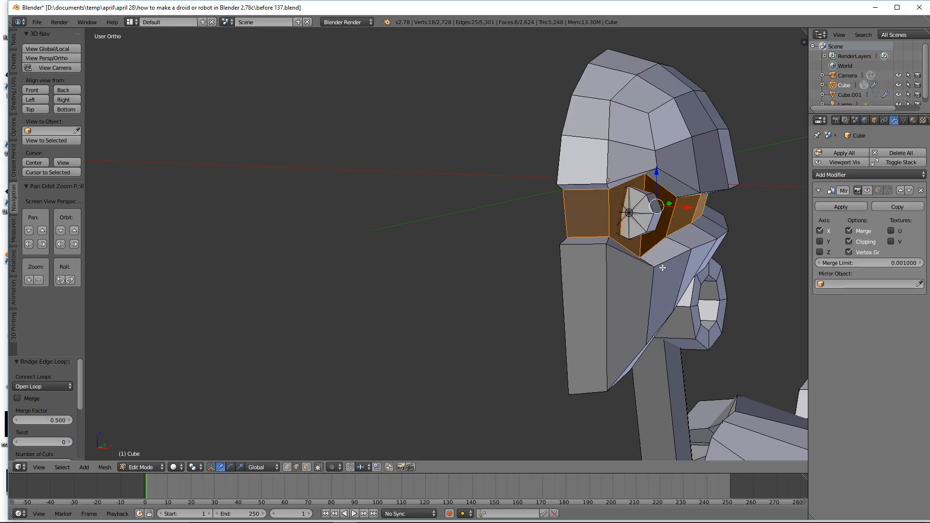
pyautogui.press('ctrl')
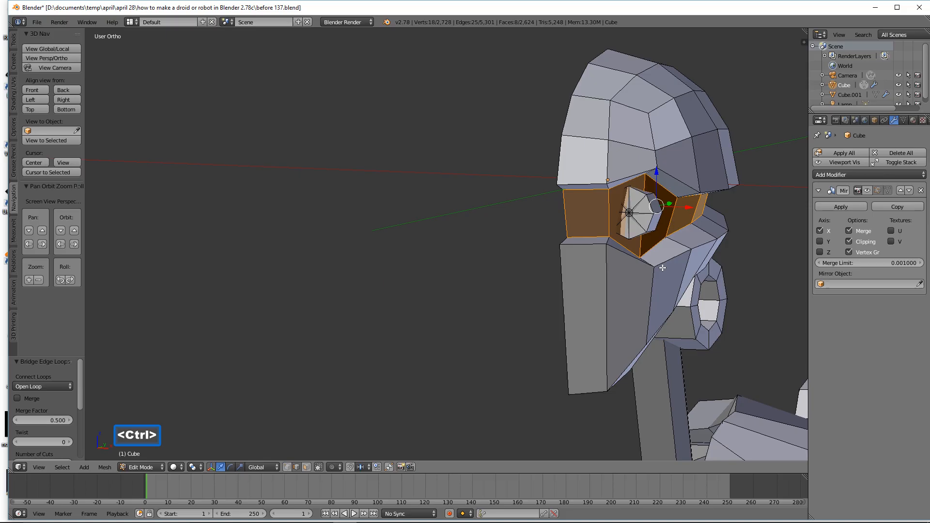
pyautogui.hotkey('ctrl', 'n')
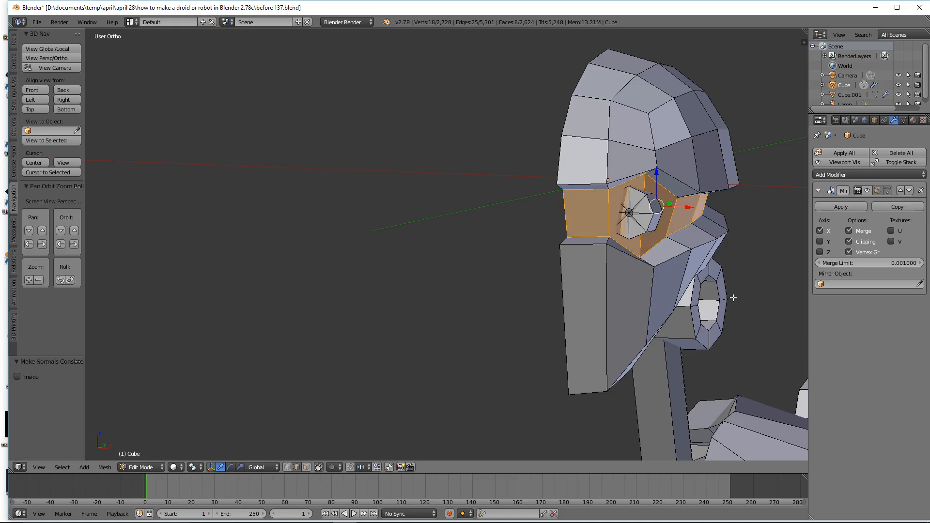
pyautogui.press('a')
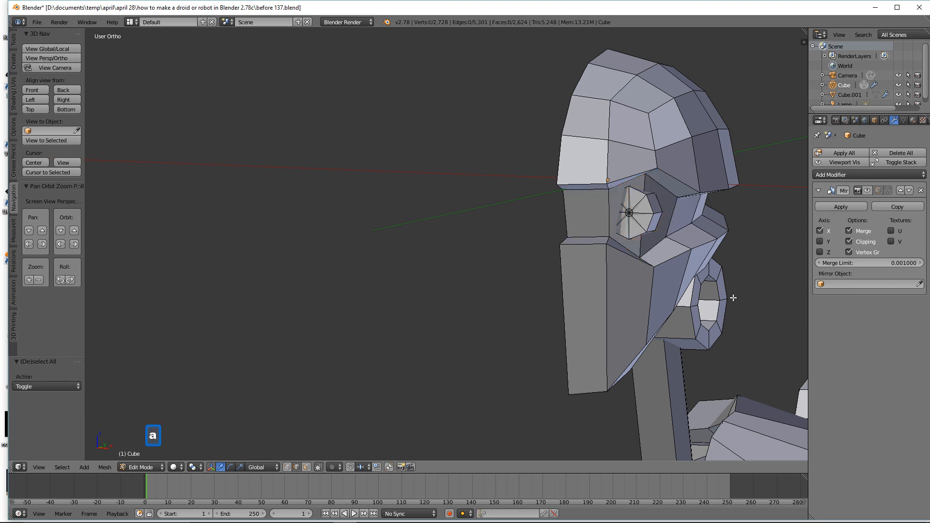
pyautogui.click(868, 190)
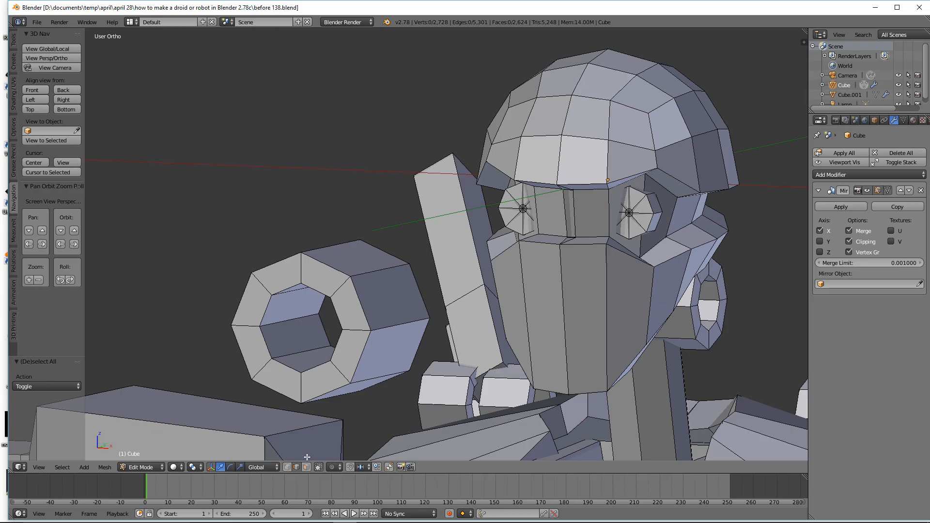
# Step: Move the eye band's lower and upper centre vertices along X onto the mirror plane, shifting the upper one by 0.183
pyautogui.click(541, 294)
pyautogui.click(576, 239)
pyautogui.moveTo(601, 239); pyautogui.dragTo(612, 243)
pyautogui.click(571, 188)
pyautogui.moveTo(601, 190); pyautogui.dragTo(610, 197)
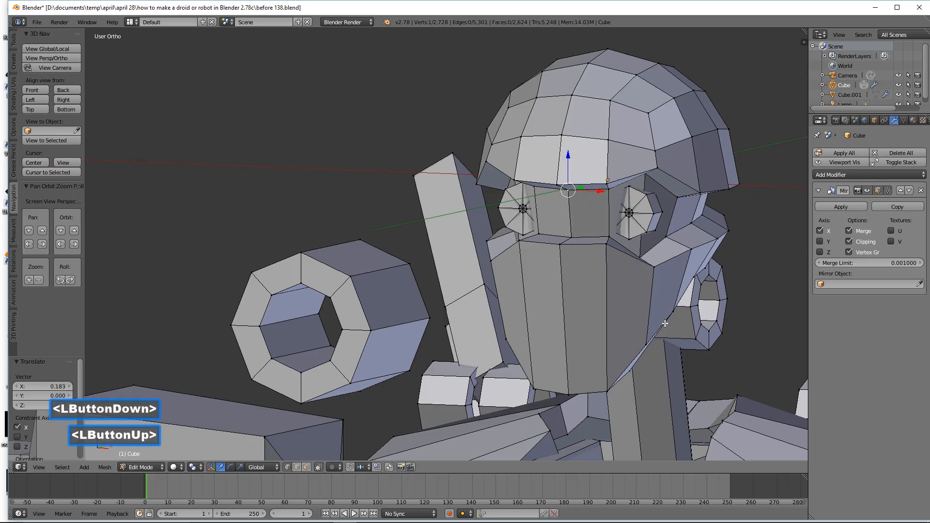
# Step: Select the whole linked eye mesh and move it forward 0.166 along Y, out from the eye band
pyautogui.press('a')
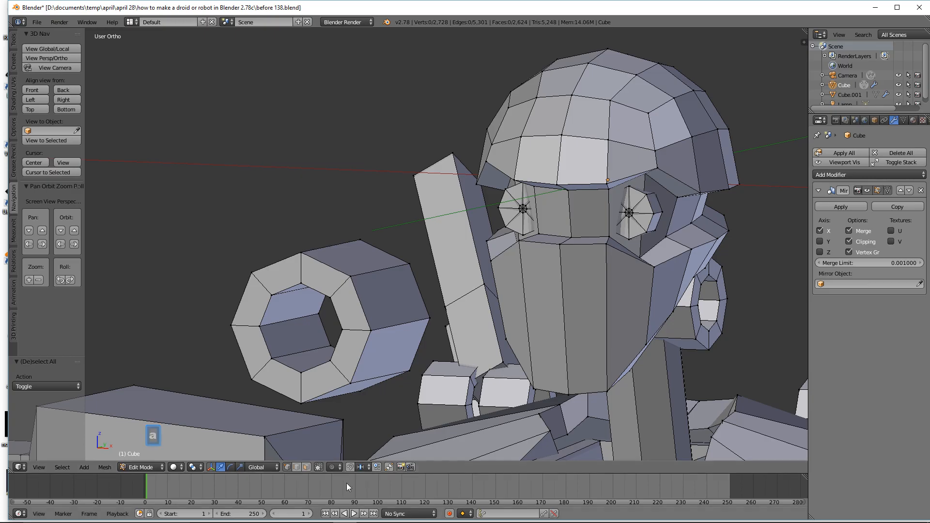
pyautogui.click(306, 468)
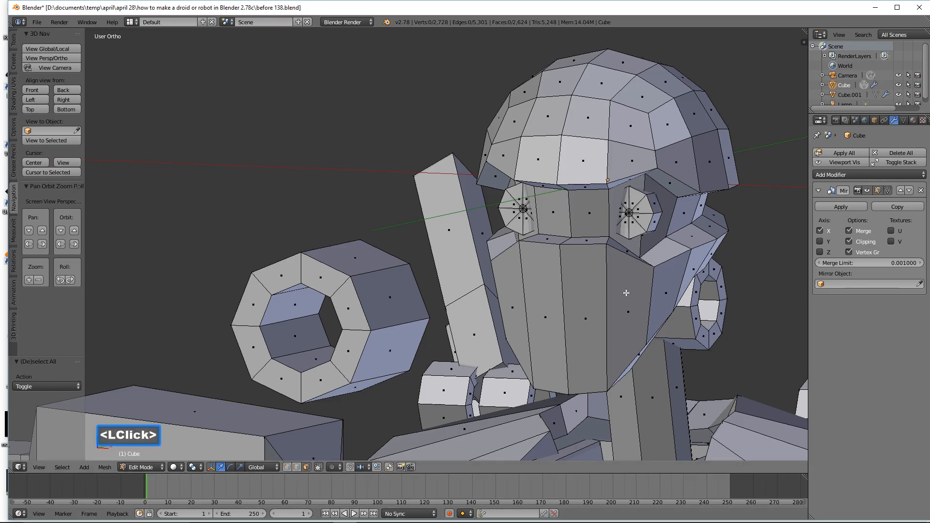
pyautogui.press('a')
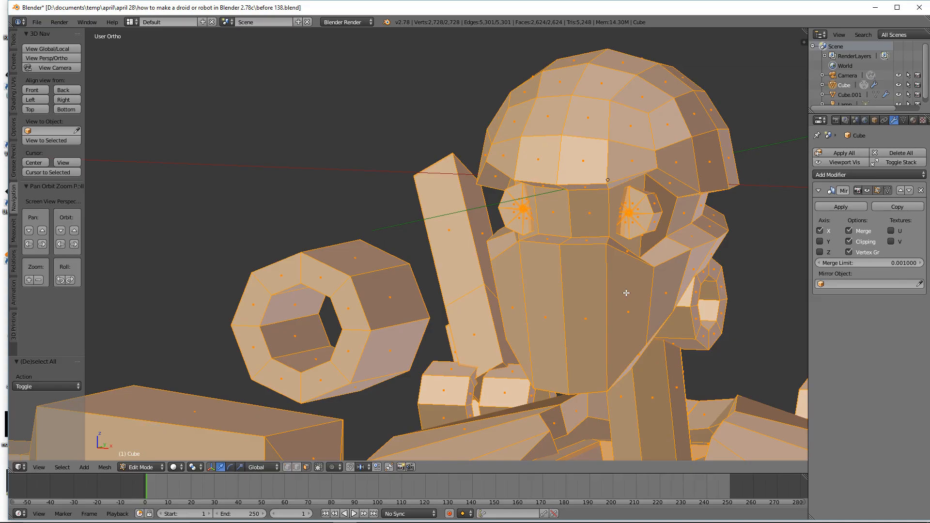
pyautogui.press('a')
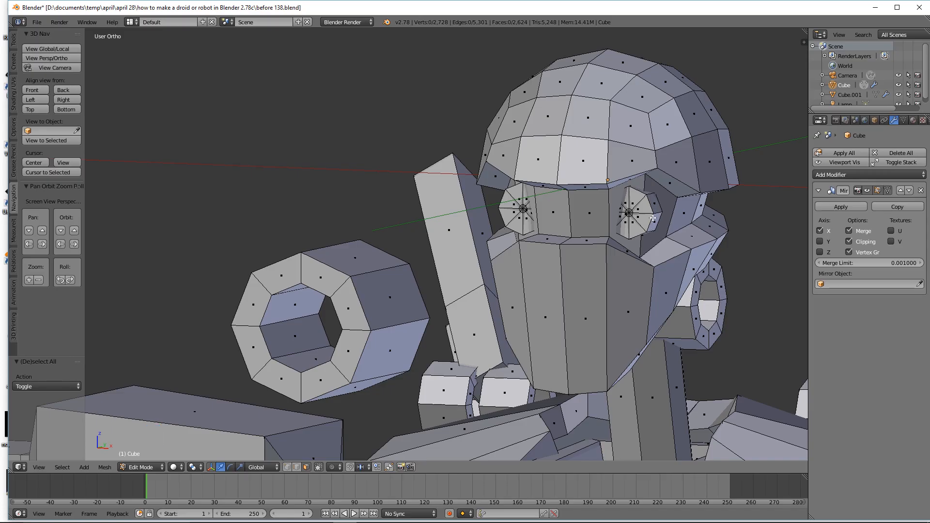
pyautogui.press('l')
pyautogui.moveTo(669, 212); pyautogui.dragTo(659, 202, button='middle')
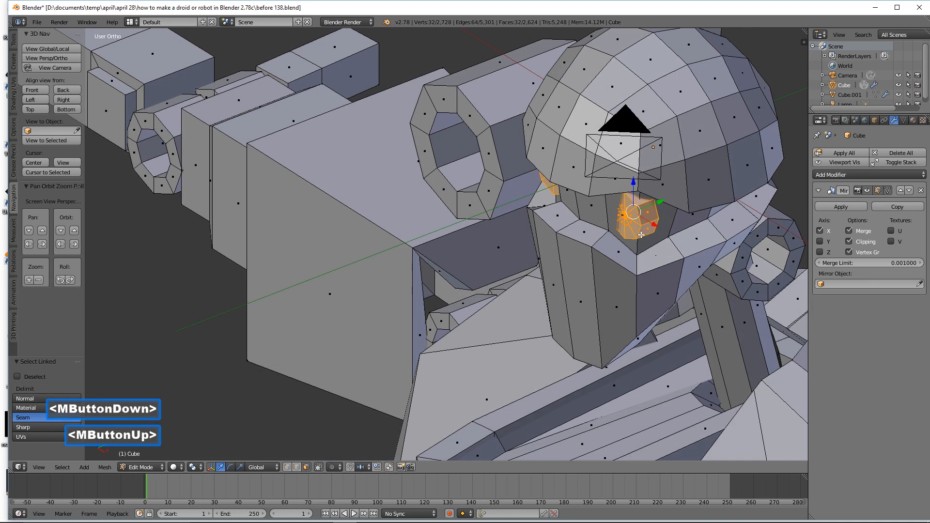
pyautogui.moveTo(660, 201); pyautogui.dragTo(655, 205)
pyautogui.moveTo(641, 225); pyautogui.dragTo(694, 208, button='middle')
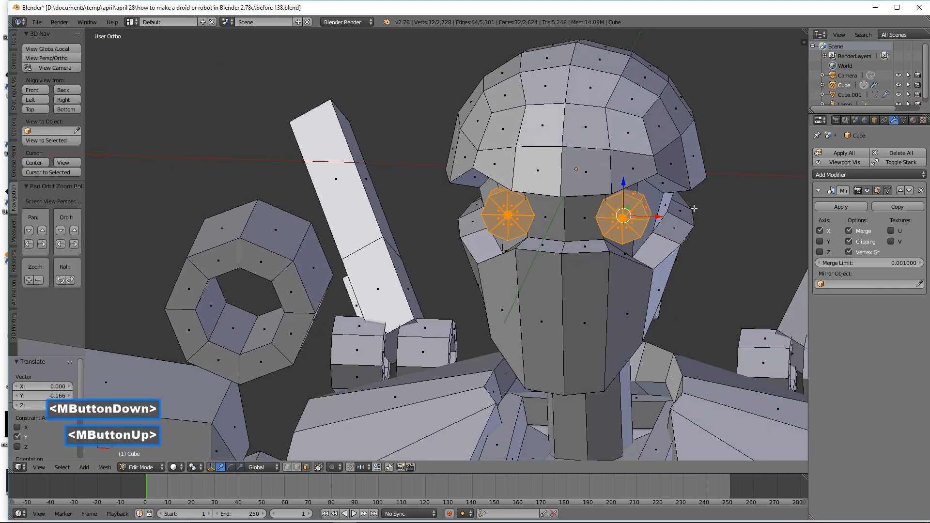
pyautogui.press('a')
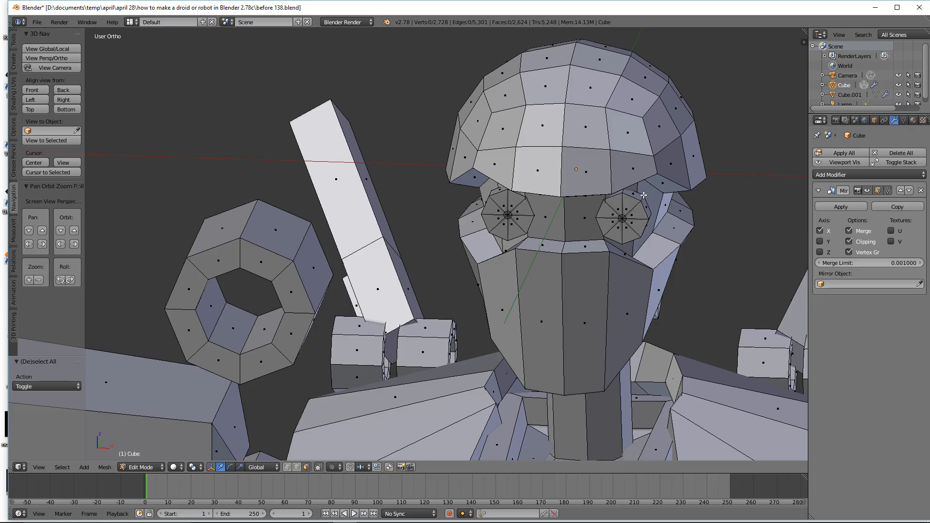
# Step: Extrude the eye's outer ring of faces in place, scale it to 1.170, and move it forward 0.071 along Y
pyautogui.press('alt')
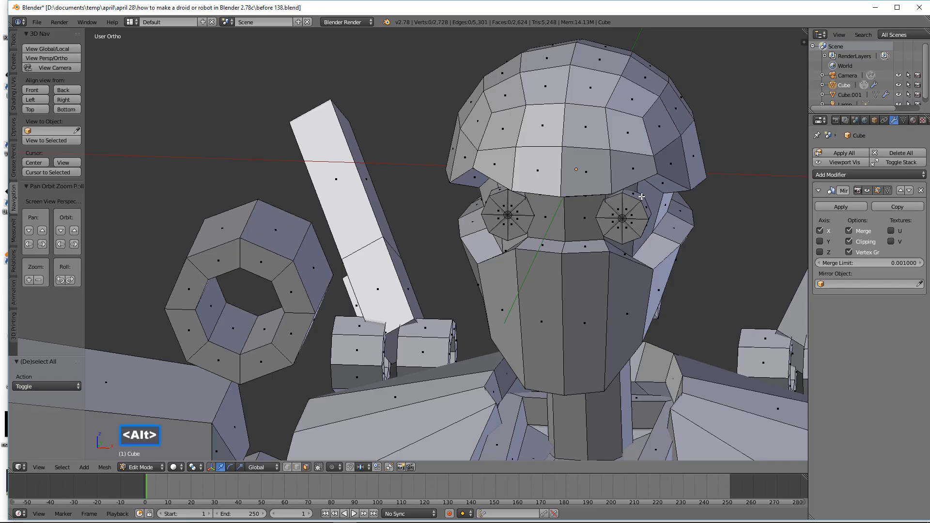
pyautogui.keyDown('alt'); pyautogui.click(641, 196); pyautogui.keyUp('alt')
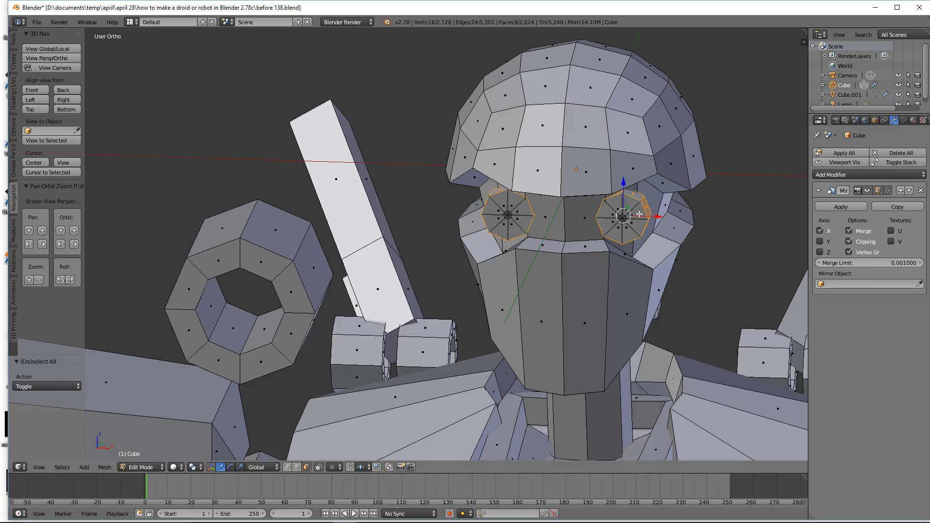
pyautogui.press('e')
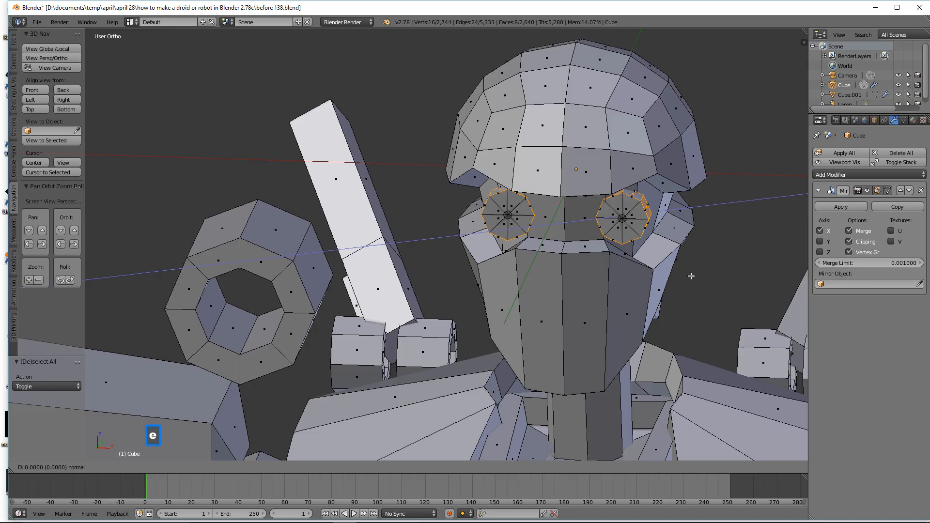
pyautogui.rightClick(691, 275)
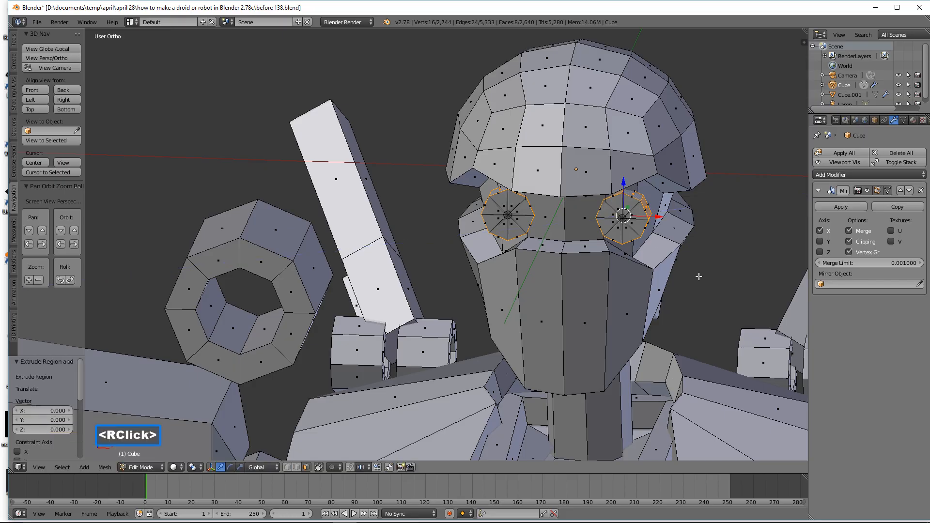
pyautogui.press('s')
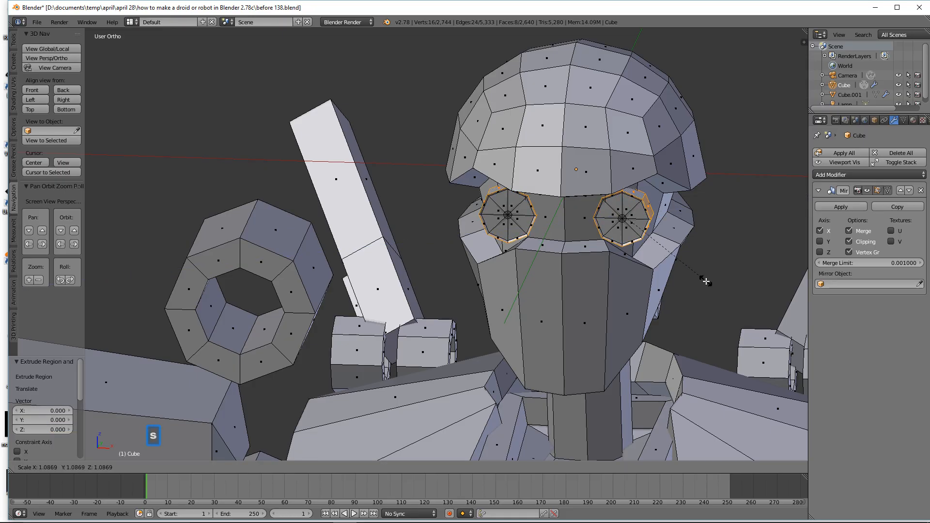
pyautogui.click(710, 284)
pyautogui.moveTo(710, 283); pyautogui.dragTo(679, 272, button='middle')
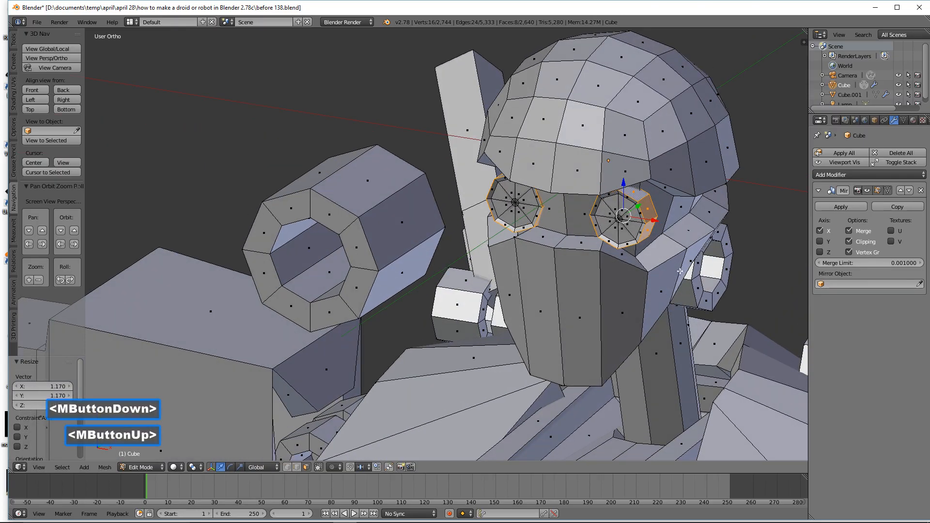
pyautogui.moveTo(645, 207); pyautogui.dragTo(634, 206)
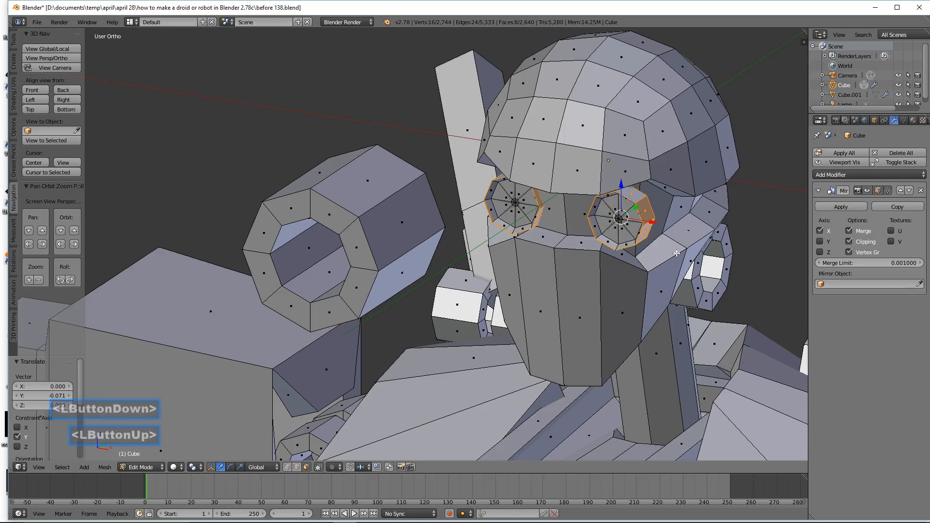
# Step: Extrude the eye's outer face ring again in place and apply Shrink/Fatten with an offset of -0.064
pyautogui.press('e')
pyautogui.rightClick(676, 253)
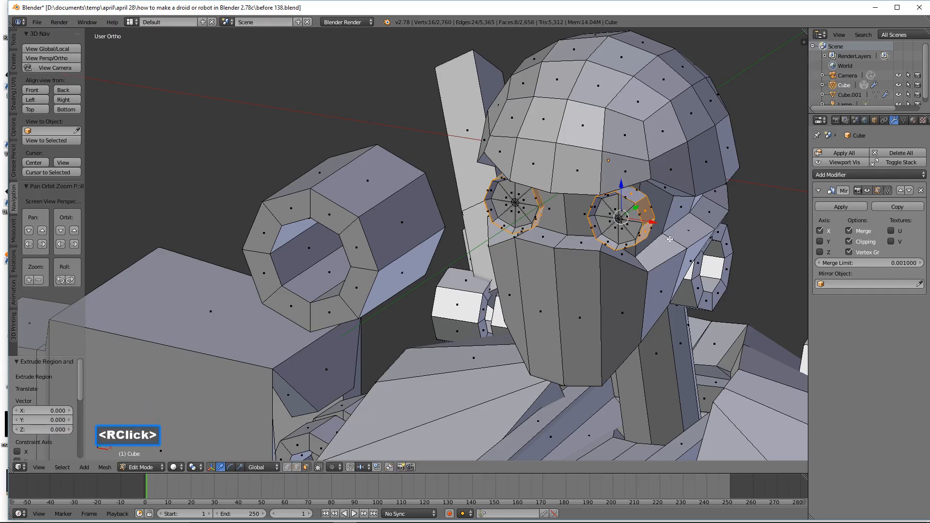
pyautogui.press('alt')
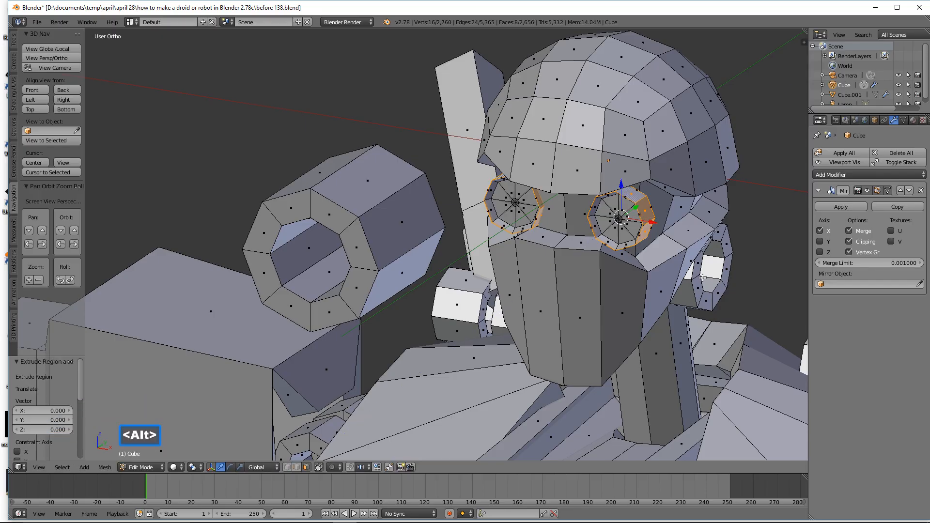
pyautogui.hotkey('alt', 's')
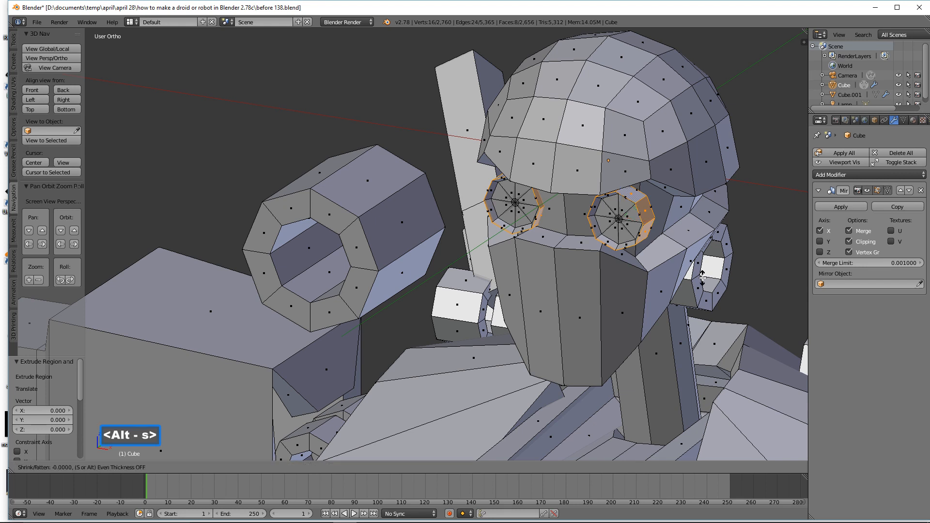
pyautogui.keyDown('shift'); pyautogui.click(704, 301); pyautogui.keyUp('shift')
pyautogui.moveTo(668, 298); pyautogui.dragTo(695, 292, button='middle')
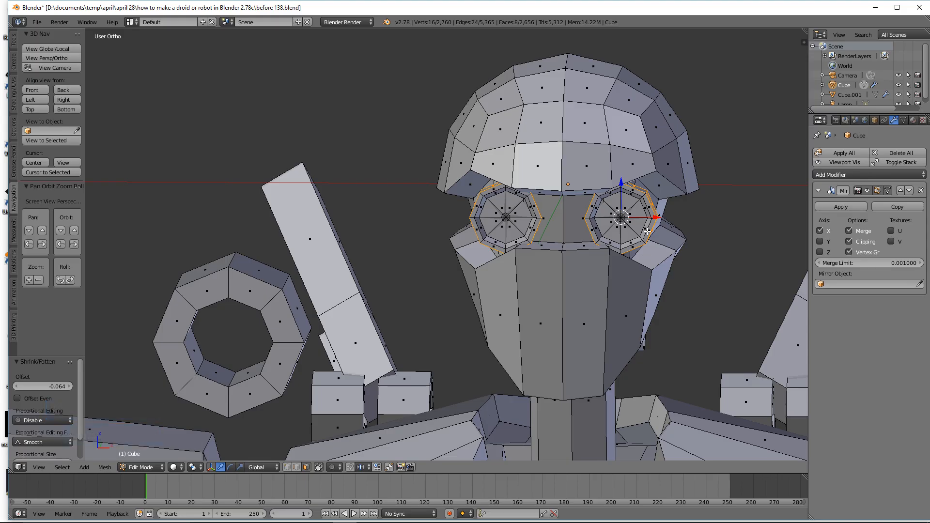
# Step: Scale the whole linked eye down slightly and shift it along X toward the middle of the face
pyautogui.hotkey('ctrl', 'l')
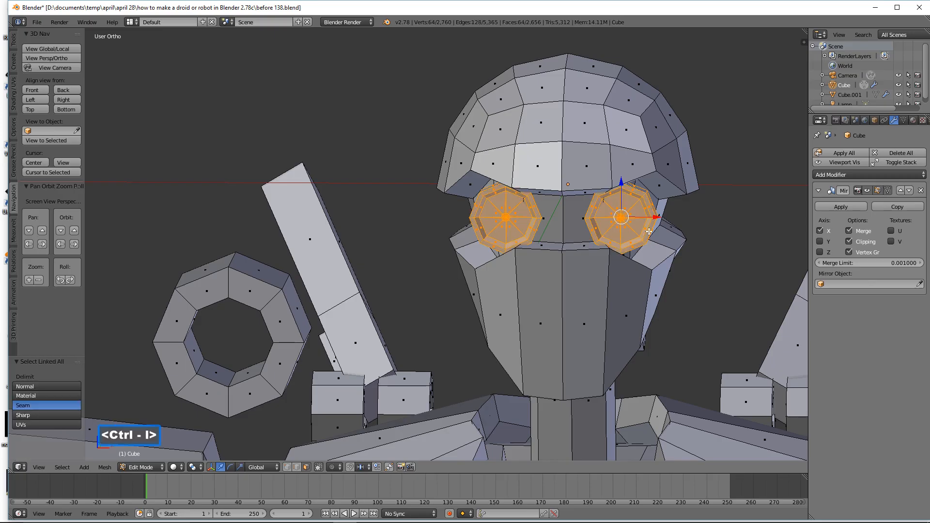
pyautogui.press('s')
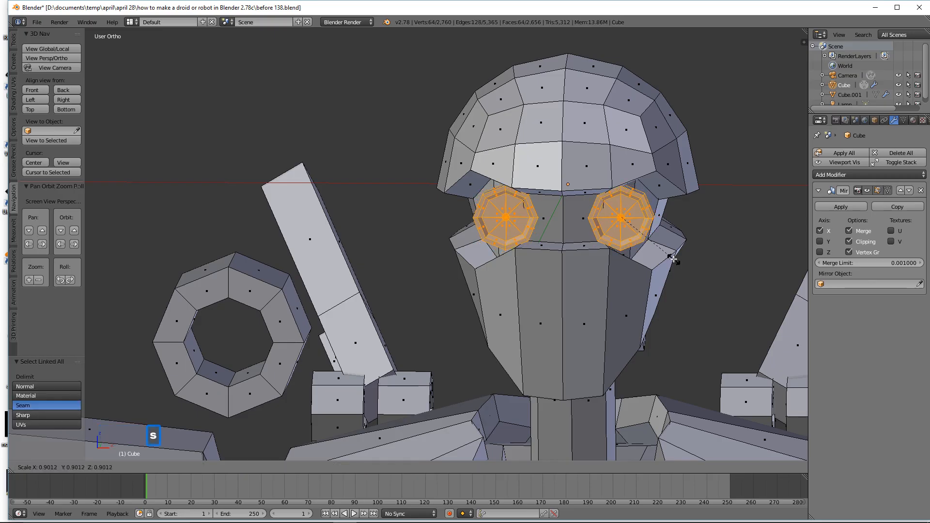
pyautogui.click(671, 258)
pyautogui.moveTo(674, 262)
pyautogui.mouseDown(button='middle')
pyautogui.moveTo(647, 277)
pyautogui.moveTo(673, 261)
pyautogui.mouseUp(button='middle')
pyautogui.moveTo(660, 217); pyautogui.dragTo(656, 214)
pyautogui.press('a')
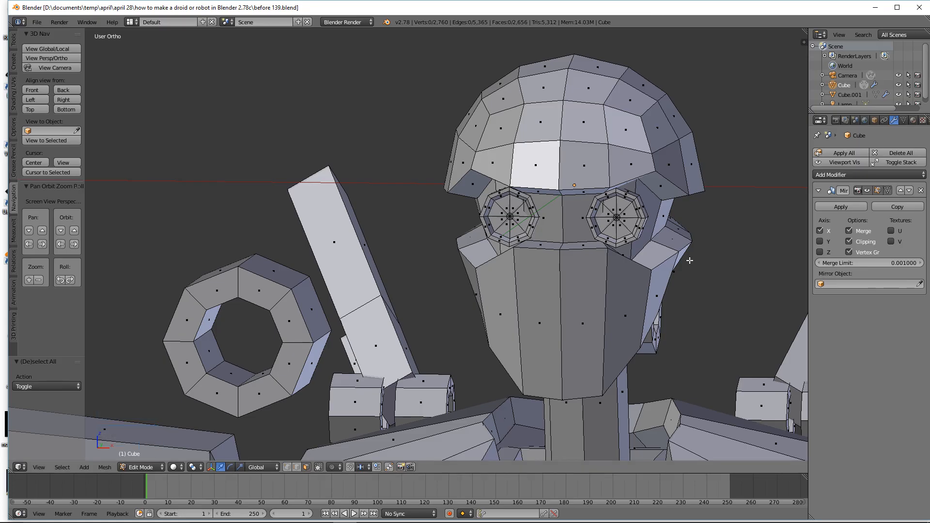
# Step: Add one horizontal loop cut around the face plate and raise its front centre edge 0.518 along Z
pyautogui.press('ctrl')
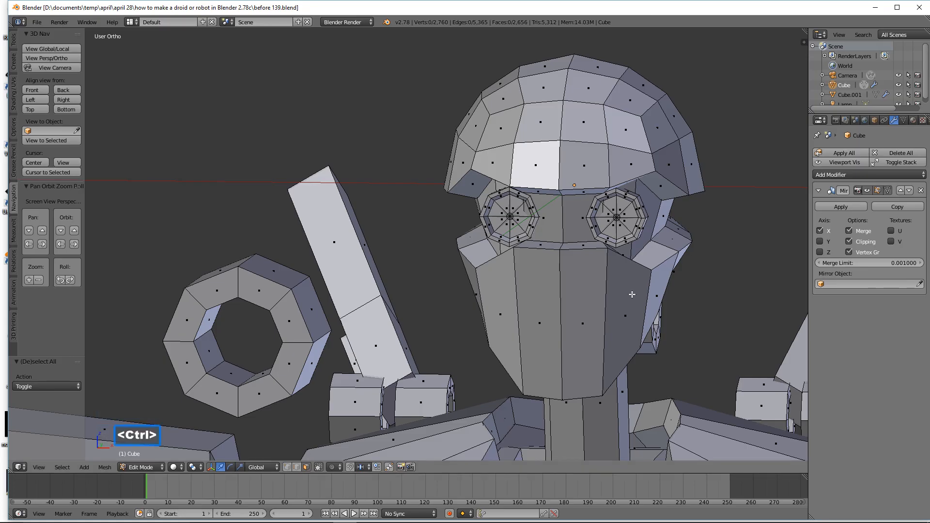
pyautogui.hotkey('ctrl', 'r')
pyautogui.click(632, 294)
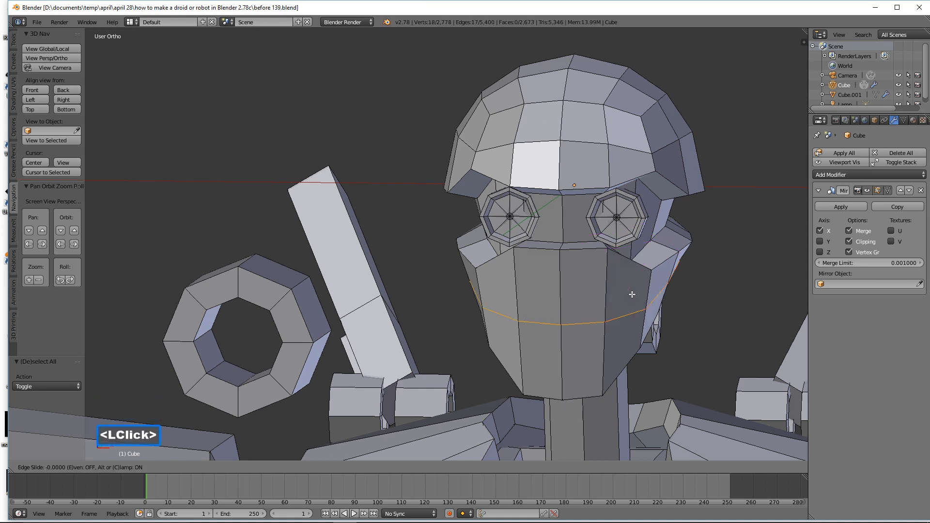
pyautogui.click(632, 294)
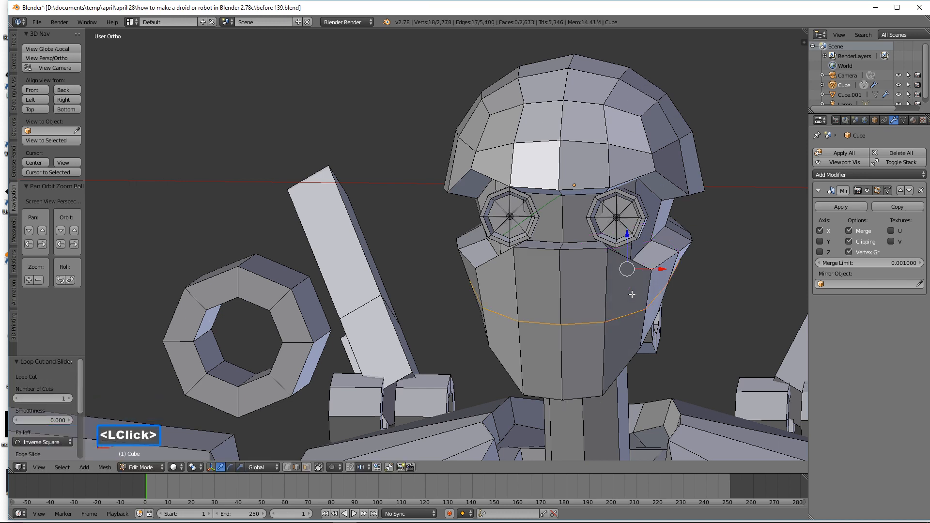
pyautogui.click(579, 323)
pyautogui.moveTo(584, 298); pyautogui.dragTo(578, 258)
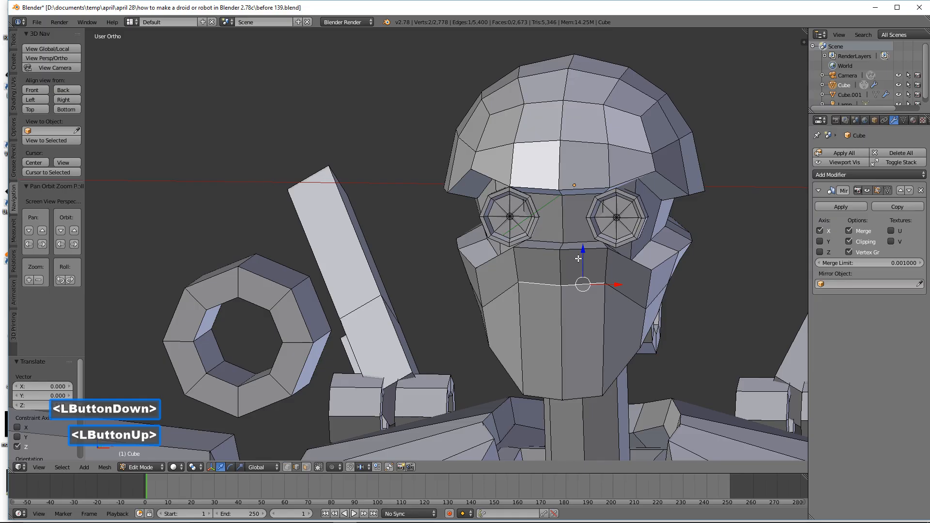
pyautogui.moveTo(612, 292); pyautogui.dragTo(617, 323, button='middle')
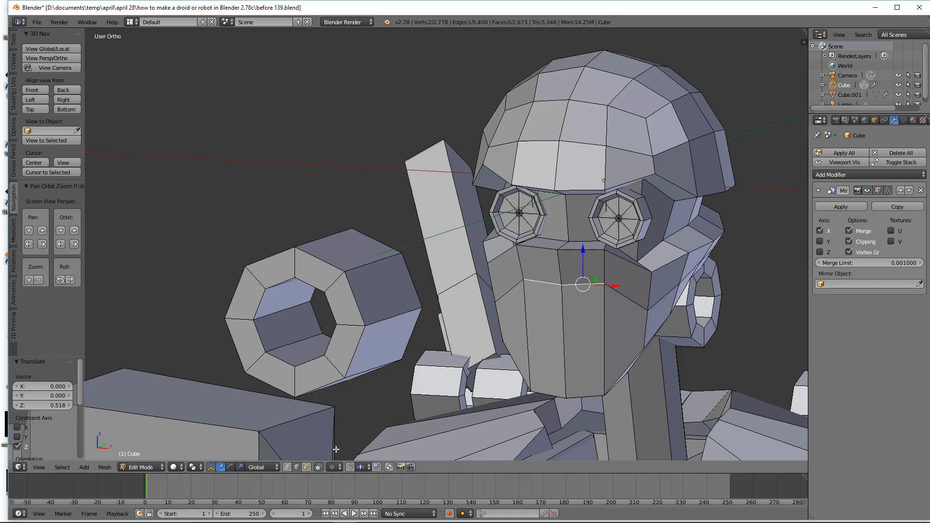
# Step: Extrude the two lower front faces of the face plate in place and scale them to 0.783
pyautogui.press('a')
pyautogui.click(306, 468)
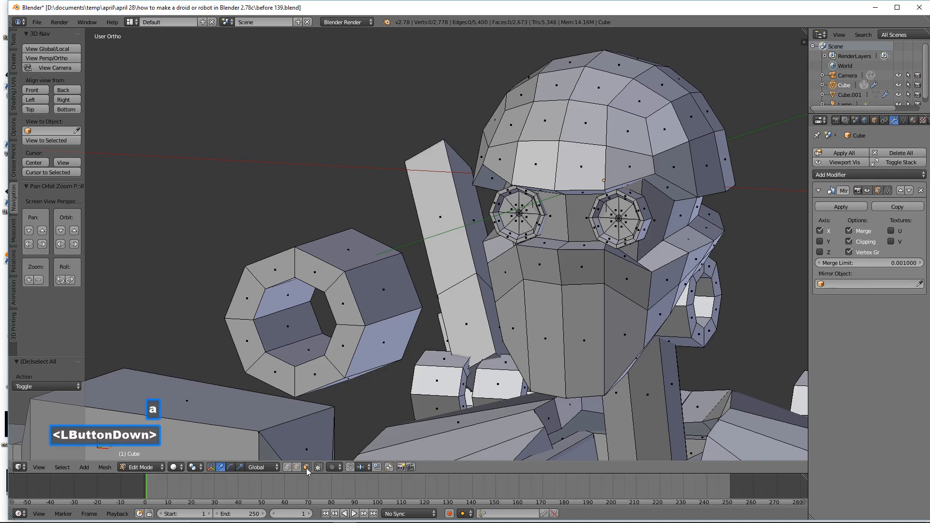
pyautogui.click(604, 342)
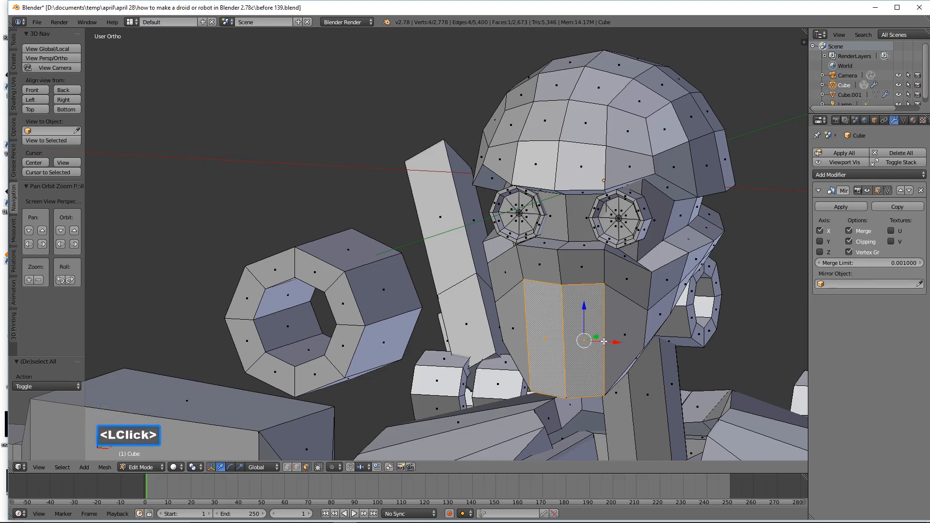
pyautogui.keyDown('shift'); pyautogui.click(625, 330); pyautogui.keyUp('shift')
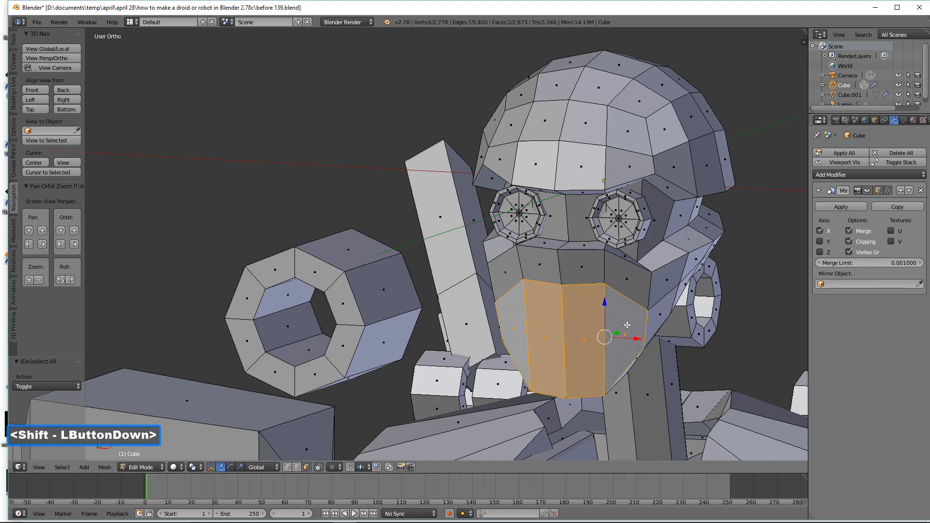
pyautogui.press('e')
pyautogui.rightClick(710, 373)
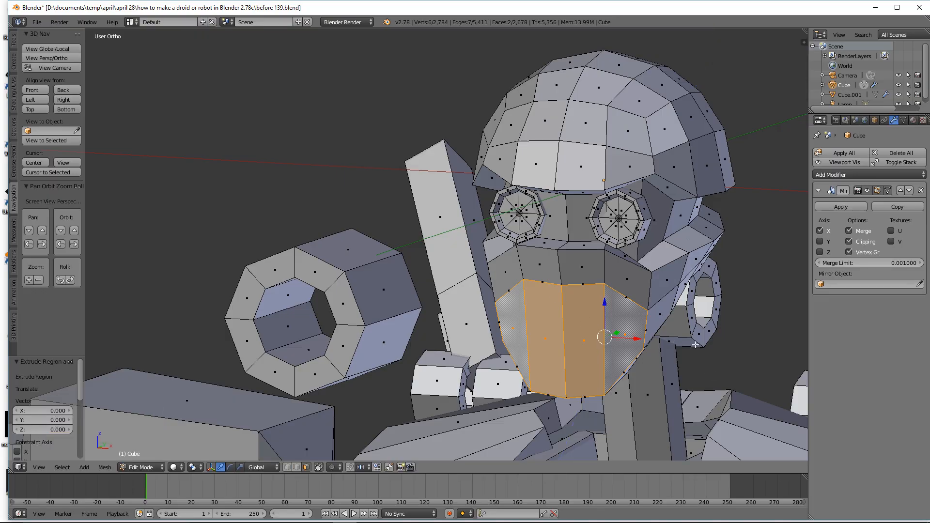
pyautogui.moveTo(696, 344); pyautogui.dragTo(692, 350, button='middle')
pyautogui.press('s')
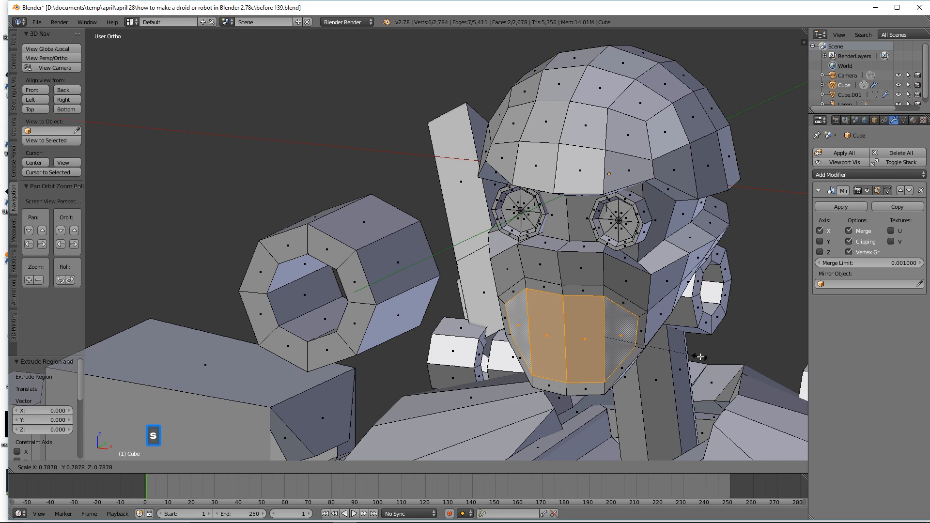
pyautogui.click(700, 357)
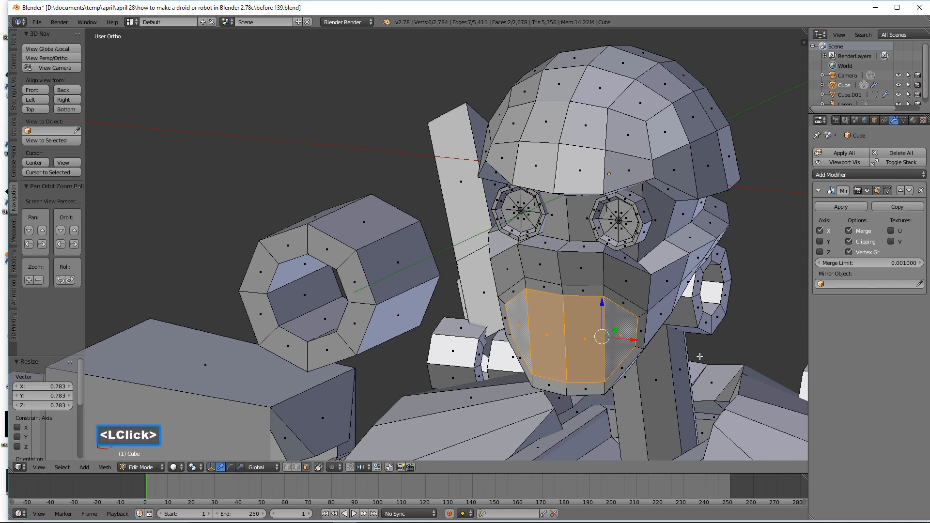
# Step: Extrude the inset mouth faces outward about 0.33 and move them 0.085 along X toward the centre
pyautogui.press('e')
pyautogui.click(689, 361)
pyautogui.moveTo(690, 361); pyautogui.dragTo(674, 365, button='middle')
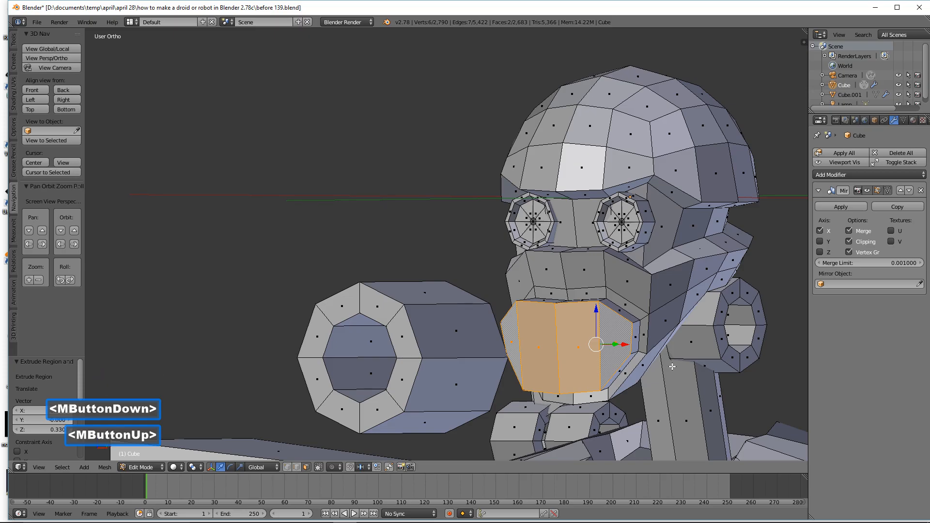
pyautogui.moveTo(622, 345); pyautogui.dragTo(627, 346)
pyautogui.moveTo(627, 345); pyautogui.dragTo(644, 356, button='middle')
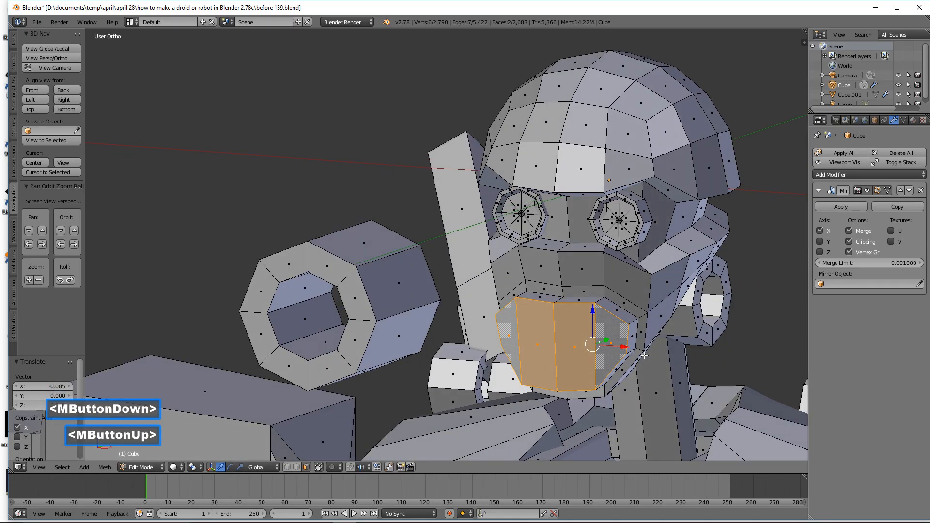
# Step: Raise the narrow centre face above the mouth block along Z and move it forward 0.104 along Y
pyautogui.click(578, 292)
pyautogui.moveTo(583, 262); pyautogui.dragTo(583, 245)
pyautogui.moveTo(582, 245); pyautogui.dragTo(614, 269, button='middle')
pyautogui.moveTo(613, 268); pyautogui.dragTo(606, 269)
# Step: Select the face plate's upper front centre edge below the eyes and move it back 0.185 along Y
pyautogui.click(298, 468)
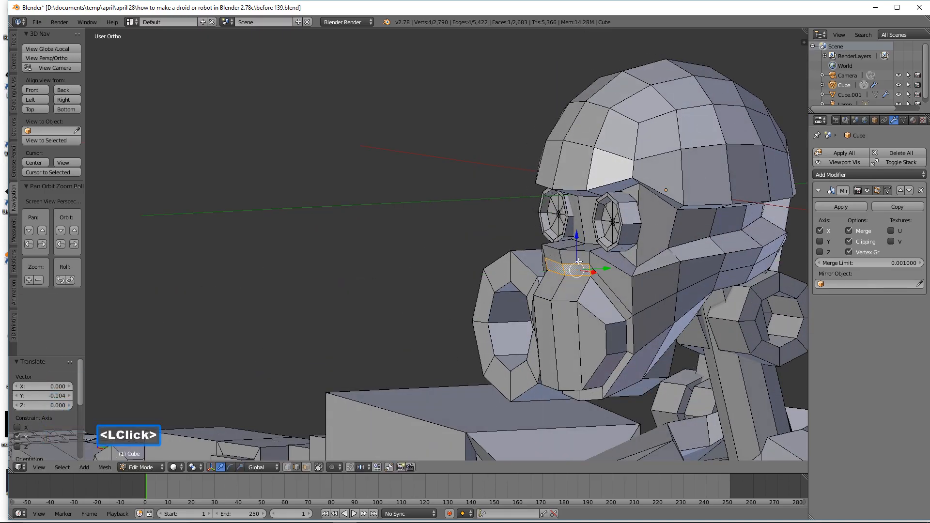
pyautogui.click(587, 250)
pyautogui.moveTo(601, 249); pyautogui.dragTo(614, 248)
pyautogui.moveTo(614, 248); pyautogui.dragTo(623, 264, button='middle')
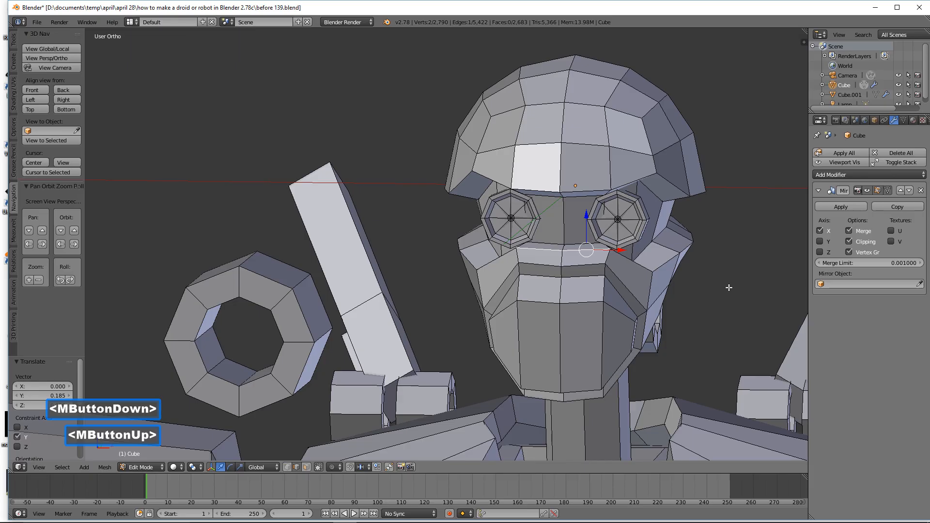
pyautogui.press('a')
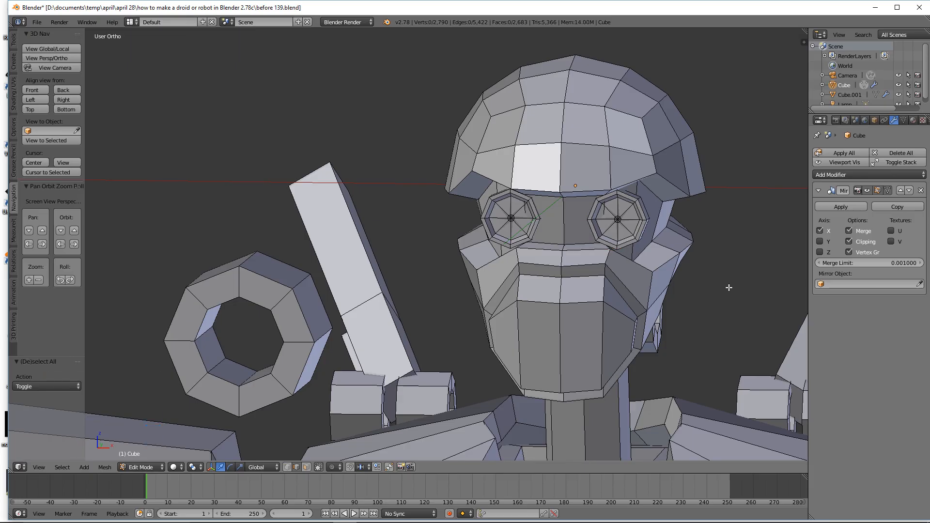
pyautogui.click(670, 14)
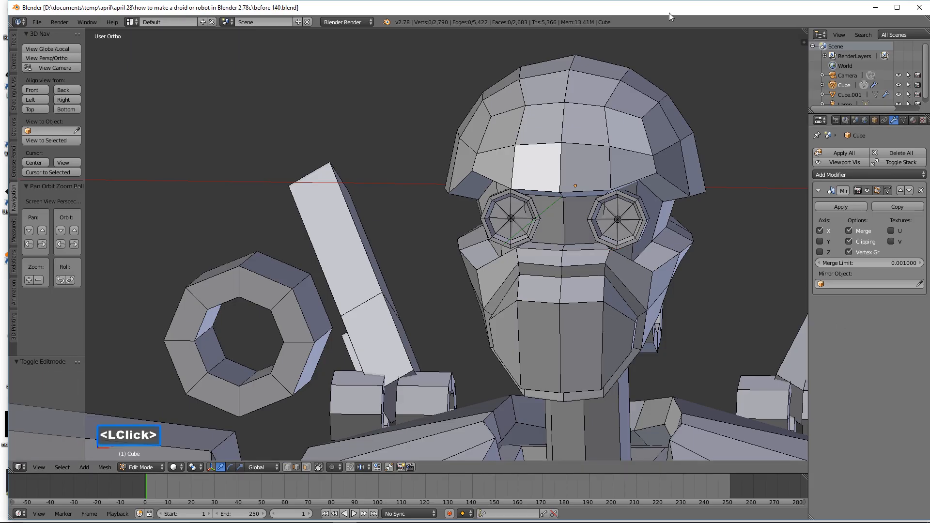
# Step: Duplicate the large octagonal shoulder ring and move the copy about -2.606 along X towards the head
pyautogui.keyDown('shift'); pyautogui.moveTo(745, 192); pyautogui.dragTo(512, 145, button='middle'); pyautogui.keyUp('shift')
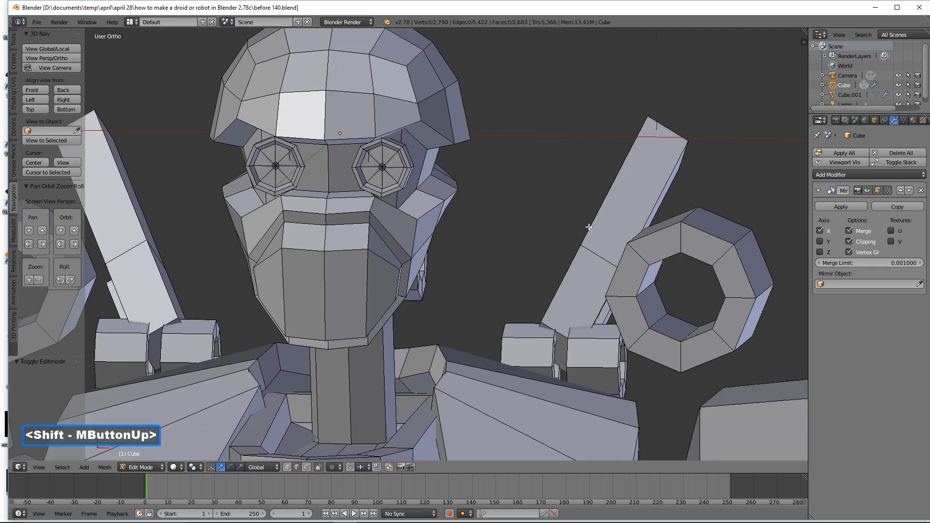
pyautogui.press('l')
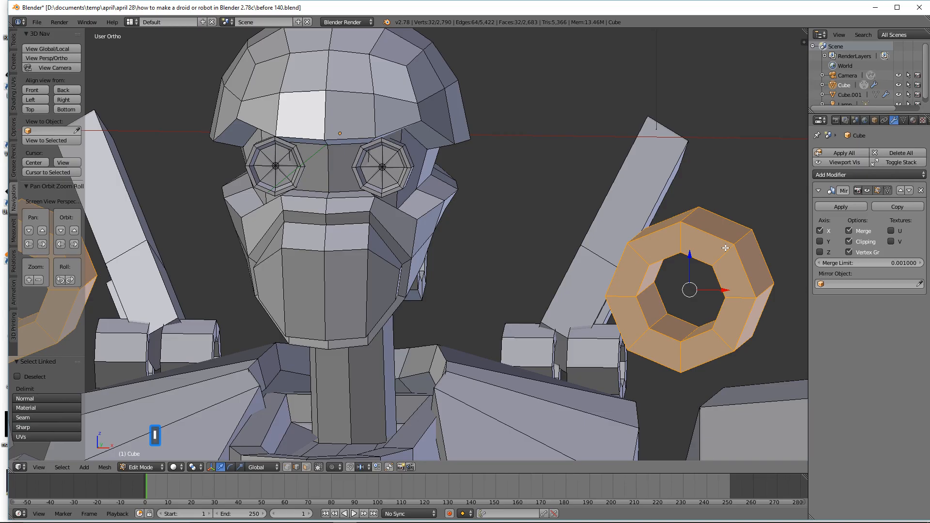
pyautogui.hotkey('shift', 'd')
pyautogui.rightClick(725, 248)
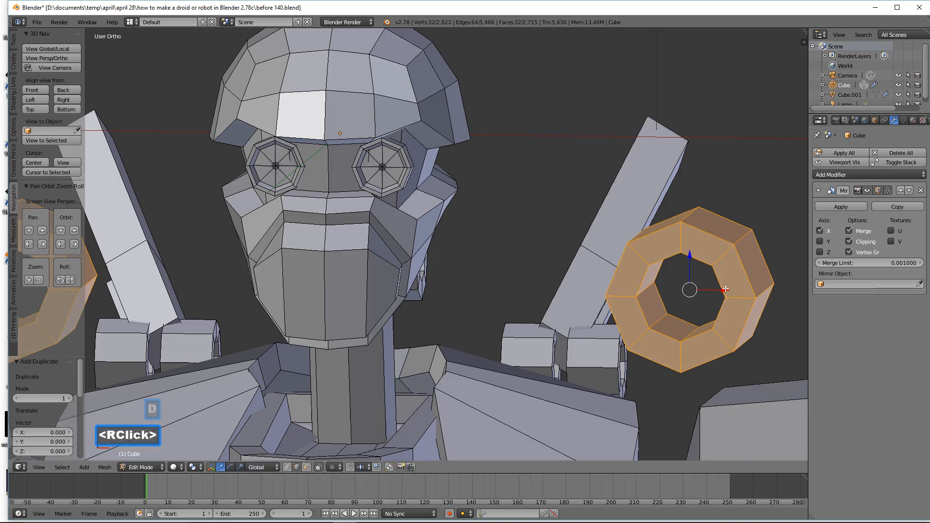
pyautogui.moveTo(725, 289); pyautogui.dragTo(527, 289)
# Step: Scale the copied ring down to about 0.23 and stretch it about 2.54 along Y into a slim tube
pyautogui.moveTo(530, 254); pyautogui.dragTo(674, 296, button='middle')
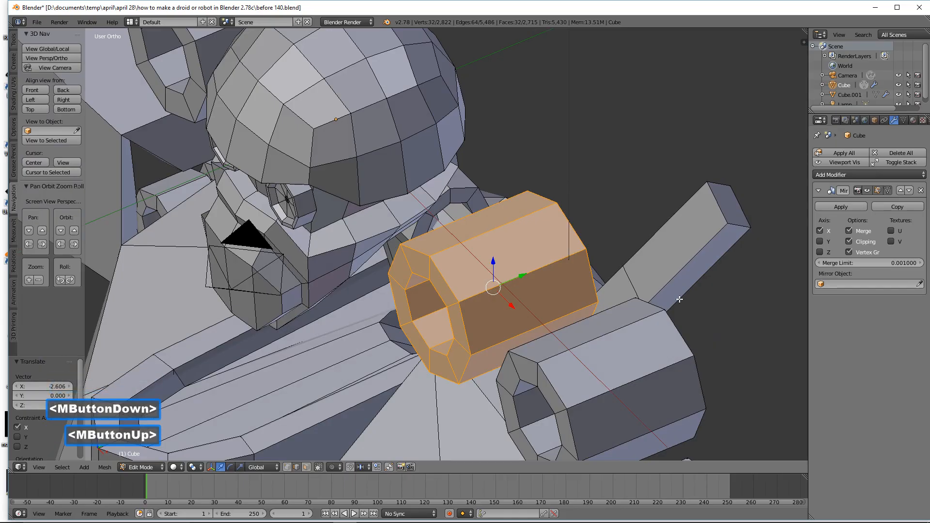
pyautogui.press('s')
pyautogui.click(538, 275)
pyautogui.press('s')
pyautogui.press('y')
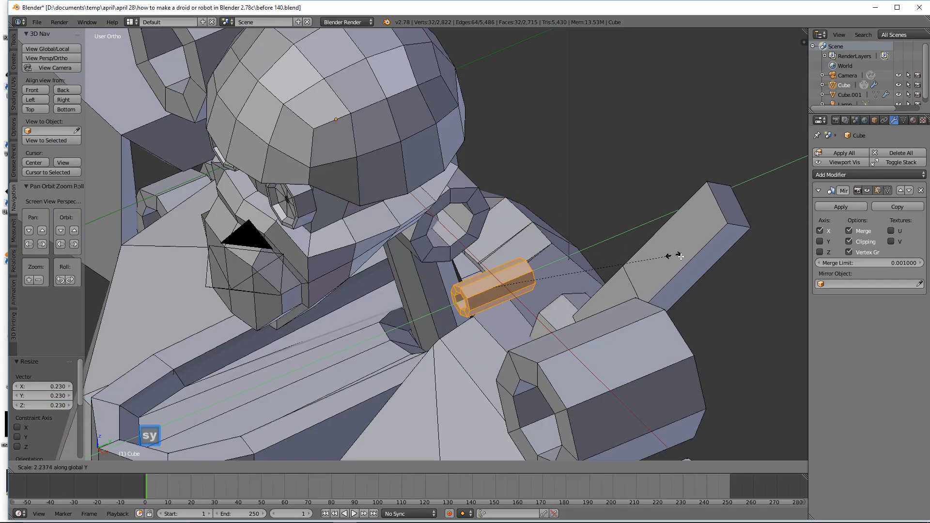
pyautogui.click(696, 261)
# Step: Move the slim tube inward and forward so it sits against the side of the jaw
pyautogui.moveTo(494, 260); pyautogui.dragTo(487, 218, button='middle')
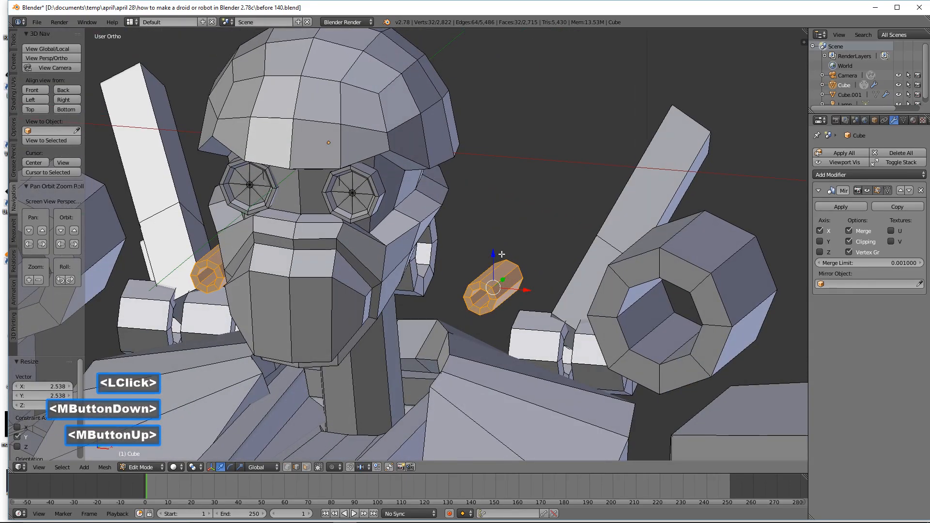
pyautogui.moveTo(494, 261); pyautogui.dragTo(431, 281)
pyautogui.moveTo(431, 281); pyautogui.dragTo(411, 292, button='middle')
pyautogui.moveTo(427, 272); pyautogui.dragTo(463, 264)
pyautogui.moveTo(463, 264); pyautogui.dragTo(487, 247, button='middle')
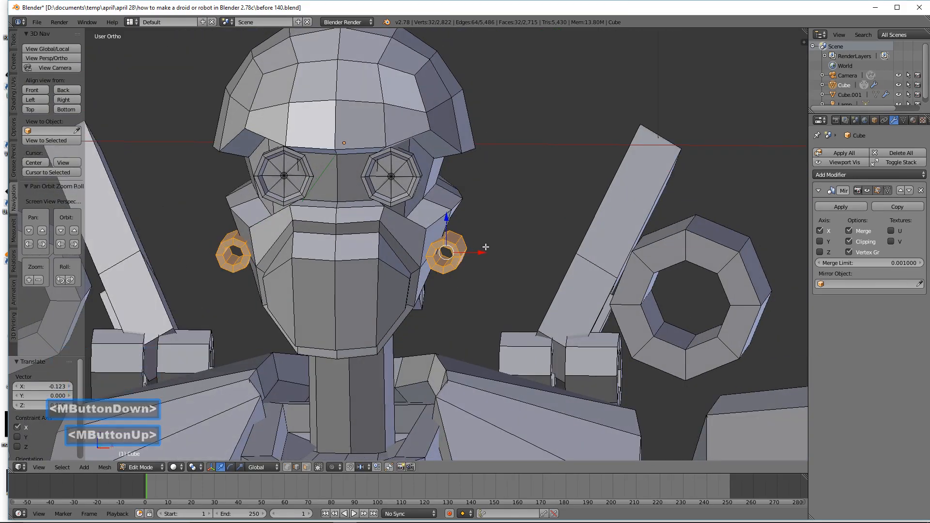
# Step: Duplicate the jaw tube and place the copy directly below the first, slightly closer to the jaw
pyautogui.hotkey('shift', 'd')
pyautogui.rightClick(446, 219)
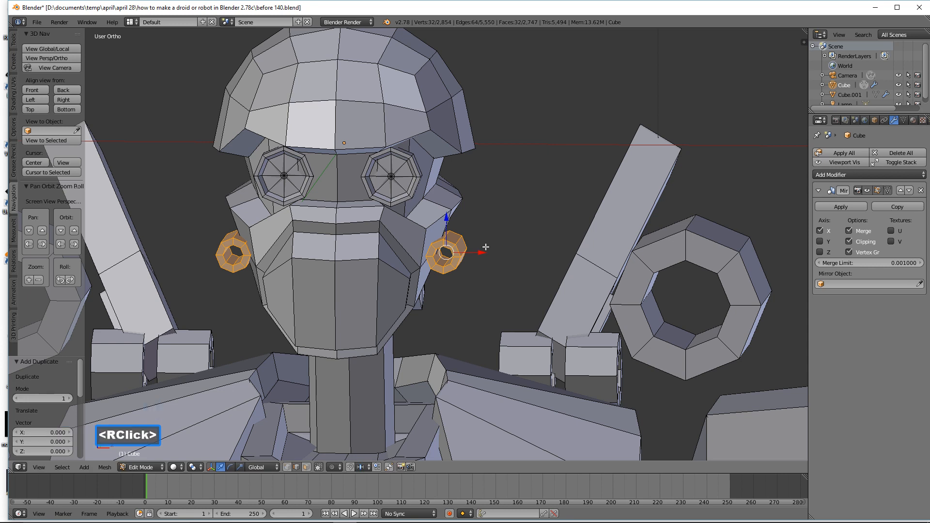
pyautogui.moveTo(446, 219); pyautogui.dragTo(443, 251)
pyautogui.moveTo(482, 286); pyautogui.dragTo(496, 279)
pyautogui.press('a')
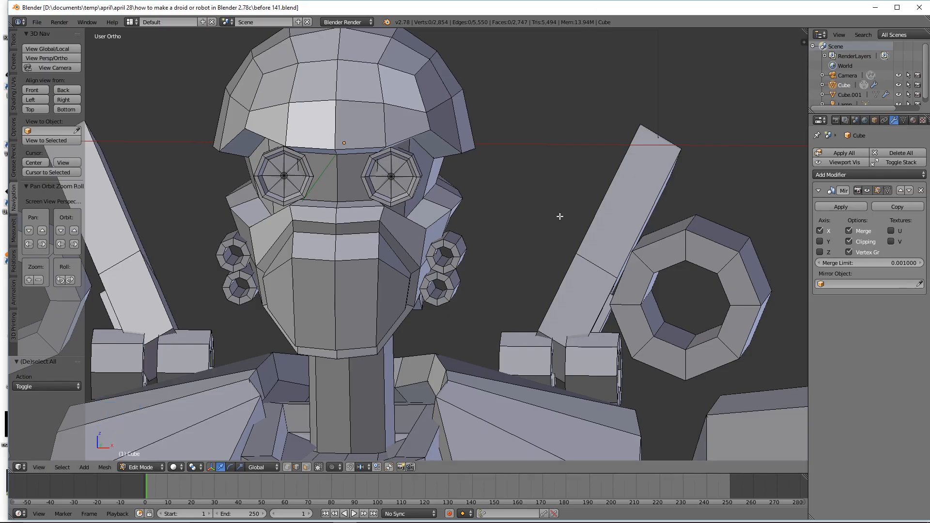
# Step: Duplicate both jaw tubes together and move the copied pair outward along X, clear of the originals
pyautogui.press('l')
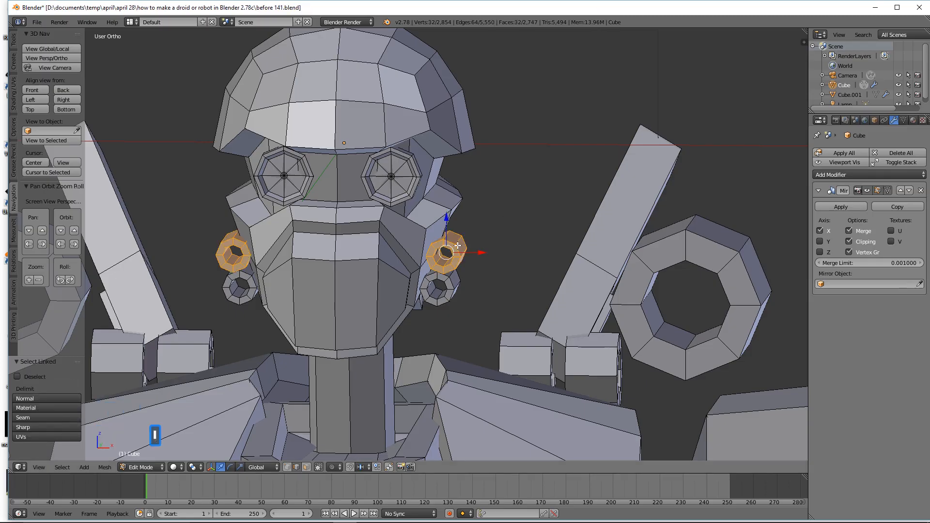
pyautogui.press('l')
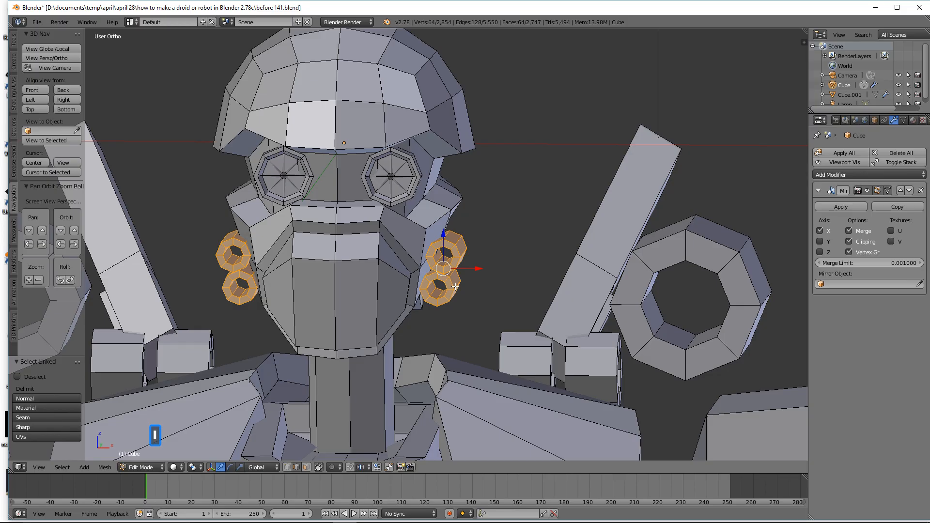
pyautogui.hotkey('shift', 'd')
pyautogui.rightClick(465, 271)
pyautogui.moveTo(465, 272); pyautogui.dragTo(469, 274, button='middle')
pyautogui.moveTo(472, 274); pyautogui.dragTo(532, 291)
# Step: Shorten the copied pair of tubes to about 0.254 along Y and rotate them 90° about Z
pyautogui.press('s')
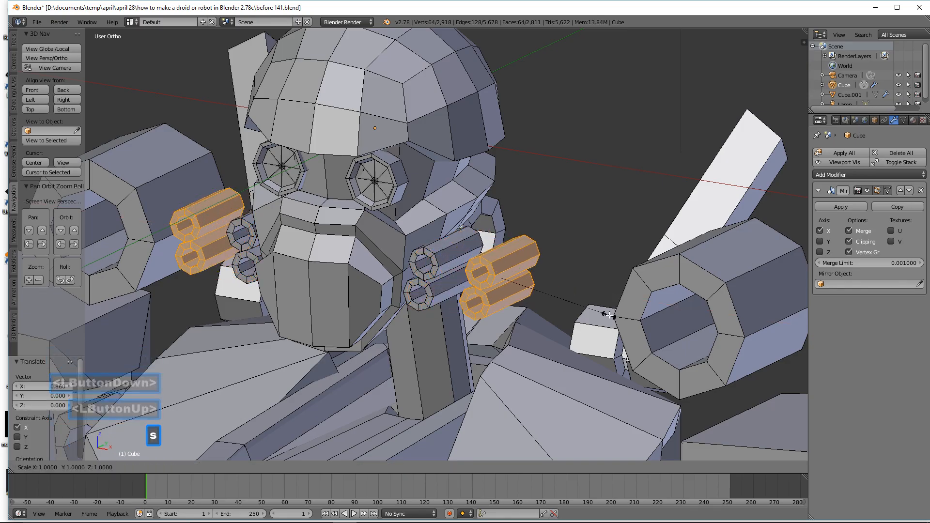
pyautogui.click(530, 275)
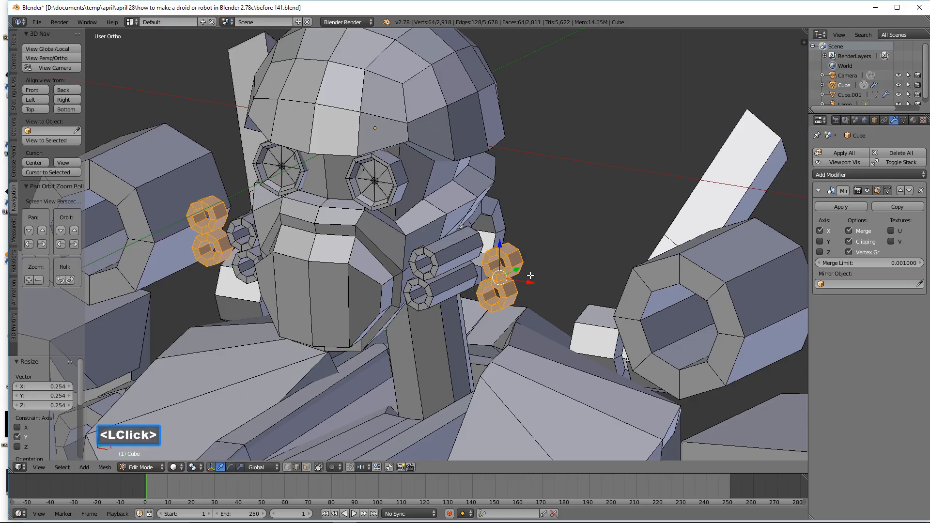
pyautogui.write('rz')
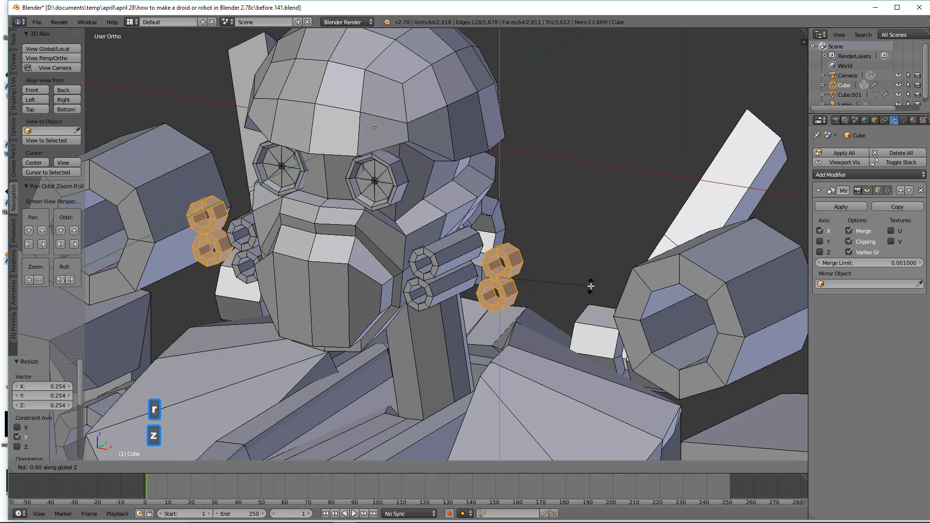
pyautogui.write('90')
pyautogui.click(590, 286)
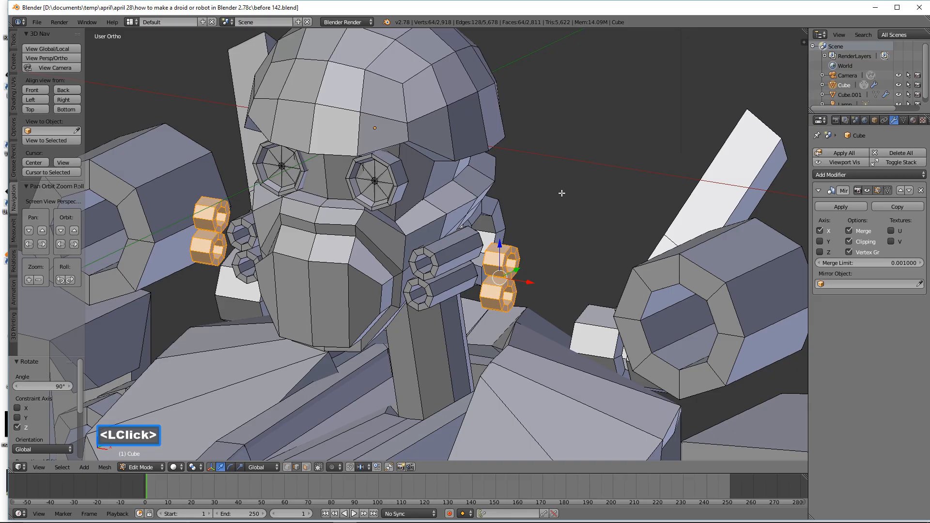
# Step: Move the rotated pair about -0.689 along X to the rear ends of the jaw tubes and save as before 143.blend
pyautogui.moveTo(561, 193); pyautogui.dragTo(547, 226, button='middle')
pyautogui.moveTo(526, 266); pyautogui.dragTo(546, 267)
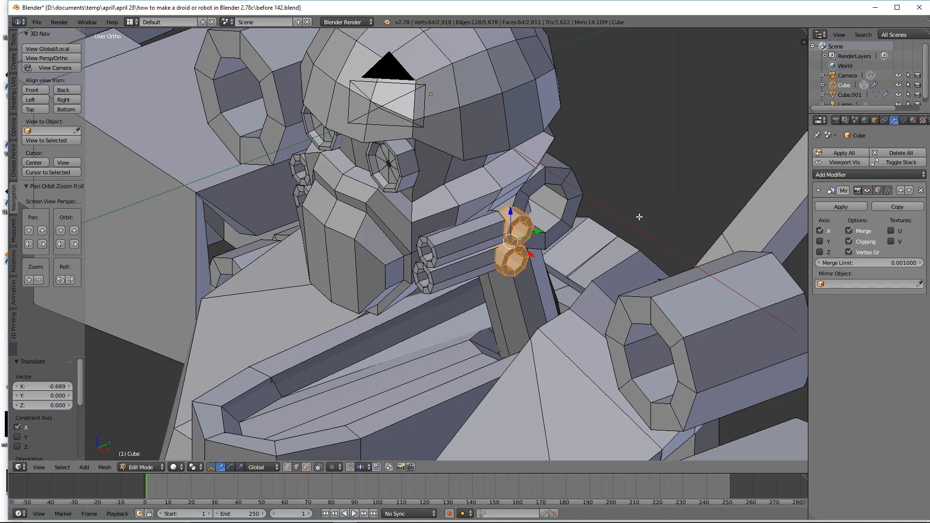
pyautogui.press('a')
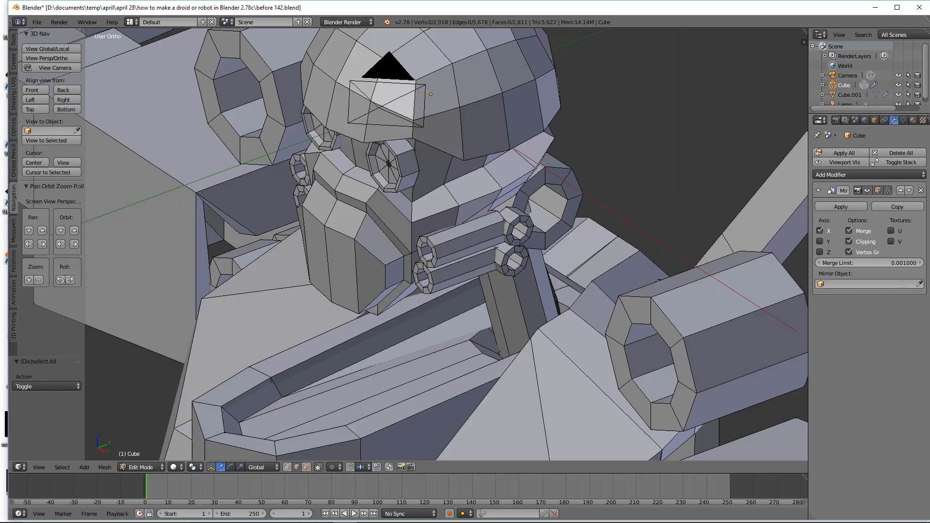
pyautogui.click(605, 56)
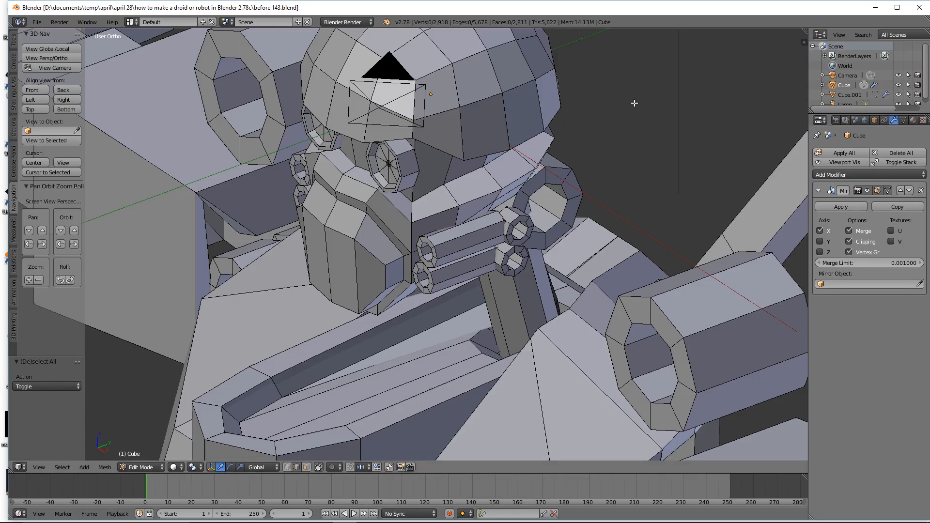
# Step: Duplicate the slanted shoulder bar and move the copy about -1.562 along X towards the head
pyautogui.scroll(-3, 635, 103)
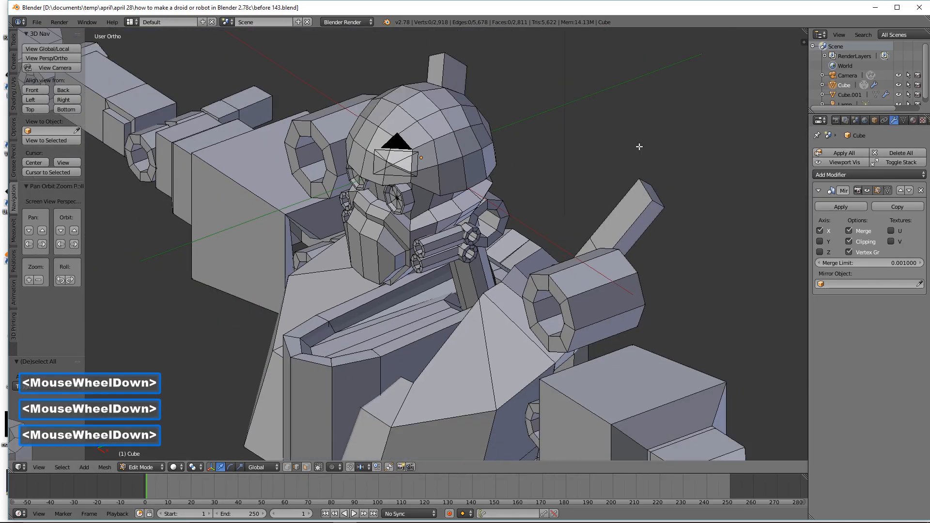
pyautogui.press('l')
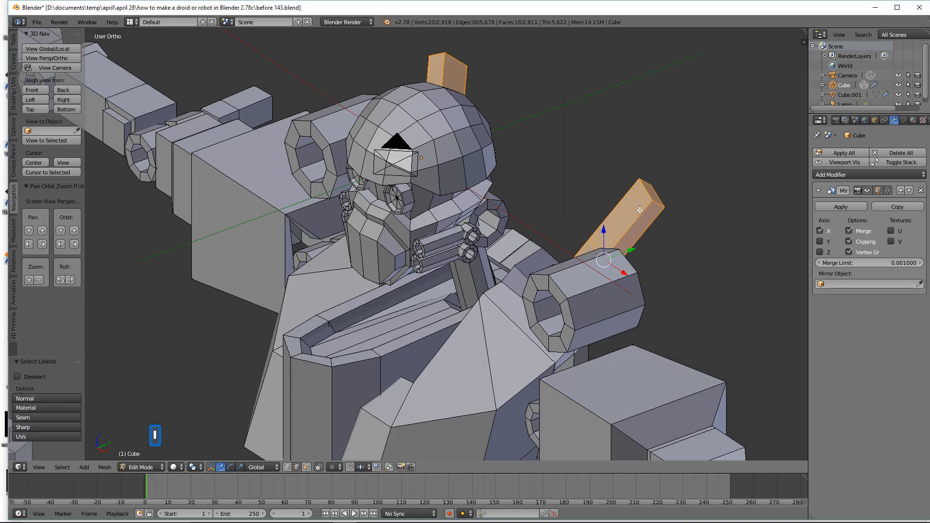
pyautogui.hotkey('shift', 'd')
pyautogui.rightClick(640, 210)
pyautogui.moveTo(506, 213); pyautogui.dragTo(540, 214, button='middle')
pyautogui.moveTo(633, 268); pyautogui.dragTo(580, 259)
# Step: Scale the copied bar down to about 0.395 and rotate it about -42° about Y
pyautogui.moveTo(581, 258); pyautogui.dragTo(555, 239, button='middle')
pyautogui.press('s')
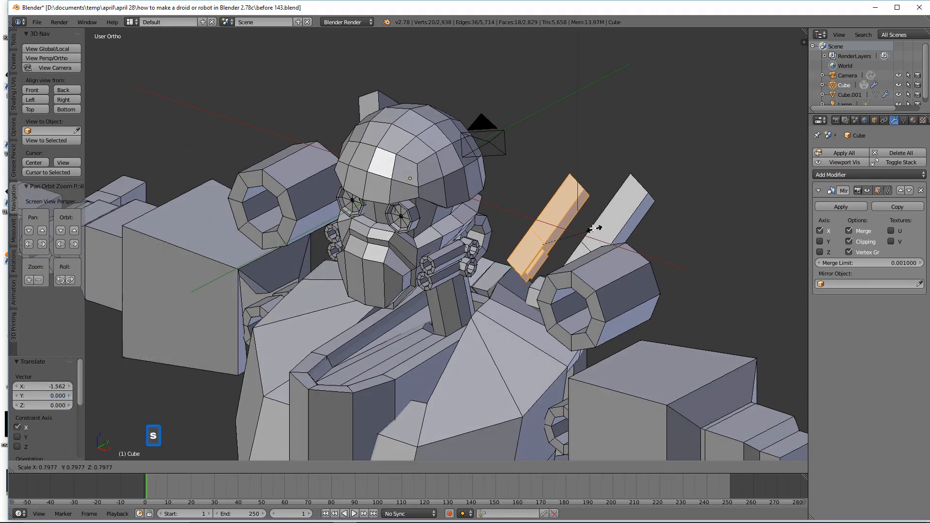
pyautogui.click(565, 231)
pyautogui.moveTo(565, 231); pyautogui.dragTo(583, 241, button='middle')
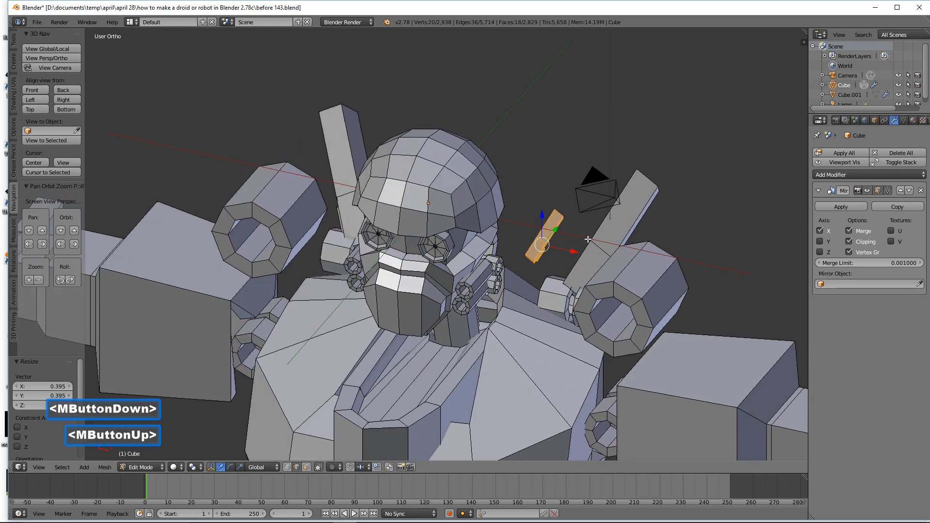
pyautogui.press('r')
pyautogui.press('y')
pyautogui.click(575, 207)
# Step: In face select mode, shift the small bar's upper end face along Y and lower it slightly along Z
pyautogui.moveTo(575, 207); pyautogui.dragTo(536, 251, button='middle')
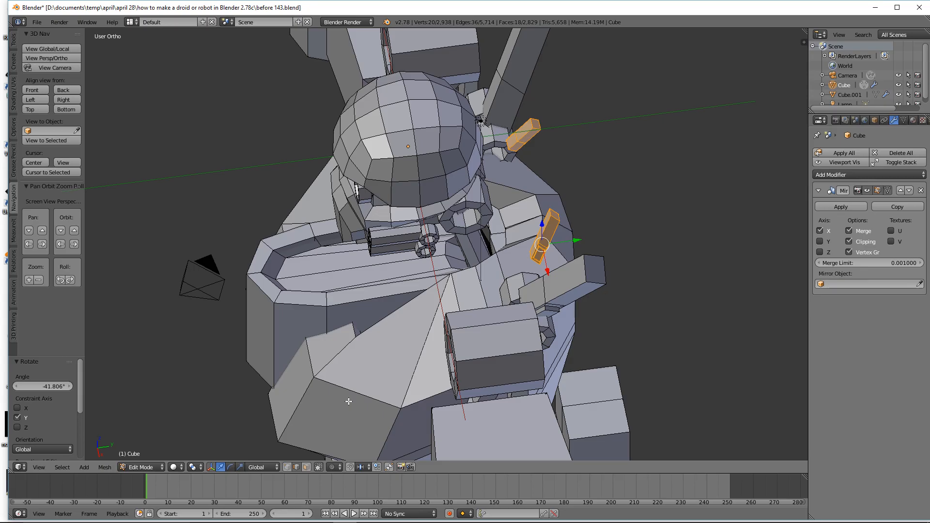
pyautogui.press('a')
pyautogui.click(306, 468)
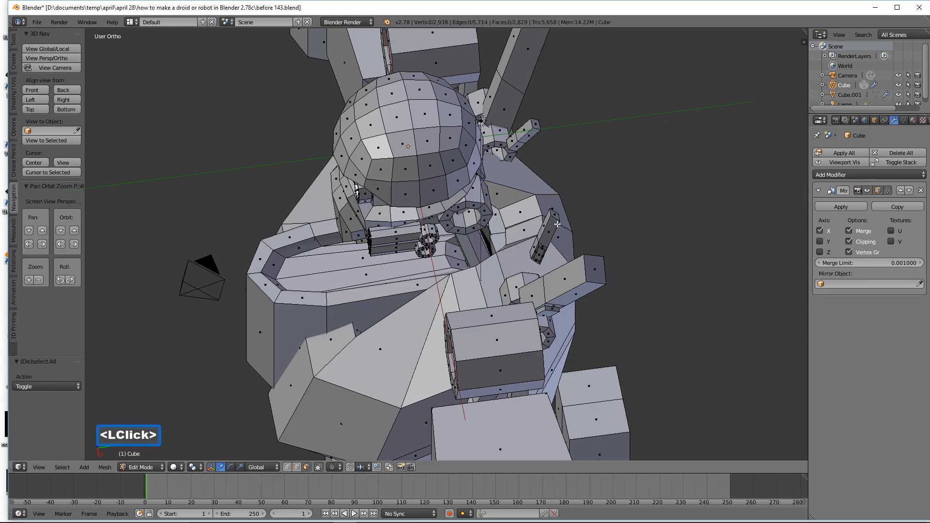
pyautogui.moveTo(558, 216)
pyautogui.mouseDown(button='middle')
pyautogui.moveTo(574, 204)
pyautogui.moveTo(556, 213)
pyautogui.mouseUp(button='middle')
pyautogui.moveTo(555, 213); pyautogui.dragTo(585, 168)
pyautogui.moveTo(586, 167); pyautogui.dragTo(555, 179, button='middle')
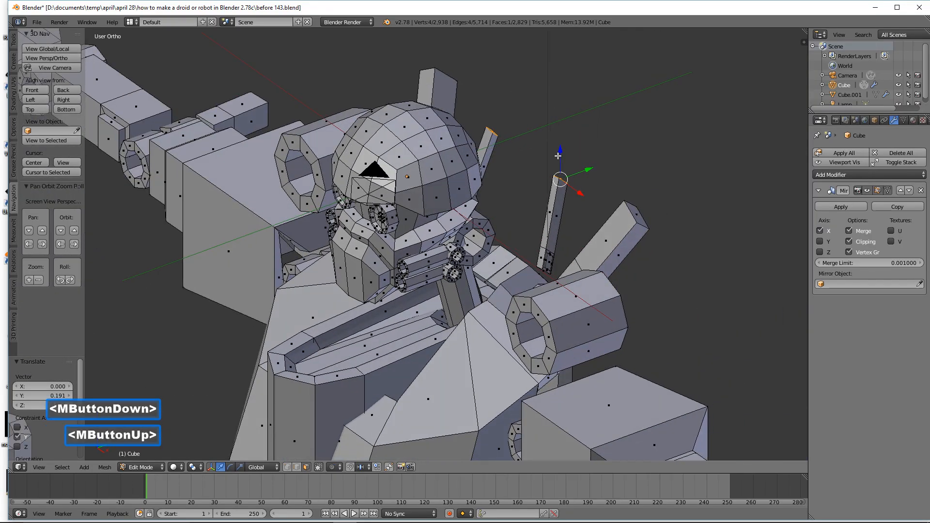
pyautogui.moveTo(561, 152); pyautogui.dragTo(562, 171)
pyautogui.moveTo(561, 171); pyautogui.dragTo(562, 225, button='middle')
# Step: Select the whole small bar and move it beside the neck, just behind the rear ends of the jaw tubes
pyautogui.press('a')
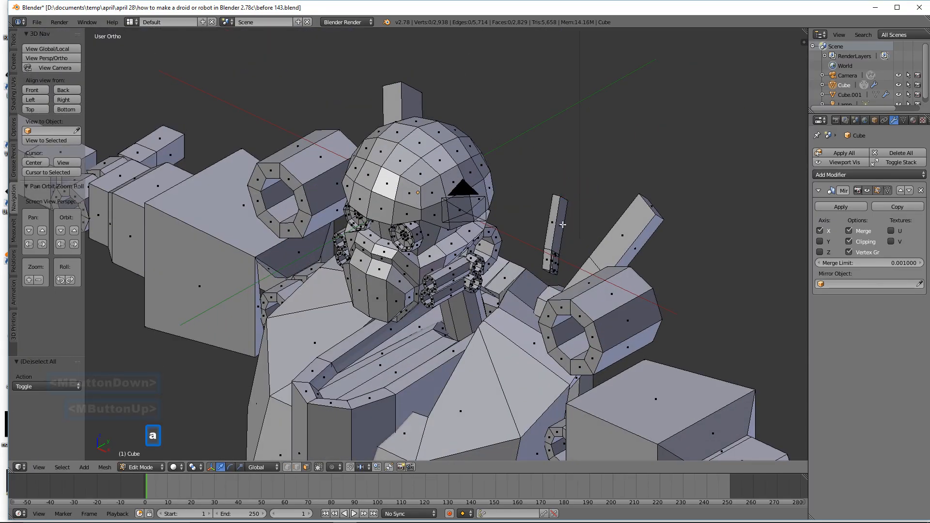
pyautogui.press('l')
pyautogui.moveTo(580, 236); pyautogui.dragTo(457, 301)
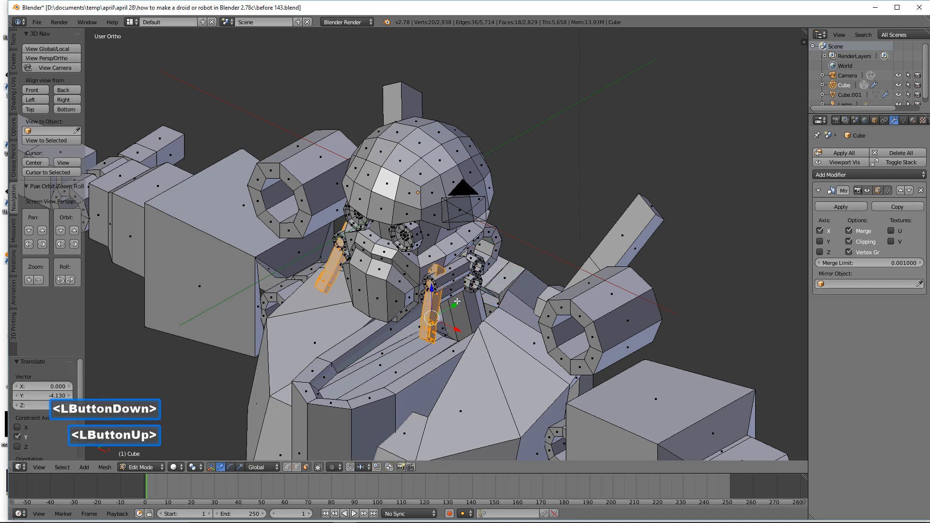
pyautogui.moveTo(457, 301)
pyautogui.mouseDown(button='middle')
pyautogui.moveTo(448, 305)
pyautogui.moveTo(461, 305)
pyautogui.mouseUp(button='middle')
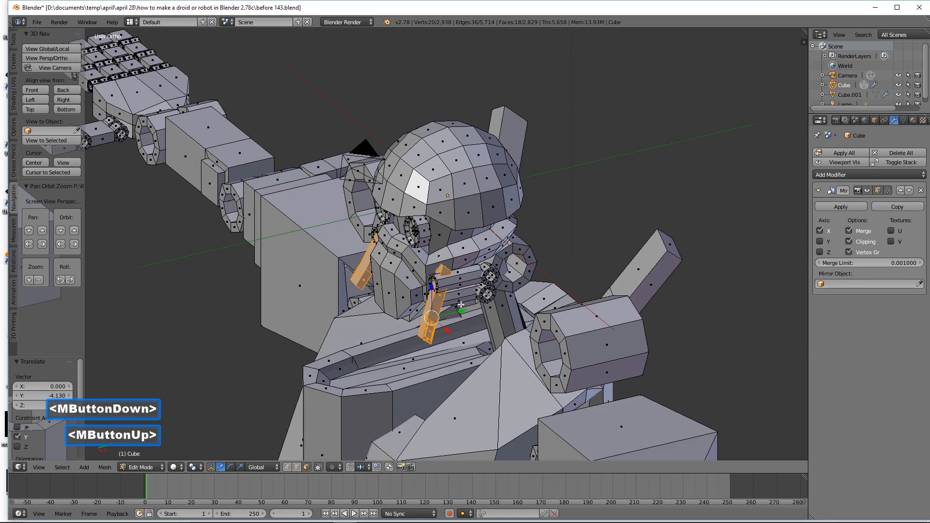
pyautogui.moveTo(461, 312); pyautogui.dragTo(517, 308)
pyautogui.moveTo(516, 307); pyautogui.dragTo(523, 315, button='middle')
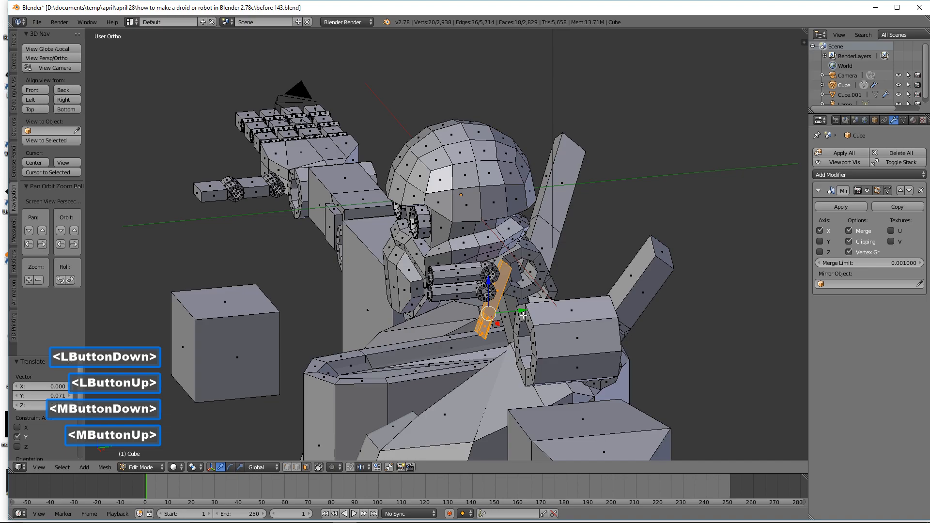
# Step: Rotate the small bar about X until it stands upright and shift it about 0.182 along Y
pyautogui.press('r')
pyautogui.press('x')
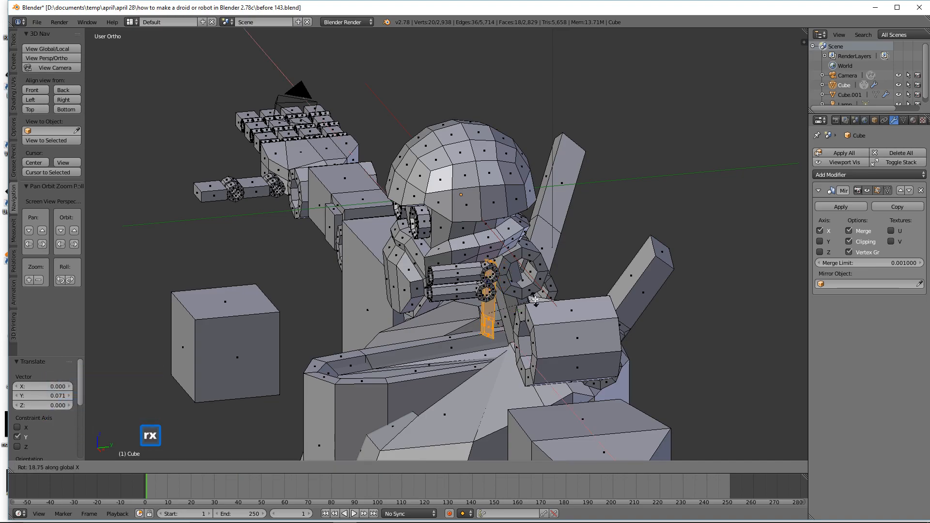
pyautogui.click(519, 310)
pyautogui.moveTo(520, 310); pyautogui.dragTo(528, 313)
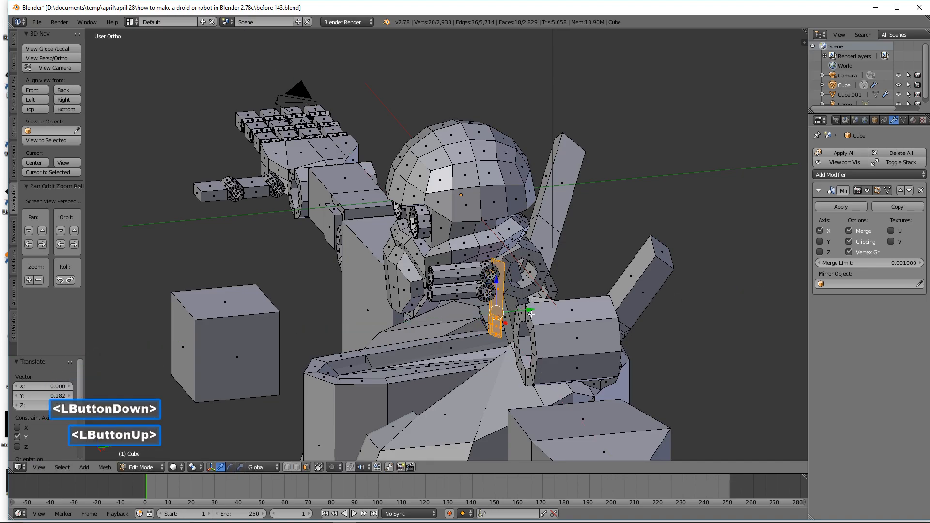
# Step: Thicken the small bar with a Shrink/Fatten offset of -0.132 and move it about -0.21 along Z
pyautogui.hotkey('alt', 's')
pyautogui.click(486, 303)
pyautogui.moveTo(485, 303); pyautogui.dragTo(540, 282, button='middle')
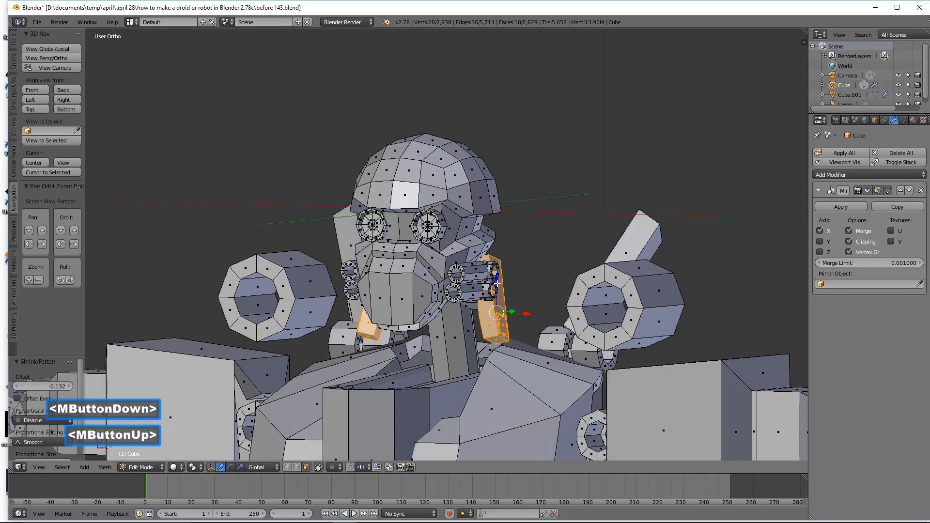
pyautogui.moveTo(497, 284); pyautogui.dragTo(493, 289)
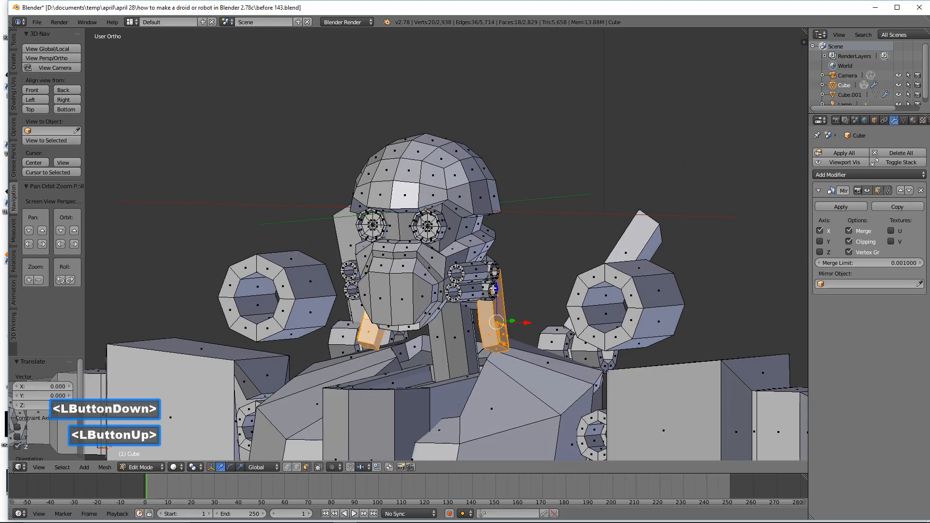
# Step: Rotate the small bar behind the jaw tubes slightly about X and shift it along Y
pyautogui.moveTo(506, 280); pyautogui.dragTo(519, 311, button='middle')
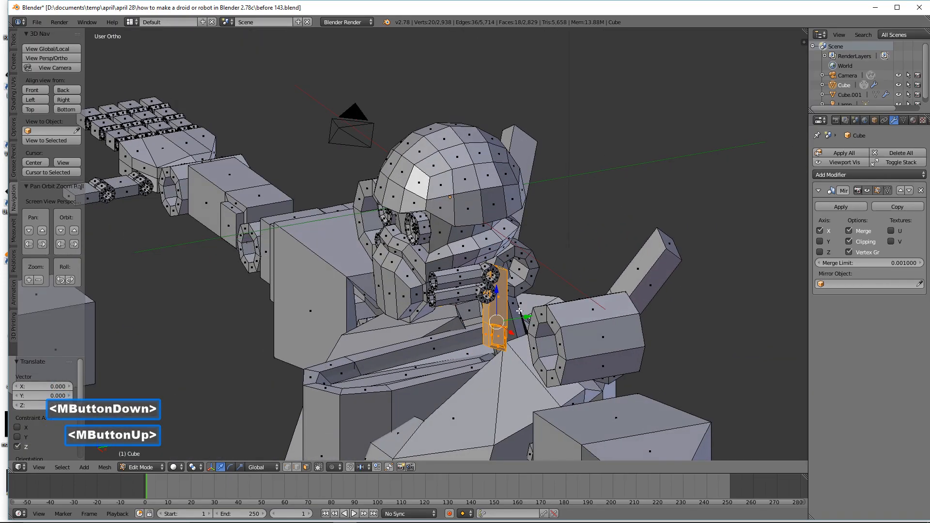
pyautogui.press('r')
pyautogui.press('x')
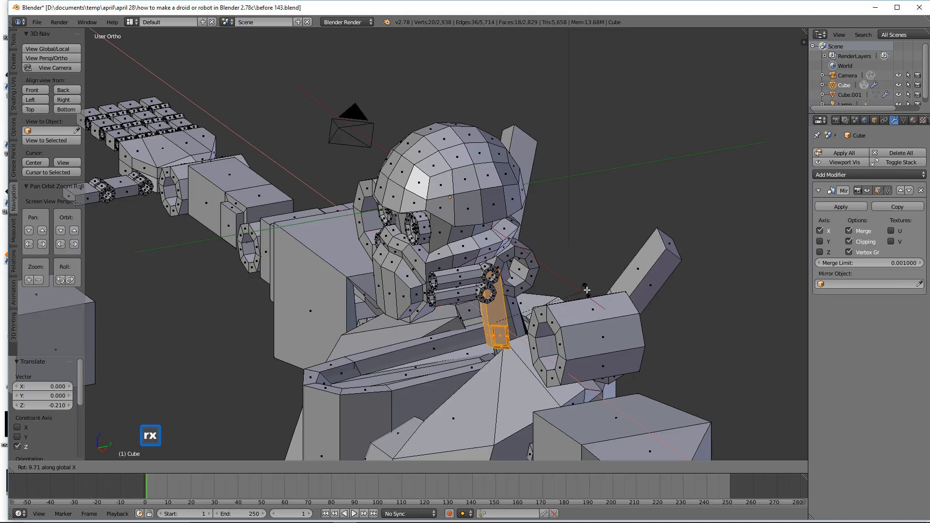
pyautogui.click(563, 281)
pyautogui.moveTo(524, 312); pyautogui.dragTo(541, 309)
# Step: Scale the small bar down slightly, reposition it along Z and by -0.185 along Y behind the jaw tubes, and deselect it
pyautogui.moveTo(542, 308); pyautogui.dragTo(624, 334, button='middle')
pyautogui.press('s')
pyautogui.click(601, 330)
pyautogui.moveTo(571, 314); pyautogui.dragTo(506, 304, button='middle')
pyautogui.moveTo(515, 285); pyautogui.dragTo(504, 270)
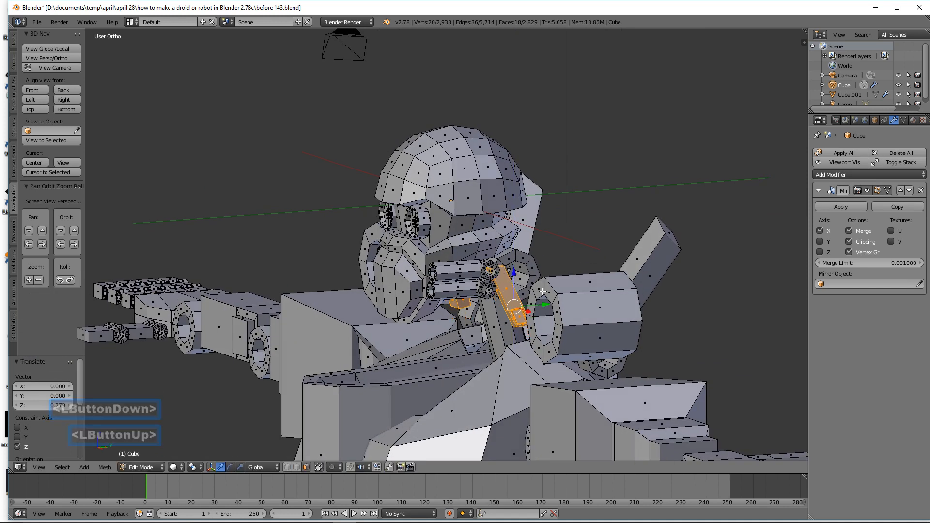
pyautogui.moveTo(546, 305); pyautogui.dragTo(542, 306)
pyautogui.moveTo(542, 306); pyautogui.dragTo(563, 306, button='middle')
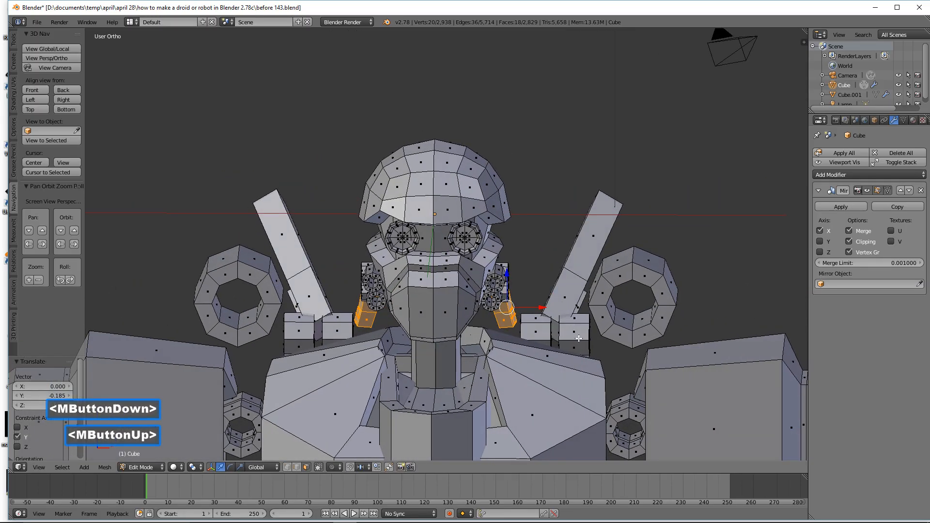
pyautogui.press('a')
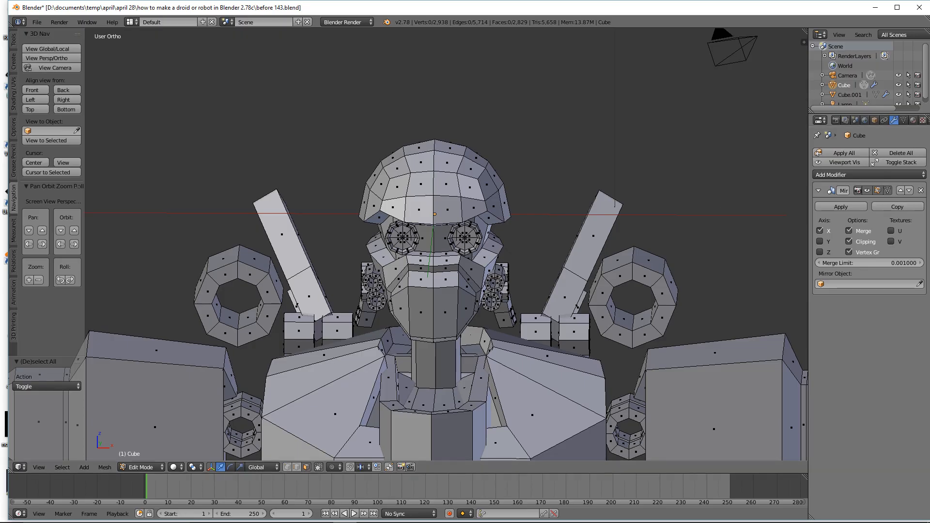
pyautogui.click(622, 8)
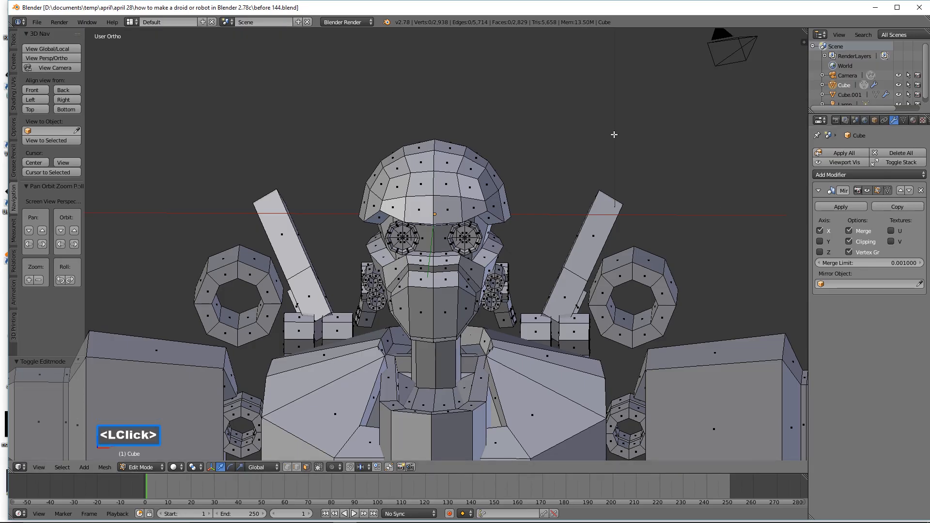
# Step: Turn off the Mirror modifier's display in Edit mode and select the two front forehead faces in the helmet's middle row
pyautogui.scroll(3, 614, 134)
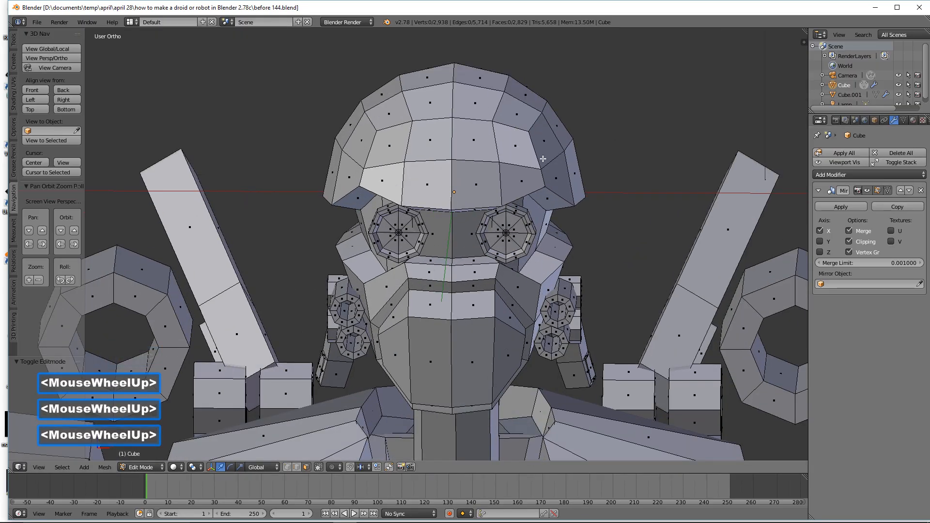
pyautogui.click(867, 190)
pyautogui.moveTo(674, 196); pyautogui.dragTo(621, 203, button='middle')
pyautogui.click(468, 148)
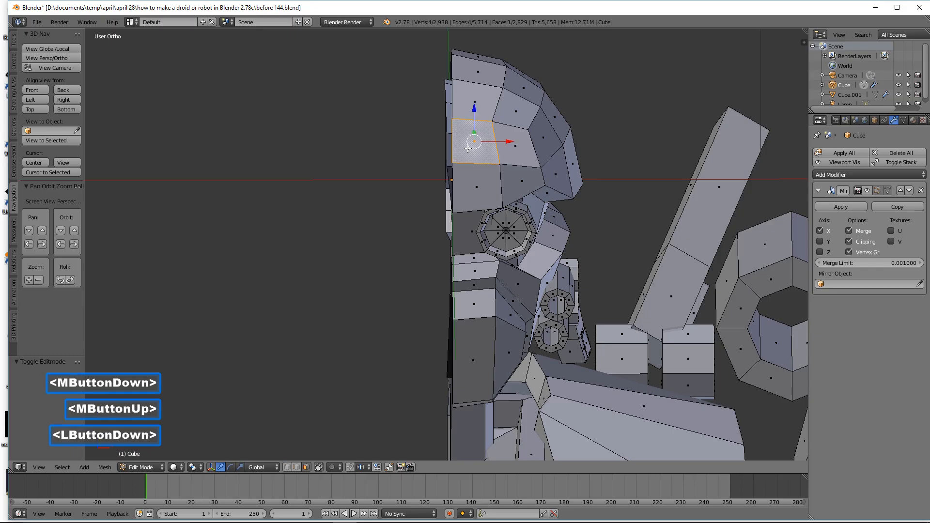
pyautogui.keyDown('shift'); pyautogui.click(517, 158); pyautogui.keyUp('shift')
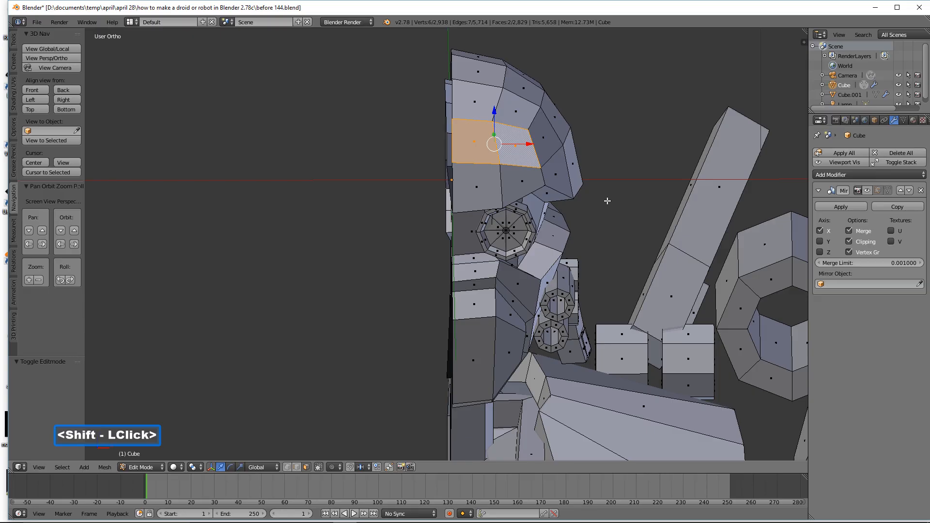
# Step: Extrude the two forehead faces in place, scale them down to form an inset panel, and shift the panel along Y
pyautogui.press('e')
pyautogui.rightClick(632, 216)
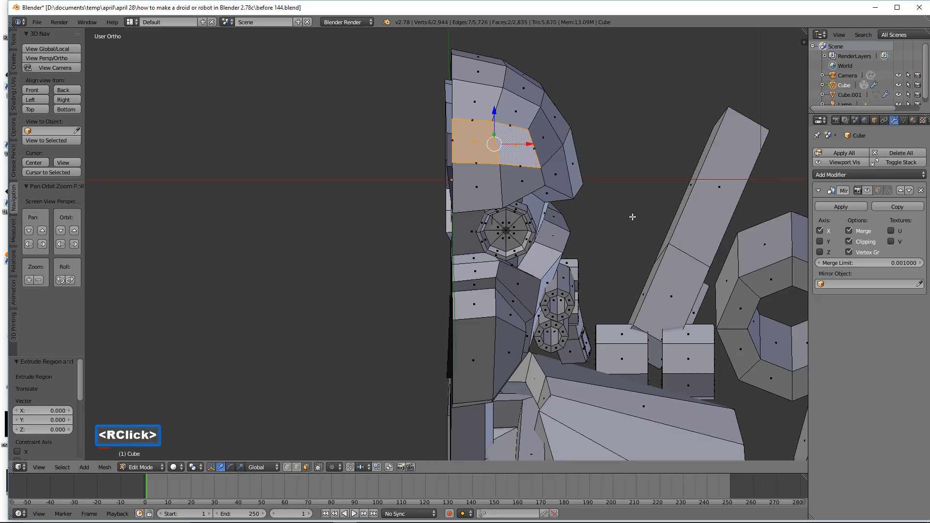
pyautogui.press('s')
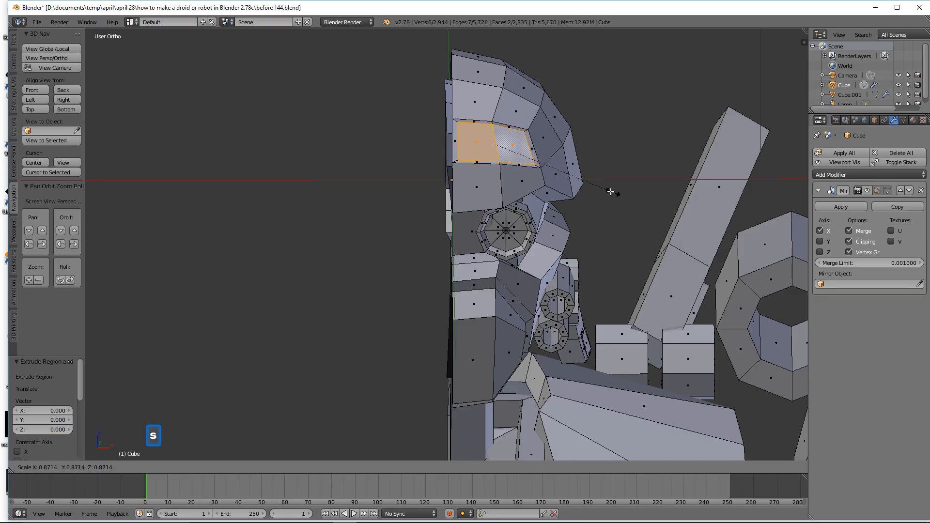
pyautogui.click(600, 191)
pyautogui.moveTo(600, 191); pyautogui.dragTo(628, 190, button='middle')
pyautogui.moveTo(628, 191); pyautogui.dragTo(575, 66, button='middle')
pyautogui.moveTo(575, 66); pyautogui.dragTo(598, 111)
pyautogui.press('a')
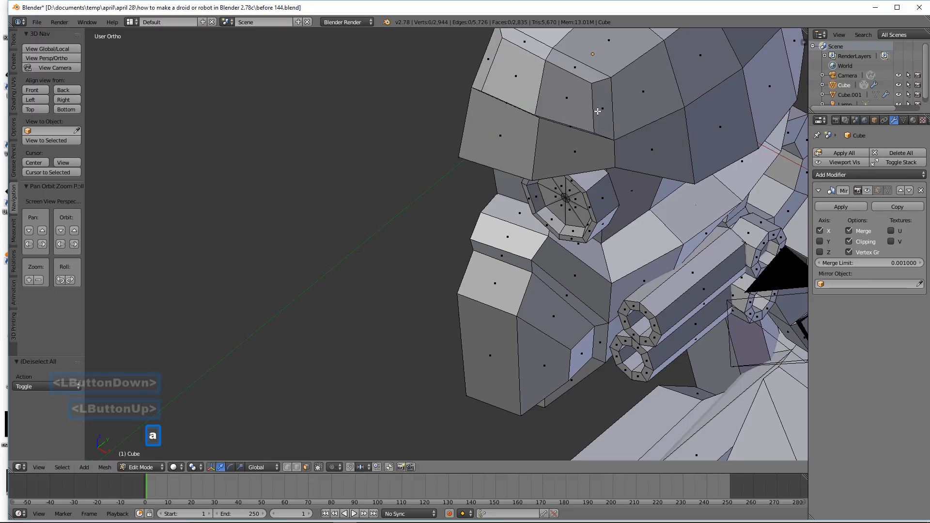
# Step: Delete the forehead panel's side wall face at the mirror centre line and turn the Mirror display back on
pyautogui.moveTo(598, 112); pyautogui.dragTo(461, 241, button='middle')
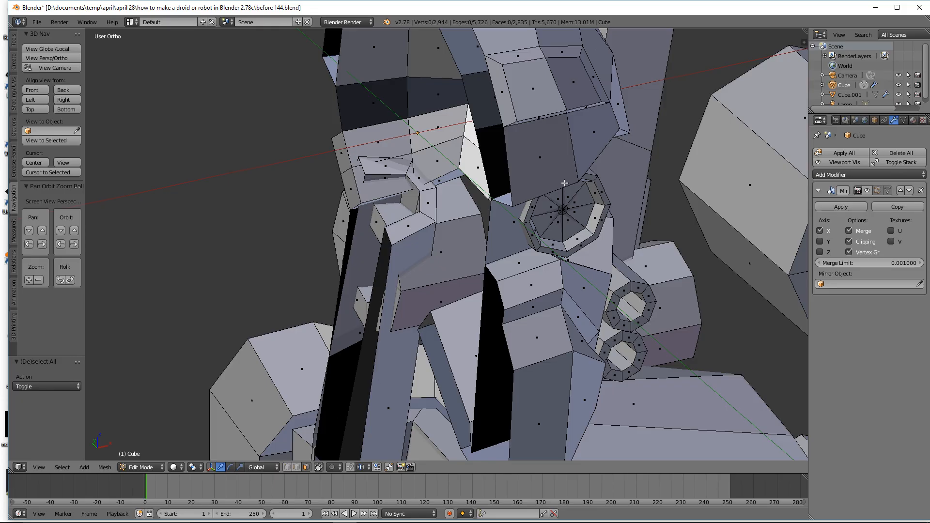
pyautogui.click(509, 111)
pyautogui.press('x')
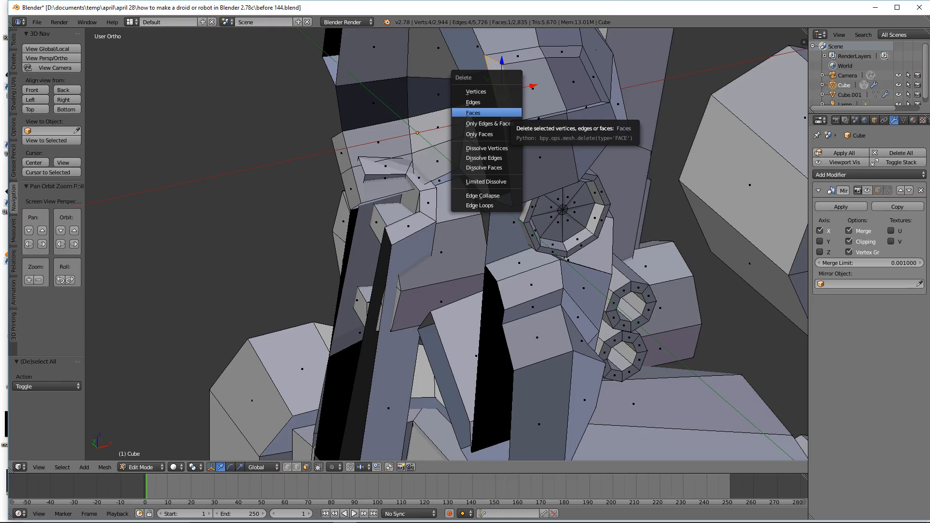
pyautogui.click(489, 112)
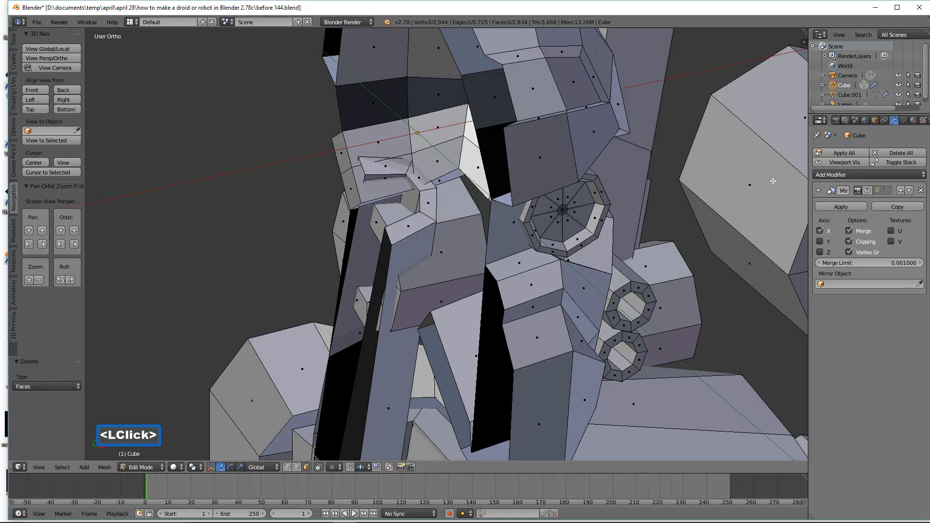
pyautogui.click(878, 191)
pyautogui.moveTo(747, 171); pyautogui.dragTo(693, 171, button='middle')
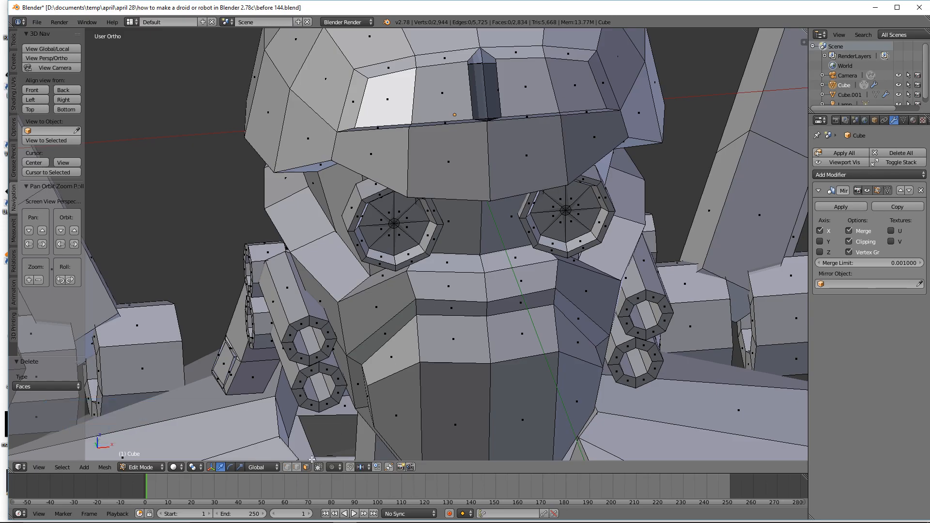
# Step: In edge select mode, move the panel's inner vertical edge -0.128 along X to close the gap at the centre line
pyautogui.click(297, 467)
pyautogui.click(496, 89)
pyautogui.moveTo(536, 84); pyautogui.dragTo(521, 85)
pyautogui.moveTo(558, 128); pyautogui.dragTo(540, 105, button='middle')
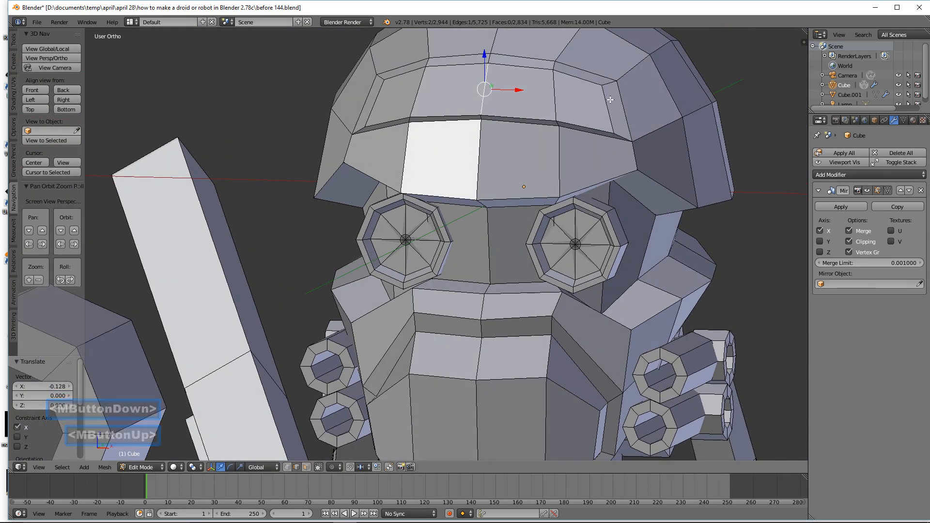
pyautogui.press('a')
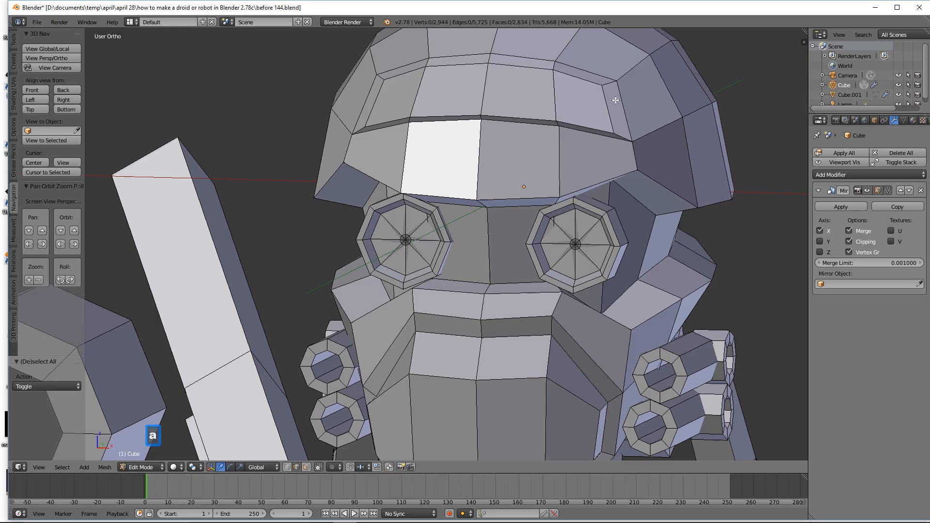
# Step: Add a single loop cut around the forehead panel's border walls and scale the new edge loop to 0.887
pyautogui.press('ctrl')
pyautogui.hotkey('ctrl', 'r')
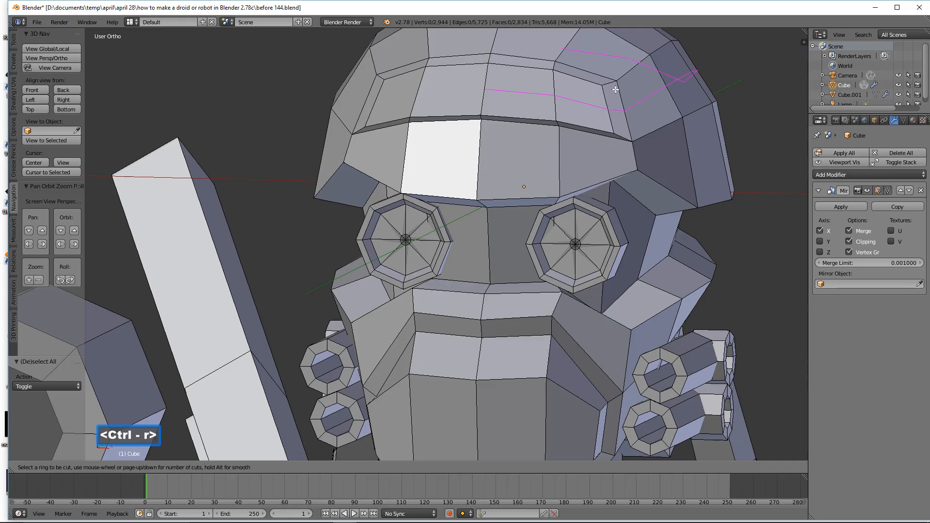
pyautogui.click(612, 86)
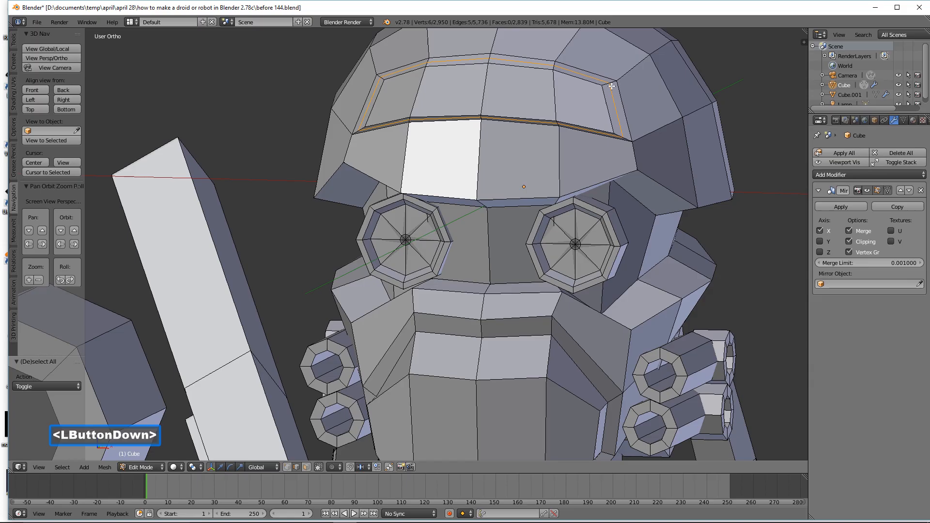
pyautogui.click(612, 86)
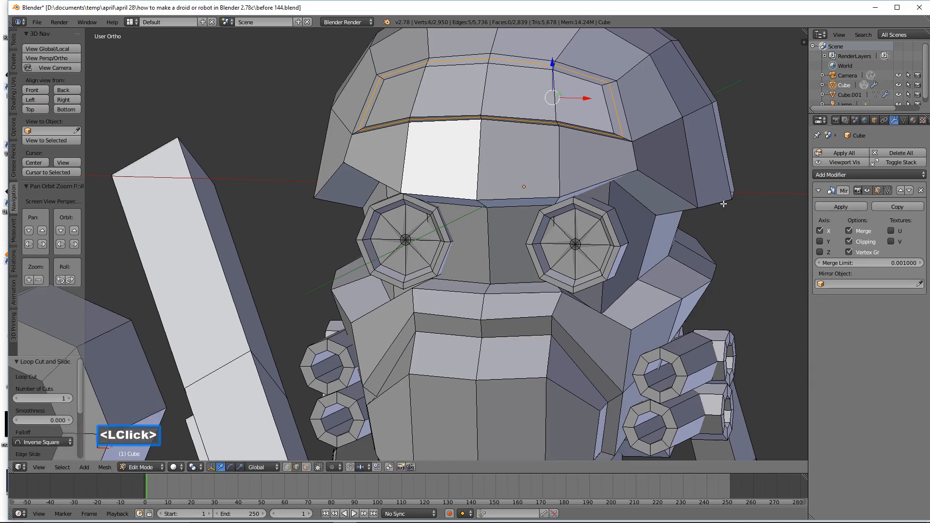
pyautogui.press('s')
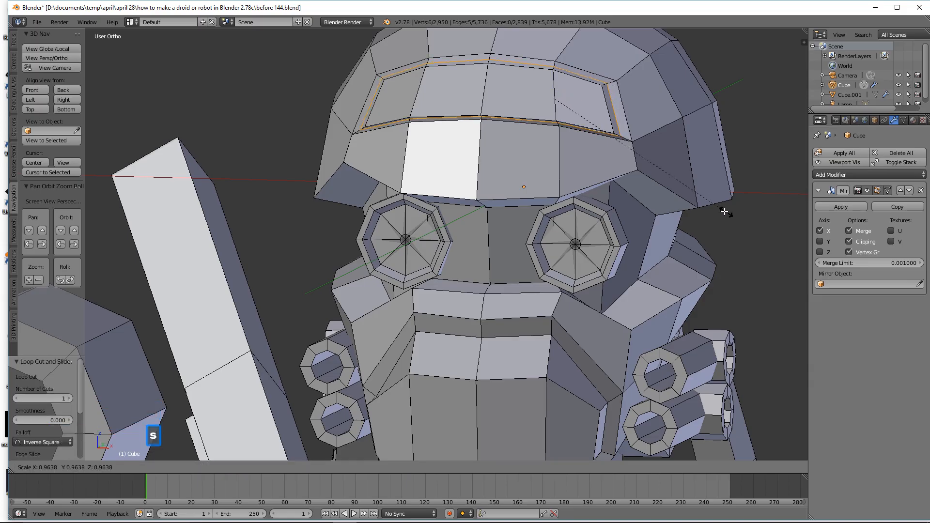
pyautogui.click(710, 207)
# Step: Push the forehead panel's new edge loop back along Y to form a groove, and deselect it
pyautogui.moveTo(674, 174); pyautogui.dragTo(654, 194, button='middle')
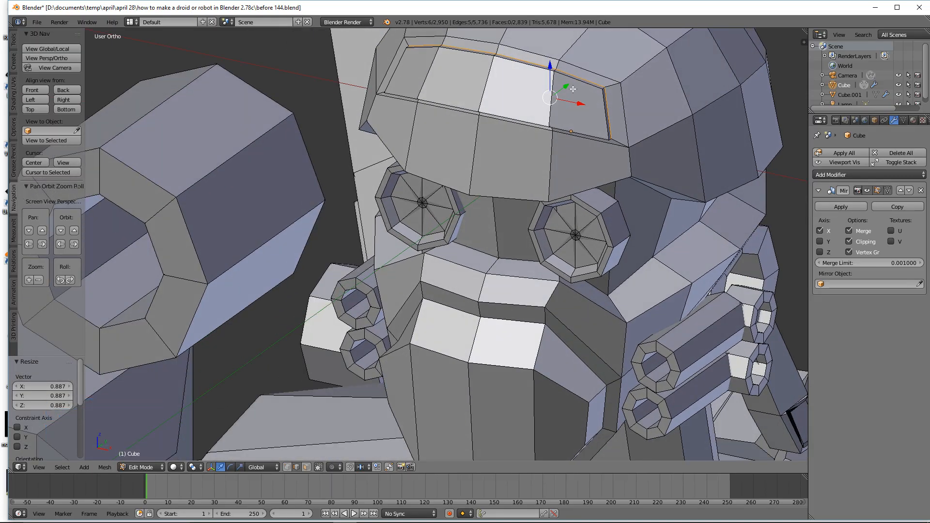
pyautogui.moveTo(566, 87)
pyautogui.mouseDown()
pyautogui.moveTo(557, 87)
pyautogui.moveTo(575, 86)
pyautogui.mouseUp()
pyautogui.moveTo(596, 90); pyautogui.dragTo(649, 167, button='middle')
pyautogui.press('a')
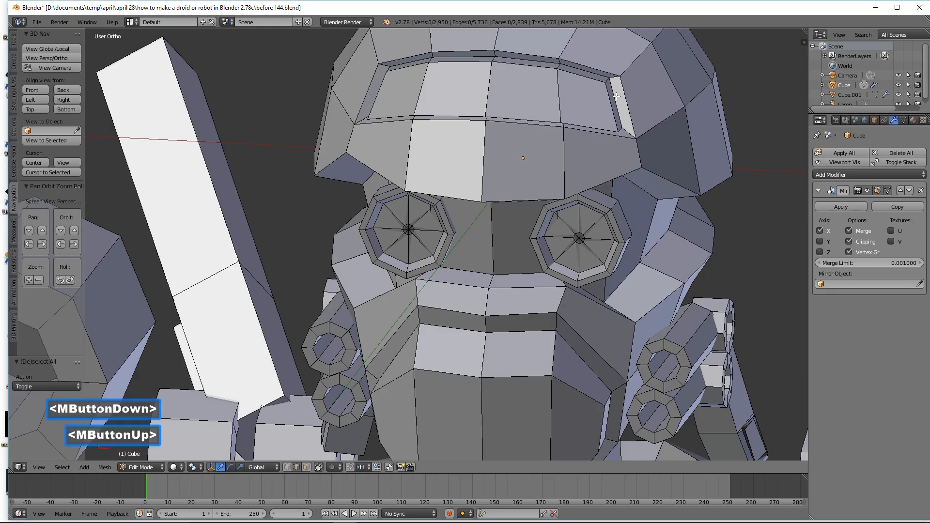
# Step: Add another single loop cut around the outer wall of the forehead panel's groove, leaving it centred, and deselect it
pyautogui.press('ctrl')
pyautogui.hotkey('ctrl', 'r')
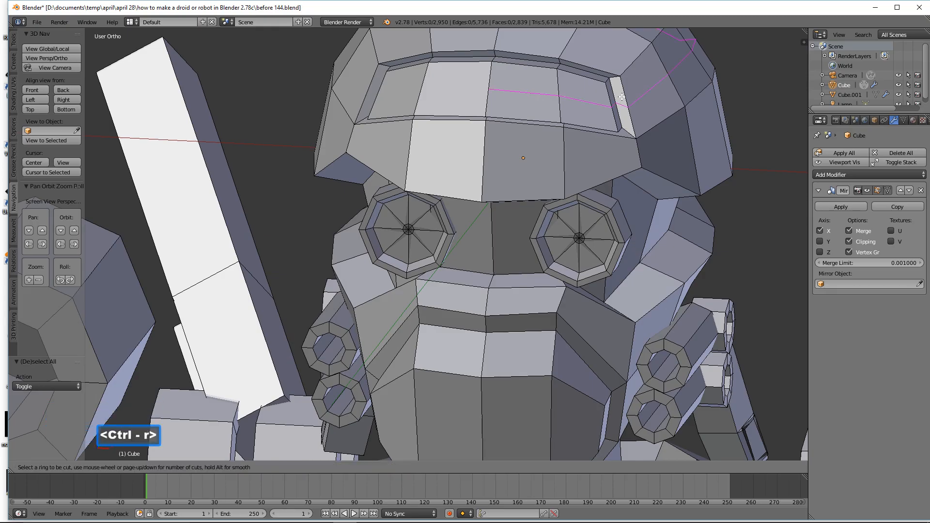
pyautogui.click(627, 119)
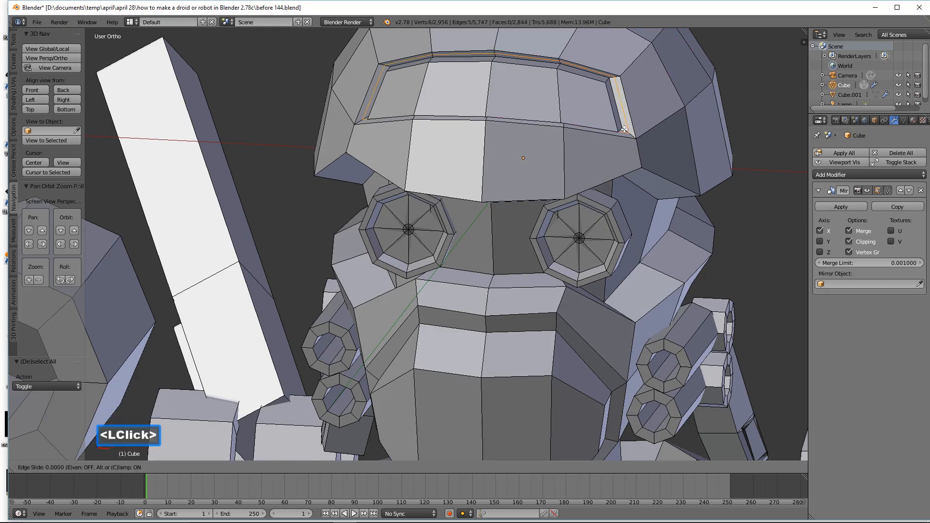
pyautogui.click(625, 129)
pyautogui.press('a')
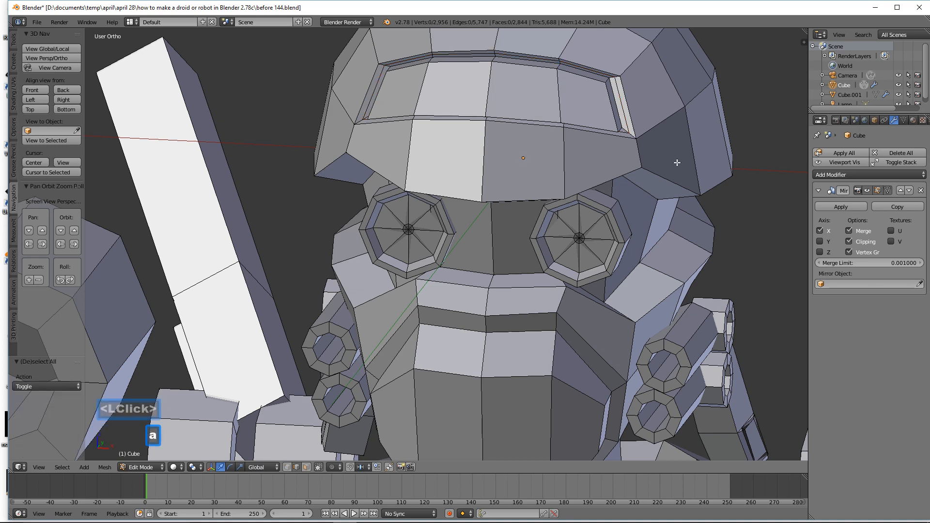
pyautogui.scroll(-1, 677, 163)
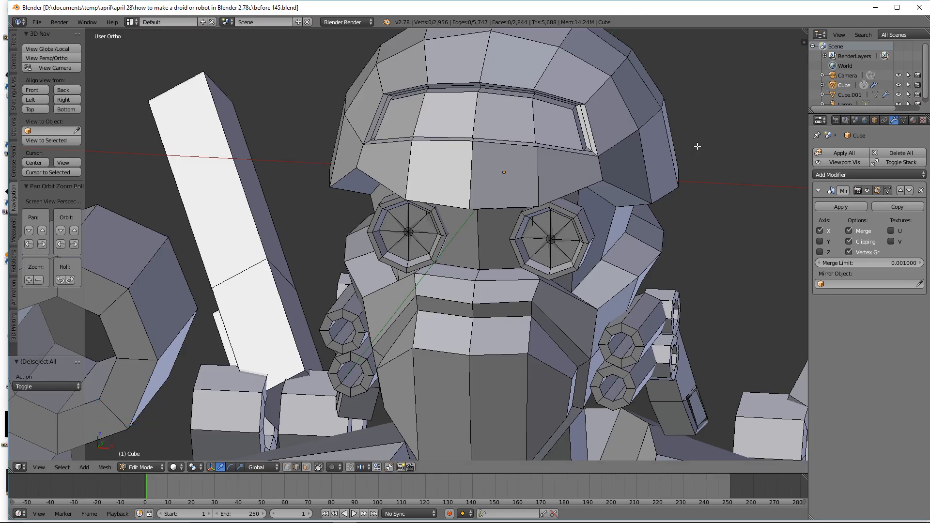
# Step: Bevel the edge loop around the widest part of the lower leg by 0.159 with two segments
pyautogui.scroll(-10, 697, 146)
pyautogui.keyDown('shift'); pyautogui.moveTo(630, 272); pyautogui.dragTo(657, 140, button='middle'); pyautogui.keyUp('shift')
pyautogui.scroll(-2, 616, 240)
pyautogui.keyDown('shift'); pyautogui.moveTo(616, 241); pyautogui.dragTo(599, 219, button='middle'); pyautogui.keyUp('shift')
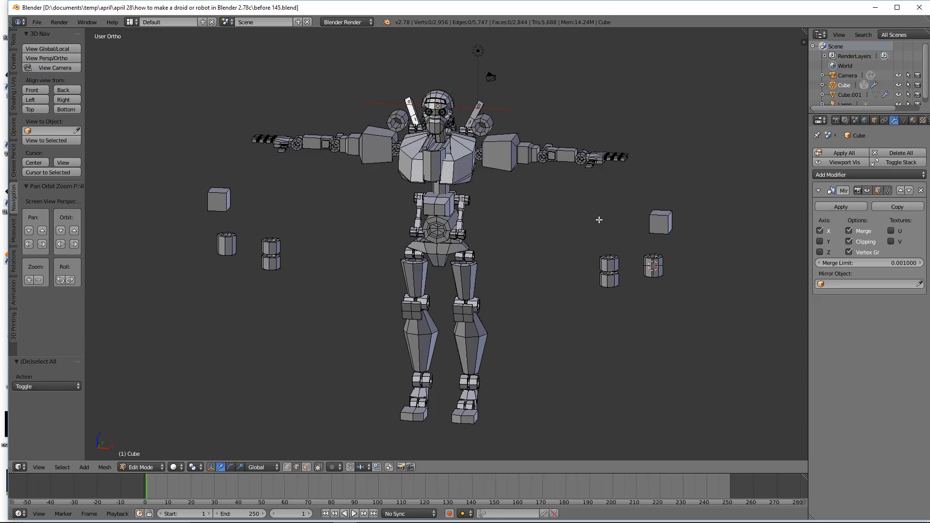
pyautogui.scroll(6, 599, 219)
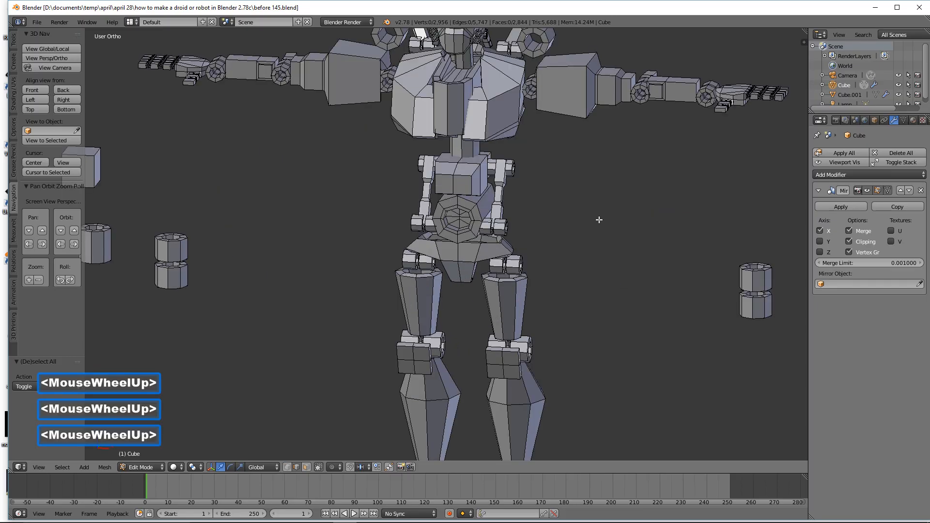
pyautogui.keyDown('shift'); pyautogui.moveTo(602, 274); pyautogui.dragTo(561, 183, button='middle'); pyautogui.keyUp('shift')
pyautogui.scroll(3, 568, 194)
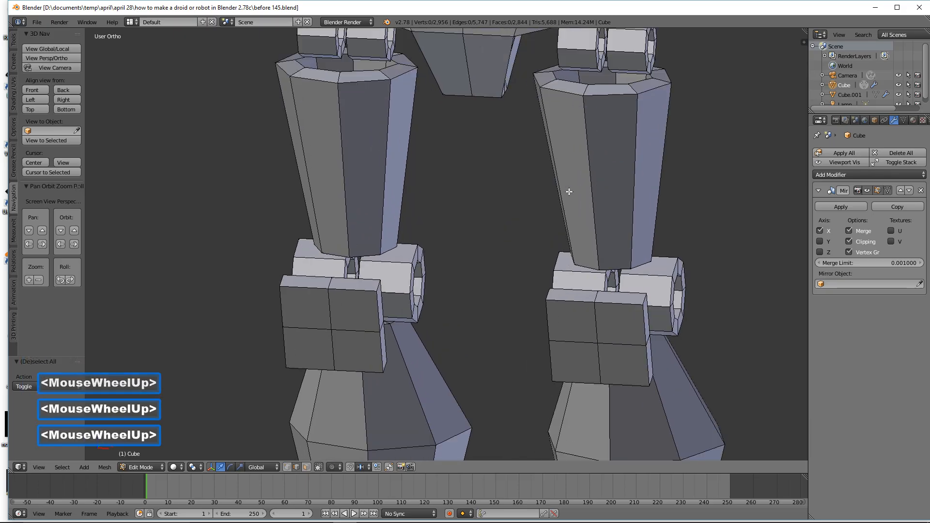
pyautogui.keyDown('shift'); pyautogui.moveTo(609, 223); pyautogui.dragTo(589, 146, button='middle'); pyautogui.keyUp('shift')
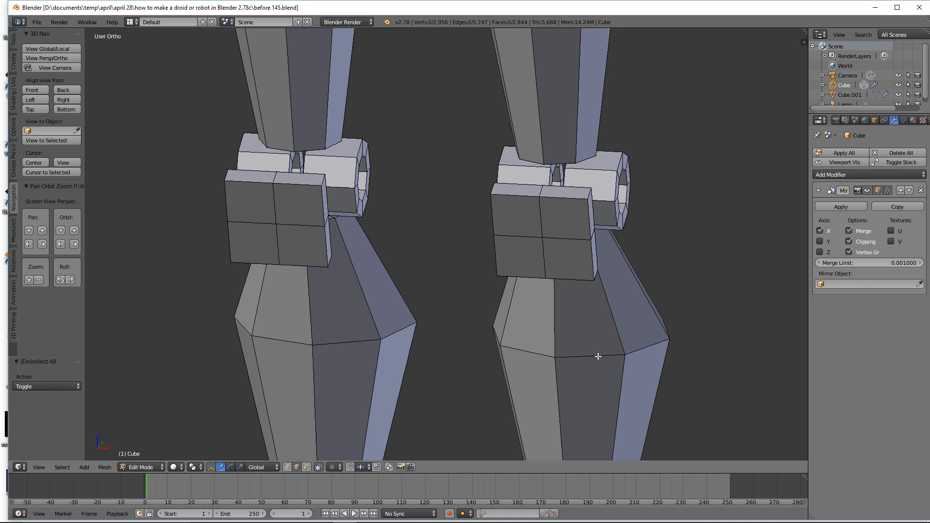
pyautogui.keyDown('alt'); pyautogui.click(598, 356); pyautogui.keyUp('alt')
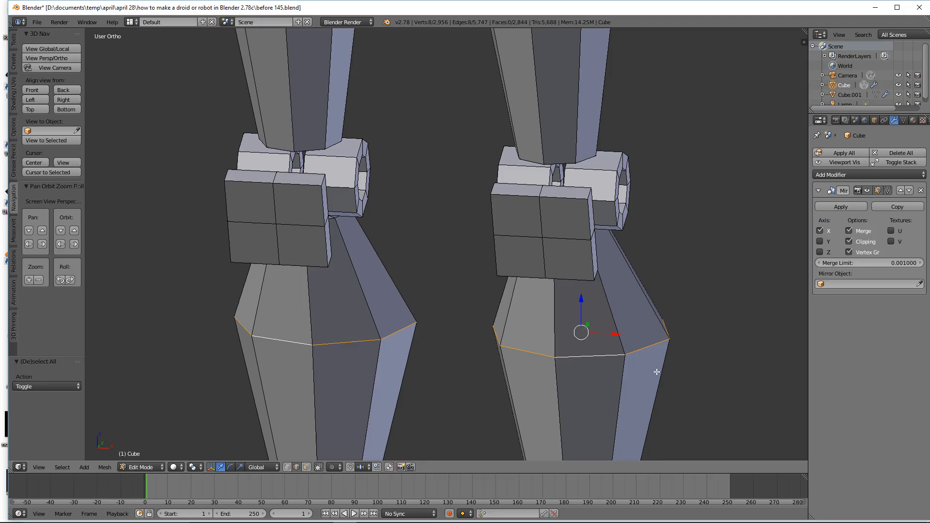
pyautogui.press('ctrl')
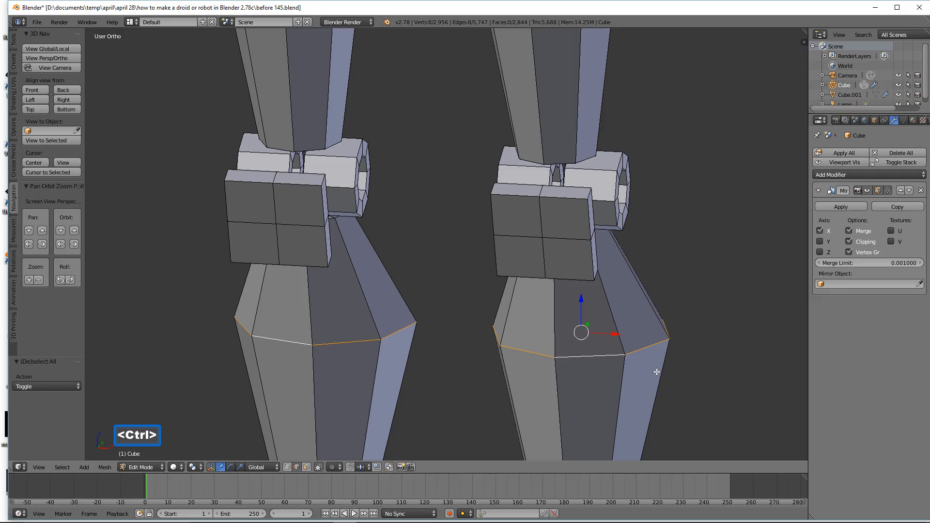
pyautogui.hotkey('ctrl', 'b')
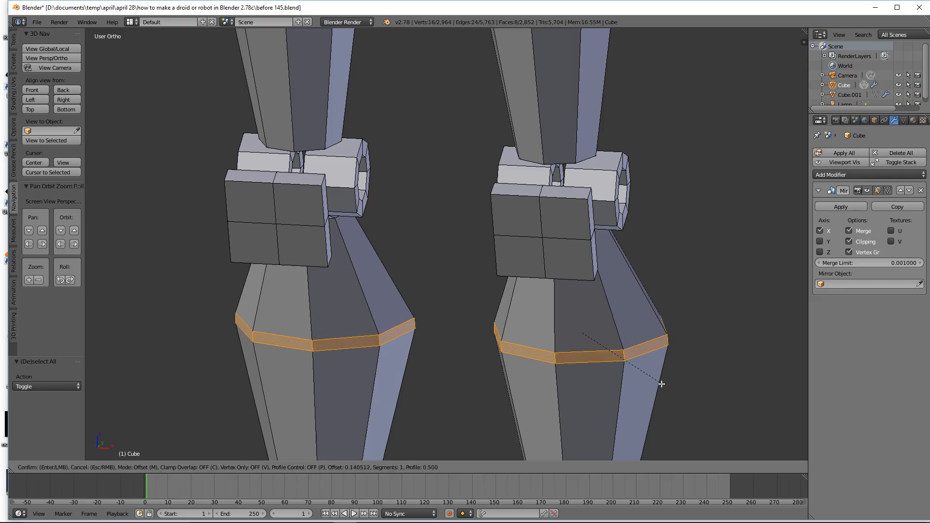
pyautogui.click(661, 384)
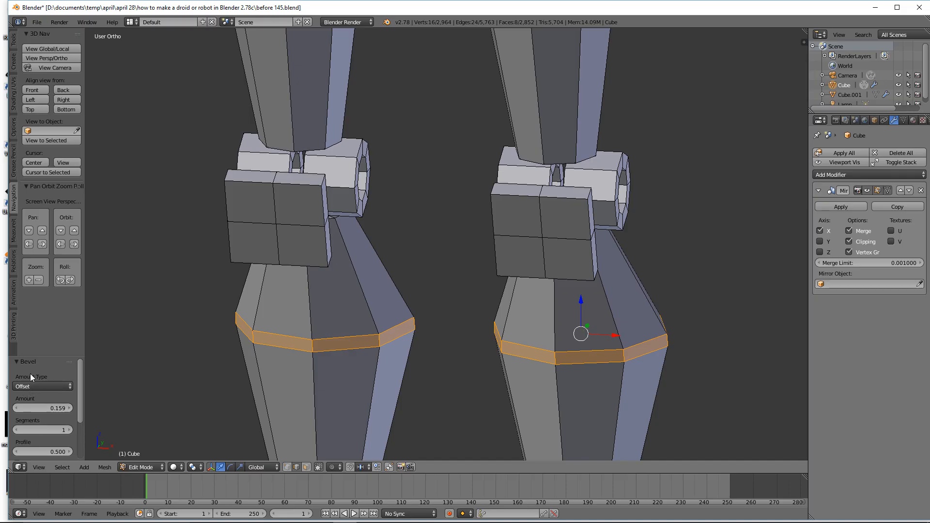
pyautogui.click(70, 430)
# Step: Try to set the lower leg bevel's profile to 1
pyautogui.click(55, 451)
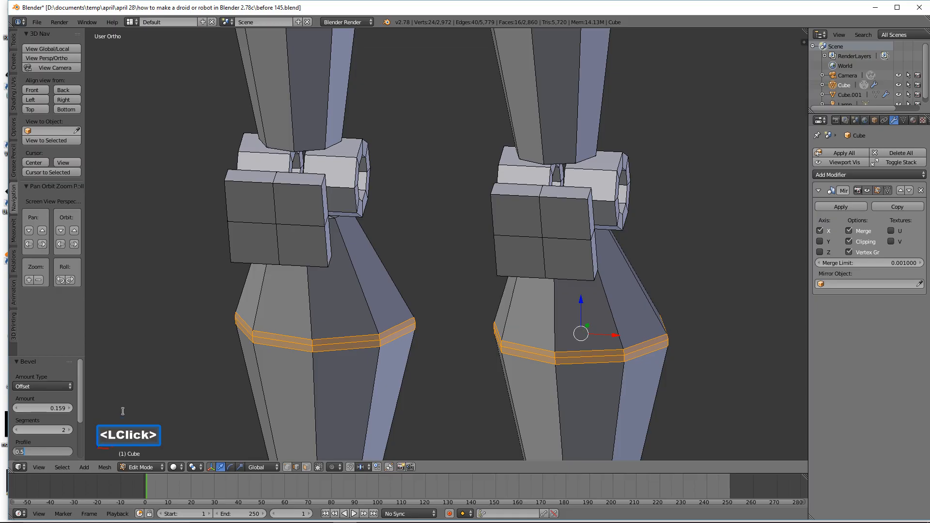
pyautogui.write('1')
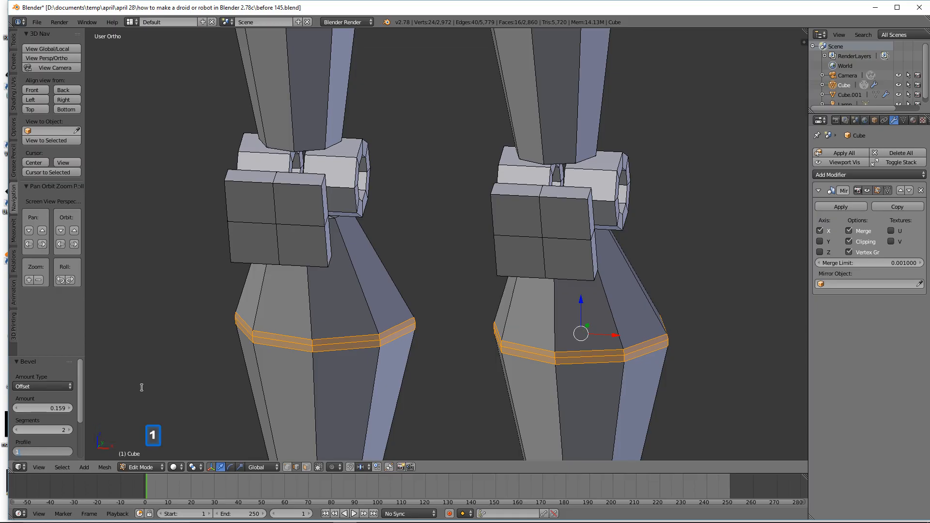
pyautogui.write('aa')
pyautogui.click(717, 274)
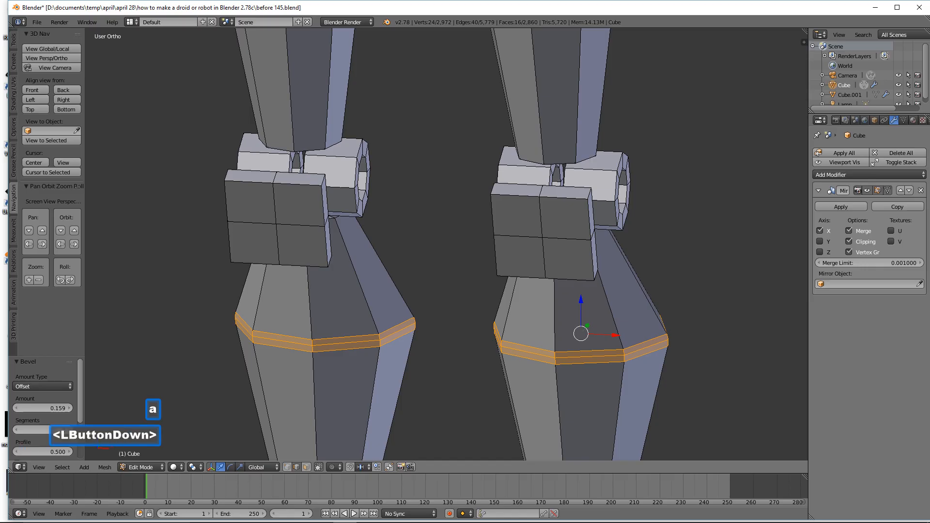
# Step: Scale the middle edge loop of the lower leg's bevel inward to form a groove around the leg, and deselect it
pyautogui.press('a')
pyautogui.press('alt')
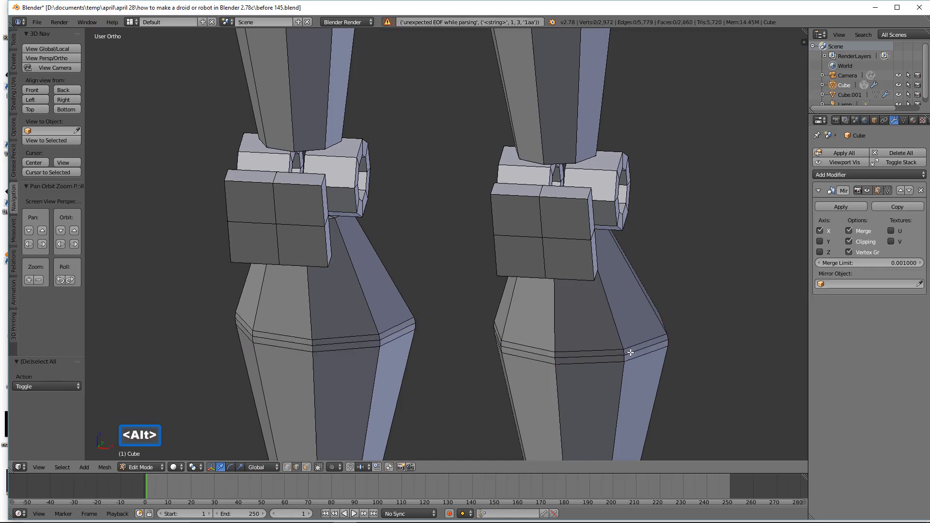
pyautogui.keyDown('alt'); pyautogui.click(608, 357); pyautogui.keyUp('alt')
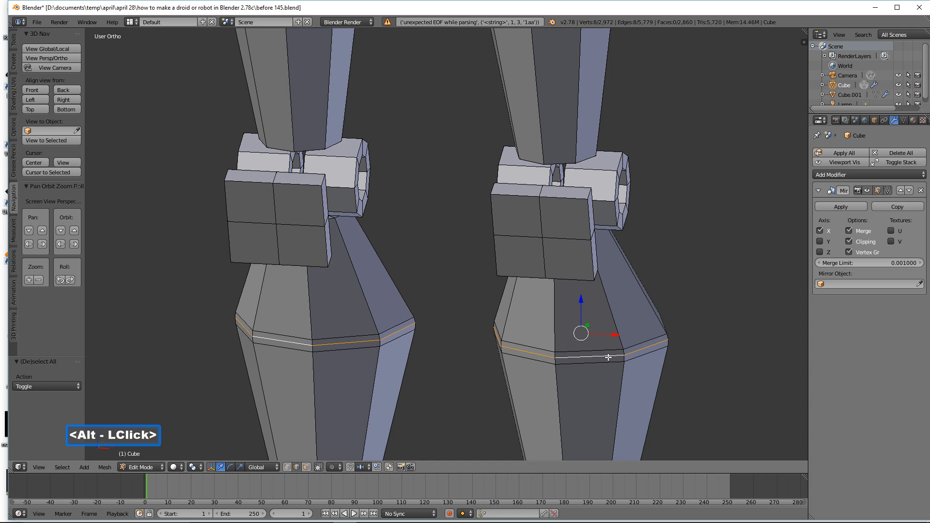
pyautogui.press('s')
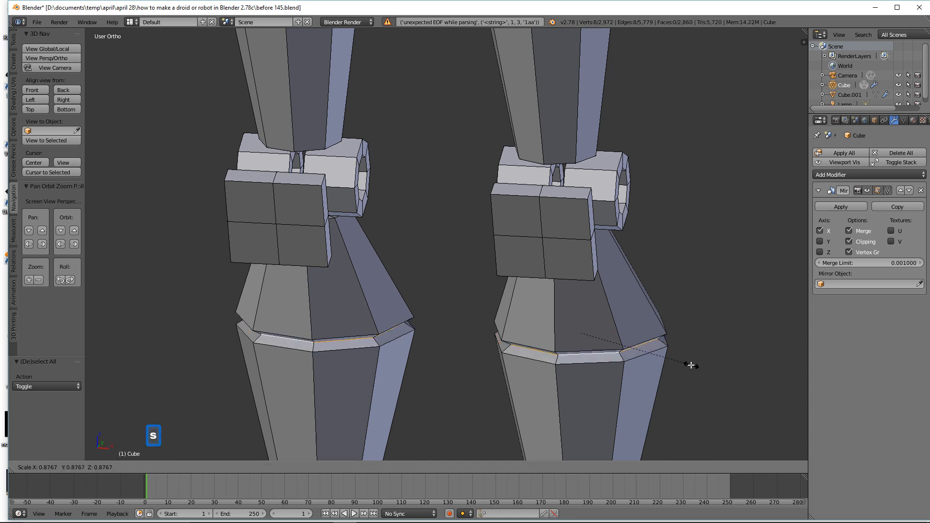
pyautogui.click(678, 364)
pyautogui.press('a')
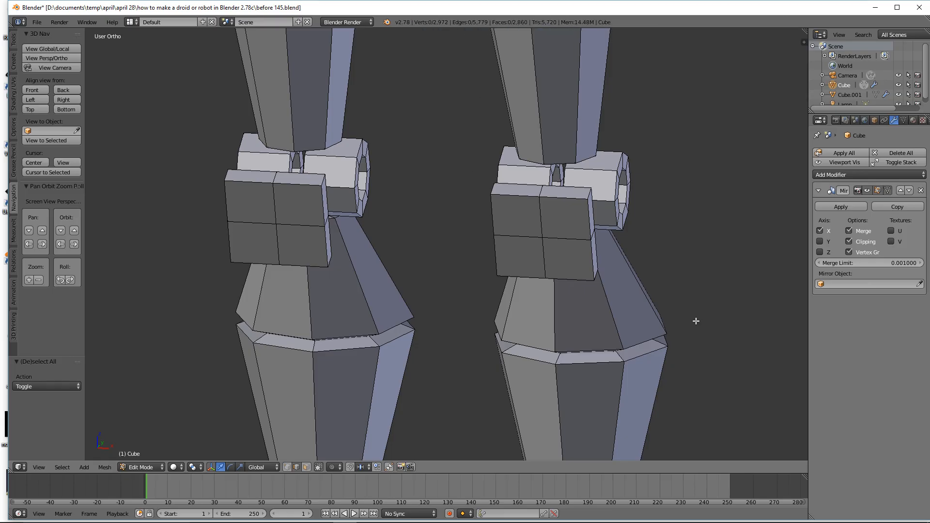
# Step: Rip the thigh's front vertical edge loop and move it 0.085 along X to open a narrow split, and deselect it
pyautogui.scroll(-2, 696, 321)
pyautogui.moveTo(601, 241); pyautogui.dragTo(611, 220, button='middle')
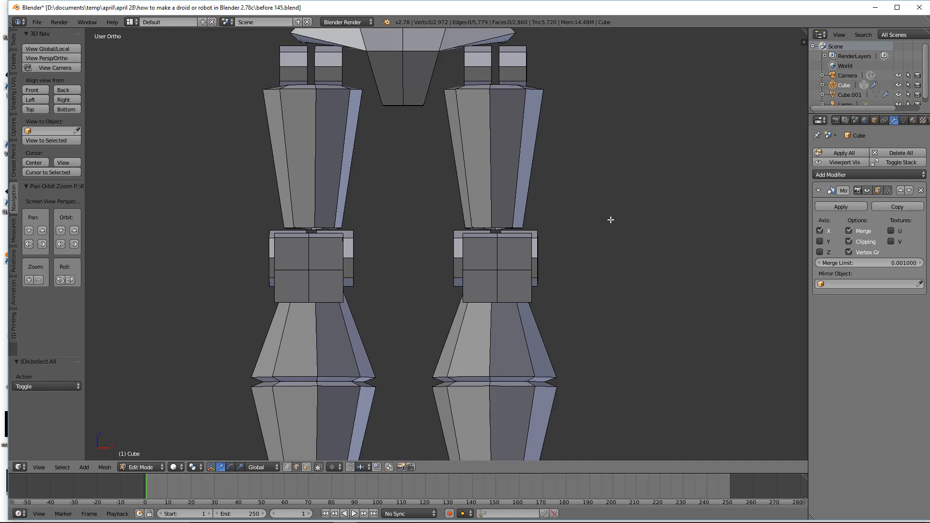
pyautogui.keyDown('alt'); pyautogui.click(490, 165); pyautogui.keyUp('alt')
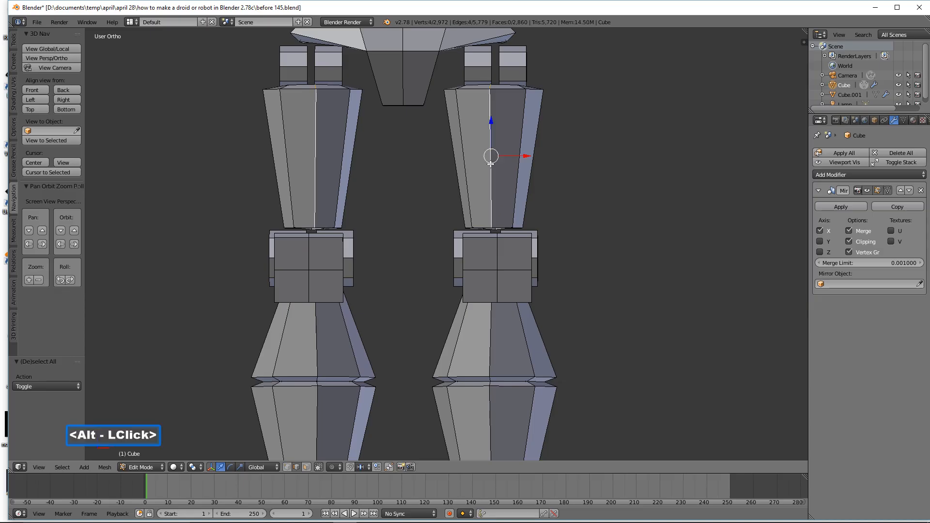
pyautogui.press('v')
pyautogui.rightClick(567, 191)
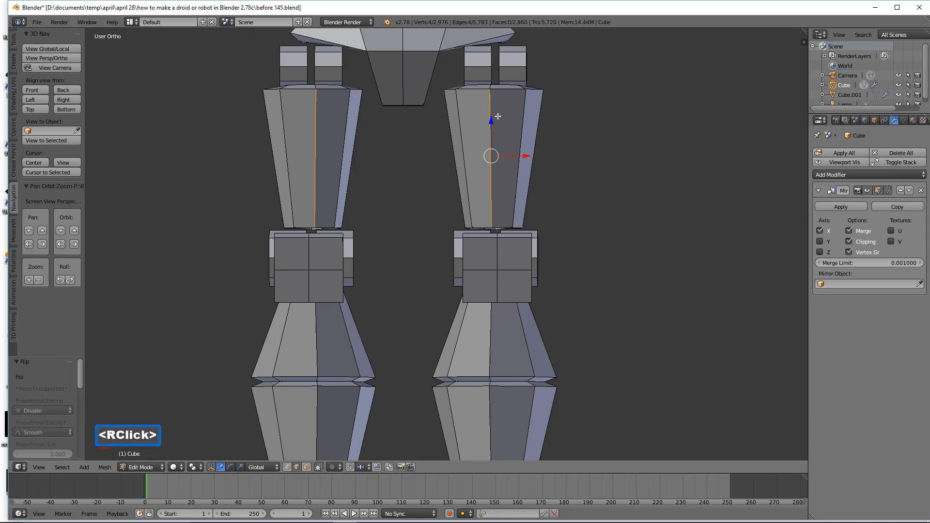
pyautogui.moveTo(528, 158); pyautogui.dragTo(530, 157)
pyautogui.moveTo(530, 148); pyautogui.dragTo(503, 110, button='middle')
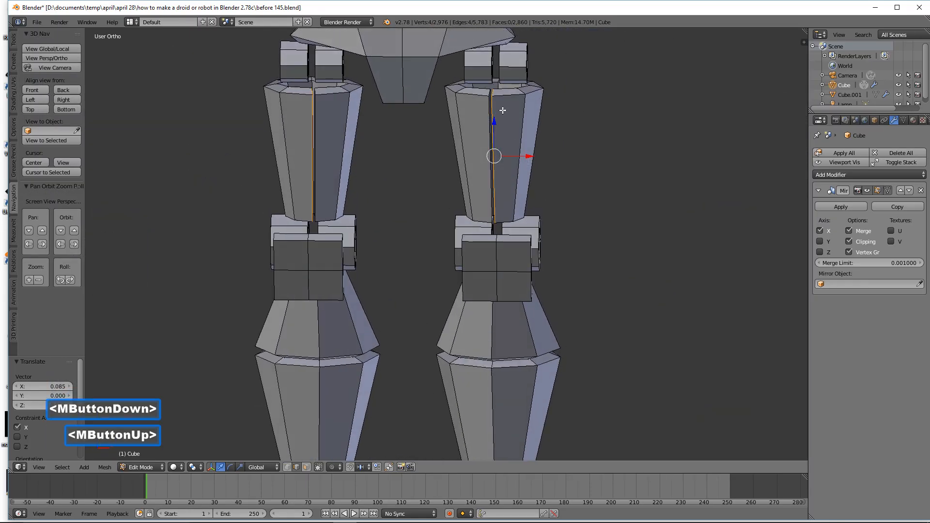
pyautogui.press('a')
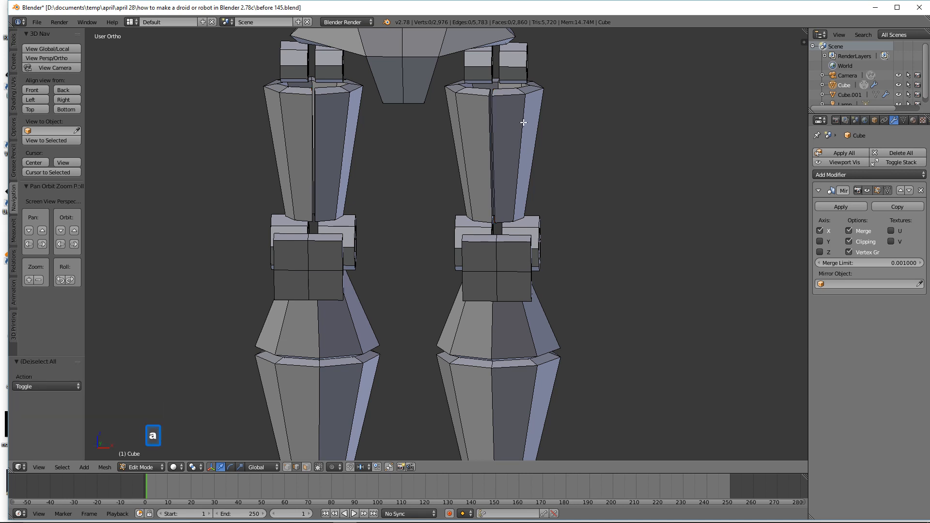
# Step: Examine the vertical split in the thighs from several angles and within the whole droid
pyautogui.moveTo(535, 144); pyautogui.dragTo(530, 162, button='middle')
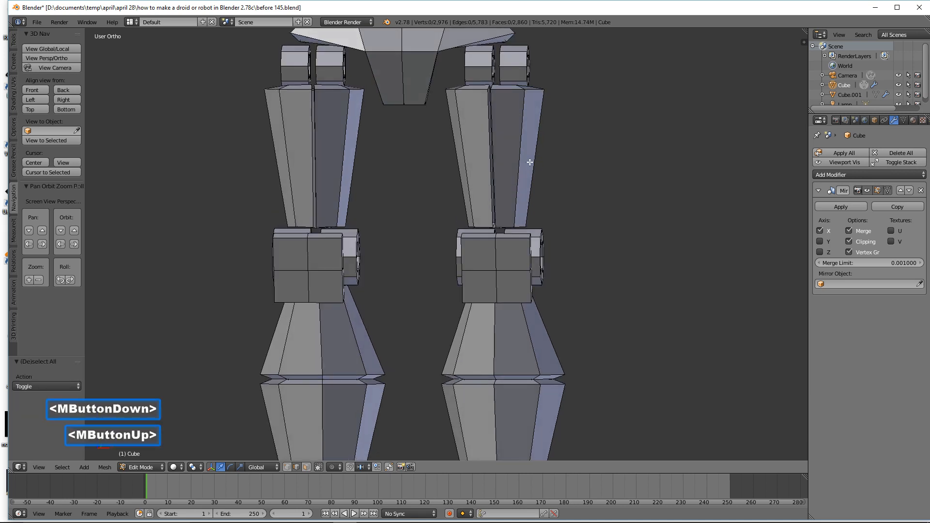
pyautogui.scroll(-3, 584, 190)
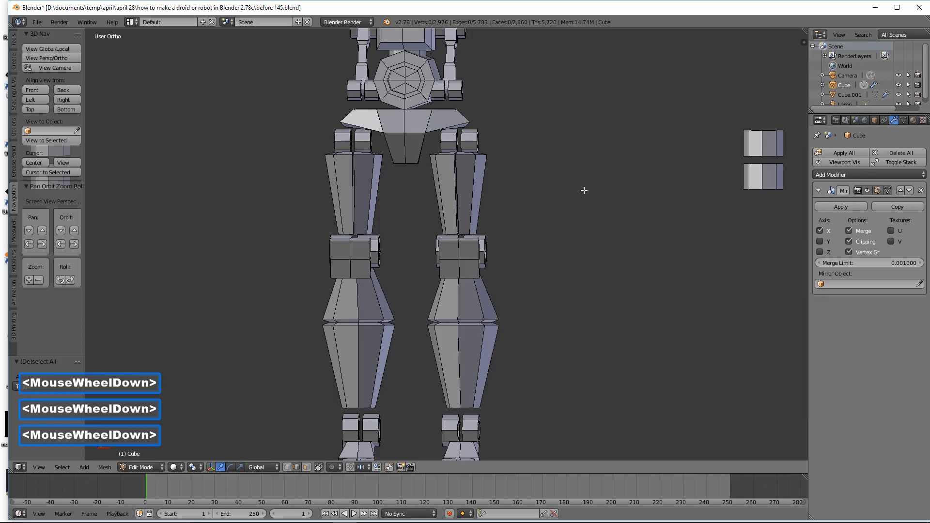
pyautogui.scroll(3, 584, 190)
pyautogui.moveTo(503, 142); pyautogui.dragTo(514, 148, button='middle')
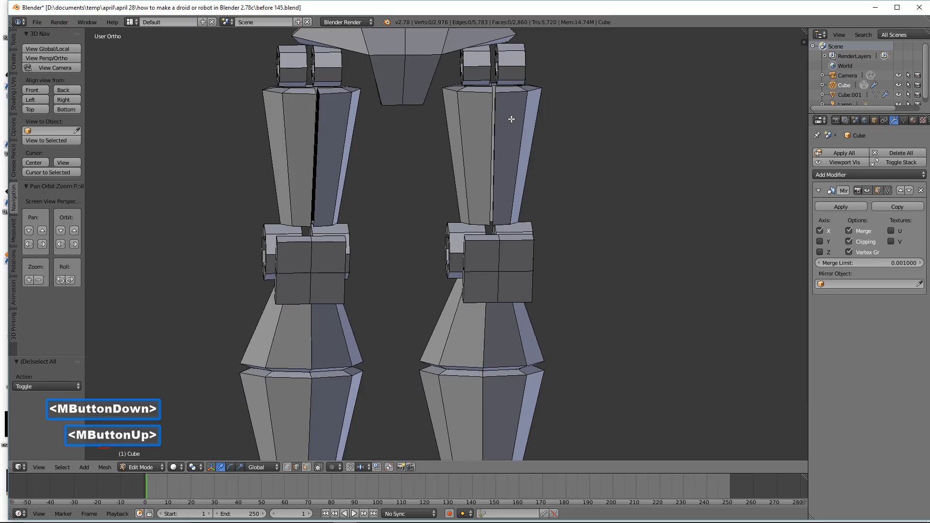
pyautogui.scroll(-1, 522, 140)
pyautogui.scroll(-2, 522, 140)
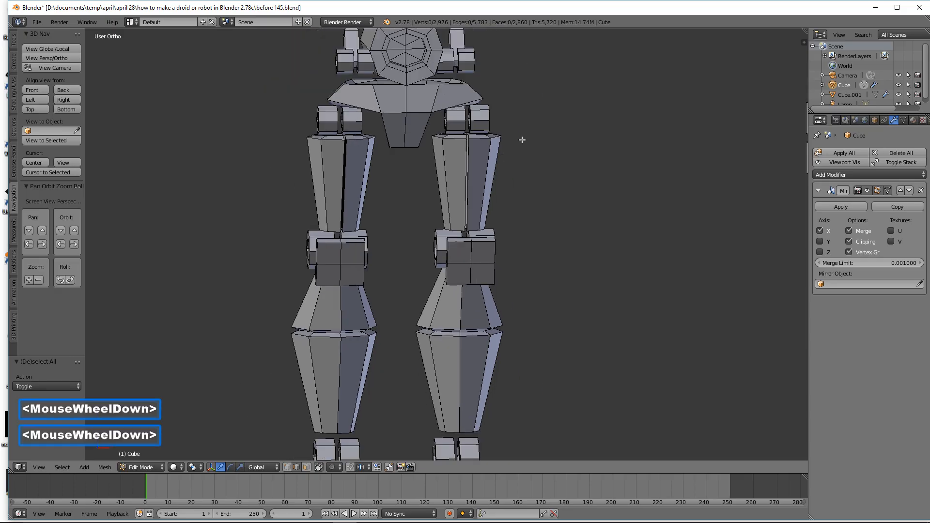
pyautogui.keyDown('shift'); pyautogui.moveTo(539, 130); pyautogui.dragTo(563, 325, button='middle'); pyautogui.keyUp('shift')
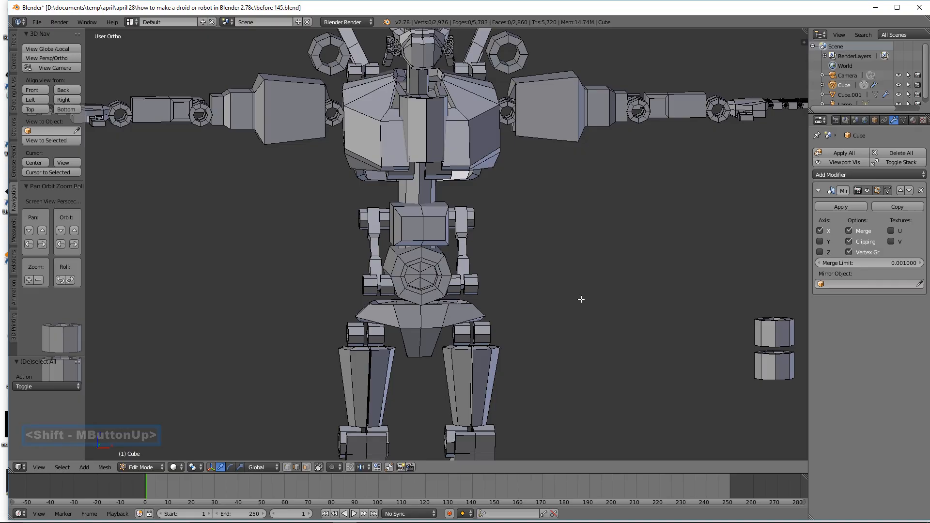
pyautogui.press('a')
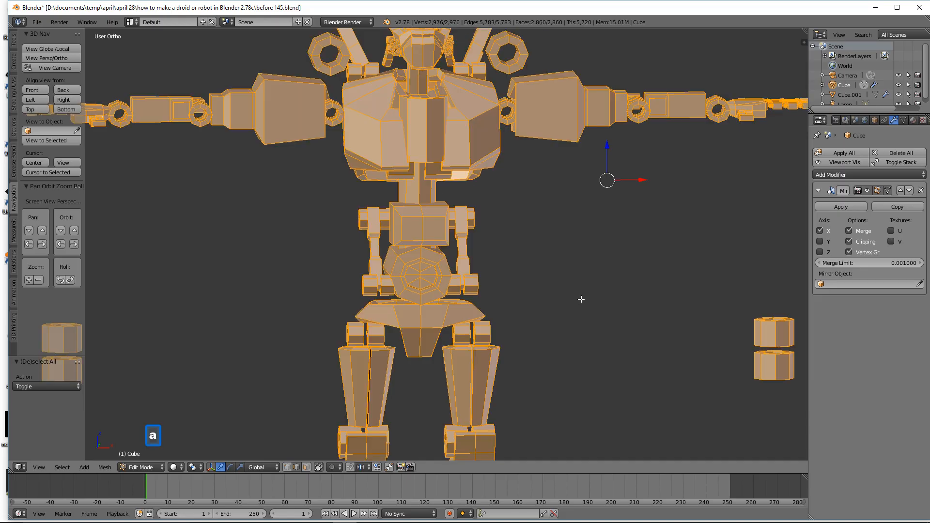
pyautogui.press('a')
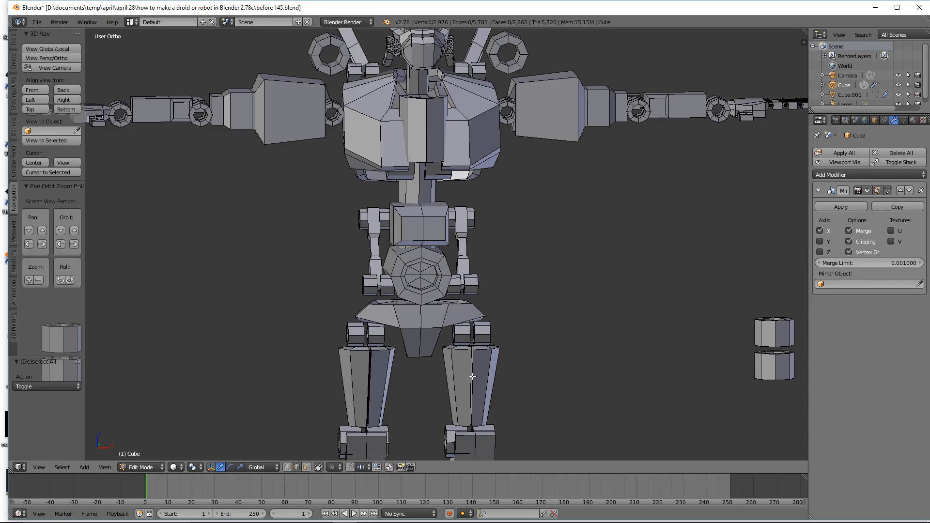
pyautogui.scroll(-2, 494, 369)
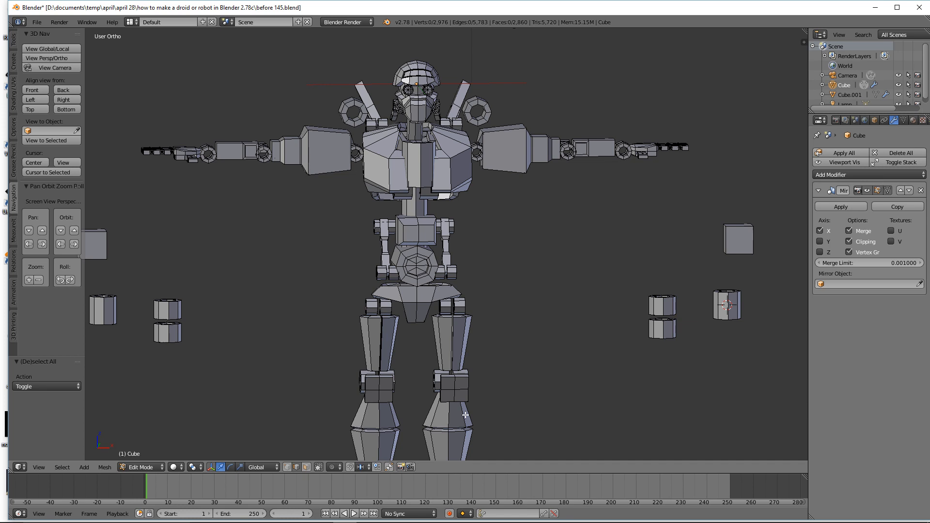
# Step: Fill the open wall on the outer side of the thigh's vertical split with a face, and deselect it
pyautogui.scroll(4, 480, 385)
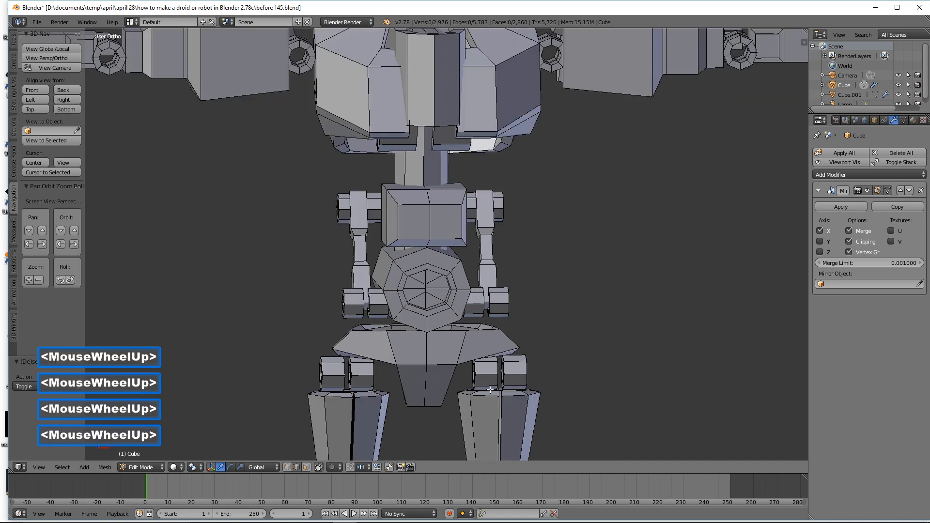
pyautogui.keyDown('shift'); pyautogui.moveTo(529, 388); pyautogui.dragTo(565, 303, button='middle'); pyautogui.keyUp('shift')
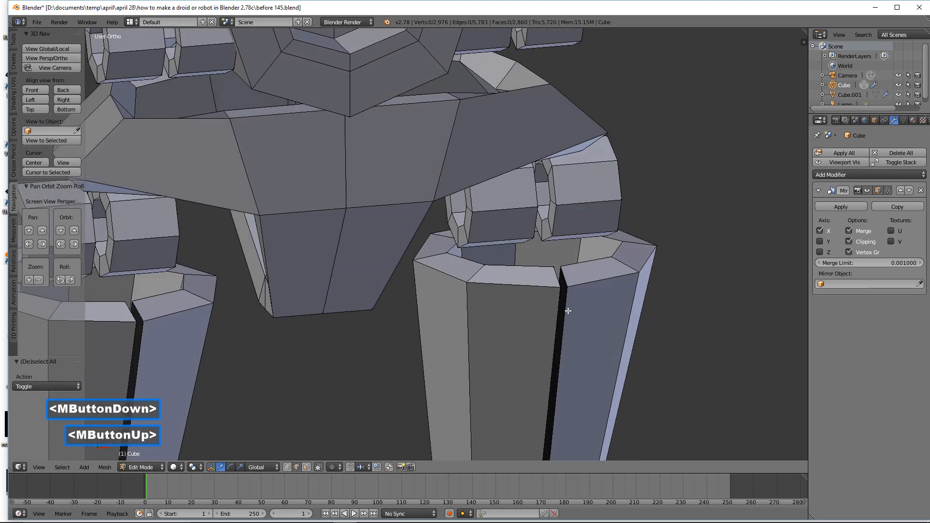
pyautogui.press('alt')
pyautogui.keyDown('alt'); pyautogui.click(568, 317); pyautogui.keyUp('alt')
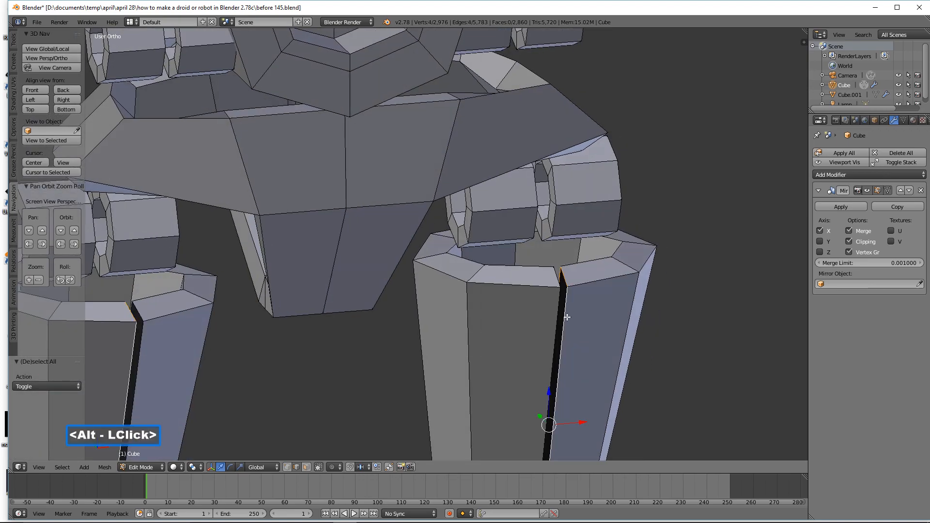
pyautogui.press('f')
pyautogui.moveTo(566, 317); pyautogui.dragTo(553, 333, button='middle')
pyautogui.press('a')
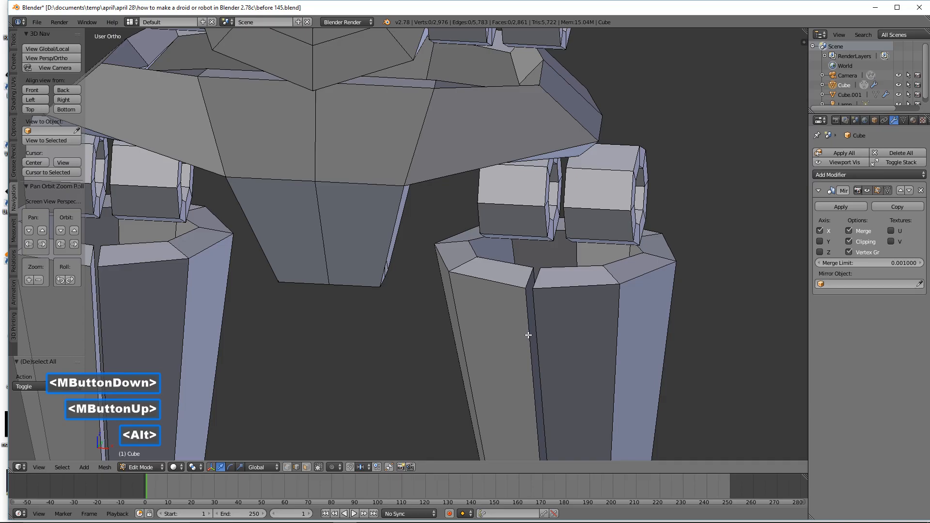
# Step: Fill the opposite open wall on the inner side of the thigh's vertical split with a face, and deselect it
pyautogui.keyDown('alt'); pyautogui.click(532, 337); pyautogui.keyUp('alt')
pyautogui.press('f')
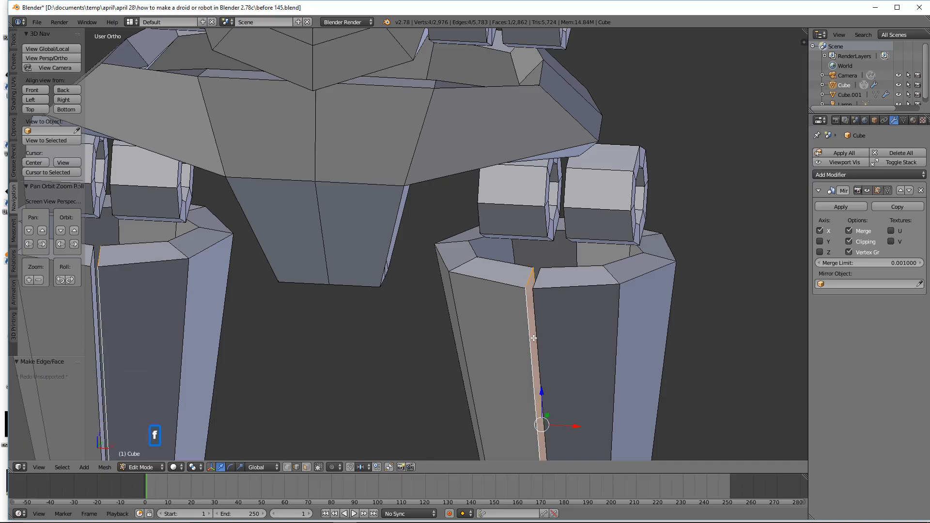
pyautogui.press('a')
pyautogui.scroll(-2, 538, 346)
pyautogui.moveTo(503, 371)
pyautogui.mouseDown(button='middle')
pyautogui.moveTo(523, 353)
pyautogui.moveTo(496, 356)
pyautogui.mouseUp(button='middle')
pyautogui.scroll(-1, 521, 361)
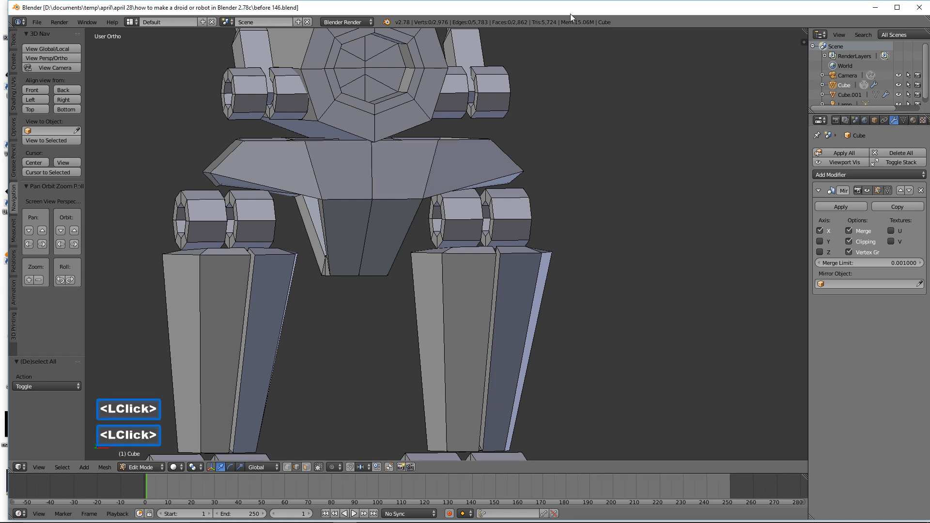
pyautogui.scroll(-8, 607, 147)
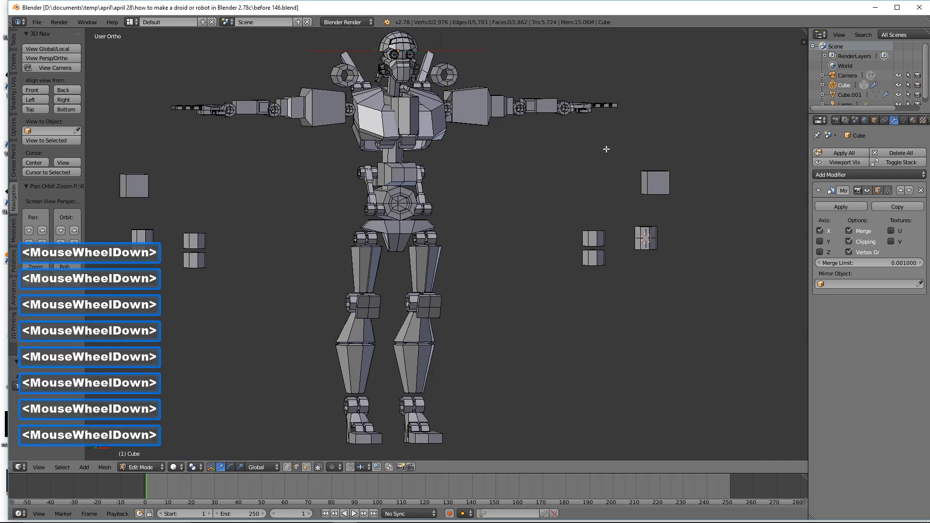
# Step: Delete the faces of the spare outer cube and the spare cylinders floating beside the droid
pyautogui.moveTo(597, 175); pyautogui.dragTo(576, 183, button='middle')
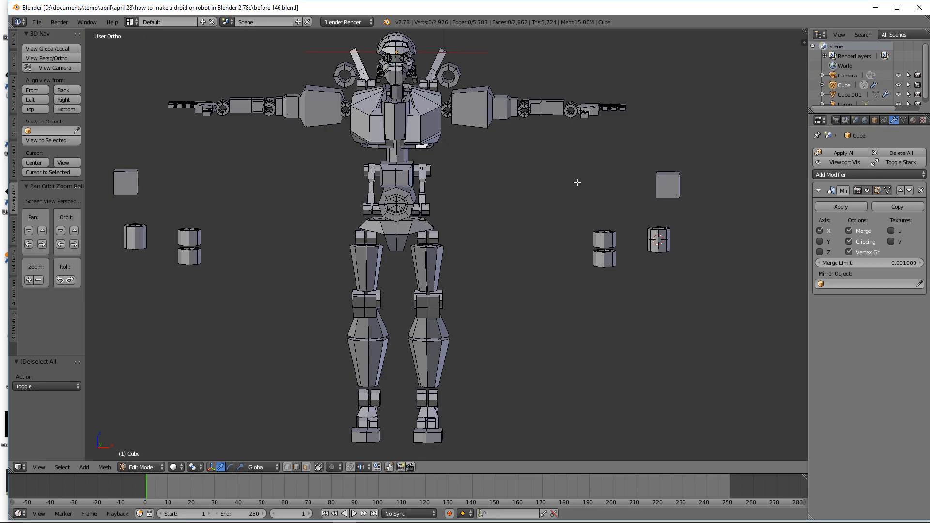
pyautogui.moveTo(568, 180)
pyautogui.mouseDown(button='middle')
pyautogui.moveTo(492, 179)
pyautogui.moveTo(533, 199)
pyautogui.moveTo(565, 191)
pyautogui.moveTo(512, 187)
pyautogui.moveTo(585, 170)
pyautogui.moveTo(565, 173)
pyautogui.moveTo(575, 193)
pyautogui.moveTo(554, 199)
pyautogui.moveTo(571, 176)
pyautogui.moveTo(558, 183)
pyautogui.mouseUp(button='middle')
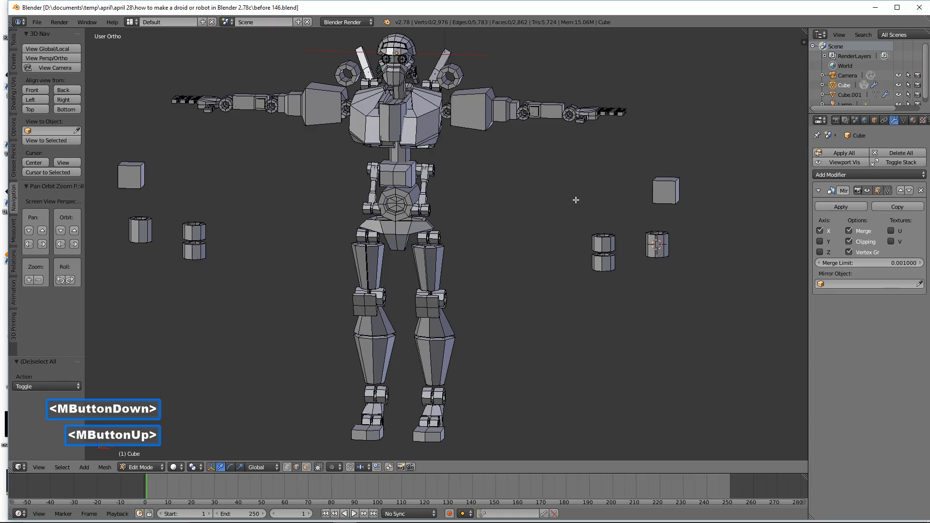
pyautogui.press('l')
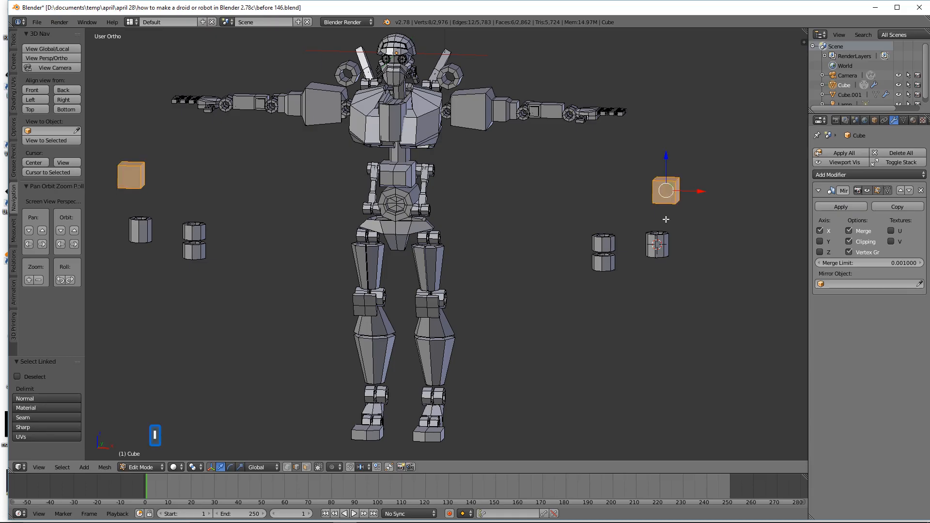
pyautogui.press('l')
pyautogui.press('l')
pyautogui.press('l')
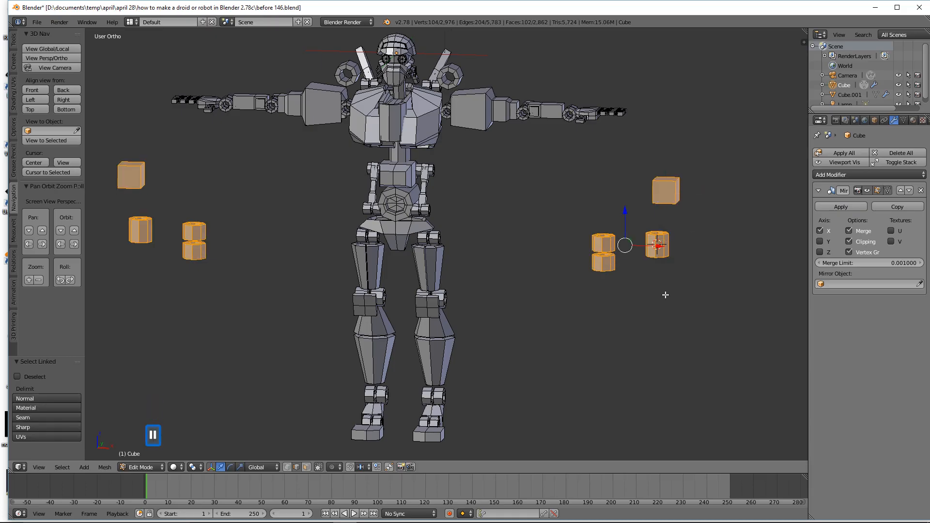
pyautogui.press('x')
pyautogui.click(665, 295)
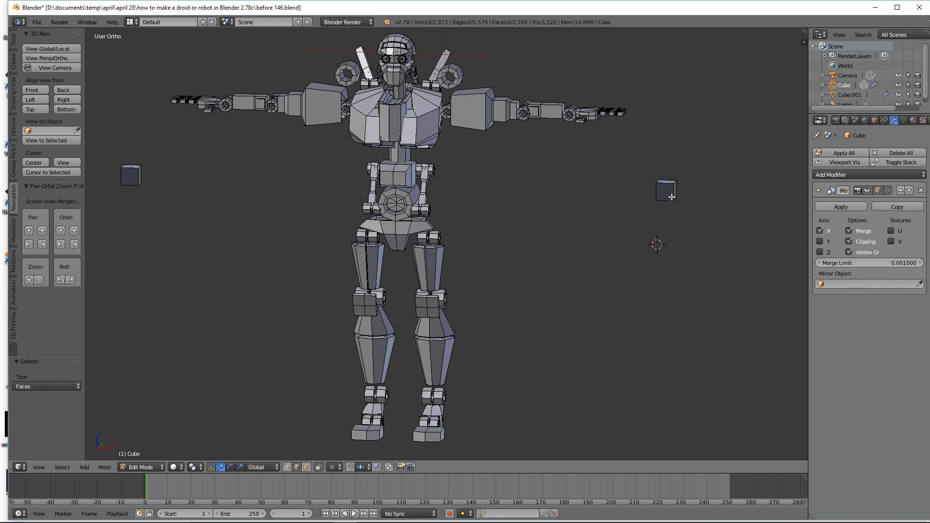
# Step: Delete the remaining small spare cube floating beside the droid
pyautogui.press('l')
pyautogui.press('x')
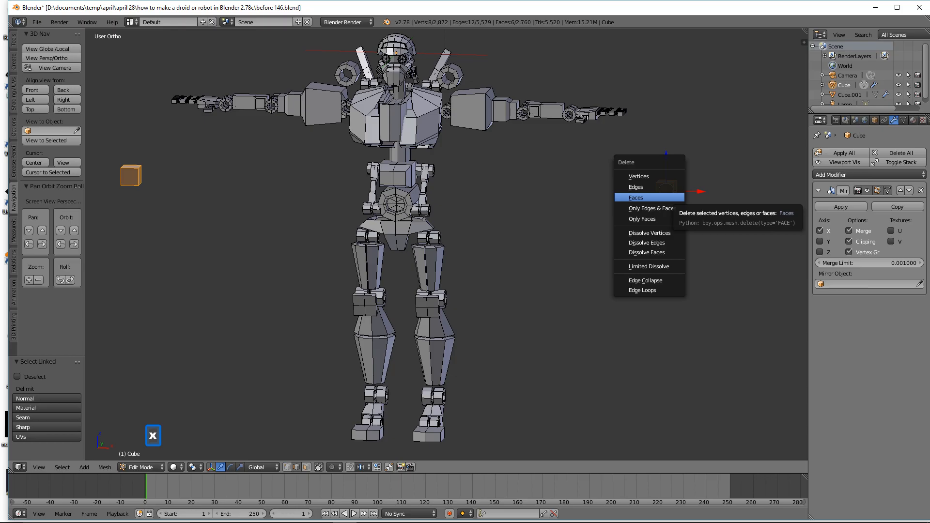
pyautogui.click(636, 197)
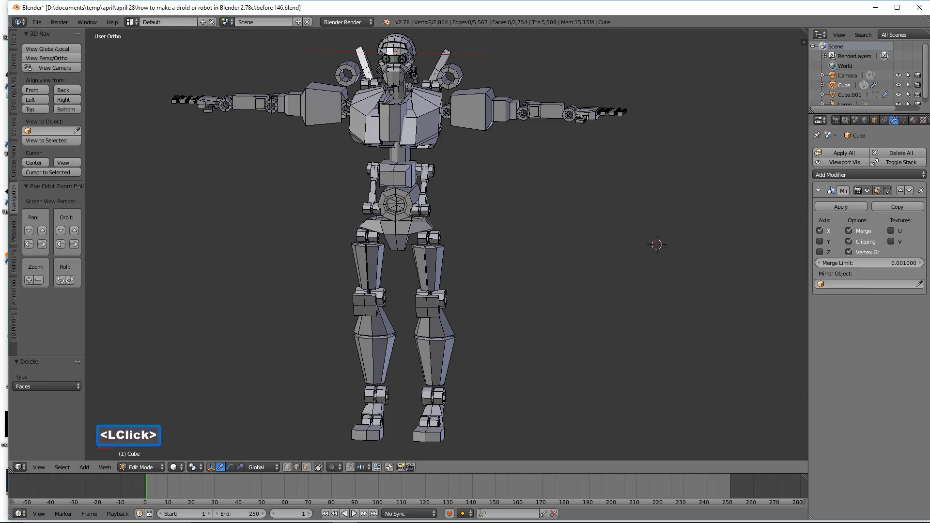
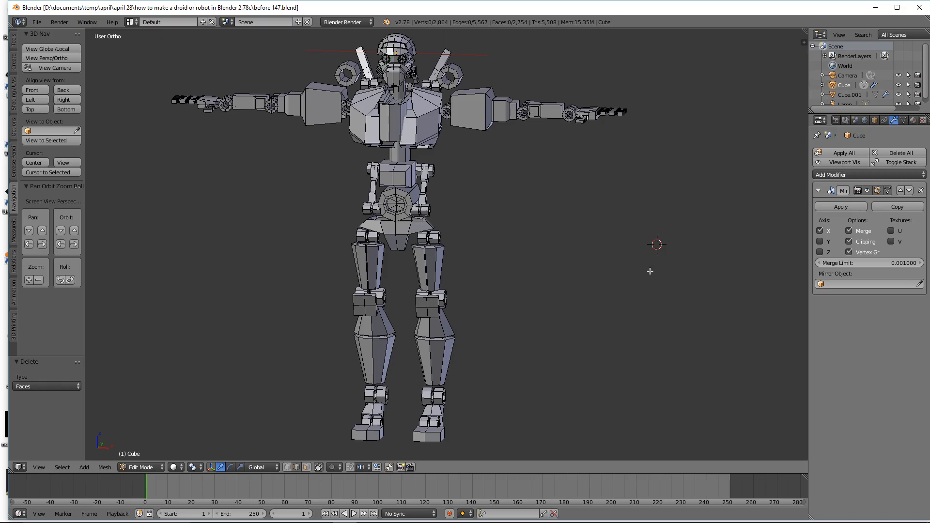
# Step: Duplicate the waist's side strut and move the copy -11.147 along Z to knee height
pyautogui.moveTo(519, 274); pyautogui.dragTo(473, 284, button='middle')
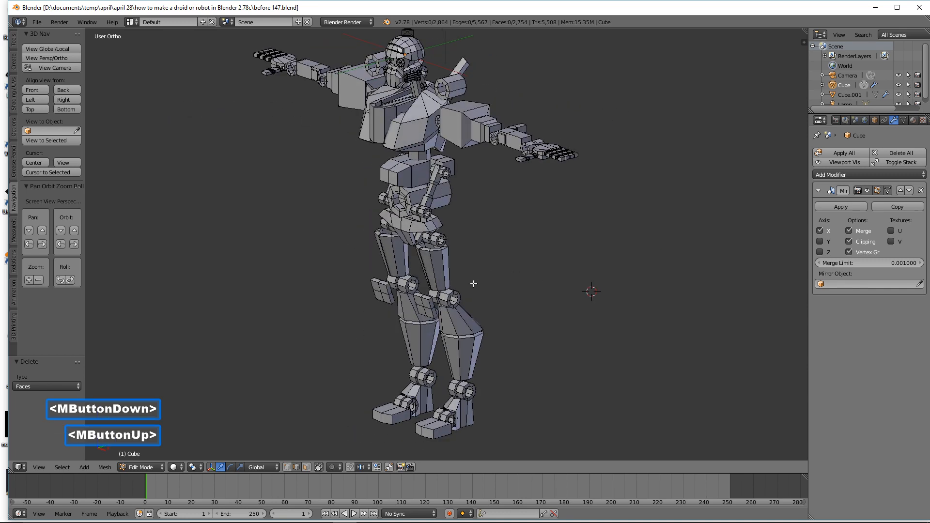
pyautogui.scroll(2, 445, 296)
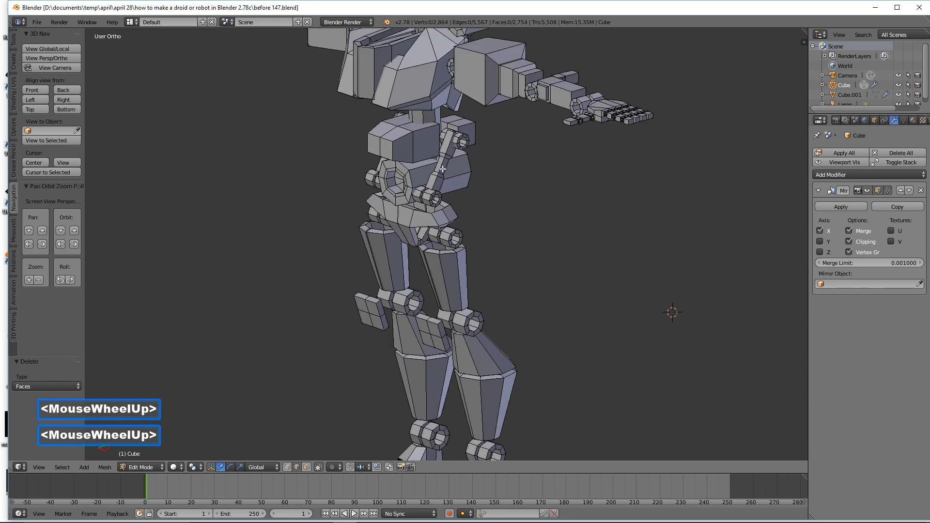
pyautogui.press('l')
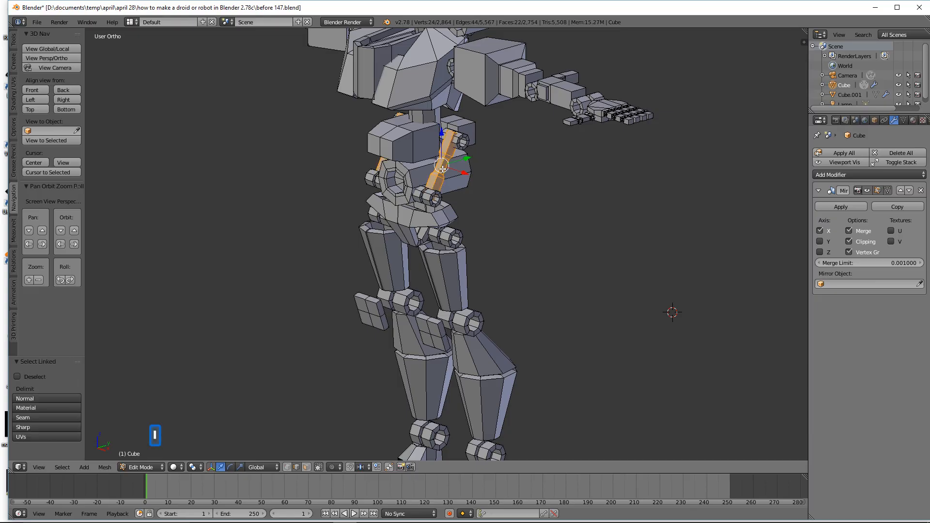
pyautogui.hotkey('shift', 'd')
pyautogui.rightClick(442, 169)
pyautogui.moveTo(443, 135); pyautogui.dragTo(478, 311)
# Step: Rotate the copied strut about the X axis until it points at the kneepad, and raise it 1.225 along Z
pyautogui.press('r')
pyautogui.press('x')
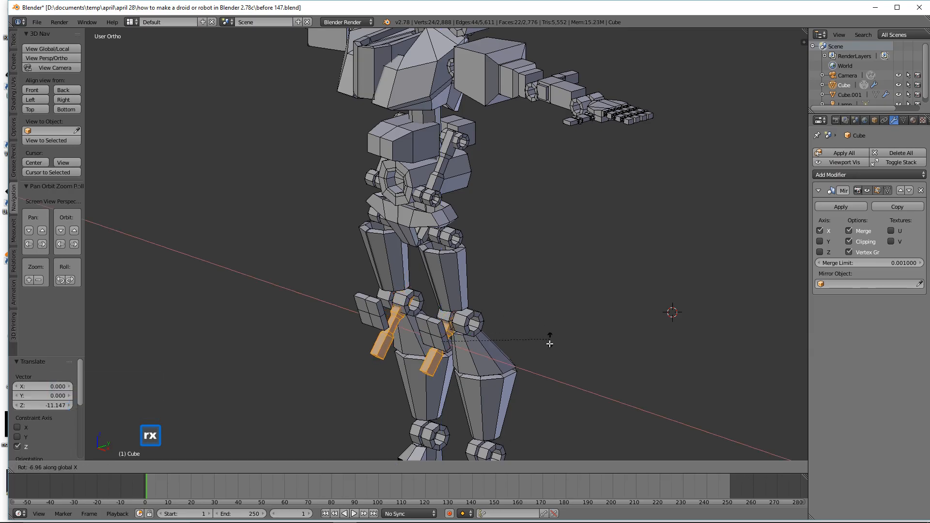
pyautogui.click(490, 417)
pyautogui.moveTo(441, 309); pyautogui.dragTo(442, 290)
pyautogui.moveTo(442, 290); pyautogui.dragTo(461, 325, button='middle')
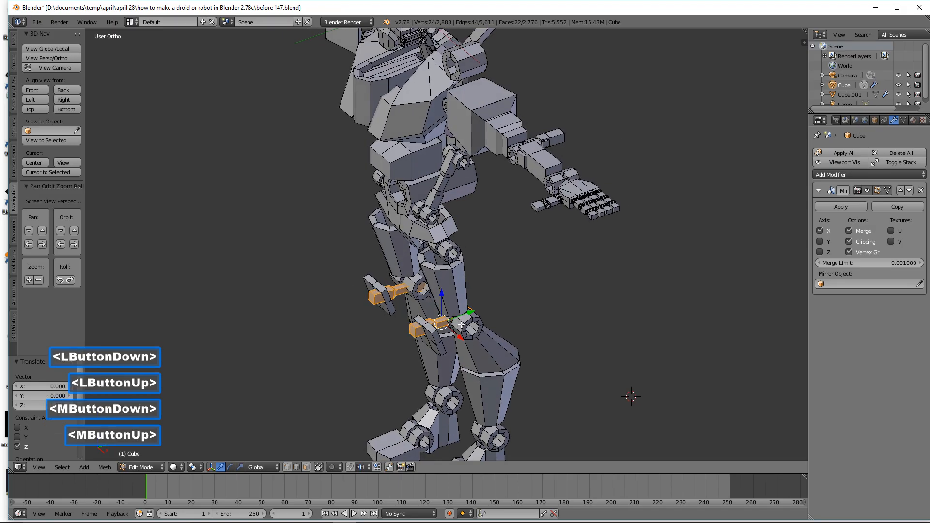
# Step: Shorten the copied strut along Y, slide it along Y behind the kneepad, and shift it 0.593 along X
pyautogui.press('s')
pyautogui.press('y')
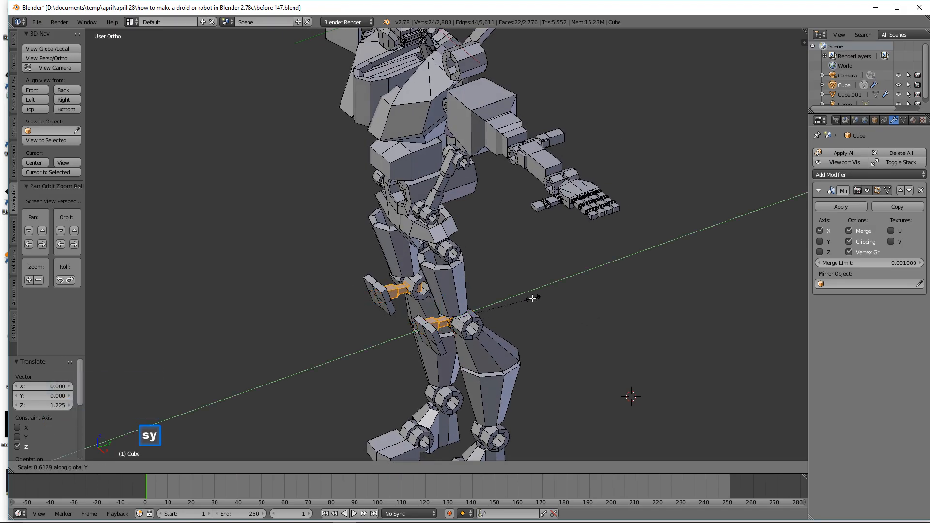
pyautogui.click(525, 300)
pyautogui.moveTo(480, 311); pyautogui.dragTo(462, 317)
pyautogui.moveTo(462, 317); pyautogui.dragTo(472, 332, button='middle')
pyautogui.moveTo(473, 332); pyautogui.dragTo(487, 335)
pyautogui.moveTo(487, 335); pyautogui.dragTo(585, 316, button='middle')
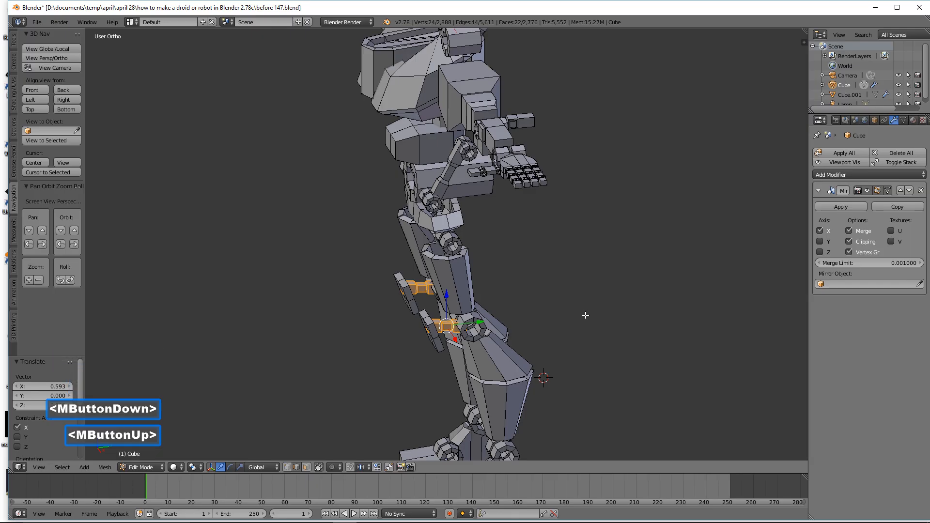
# Step: Scale the knee strut to 0.712 along Y, slide it slightly along Y towards the knee joint, and deselect it
pyautogui.press('s')
pyautogui.press('y')
pyautogui.click(544, 308)
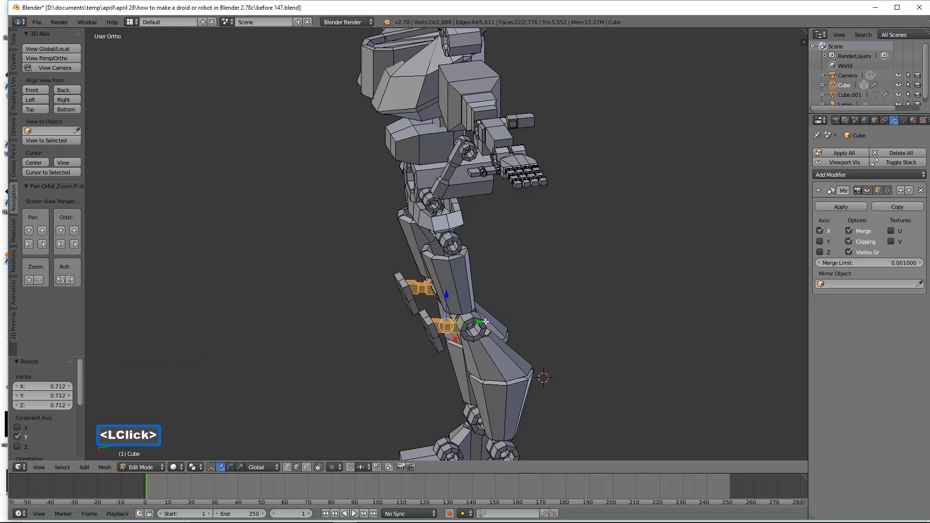
pyautogui.moveTo(483, 323); pyautogui.dragTo(488, 323)
pyautogui.moveTo(488, 324); pyautogui.dragTo(563, 296, button='middle')
pyautogui.press('a')
pyautogui.scroll(-1, 596, 291)
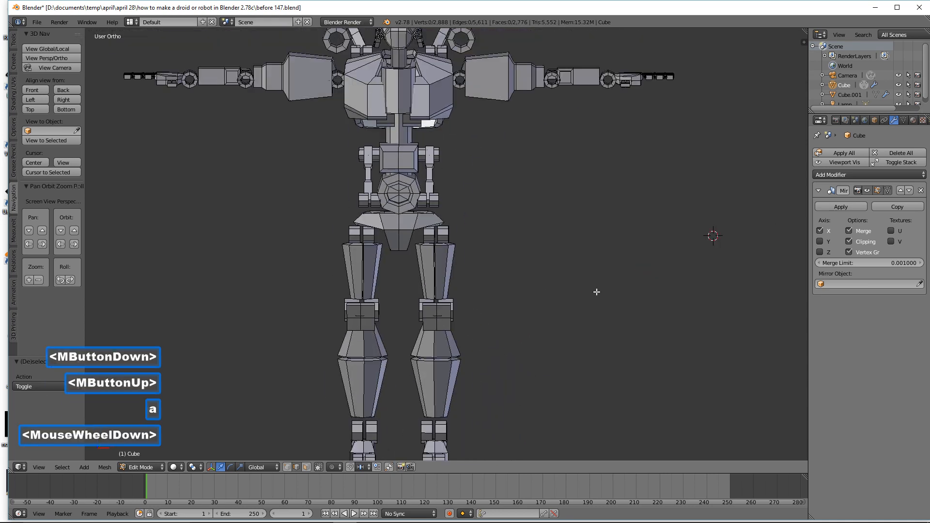
pyautogui.scroll(-1, 597, 291)
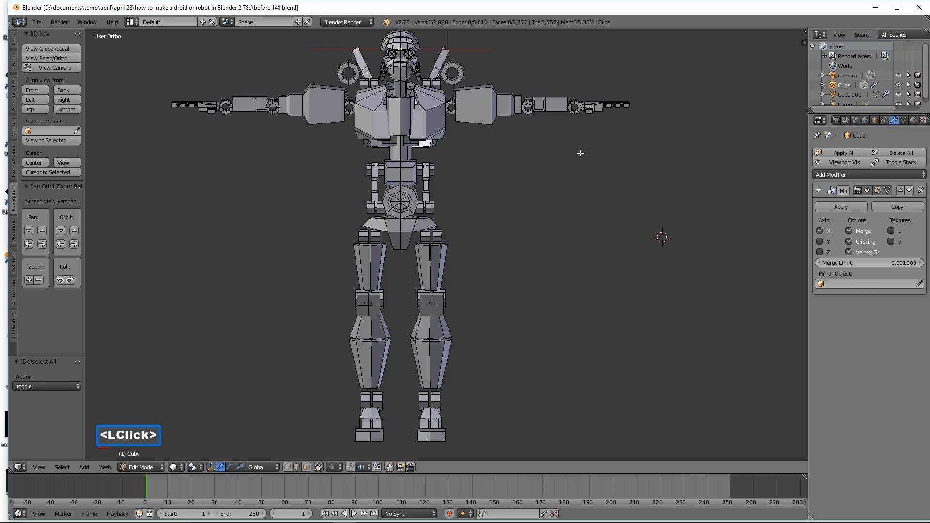
# Step: Duplicate the front face of the upper arm block and move the copy -1.958 along Y, in front of the arm
pyautogui.click(478, 109)
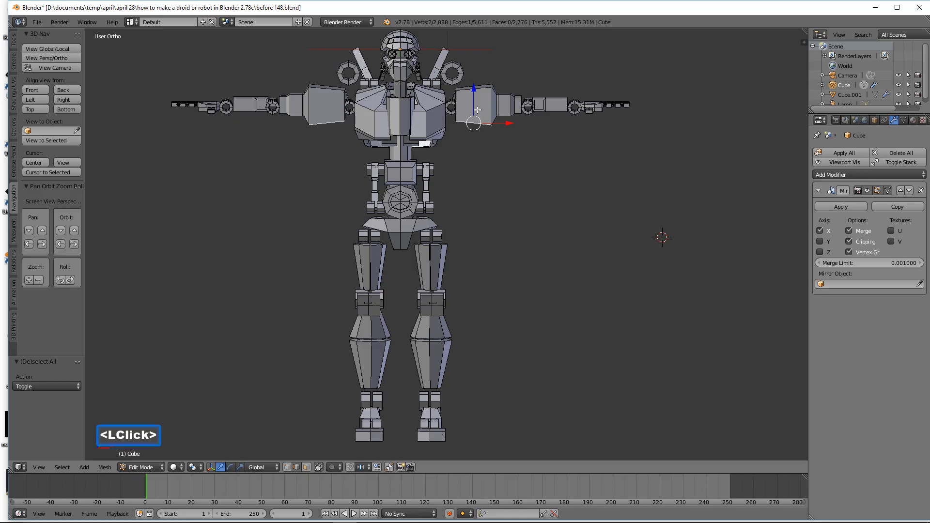
pyautogui.click(306, 467)
pyautogui.click(477, 109)
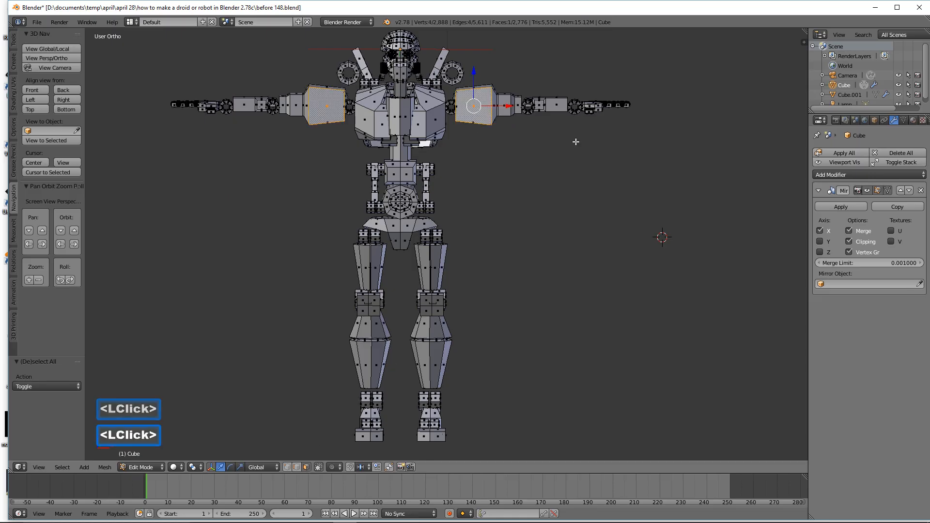
pyautogui.hotkey('shift', 'd')
pyautogui.rightClick(602, 143)
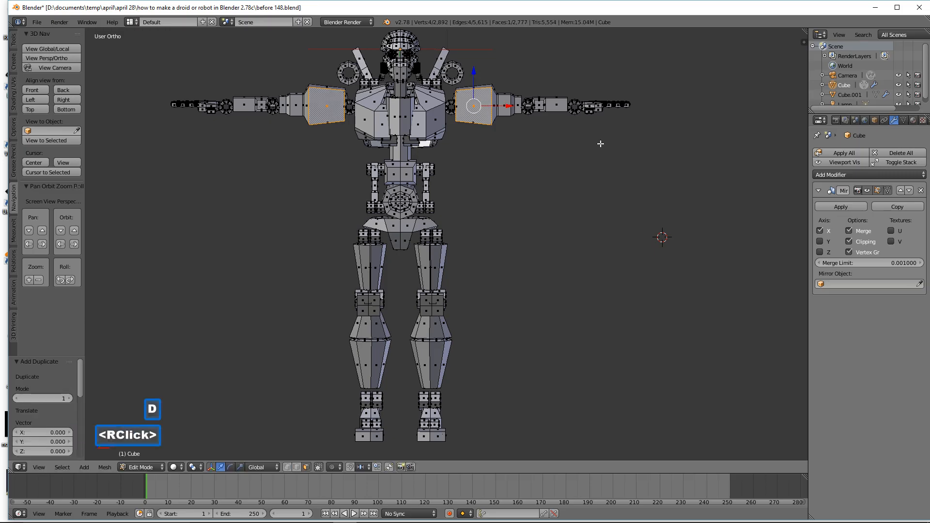
pyautogui.moveTo(602, 143); pyautogui.dragTo(575, 159, button='middle')
pyautogui.moveTo(515, 100); pyautogui.dragTo(506, 113, button='middle')
pyautogui.moveTo(484, 95); pyautogui.dragTo(477, 103)
# Step: Scale the copied face to 0.268 along Z and to 0.730 overall, making a narrow horizontal strip
pyautogui.press('s')
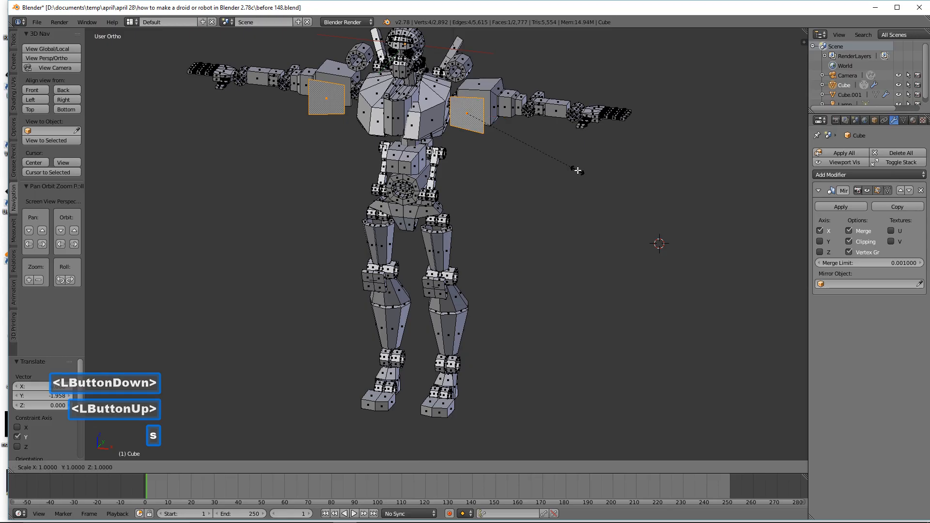
pyautogui.press('z')
pyautogui.click(497, 129)
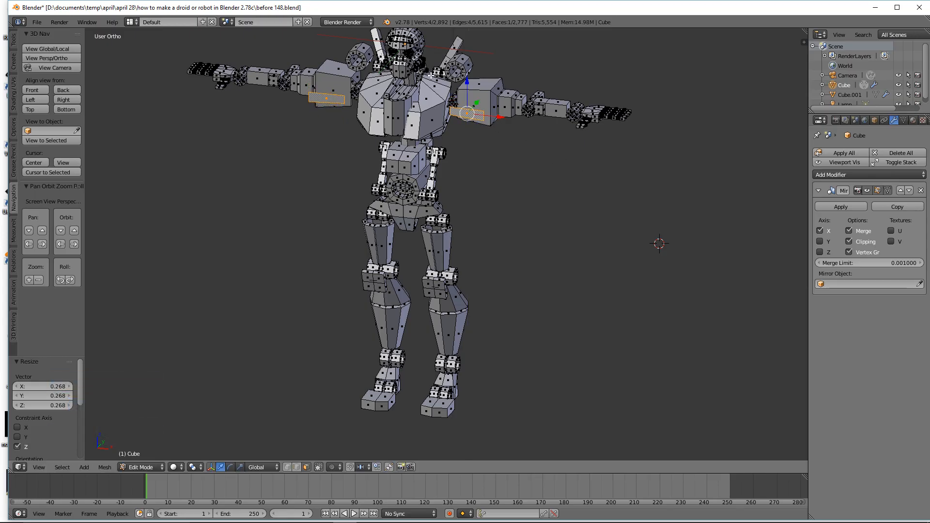
pyautogui.hotkey('shift', 'b')
pyautogui.moveTo(431, 75); pyautogui.dragTo(545, 220)
pyautogui.moveTo(487, 160)
pyautogui.keyDown('shift'); pyautogui.mouseDown(button='middle')
pyautogui.moveTo(587, 260)
pyautogui.moveTo(576, 274)
pyautogui.mouseUp(button='middle'); pyautogui.keyUp('shift')
pyautogui.press('s')
pyautogui.click(562, 265)
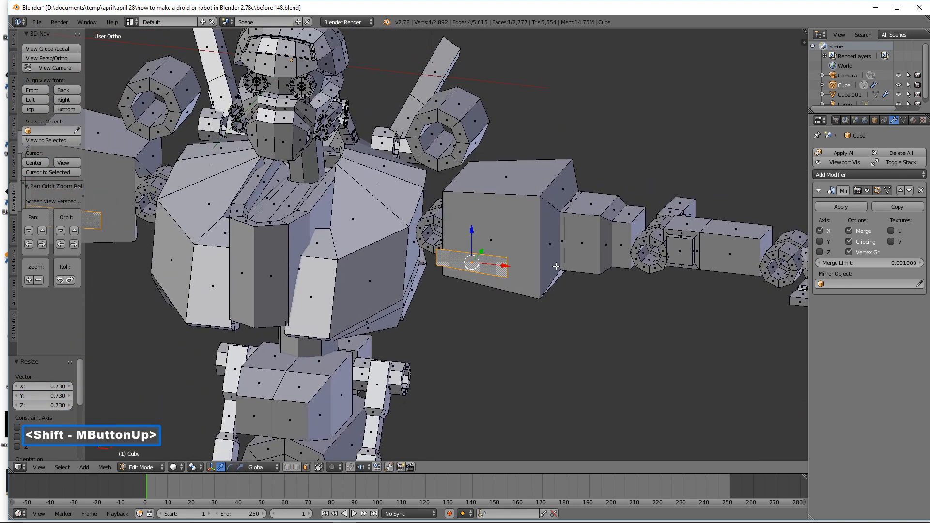
# Step: Select the outline edges of the narrow strip and extrude it 0.639 along Y into a bar
pyautogui.click(296, 467)
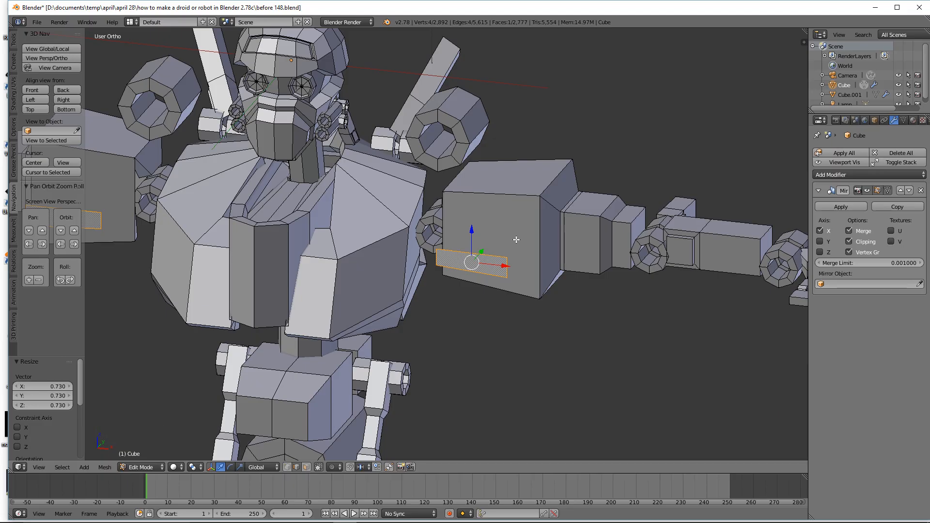
pyautogui.keyDown('alt'); pyautogui.click(506, 275); pyautogui.keyUp('alt')
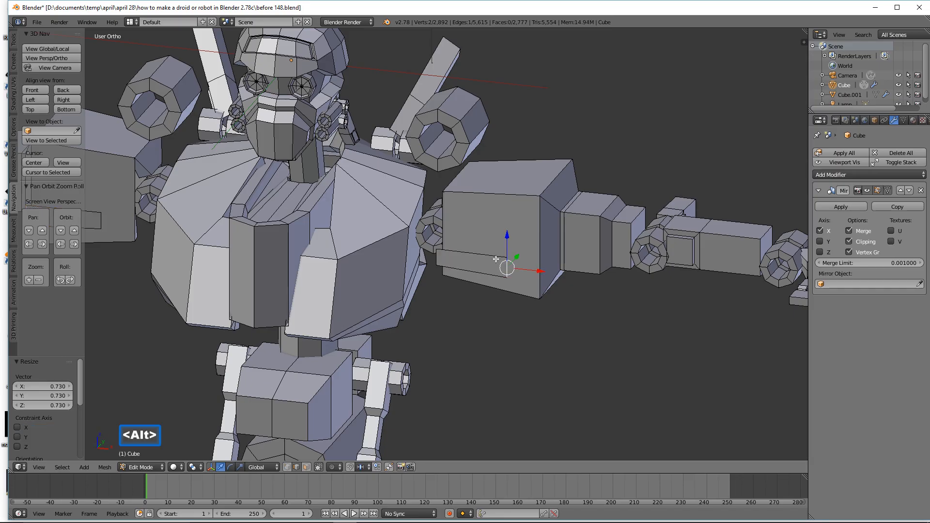
pyautogui.keyDown('alt'); pyautogui.click(462, 254); pyautogui.keyUp('alt')
pyautogui.keyDown('alt'); pyautogui.click(460, 274); pyautogui.keyUp('alt')
pyautogui.keyDown('alt'); pyautogui.click(439, 264); pyautogui.keyUp('alt')
pyautogui.moveTo(446, 266); pyautogui.dragTo(509, 279, button='middle')
pyautogui.press('e')
pyautogui.press('y')
pyautogui.click(531, 270)
pyautogui.moveTo(532, 270); pyautogui.dragTo(473, 277, button='middle')
pyautogui.scroll(2, 473, 276)
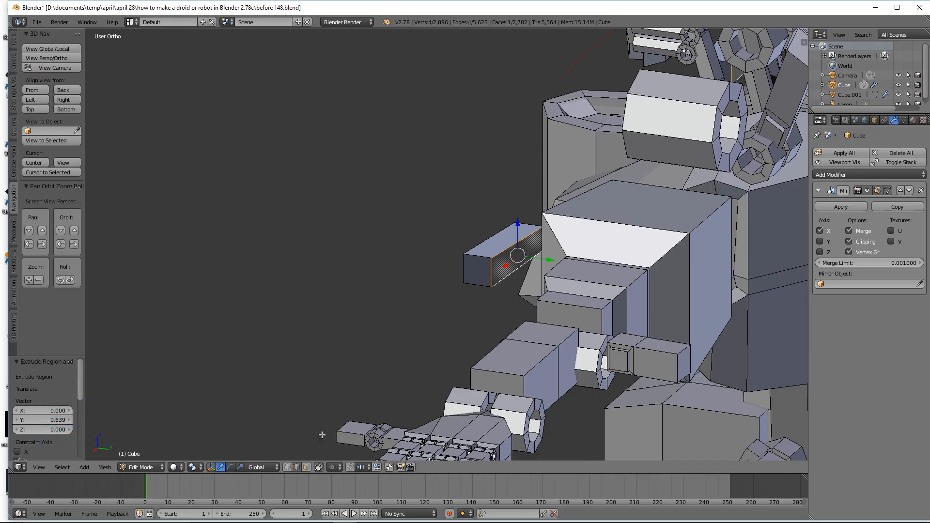
# Step: Delete the bar's back face, on the side towards the upper arm block
pyautogui.click(318, 467)
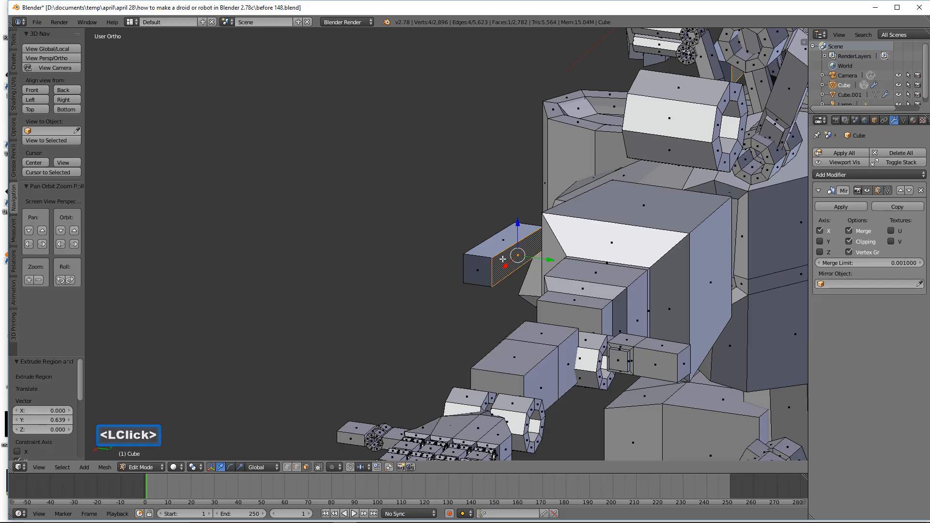
pyautogui.press('alt')
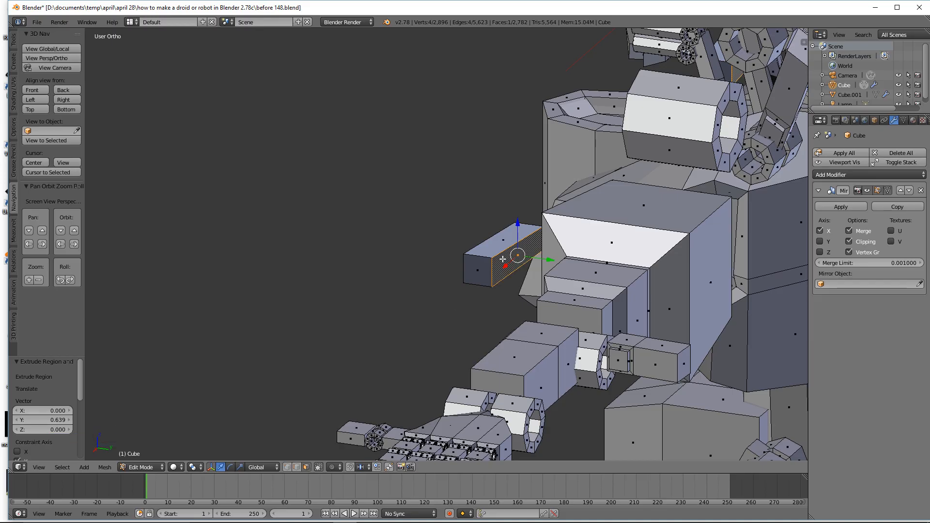
pyautogui.press('x')
pyautogui.click(499, 257)
pyautogui.moveTo(501, 258); pyautogui.dragTo(535, 270, button='middle')
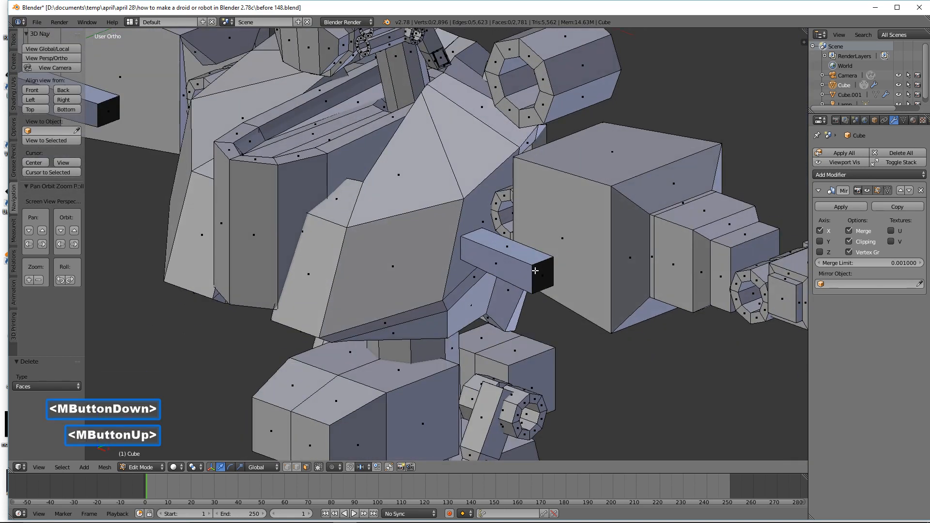
# Step: Recalculate the bar's normals and move it 1.631 along Y into the front of the upper arm block
pyautogui.press('l')
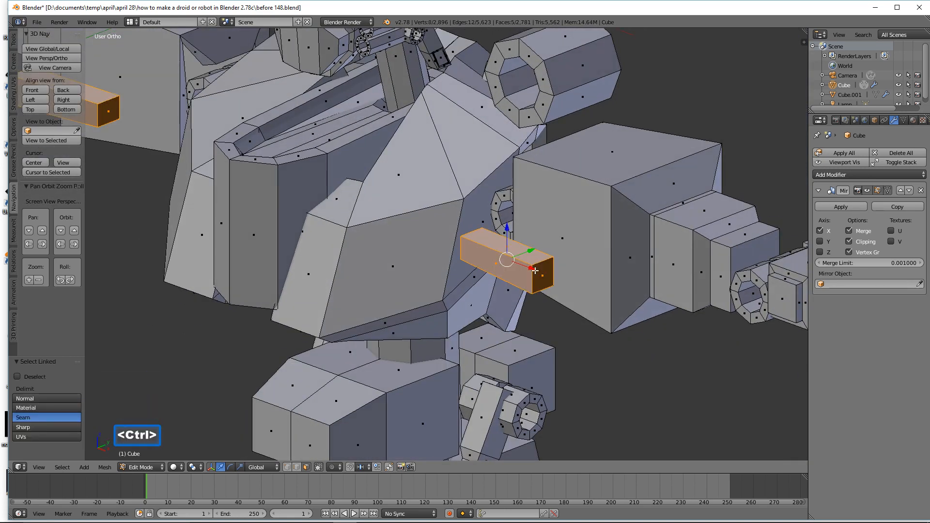
pyautogui.hotkey('ctrl', 'n')
pyautogui.moveTo(529, 254); pyautogui.dragTo(583, 239)
pyautogui.moveTo(583, 239); pyautogui.dragTo(603, 214, button='middle')
# Step: Select the upper arm block's top face and inset it by extruding in place and scaling to 0.700
pyautogui.click(601, 120)
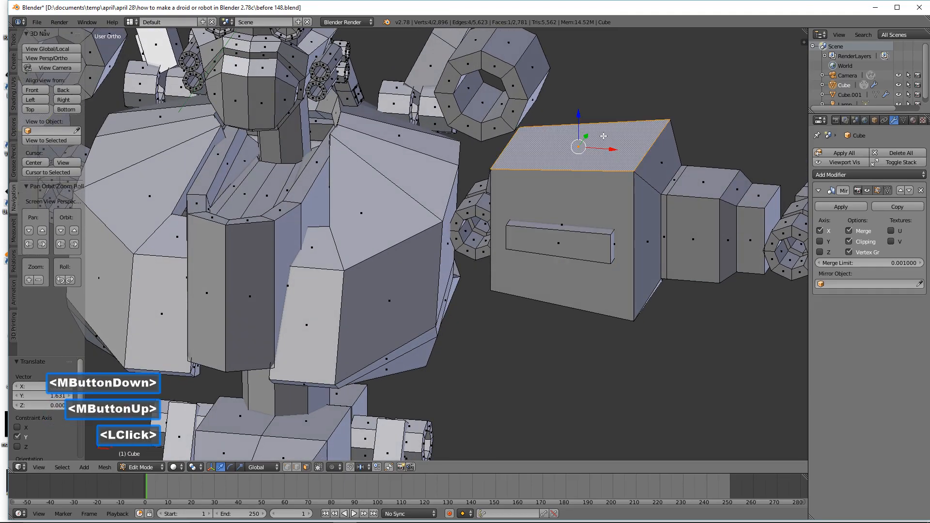
pyautogui.press('e')
pyautogui.rightClick(655, 186)
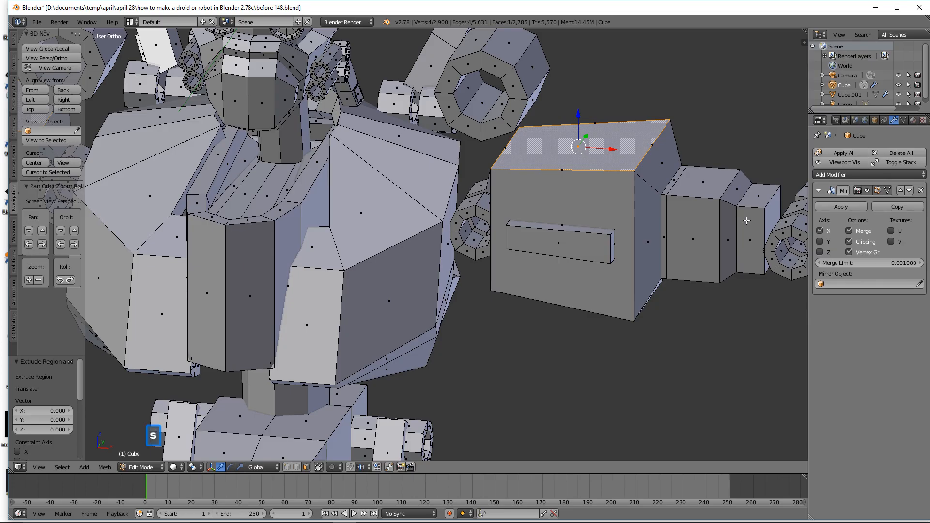
pyautogui.press('s')
pyautogui.click(696, 197)
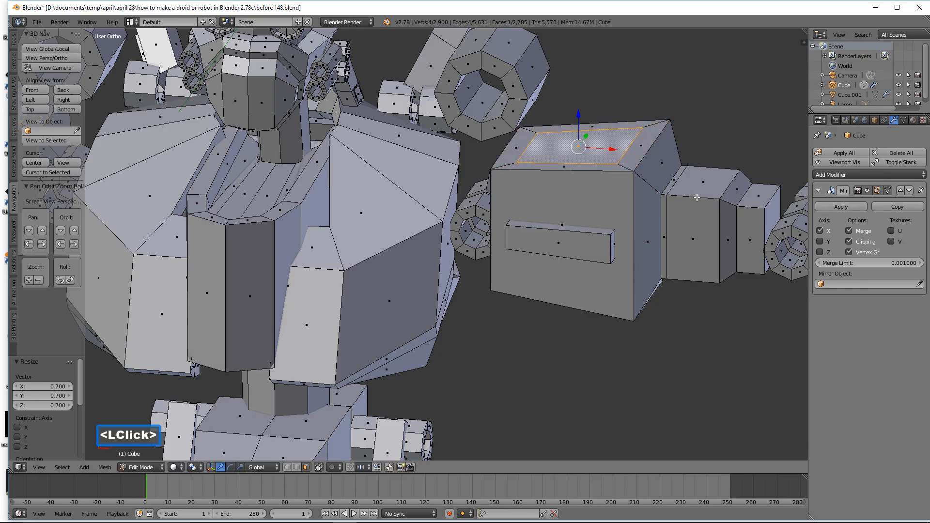
# Step: Extrude the inset face on top of the upper arm block and lower it along Z to form a shallow recess
pyautogui.press('e')
pyautogui.rightClick(571, 110)
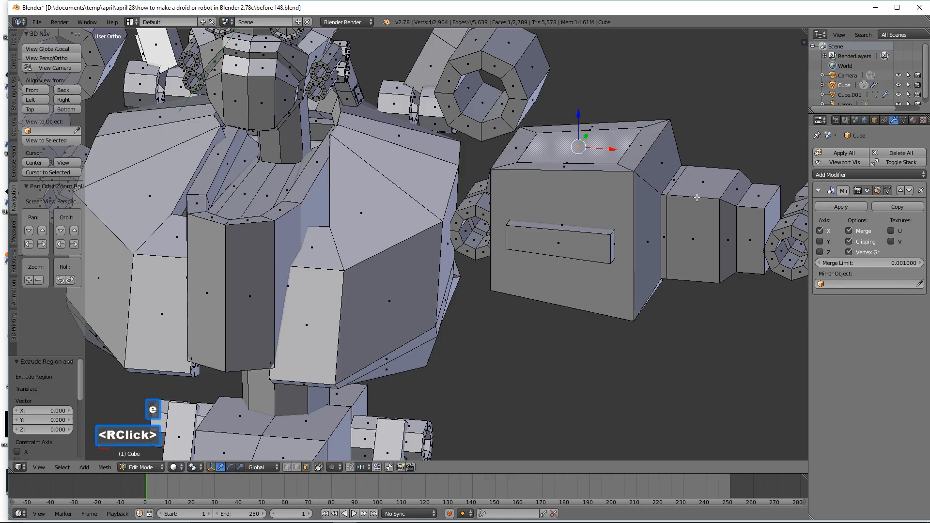
pyautogui.moveTo(578, 114); pyautogui.dragTo(613, 148)
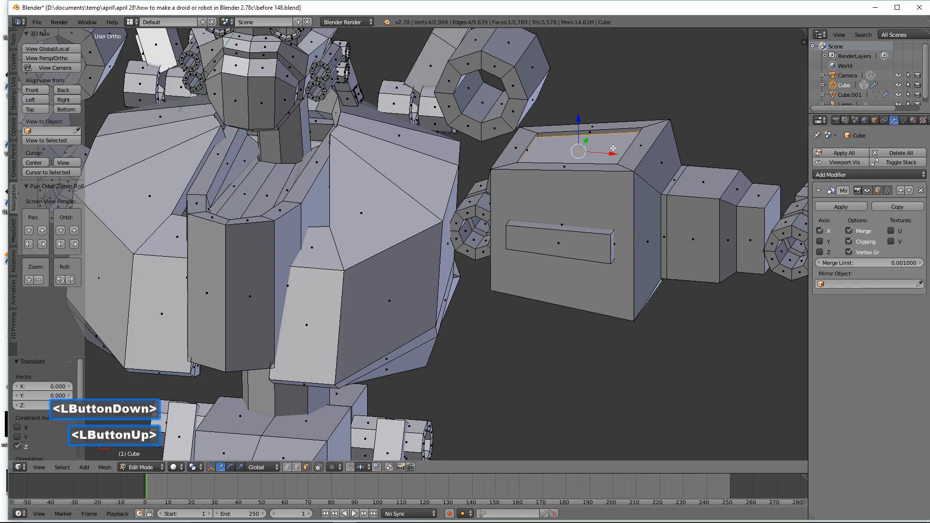
# Step: Extrude the recess floor in place and scale the new face to 0.816 to leave a narrow border
pyautogui.press('e')
pyautogui.rightClick(698, 184)
pyautogui.press('s')
pyautogui.click(677, 178)
pyautogui.moveTo(674, 179); pyautogui.dragTo(655, 183, button='middle')
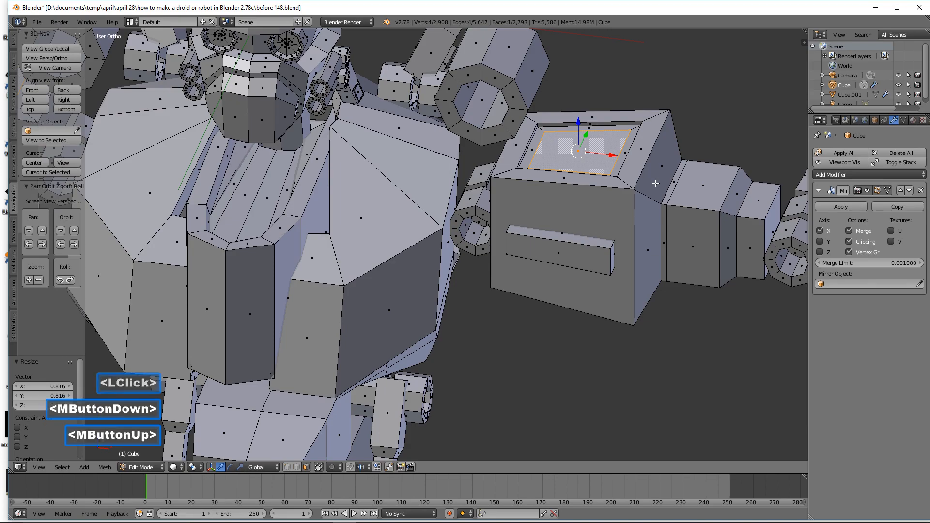
# Step: Extrude the inner recess face 0.190 upward into a raised panel and deselect everything
pyautogui.press('e')
pyautogui.click(652, 178)
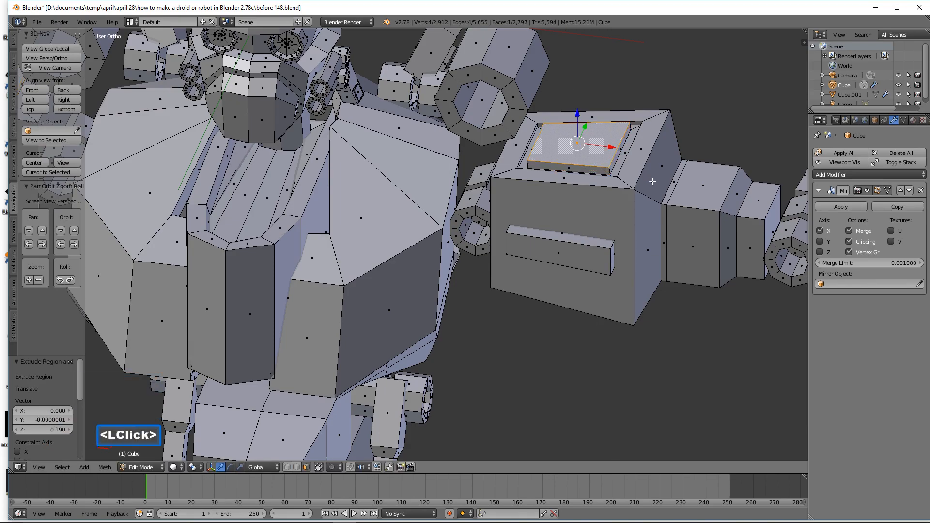
pyautogui.press('a')
pyautogui.scroll(-3, 573, 201)
pyautogui.moveTo(567, 224); pyautogui.dragTo(570, 245, button='middle')
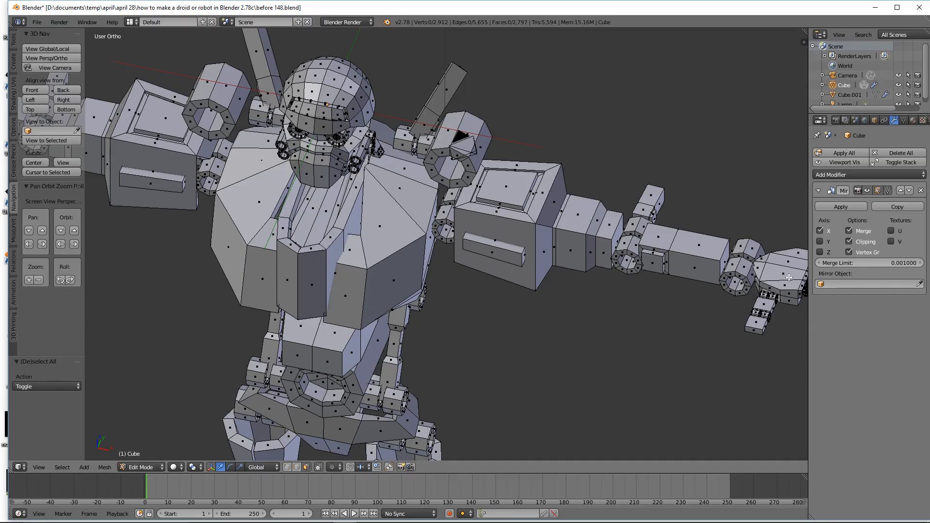
# Step: Select the whole droid mesh, add a level 2 Catmull-Clark Subdivision Surface modifier and apply its smoothing to the editing cage
pyautogui.click(497, 298)
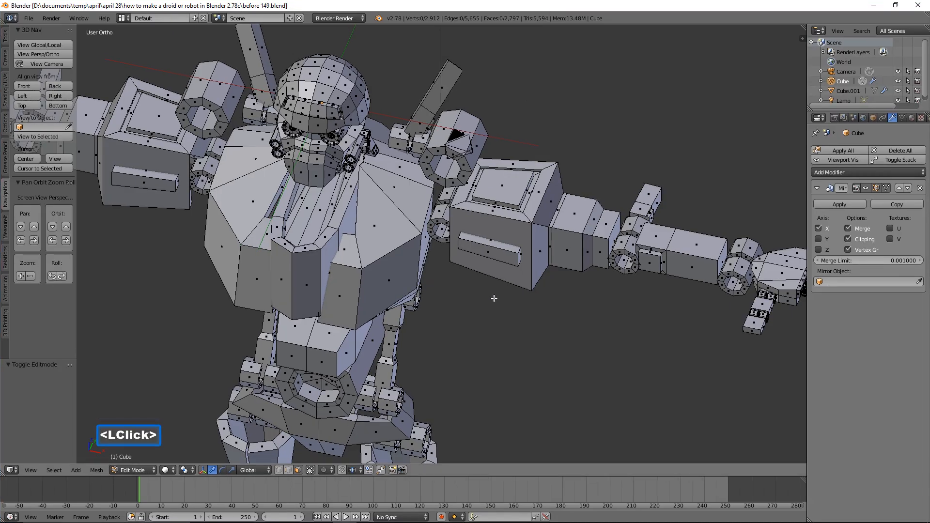
pyautogui.keyDown('ctrl'); pyautogui.moveTo(480, 288); pyautogui.dragTo(539, 278, button='middle'); pyautogui.keyUp('ctrl')
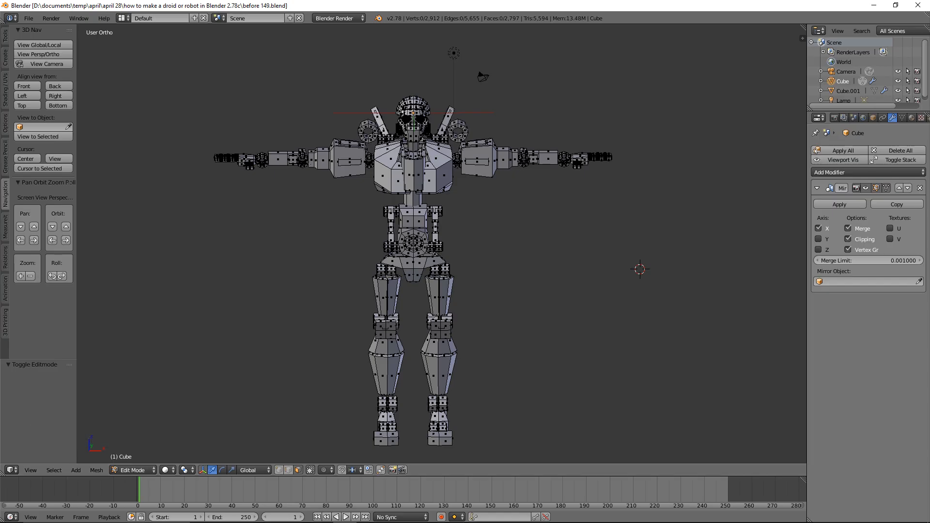
pyautogui.click(622, 12)
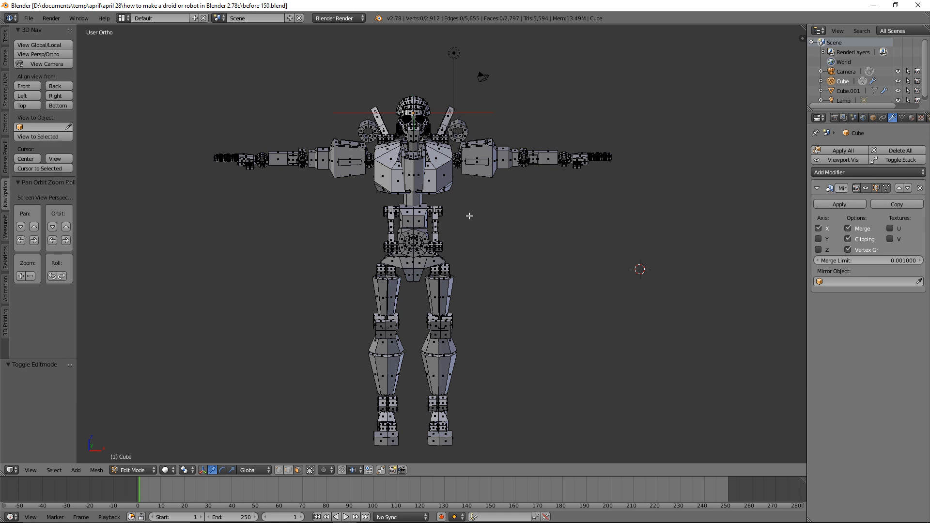
pyautogui.press('a')
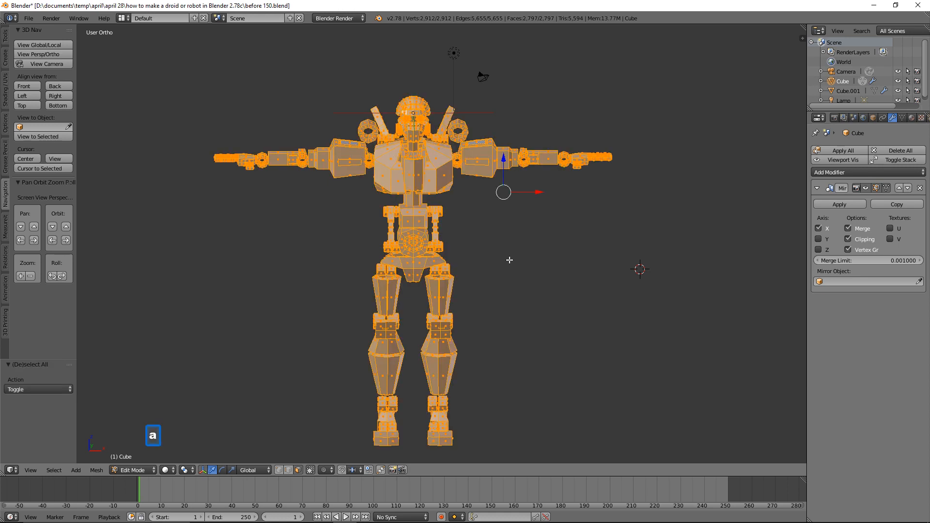
pyautogui.press('ctrl')
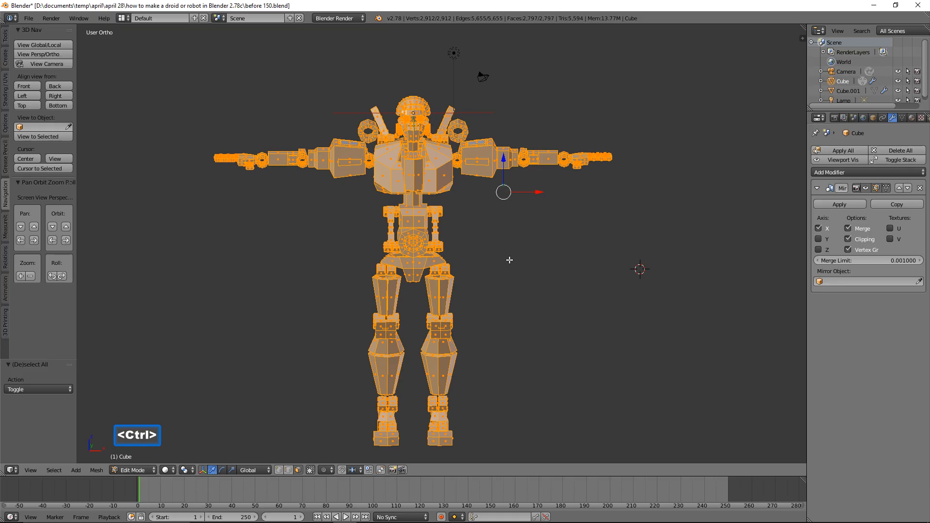
pyautogui.hotkey('ctrl', '2')
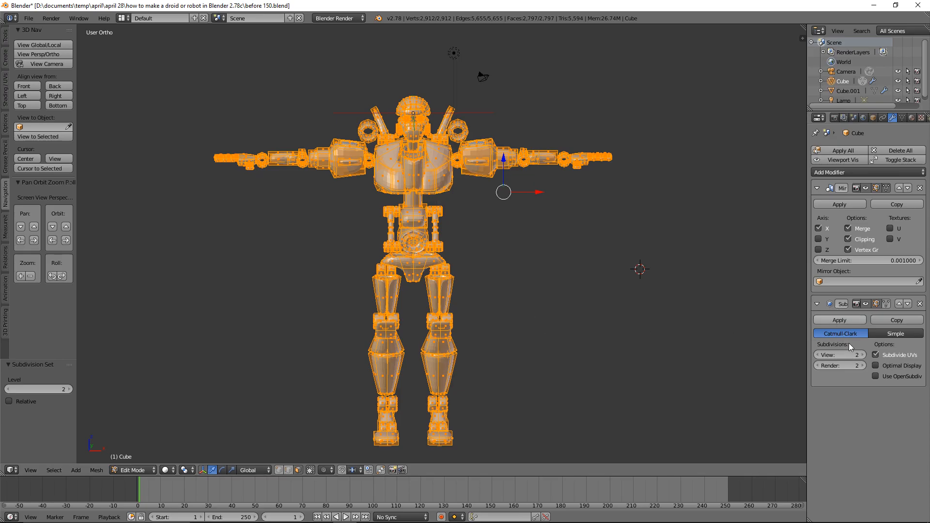
pyautogui.click(911, 173)
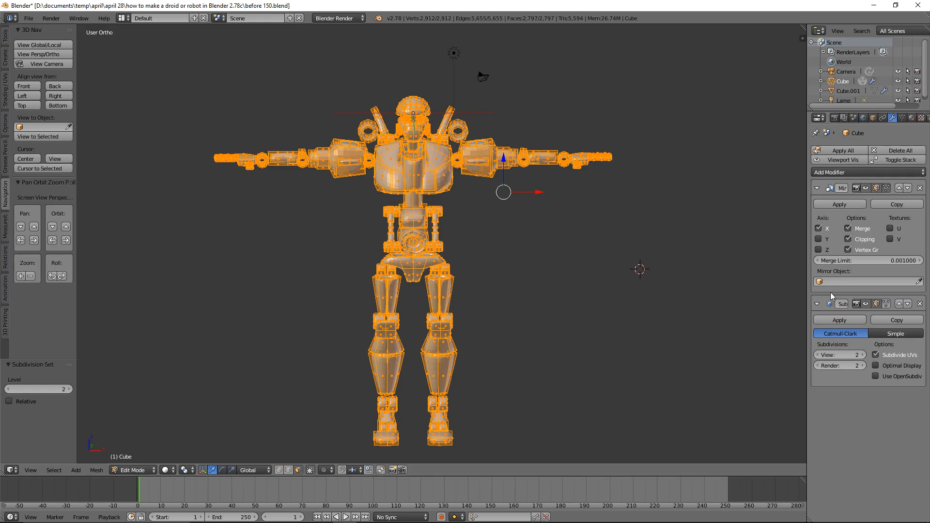
pyautogui.click(886, 305)
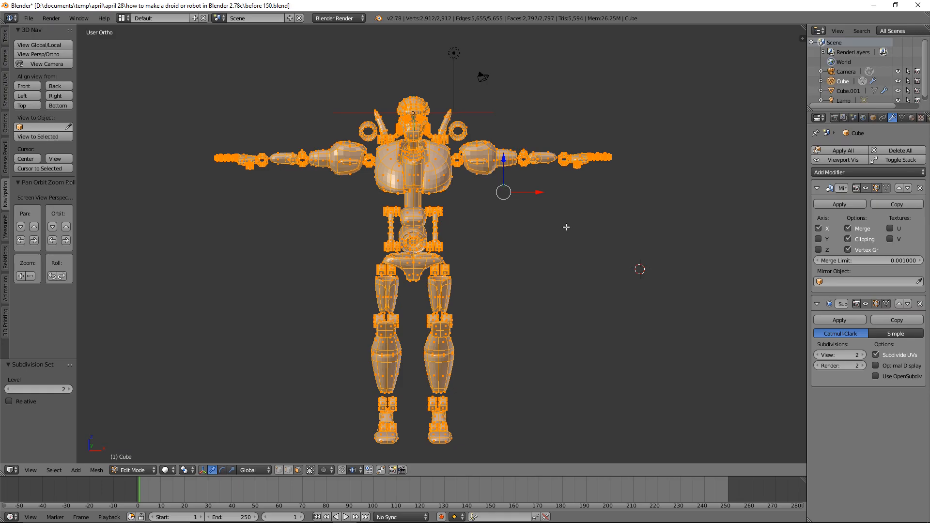
# Step: Apply smooth shading to the whole droid mesh and clear the selection
pyautogui.press('z')
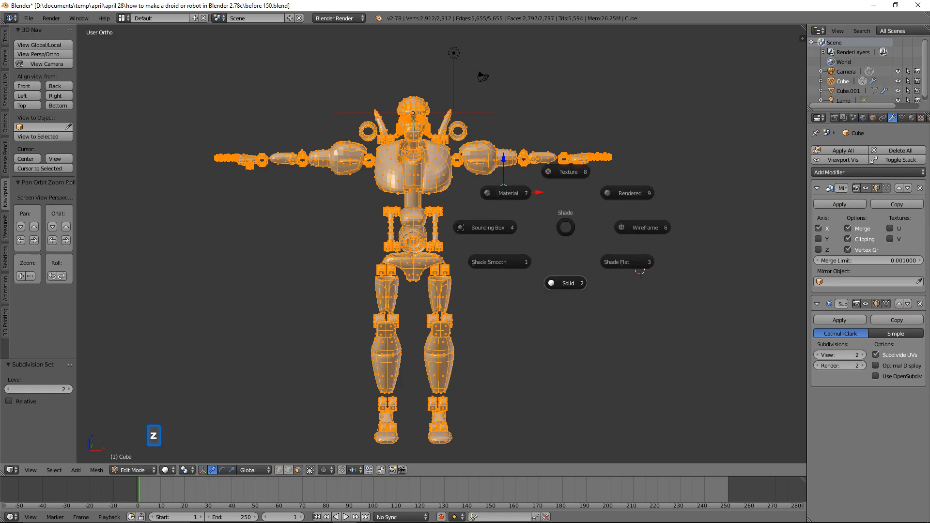
pyautogui.click(510, 260)
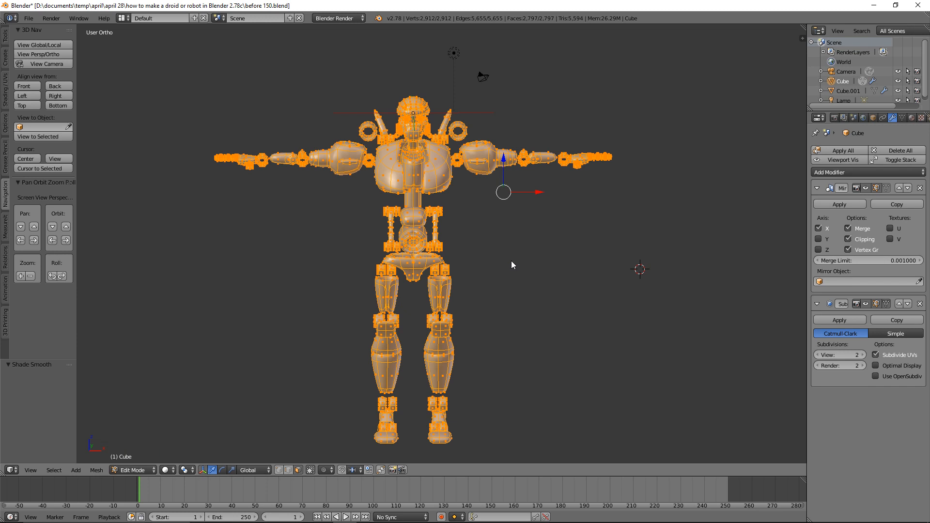
pyautogui.press('a')
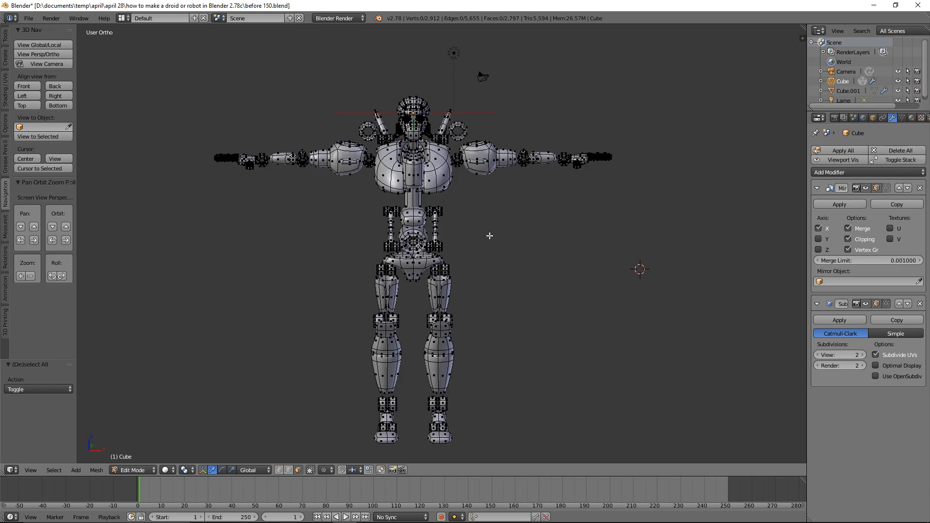
# Step: Switch to Object Mode and inspect the smoothed droid from the front and from above at an angle
pyautogui.scroll(2, 505, 278)
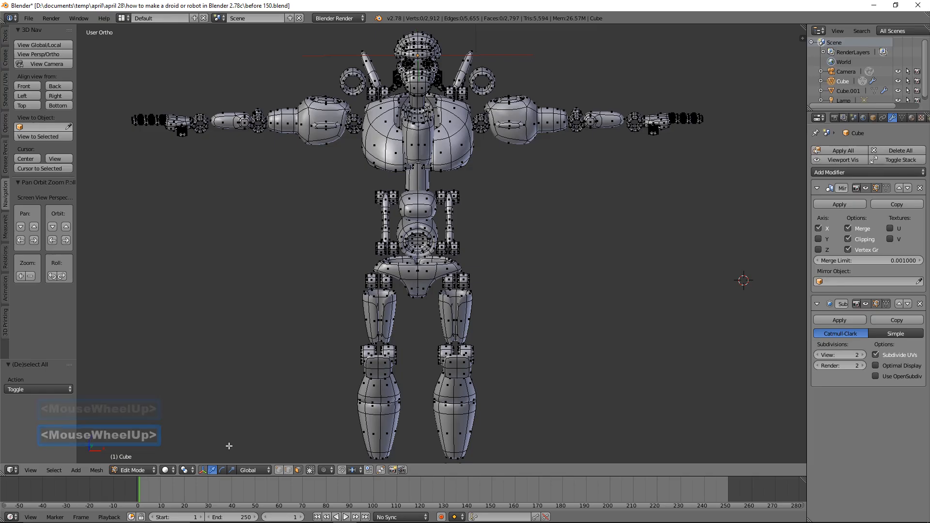
pyautogui.click(143, 469)
pyautogui.click(147, 460)
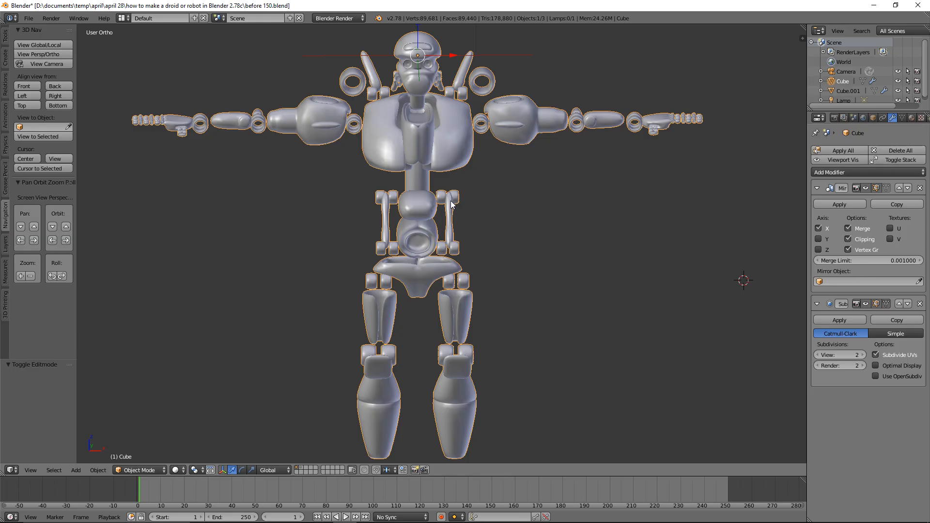
pyautogui.moveTo(494, 127)
pyautogui.mouseDown(button='middle')
pyautogui.moveTo(530, 159)
pyautogui.moveTo(507, 126)
pyautogui.mouseUp(button='middle')
pyautogui.moveTo(513, 173); pyautogui.dragTo(518, 142, button='middle')
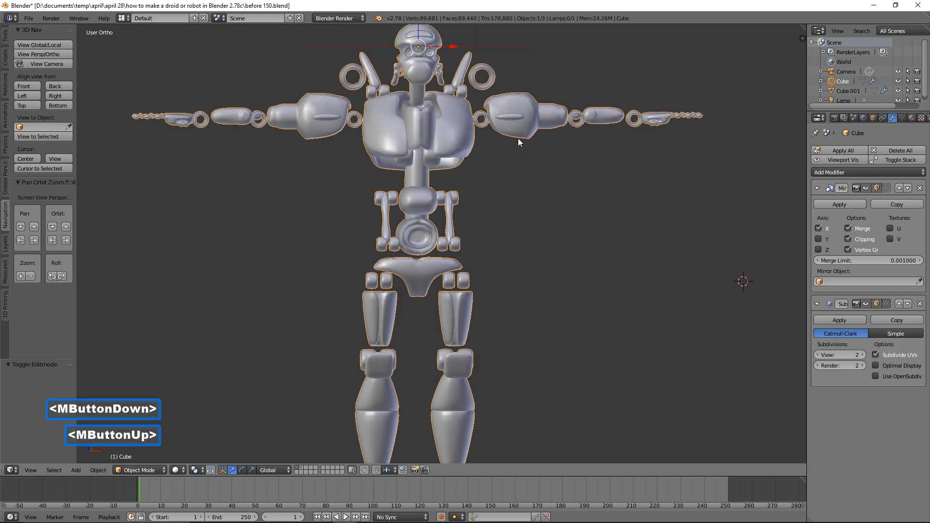
pyautogui.moveTo(539, 203); pyautogui.dragTo(613, 223, button='middle')
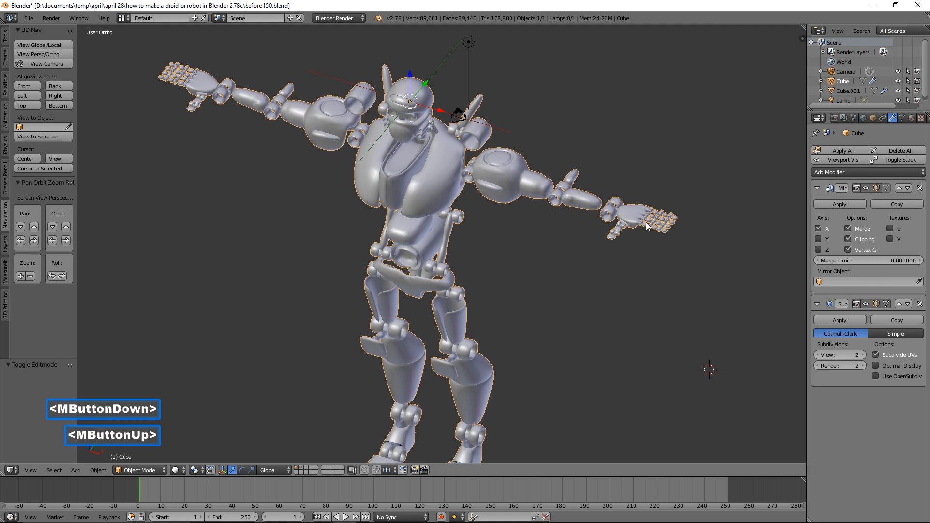
pyautogui.moveTo(620, 304); pyautogui.dragTo(607, 274, button='middle')
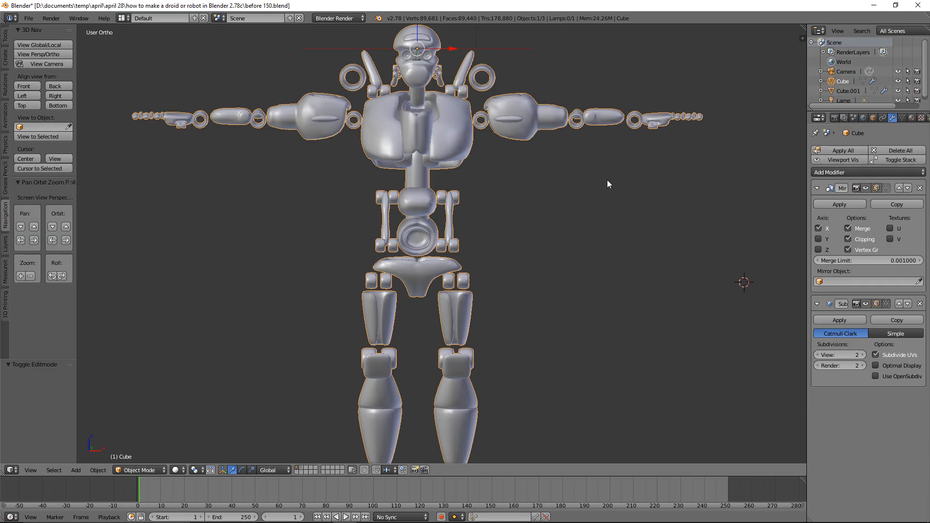
# Step: Return to Edit Mode and examine the rounded joint rings at the lower ends of the waist struts
pyautogui.click(160, 470)
pyautogui.click(165, 448)
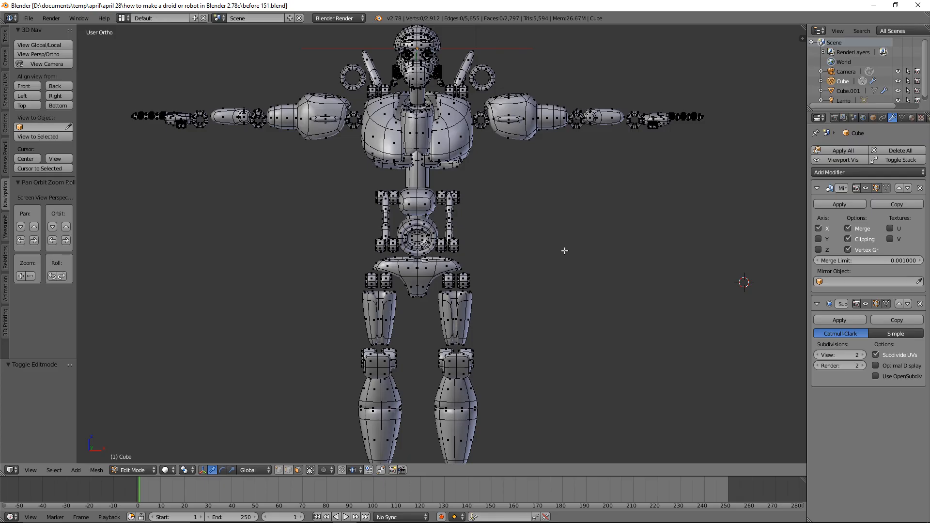
pyautogui.scroll(6, 552, 272)
pyautogui.moveTo(581, 245); pyautogui.dragTo(535, 255, button='middle')
pyautogui.scroll(3, 538, 255)
pyautogui.scroll(2, 600, 264)
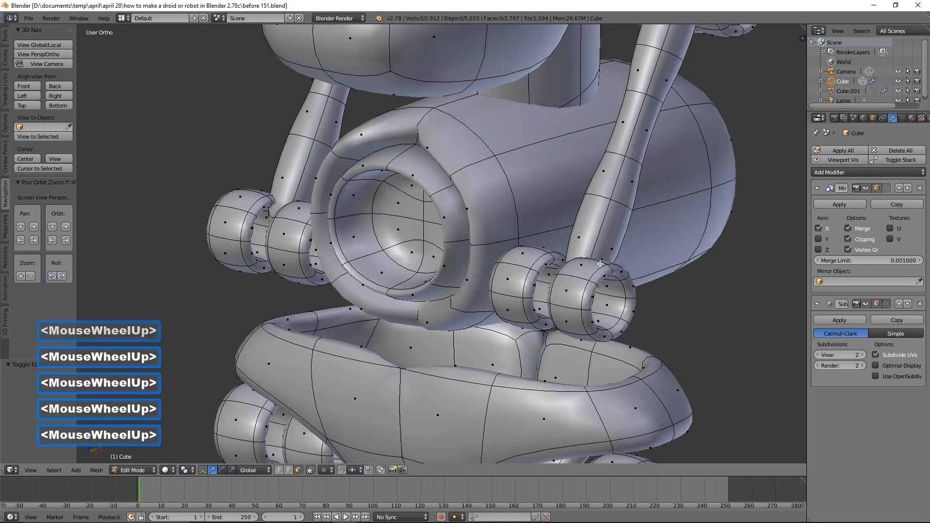
pyautogui.moveTo(659, 297); pyautogui.dragTo(636, 301, button='middle')
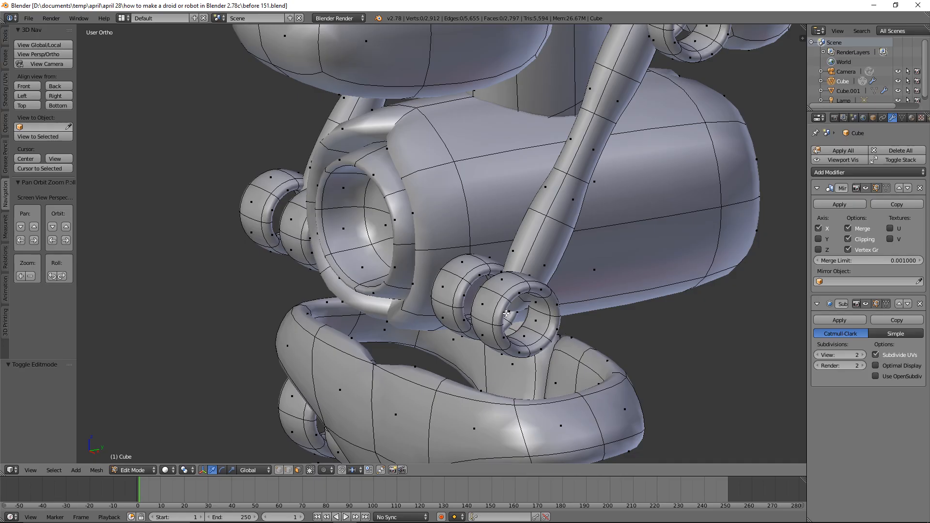
# Step: Turn off the Subdivision Surface viewport display, switch to edge selection and select an outer rim edge of the lower strut joint
pyautogui.click(866, 304)
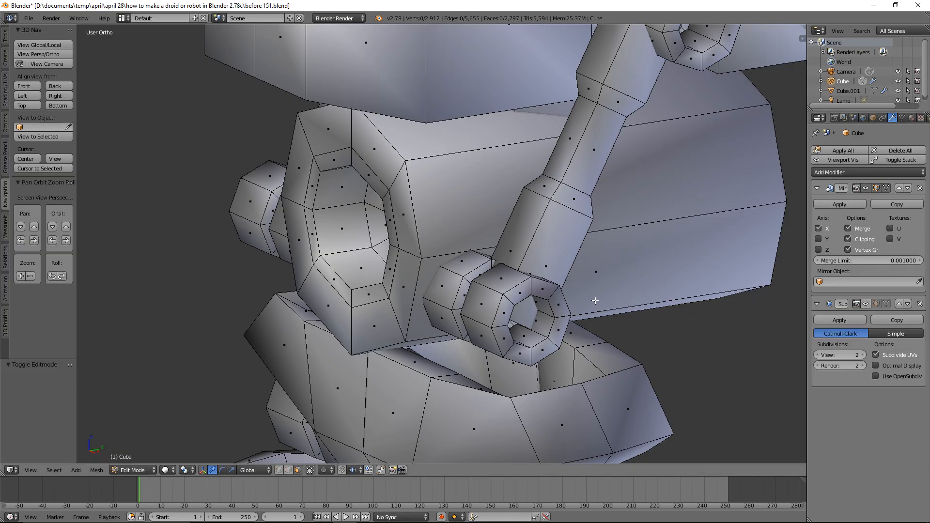
pyautogui.click(498, 312)
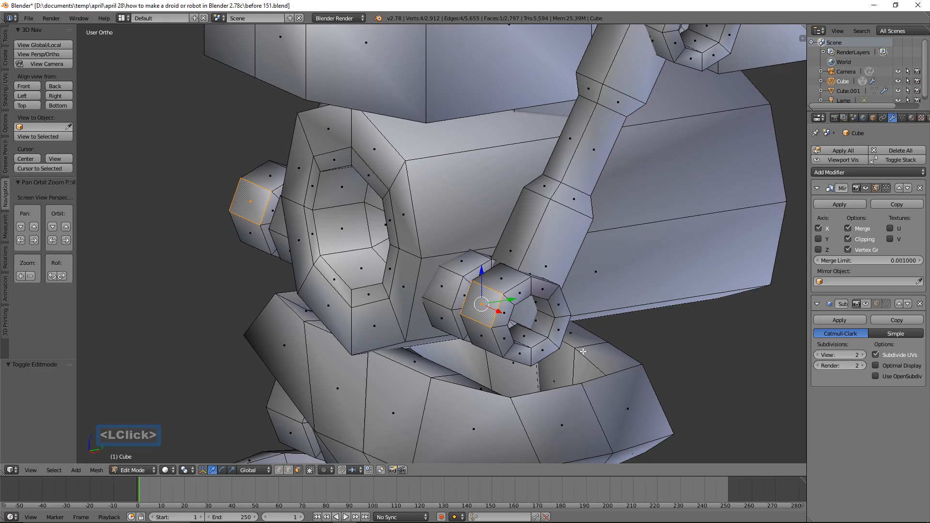
pyautogui.press('a')
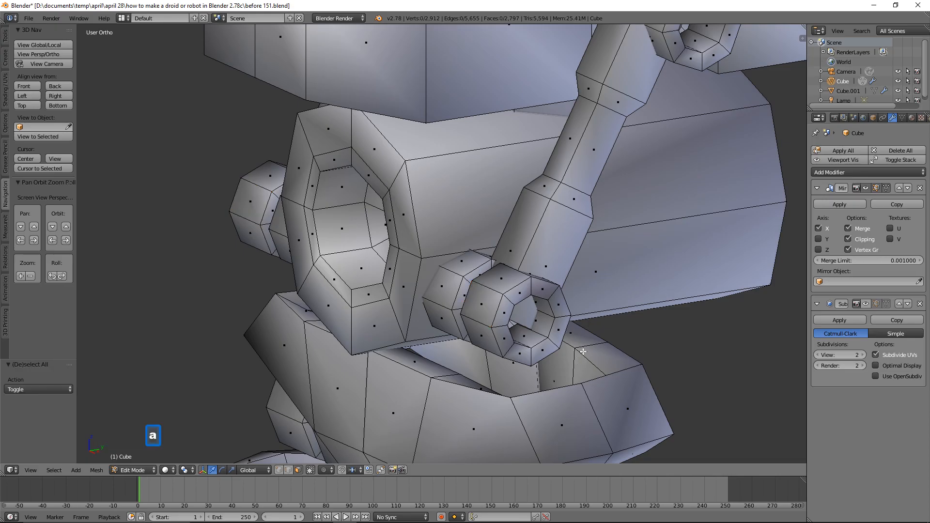
pyautogui.click(288, 471)
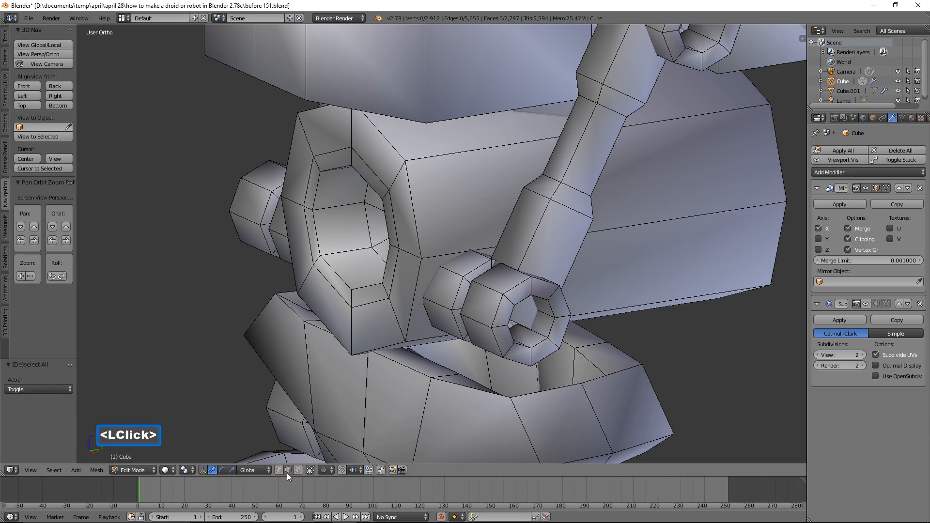
pyautogui.click(495, 313)
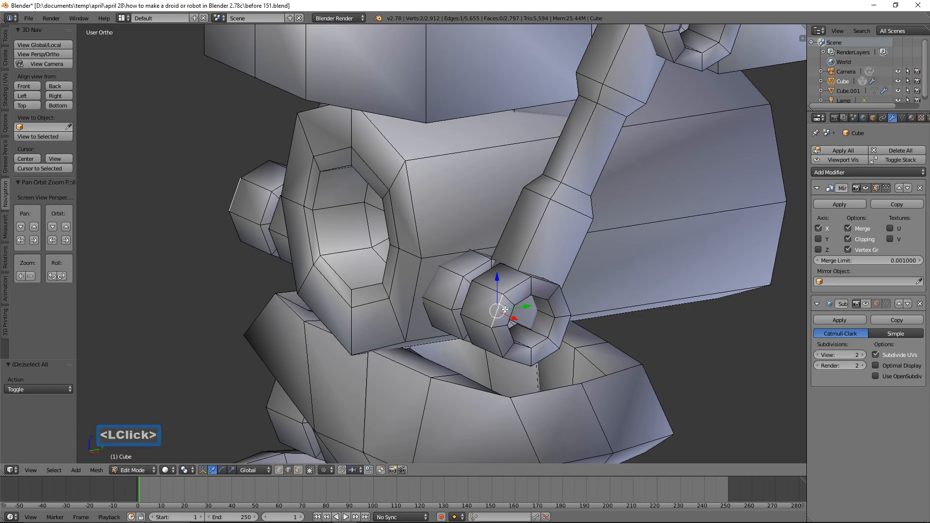
# Step: Turn the Subdivision Surface viewport display back on and check the smoothed strut joint around the selected edge
pyautogui.click(866, 304)
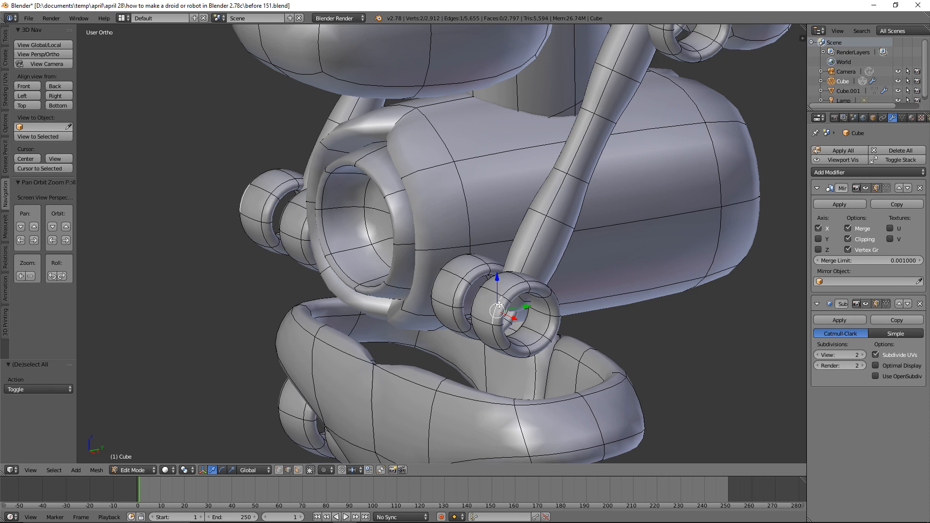
pyautogui.moveTo(495, 307); pyautogui.dragTo(534, 313, button='middle')
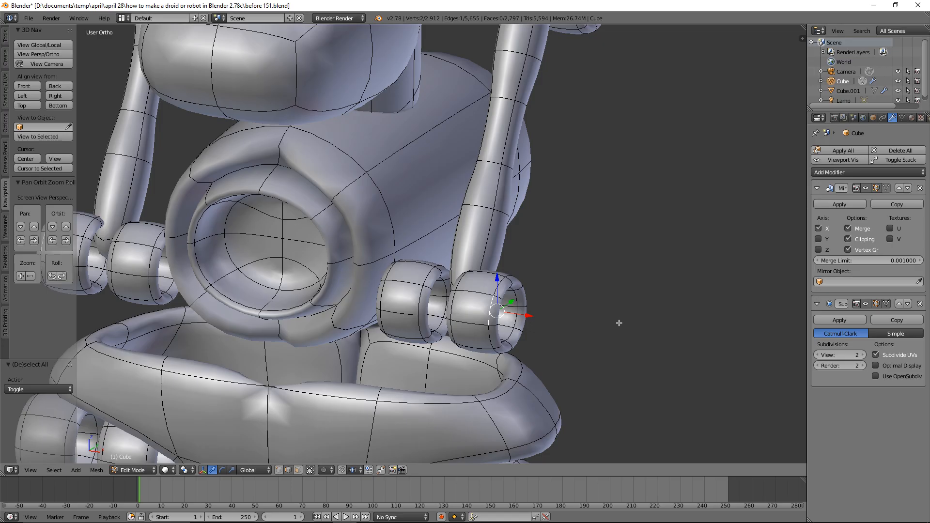
pyautogui.click(615, 9)
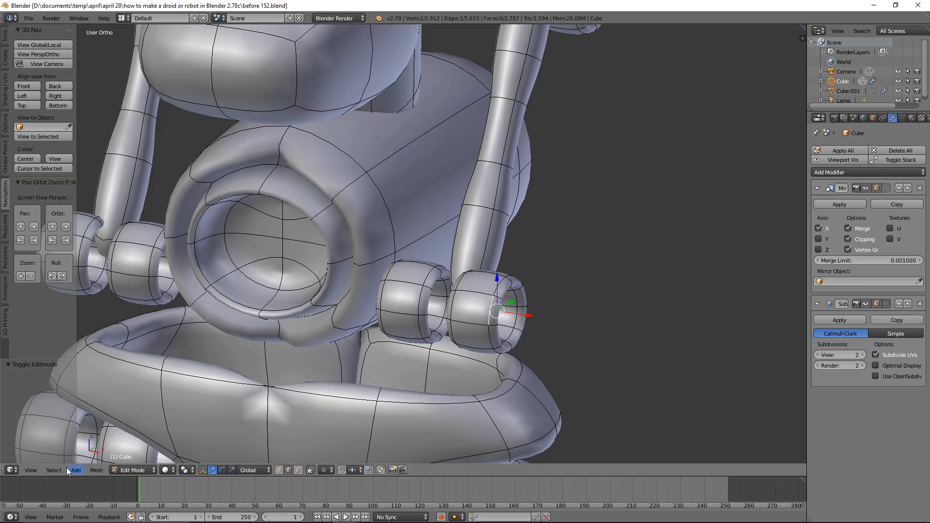
# Step: Select all edges whose face angles are similar to the selected joint rim edge
pyautogui.click(54, 470)
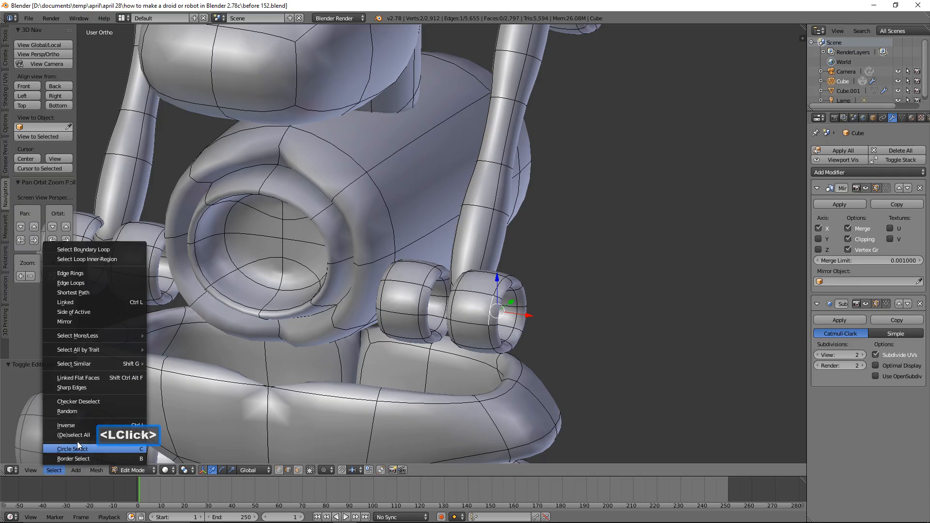
pyautogui.moveTo(91, 366)
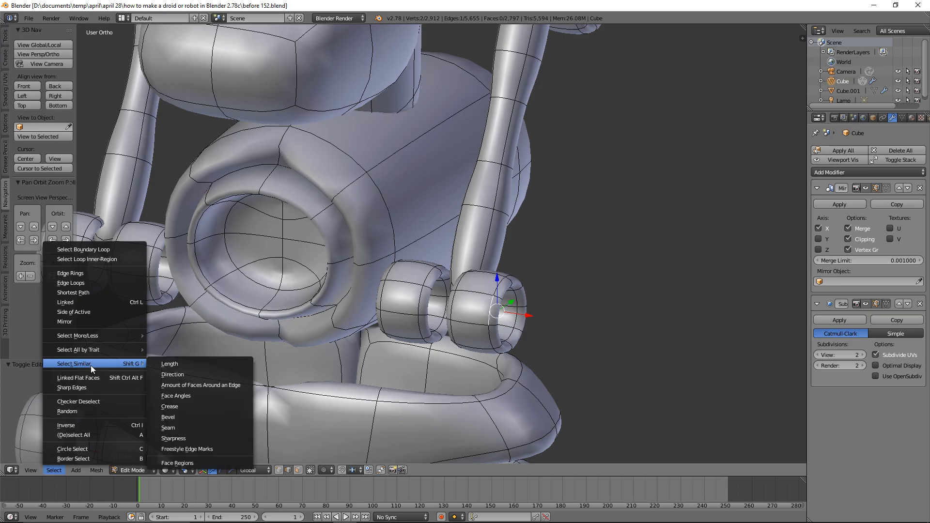
pyautogui.click(205, 396)
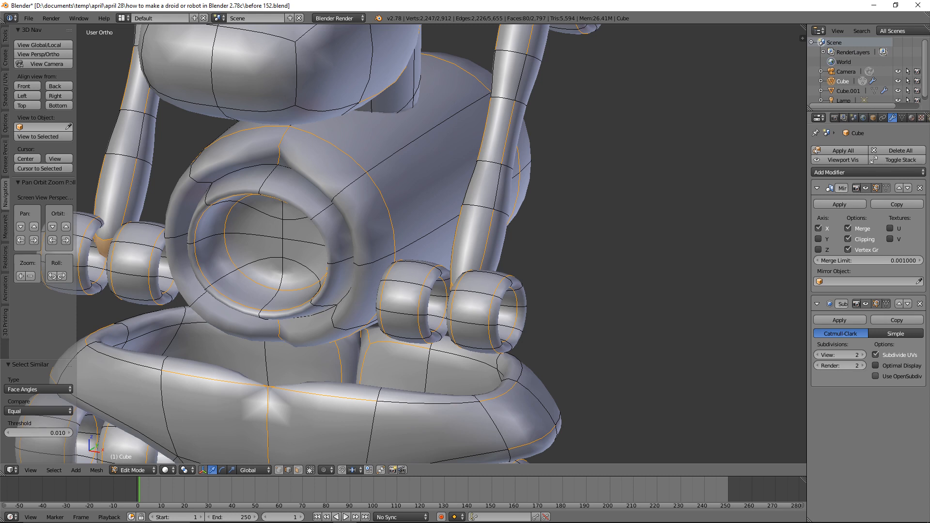
pyautogui.click(633, 10)
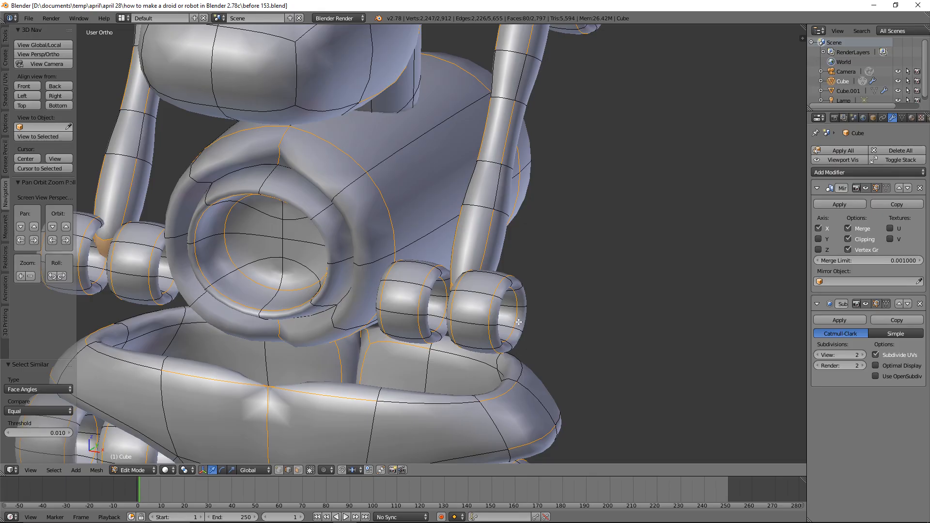
# Step: Bevel all the selected edges across the droid with an offset of about 0.014
pyautogui.scroll(-3, 546, 314)
pyautogui.scroll(-4, 547, 315)
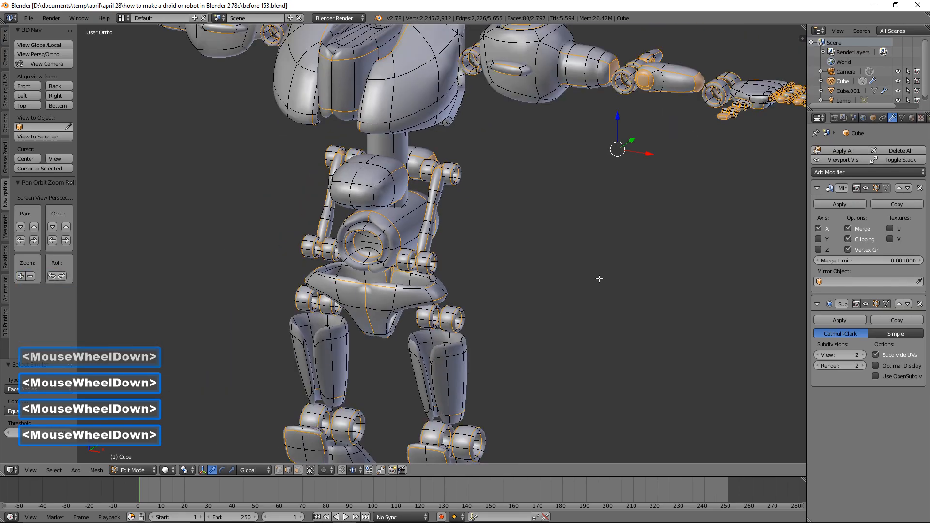
pyautogui.keyDown('shift'); pyautogui.moveTo(656, 210); pyautogui.dragTo(566, 272, button='middle'); pyautogui.keyUp('shift')
pyautogui.moveTo(616, 230); pyautogui.dragTo(640, 232, button='middle')
pyautogui.keyDown('shift'); pyautogui.moveTo(456, 291); pyautogui.dragTo(454, 249, button='middle'); pyautogui.keyUp('shift')
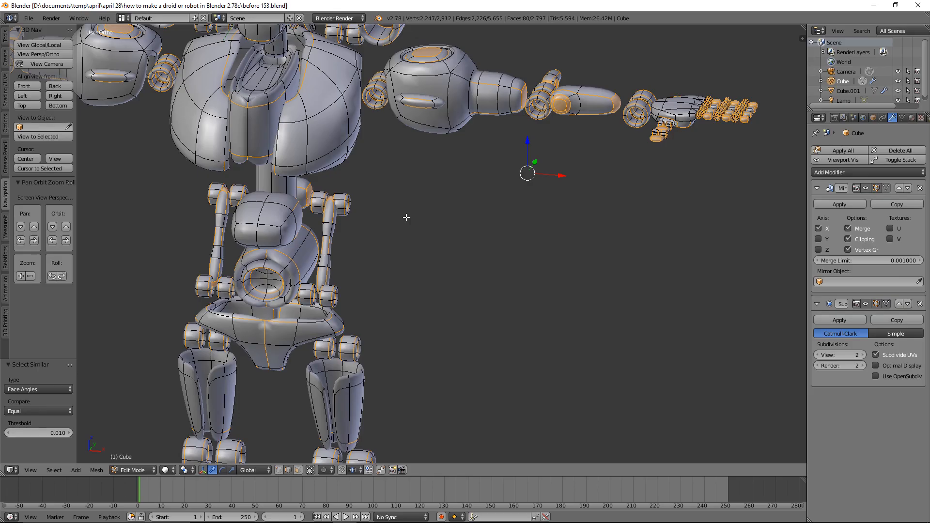
pyautogui.press('ctrl')
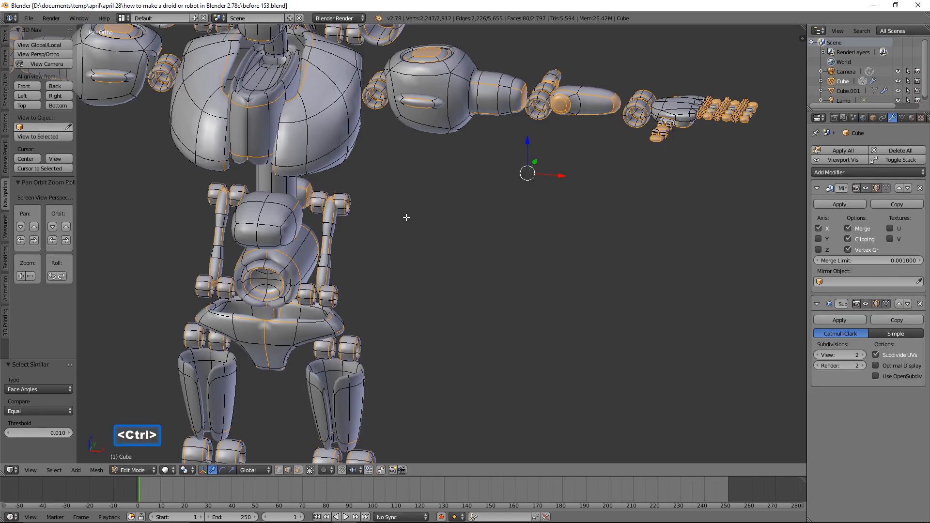
pyautogui.hotkey('ctrl', 'b')
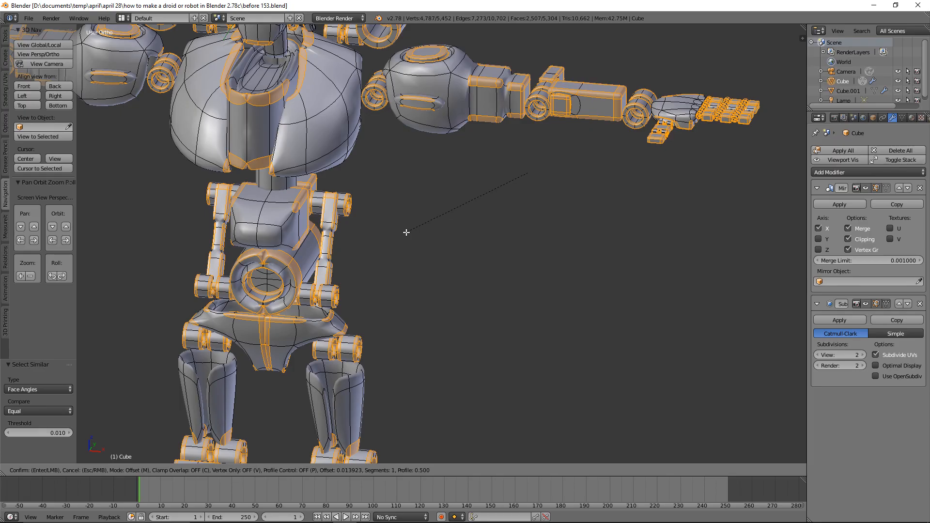
pyautogui.keyDown('shift'); pyautogui.click(406, 233); pyautogui.keyUp('shift')
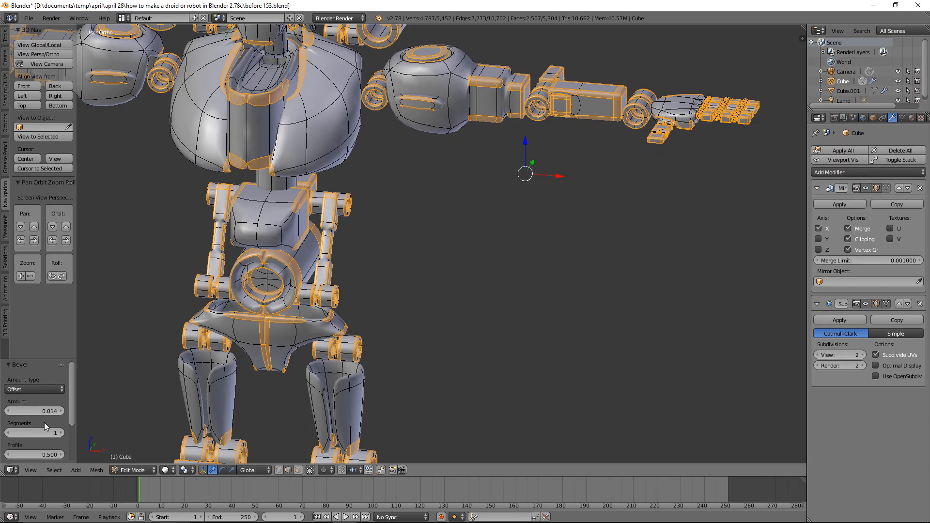
# Step: Set the bevel to 2 segments with a profile of 1
pyautogui.click(61, 433)
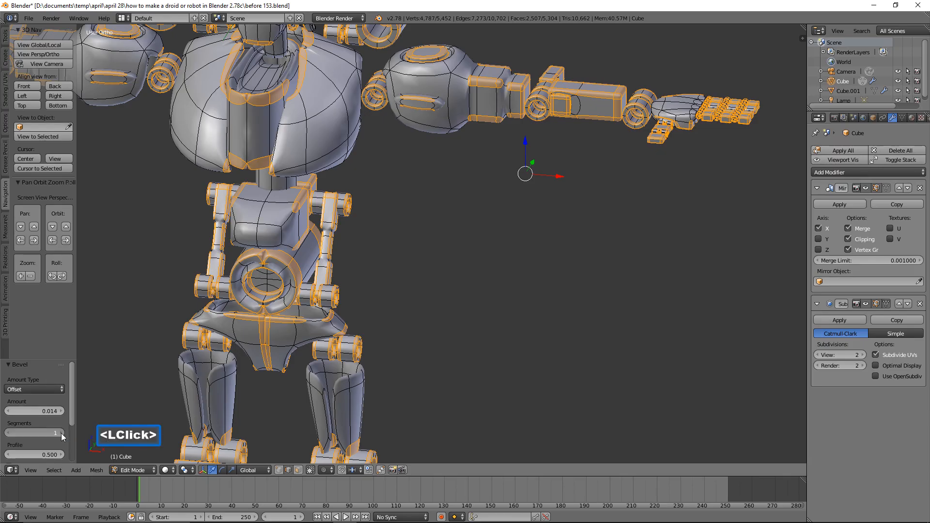
pyautogui.click(42, 456)
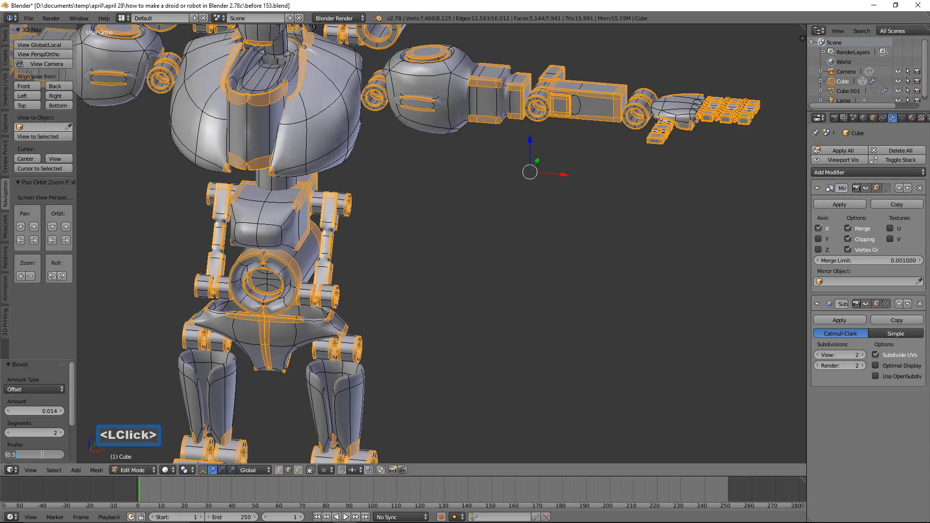
pyautogui.write('1')
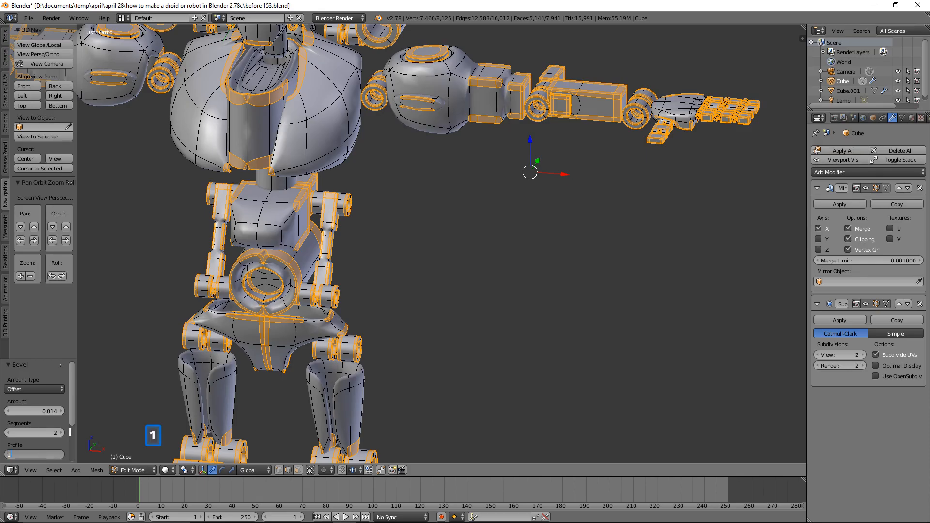
pyautogui.press('Return')
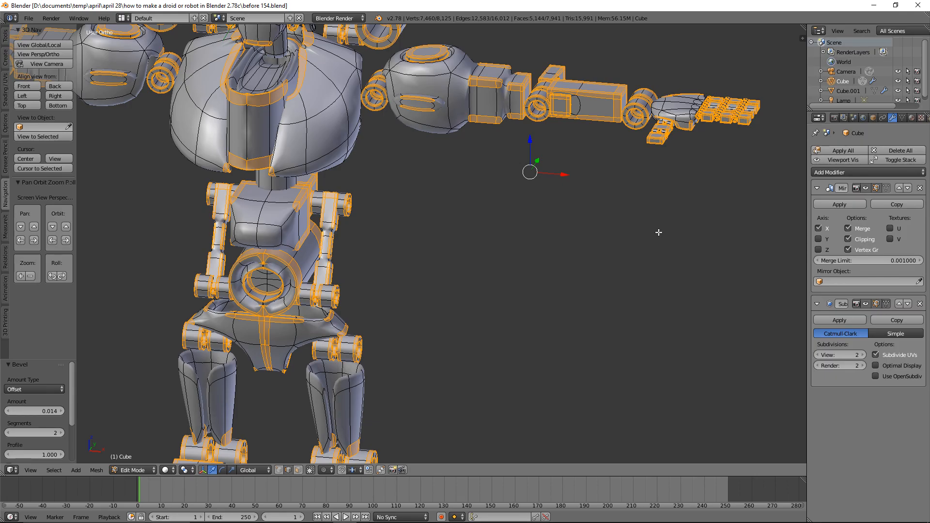
# Step: Turn off the Mirror and Subdivision Surface viewport display and expose the waist cylinder's inner side at the mirror plane
pyautogui.scroll(-2, 639, 275)
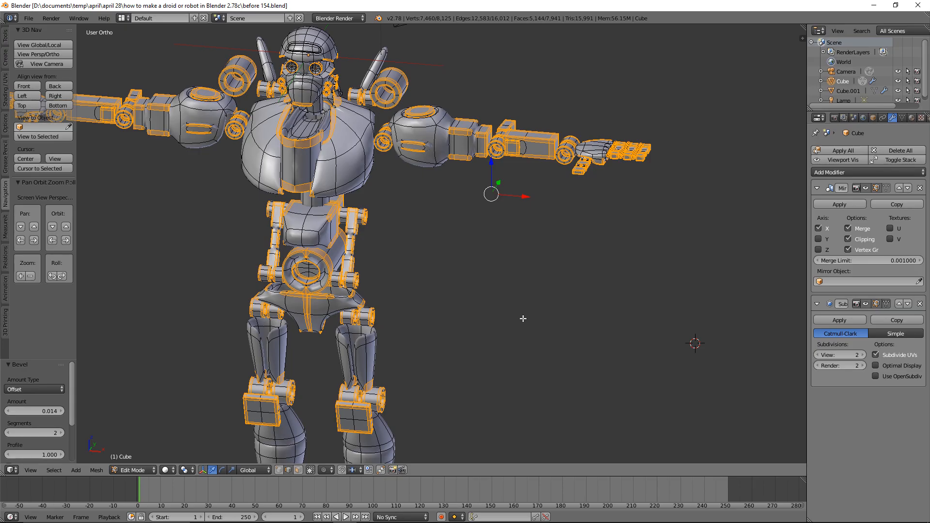
pyautogui.scroll(3, 523, 319)
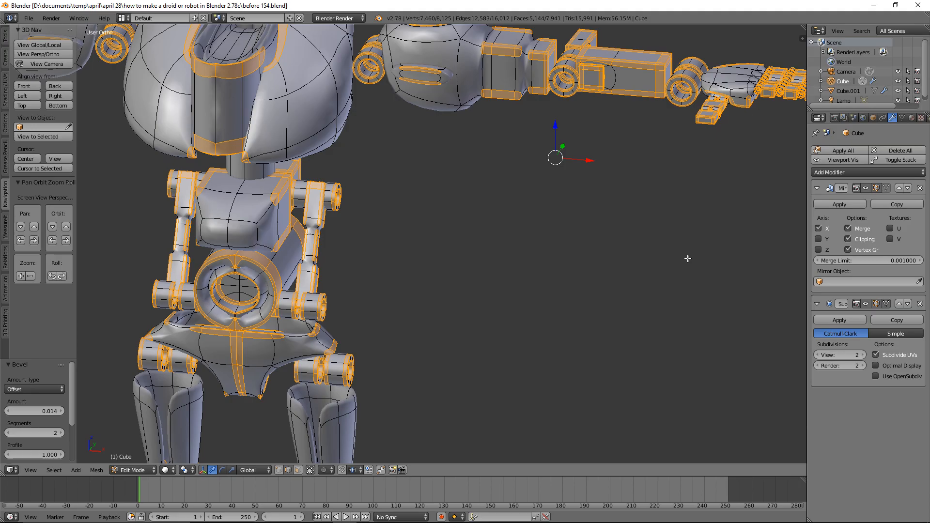
pyautogui.click(867, 188)
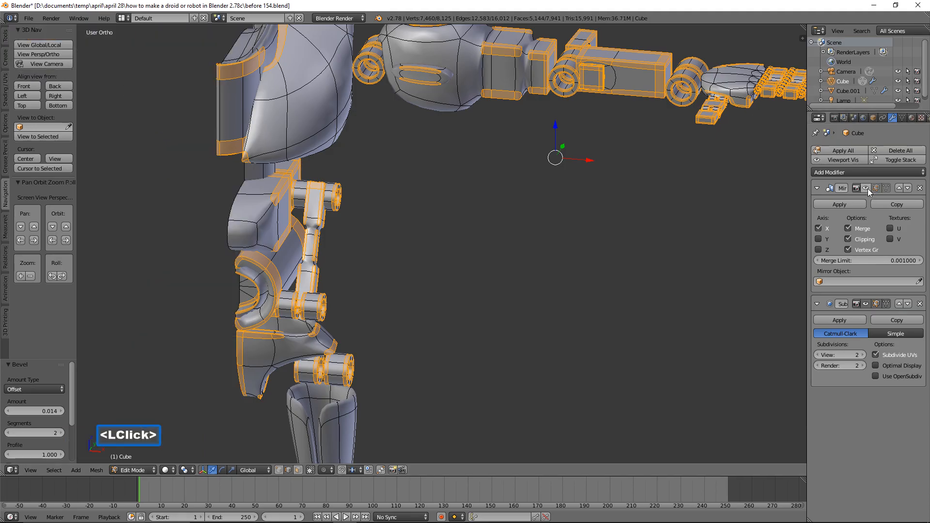
pyautogui.moveTo(465, 299); pyautogui.dragTo(575, 189, button='middle')
pyautogui.scroll(2, 558, 286)
pyautogui.scroll(1, 575, 189)
pyautogui.scroll(3, 575, 189)
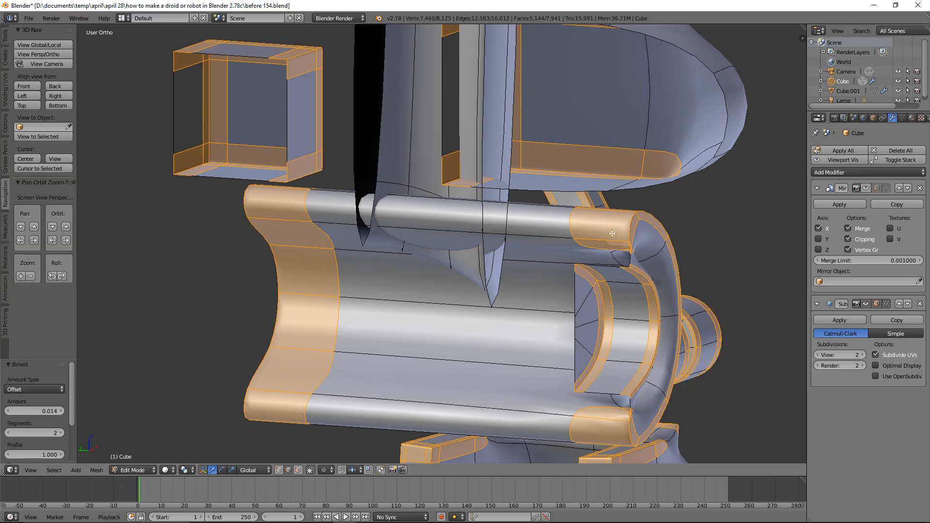
pyautogui.click(865, 304)
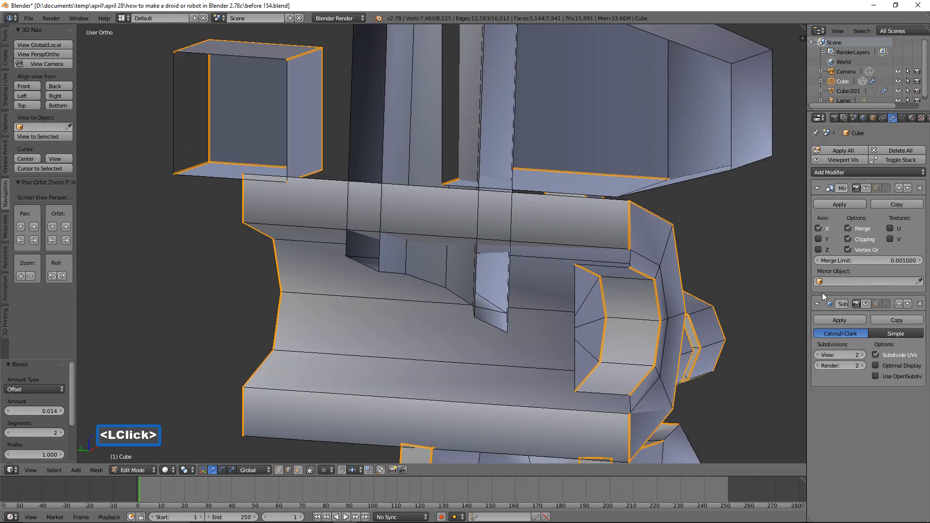
pyautogui.scroll(-1, 738, 274)
# Step: In face selection, delete the two long interior faces of the waist cylinder on the mirror plane
pyautogui.click(596, 248)
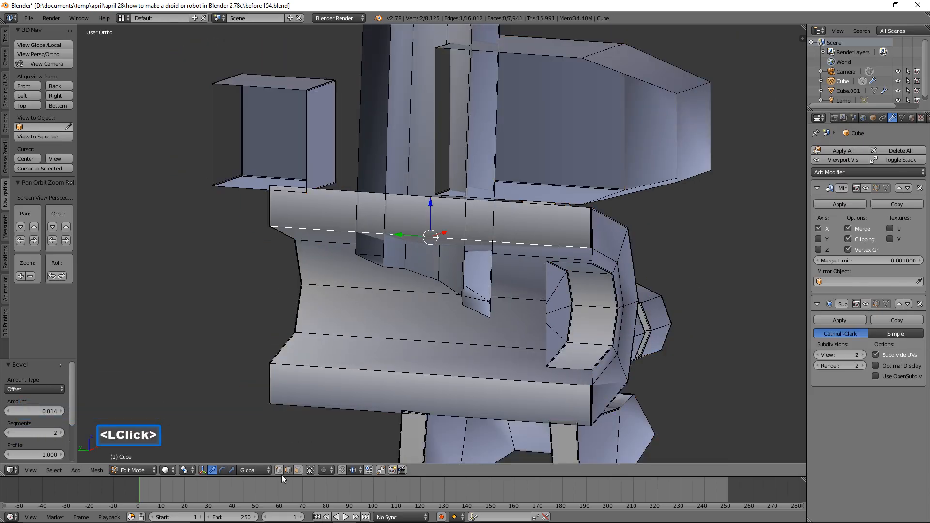
pyautogui.click(298, 472)
pyautogui.click(561, 227)
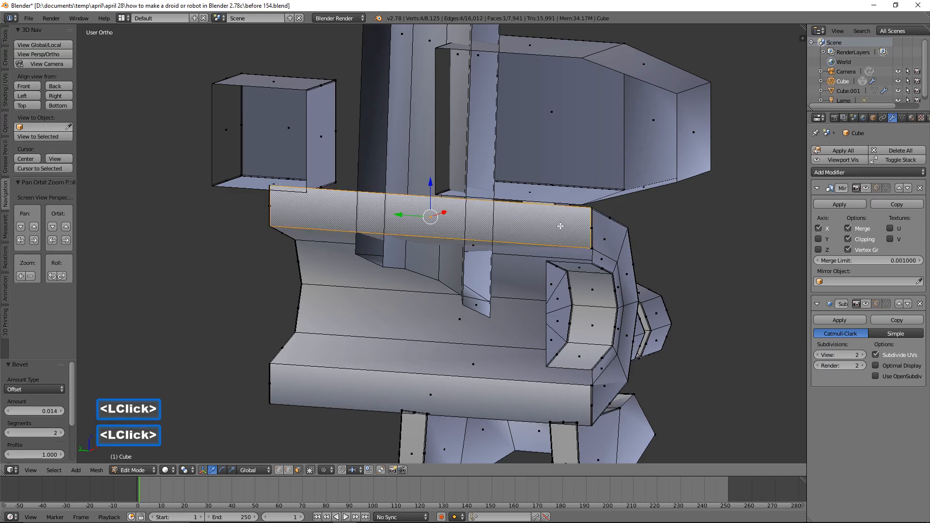
pyautogui.press('x')
pyautogui.click(557, 227)
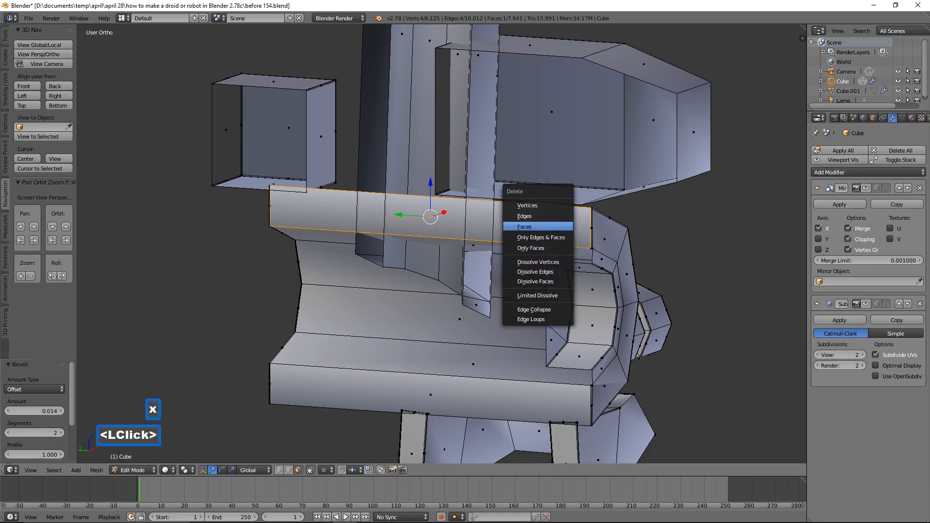
pyautogui.click(574, 394)
pyautogui.press('x')
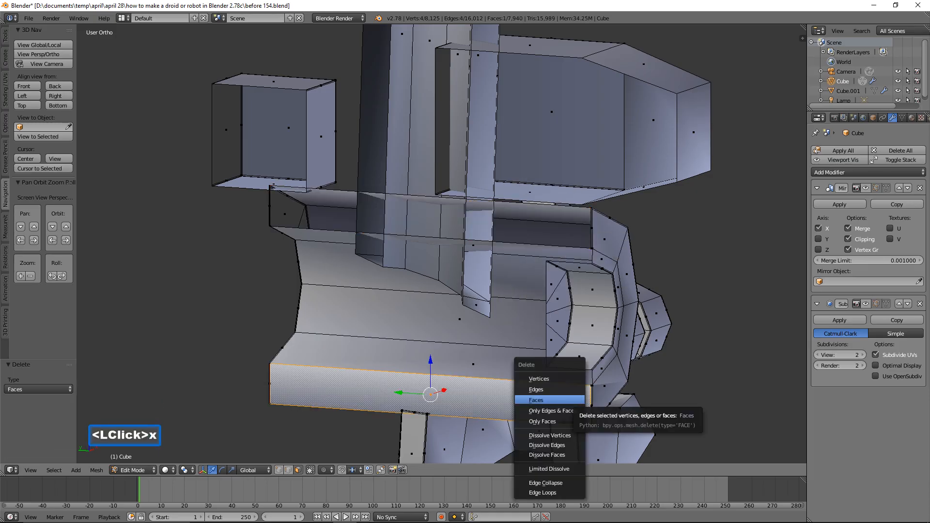
pyautogui.click(574, 398)
# Step: Delete the six interior faces forming the V-shaped centre section of the pelvis piece below the cylinder
pyautogui.scroll(-3, 622, 376)
pyautogui.moveTo(622, 376); pyautogui.dragTo(535, 361, button='middle')
pyautogui.click(533, 361)
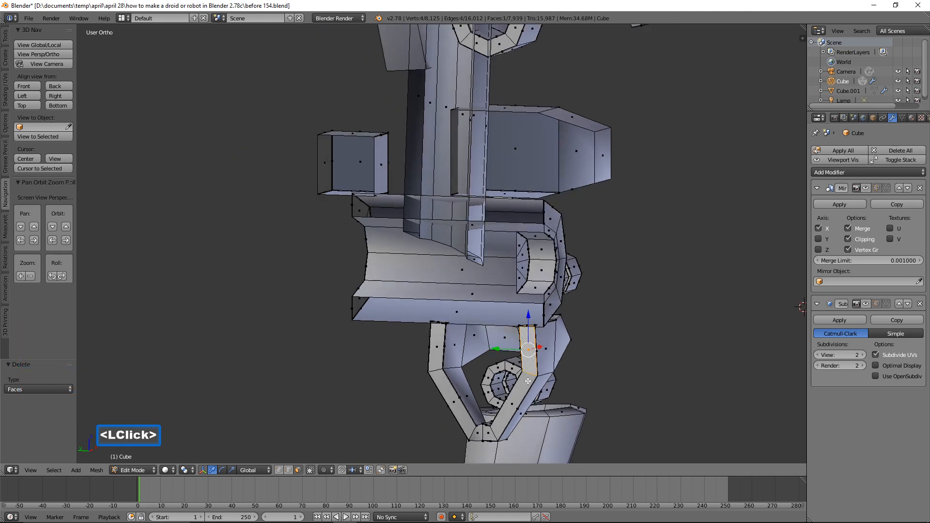
pyautogui.keyDown('shift'); pyautogui.click(490, 424); pyautogui.keyUp('shift')
pyautogui.keyDown('shift'); pyautogui.click(487, 434); pyautogui.keyUp('shift')
pyautogui.keyDown('shift'); pyautogui.doubleClick(477, 432); pyautogui.keyUp('shift')
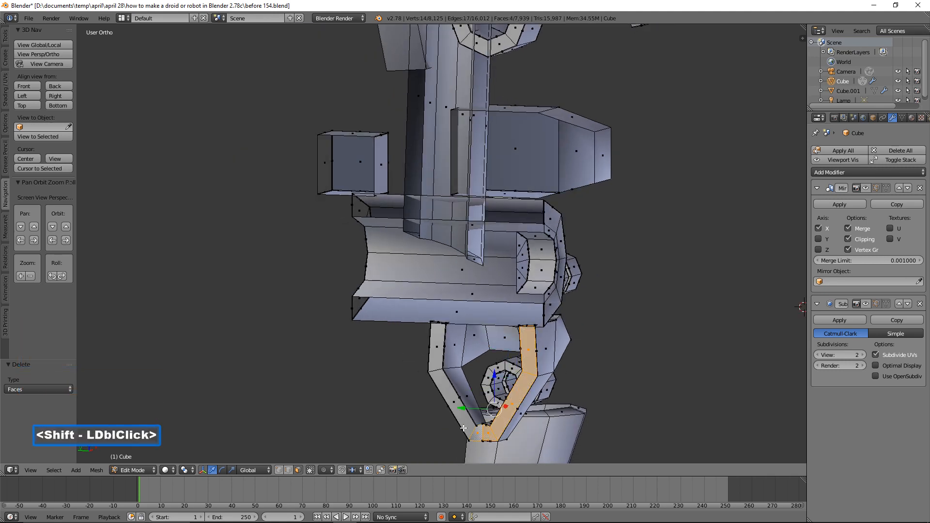
pyautogui.keyDown('shift'); pyautogui.click(452, 381); pyautogui.keyUp('shift')
pyautogui.keyDown('shift'); pyautogui.click(438, 356); pyautogui.keyUp('shift')
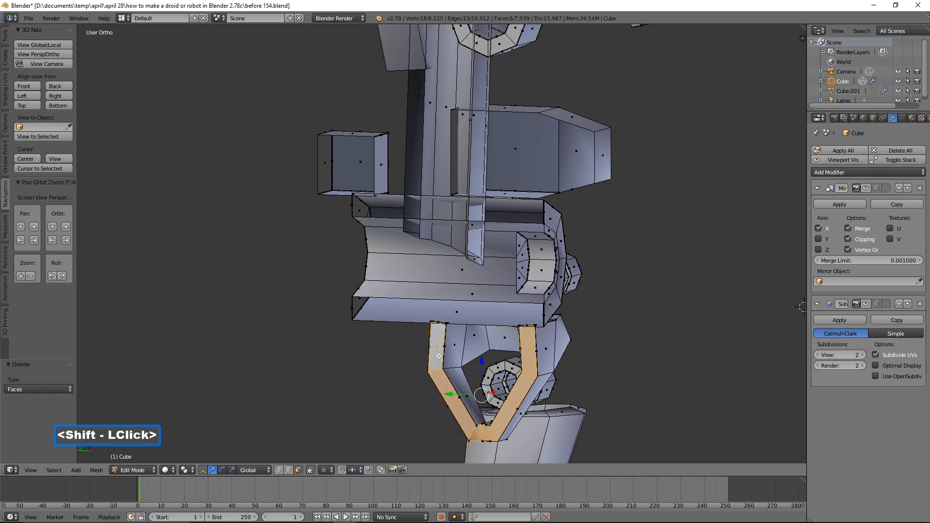
pyautogui.press('x')
pyautogui.click(618, 335)
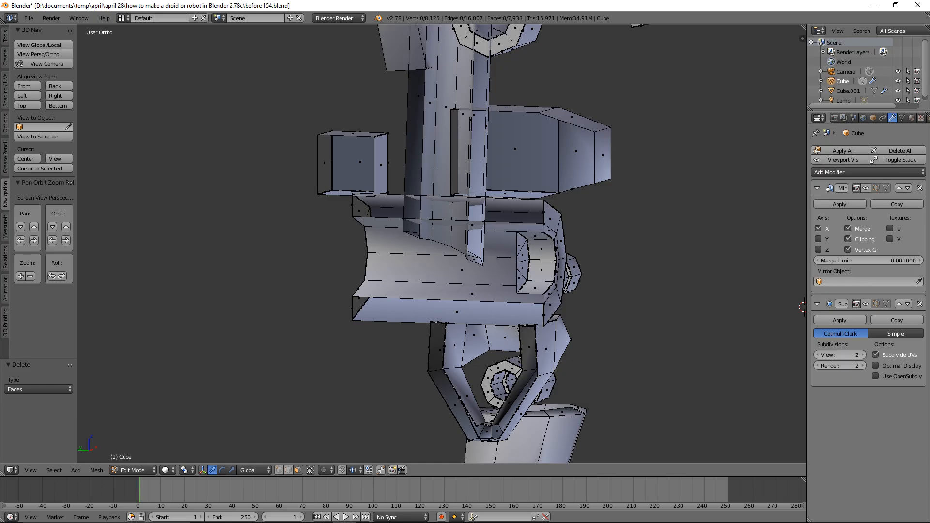
# Step: Turn the Mirror and Subdivision Surface viewport display back on and inspect the droid's centre line from the front, up to the chest
pyautogui.scroll(-7, 681, 145)
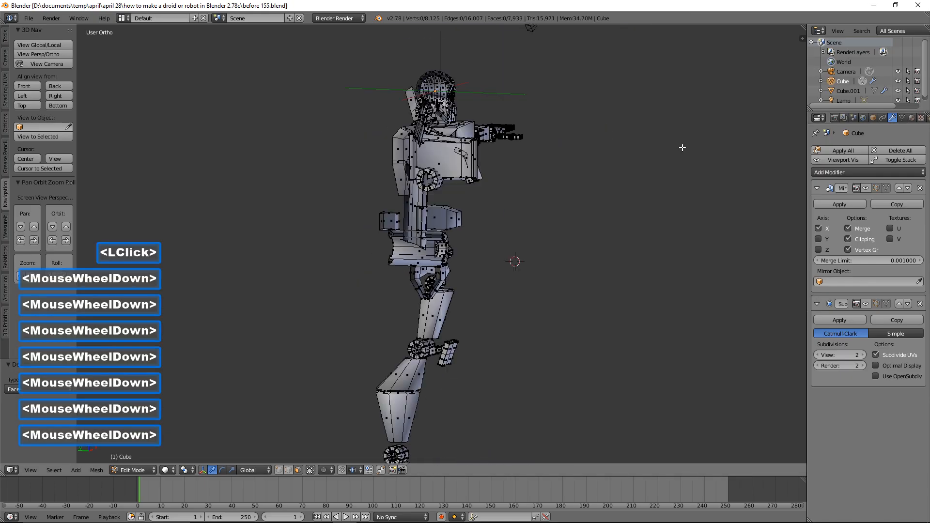
pyautogui.scroll(4, 676, 150)
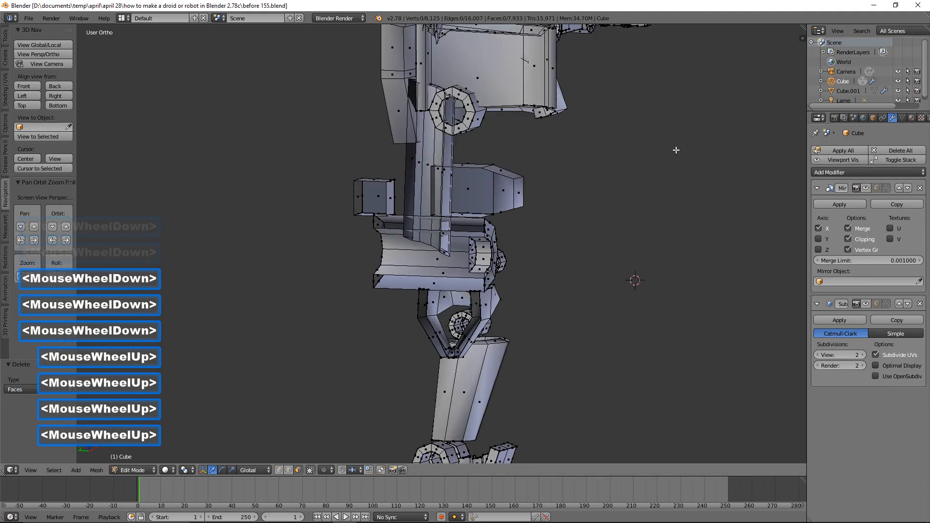
pyautogui.scroll(-2, 676, 150)
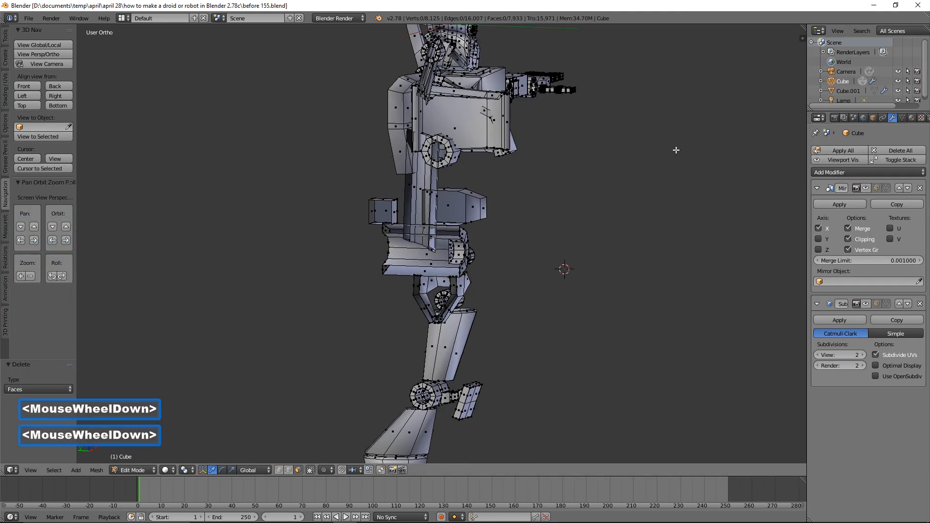
pyautogui.keyDown('shift'); pyautogui.moveTo(670, 161); pyautogui.dragTo(640, 181, button='middle'); pyautogui.keyUp('shift')
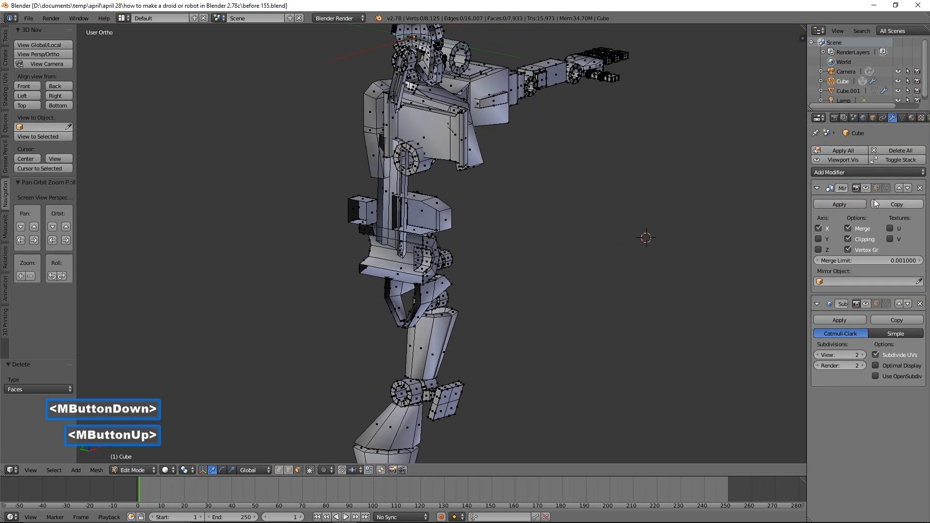
pyautogui.click(866, 189)
pyautogui.moveTo(596, 228); pyautogui.dragTo(577, 226, button='middle')
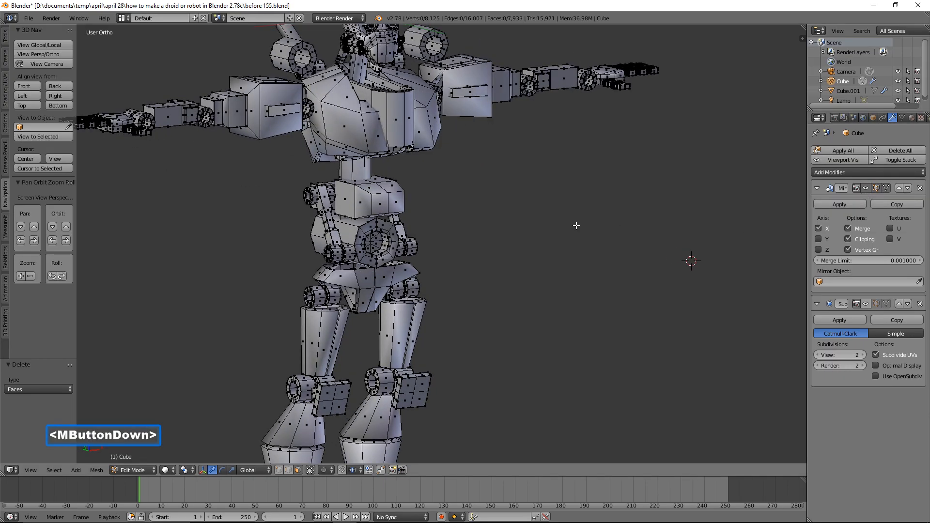
pyautogui.click(866, 304)
pyautogui.moveTo(618, 277); pyautogui.dragTo(592, 270, button='middle')
pyautogui.scroll(-2, 512, 241)
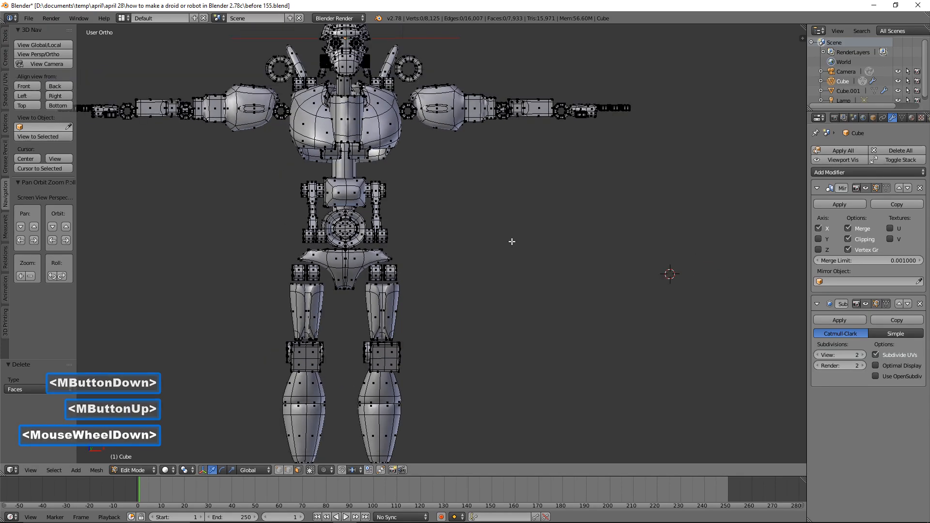
pyautogui.keyDown('shift'); pyautogui.moveTo(511, 241); pyautogui.dragTo(557, 317, button='middle'); pyautogui.keyUp('shift')
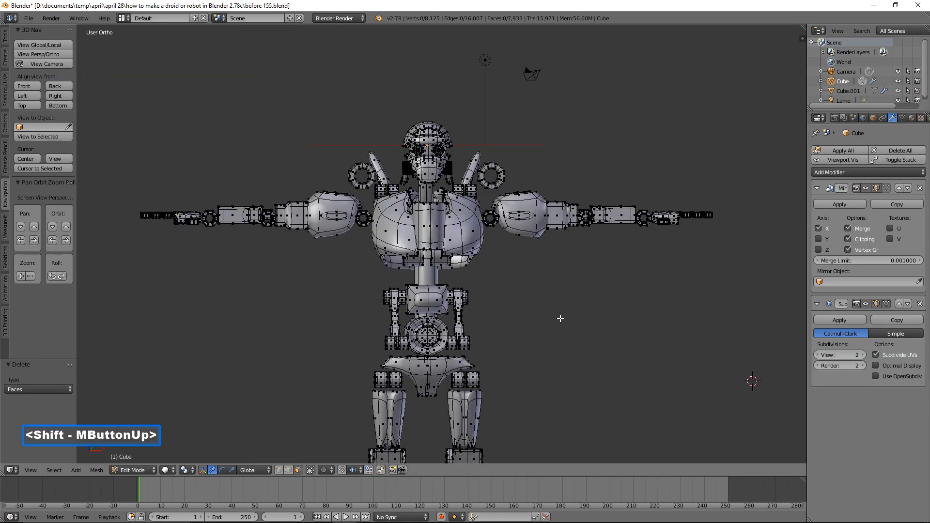
pyautogui.scroll(6, 550, 307)
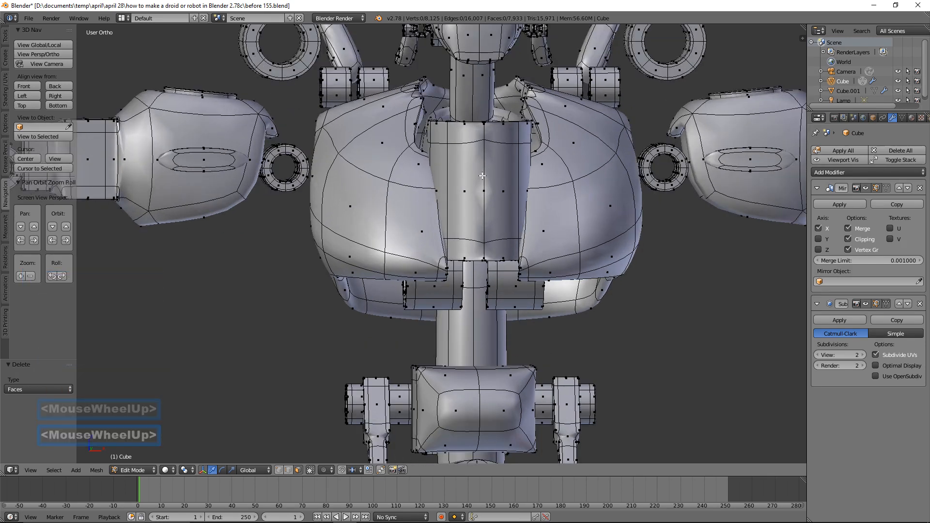
# Step: Turn off the Mirror and Subdivision Surface viewport display and delete the narrow interior face at the front of the chest's centre plate
pyautogui.click(866, 188)
pyautogui.click(866, 304)
pyautogui.moveTo(544, 263)
pyautogui.mouseDown(button='middle')
pyautogui.moveTo(679, 268)
pyautogui.moveTo(568, 311)
pyautogui.moveTo(540, 283)
pyautogui.moveTo(545, 263)
pyautogui.mouseUp(button='middle')
pyautogui.scroll(2, 679, 268)
pyautogui.click(539, 290)
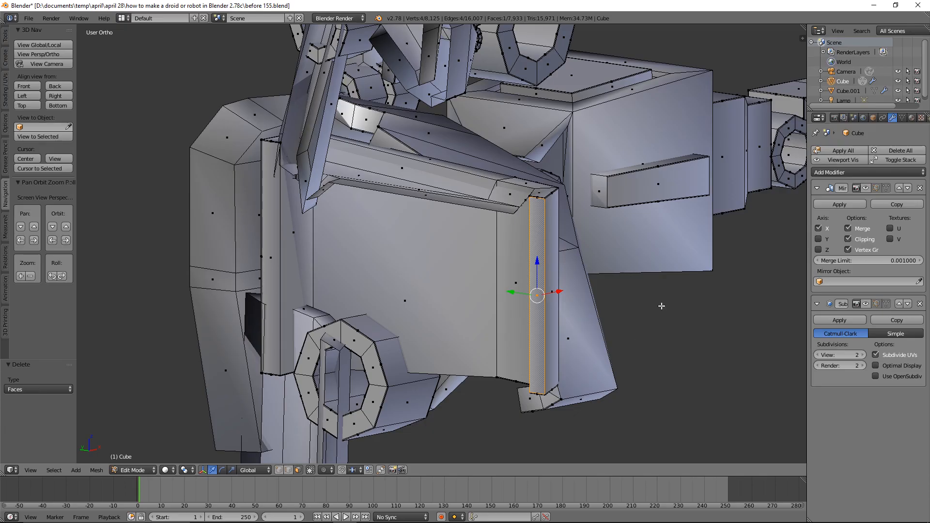
pyautogui.press('x')
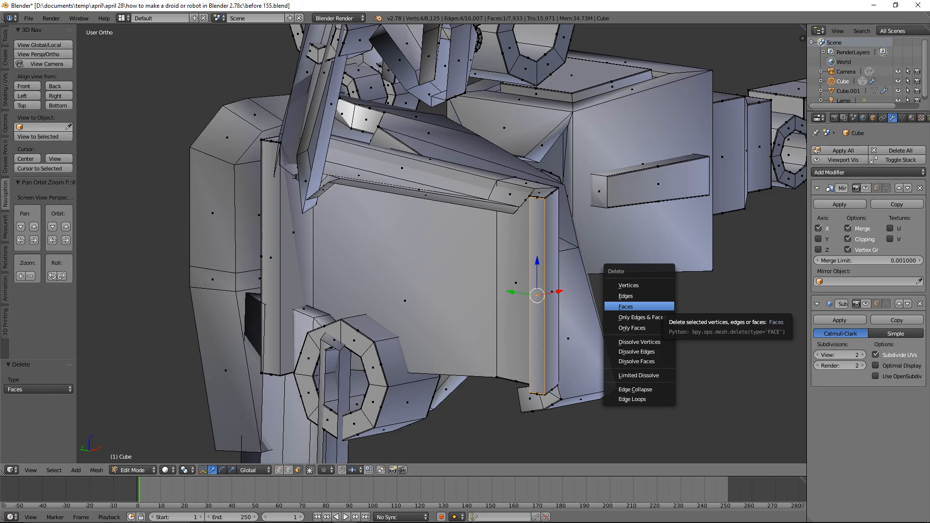
pyautogui.click(629, 306)
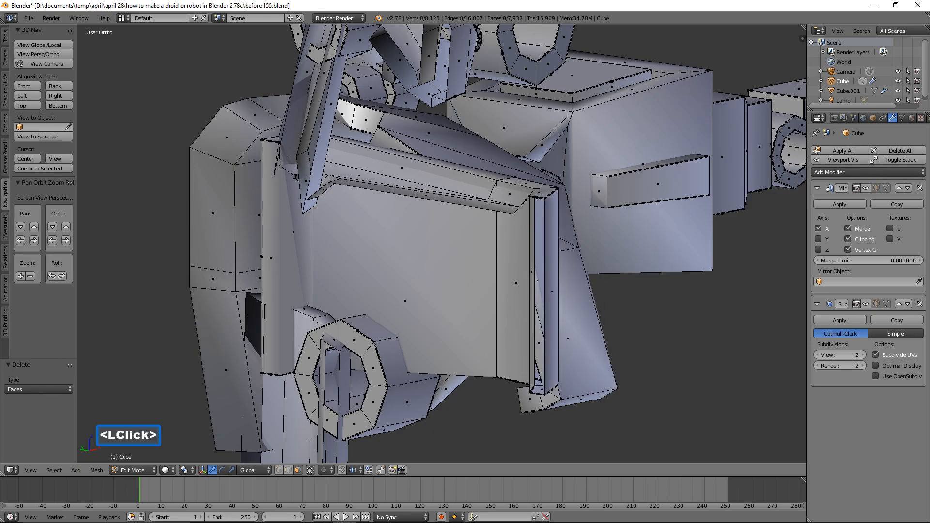
# Step: Turn the Subdivision Surface and Mirror viewport display back on and inspect the chest plate's centre line up close
pyautogui.click(866, 304)
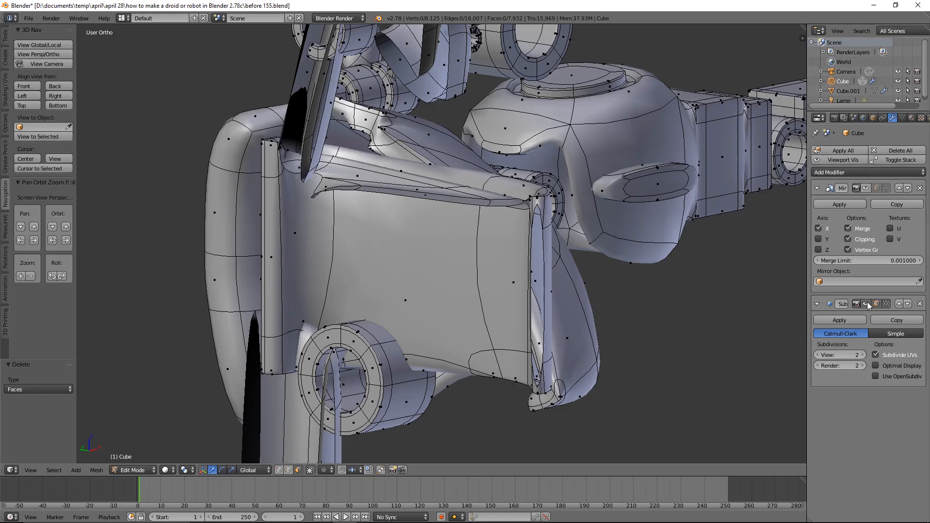
pyautogui.click(866, 303)
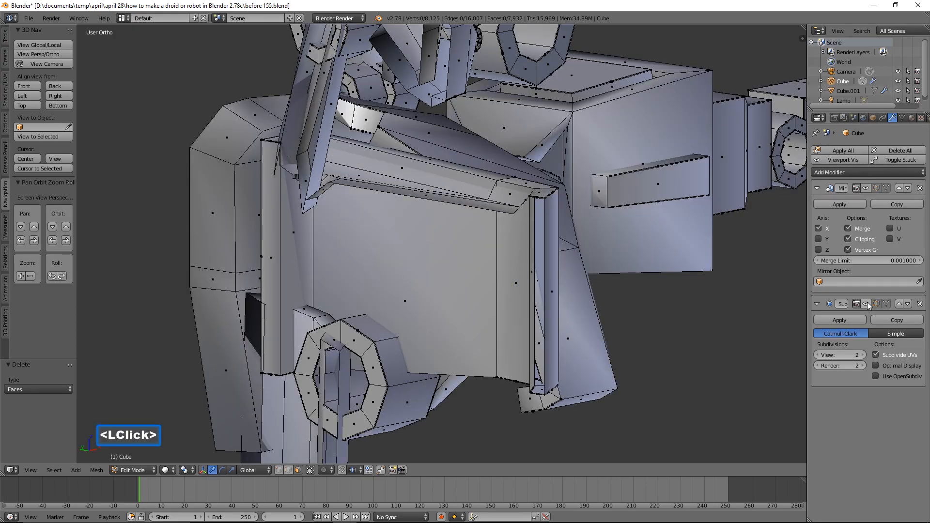
pyautogui.click(867, 304)
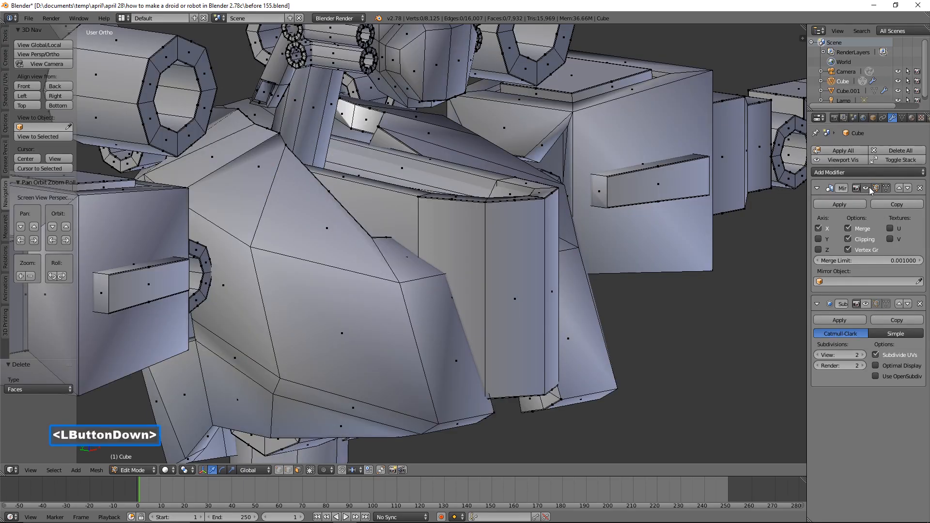
pyautogui.click(867, 303)
pyautogui.scroll(-2, 730, 304)
pyautogui.moveTo(714, 312); pyautogui.dragTo(534, 330, button='middle')
pyautogui.scroll(3, 549, 274)
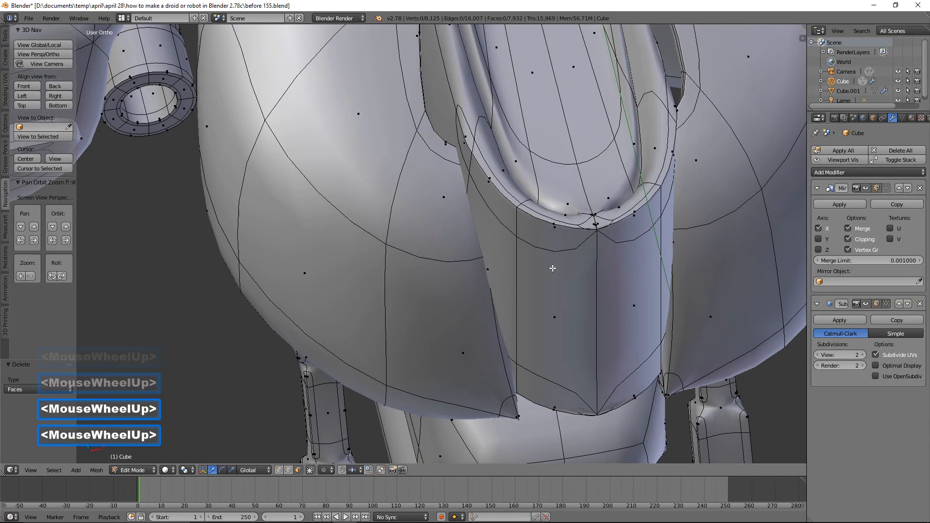
# Step: Examine the droid's centre line from the chest down to the front ring of the abdomen cylinder
pyautogui.scroll(-4, 552, 268)
pyautogui.moveTo(553, 268); pyautogui.dragTo(513, 252, button='middle')
pyautogui.scroll(-4, 533, 272)
pyautogui.scroll(-1, 517, 256)
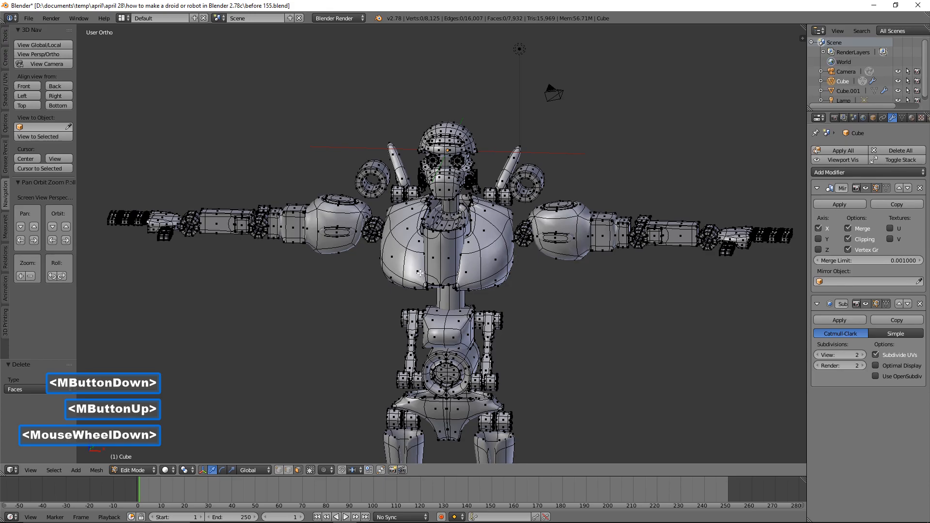
pyautogui.scroll(-1, 419, 273)
pyautogui.scroll(3, 419, 274)
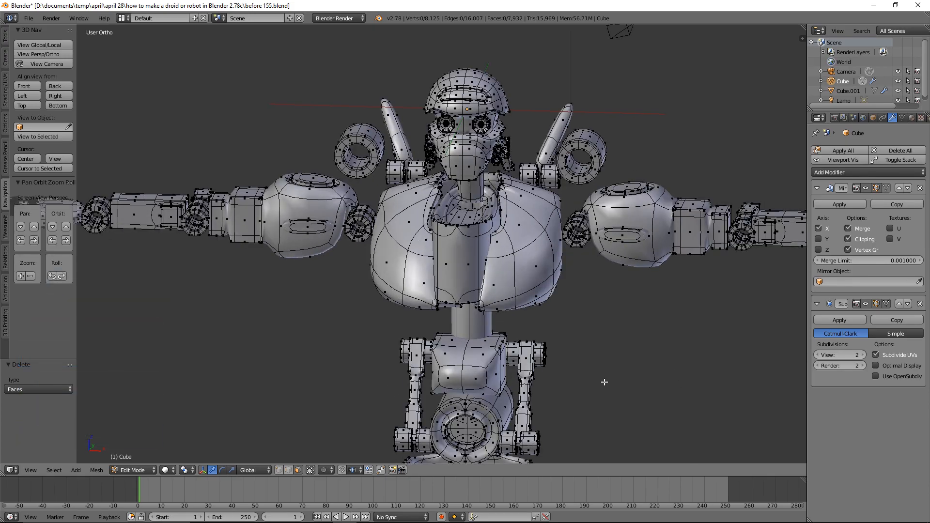
pyautogui.scroll(3, 605, 382)
pyautogui.keyDown('shift'); pyautogui.moveTo(609, 388); pyautogui.dragTo(605, 159, button='middle'); pyautogui.keyUp('shift')
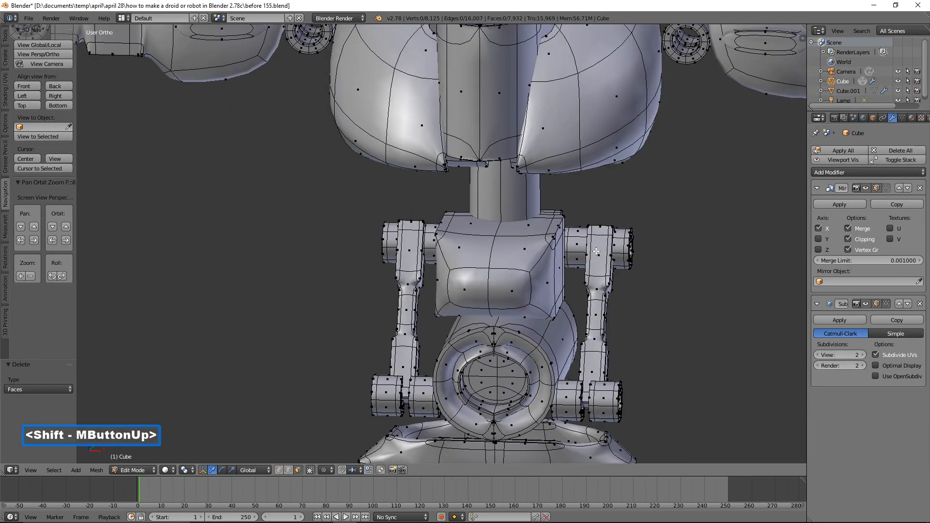
pyautogui.scroll(3, 605, 160)
pyautogui.keyDown('shift'); pyautogui.moveTo(557, 344); pyautogui.dragTo(606, 269, button='middle'); pyautogui.keyUp('shift')
pyautogui.scroll(2, 576, 293)
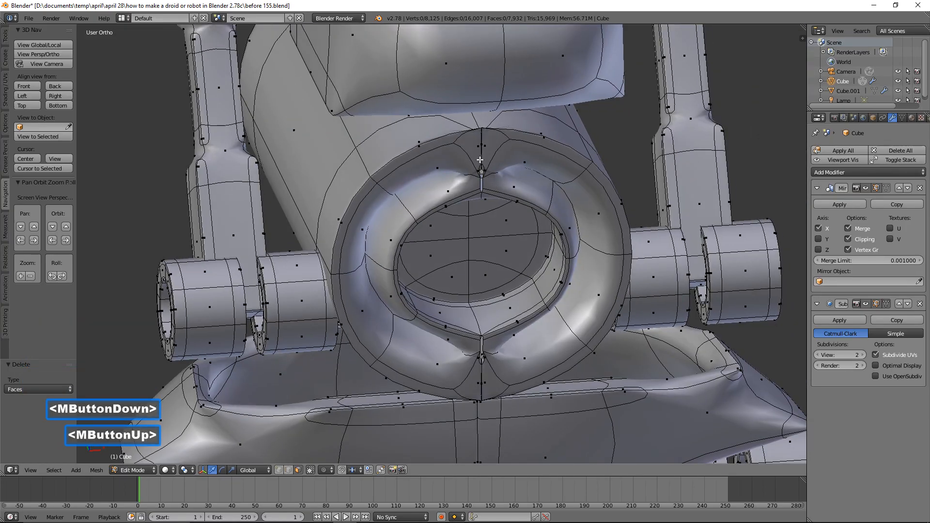
# Step: Hide the mirrored half, delete the two interior faces at the top of the abdomen cylinder's front ring, and show the mirror again
pyautogui.click(866, 188)
pyautogui.moveTo(601, 208); pyautogui.dragTo(624, 212, button='middle')
pyautogui.click(399, 163)
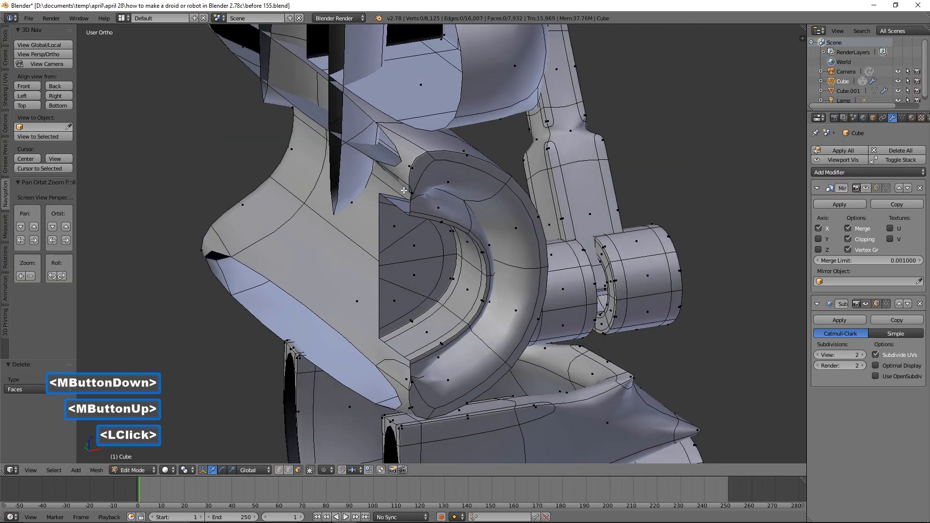
pyautogui.click(401, 156)
pyautogui.moveTo(401, 156); pyautogui.dragTo(442, 172, button='middle')
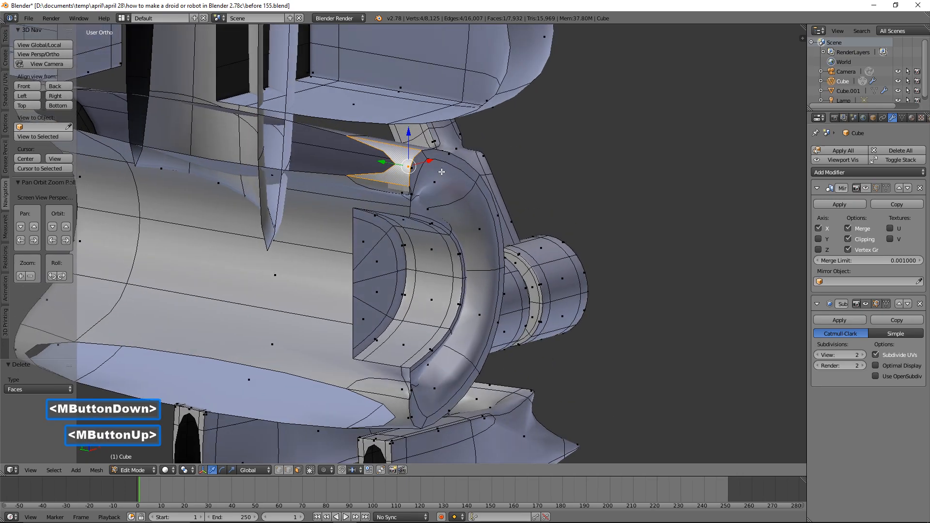
pyautogui.keyDown('shift'); pyautogui.click(400, 192); pyautogui.keyUp('shift')
pyautogui.press('x')
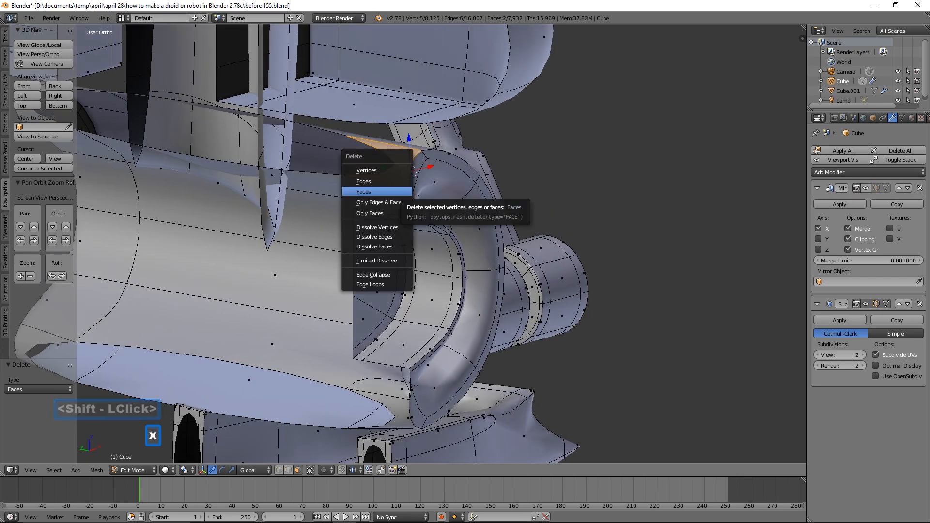
pyautogui.click(401, 192)
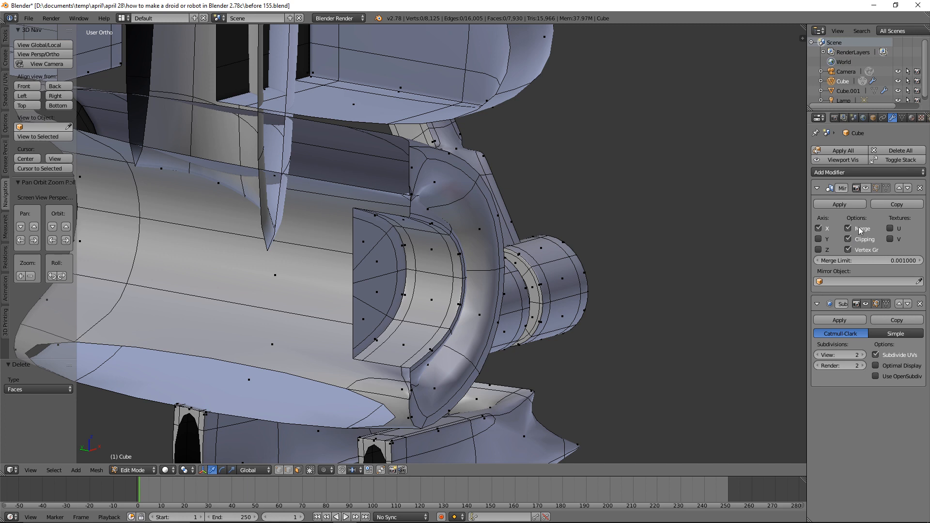
pyautogui.click(867, 188)
pyautogui.moveTo(484, 252); pyautogui.dragTo(572, 251, button='middle')
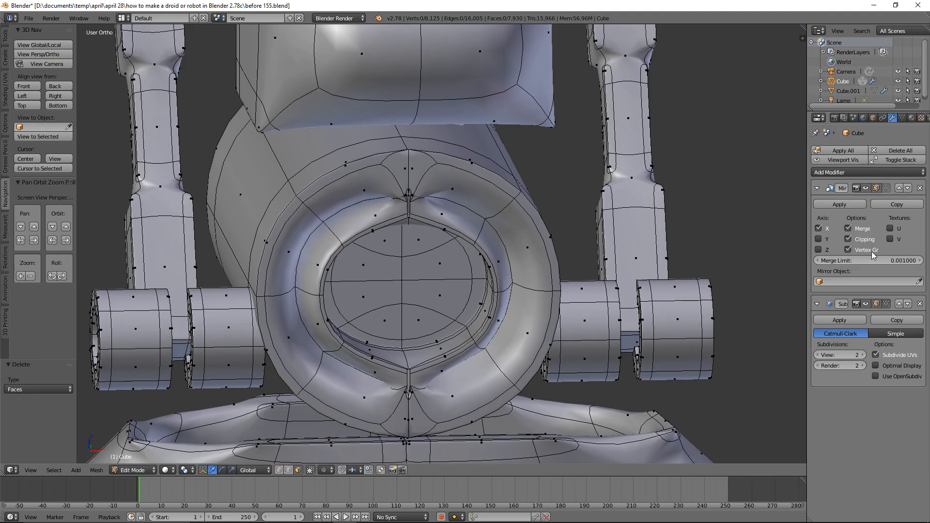
# Step: Turn off the Subdivision Surface and Mirror viewport display and view the abdomen ring's open side at the mirror plane
pyautogui.click(866, 303)
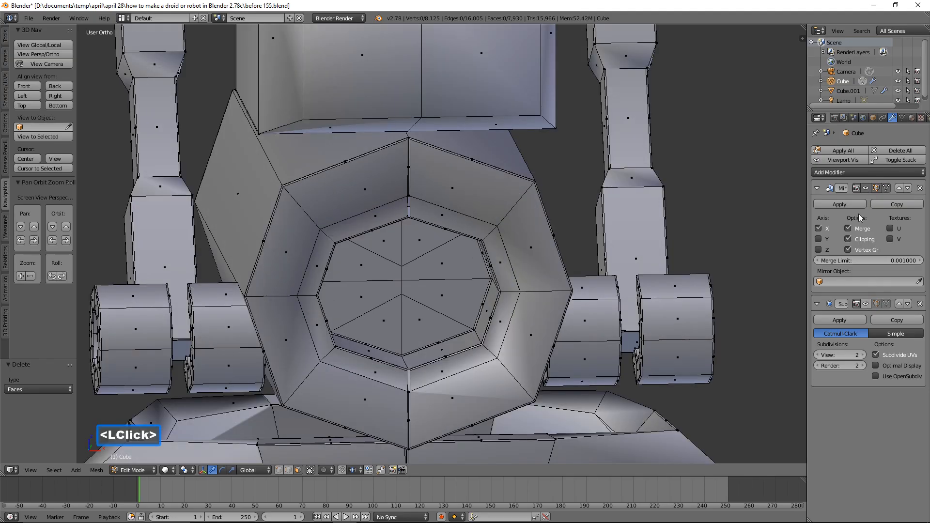
pyautogui.click(866, 188)
pyautogui.moveTo(506, 256); pyautogui.dragTo(386, 303, button='middle')
pyautogui.scroll(1, 481, 332)
pyautogui.scroll(-3, 486, 328)
# Step: Select the whole mesh, show the mirror, and shift the mesh along X by -0.047, then back by 0.047 with clipping on
pyautogui.press('a')
pyautogui.scroll(-2, 509, 324)
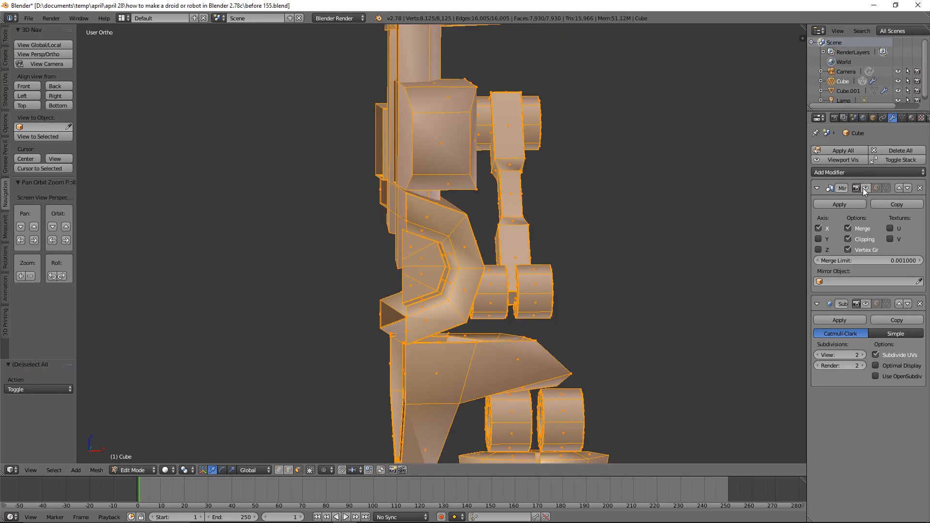
pyautogui.click(876, 188)
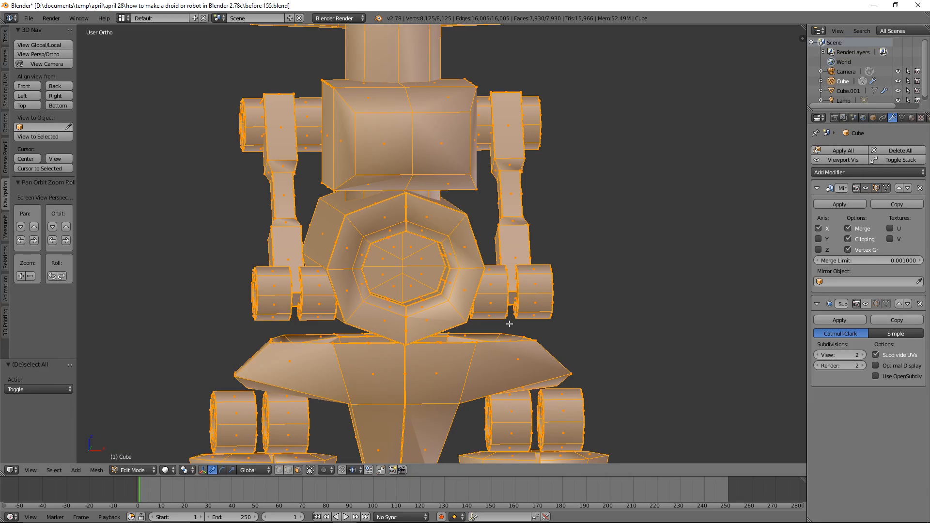
pyautogui.press('g')
pyautogui.press('x')
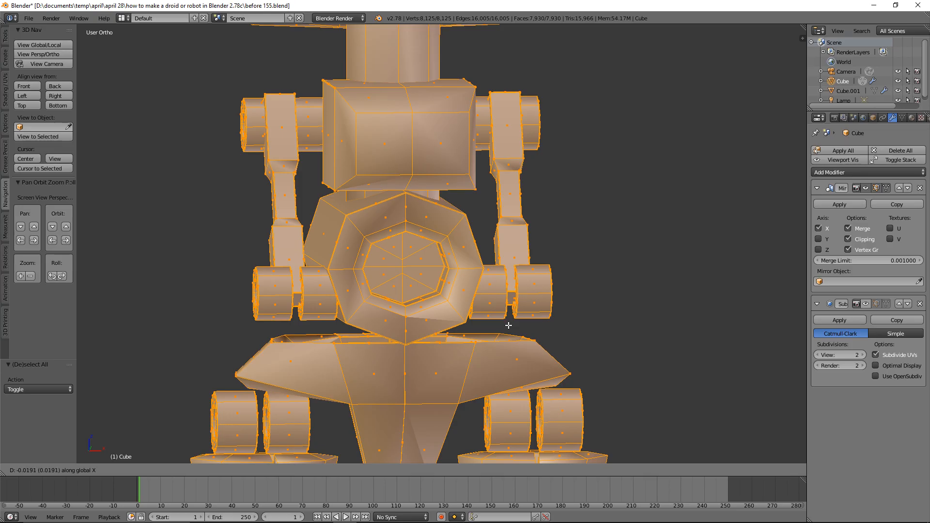
pyautogui.click(507, 325)
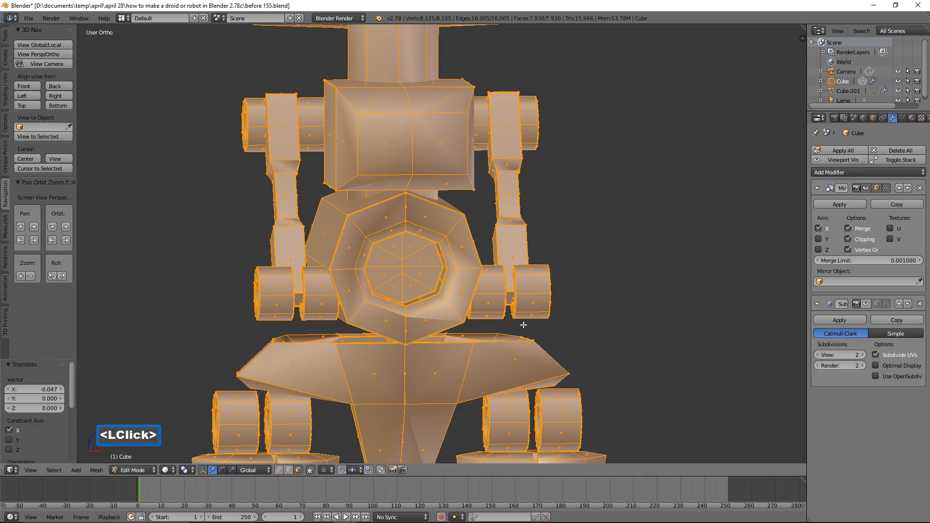
pyautogui.press('g')
pyautogui.press('x')
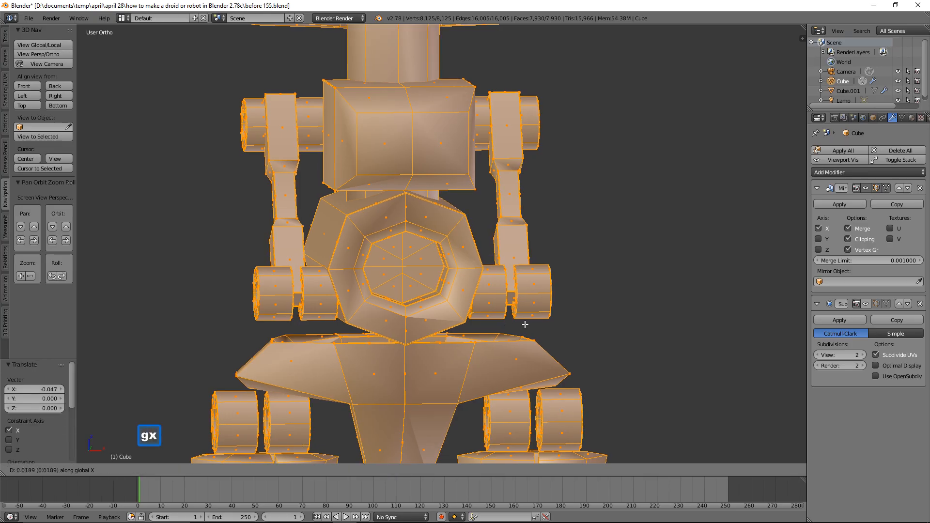
pyautogui.click(525, 324)
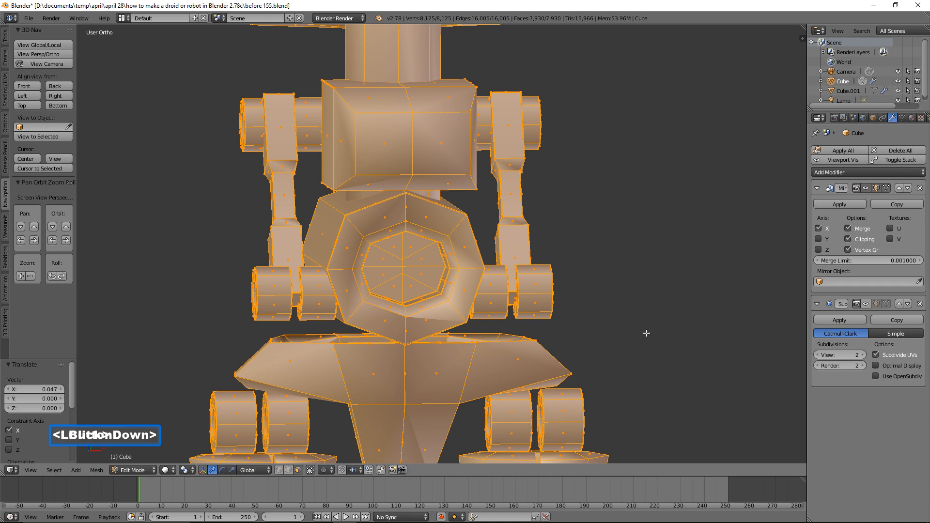
# Step: Turn the Subdivision Surface viewport display back on and inspect the centre seam of the abdomen ring
pyautogui.click(875, 304)
pyautogui.moveTo(413, 304); pyautogui.dragTo(440, 312, button='middle')
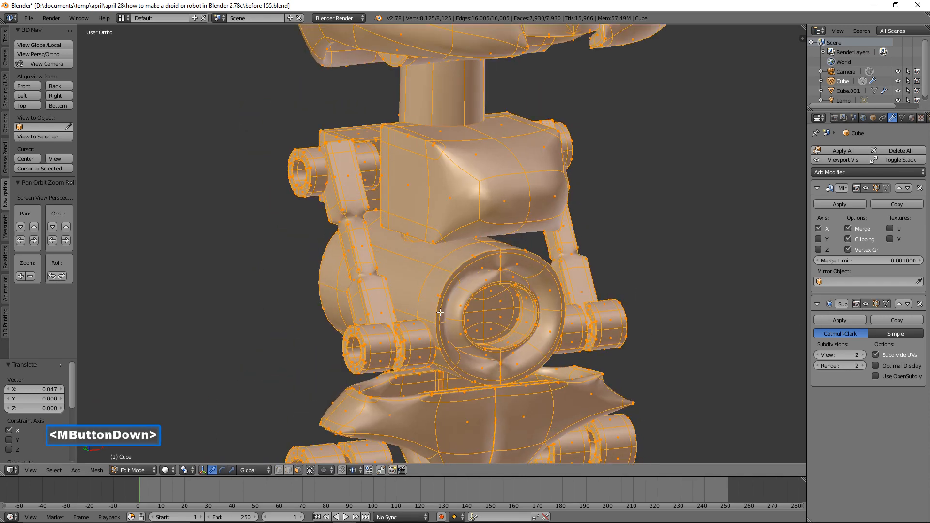
pyautogui.scroll(5, 441, 314)
pyautogui.moveTo(654, 322); pyautogui.dragTo(645, 324, button='middle')
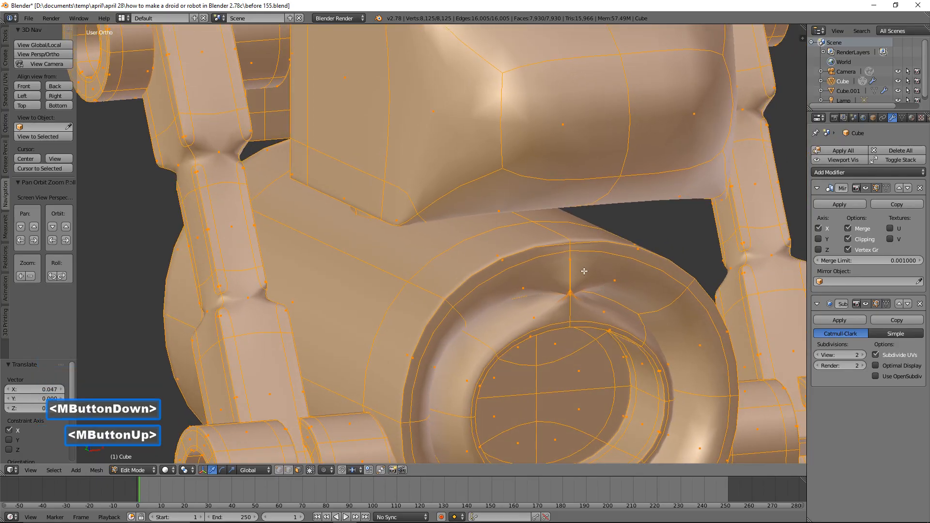
# Step: Turn off the Subdivision Surface and Mirror viewport display and delete the thin mirror-plane face at the bottom of the abdomen ring
pyautogui.click(866, 306)
pyautogui.click(865, 191)
pyautogui.moveTo(678, 323); pyautogui.dragTo(432, 210, button='middle')
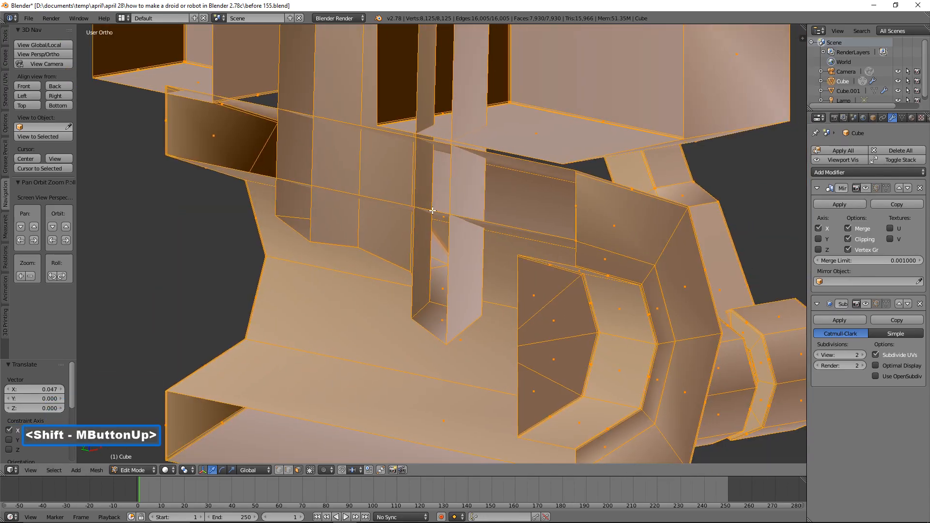
pyautogui.keyDown('shift'); pyautogui.moveTo(687, 378); pyautogui.dragTo(521, 247, button='middle'); pyautogui.keyUp('shift')
pyautogui.scroll(2, 624, 329)
pyautogui.scroll(4, 523, 249)
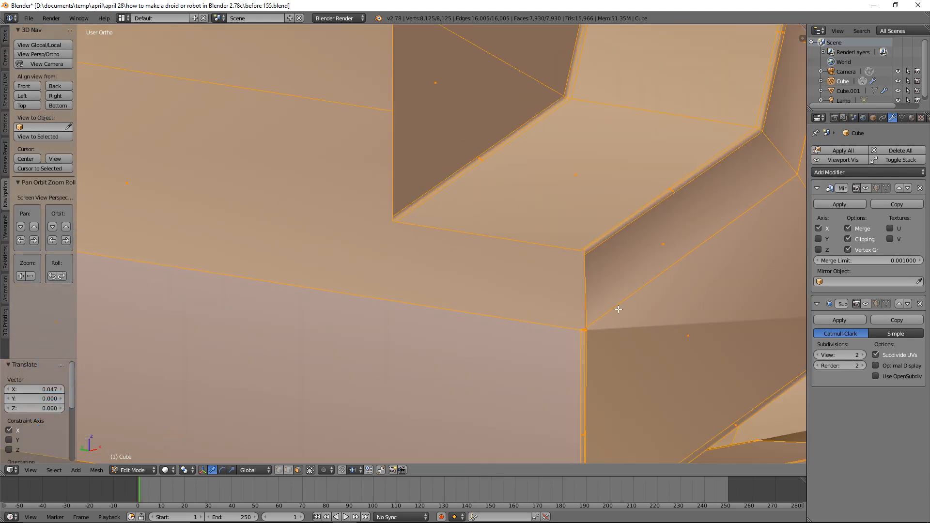
pyautogui.press('a')
pyautogui.click(585, 381)
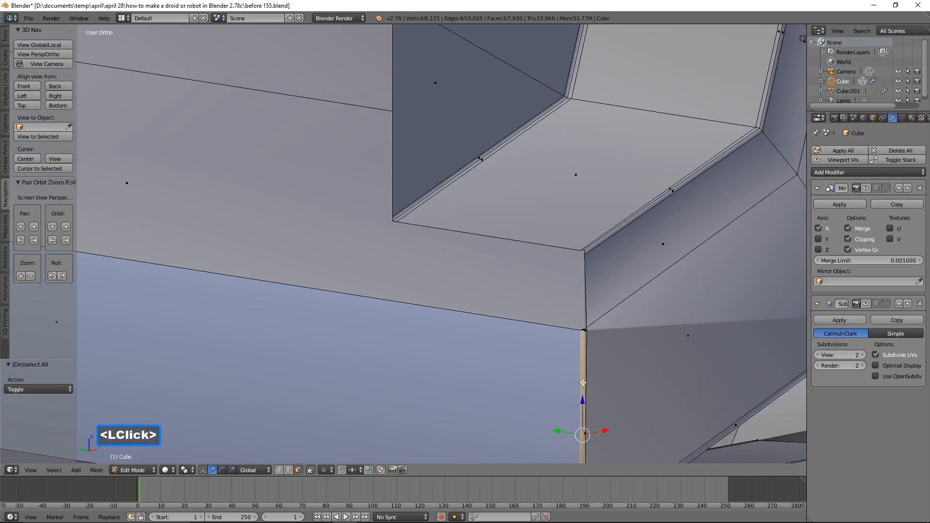
pyautogui.scroll(-2, 584, 382)
pyautogui.press('x')
pyautogui.click(557, 381)
pyautogui.scroll(2, 599, 316)
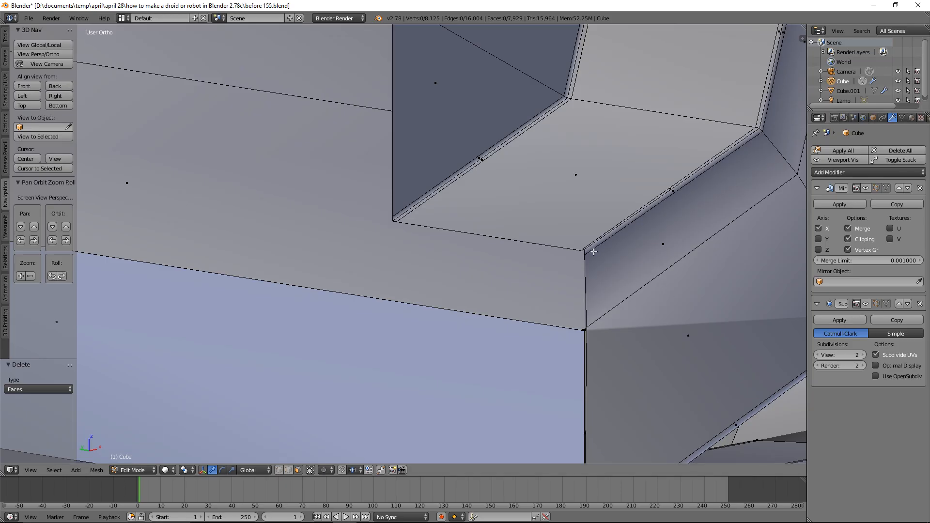
# Step: Check beside the lower ring opening for stray faces and delete the thin mirror-plane face at the top of the abdomen ring
pyautogui.scroll(-1, 594, 252)
pyautogui.click(555, 299)
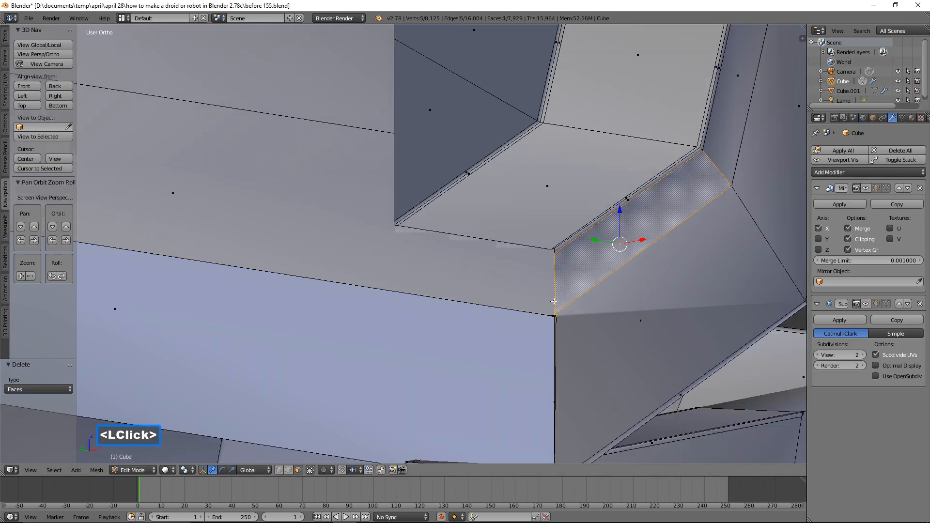
pyautogui.click(556, 300)
pyautogui.scroll(-6, 561, 301)
pyautogui.keyDown('shift'); pyautogui.moveTo(495, 184); pyautogui.dragTo(629, 281, button='middle'); pyautogui.keyUp('shift')
pyautogui.scroll(8, 630, 280)
pyautogui.click(665, 278)
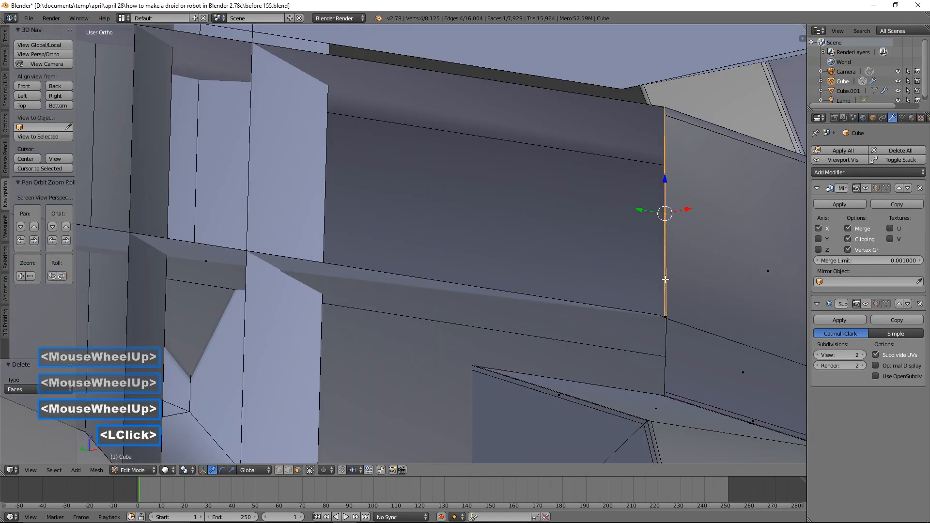
pyautogui.press('x')
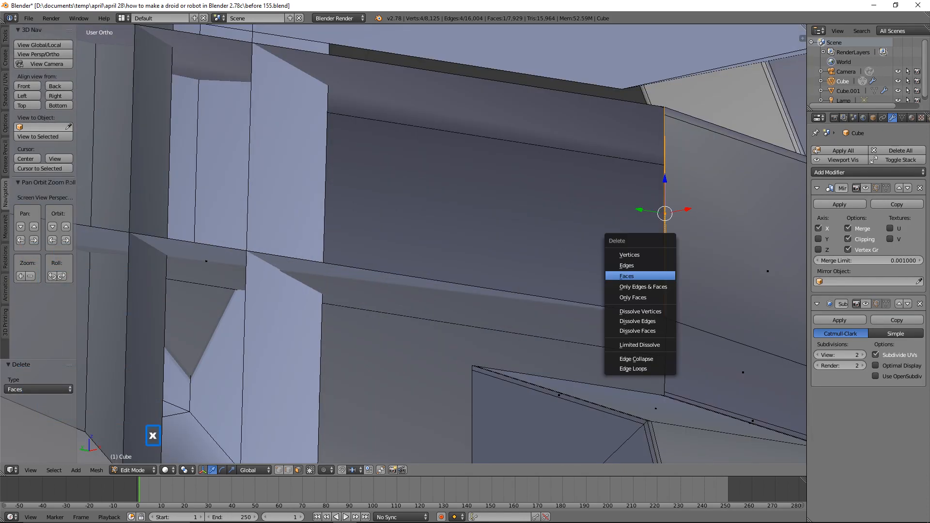
pyautogui.click(664, 276)
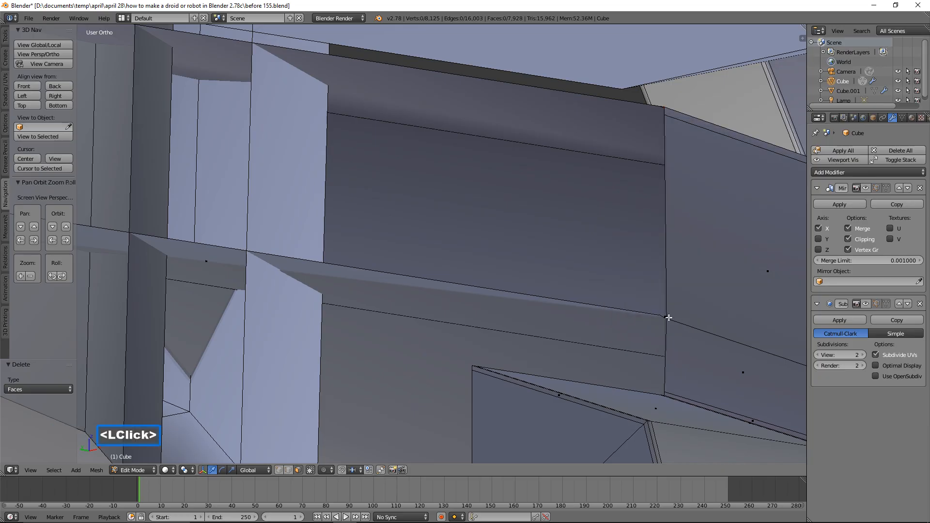
# Step: Probe the seam below the ring's upper section for another thin interior face and view the whole abdomen cylinder
pyautogui.click(664, 330)
pyautogui.click(666, 314)
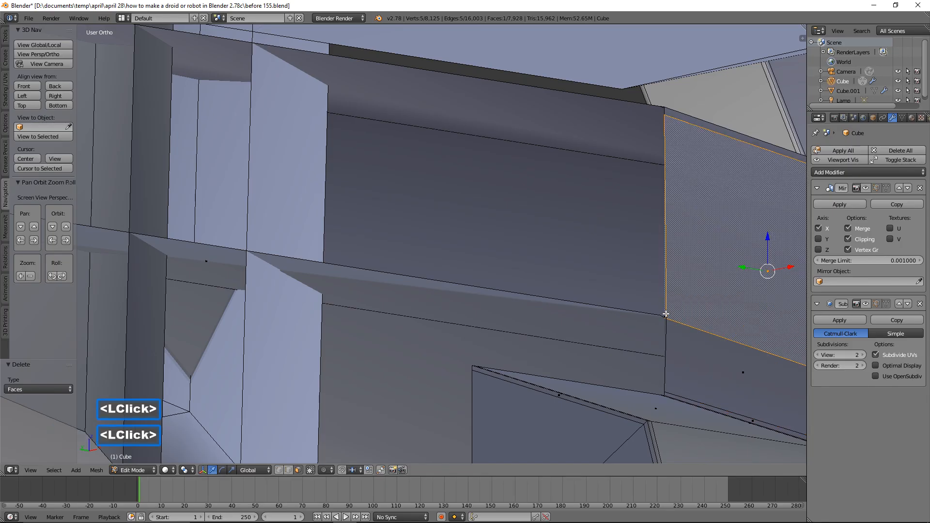
pyautogui.scroll(-4, 665, 363)
pyautogui.scroll(1, 665, 363)
pyautogui.scroll(-6, 654, 354)
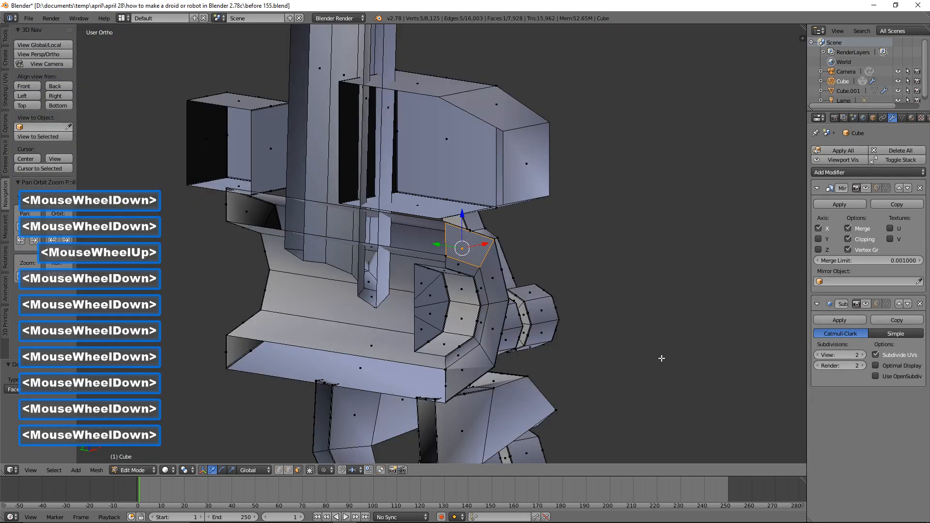
# Step: Clear the selection, turn the Mirror and Subdivision Surface viewport display back on, and inspect the upper centre seam of the abdomen ring
pyautogui.press('a')
pyautogui.moveTo(649, 349); pyautogui.dragTo(618, 361, button='middle')
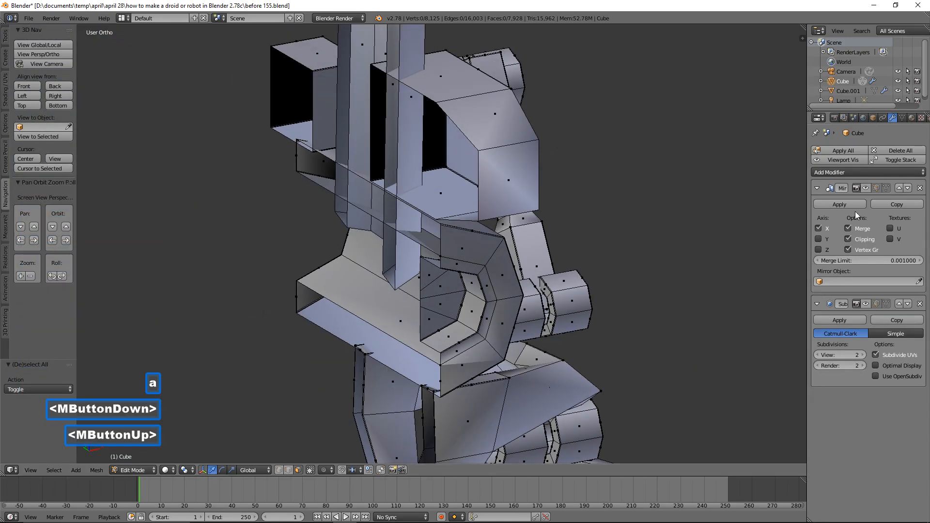
pyautogui.click(866, 191)
pyautogui.click(865, 305)
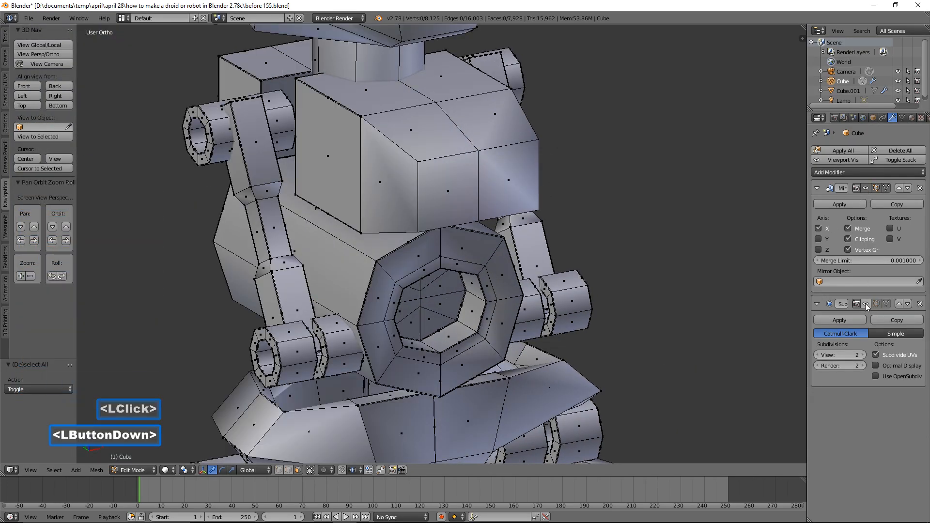
pyautogui.moveTo(761, 333); pyautogui.dragTo(614, 338, button='middle')
pyautogui.scroll(2, 614, 337)
pyautogui.scroll(7, 614, 337)
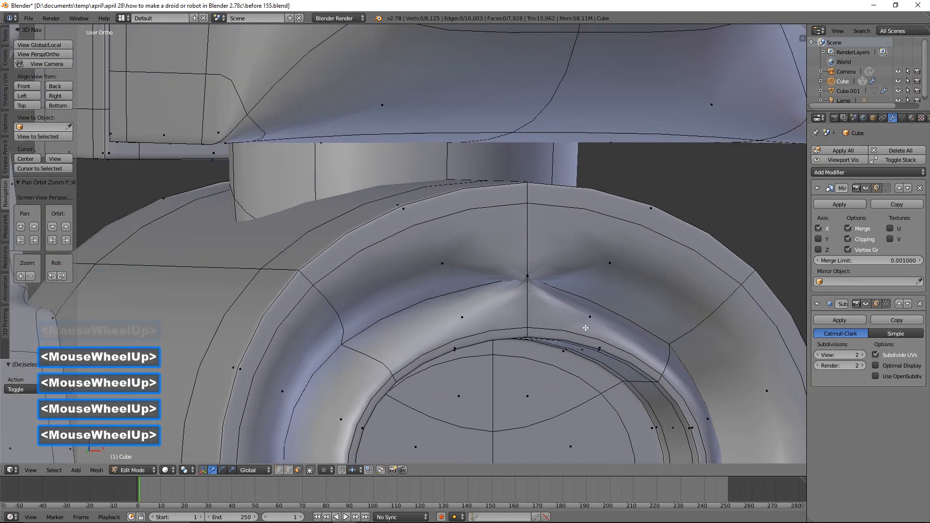
# Step: Hide the Mirror modifier in the viewport and delete the two small mirror-plane faces at the upper inside of the abdomen ring
pyautogui.click(864, 189)
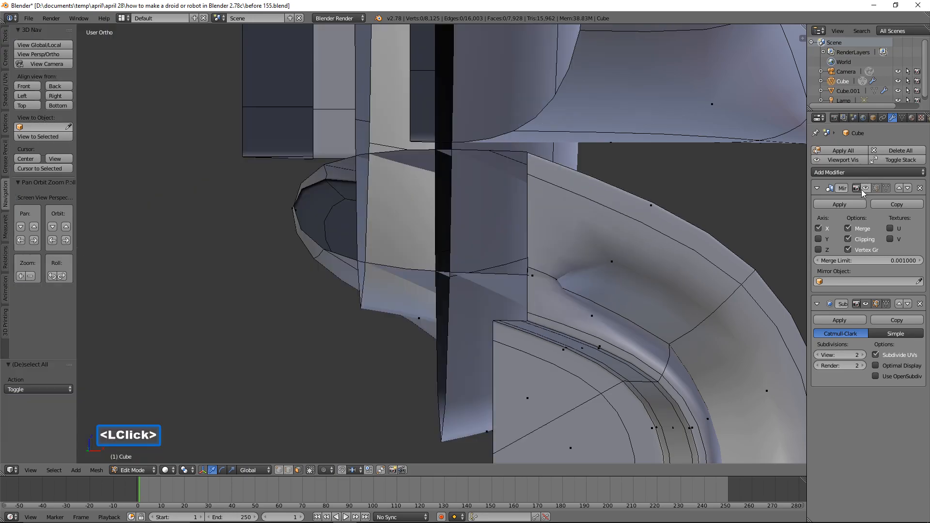
pyautogui.moveTo(642, 262); pyautogui.dragTo(557, 275, button='middle')
pyautogui.doubleClick(536, 275)
pyautogui.press('x')
pyautogui.click(557, 305)
pyautogui.click(557, 275)
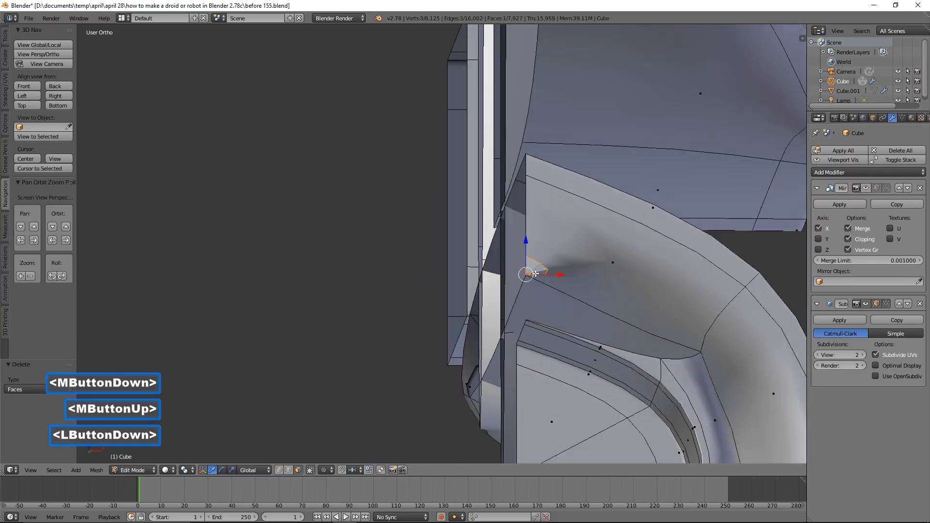
pyautogui.press('x')
pyautogui.click(538, 276)
pyautogui.moveTo(576, 313); pyautogui.dragTo(584, 359, button='middle')
pyautogui.scroll(-1, 584, 359)
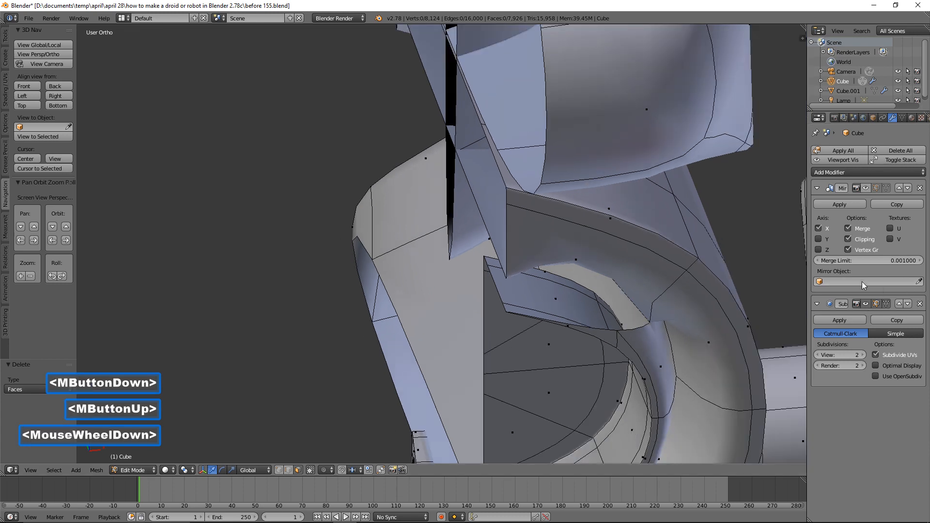
# Step: Turn the Mirror viewport display back on and inspect the abdomen ring from the front
pyautogui.click(867, 191)
pyautogui.moveTo(770, 303); pyautogui.dragTo(725, 266, button='middle')
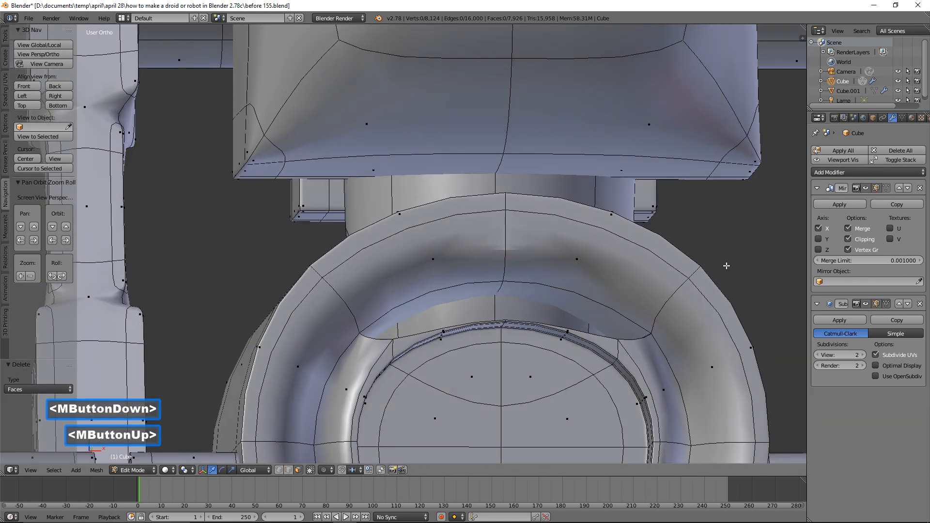
pyautogui.scroll(-5, 699, 288)
pyautogui.scroll(3, 646, 316)
pyautogui.moveTo(644, 317); pyautogui.dragTo(564, 338, button='middle')
pyautogui.scroll(-2, 557, 359)
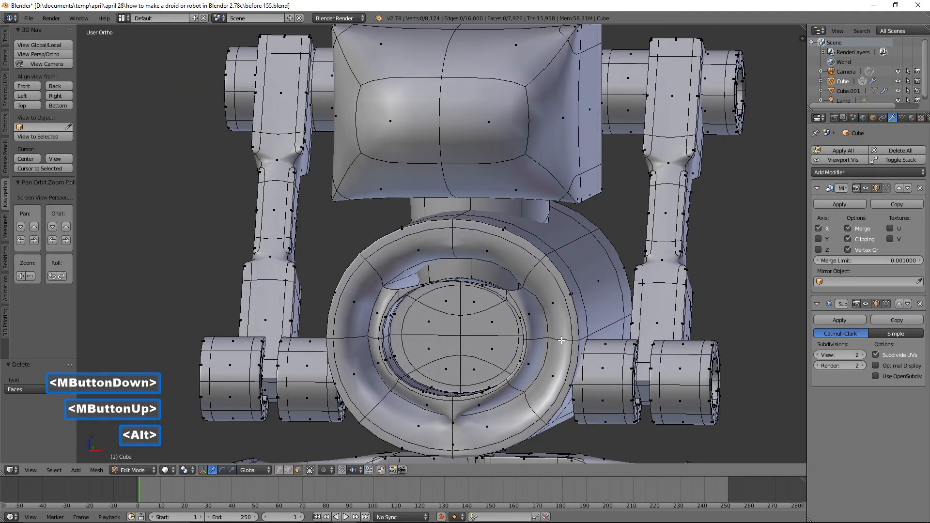
# Step: Select the complete loop of front faces around the abdomen ring and delete the faces
pyautogui.keyDown('alt'); pyautogui.click(561, 341); pyautogui.keyUp('alt')
pyautogui.keyDown('alt'); pyautogui.keyDown('shift'); pyautogui.click(534, 412); pyautogui.keyUp('shift'); pyautogui.keyUp('alt')
pyautogui.keyDown('alt'); pyautogui.keyDown('shift'); pyautogui.click(532, 412); pyautogui.keyUp('shift'); pyautogui.keyUp('alt')
pyautogui.keyDown('shift'); pyautogui.click(523, 416); pyautogui.keyUp('shift')
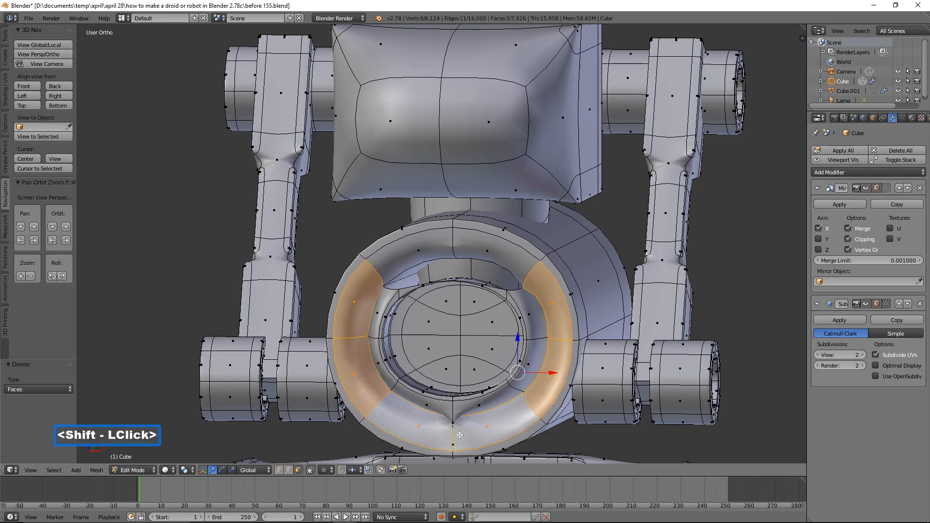
pyautogui.keyDown('shift'); pyautogui.click(500, 259); pyautogui.keyUp('shift')
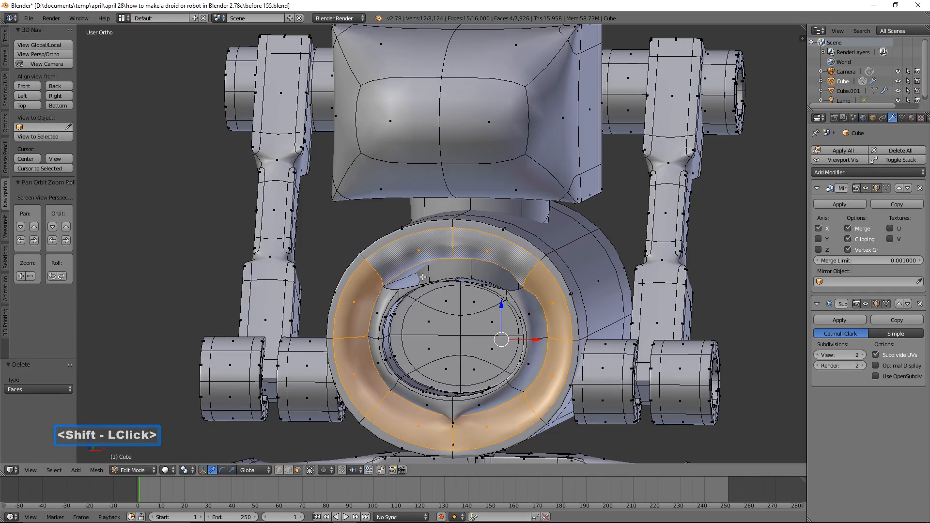
pyautogui.press('x')
pyautogui.click(423, 277)
pyautogui.moveTo(435, 298); pyautogui.dragTo(468, 376, button='middle')
# Step: Switch to vertex selection and delete the two stray centre-line vertices below the inner disc of the abdomen cylinder
pyautogui.click(280, 471)
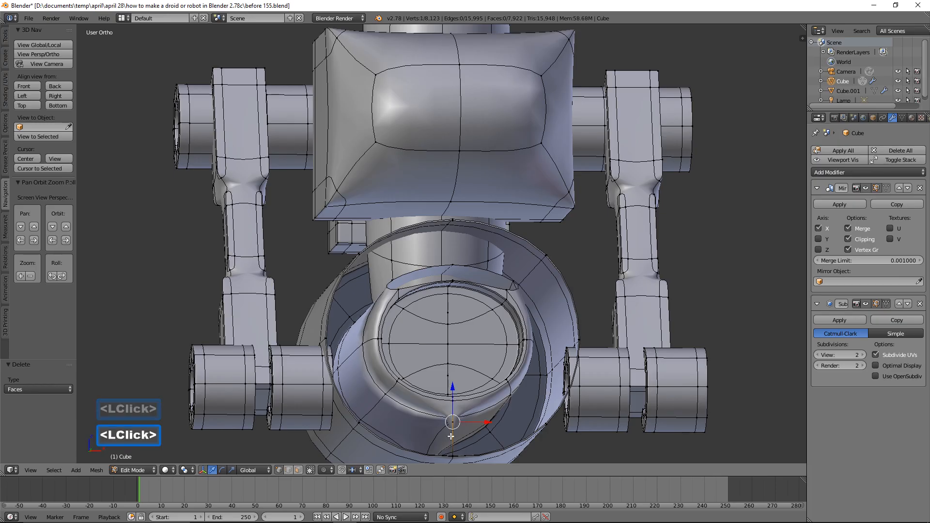
pyautogui.press('x')
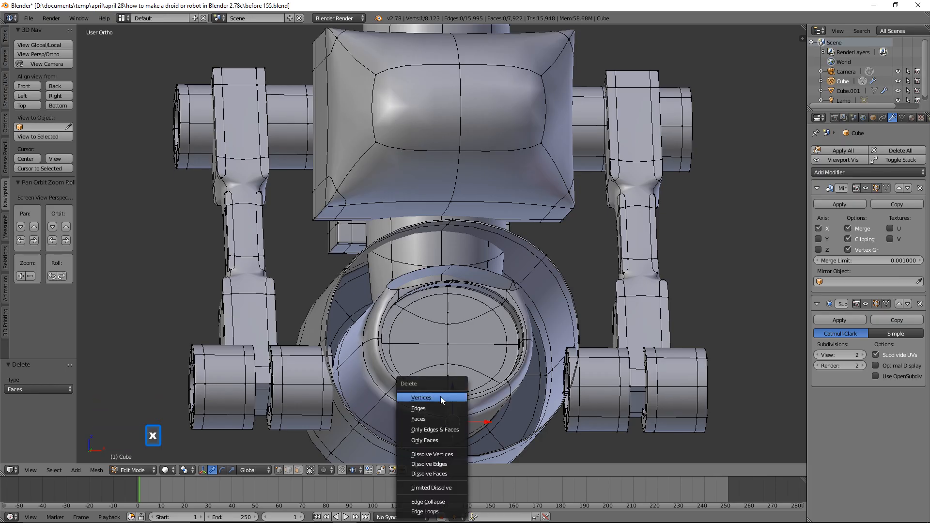
pyautogui.click(440, 397)
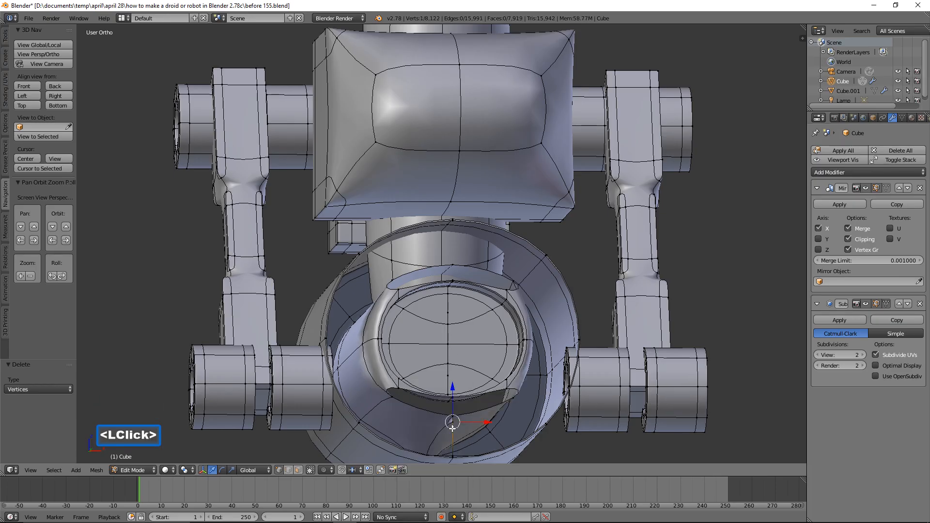
pyautogui.press('x')
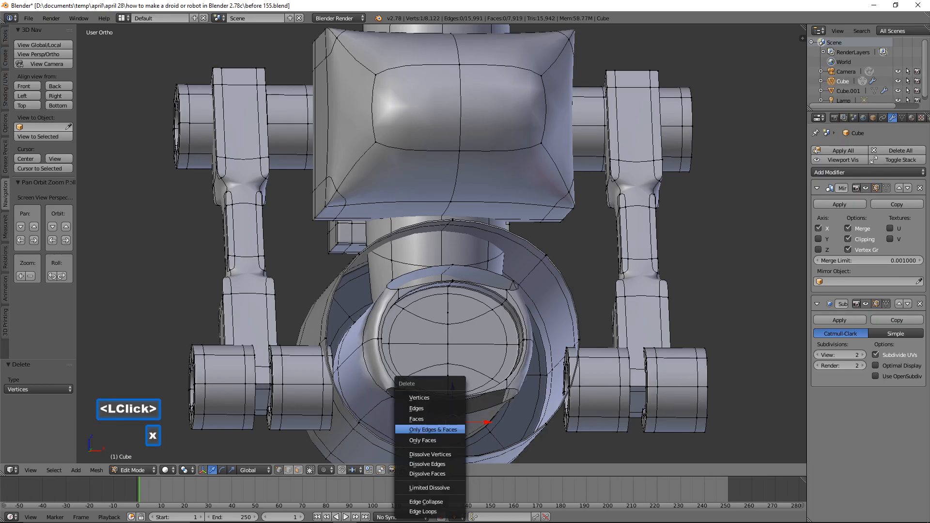
pyautogui.click(441, 398)
pyautogui.moveTo(442, 399); pyautogui.dragTo(519, 359, button='middle')
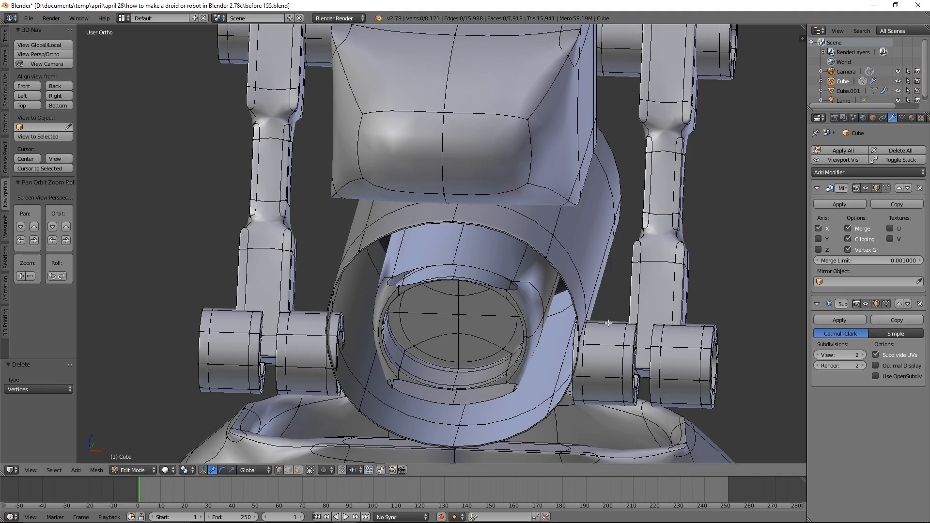
# Step: Hide the Subdivision Surface in the viewport, then extrude the cylinder's open front rim in place and scale it inward to 0.704
pyautogui.scroll(2, 520, 350)
pyautogui.moveTo(520, 351); pyautogui.dragTo(587, 332, button='middle')
pyautogui.click(866, 304)
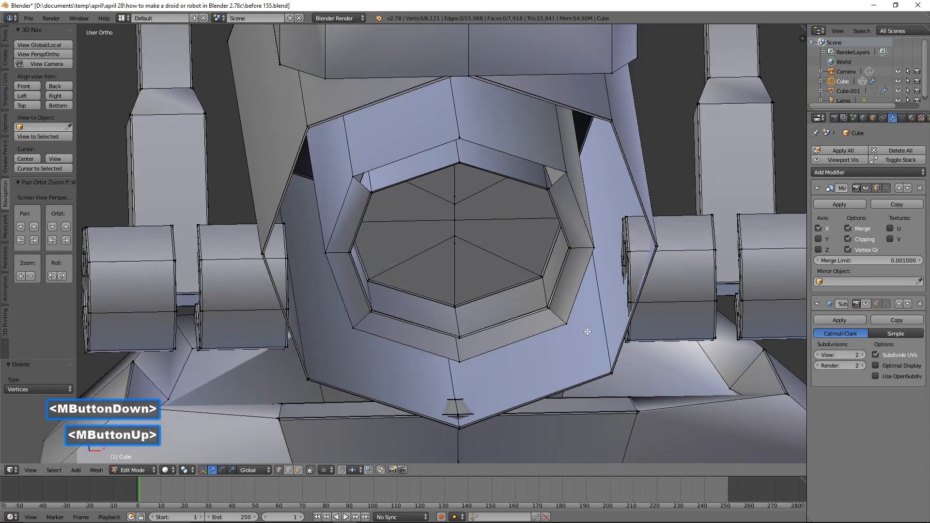
pyautogui.moveTo(634, 197); pyautogui.dragTo(739, 281, button='middle')
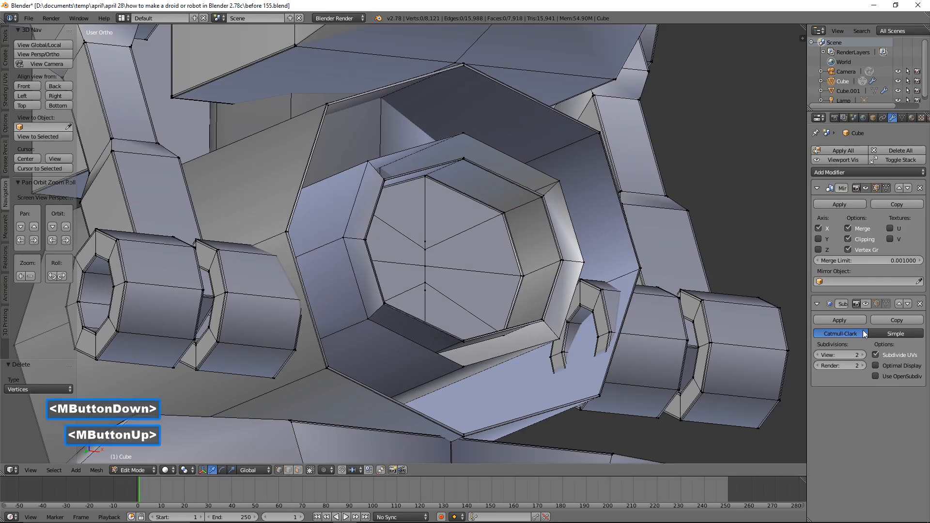
pyautogui.keyDown('alt'); pyautogui.click(632, 241); pyautogui.keyUp('alt')
pyautogui.moveTo(639, 257); pyautogui.dragTo(604, 277, button='middle')
pyautogui.press('e')
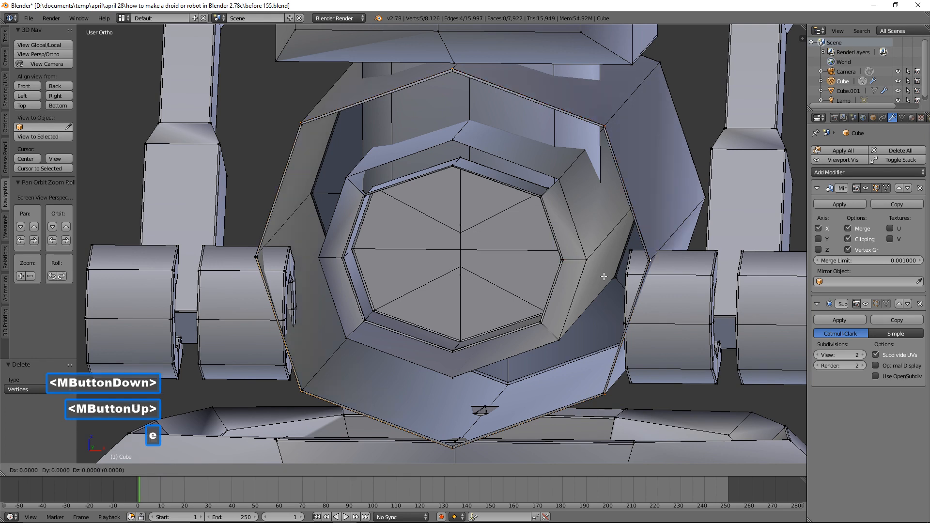
pyautogui.rightClick(604, 276)
pyautogui.press('s')
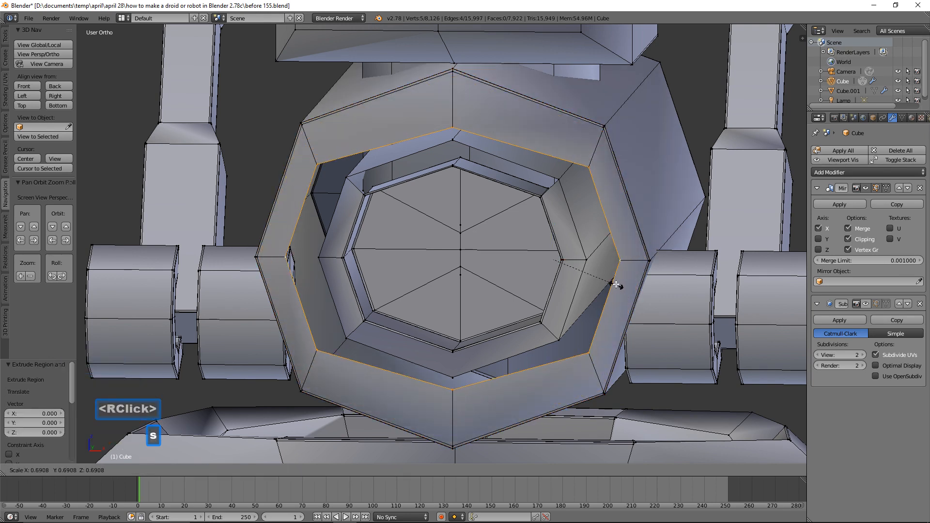
pyautogui.click(617, 289)
# Step: Extrude the new inner rim 2.907 along Y into the cylinder and turn the Subdivision Surface viewport display back on
pyautogui.moveTo(617, 289); pyautogui.dragTo(587, 294, button='middle')
pyautogui.press('e')
pyautogui.press('y')
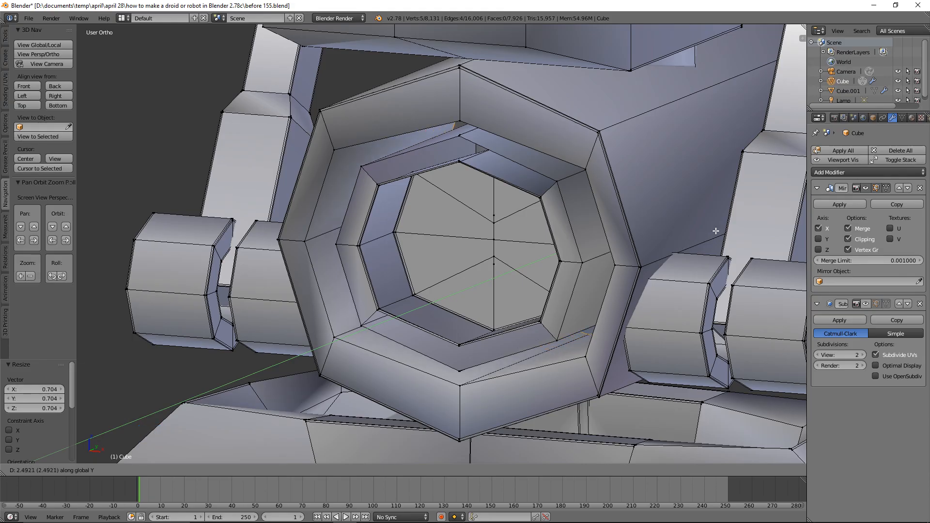
pyautogui.click(731, 220)
pyautogui.moveTo(598, 252); pyautogui.dragTo(630, 271, button='middle')
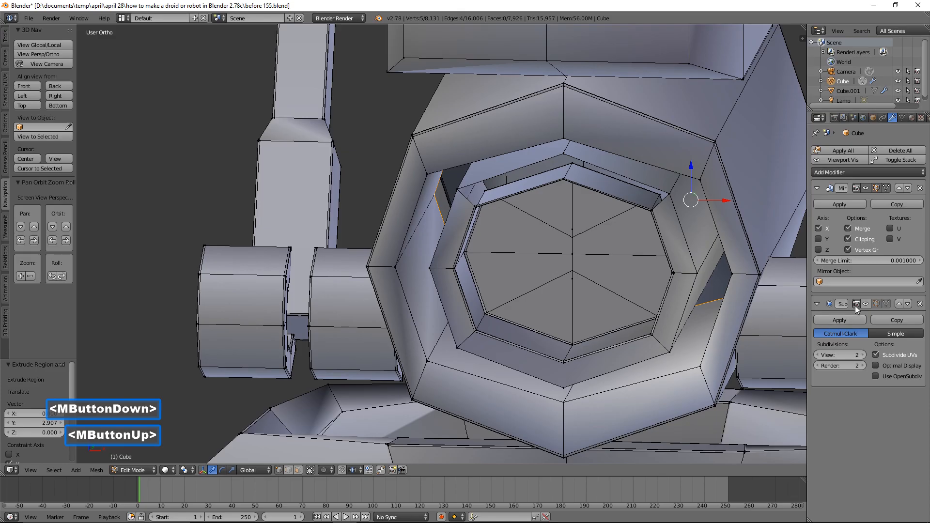
pyautogui.click(875, 304)
pyautogui.scroll(-1, 611, 305)
pyautogui.moveTo(609, 306)
pyautogui.mouseDown(button='middle')
pyautogui.moveTo(613, 279)
pyautogui.moveTo(616, 303)
pyautogui.mouseUp(button='middle')
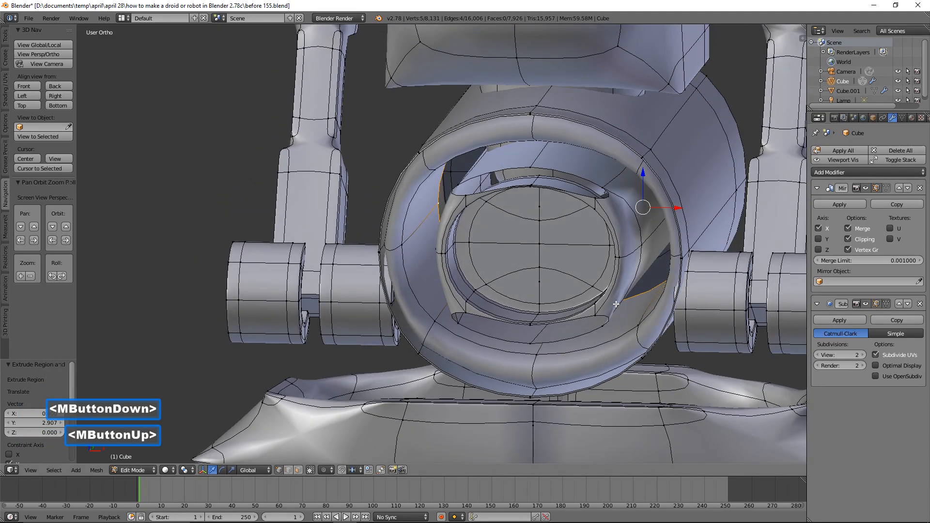
# Step: Select the four vertices around the upper gap in the ring surrounding the inner disc and fill them with a face
pyautogui.keyDown('alt'); pyautogui.click(595, 183); pyautogui.keyUp('alt')
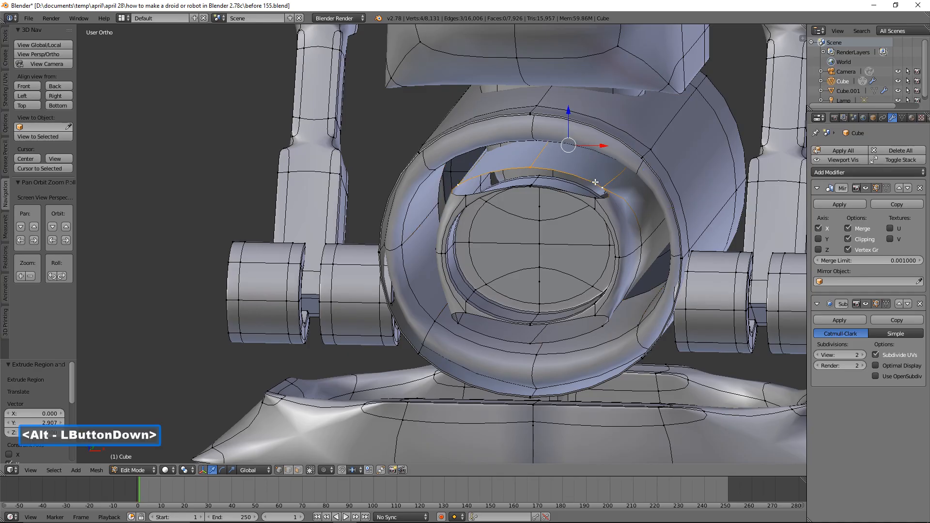
pyautogui.keyDown('alt'); pyautogui.click(600, 189); pyautogui.keyUp('alt')
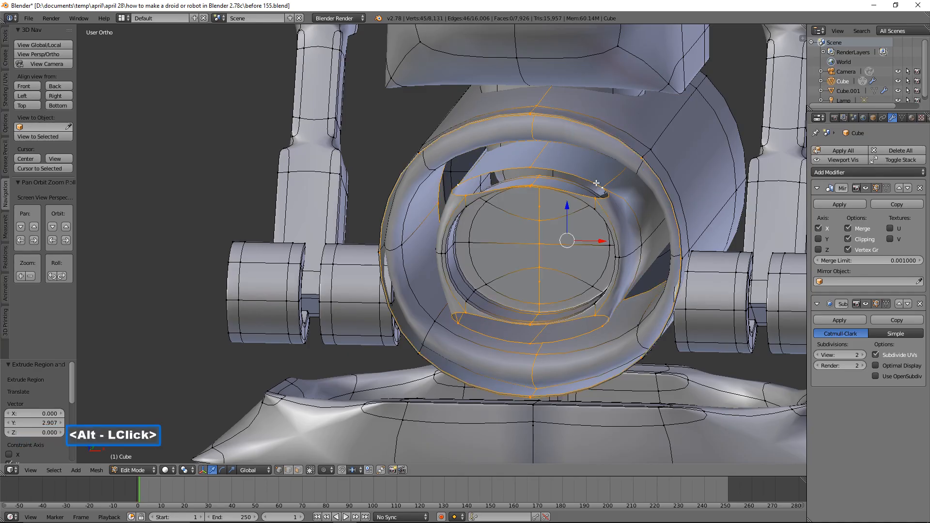
pyautogui.keyDown('alt'); pyautogui.click(597, 183); pyautogui.keyUp('alt')
pyautogui.keyDown('shift'); pyautogui.click(594, 199); pyautogui.keyUp('shift')
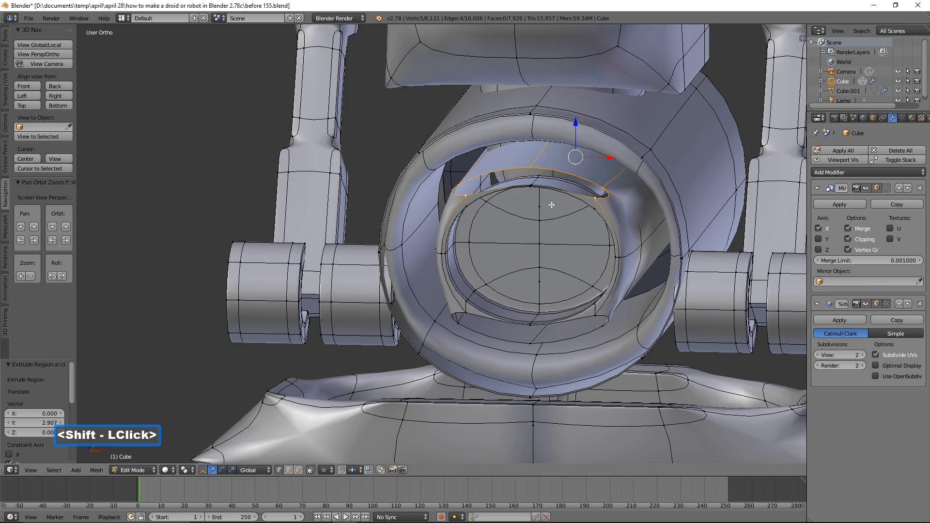
pyautogui.click(605, 190)
pyautogui.keyDown('shift'); pyautogui.click(562, 190); pyautogui.keyUp('shift')
pyautogui.keyDown('shift'); pyautogui.click(529, 168); pyautogui.keyUp('shift')
pyautogui.scroll(2, 557, 184)
pyautogui.keyDown('shift'); pyautogui.click(586, 160); pyautogui.keyUp('shift')
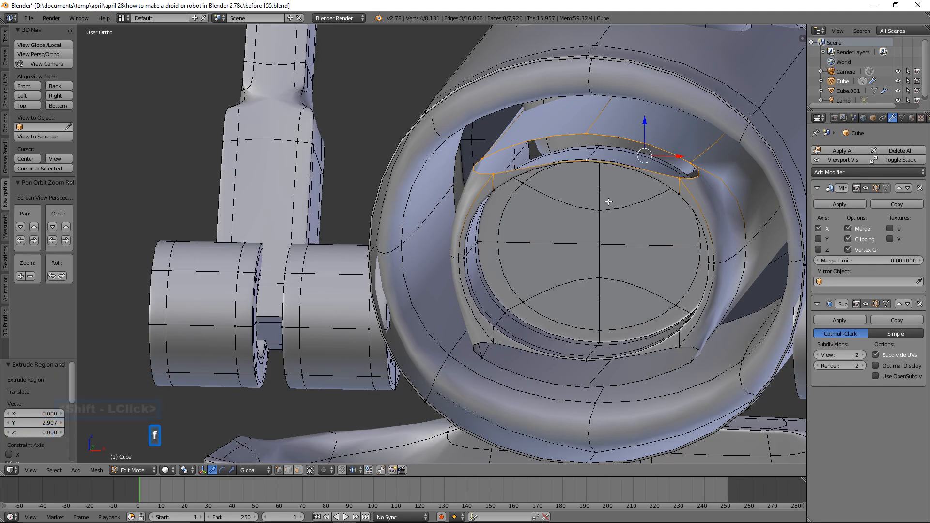
pyautogui.press('f')
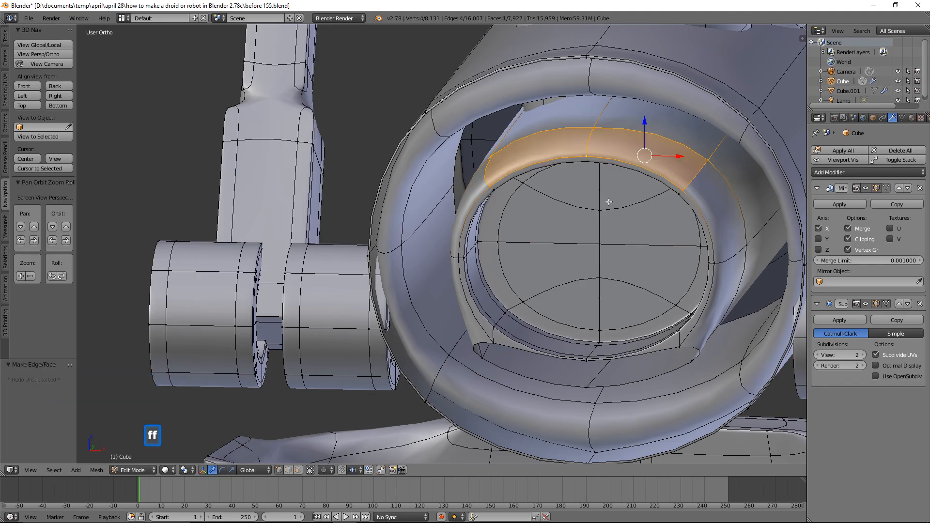
# Step: Select the vertices around the lower gap in the ring surrounding the inner disc and fill them with a face
pyautogui.click(687, 369)
pyautogui.keyDown('shift'); pyautogui.click(599, 366); pyautogui.keyUp('shift')
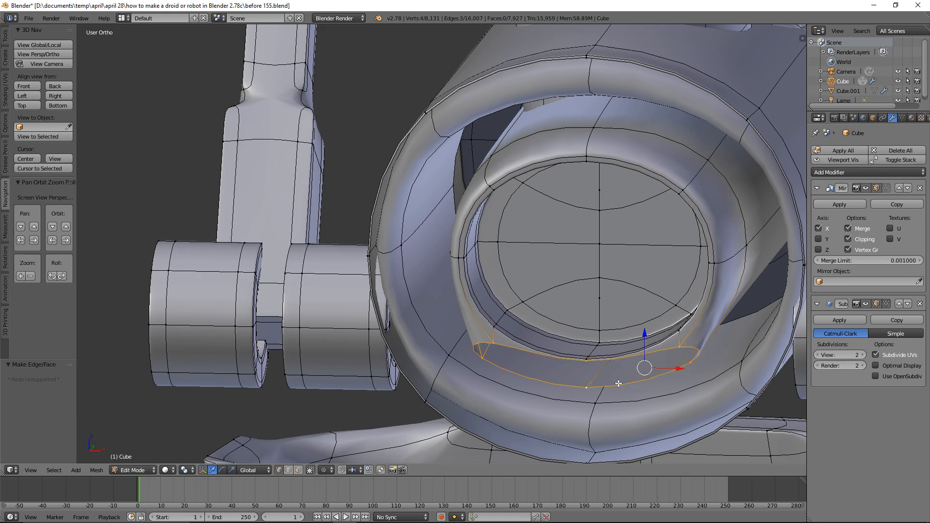
pyautogui.press('f')
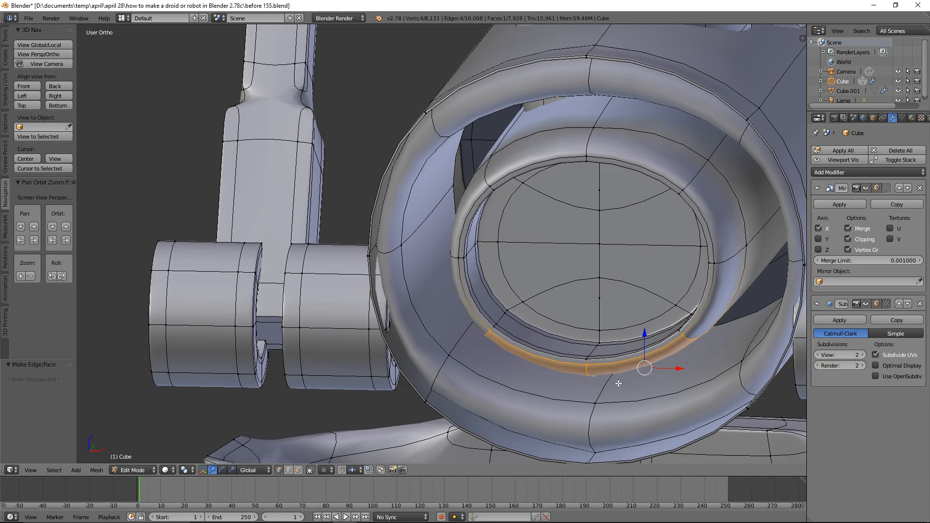
# Step: Clear the selection and examine the rebuilt abdomen cylinder within the whole droid
pyautogui.press('a')
pyautogui.scroll(-7, 619, 383)
pyautogui.moveTo(580, 370)
pyautogui.mouseDown(button='middle')
pyautogui.moveTo(602, 355)
pyautogui.moveTo(545, 365)
pyautogui.moveTo(573, 357)
pyautogui.mouseUp(button='middle')
pyautogui.scroll(-3, 573, 357)
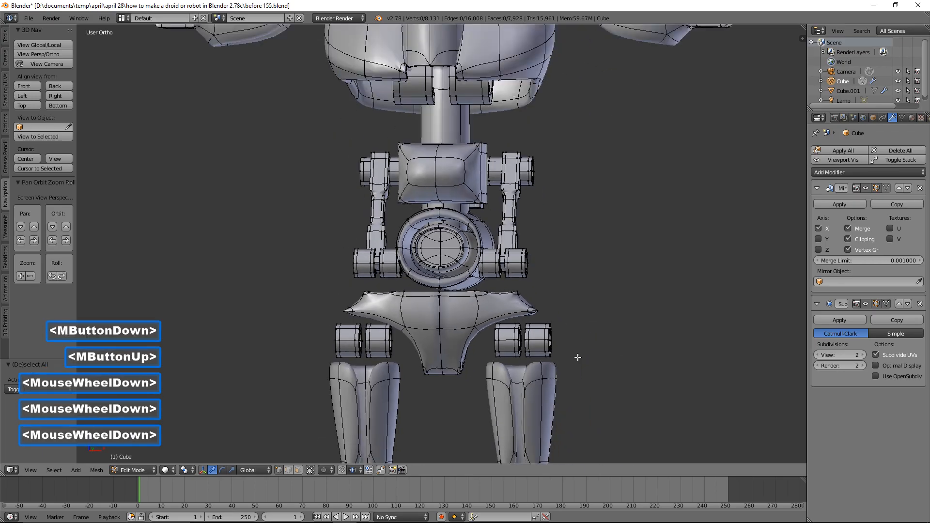
pyautogui.press('a')
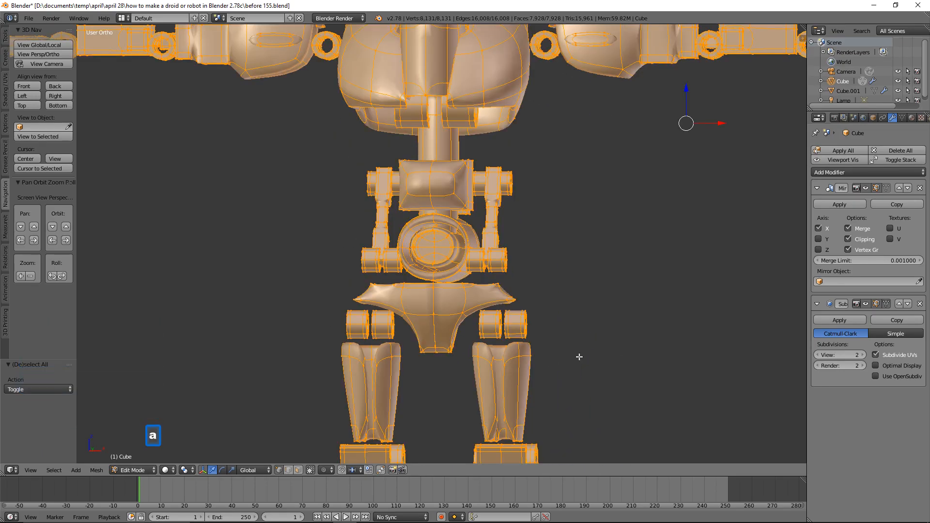
pyautogui.press('a')
pyautogui.moveTo(586, 342); pyautogui.dragTo(595, 343, button='middle')
pyautogui.scroll(-4, 596, 343)
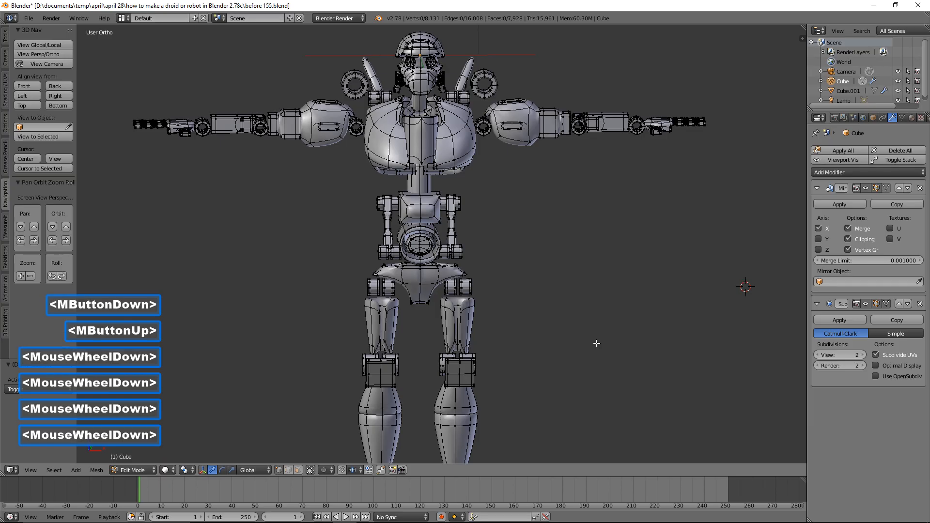
pyautogui.scroll(-1, 596, 342)
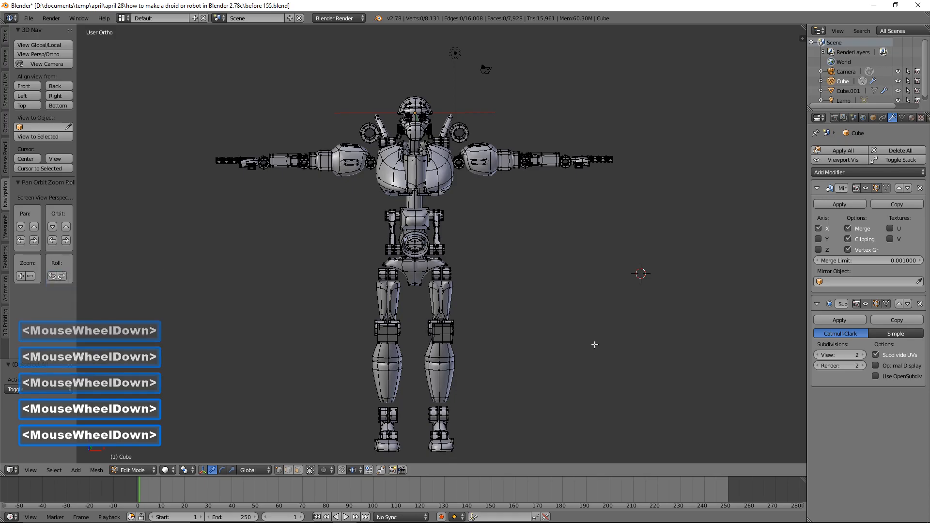
# Step: Switch to Object Mode and inspect the smoothed torso, abdomen and legs of the droid
pyautogui.click(155, 471)
pyautogui.click(156, 460)
pyautogui.scroll(1, 489, 399)
pyautogui.moveTo(490, 399); pyautogui.dragTo(500, 358, button='middle')
pyautogui.scroll(1, 508, 349)
pyautogui.scroll(2, 508, 349)
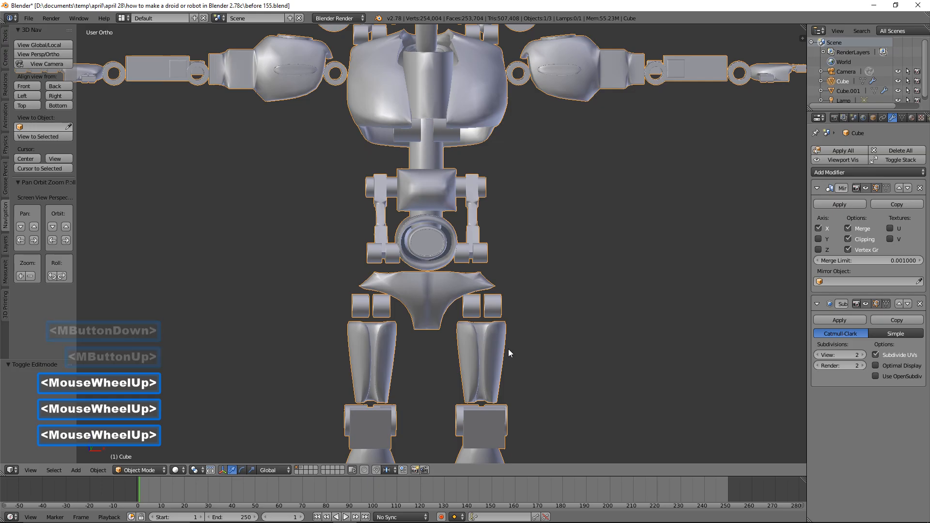
# Step: Delete the interior vertex inside the helmet in Edit Mode, hiding the mirrored half for access and showing it again once done
pyautogui.click(158, 470)
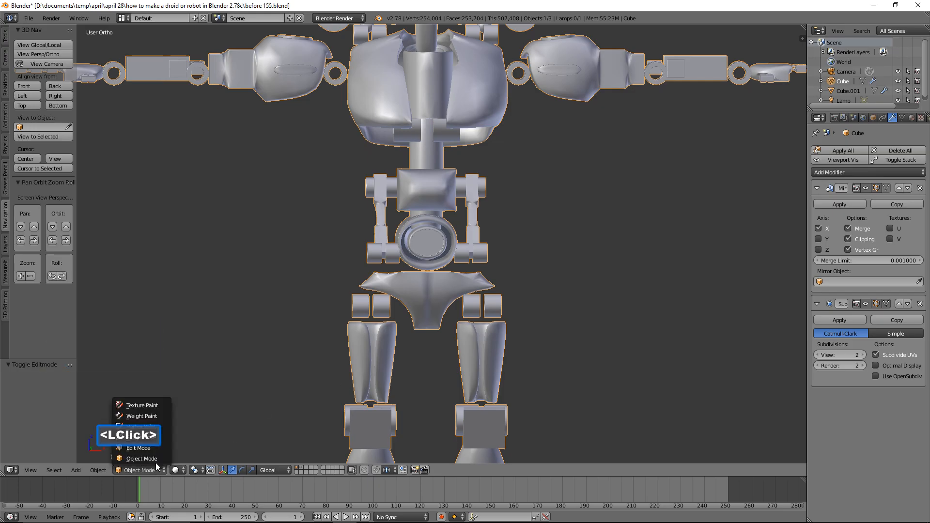
pyautogui.click(160, 449)
pyautogui.keyDown('shift'); pyautogui.moveTo(485, 171); pyautogui.dragTo(473, 349, button='middle'); pyautogui.keyUp('shift')
pyautogui.scroll(7, 472, 349)
pyautogui.moveTo(492, 96); pyautogui.dragTo(501, 211, button='middle')
pyautogui.click(870, 187)
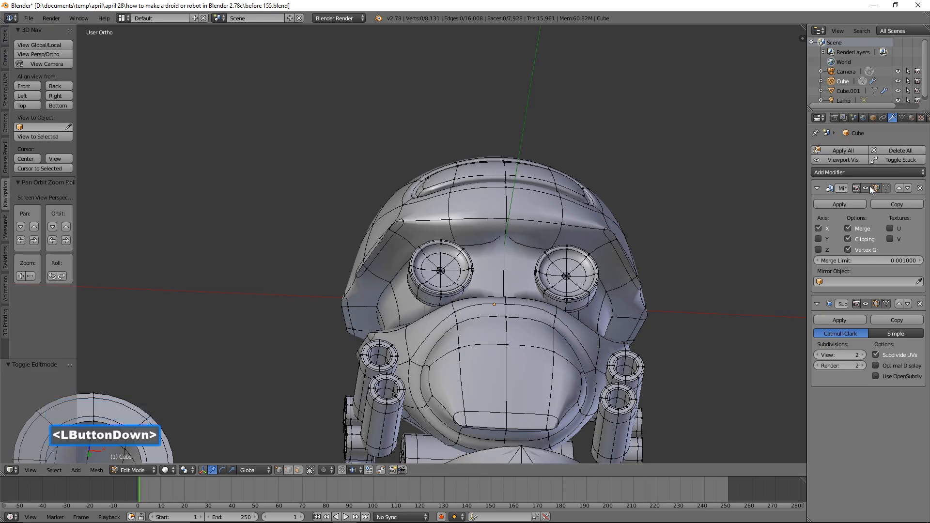
pyautogui.moveTo(557, 228); pyautogui.dragTo(678, 194, button='middle')
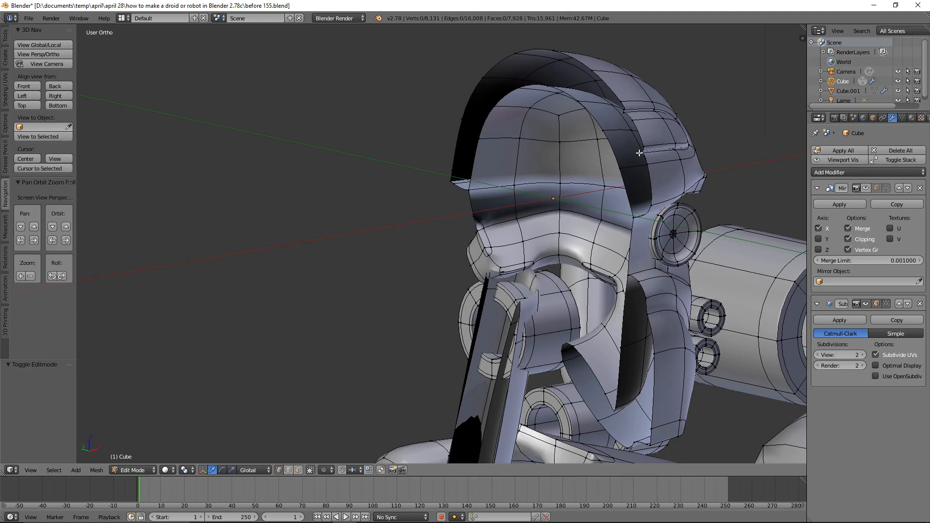
pyautogui.press('x')
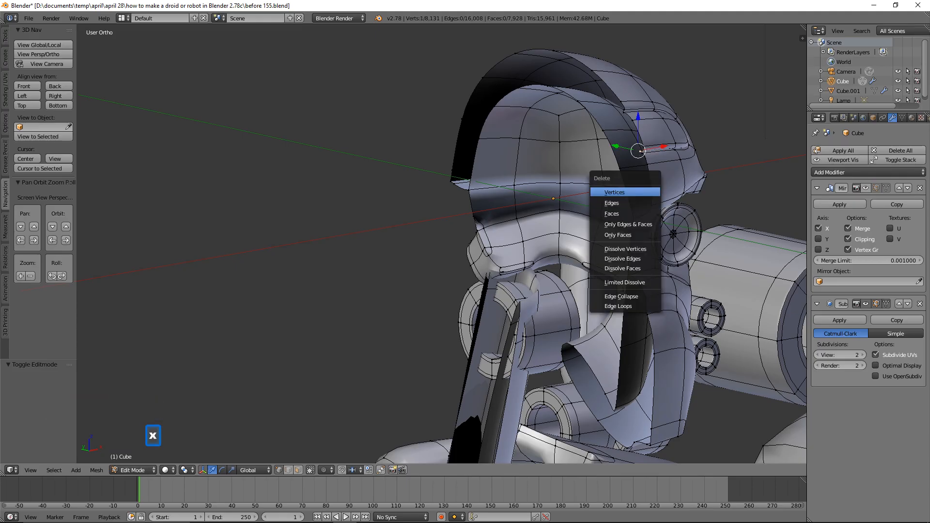
pyautogui.click(647, 192)
pyautogui.moveTo(648, 192); pyautogui.dragTo(622, 189, button='middle')
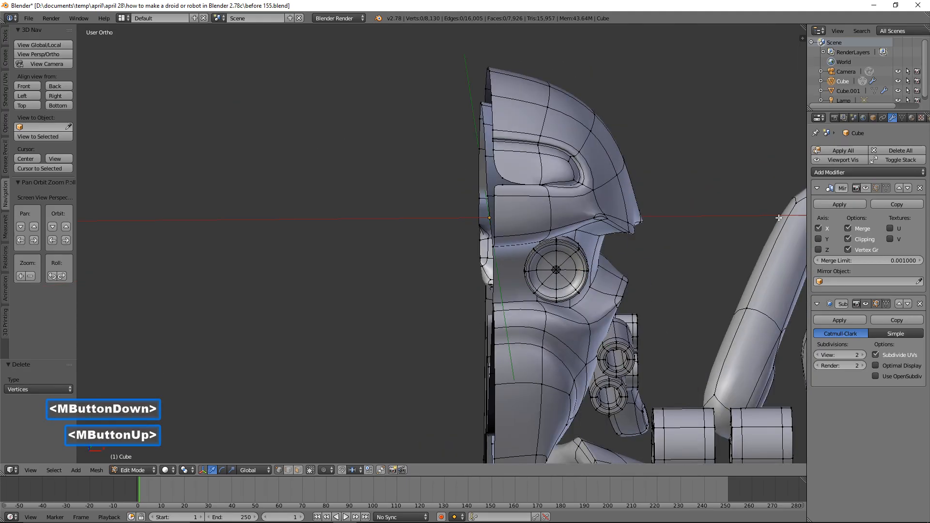
pyautogui.click(864, 187)
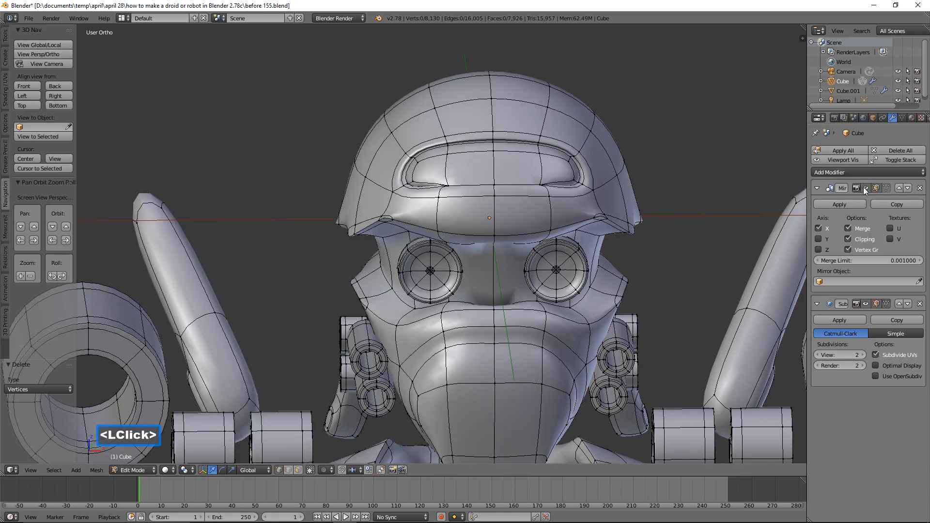
# Step: Hide the mirrored half again and switch to face selection for the interior of the droid's lower mask
pyautogui.scroll(-1, 634, 237)
pyautogui.scroll(2, 544, 262)
pyautogui.moveTo(506, 290); pyautogui.dragTo(525, 219, button='middle')
pyautogui.scroll(5, 525, 220)
pyautogui.keyDown('shift'); pyautogui.moveTo(536, 281); pyautogui.dragTo(469, 131, button='middle'); pyautogui.keyUp('shift')
pyautogui.click(874, 188)
pyautogui.moveTo(531, 345); pyautogui.dragTo(555, 331, button='middle')
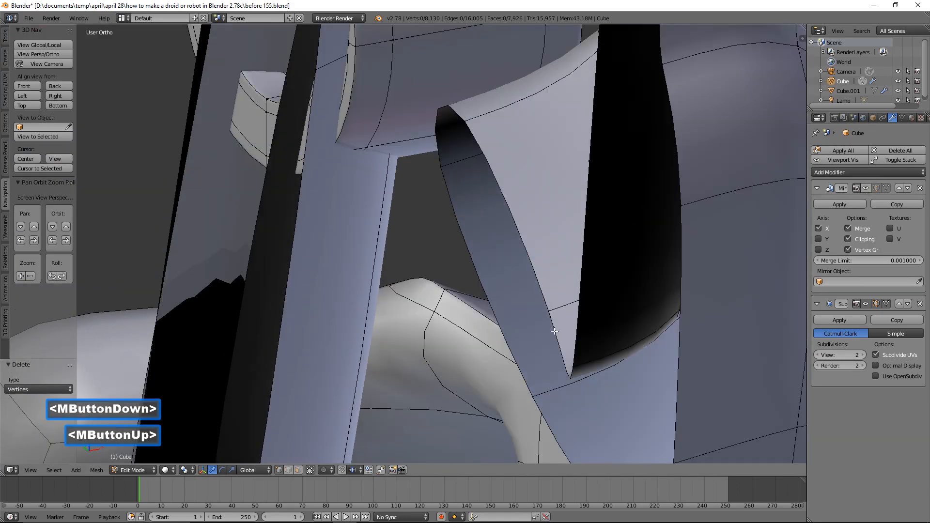
pyautogui.scroll(-1, 618, 277)
pyautogui.click(579, 288)
pyautogui.click(297, 470)
# Step: Select the four interior faces behind the lower mask, delete them, and show the mirrored half again
pyautogui.scroll(-2, 492, 302)
pyautogui.click(527, 207)
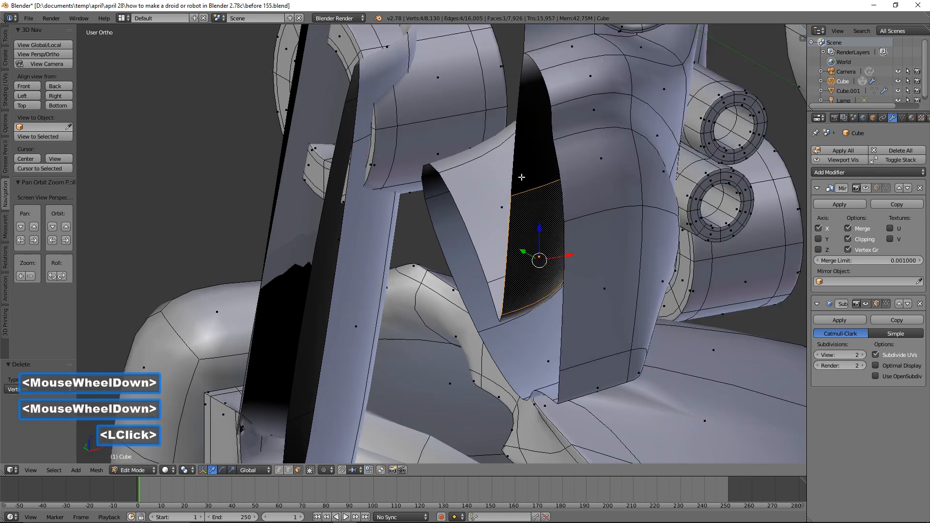
pyautogui.keyDown('shift'); pyautogui.click(525, 148); pyautogui.keyUp('shift')
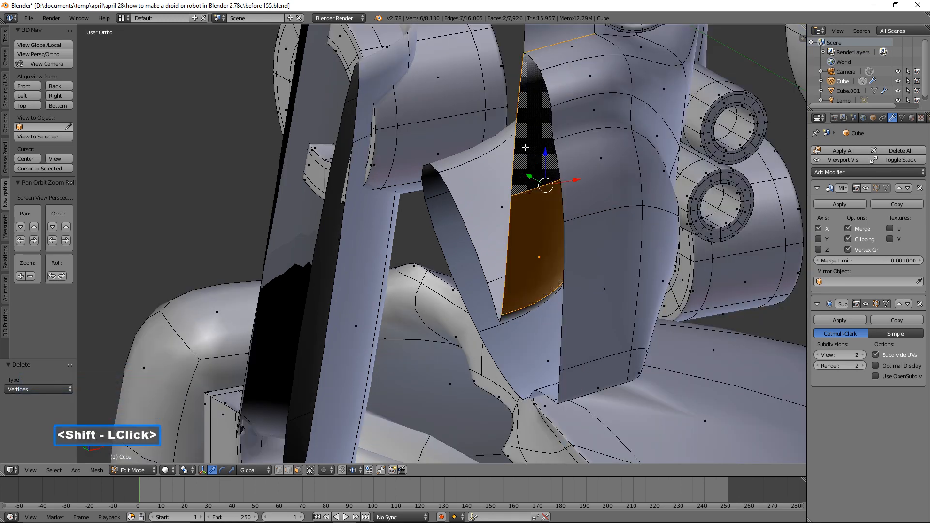
pyautogui.keyDown('shift'); pyautogui.click(493, 293); pyautogui.keyUp('shift')
pyautogui.keyDown('shift'); pyautogui.click(481, 241); pyautogui.keyUp('shift')
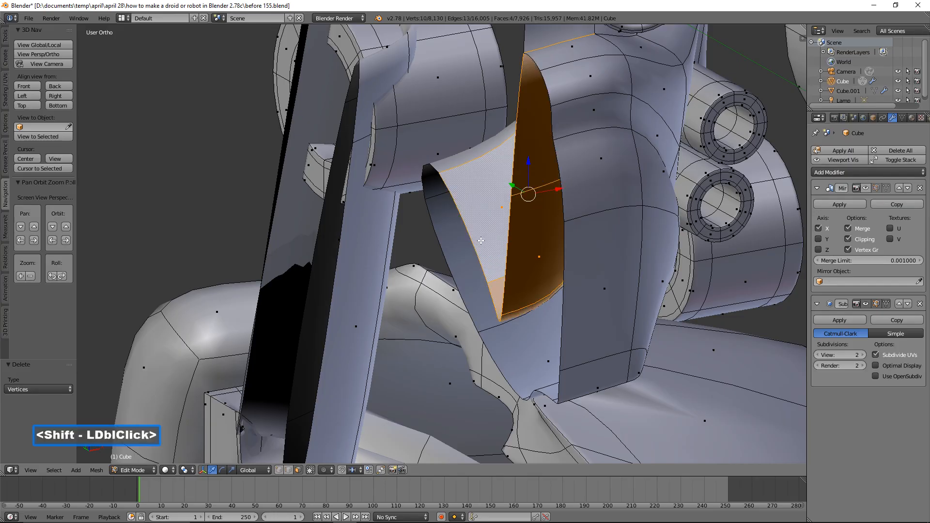
pyautogui.press('x')
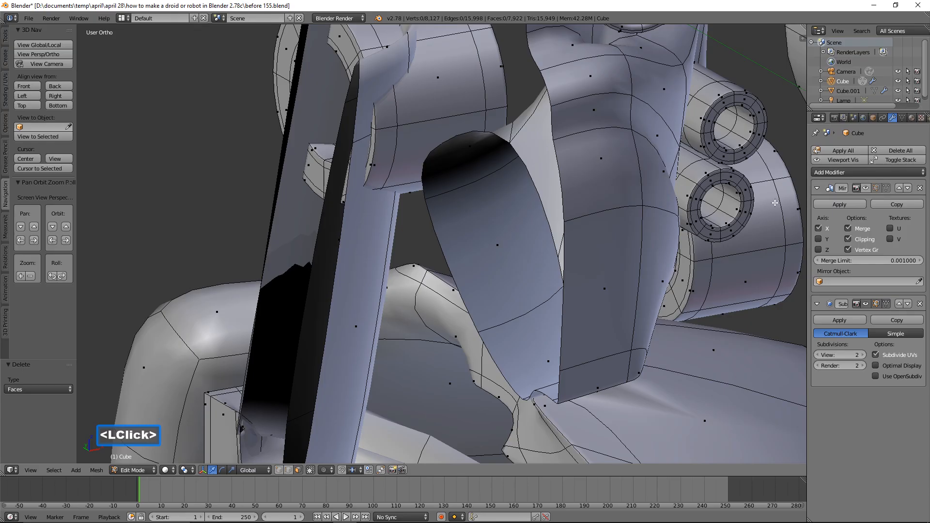
pyautogui.scroll(-3, 775, 203)
pyautogui.moveTo(775, 203); pyautogui.dragTo(642, 293, button='middle')
pyautogui.scroll(-4, 558, 266)
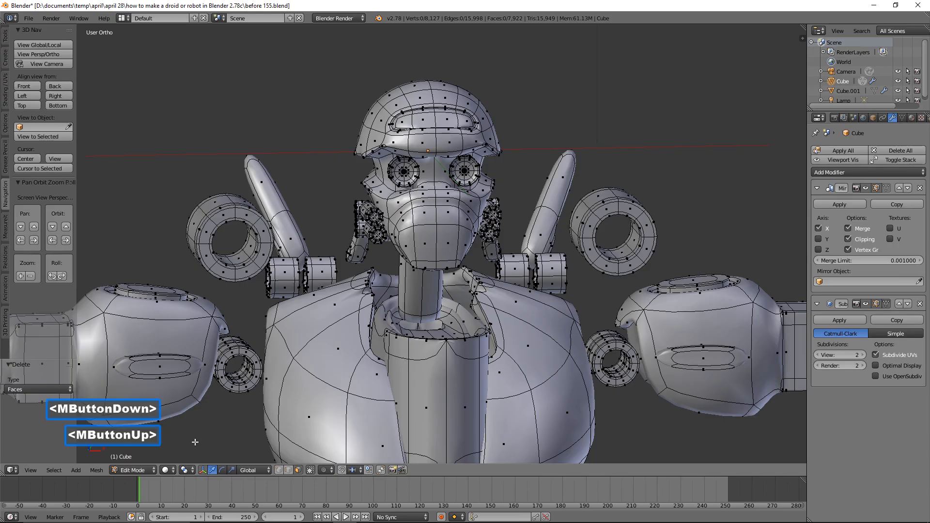
# Step: Switch to Object Mode and inspect the smoothed head and mask within the whole droid
pyautogui.click(133, 470)
pyautogui.click(169, 452)
pyautogui.scroll(-2, 402, 380)
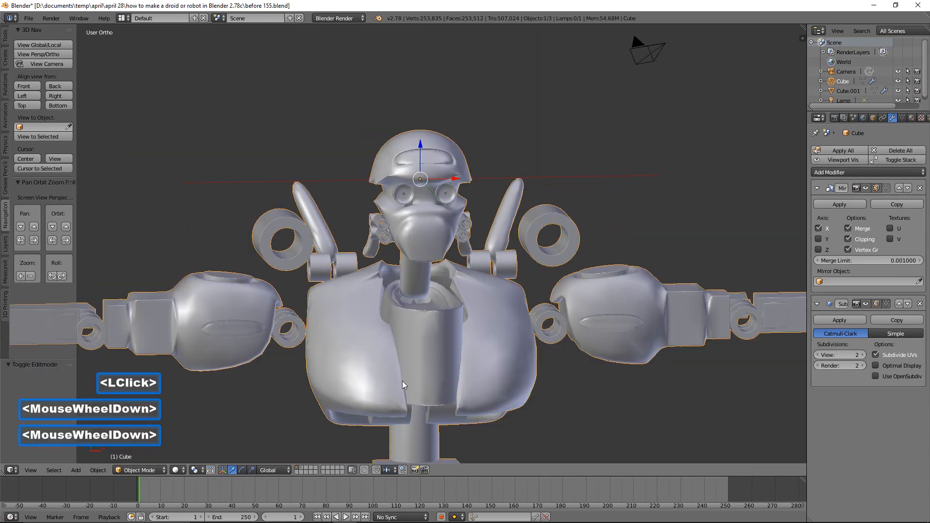
pyautogui.moveTo(493, 358); pyautogui.dragTo(476, 352, button='middle')
pyautogui.scroll(-4, 482, 353)
pyautogui.scroll(-3, 481, 353)
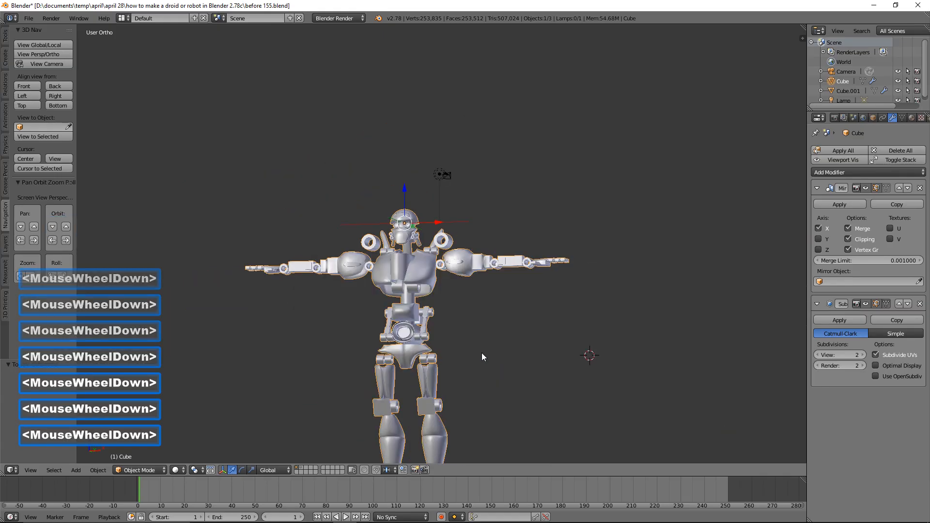
pyautogui.scroll(7, 482, 352)
pyautogui.moveTo(447, 332)
pyautogui.mouseDown(button='middle')
pyautogui.moveTo(474, 349)
pyautogui.moveTo(340, 342)
pyautogui.moveTo(454, 340)
pyautogui.mouseUp(button='middle')
pyautogui.scroll(2, 454, 340)
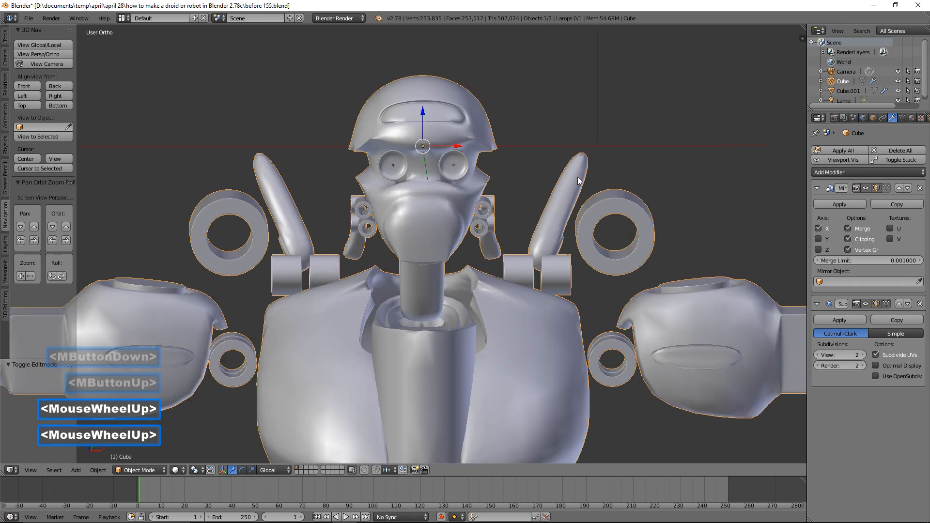
# Step: Bevel all edges of the linked rods behind the shoulders in Edit Mode with 2 segments and a profile of 1, then clear the selection
pyautogui.click(151, 468)
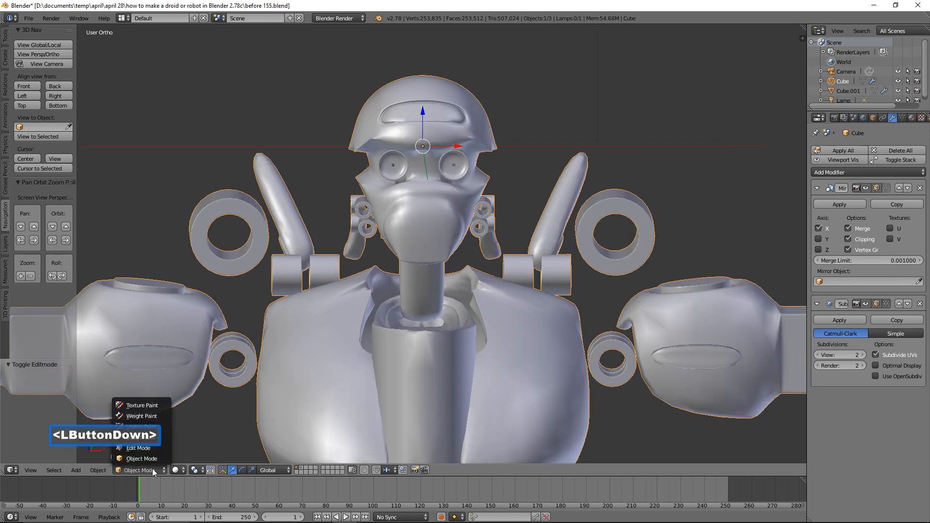
pyautogui.click(160, 450)
pyautogui.moveTo(510, 272); pyautogui.dragTo(544, 268, button='middle')
pyautogui.press('l')
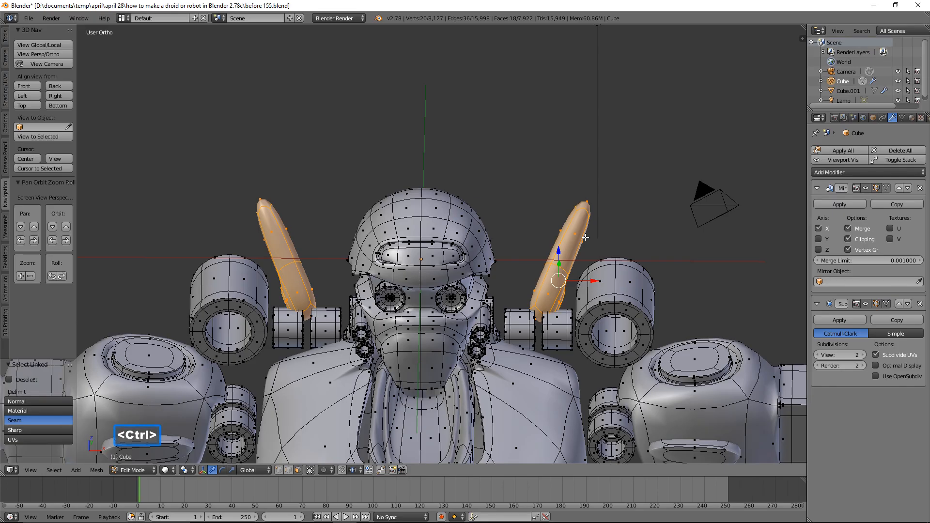
pyautogui.hotkey('ctrl', 'b')
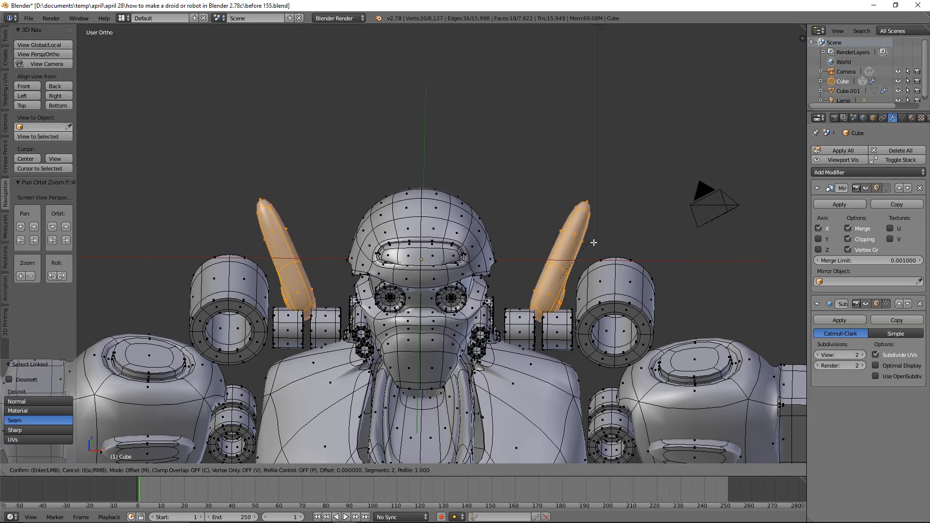
pyautogui.keyDown('shift'); pyautogui.click(623, 232); pyautogui.keyUp('shift')
pyautogui.moveTo(623, 232); pyautogui.dragTo(567, 234, button='middle')
pyautogui.press('a')
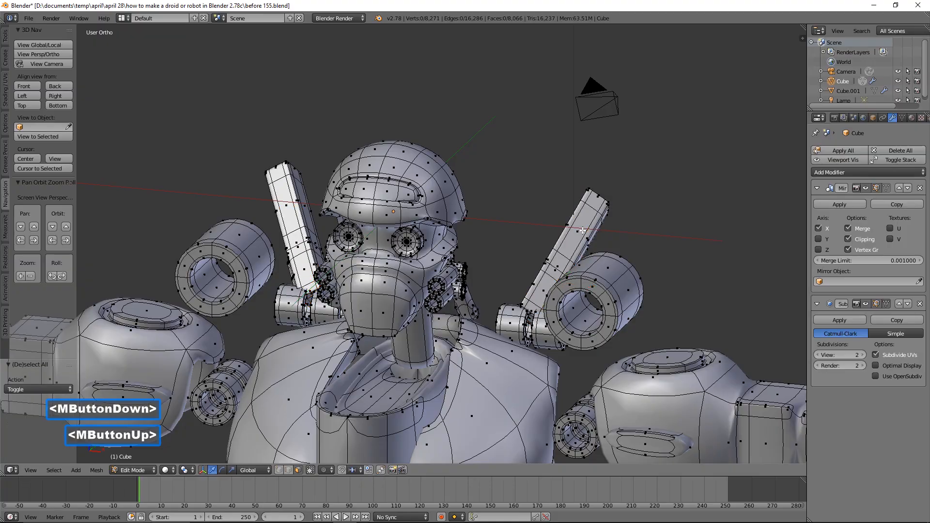
pyautogui.scroll(-1, 394, 296)
# Step: Switch to Object Mode and inspect the bevelled shoulder rods, torso, abdomen and thighs of the droid
pyautogui.click(134, 472)
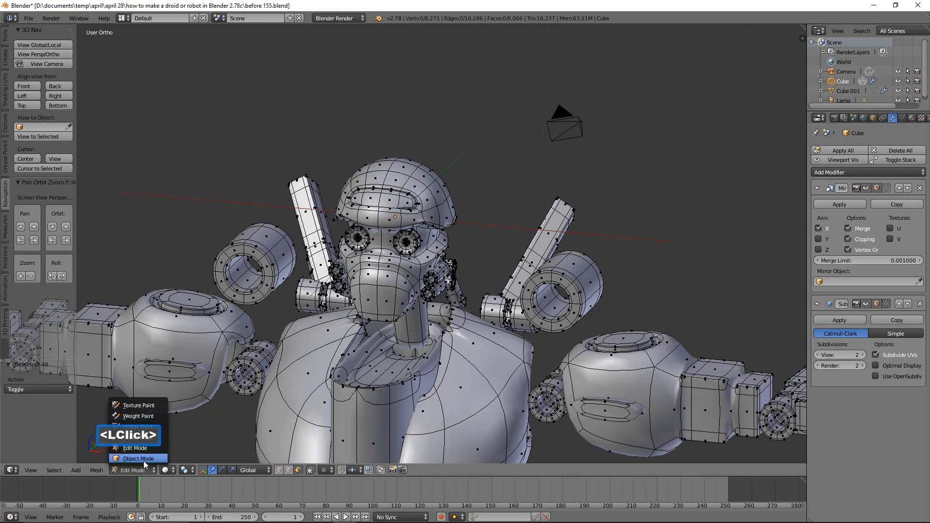
pyautogui.click(146, 459)
pyautogui.scroll(-4, 574, 281)
pyautogui.keyDown('shift'); pyautogui.moveTo(554, 307); pyautogui.dragTo(552, 189, button='middle'); pyautogui.keyUp('shift')
pyautogui.moveTo(536, 266); pyautogui.dragTo(566, 262, button='middle')
pyautogui.scroll(-1, 565, 263)
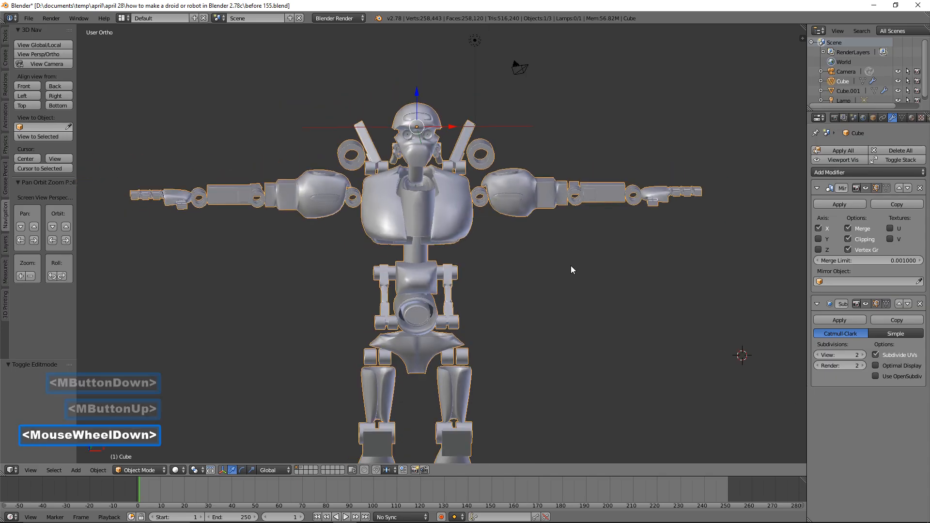
pyautogui.keyDown('shift'); pyautogui.moveTo(533, 328); pyautogui.dragTo(538, 208, button='middle'); pyautogui.keyUp('shift')
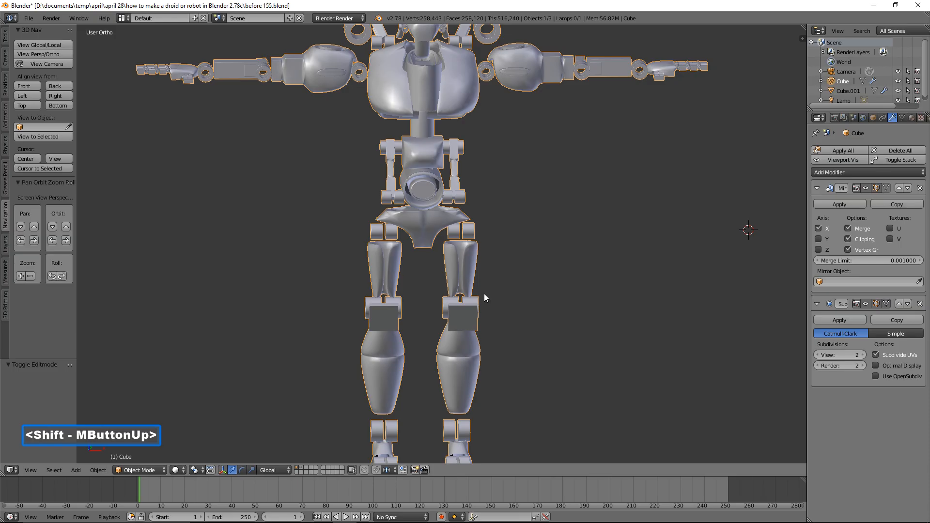
pyautogui.scroll(3, 484, 296)
pyautogui.scroll(1, 484, 297)
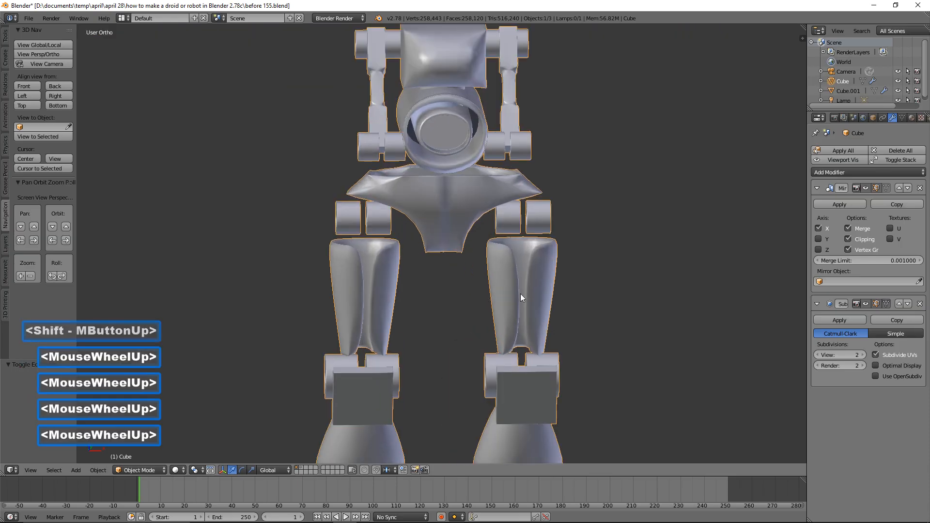
# Step: Bevel all edges of the linked thigh pieces in Edit Mode with 2 segments and a profile of 1, then clear the selection
pyautogui.click(140, 469)
pyautogui.click(153, 448)
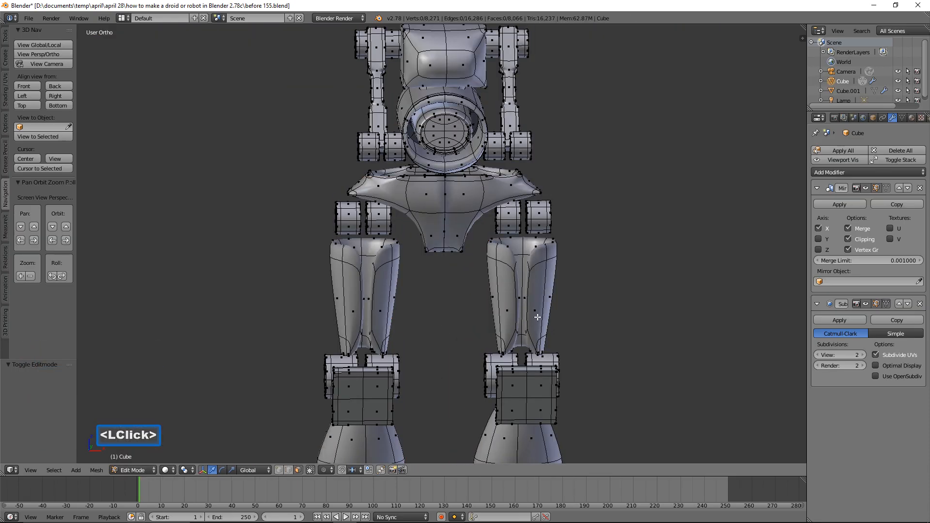
pyautogui.press('l')
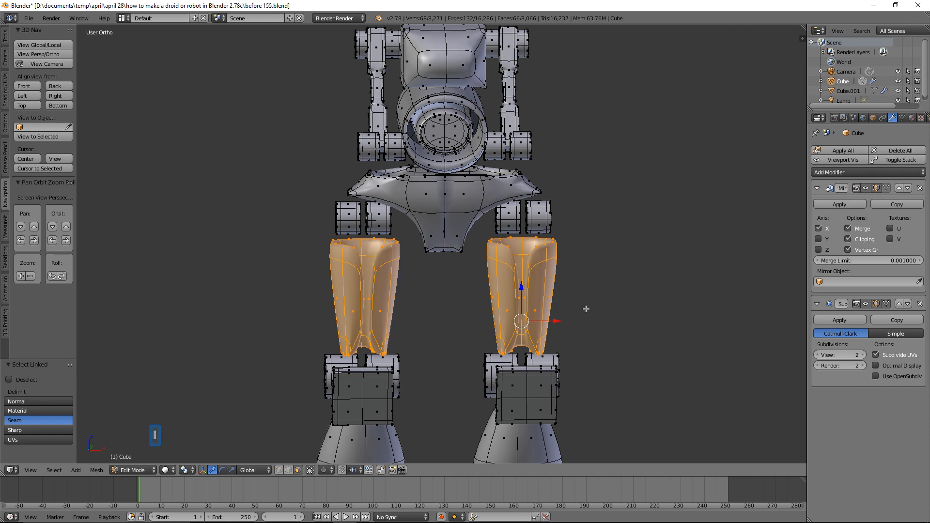
pyautogui.hotkey('ctrl', 'b')
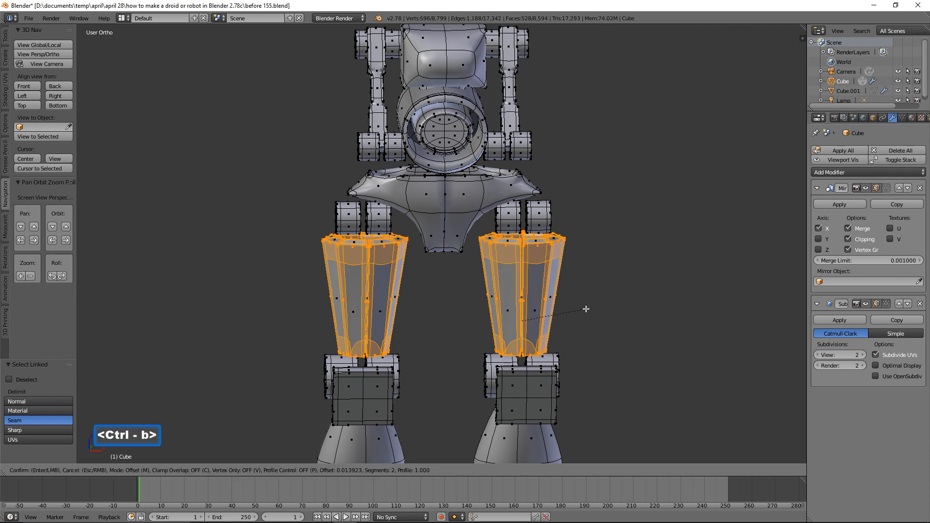
pyautogui.keyDown('shift'); pyautogui.click(588, 309); pyautogui.keyUp('shift')
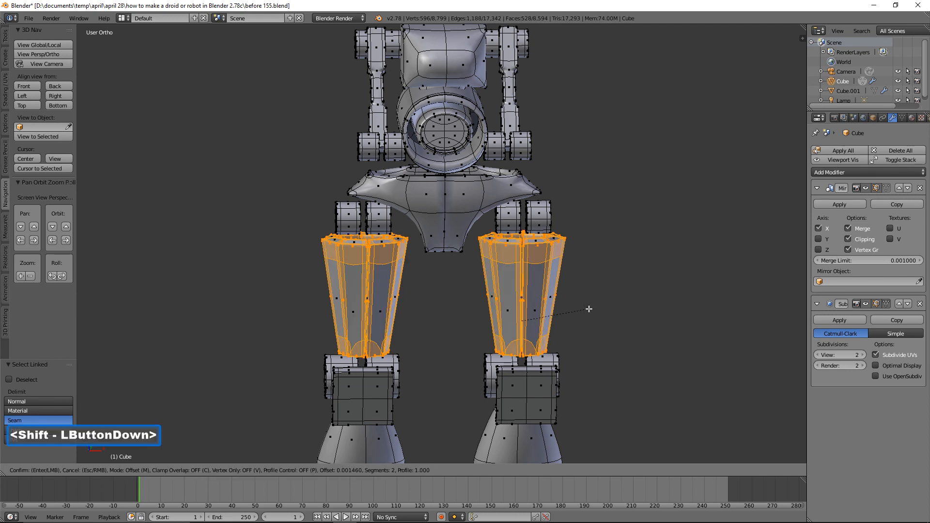
pyautogui.press('a')
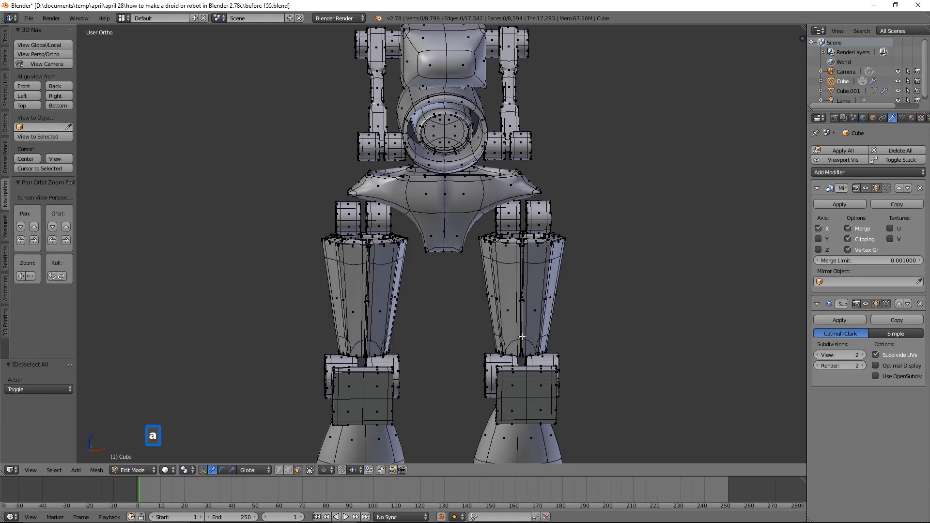
# Step: Switch to Object Mode and inspect the bevelled thighs together with the droid's upper body
pyautogui.click(148, 471)
pyautogui.click(146, 457)
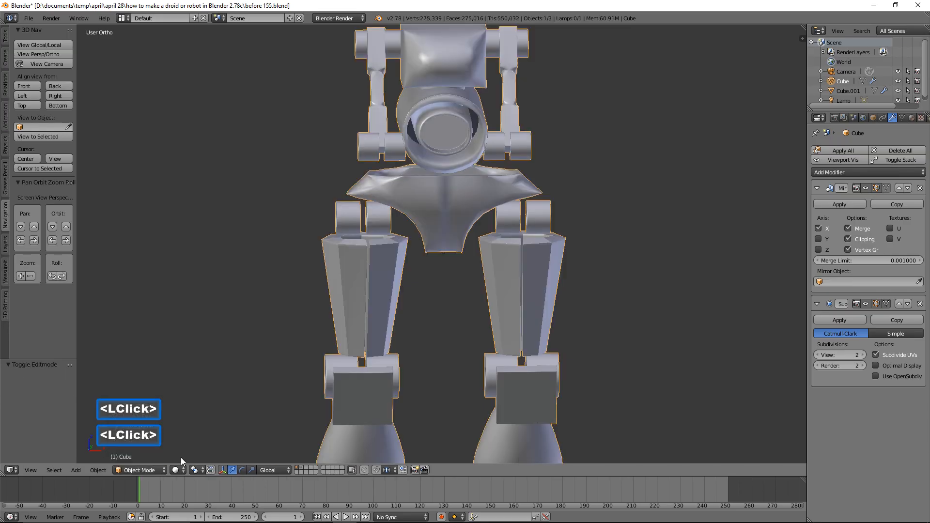
pyautogui.scroll(-3, 413, 444)
pyautogui.scroll(-2, 414, 443)
pyautogui.moveTo(455, 333); pyautogui.dragTo(477, 333, button='middle')
pyautogui.scroll(3, 477, 333)
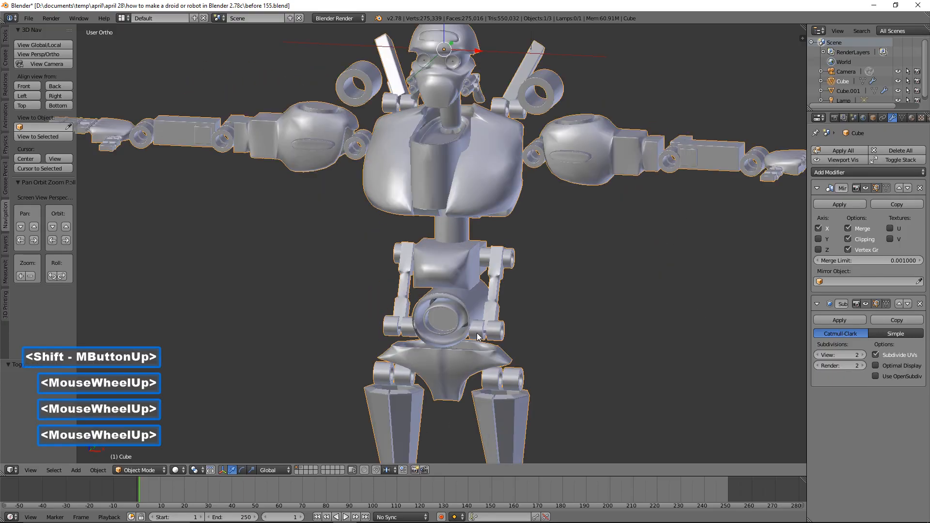
# Step: Bevel all edges of the linked chest plates in Edit Mode by 0.015 with 2 segments and a profile of 1
pyautogui.click(153, 471)
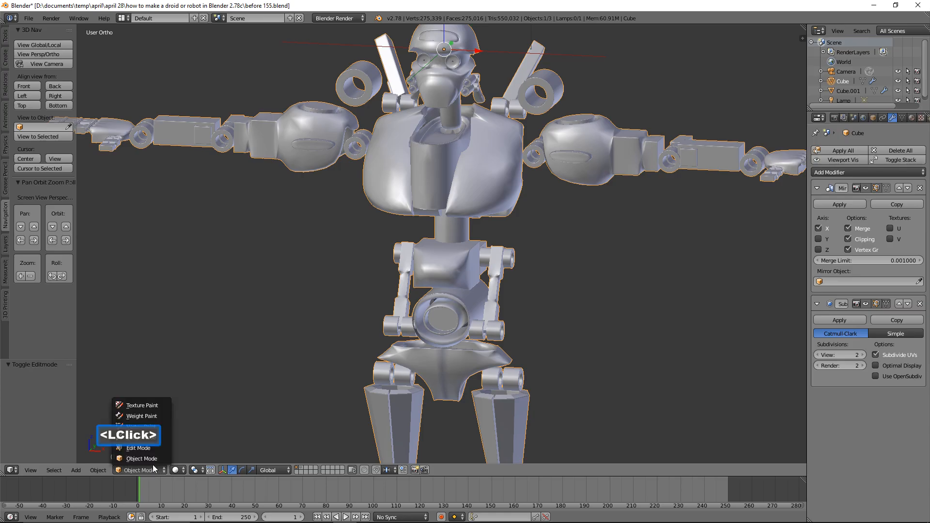
pyautogui.click(156, 450)
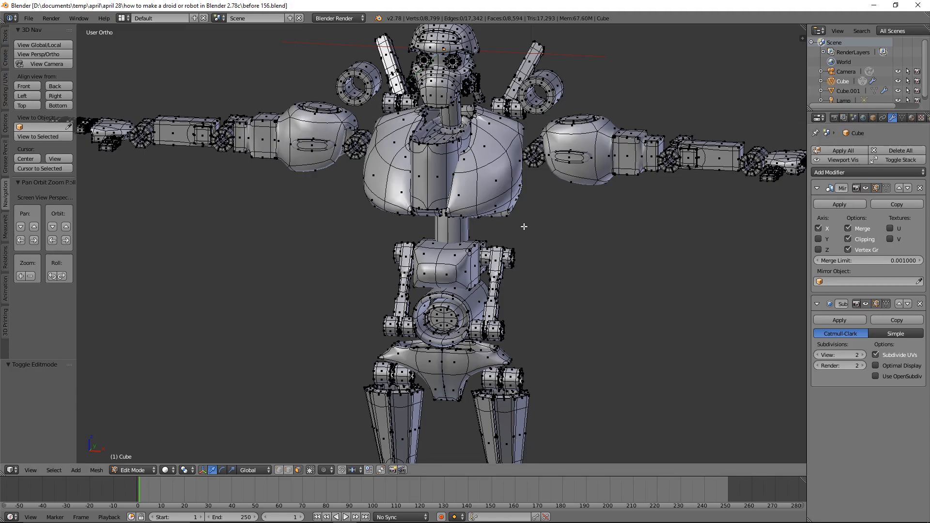
pyautogui.press('l')
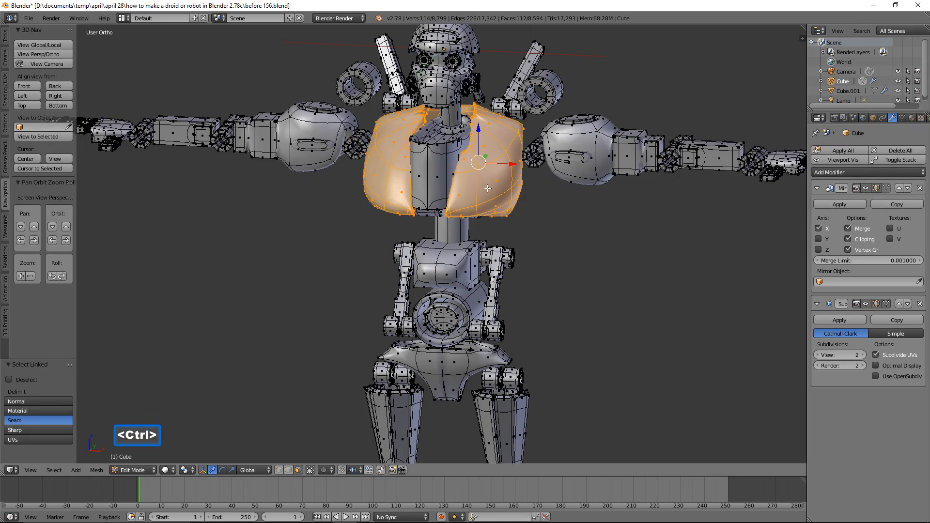
pyautogui.hotkey('ctrl', 'b')
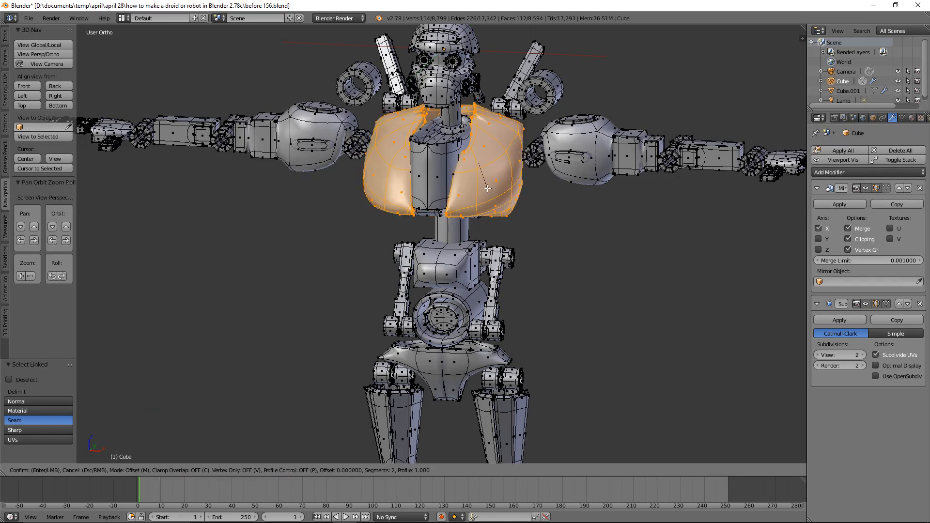
pyautogui.keyDown('shift'); pyautogui.click(506, 216); pyautogui.keyUp('shift')
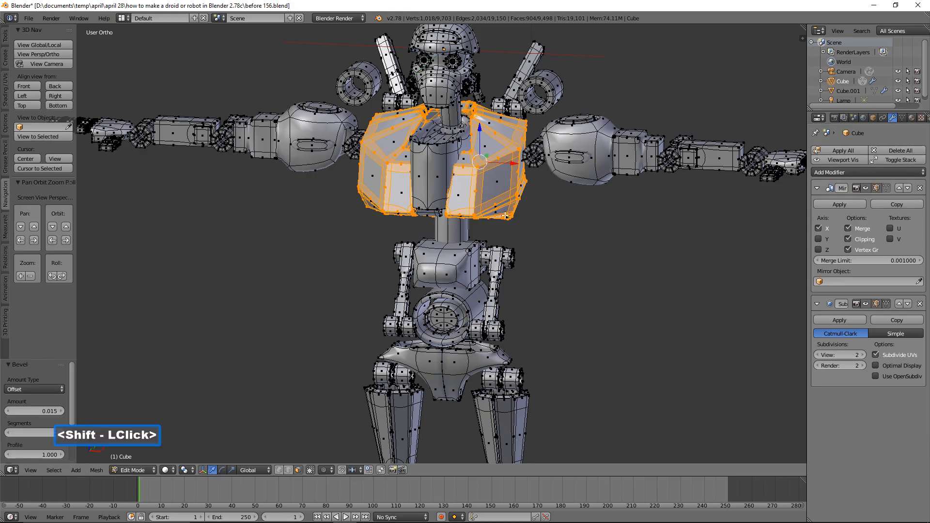
# Step: Clear the selection, switch to Object Mode and inspect the bevelled chest plates together with the whole droid
pyautogui.press('a')
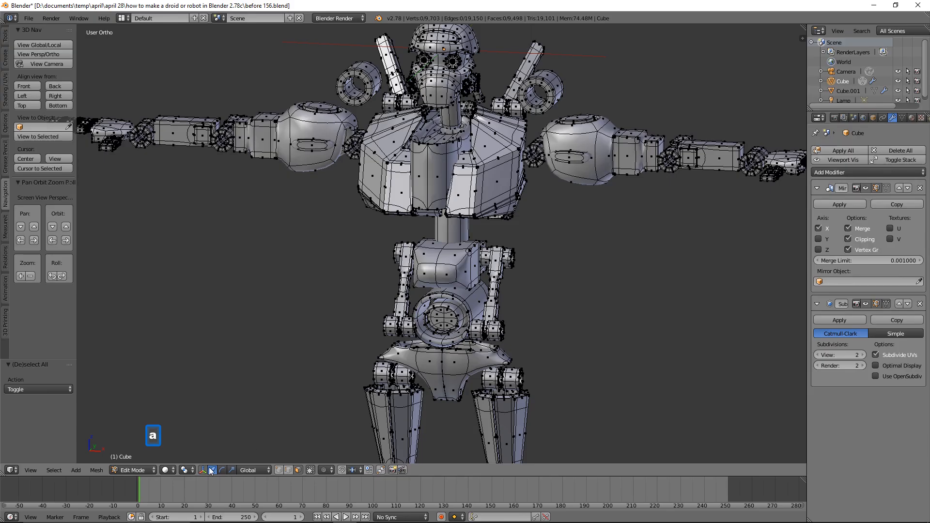
pyautogui.click(147, 469)
pyautogui.click(149, 457)
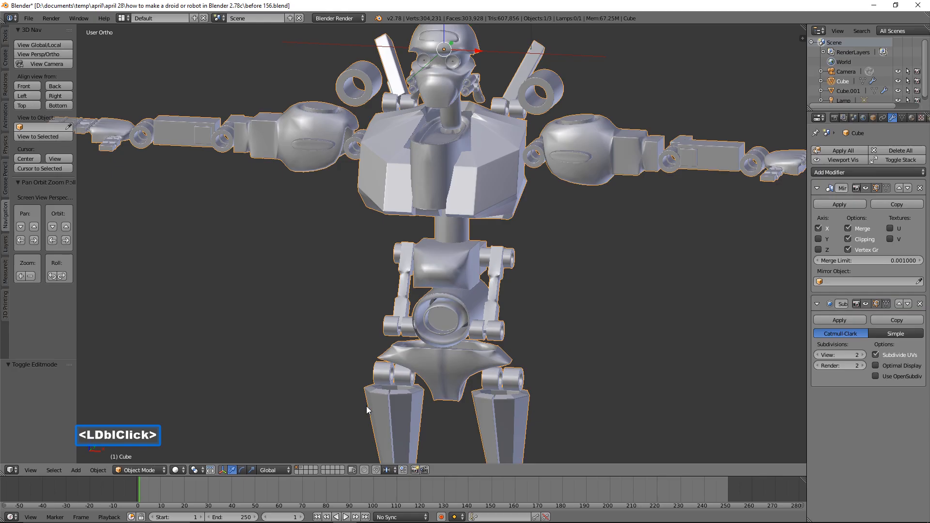
pyautogui.moveTo(501, 362); pyautogui.dragTo(517, 281, button='middle')
pyautogui.scroll(-3, 508, 358)
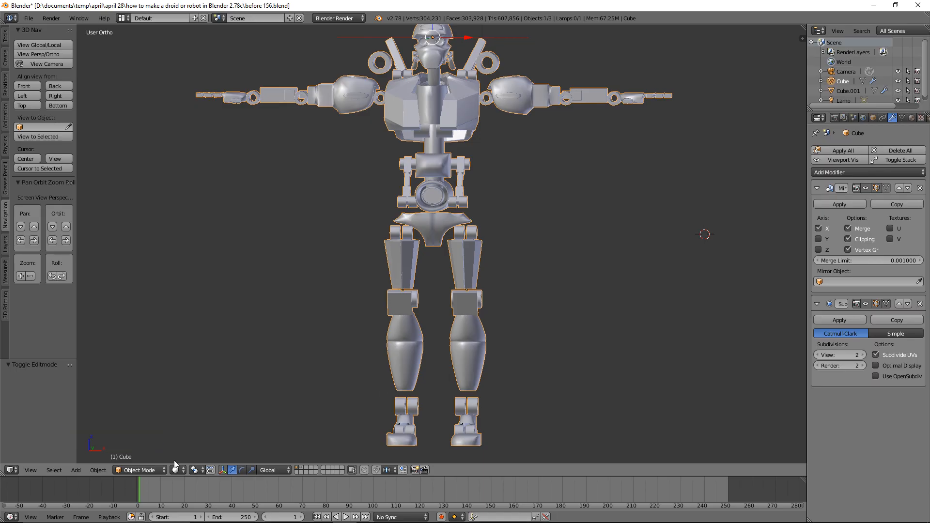
# Step: Bevel all edges of the linked lower-leg pieces in Edit Mode by about 0.036 with 2 segments and a profile of 1, and clear the selection
pyautogui.click(155, 469)
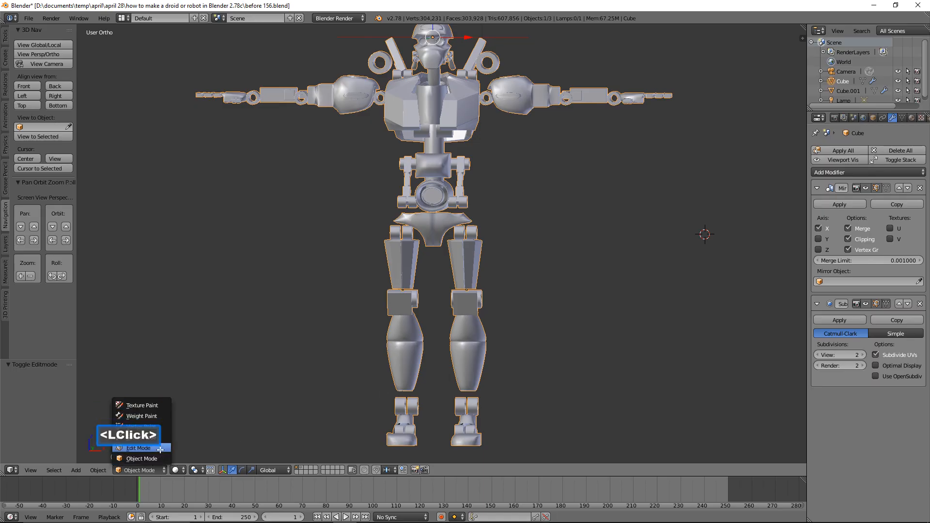
pyautogui.click(158, 449)
pyautogui.press('l')
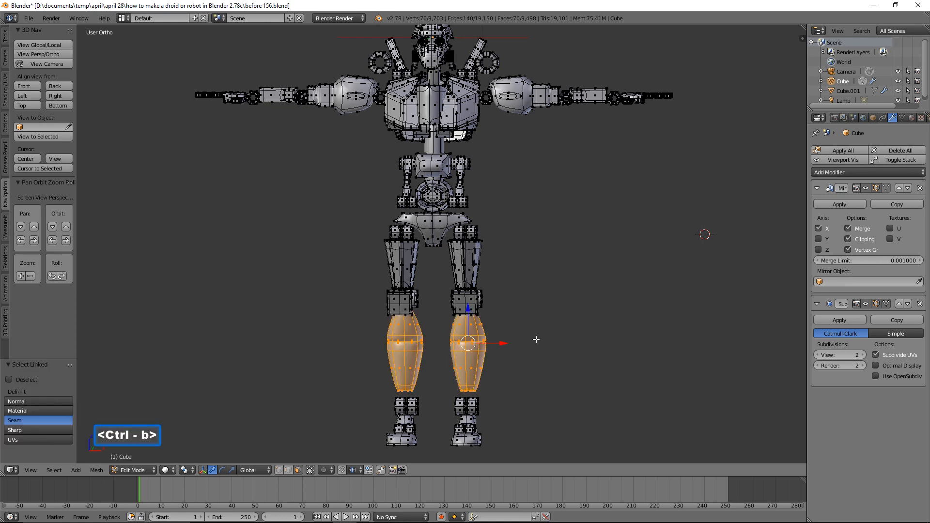
pyautogui.hotkey('ctrl', 'b')
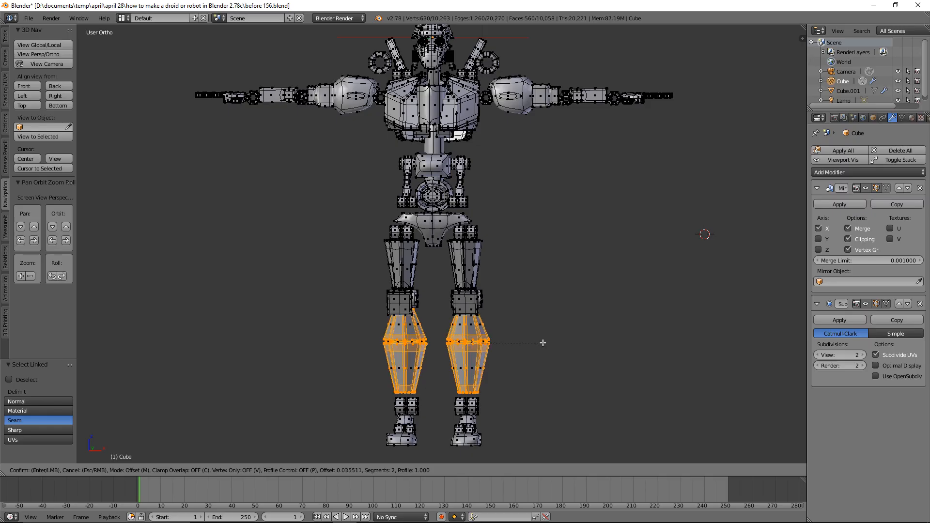
pyautogui.keyDown('shift'); pyautogui.click(543, 343); pyautogui.keyUp('shift')
pyautogui.press('a')
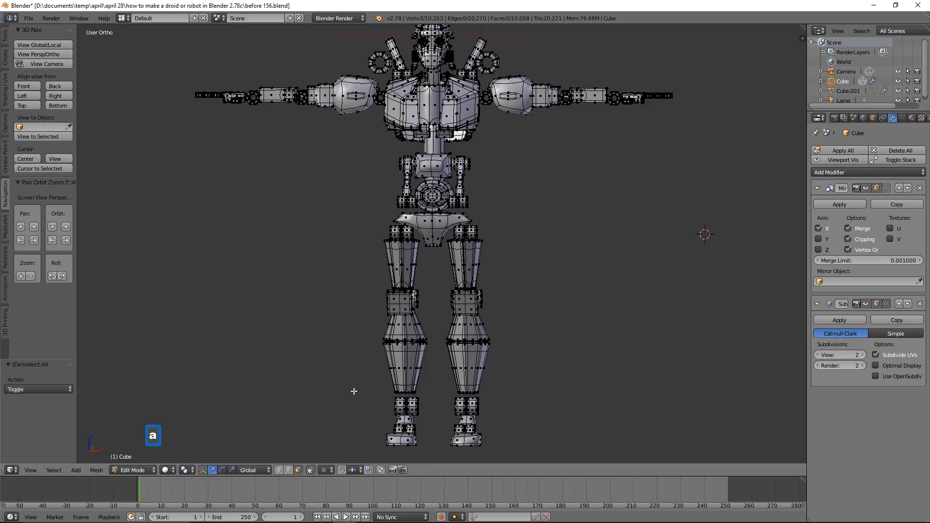
# Step: Switch to Object Mode, inspect the bevelled lower legs and save the file as before 157.blend
pyautogui.click(148, 470)
pyautogui.click(151, 460)
pyautogui.moveTo(562, 342); pyautogui.dragTo(579, 324, button='middle')
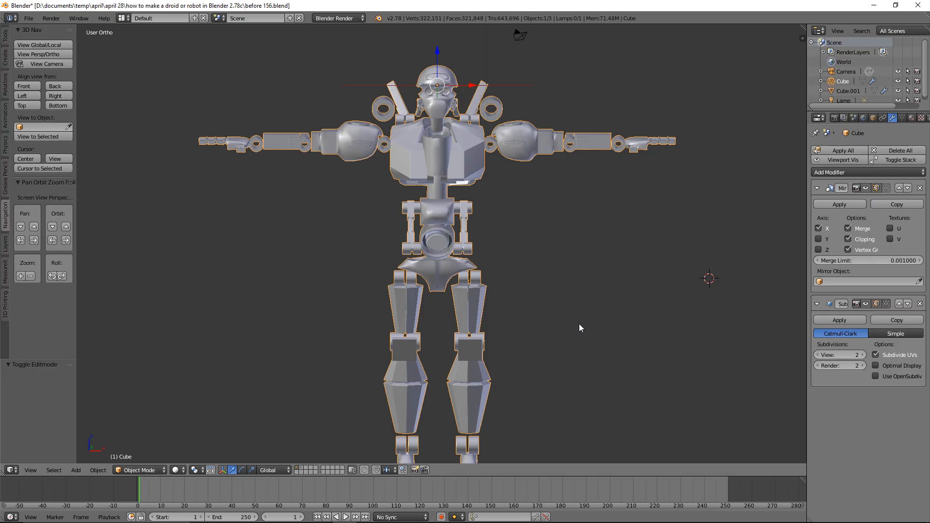
pyautogui.click(632, 8)
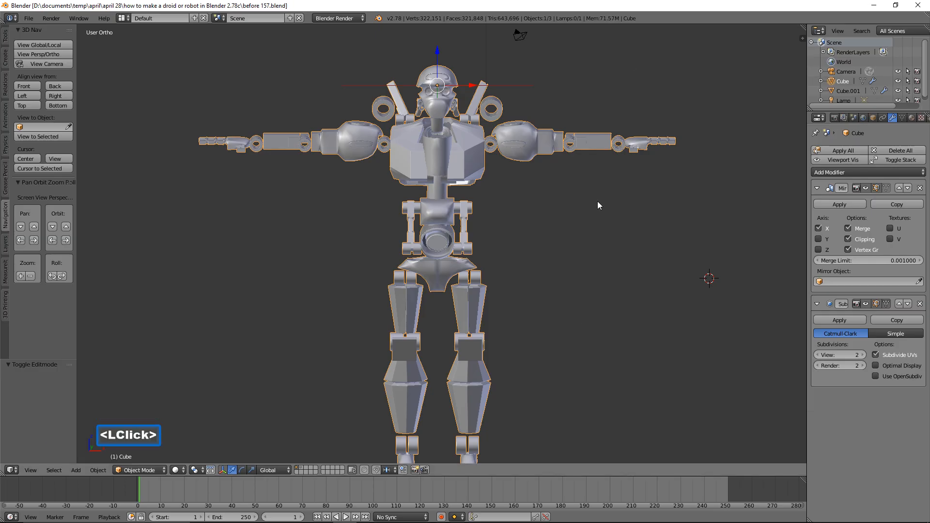
# Step: Examine the droid's head up close and switch to Edit Mode to study its mesh from the front and at an angle
pyautogui.scroll(5, 597, 201)
pyautogui.keyDown('shift'); pyautogui.moveTo(598, 201); pyautogui.dragTo(578, 377, button='middle'); pyautogui.keyUp('shift')
pyautogui.scroll(3, 585, 220)
pyautogui.keyDown('shift'); pyautogui.moveTo(585, 220); pyautogui.dragTo(536, 338, button='middle'); pyautogui.keyUp('shift')
pyautogui.scroll(1, 536, 338)
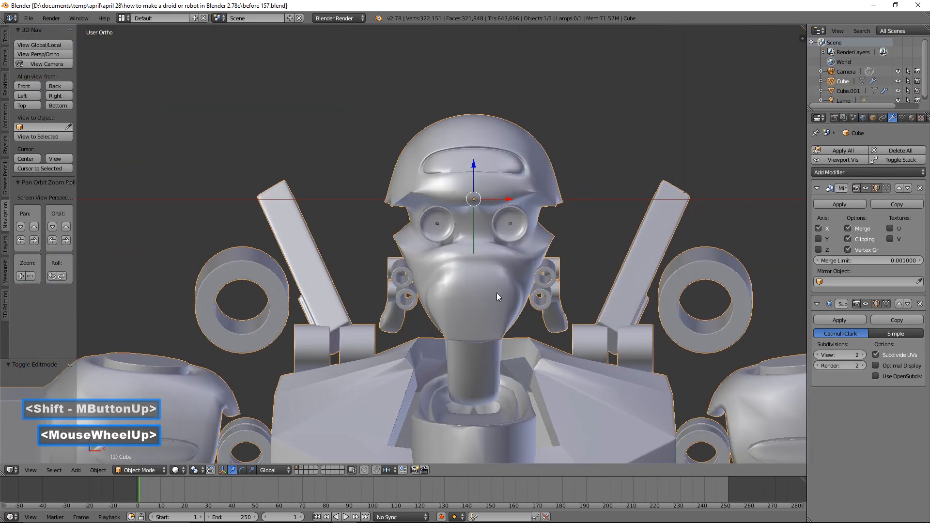
pyautogui.click(151, 468)
pyautogui.click(155, 448)
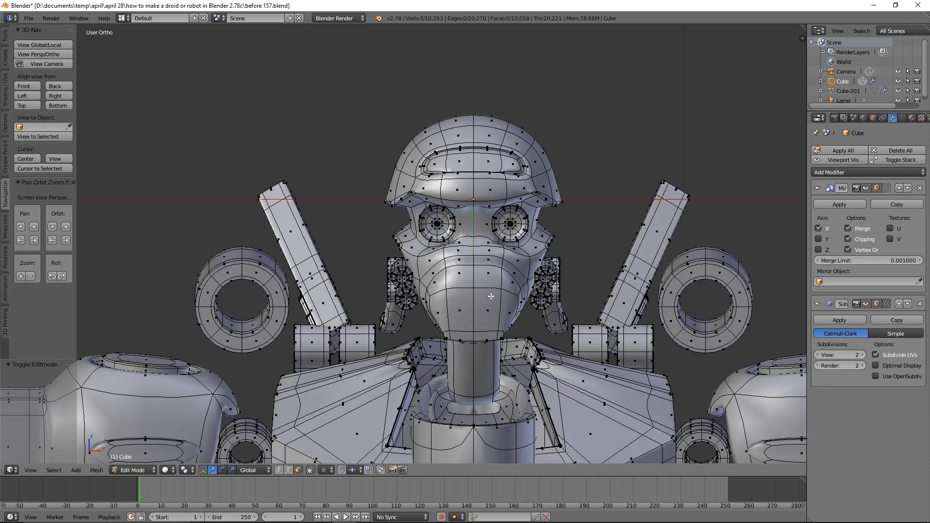
pyautogui.moveTo(491, 296); pyautogui.dragTo(491, 296, button='middle')
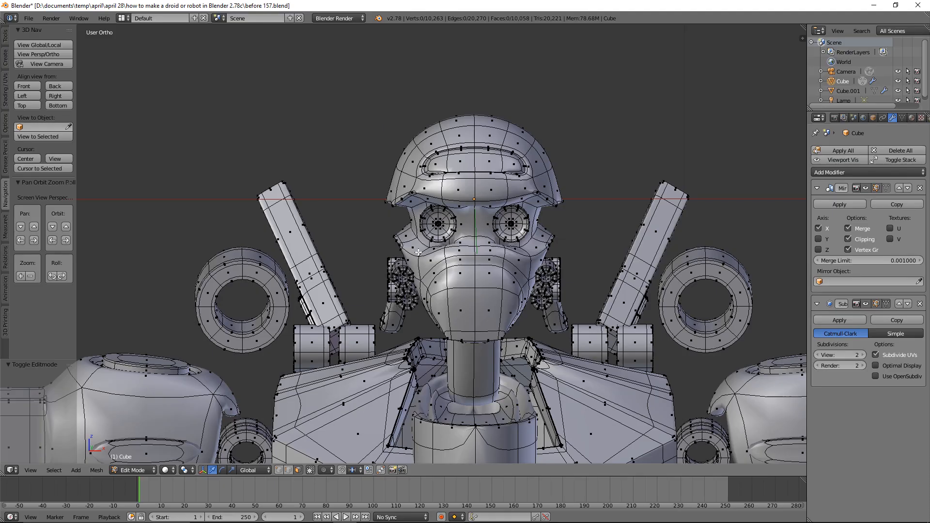
pyautogui.moveTo(418, 252); pyautogui.dragTo(441, 259, button='middle')
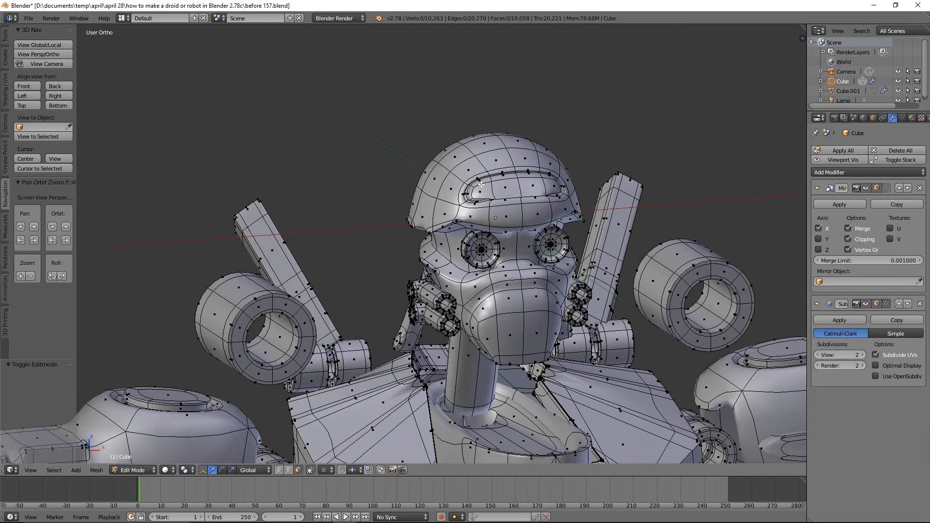
# Step: Select the edge loop running along the cheek below the eye in edge selection mode
pyautogui.click(289, 470)
pyautogui.keyDown('alt'); pyautogui.click(463, 270); pyautogui.keyUp('alt')
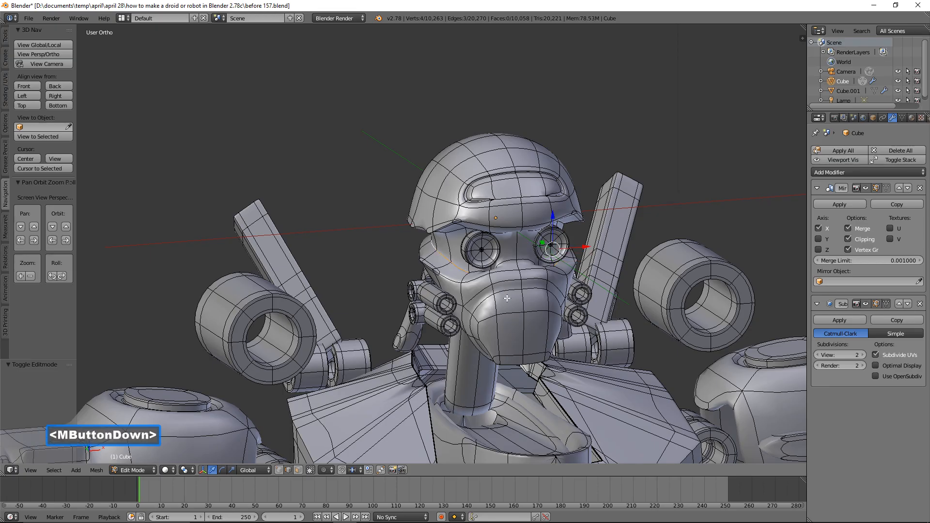
pyautogui.moveTo(507, 299); pyautogui.dragTo(487, 285, button='middle')
pyautogui.scroll(5, 508, 292)
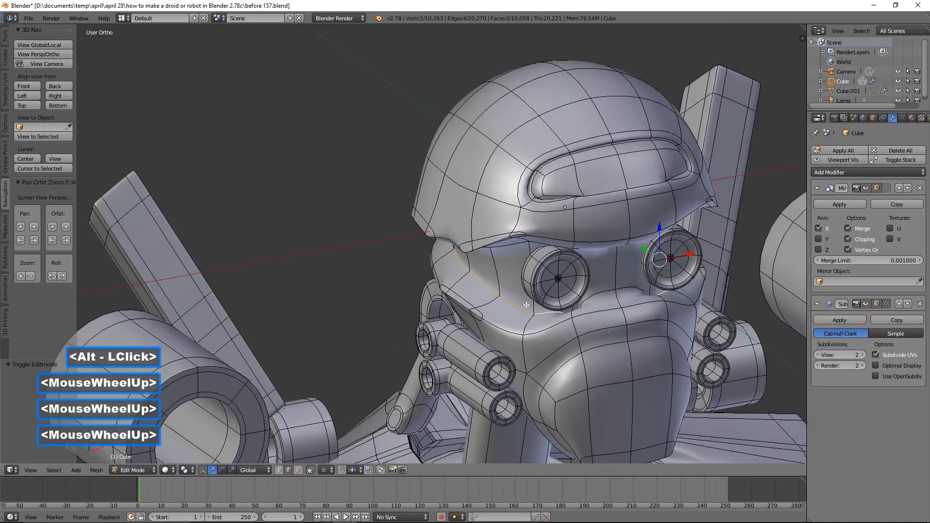
# Step: Hide the Mirror modifier in the viewport to expose the inside of the head at its rear centre seam
pyautogui.moveTo(615, 368); pyautogui.dragTo(421, 348, button='middle')
pyautogui.scroll(-2, 627, 355)
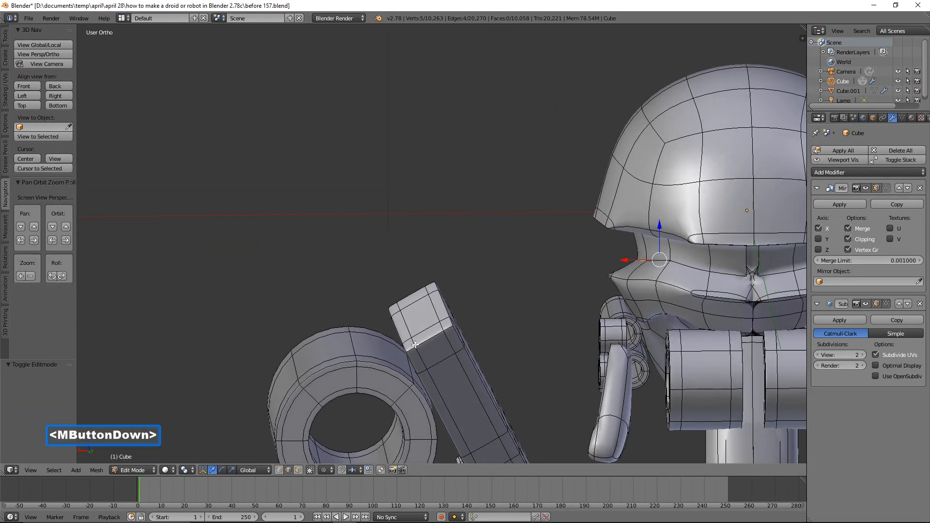
pyautogui.keyDown('shift'); pyautogui.moveTo(540, 305); pyautogui.dragTo(364, 278, button='middle'); pyautogui.keyUp('shift')
pyautogui.scroll(2, 498, 309)
pyautogui.scroll(1, 499, 309)
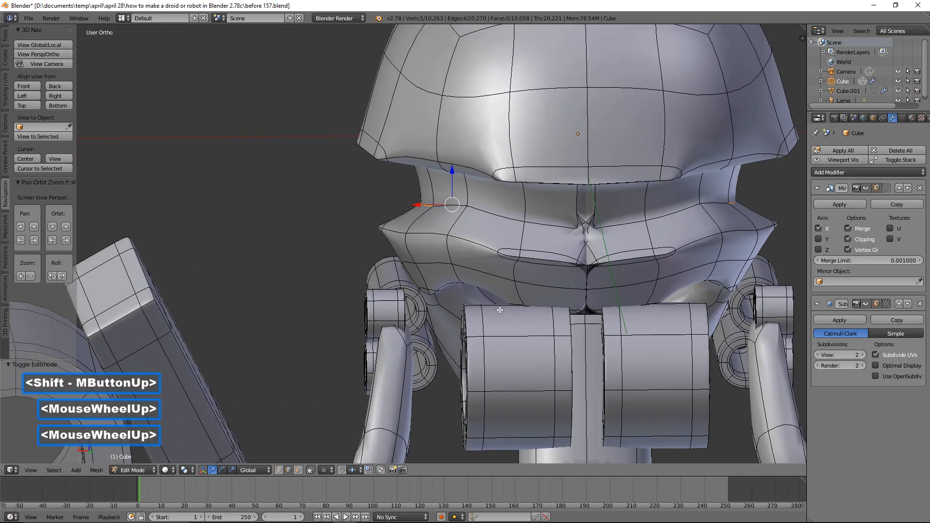
pyautogui.click(865, 188)
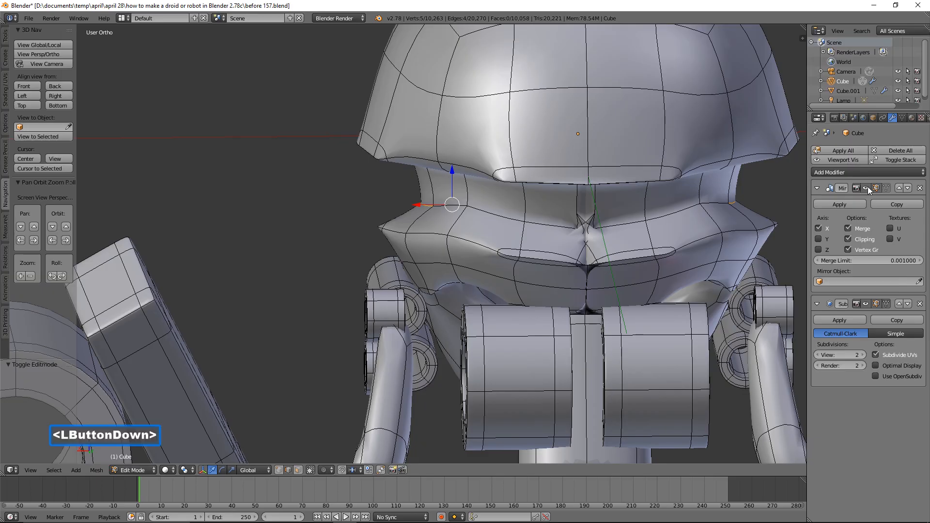
pyautogui.moveTo(701, 253); pyautogui.dragTo(588, 272, button='middle')
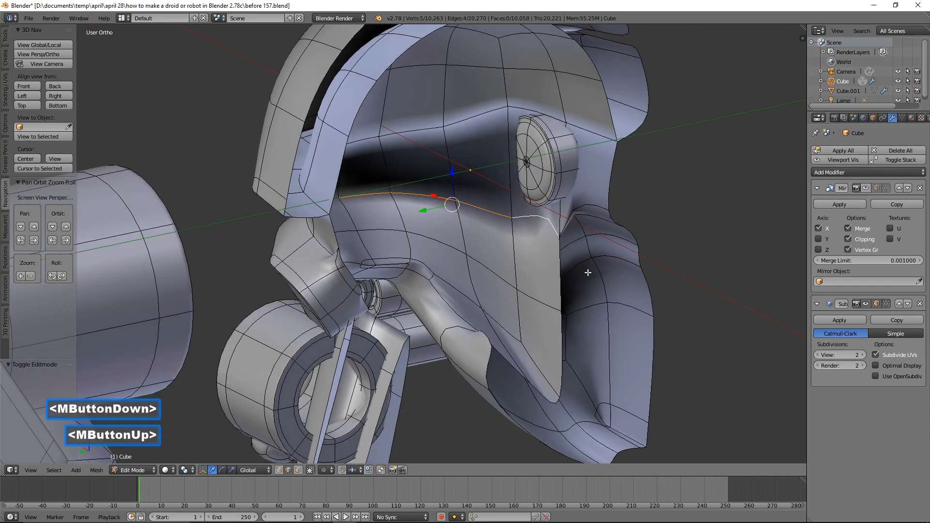
# Step: Delete three interior faces at the lower rear centre seam of the head in face selection mode
pyautogui.click(349, 276)
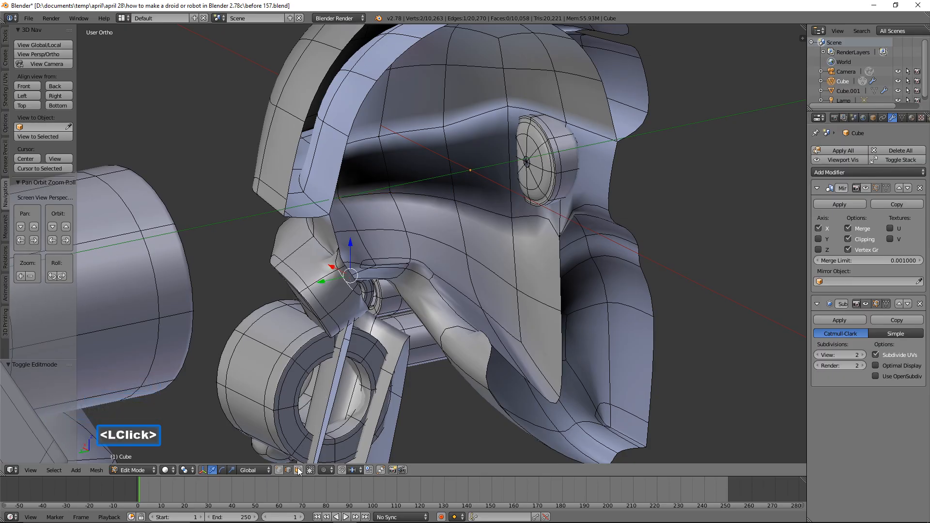
pyautogui.keyDown('shift'); pyautogui.doubleClick(350, 278); pyautogui.keyUp('shift')
pyautogui.keyDown('shift'); pyautogui.click(347, 276); pyautogui.keyUp('shift')
pyautogui.keyDown('shift'); pyautogui.click(340, 262); pyautogui.keyUp('shift')
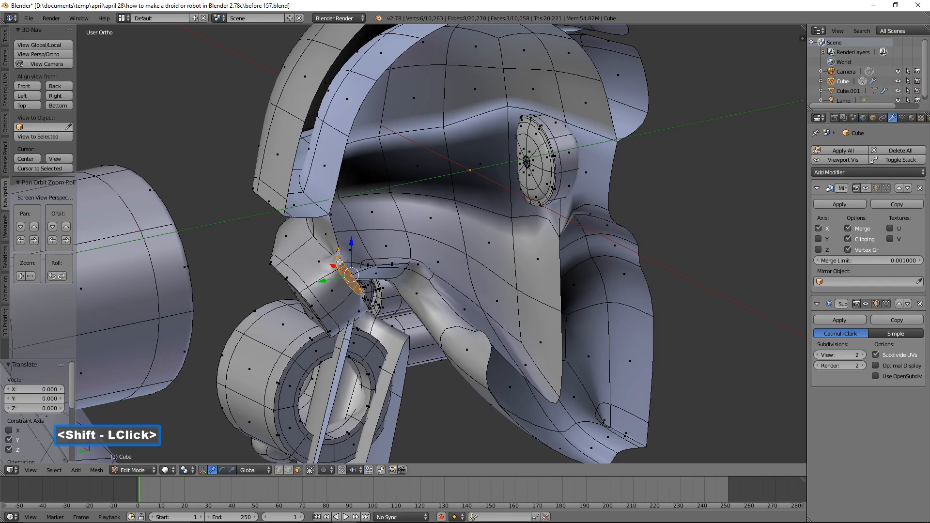
pyautogui.press('x')
pyautogui.click(339, 261)
# Step: Delete the two narrow interior faces remaining along the mirror plane at the lower back of the head
pyautogui.moveTo(349, 274); pyautogui.dragTo(337, 270, button='middle')
pyautogui.click(325, 279)
pyautogui.scroll(2, 334, 285)
pyautogui.scroll(1, 312, 308)
pyautogui.keyDown('shift'); pyautogui.moveTo(312, 308); pyautogui.dragTo(507, 245, button='middle'); pyautogui.keyUp('shift')
pyautogui.scroll(2, 507, 245)
pyautogui.keyDown('shift'); pyautogui.click(481, 222); pyautogui.keyUp('shift')
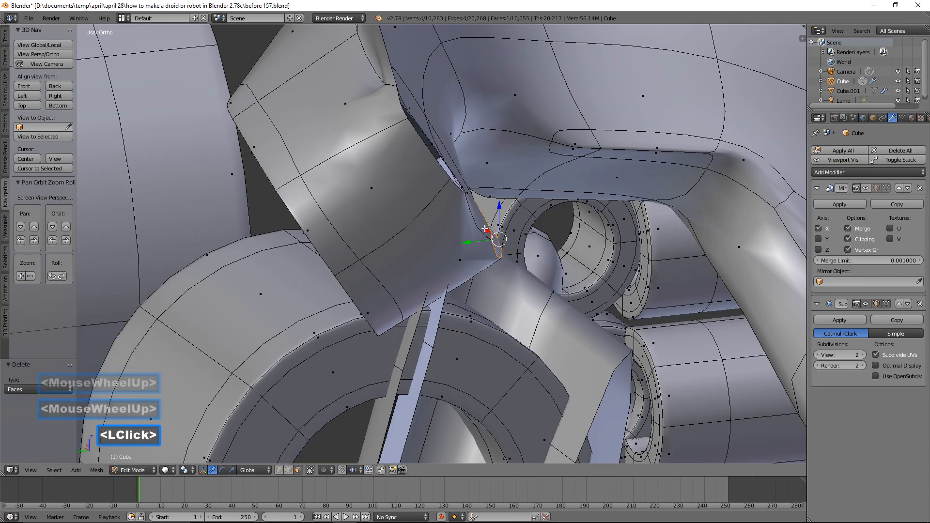
pyautogui.press('x')
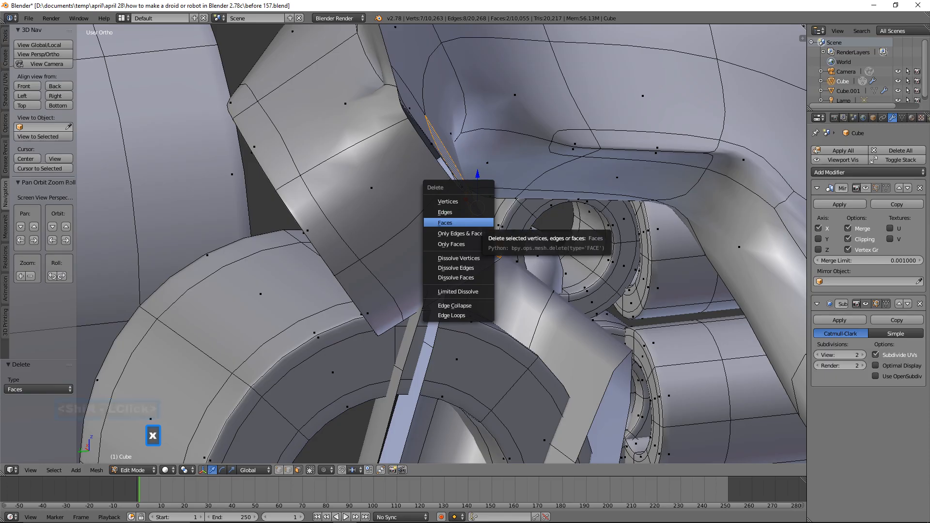
pyautogui.click(480, 221)
# Step: Show the Mirror modifier again and examine the pinched seam at the back of the head
pyautogui.click(866, 189)
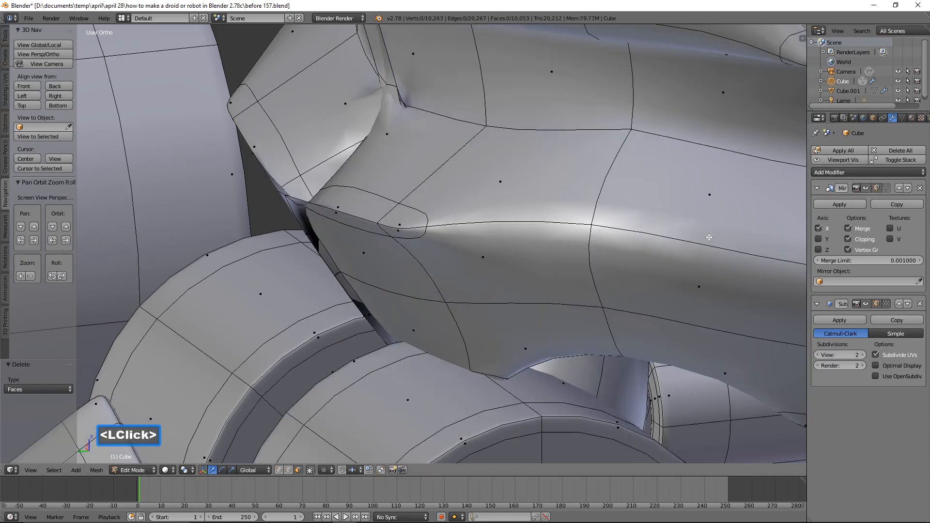
pyautogui.scroll(-2, 452, 245)
pyautogui.moveTo(450, 245); pyautogui.dragTo(538, 253, button='middle')
pyautogui.keyDown('shift'); pyautogui.moveTo(577, 215); pyautogui.dragTo(415, 270, button='middle'); pyautogui.keyUp('shift')
pyautogui.moveTo(514, 220); pyautogui.dragTo(556, 236, button='middle')
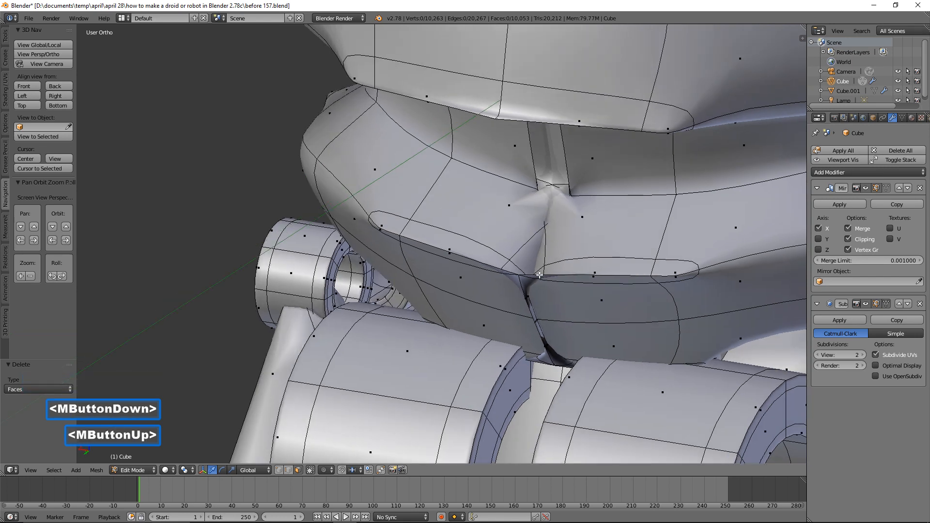
# Step: Hide the Mirror and Subdivision Surface modifiers in the viewport and delete two more interior faces at the lower back of the head
pyautogui.click(868, 189)
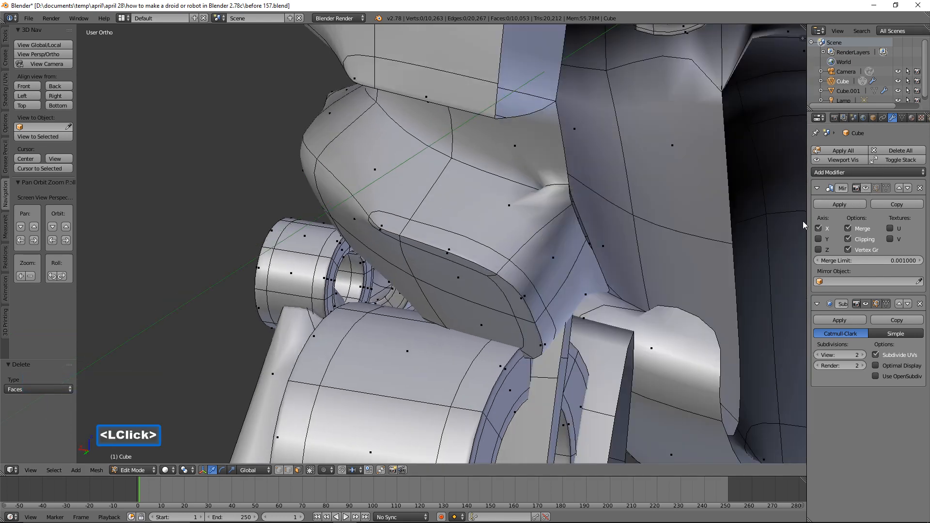
pyautogui.click(866, 305)
pyautogui.moveTo(772, 308); pyautogui.dragTo(502, 285, button='middle')
pyautogui.scroll(-5, 507, 293)
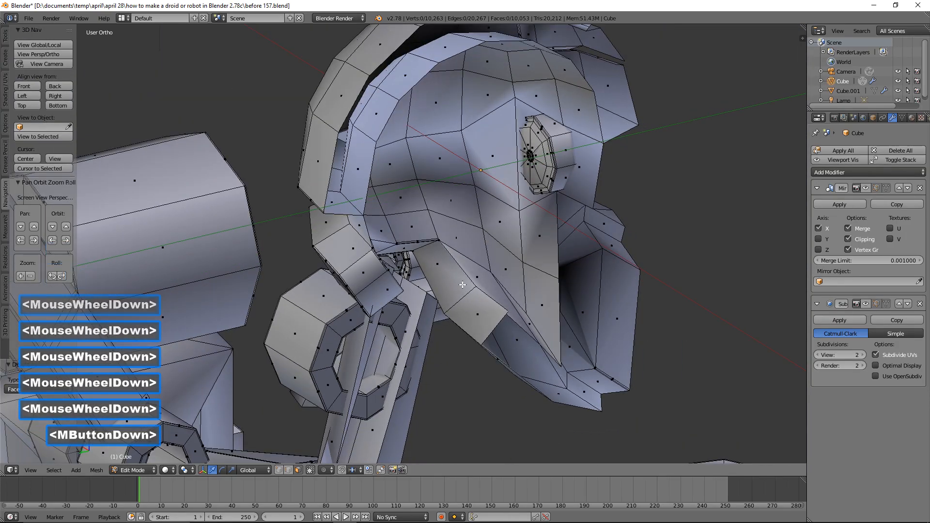
pyautogui.click(373, 273)
pyautogui.keyDown('shift'); pyautogui.click(382, 294); pyautogui.keyUp('shift')
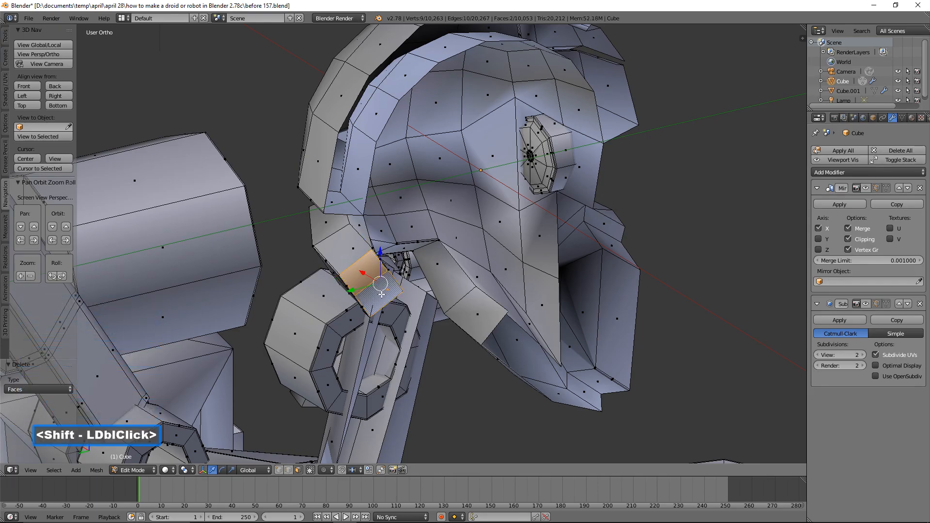
pyautogui.press('x')
pyautogui.click(381, 294)
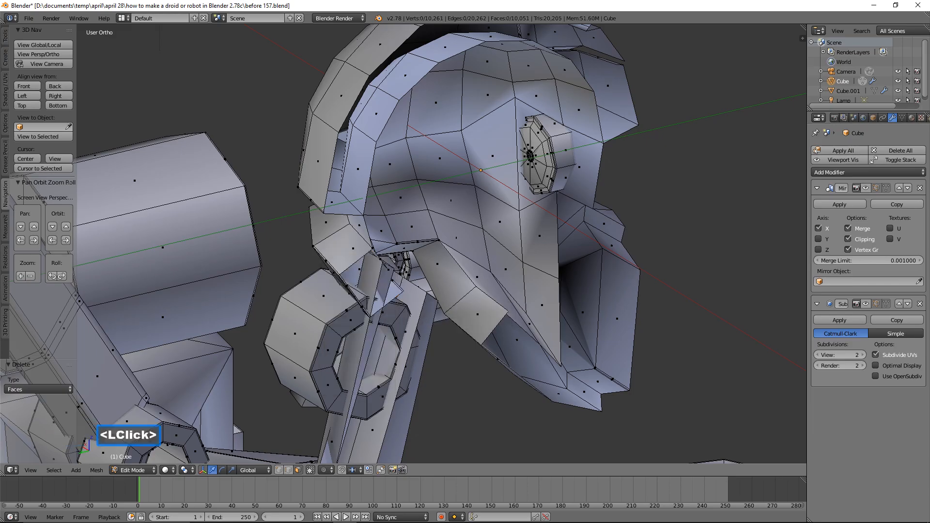
# Step: Delete the stray vertex inside the lower back of the head in vertex selection mode and show the Mirror modifier again
pyautogui.scroll(2, 382, 294)
pyautogui.moveTo(349, 319); pyautogui.dragTo(336, 315, button='middle')
pyautogui.click(337, 275)
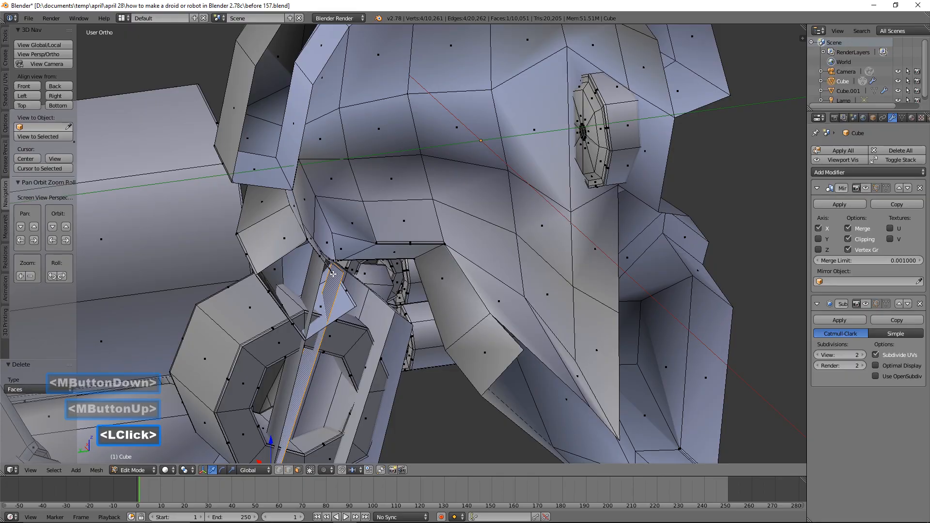
pyautogui.click(278, 470)
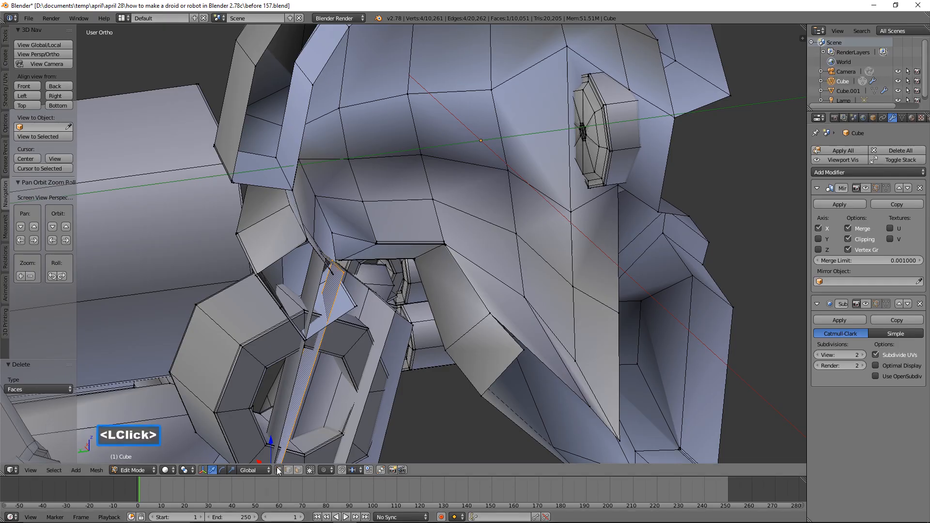
pyautogui.click(332, 274)
pyautogui.press('x')
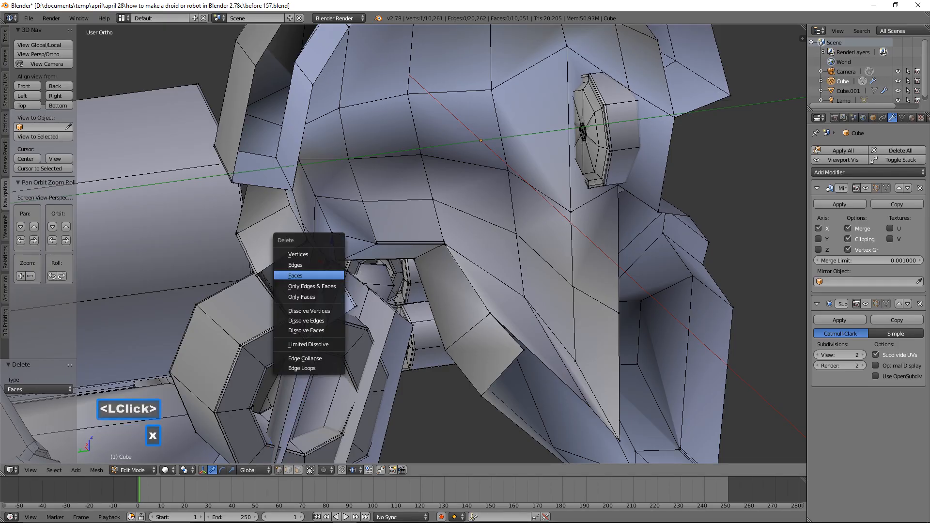
pyautogui.click(298, 254)
pyautogui.moveTo(302, 257); pyautogui.dragTo(397, 245, button='middle')
pyautogui.click(865, 189)
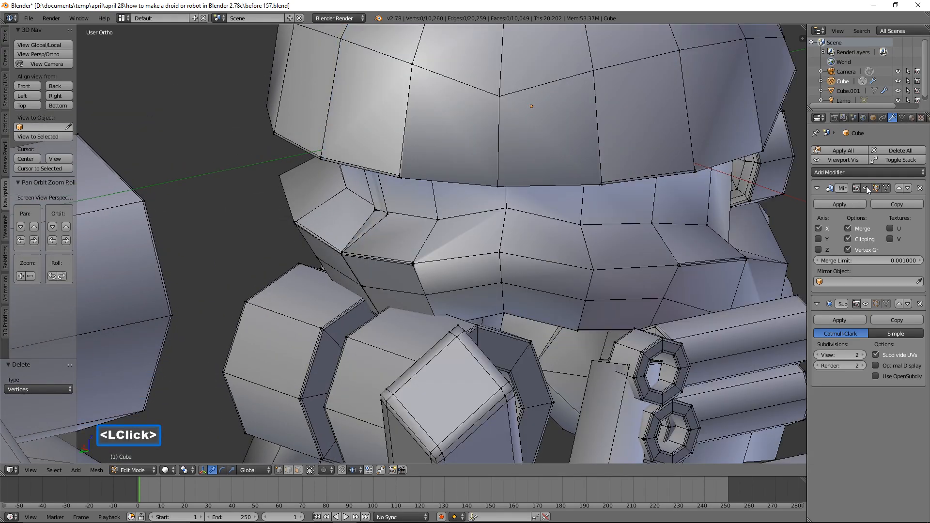
# Step: Move two vertices at the back of the head along X to the mirror plane to close the seam, and clear the selection
pyautogui.moveTo(534, 253); pyautogui.dragTo(568, 245, button='middle')
pyautogui.click(533, 199)
pyautogui.moveTo(498, 197); pyautogui.dragTo(472, 194)
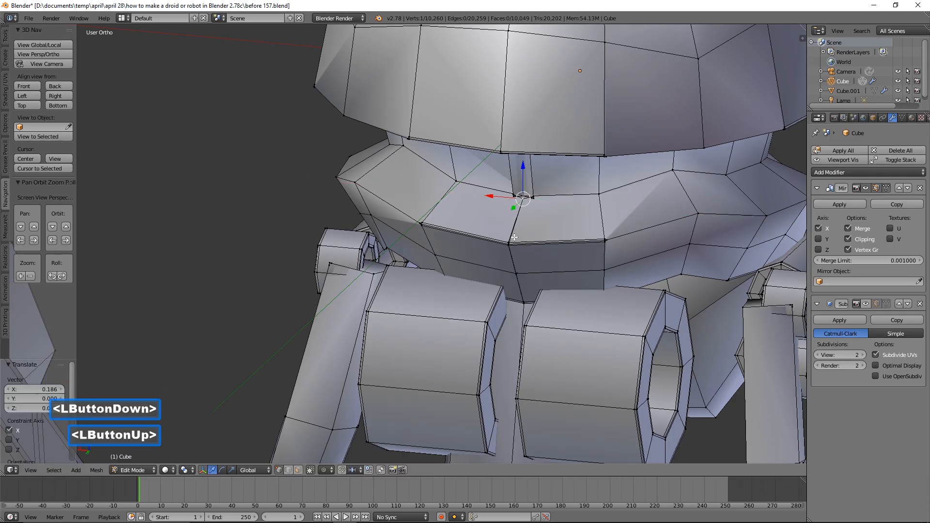
pyautogui.click(533, 200)
pyautogui.moveTo(507, 198); pyautogui.dragTo(485, 198)
pyautogui.scroll(-1, 553, 248)
pyautogui.scroll(-1, 553, 248)
pyautogui.moveTo(553, 248); pyautogui.dragTo(624, 271, button='middle')
pyautogui.press('a')
pyautogui.scroll(-3, 514, 248)
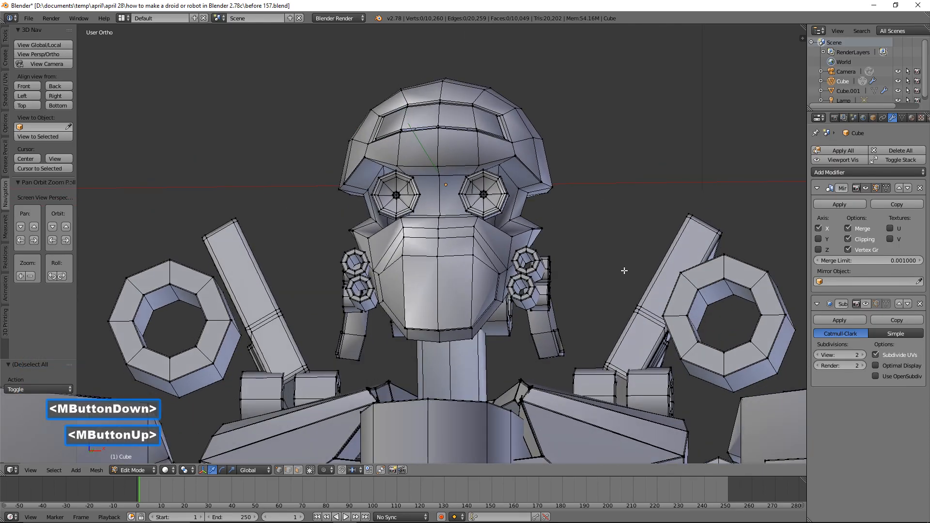
# Step: Show the Subdivision Surface modifier in the viewport again to preview the smoothed head
pyautogui.moveTo(452, 251); pyautogui.dragTo(465, 268, button='middle')
pyautogui.moveTo(528, 297); pyautogui.dragTo(496, 301, button='middle')
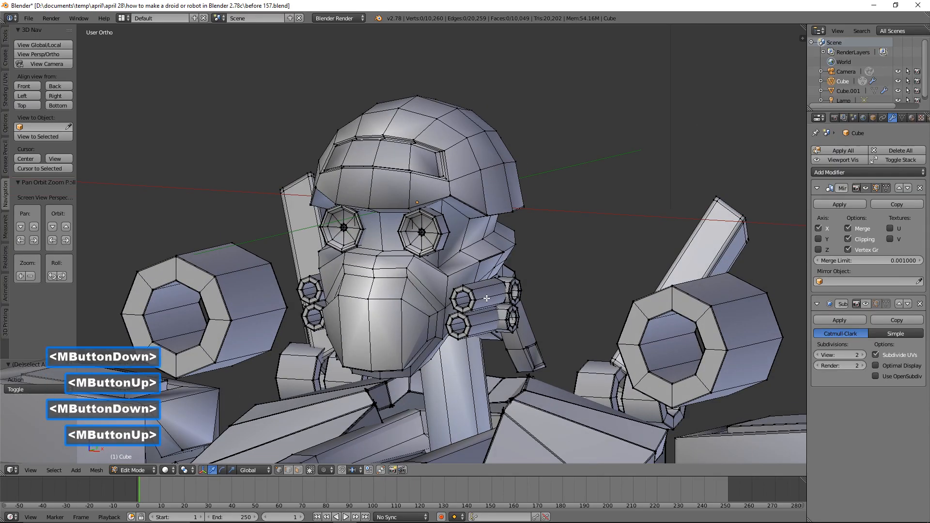
pyautogui.scroll(2, 496, 301)
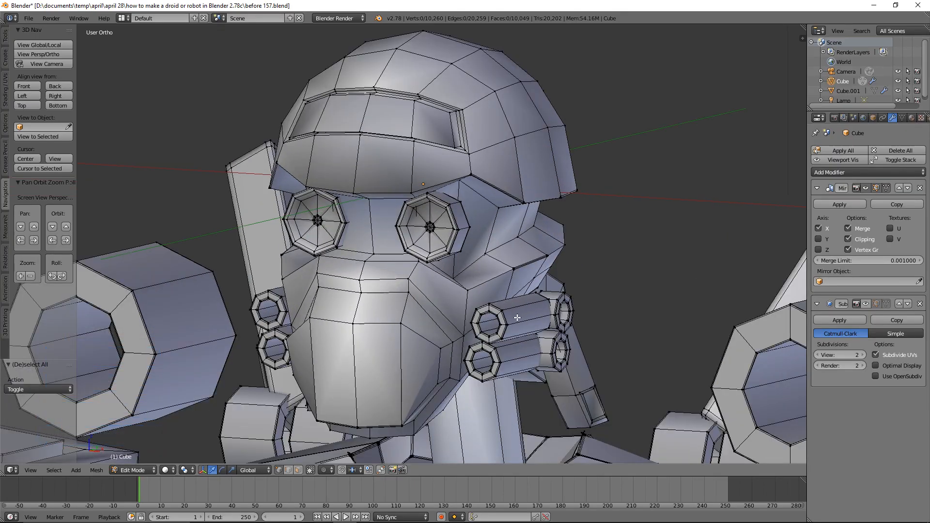
pyautogui.click(866, 303)
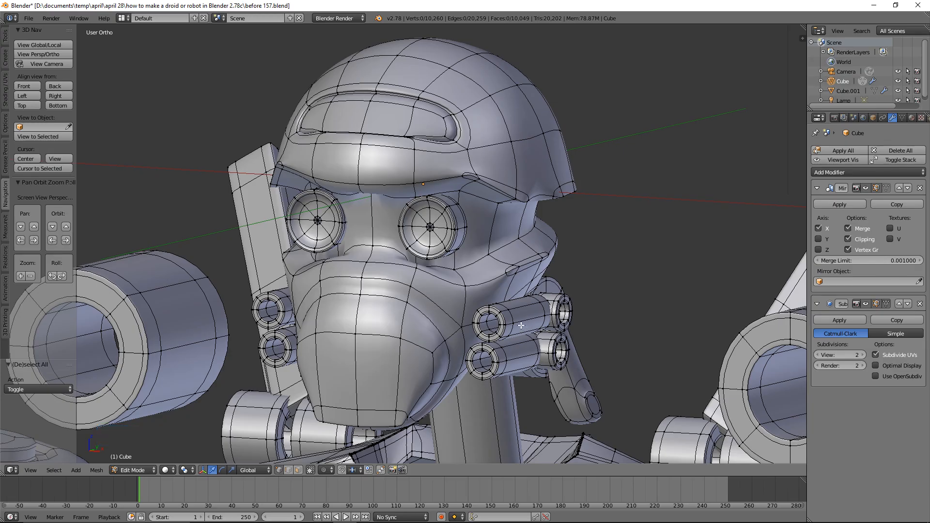
# Step: Select the two small tubes beside the jaw together with their rear end pieces and hide them
pyautogui.press('l')
pyautogui.press('l')
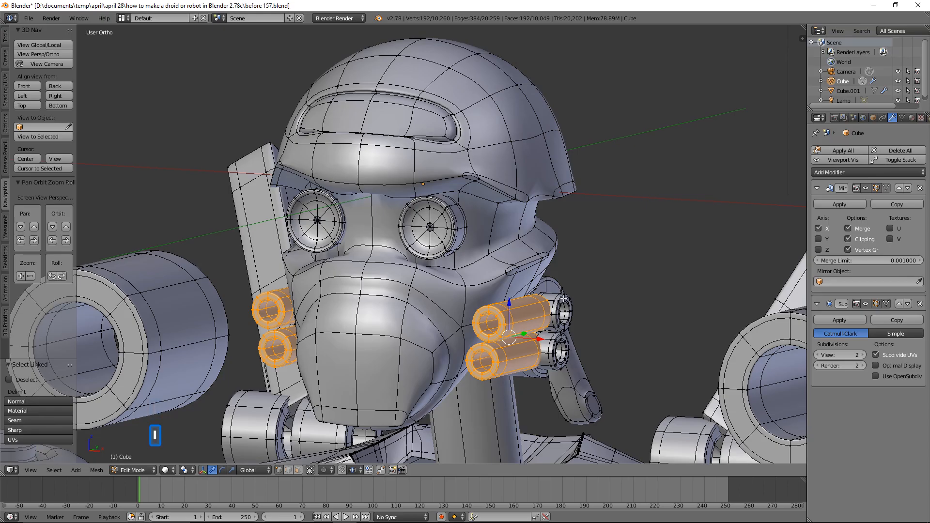
pyautogui.press('l')
pyautogui.press('l')
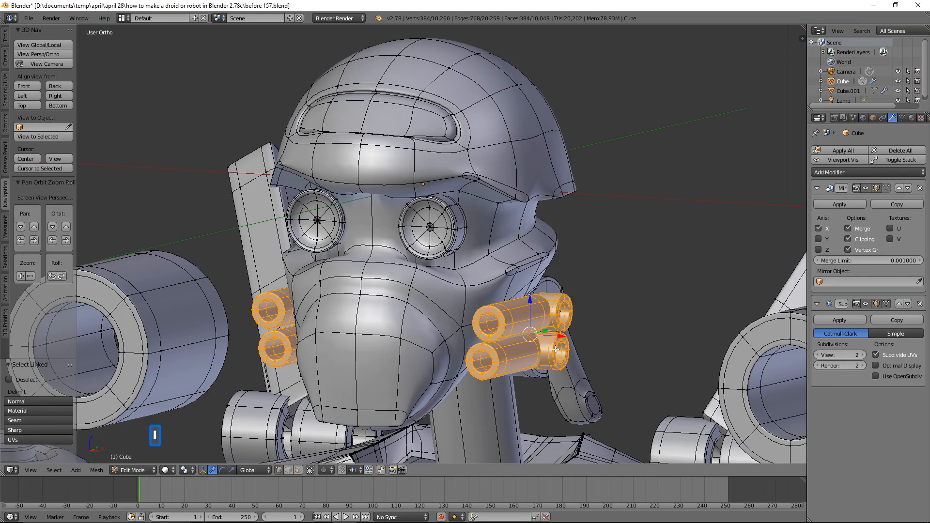
pyautogui.press('h')
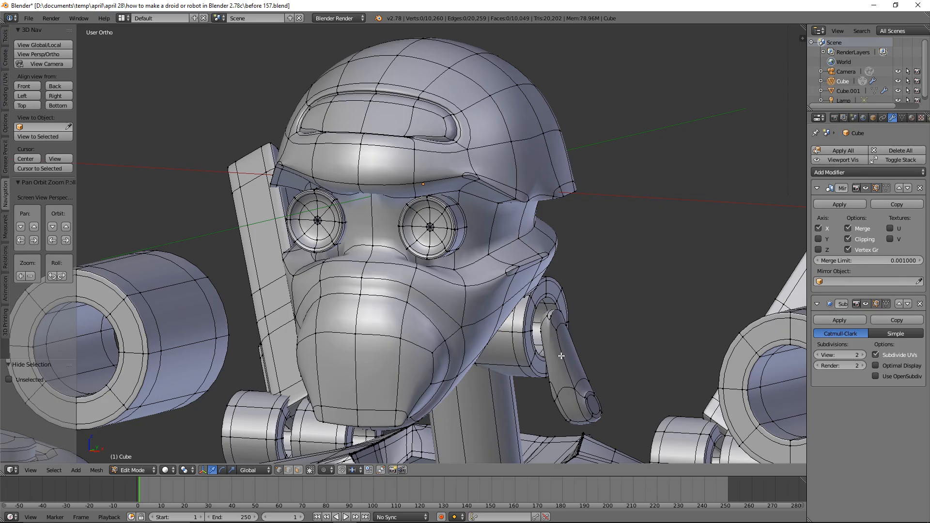
# Step: Select the larger linked cylinder at the side of the jaw and hide it
pyautogui.press('l')
pyautogui.press('a')
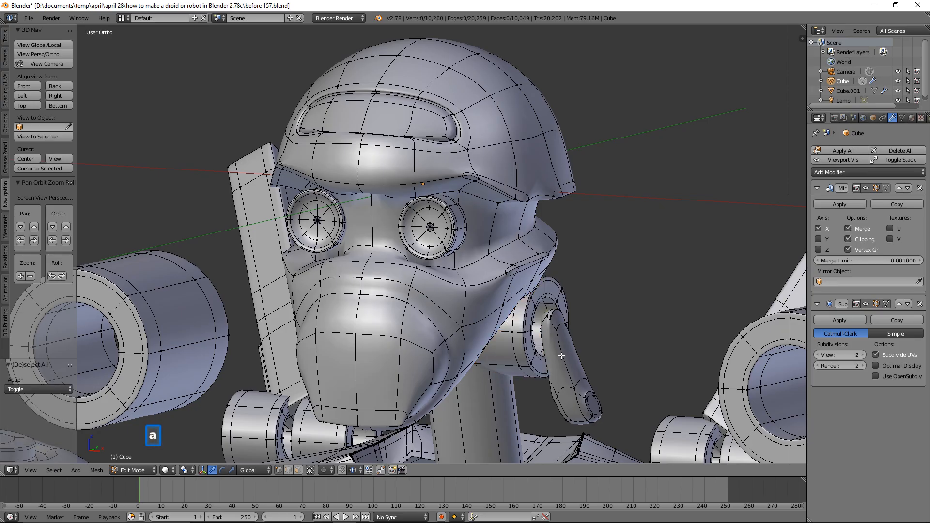
pyautogui.press('l')
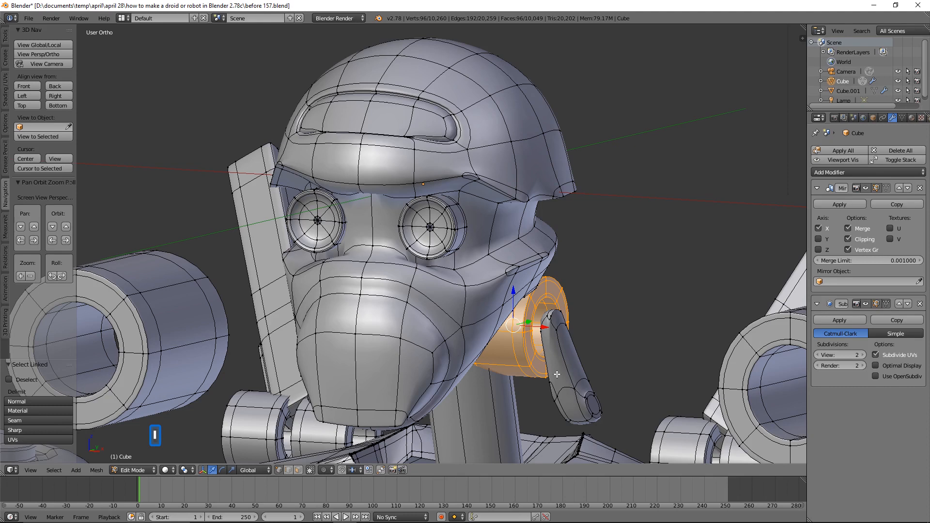
pyautogui.press('h')
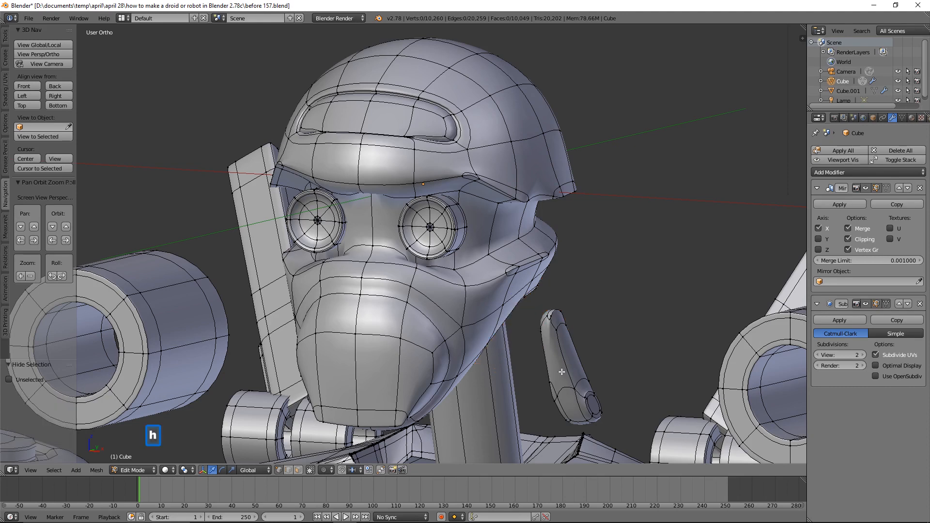
# Step: Bevel the whole slanted bar beside the jaw with 2 segments
pyautogui.press('l')
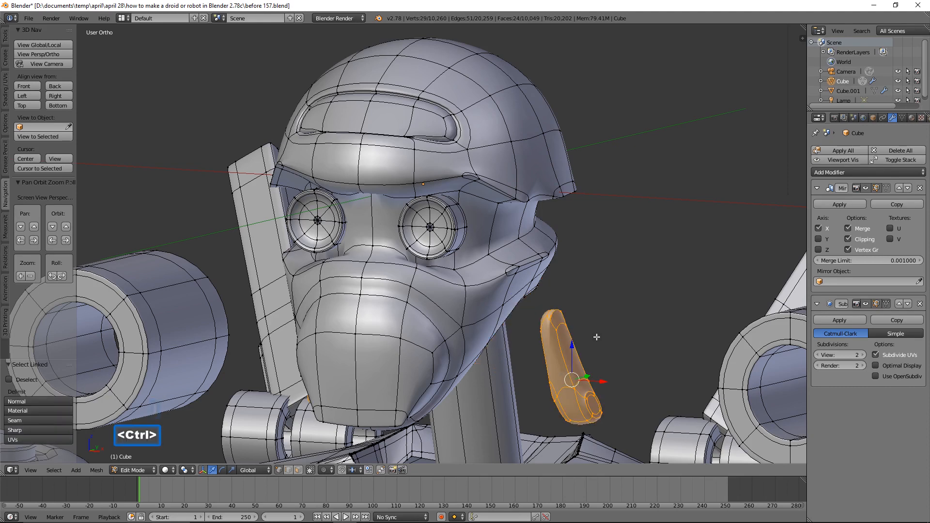
pyautogui.hotkey('ctrl', 'b')
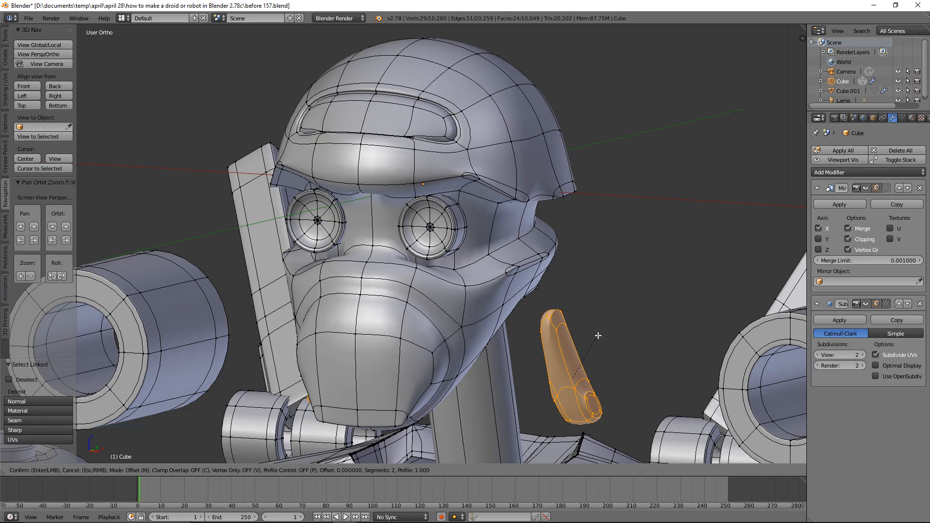
# Step: Bevel the selected strut beside the jaw with an offset of about 0.016, and clear the selection
pyautogui.keyDown('shift'); pyautogui.click(609, 325); pyautogui.keyUp('shift')
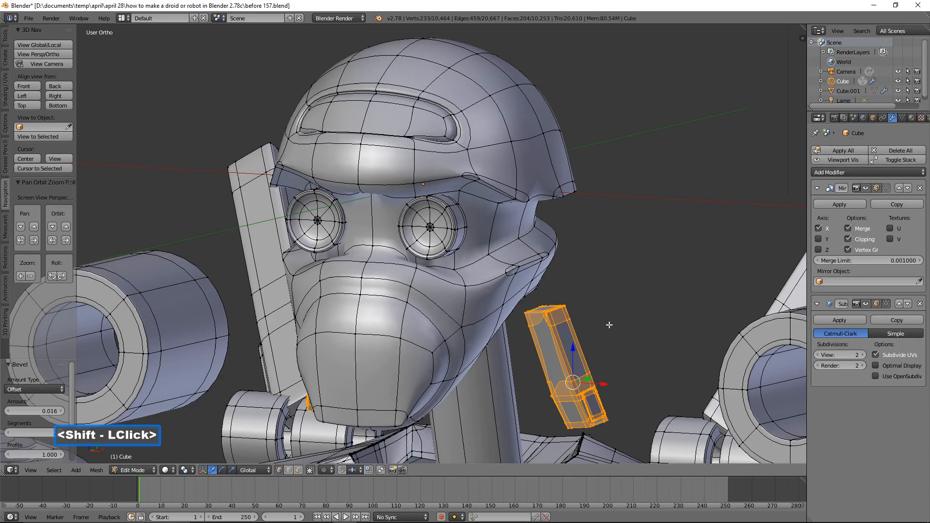
pyautogui.press('a')
pyautogui.scroll(-2, 598, 321)
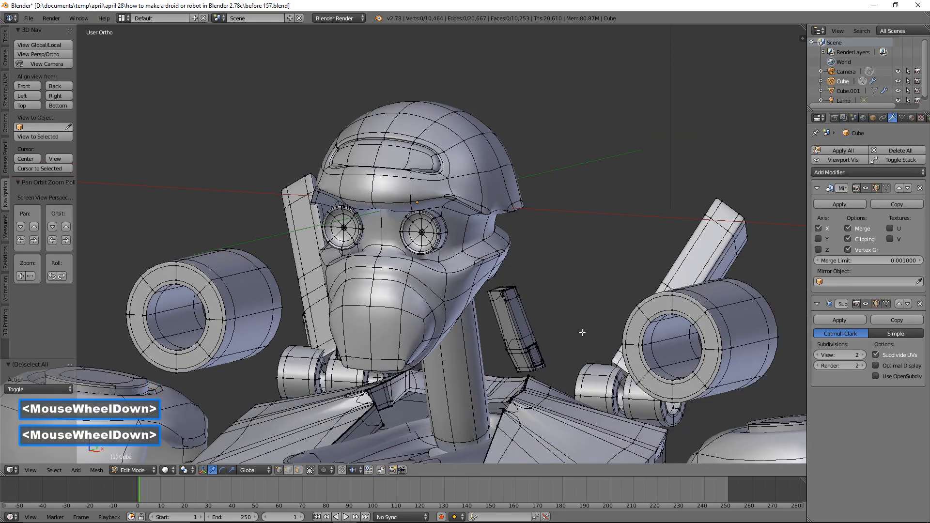
# Step: Isolate the head by lasso-selecting it in wireframe display, hiding all unselected geometry, and restoring solid shading
pyautogui.moveTo(519, 358); pyautogui.dragTo(509, 333, button='middle')
pyautogui.moveTo(399, 280); pyautogui.dragTo(420, 287, button='middle')
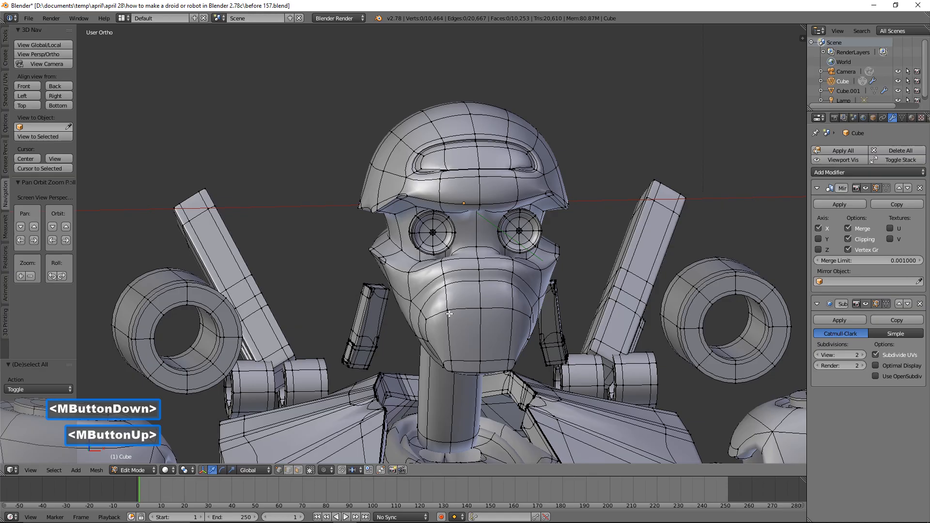
pyautogui.moveTo(450, 314); pyautogui.dragTo(423, 303, button='middle')
pyautogui.press('z')
pyautogui.click(499, 303)
pyautogui.moveTo(585, 153)
pyautogui.keyDown('ctrl'); pyautogui.mouseDown(button='right')
pyautogui.moveTo(417, 59)
pyautogui.moveTo(320, 138)
pyautogui.moveTo(315, 209)
pyautogui.moveTo(361, 264)
pyautogui.moveTo(417, 362)
pyautogui.moveTo(480, 357)
pyautogui.moveTo(505, 332)
pyautogui.moveTo(522, 269)
pyautogui.moveTo(593, 222)
pyautogui.mouseUp(button='right'); pyautogui.keyUp('ctrl')
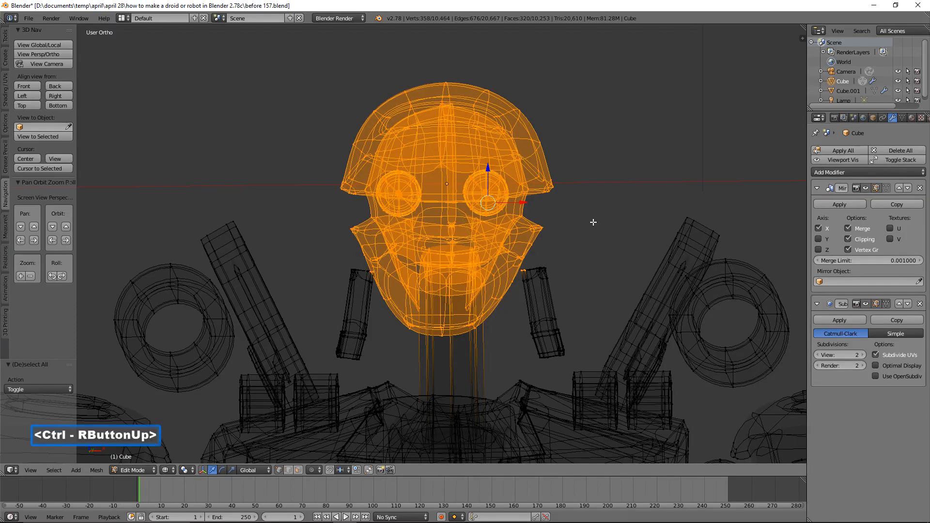
pyautogui.hotkey('shift', 'h')
pyautogui.moveTo(480, 230); pyautogui.dragTo(492, 240, button='middle')
pyautogui.press('z')
pyautogui.click(495, 267)
# Step: Hide the small stray linked piece floating beside the lower jaw
pyautogui.scroll(2, 432, 278)
pyautogui.moveTo(433, 279); pyautogui.dragTo(352, 281, button='middle')
pyautogui.click(353, 280)
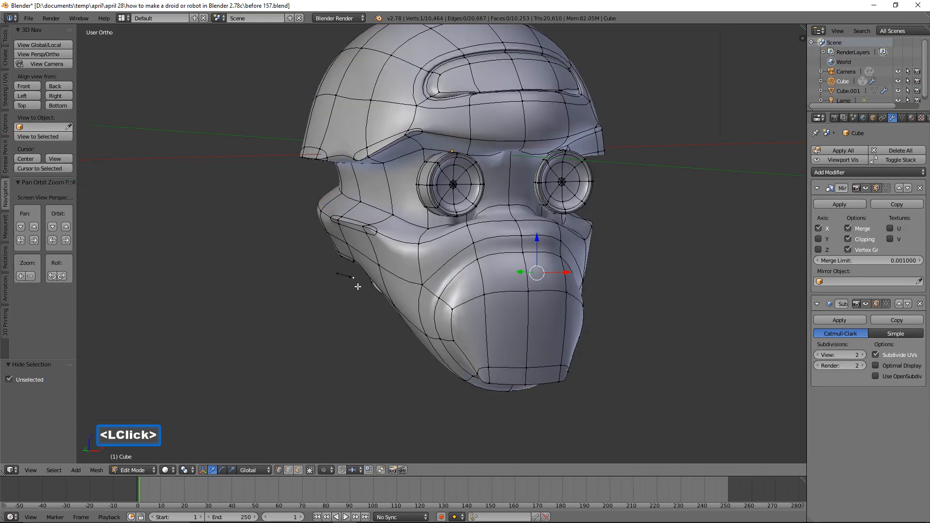
pyautogui.hotkey('ctrl', 'l')
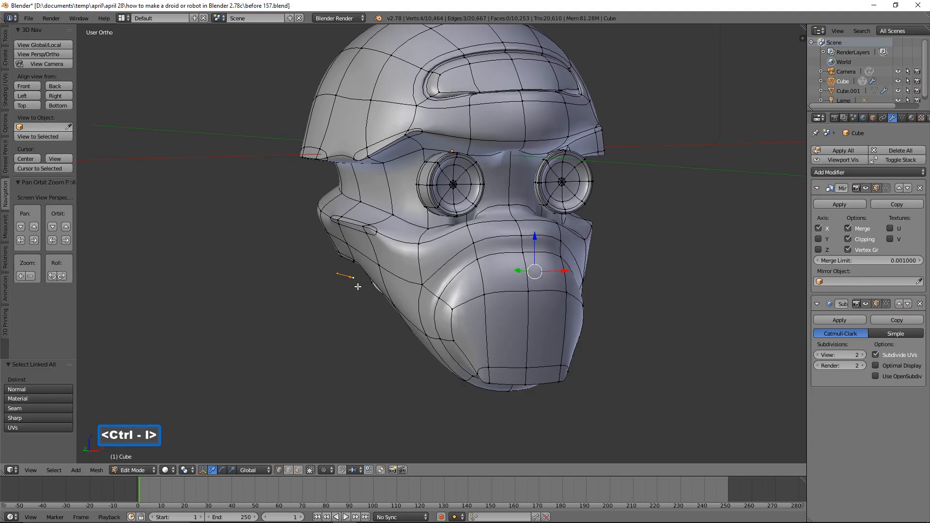
pyautogui.press('h')
# Step: Lasso-select the helmet, eyes and upper face in wireframe display, and restore solid shading
pyautogui.moveTo(631, 350)
pyautogui.mouseDown(button='middle')
pyautogui.moveTo(565, 305)
pyautogui.moveTo(566, 295)
pyautogui.mouseUp(button='middle')
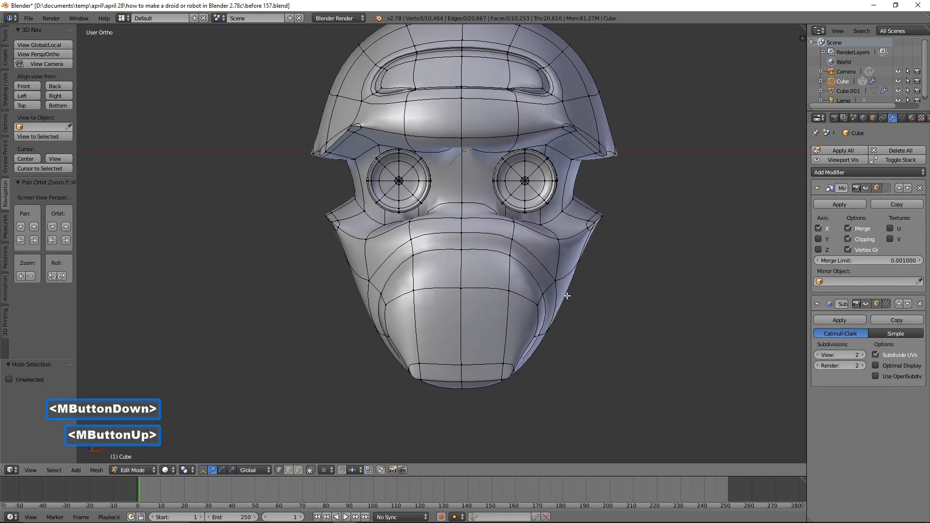
pyautogui.press('z')
pyautogui.click(637, 304)
pyautogui.scroll(-1, 637, 298)
pyautogui.moveTo(613, 79)
pyautogui.keyDown('ctrl'); pyautogui.mouseDown(button='right')
pyautogui.moveTo(436, 25)
pyautogui.moveTo(271, 142)
pyautogui.moveTo(326, 201)
pyautogui.moveTo(394, 223)
pyautogui.moveTo(472, 205)
pyautogui.moveTo(492, 216)
pyautogui.moveTo(596, 190)
pyautogui.mouseUp(button='right'); pyautogui.keyUp('ctrl')
pyautogui.moveTo(596, 190)
pyautogui.mouseDown(button='middle')
pyautogui.moveTo(598, 199)
pyautogui.moveTo(577, 200)
pyautogui.moveTo(625, 200)
pyautogui.moveTo(604, 202)
pyautogui.mouseUp(button='middle')
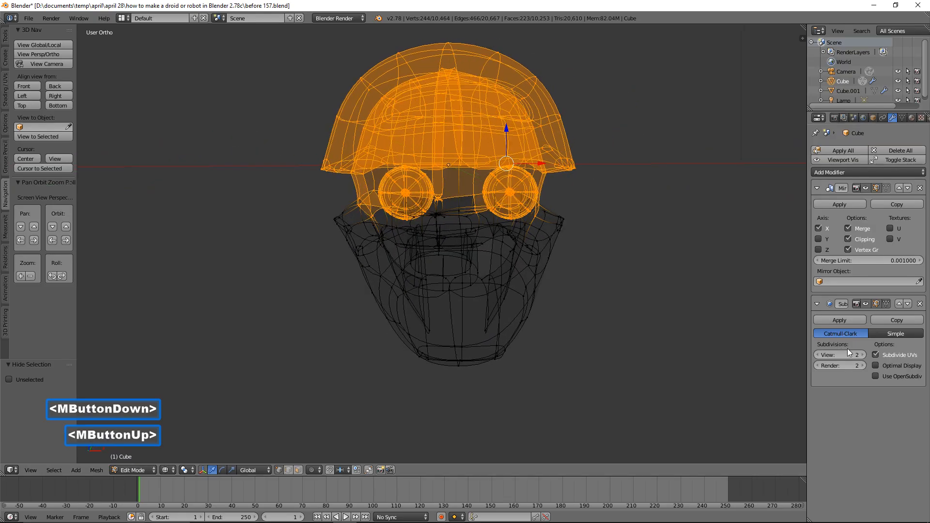
pyautogui.click(147, 471)
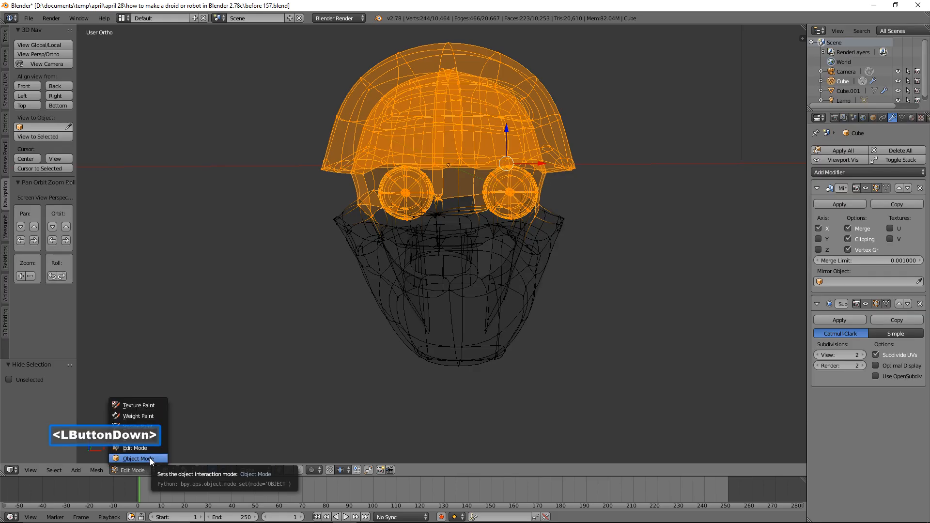
pyautogui.press('z')
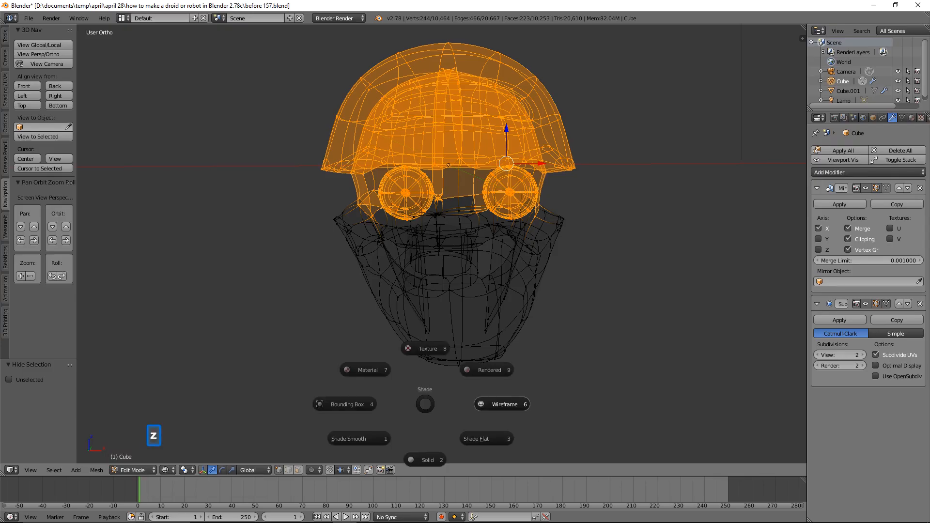
pyautogui.click(432, 464)
pyautogui.moveTo(432, 464)
pyautogui.mouseDown(button='middle')
pyautogui.moveTo(510, 379)
pyautogui.moveTo(534, 382)
pyautogui.moveTo(494, 383)
pyautogui.moveTo(478, 355)
pyautogui.mouseUp(button='middle')
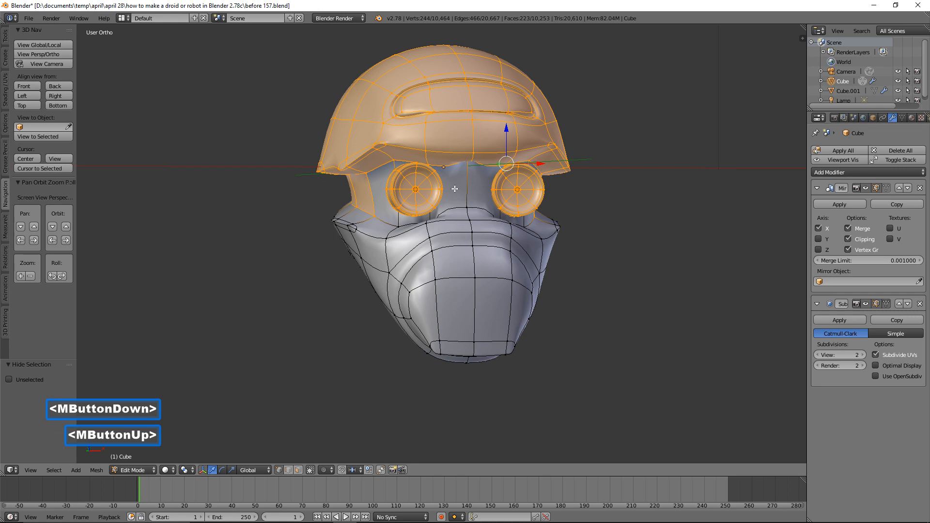
# Step: In face selection mode, add the remaining faces around the eyes to the selection and hide the upper head, leaving only the jaw
pyautogui.press('c')
pyautogui.rightClick(336, 409)
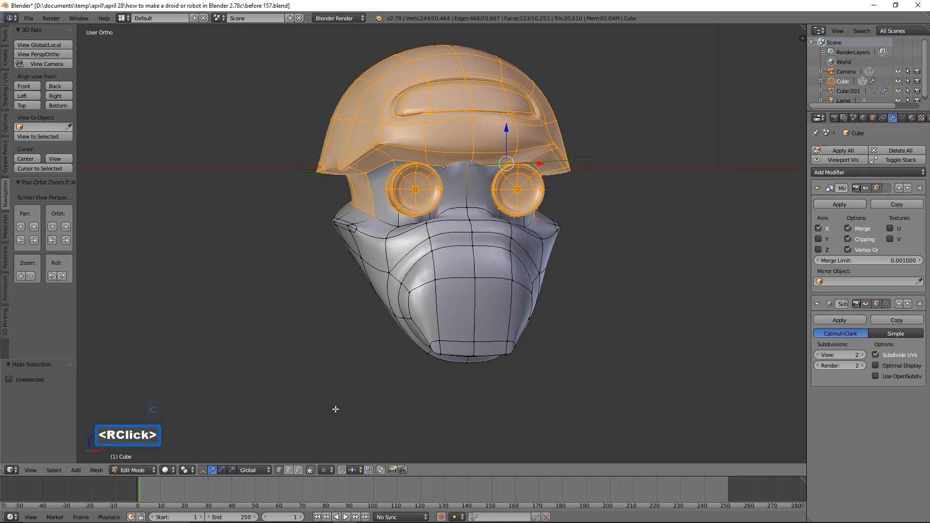
pyautogui.click(298, 469)
pyautogui.press('c')
pyautogui.moveTo(472, 170)
pyautogui.mouseDown()
pyautogui.moveTo(499, 179)
pyautogui.moveTo(381, 180)
pyautogui.mouseUp()
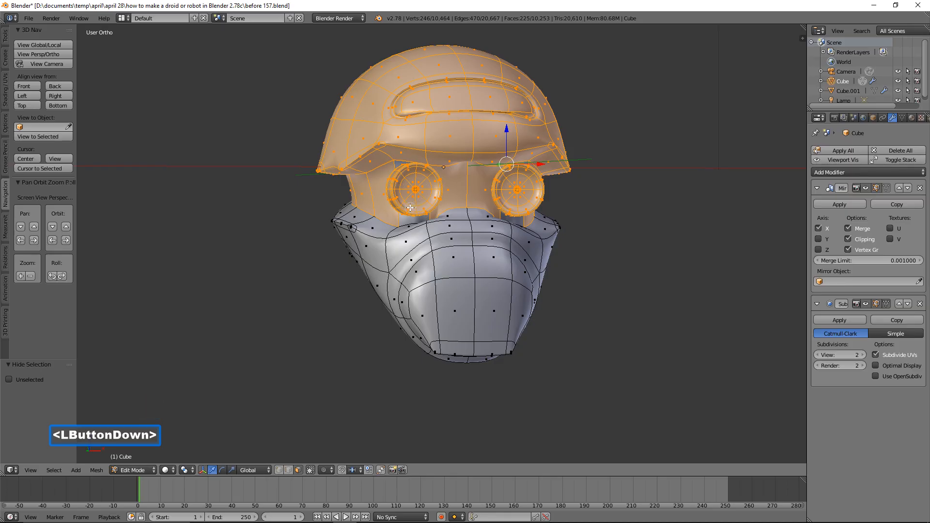
pyautogui.moveTo(413, 212); pyautogui.dragTo(413, 212)
pyautogui.rightClick(413, 212)
pyautogui.moveTo(413, 213)
pyautogui.mouseDown(button='middle')
pyautogui.moveTo(374, 208)
pyautogui.moveTo(461, 239)
pyautogui.mouseUp(button='middle')
pyautogui.press('c')
pyautogui.moveTo(547, 208); pyautogui.dragTo(539, 212, button='middle')
pyautogui.rightClick(539, 212)
pyautogui.moveTo(345, 237)
pyautogui.mouseDown(button='middle')
pyautogui.moveTo(618, 246)
pyautogui.moveTo(597, 248)
pyautogui.mouseUp(button='middle')
pyautogui.press('h')
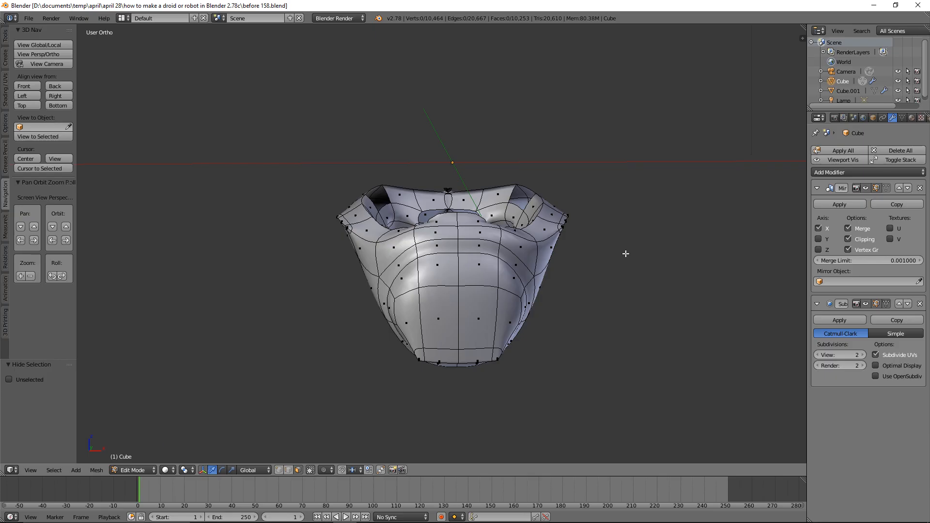
# Step: Bevel the entire jaw mesh with 2 segments and an offset of about 0.002, and deselect everything
pyautogui.press('a')
pyautogui.press('ctrl')
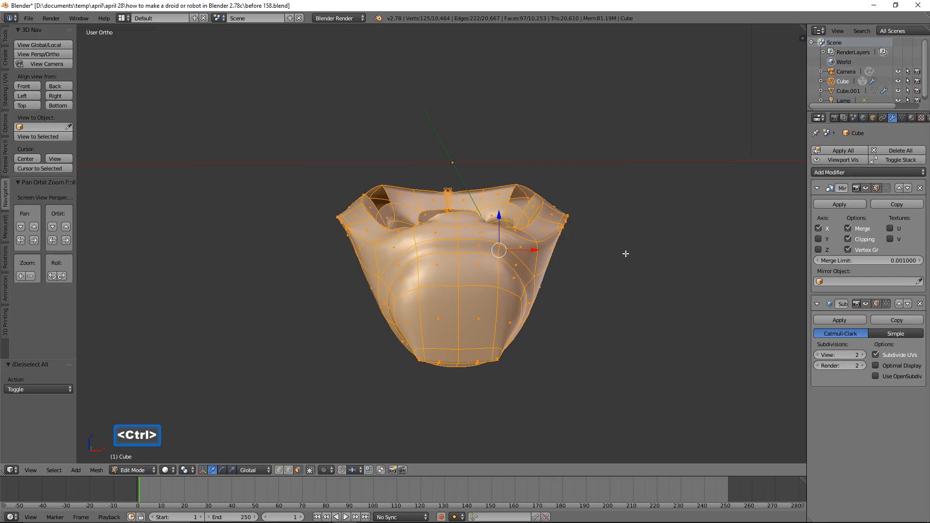
pyautogui.hotkey('ctrl', 'b')
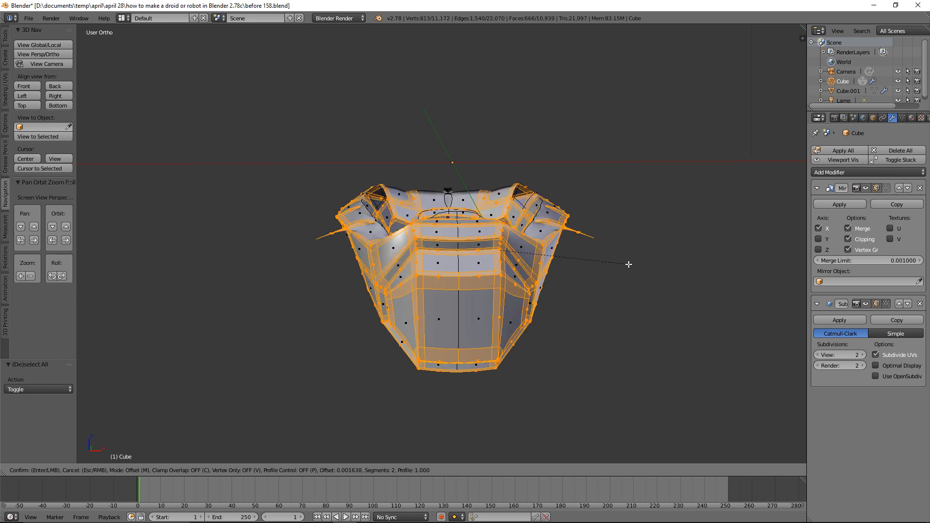
pyautogui.keyDown('shift'); pyautogui.click(628, 264); pyautogui.keyUp('shift')
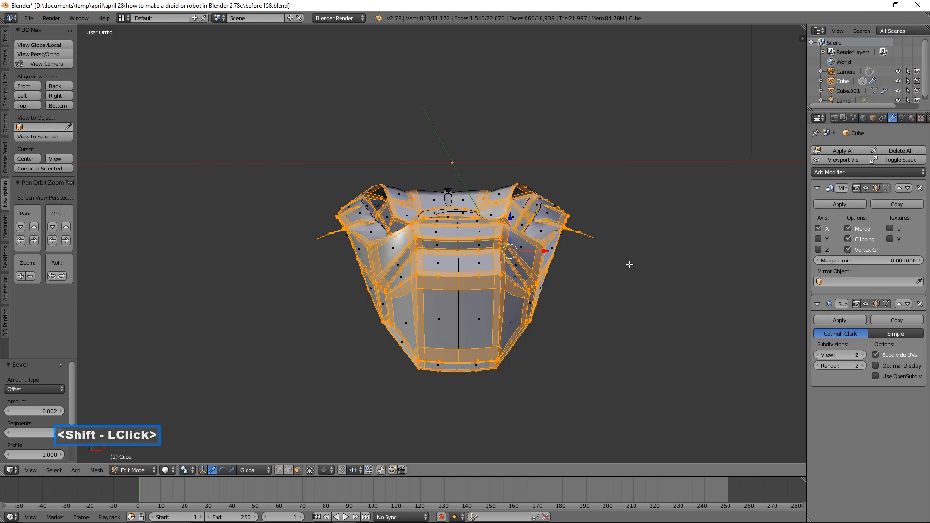
pyautogui.scroll(2, 630, 264)
pyautogui.press('a')
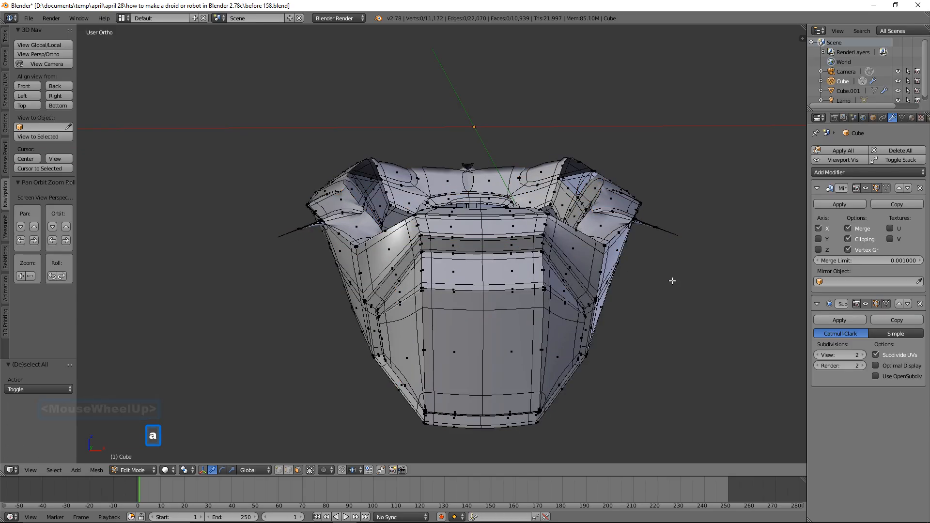
# Step: Delete the two stray vertices that form the spike at the jaw's upper side corner
pyautogui.click(287, 469)
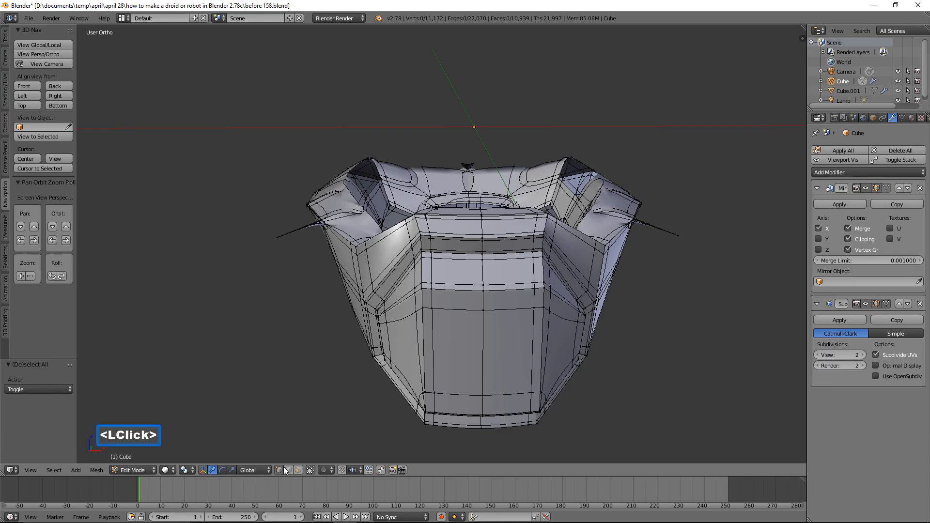
pyautogui.click(676, 238)
pyautogui.press('x')
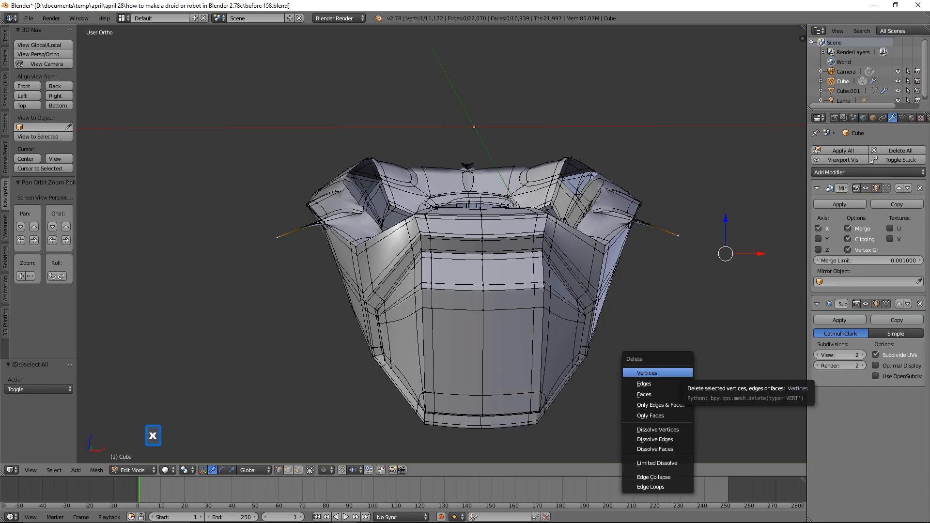
pyautogui.click(649, 372)
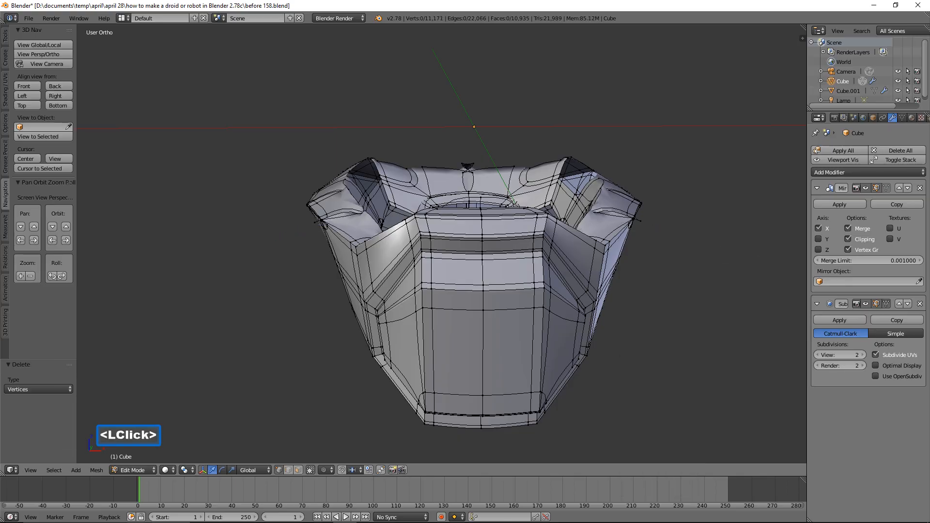
pyautogui.click(643, 219)
pyautogui.press('x')
pyautogui.click(694, 278)
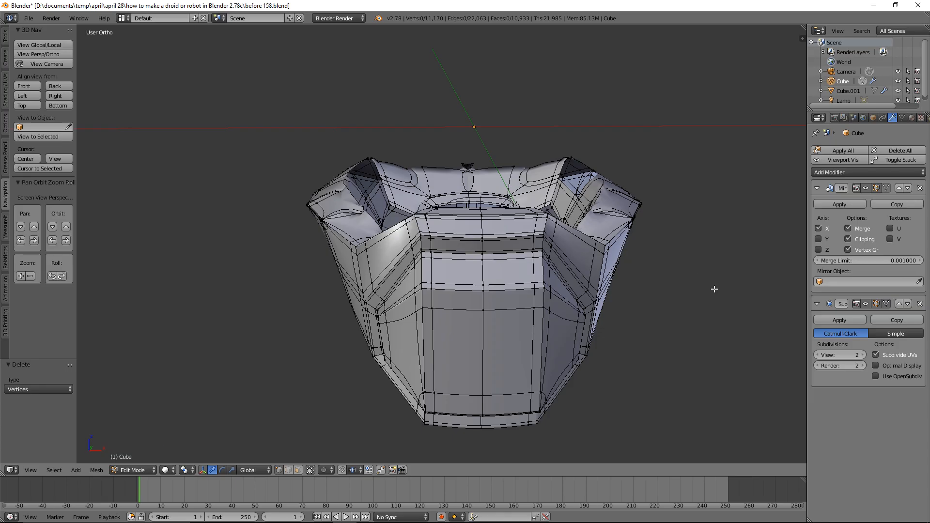
# Step: Reveal all hidden geometry, deselect it, and return to Object Mode
pyautogui.press('alt')
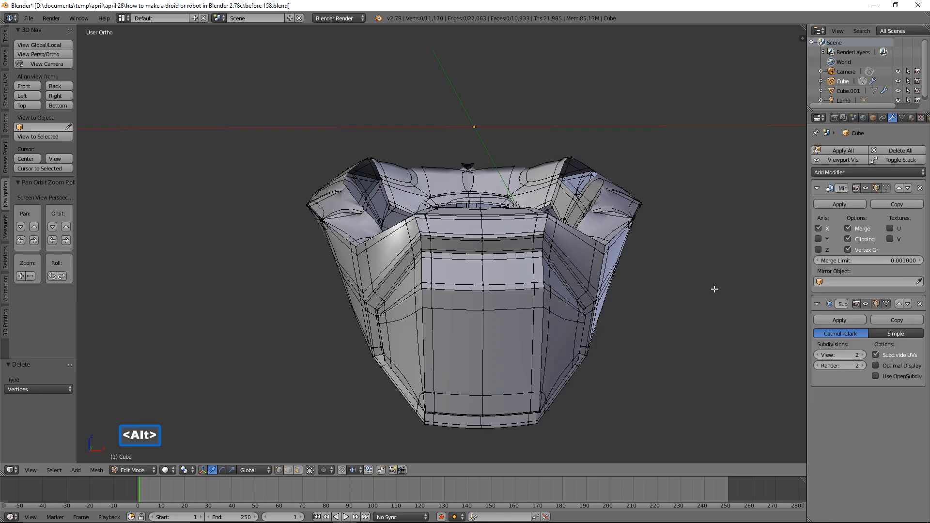
pyautogui.hotkey('alt', 'h')
pyautogui.press('a')
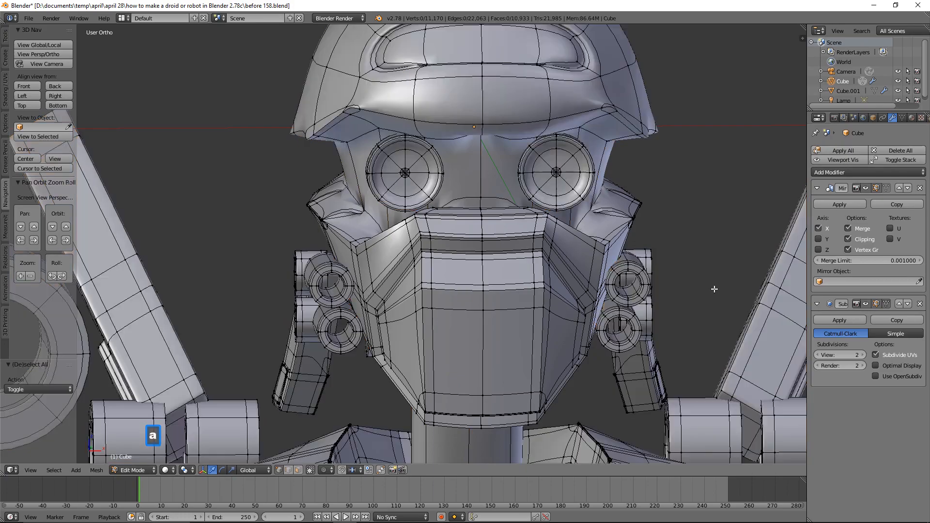
pyautogui.scroll(-2, 714, 289)
pyautogui.click(148, 468)
pyautogui.click(158, 458)
# Step: Examine the finished head and the whole robot from the front and at an angle
pyautogui.scroll(-2, 509, 351)
pyautogui.moveTo(522, 351); pyautogui.dragTo(492, 342, button='middle')
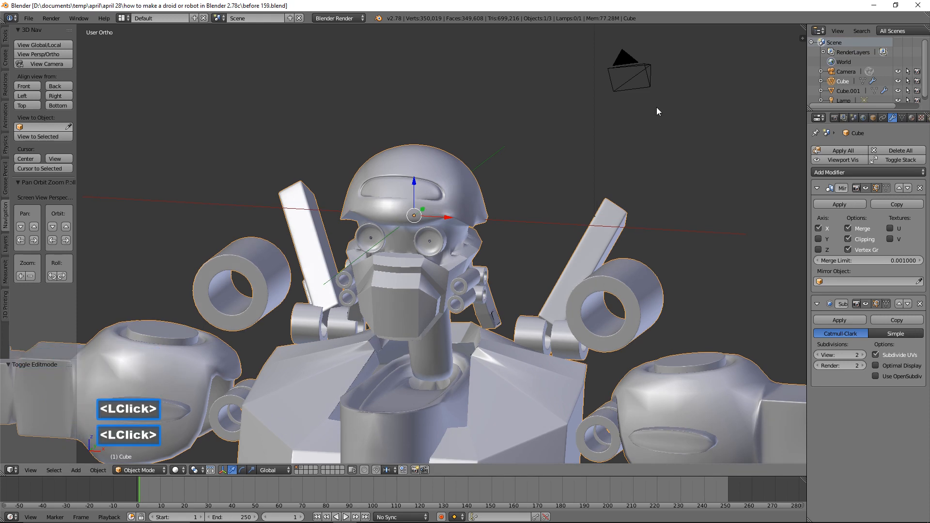
pyautogui.scroll(-10, 664, 123)
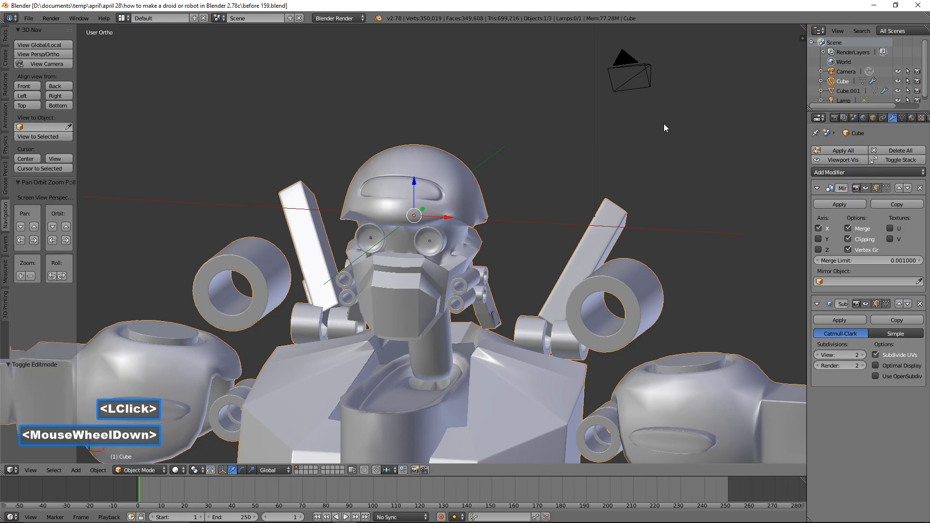
pyautogui.keyDown('shift'); pyautogui.moveTo(653, 136); pyautogui.dragTo(578, 152, button='middle'); pyautogui.keyUp('shift')
pyautogui.scroll(3, 579, 152)
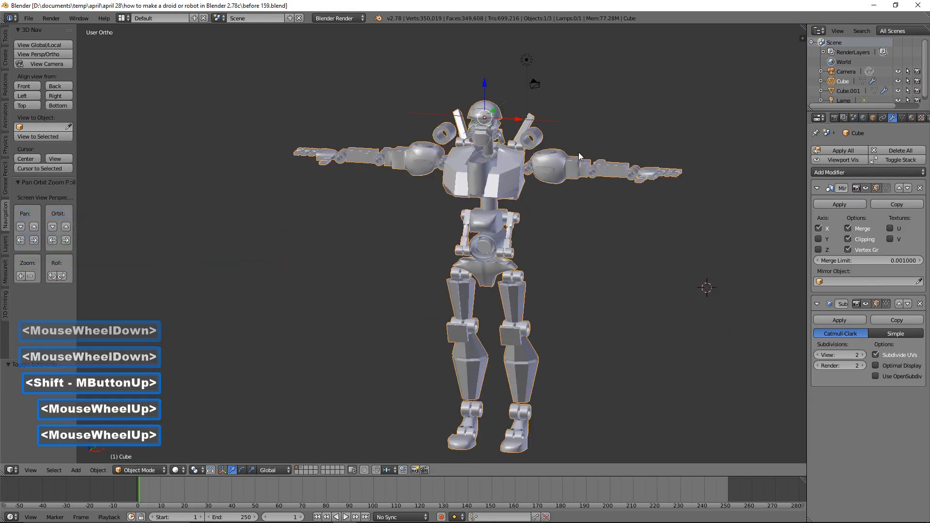
pyautogui.moveTo(577, 202); pyautogui.dragTo(639, 194, button='middle')
pyautogui.keyDown('shift'); pyautogui.moveTo(597, 207); pyautogui.dragTo(663, 187, button='middle'); pyautogui.keyUp('shift')
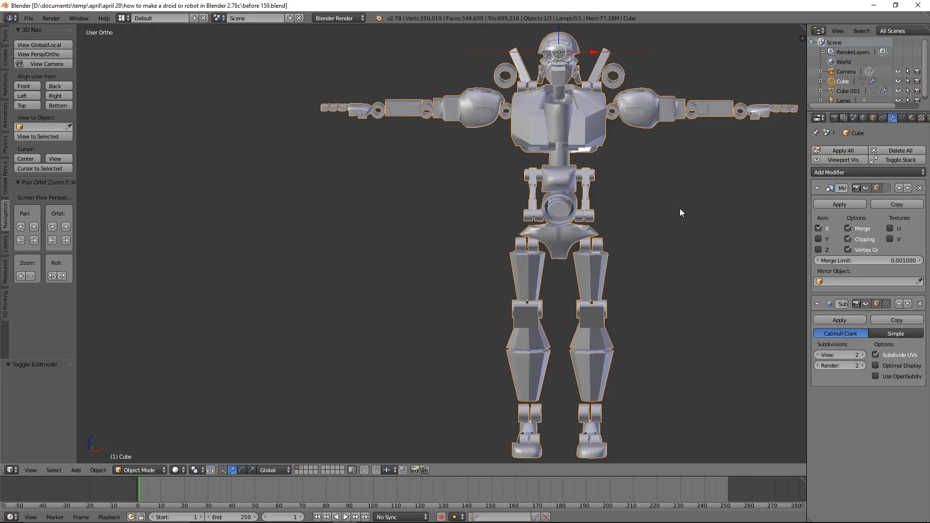
pyautogui.click(676, 195)
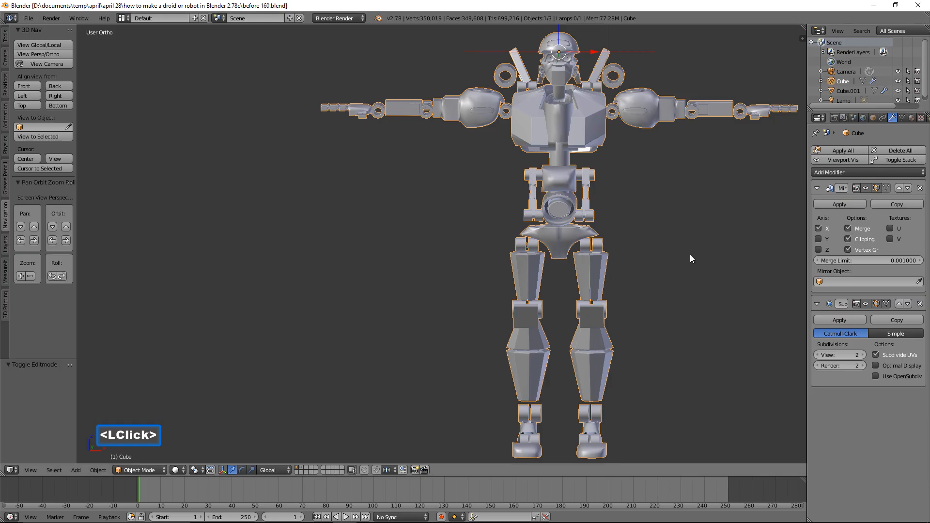
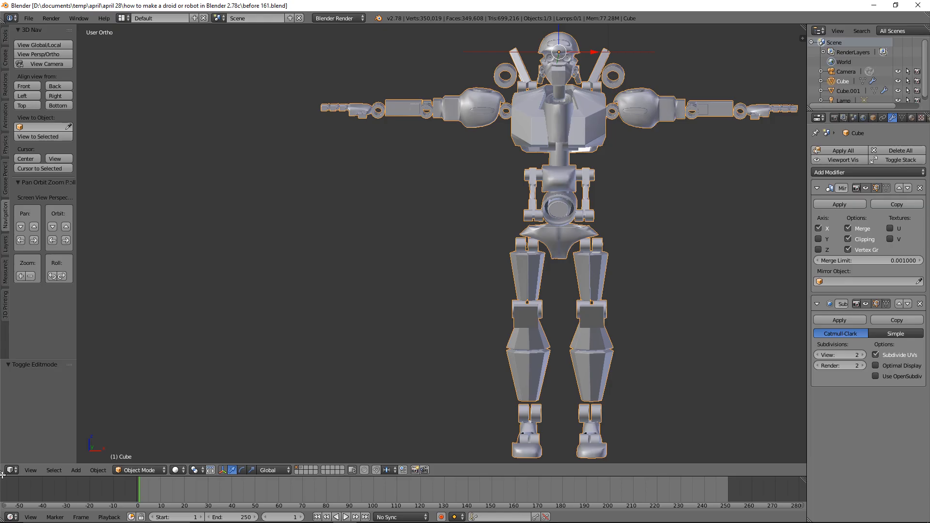
# Step: Split the 3D viewport into two side-by-side areas and change the left one to the UV/Image Editor
pyautogui.moveTo(4, 472); pyautogui.dragTo(400, 455)
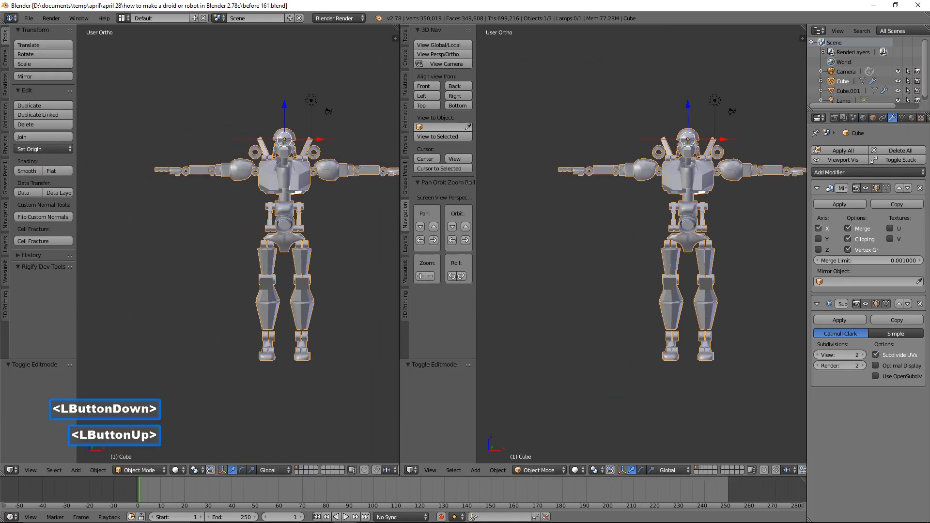
pyautogui.click(16, 470)
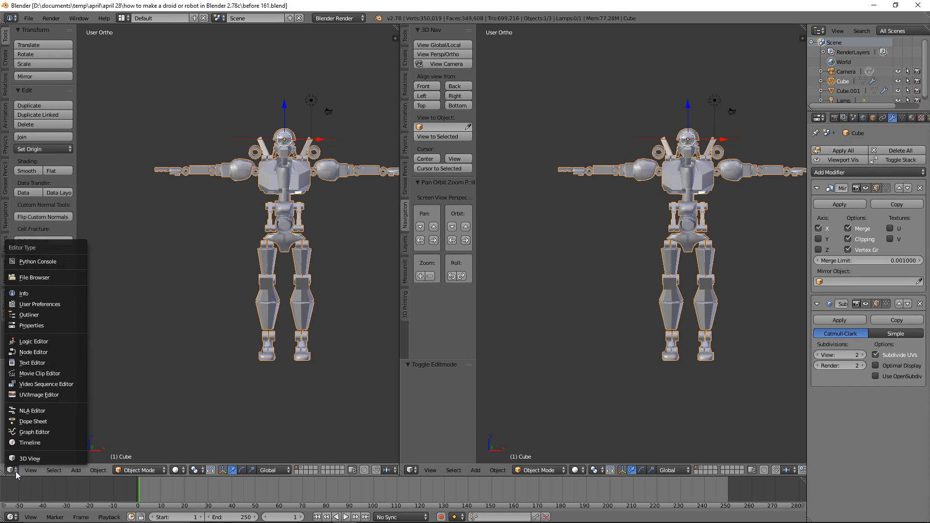
pyautogui.click(70, 396)
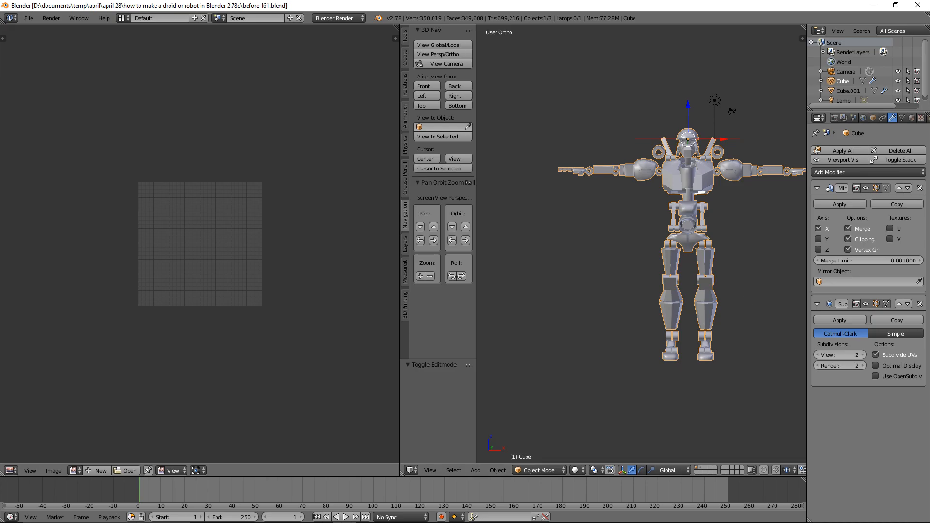
# Step: Centre the robot in the remaining 3D view and switch it to Edit Mode
pyautogui.keyDown('shift'); pyautogui.moveTo(755, 176); pyautogui.dragTo(694, 184, button='middle'); pyautogui.keyUp('shift')
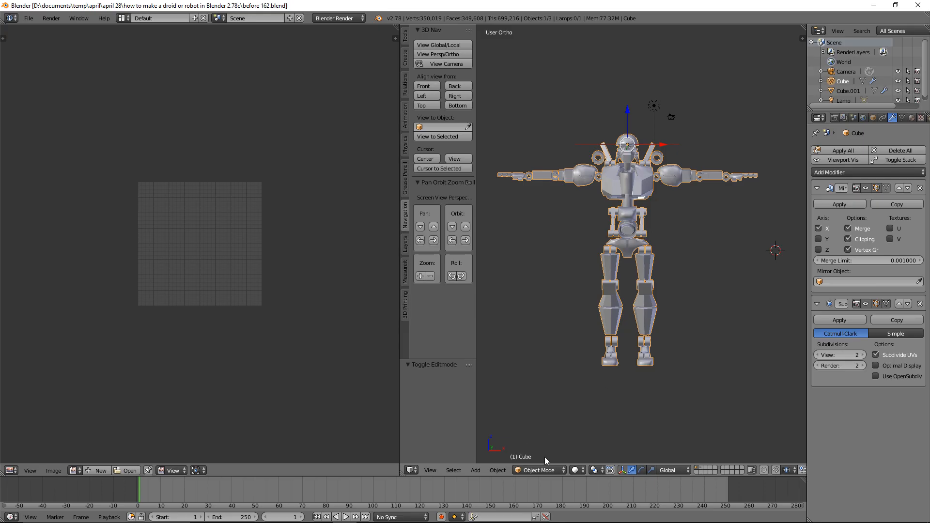
pyautogui.click(557, 469)
pyautogui.click(564, 450)
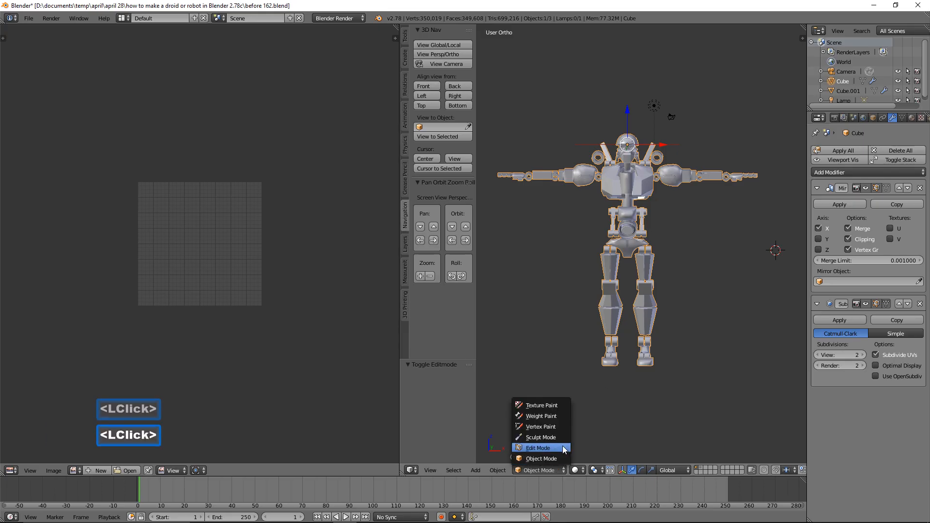
# Step: Select the robot's entire mesh and unwrap it with Smart UV Project, using an angle limit of 66 and an island margin of 0
pyautogui.press('a')
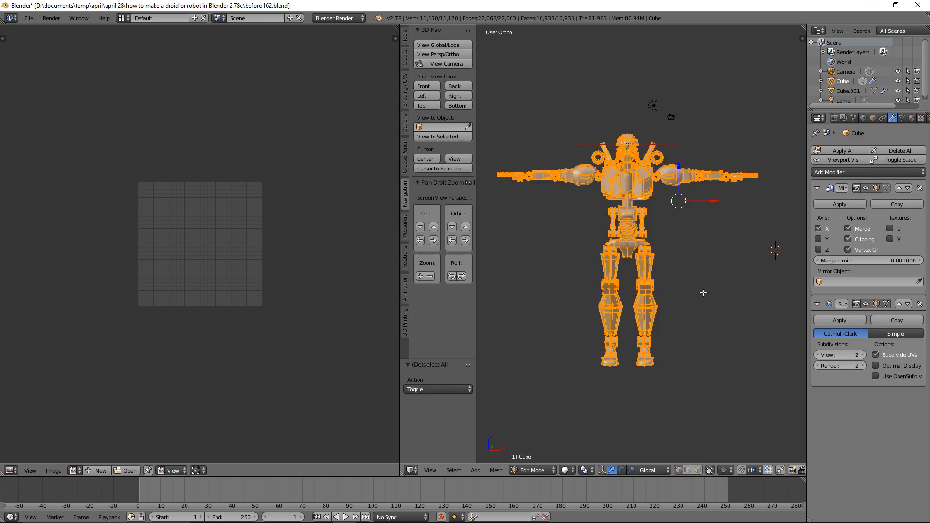
pyautogui.press('u')
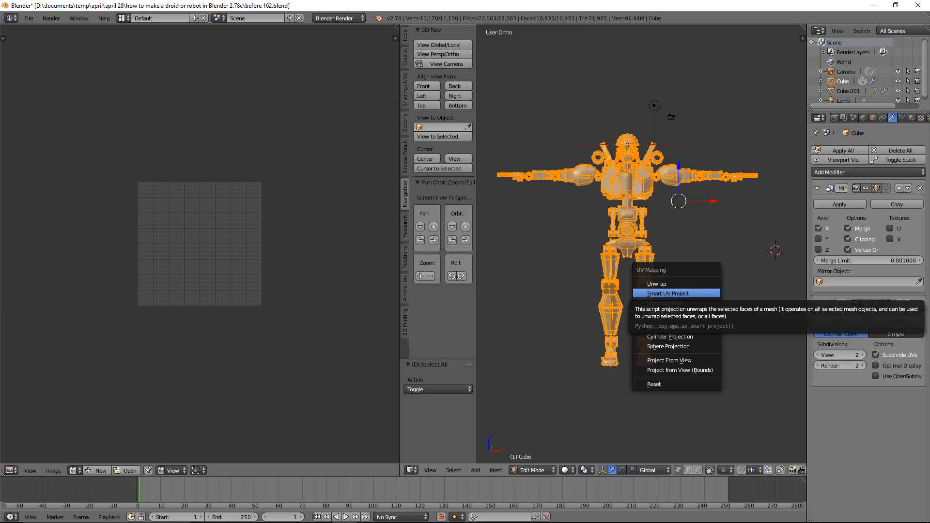
pyautogui.click(697, 294)
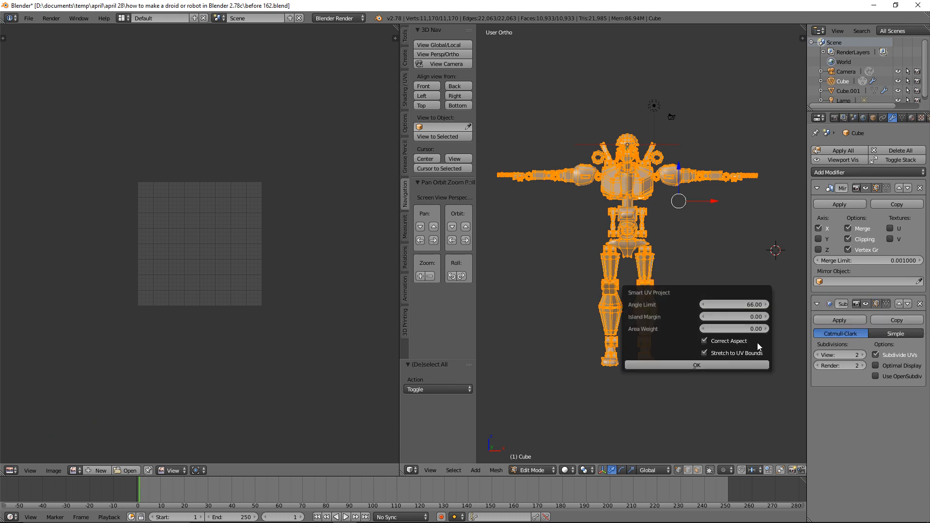
pyautogui.click(741, 367)
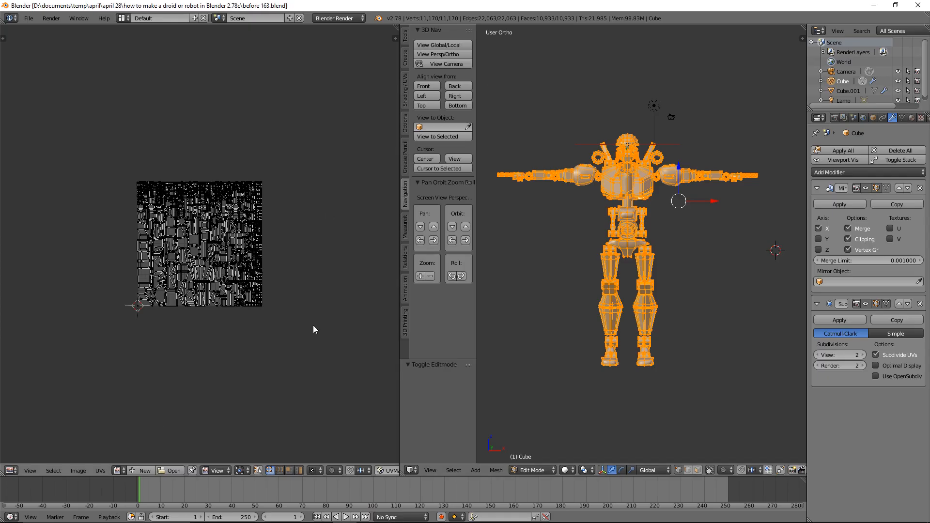
# Step: Create a new blank image for the UV layout, 2048 px wide and 2048 px high
pyautogui.scroll(4, 314, 326)
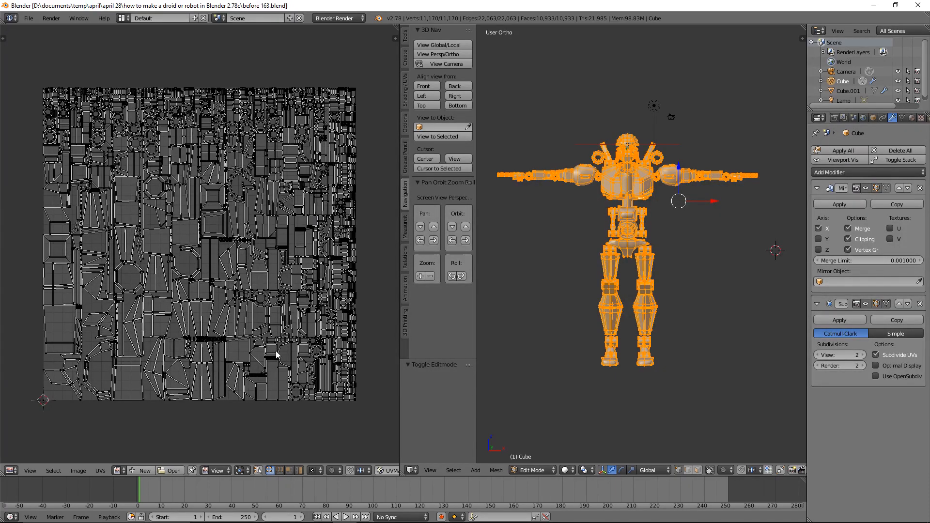
pyautogui.click(145, 470)
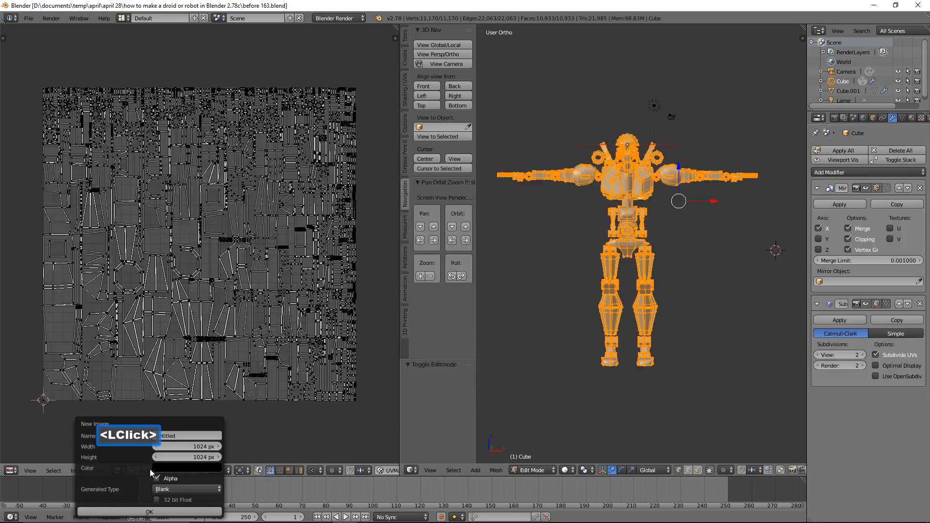
pyautogui.click(190, 446)
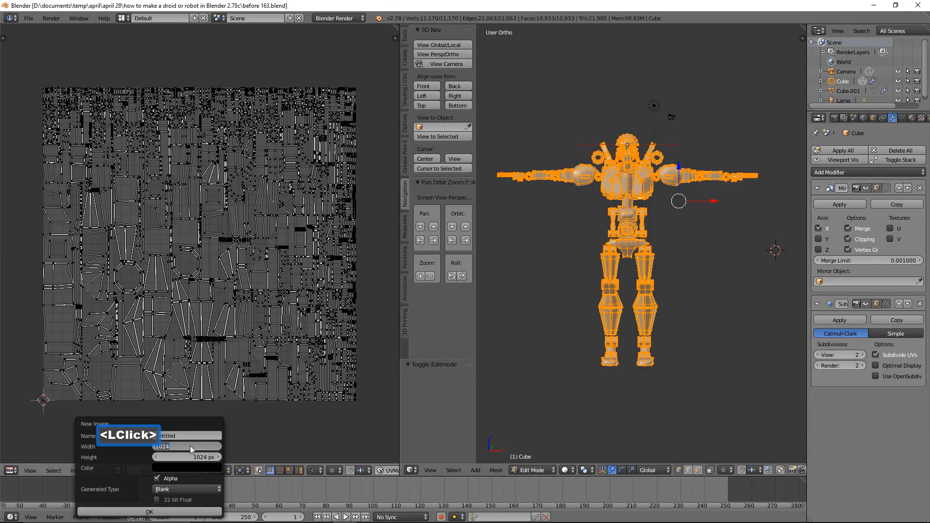
pyautogui.write('2')
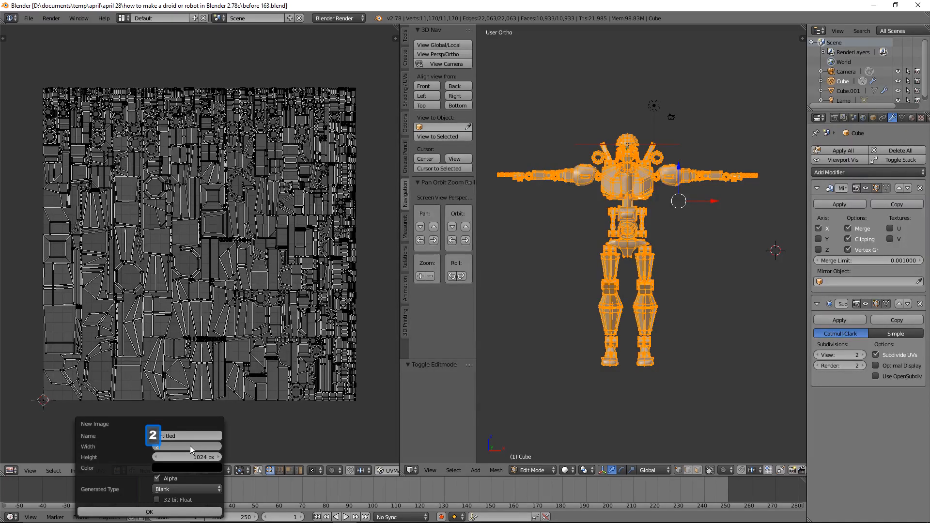
pyautogui.write('048')
pyautogui.doubleClick(193, 456)
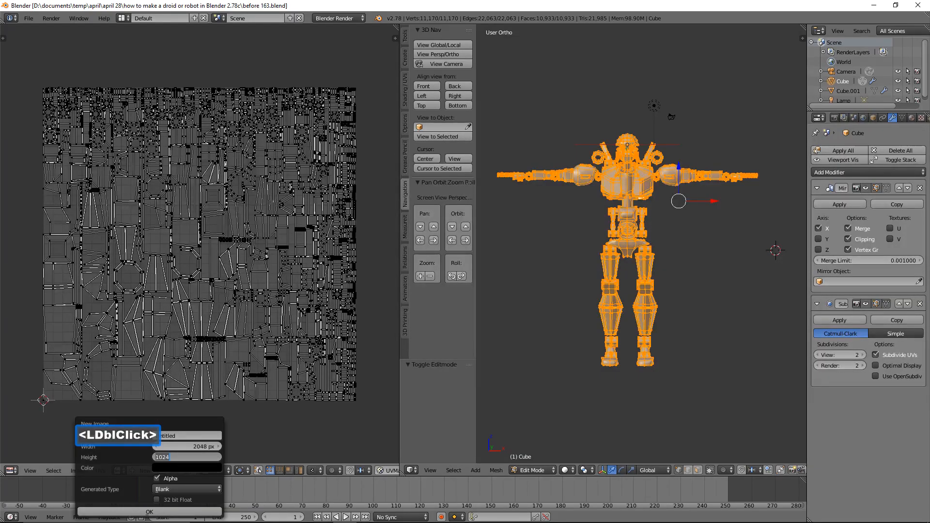
pyautogui.write('2048')
pyautogui.press('Return')
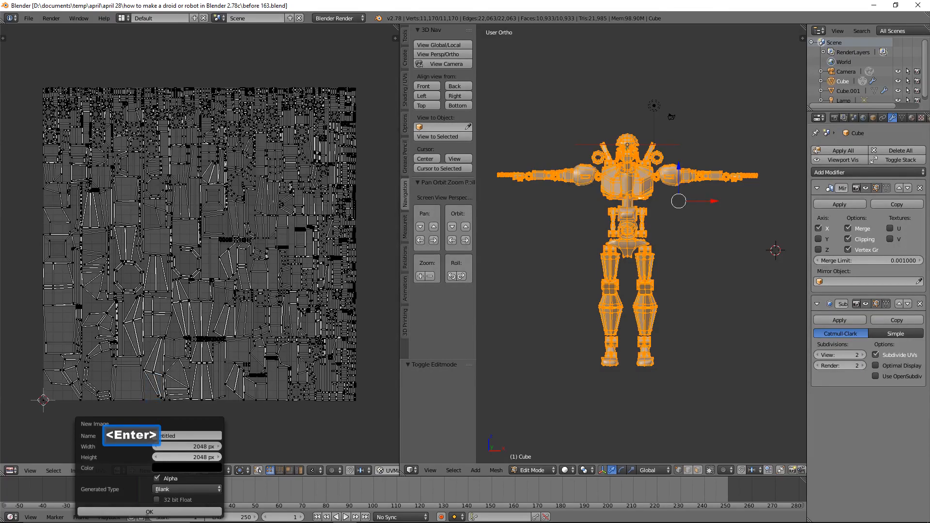
pyautogui.click(202, 512)
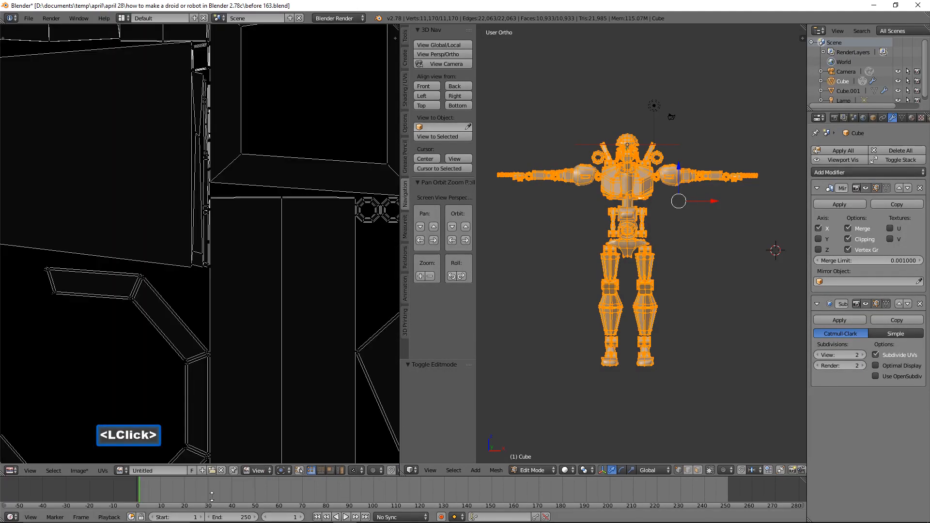
# Step: Start saving the image as a file and browse to D:\documents\temp\april\april 28\how to make a droid or robot in Blender 2.78c
pyautogui.scroll(-9, 359, 344)
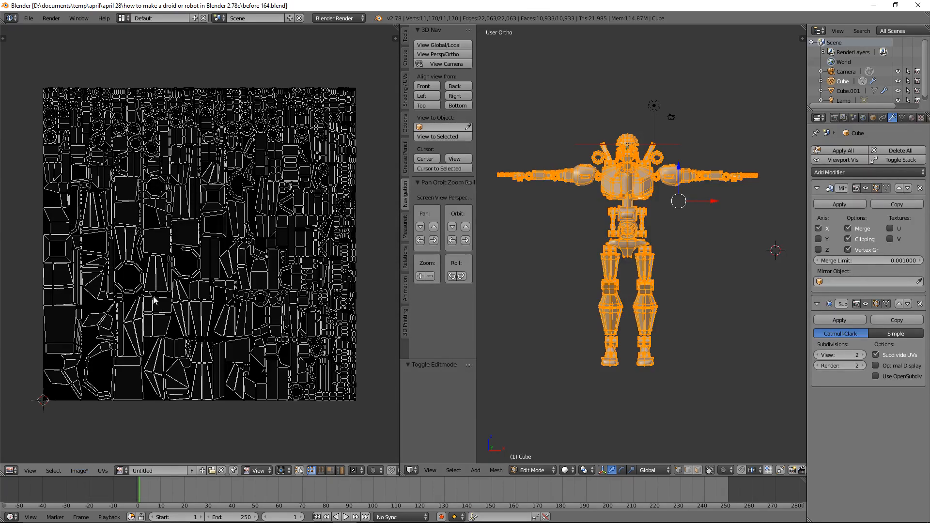
pyautogui.click(80, 472)
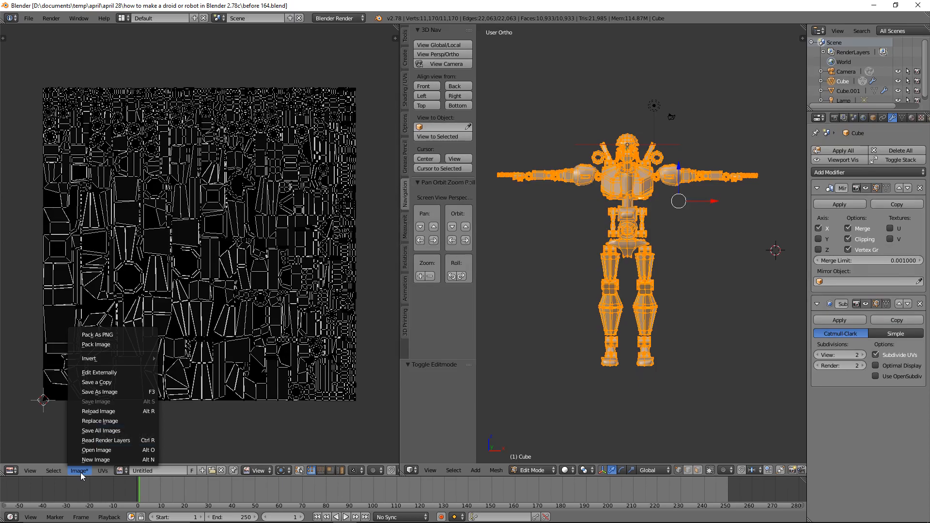
pyautogui.click(124, 390)
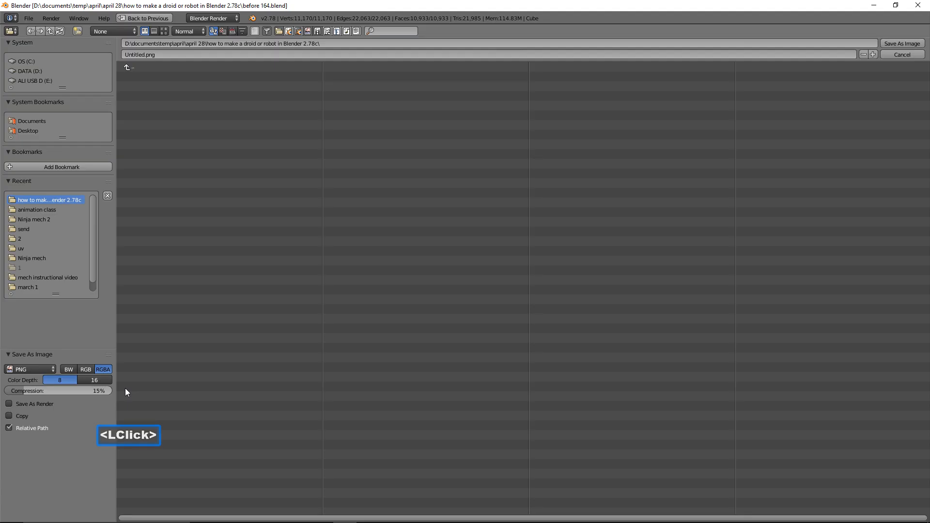
pyautogui.click(22, 71)
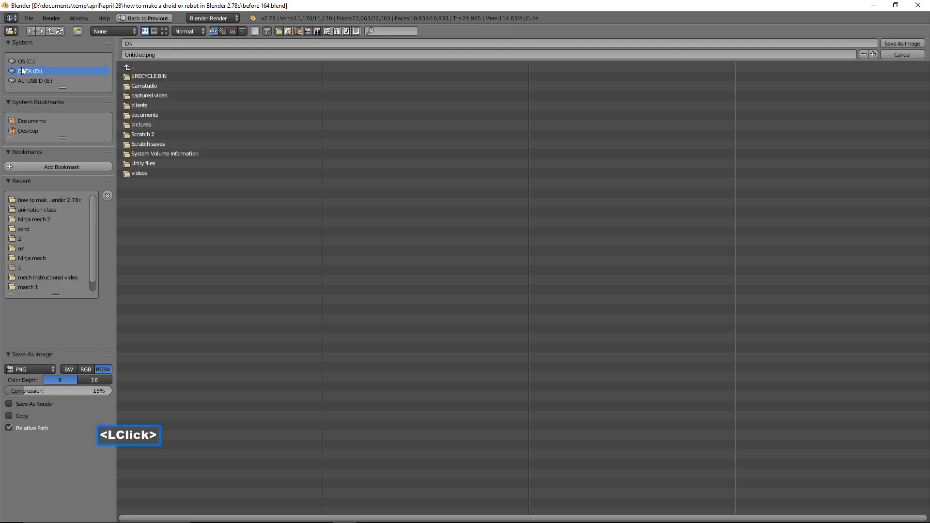
pyautogui.click(188, 115)
pyautogui.click(182, 123)
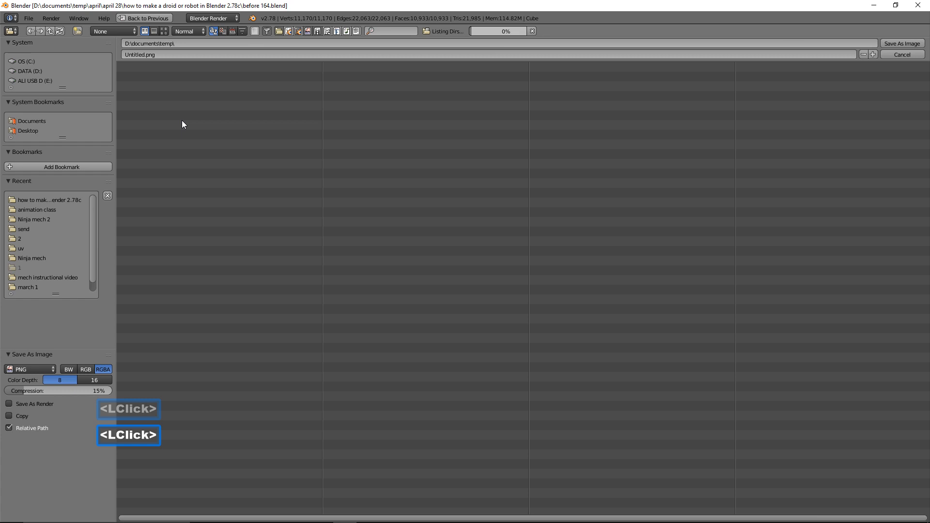
pyautogui.click(174, 76)
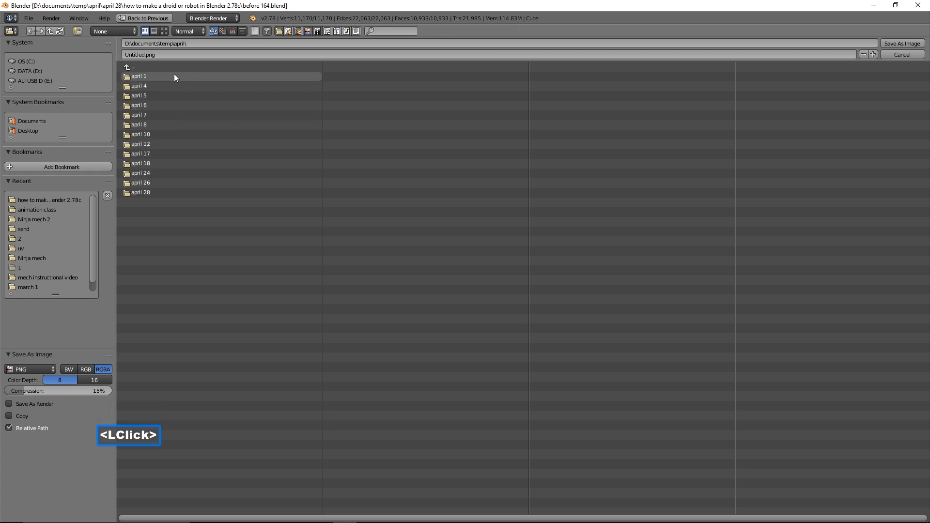
pyautogui.click(173, 192)
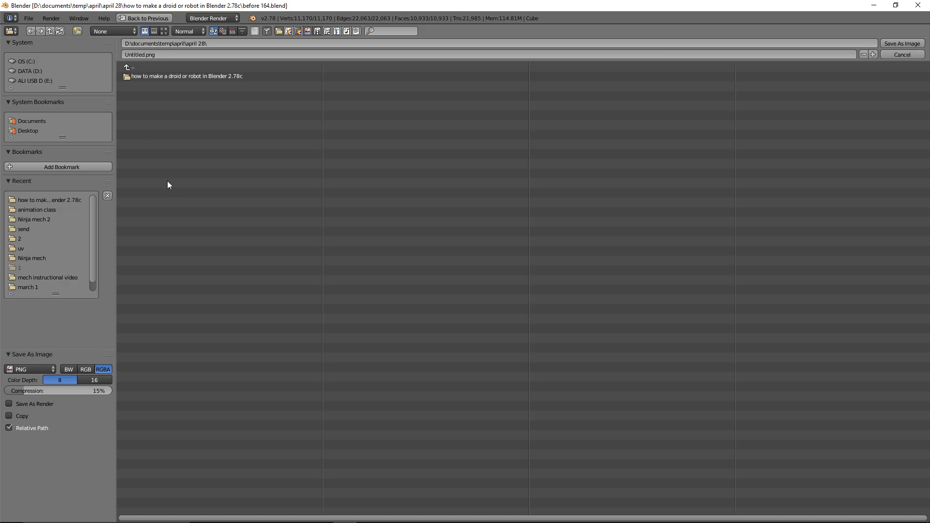
pyautogui.click(151, 79)
# Step: Create a new folder named textures in the project folder
pyautogui.click(78, 31)
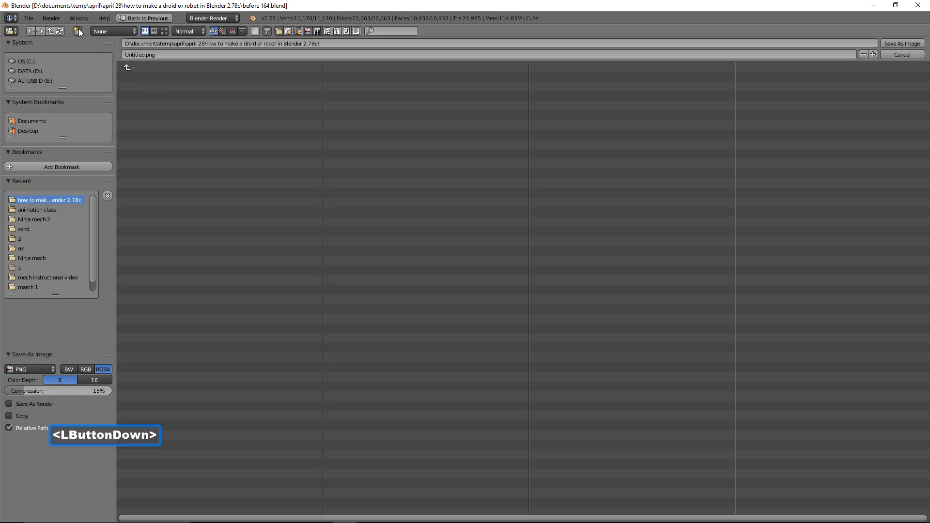
pyautogui.write('te')
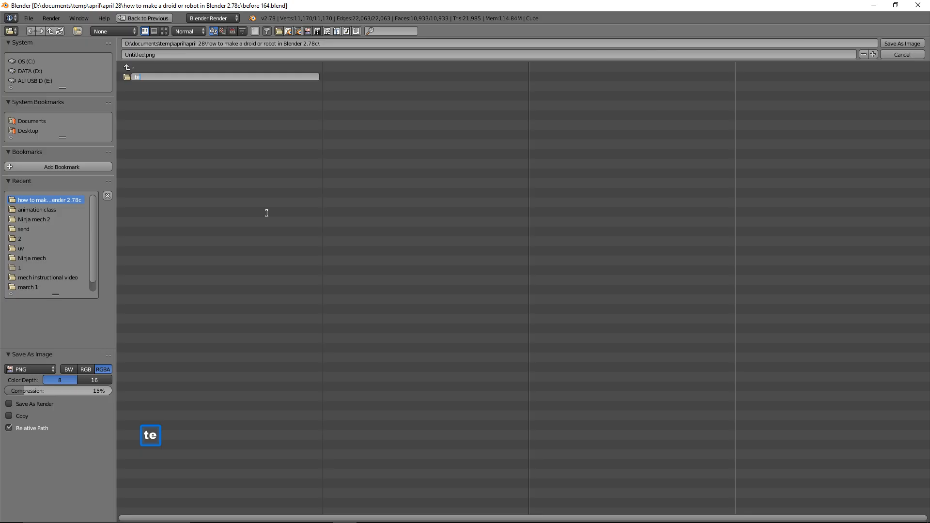
pyautogui.write('xtures')
pyautogui.press('Return')
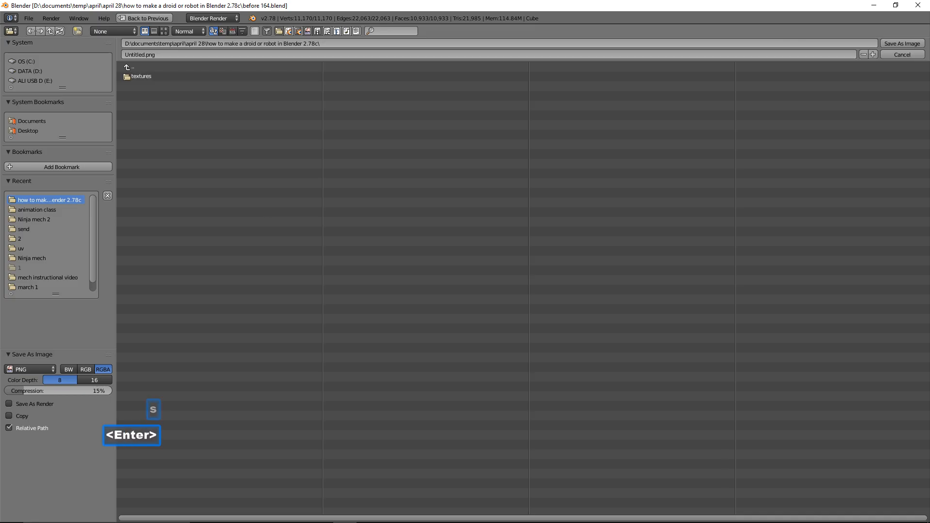
# Step: Save the image as ao.png inside the textures folder
pyautogui.click(166, 75)
pyautogui.click(143, 56)
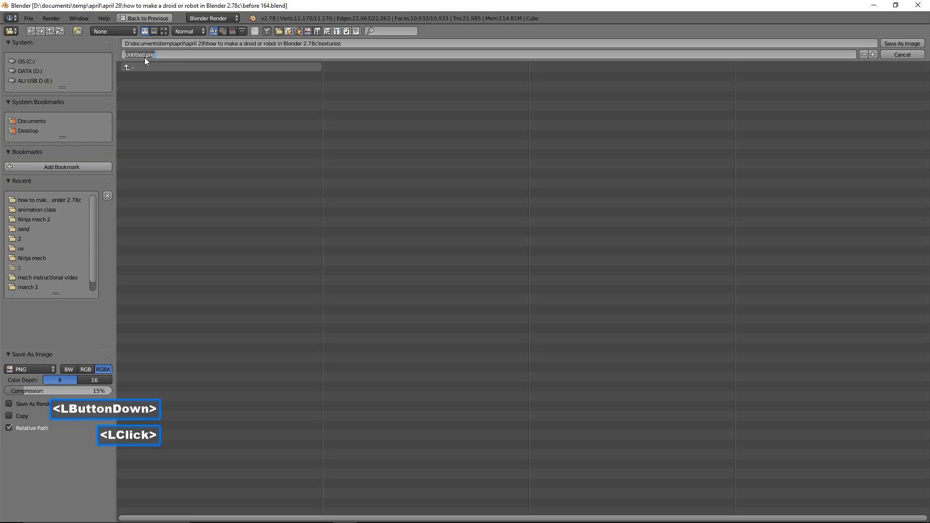
pyautogui.moveTo(144, 56); pyautogui.dragTo(118, 58)
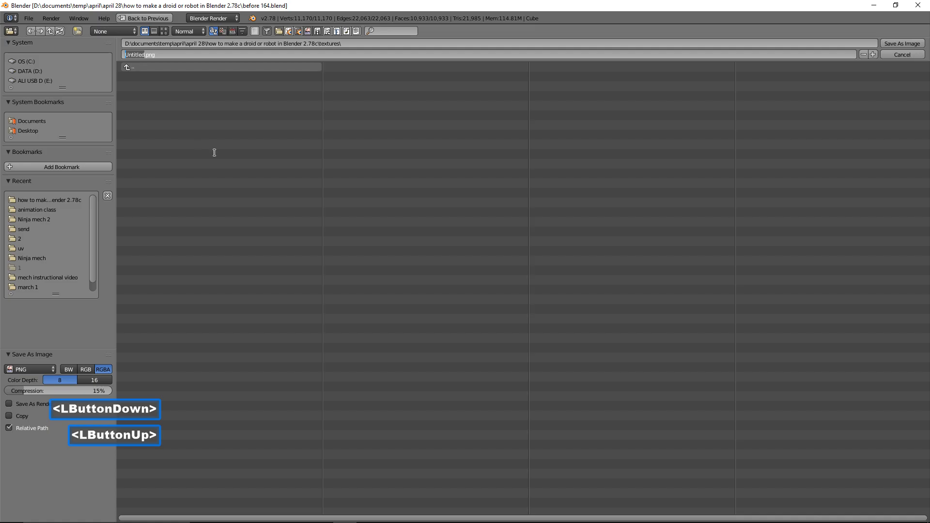
pyautogui.write('ao')
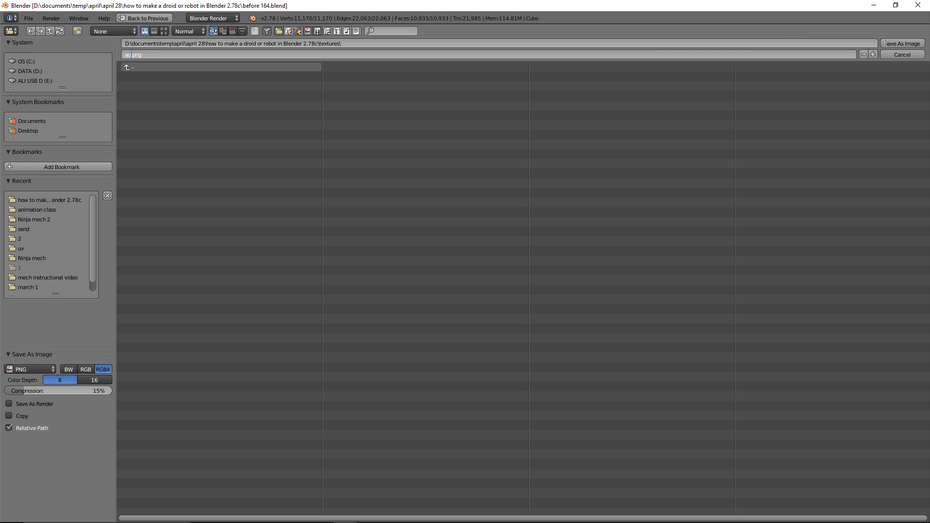
pyautogui.doubleClick(887, 44)
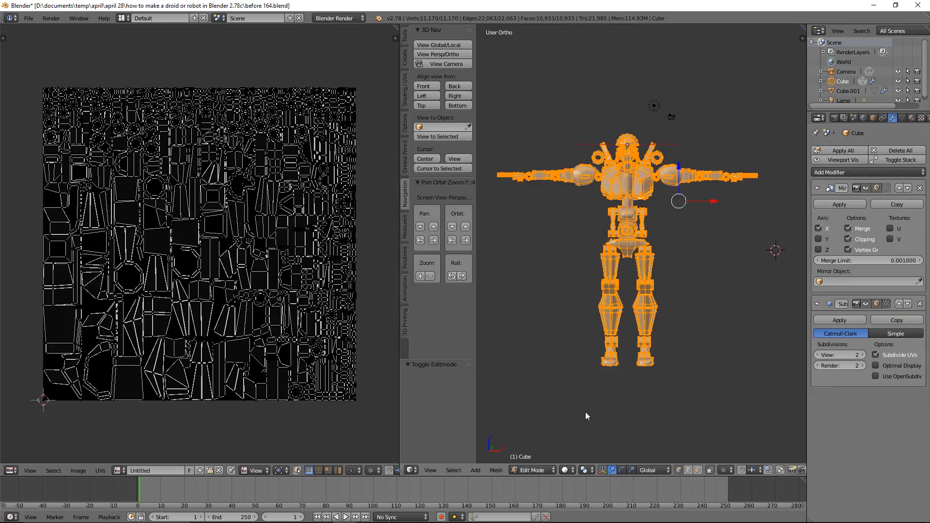
# Step: Return the robot to Object Mode and expand the Bake settings in the render properties
pyautogui.click(533, 470)
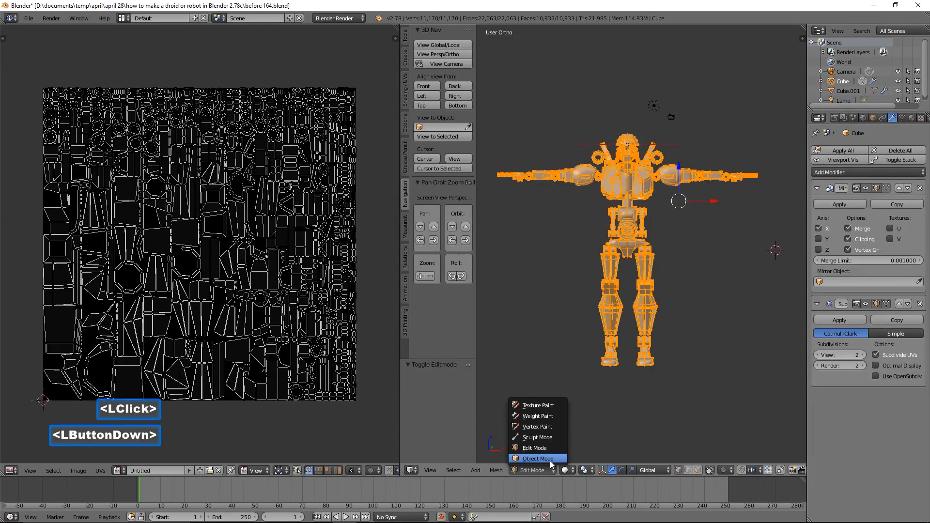
pyautogui.click(550, 460)
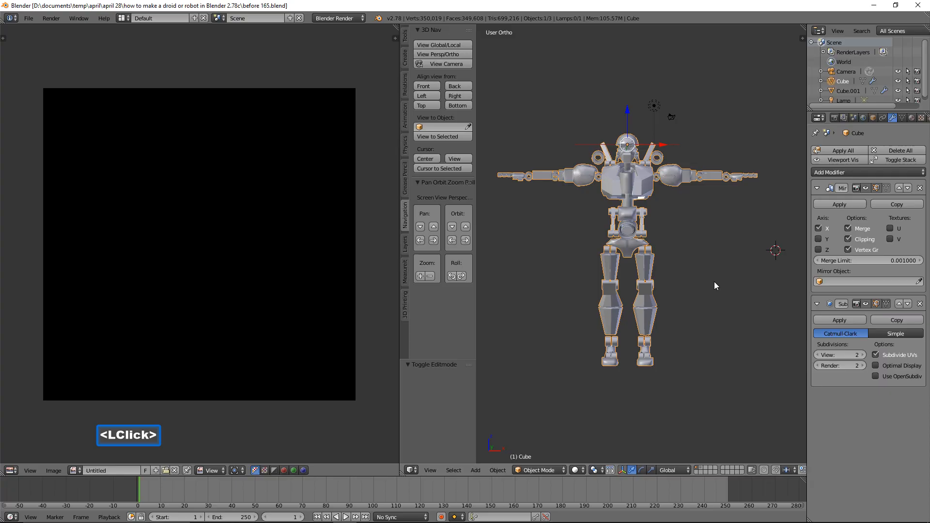
pyautogui.click(834, 118)
pyautogui.scroll(-6, 875, 354)
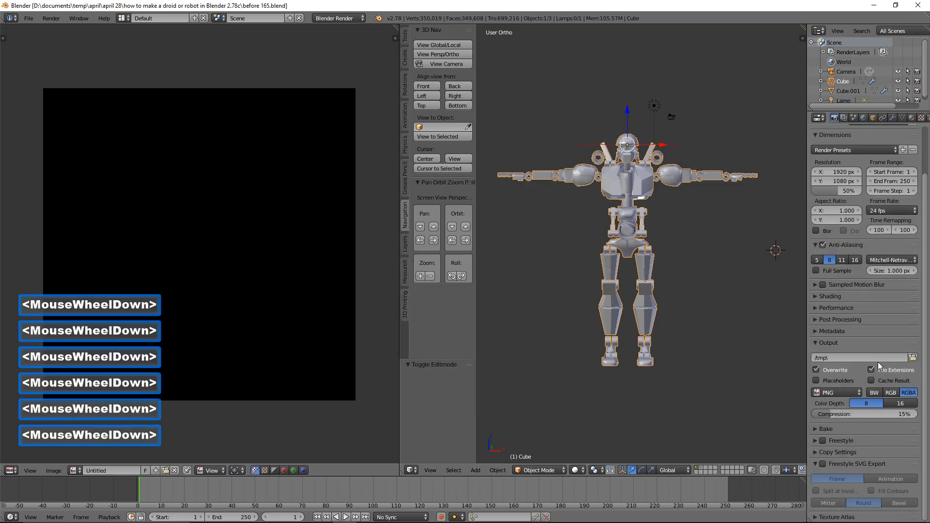
pyautogui.click(812, 428)
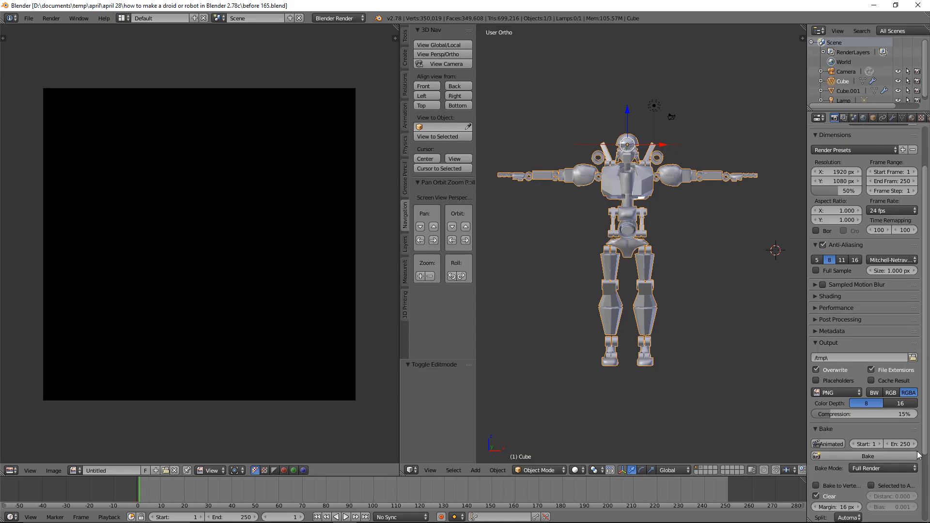
pyautogui.scroll(-2, 902, 468)
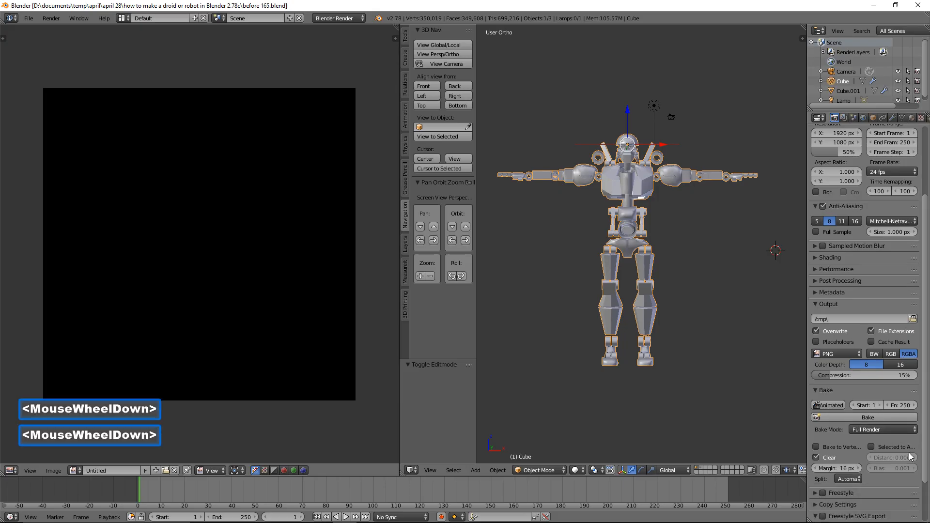
# Step: Set the bake mode to Ambient Occlusion with Normalized enabled, and bake it to the image
pyautogui.click(911, 429)
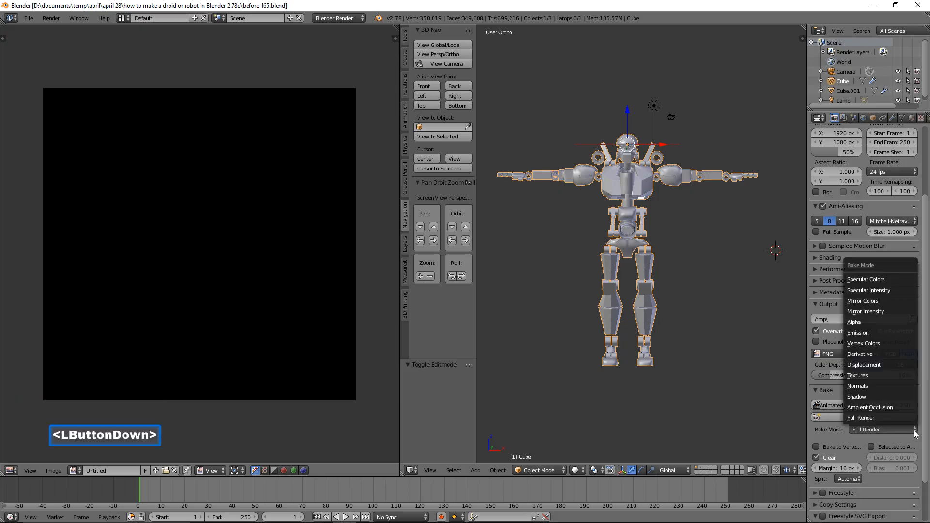
pyautogui.click(903, 408)
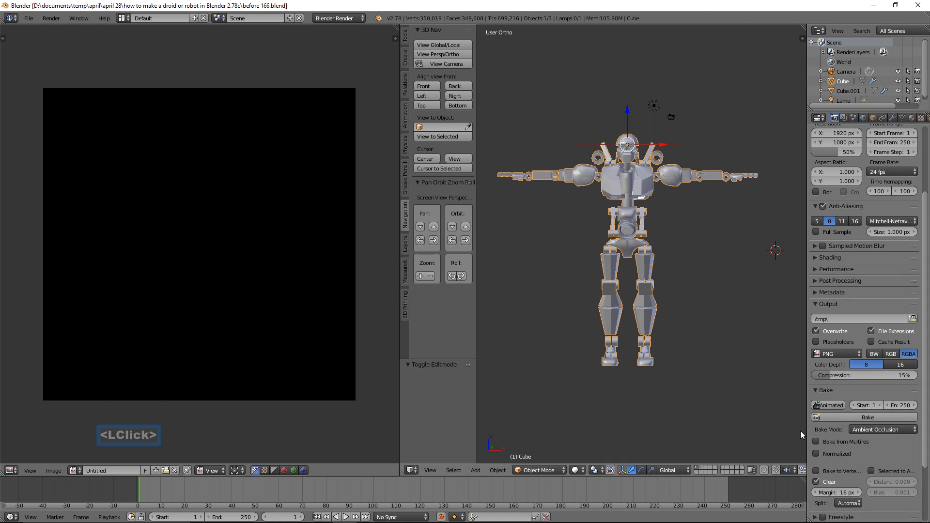
pyautogui.click(816, 454)
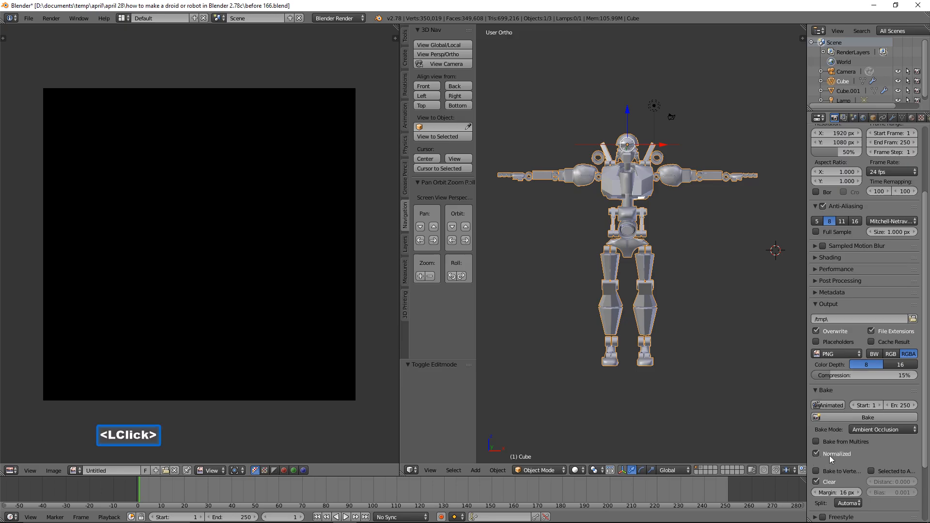
pyautogui.moveTo(925, 453); pyautogui.dragTo(928, 502)
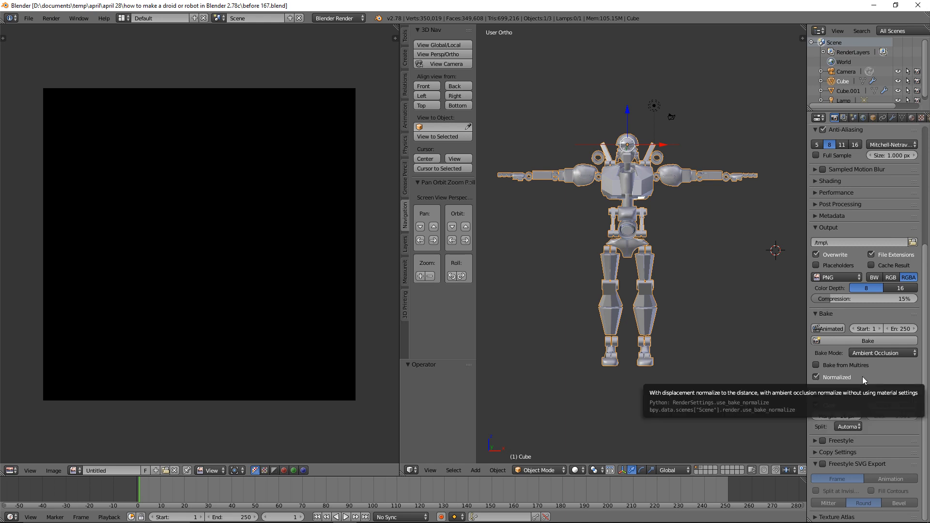
pyautogui.click(898, 340)
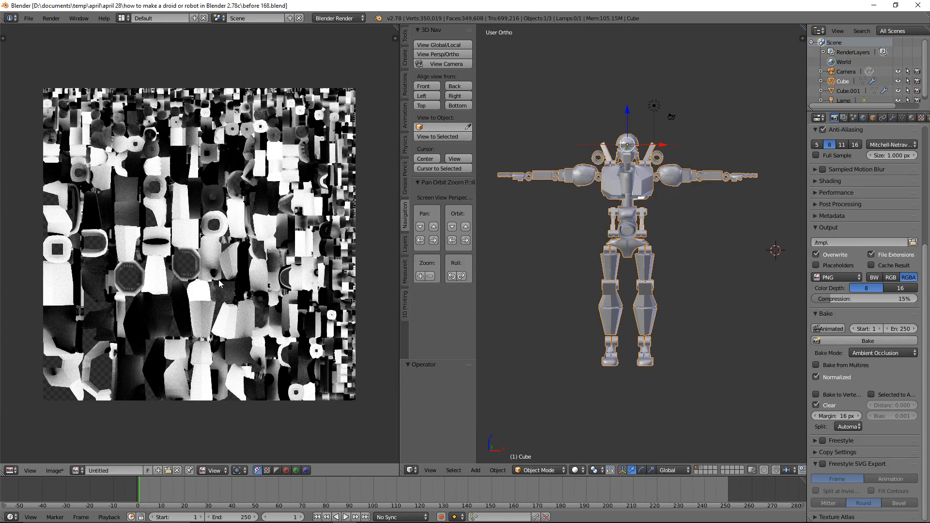
# Step: Save the baked ambient occlusion image over the existing ao.png in the textures folder
pyautogui.click(51, 472)
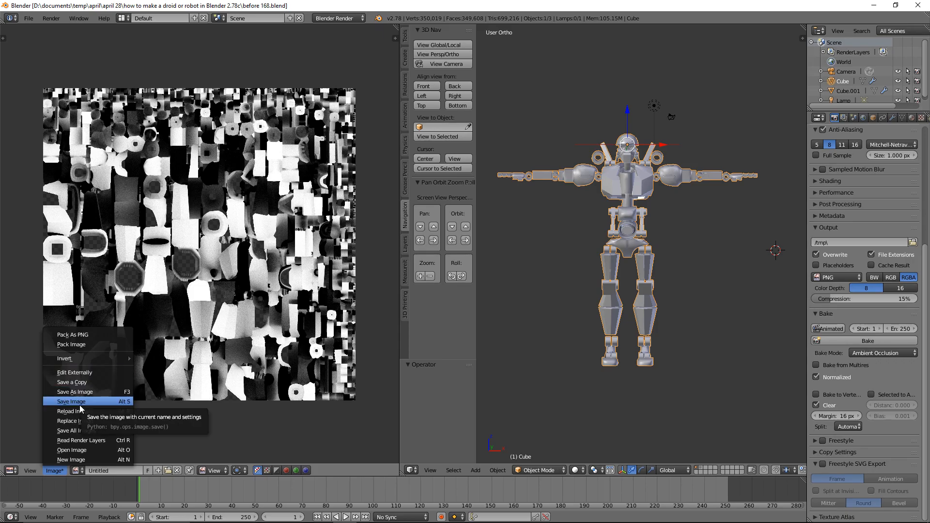
pyautogui.click(69, 390)
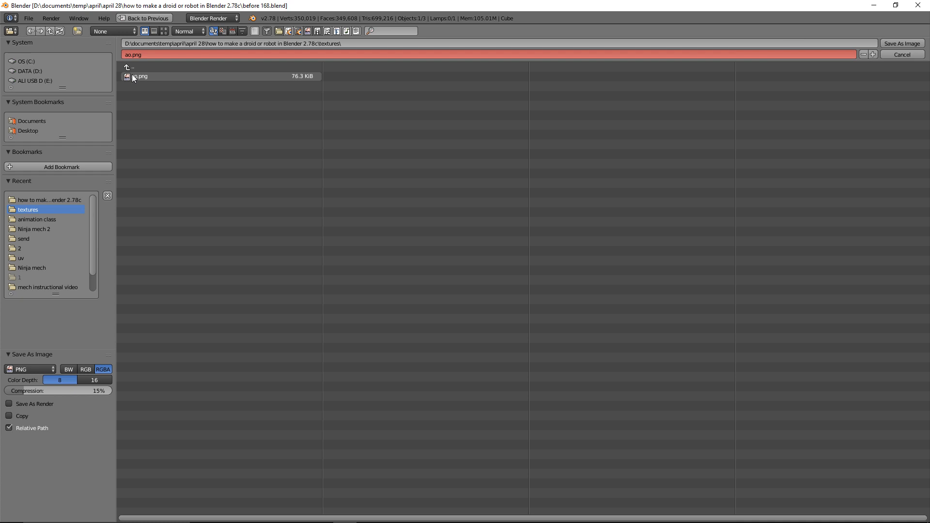
pyautogui.click(150, 55)
pyautogui.doubleClick(194, 76)
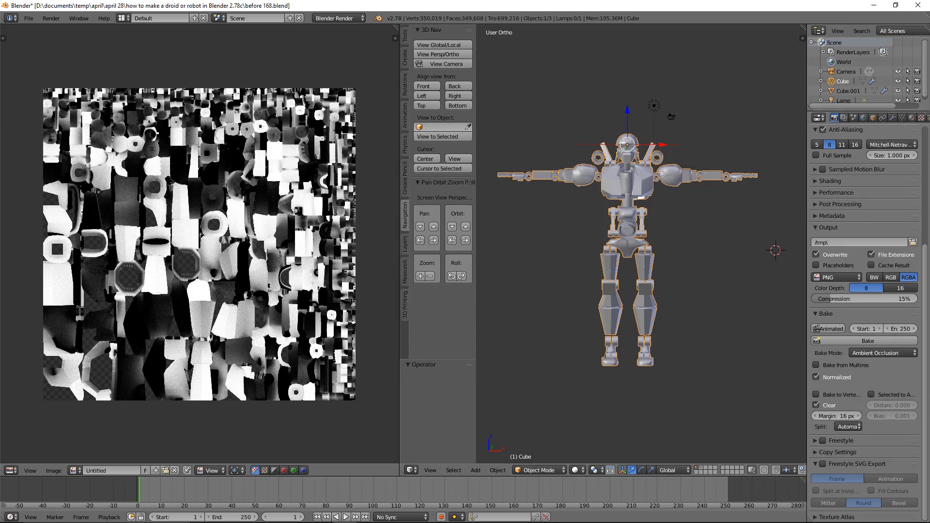
# Step: Switch to File Explorer and open ao.png from the textures folder in GNU Image Manipulation Program
pyautogui.click(752, 7)
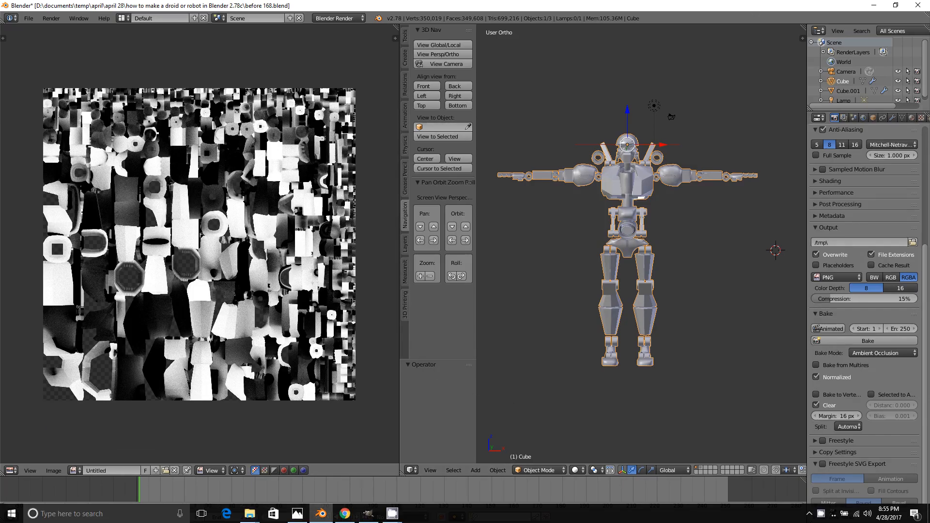
pyautogui.click(251, 515)
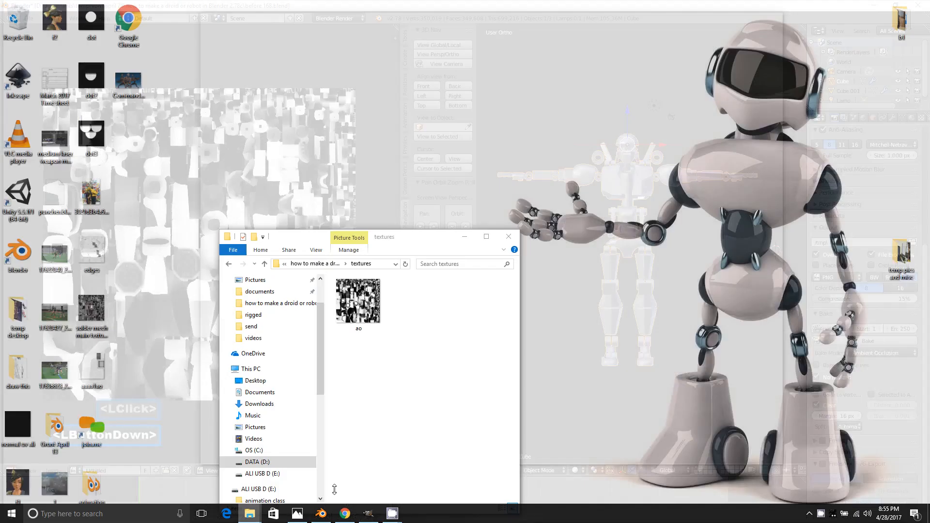
pyautogui.click(315, 467)
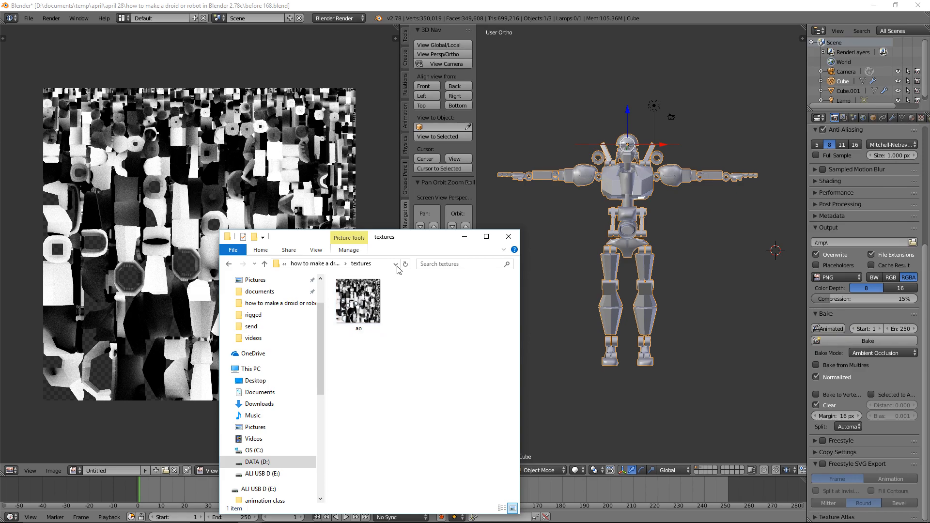
pyautogui.click(403, 246)
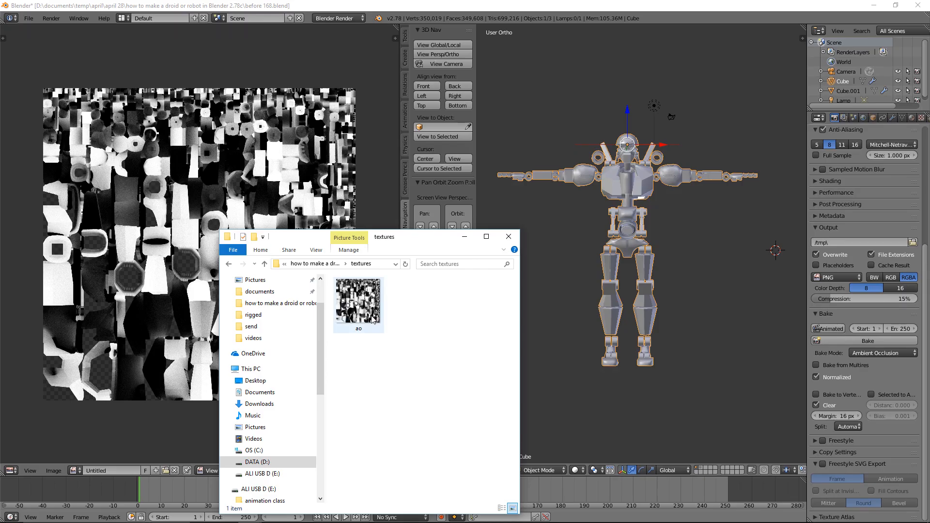
pyautogui.rightClick(372, 320)
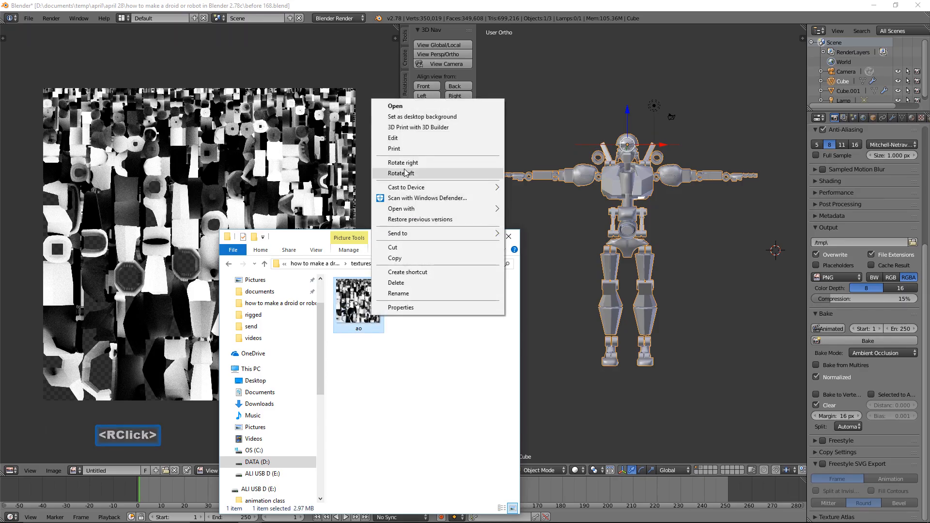
pyautogui.moveTo(433, 213)
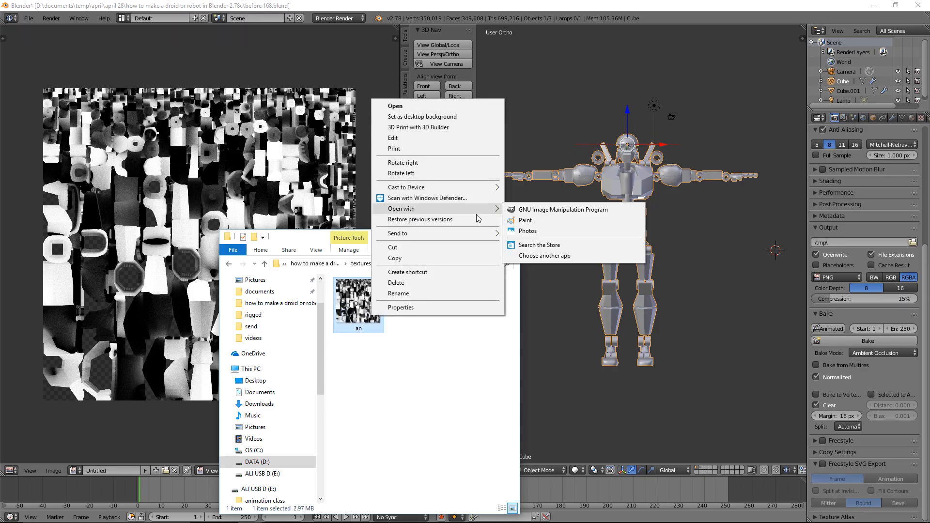
pyautogui.click(616, 209)
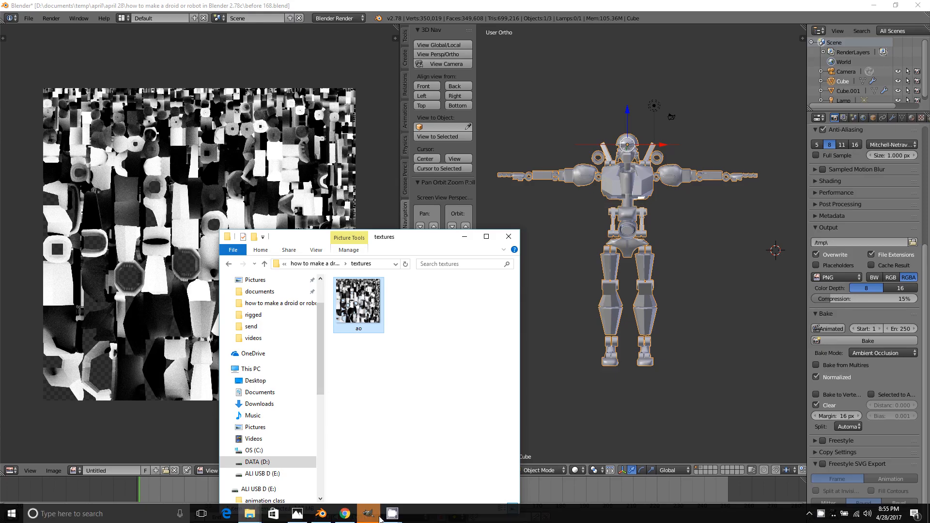
pyautogui.click(379, 517)
pyautogui.click(376, 519)
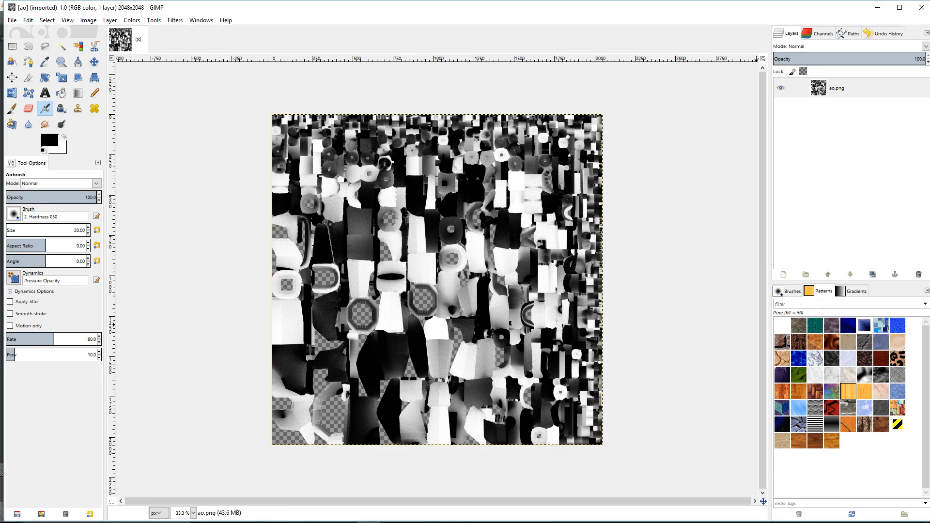
pyautogui.click(656, 16)
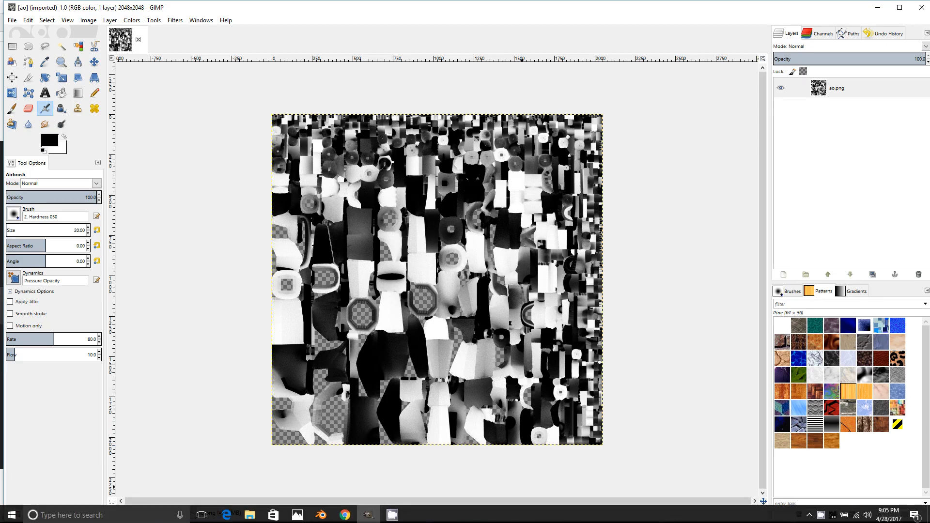
# Step: Switch to Chrome and copy the enlarged grey scratched metal texture image
pyautogui.click(344, 515)
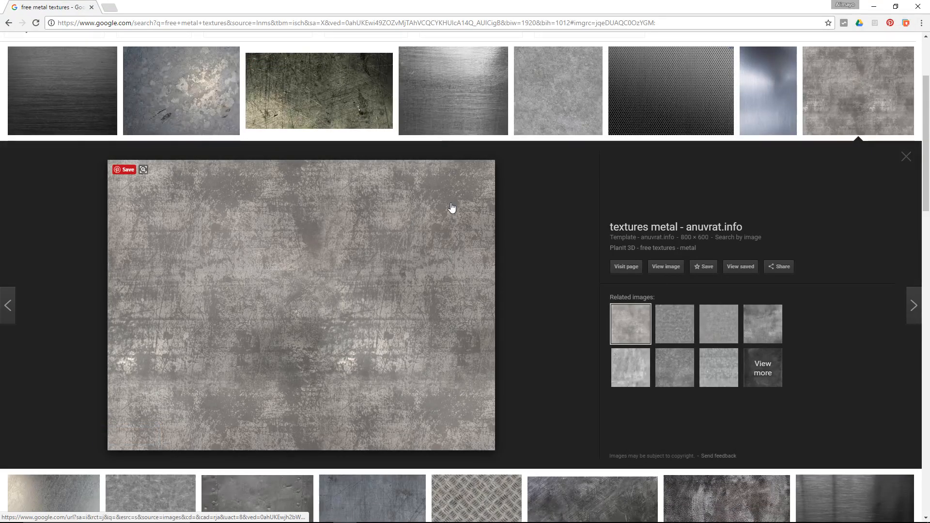
pyautogui.rightClick(428, 219)
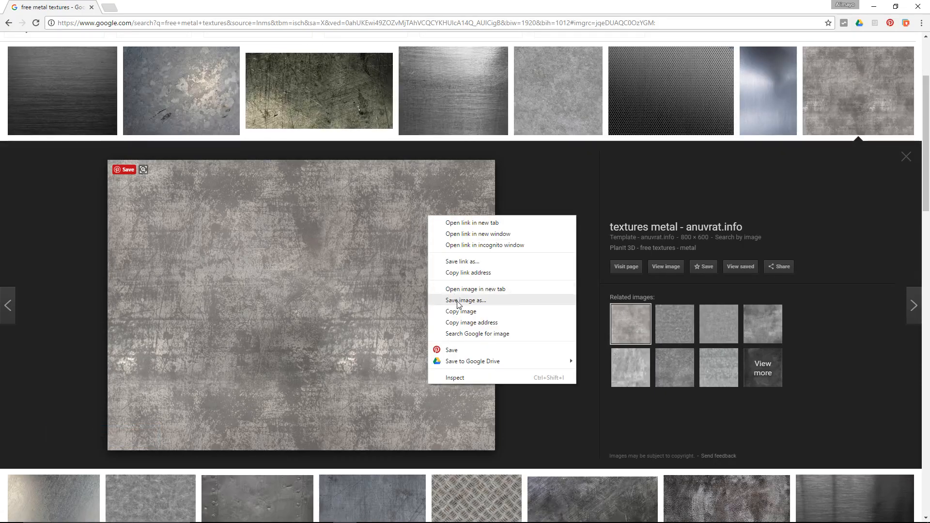
pyautogui.click(448, 311)
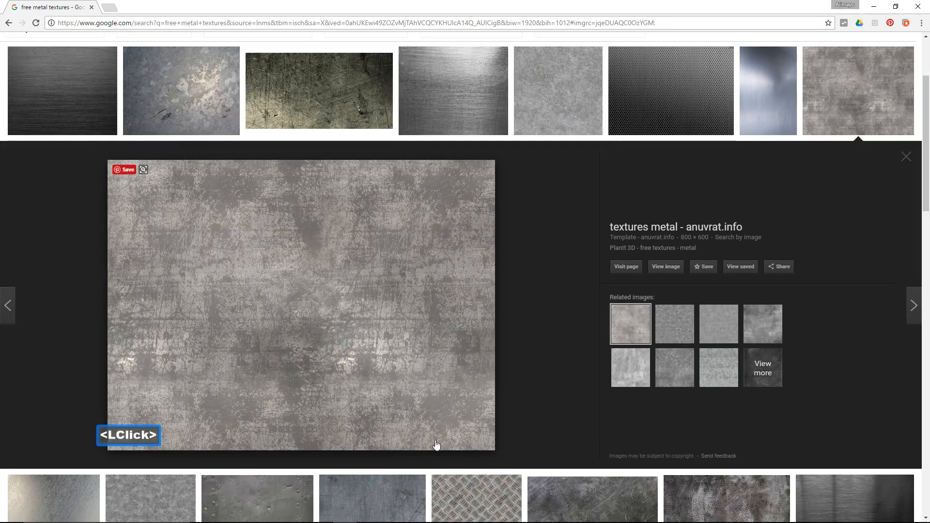
# Step: Switch back to GIMP and create a new blank 2048 × 2048 px image
pyautogui.click(369, 514)
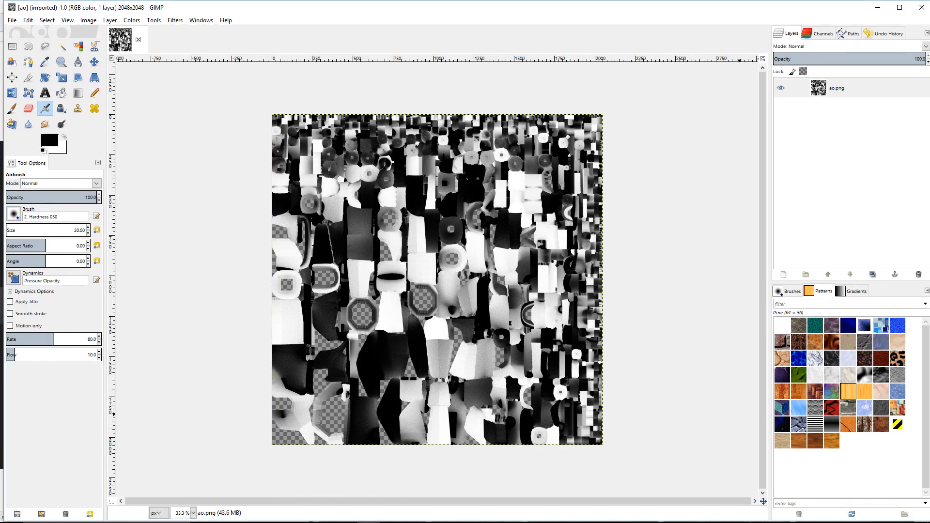
pyautogui.click(557, 19)
pyautogui.click(12, 20)
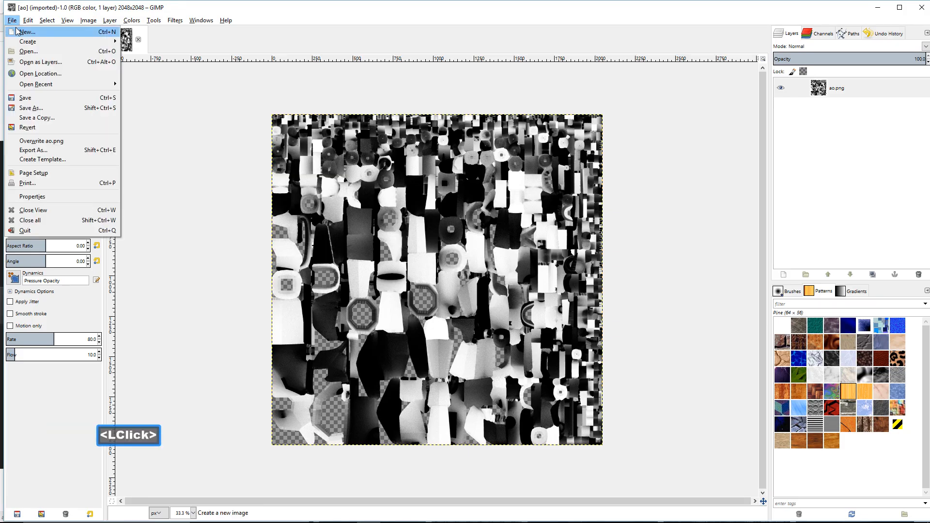
pyautogui.click(18, 30)
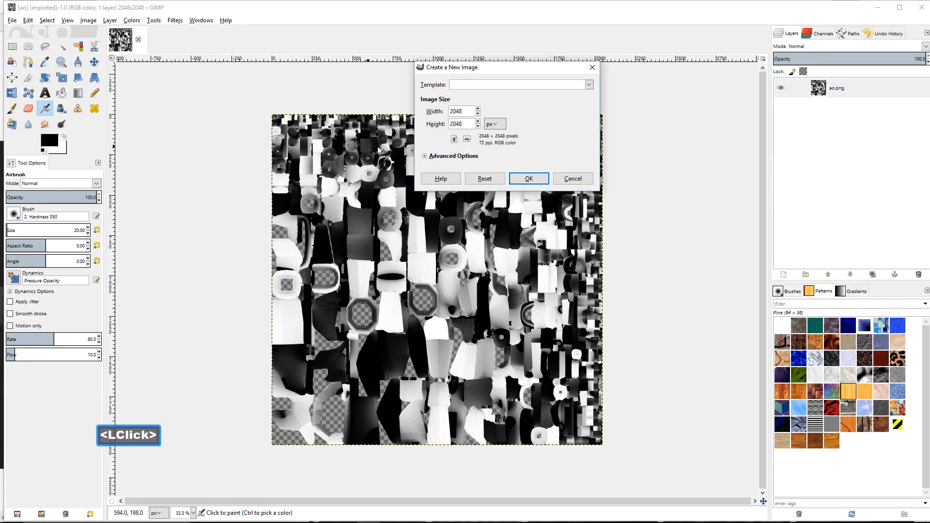
pyautogui.click(529, 178)
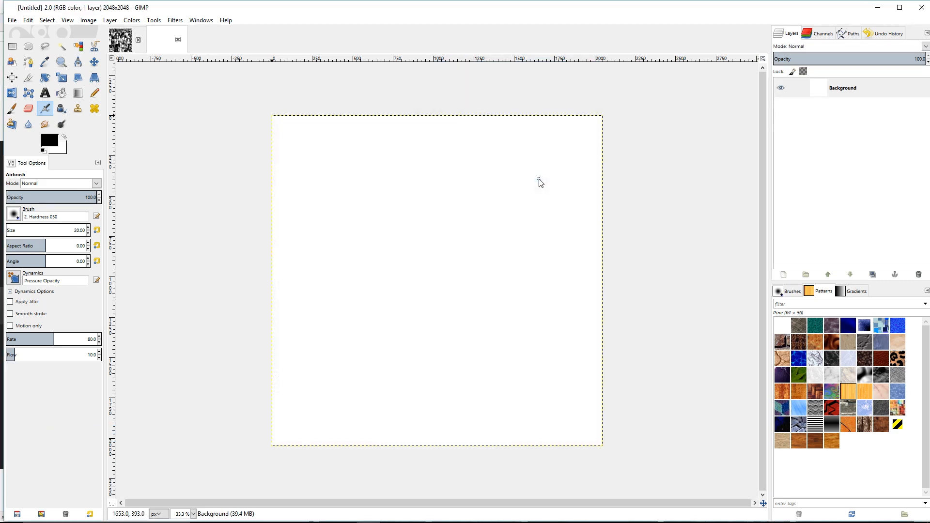
# Step: Paste the copied metal texture into the blank image as a new layer and hide the white Background layer
pyautogui.click(28, 20)
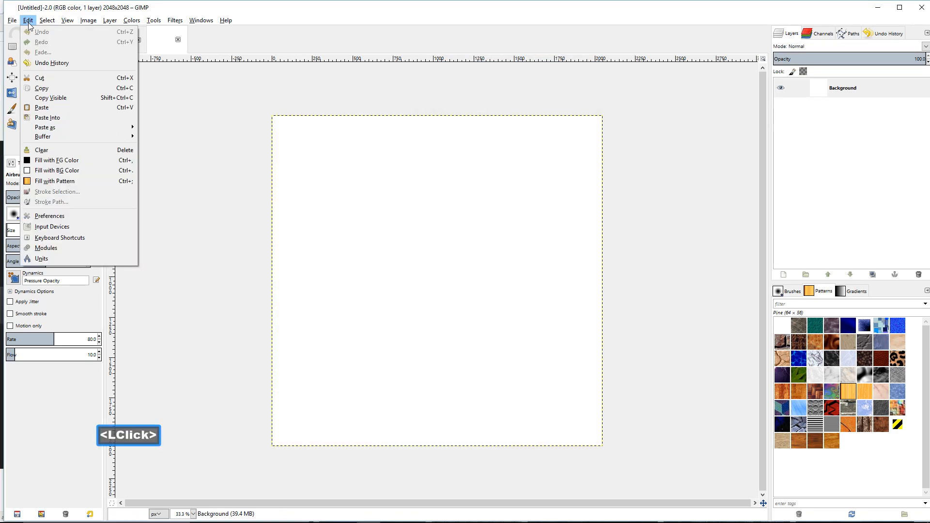
pyautogui.click(88, 119)
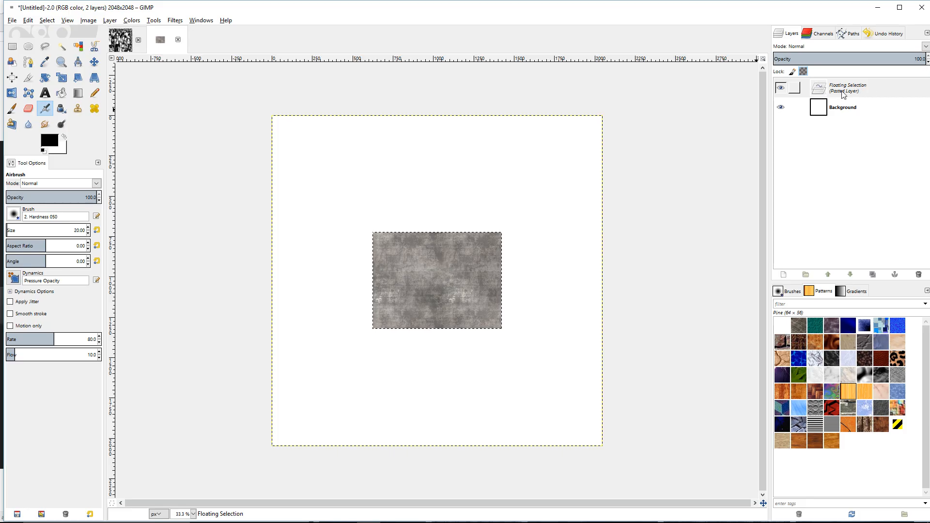
pyautogui.click(784, 275)
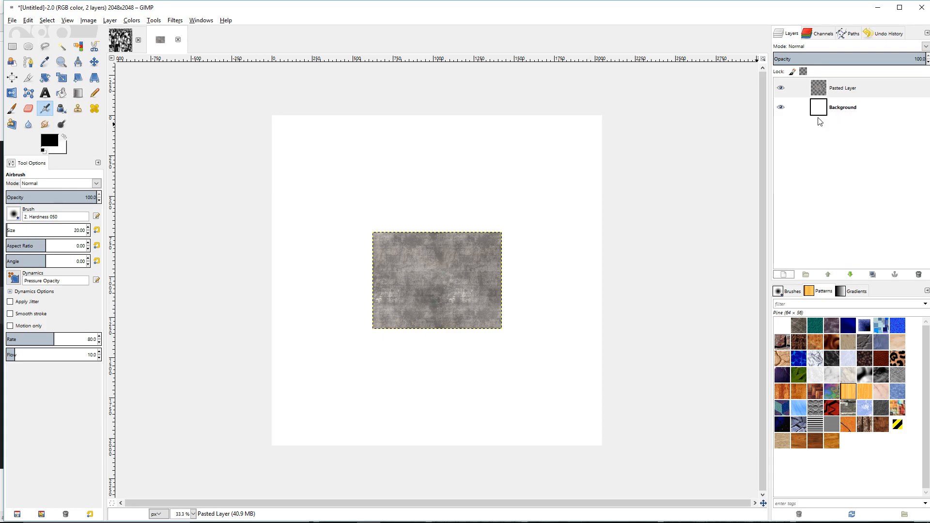
pyautogui.click(780, 110)
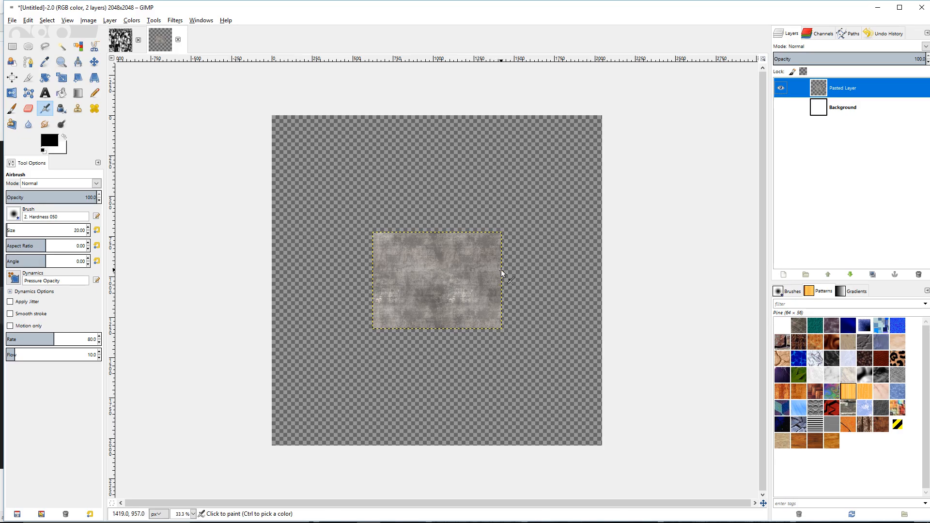
# Step: Apply the Make Seamless filter to the pasted metal texture layer
pyautogui.click(882, 88)
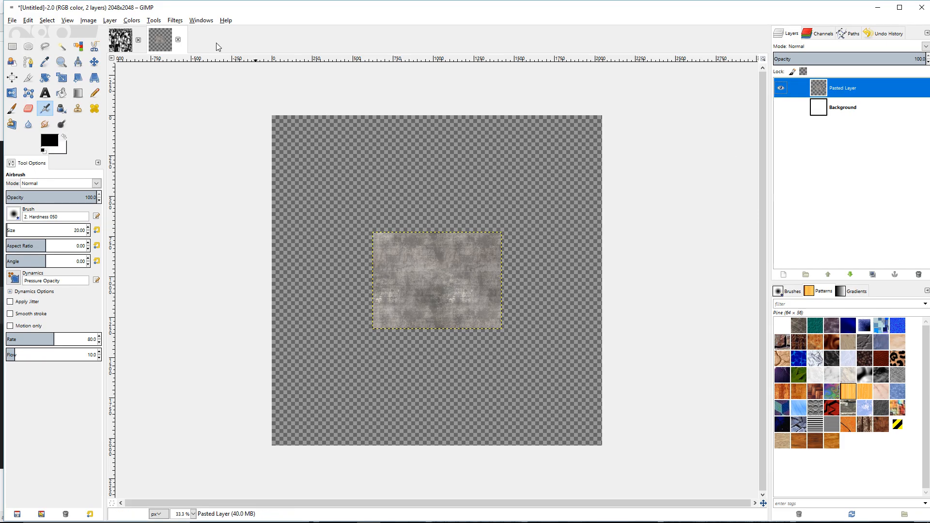
pyautogui.click(175, 20)
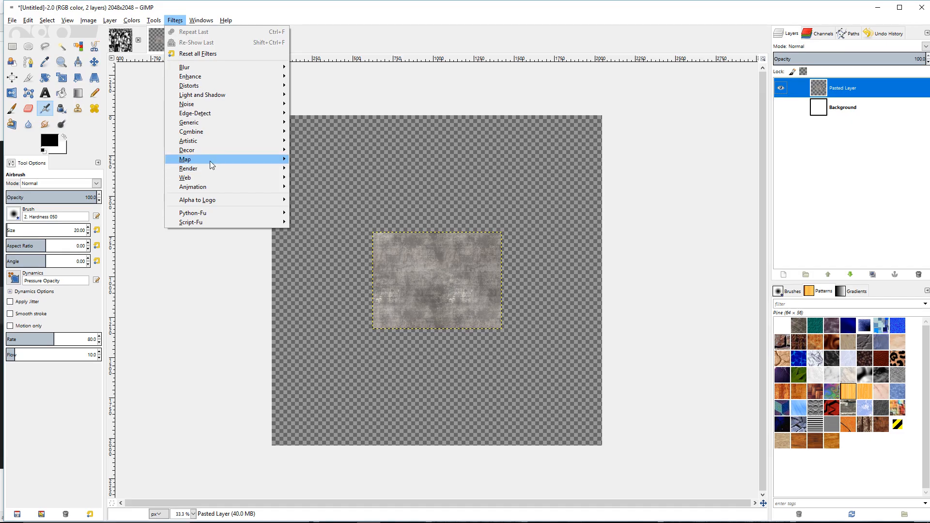
pyautogui.moveTo(211, 163)
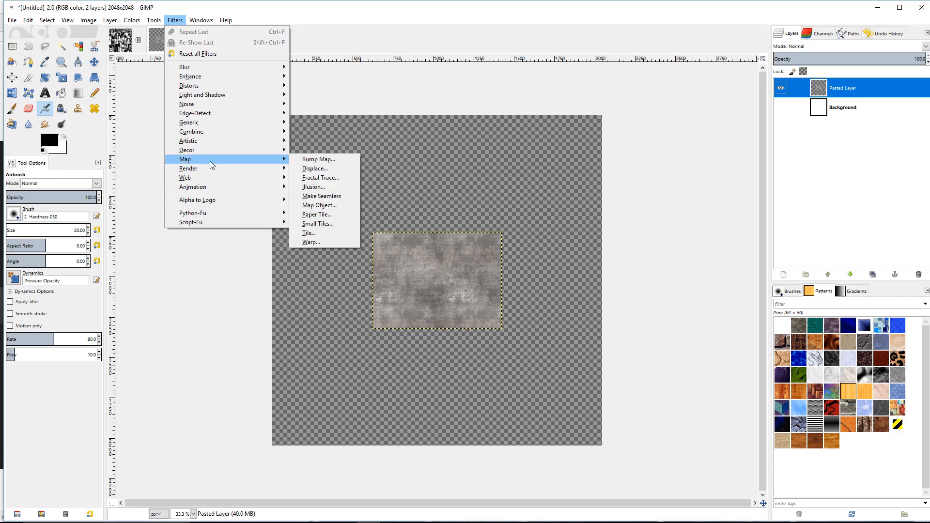
pyautogui.click(344, 196)
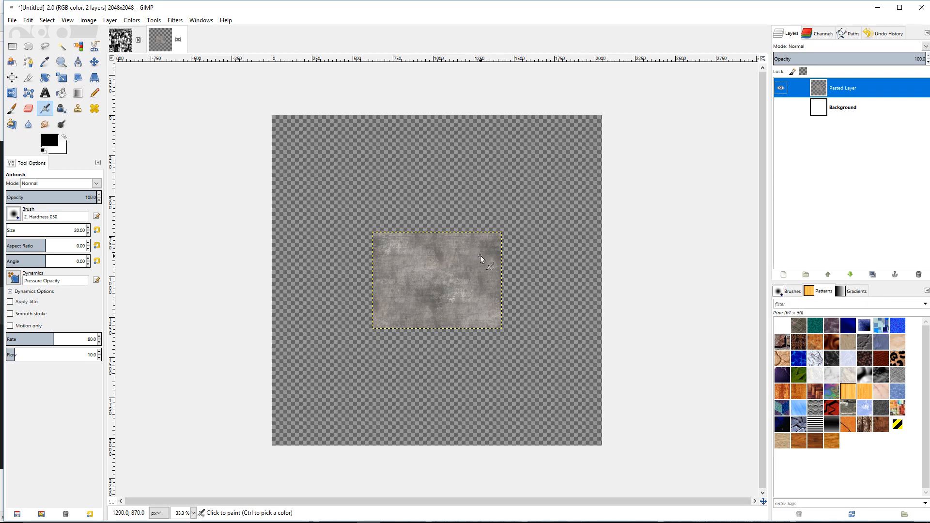
# Step: Tile the seamless metal layer into a new image, entering 2048 px for the width and 2048 px for the height
pyautogui.click(172, 21)
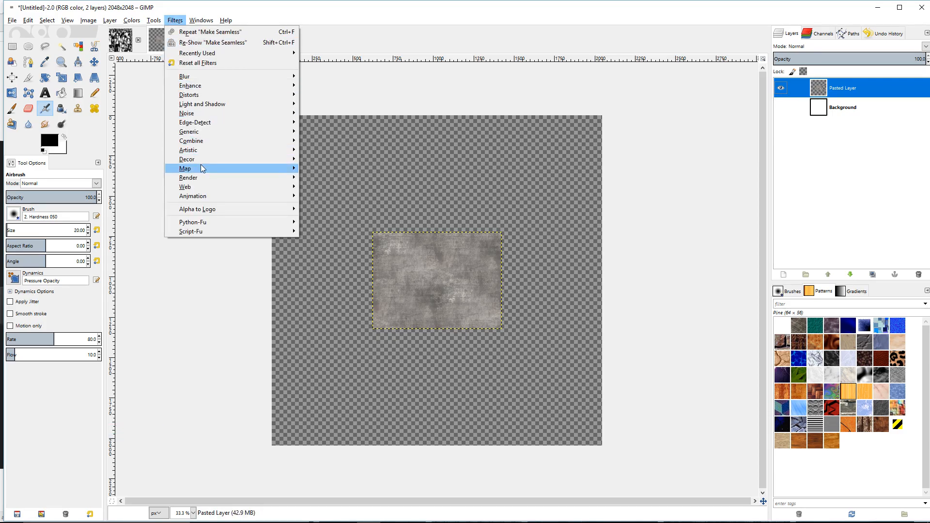
pyautogui.moveTo(200, 165)
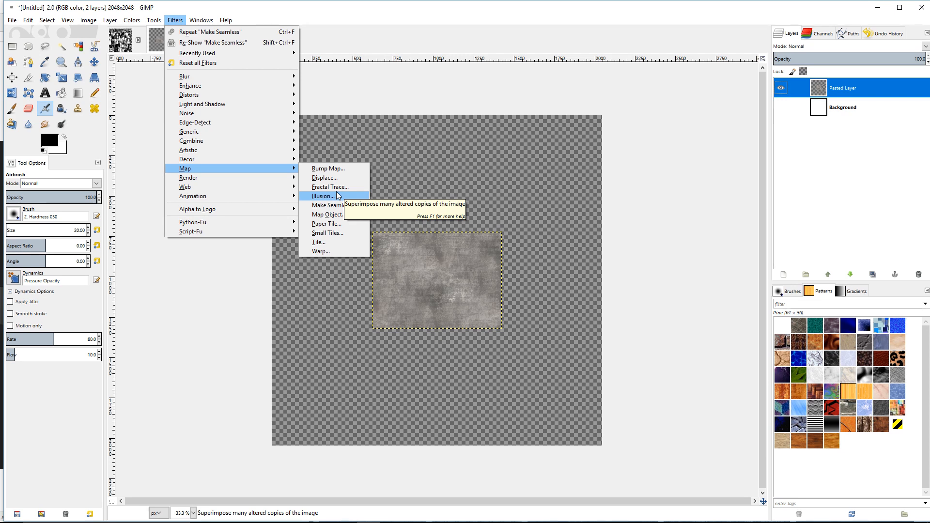
pyautogui.click(335, 242)
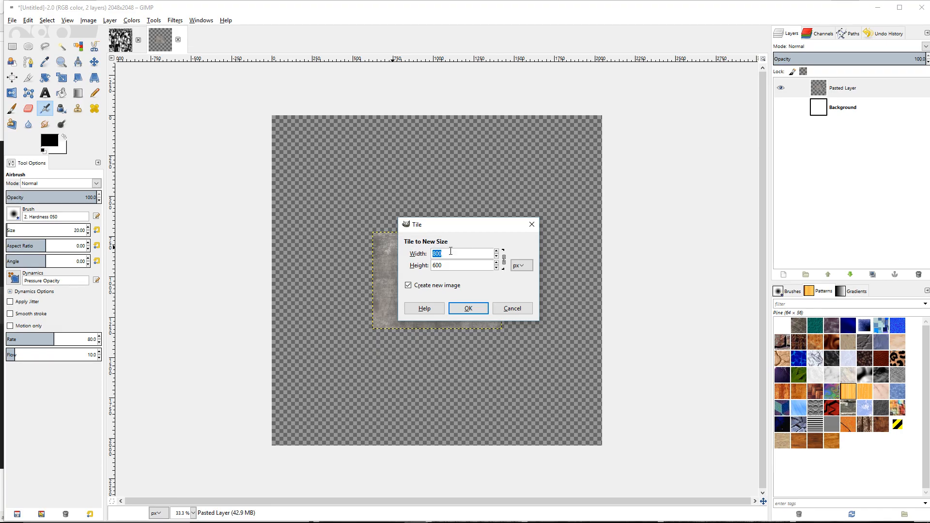
pyautogui.write('2048')
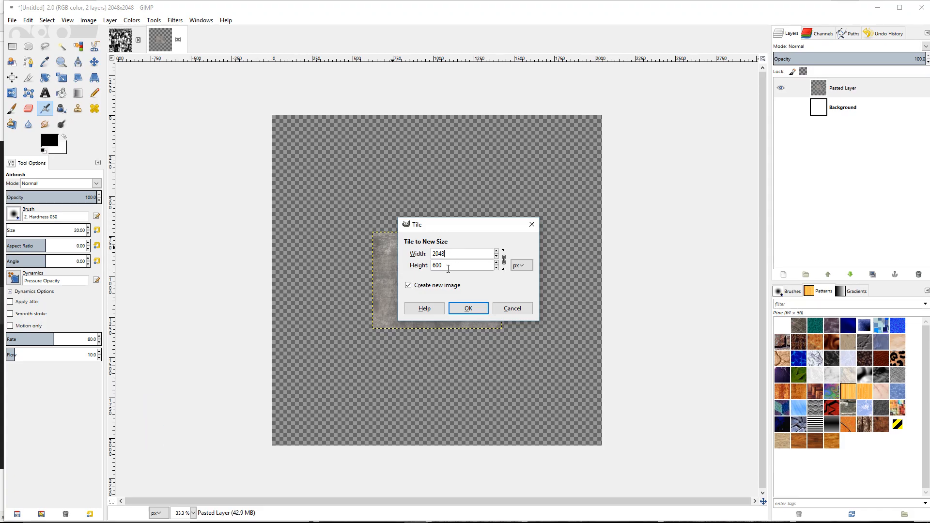
pyautogui.click(414, 265)
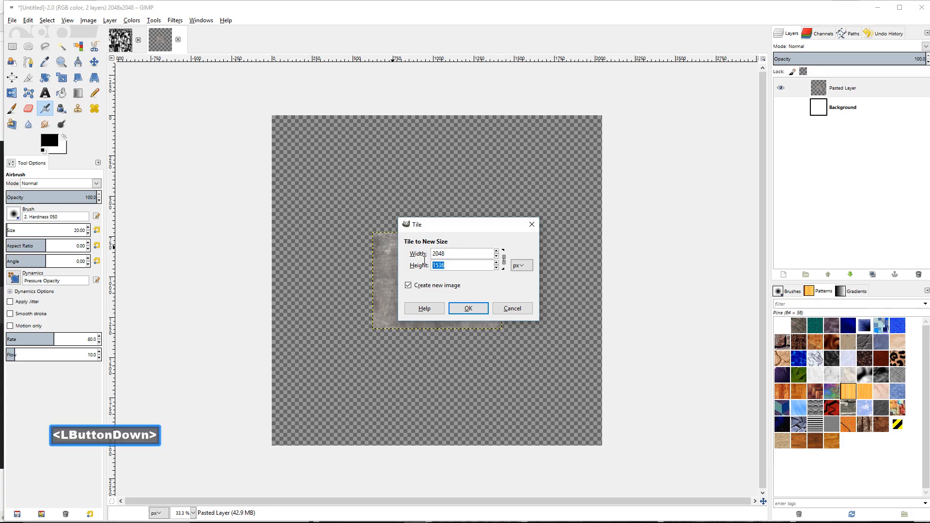
pyautogui.write('2')
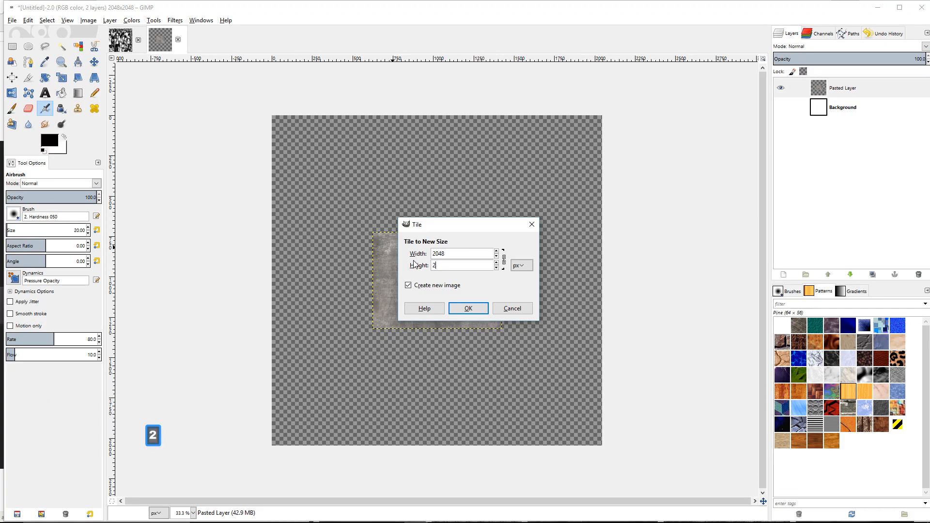
pyautogui.write('048')
pyautogui.click(481, 308)
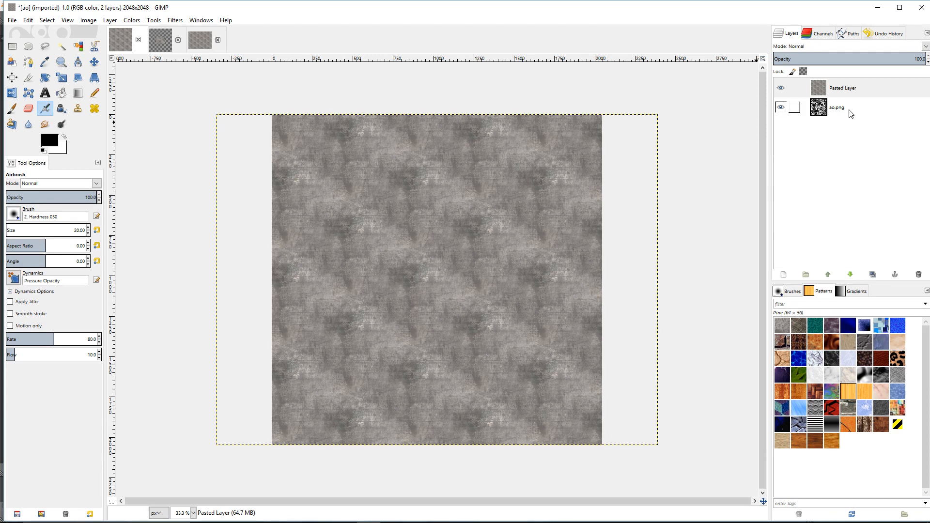
# Step: Set the pasted metal layer's blending mode to Hard light over the ao.png layer and toggle its visibility to compare
pyautogui.click(868, 93)
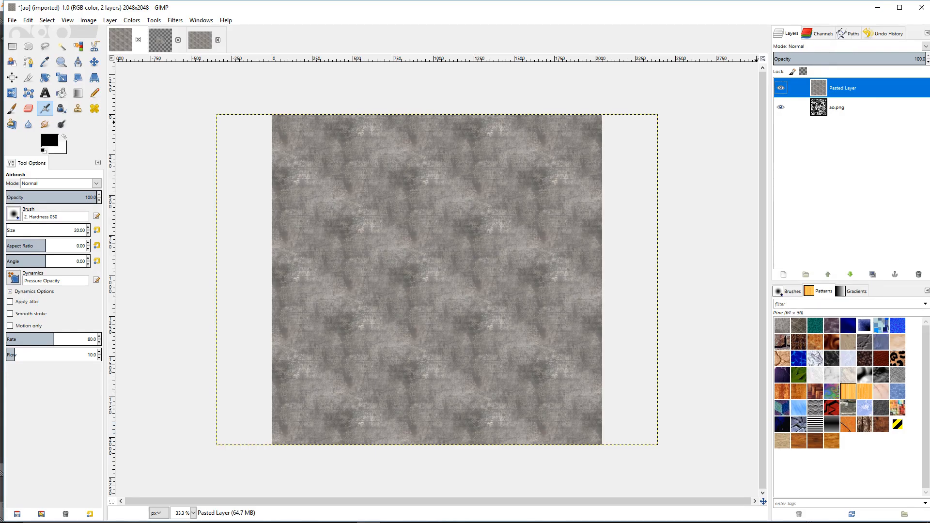
pyautogui.click(925, 47)
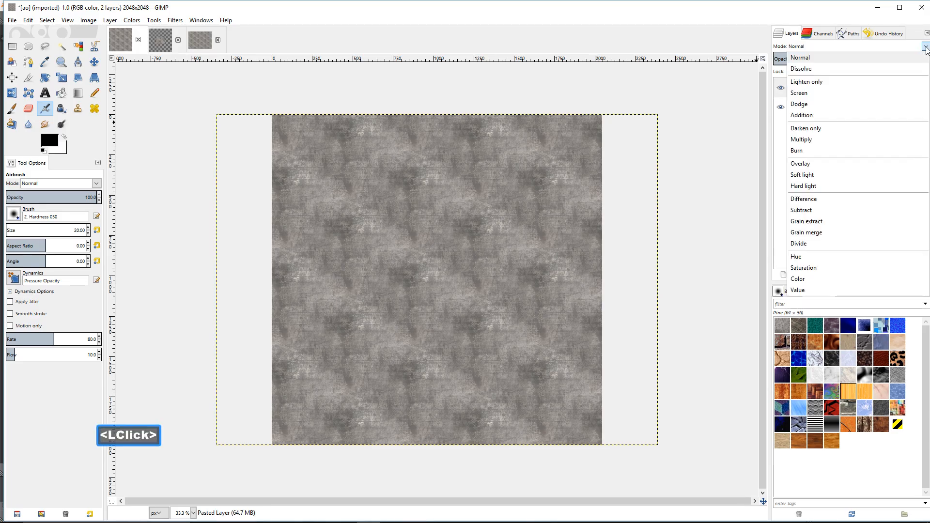
pyautogui.click(830, 191)
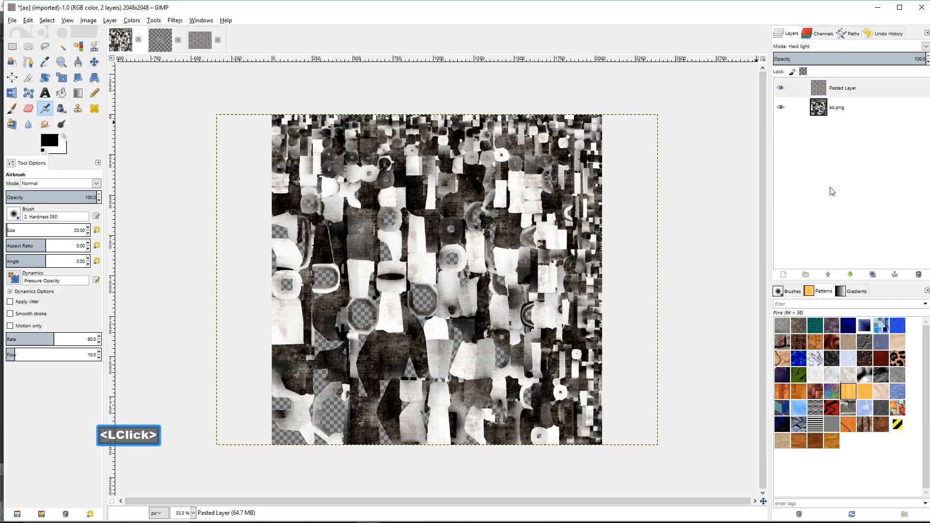
pyautogui.click(781, 87)
pyautogui.click(781, 88)
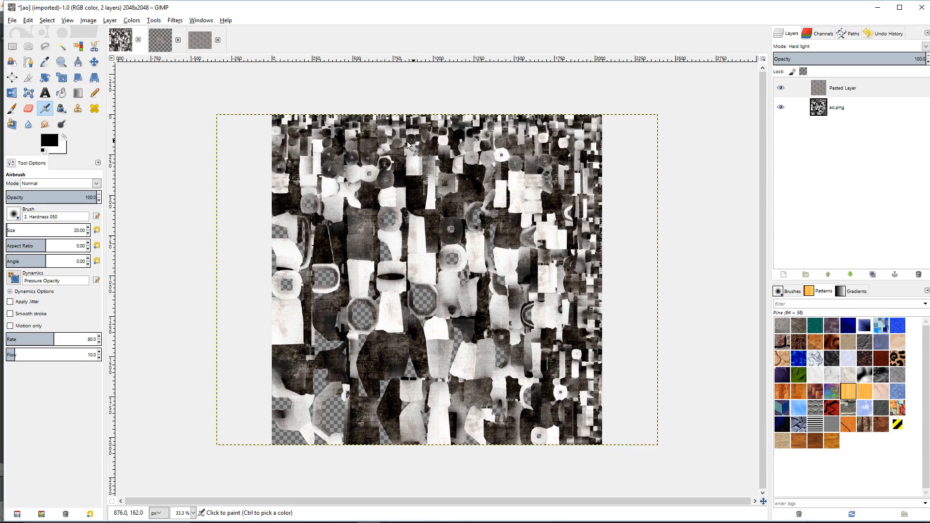
# Step: Activate the Move tool and export the blended image as "metal texture and ao.png" in the textures folder, replacing the existing file
pyautogui.click(94, 62)
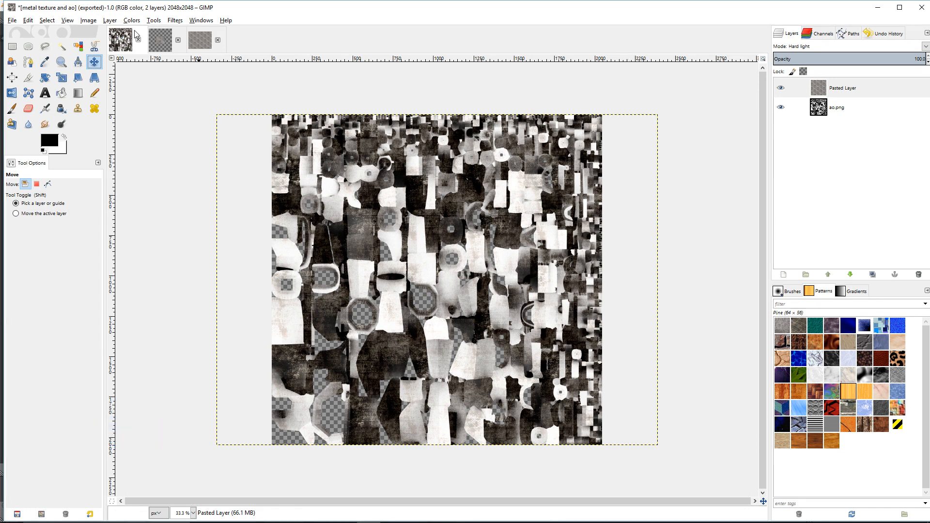
pyautogui.click(12, 22)
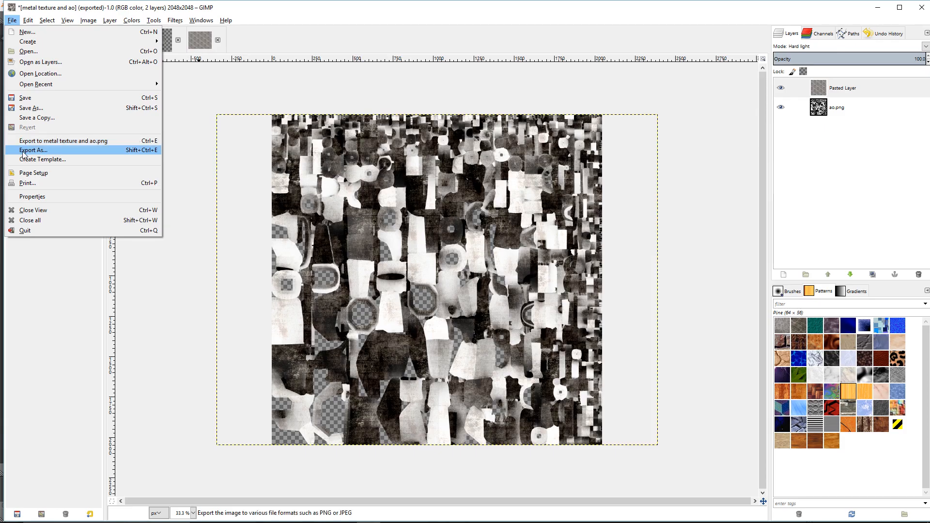
pyautogui.click(25, 151)
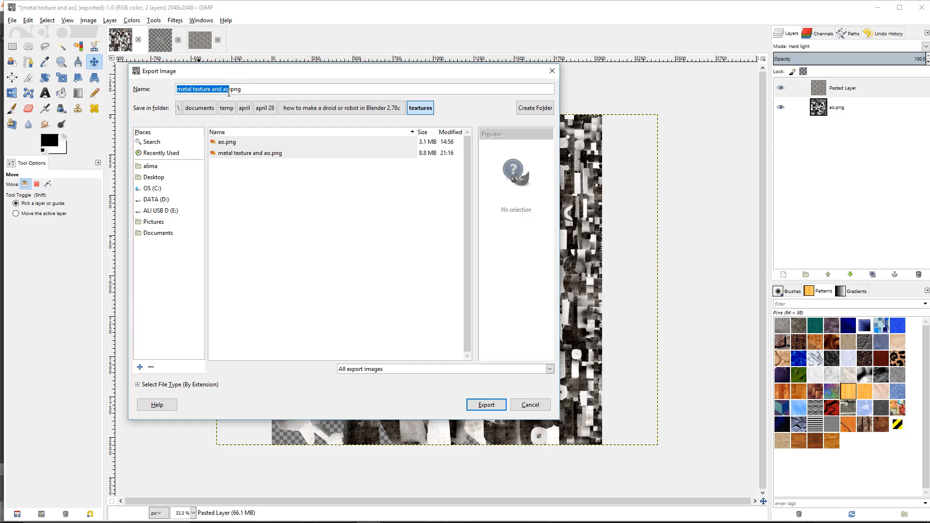
pyautogui.click(486, 405)
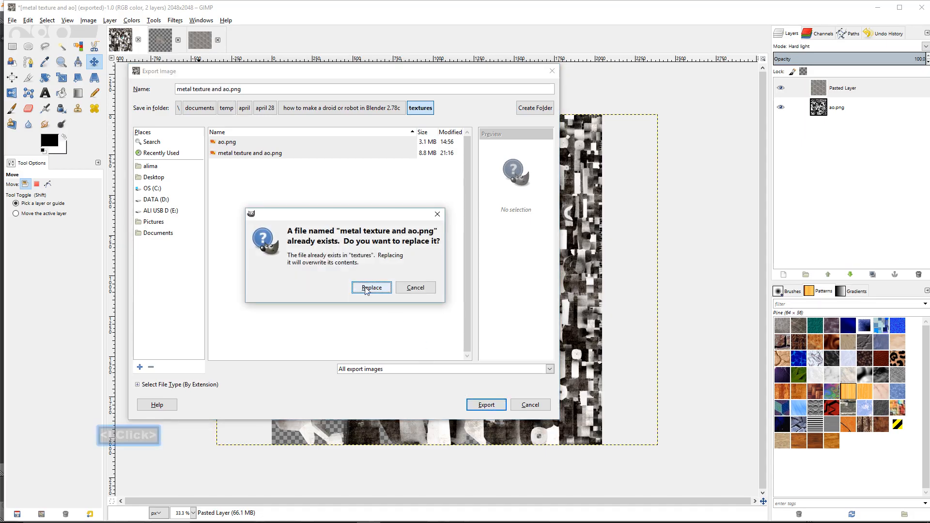
pyautogui.click(367, 287)
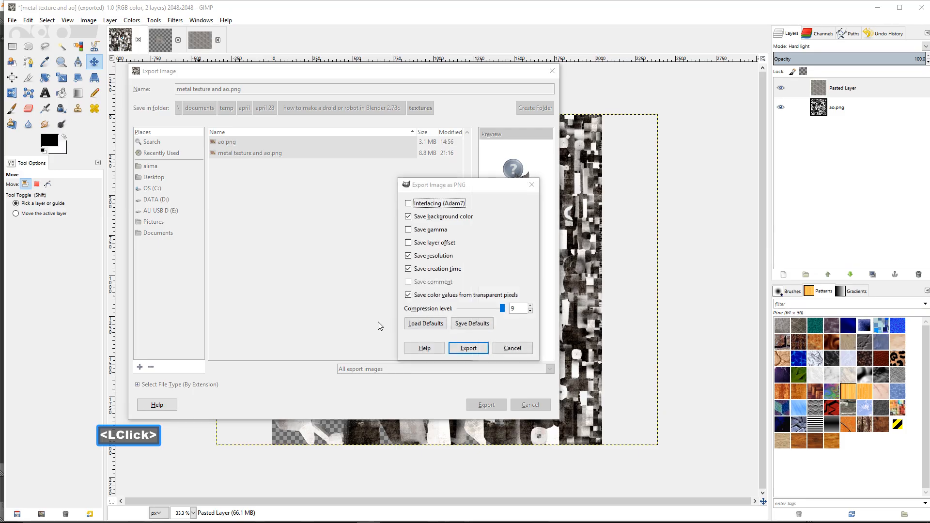
pyautogui.click(462, 350)
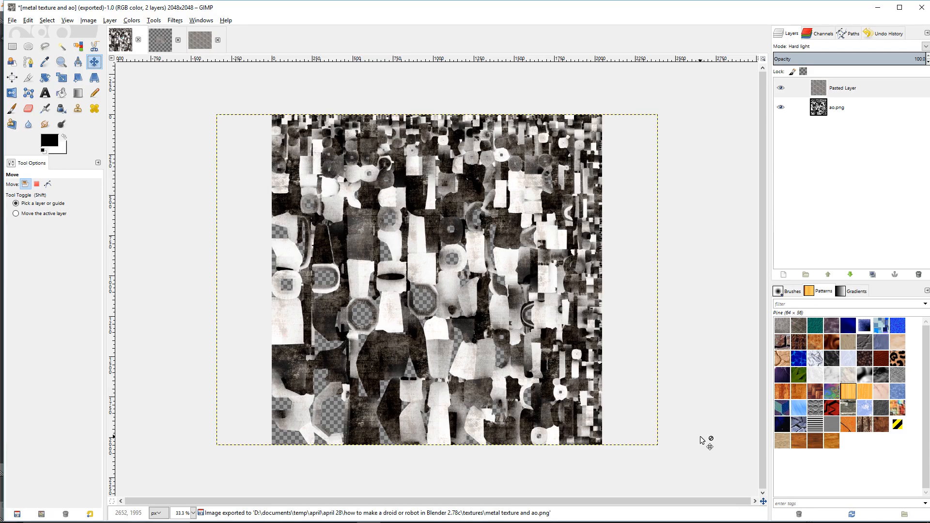
# Step: Bring up the textures folder in File Explorer to check the exported texture files
pyautogui.moveTo(369, 520)
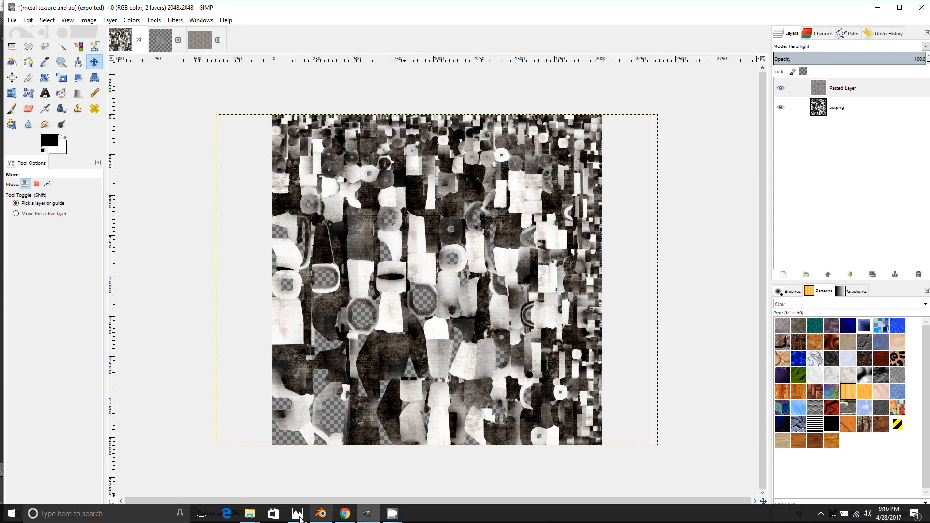
pyautogui.click(256, 520)
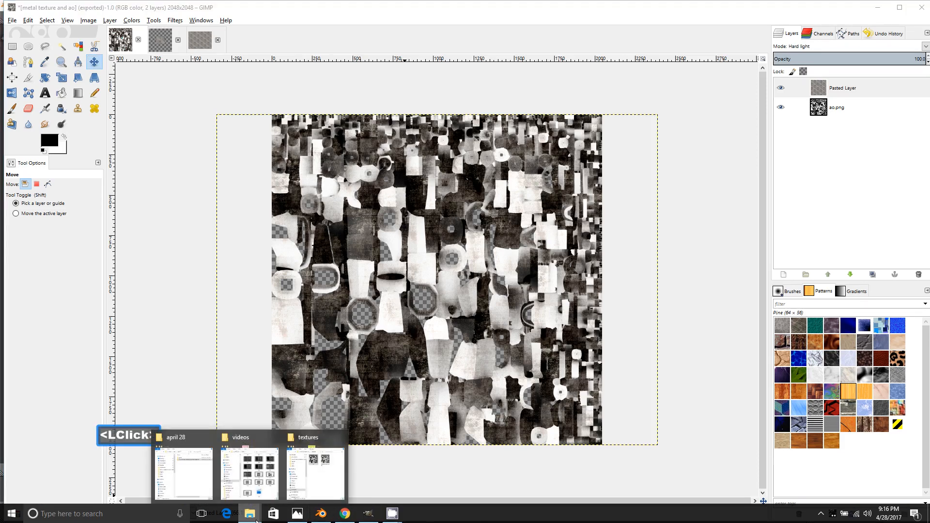
pyautogui.click(312, 467)
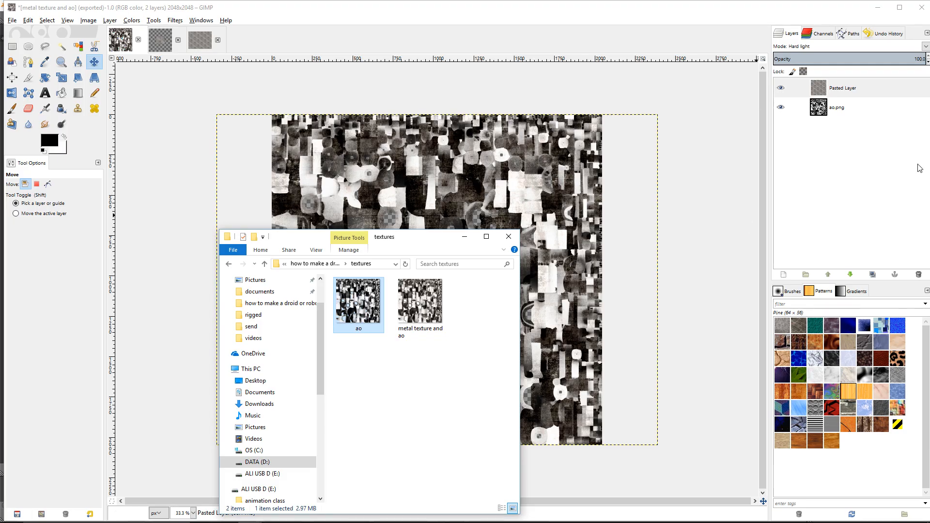
pyautogui.click(446, 253)
# Step: Switch to Blender and create a new image named "edge map" with a width and height of 2048 px
pyautogui.moveTo(406, 522)
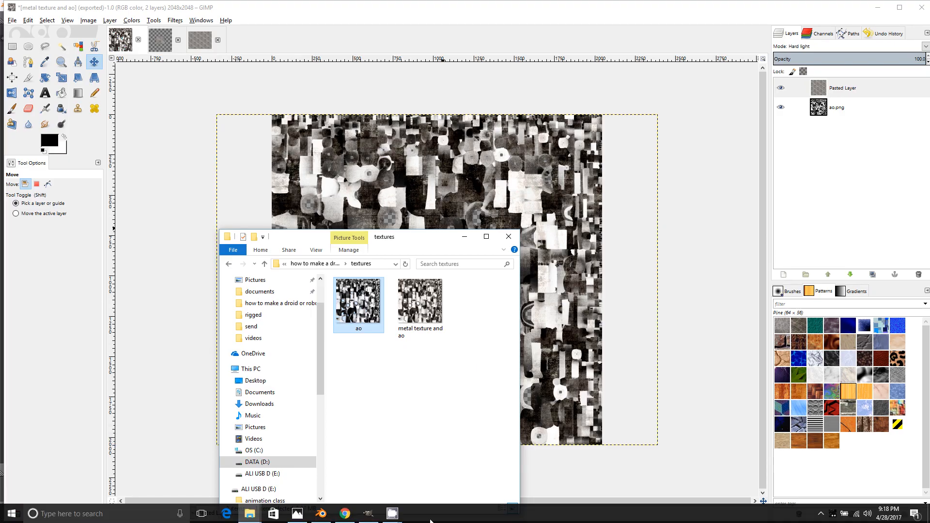
pyautogui.click(328, 517)
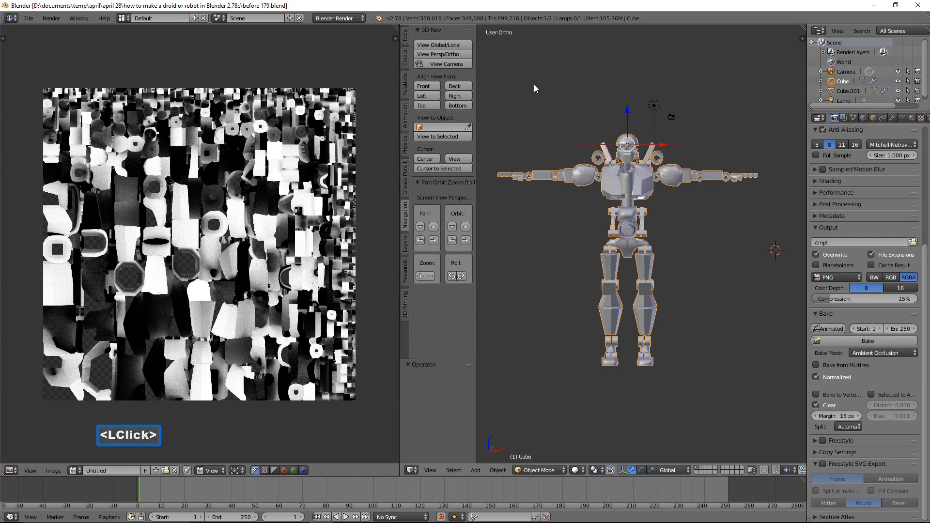
pyautogui.click(54, 471)
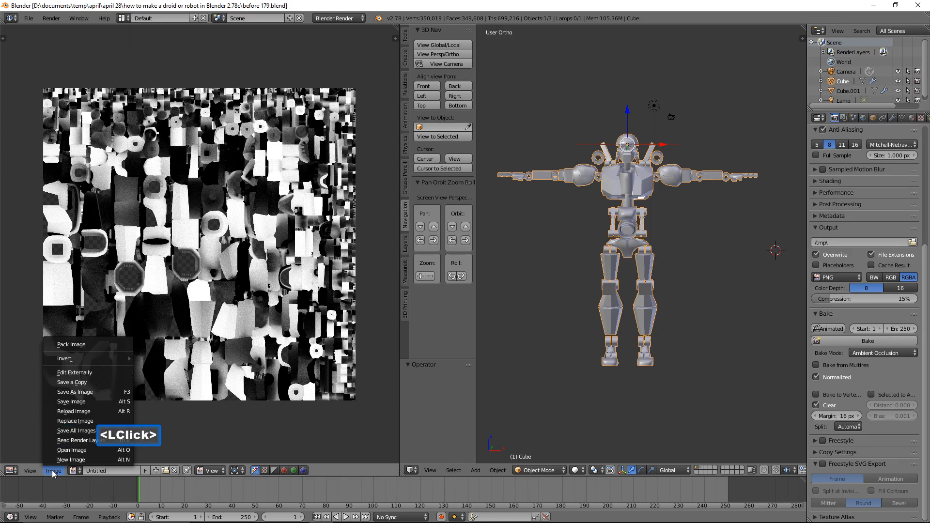
pyautogui.click(92, 459)
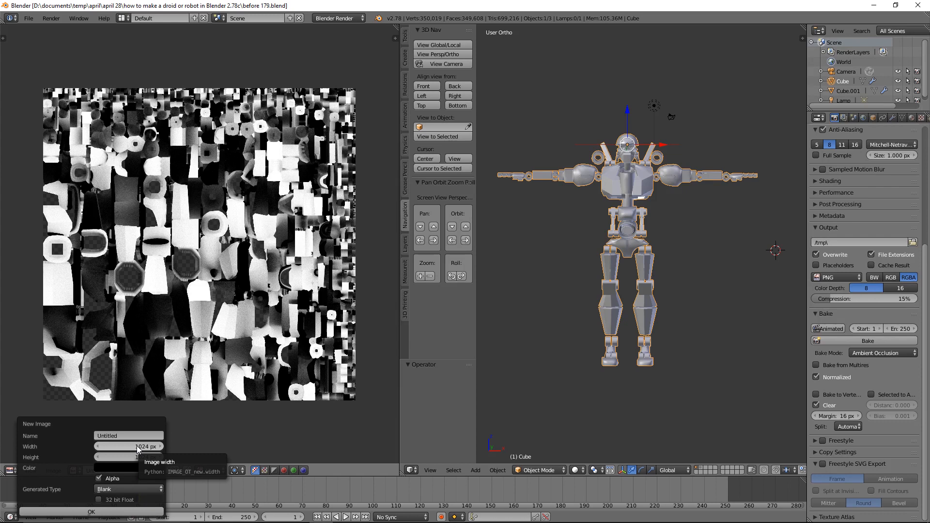
pyautogui.click(126, 435)
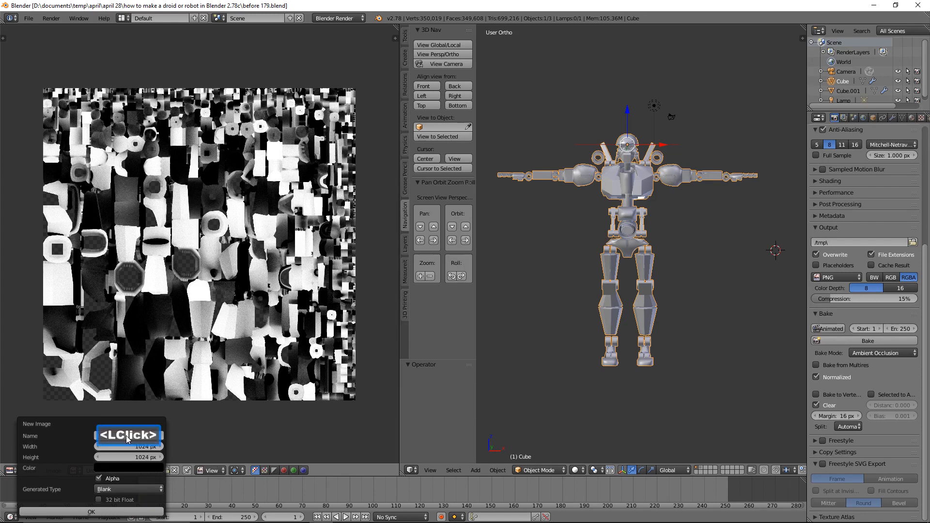
pyautogui.write('edge map')
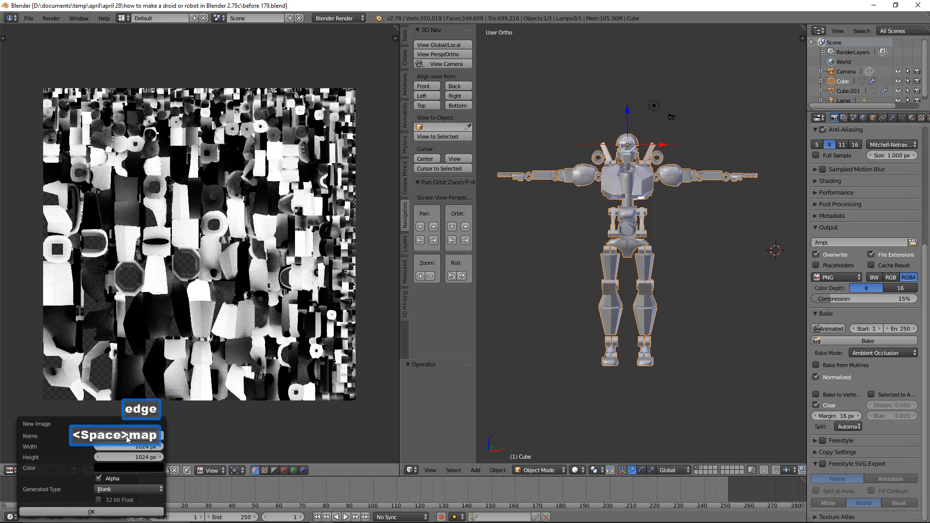
pyautogui.click(142, 446)
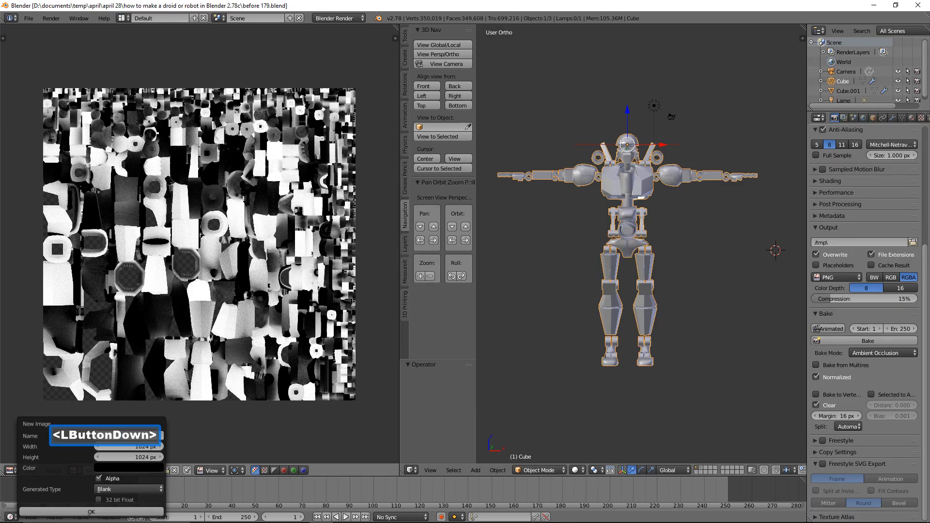
pyautogui.doubleClick(142, 447)
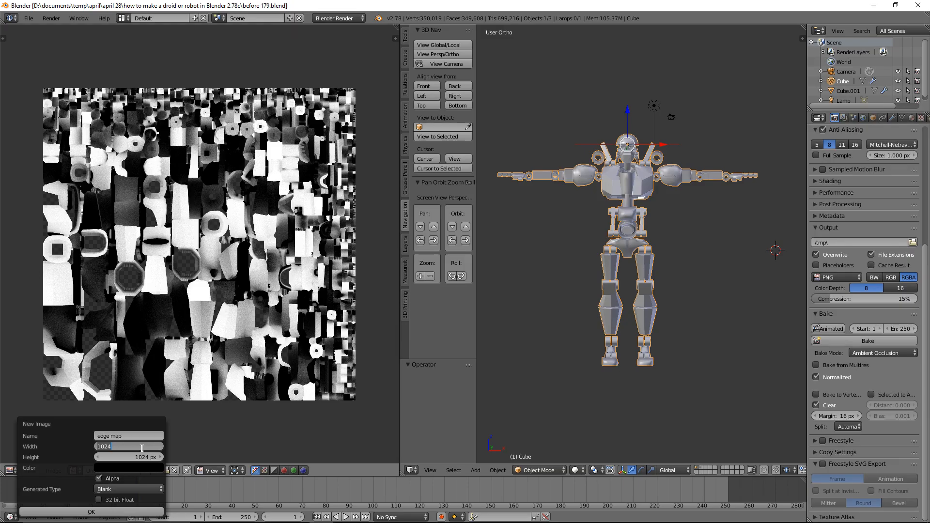
pyautogui.write('2048')
pyautogui.click(137, 460)
pyautogui.click(136, 459)
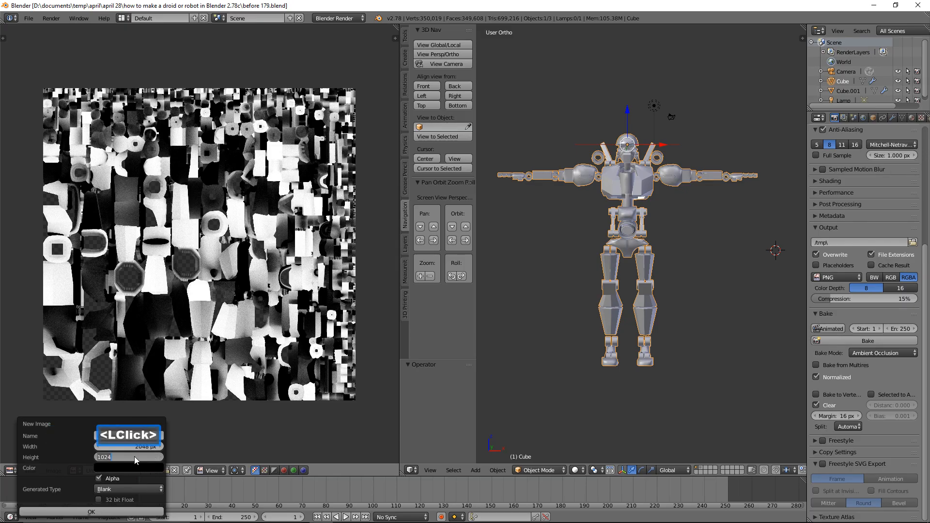
pyautogui.write('2048')
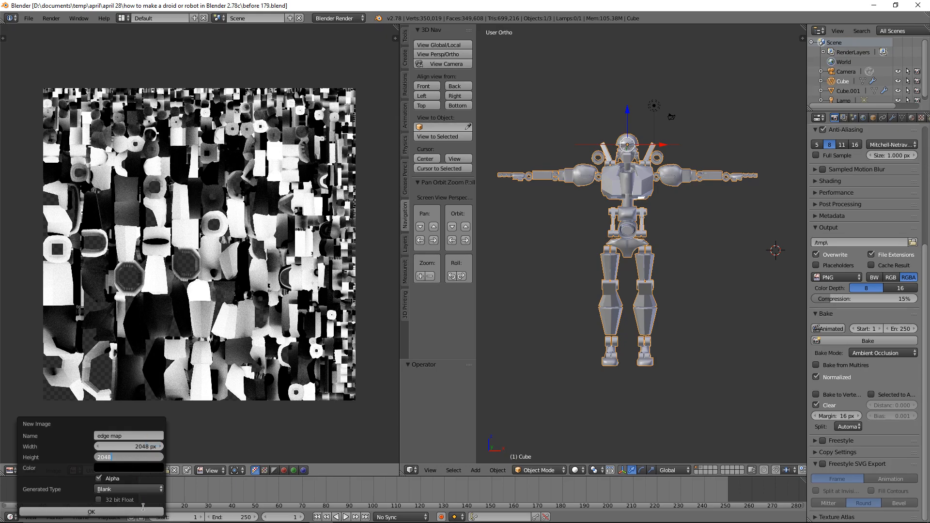
pyautogui.click(143, 509)
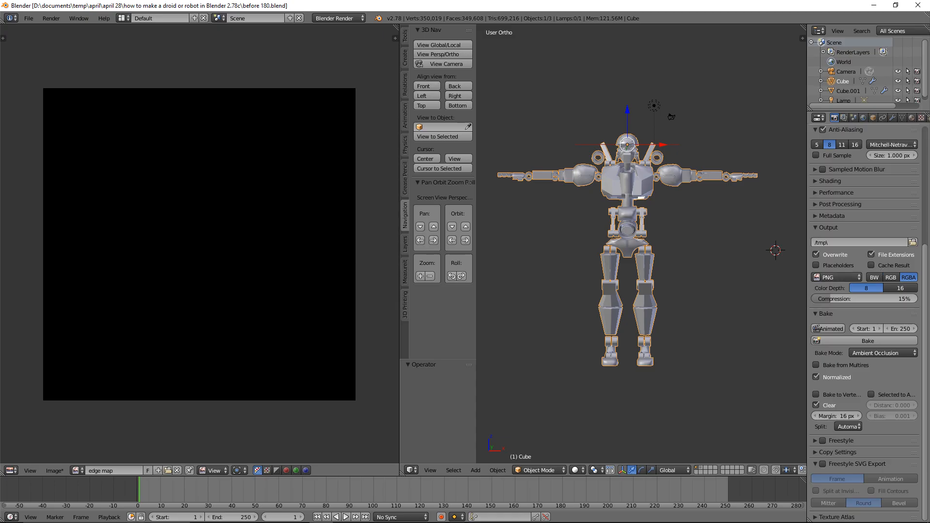
# Step: Enter Edit Mode on the robot, select its whole mesh and assign the "edge map" image to its UVs
pyautogui.click(715, 10)
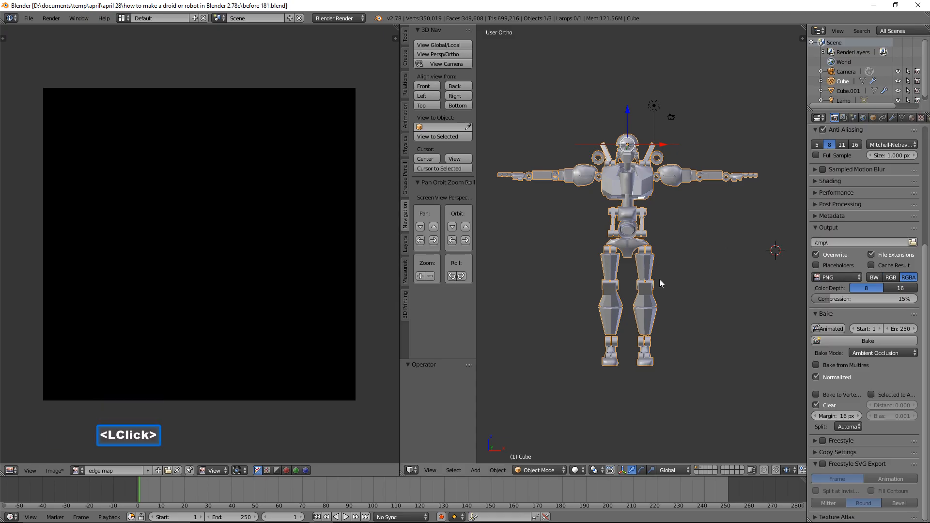
pyautogui.click(562, 471)
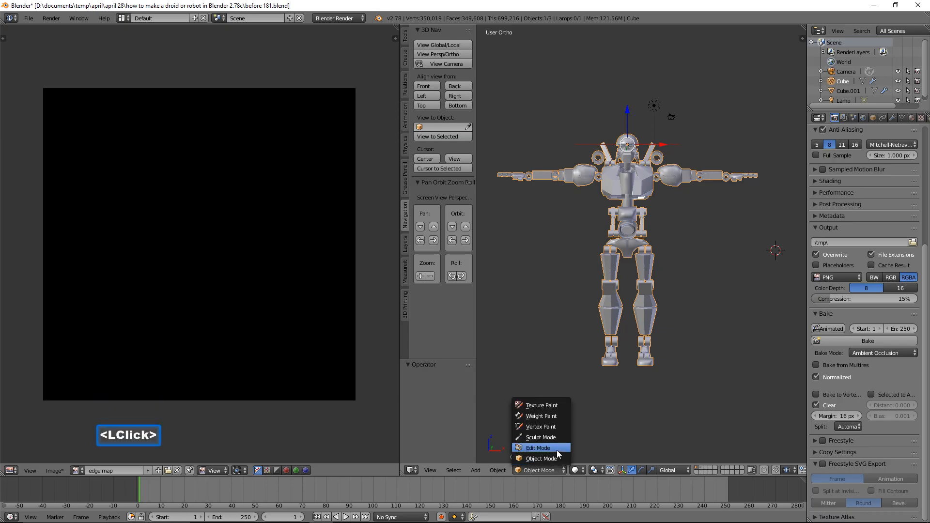
pyautogui.click(557, 449)
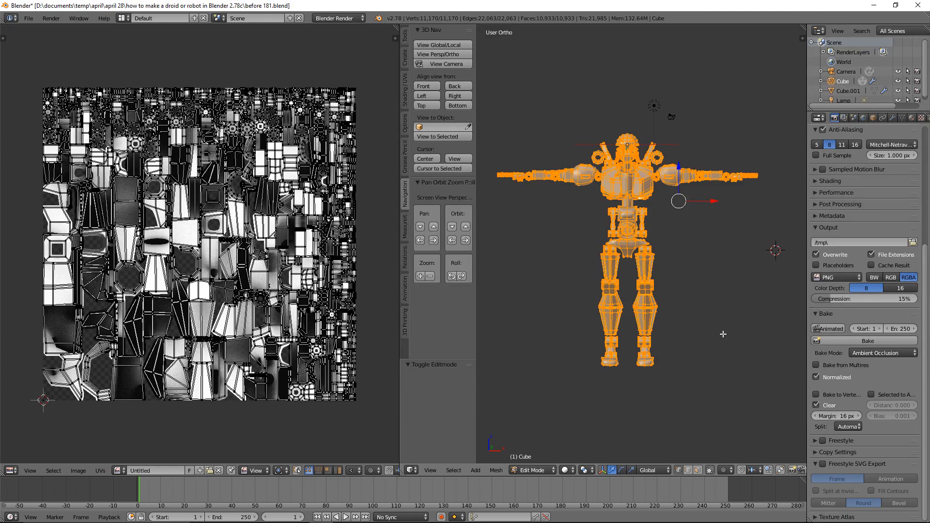
pyautogui.press('a')
pyautogui.press('a')
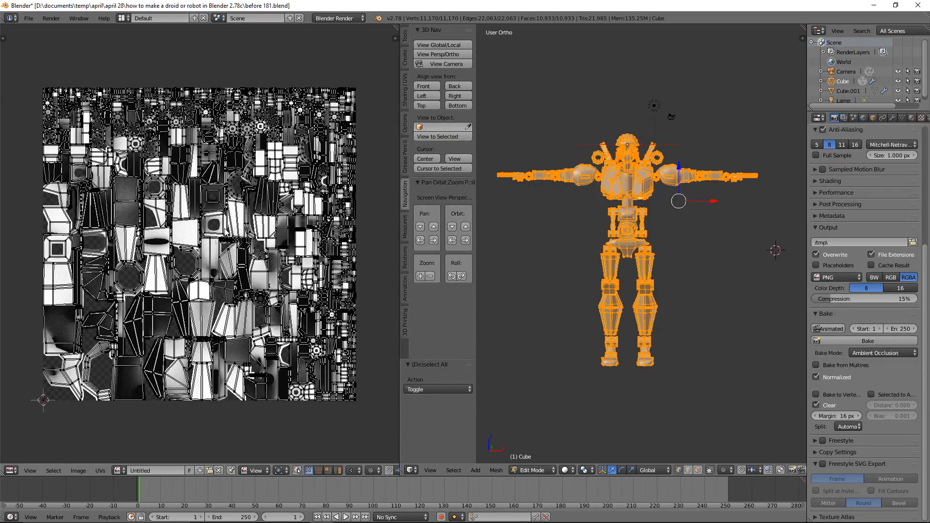
pyautogui.click(125, 472)
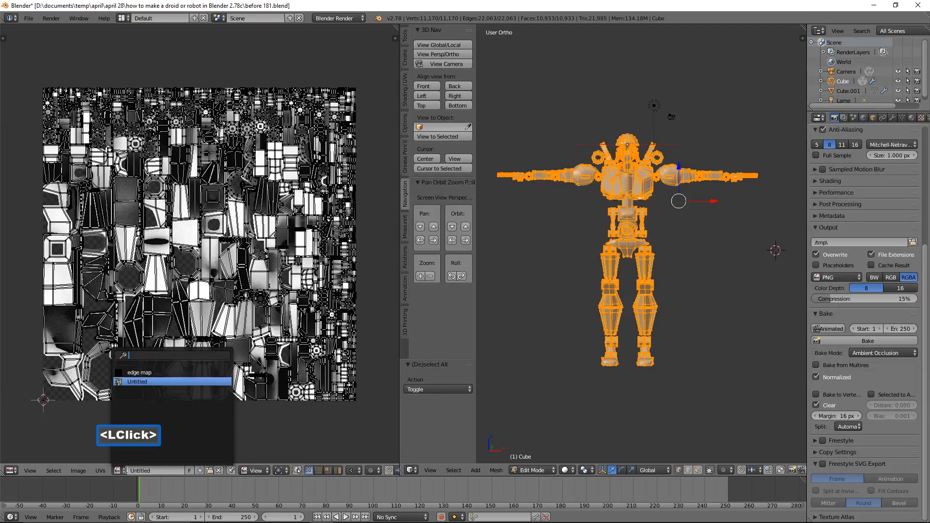
pyautogui.click(176, 373)
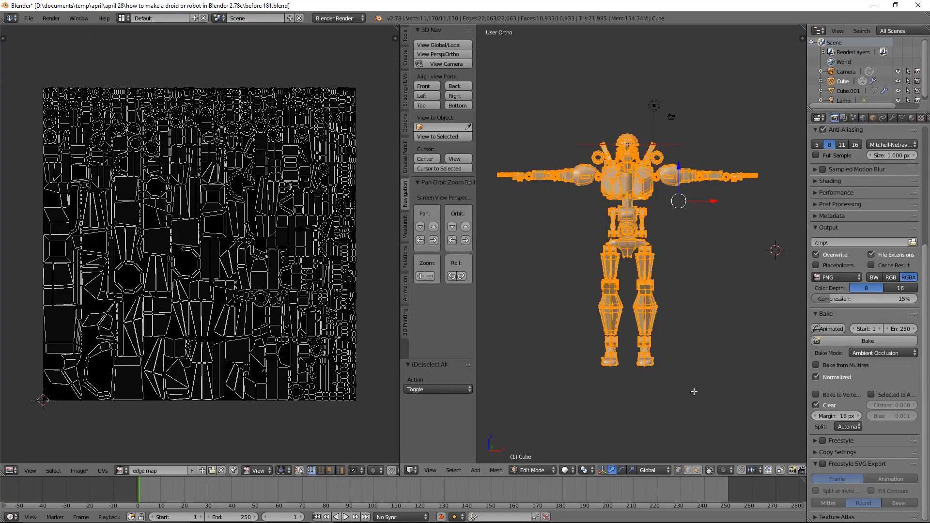
# Step: Flip the normals of the robot's entire selected mesh and return to Object Mode
pyautogui.press('w')
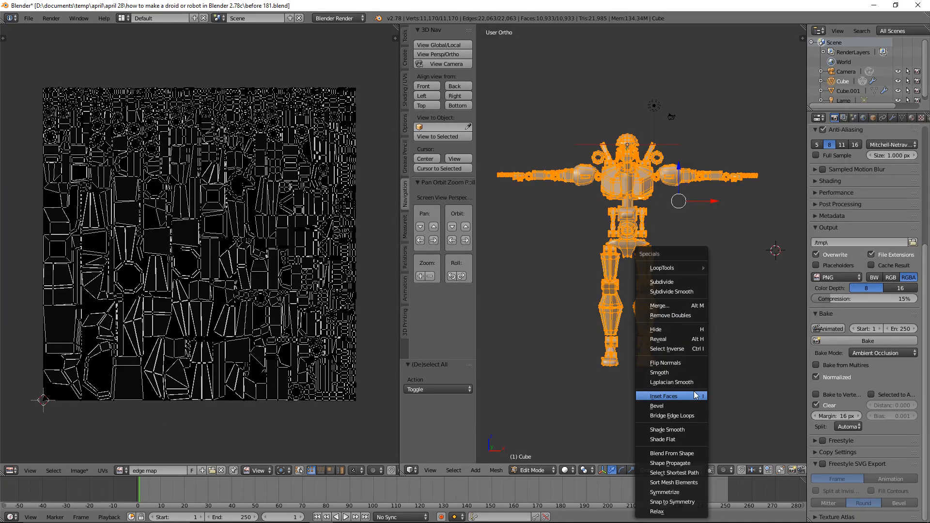
pyautogui.click(693, 363)
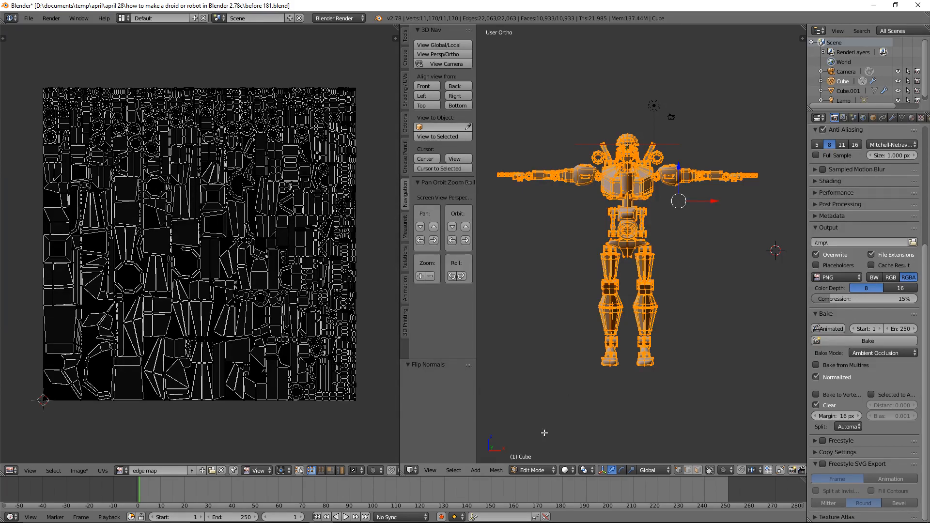
pyautogui.click(552, 471)
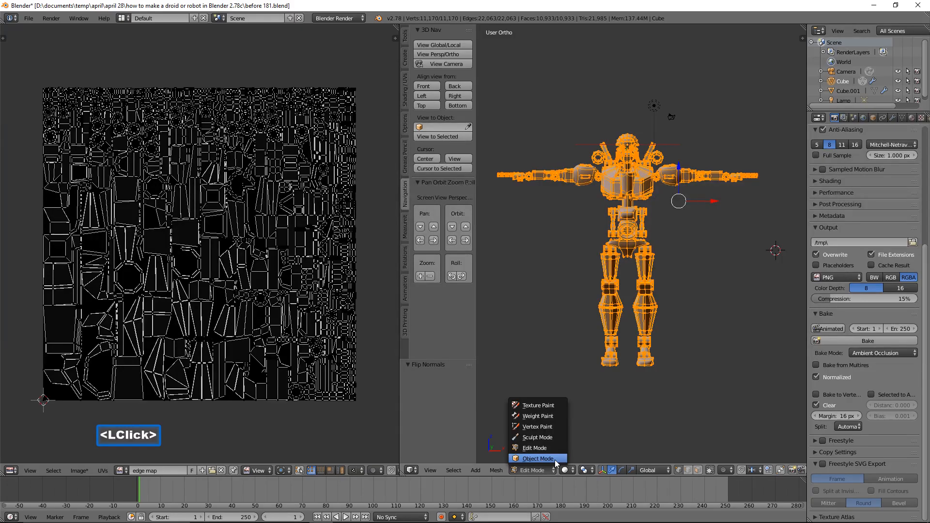
pyautogui.click(556, 457)
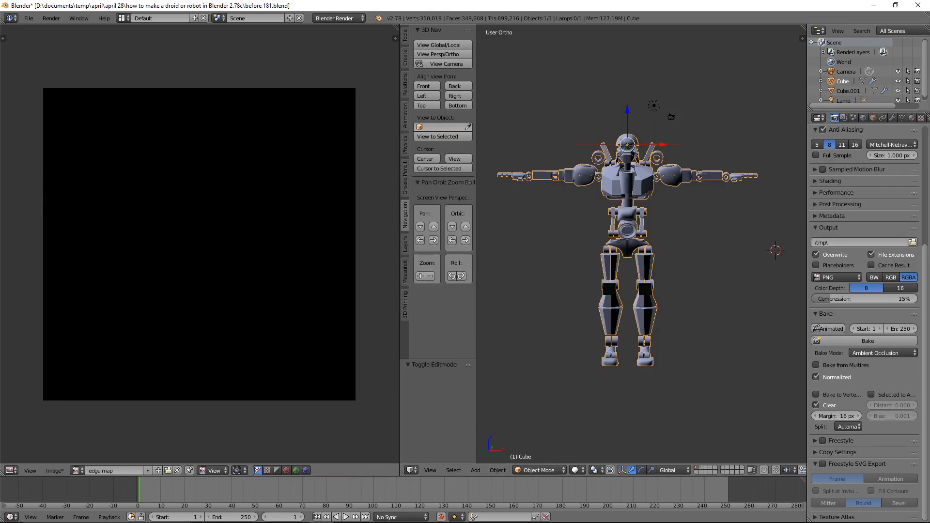
pyautogui.click(722, 228)
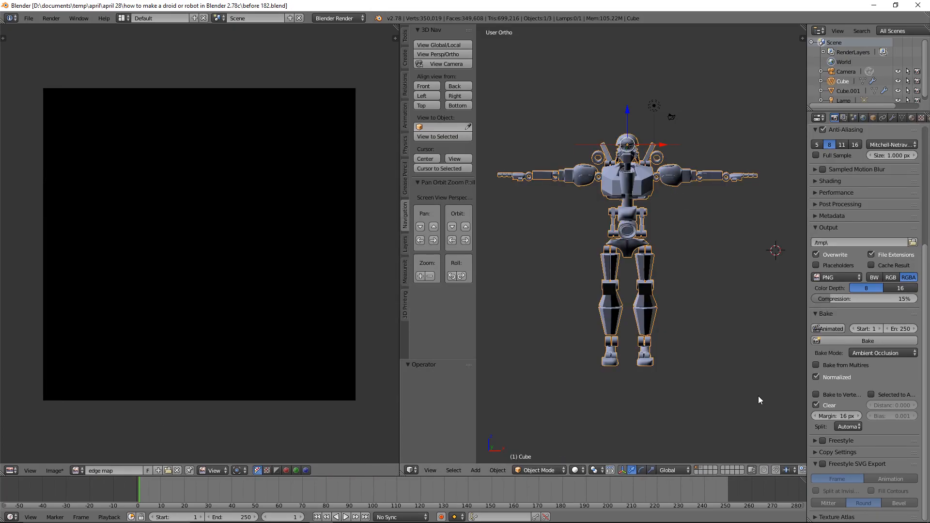
# Step: Set the world's gather distance to 0.005 and enable falloff with a strength of 20
pyautogui.click(862, 118)
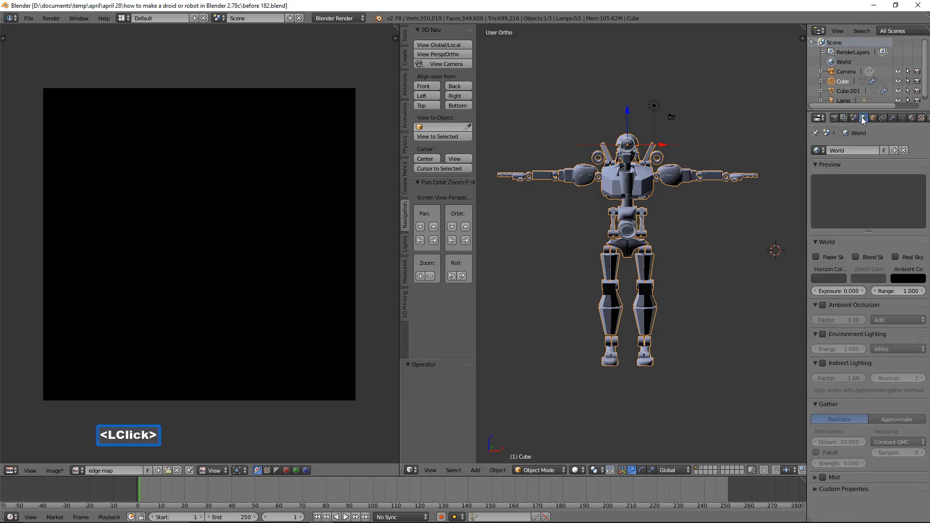
pyautogui.click(847, 442)
pyautogui.press('BackSpace')
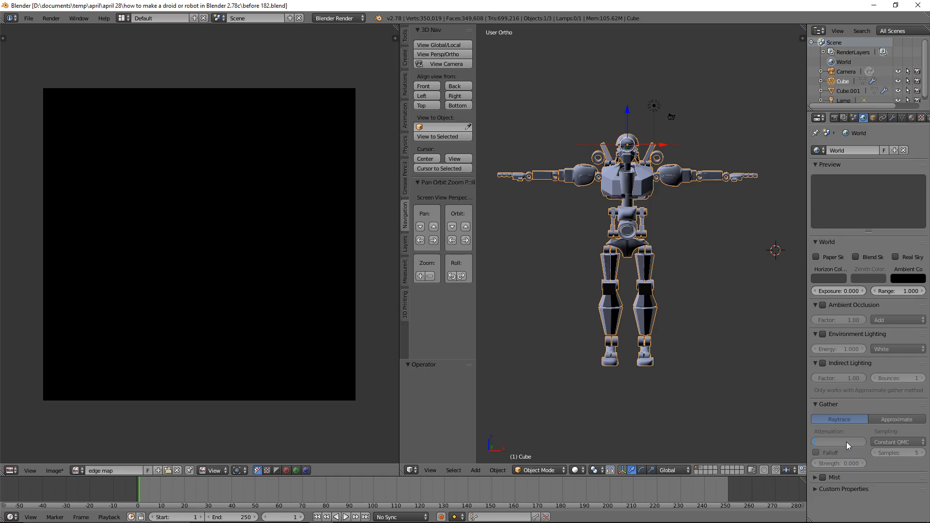
pyautogui.write('.005')
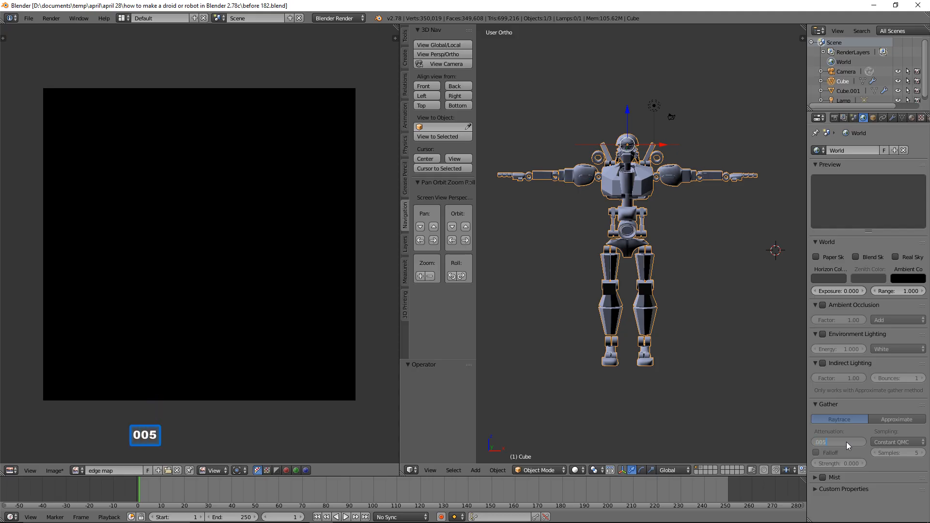
pyautogui.press('Return')
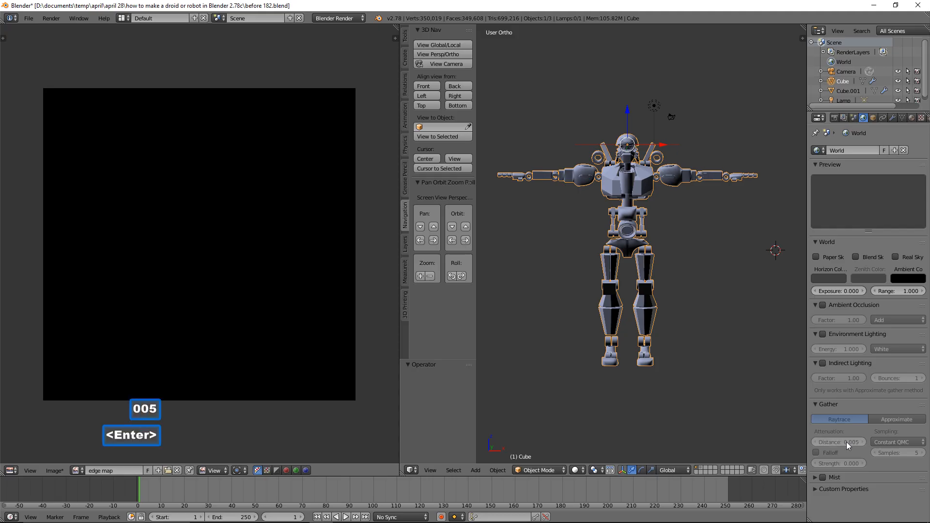
pyautogui.click(816, 452)
pyautogui.click(827, 463)
pyautogui.write('20')
pyautogui.press('Return')
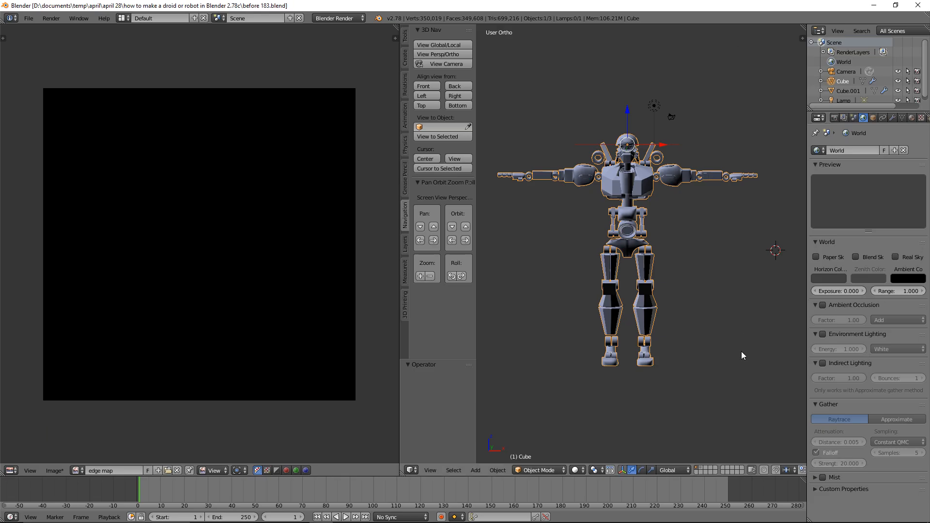
# Step: Bake the ambient occlusion to the edge map image and save it as edge map.png in the textures folder
pyautogui.click(835, 117)
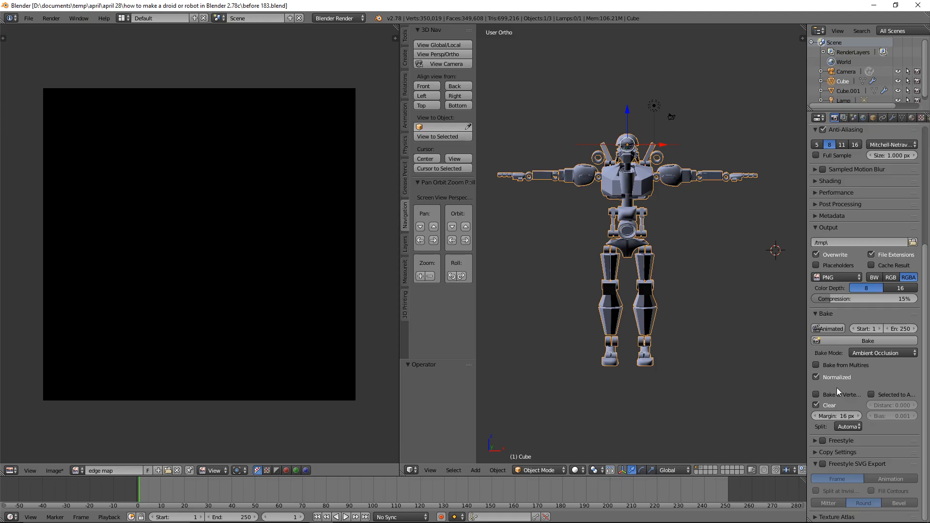
pyautogui.click(891, 340)
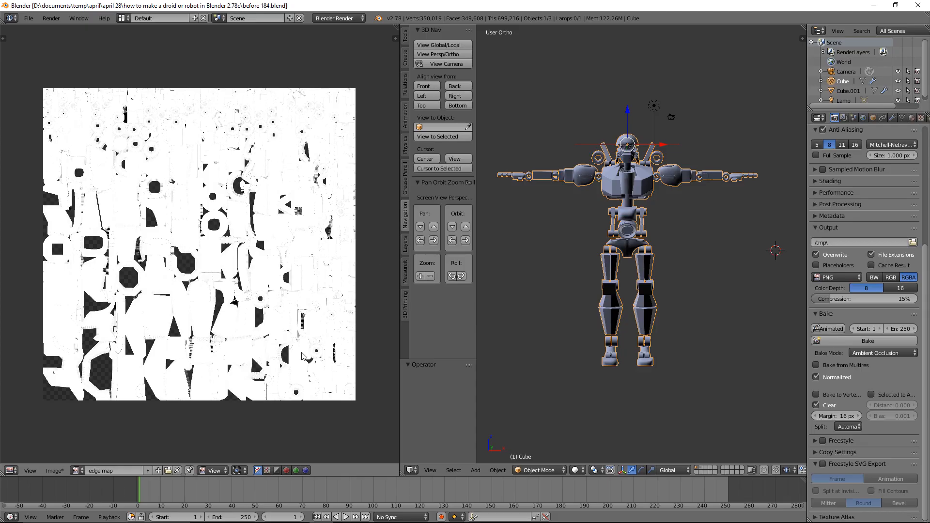
pyautogui.click(54, 471)
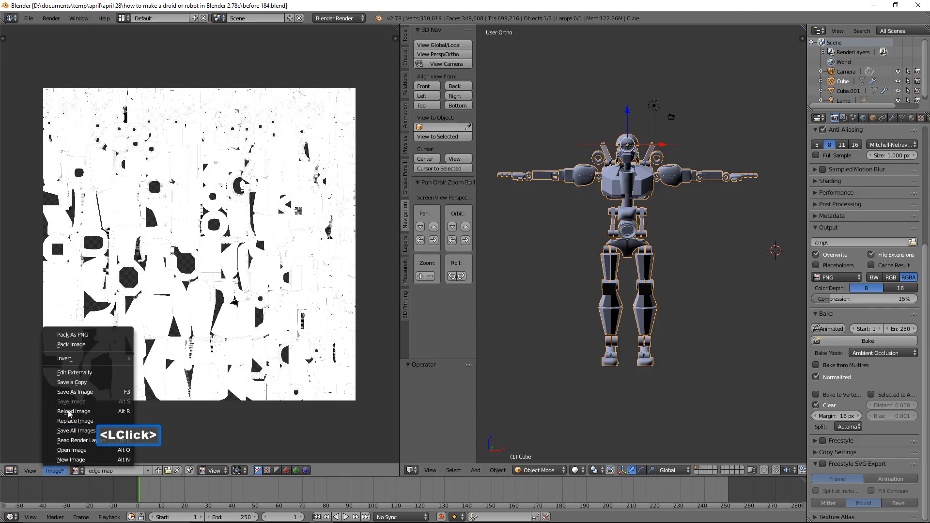
pyautogui.click(100, 391)
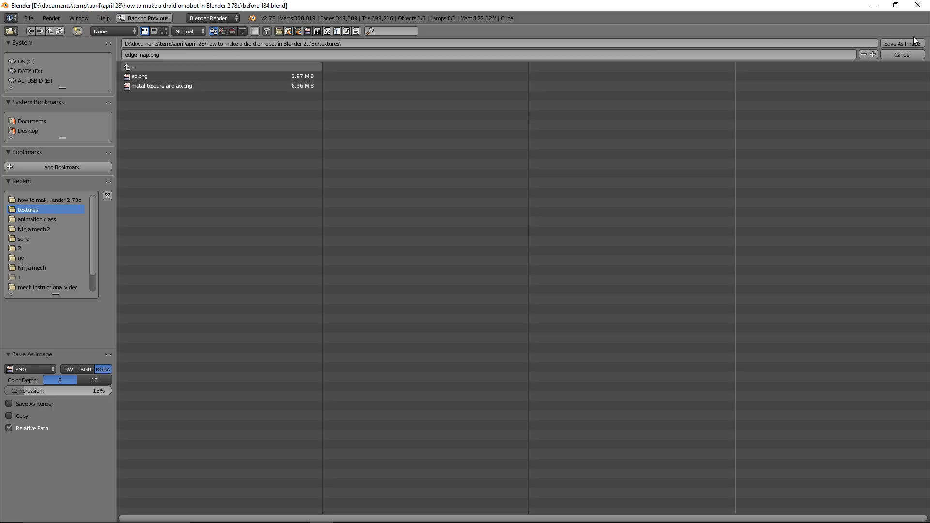
pyautogui.click(887, 44)
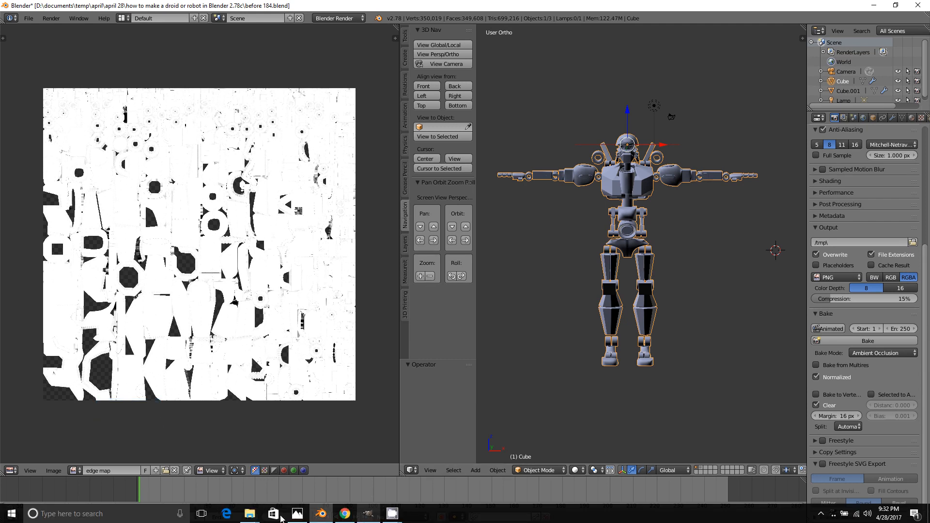
# Step: Switch to the textures folder in File Explorer and open the edge map image in GIMP
pyautogui.click(253, 517)
pyautogui.click(316, 472)
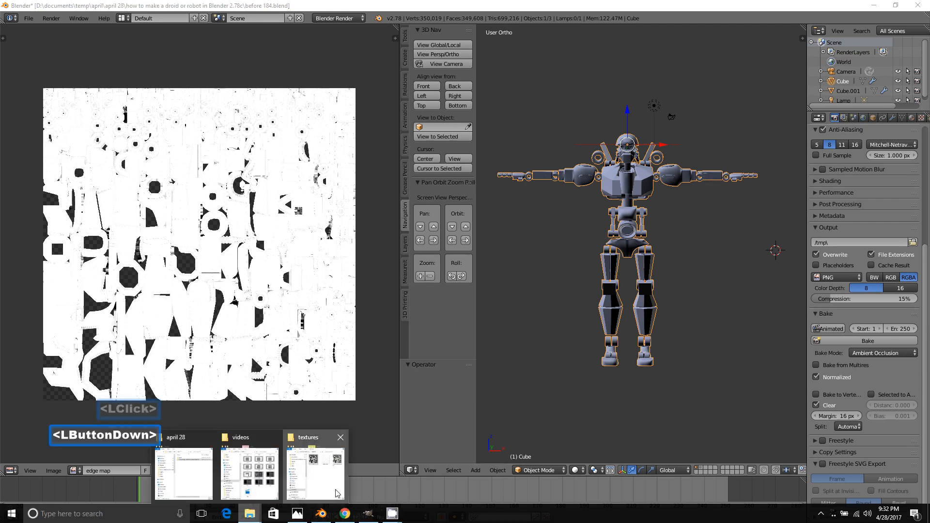
pyautogui.click(433, 314)
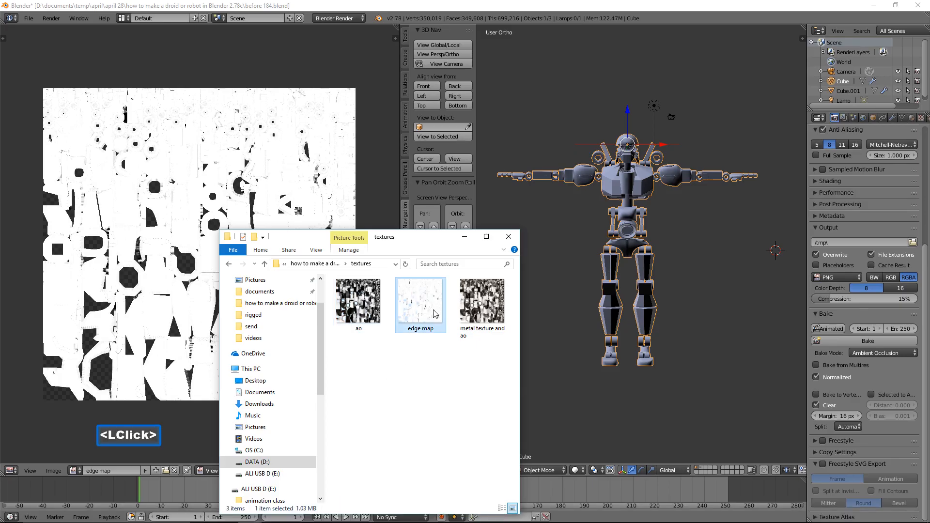
pyautogui.rightClick(434, 314)
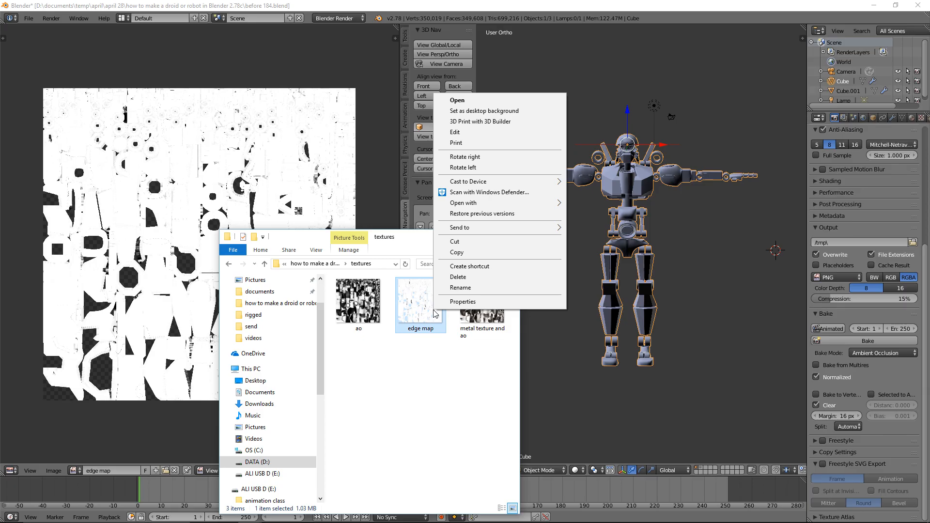
pyautogui.moveTo(524, 202)
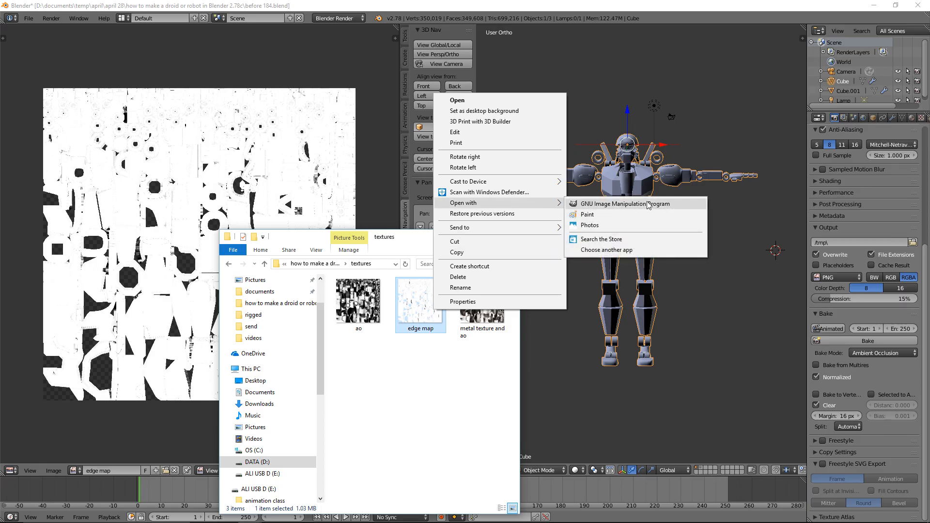
pyautogui.click(683, 205)
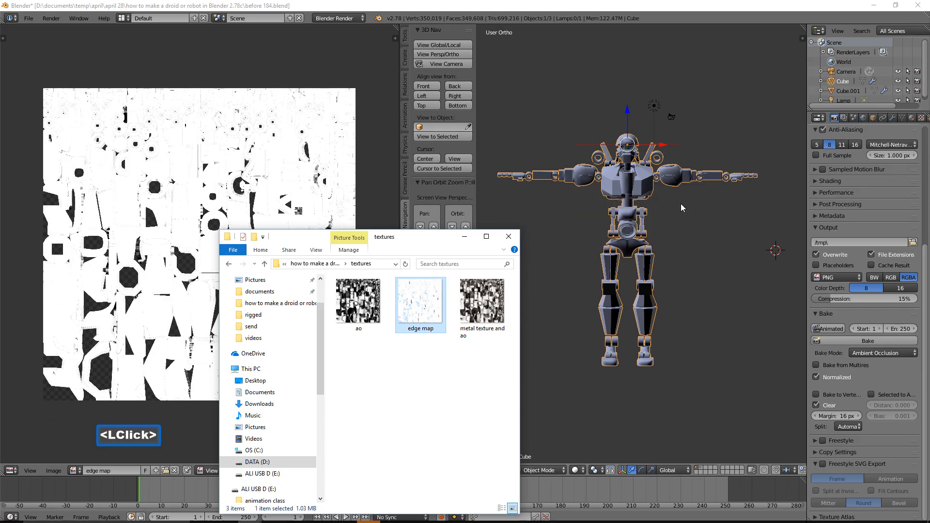
pyautogui.click(375, 514)
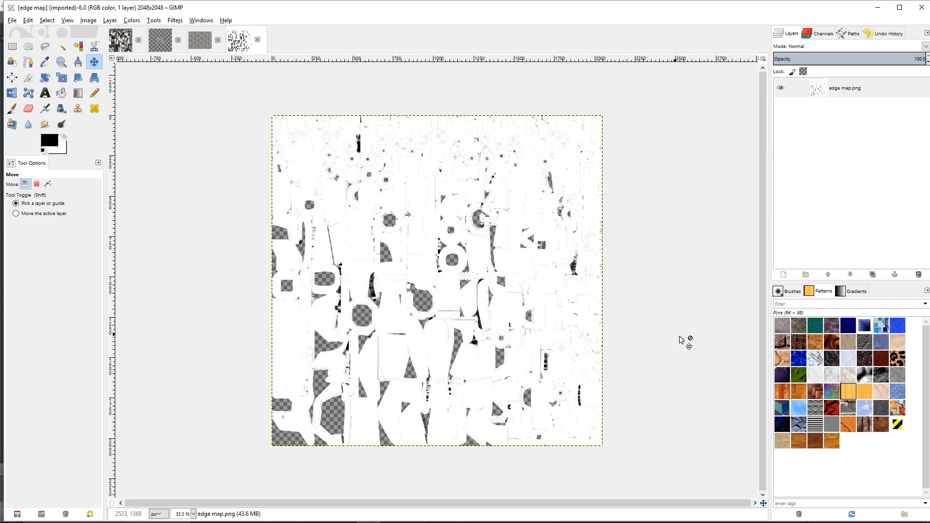
pyautogui.doubleClick(641, 26)
# Step: Select all the white areas of the edge map by color, delete them and clear the selection
pyautogui.click(78, 47)
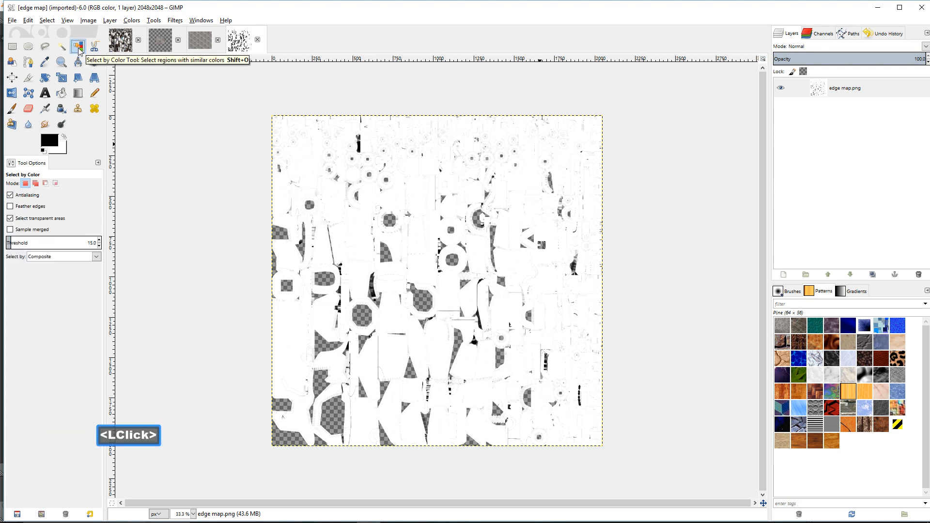
pyautogui.click(440, 359)
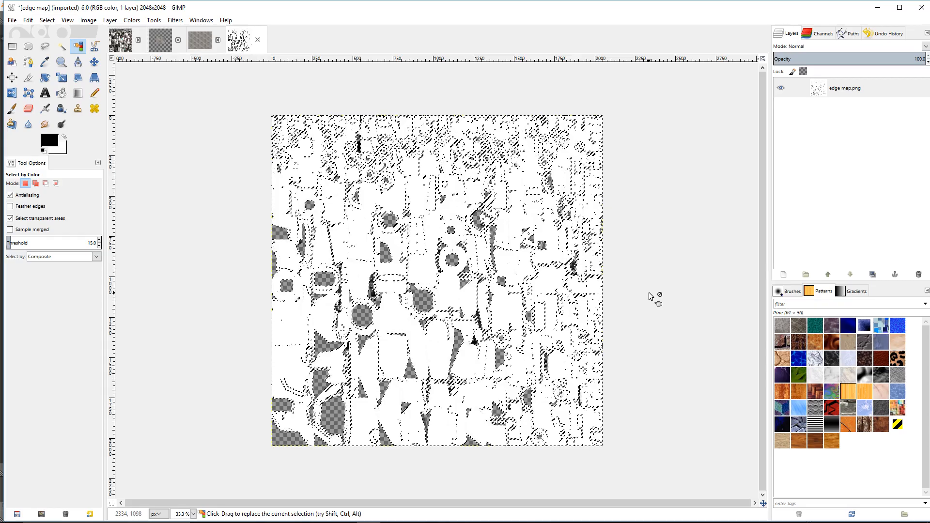
pyautogui.press('BackSpace')
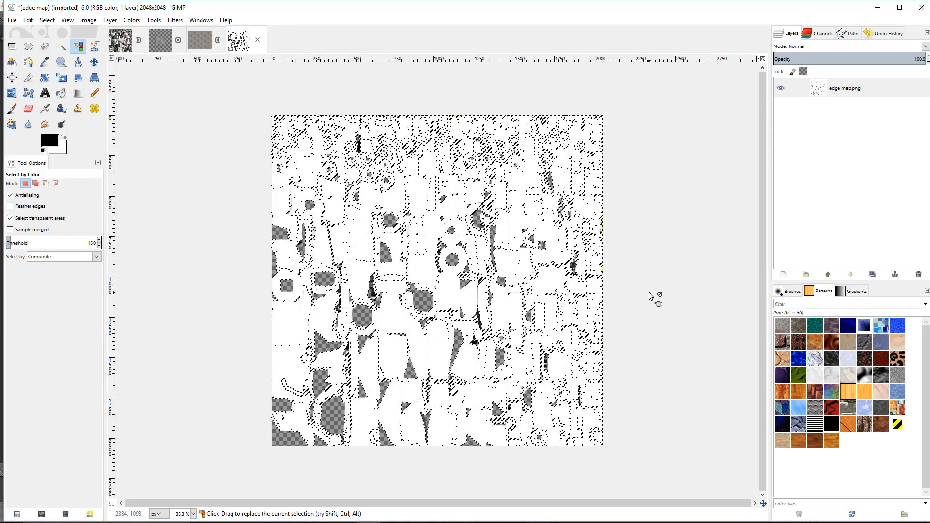
pyautogui.press('Delete')
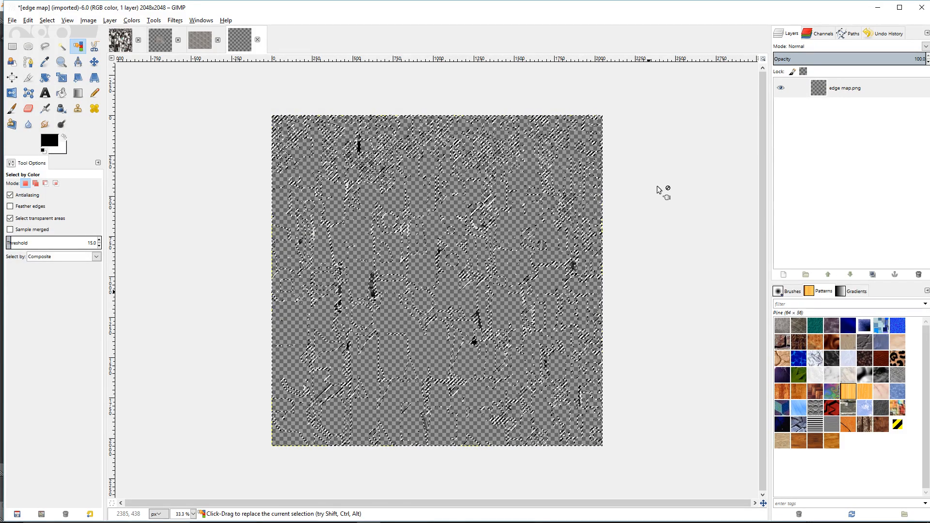
pyautogui.hotkey('ctrl', 'shift')
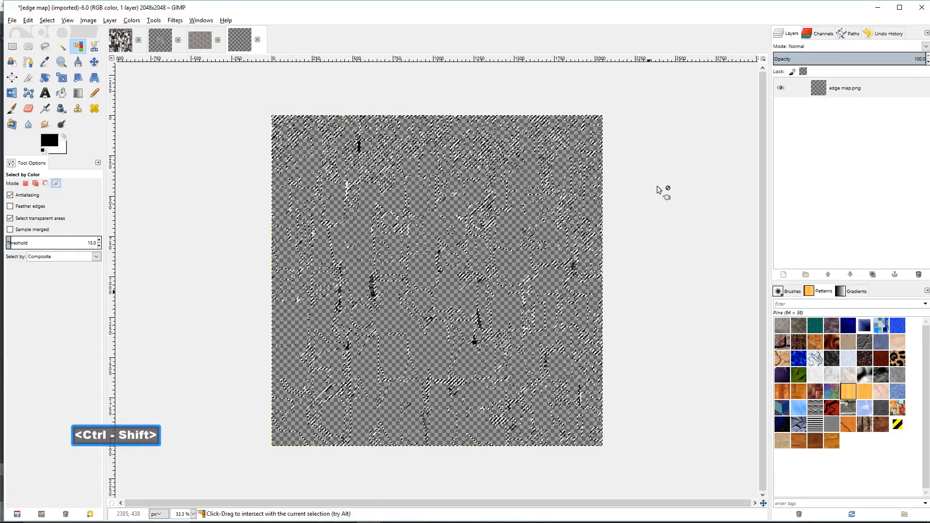
pyautogui.hotkey('ctrl', 'shift', 'a')
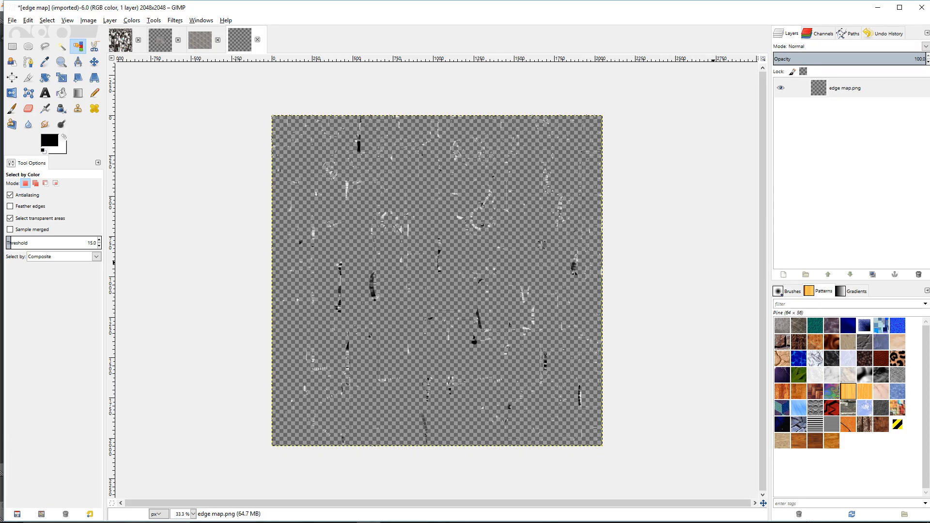
# Step: Duplicate the edge map.png layer, hide the original and make the copy the active layer
pyautogui.click(852, 95)
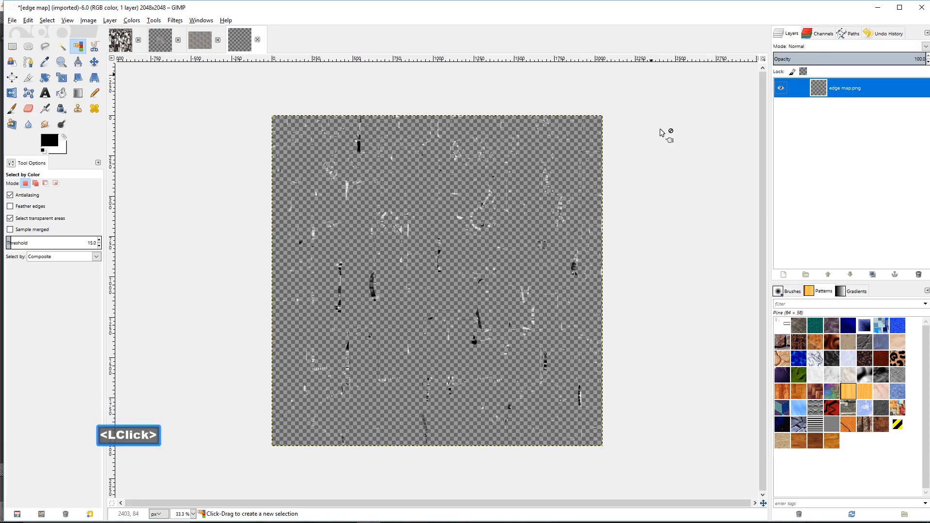
pyautogui.rightClick(875, 93)
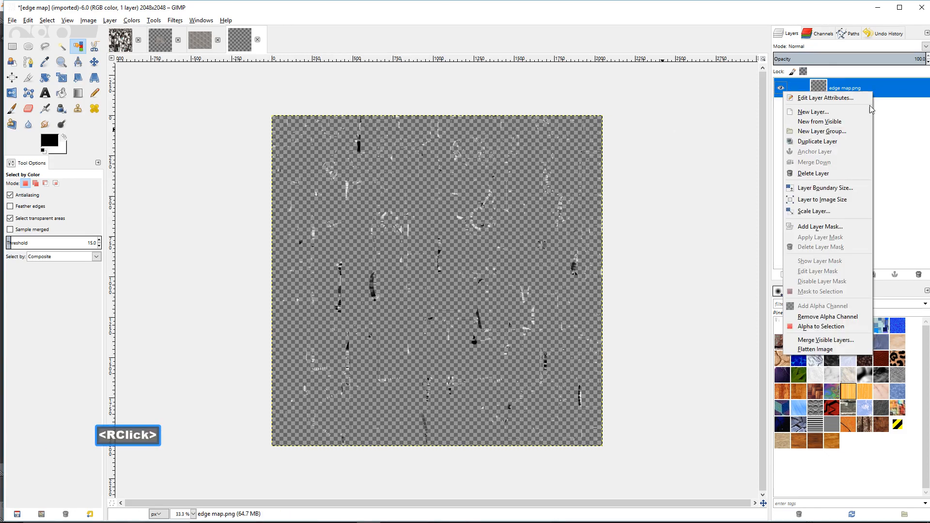
pyautogui.click(852, 141)
pyautogui.click(781, 108)
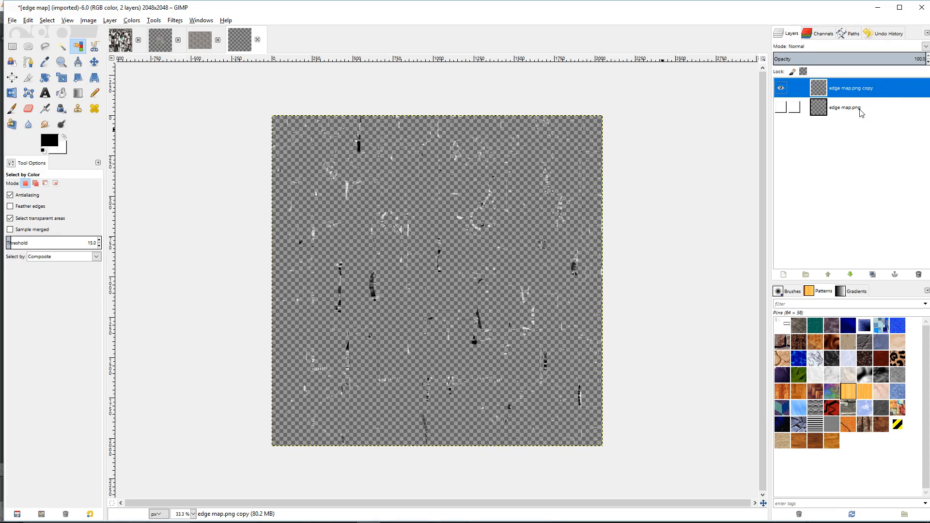
pyautogui.click(880, 93)
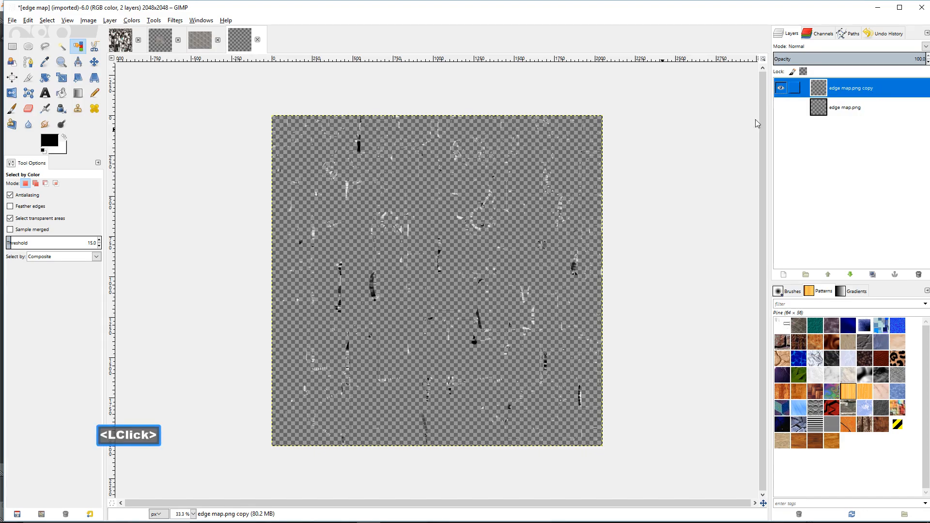
# Step: Apply the RGB Noise filter to the edge map copy with independent red, green and blue at 0.20 and alpha at 0.00
pyautogui.click(174, 21)
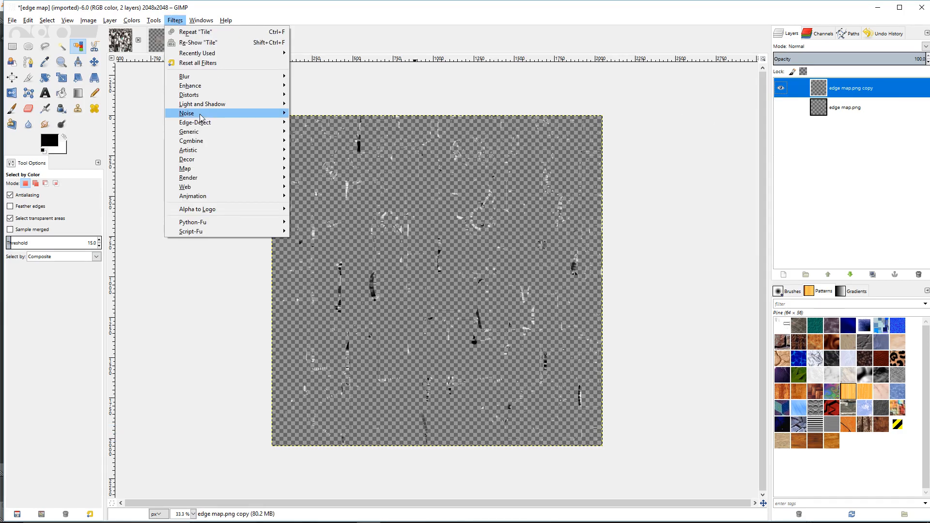
pyautogui.moveTo(201, 118)
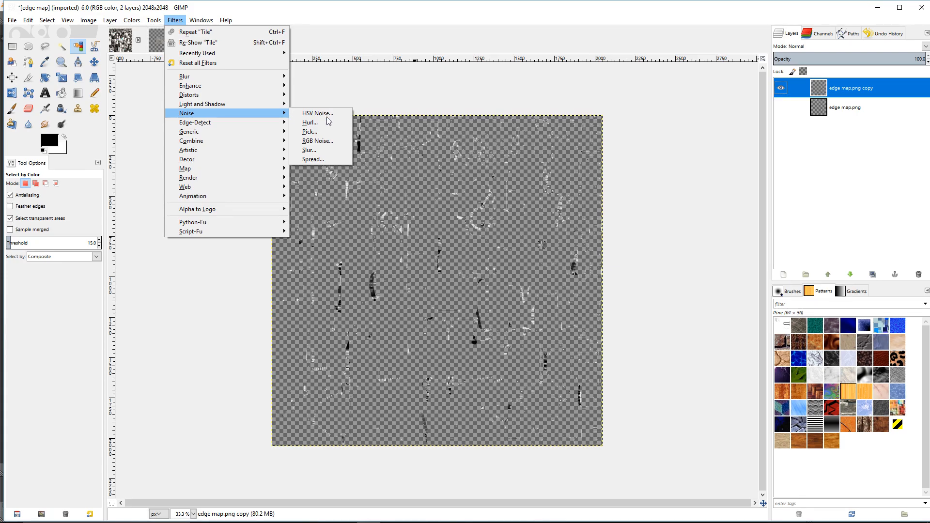
pyautogui.click(342, 140)
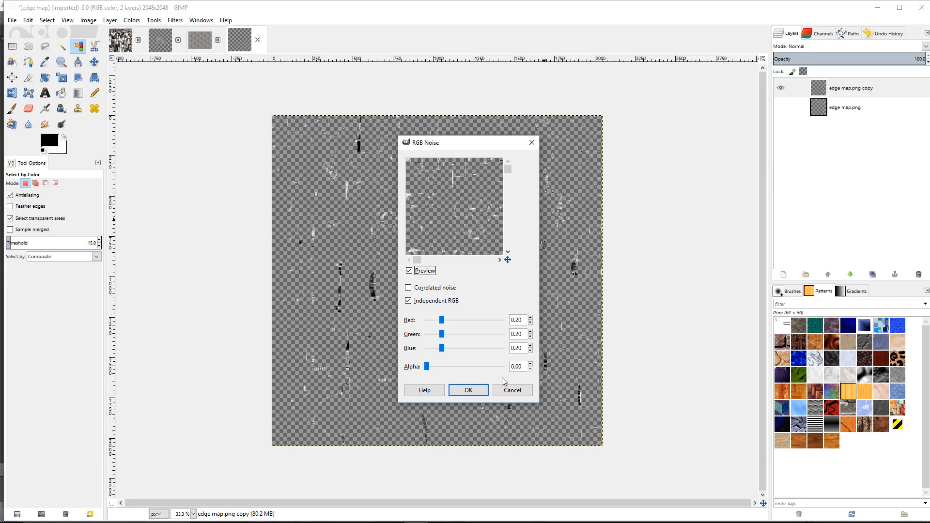
pyautogui.click(474, 390)
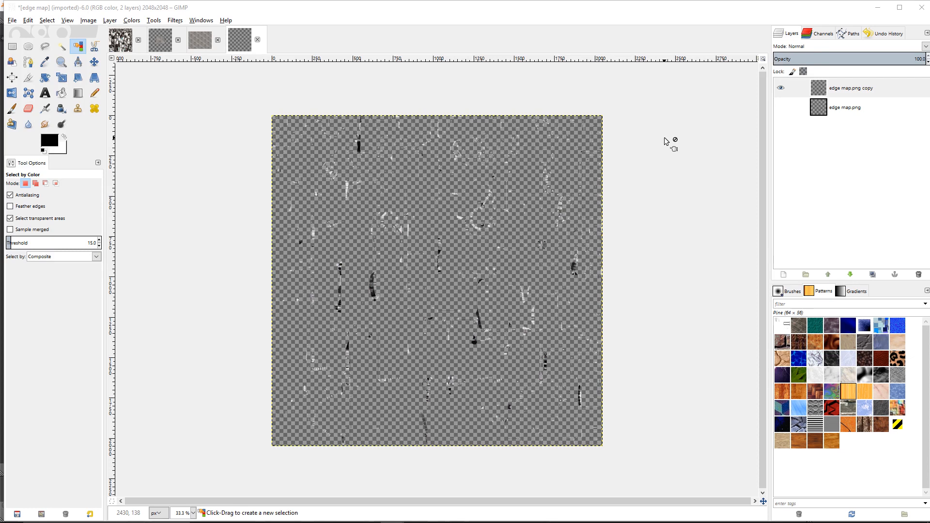
# Step: Copy the noisy edge map layer and paste it into the metal texture and ao image as a floating selection
pyautogui.click(880, 91)
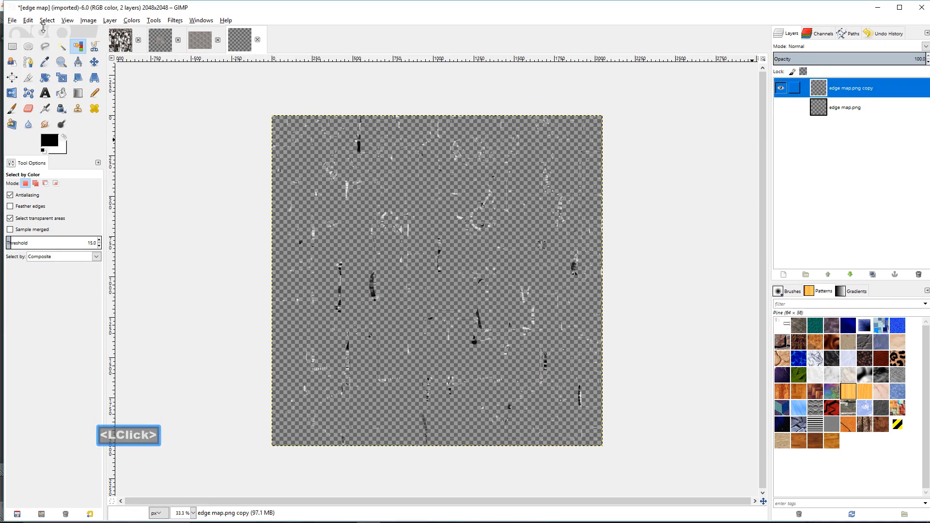
pyautogui.click(27, 20)
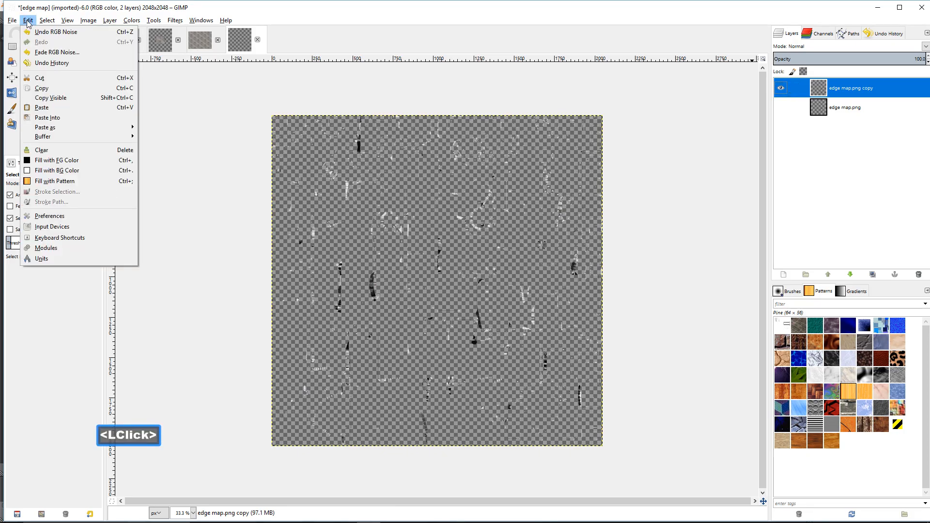
pyautogui.click(62, 91)
pyautogui.click(115, 42)
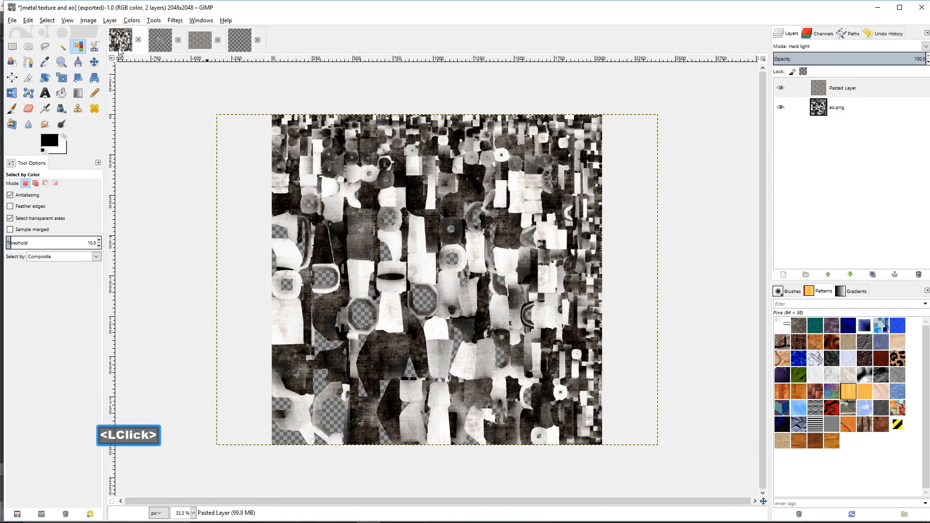
pyautogui.click(29, 20)
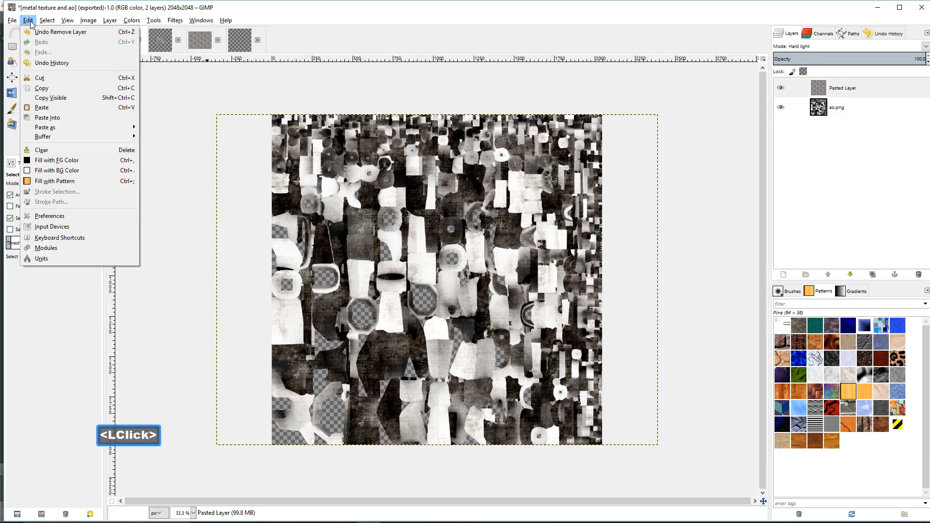
pyautogui.click(83, 118)
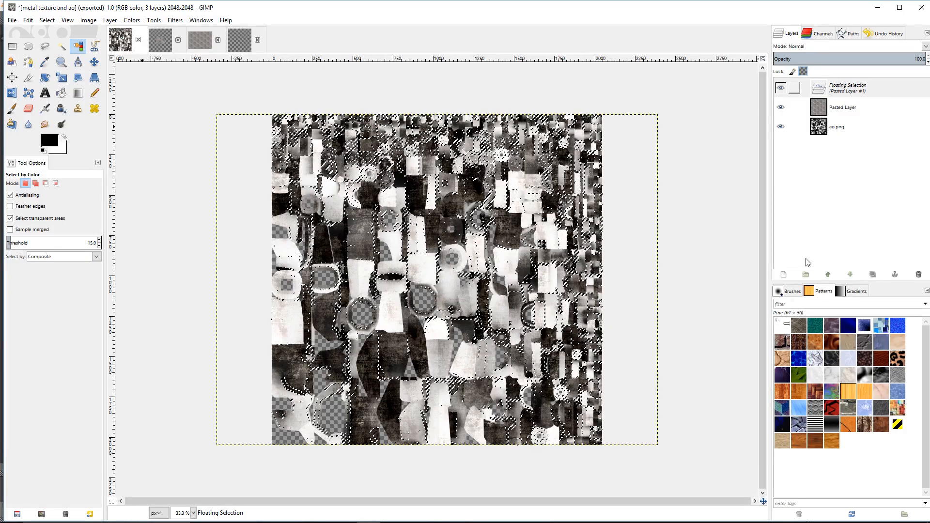
# Step: Turn the floating selection of the noisy edge map into its own new layer
pyautogui.click(784, 275)
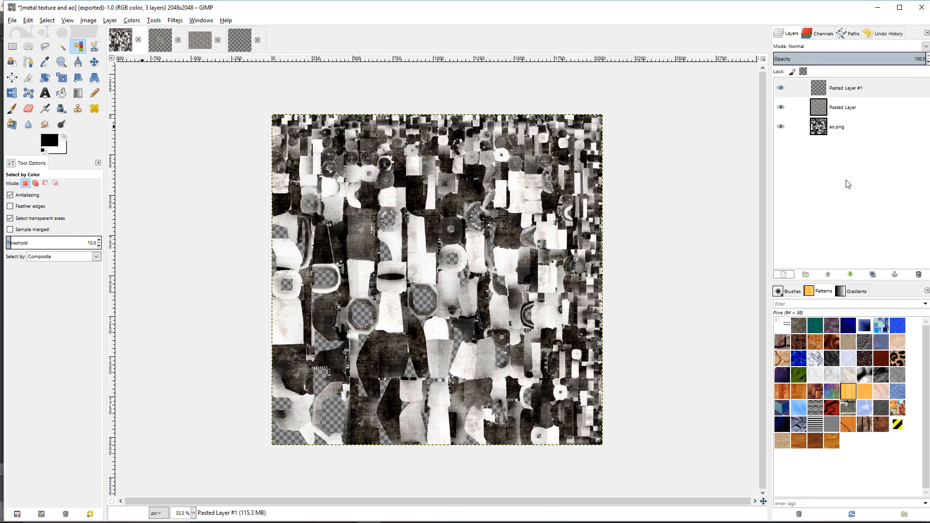
pyautogui.click(600, 39)
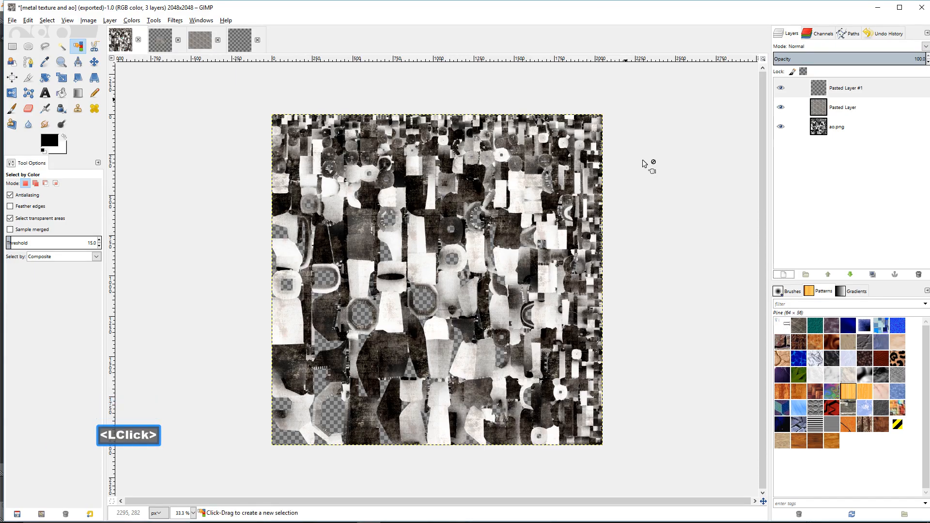
# Step: Export the combined image as metal texture ao and edge map.png in the textures folder with the default PNG options
pyautogui.click(11, 22)
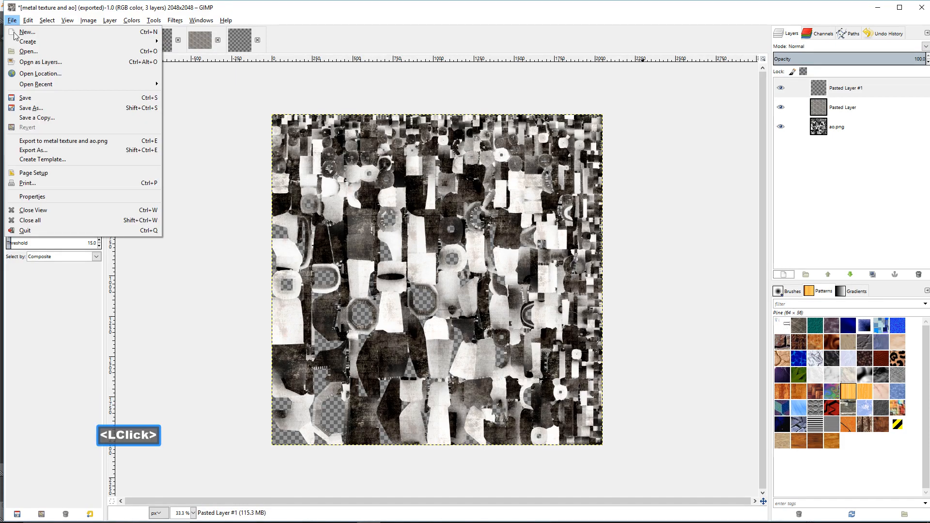
pyautogui.click(48, 150)
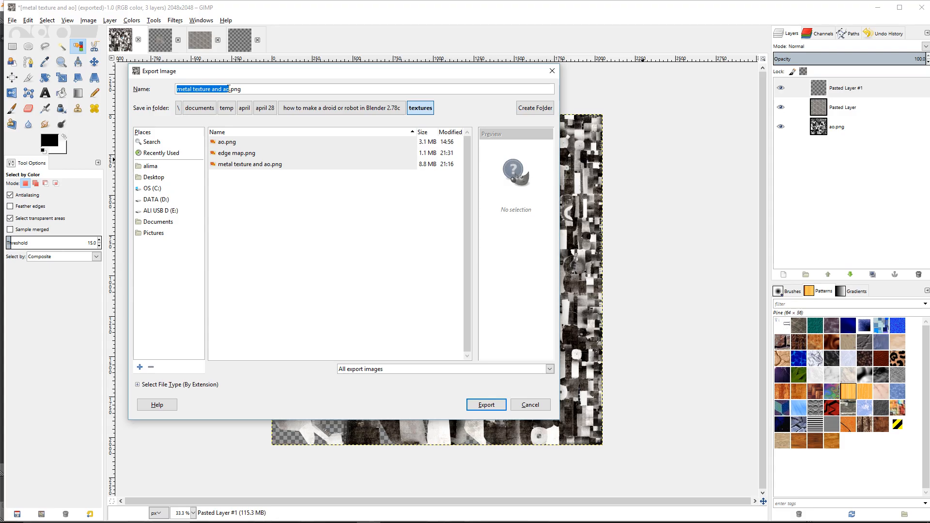
pyautogui.click(228, 89)
pyautogui.press('BackSpace')
pyautogui.press('BackSpace')
pyautogui.press('BackSpace')
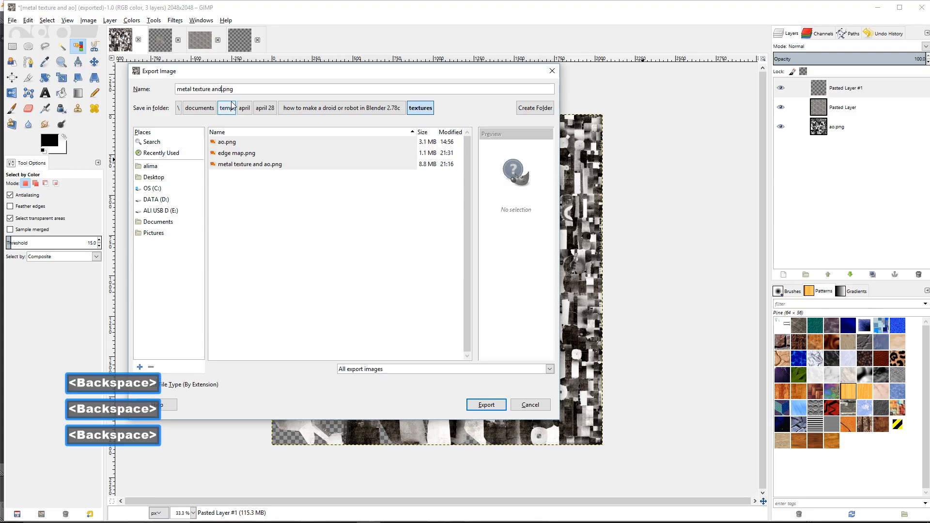
pyautogui.press('BackSpace')
pyautogui.press('BackSpace')
pyautogui.press('BackSpace')
pyautogui.write('a')
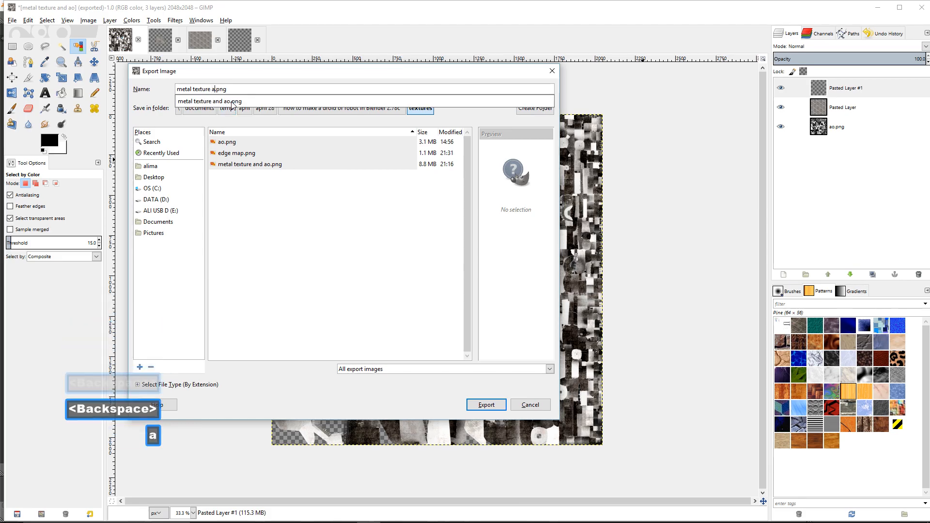
pyautogui.write('o and edge')
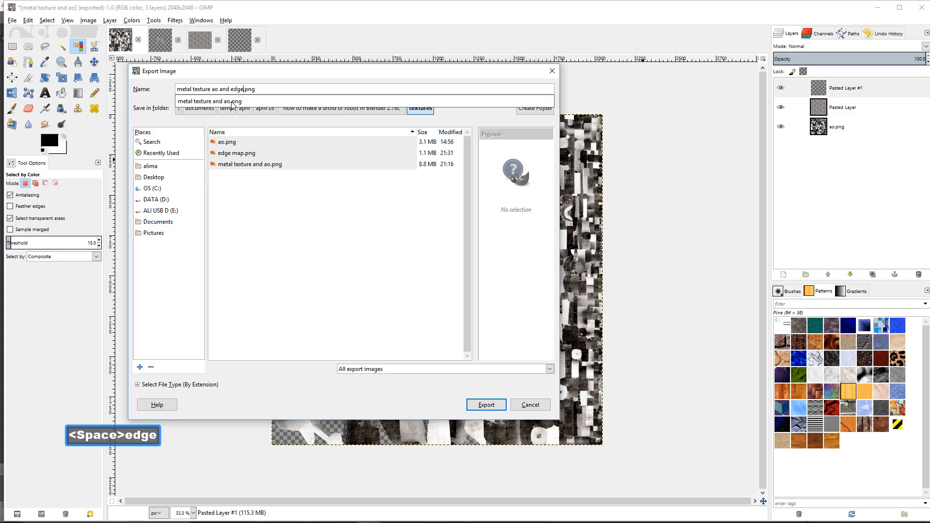
pyautogui.write(' map')
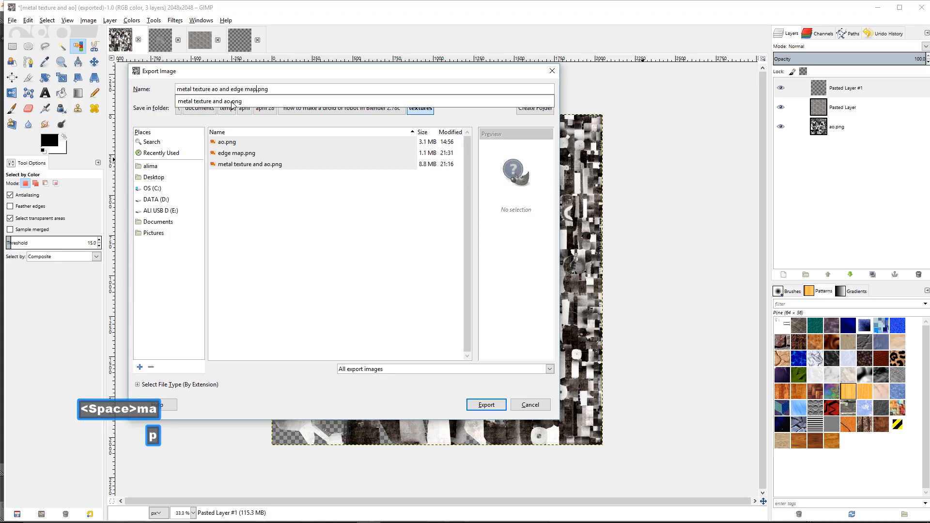
pyautogui.click(501, 404)
pyautogui.click(500, 404)
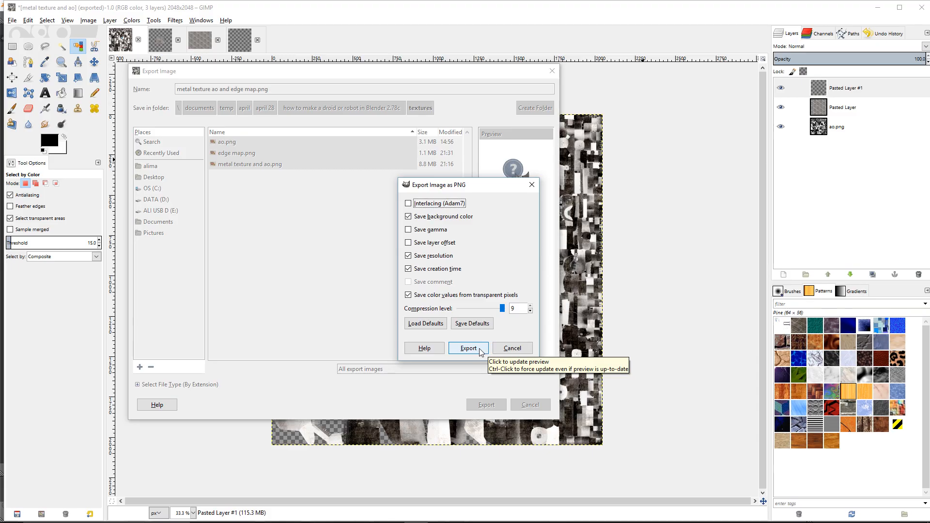
pyautogui.click(480, 349)
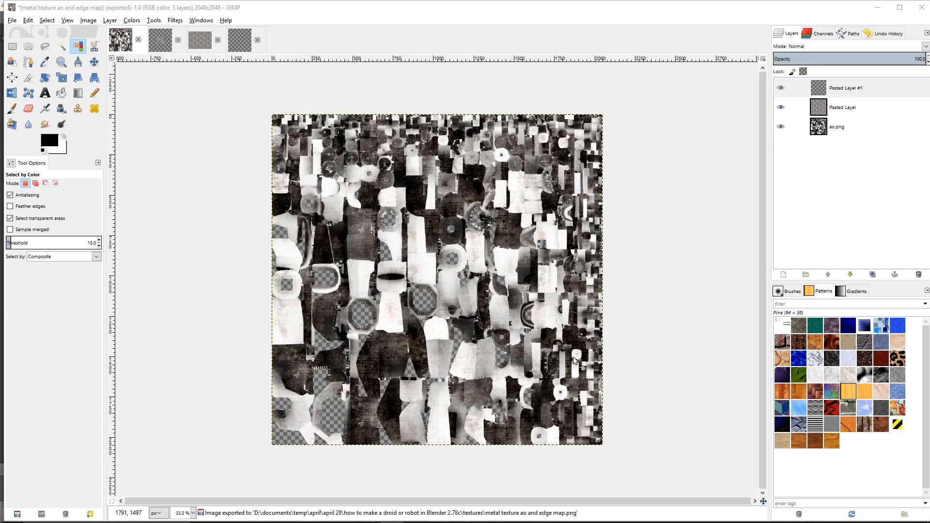
# Step: Switch to Blender and flip the normals of the entire robot mesh in Edit Mode
pyautogui.moveTo(460, 522)
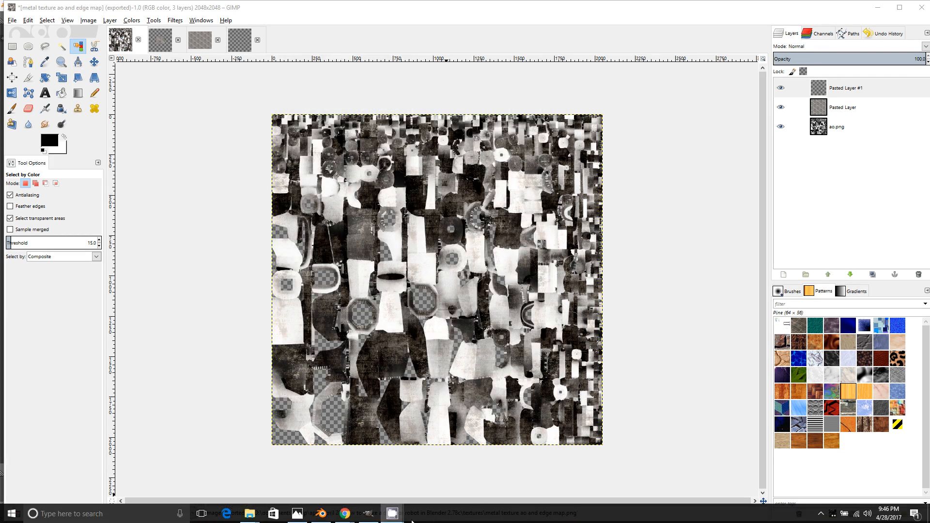
pyautogui.click(321, 515)
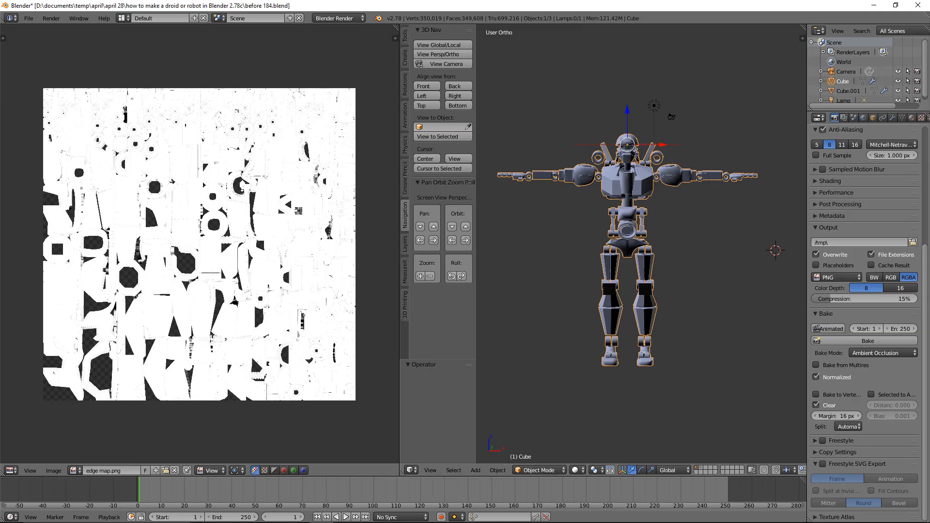
pyautogui.click(762, 13)
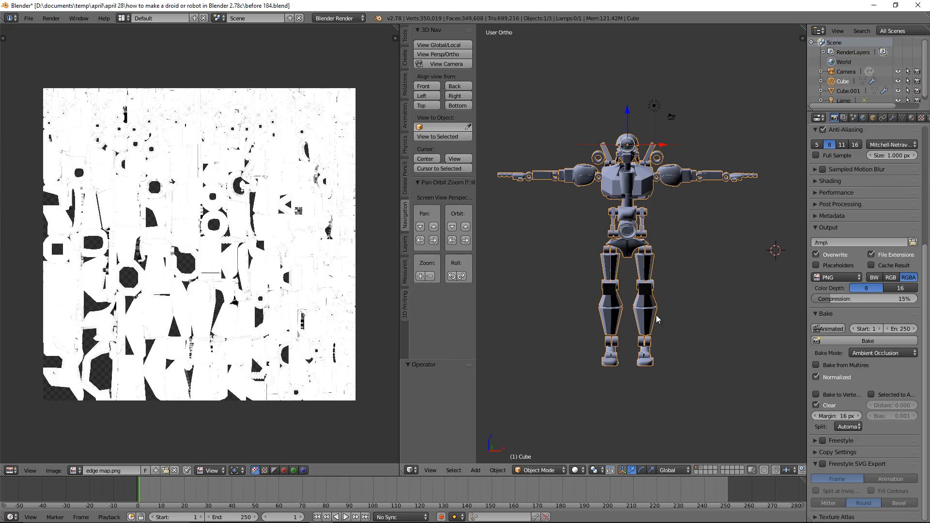
pyautogui.click(559, 472)
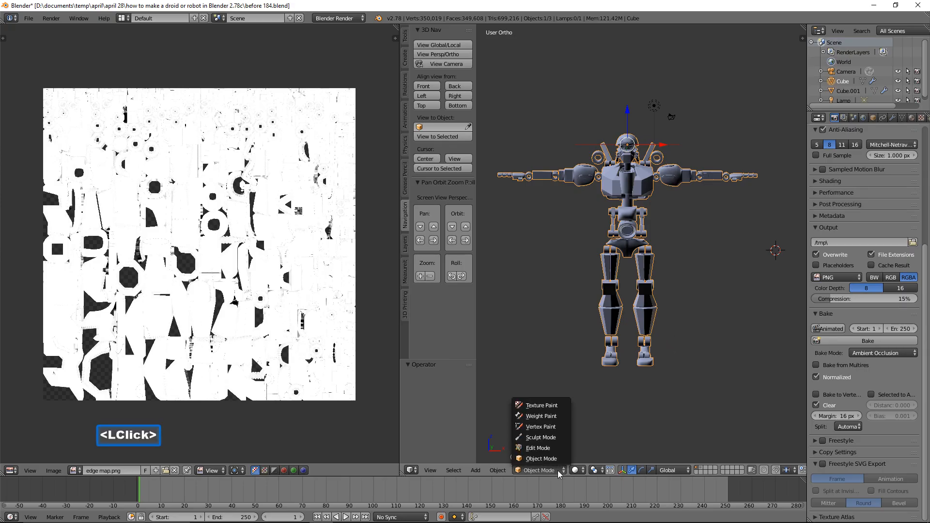
pyautogui.click(557, 446)
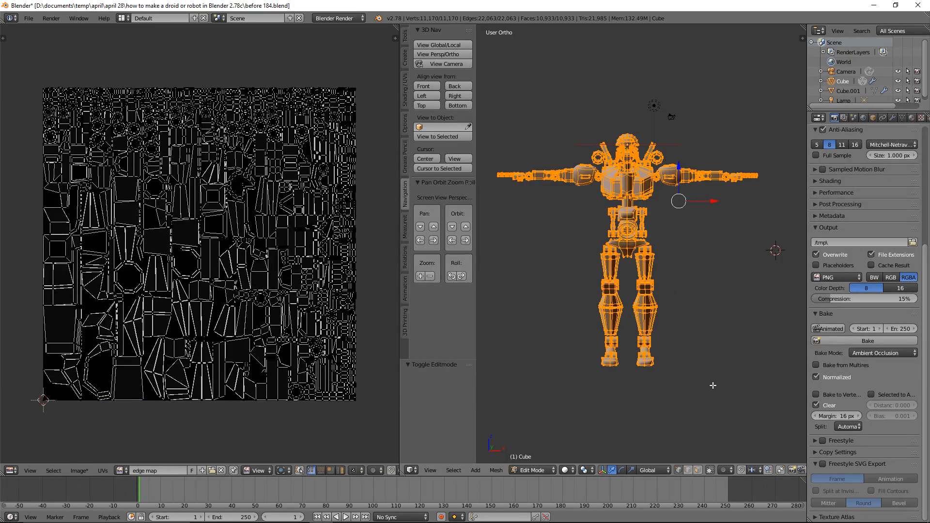
pyautogui.press('w')
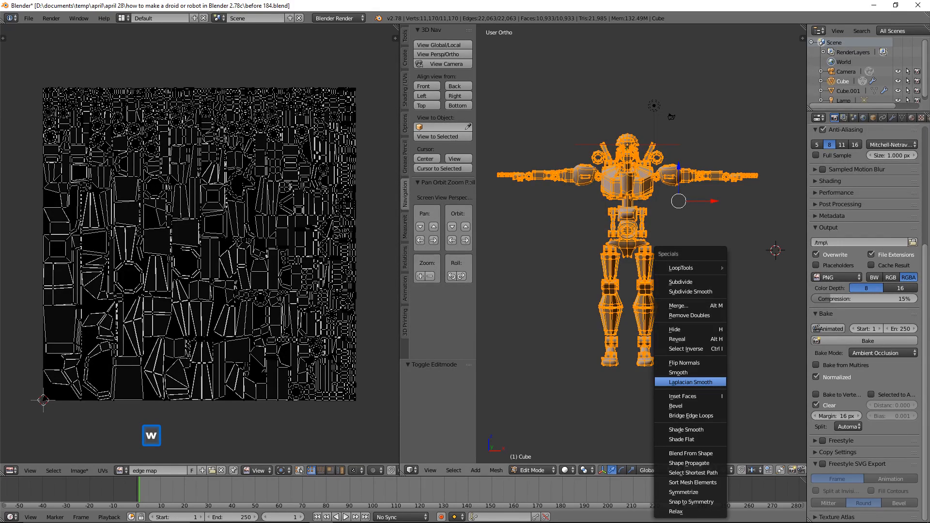
pyautogui.click(711, 366)
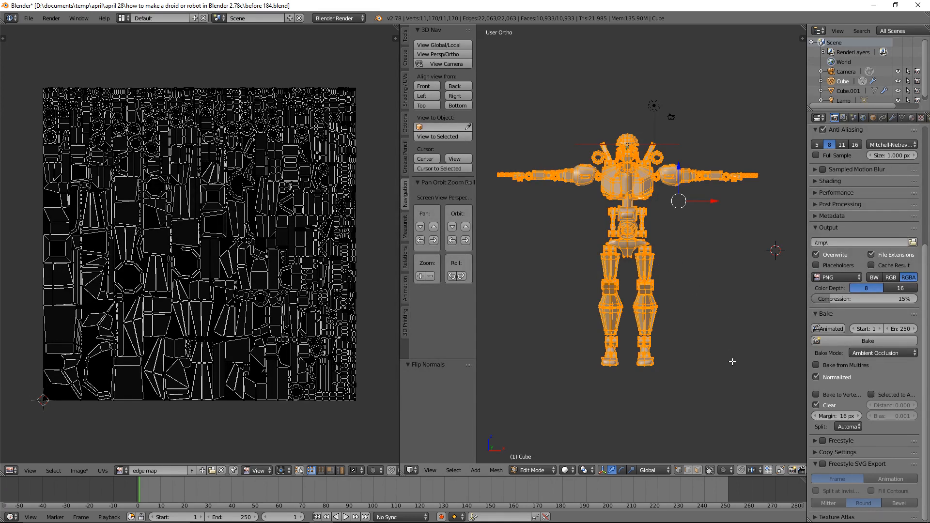
# Step: Deselect the whole robot mesh and return to Object Mode
pyautogui.press('a')
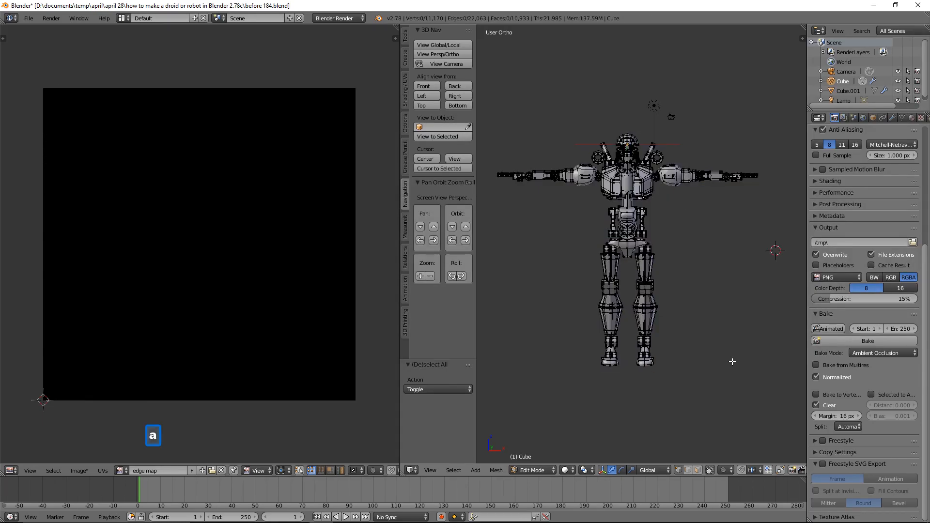
pyautogui.click(542, 469)
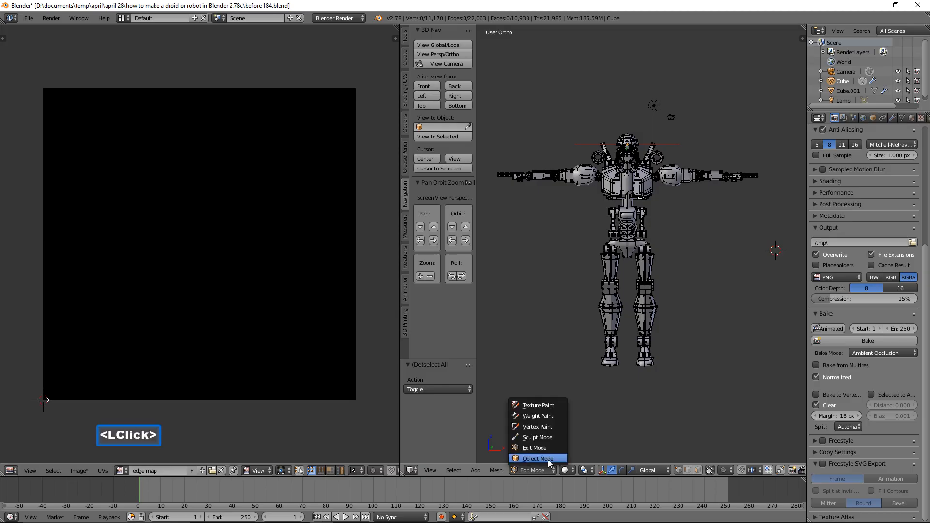
pyautogui.click(552, 460)
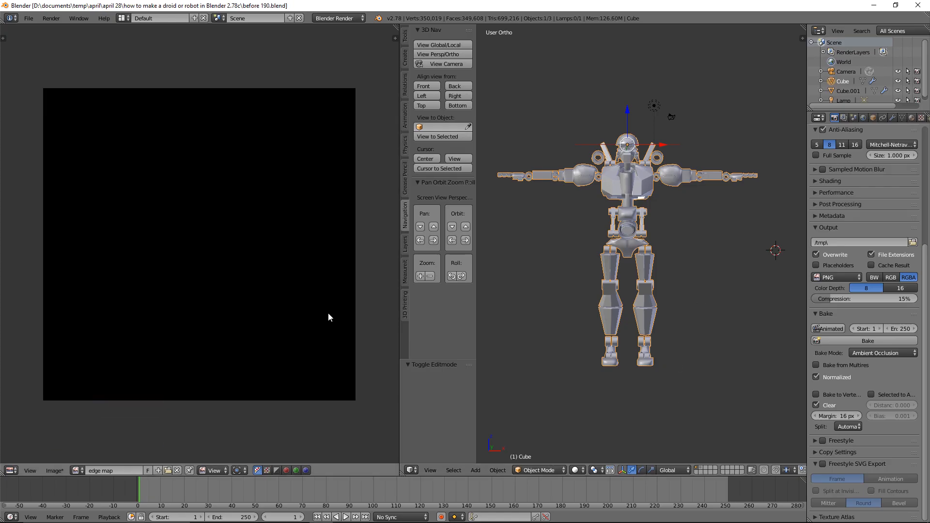
# Step: Expand the 3D view over the image editor and change the render engine to Cycles Render
pyautogui.moveTo(402, 474); pyautogui.dragTo(364, 472)
pyautogui.scroll(-2, 633, 297)
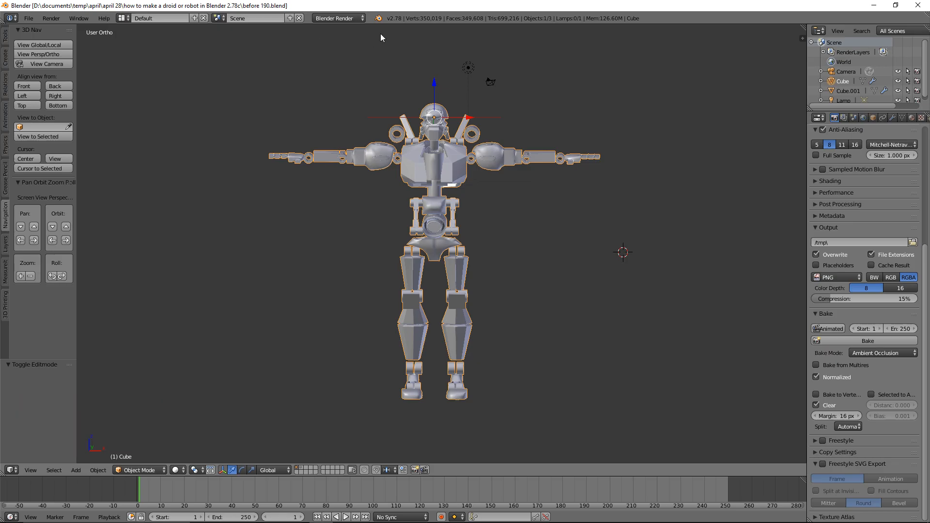
pyautogui.click(363, 20)
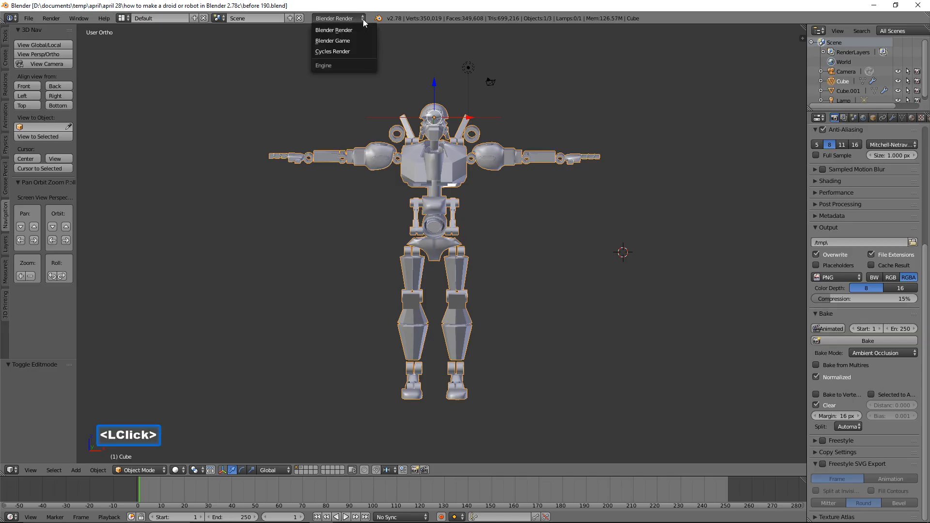
pyautogui.click(365, 53)
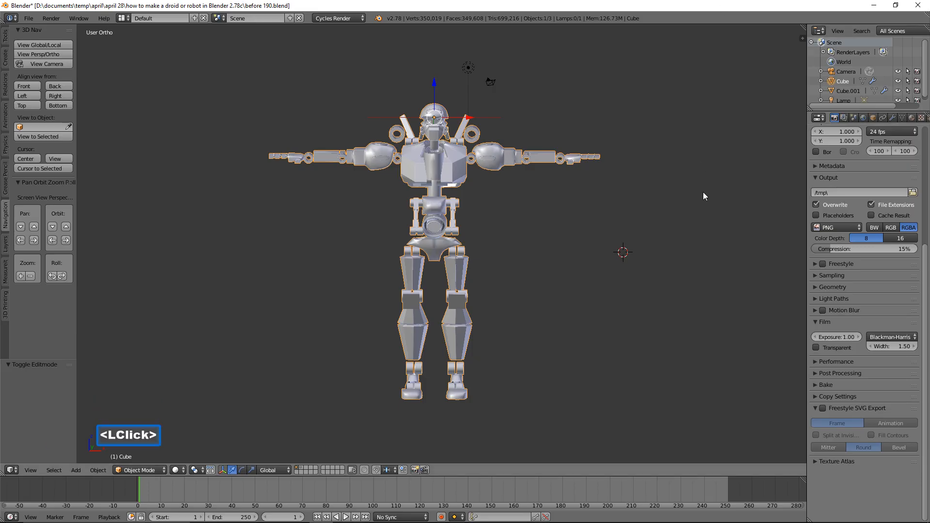
# Step: Set the Cycles render device to GPU Compute
pyautogui.moveTo(925, 270); pyautogui.dragTo(925, 161)
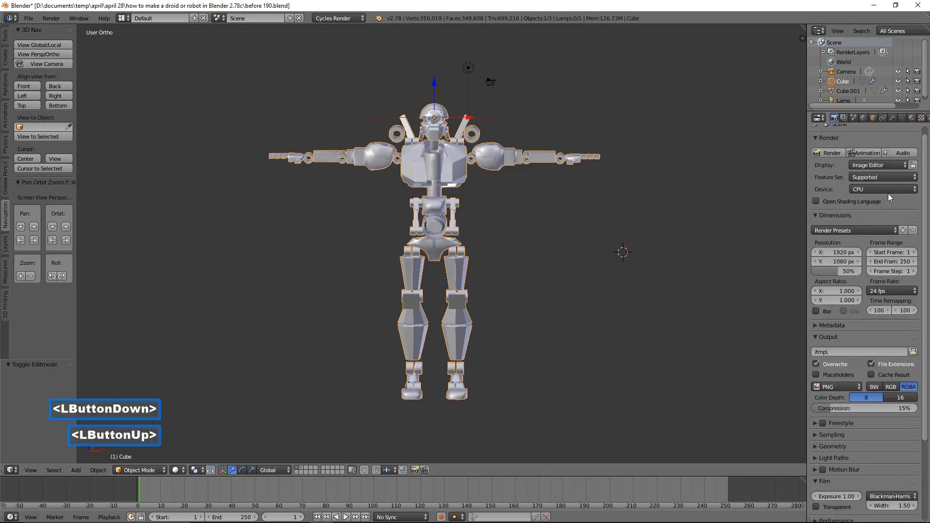
pyautogui.click(913, 193)
pyautogui.click(902, 167)
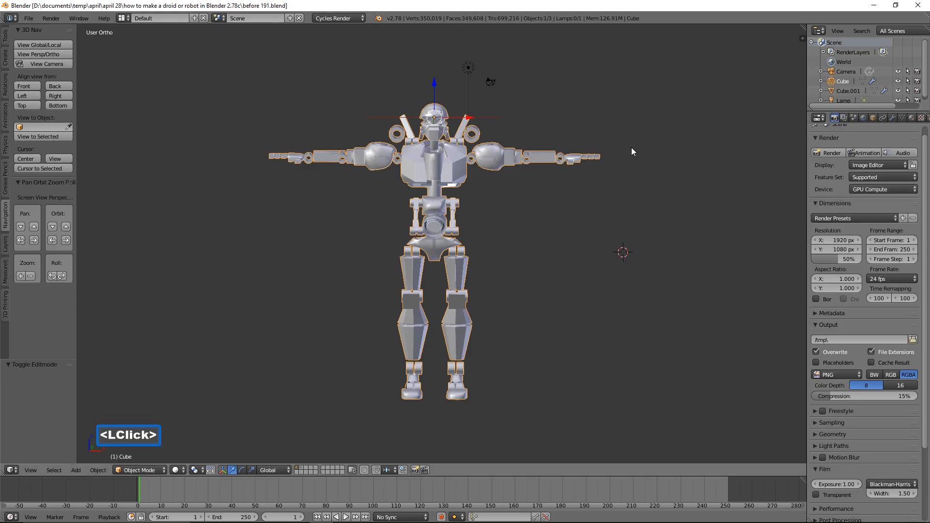
# Step: Delete the lamp above the robot from the scene
pyautogui.scroll(-6, 632, 148)
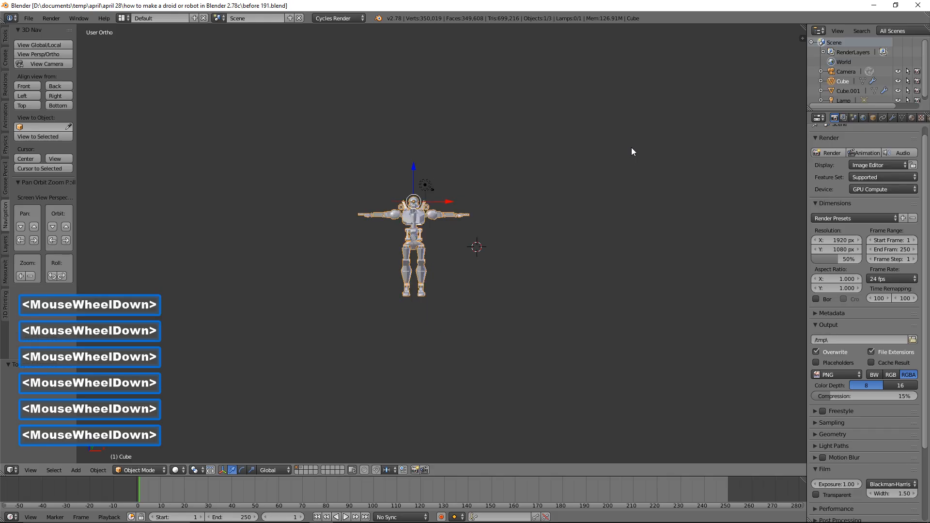
pyautogui.click(426, 185)
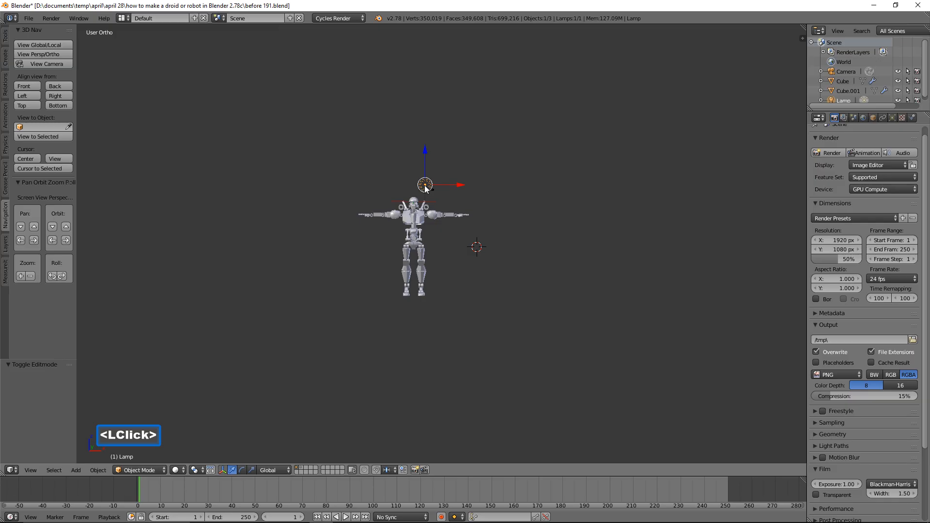
pyautogui.press('x')
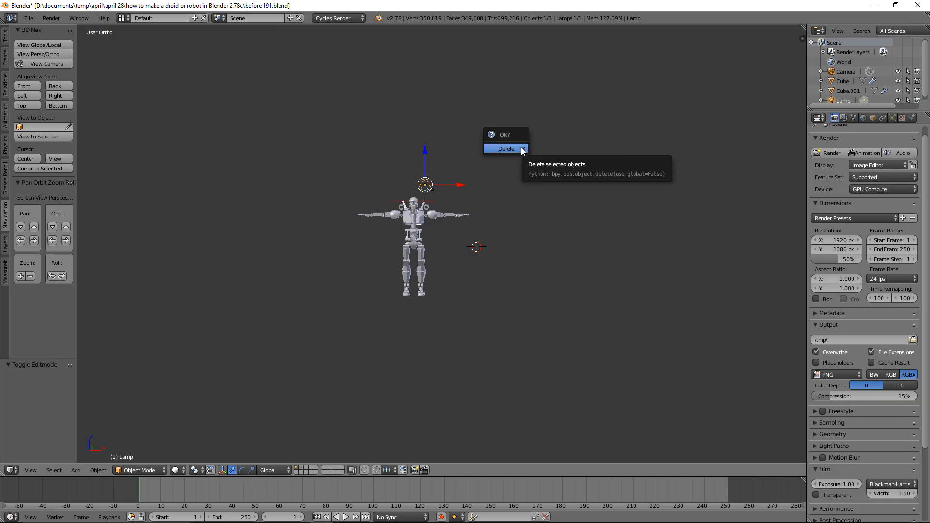
pyautogui.click(521, 147)
# Step: Place the 3D cursor well above the robot's head and add a mesh plane there
pyautogui.rightClick(429, 59)
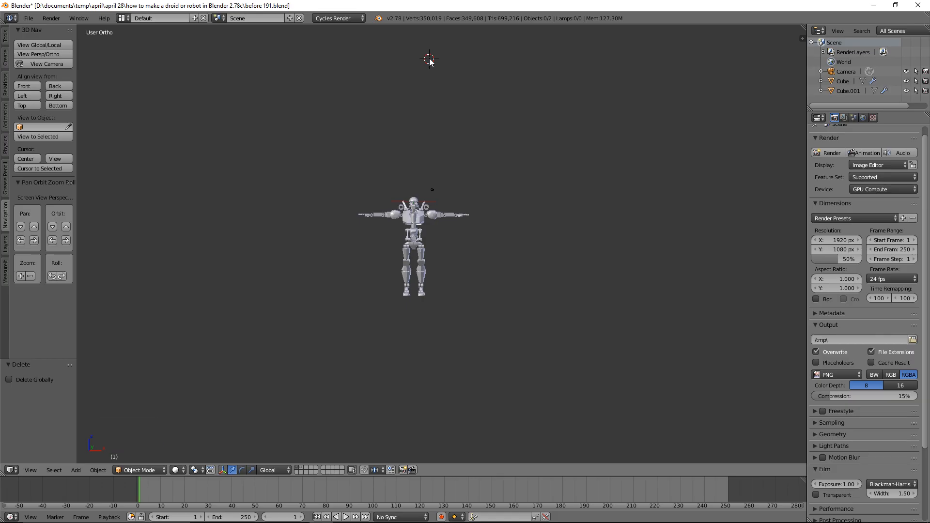
pyautogui.hotkey('shift', 'a')
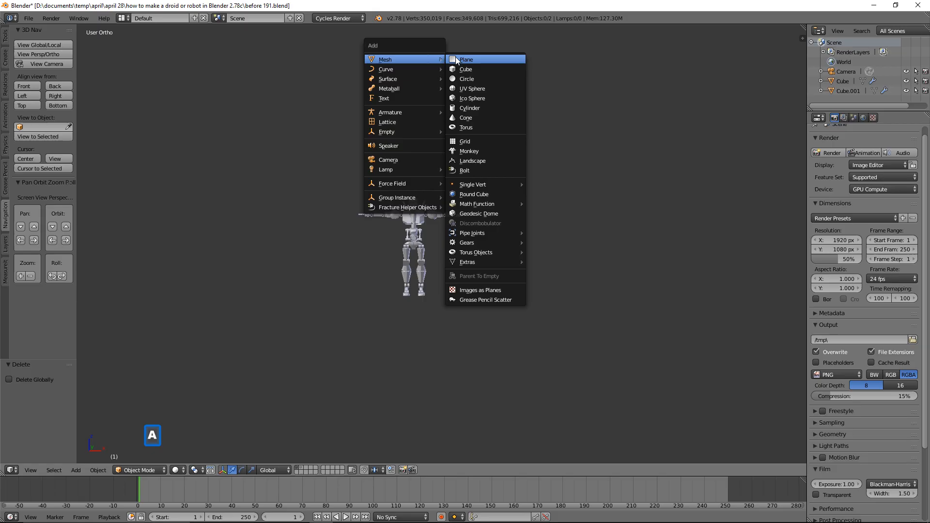
pyautogui.click(455, 56)
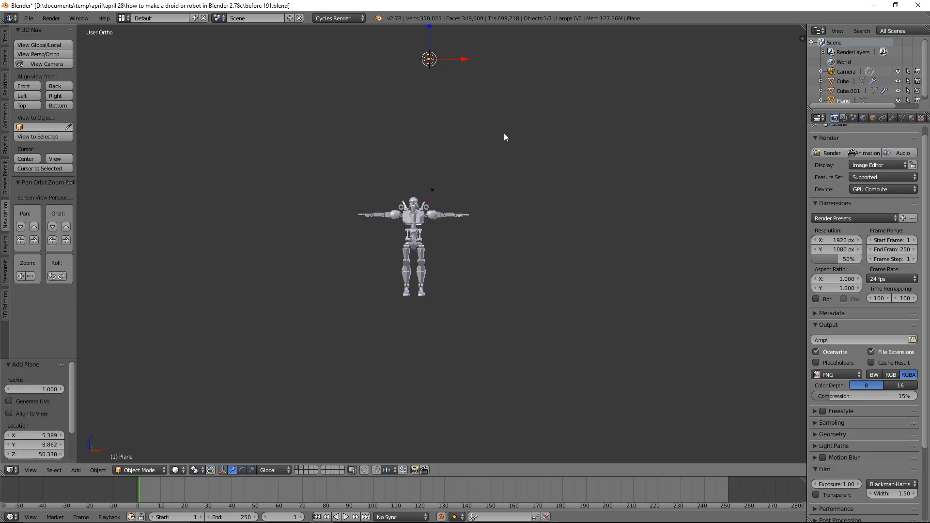
# Step: Scale the plane up until it is about three times as wide as the robot's arm span
pyautogui.press('s')
pyautogui.click(625, 230)
pyautogui.press('s')
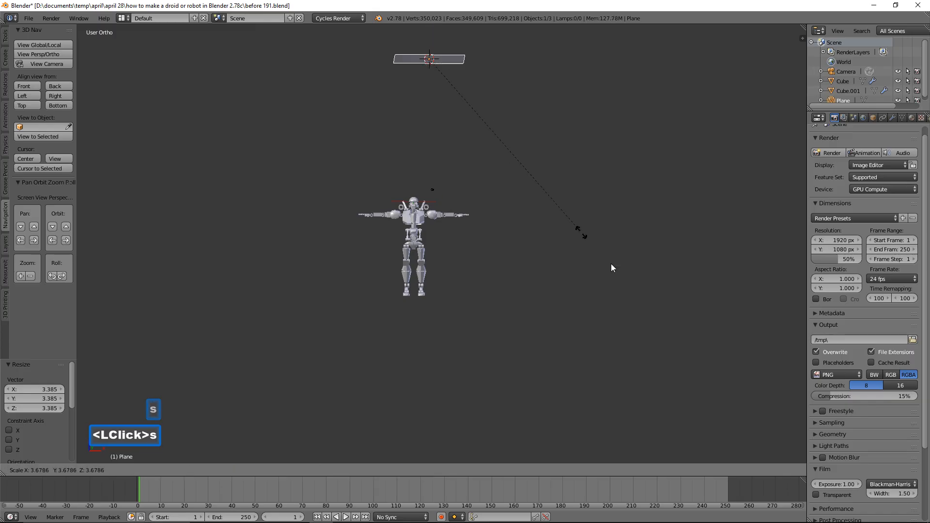
pyautogui.click(646, 280)
pyautogui.press('s')
pyautogui.click(613, 186)
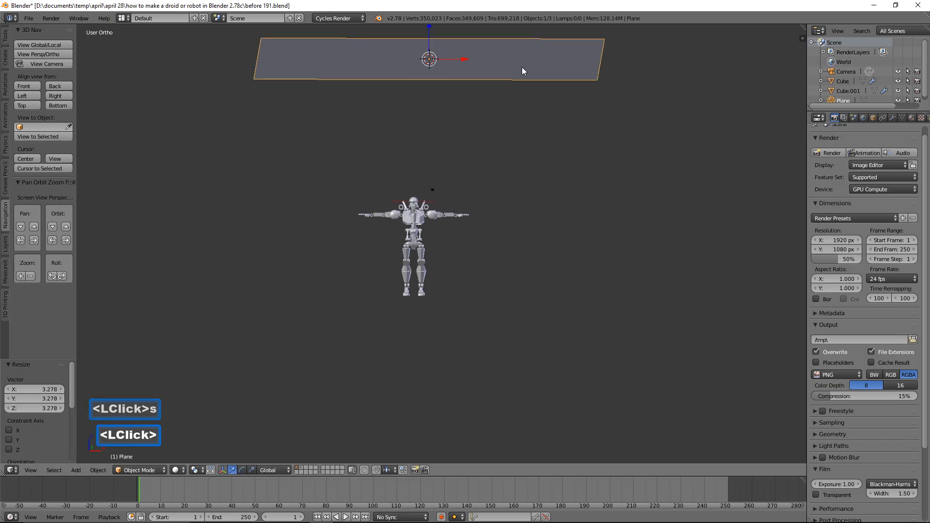
# Step: Give the plane above the robot a new material and set its surface shader to Emission
pyautogui.moveTo(600, 153)
pyautogui.mouseDown(button='middle')
pyautogui.moveTo(573, 153)
pyautogui.moveTo(609, 156)
pyautogui.moveTo(591, 166)
pyautogui.mouseUp(button='middle')
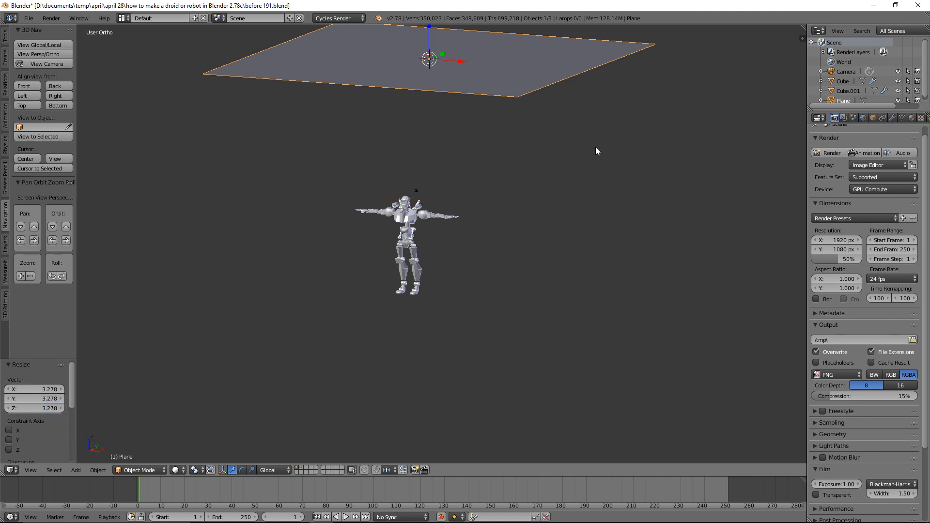
pyautogui.click(911, 119)
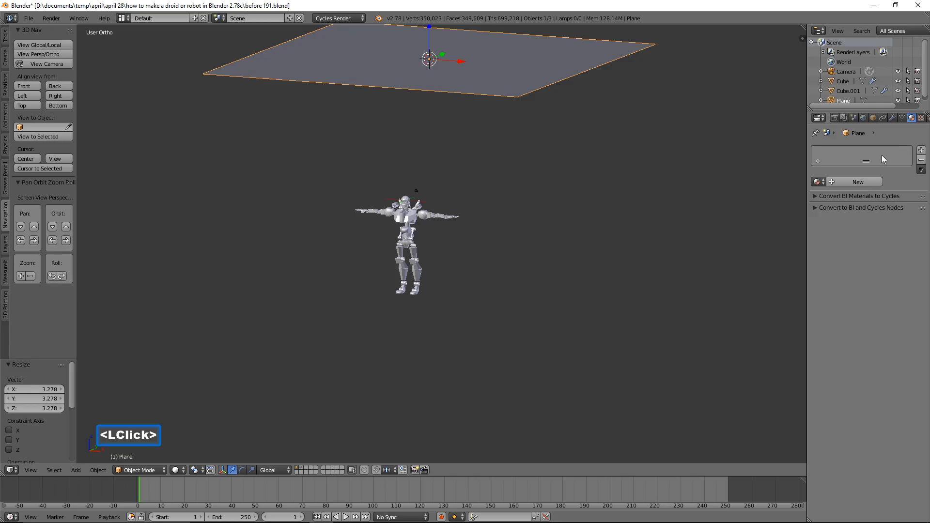
pyautogui.click(868, 181)
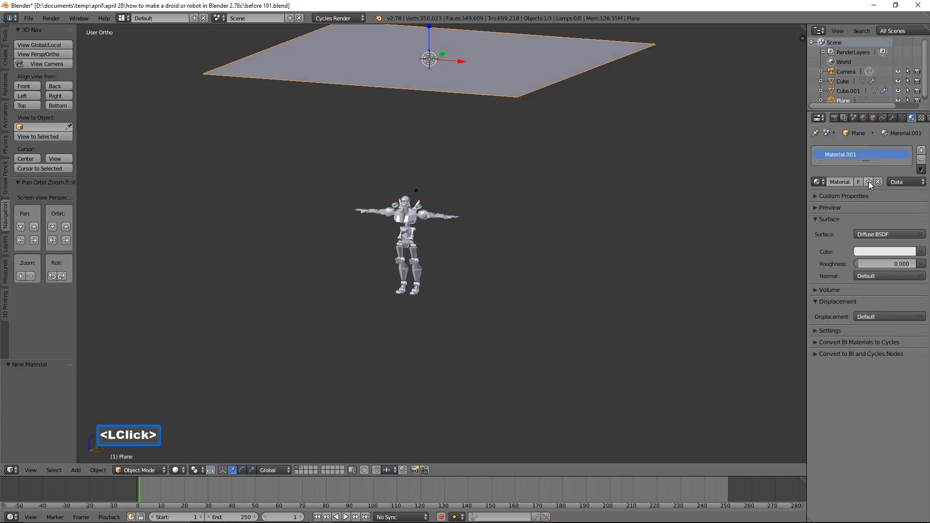
pyautogui.click(900, 234)
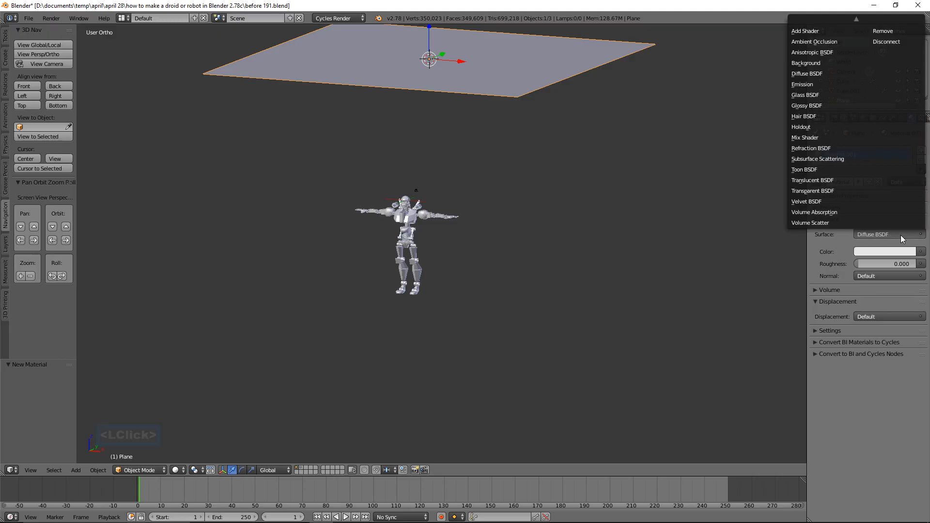
pyautogui.click(827, 84)
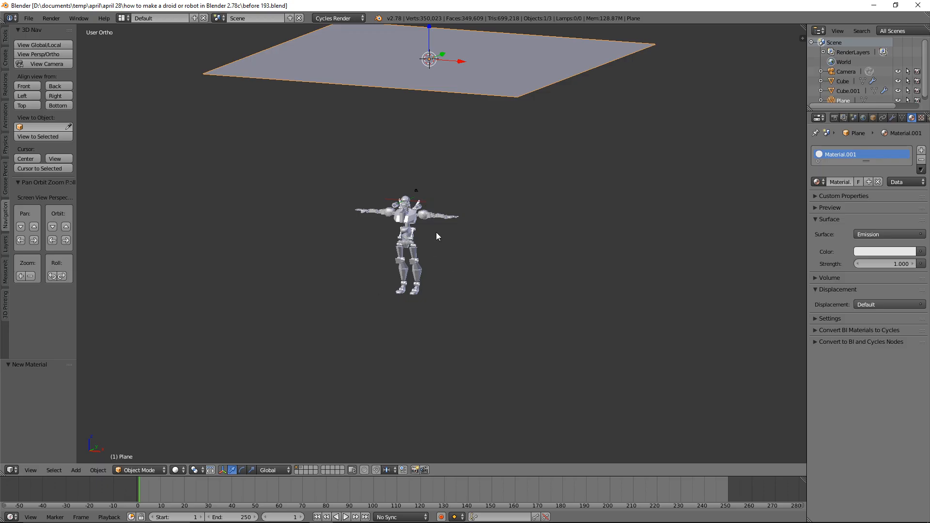
# Step: Place the 3D cursor at the robot's foot level, add a mesh plane there and scale it into a floor several times wider than the robot
pyautogui.rightClick(448, 292)
pyautogui.hotkey('shift', 'a')
pyautogui.moveTo(449, 292)
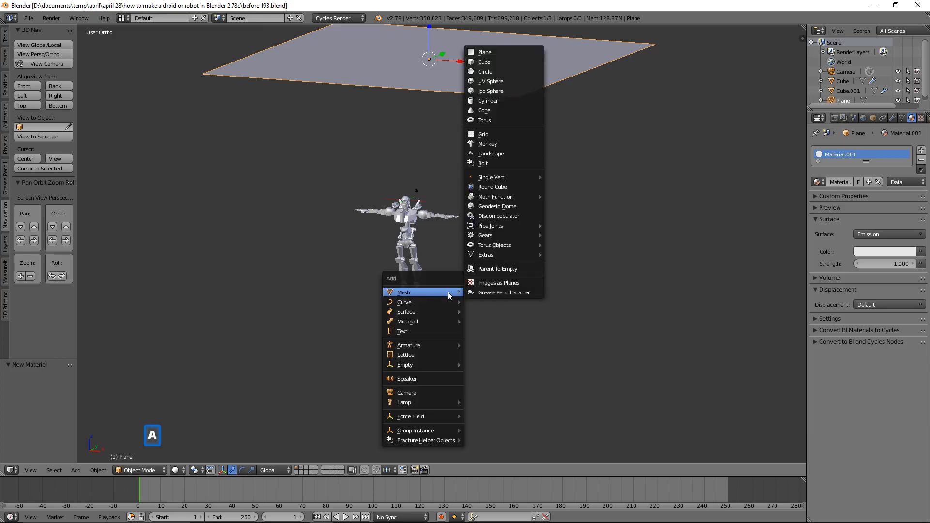
pyautogui.click(489, 53)
pyautogui.press('s')
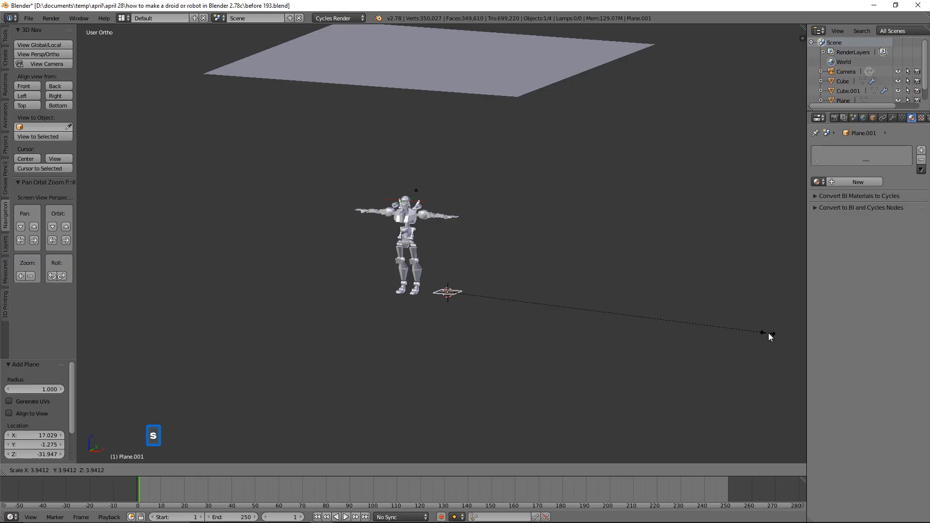
pyautogui.click(727, 335)
pyautogui.press('s')
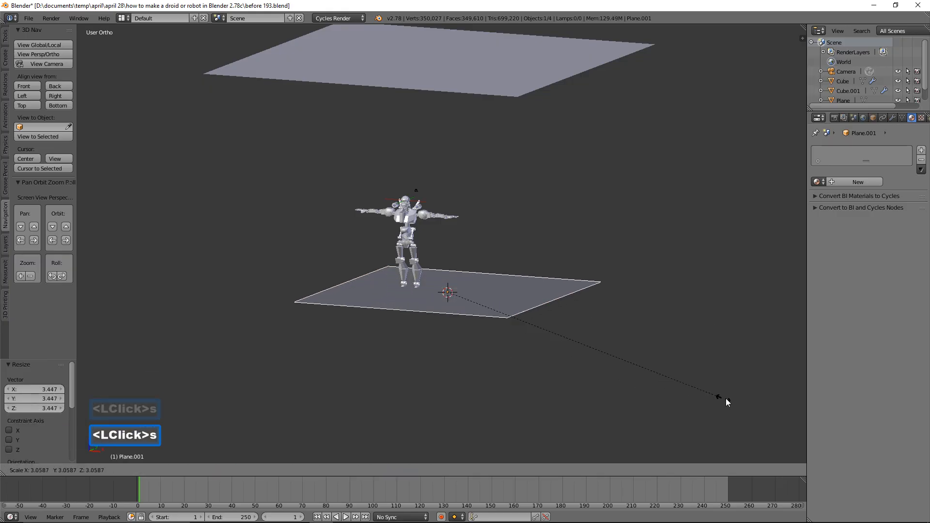
pyautogui.click(657, 396)
# Step: Adjust the floor plane's height and shift it about -12.8 along X so it lies centred beneath the robot's feet
pyautogui.moveTo(446, 255); pyautogui.dragTo(446, 262)
pyautogui.moveTo(484, 301); pyautogui.dragTo(453, 304)
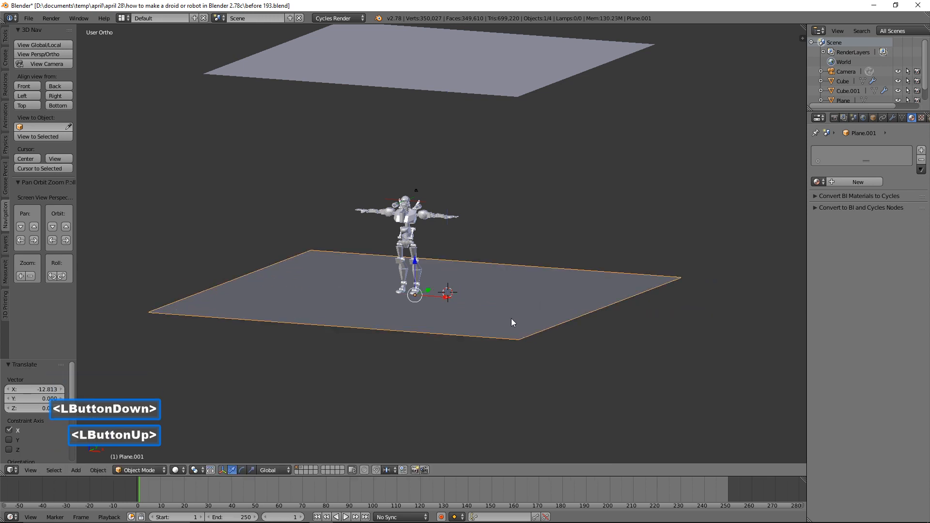
pyautogui.moveTo(601, 338); pyautogui.dragTo(642, 336, button='middle')
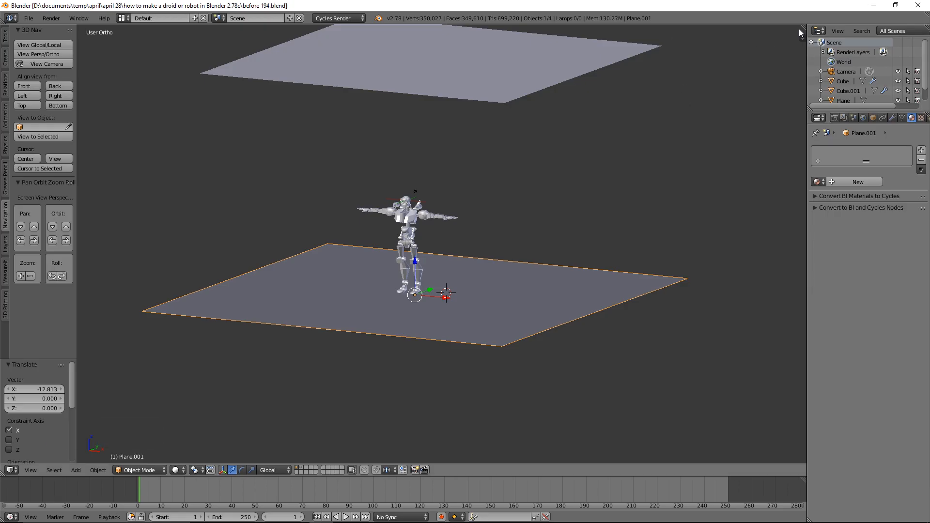
# Step: Split the 3D viewport into an upper and a lower area and turn the upper one into a Node Editor
pyautogui.moveTo(803, 25); pyautogui.dragTo(758, 226)
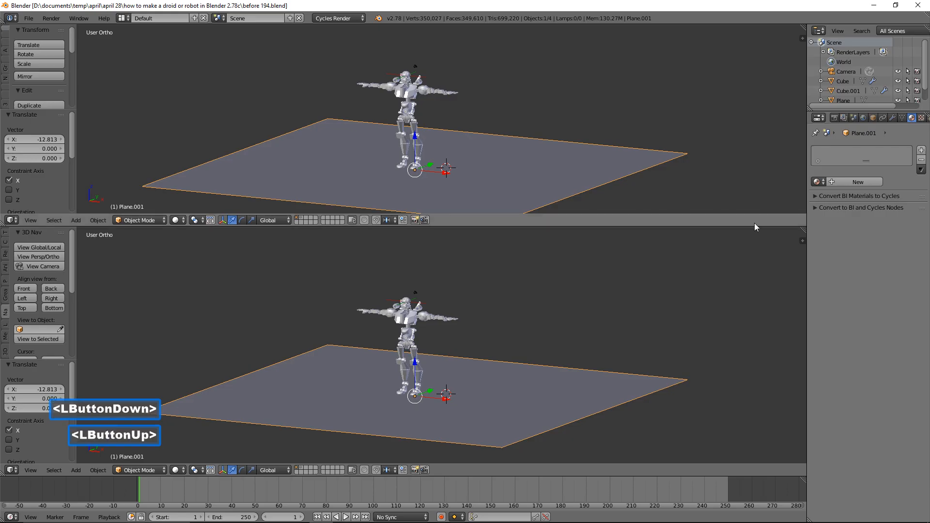
pyautogui.click(16, 220)
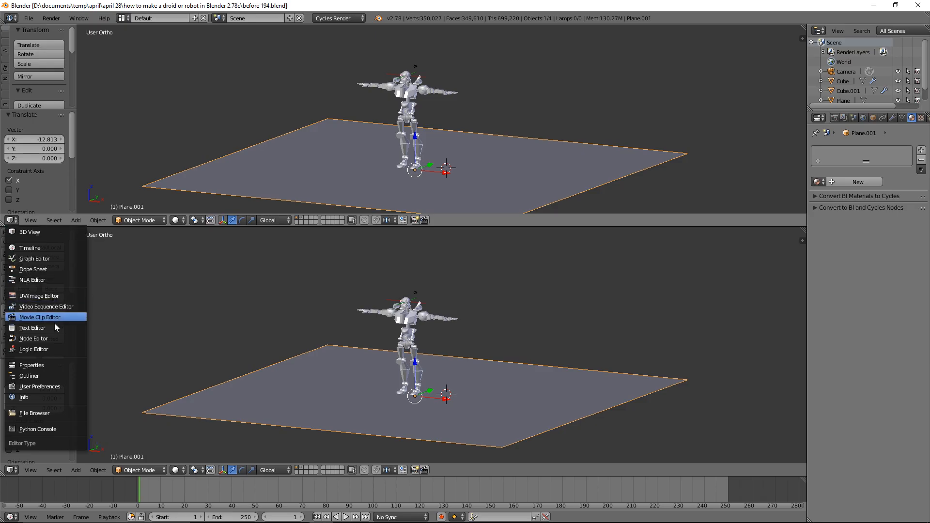
pyautogui.click(60, 339)
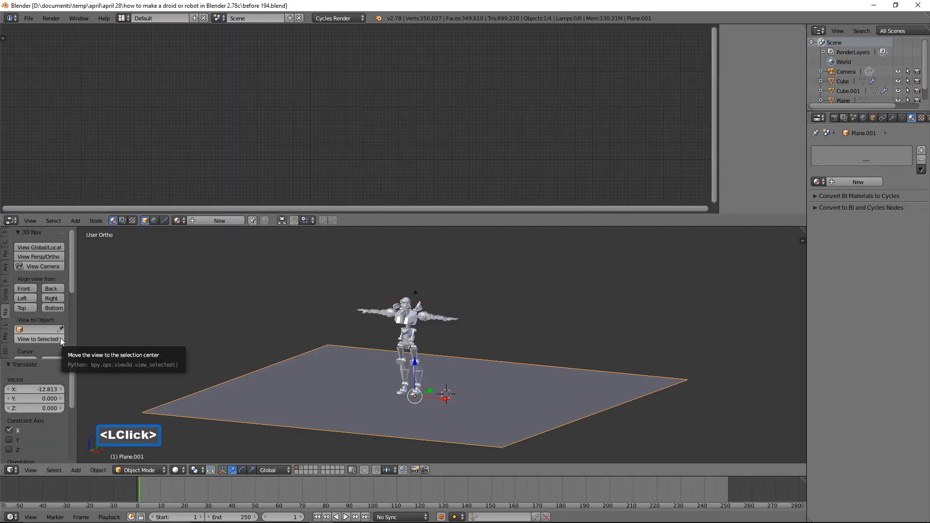
# Step: Select the robot and enable nodes for its existing material
pyautogui.click(409, 324)
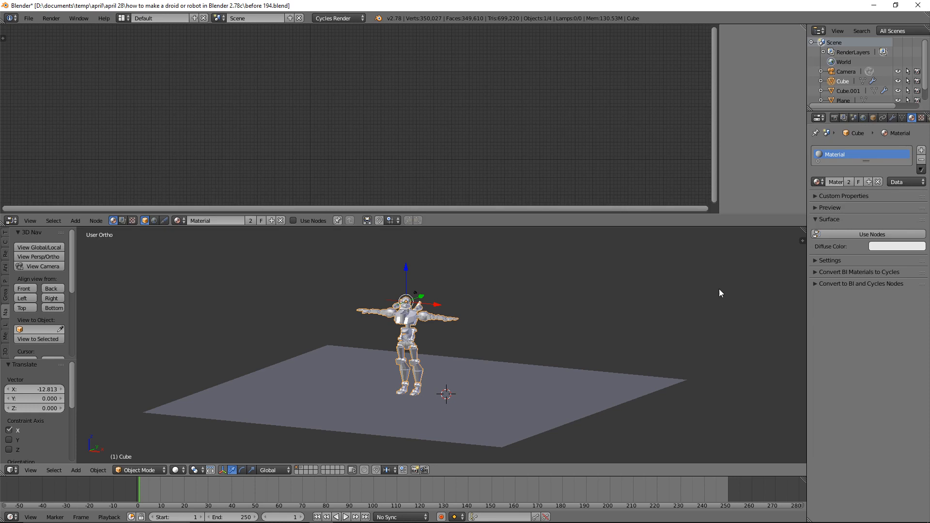
pyautogui.click(894, 234)
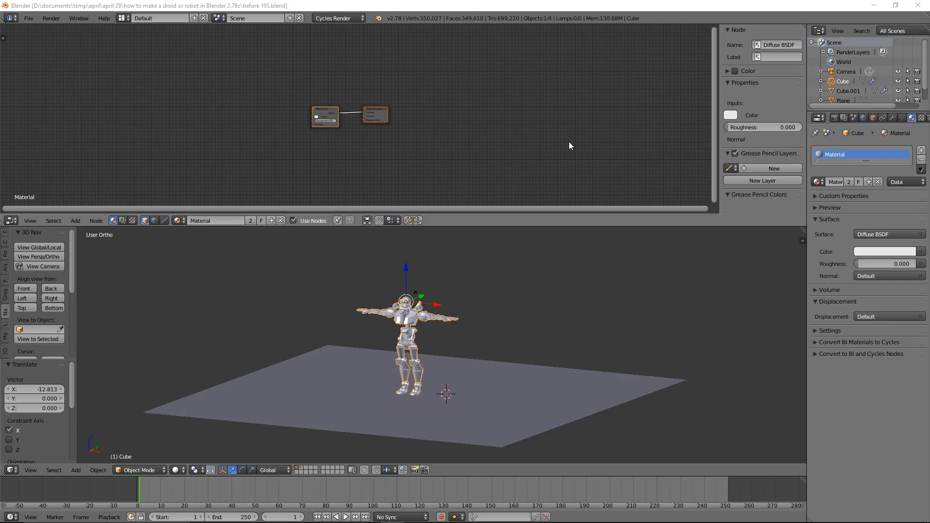
pyautogui.scroll(8, 459, 136)
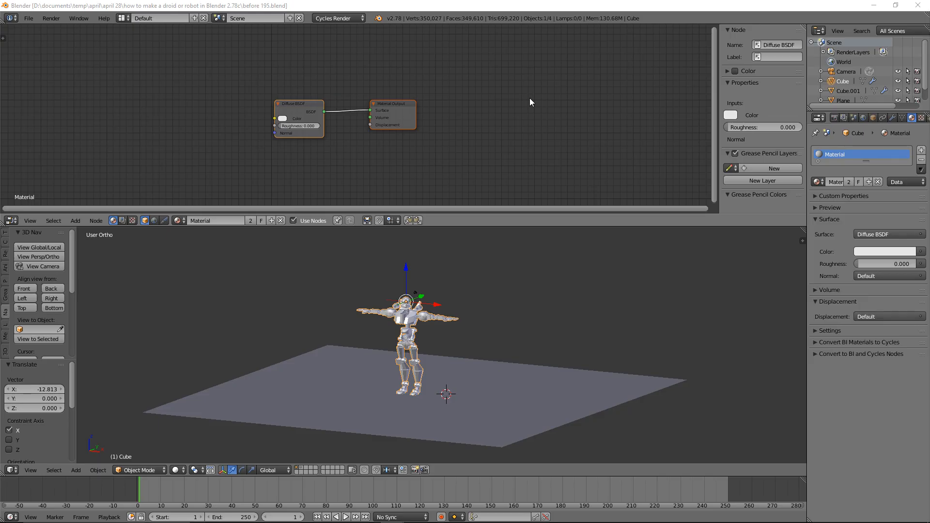
pyautogui.scroll(4, 482, 312)
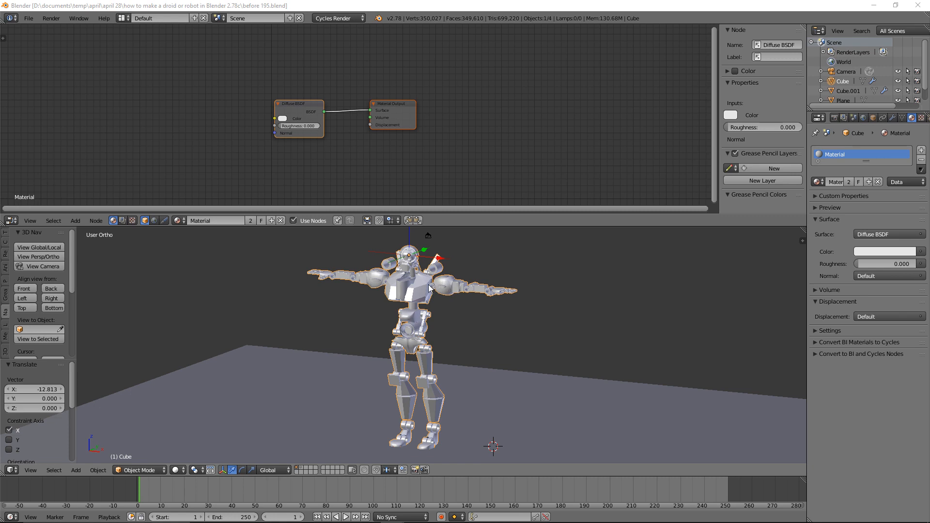
# Step: Split the lower 3D viewport into two side-by-side views and hide the tool shelf in the narrower one
pyautogui.moveTo(802, 241); pyautogui.dragTo(254, 329)
pyautogui.scroll(3, 200, 305)
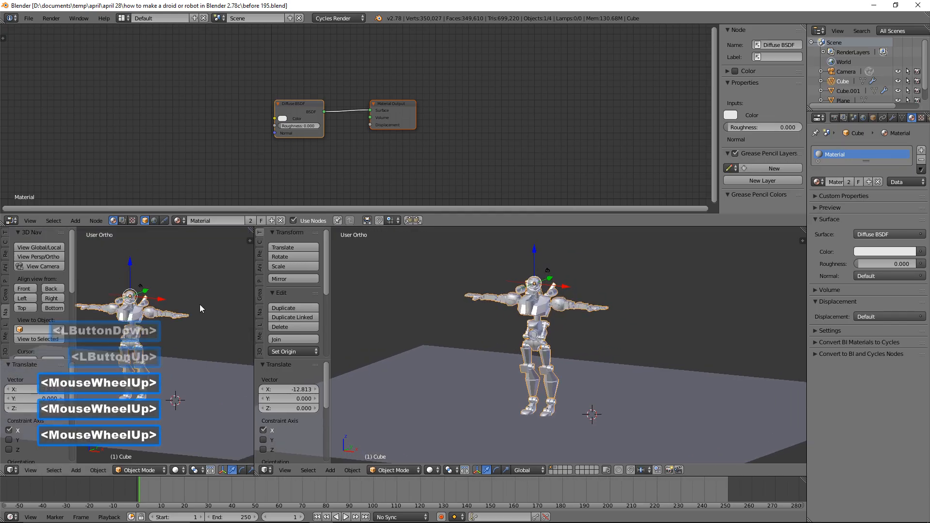
pyautogui.press('t')
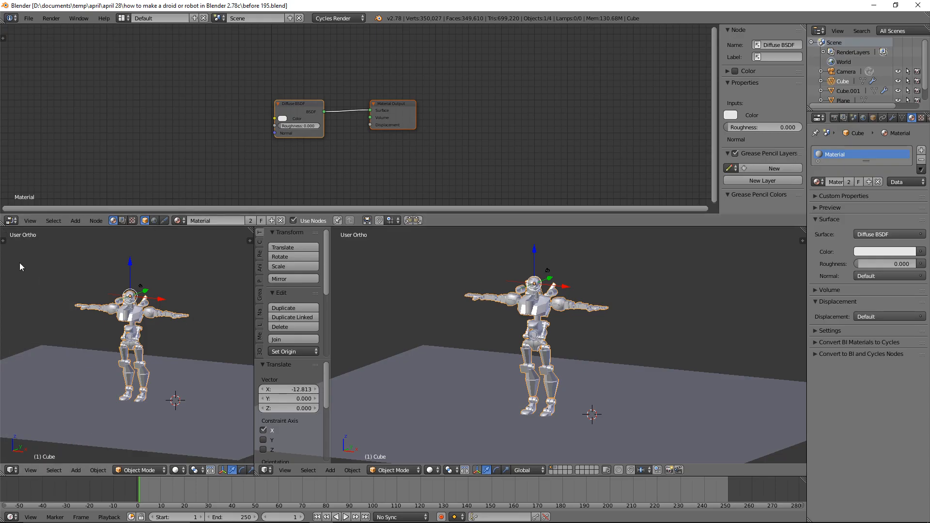
pyautogui.press('n')
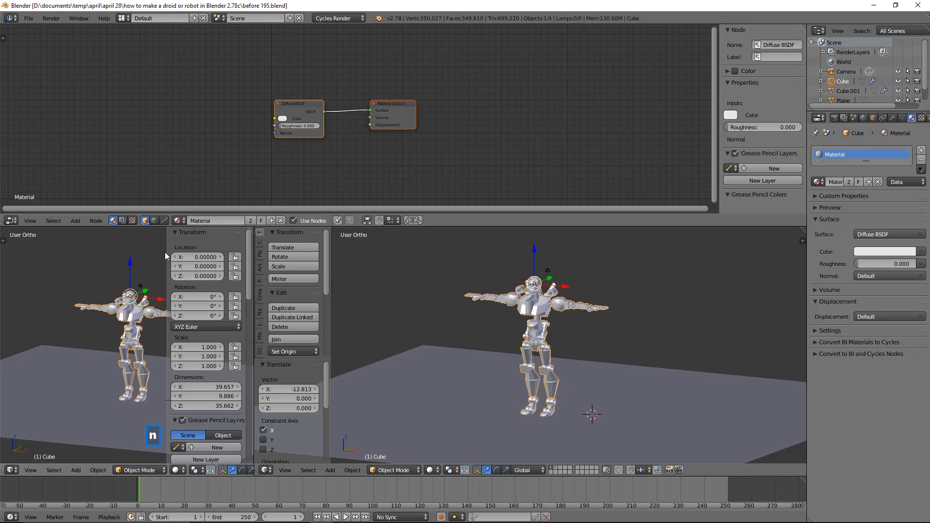
pyautogui.press('n')
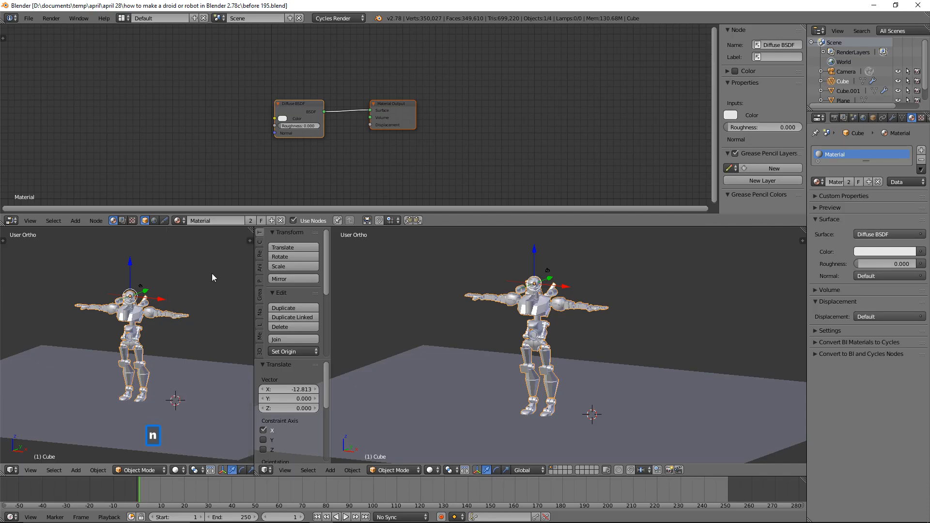
pyautogui.scroll(2, 199, 317)
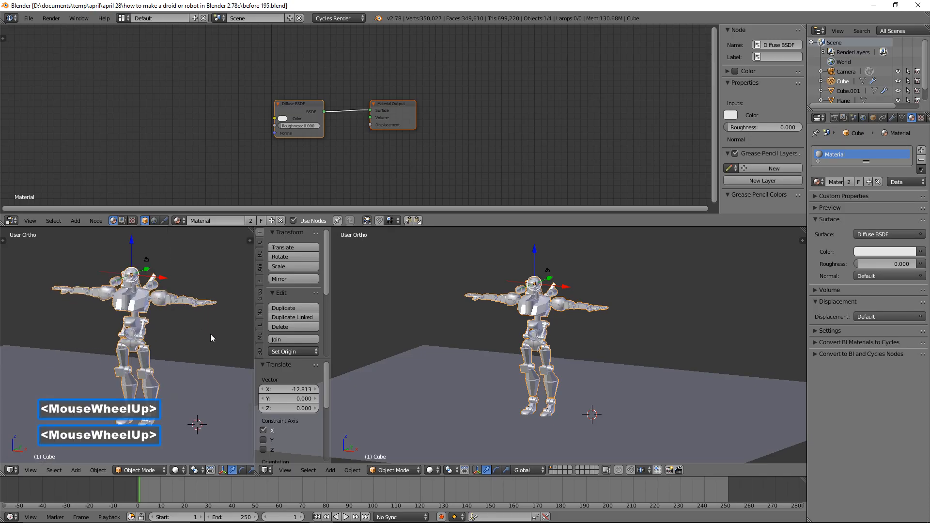
# Step: Switch the narrower 3D view to Rendered viewport shading to preview the robot
pyautogui.click(182, 473)
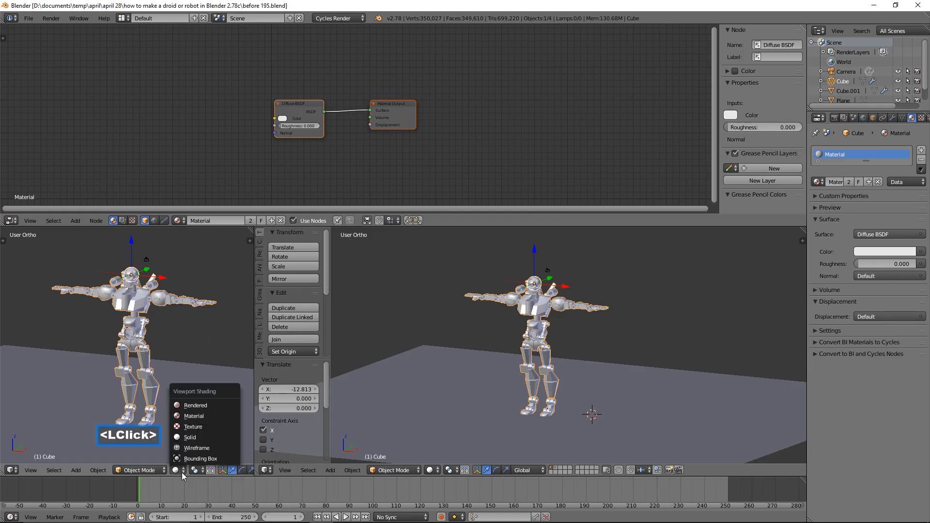
pyautogui.click(214, 405)
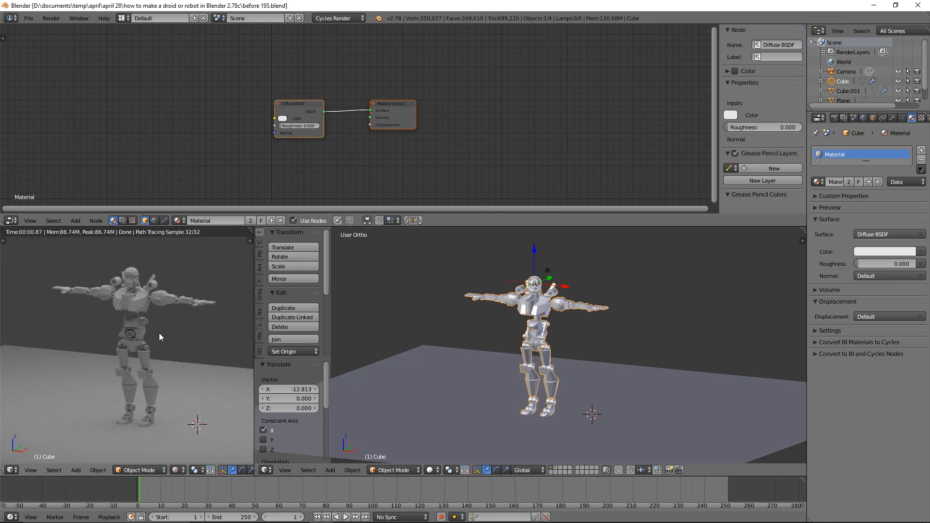
pyautogui.scroll(1, 176, 339)
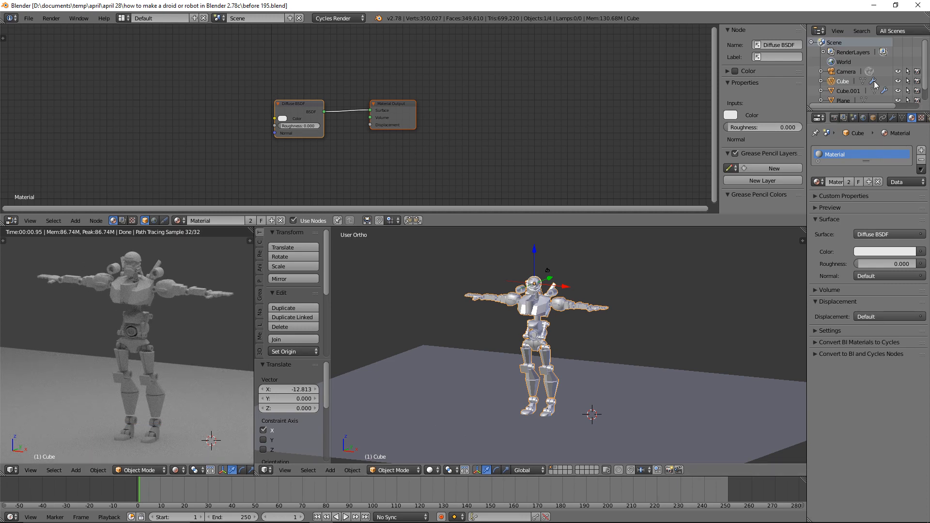
pyautogui.click(644, 94)
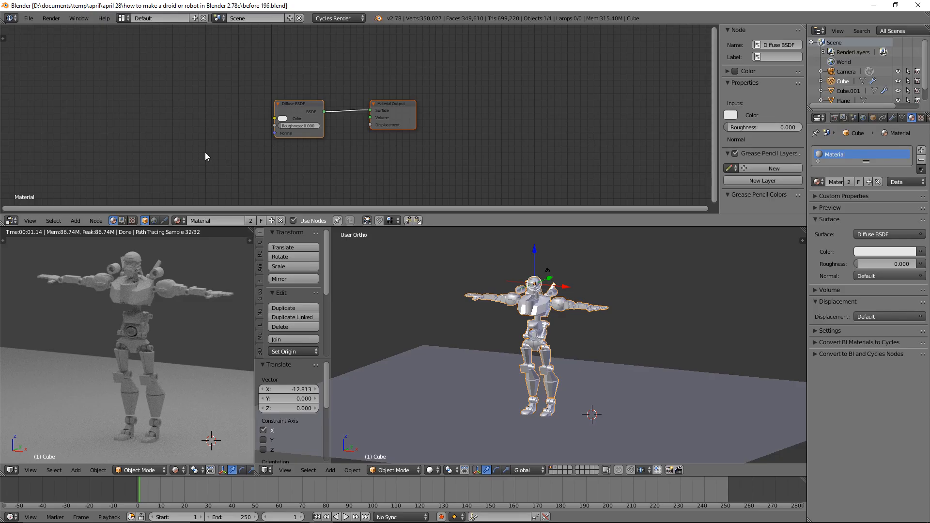
# Step: Add a Texture Coordinate node to the robot's material, well ahead of the Diffuse BSDF node
pyautogui.click(76, 221)
pyautogui.moveTo(87, 200)
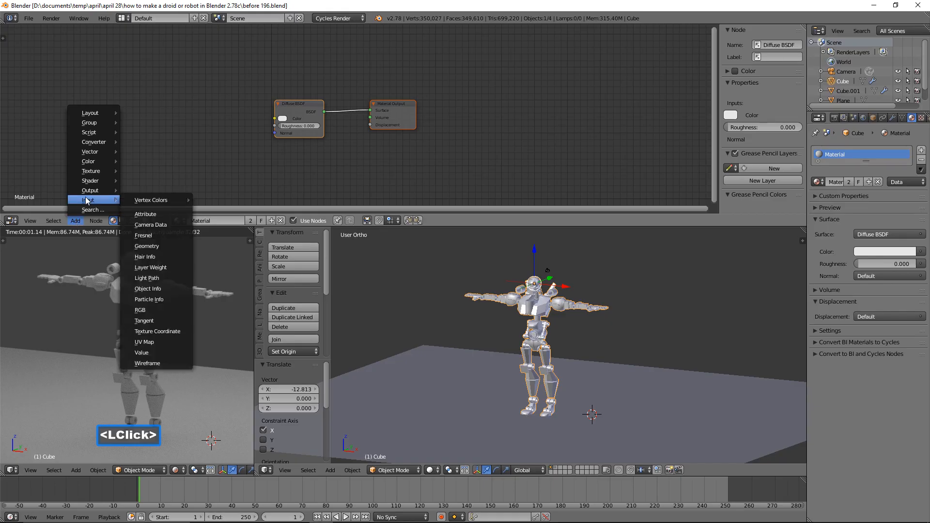
pyautogui.click(161, 332)
pyautogui.click(45, 66)
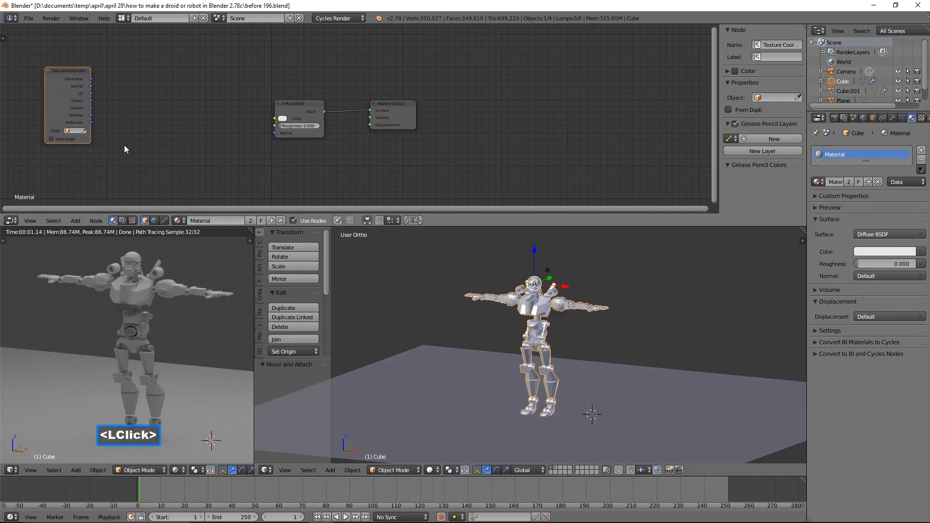
# Step: Add an Image Texture node between the Texture Coordinate and Diffuse BSDF nodes
pyautogui.click(75, 221)
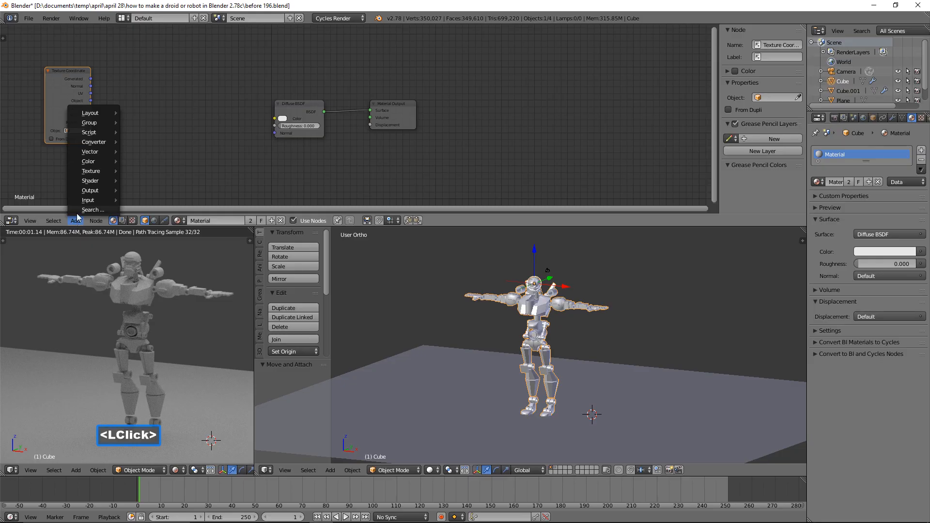
pyautogui.moveTo(97, 180)
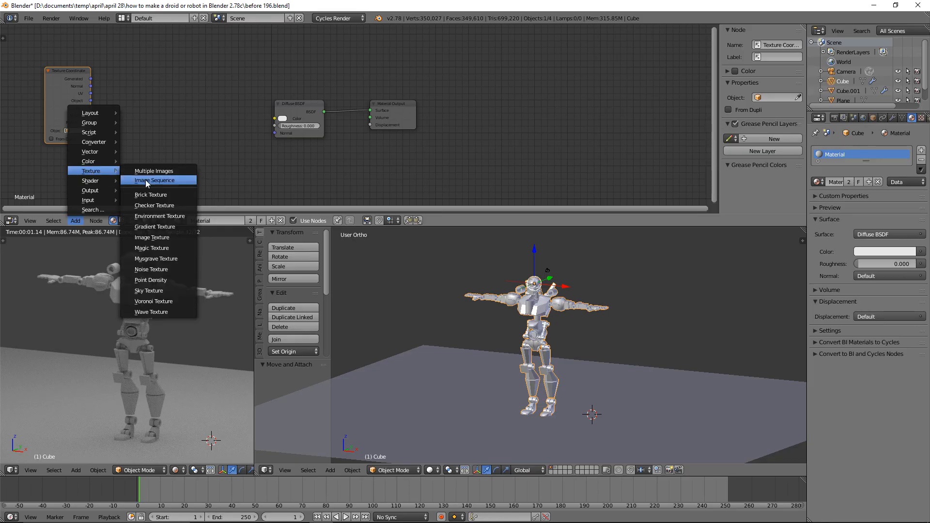
pyautogui.click(176, 238)
pyautogui.click(141, 83)
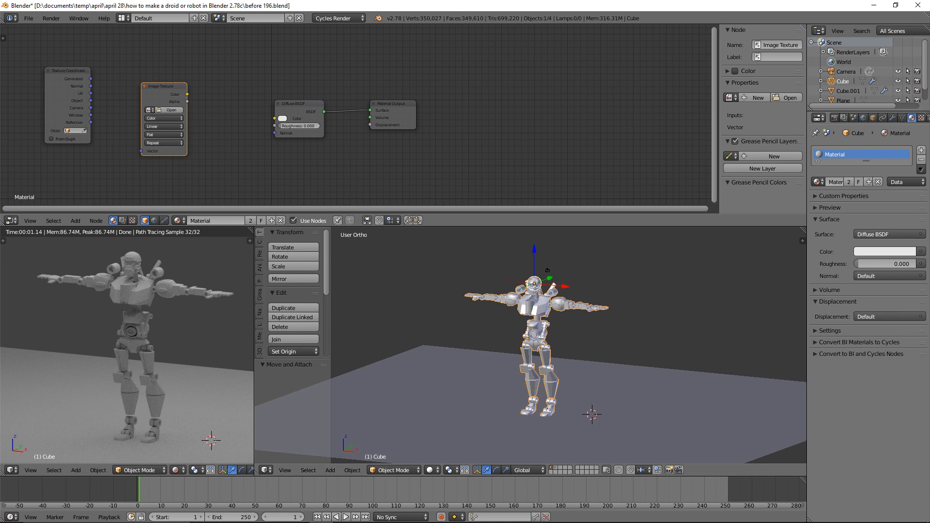
pyautogui.click(522, 148)
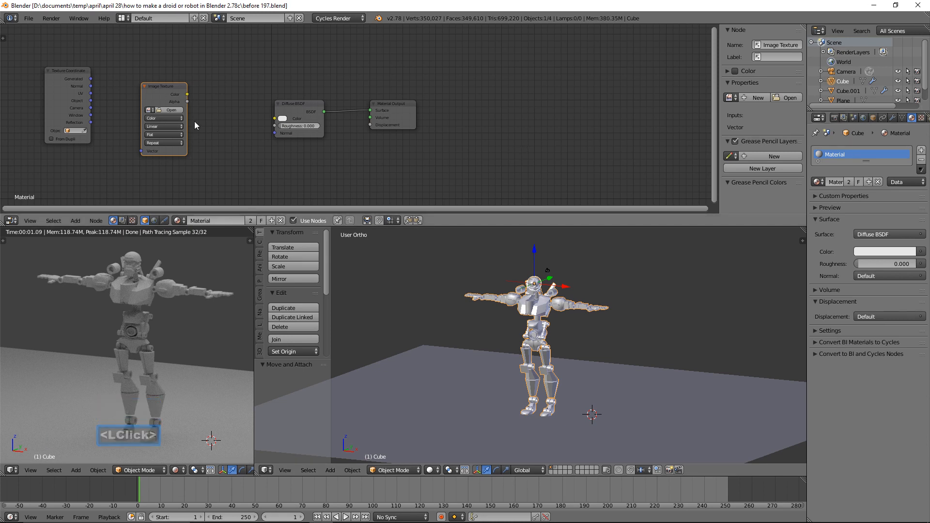
# Step: Add a Glossy BSDF node above the Diffuse BSDF node and reposition the Image Texture node below it
pyautogui.moveTo(161, 93); pyautogui.dragTo(162, 56)
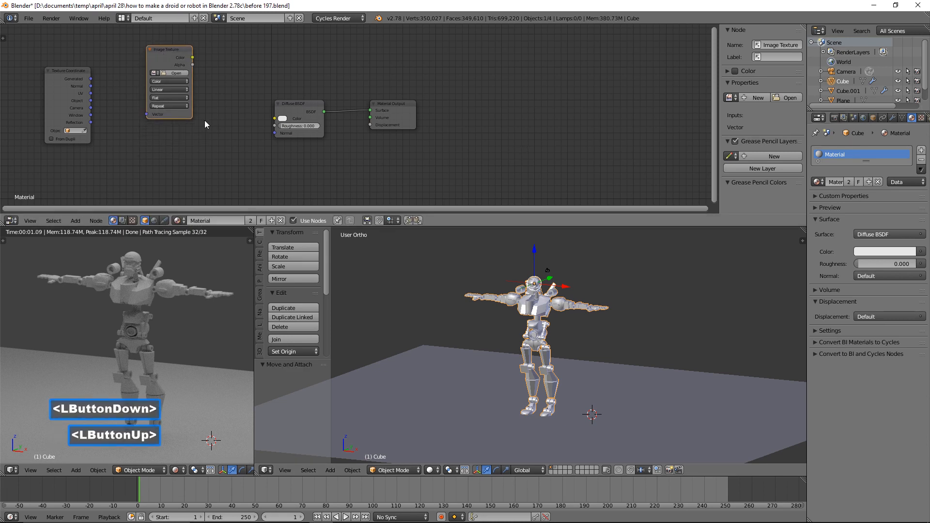
pyautogui.click(76, 221)
pyautogui.moveTo(101, 185)
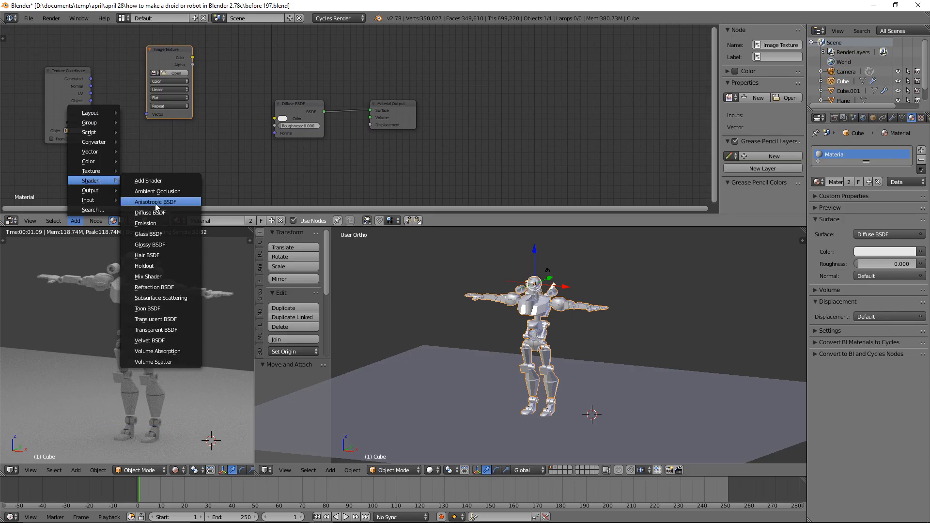
pyautogui.click(173, 244)
pyautogui.click(202, 45)
pyautogui.moveTo(159, 70); pyautogui.dragTo(158, 123)
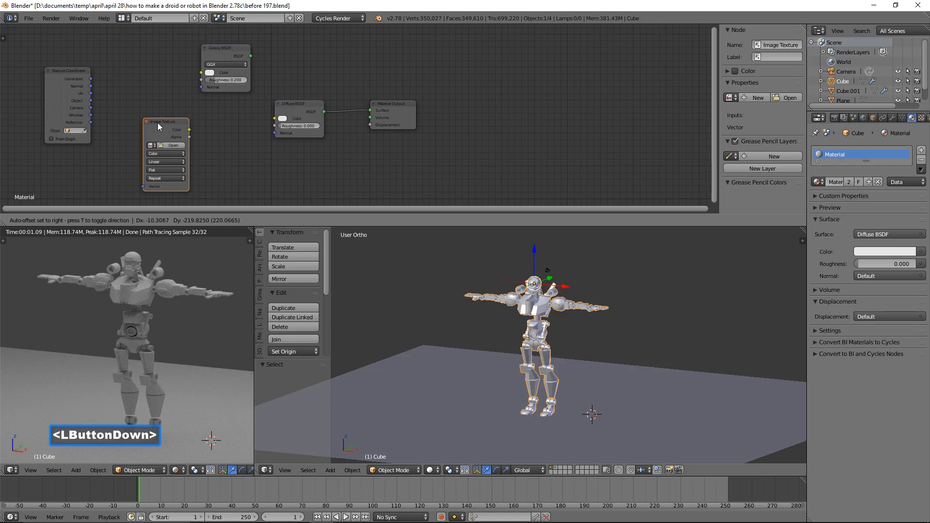
# Step: Move the Glossy BSDF node above the Image Texture node, and add a Mix Shader node just before the Diffuse BSDF node
pyautogui.click(223, 47)
pyautogui.moveTo(224, 50); pyautogui.dragTo(165, 46)
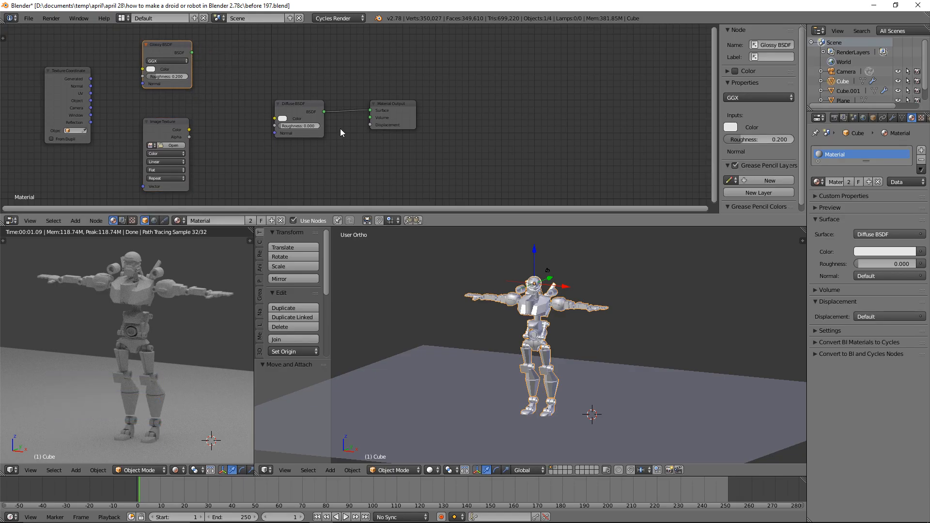
pyautogui.click(78, 221)
pyautogui.moveTo(108, 181)
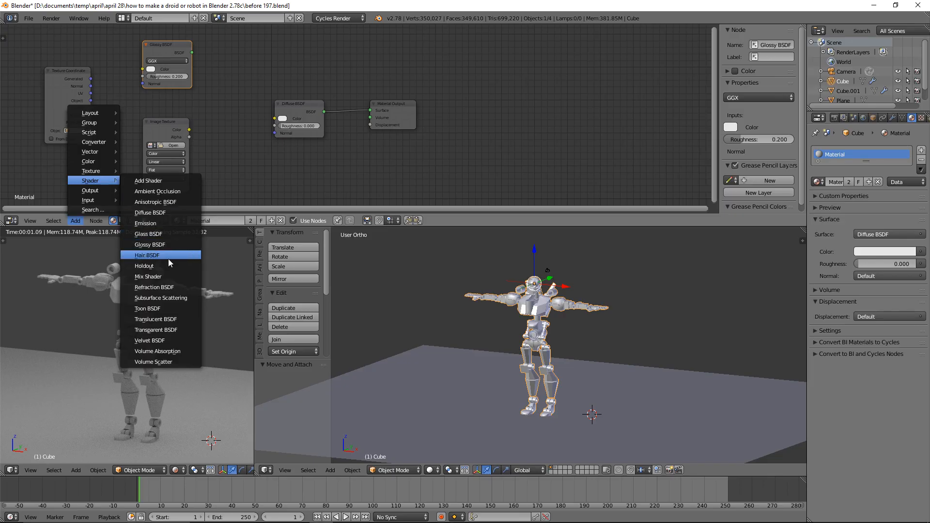
pyautogui.click(175, 274)
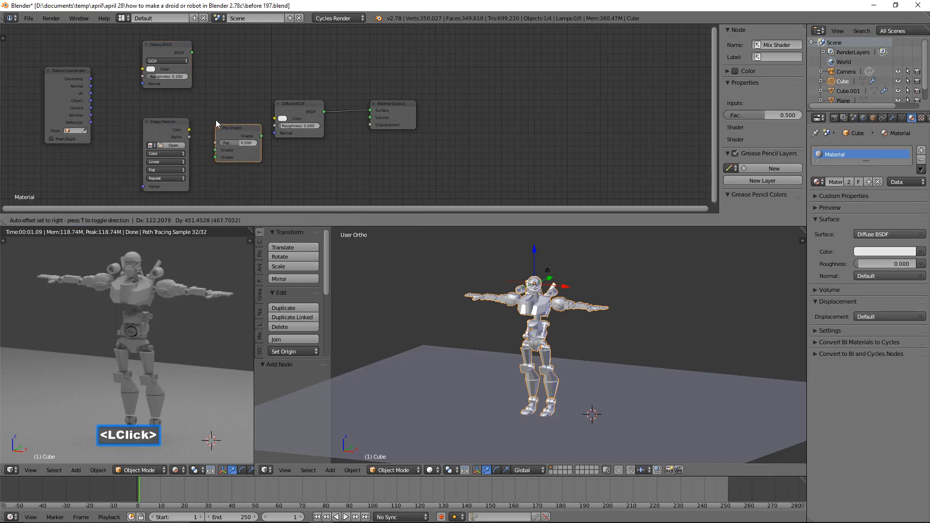
pyautogui.click(214, 97)
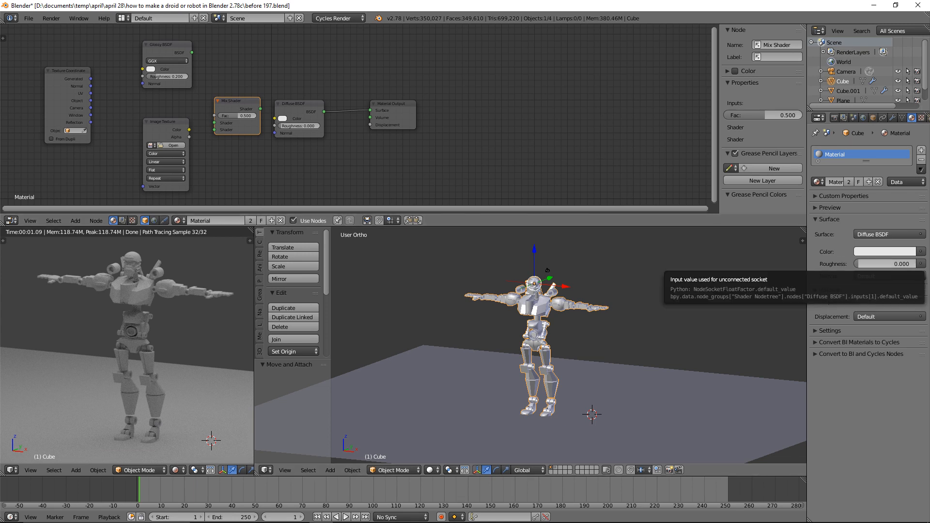
# Step: Save the file as before 198.blend and spread out the nodes, placing the Mix Shader between the two BSDF nodes and the Material Output
pyautogui.click(535, 108)
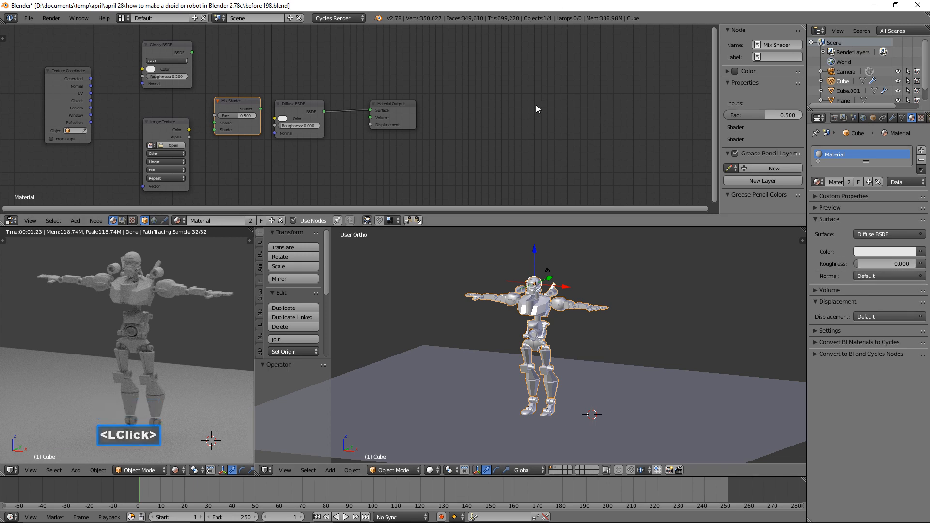
pyautogui.moveTo(400, 112)
pyautogui.mouseDown()
pyautogui.moveTo(440, 121)
pyautogui.moveTo(587, 115)
pyautogui.moveTo(411, 115)
pyautogui.mouseUp()
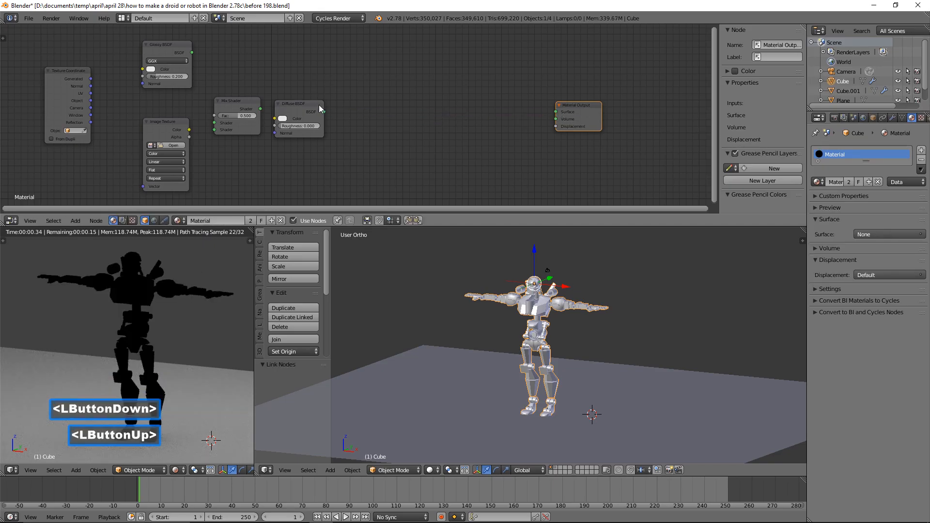
pyautogui.moveTo(234, 100); pyautogui.dragTo(411, 108)
pyautogui.moveTo(304, 103); pyautogui.dragTo(259, 120)
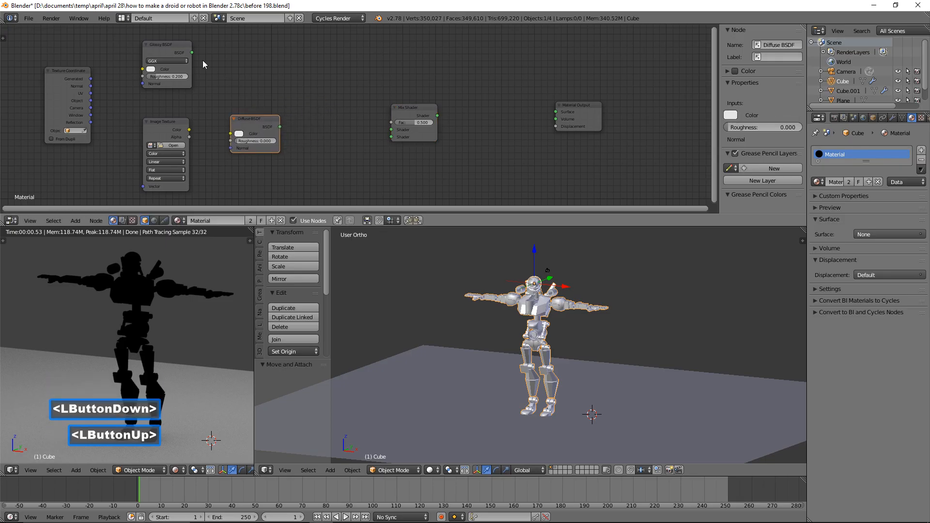
pyautogui.moveTo(165, 45); pyautogui.dragTo(269, 40)
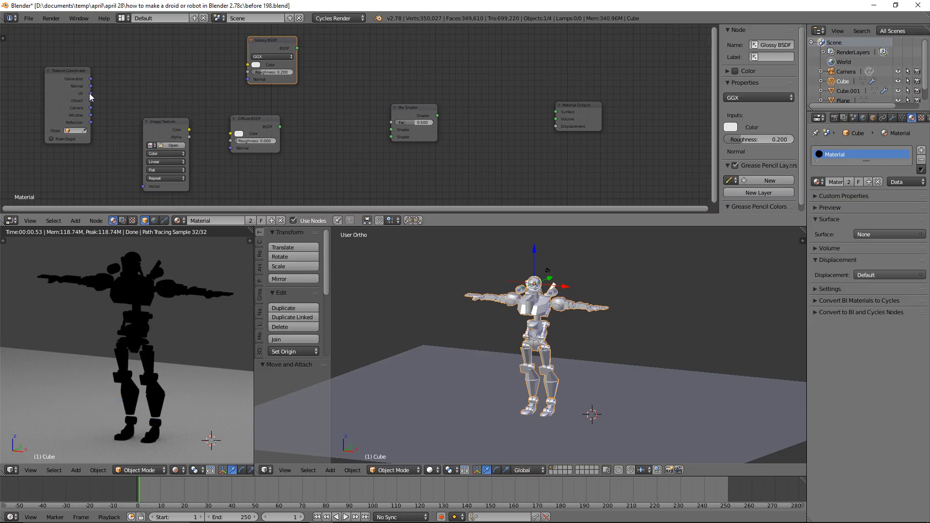
# Step: Link the Texture Coordinate's UV output to the Image Texture's Vector input, and the image's Color output to the Diffuse BSDF's Color
pyautogui.moveTo(91, 94); pyautogui.dragTo(103, 95)
pyautogui.moveTo(123, 150); pyautogui.dragTo(143, 185)
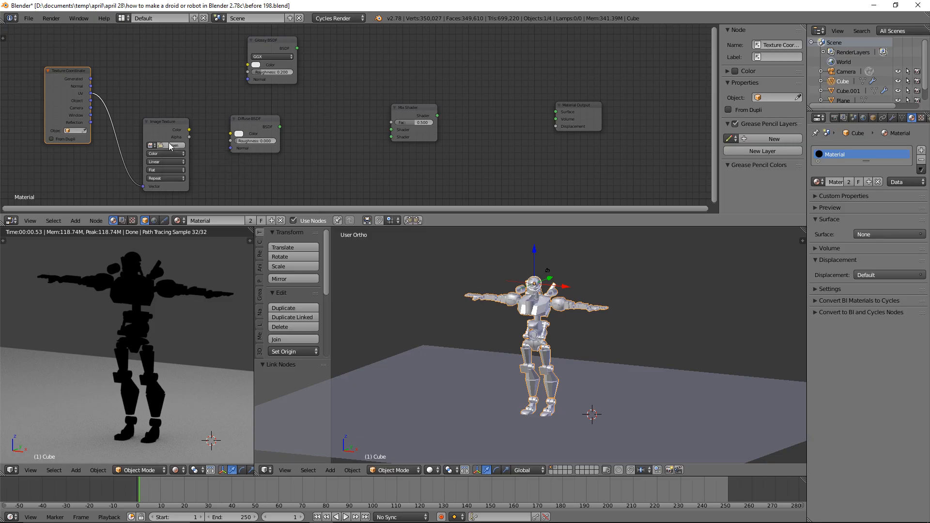
pyautogui.moveTo(189, 131); pyautogui.dragTo(232, 139)
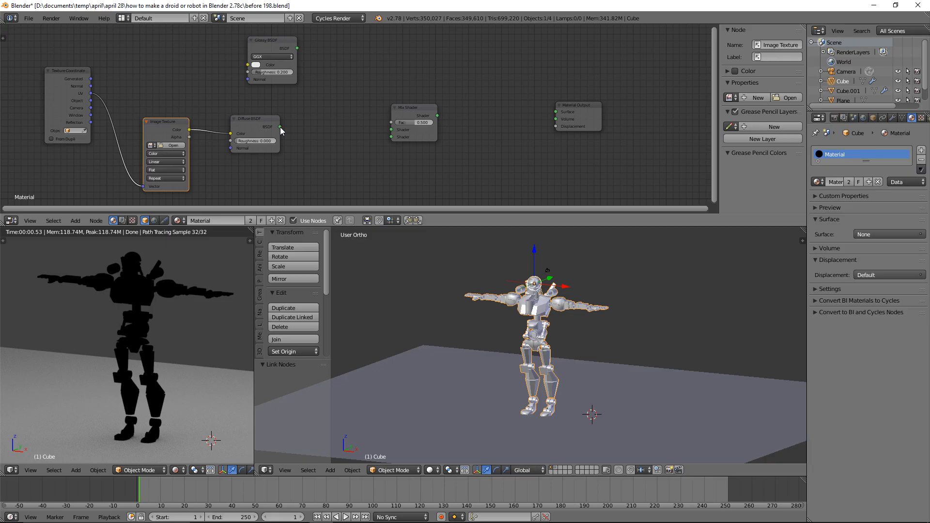
# Step: Connect the Glossy and Diffuse BSDFs through the Mix Shader to the Material Output's Surface, and save the file as before 199.blend
pyautogui.moveTo(280, 127); pyautogui.dragTo(393, 137)
pyautogui.moveTo(297, 48); pyautogui.dragTo(394, 132)
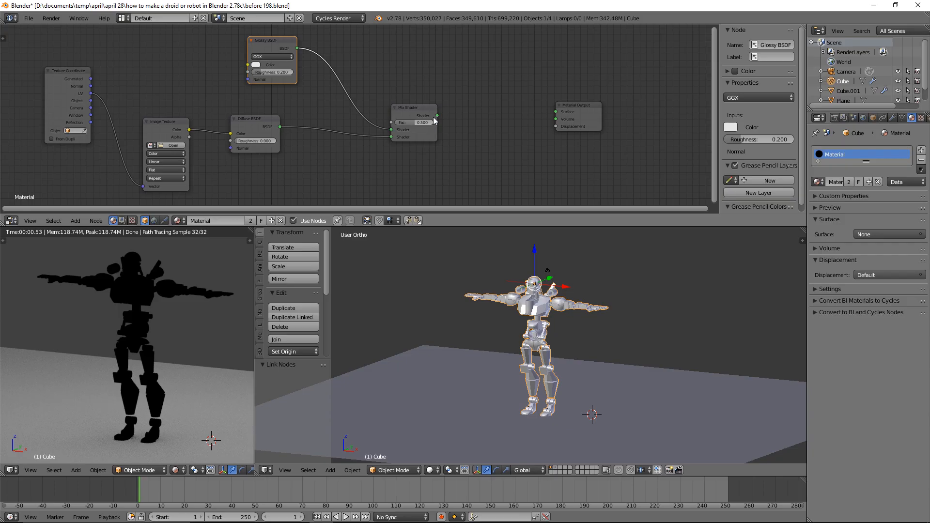
pyautogui.moveTo(437, 115); pyautogui.dragTo(558, 112)
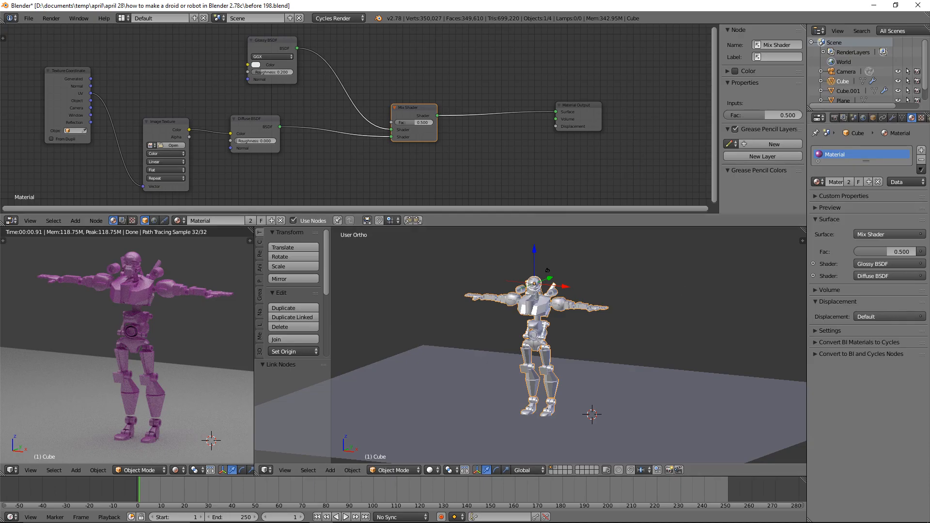
pyautogui.hotkey('ctrl', 'alt', 's')
pyautogui.click(530, 151)
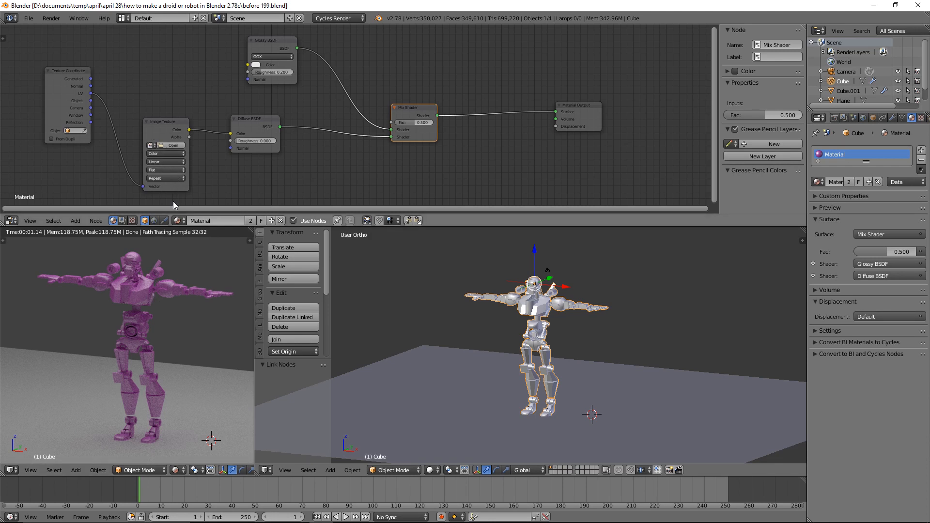
# Step: Load "metal texture ao and edge map.png" from the textures folder into the Image Texture node
pyautogui.click(170, 146)
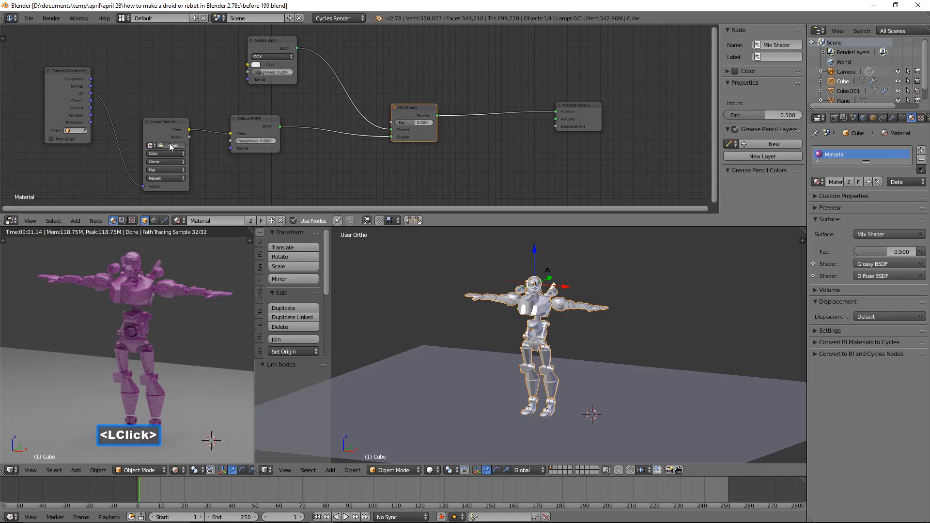
pyautogui.click(146, 76)
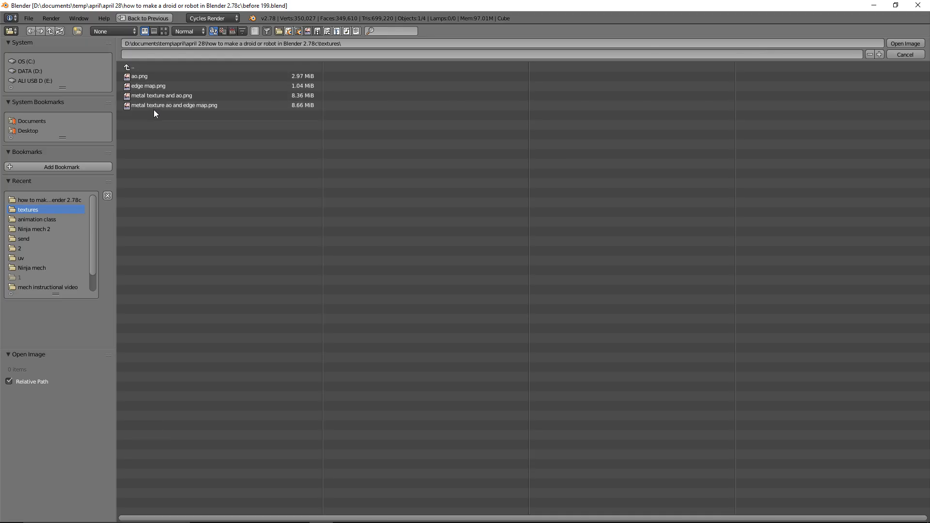
pyautogui.click(233, 104)
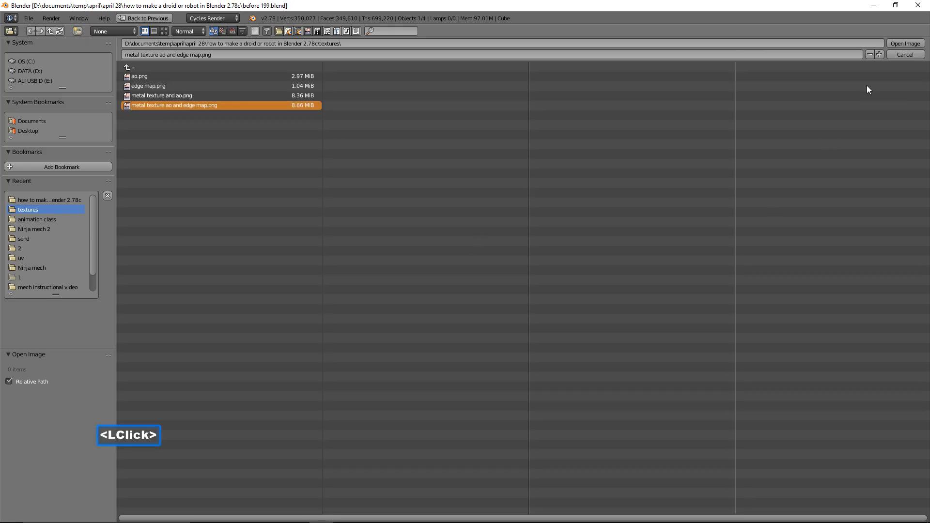
pyautogui.click(894, 43)
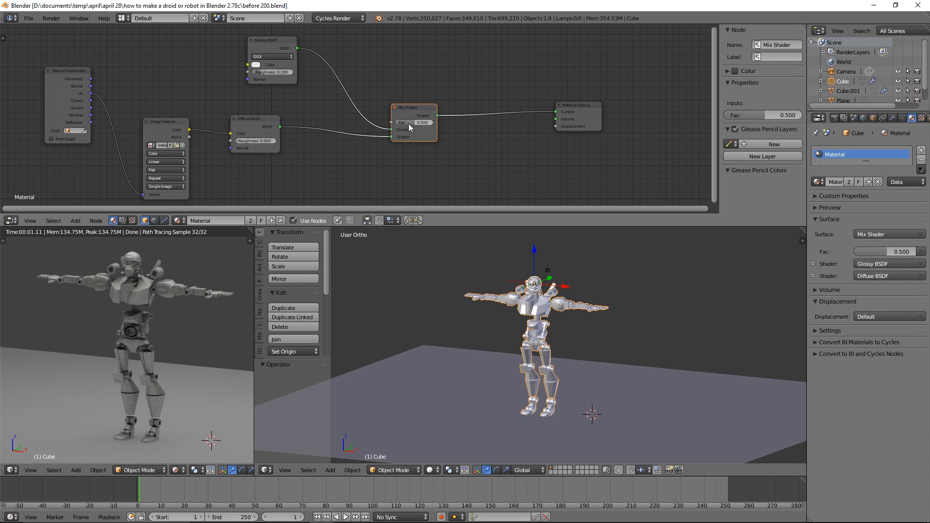
# Step: Set the Mix Shader's factor to 0.727 and inspect the robot's head and torso in the rendered preview
pyautogui.moveTo(410, 123); pyautogui.dragTo(439, 123)
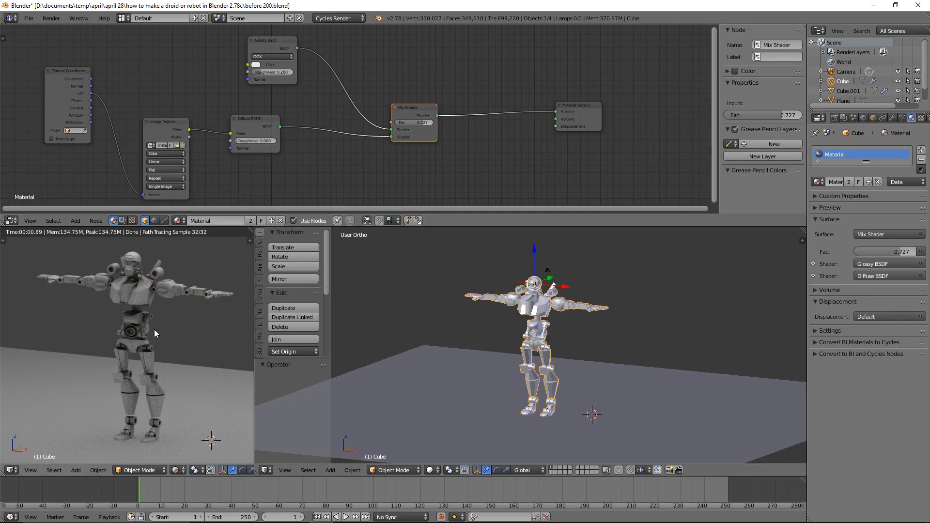
pyautogui.scroll(3, 150, 330)
pyautogui.scroll(1, 176, 304)
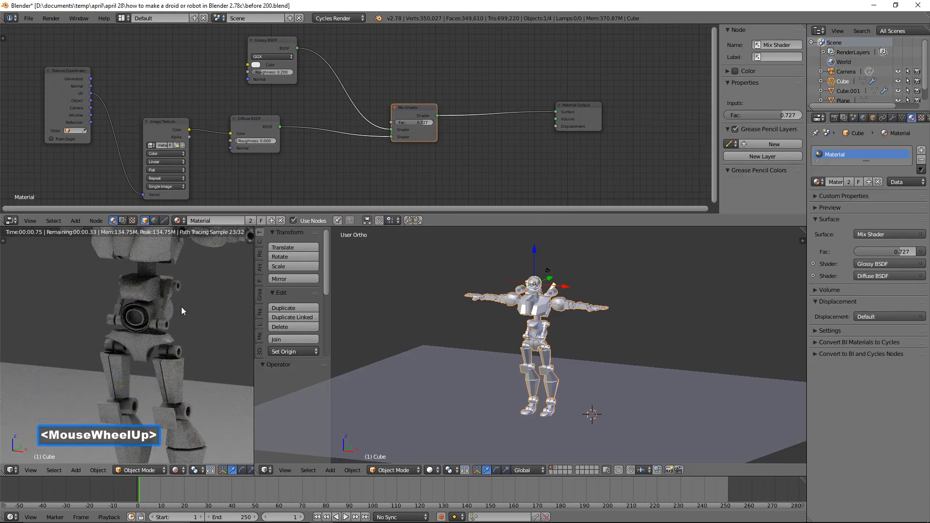
pyautogui.keyDown('shift'); pyautogui.moveTo(198, 274); pyautogui.dragTo(208, 372, button='middle'); pyautogui.keyUp('shift')
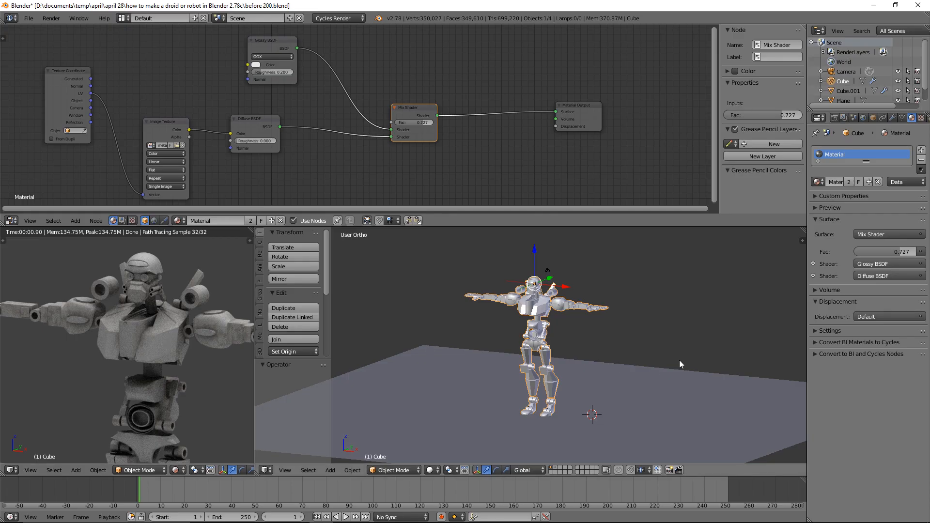
# Step: Set the Cycles preview samples to 200 and inspect the robot's chest in the rendered preview
pyautogui.click(834, 118)
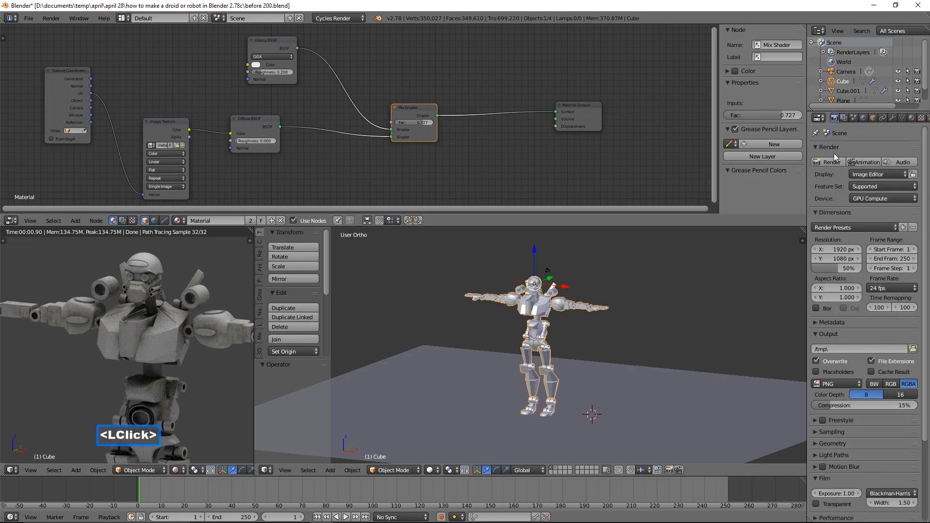
pyautogui.click(816, 433)
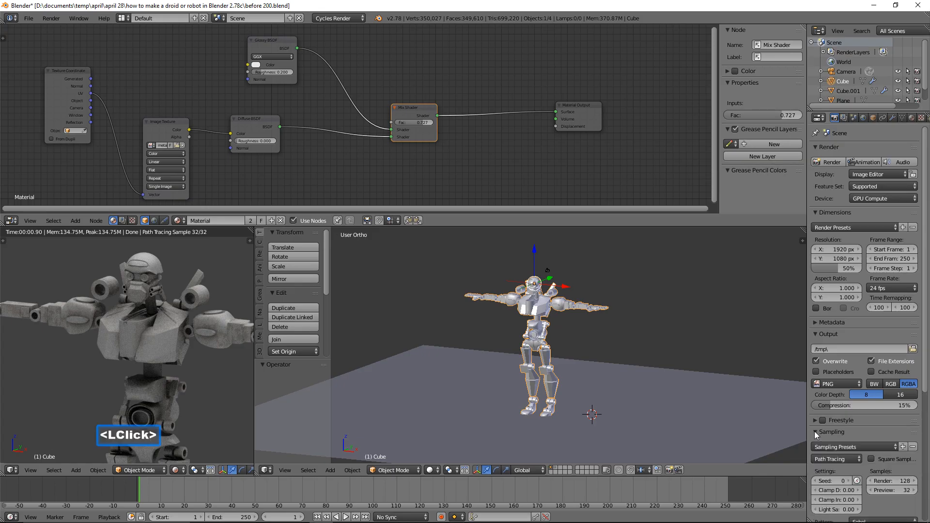
pyautogui.click(902, 490)
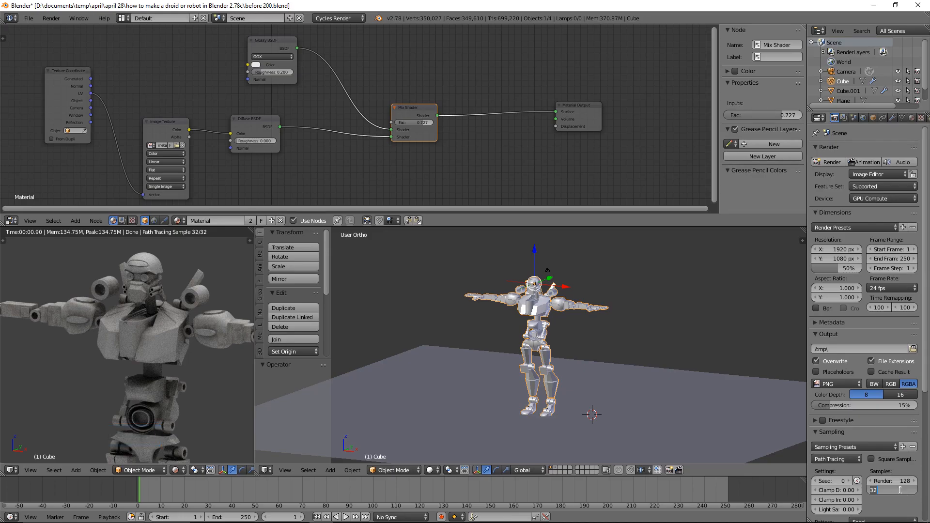
pyautogui.write('200')
pyautogui.press('Return')
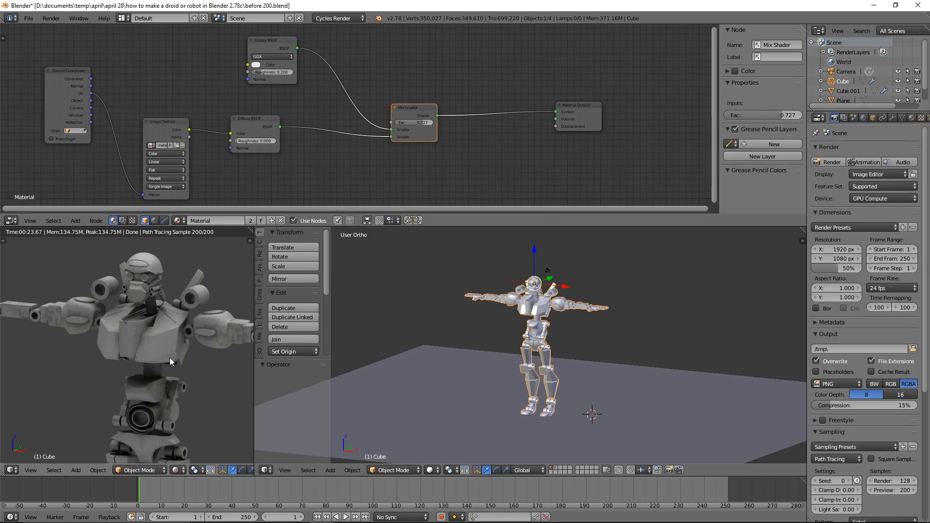
pyautogui.scroll(3, 170, 357)
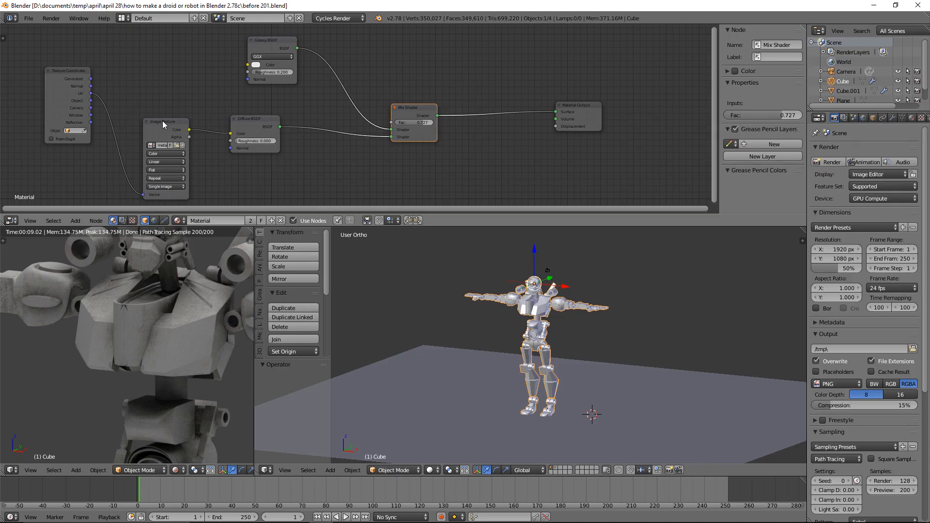
# Step: Link the Image Texture's Color output to the Material Output's Displacement input
pyautogui.click(192, 137)
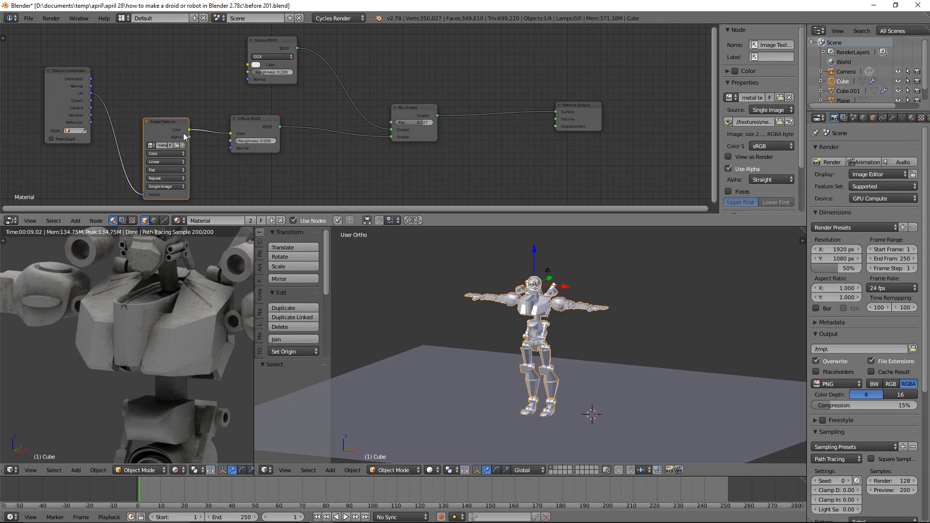
pyautogui.moveTo(189, 130); pyautogui.dragTo(532, 131)
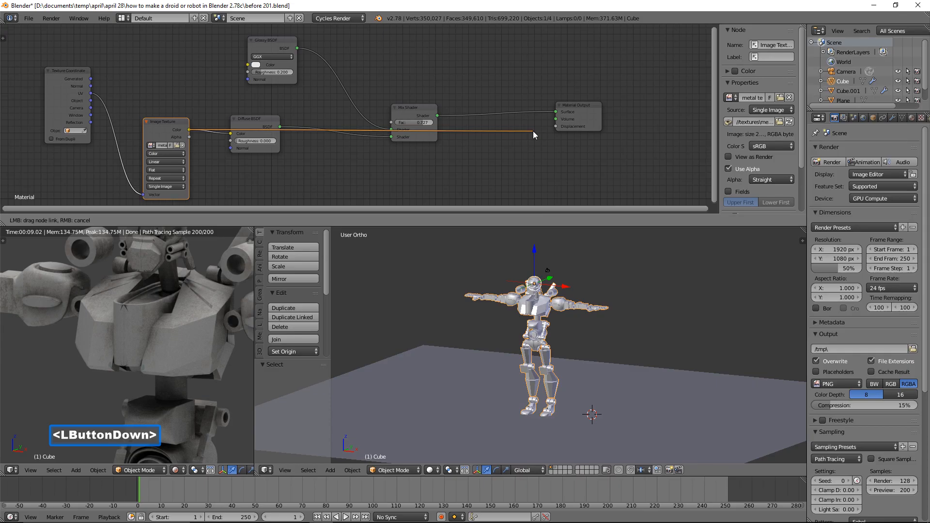
pyautogui.moveTo(532, 131); pyautogui.dragTo(553, 127)
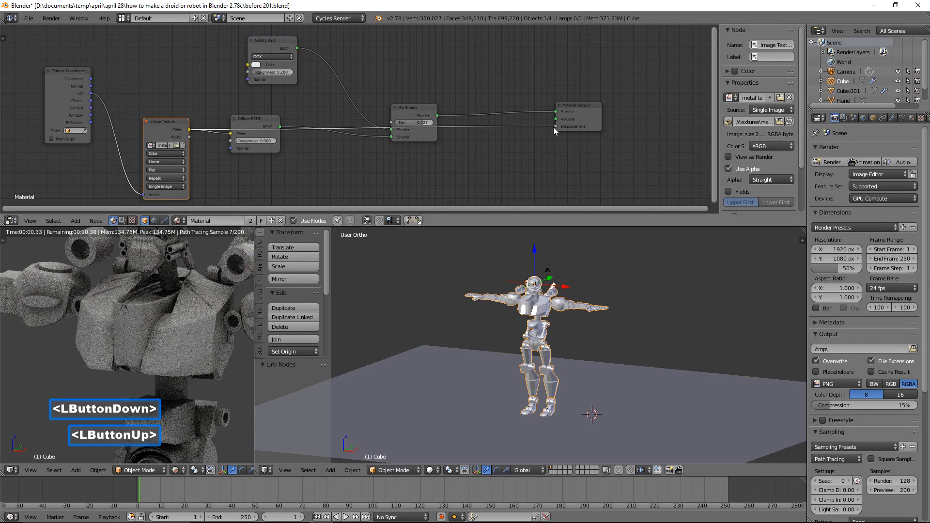
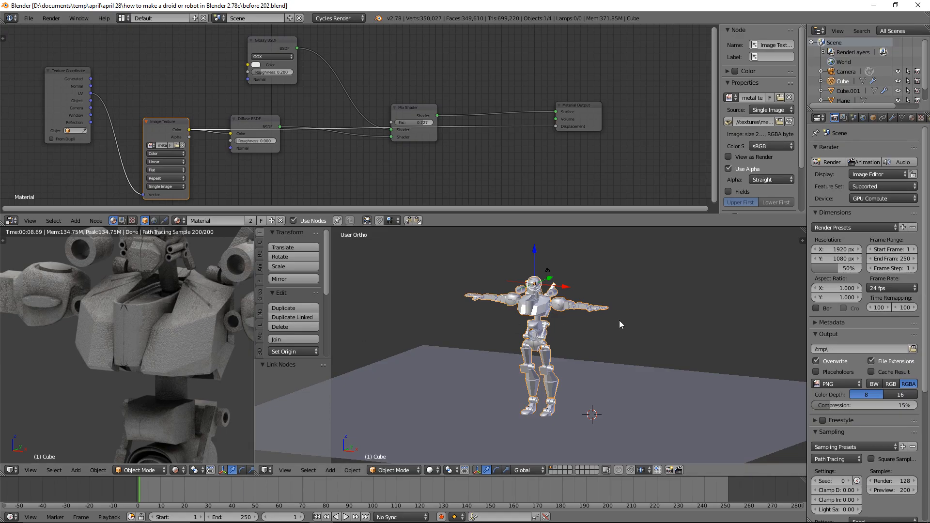
# Step: Enter Edit Mode on the robot mesh in the larger 3D view and enable face select mode
pyautogui.scroll(4, 620, 321)
pyautogui.scroll(1, 619, 321)
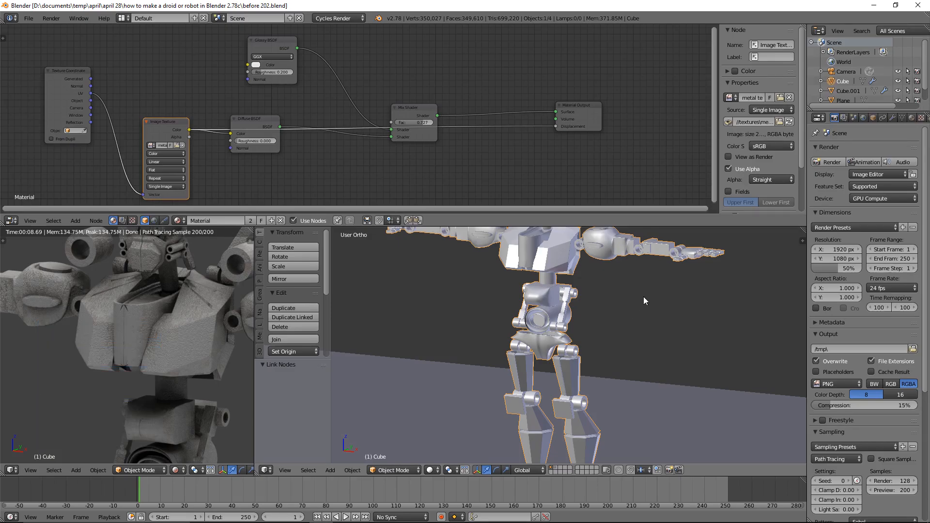
pyautogui.keyDown('shift'); pyautogui.moveTo(644, 283); pyautogui.dragTo(677, 373, button='middle'); pyautogui.keyUp('shift')
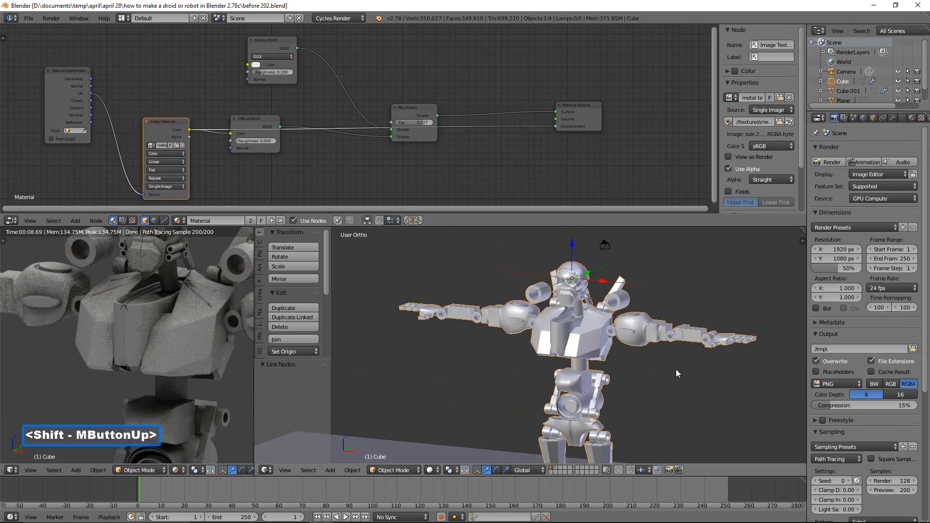
pyautogui.scroll(3, 676, 369)
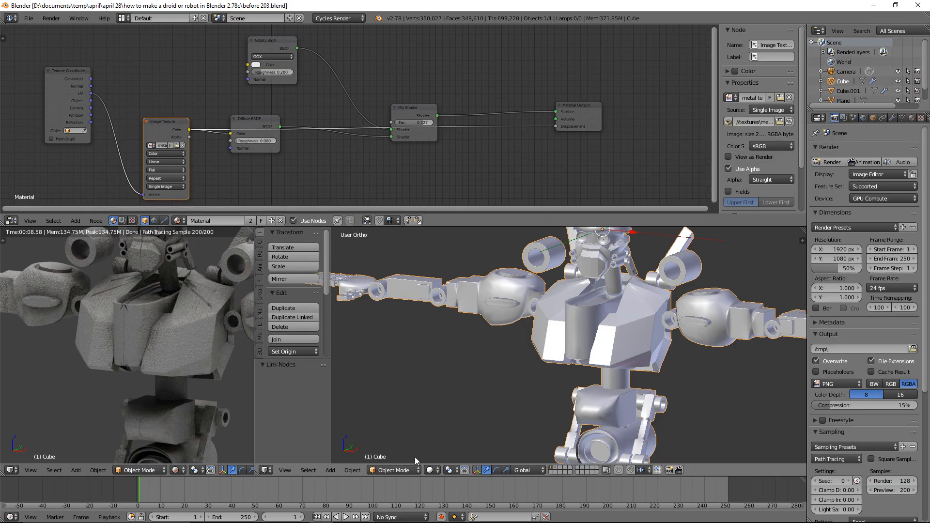
pyautogui.click(418, 470)
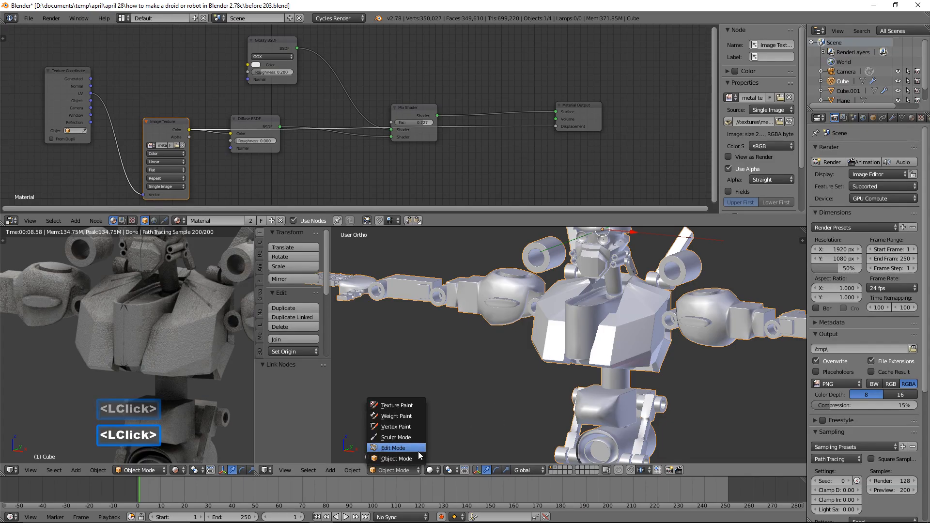
pyautogui.click(417, 450)
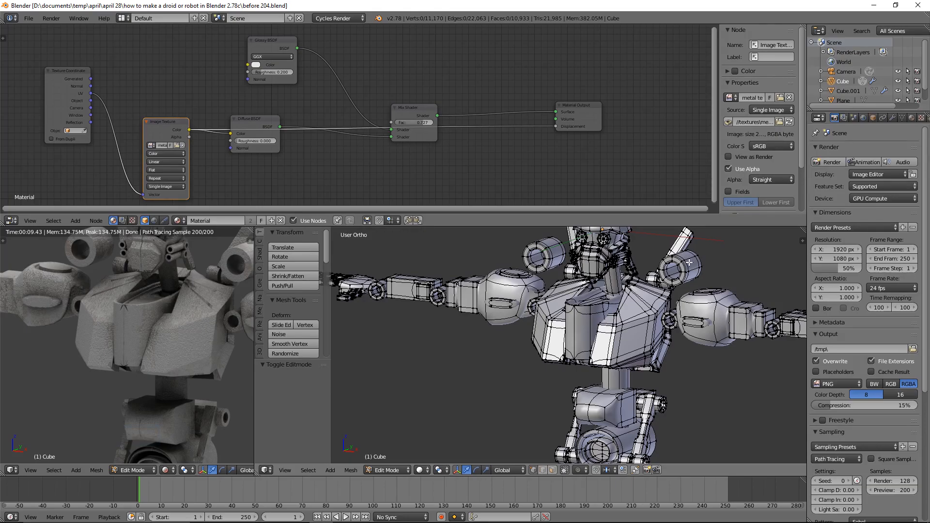
pyautogui.click(553, 470)
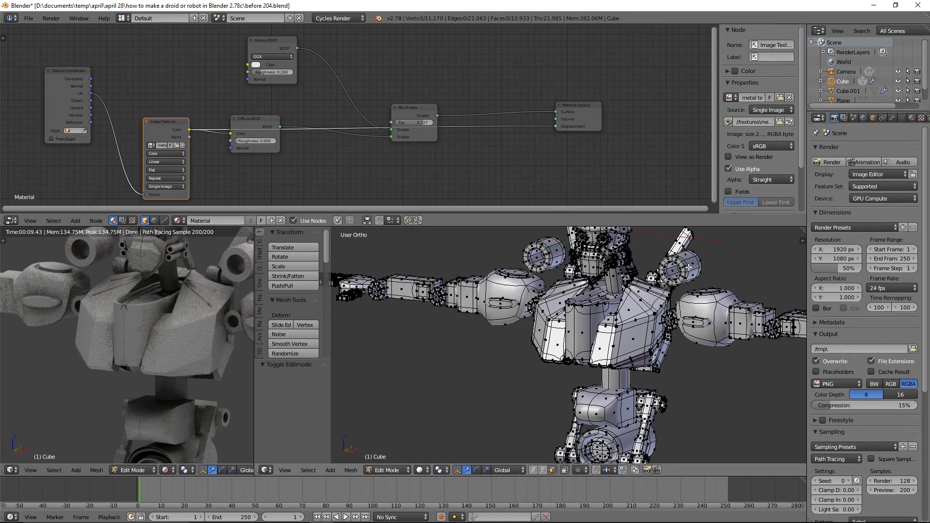
# Step: Select the linked faces of the round cylinders beside the robot's head and delete them
pyautogui.press('l')
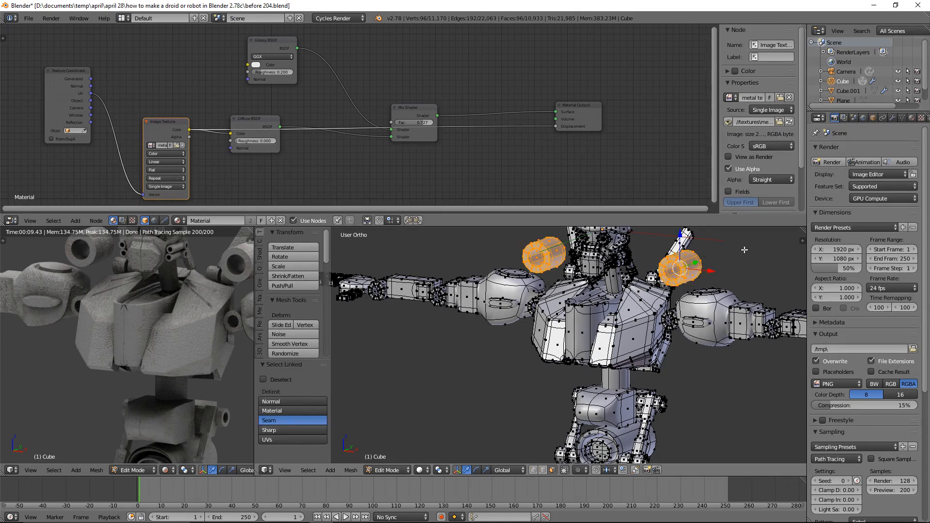
pyautogui.press('x')
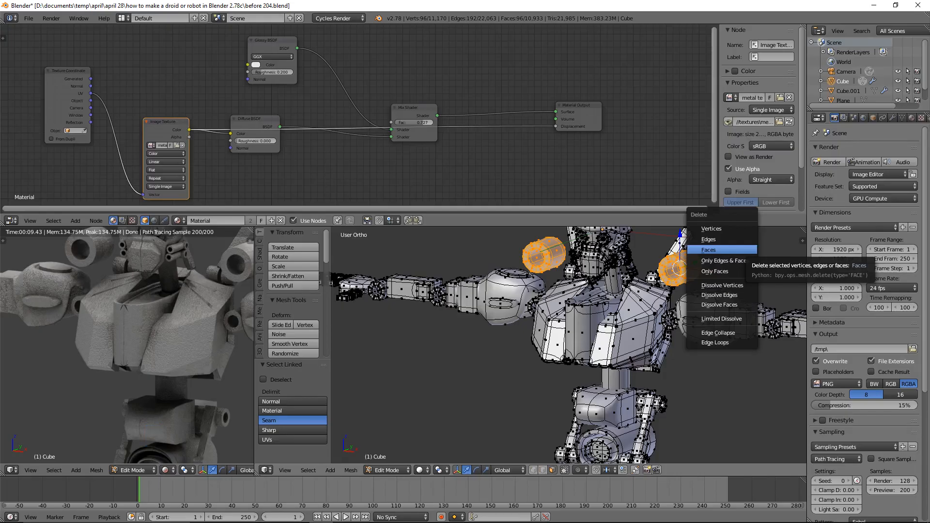
pyautogui.click(712, 250)
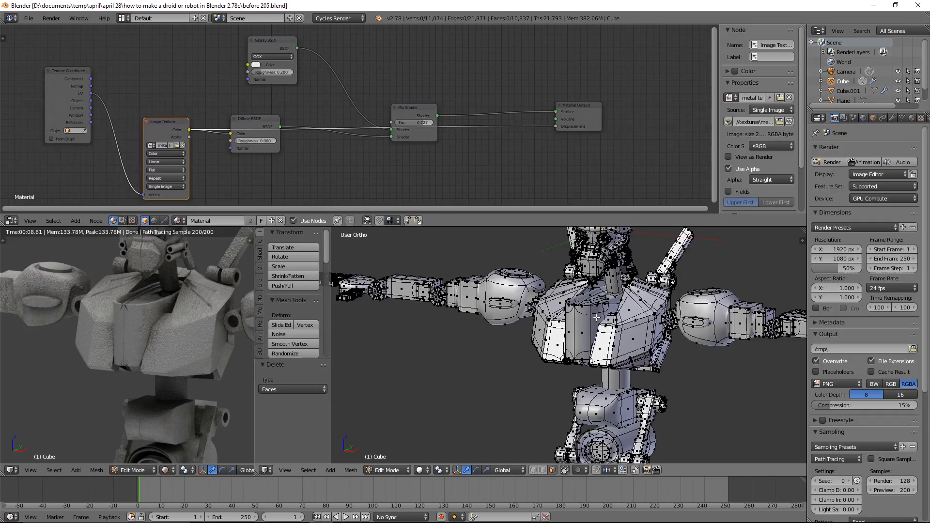
# Step: Select the linked faces of the robot's central chest piece and create a new material in an added material slot
pyautogui.press('l')
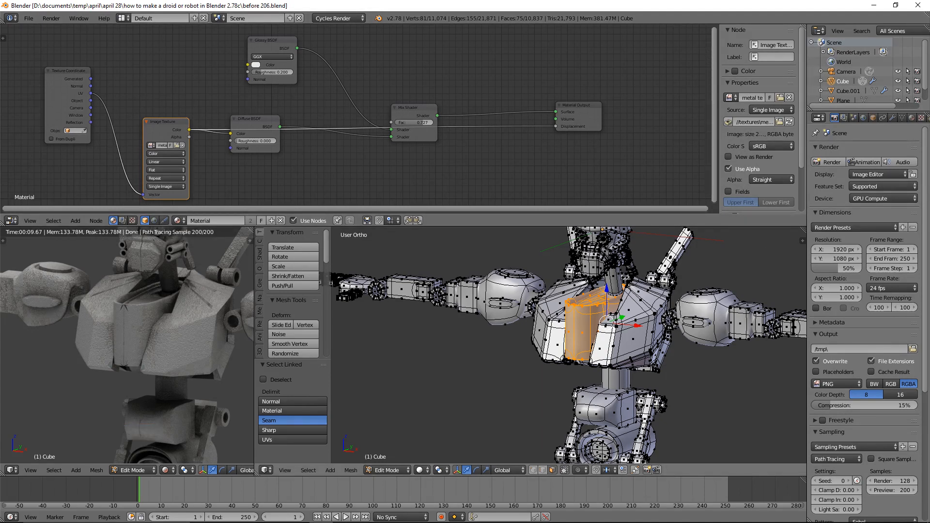
pyautogui.click(912, 118)
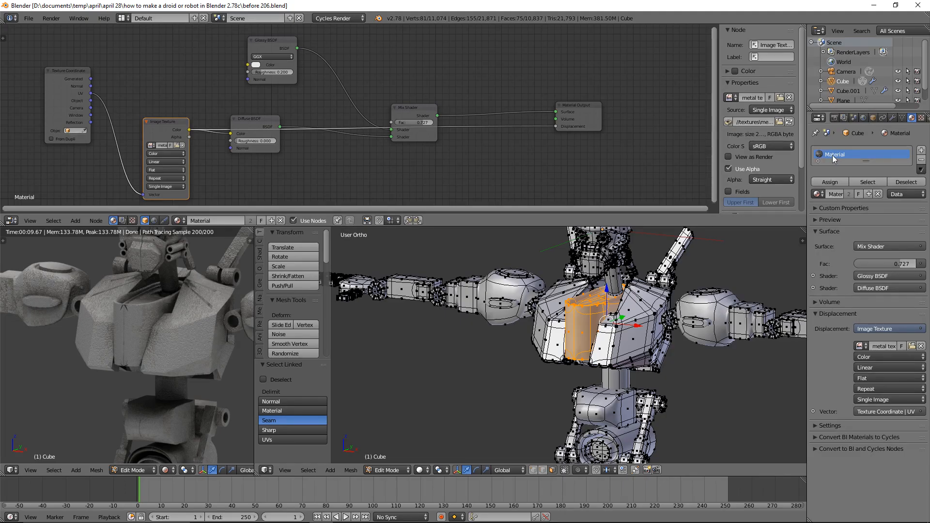
pyautogui.click(921, 152)
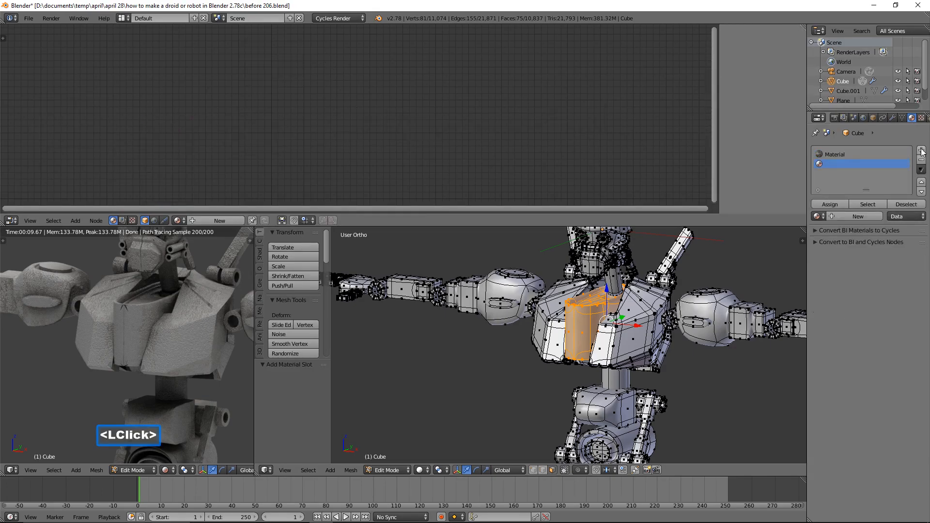
pyautogui.click(871, 216)
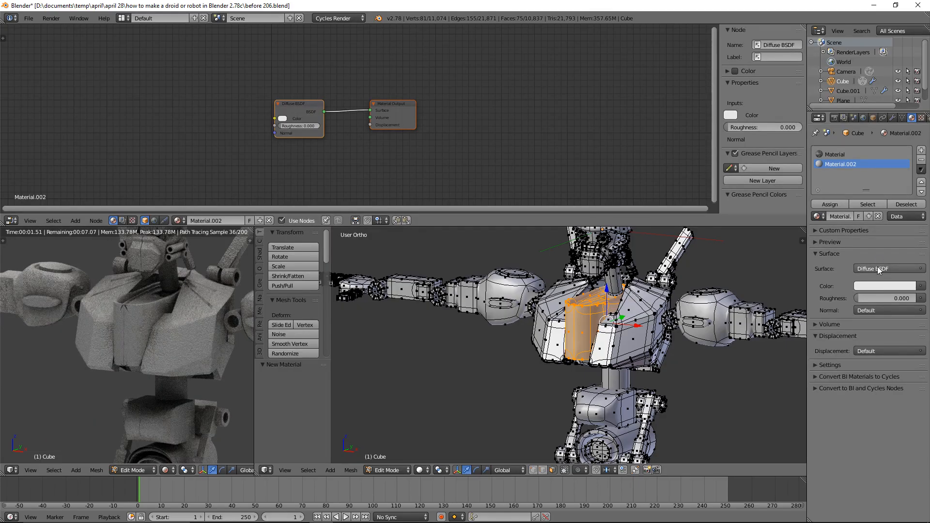
# Step: Set the new material's surface to a Mix Shader with Glossy BSDF in both shader inputs
pyautogui.click(892, 268)
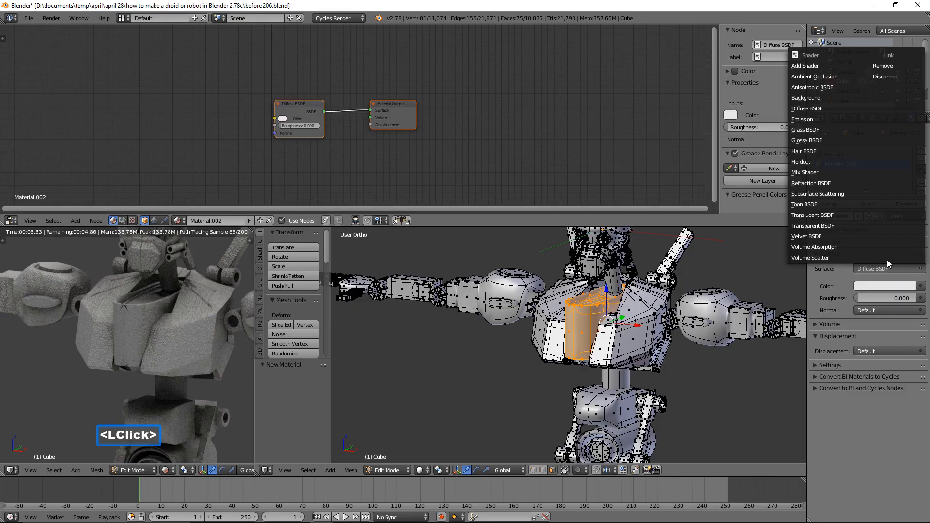
pyautogui.click(836, 173)
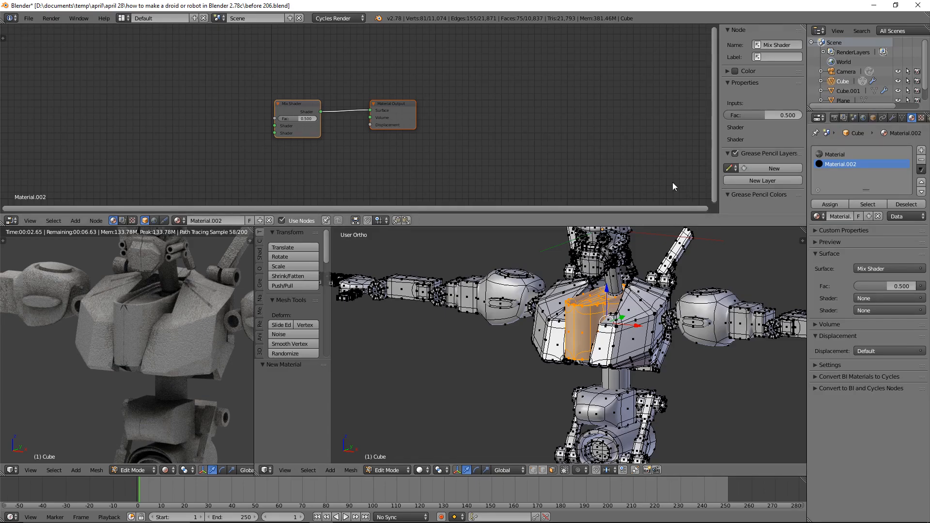
pyautogui.click(872, 298)
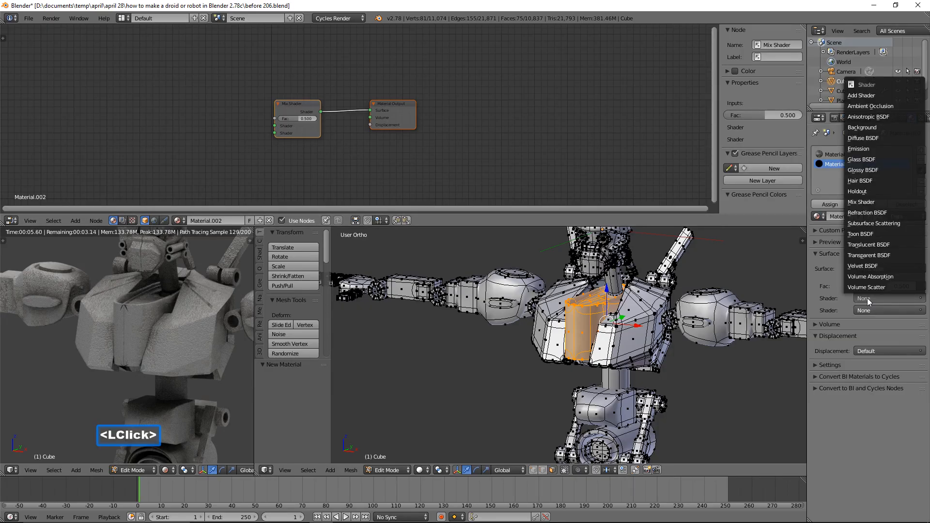
pyautogui.click(867, 167)
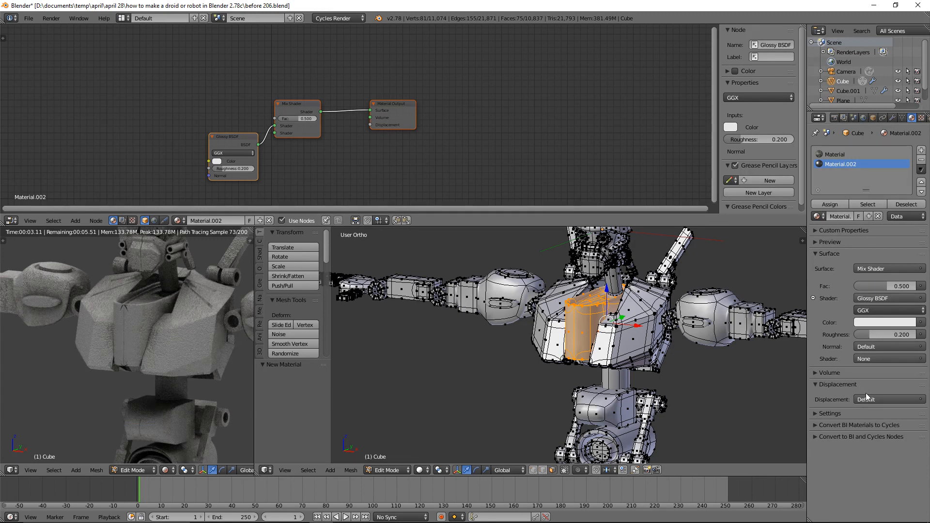
pyautogui.click(870, 359)
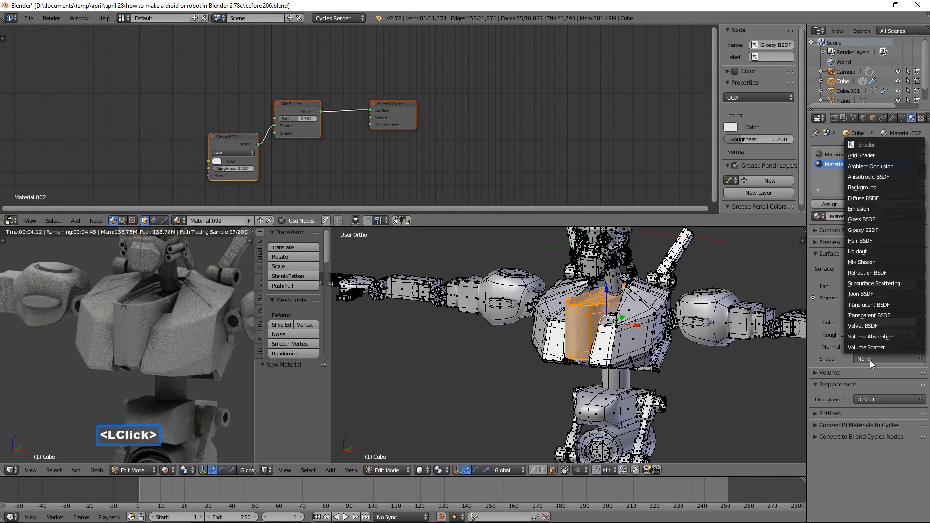
pyautogui.click(871, 229)
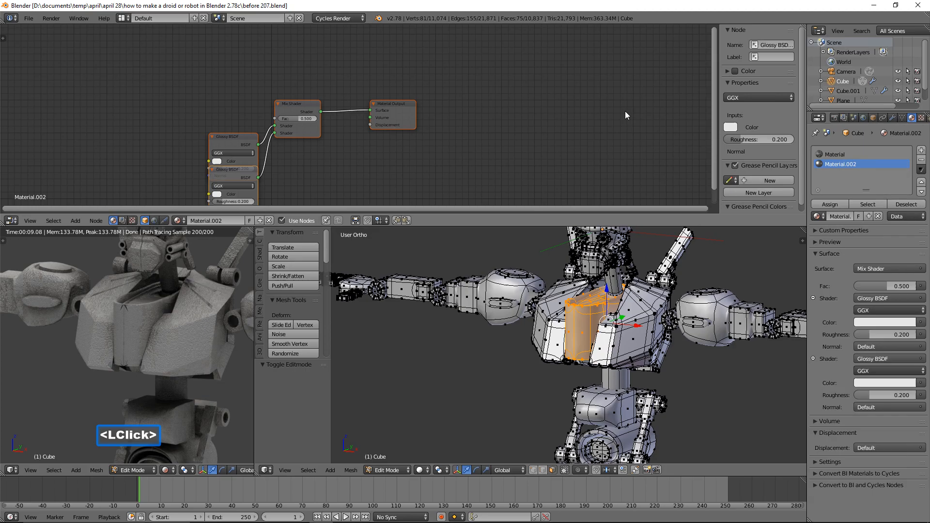
# Step: Assign the new material to the selected chest piece and space out its two Glossy BSDF nodes and the Material Output
pyautogui.moveTo(236, 140); pyautogui.dragTo(199, 93)
pyautogui.moveTo(229, 171); pyautogui.dragTo(186, 152)
pyautogui.click(841, 205)
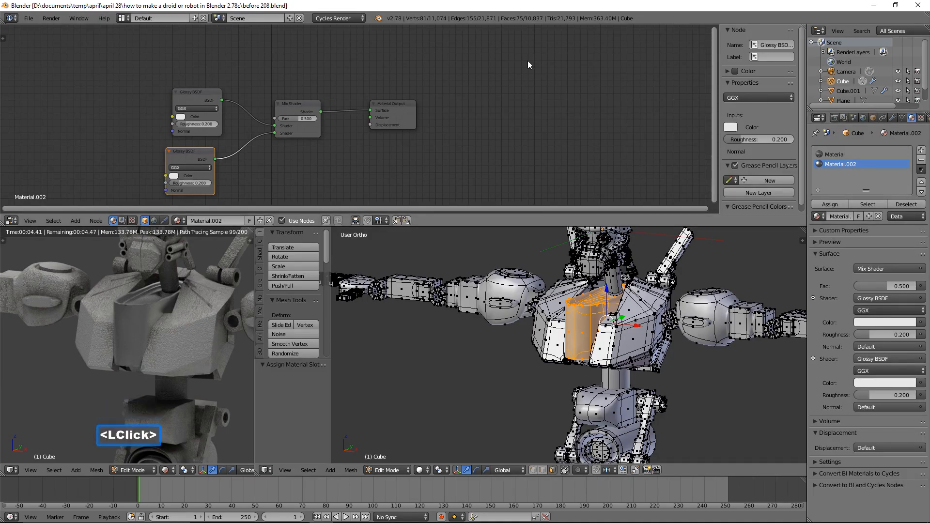
pyautogui.moveTo(203, 92); pyautogui.dragTo(164, 52)
pyautogui.moveTo(184, 149); pyautogui.dragTo(131, 107)
pyautogui.moveTo(400, 111); pyautogui.dragTo(573, 103)
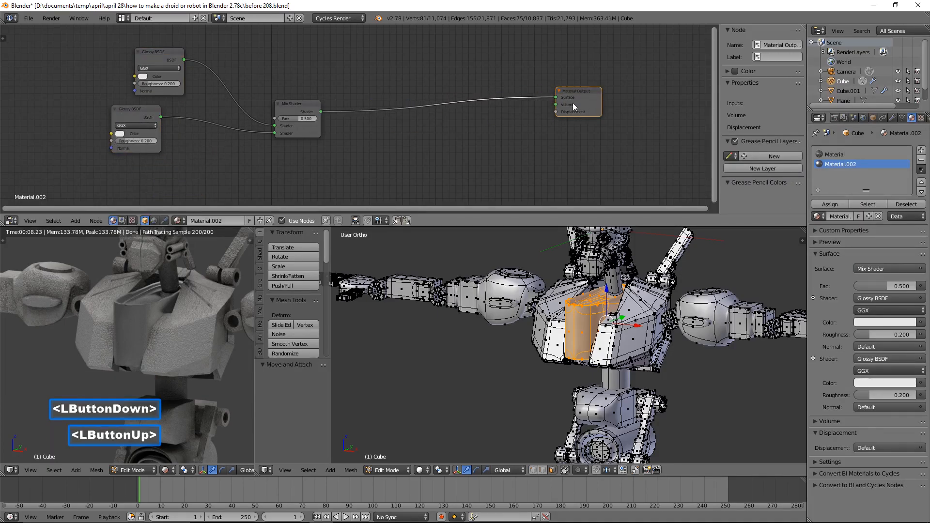
# Step: Add an Image Texture node and a Normal Map node in the free space between the Mix Shader and the Material Output
pyautogui.click(76, 220)
pyautogui.moveTo(89, 174)
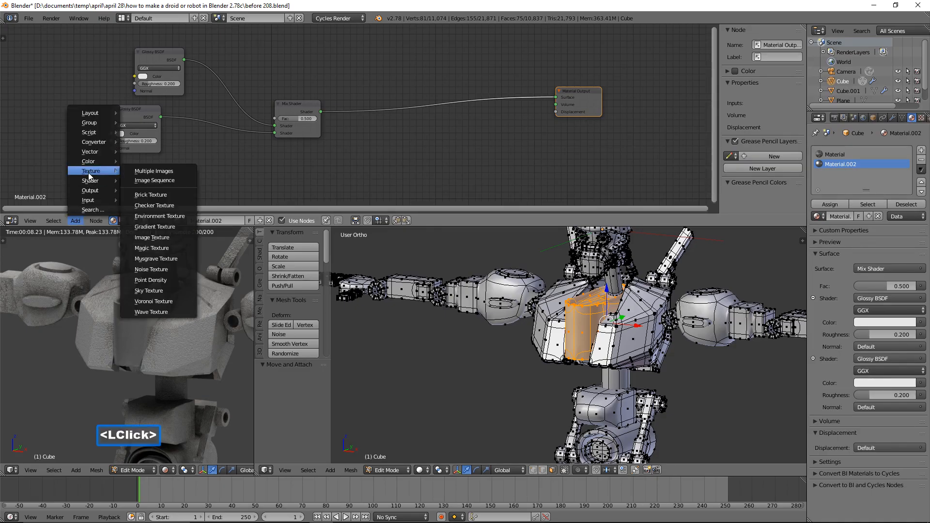
pyautogui.click(138, 236)
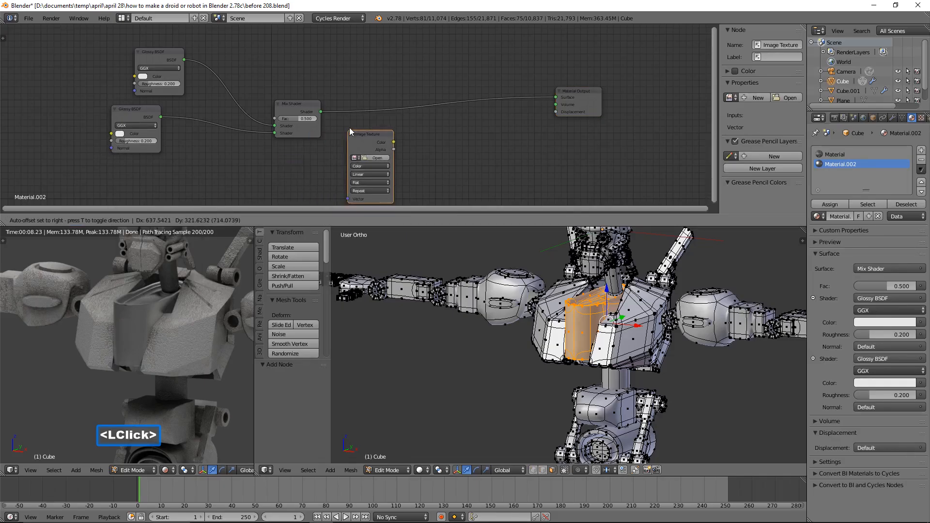
pyautogui.click(349, 127)
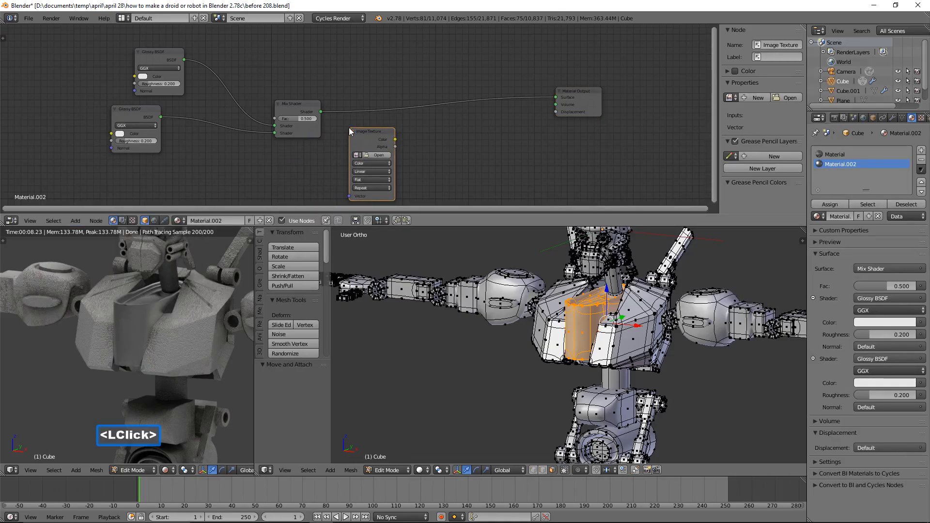
pyautogui.click(77, 221)
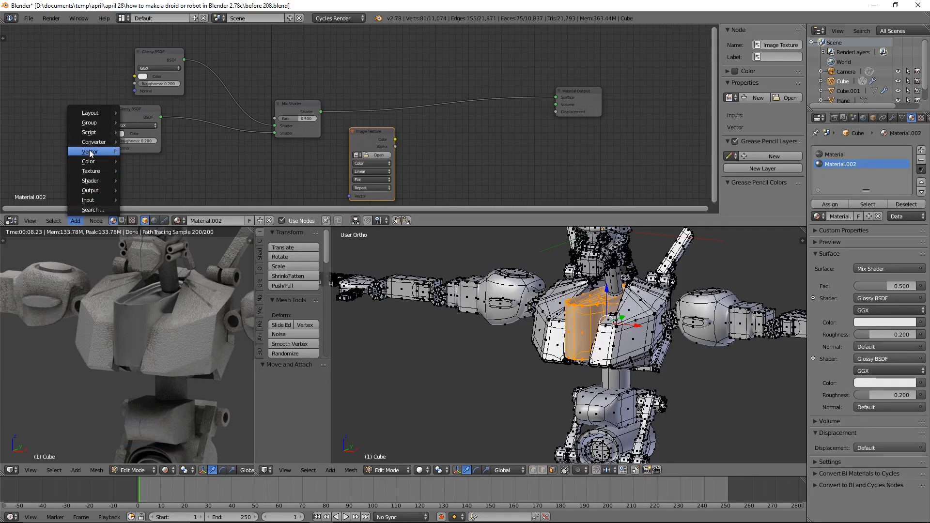
pyautogui.moveTo(89, 154)
pyautogui.click(165, 183)
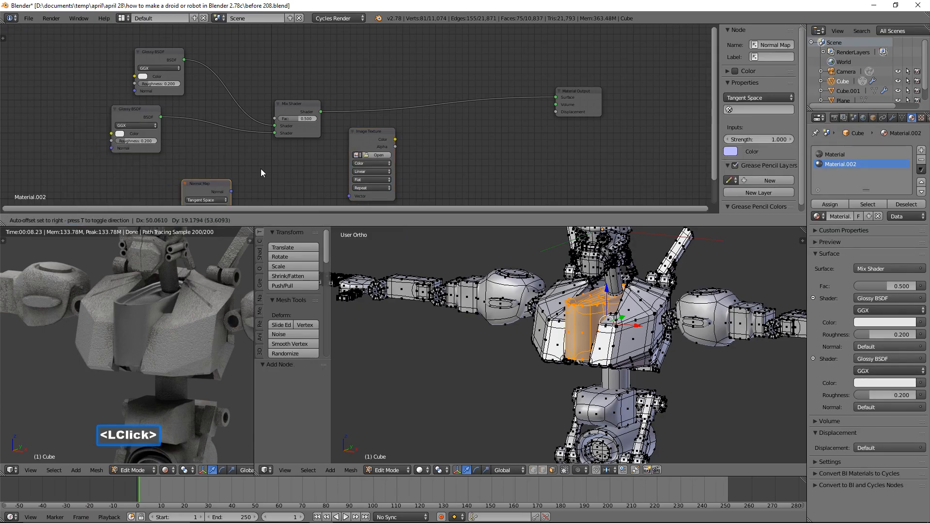
pyautogui.click(474, 138)
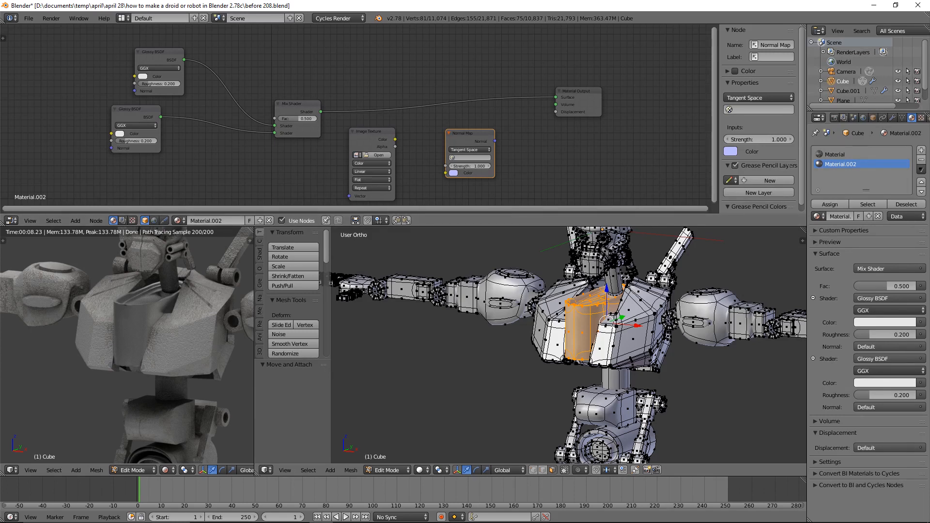
pyautogui.click(454, 83)
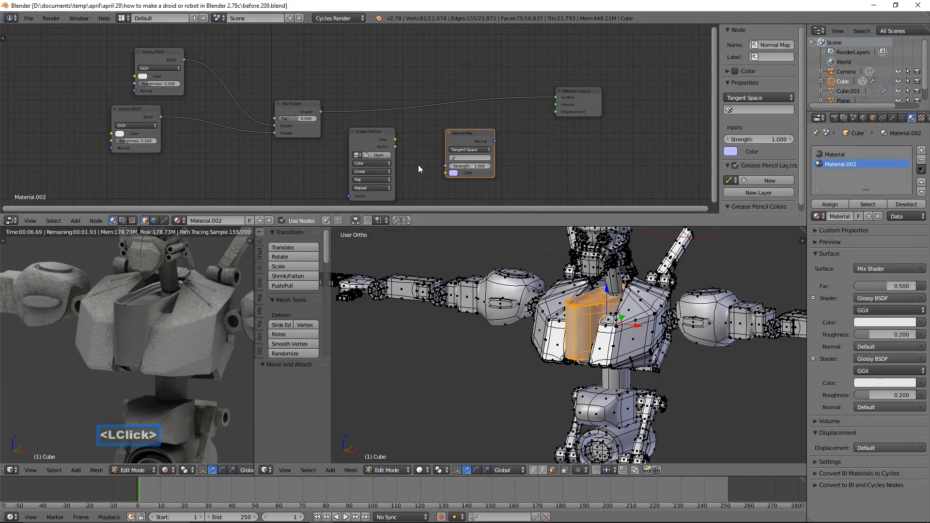
# Step: Load "metal texture ao and edge map.png" from the textures folder into the new Image Texture node
pyautogui.click(382, 155)
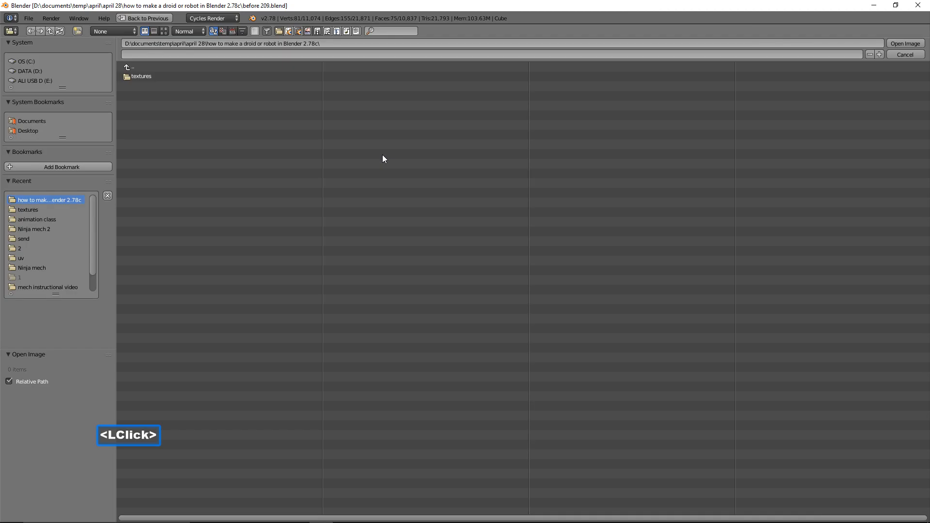
pyautogui.click(145, 75)
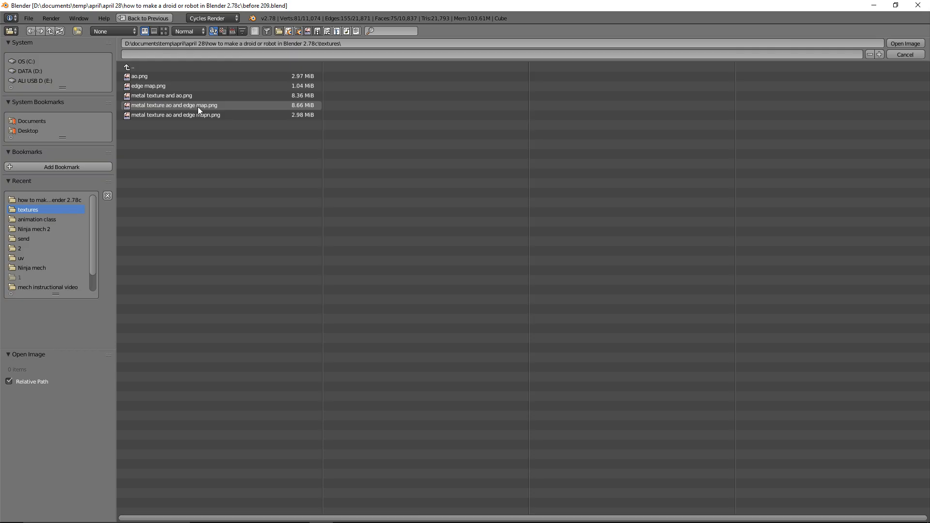
pyautogui.click(239, 105)
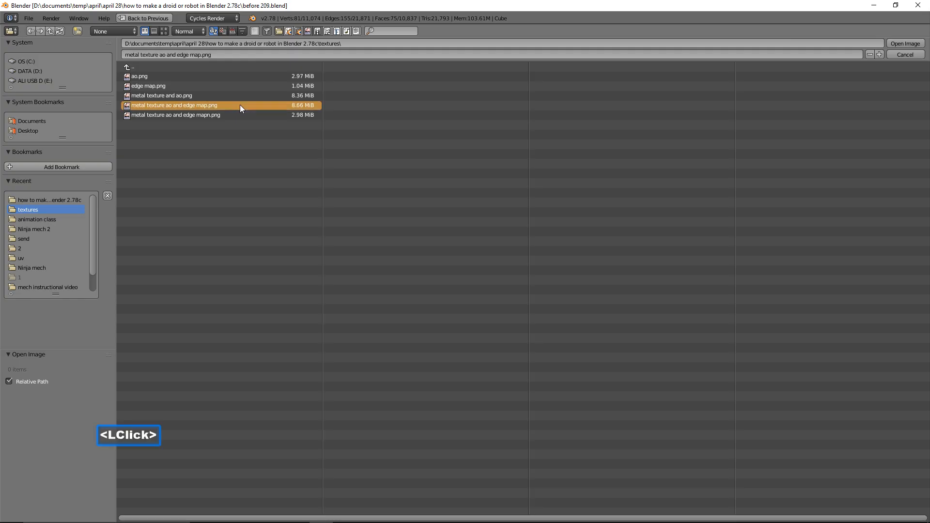
pyautogui.click(893, 43)
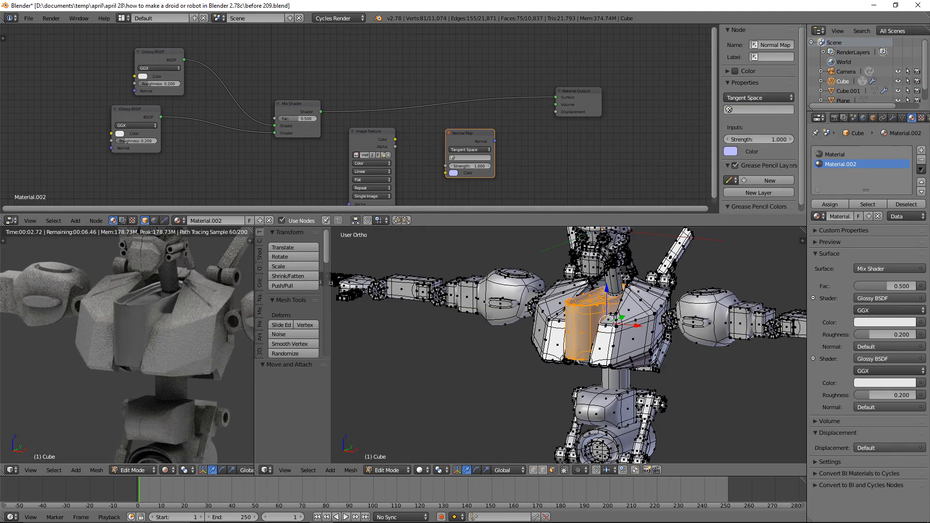
pyautogui.click(606, 7)
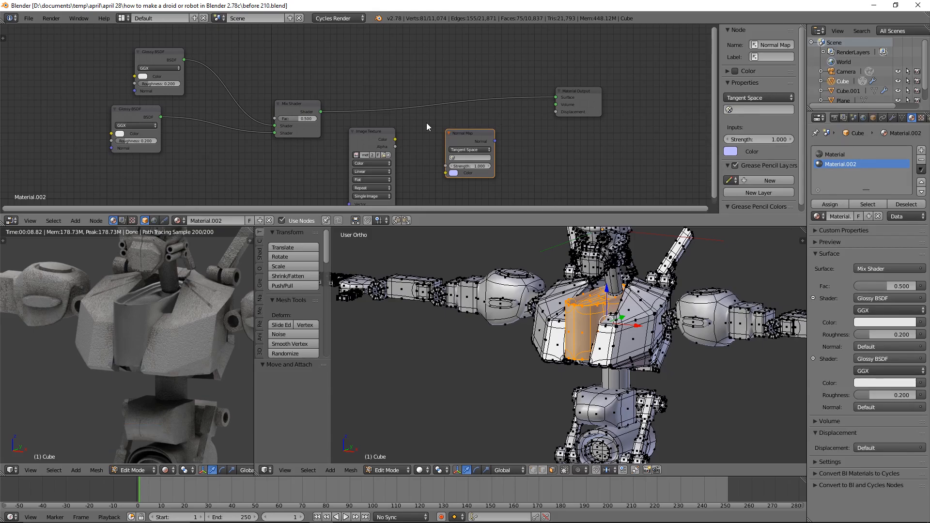
# Step: Link the Image Texture's Color to the Normal Map's Color, and the Normal Map's output to the Material Output's Displacement
pyautogui.moveTo(376, 138); pyautogui.dragTo(374, 128)
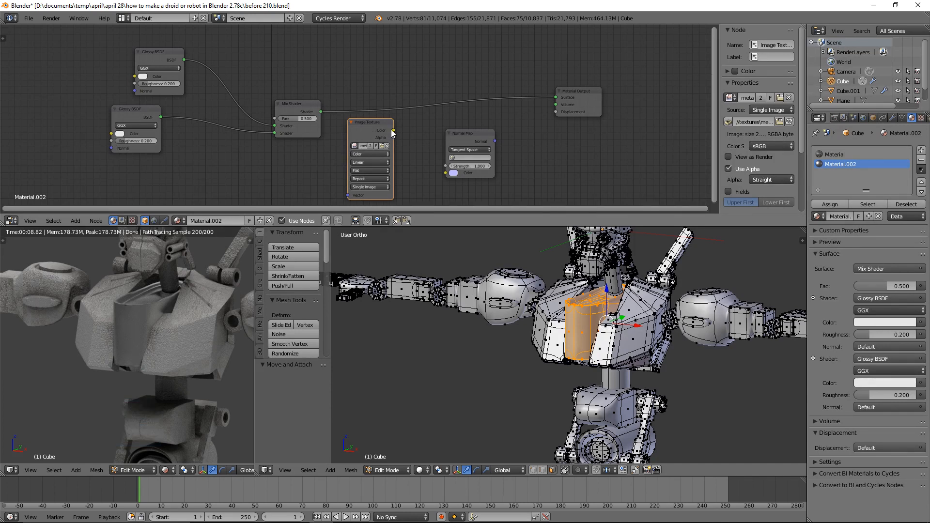
pyautogui.moveTo(392, 130); pyautogui.dragTo(444, 173)
pyautogui.moveTo(494, 141); pyautogui.dragTo(556, 112)
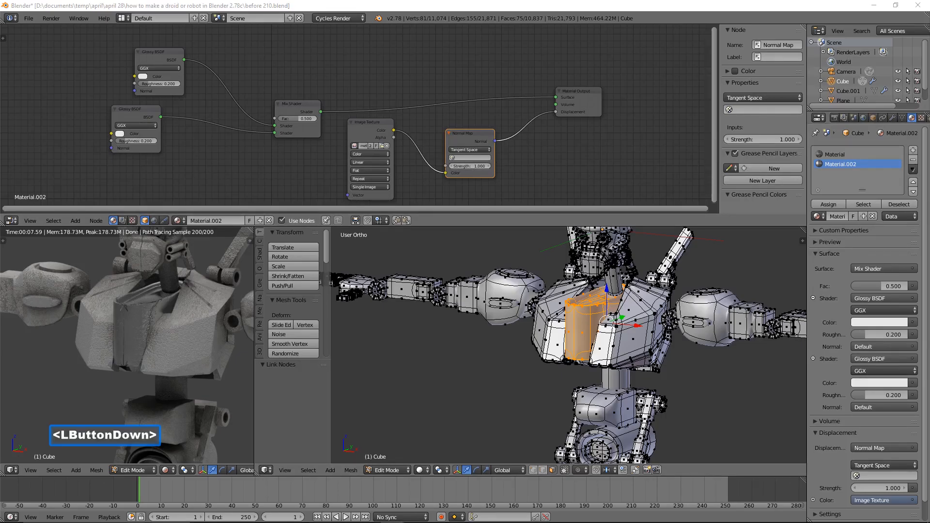
pyautogui.click(606, 173)
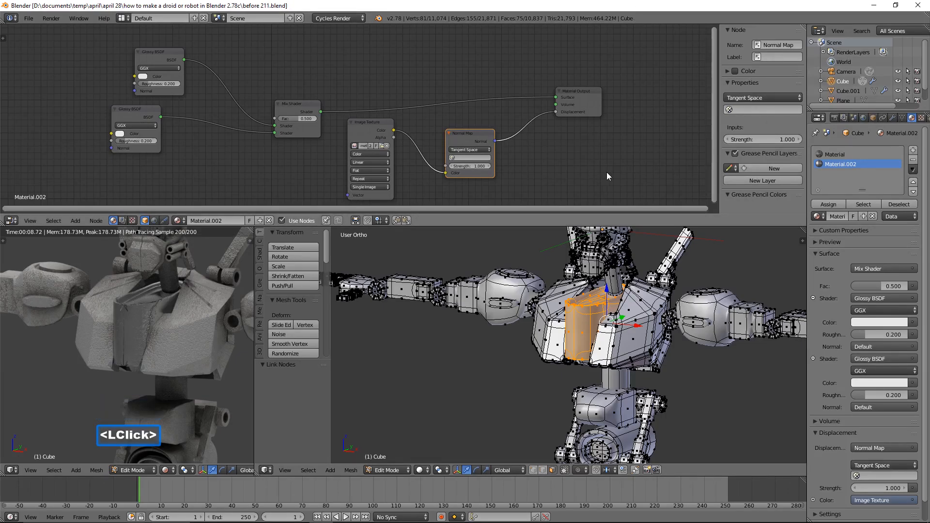
# Step: Set the Normal Map node's strength to 0.2
pyautogui.click(476, 166)
pyautogui.write('.2')
pyautogui.press('Return')
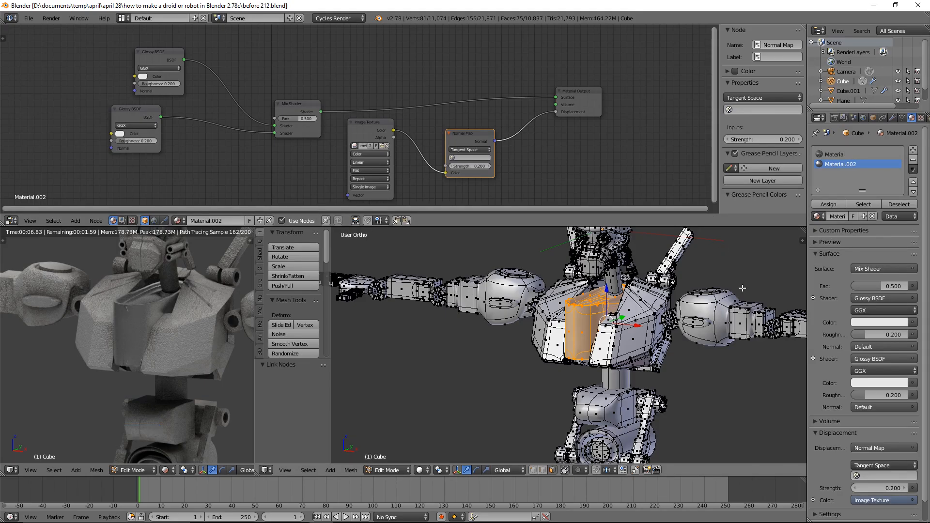
# Step: Select the linked wrist joint, extend the selection to similar face regions, and assign Material.002 to all of them
pyautogui.press('a')
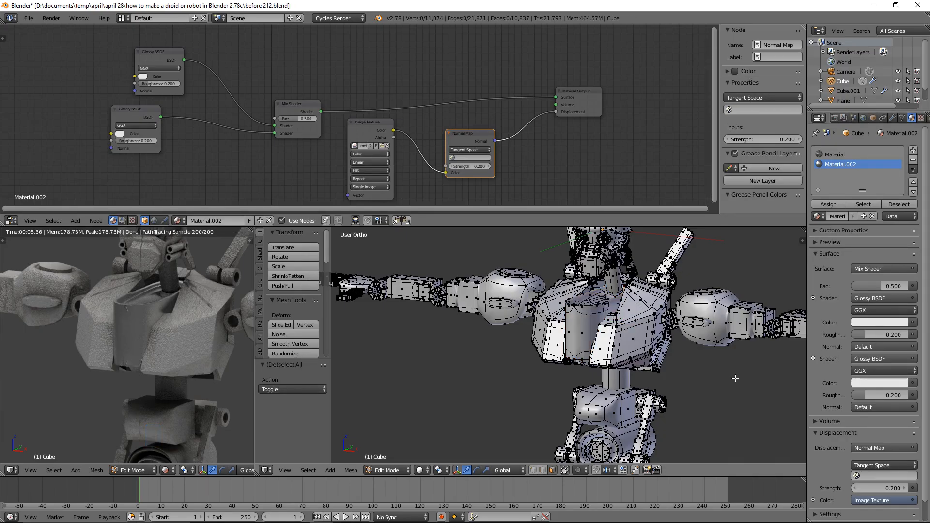
pyautogui.keyDown('shift'); pyautogui.moveTo(741, 380); pyautogui.dragTo(608, 373, button='middle'); pyautogui.keyUp('shift')
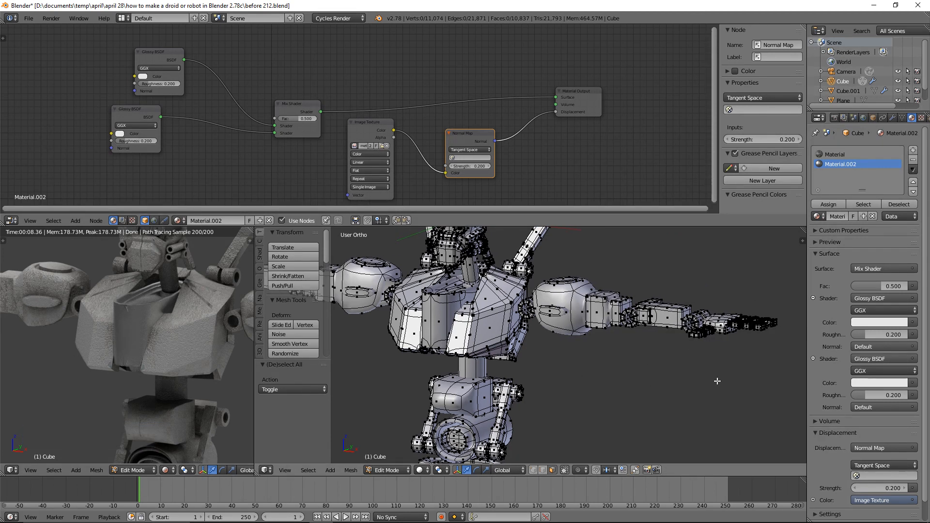
pyautogui.scroll(2, 730, 373)
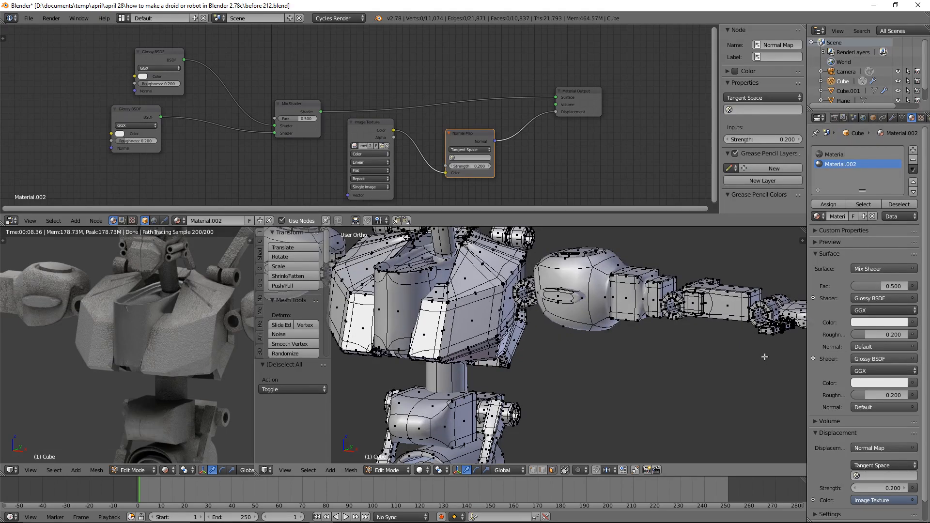
pyautogui.keyDown('shift'); pyautogui.moveTo(772, 353); pyautogui.dragTo(684, 357, button='middle'); pyautogui.keyUp('shift')
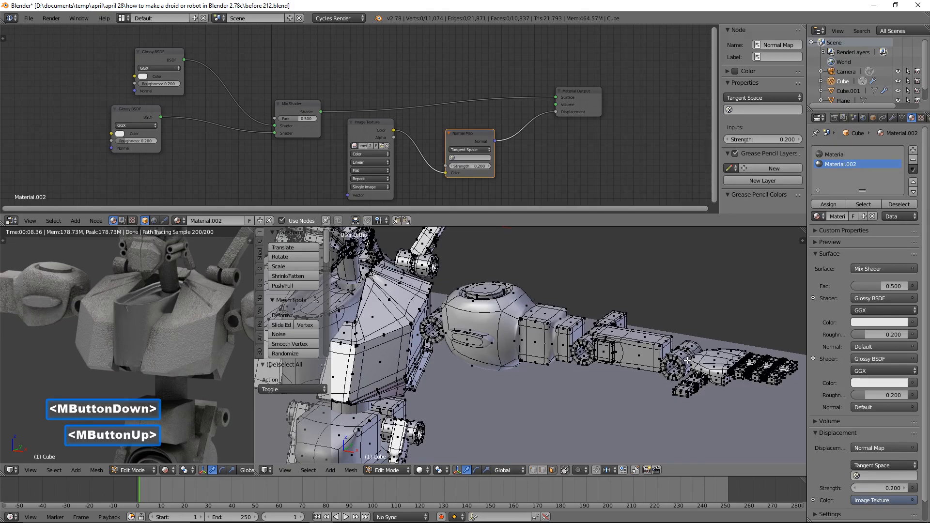
pyautogui.press('l')
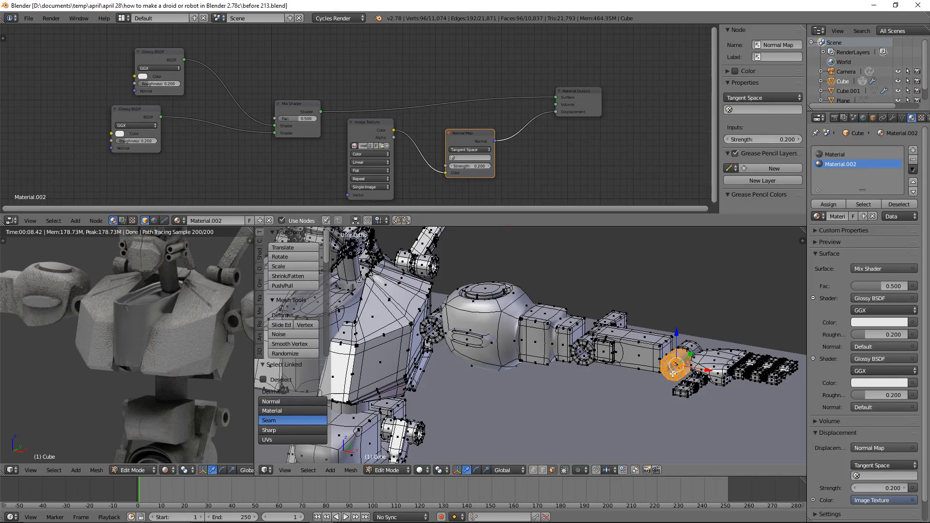
pyautogui.click(350, 470)
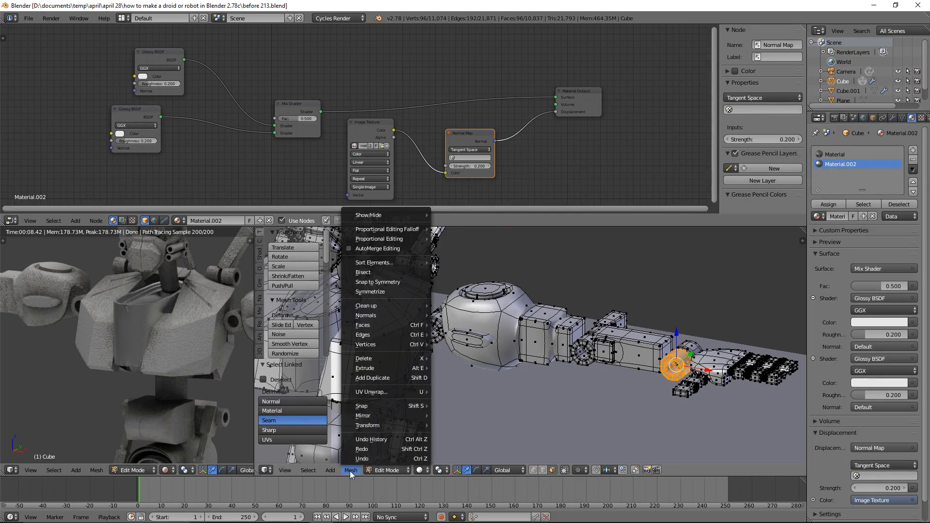
pyautogui.click(309, 470)
pyautogui.moveTo(336, 364)
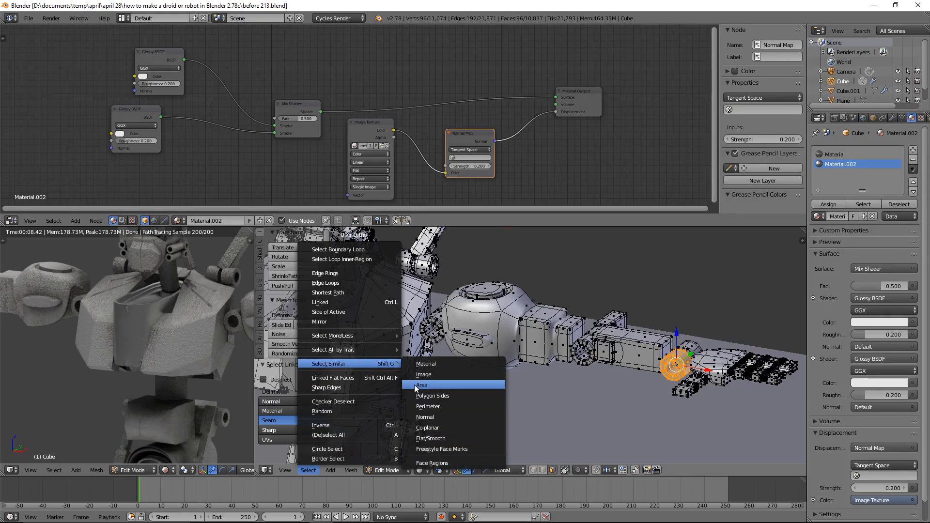
pyautogui.click(460, 463)
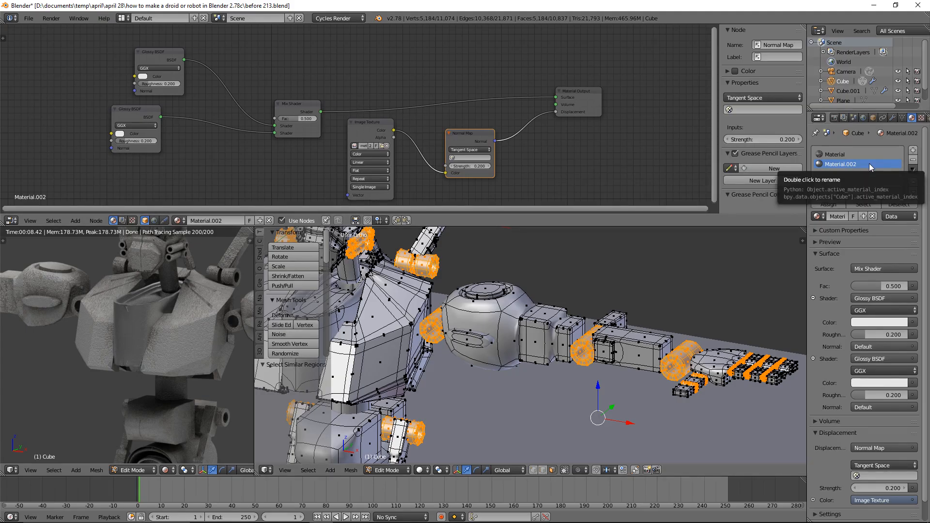
pyautogui.click(838, 204)
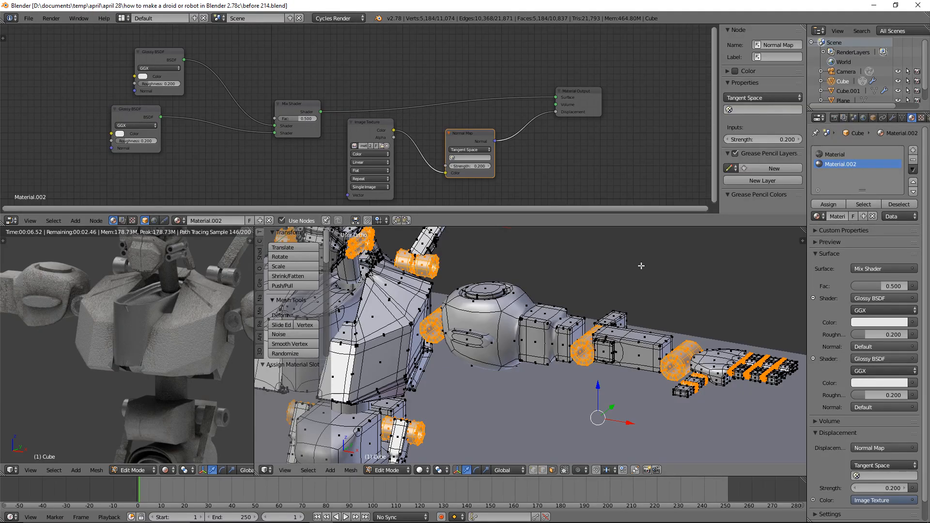
# Step: Clear the selection and select the ring of inner faces in both eyes of the robot's head
pyautogui.press('a')
pyautogui.keyDown('shift'); pyautogui.moveTo(472, 294); pyautogui.dragTo(611, 367, button='middle'); pyautogui.keyUp('shift')
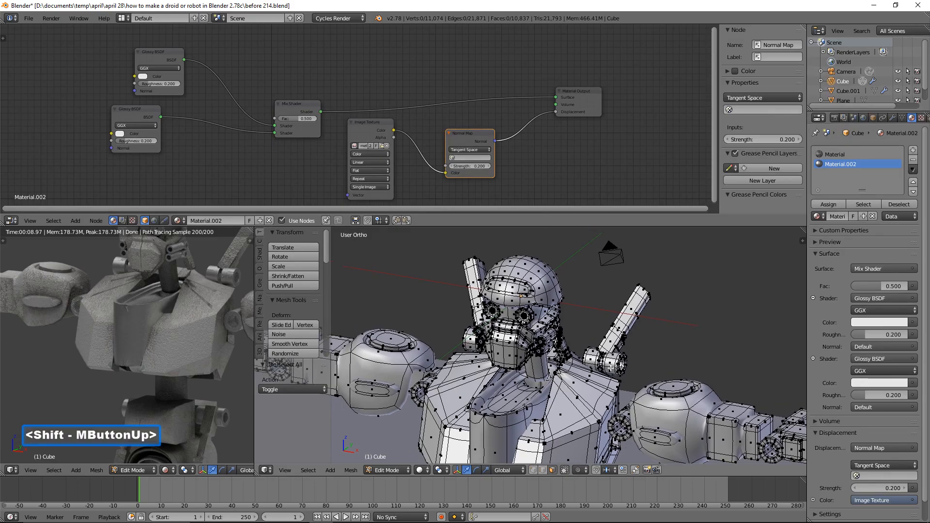
pyautogui.scroll(5, 611, 367)
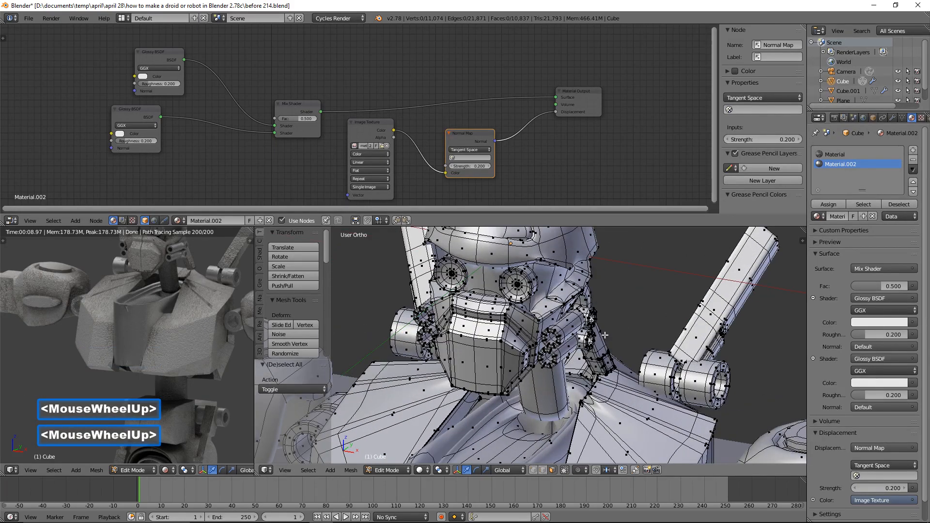
pyautogui.keyDown('shift'); pyautogui.moveTo(605, 335); pyautogui.dragTo(646, 350, button='middle'); pyautogui.keyUp('shift')
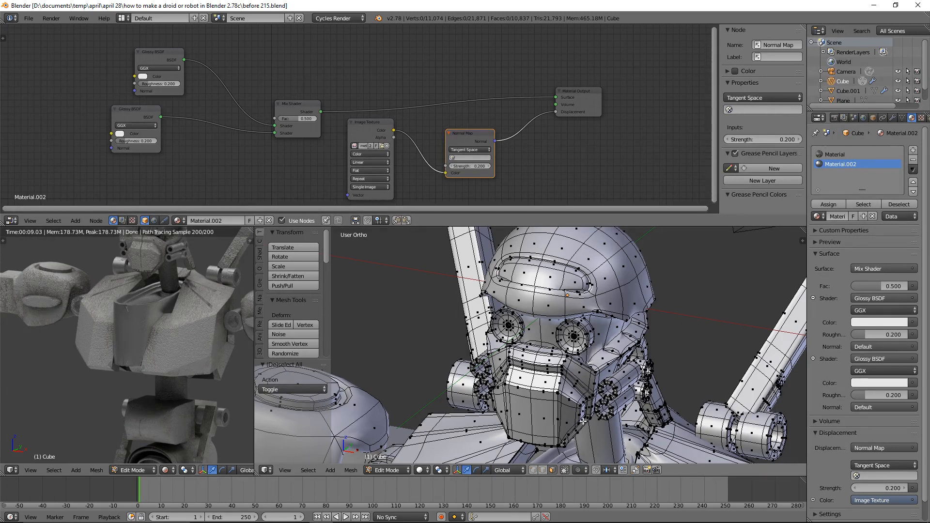
pyautogui.press('alt')
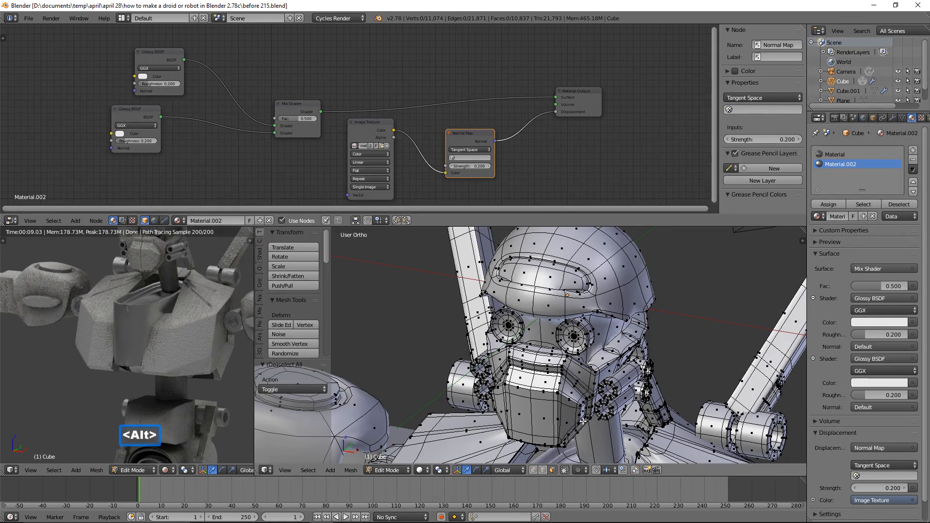
pyautogui.keyDown('alt'); pyautogui.click(578, 342); pyautogui.keyUp('alt')
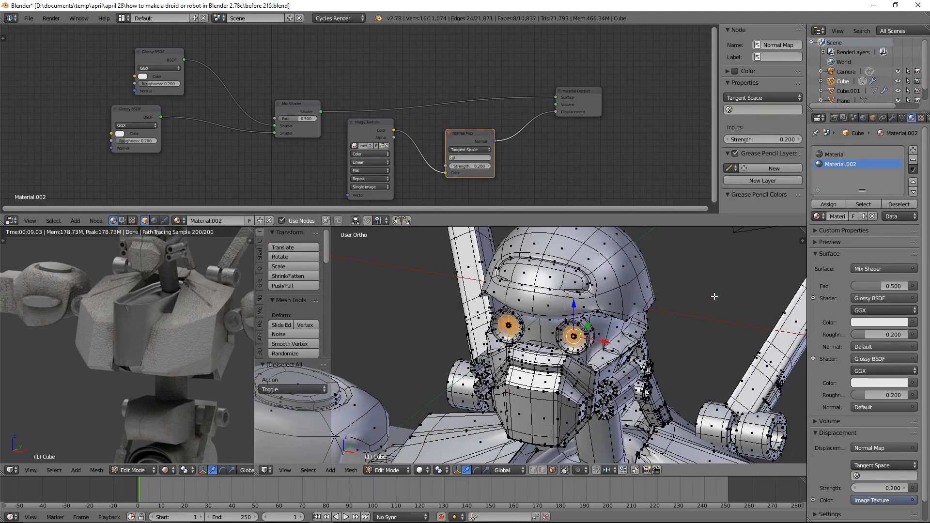
# Step: Create a new material in a third slot with a red Emission surface and assign it to the selected eye faces
pyautogui.click(914, 151)
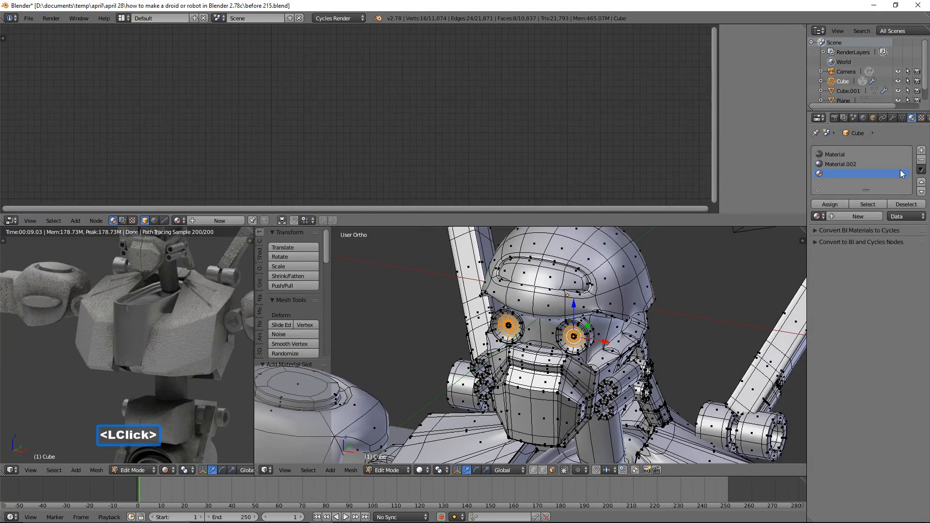
pyautogui.click(873, 215)
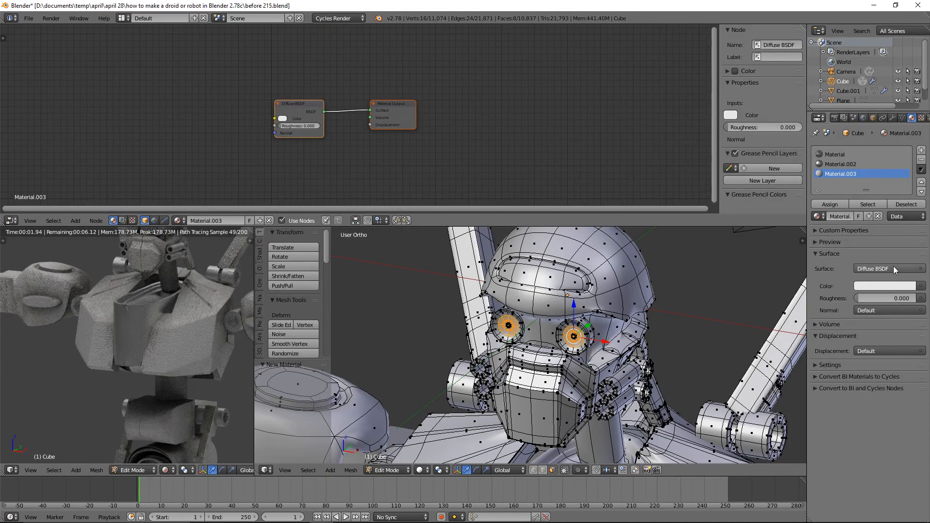
pyautogui.click(894, 269)
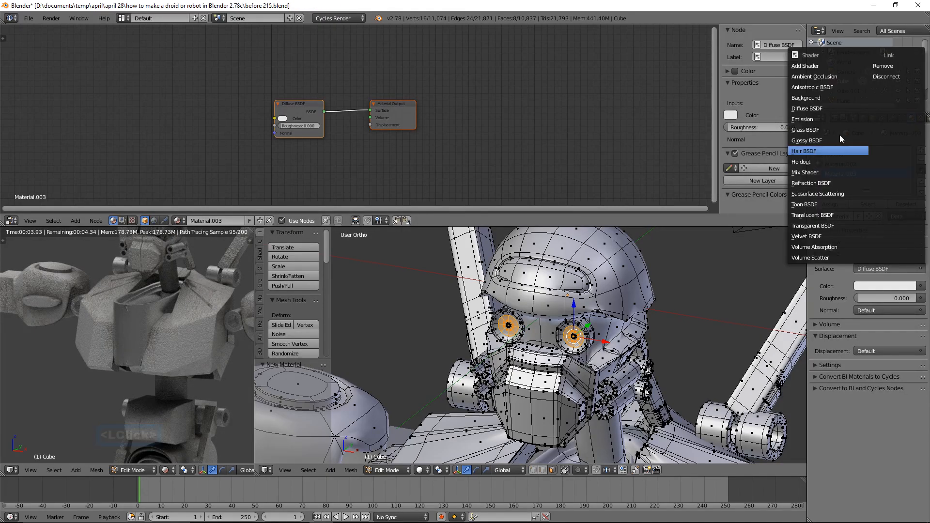
pyautogui.click(823, 119)
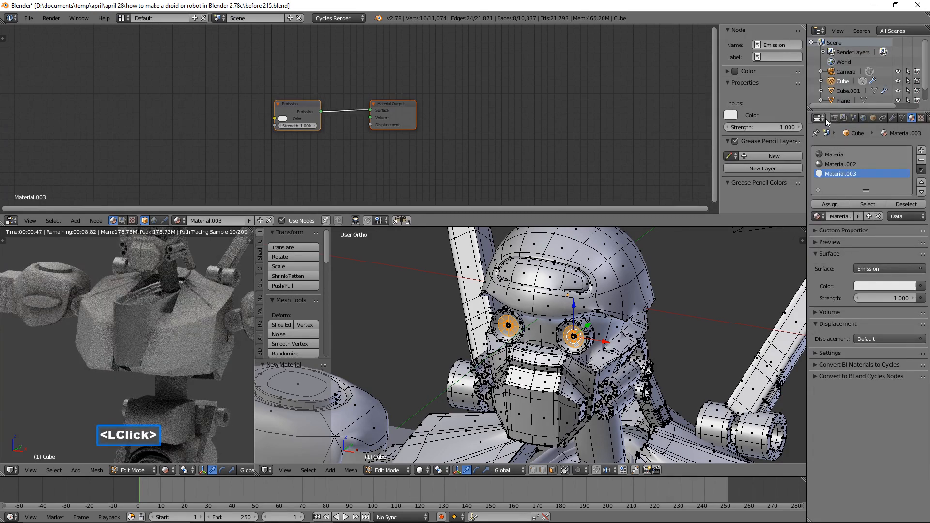
pyautogui.click(890, 287)
pyautogui.click(867, 208)
pyautogui.moveTo(867, 208); pyautogui.dragTo(866, 213)
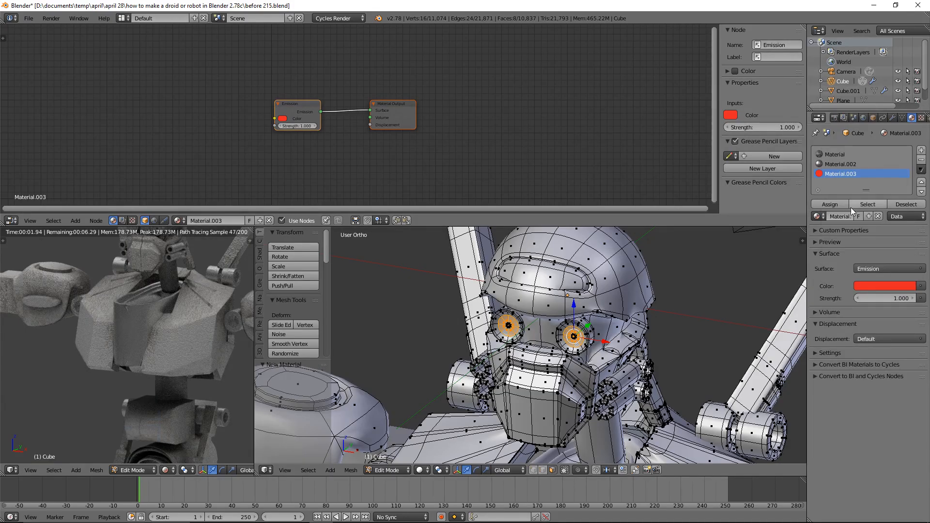
pyautogui.click(841, 204)
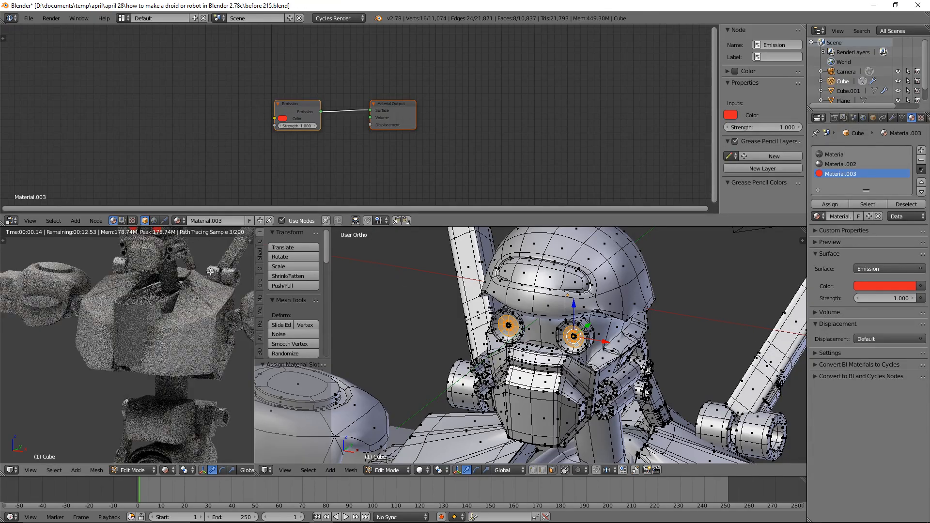
pyautogui.keyDown('shift'); pyautogui.moveTo(205, 274); pyautogui.dragTo(191, 304, button='middle'); pyautogui.keyUp('shift')
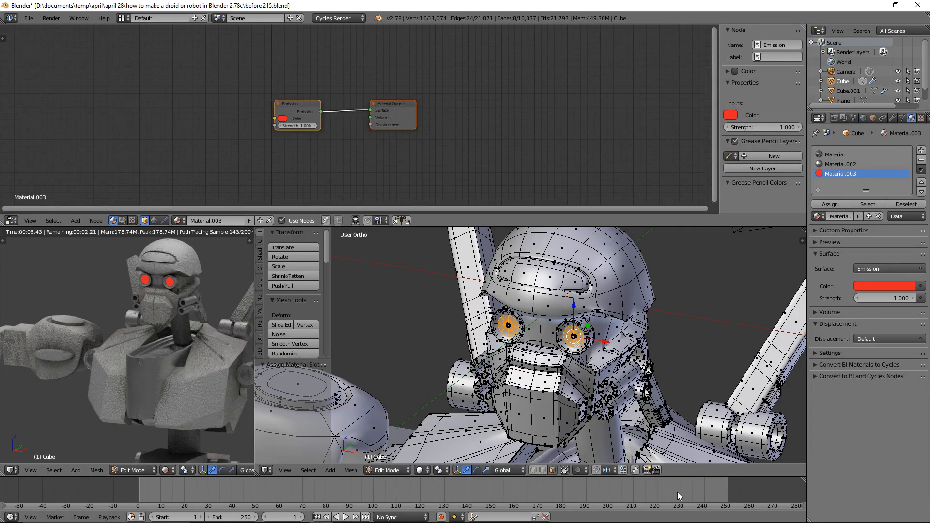
# Step: Deselect the mesh and join the rendered viewport over the neighbouring 3D view and the node editor above
pyautogui.click(546, 6)
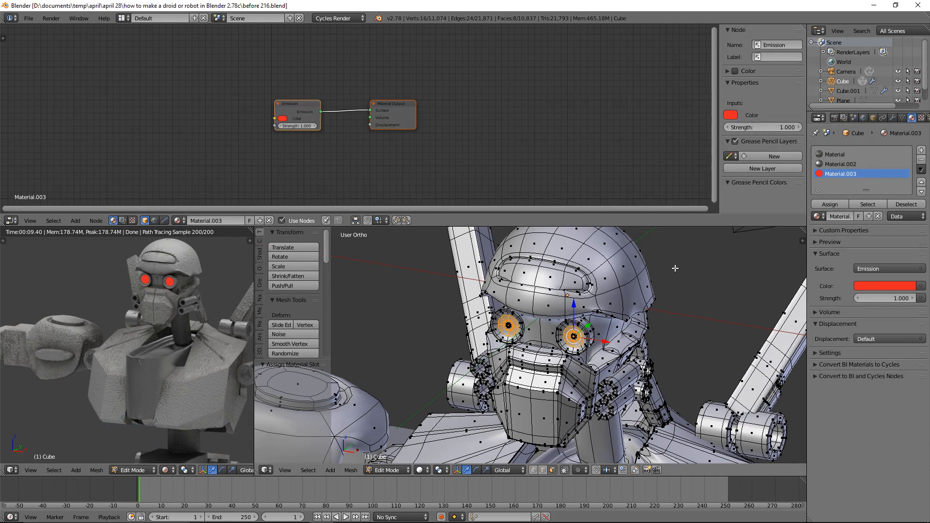
pyautogui.press('a')
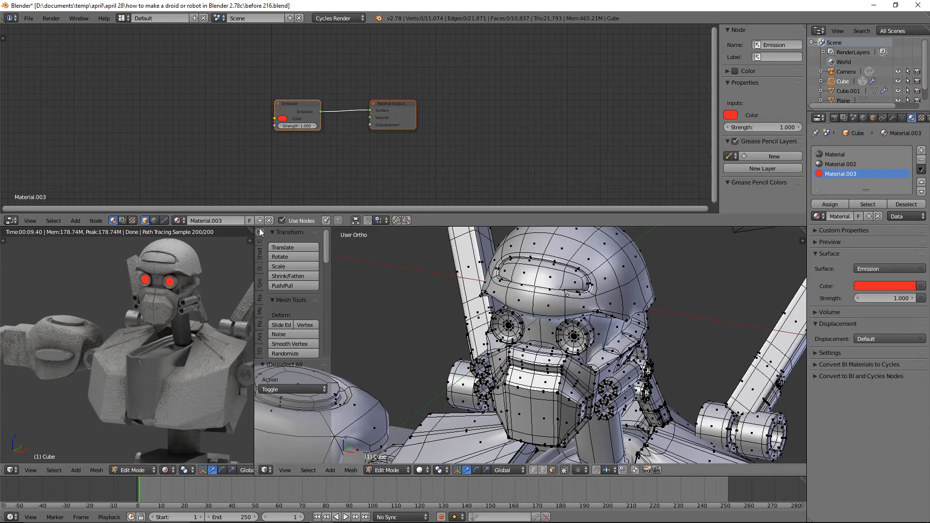
pyautogui.moveTo(254, 226); pyautogui.dragTo(271, 232)
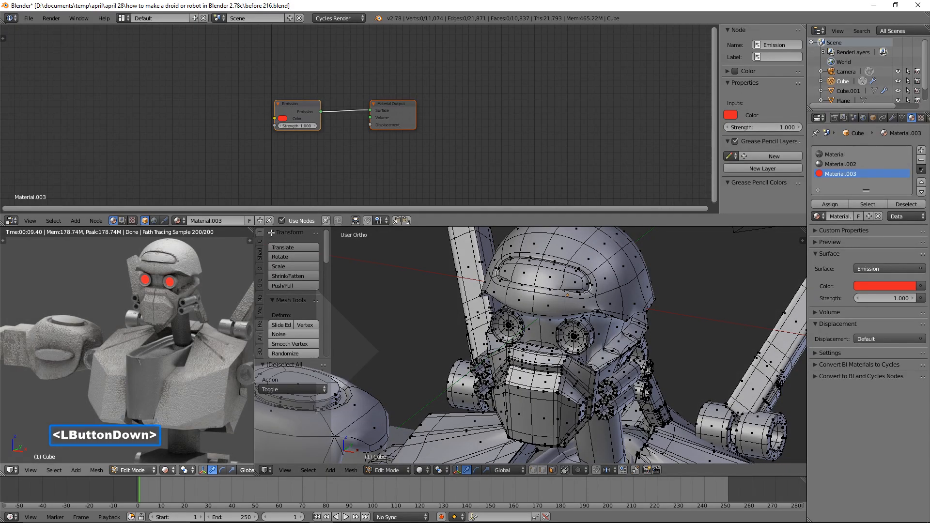
pyautogui.moveTo(273, 232); pyautogui.dragTo(291, 252)
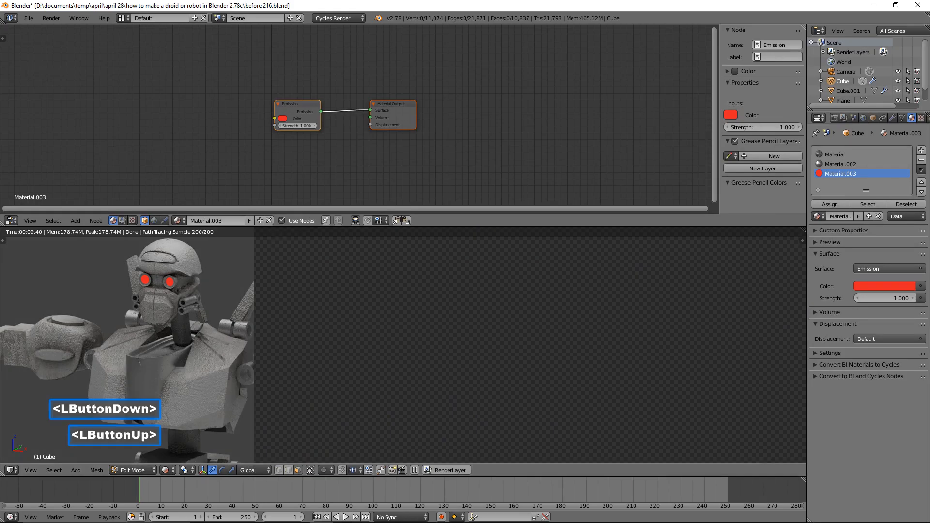
pyautogui.scroll(-1, 718, 333)
pyautogui.scroll(-2, 719, 332)
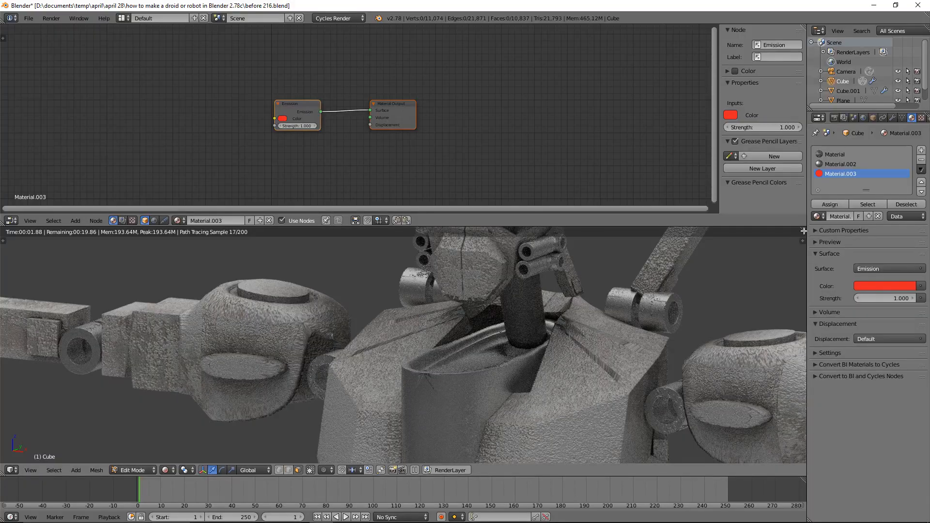
pyautogui.moveTo(803, 231); pyautogui.dragTo(785, 145)
# Step: Examine the whole robot from head to feet in the enlarged rendered view
pyautogui.scroll(-5, 716, 253)
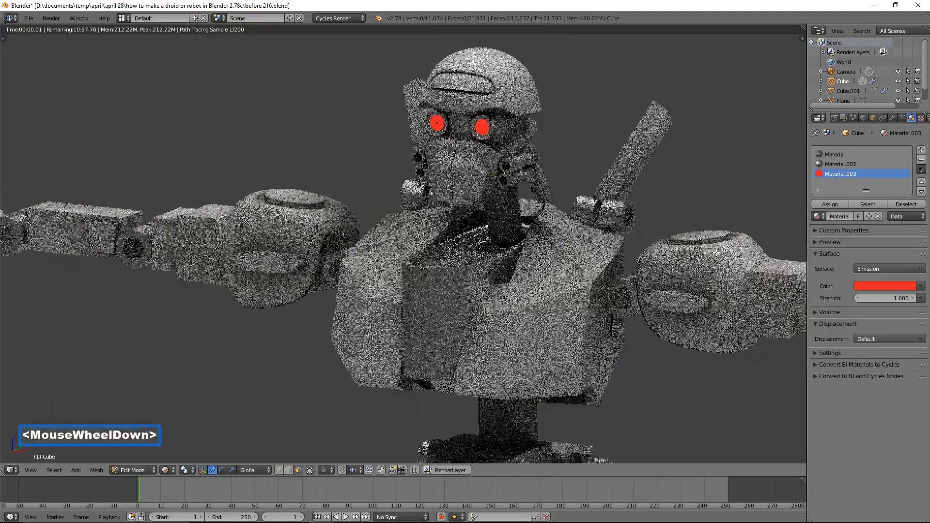
pyautogui.scroll(-1, 716, 252)
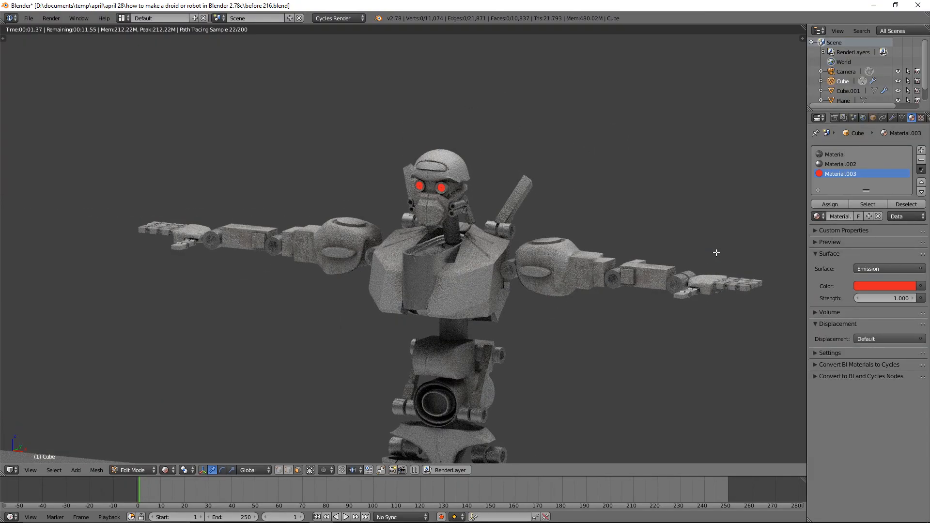
pyautogui.moveTo(715, 252)
pyautogui.mouseDown(button='middle')
pyautogui.moveTo(698, 257)
pyautogui.moveTo(708, 260)
pyautogui.mouseUp(button='middle')
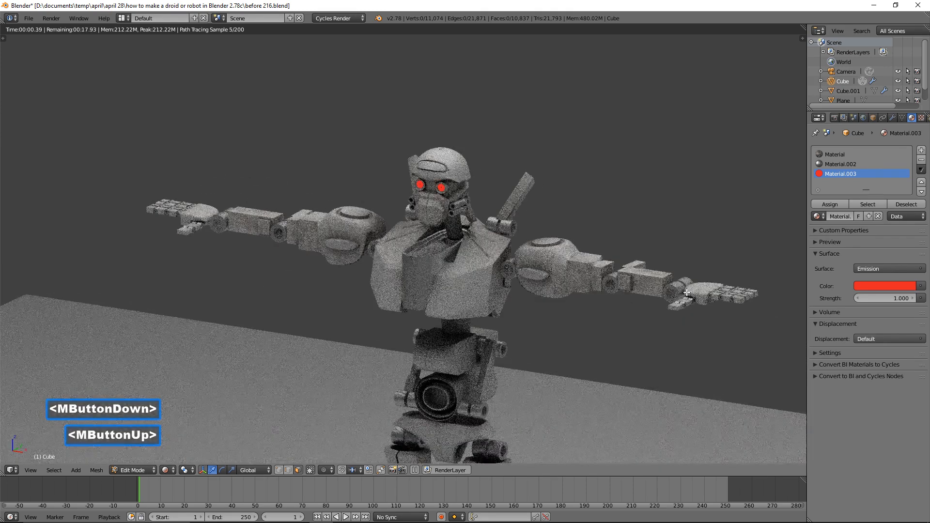
pyautogui.scroll(-1, 669, 310)
pyautogui.scroll(-1, 666, 315)
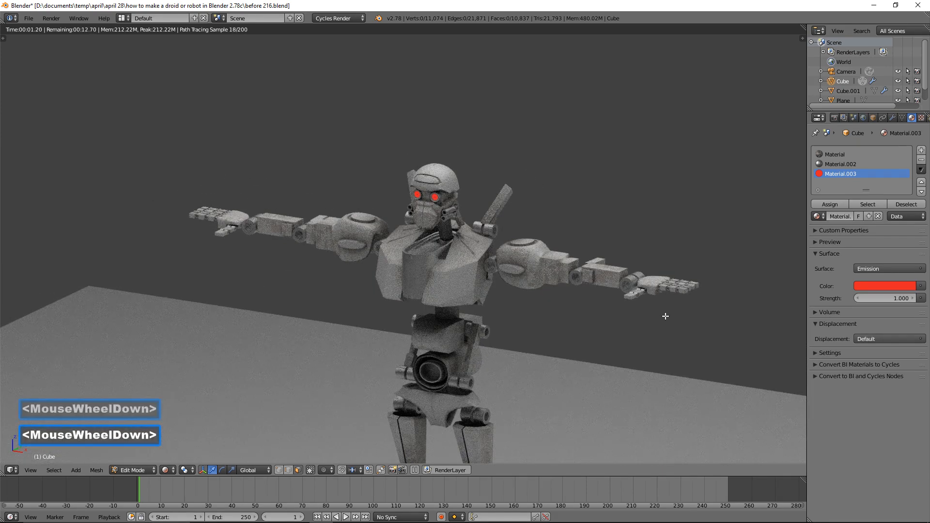
pyautogui.keyDown('shift'); pyautogui.moveTo(665, 315); pyautogui.dragTo(656, 257, button='middle'); pyautogui.keyUp('shift')
pyautogui.scroll(-1, 656, 257)
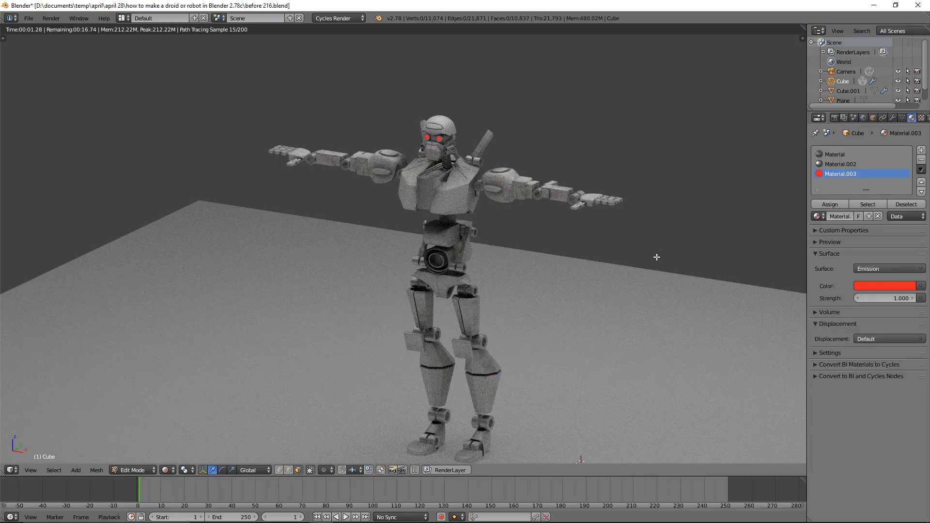
pyautogui.keyDown('shift'); pyautogui.moveTo(647, 266); pyautogui.dragTo(649, 246, button='middle'); pyautogui.keyUp('shift')
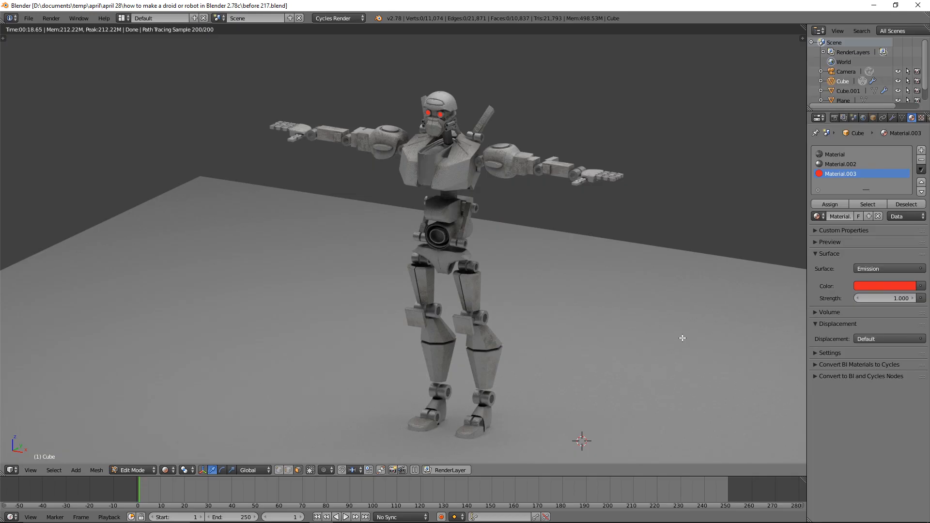
# Step: Change the world background color to a dark blue
pyautogui.click(864, 118)
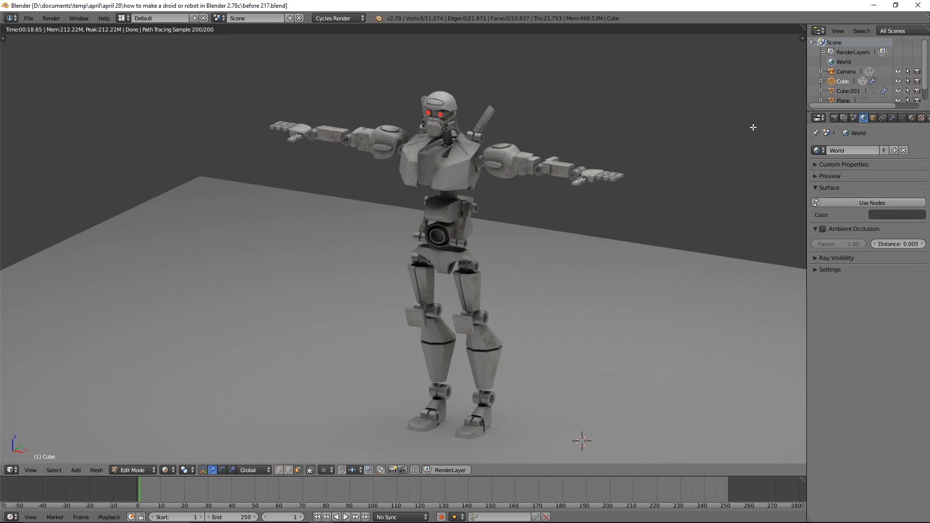
pyautogui.click(897, 215)
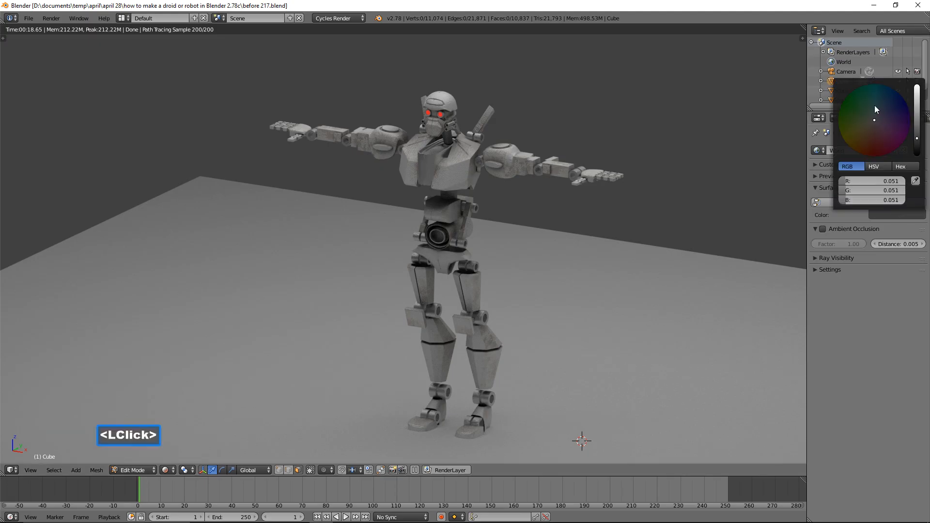
pyautogui.click(888, 98)
pyautogui.click(887, 97)
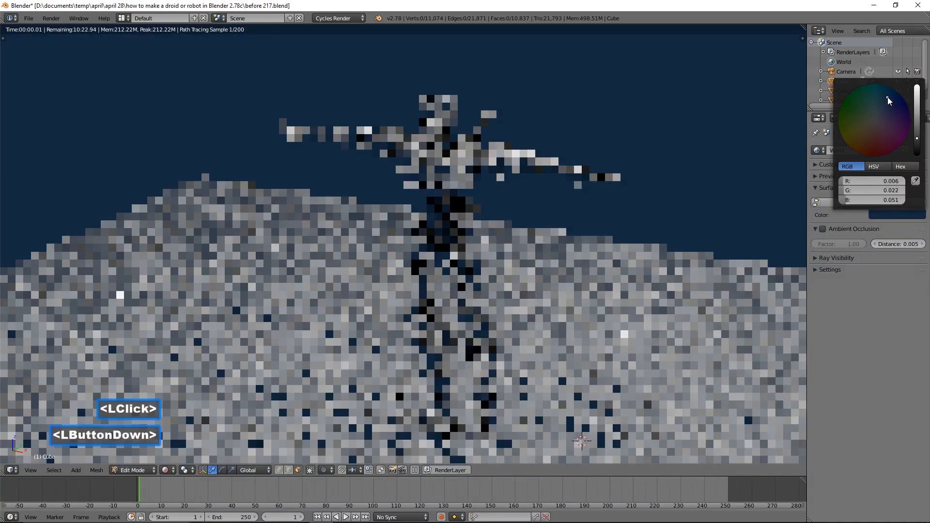
pyautogui.click(921, 118)
pyautogui.moveTo(922, 117); pyautogui.dragTo(918, 124)
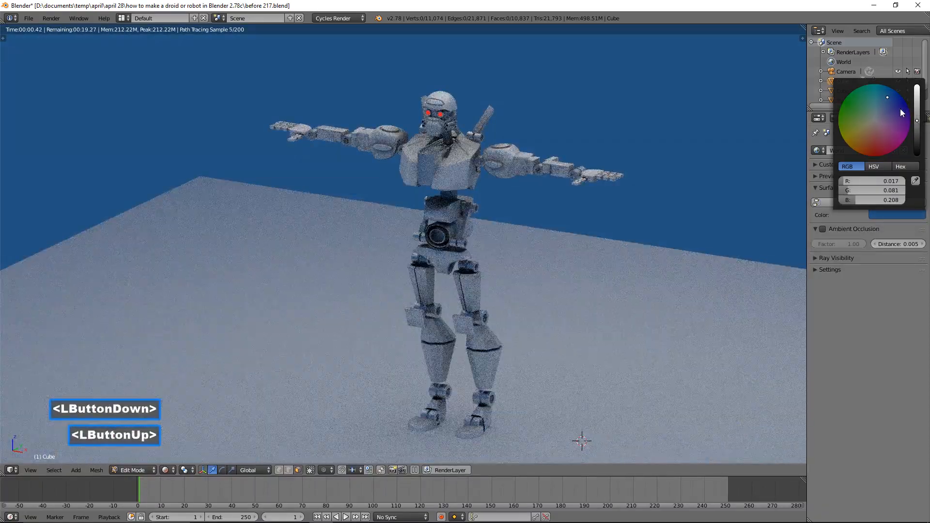
pyautogui.click(886, 107)
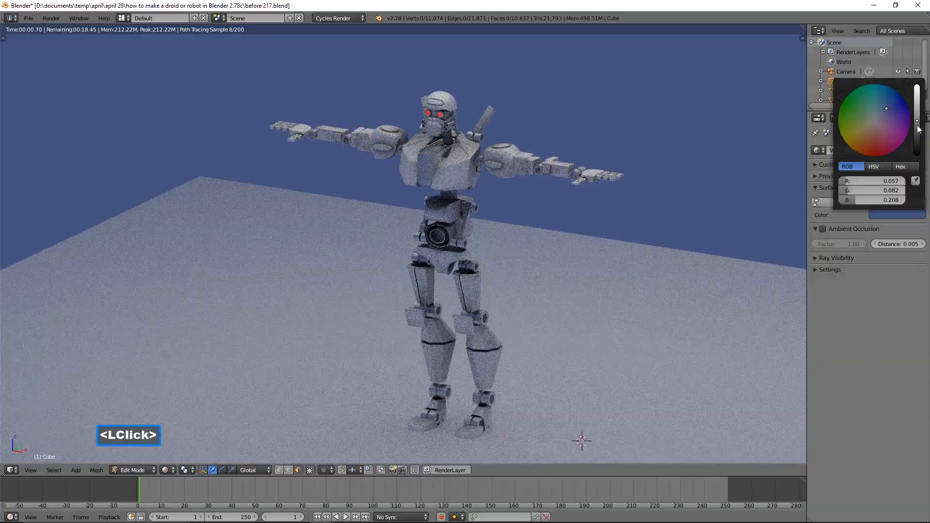
pyautogui.click(893, 100)
pyautogui.moveTo(917, 126); pyautogui.dragTo(917, 130)
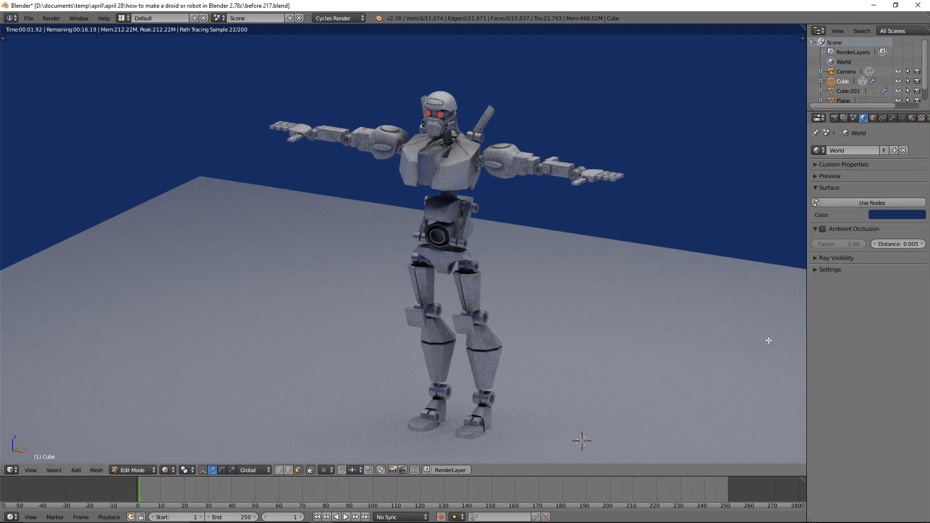